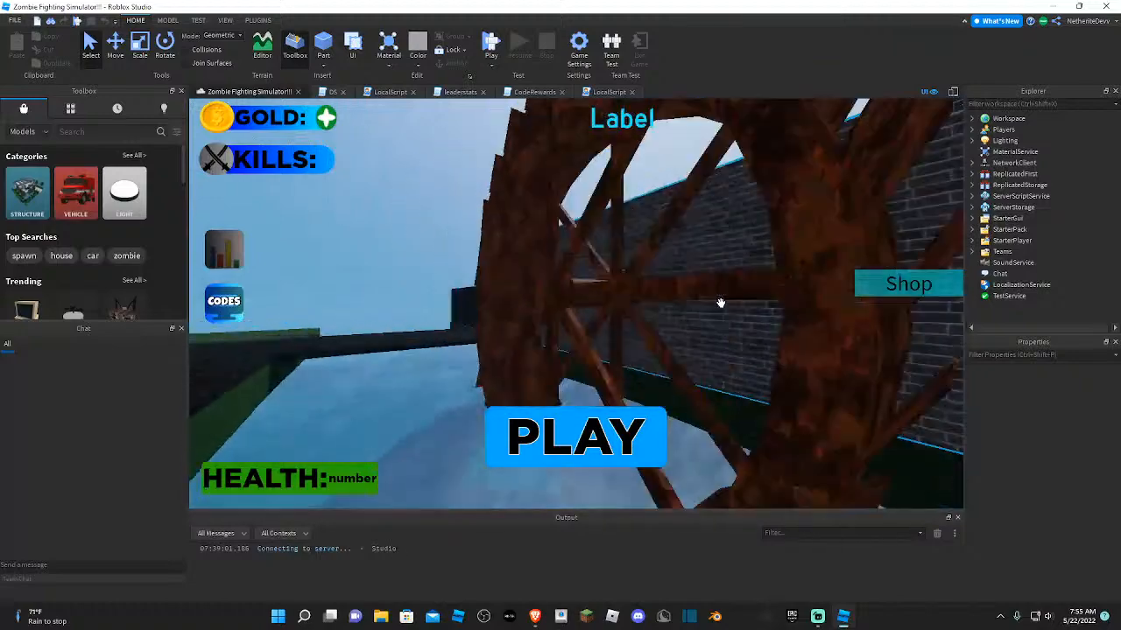
# - Examine the game map from a distance, including the houses, the walled area and the Global Leaderboards platform
pyautogui.press('s')
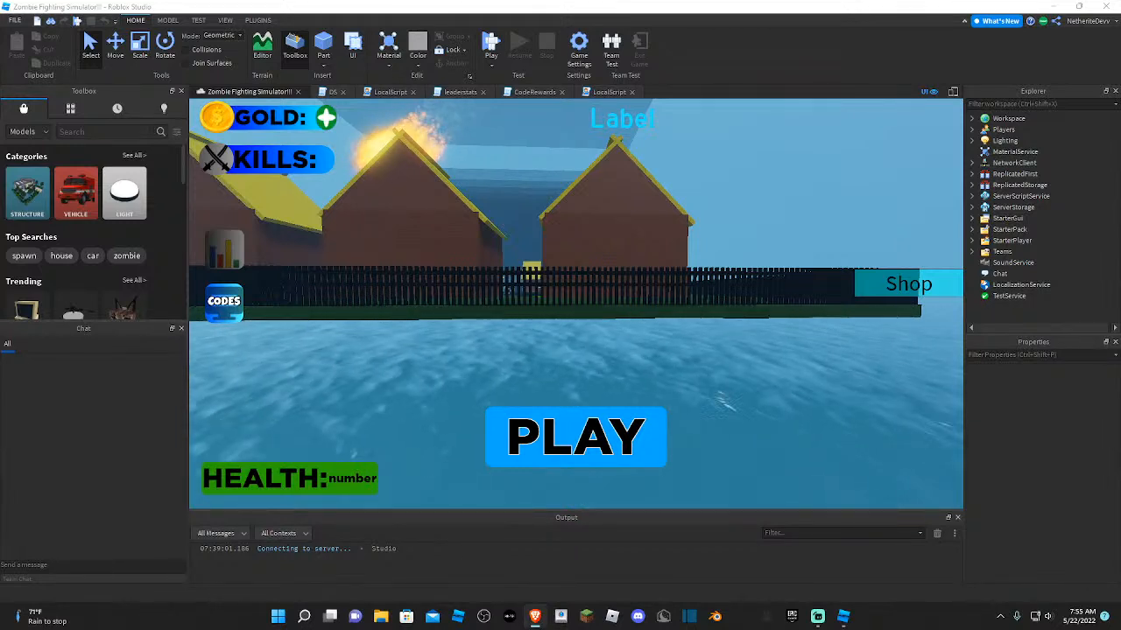
pyautogui.click(844, 618)
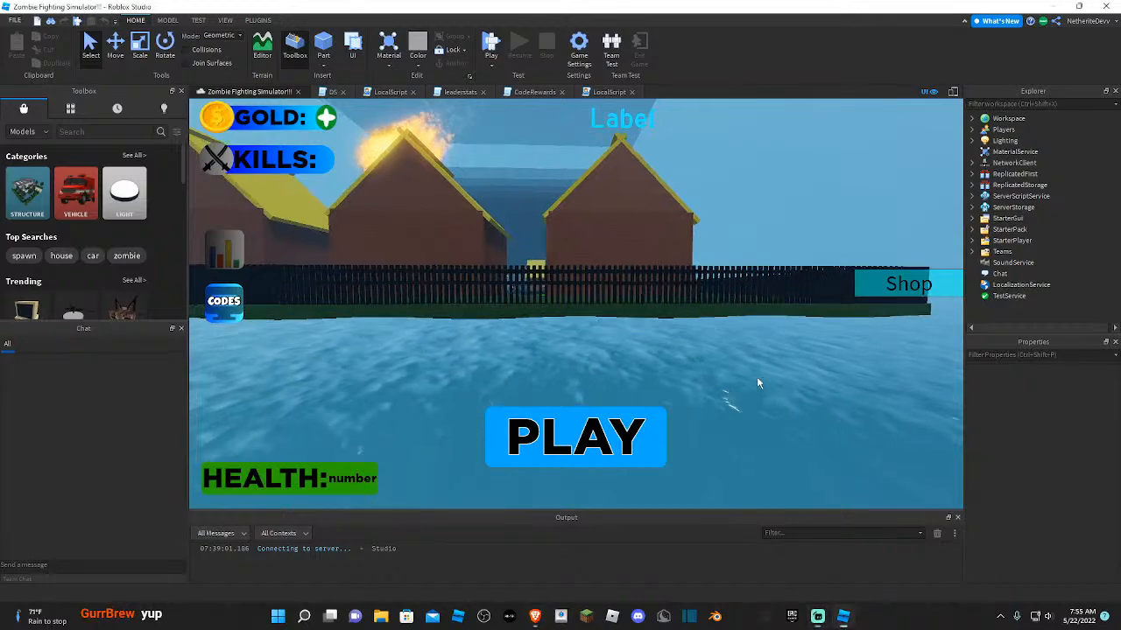
pyautogui.press('w')
pyautogui.moveTo(757, 377); pyautogui.dragTo(757, 378, button='right')
pyautogui.press('w')
pyautogui.press('s')
pyautogui.scroll(-4, 270, 186)
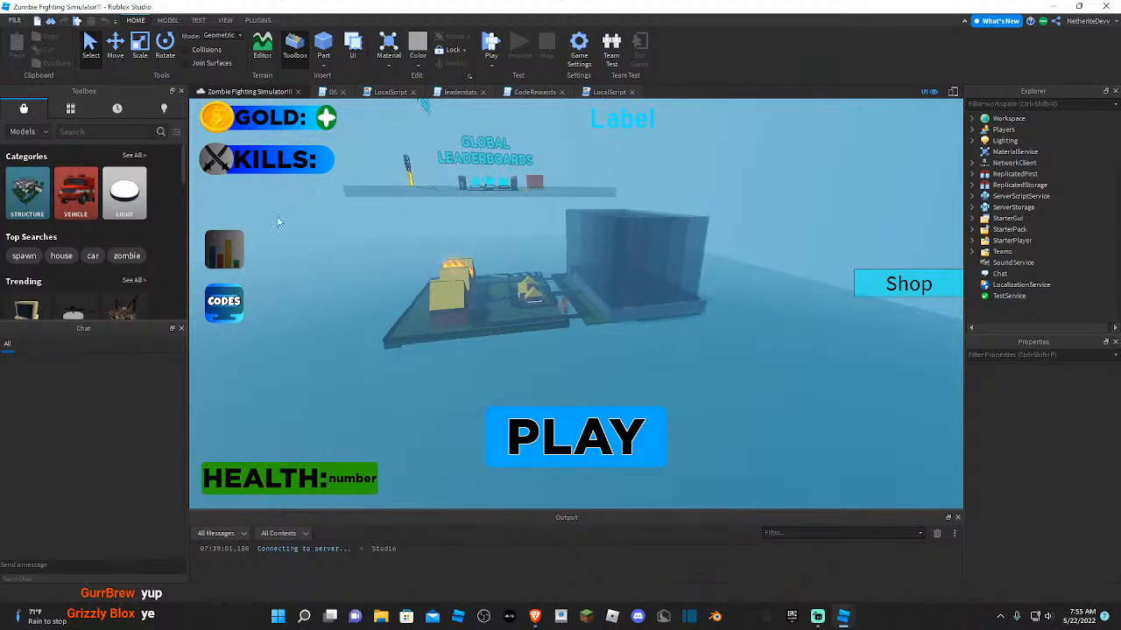
pyautogui.scroll(6, 280, 217)
pyautogui.press('w')
pyautogui.press('a')
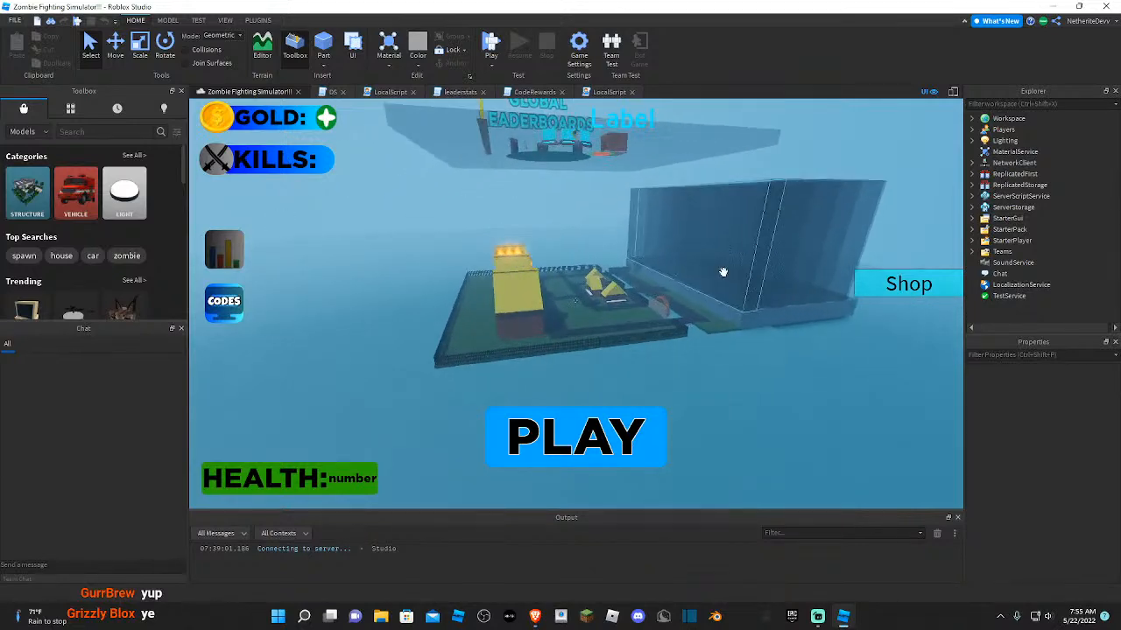
# - Expand StarterGui and look through its screen GUIs, checking Current and the contents of Backpack
pyautogui.click(972, 218)
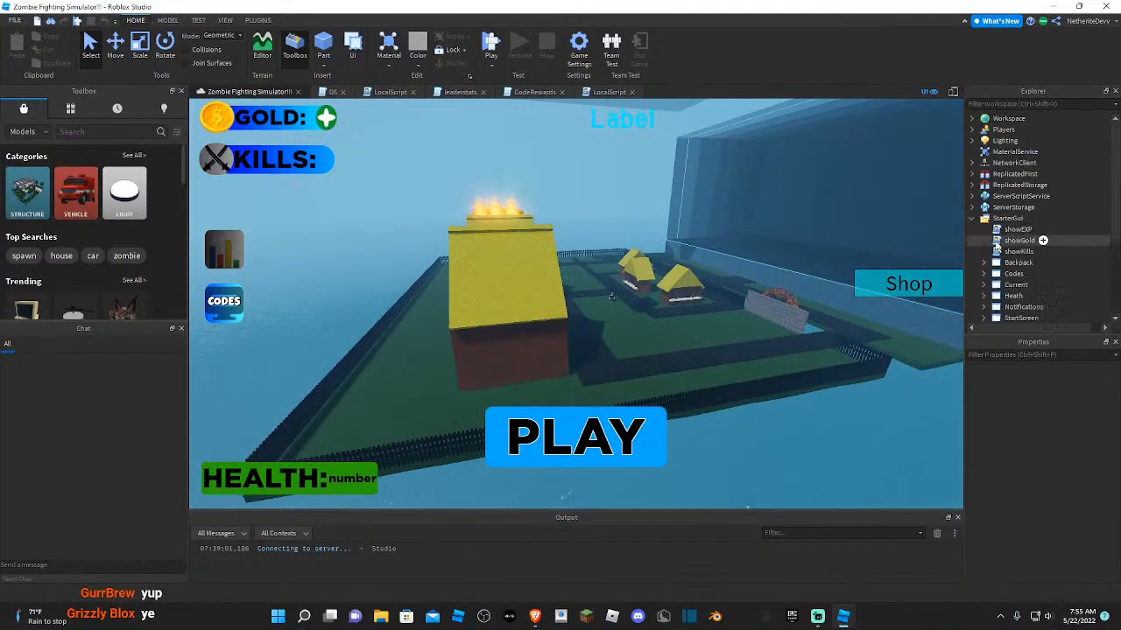
pyautogui.scroll(-2, 1013, 255)
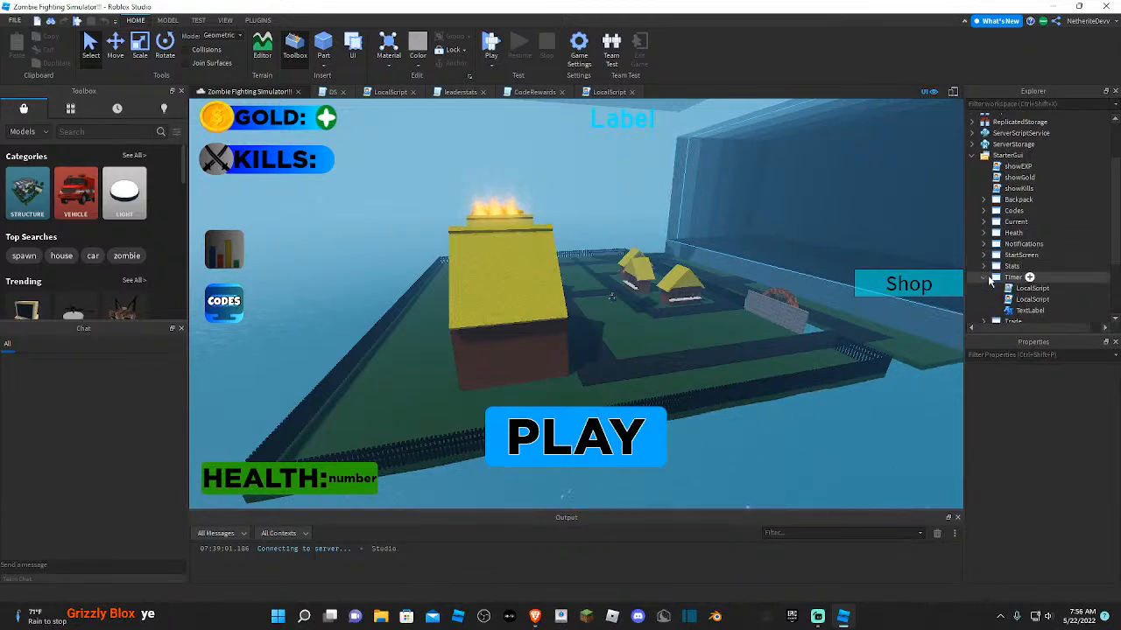
pyautogui.click(994, 222)
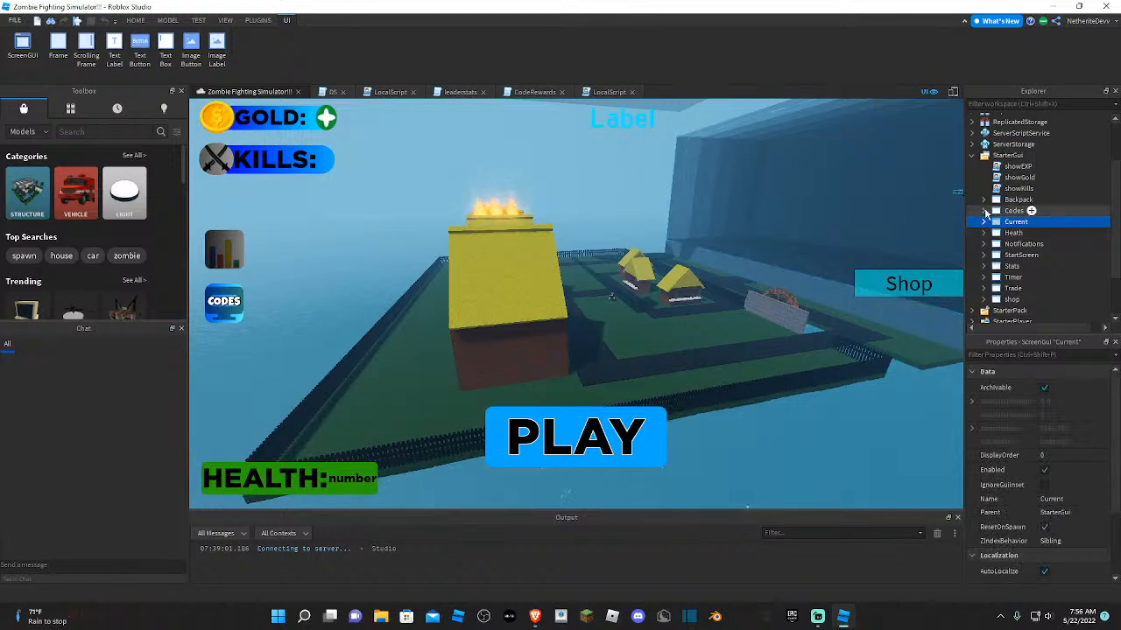
pyautogui.click(984, 201)
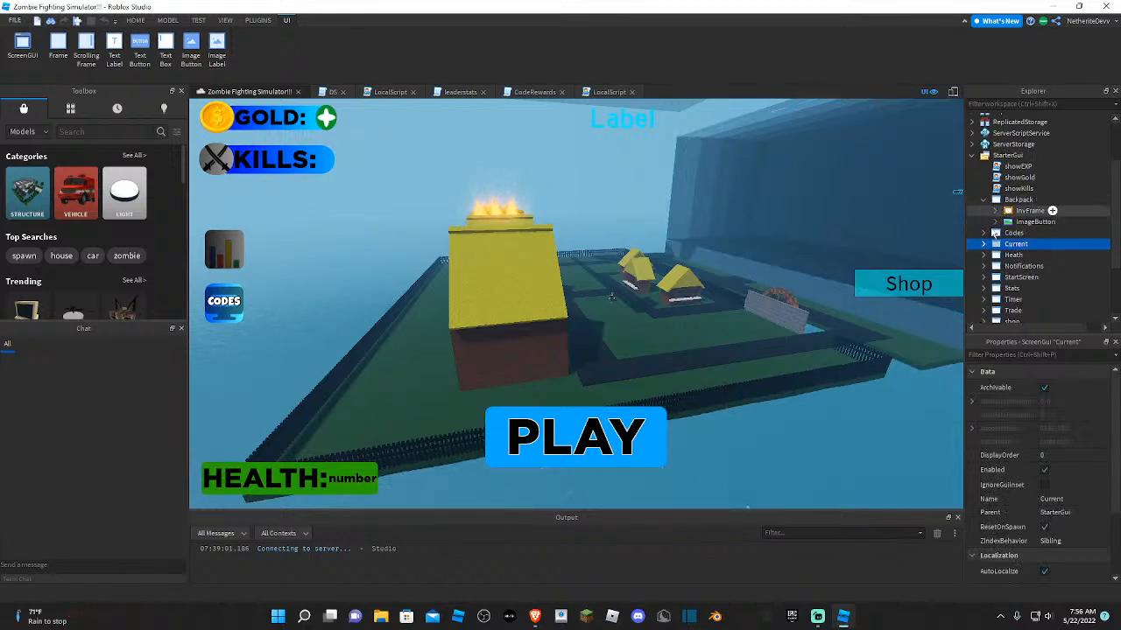
pyautogui.scroll(-3, 995, 233)
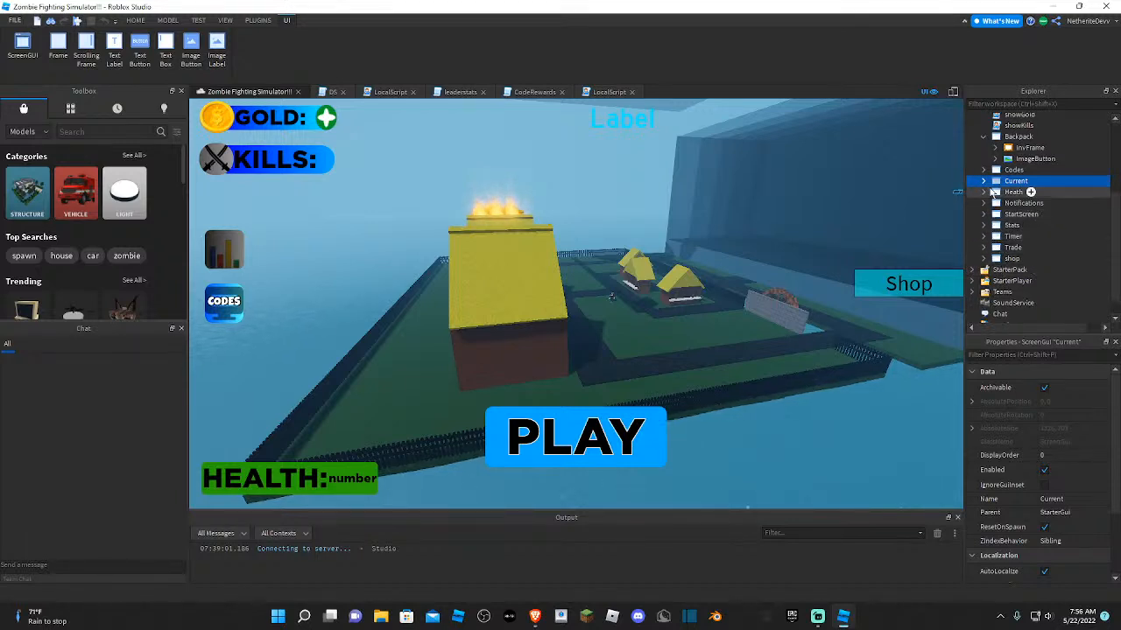
pyautogui.click(986, 137)
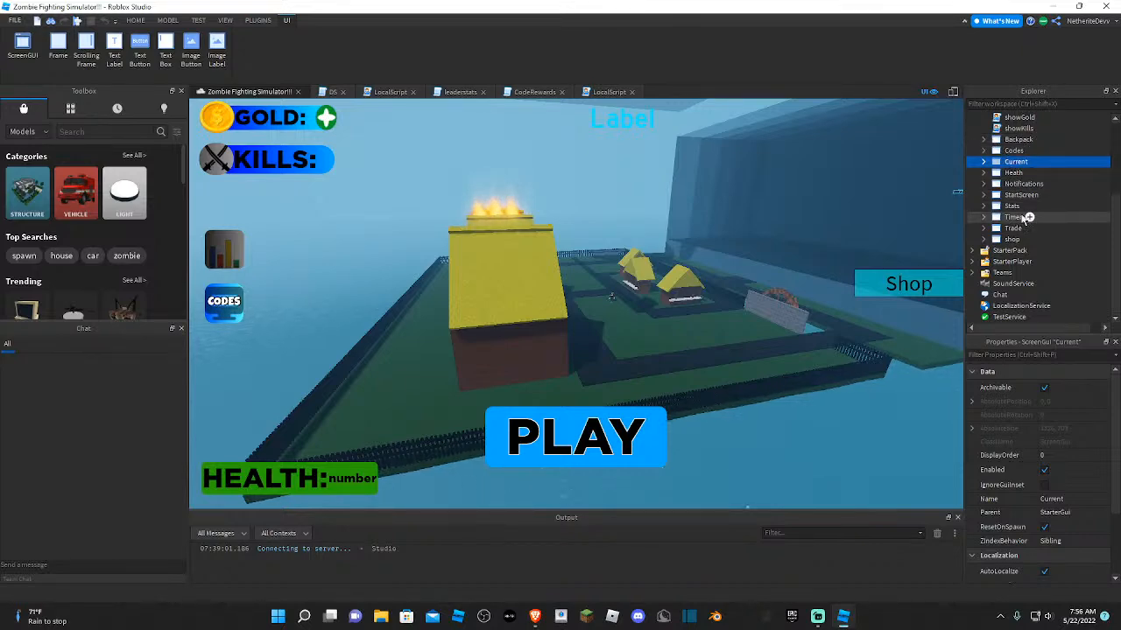
pyautogui.press('w')
pyautogui.moveTo(832, 230); pyautogui.dragTo(830, 205, button='right')
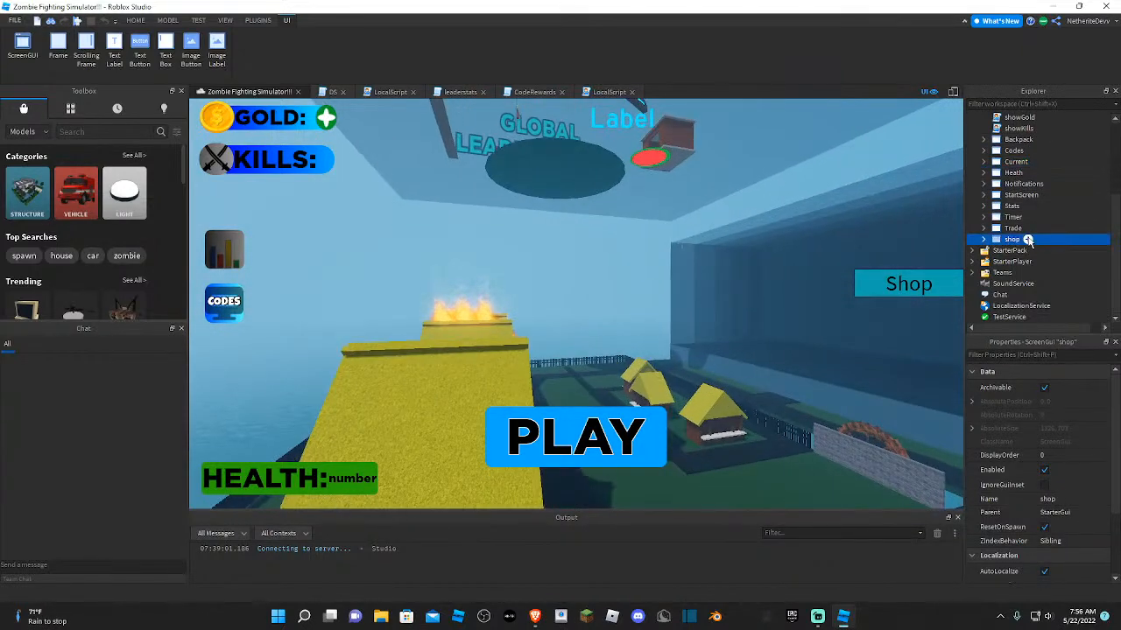
# - Expand the shop GUI and turn on the Visible property of its Gamepasses frame
pyautogui.scroll(-1, 1018, 244)
pyautogui.click(1022, 231)
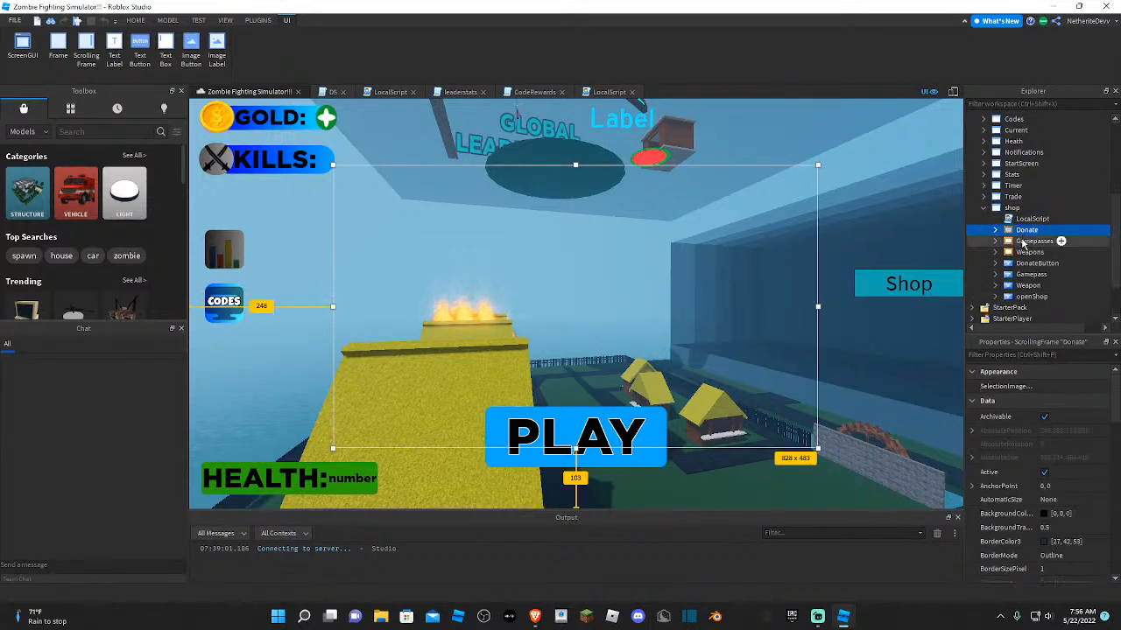
pyautogui.click(1028, 230)
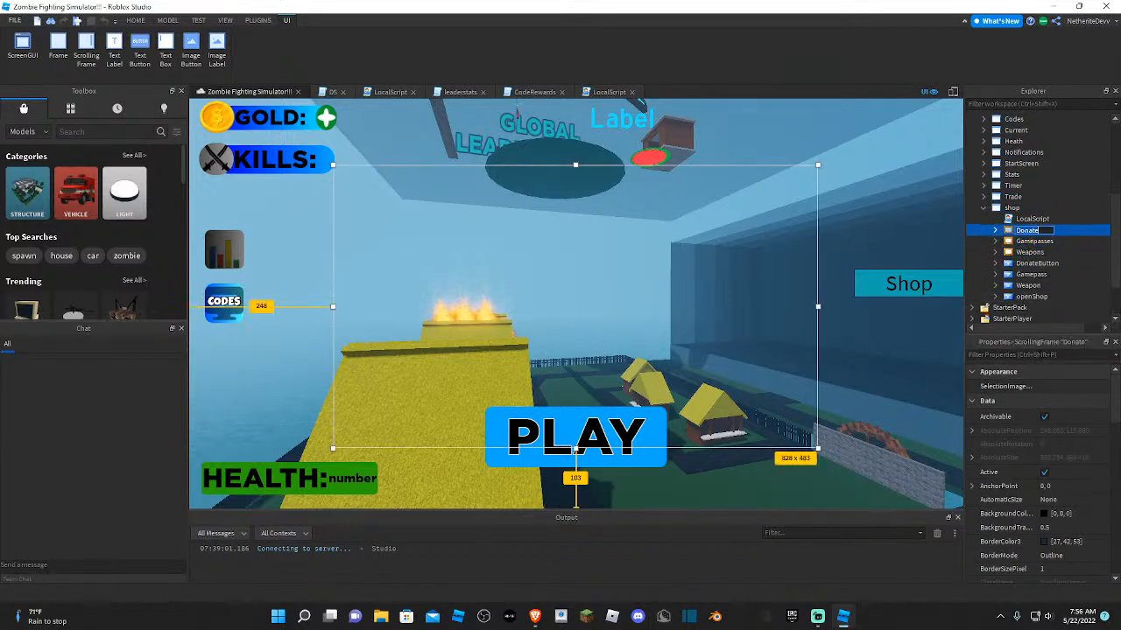
pyautogui.click(1030, 253)
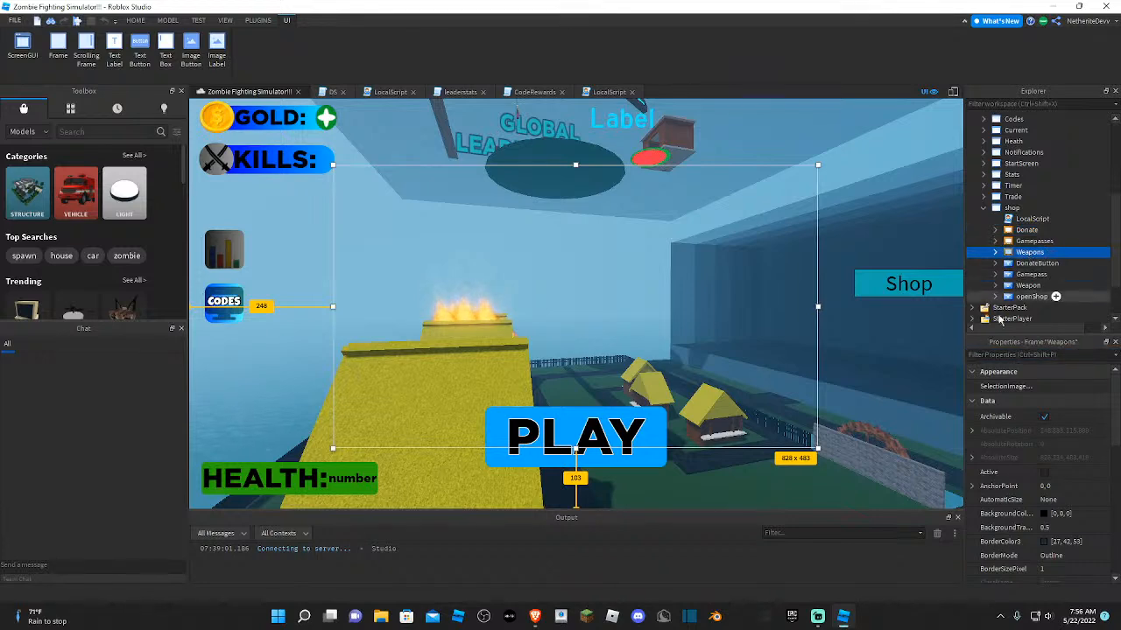
pyautogui.click(1033, 241)
pyautogui.write('vis')
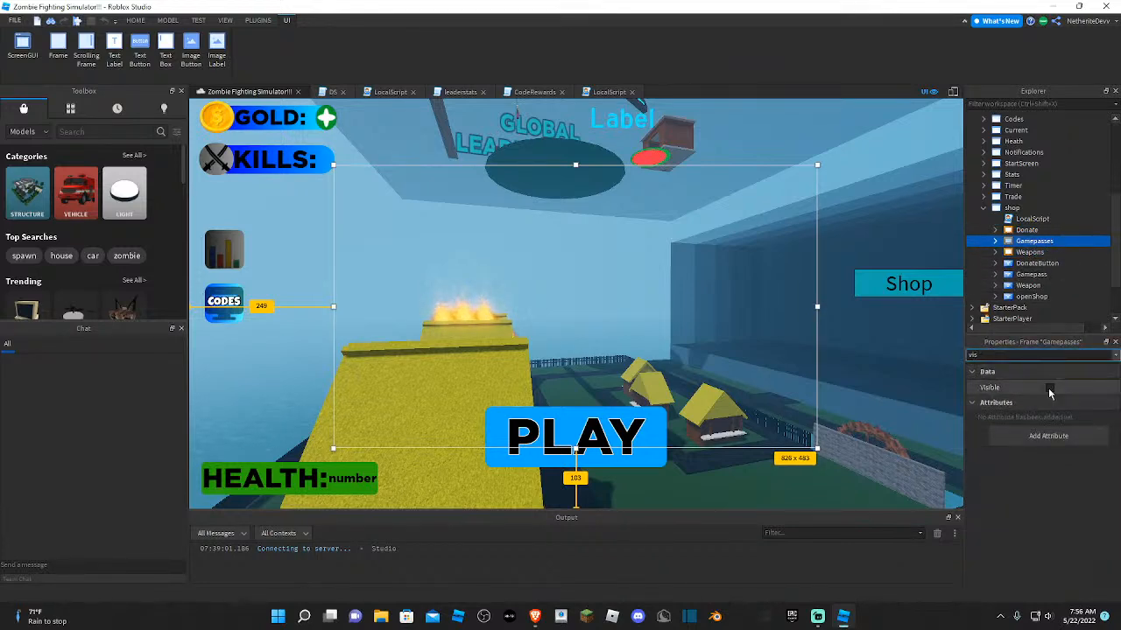
pyautogui.click(1050, 388)
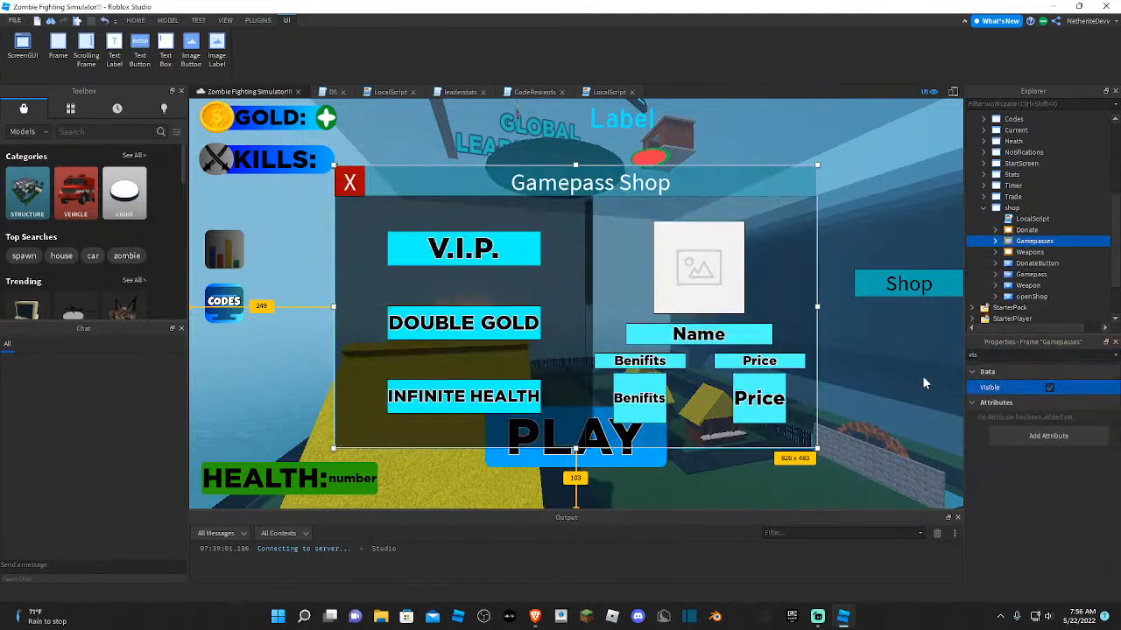
pyautogui.moveTo(923, 377); pyautogui.dragTo(923, 300, button='right')
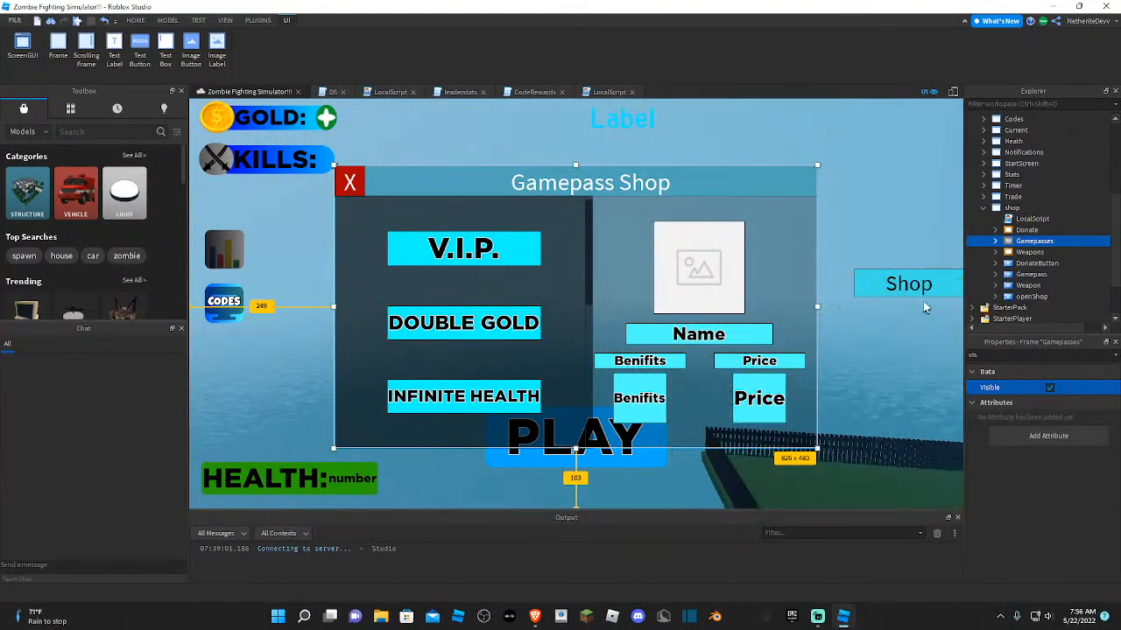
pyautogui.press('w')
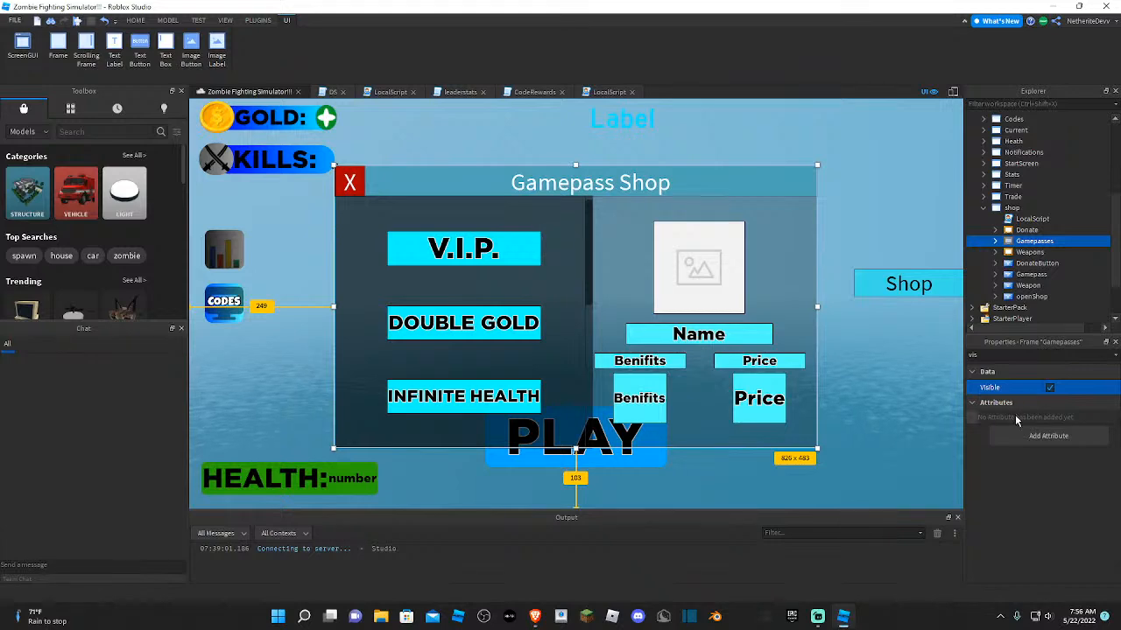
pyautogui.moveTo(923, 315); pyautogui.dragTo(875, 329, button='right')
pyautogui.click(1035, 263)
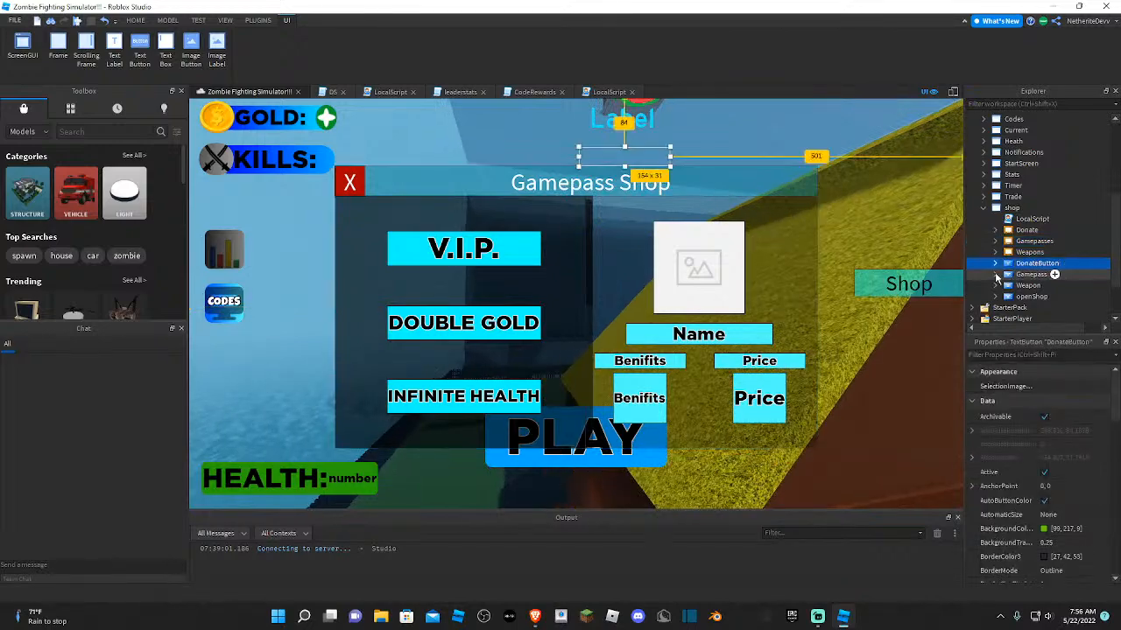
pyautogui.moveTo(830, 205); pyautogui.dragTo(830, 205, button='right')
pyautogui.click(830, 205)
pyautogui.press('s')
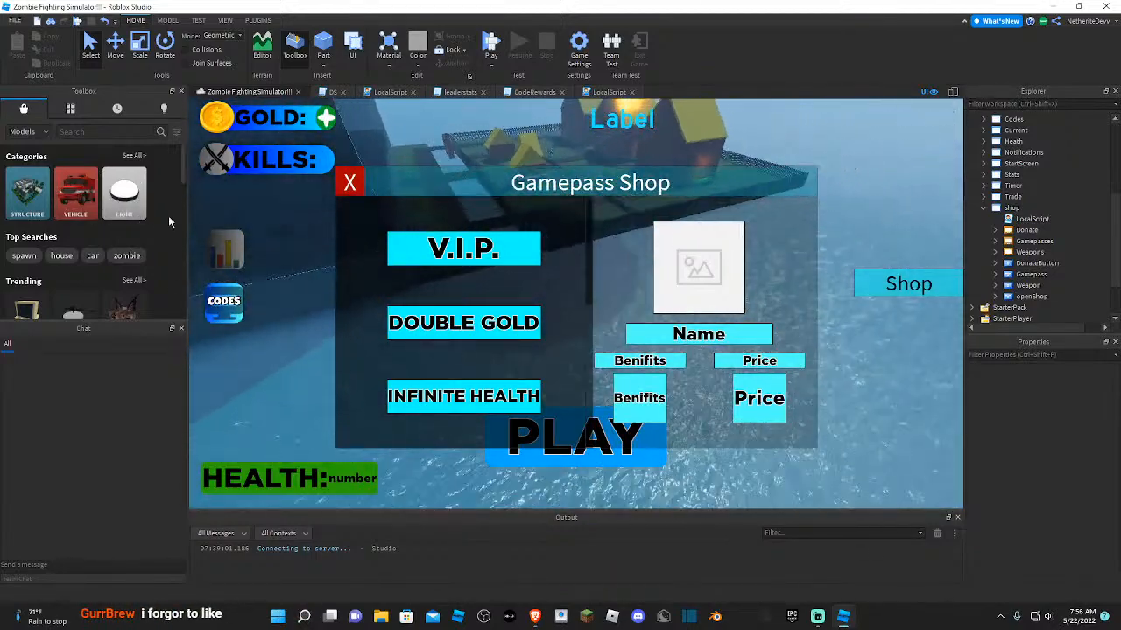
pyautogui.press('w')
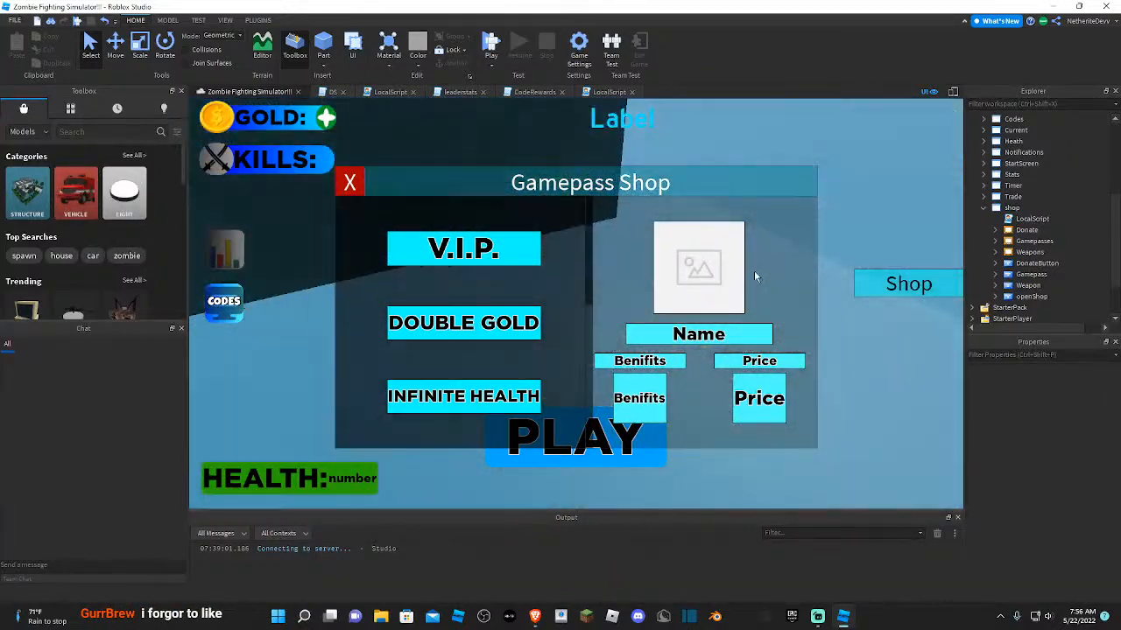
pyautogui.moveTo(754, 273); pyautogui.dragTo(754, 273, button='right')
pyautogui.press('s')
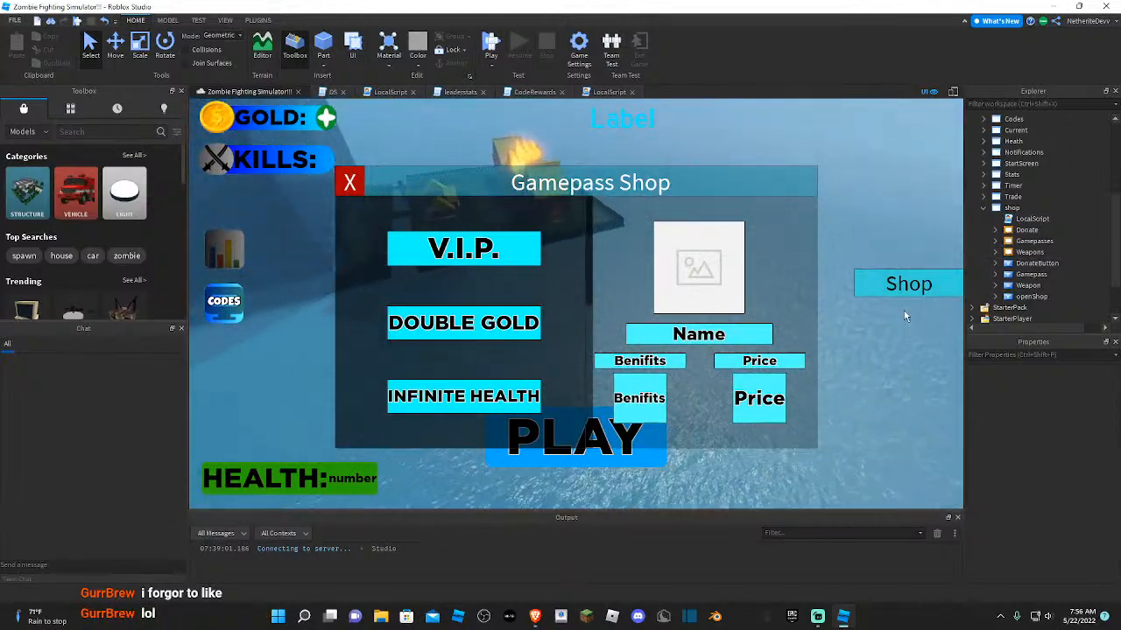
pyautogui.moveTo(904, 310); pyautogui.dragTo(904, 310, button='right')
pyautogui.press('w')
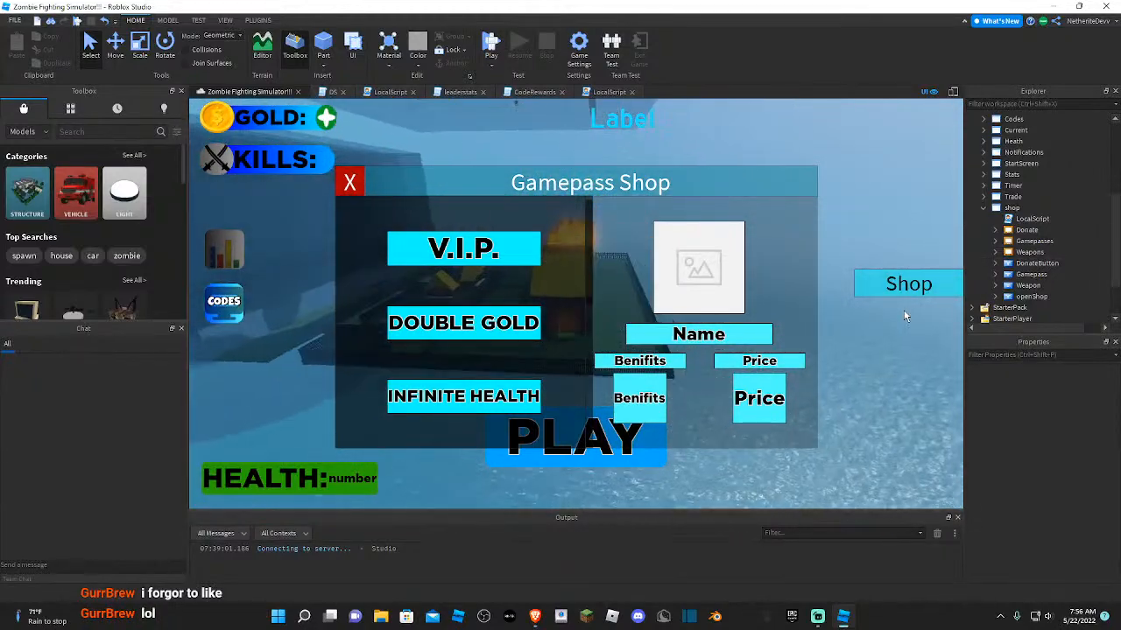
pyautogui.press('w')
pyautogui.moveTo(903, 310); pyautogui.dragTo(904, 309, button='right')
pyautogui.press('w')
pyautogui.press('w')
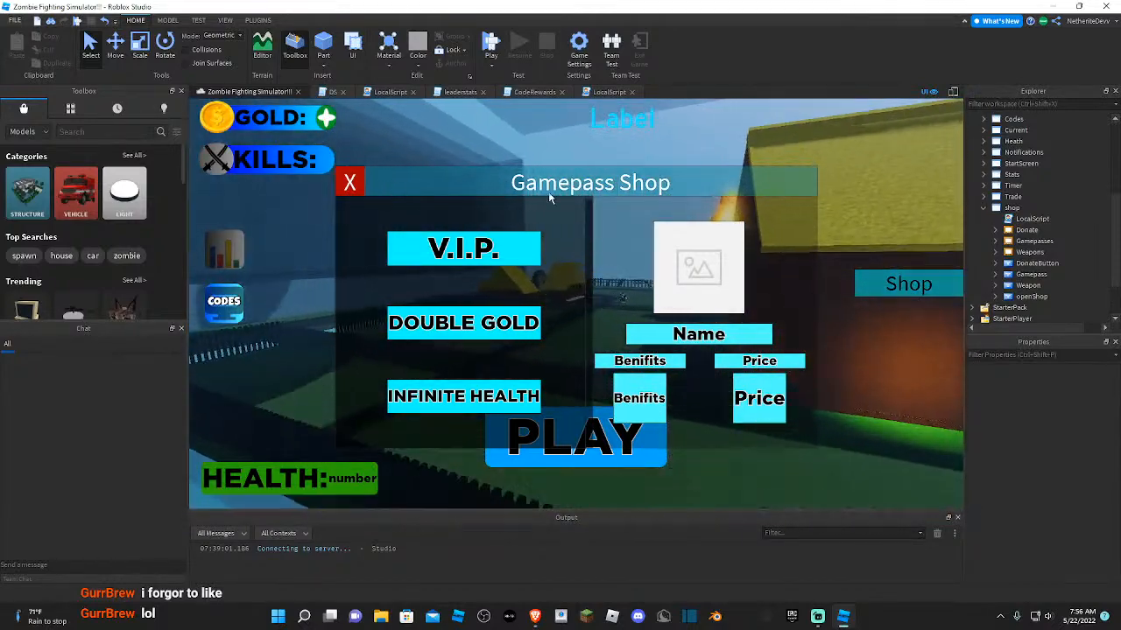
pyautogui.moveTo(494, 179); pyautogui.dragTo(494, 178, button='right')
pyautogui.moveTo(795, 135); pyautogui.dragTo(795, 135, button='right')
pyautogui.scroll(-1, 1009, 230)
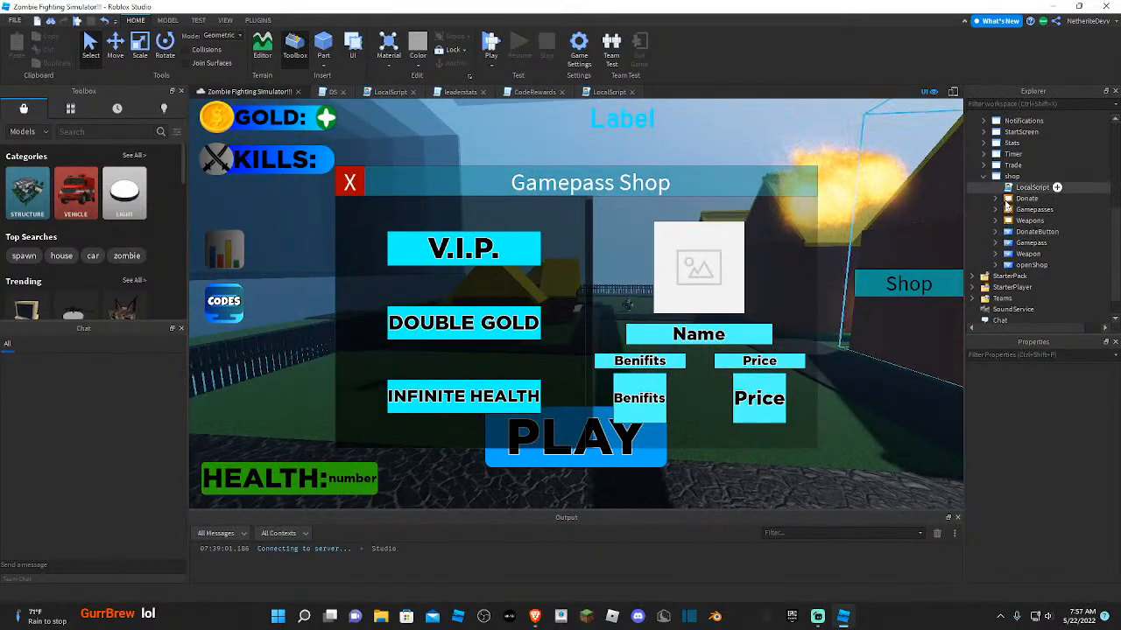
# - Expand the Gamepasses frame and inspect its passes list, buy buttons, close button, and the benefits, item name, price and title labels
pyautogui.click(1008, 209)
pyautogui.click(994, 211)
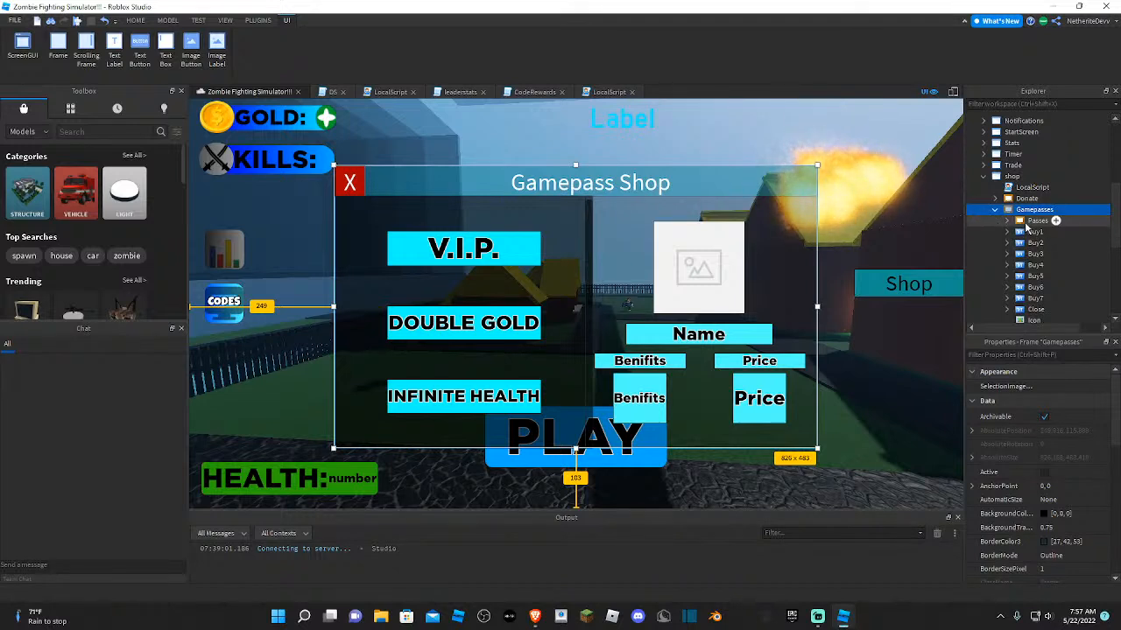
pyautogui.click(1026, 221)
pyautogui.click(1027, 231)
pyautogui.click(1026, 243)
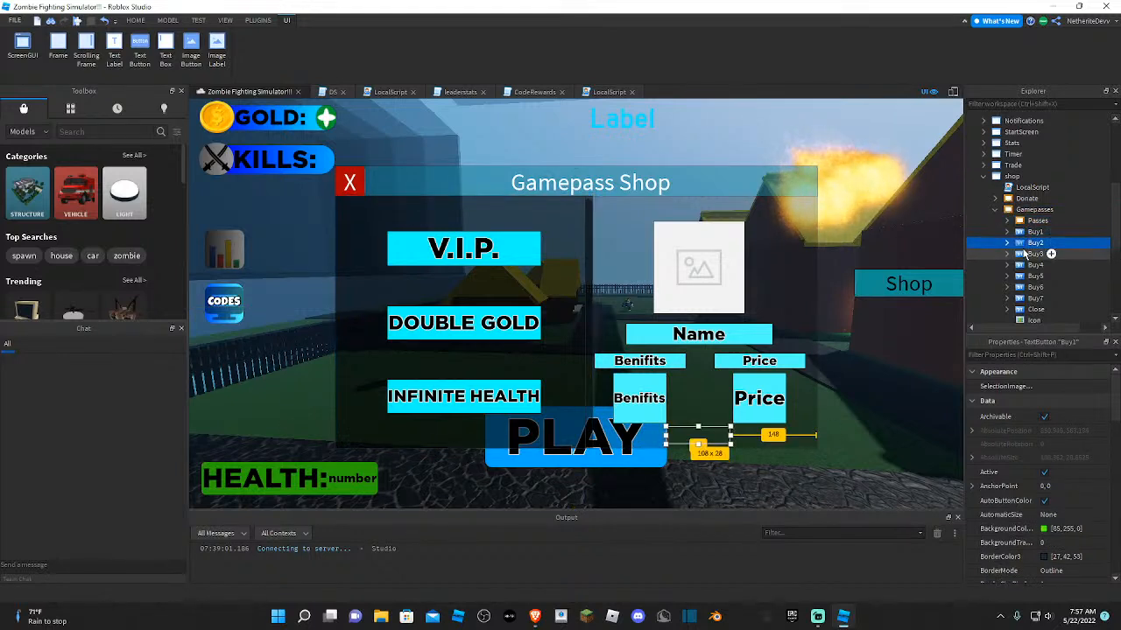
pyautogui.click(1022, 311)
pyautogui.scroll(-2, 1050, 295)
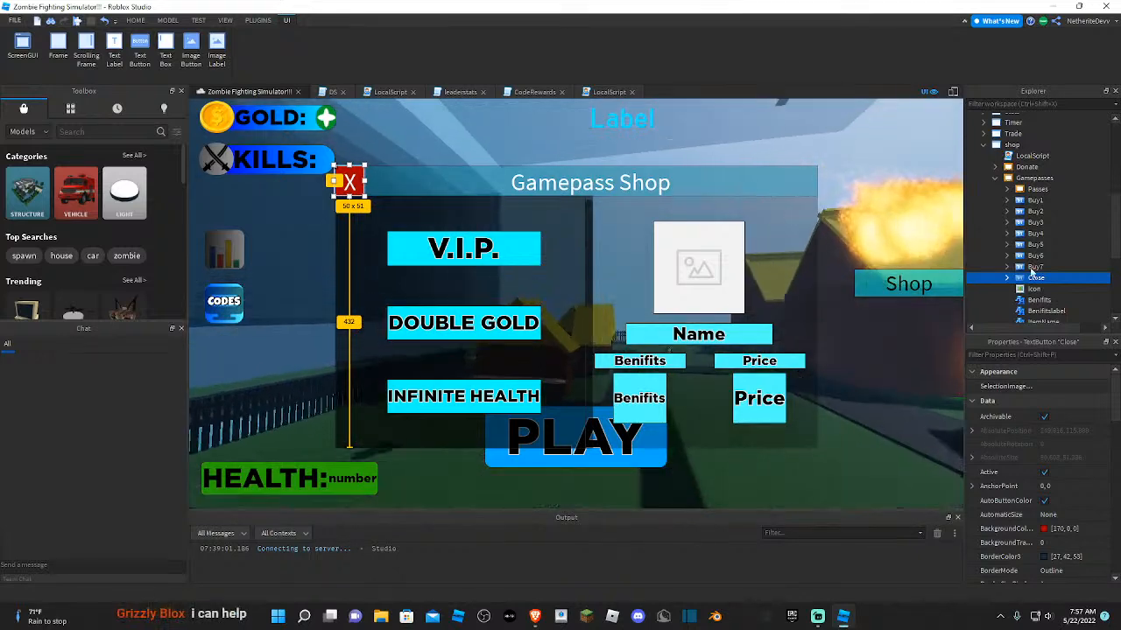
pyautogui.click(1040, 267)
pyautogui.click(1044, 279)
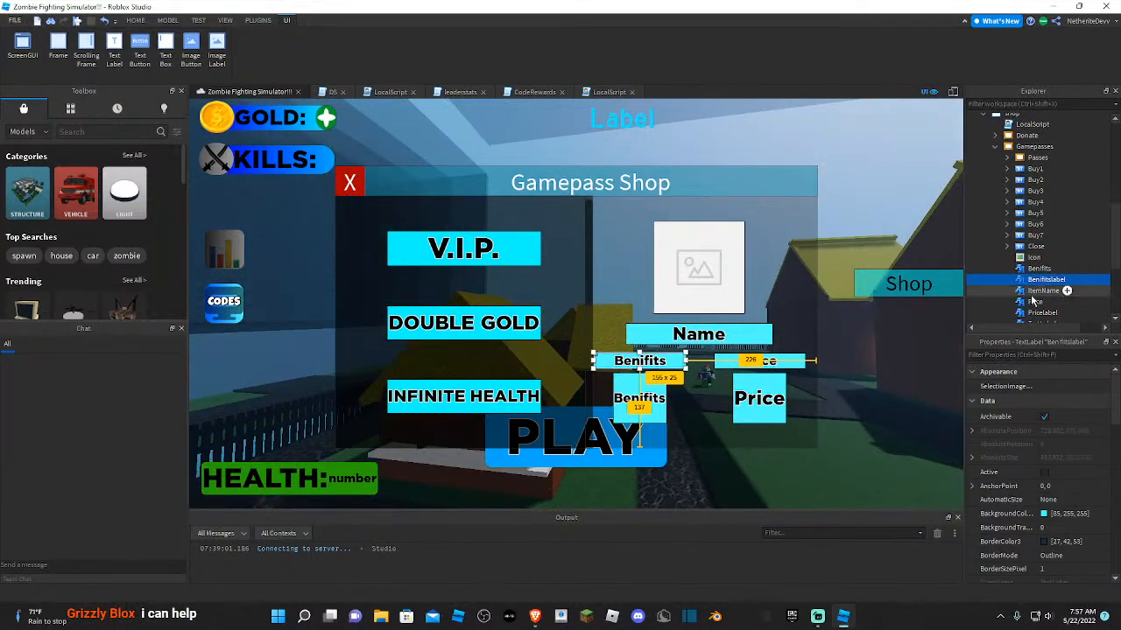
pyautogui.click(1032, 293)
pyautogui.click(1030, 302)
pyautogui.click(1025, 313)
pyautogui.scroll(-2, 1026, 311)
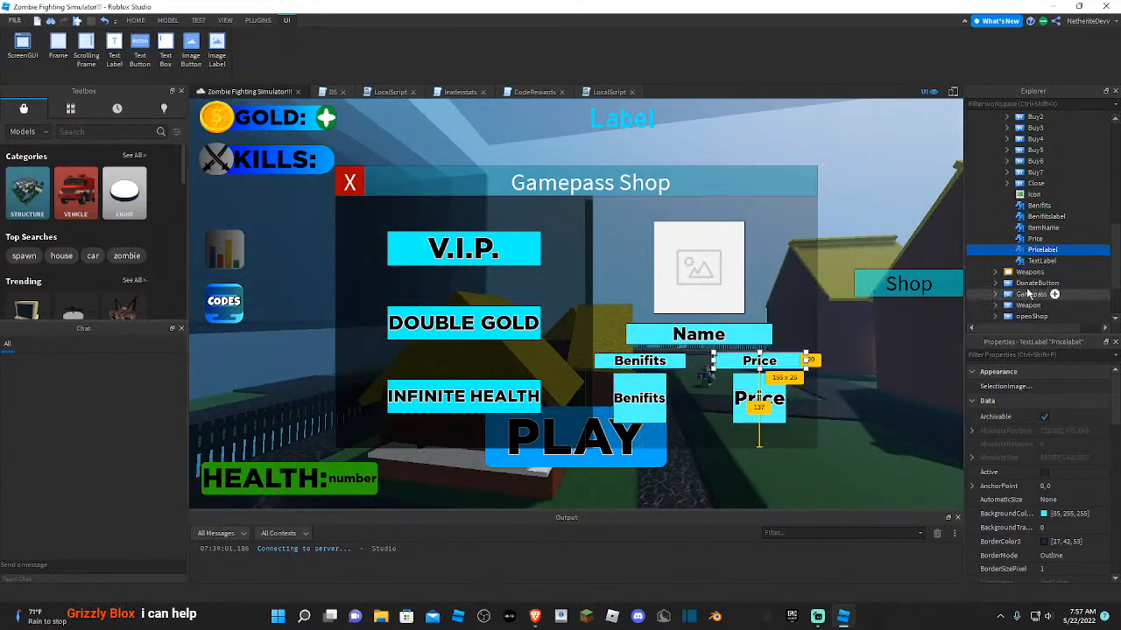
pyautogui.click(1038, 261)
# - Add a UICorner object to the shop's Gamepasses frame
pyautogui.scroll(6, 1015, 263)
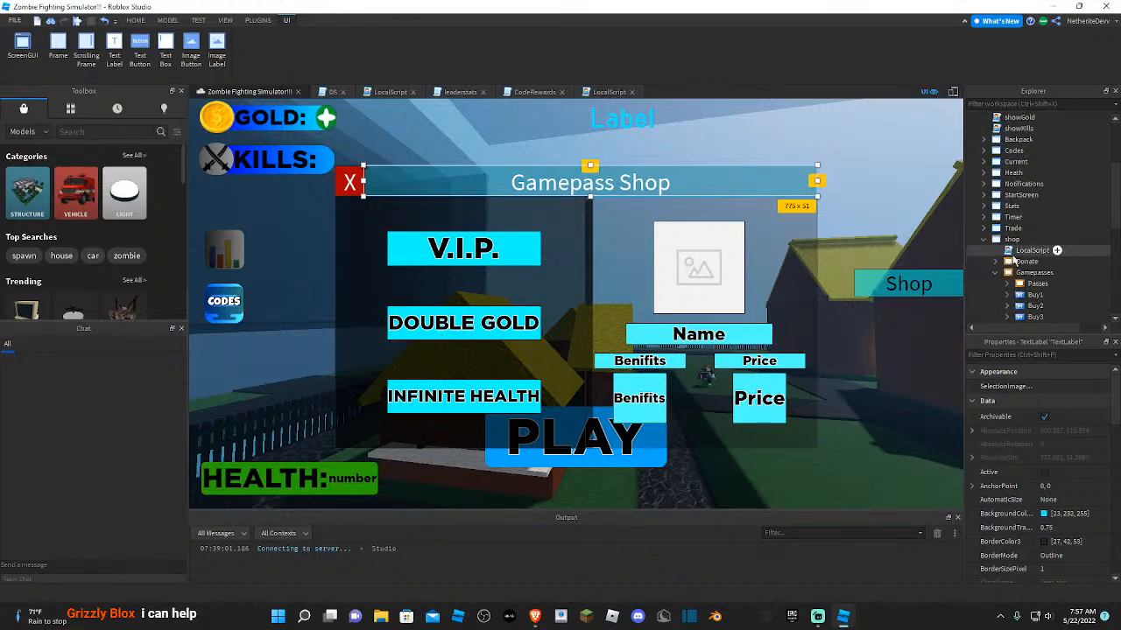
pyautogui.scroll(-1, 1013, 255)
pyautogui.click(1037, 253)
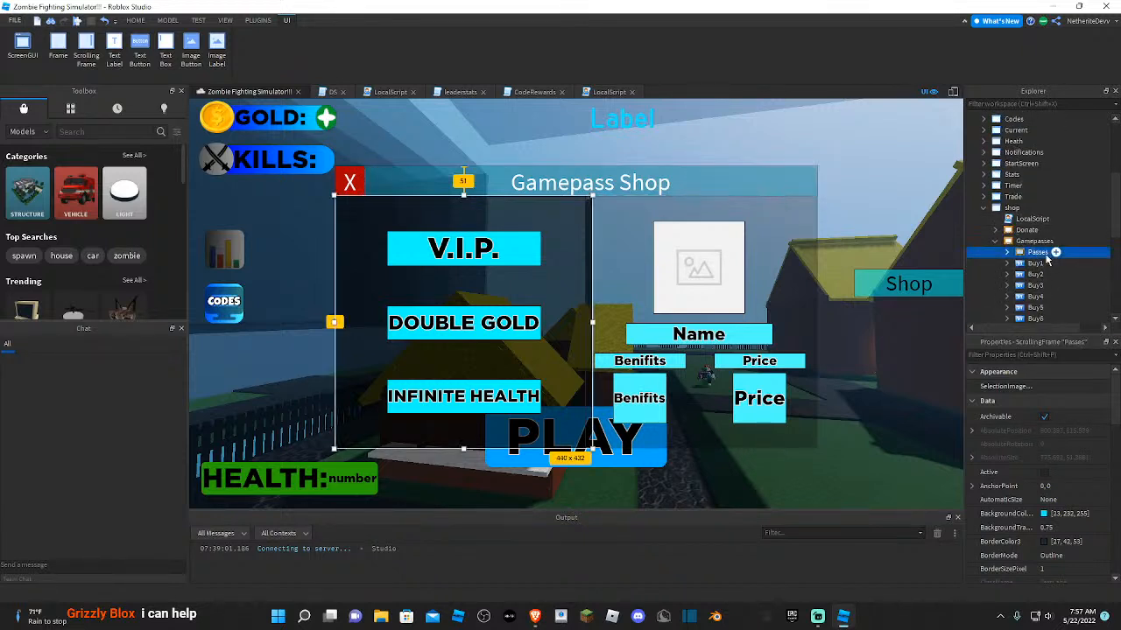
pyautogui.click(1038, 264)
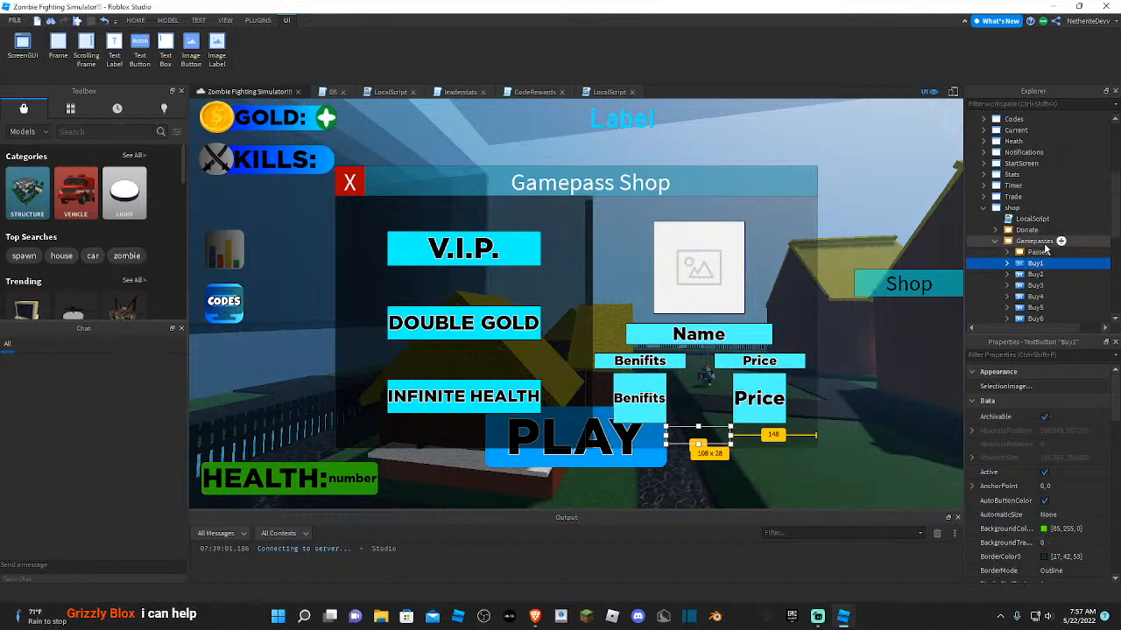
pyautogui.click(1060, 241)
pyautogui.write('uyl')
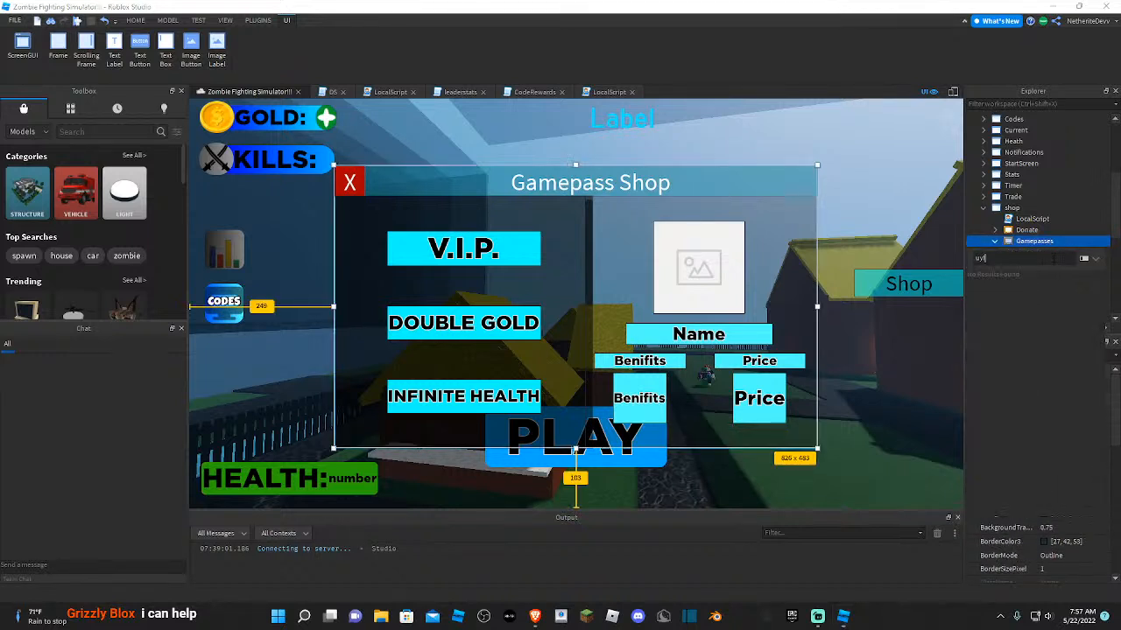
pyautogui.press('BackSpace')
pyautogui.write('i')
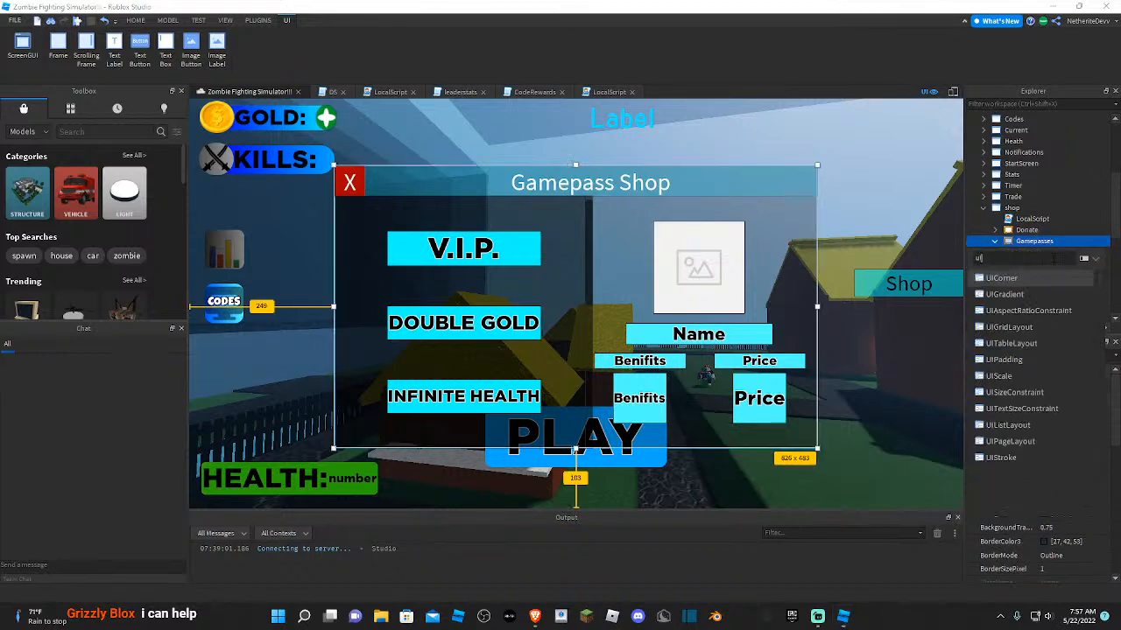
pyautogui.click(1042, 277)
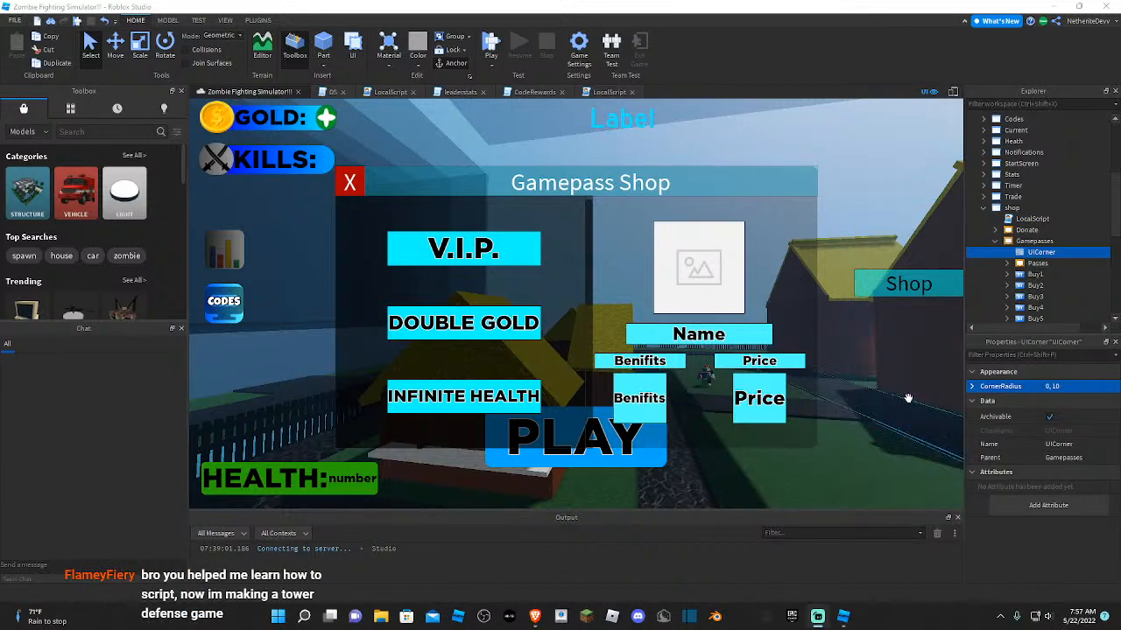
# - Set the CornerRadius of the Gamepasses frame's UICorner to 0.05, 10
pyautogui.press('w')
pyautogui.moveTo(879, 354); pyautogui.dragTo(879, 354, button='right')
pyautogui.click(1047, 388)
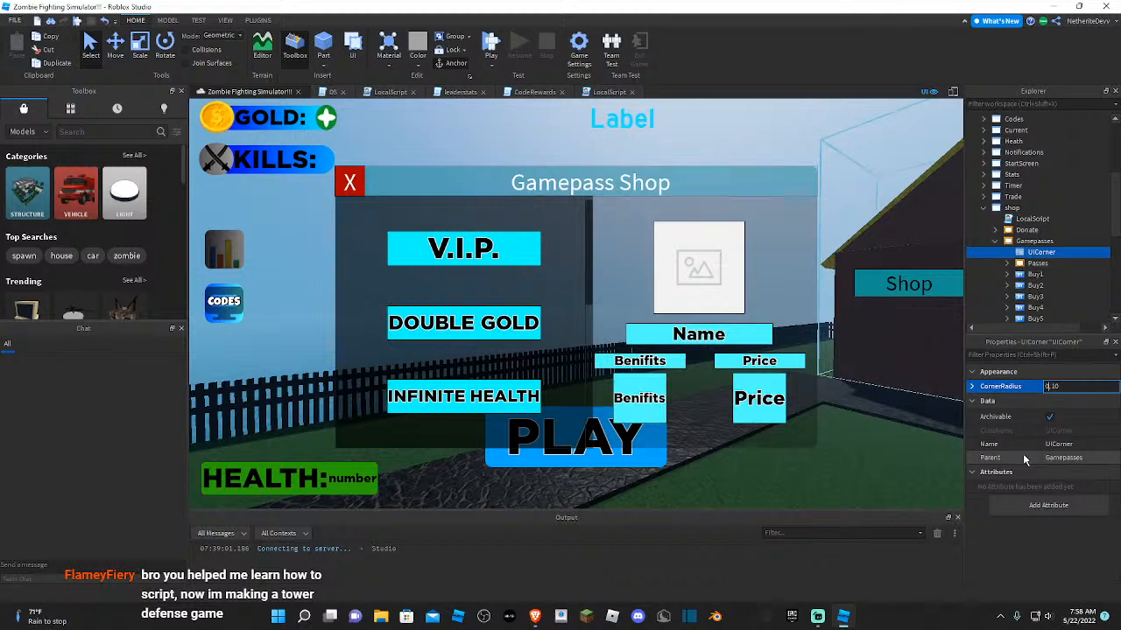
pyautogui.write('.05')
pyautogui.press('Return')
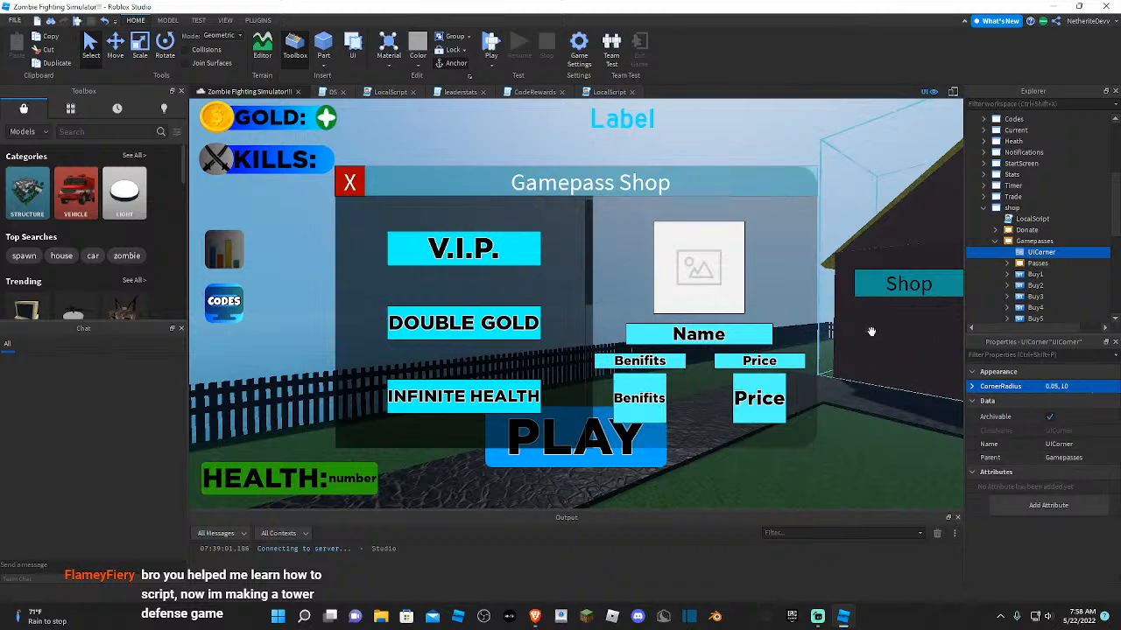
# - Look through the Gamepass Shop's passes list from V.I.P. down to HD Admin and back, against different map backgrounds
pyautogui.moveTo(835, 300)
pyautogui.mouseDown(button='right')
pyautogui.moveTo(879, 298)
pyautogui.moveTo(816, 273)
pyautogui.moveTo(751, 305)
pyautogui.mouseUp(button='right')
pyautogui.scroll(-4, 481, 279)
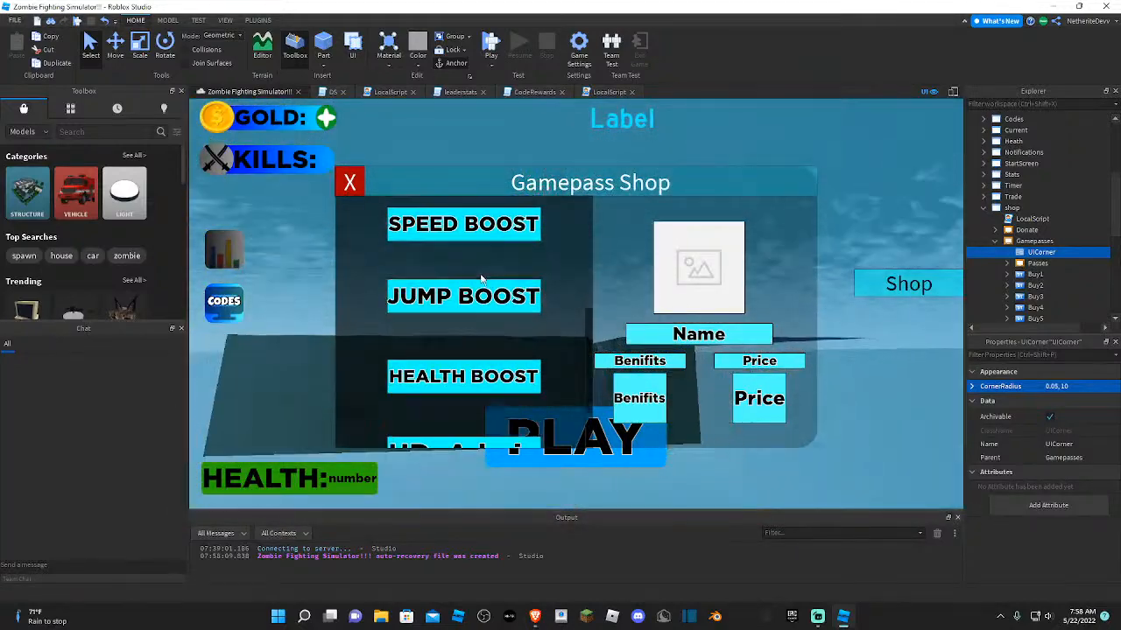
pyautogui.scroll(-2, 490, 316)
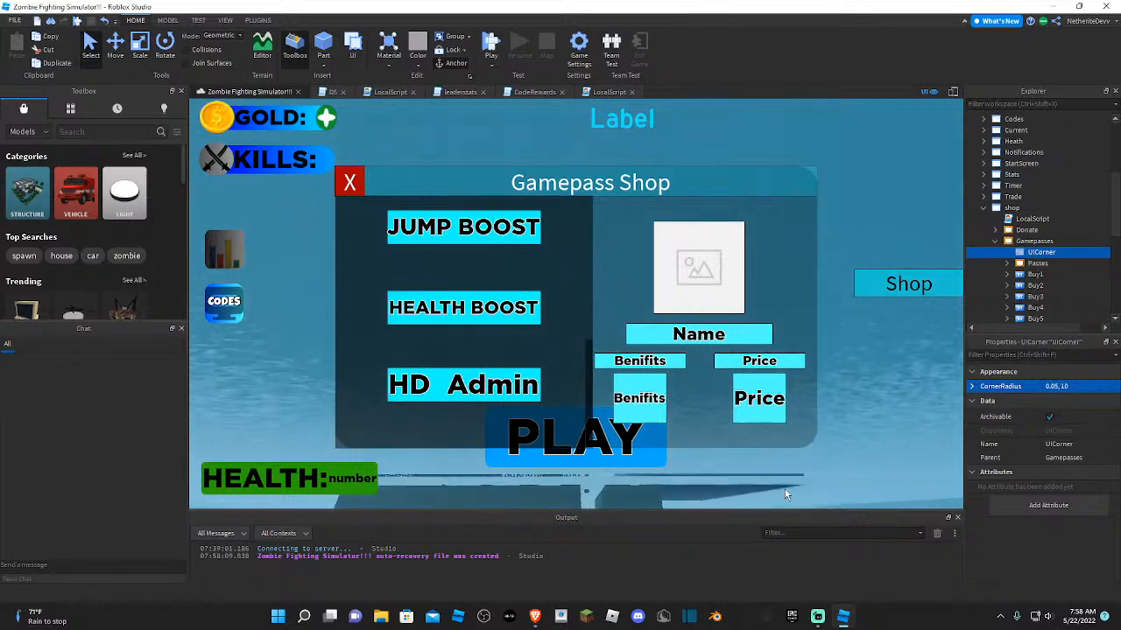
pyautogui.moveTo(785, 493); pyautogui.dragTo(783, 491, button='right')
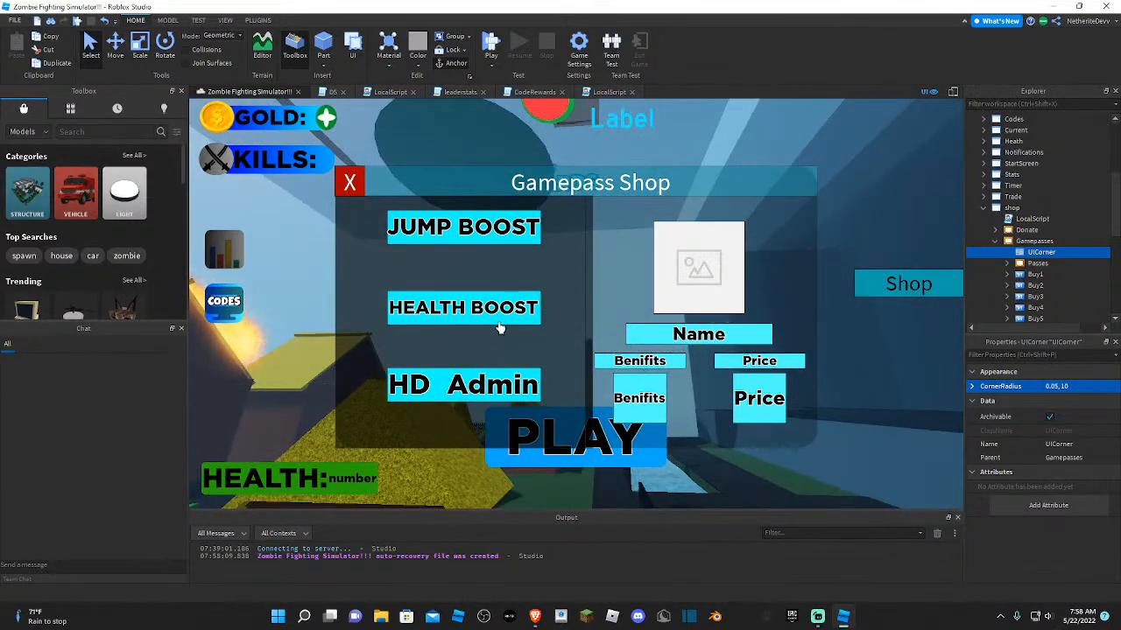
pyautogui.scroll(7, 552, 298)
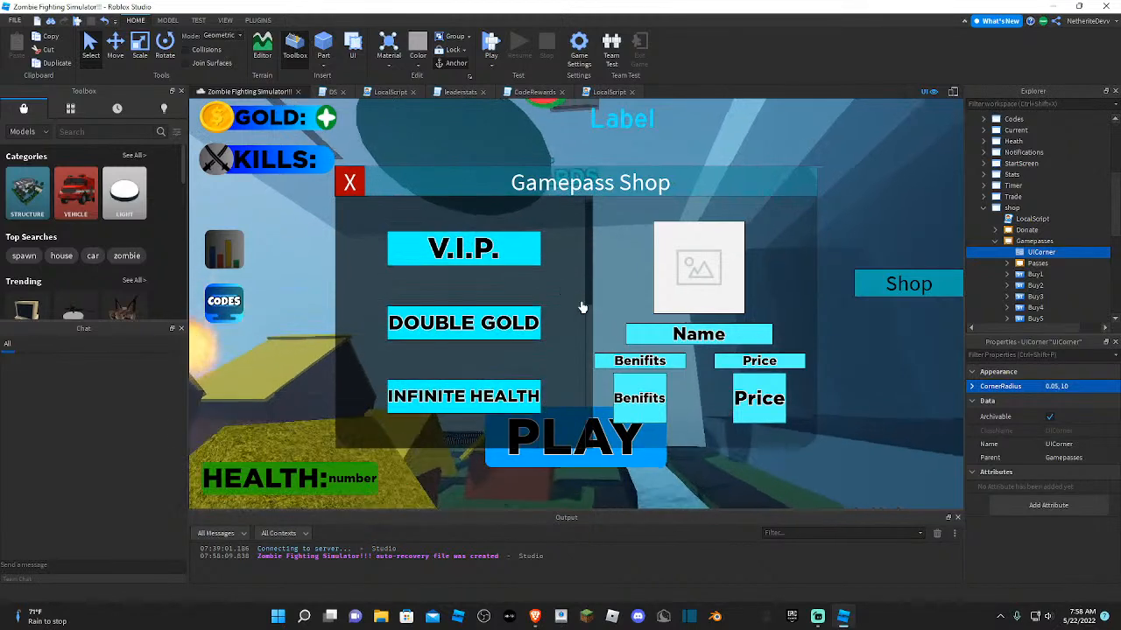
pyautogui.moveTo(892, 410); pyautogui.dragTo(900, 315, button='right')
pyautogui.press('s')
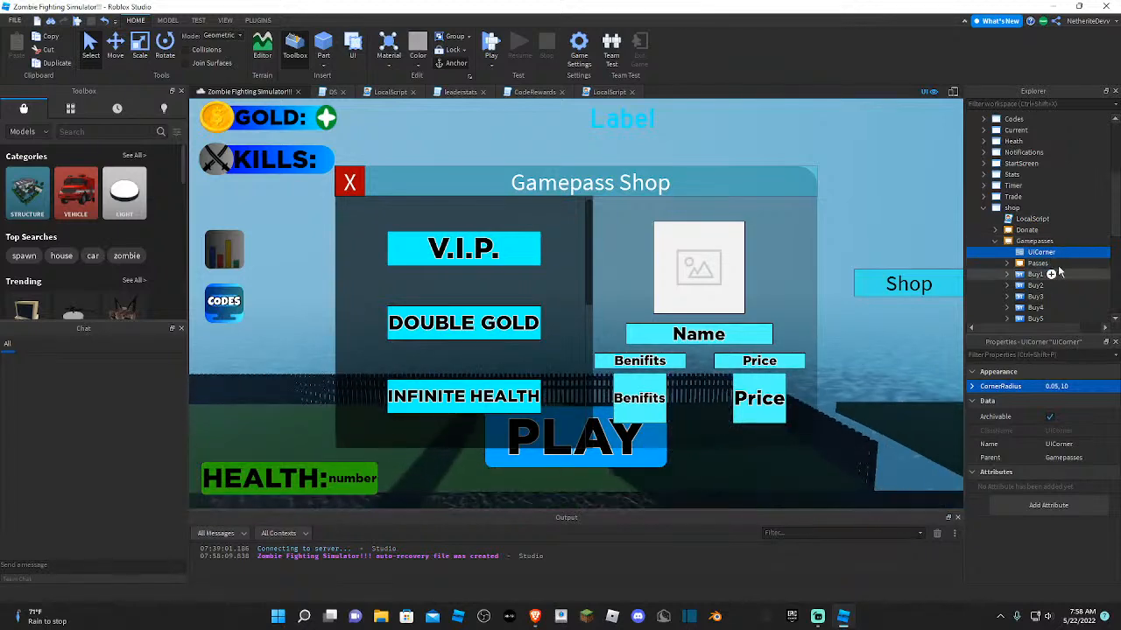
# - Add a UIGradient object to the Gamepasses frame
pyautogui.click(1061, 242)
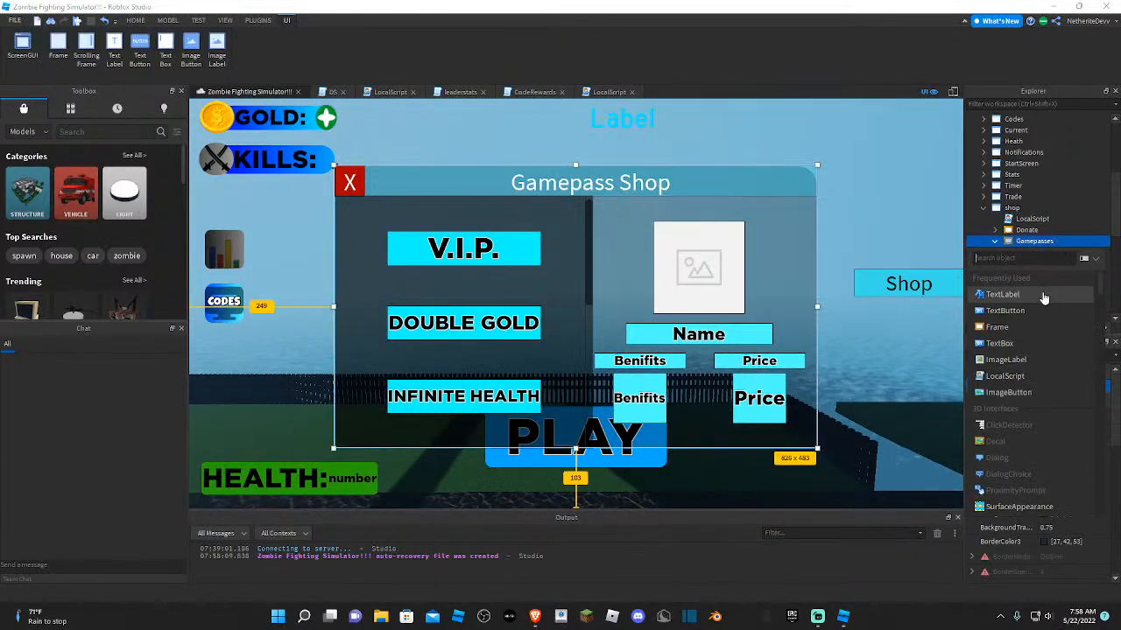
pyautogui.write('uig')
pyautogui.click(1042, 277)
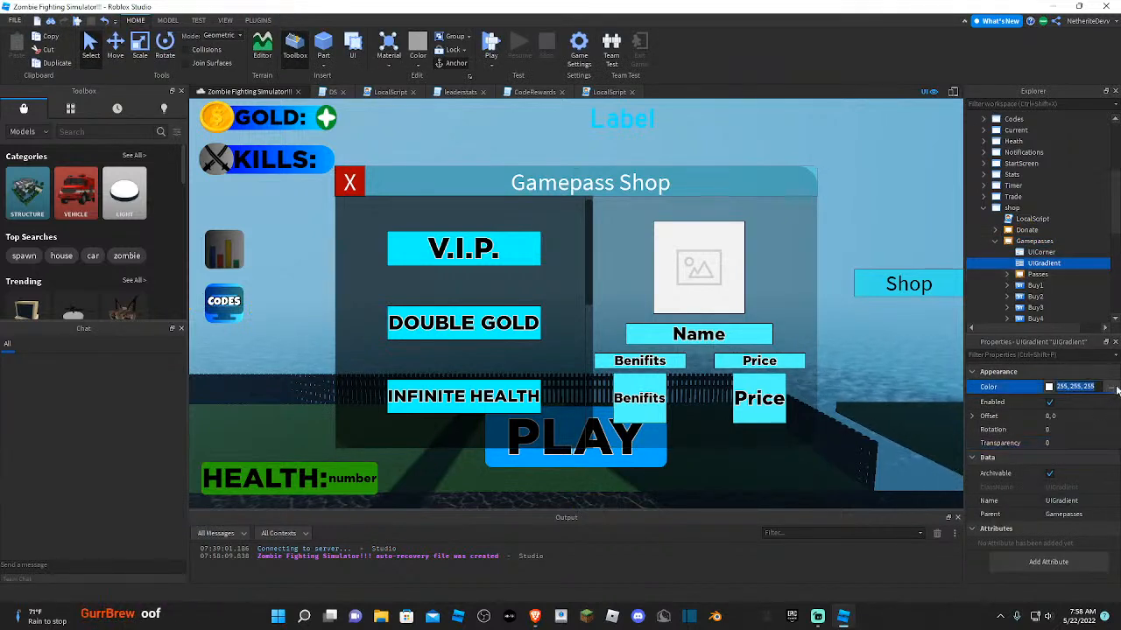
# - Set the UIGradient's color sequence to run from dark blue #00007f to cyan #00ffff
pyautogui.click(1112, 387)
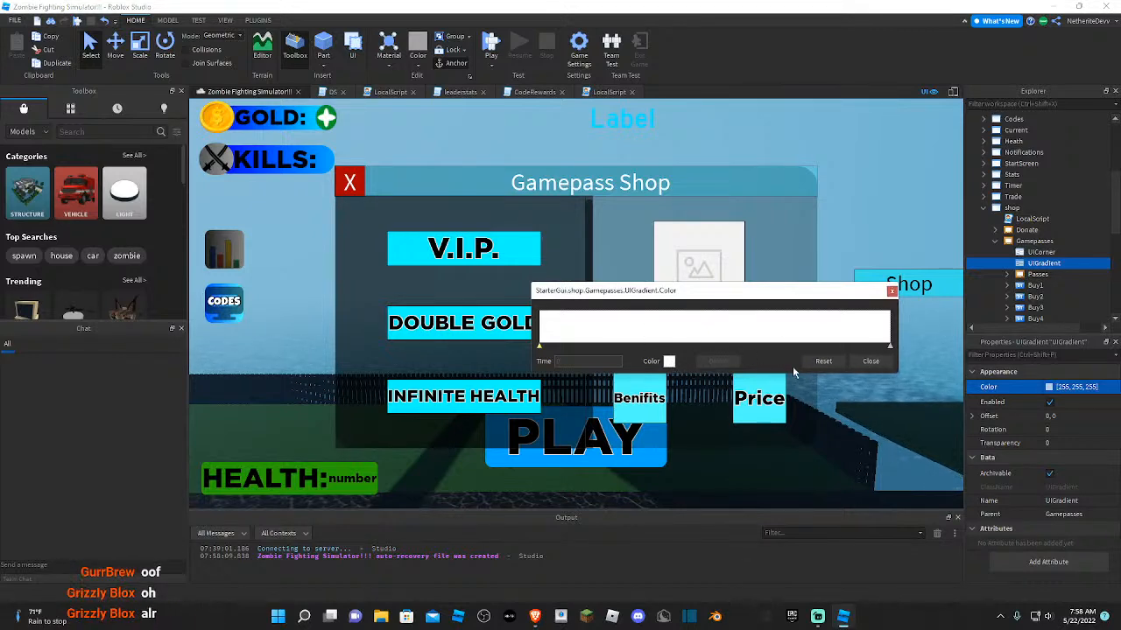
pyautogui.click(668, 362)
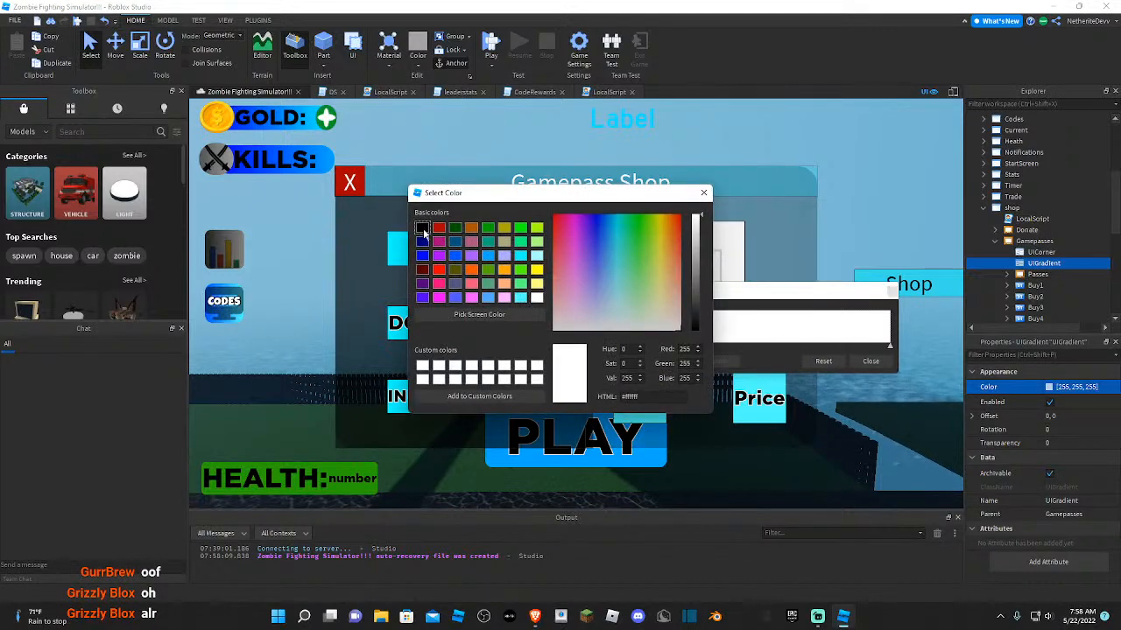
pyautogui.click(422, 228)
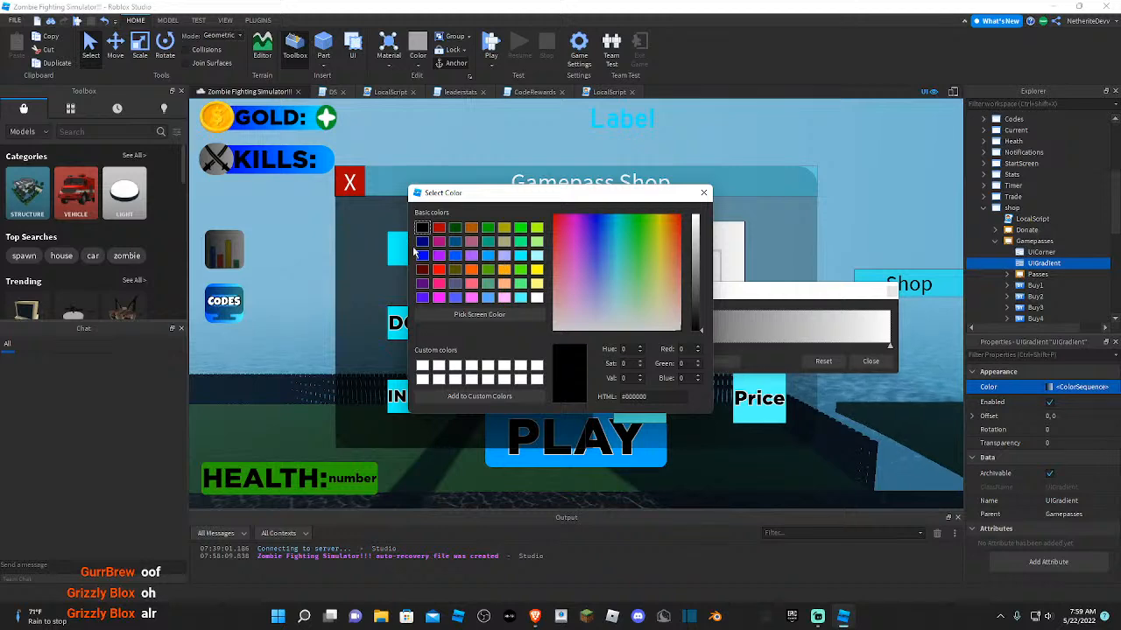
pyautogui.click(422, 241)
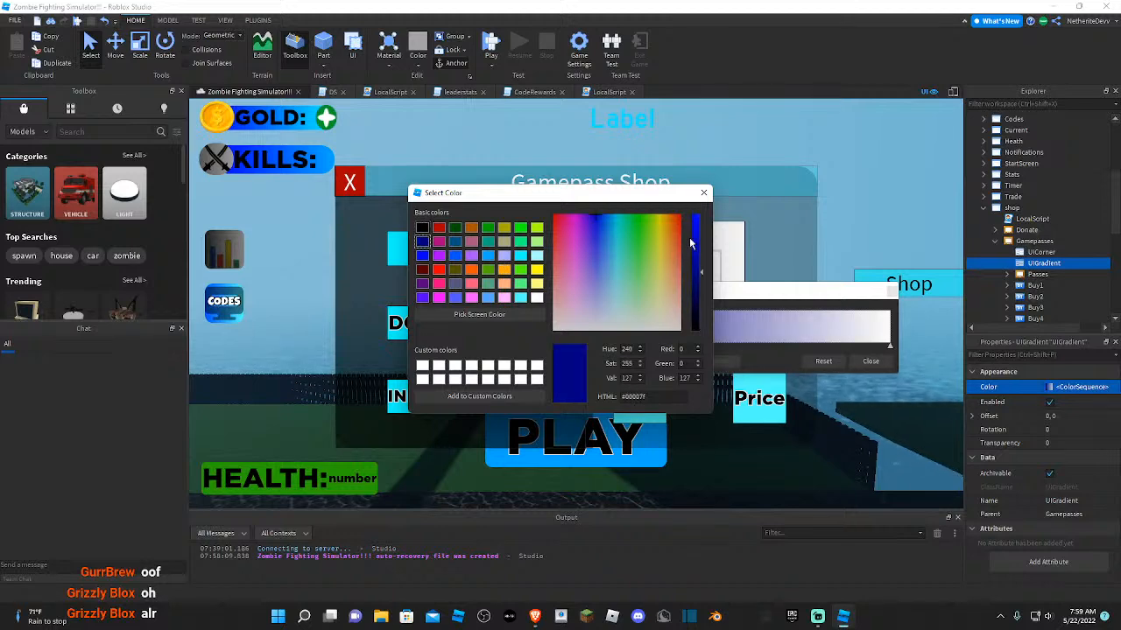
pyautogui.click(704, 194)
pyautogui.click(666, 361)
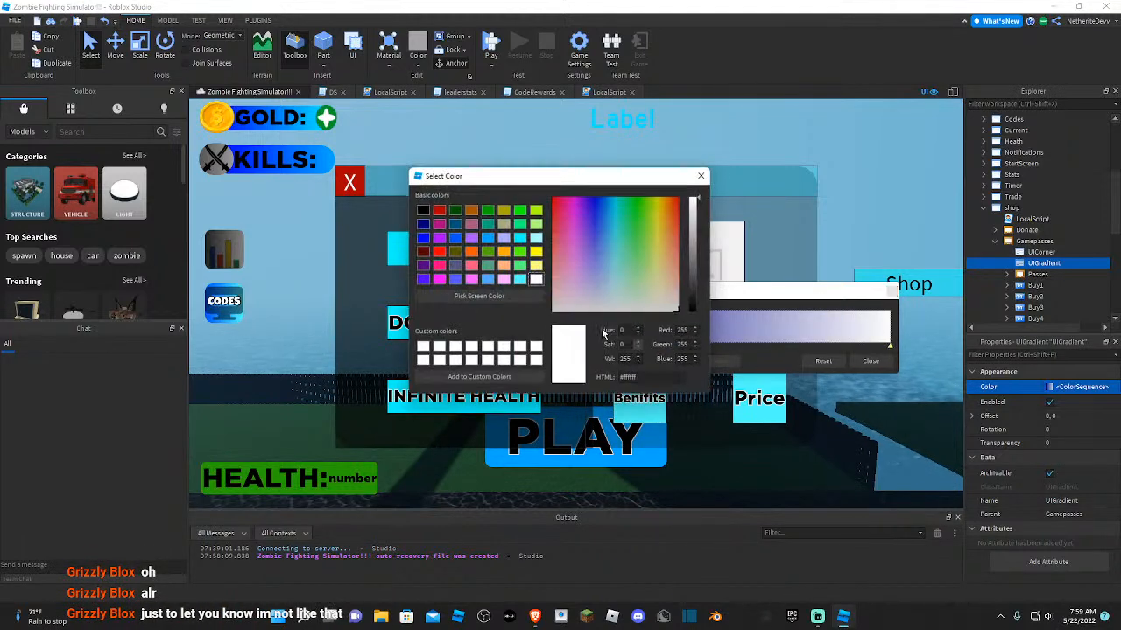
pyautogui.click(522, 239)
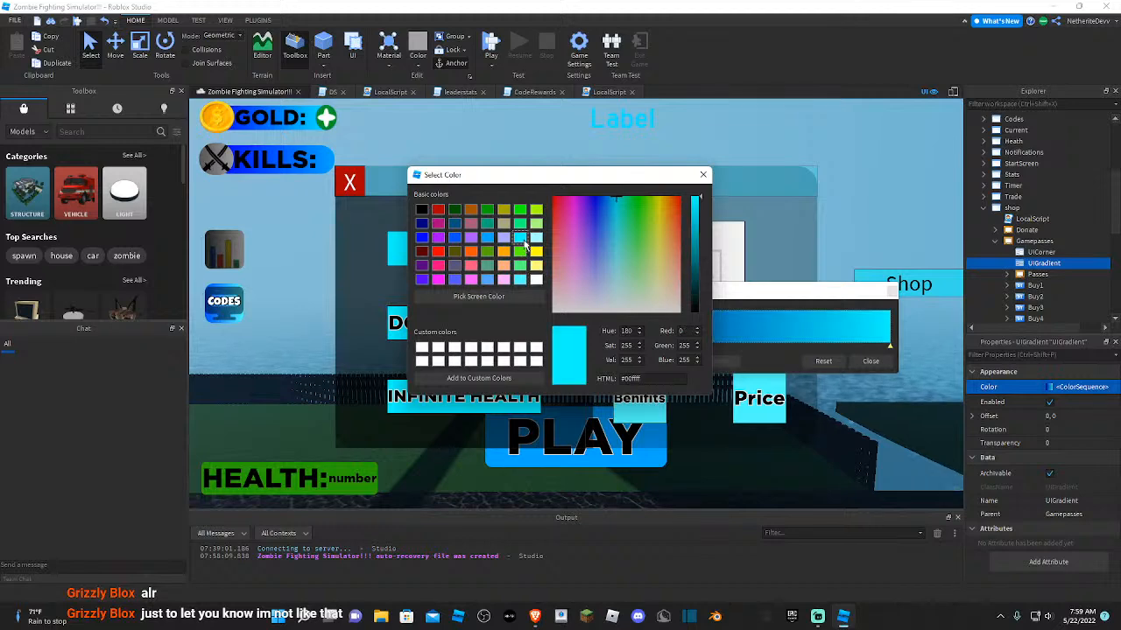
pyautogui.click(702, 175)
pyautogui.click(879, 362)
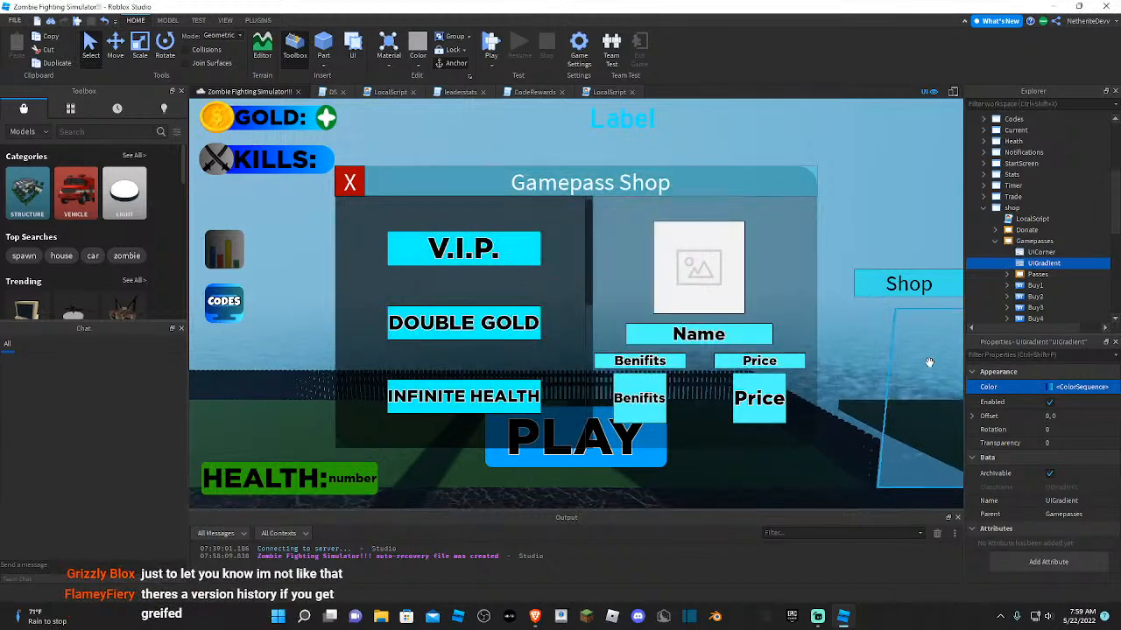
# - Try a background transparency of 0 on the Gamepasses frame and return it to 0.75
pyautogui.click(1034, 243)
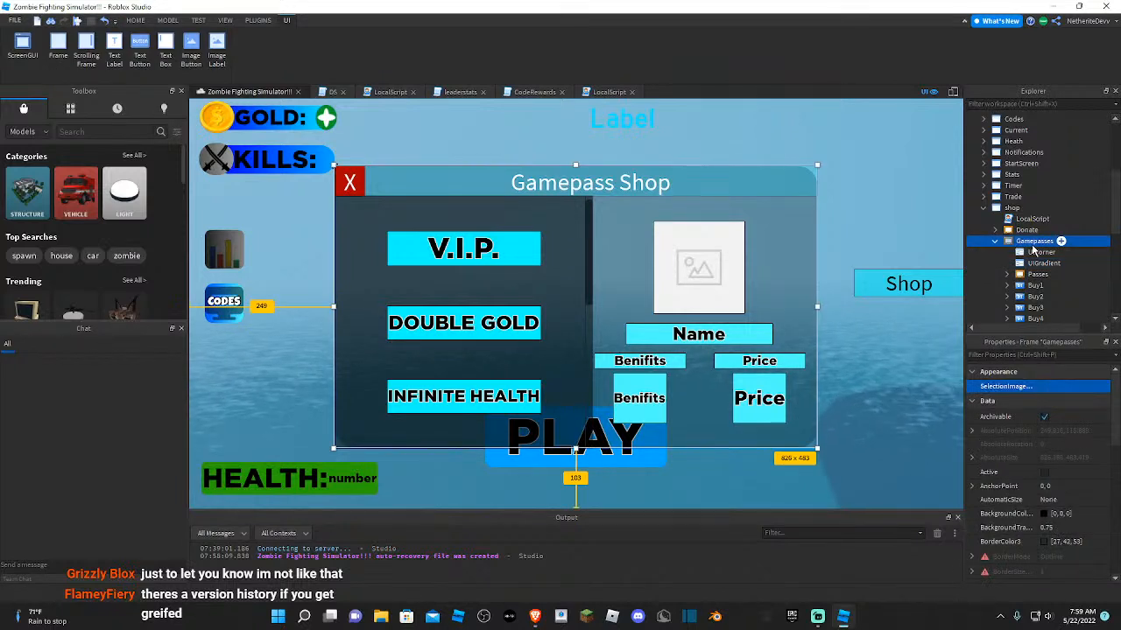
pyautogui.write('tr')
pyautogui.click(1060, 387)
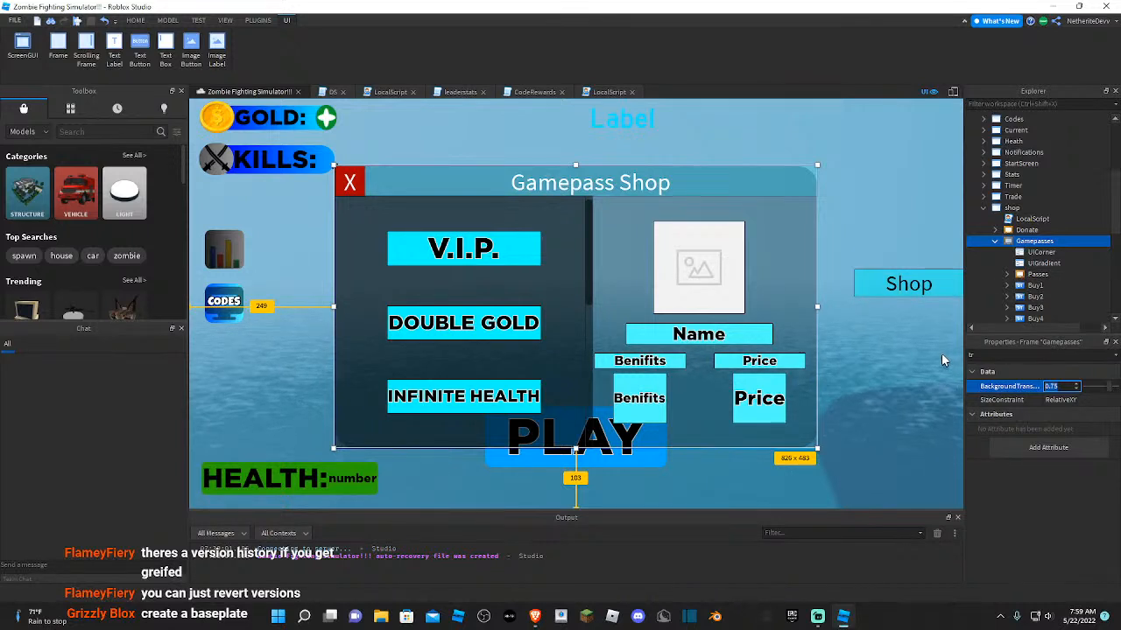
pyautogui.write('0')
pyautogui.press('Return')
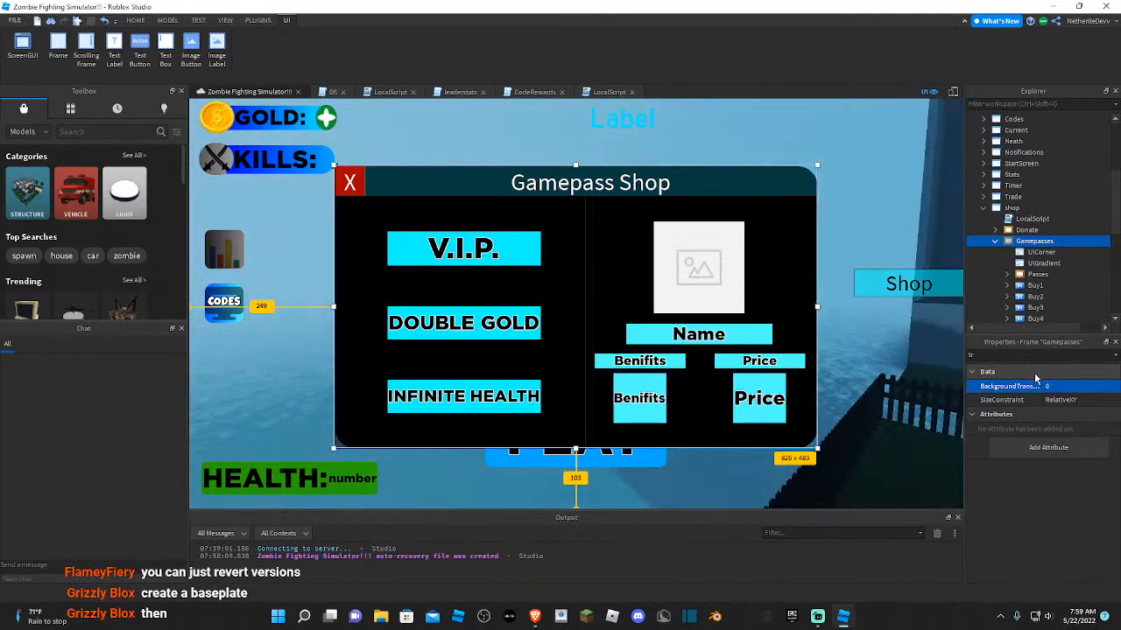
pyautogui.write('.75')
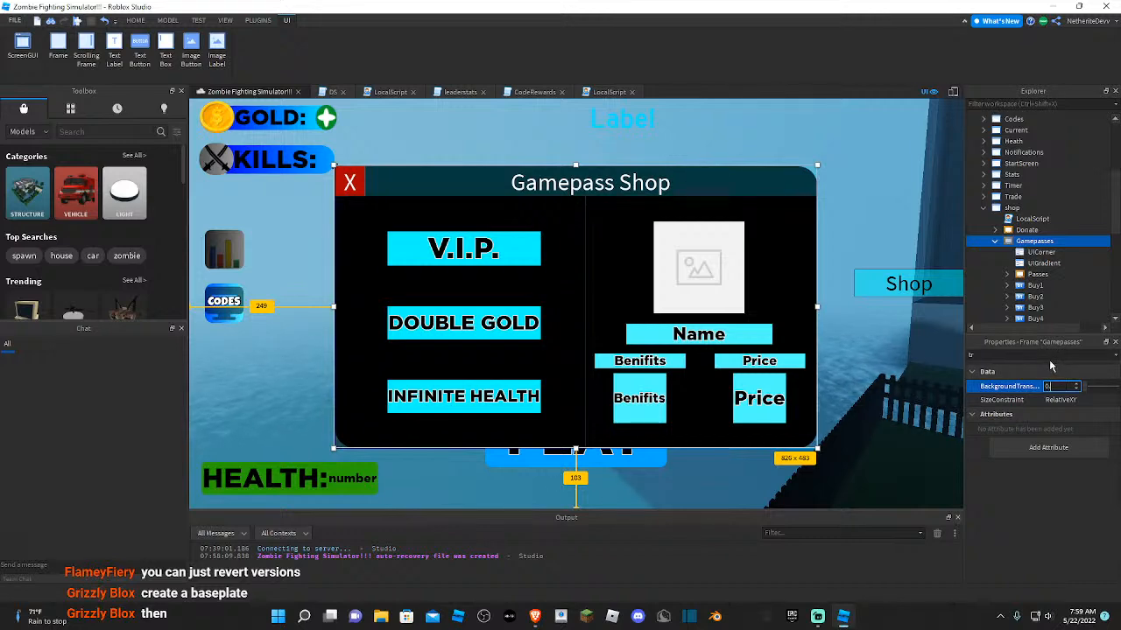
pyautogui.press('Return')
# - Review the shop frame against the map and inspect the properties of its UIGradient
pyautogui.moveTo(876, 372); pyautogui.dragTo(874, 365, button='right')
pyautogui.click(875, 368)
pyautogui.moveTo(768, 451); pyautogui.dragTo(797, 447)
pyautogui.moveTo(797, 447); pyautogui.dragTo(886, 463, button='right')
pyautogui.scroll(12, 1063, 222)
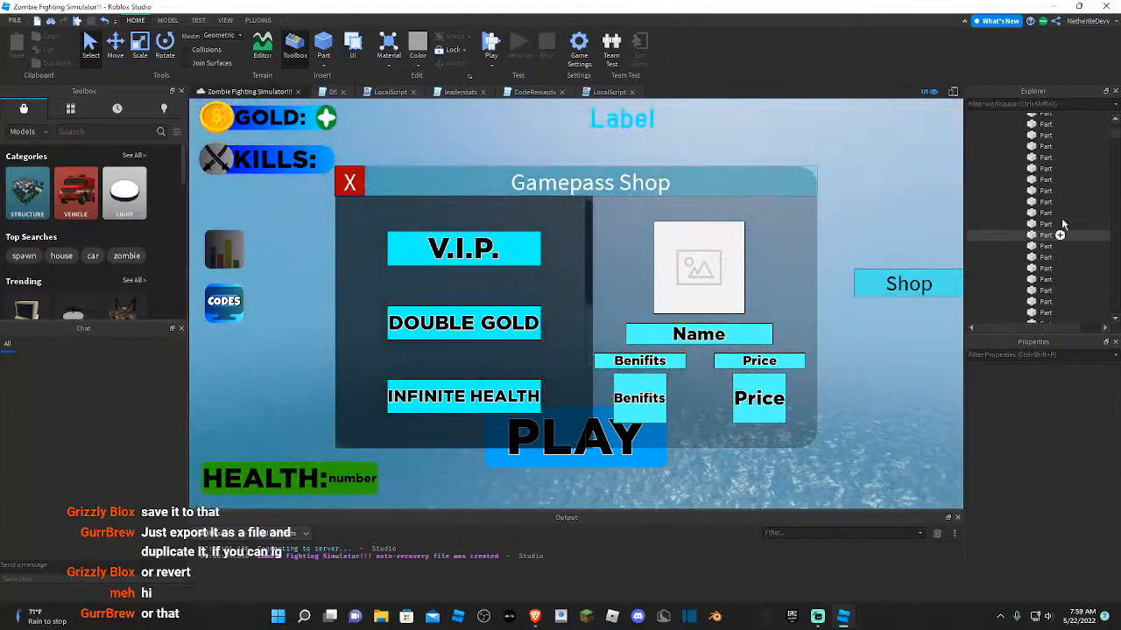
pyautogui.scroll(-12, 1063, 193)
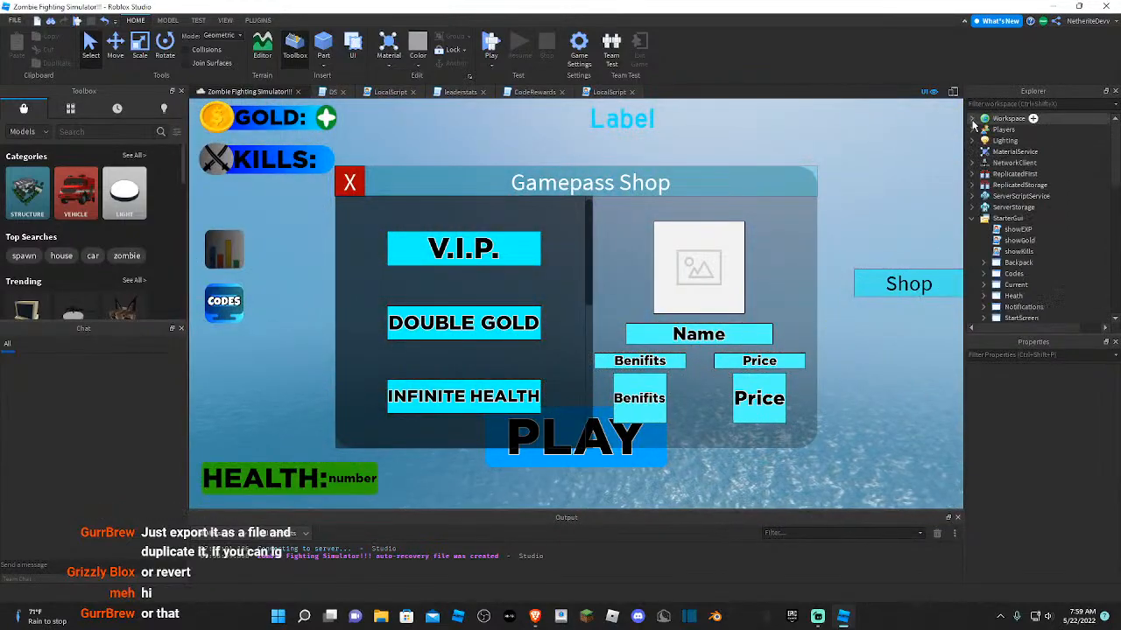
pyautogui.scroll(-1, 1033, 246)
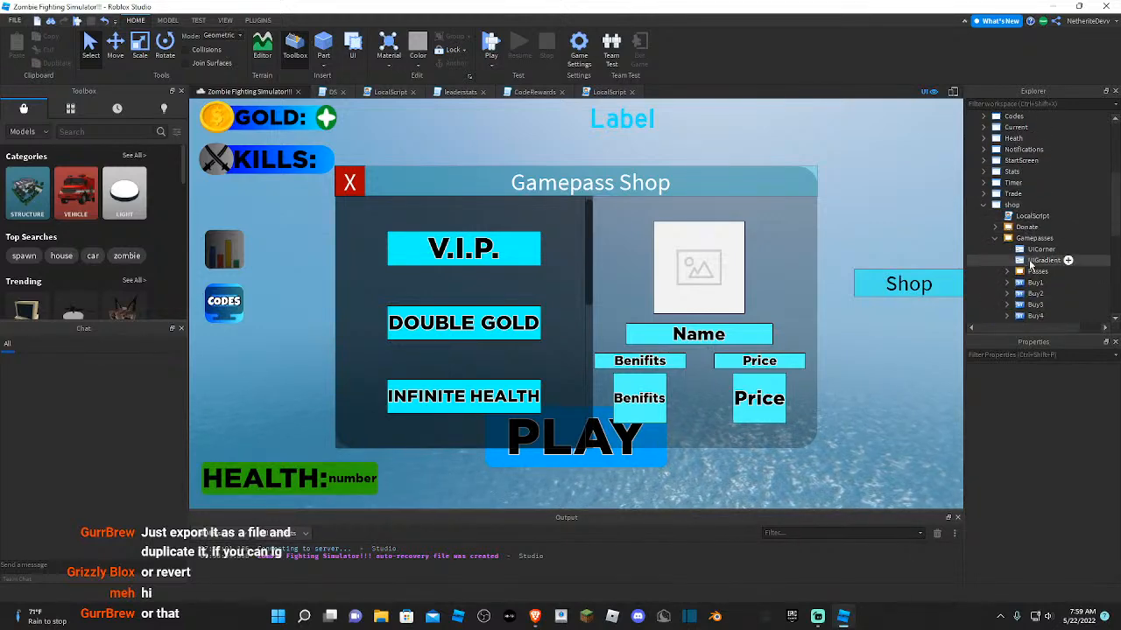
pyautogui.click(1033, 238)
pyautogui.click(1038, 260)
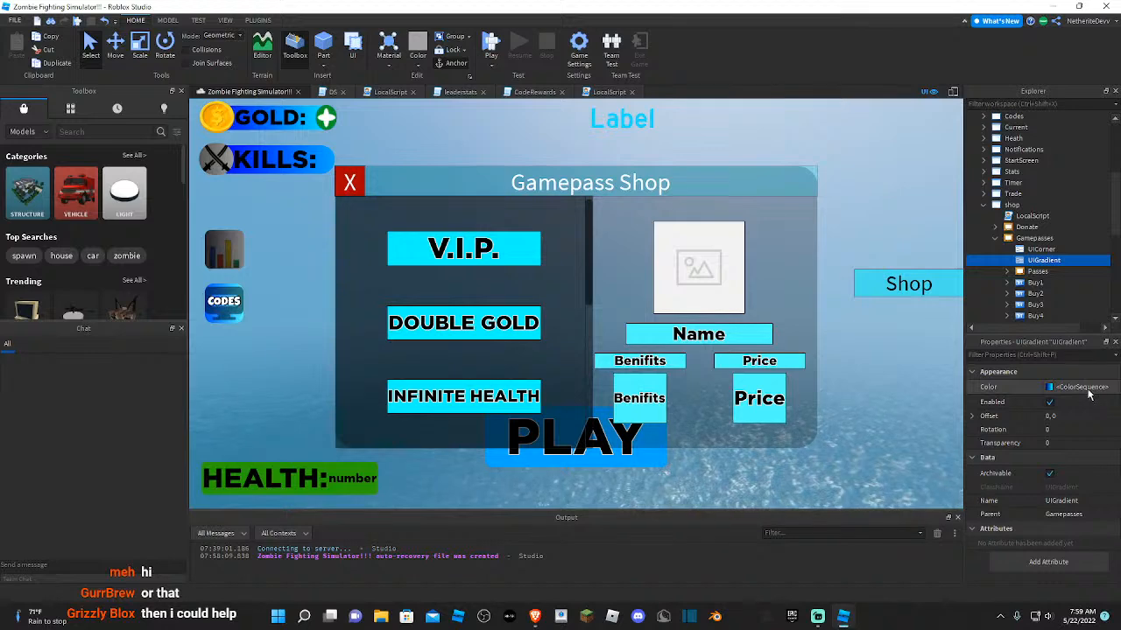
pyautogui.moveTo(922, 360); pyautogui.dragTo(946, 350, button='right')
# - Set the Gamepasses frame's BackgroundColor3 to white (255, 255, 255)
pyautogui.click(1033, 238)
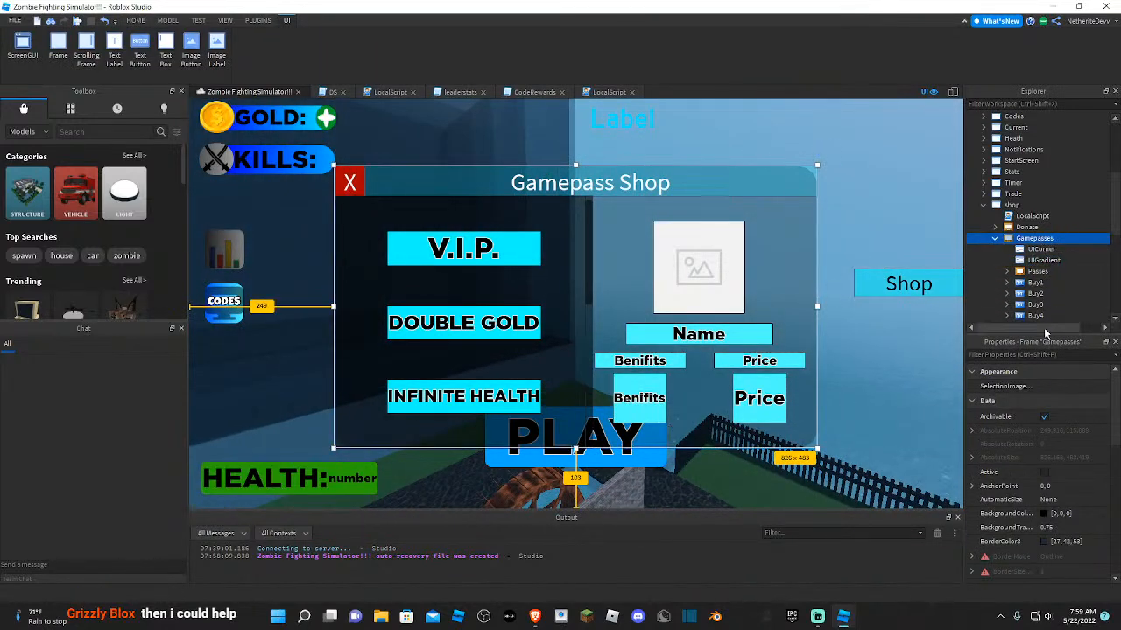
pyautogui.write('Tr')
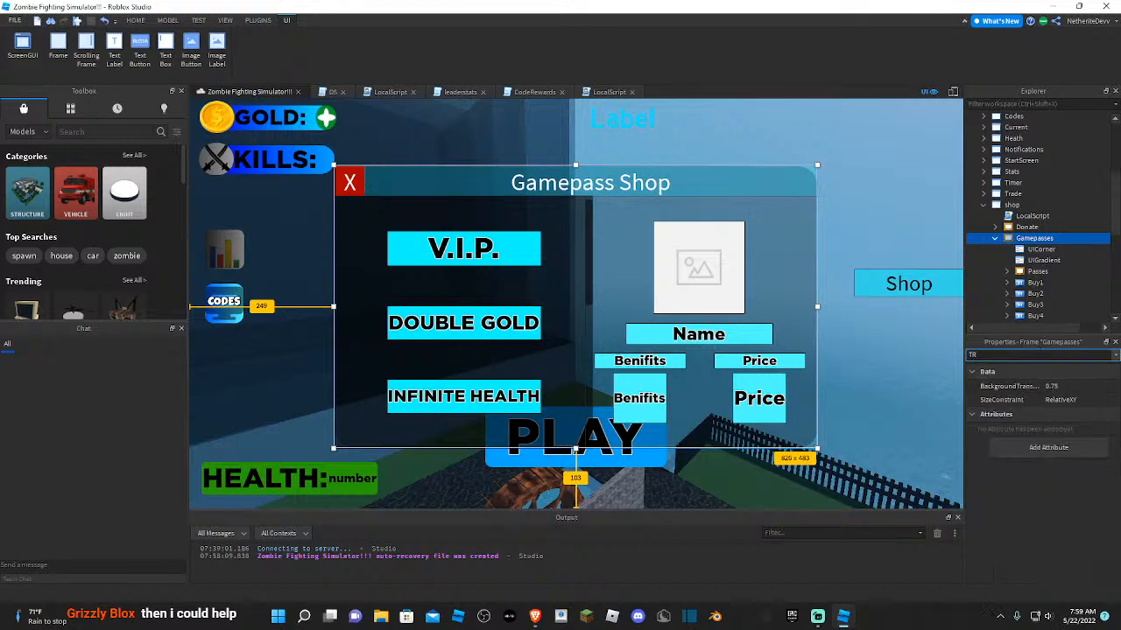
pyautogui.press('BackSpace')
pyautogui.press('BackSpace')
pyautogui.write('COLO')
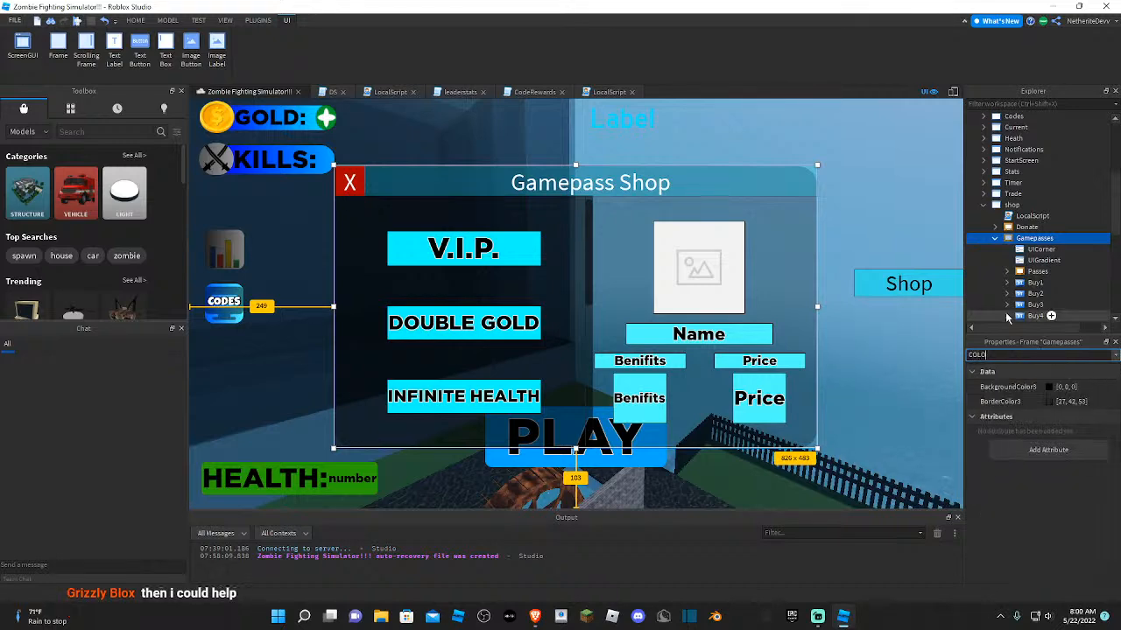
pyautogui.click(1049, 387)
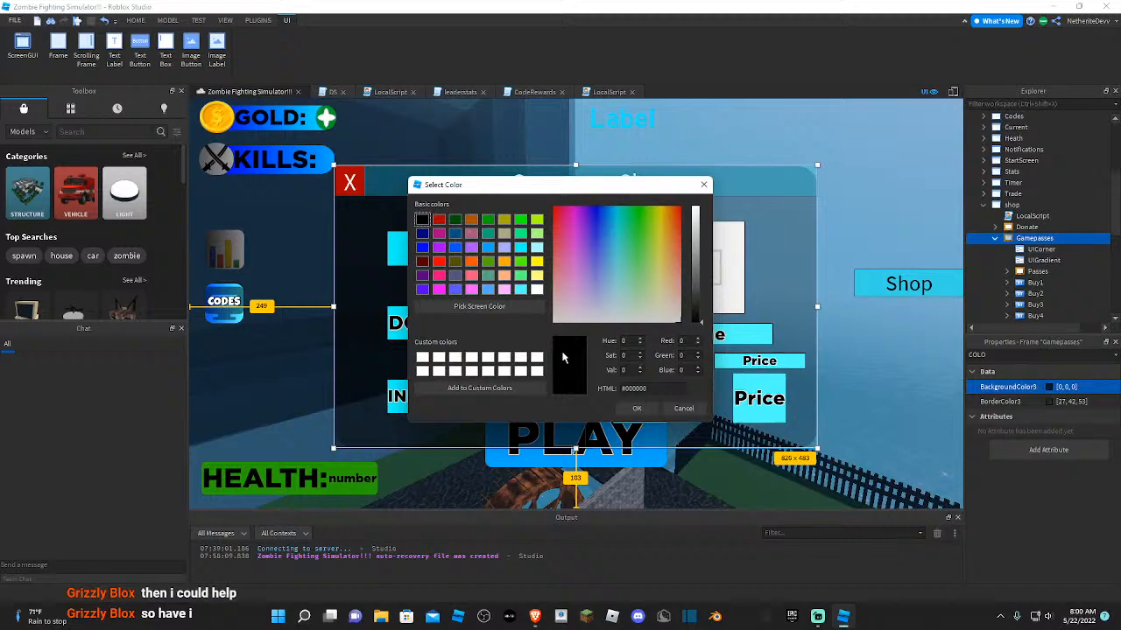
pyautogui.click(536, 289)
pyautogui.click(636, 408)
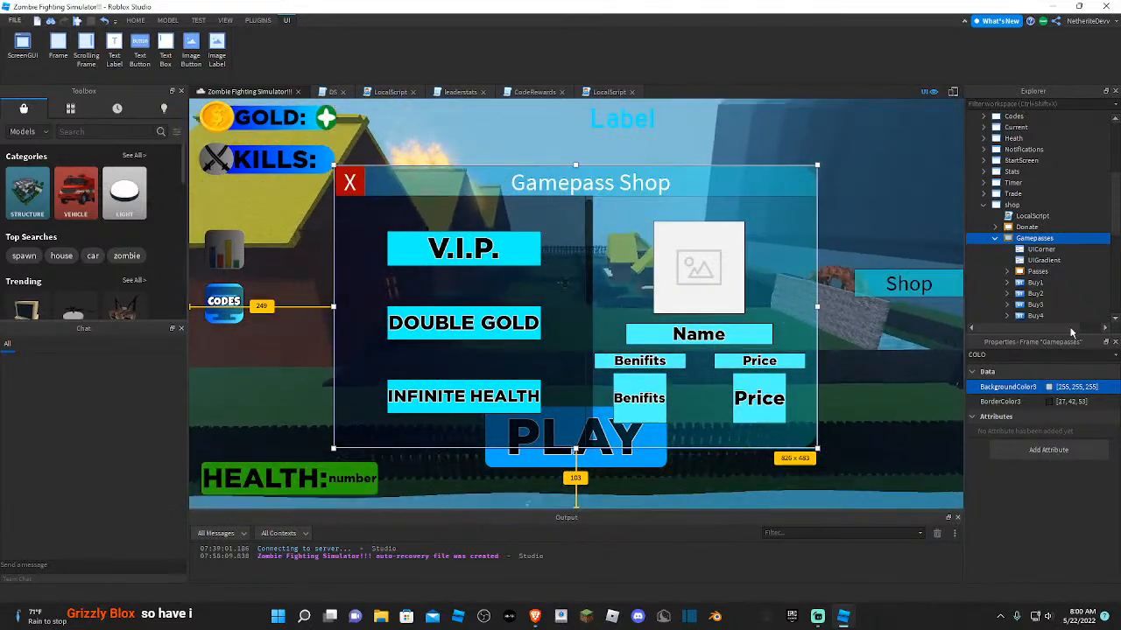
# - Set the color sequence of the Gamepasses frame's UIGradient to run from black to dark grey #363636
pyautogui.click(1042, 260)
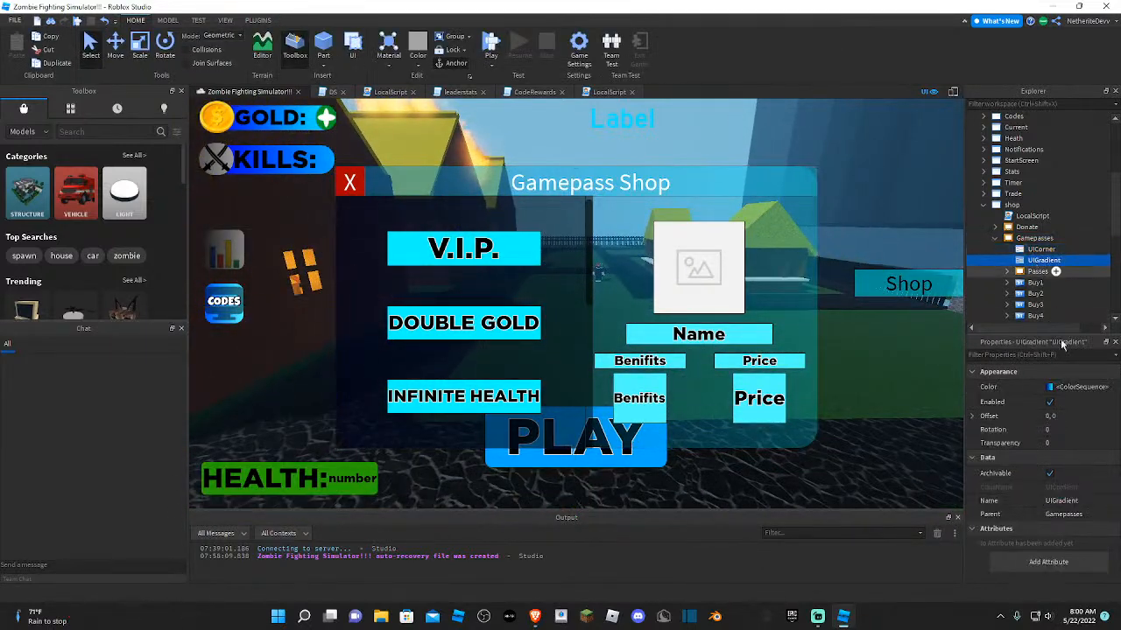
pyautogui.click(1111, 387)
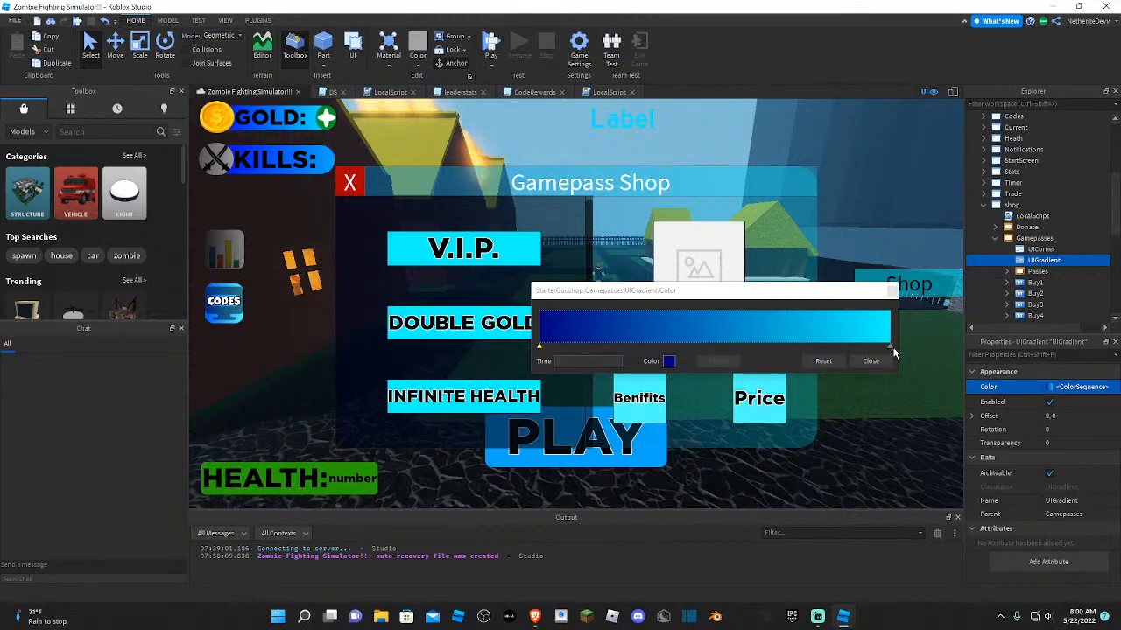
pyautogui.click(670, 362)
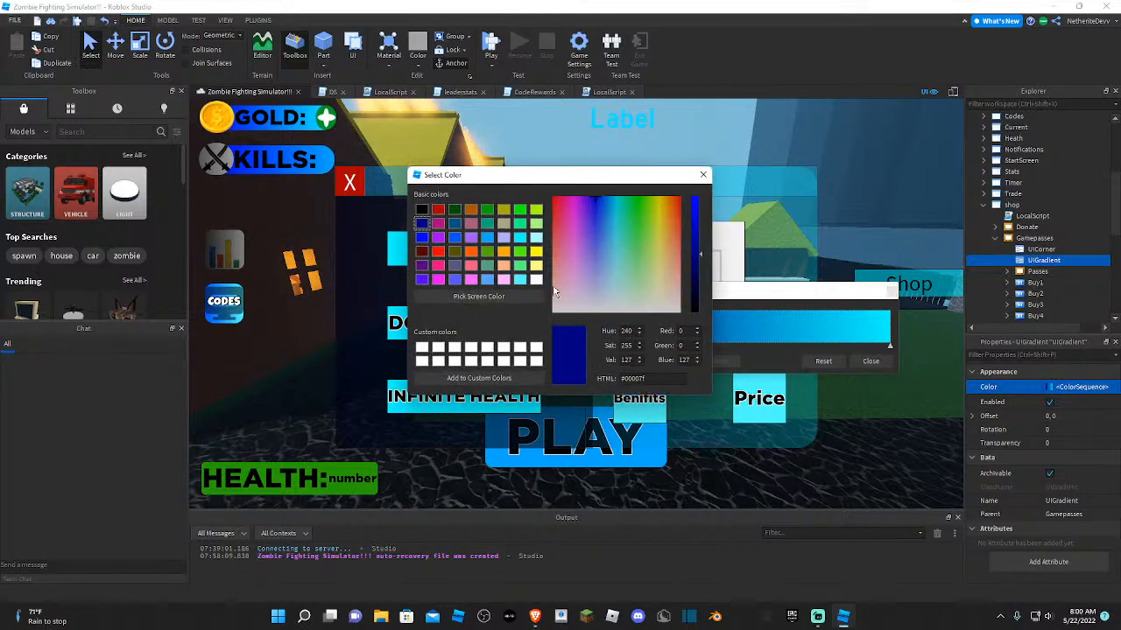
pyautogui.click(703, 175)
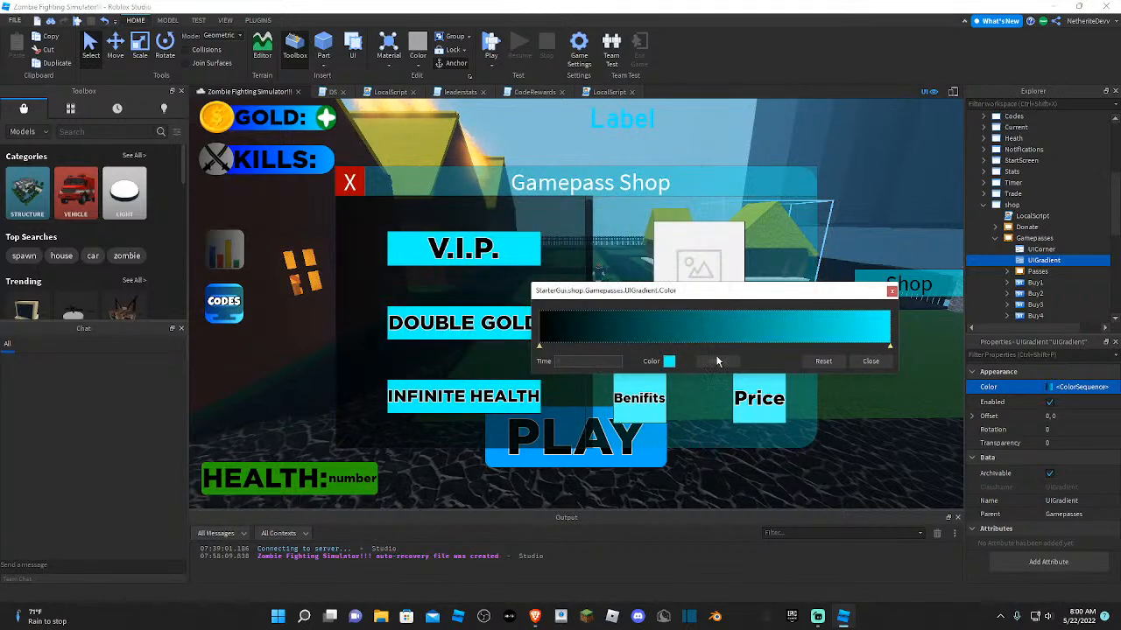
pyautogui.click(670, 360)
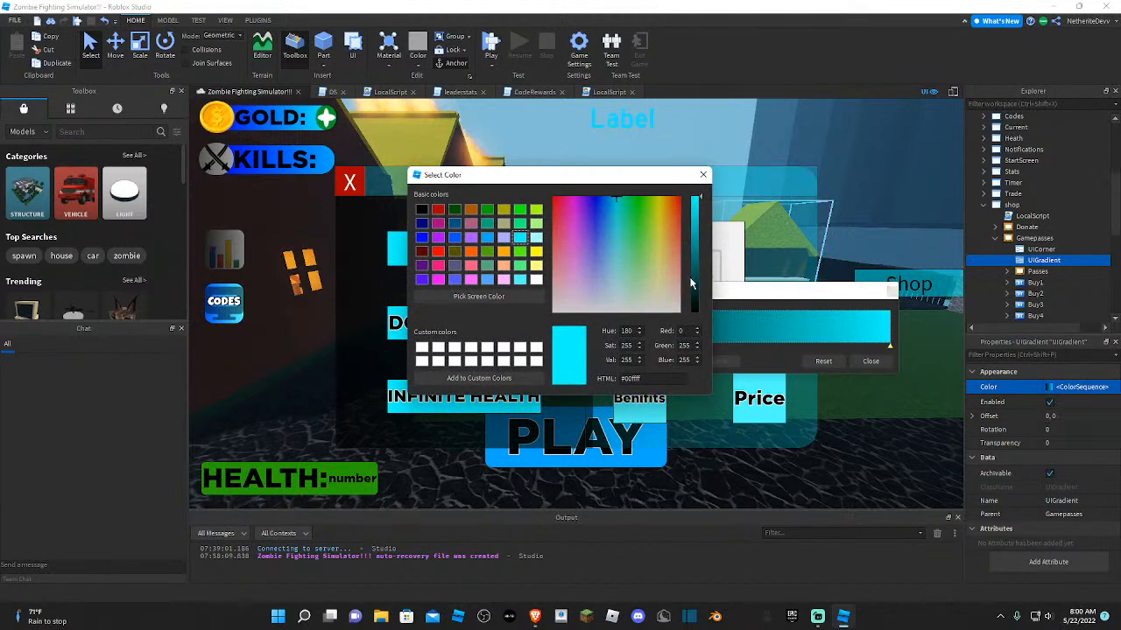
pyautogui.moveTo(691, 283); pyautogui.dragTo(696, 291)
pyautogui.click(422, 211)
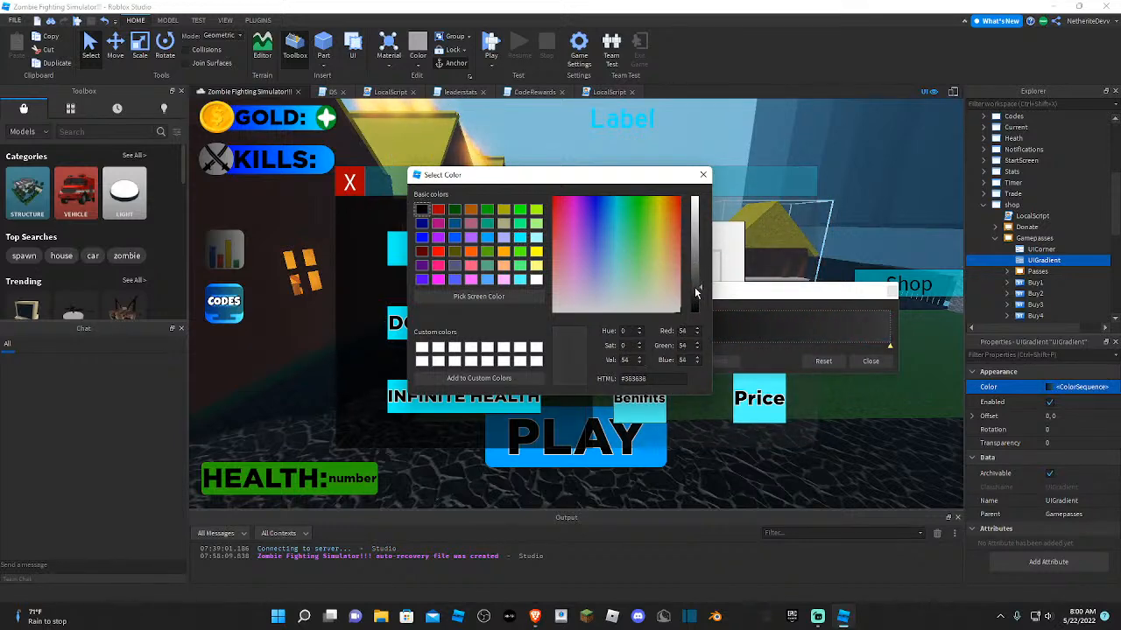
pyautogui.click(703, 175)
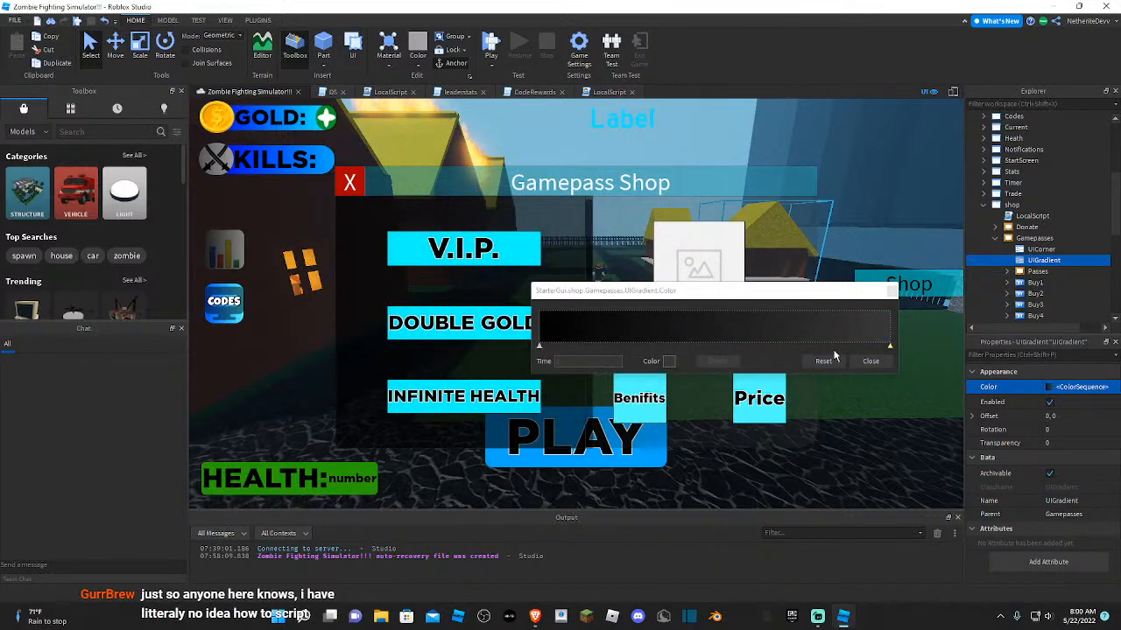
pyautogui.click(864, 363)
# - Review the recolored Gamepass Shop against different parts of the map and look through its list of passes
pyautogui.moveTo(863, 365); pyautogui.dragTo(866, 361, button='right')
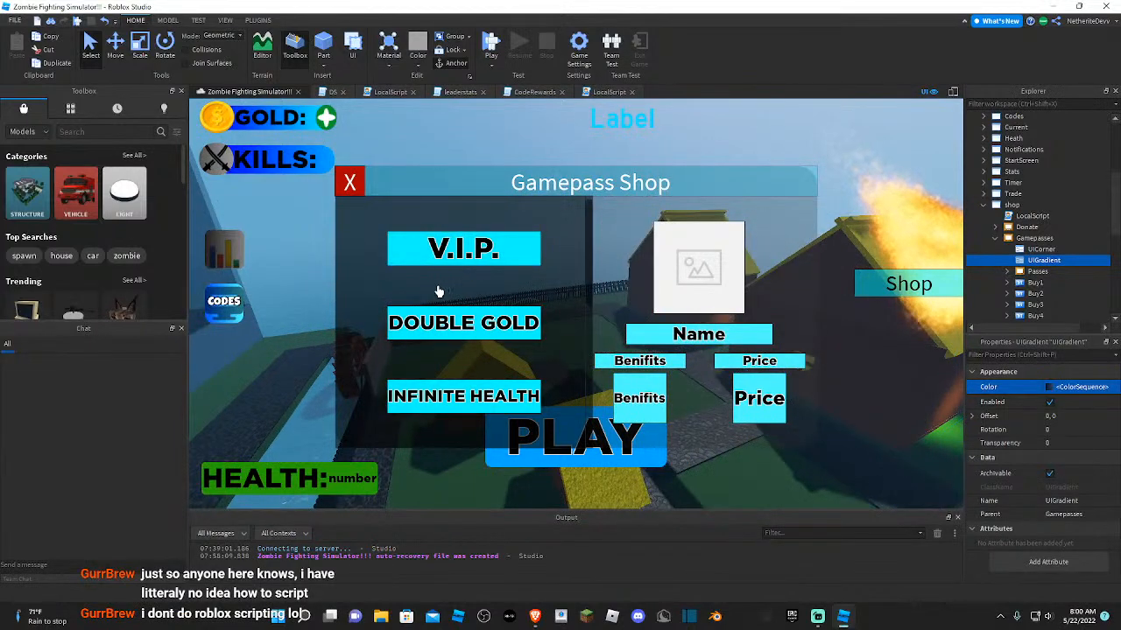
pyautogui.moveTo(826, 400); pyautogui.dragTo(823, 398, button='right')
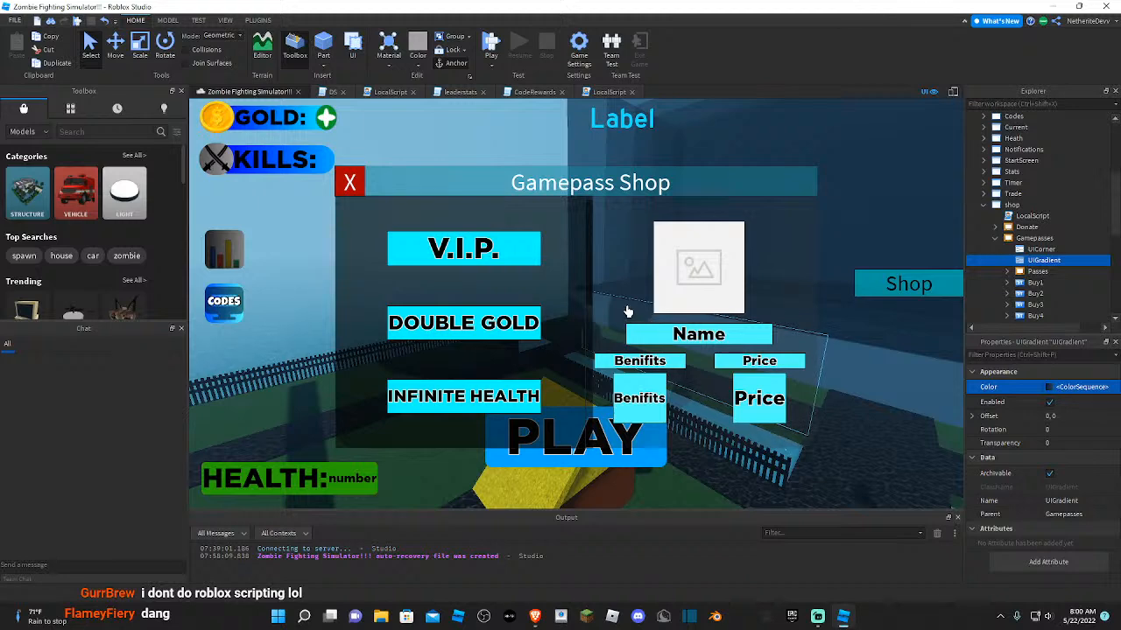
pyautogui.scroll(-5, 453, 297)
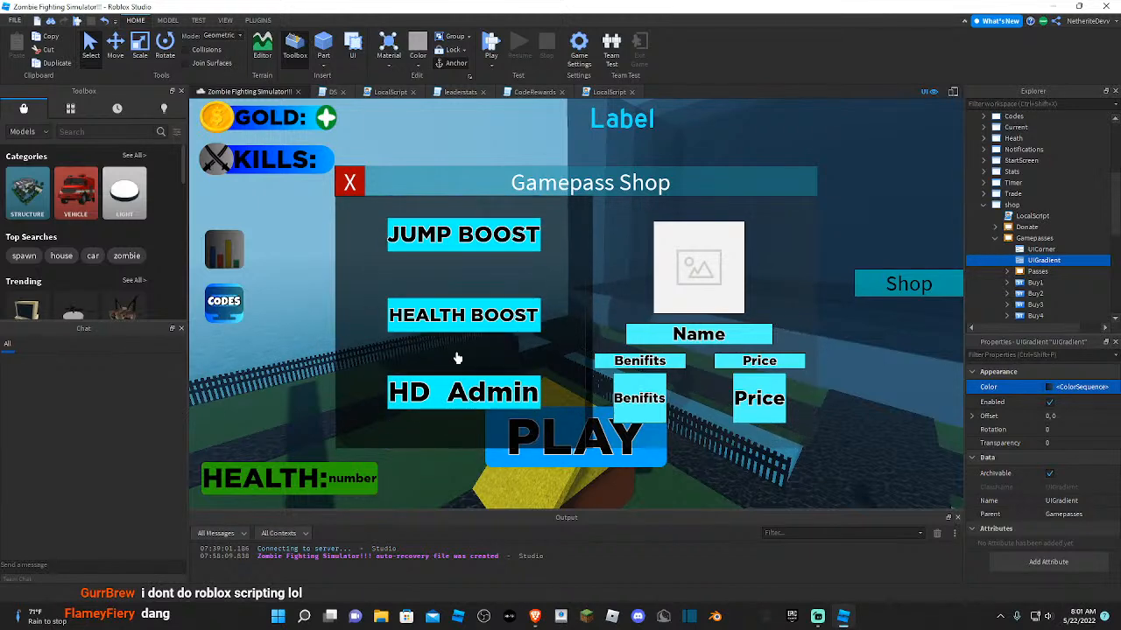
pyautogui.scroll(5, 462, 374)
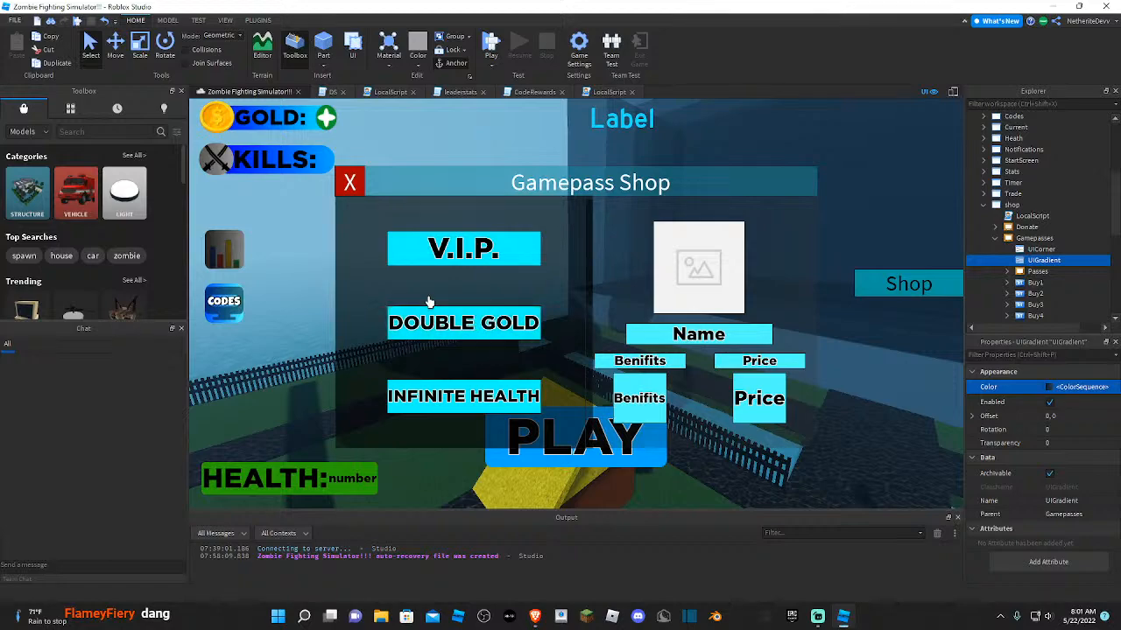
pyautogui.scroll(-4, 429, 300)
pyautogui.moveTo(469, 332); pyautogui.dragTo(480, 275, button='right')
pyautogui.scroll(1, 480, 276)
pyautogui.scroll(3, 480, 276)
pyautogui.scroll(-4, 486, 289)
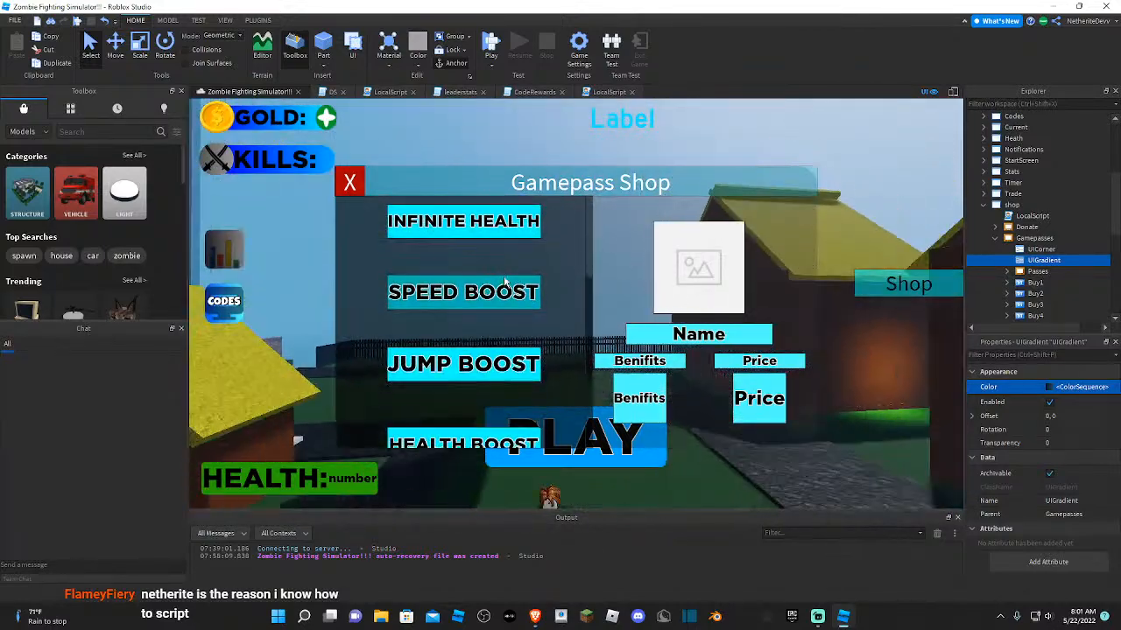
pyautogui.scroll(-8, 816, 428)
pyautogui.moveTo(817, 432); pyautogui.dragTo(890, 356, button='right')
pyautogui.press('w')
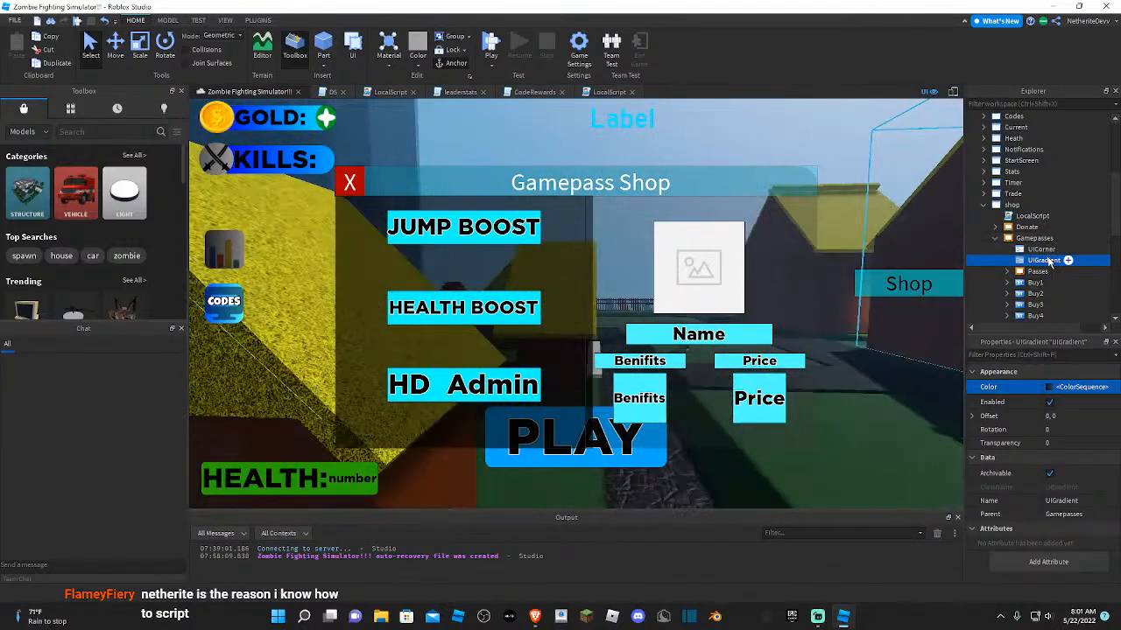
# - Duplicate the Gamepasses frame's UICorner and move the copy into the Passes scrolling frame
pyautogui.click(1042, 249)
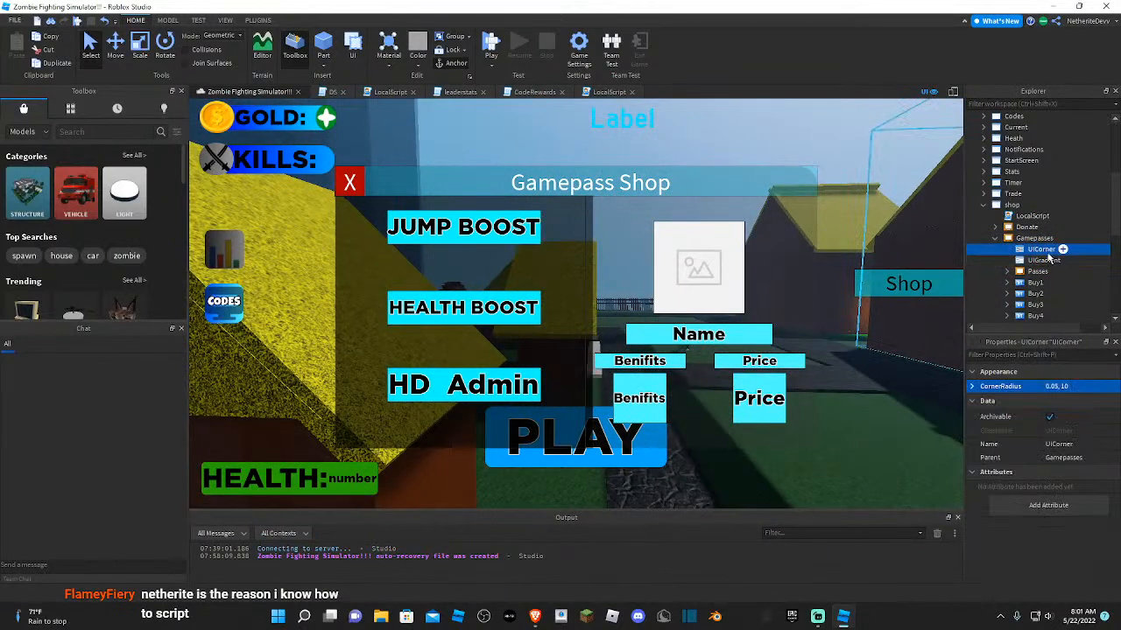
pyautogui.hotkey('ctrl', 'd')
pyautogui.scroll(-1, 1055, 254)
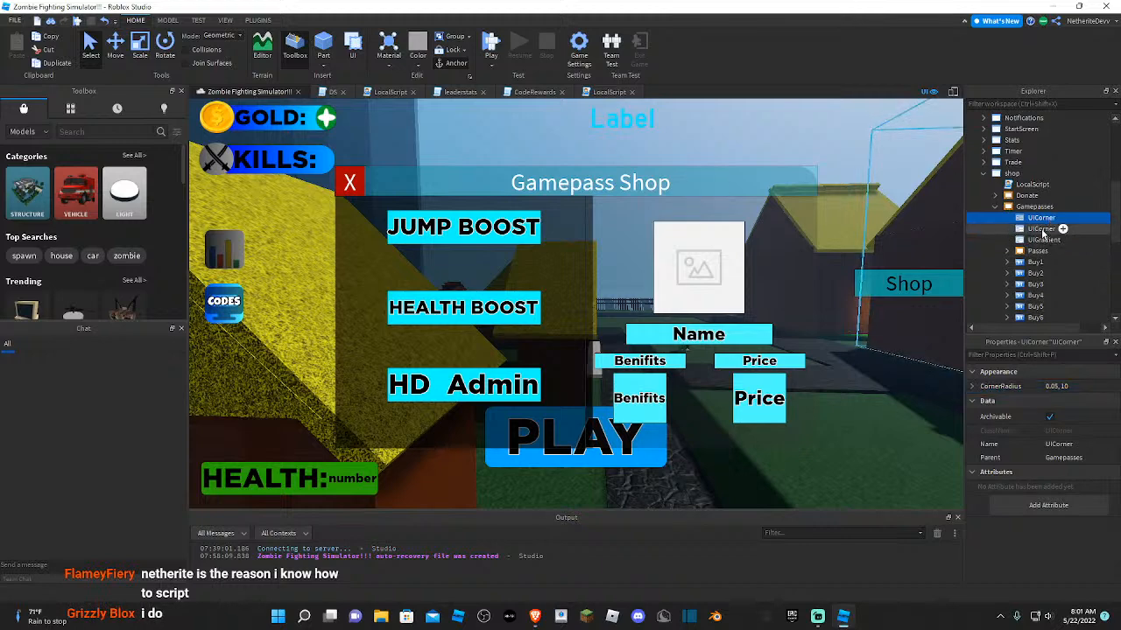
pyautogui.scroll(-2, 1044, 235)
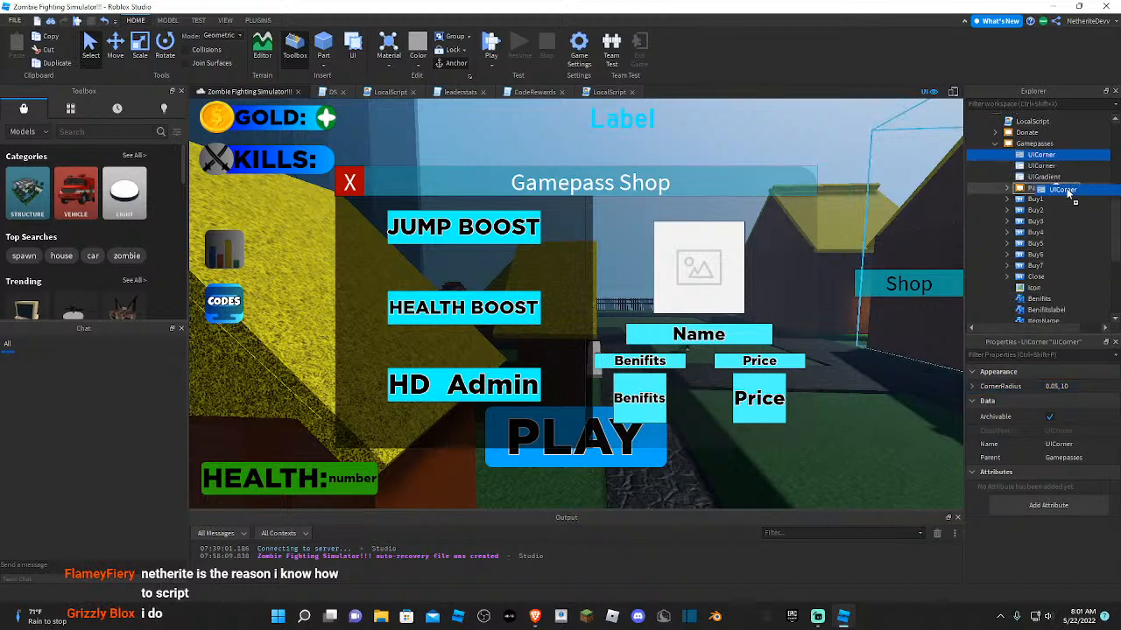
pyautogui.moveTo(1068, 193); pyautogui.dragTo(1066, 192)
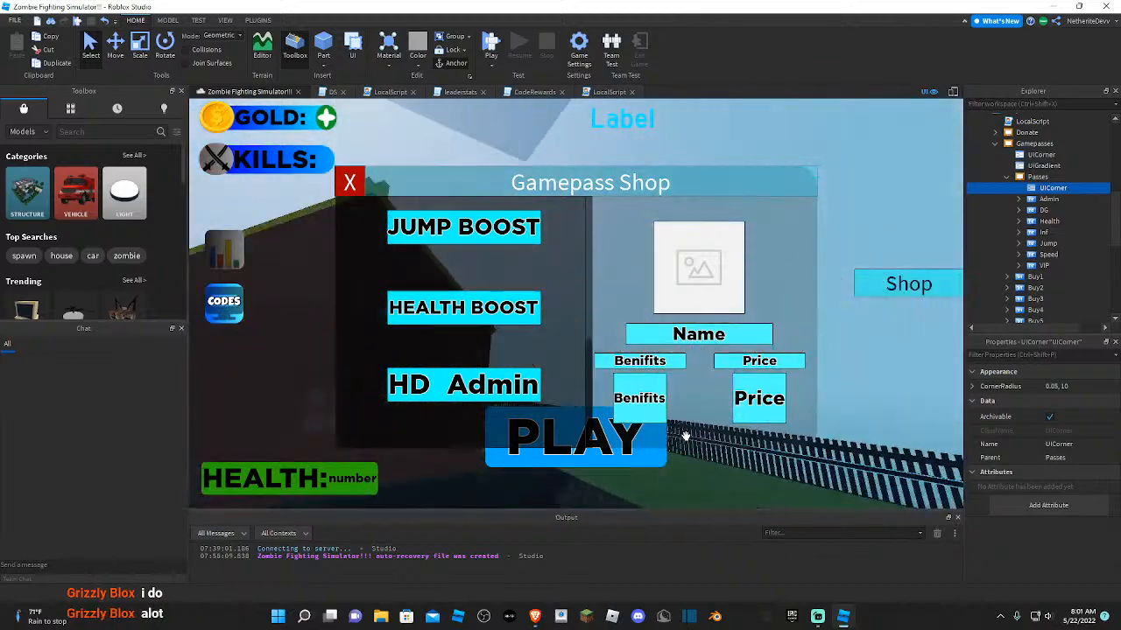
pyautogui.moveTo(686, 436); pyautogui.dragTo(602, 440, button='right')
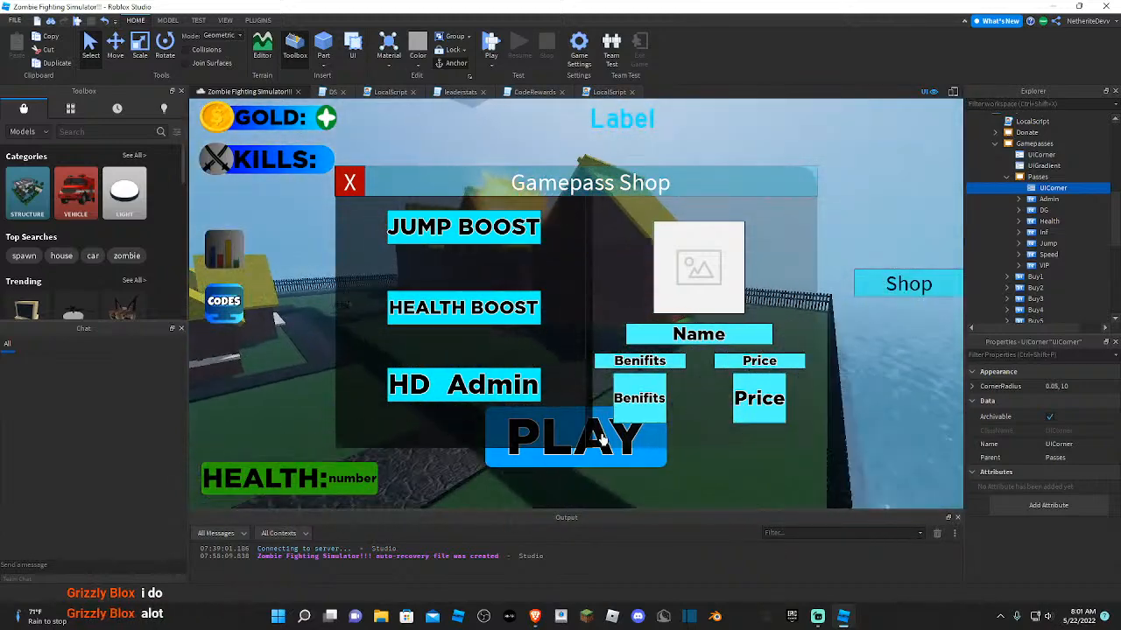
pyautogui.press('w')
# - Examine the Admin and DG buttons in the Passes list and check the list's corners against the map
pyautogui.click(1049, 199)
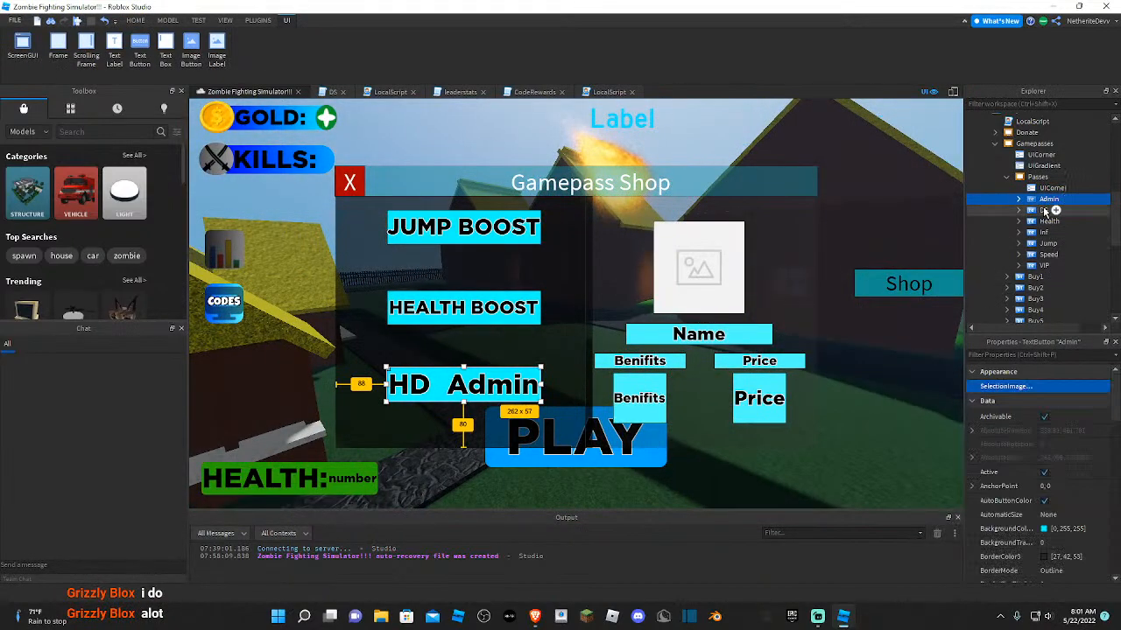
pyautogui.click(1043, 211)
pyautogui.scroll(3, 543, 311)
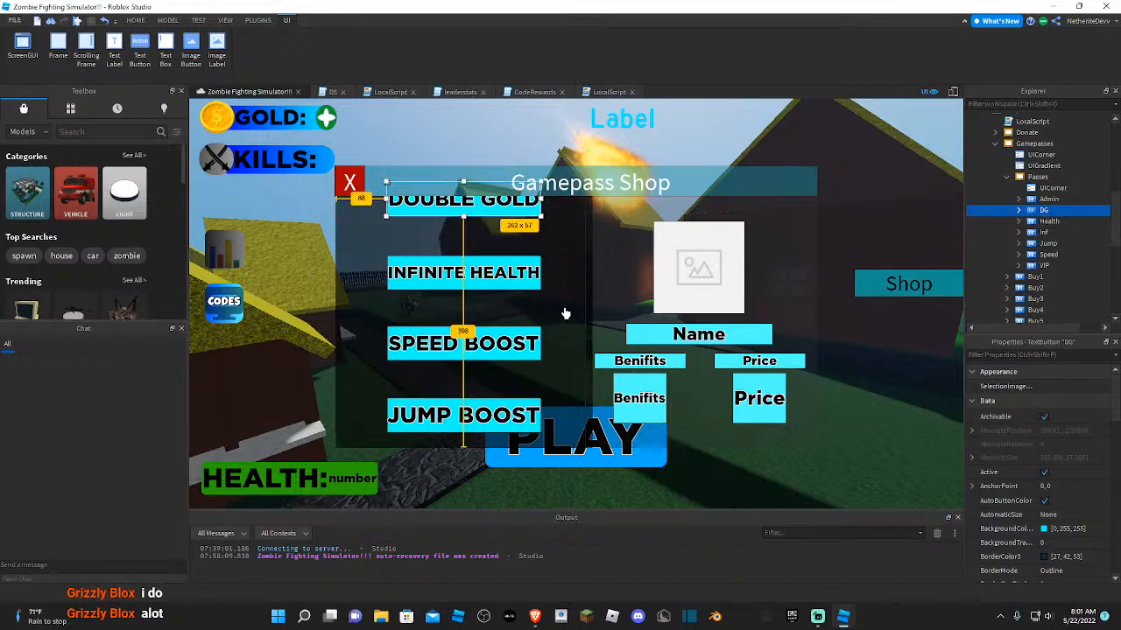
pyautogui.scroll(-3, 563, 318)
pyautogui.moveTo(367, 453); pyautogui.dragTo(336, 450, button='right')
pyautogui.press('s')
pyautogui.press('w')
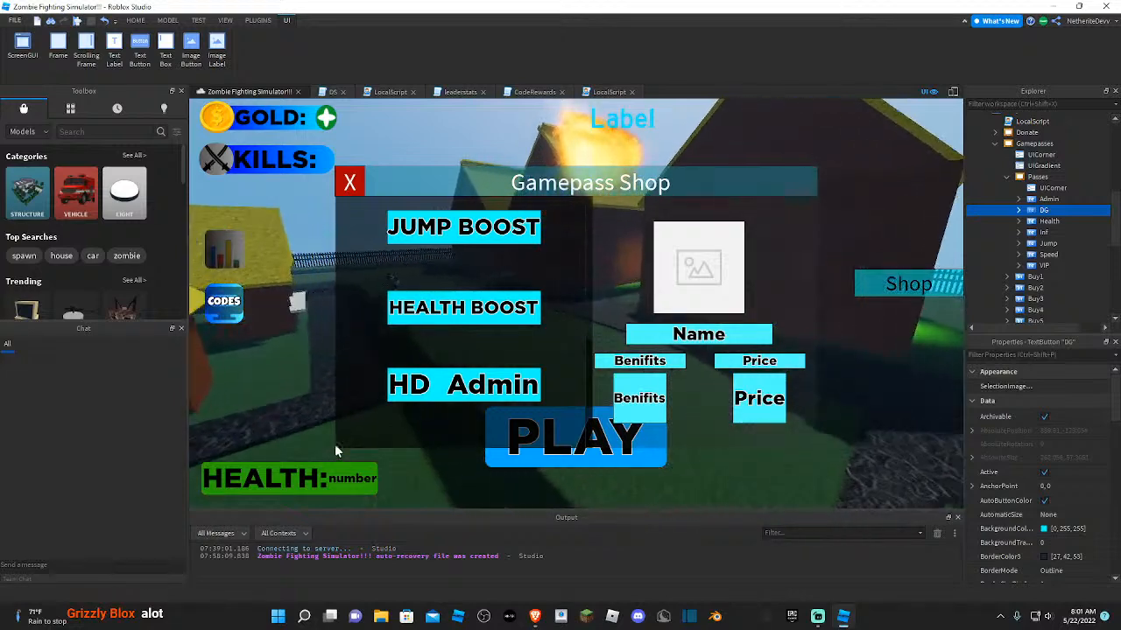
pyautogui.scroll(-2, 1025, 265)
pyautogui.scroll(2, 1026, 248)
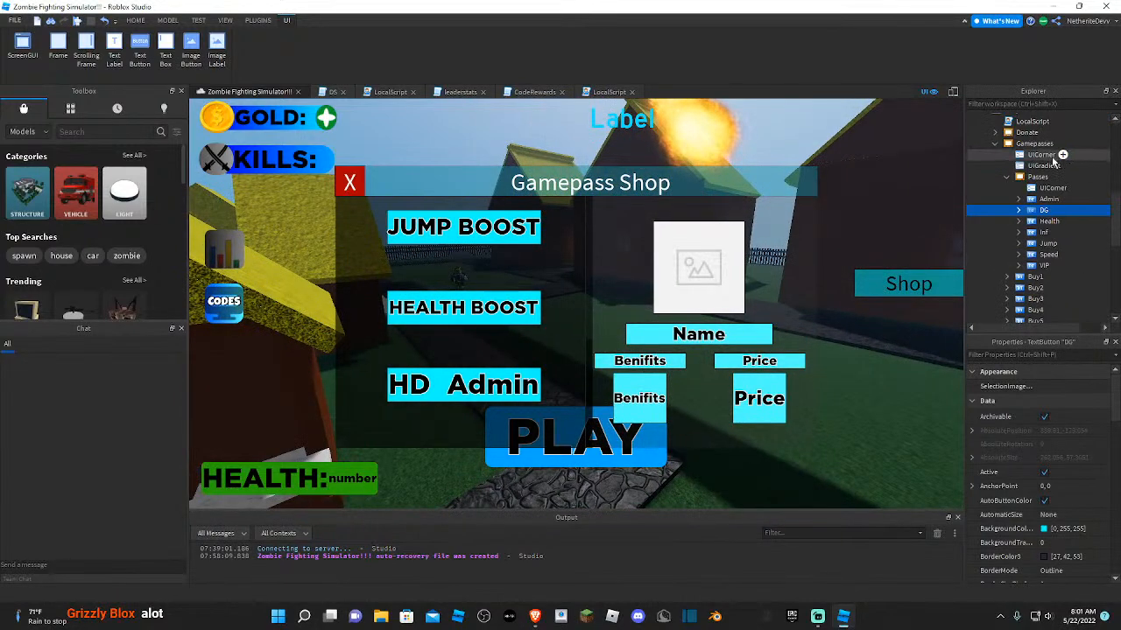
# - Duplicate the UICorner in Passes and move the copy into the Admin button
pyautogui.click(1046, 187)
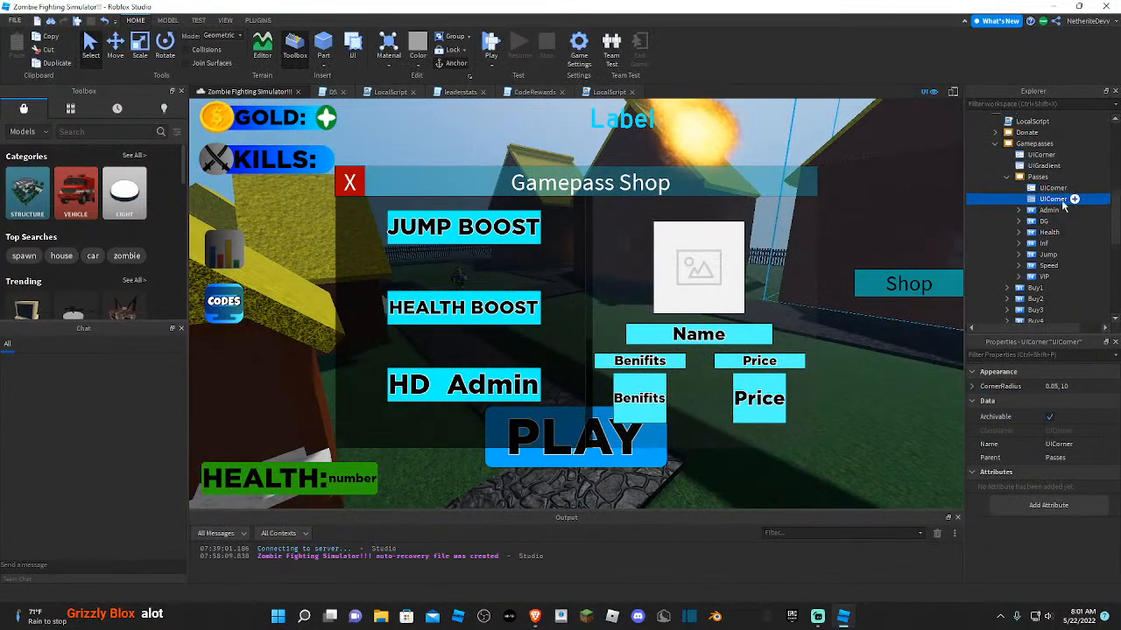
pyautogui.scroll(-4, 1046, 223)
pyautogui.scroll(2, 1047, 230)
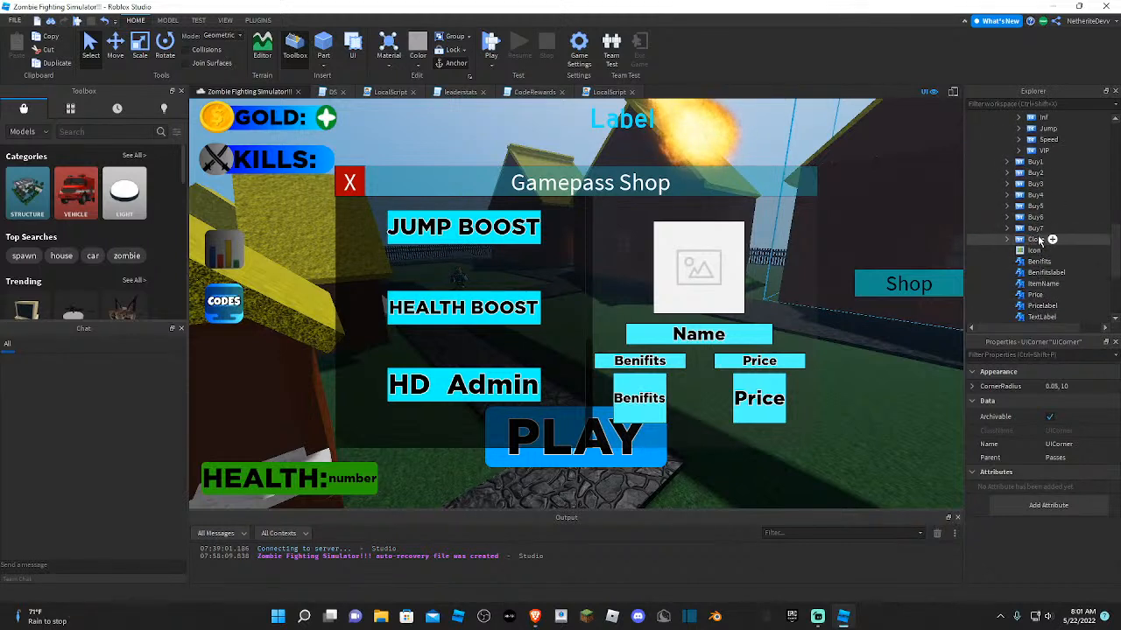
pyautogui.scroll(4, 1040, 236)
pyautogui.moveTo(1040, 140); pyautogui.dragTo(1049, 251)
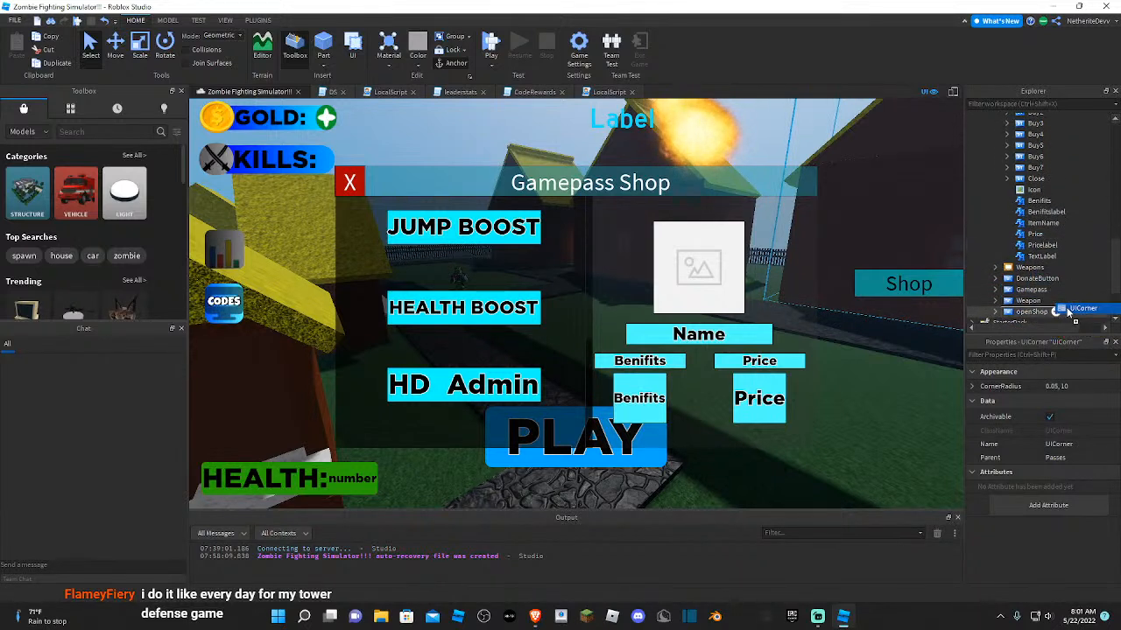
pyautogui.moveTo(1060, 148); pyautogui.dragTo(1060, 201)
pyautogui.moveTo(887, 264); pyautogui.dragTo(862, 270, button='right')
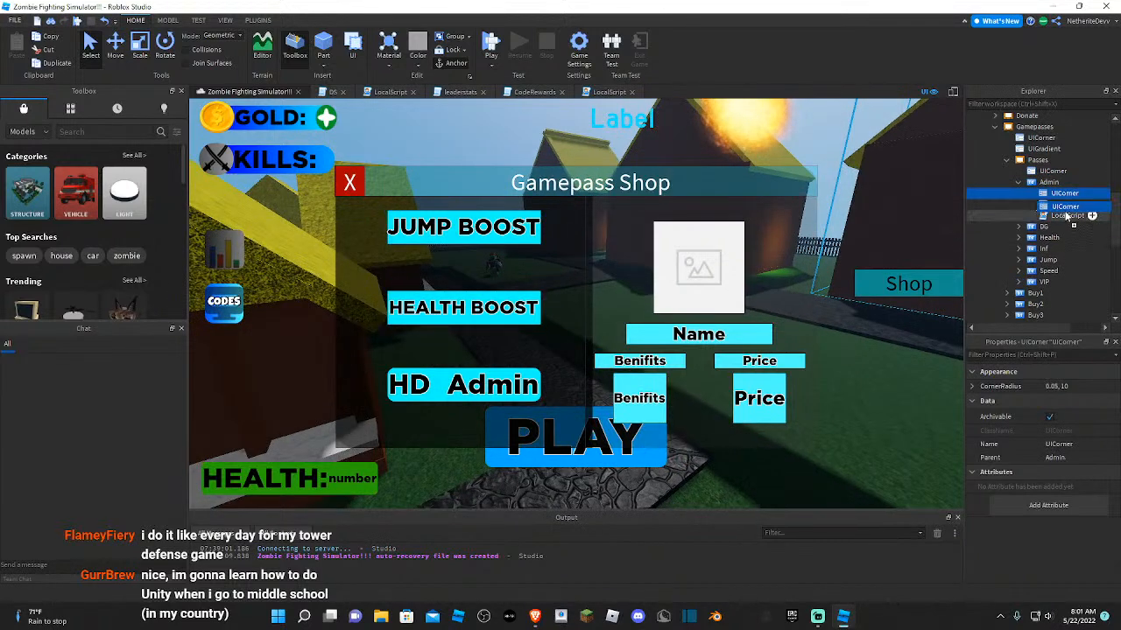
# - Place copies of the UICorner in the DG, Health, Inf, Jump, Speed and VIP buttons
pyautogui.moveTo(1066, 215); pyautogui.dragTo(1047, 264)
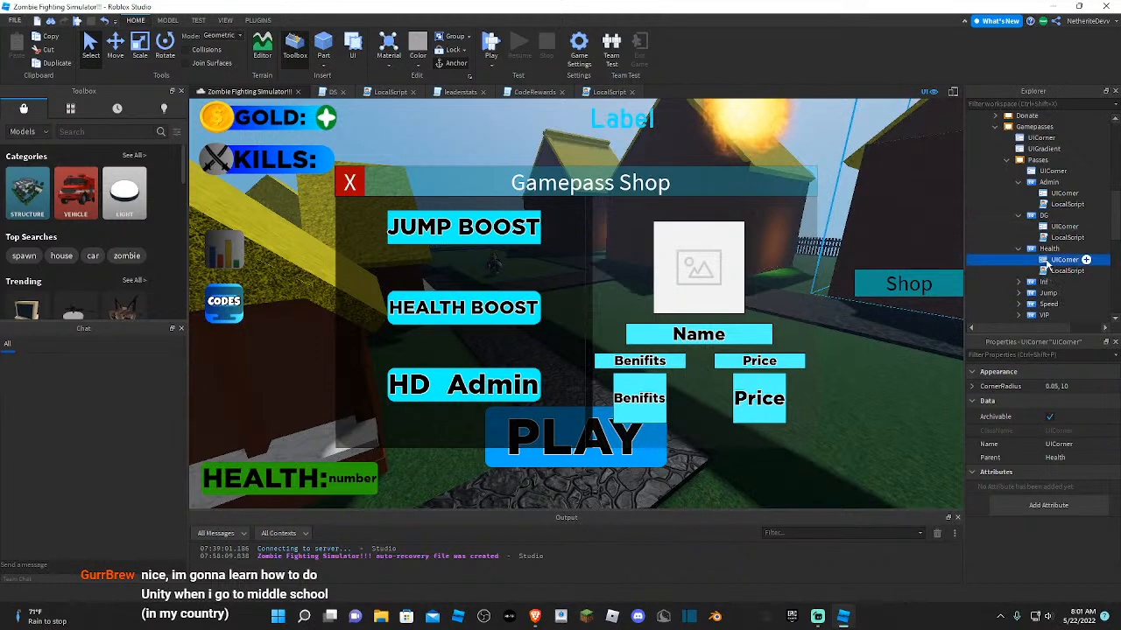
pyautogui.moveTo(1055, 302)
pyautogui.mouseDown()
pyautogui.moveTo(1062, 238)
pyautogui.moveTo(1061, 264)
pyautogui.mouseUp()
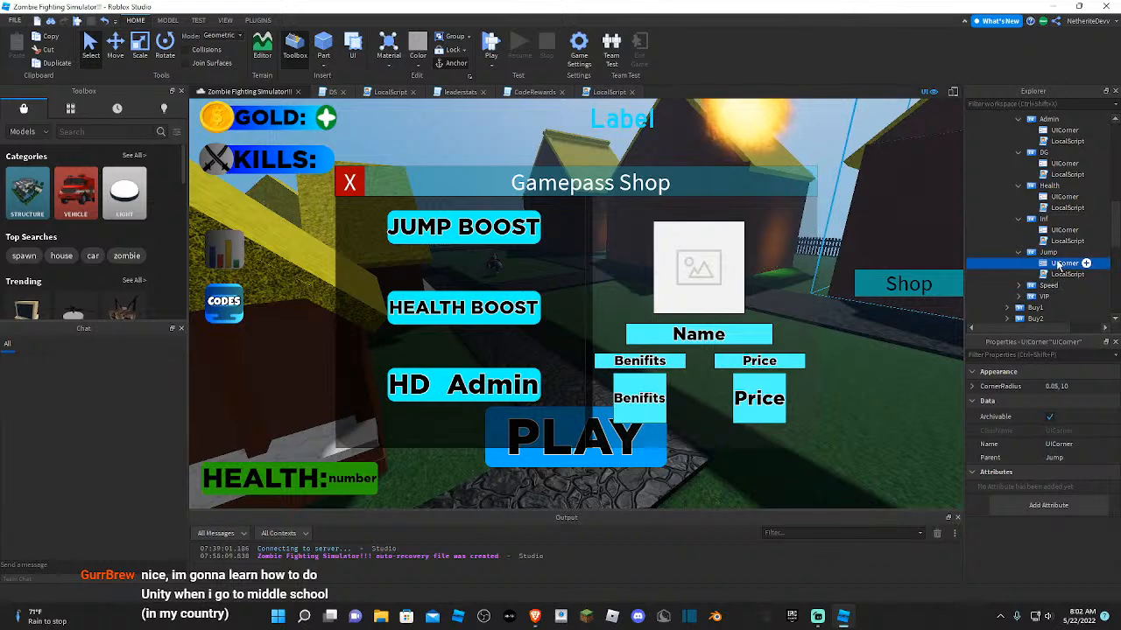
pyautogui.moveTo(1064, 303); pyautogui.dragTo(1052, 246)
# - Look through the whole pass list to check the rounded corners of its buttons against the map
pyautogui.click(913, 340)
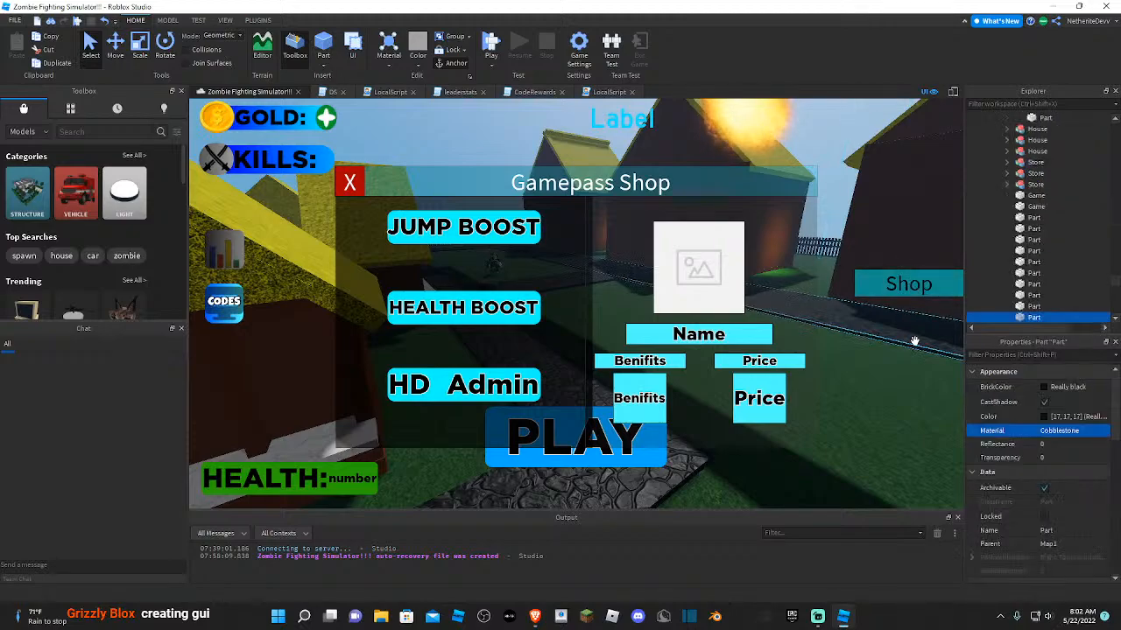
pyautogui.press('w')
pyautogui.click(852, 427)
pyautogui.scroll(-4, 833, 404)
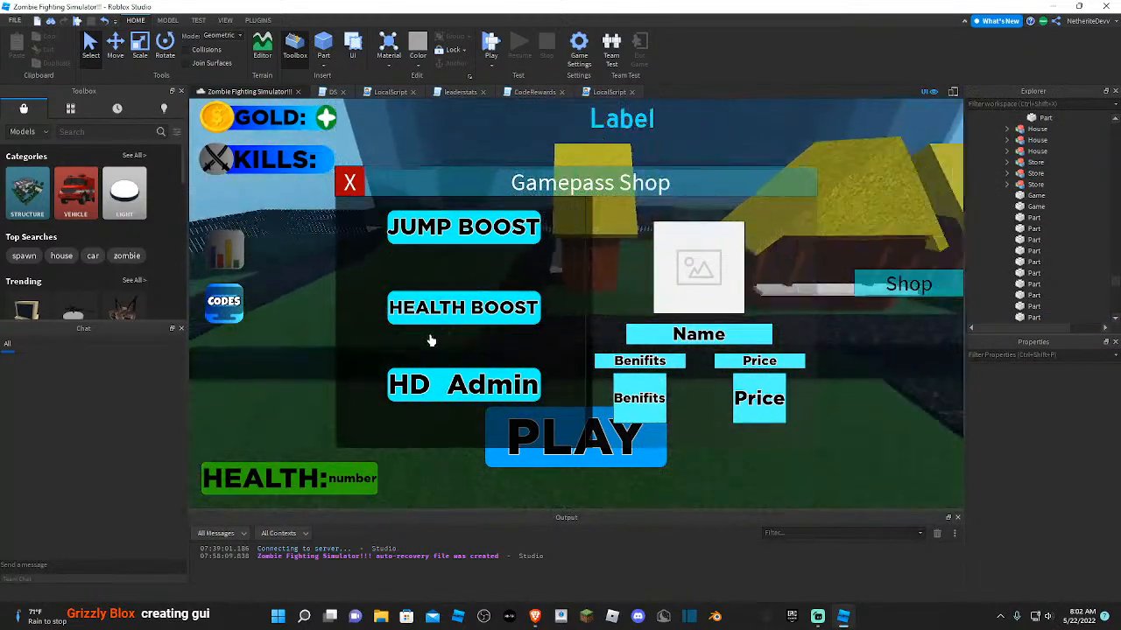
pyautogui.scroll(5, 432, 340)
pyautogui.scroll(-5, 447, 335)
pyautogui.scroll(-2, 447, 331)
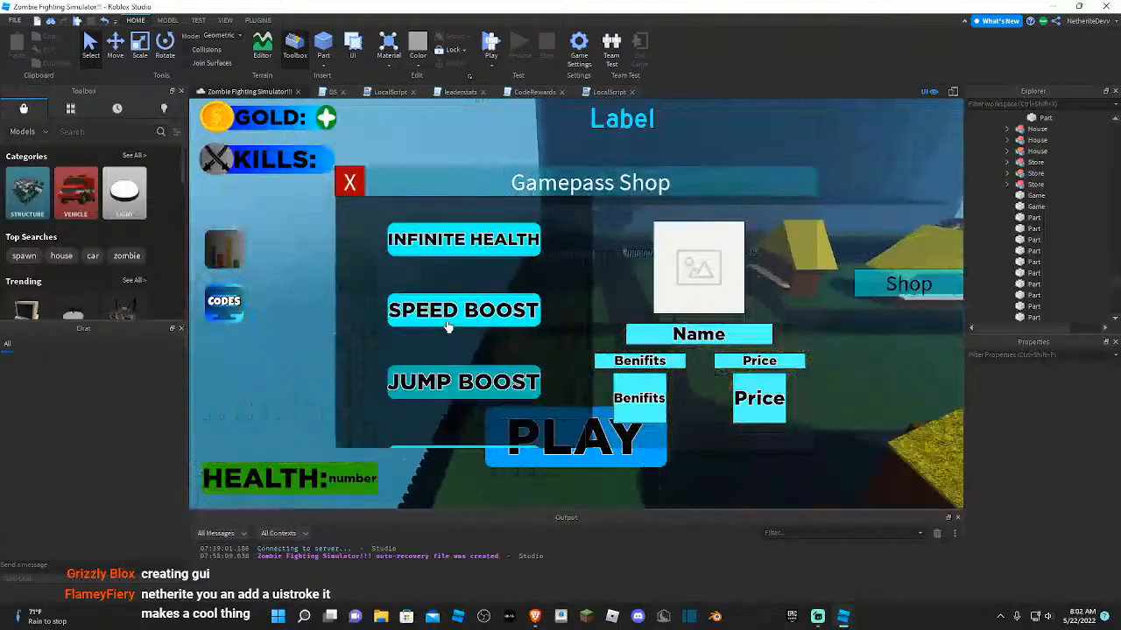
pyautogui.scroll(1, 446, 327)
pyautogui.scroll(1, 446, 327)
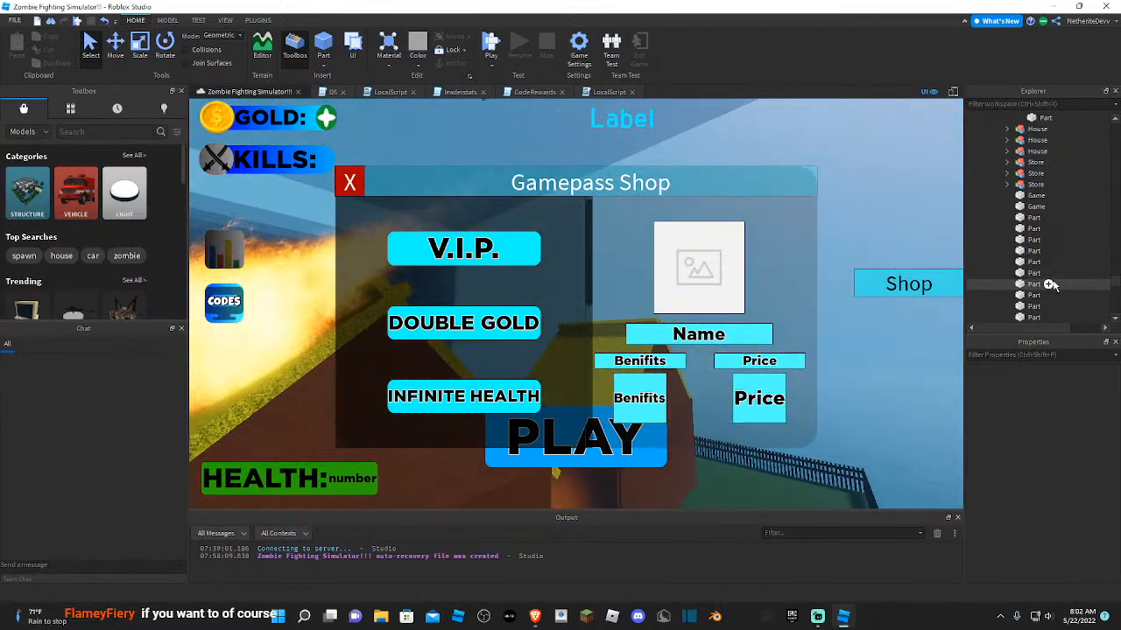
# - Collapse the Map1 and Game folders and the whole Workspace branch in the object tree
pyautogui.scroll(-3, 1054, 273)
pyautogui.scroll(-10, 1051, 275)
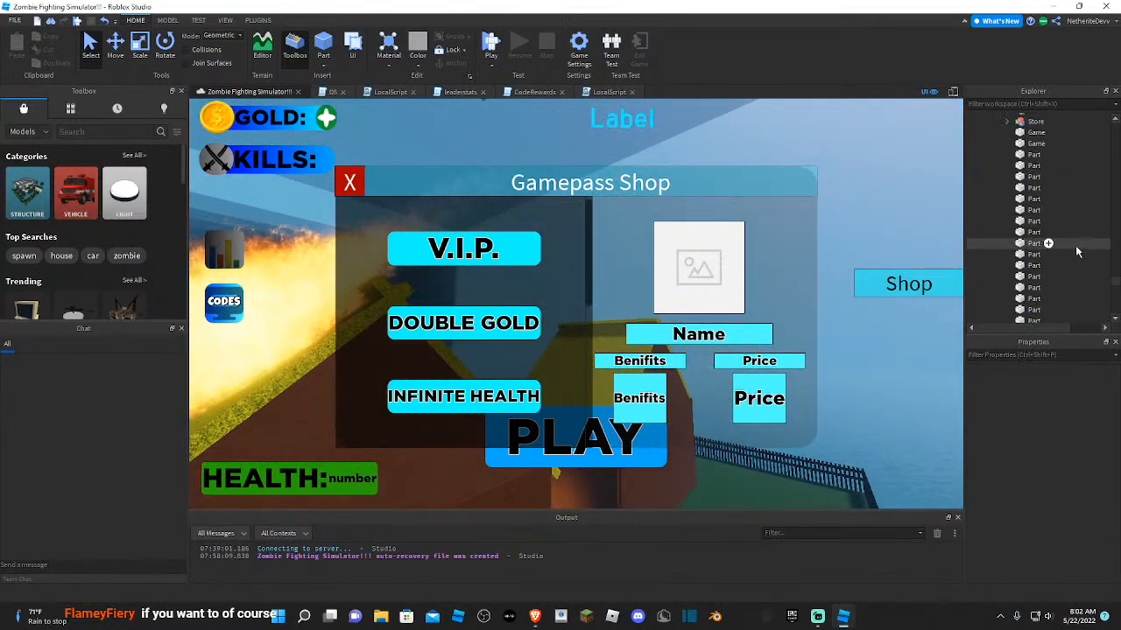
pyautogui.scroll(-5, 1113, 268)
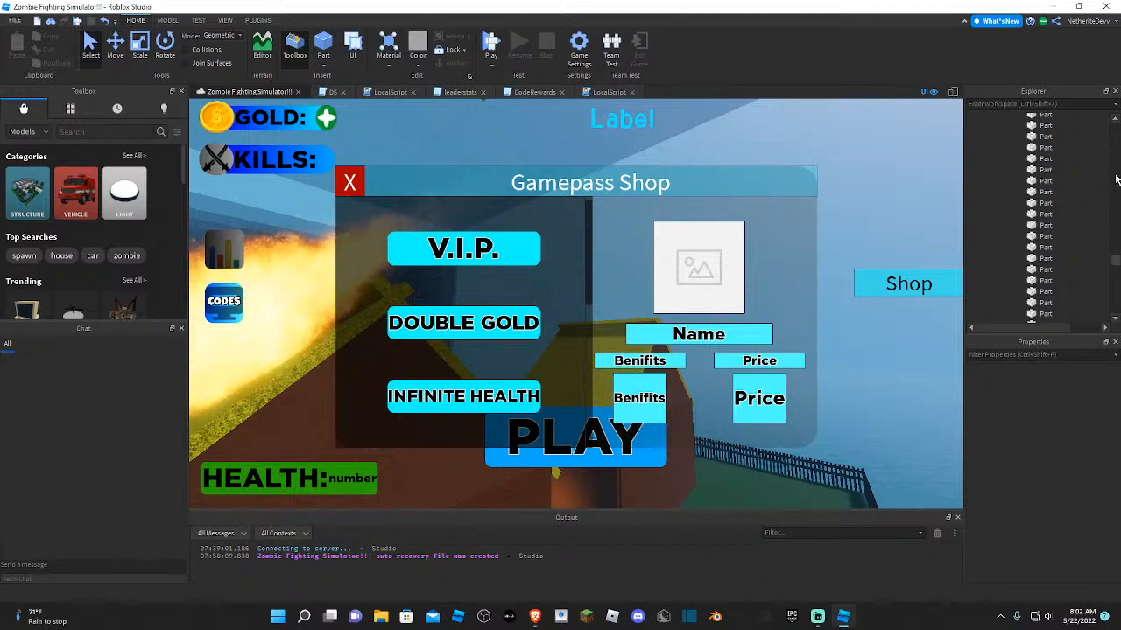
pyautogui.scroll(15, 1094, 180)
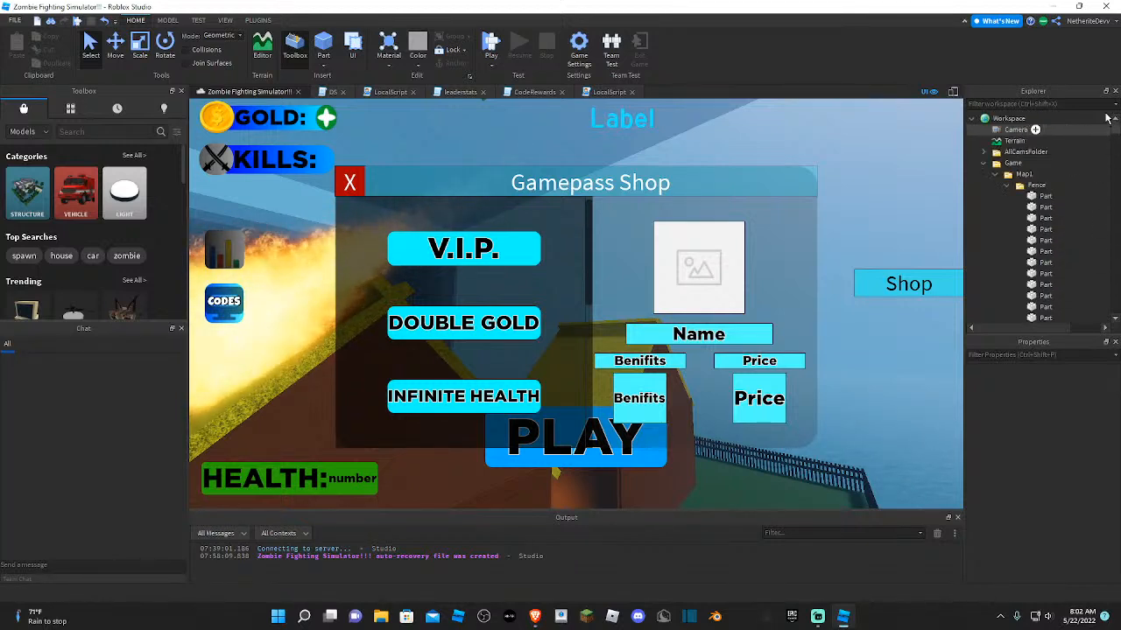
pyautogui.click(997, 176)
pyautogui.click(996, 175)
pyautogui.click(984, 165)
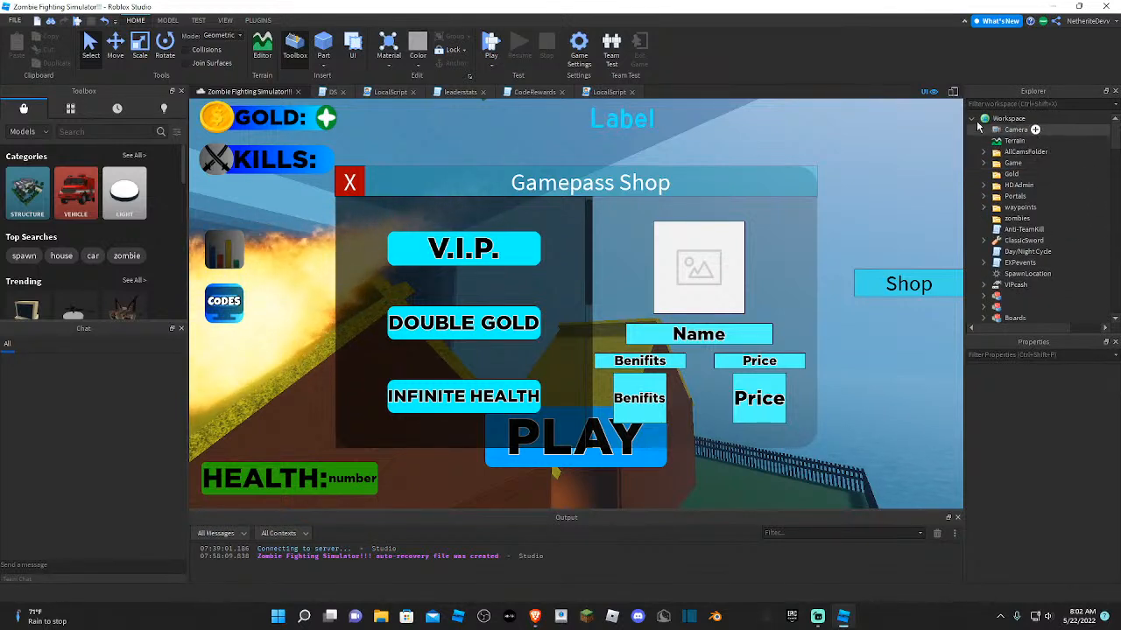
pyautogui.click(971, 127)
pyautogui.click(970, 121)
# - Add a UIStroke to the Gamepasses frame and bring up the stroke's properties
pyautogui.scroll(-10, 1034, 219)
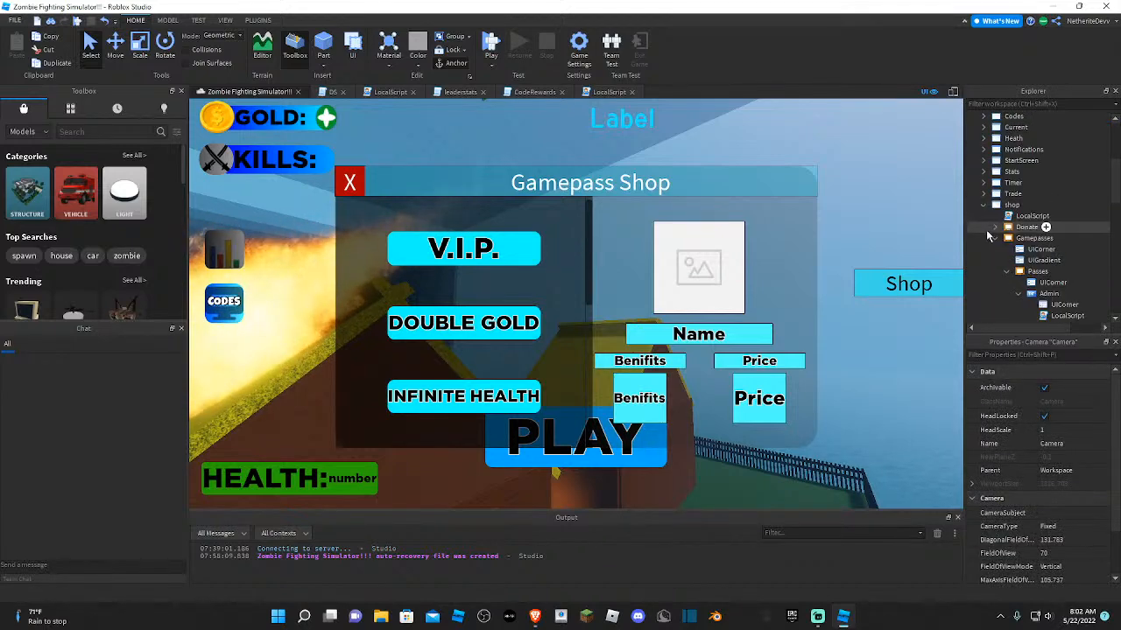
pyautogui.scroll(3, 1034, 237)
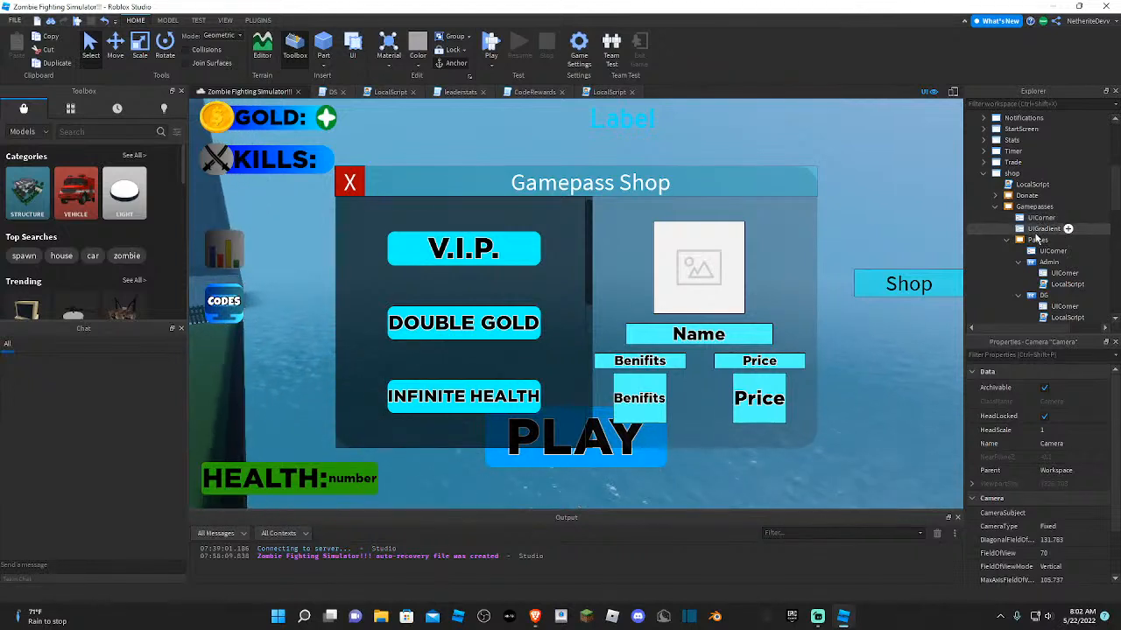
pyautogui.click(1061, 208)
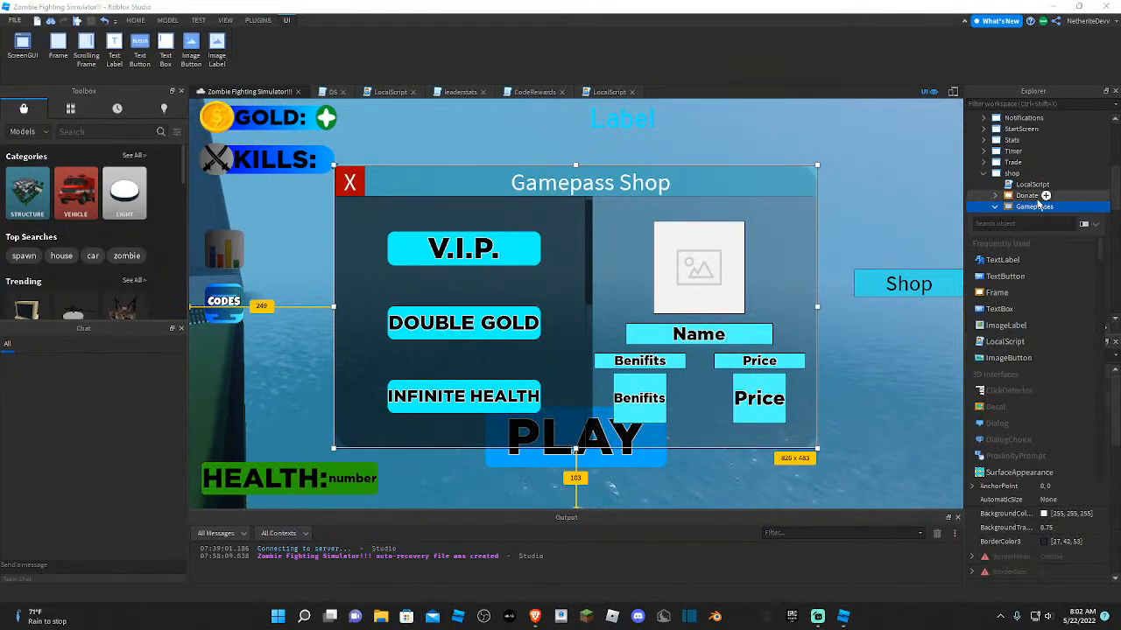
pyautogui.write('UI')
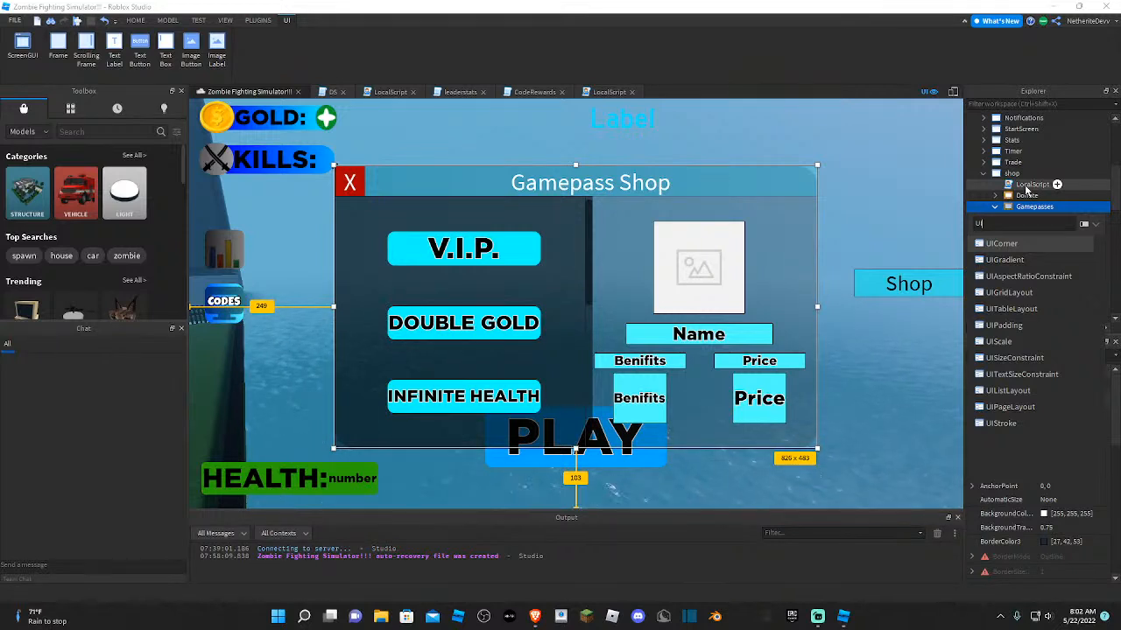
pyautogui.write('STR')
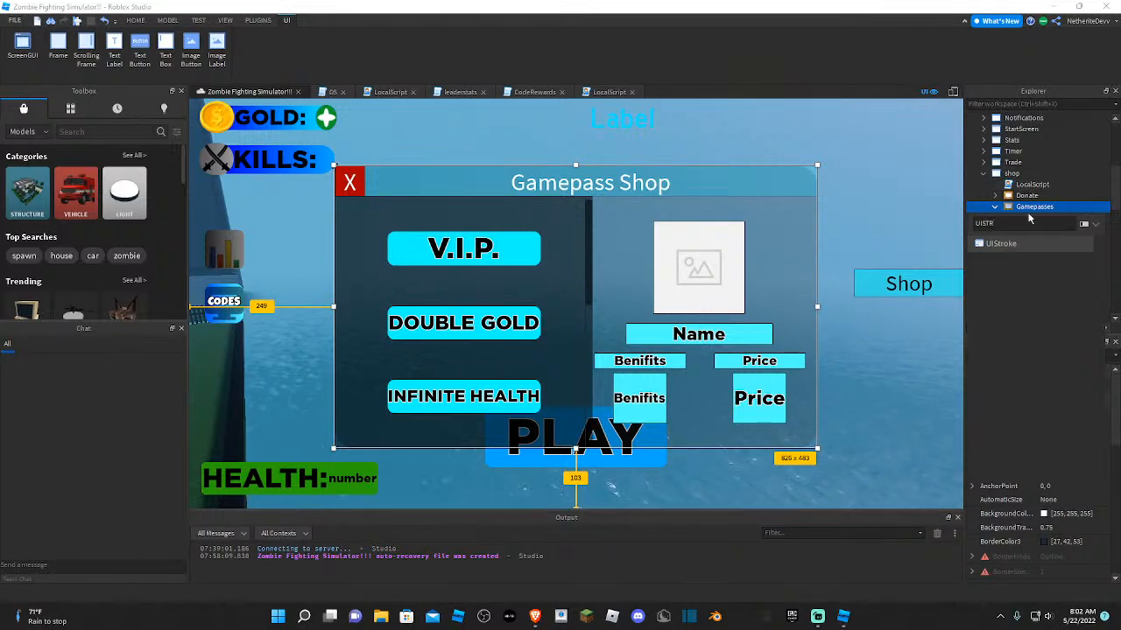
pyautogui.click(1028, 247)
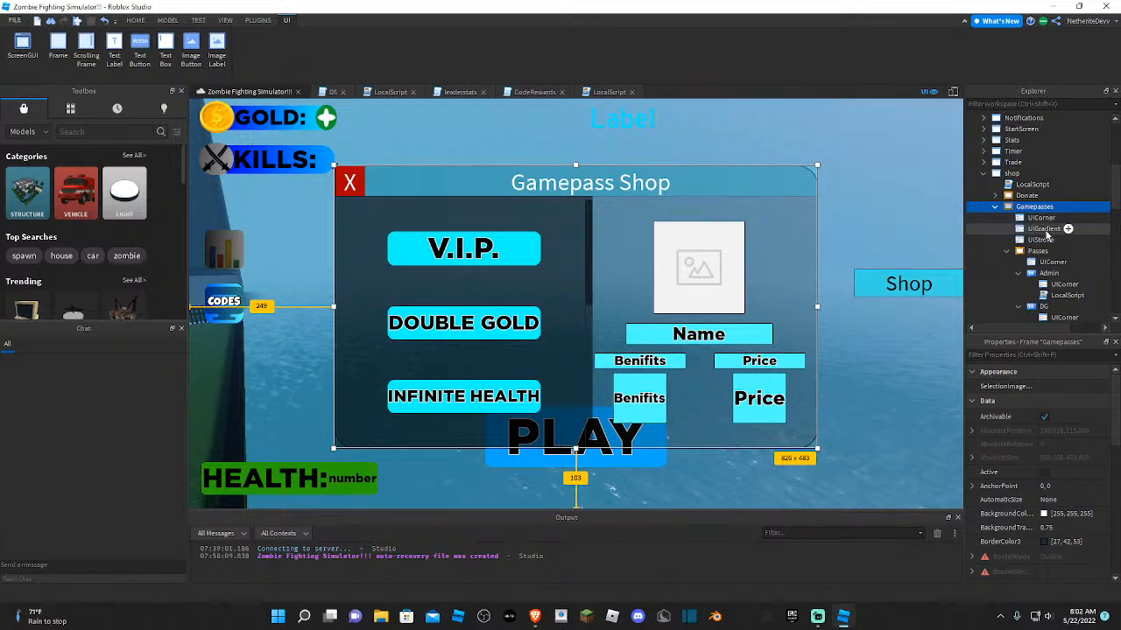
pyautogui.click(1042, 239)
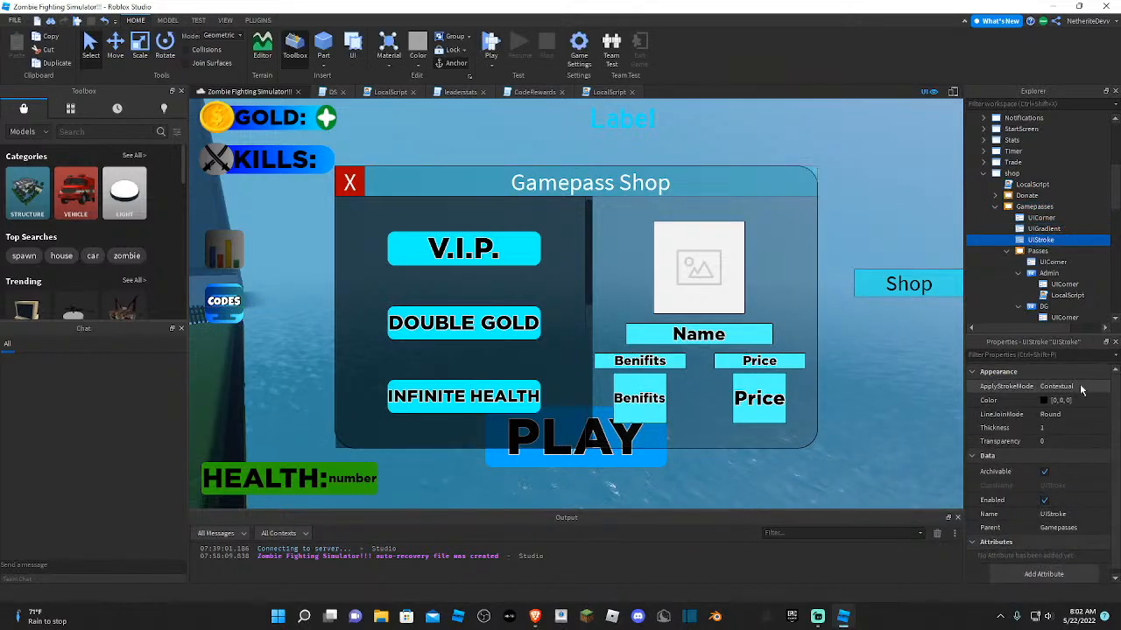
# - Examine the outline around the Gamepasses frame against different parts of the map
pyautogui.moveTo(923, 405); pyautogui.dragTo(923, 409, button='right')
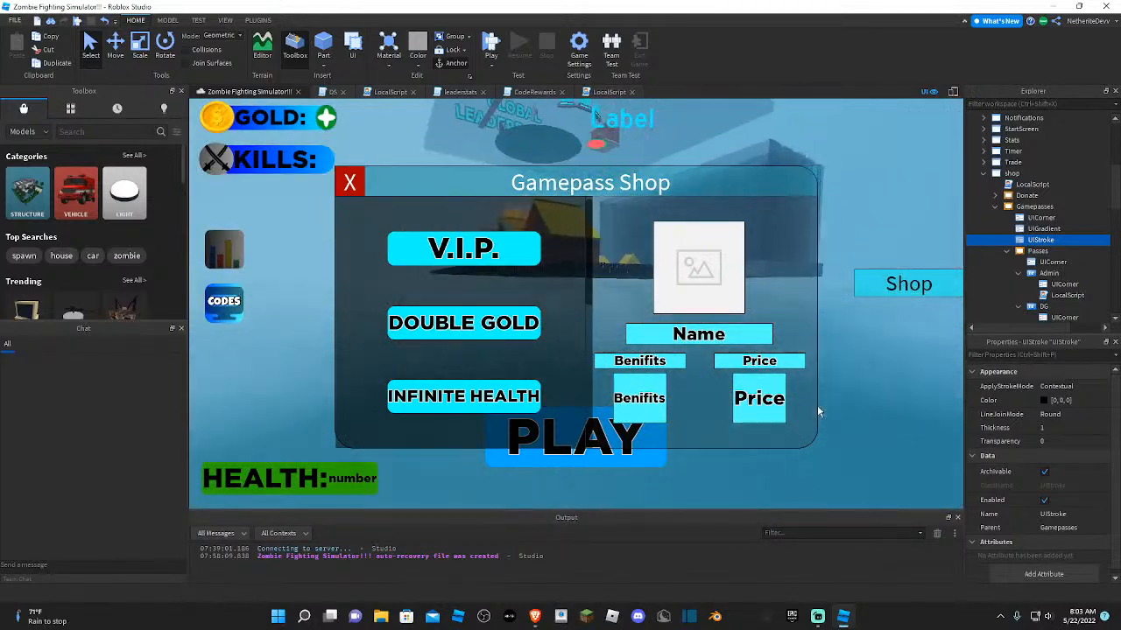
pyautogui.moveTo(817, 406); pyautogui.dragTo(817, 405, button='right')
pyautogui.moveTo(552, 490); pyautogui.dragTo(553, 453, button='right')
pyautogui.moveTo(815, 294); pyautogui.dragTo(902, 271, button='right')
pyautogui.scroll(2, 1076, 243)
pyautogui.scroll(-1, 1051, 234)
pyautogui.click(1034, 238)
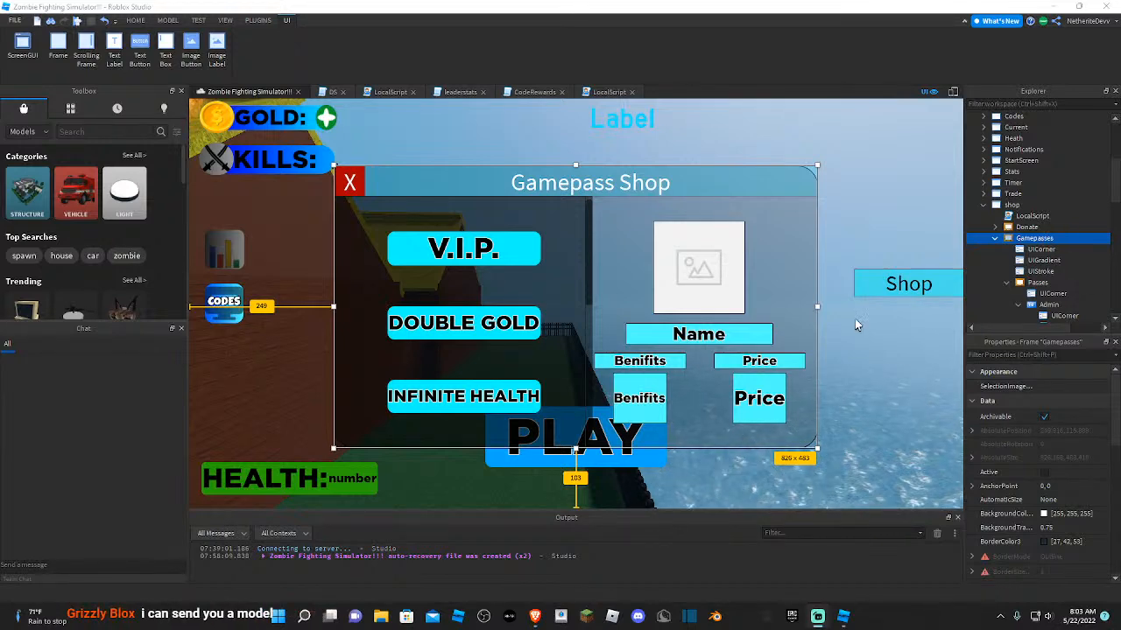
pyautogui.moveTo(837, 355); pyautogui.dragTo(837, 355, button='right')
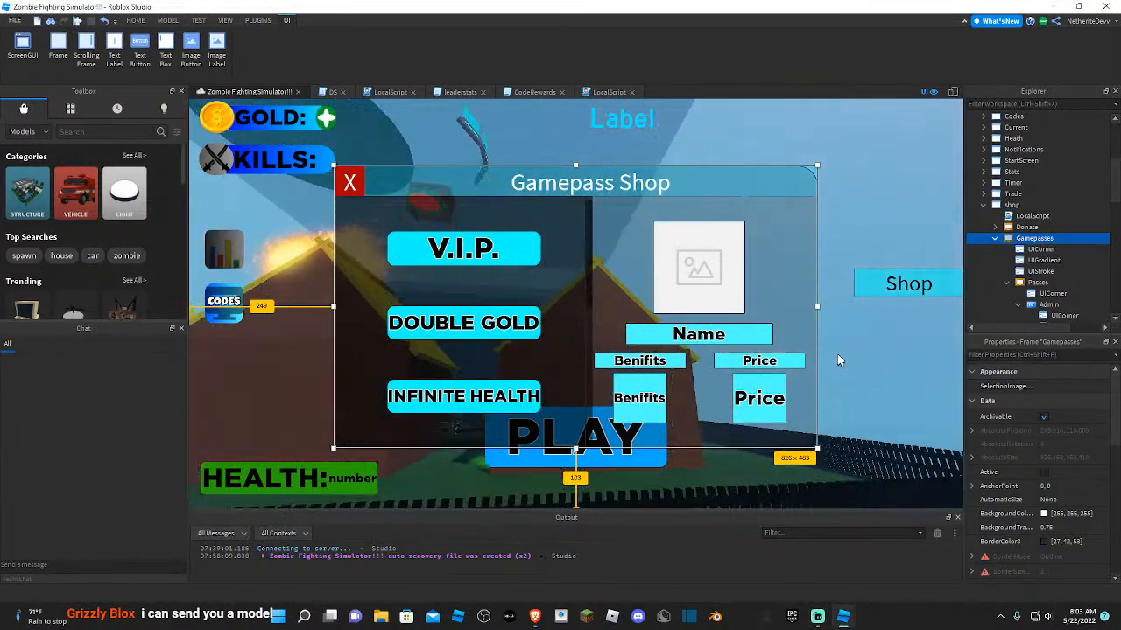
pyautogui.scroll(-2, 1036, 254)
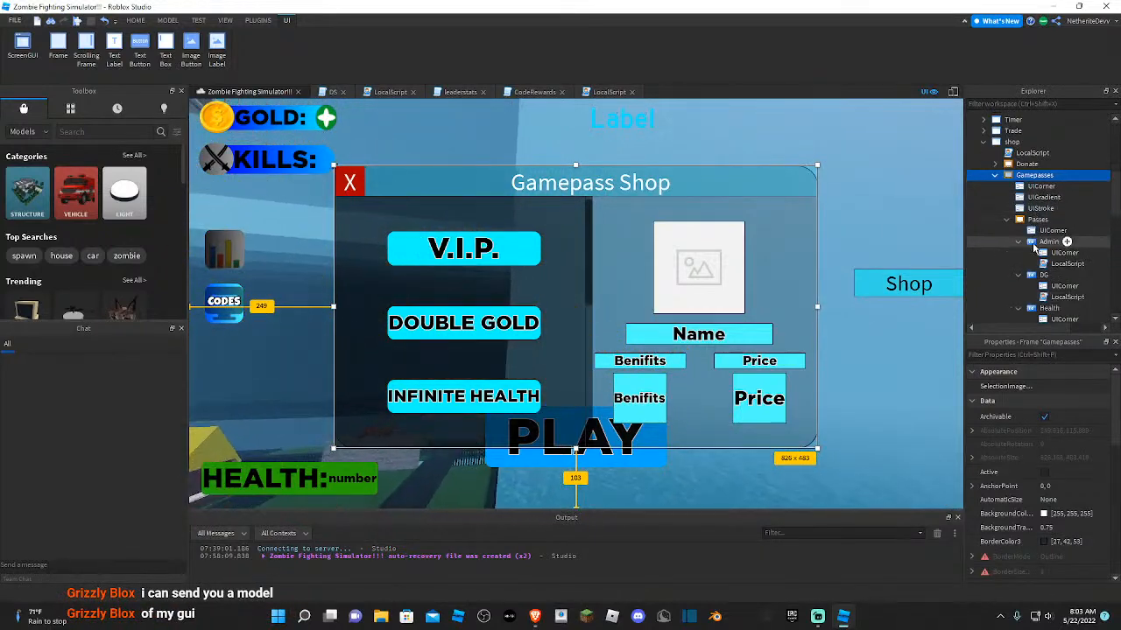
pyautogui.scroll(-2, 1035, 248)
# - Examine the corners of the Gamepass Shop title label and the Passes list against the rounded frame
pyautogui.click(739, 179)
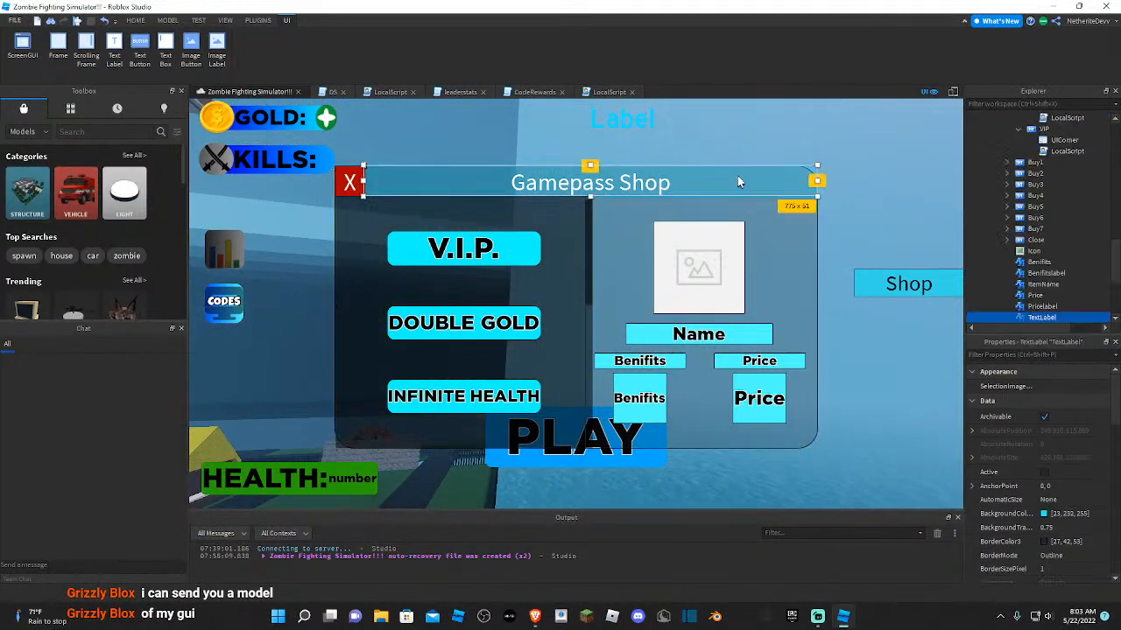
pyautogui.scroll(-3, 993, 242)
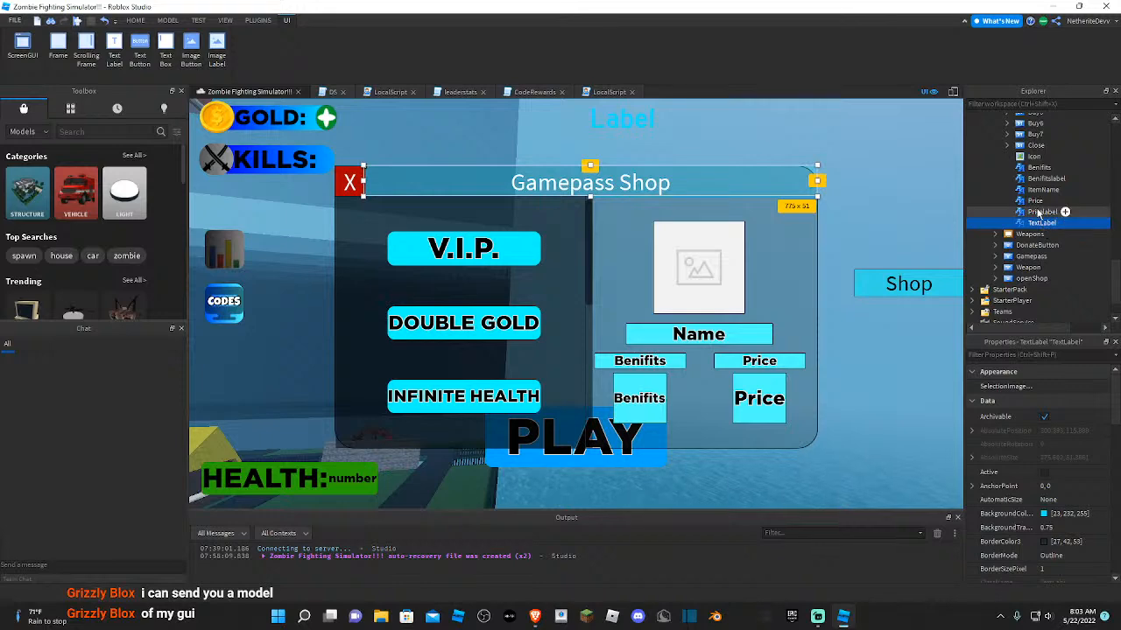
pyautogui.click(335, 444)
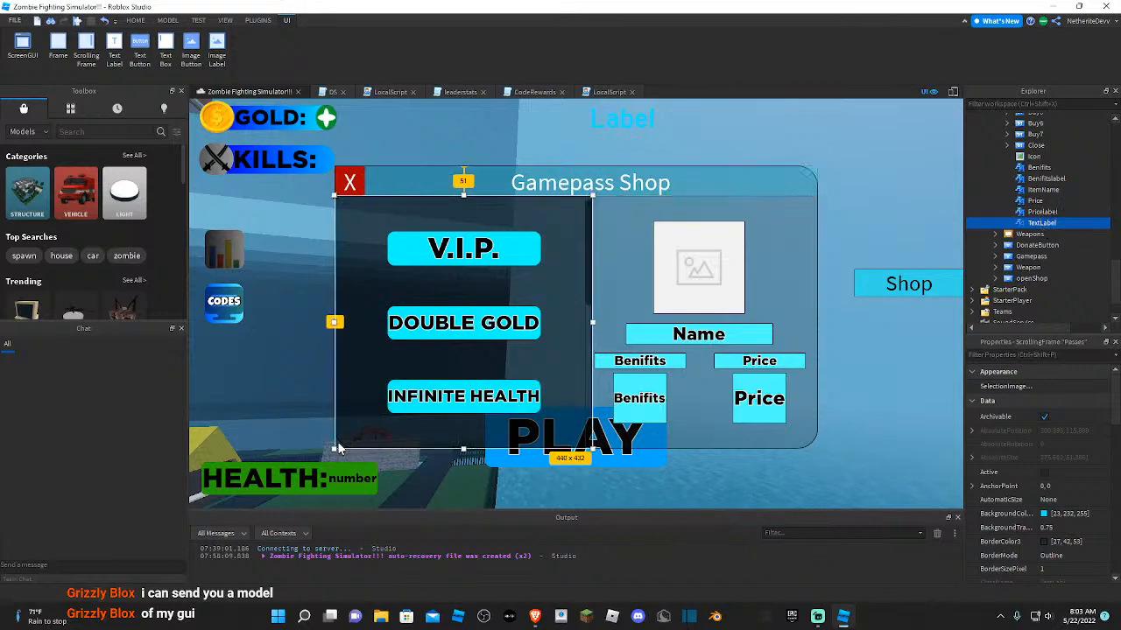
pyautogui.scroll(-3, 863, 340)
pyautogui.scroll(1, 1045, 239)
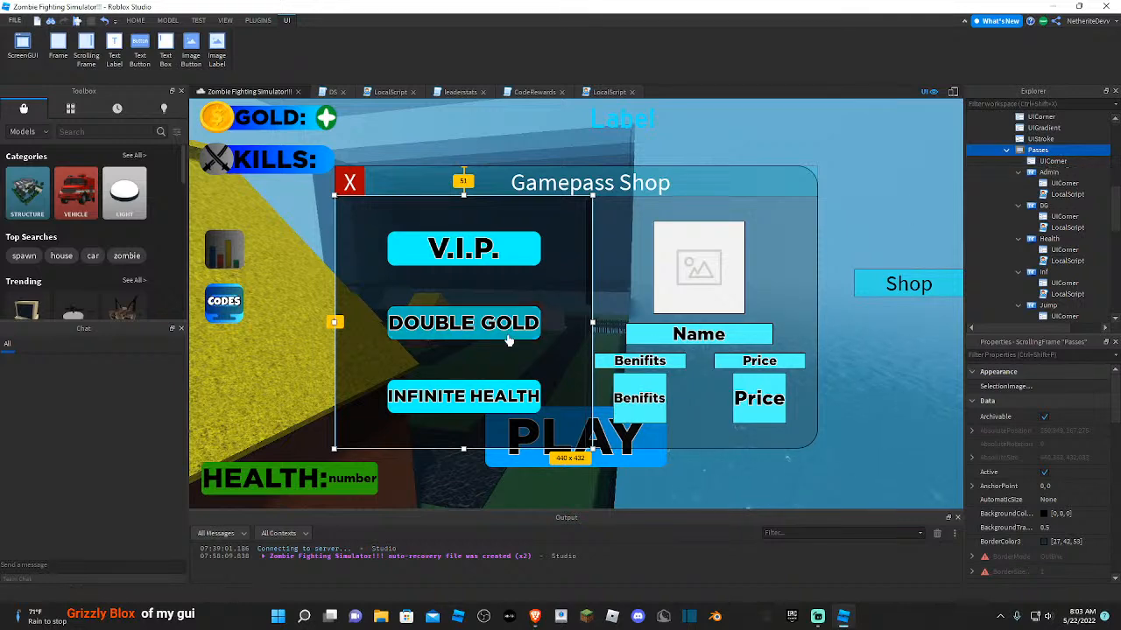
pyautogui.click(666, 488)
pyautogui.moveTo(646, 482); pyautogui.dragTo(338, 442, button='right')
pyautogui.click(338, 442)
# - Duplicate the UICorner in the Inf button and move the copy into Benifitslabel
pyautogui.scroll(-5, 1079, 213)
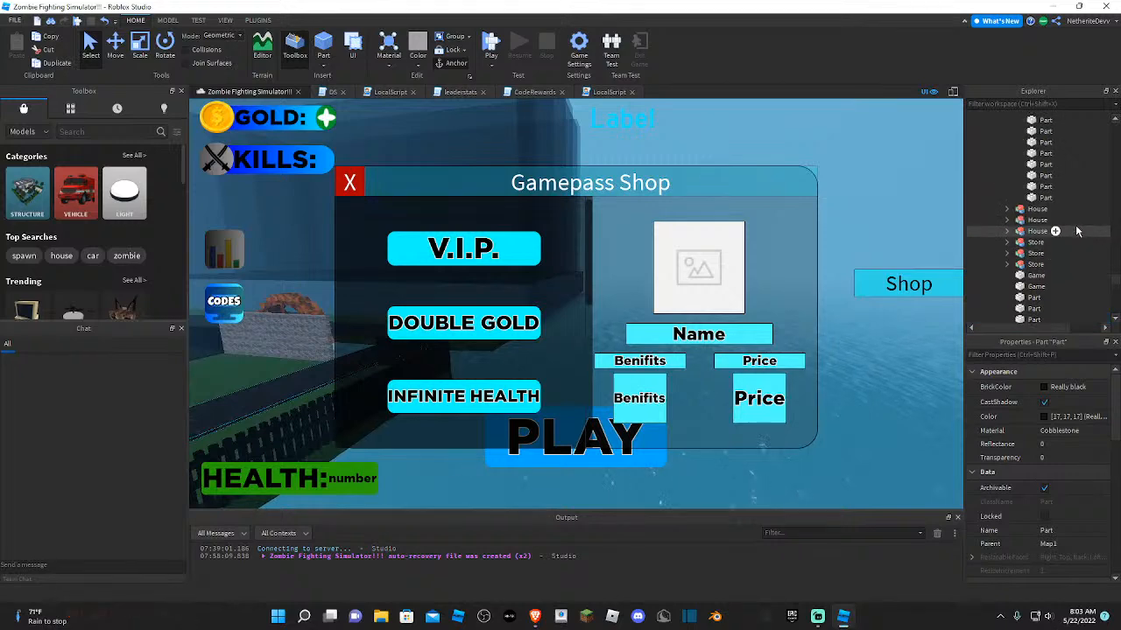
pyautogui.moveTo(1118, 277); pyautogui.dragTo(1055, 166)
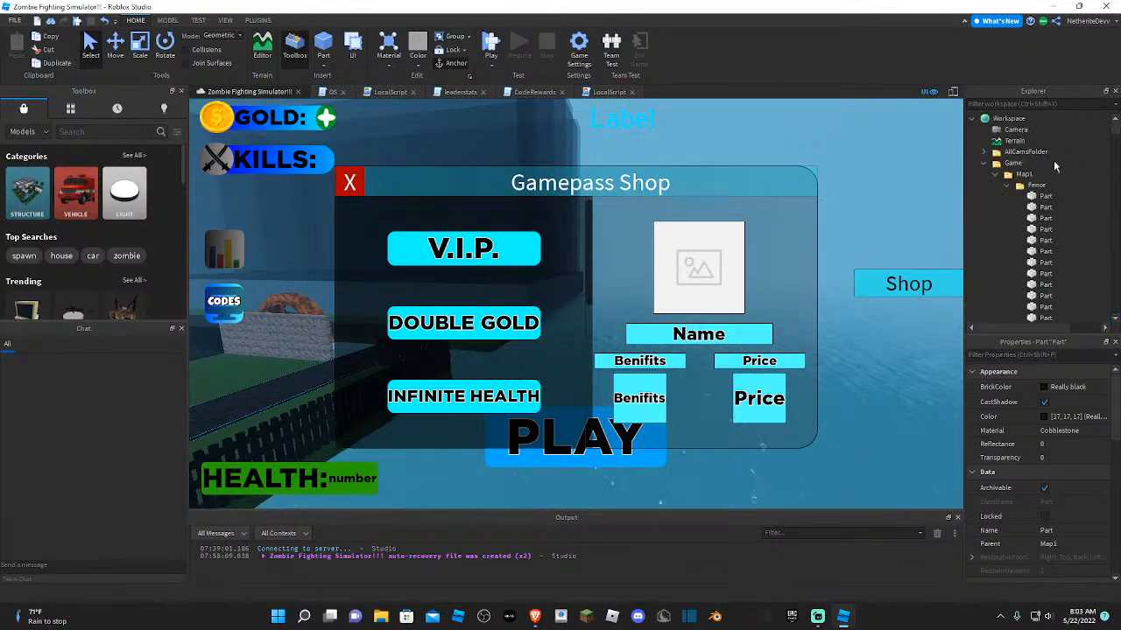
pyautogui.click(971, 119)
pyautogui.moveTo(882, 255); pyautogui.dragTo(880, 255, button='right')
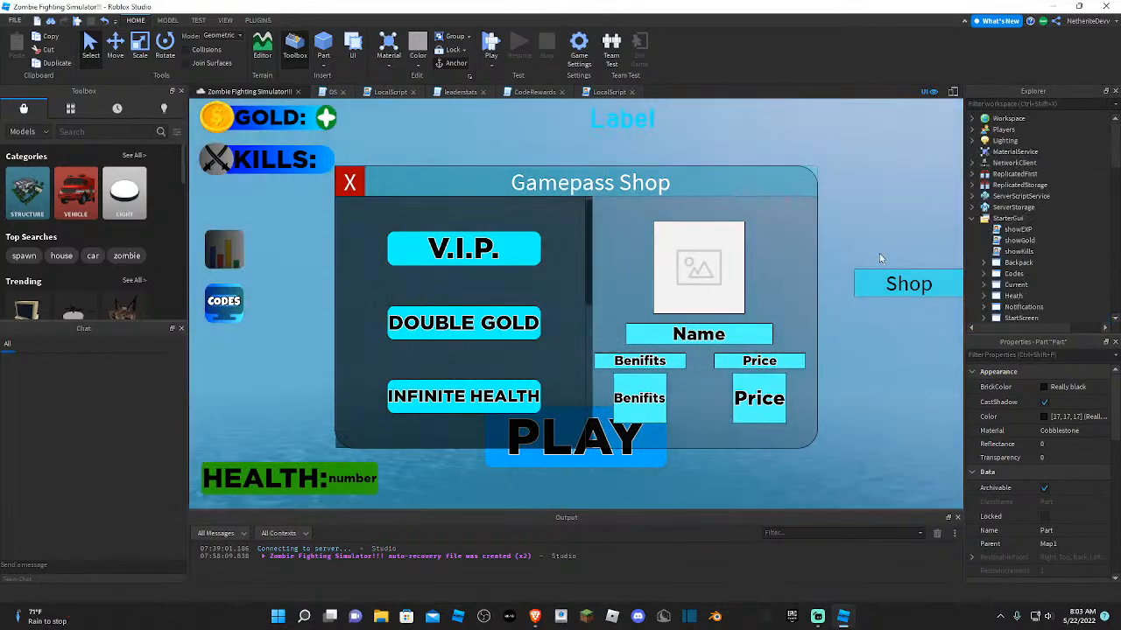
pyautogui.scroll(-7, 1019, 272)
pyautogui.scroll(-4, 1011, 269)
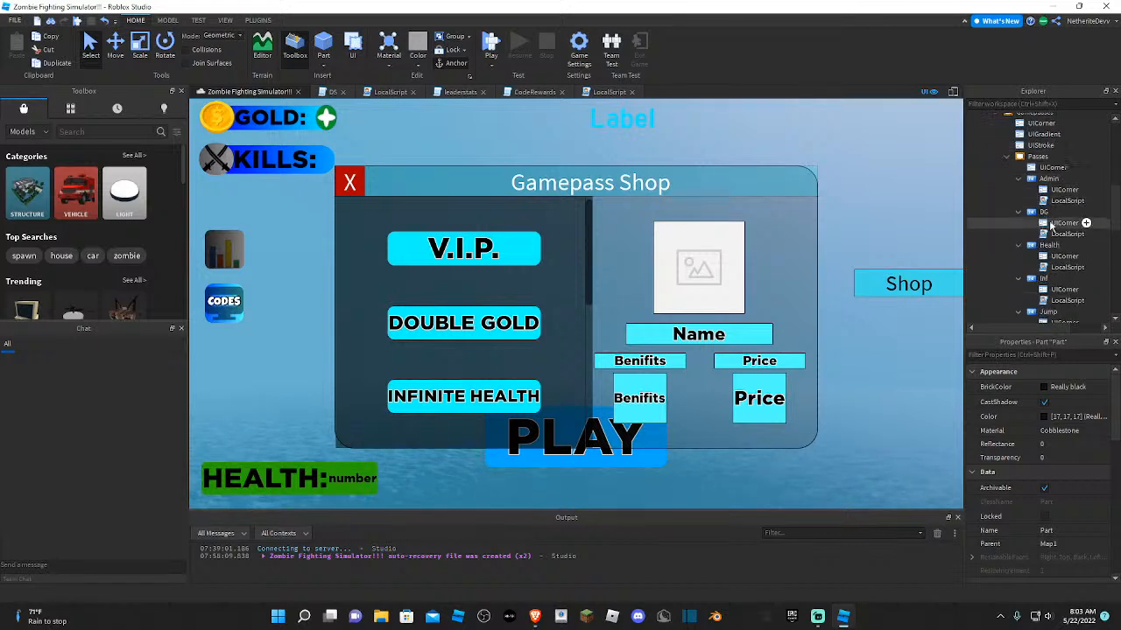
pyautogui.click(1062, 227)
pyautogui.hotkey('ctrl', 'd')
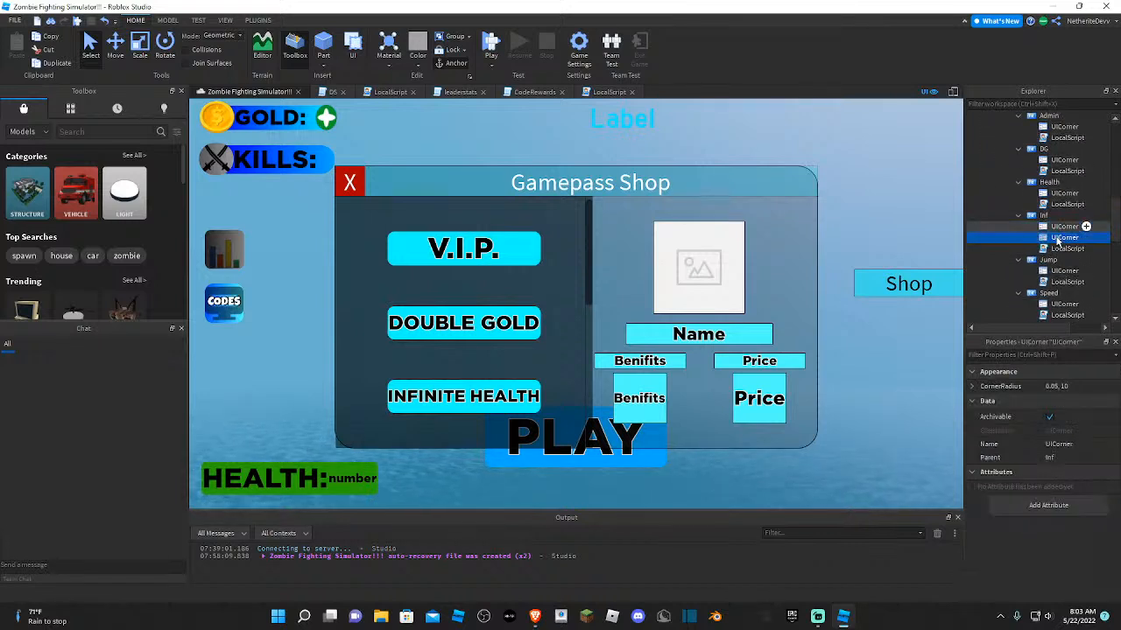
pyautogui.moveTo(1051, 303); pyautogui.dragTo(1064, 233)
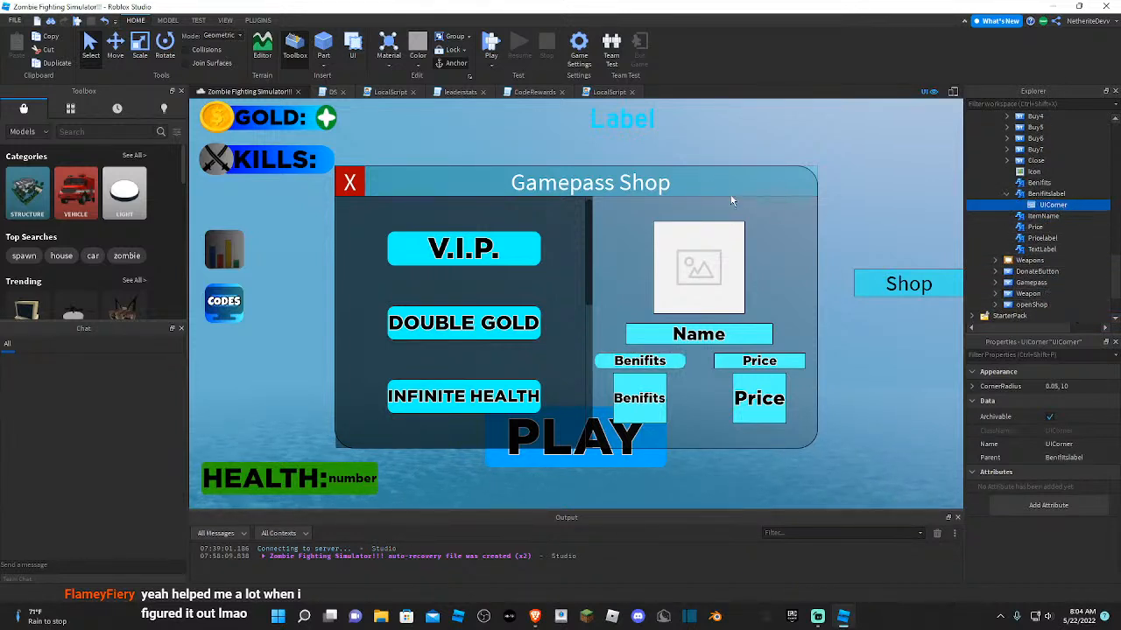
# - Place copies of the UICorner in ItemName, Price, Pricelabel, TextLabel and Benifits
pyautogui.moveTo(1051, 213); pyautogui.dragTo(1037, 294)
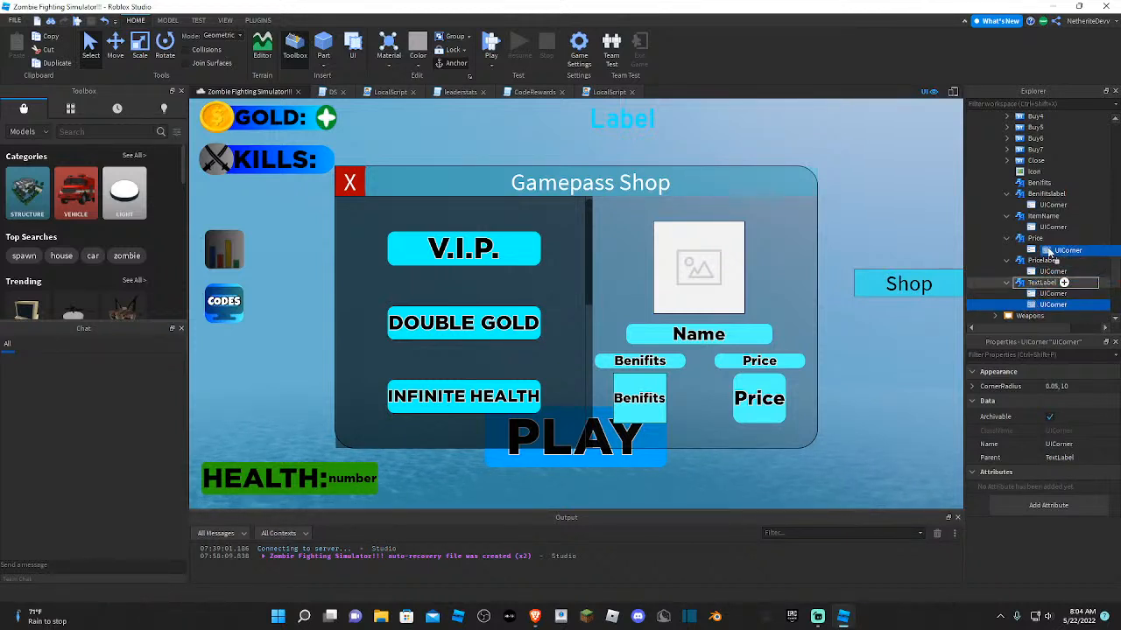
pyautogui.moveTo(1049, 253); pyautogui.dragTo(1049, 183)
pyautogui.scroll(2, 1051, 224)
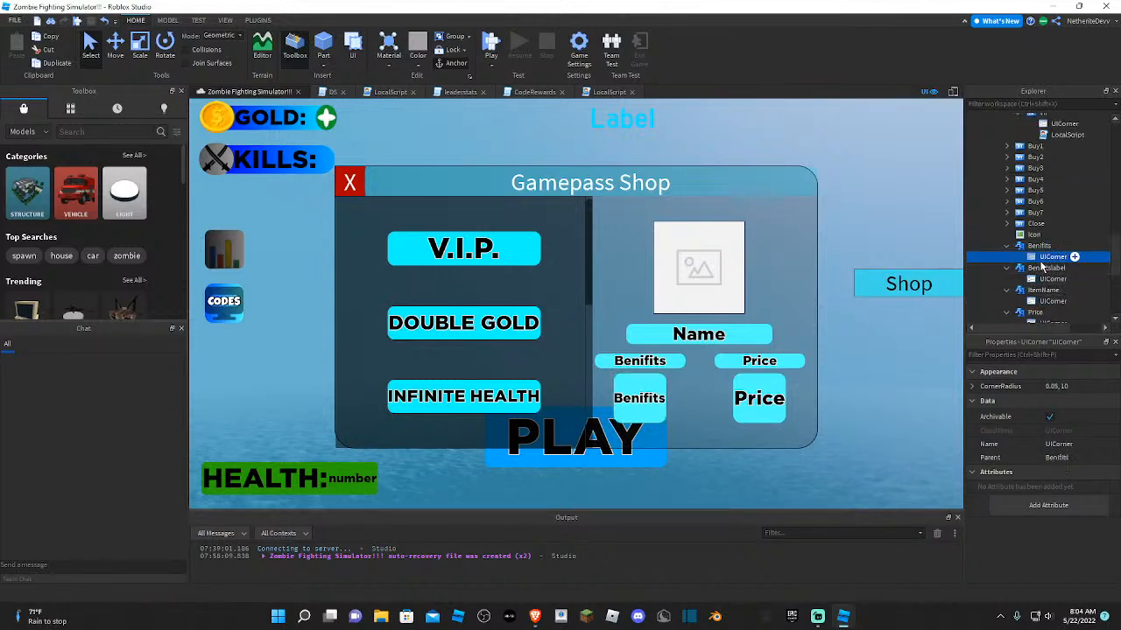
# - Place copies of the UICorner in the Close button, the Icon image and the Buy1 to Buy7 buttons
pyautogui.moveTo(1042, 261); pyautogui.dragTo(1049, 226)
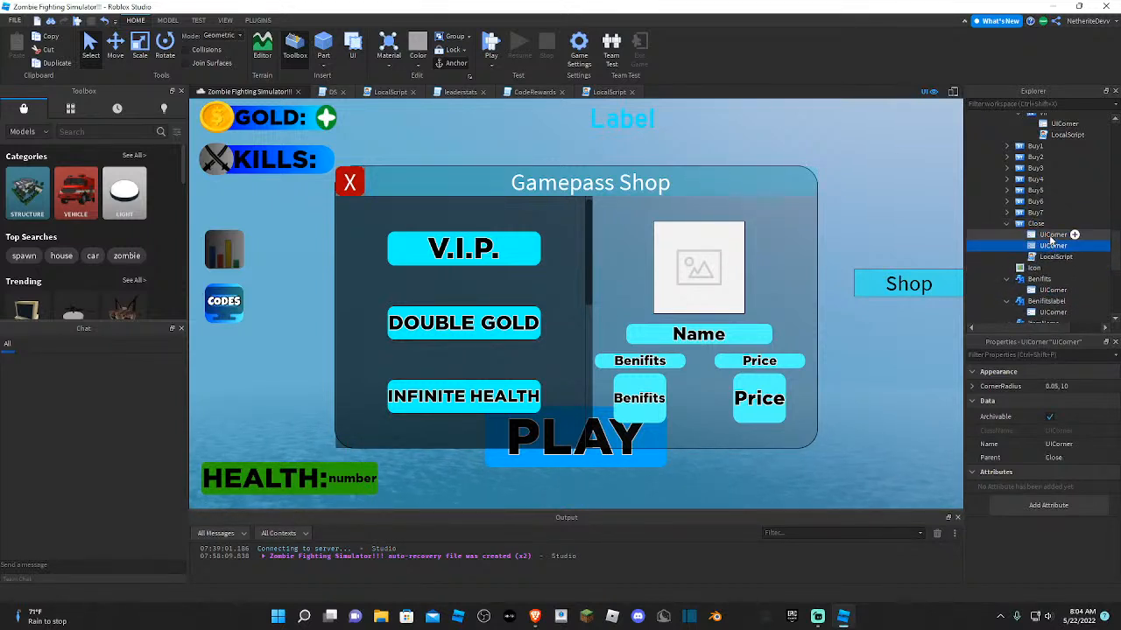
pyautogui.moveTo(1049, 257); pyautogui.dragTo(1045, 262)
pyautogui.scroll(3, 1044, 262)
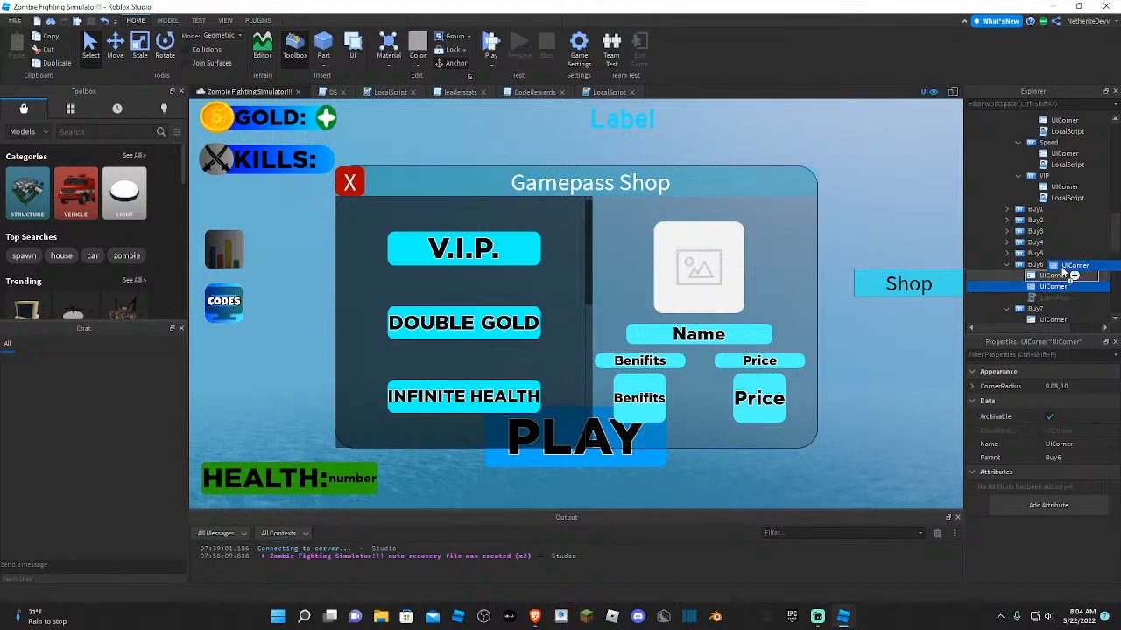
pyautogui.moveTo(1061, 263); pyautogui.dragTo(1058, 212)
pyautogui.click(888, 238)
# - Check that every Gamepasses element has a UICorner and examine the rounded shop against the map
pyautogui.scroll(-5, 1073, 237)
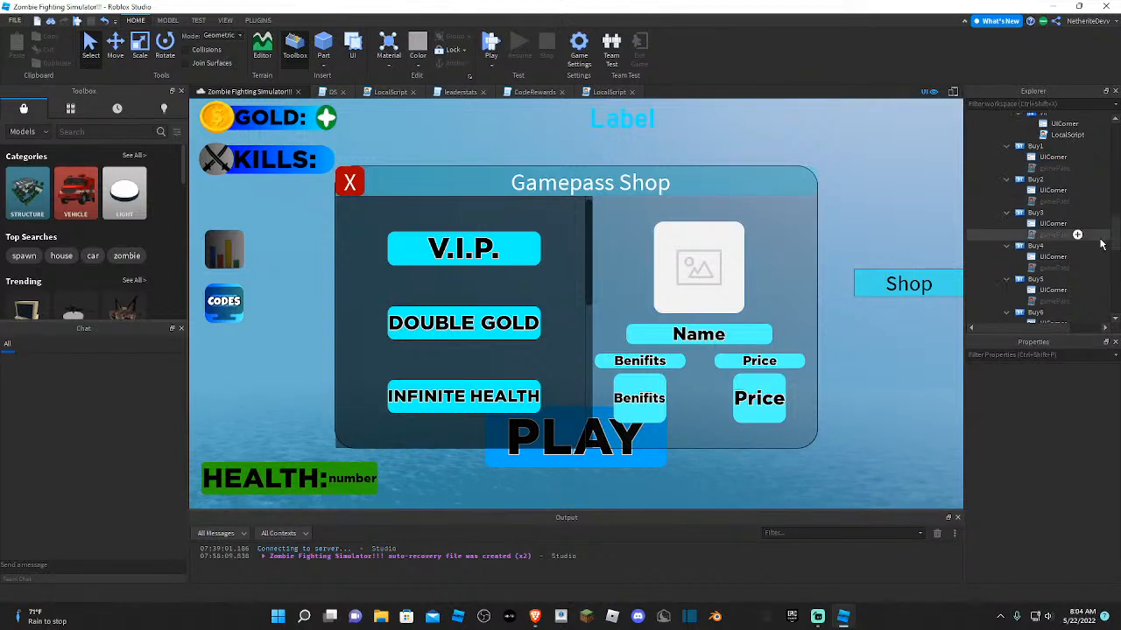
pyautogui.scroll(4, 1007, 240)
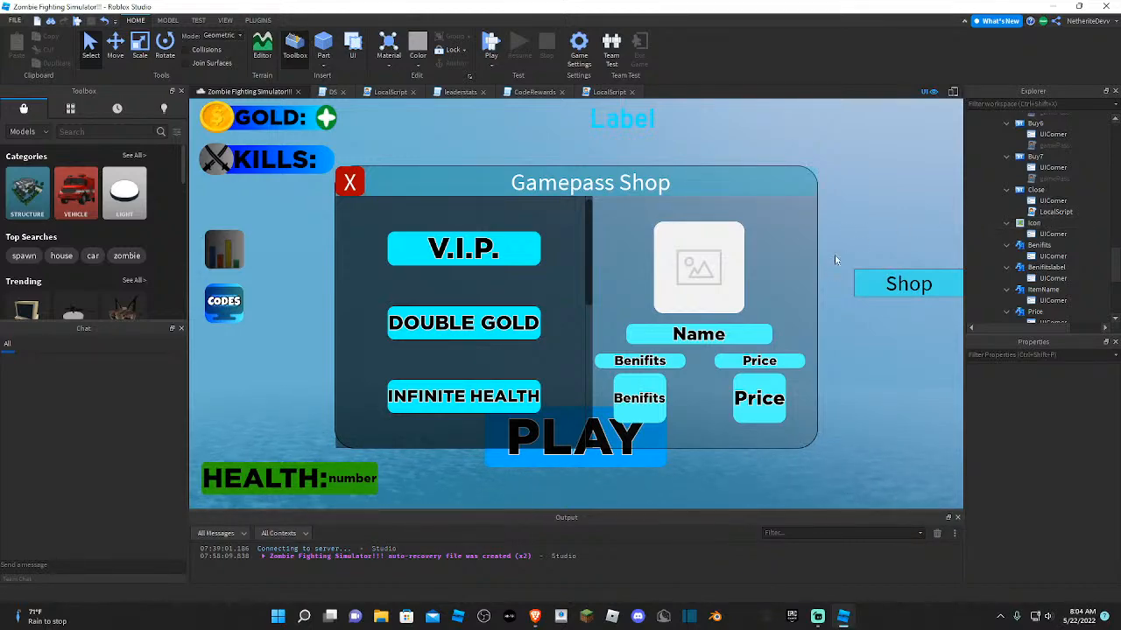
pyautogui.moveTo(889, 246); pyautogui.dragTo(893, 243, button='right')
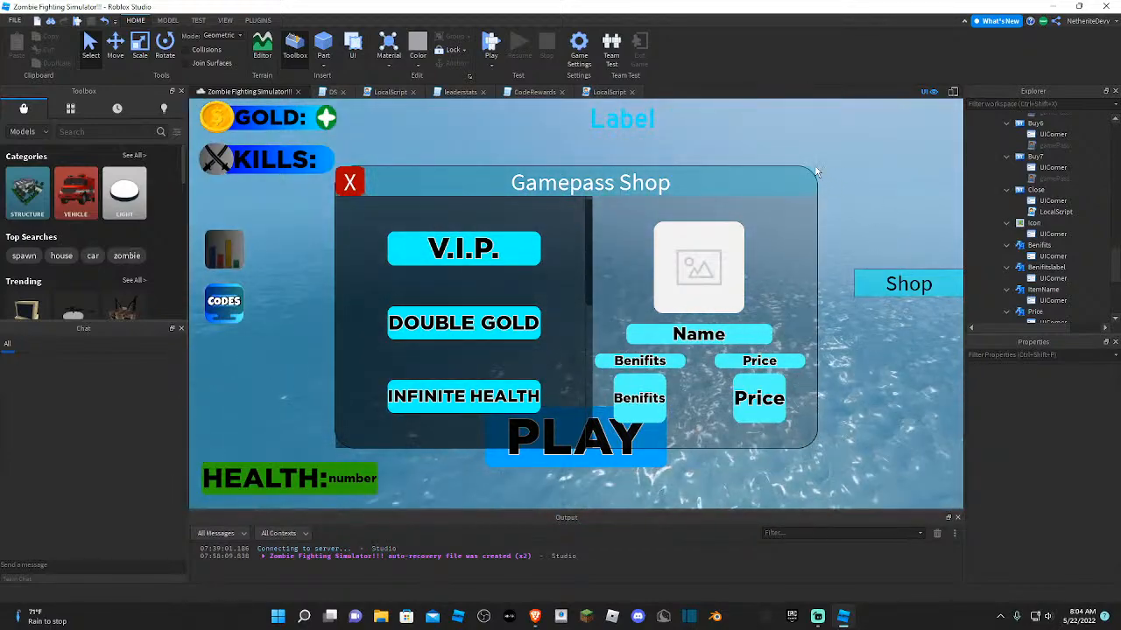
pyautogui.scroll(2, 998, 219)
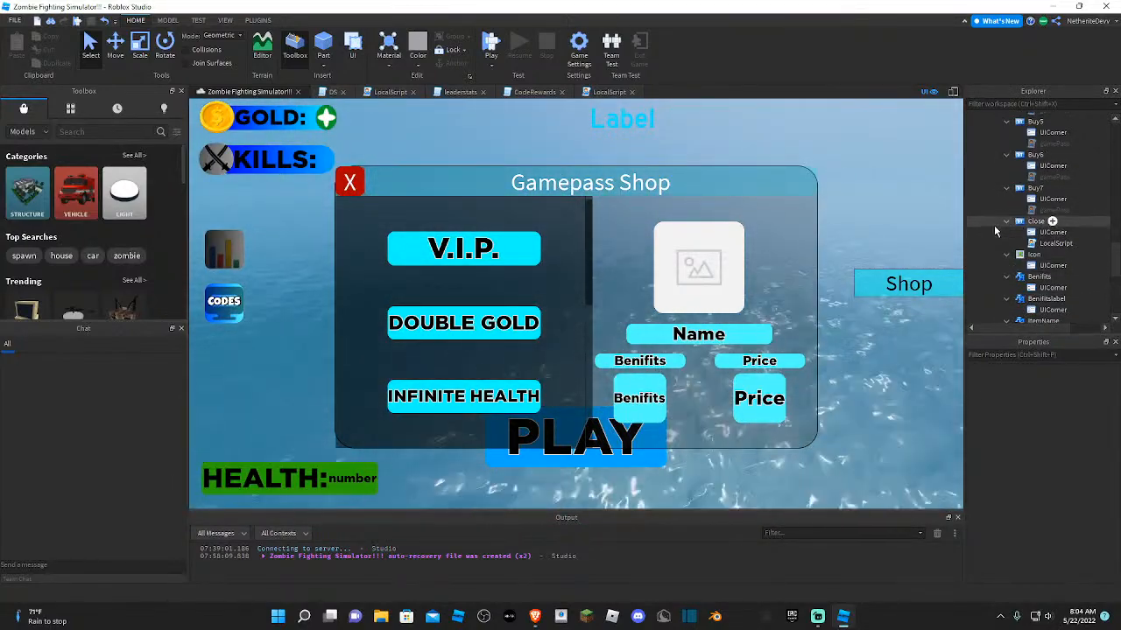
pyautogui.moveTo(849, 169); pyautogui.dragTo(817, 181, button='right')
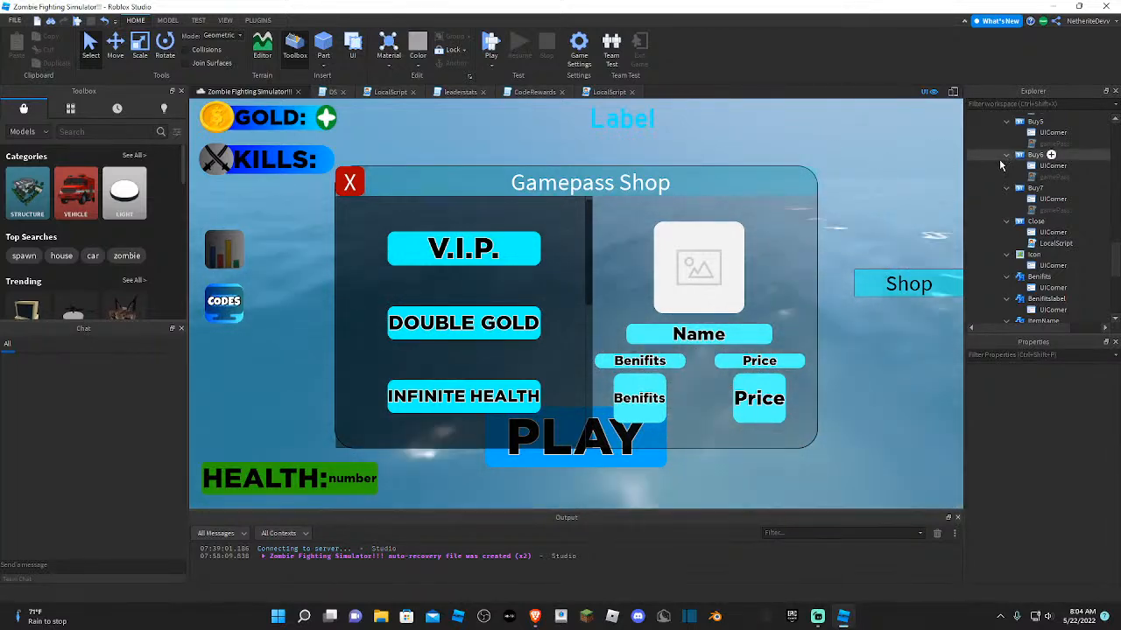
pyautogui.scroll(-10, 1034, 245)
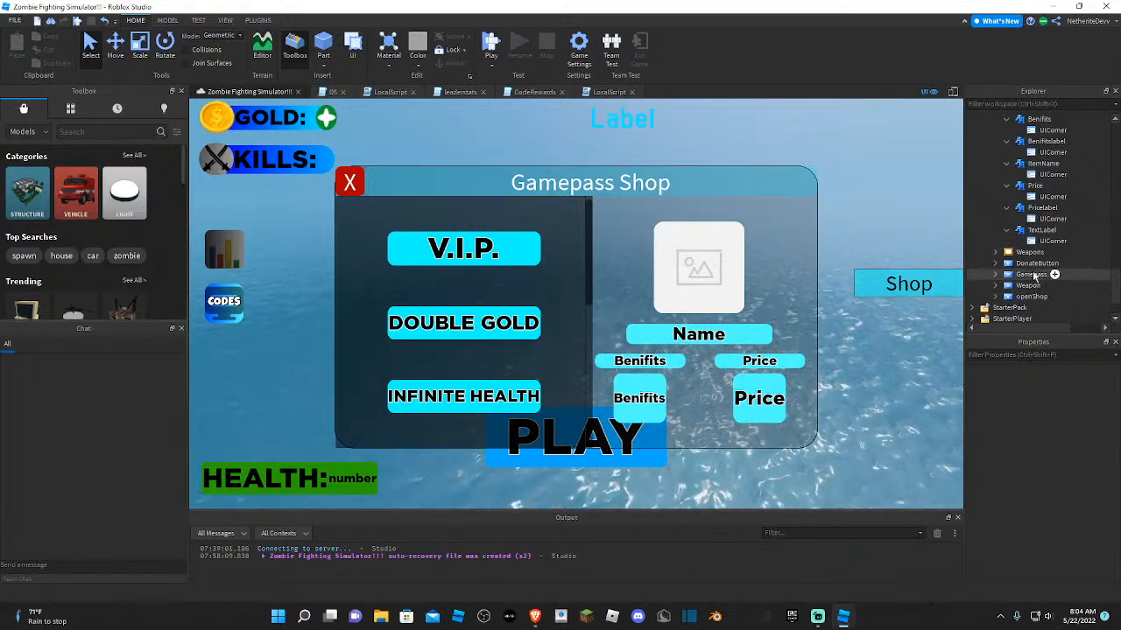
# - Resize the Gamepass Shop title label to about 763 x 51, pulling in its right edge and extending its left edge slightly over the Close button
pyautogui.click(1030, 274)
pyautogui.click(793, 189)
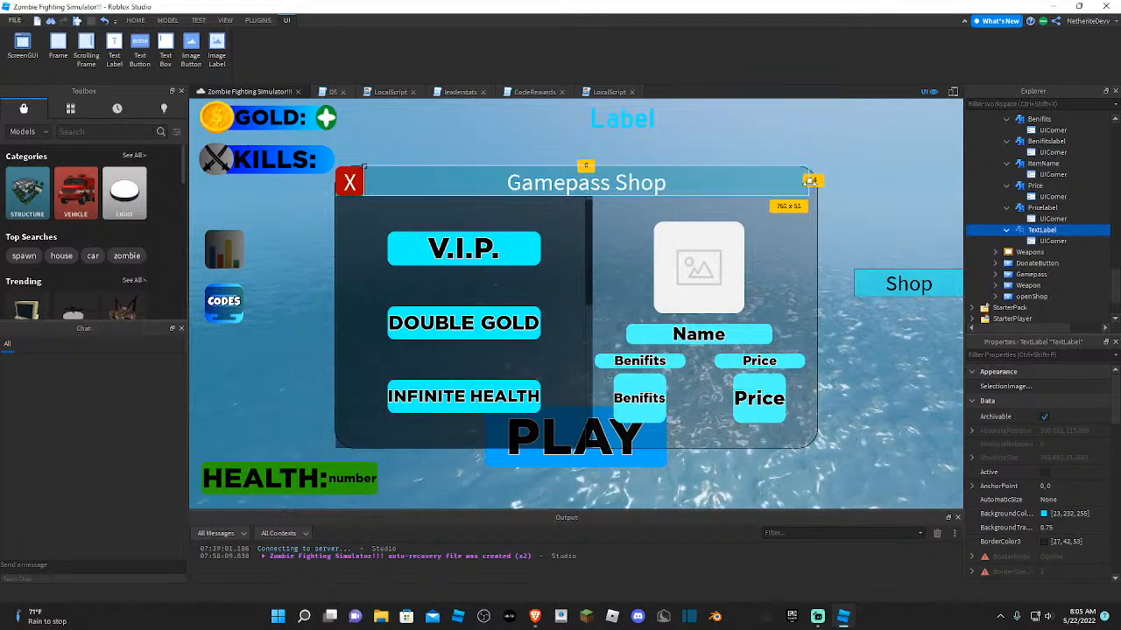
pyautogui.moveTo(807, 182); pyautogui.dragTo(807, 184)
pyautogui.click(855, 172)
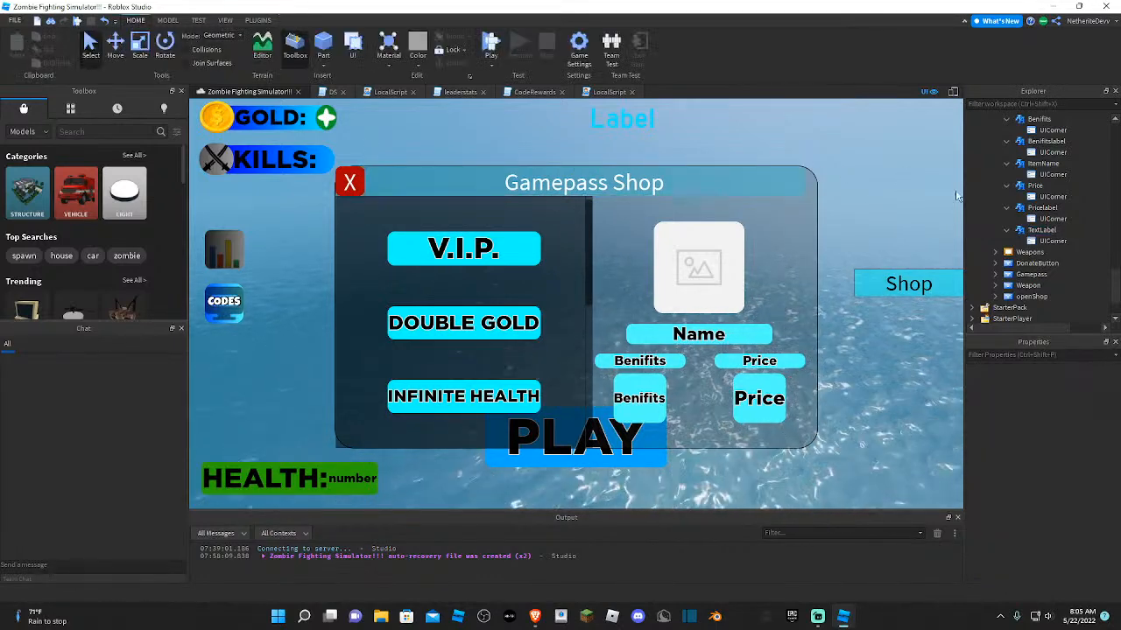
pyautogui.click(1026, 230)
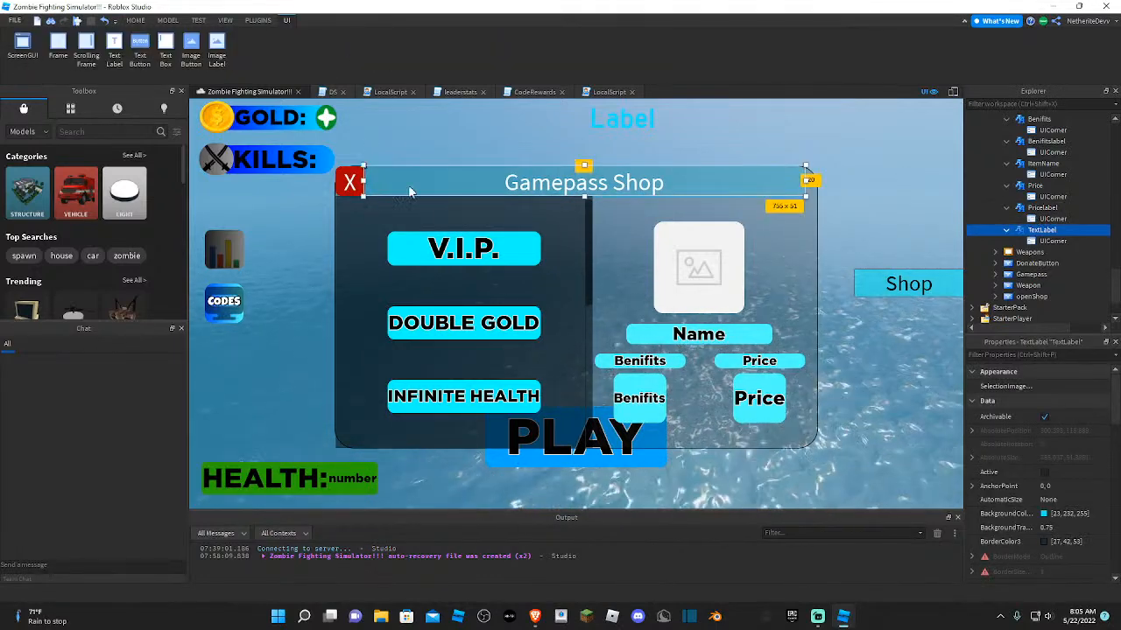
pyautogui.moveTo(366, 179); pyautogui.dragTo(357, 182)
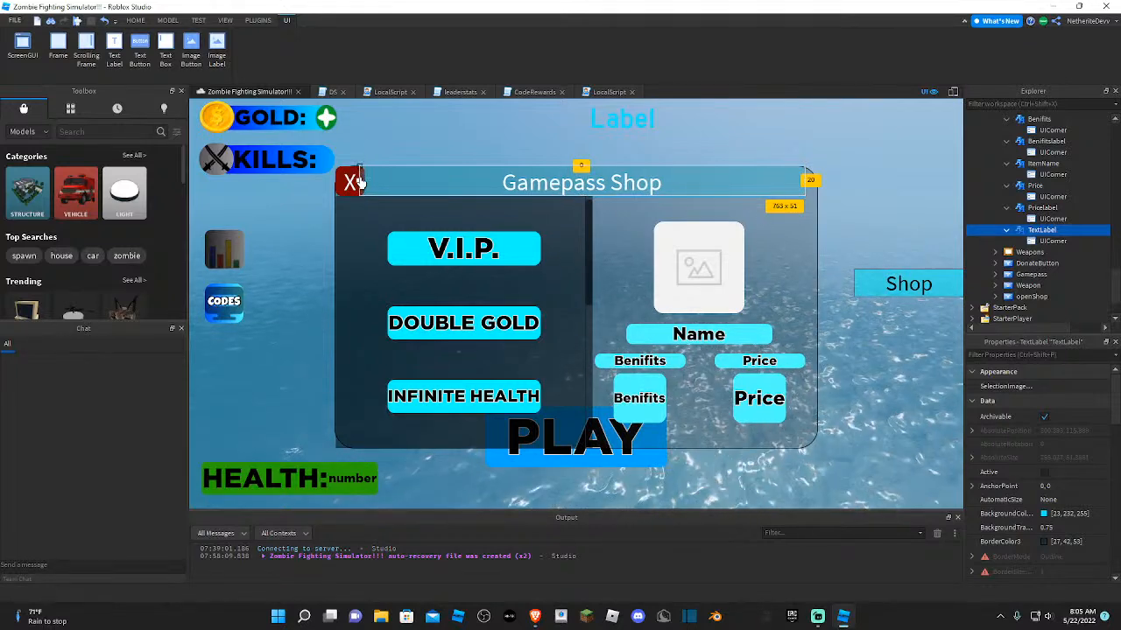
pyautogui.click(412, 128)
# - Collapse the Inf, Jump, Speed and VIP buttons inside the Passes frame in the object tree
pyautogui.scroll(-10, 1016, 175)
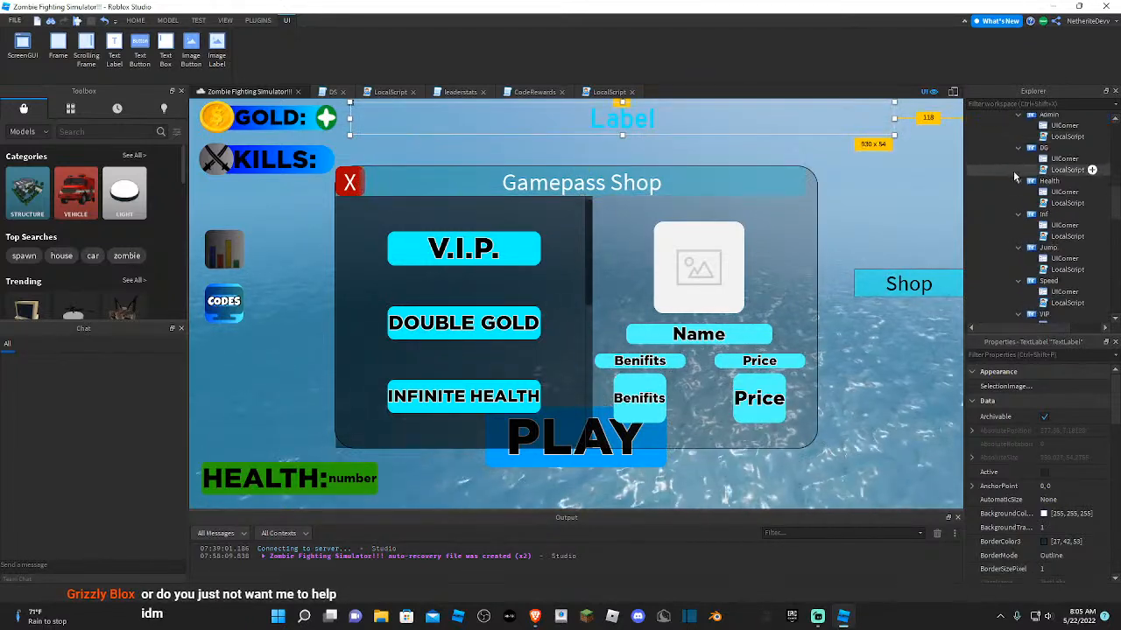
pyautogui.scroll(-2, 1013, 186)
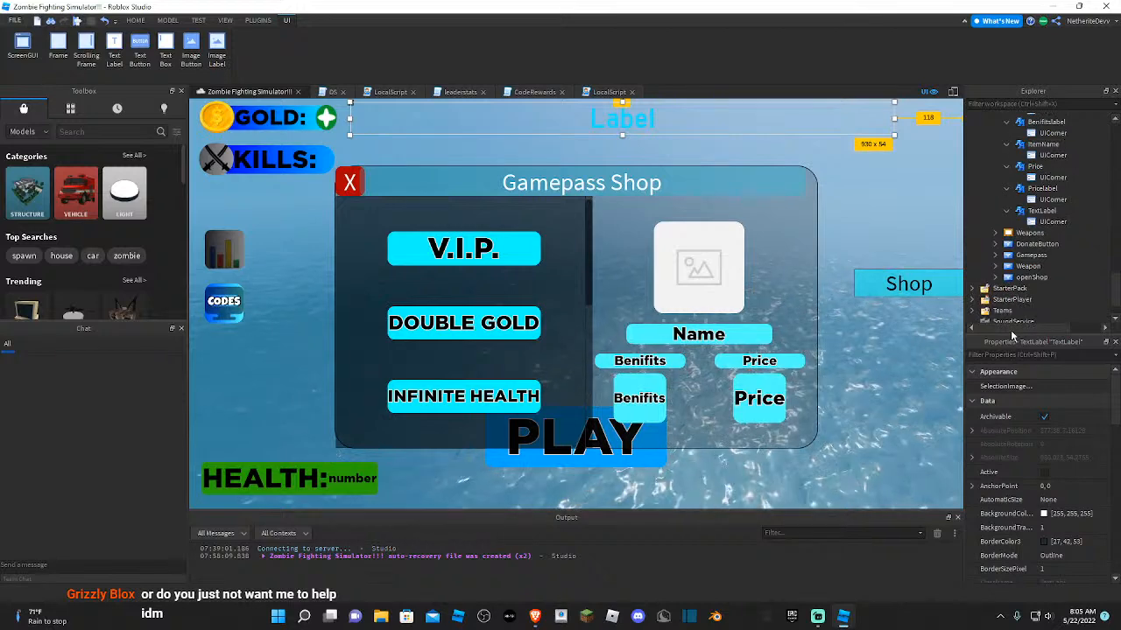
pyautogui.click(1031, 255)
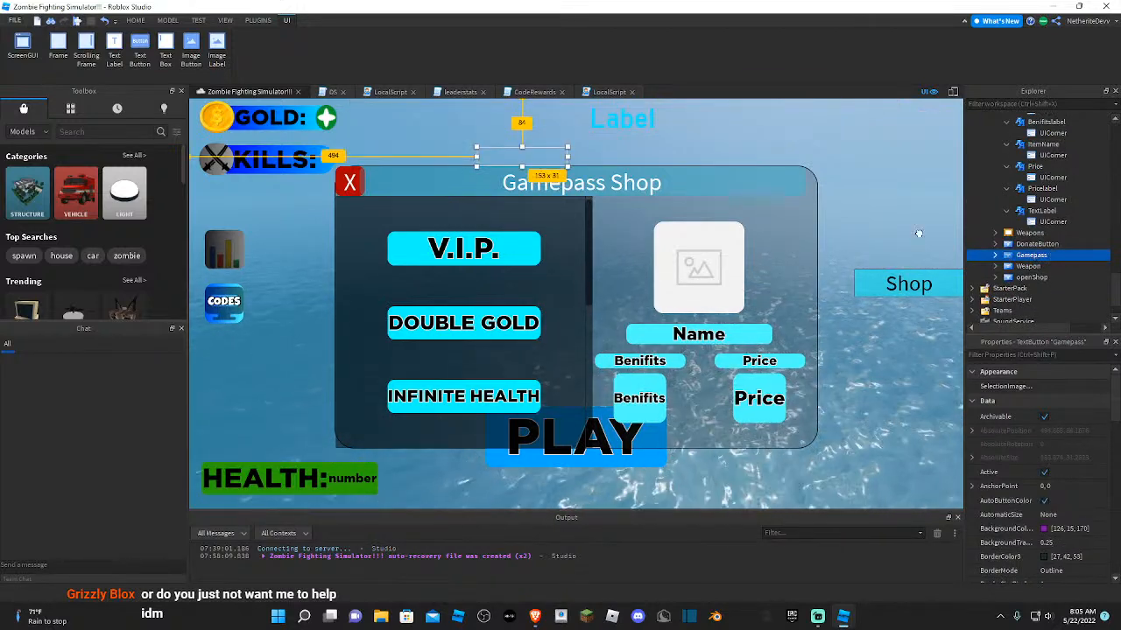
pyautogui.scroll(13, 1018, 243)
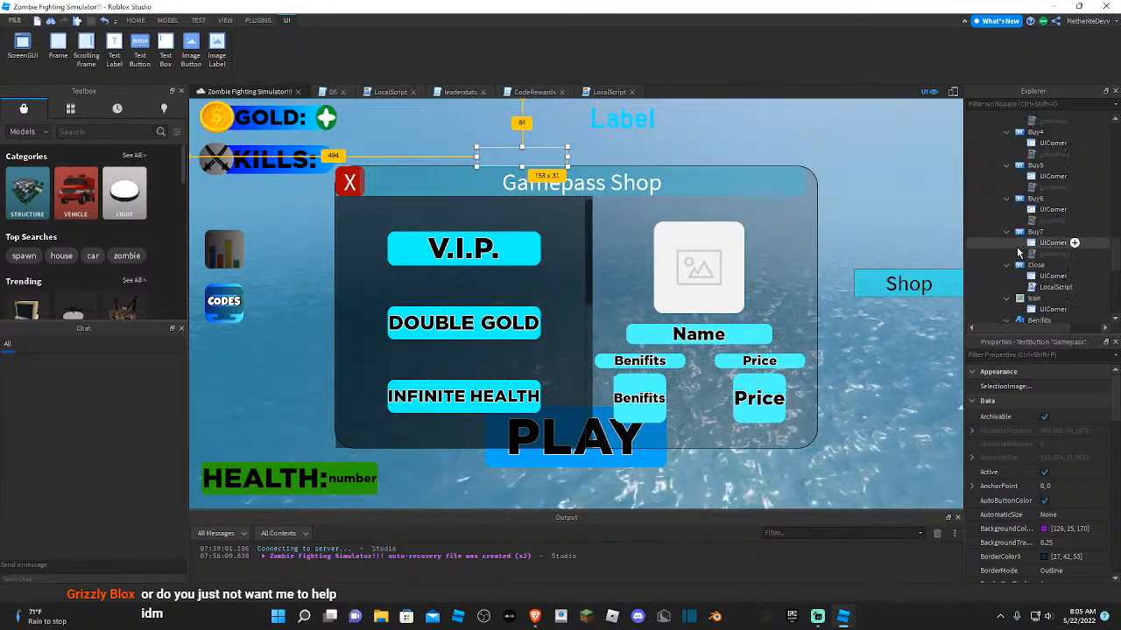
pyautogui.click(1018, 185)
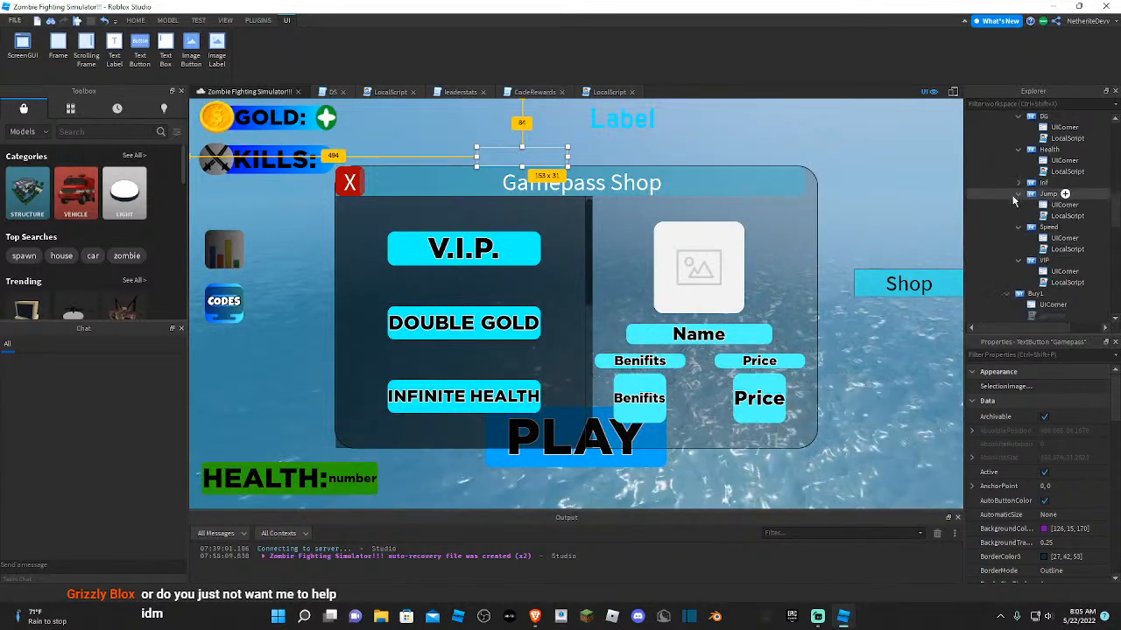
pyautogui.click(1014, 193)
pyautogui.click(1018, 193)
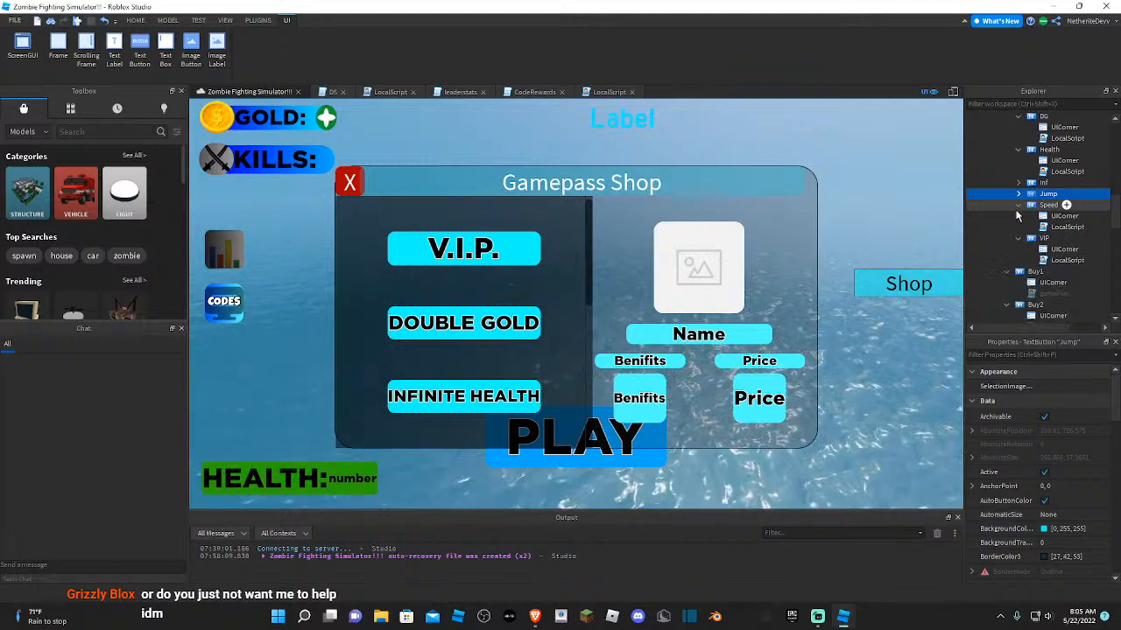
pyautogui.click(1019, 205)
# - Collapse Buy1 to Buy7, Close, Icon, Benifits, Benifitslabel and ItemName in the object tree
pyautogui.click(1007, 228)
pyautogui.click(1007, 239)
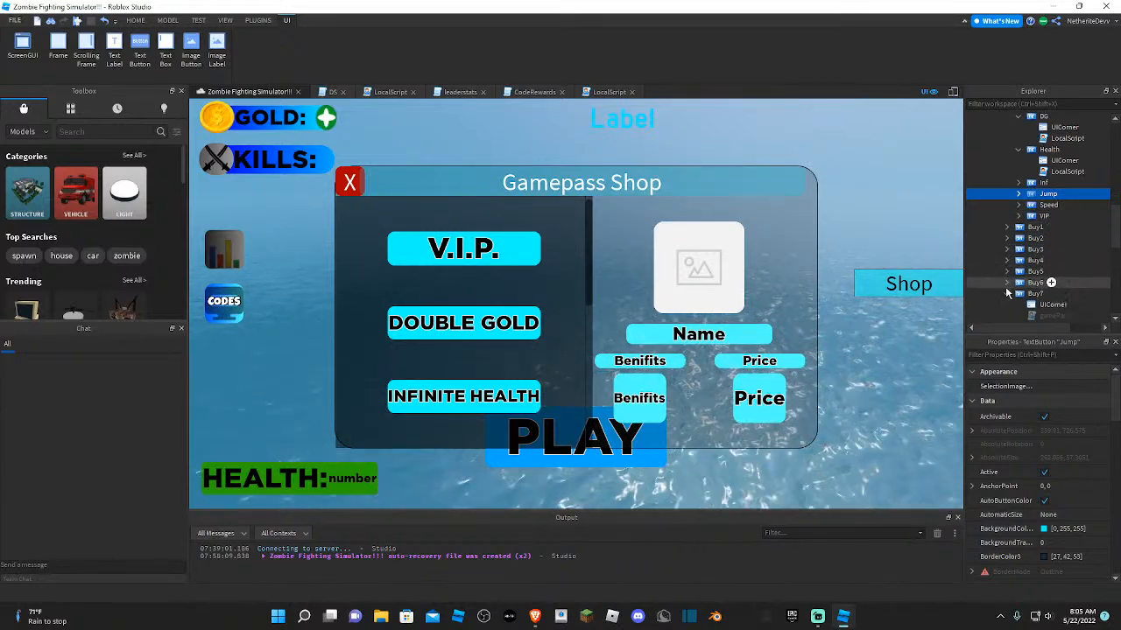
pyautogui.click(1007, 294)
pyautogui.scroll(-2, 1010, 279)
pyautogui.click(1007, 242)
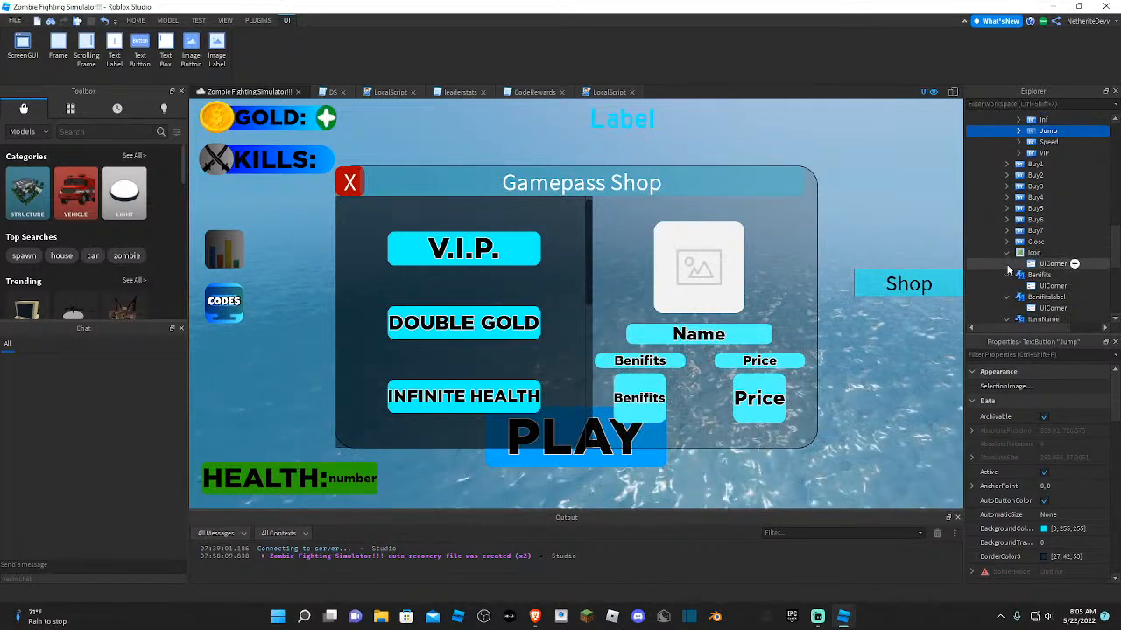
pyautogui.click(1008, 253)
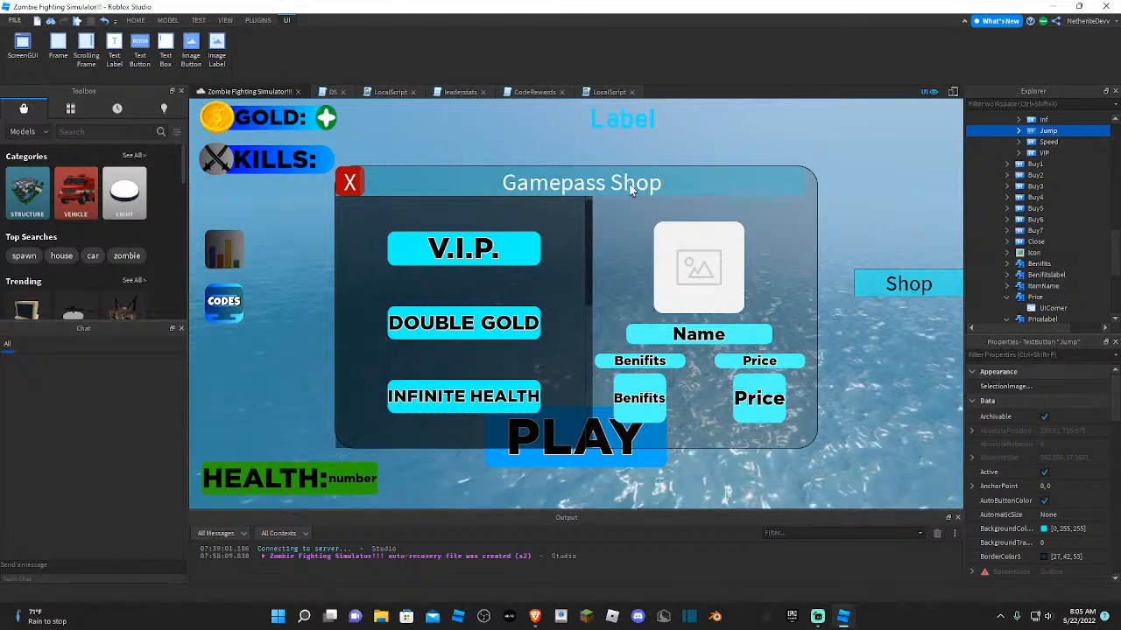
# - Pull the title label's left edge back to line up with the Close button's right edge
pyautogui.scroll(-5, 1037, 248)
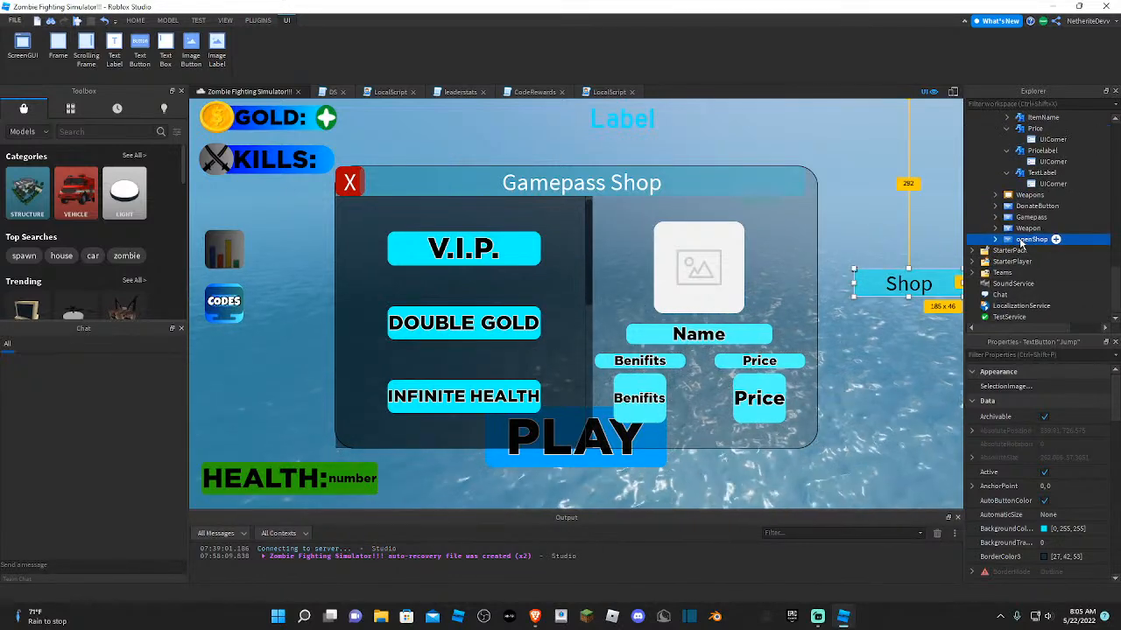
pyautogui.click(1028, 229)
pyautogui.click(367, 183)
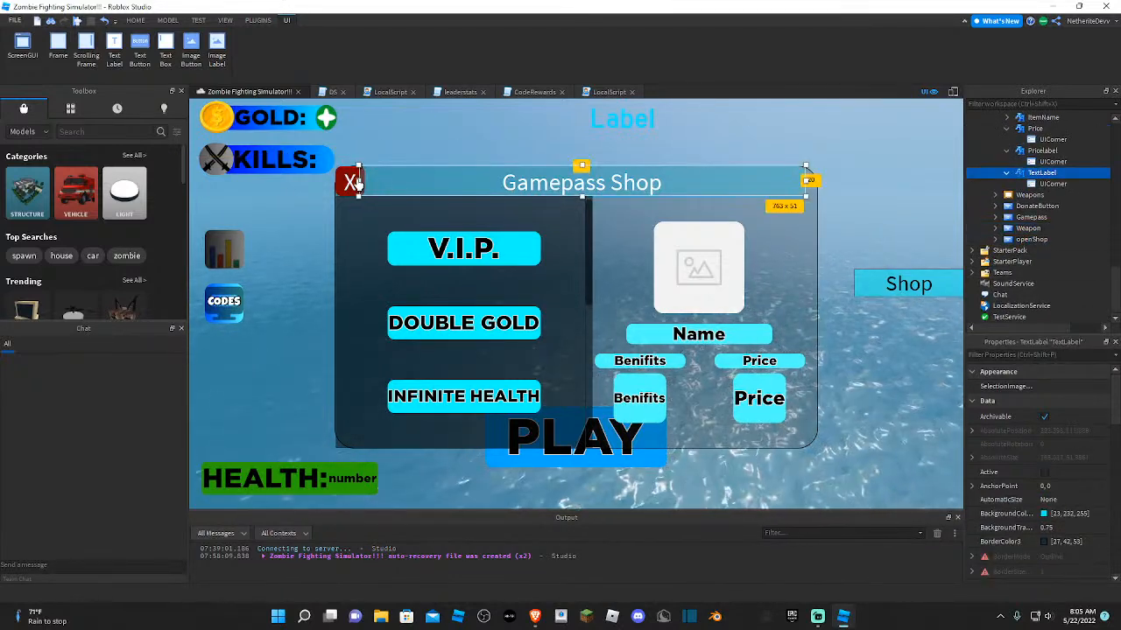
pyautogui.click(394, 133)
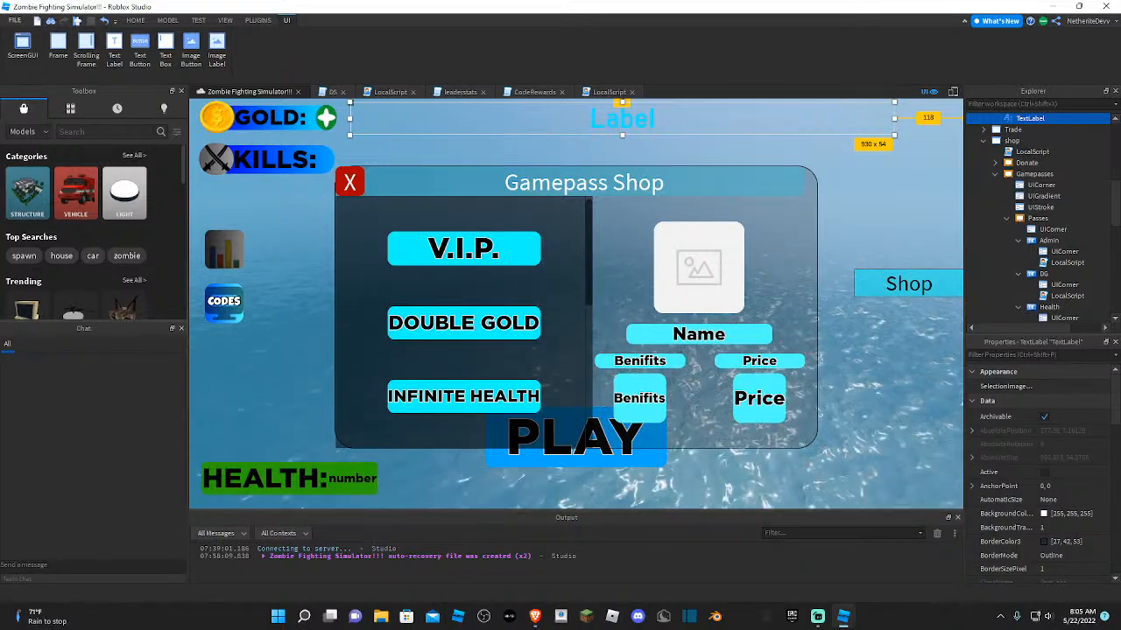
# - Examine the lower-left corner of the Passes frame and its UICorner against different parts of the map
pyautogui.moveTo(845, 197); pyautogui.dragTo(910, 181, button='right')
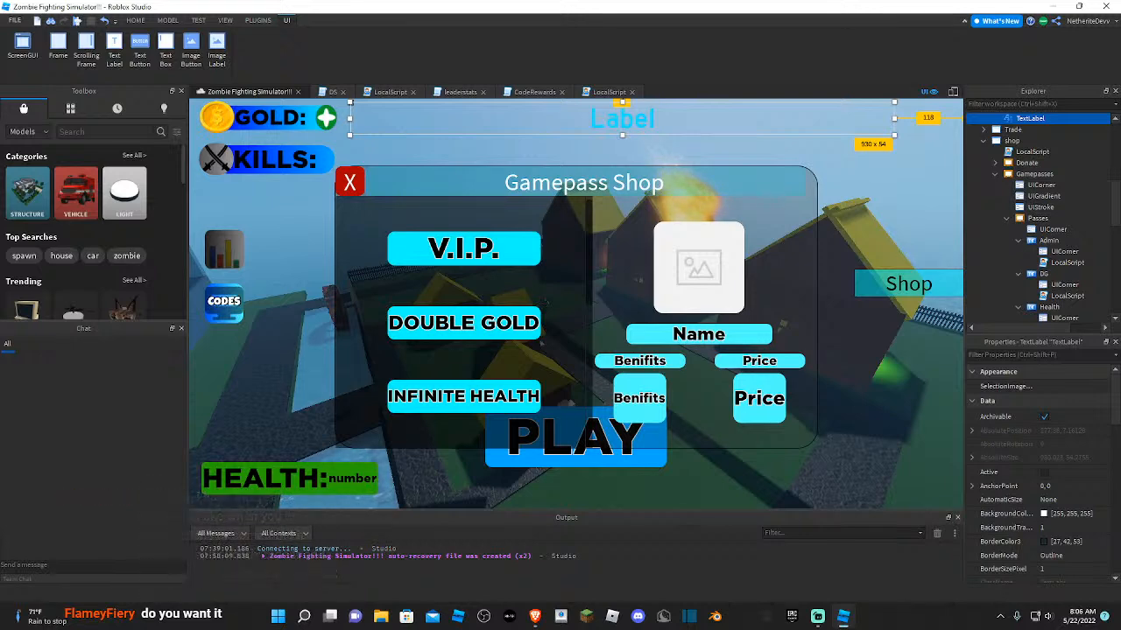
pyautogui.moveTo(943, 382); pyautogui.dragTo(943, 381, button='right')
pyautogui.moveTo(623, 271); pyautogui.dragTo(568, 366, button='right')
pyautogui.click(464, 322)
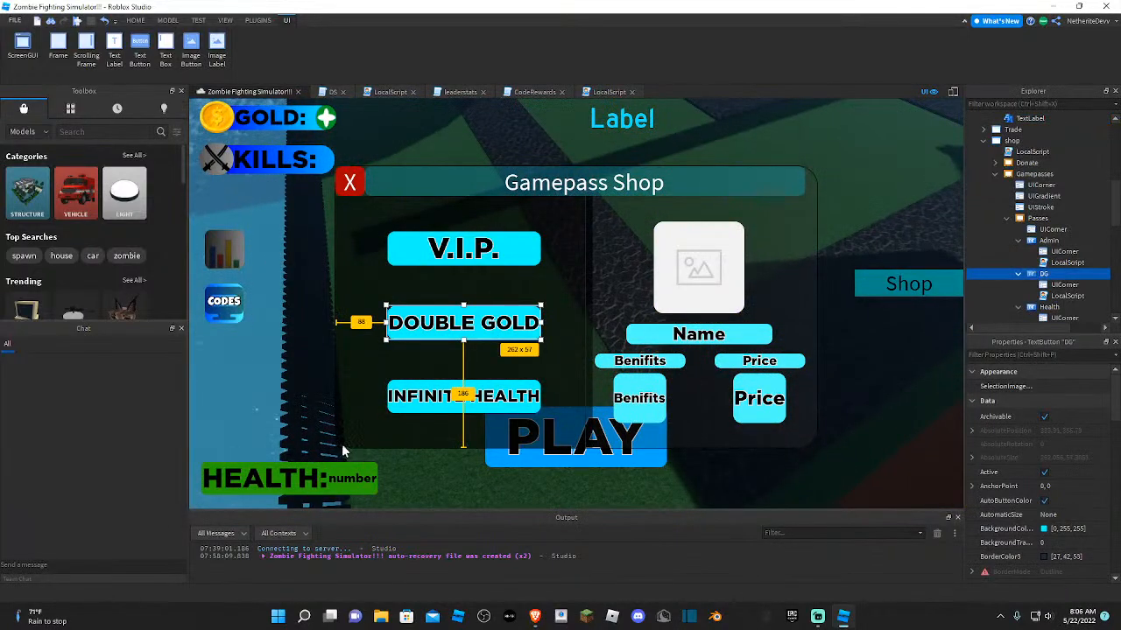
pyautogui.click(342, 448)
pyautogui.moveTo(951, 282); pyautogui.dragTo(915, 282, button='right')
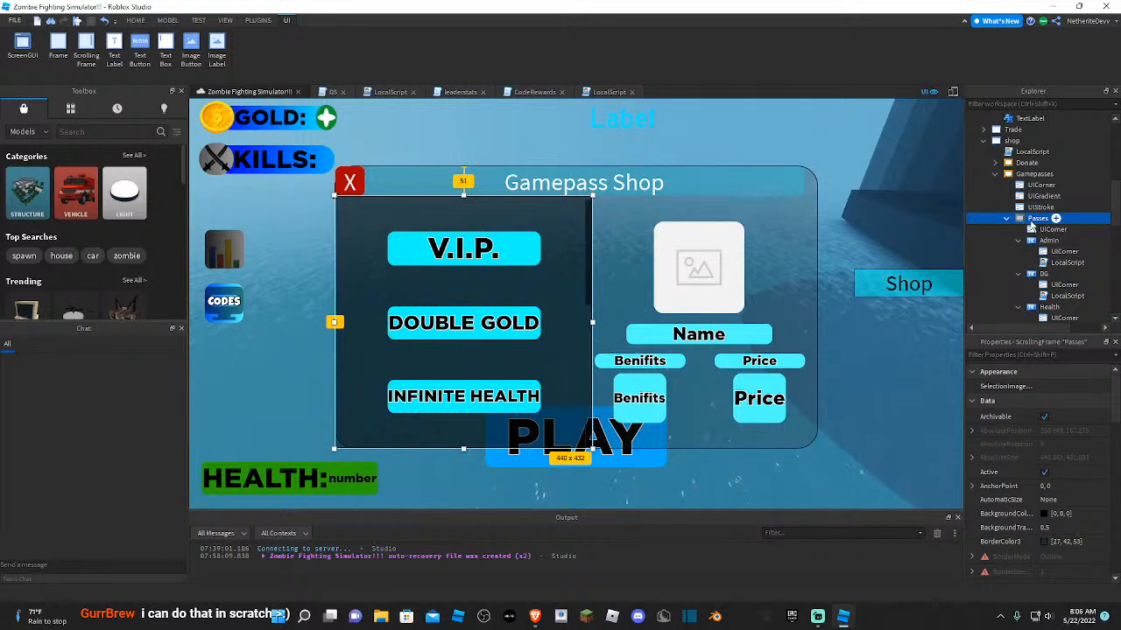
pyautogui.click(1051, 229)
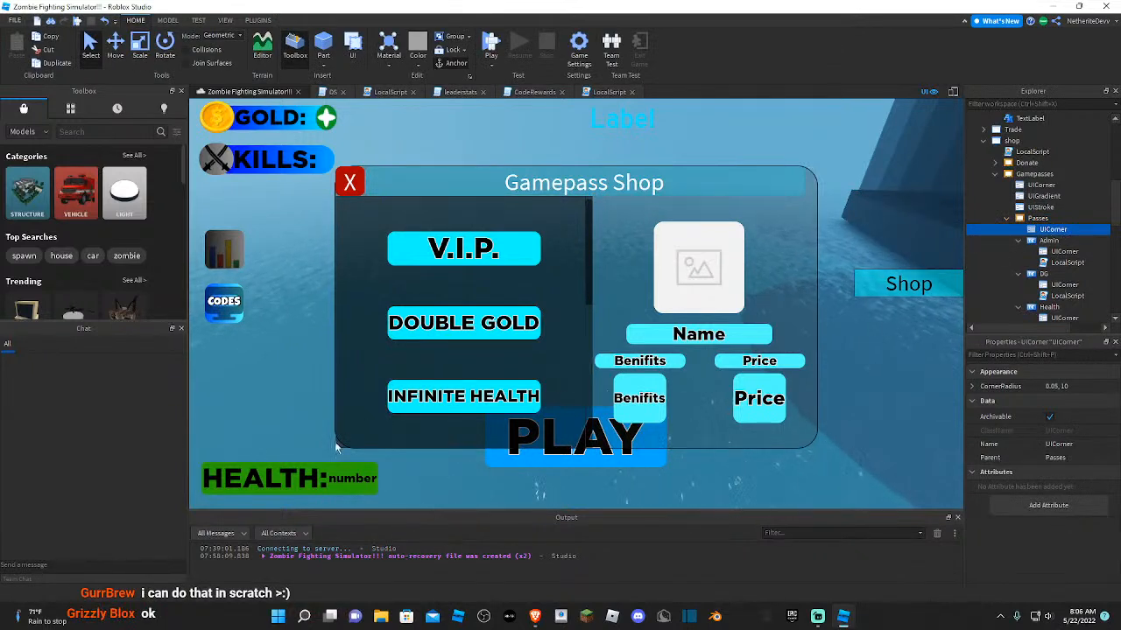
pyautogui.click(337, 444)
pyautogui.moveTo(820, 398); pyautogui.dragTo(820, 398, button='right')
# - Delete the Passes scrolling frame to view the shop without it, and undo the deletion
pyautogui.click(1042, 229)
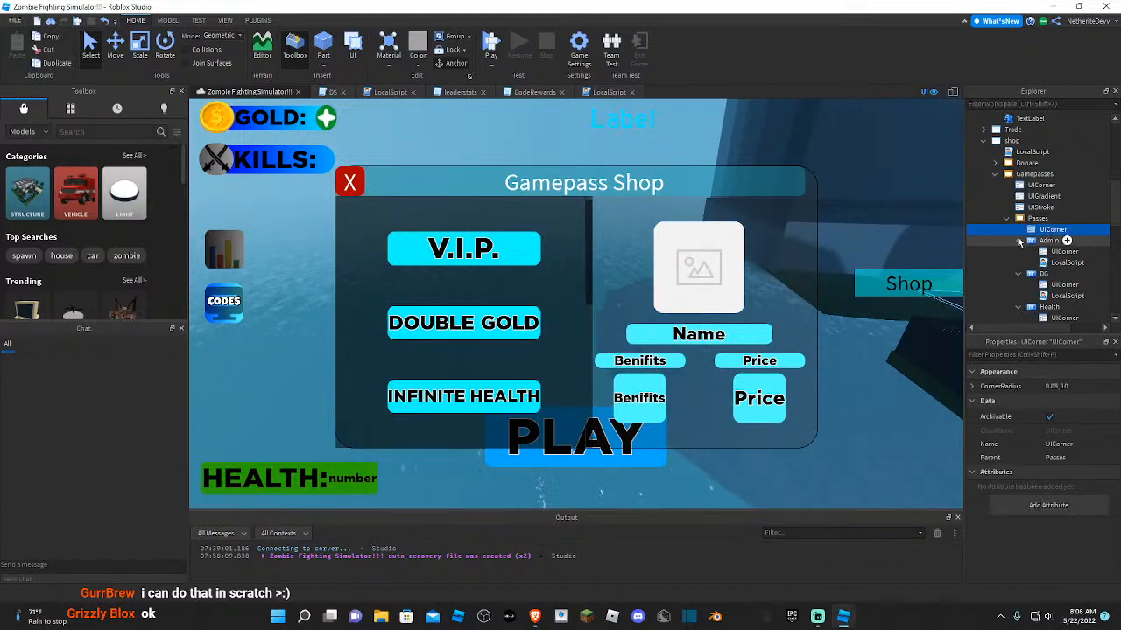
pyautogui.click(1038, 219)
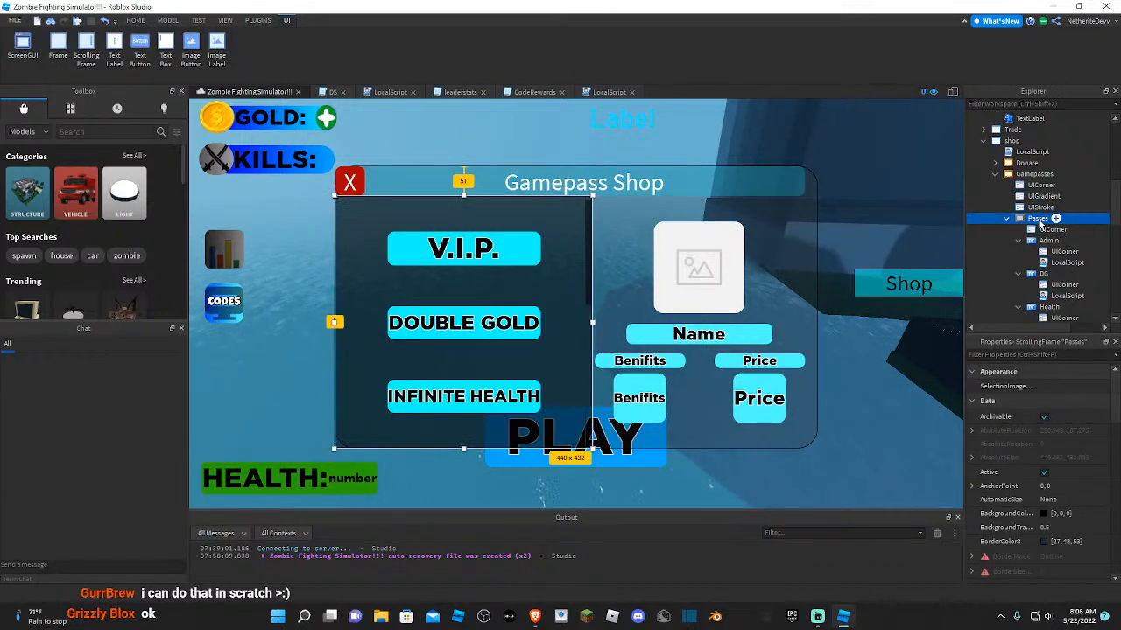
pyautogui.press('Delete')
pyautogui.moveTo(884, 226); pyautogui.dragTo(884, 226, button='right')
pyautogui.hotkey('ctrl', 'z')
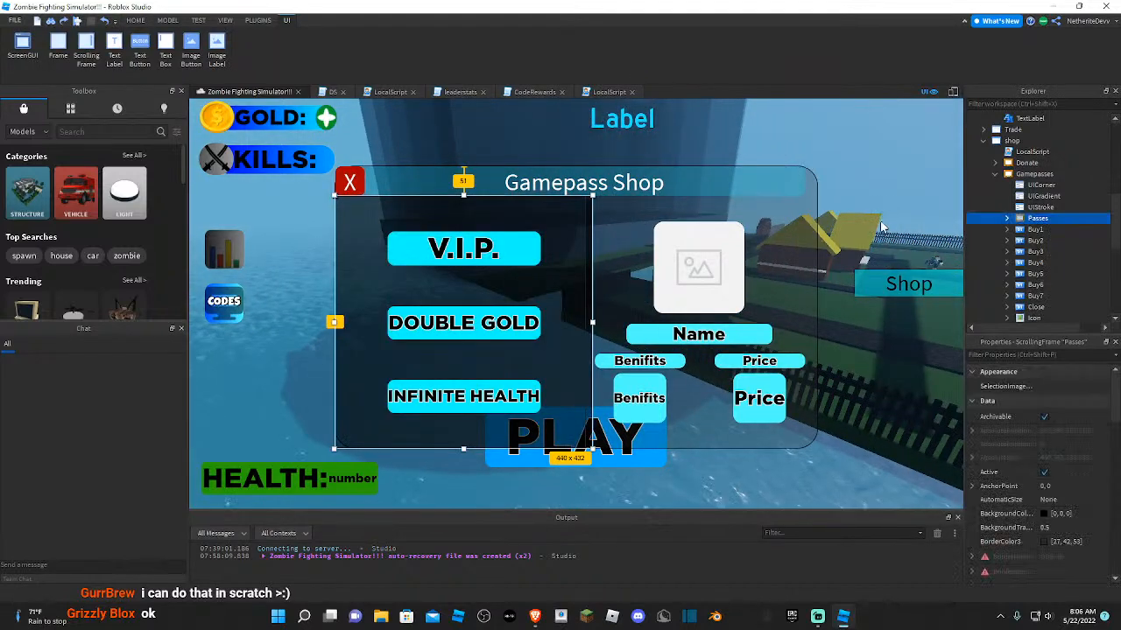
# - Examine the corner radius of the Passes UICorner and the properties of the Gamepasses UIStroke and UIGradient
pyautogui.click(1030, 230)
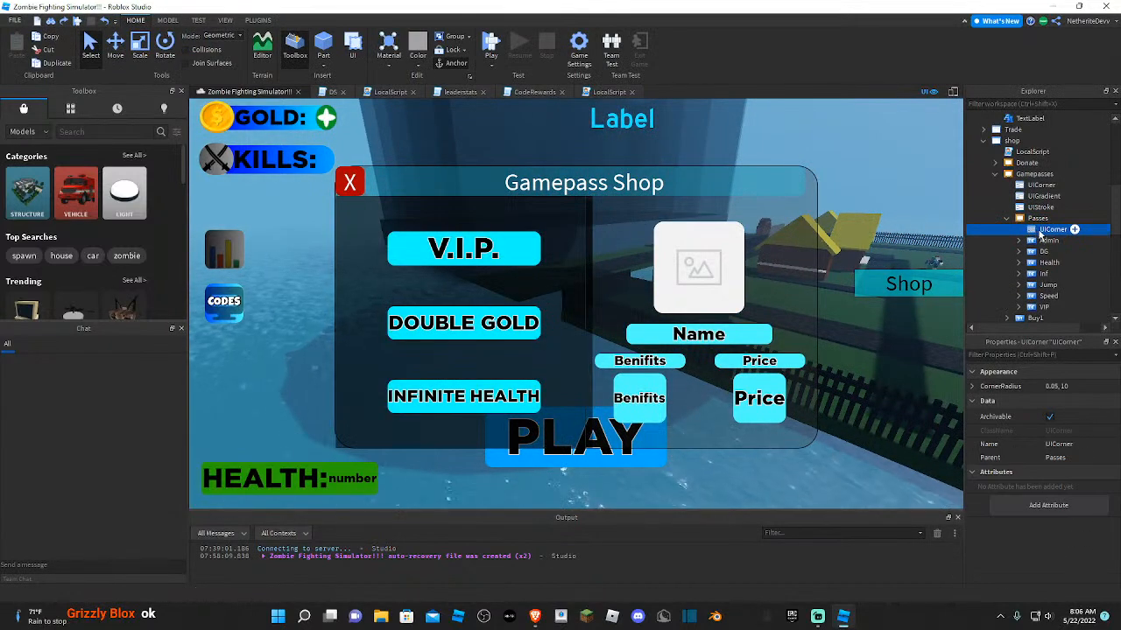
pyautogui.click(1055, 386)
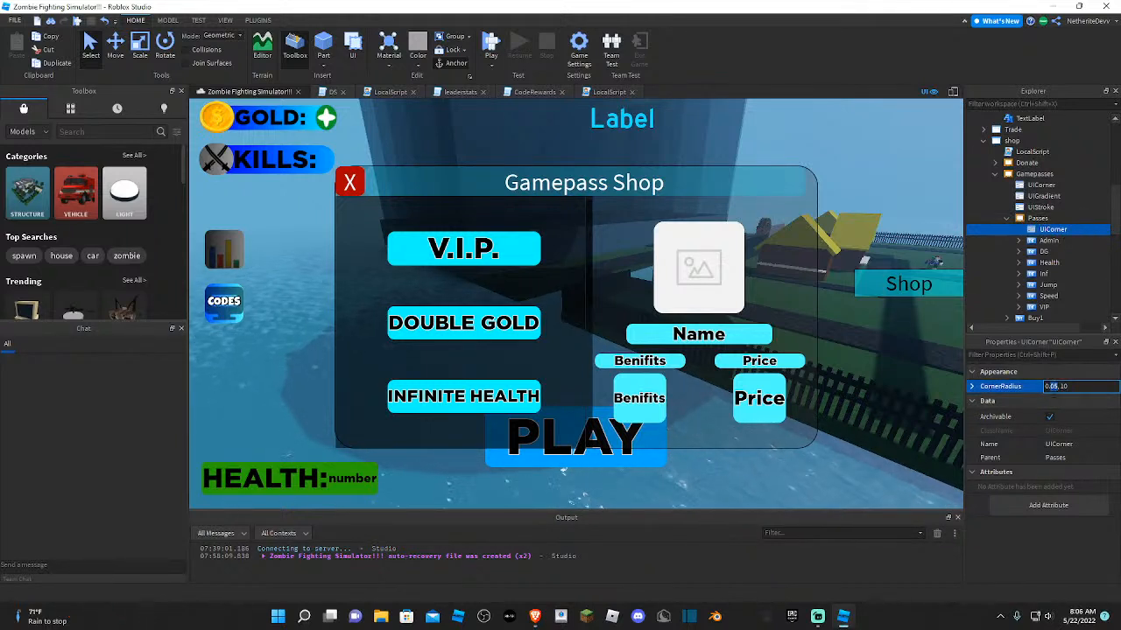
pyautogui.click(844, 450)
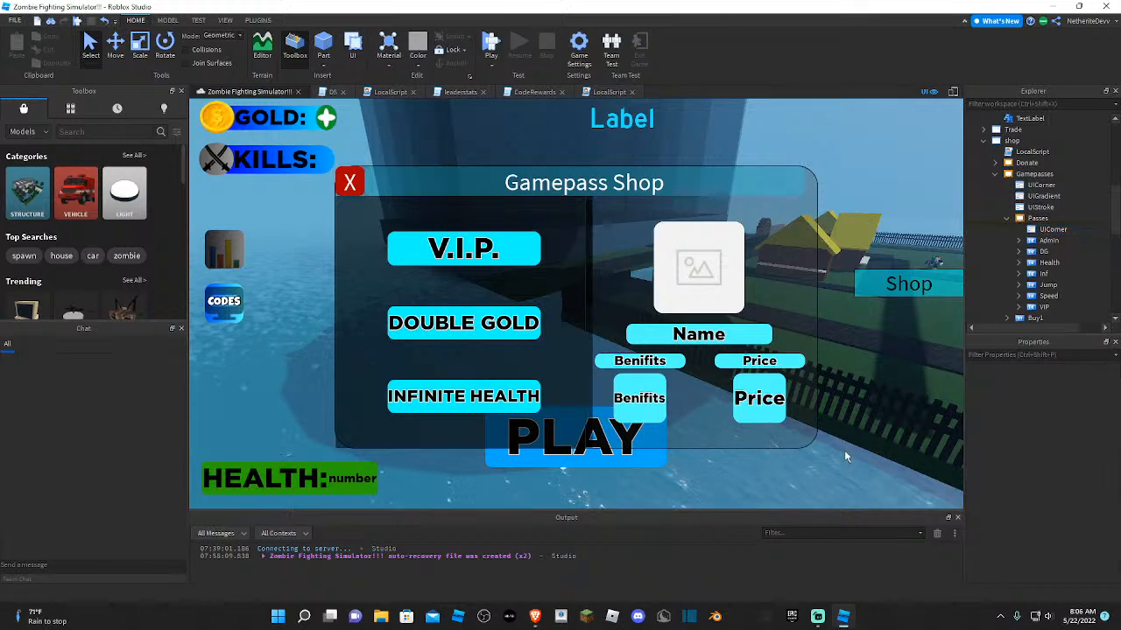
pyautogui.moveTo(844, 450); pyautogui.dragTo(806, 445, button='right')
pyautogui.moveTo(1040, 210); pyautogui.dragTo(1038, 222)
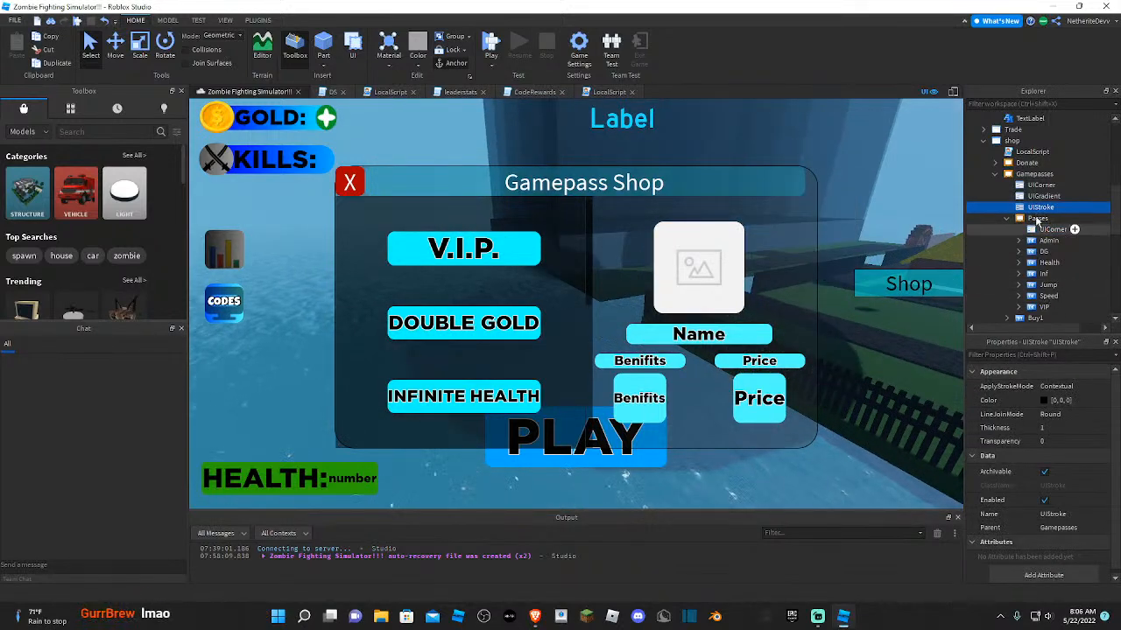
pyautogui.click(1042, 197)
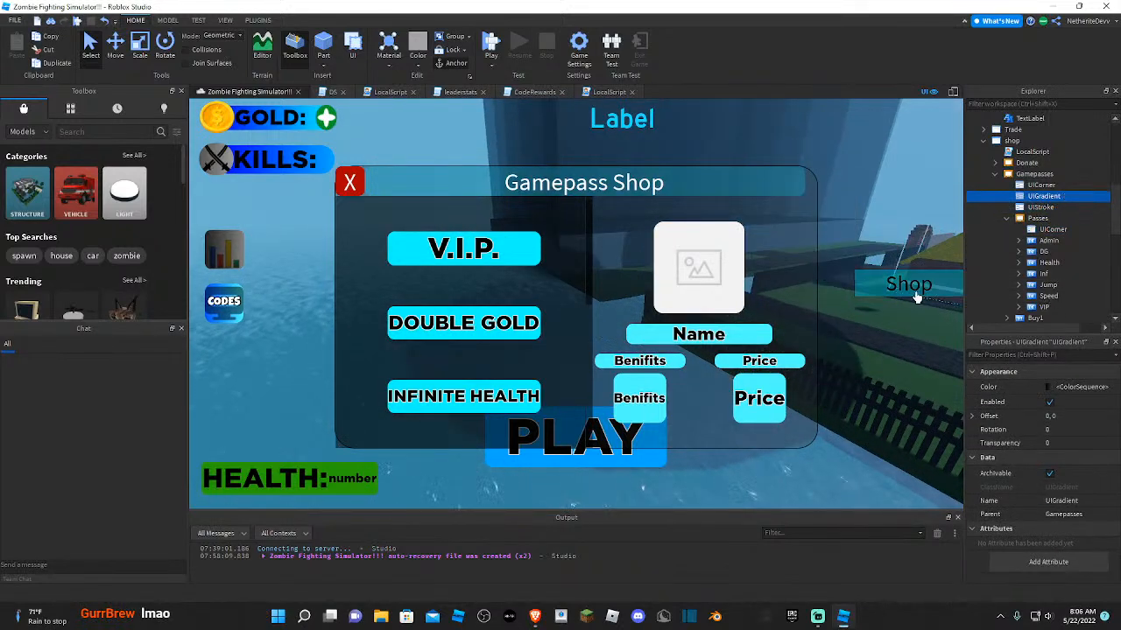
pyautogui.click(840, 472)
pyautogui.moveTo(841, 472); pyautogui.dragTo(842, 475, button='right')
pyautogui.scroll(-4, 665, 412)
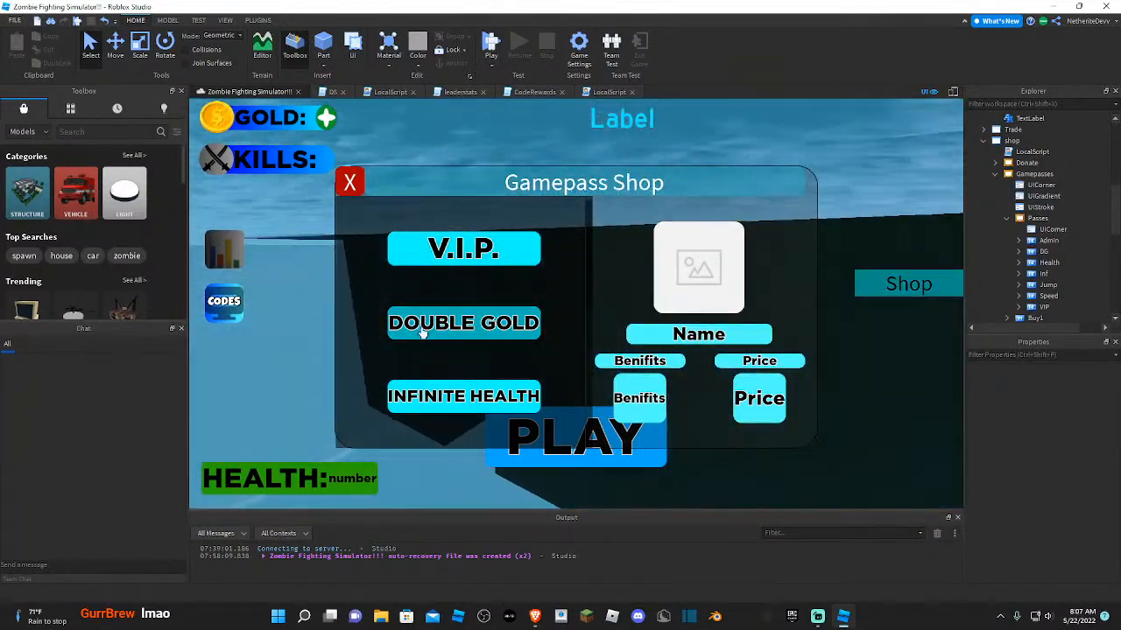
# - Inspect the Passes scrolling frame's edges from another viewpoint and compare its UICorner with the Gamepasses UIStroke
pyautogui.click(1008, 218)
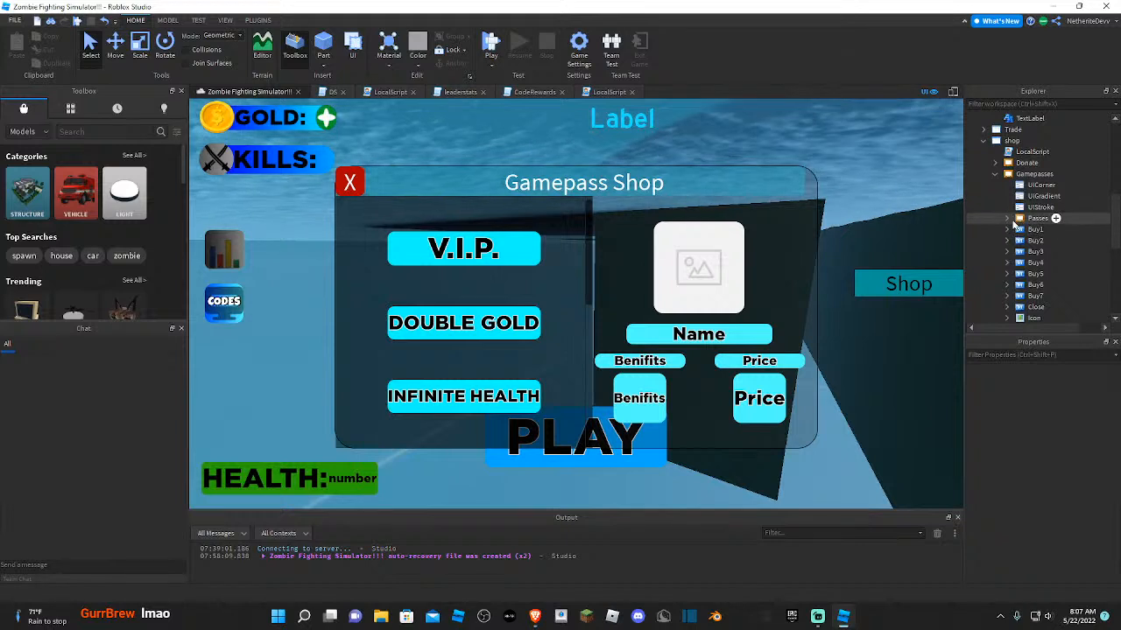
pyautogui.click(1008, 219)
pyautogui.click(1033, 219)
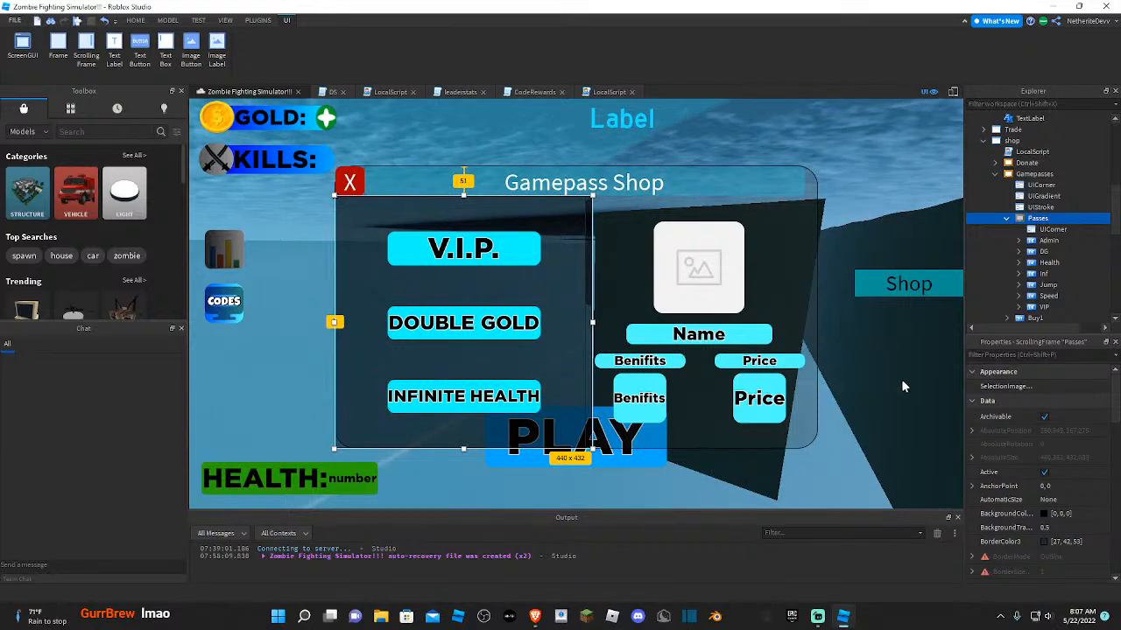
pyautogui.moveTo(920, 457); pyautogui.dragTo(920, 463, button='right')
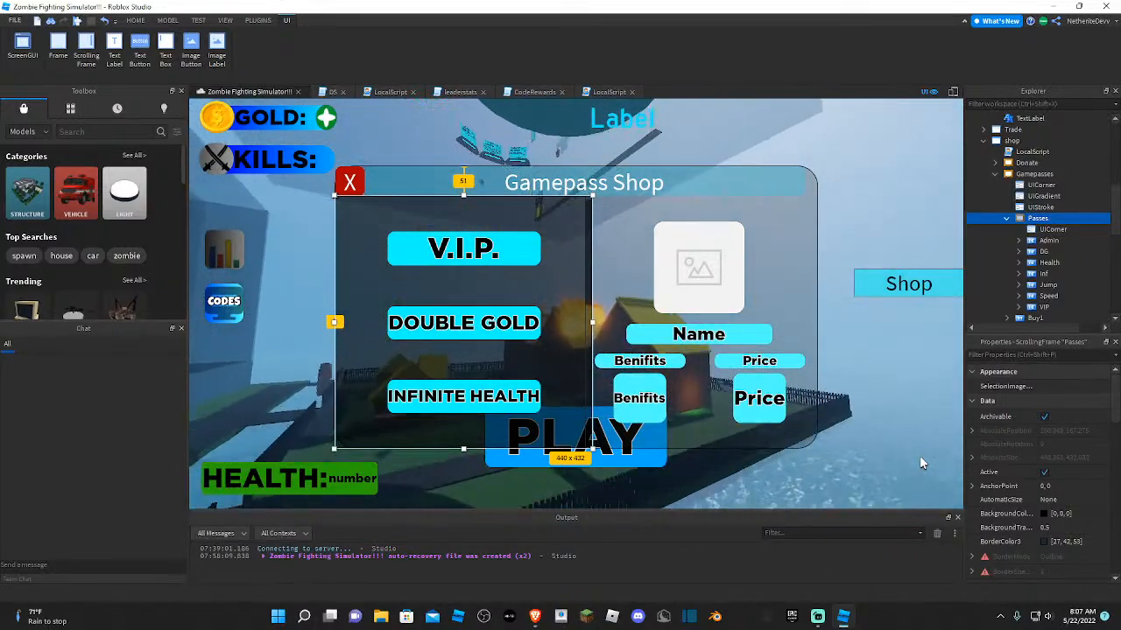
pyautogui.press('w')
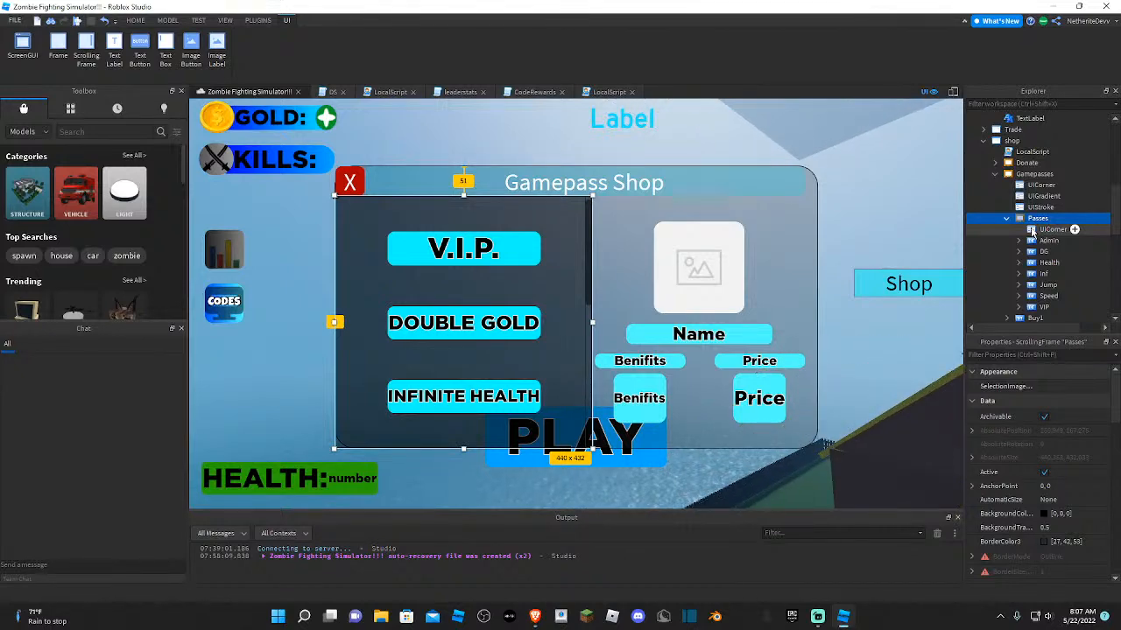
pyautogui.click(1042, 229)
pyautogui.click(1038, 207)
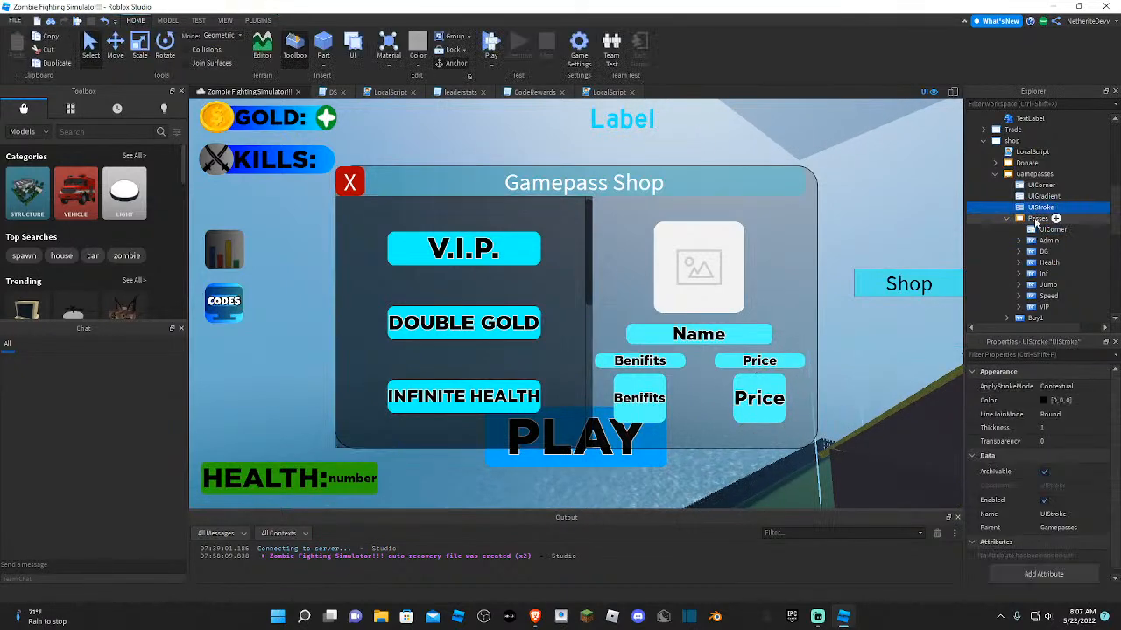
pyautogui.click(1036, 221)
pyautogui.click(1026, 209)
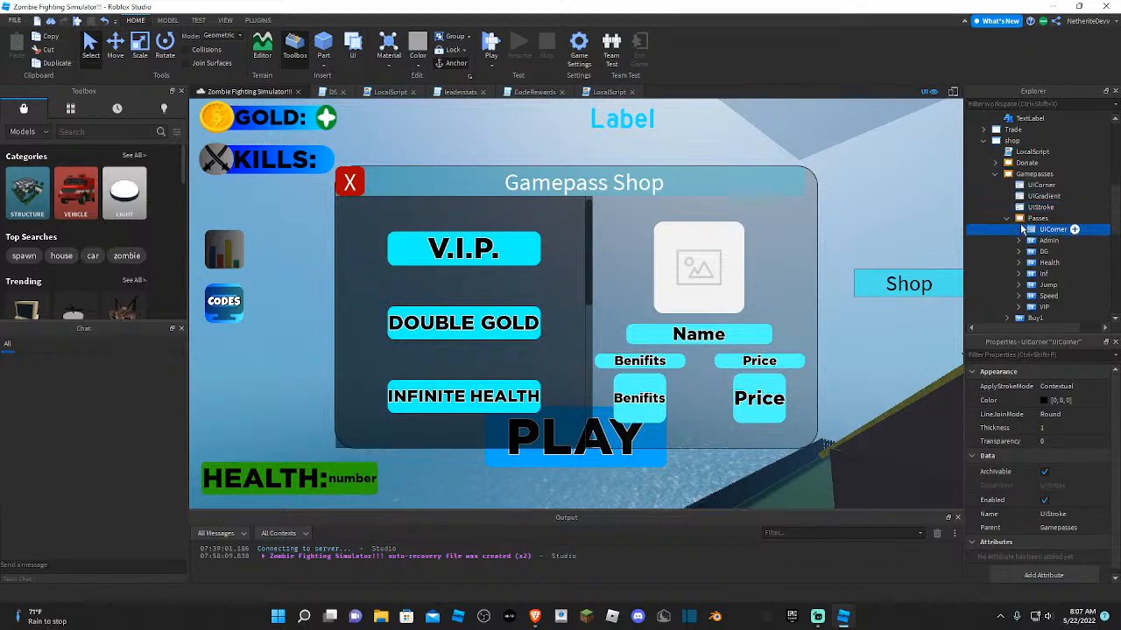
# - Inspect the Passes scrolling frame's lower-left corner and its UICorner's corner radius
pyautogui.click(1038, 219)
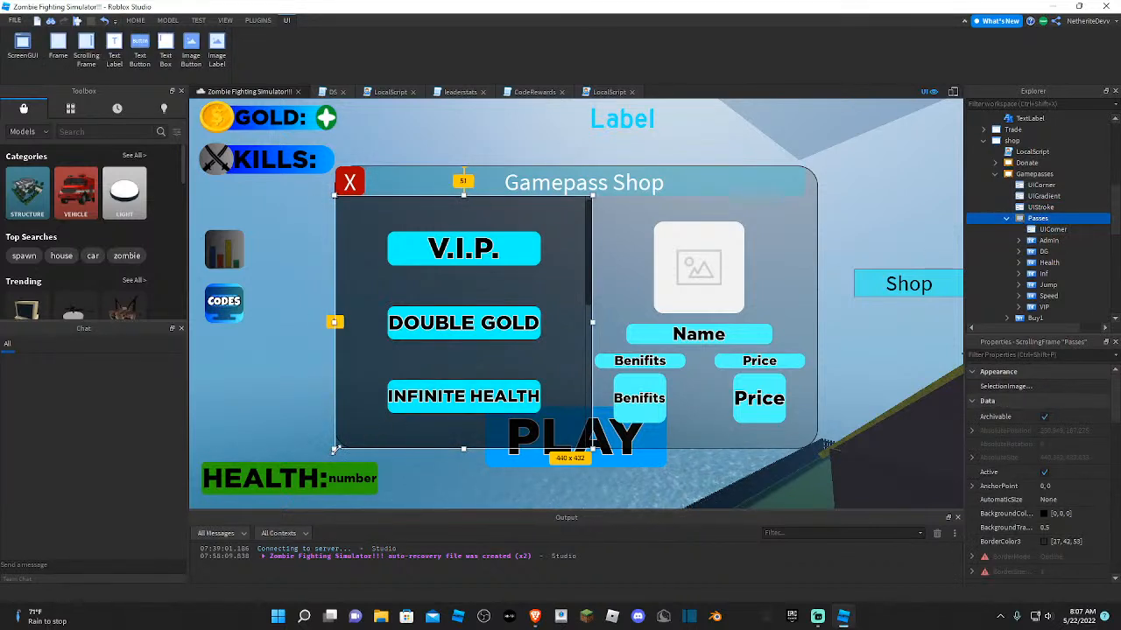
pyautogui.moveTo(338, 447)
pyautogui.mouseDown()
pyautogui.moveTo(368, 412)
pyautogui.moveTo(334, 449)
pyautogui.mouseUp()
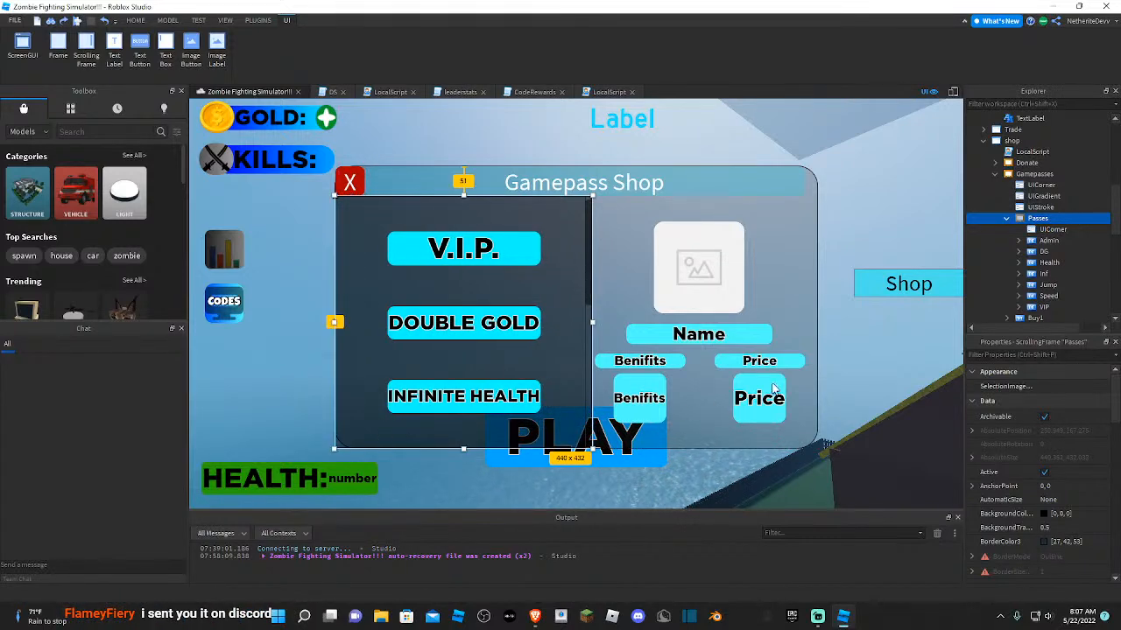
pyautogui.click(1054, 229)
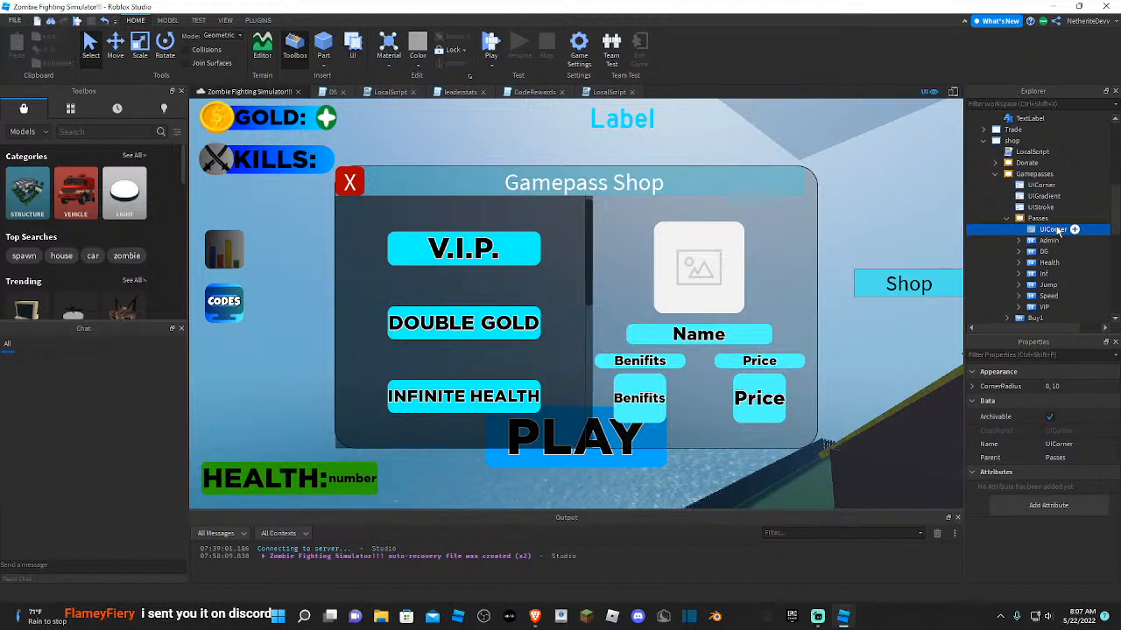
pyautogui.click(1056, 218)
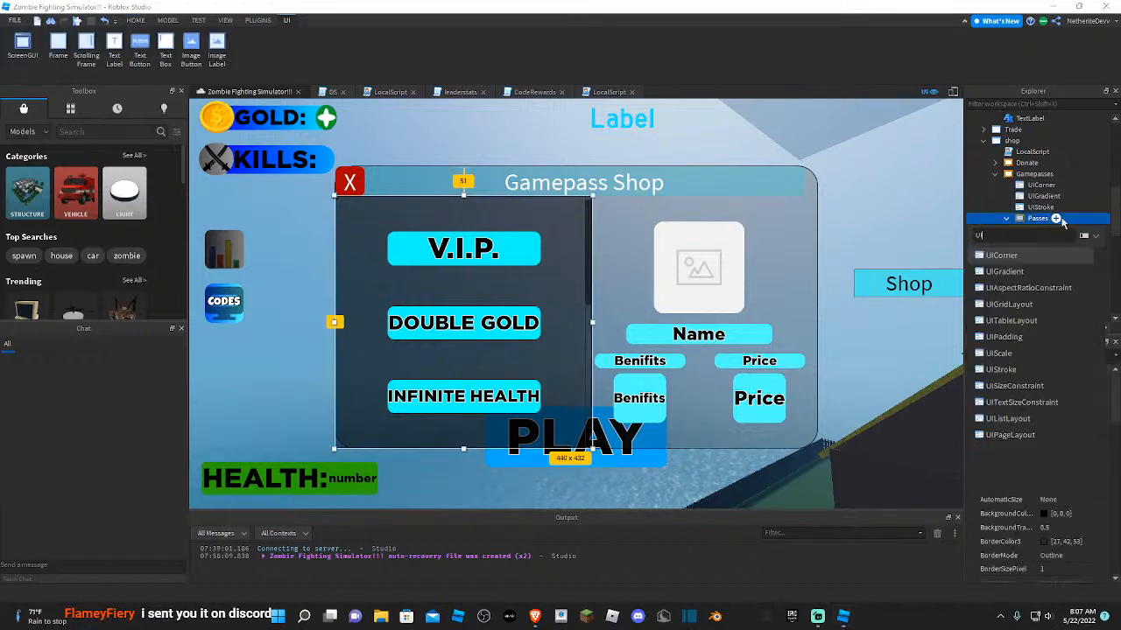
pyautogui.press('Escape')
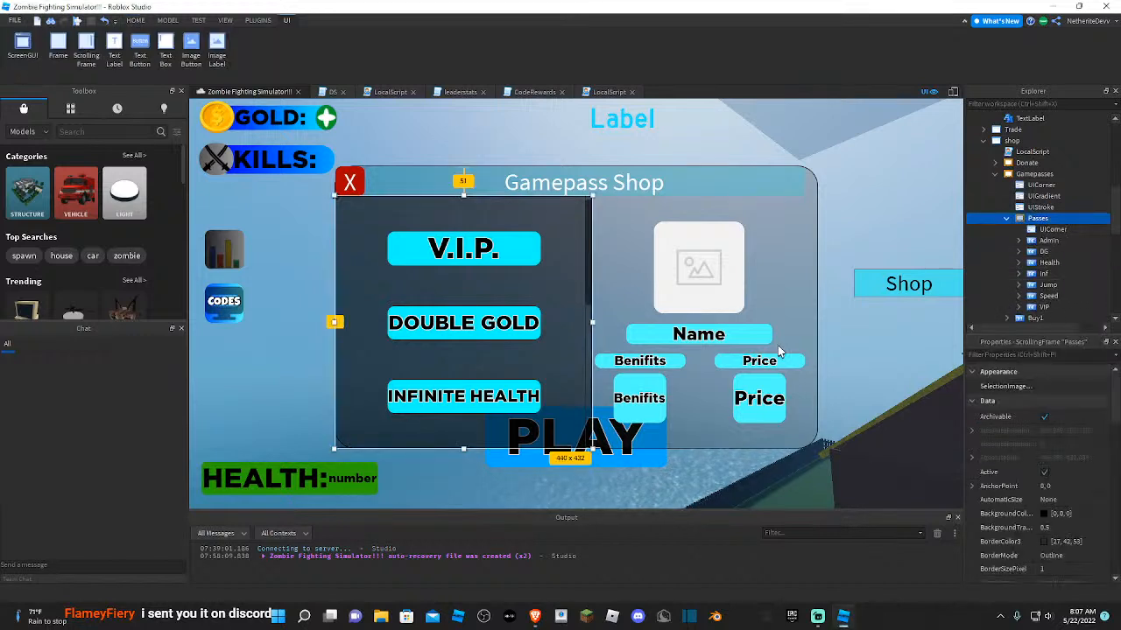
# - Set the CornerRadius of the Passes UICorner to 0, 10
pyautogui.click(1050, 229)
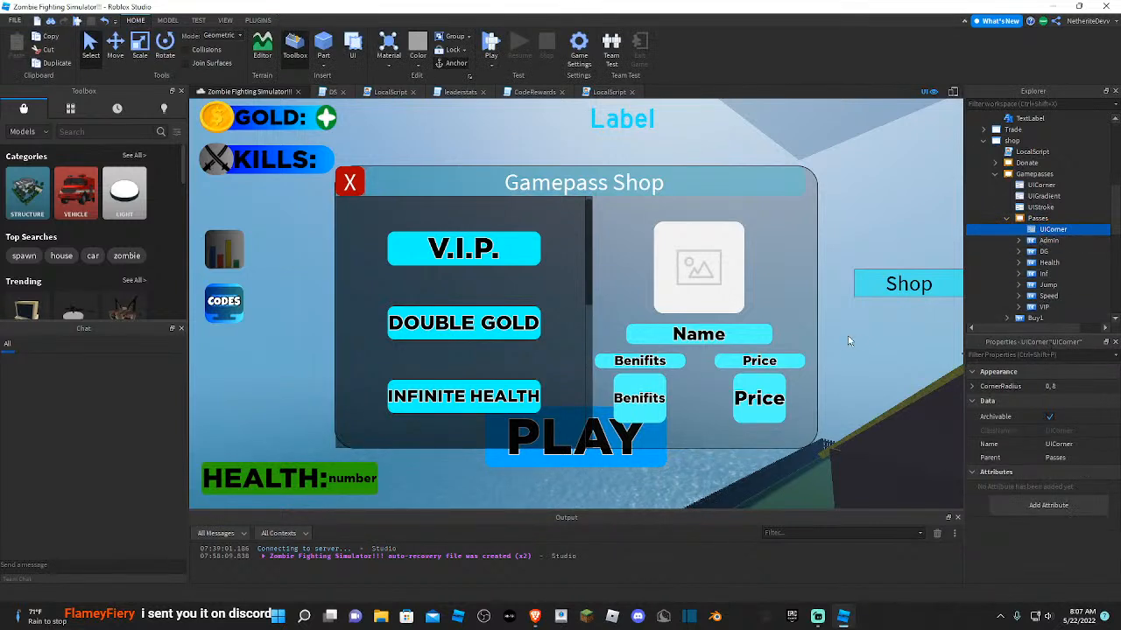
pyautogui.click(1067, 387)
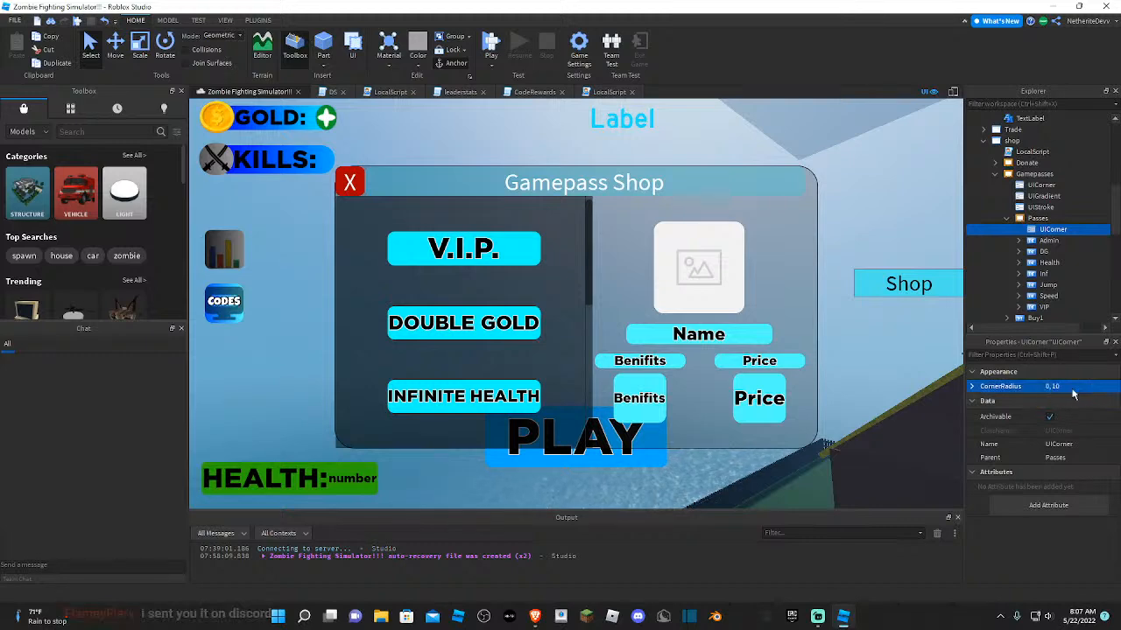
pyautogui.click(370, 439)
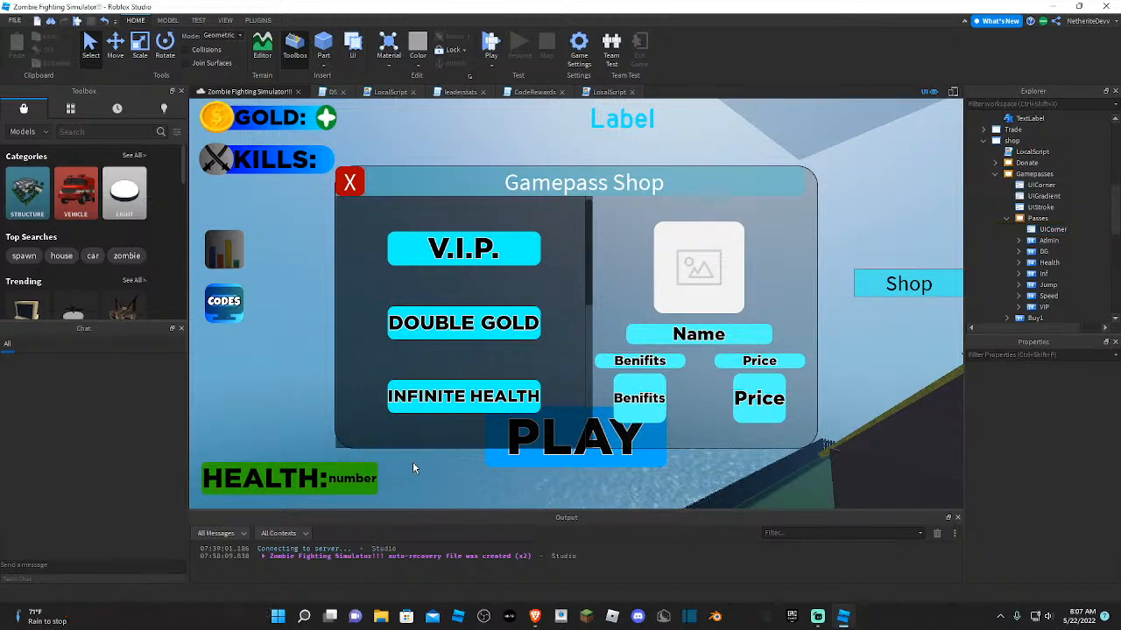
# - Examine the Info, ScrollingFrame and gold frames inside the Weapons shop for comparison with the Gamepass Shop
pyautogui.moveTo(412, 463); pyautogui.dragTo(273, 336, button='right')
pyautogui.press('w')
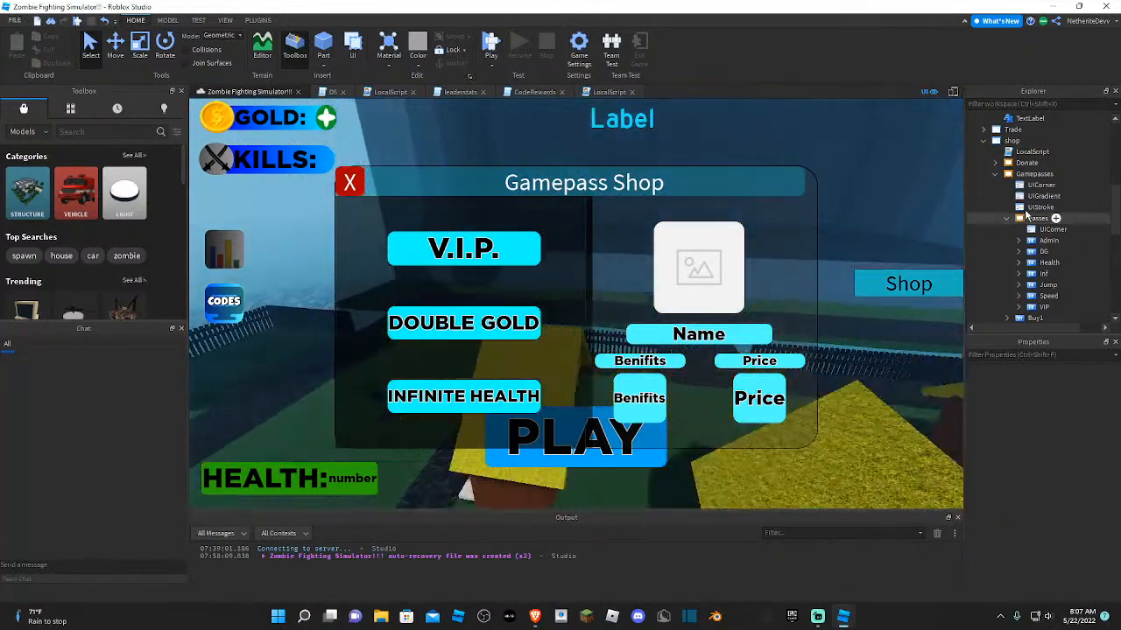
pyautogui.click(998, 182)
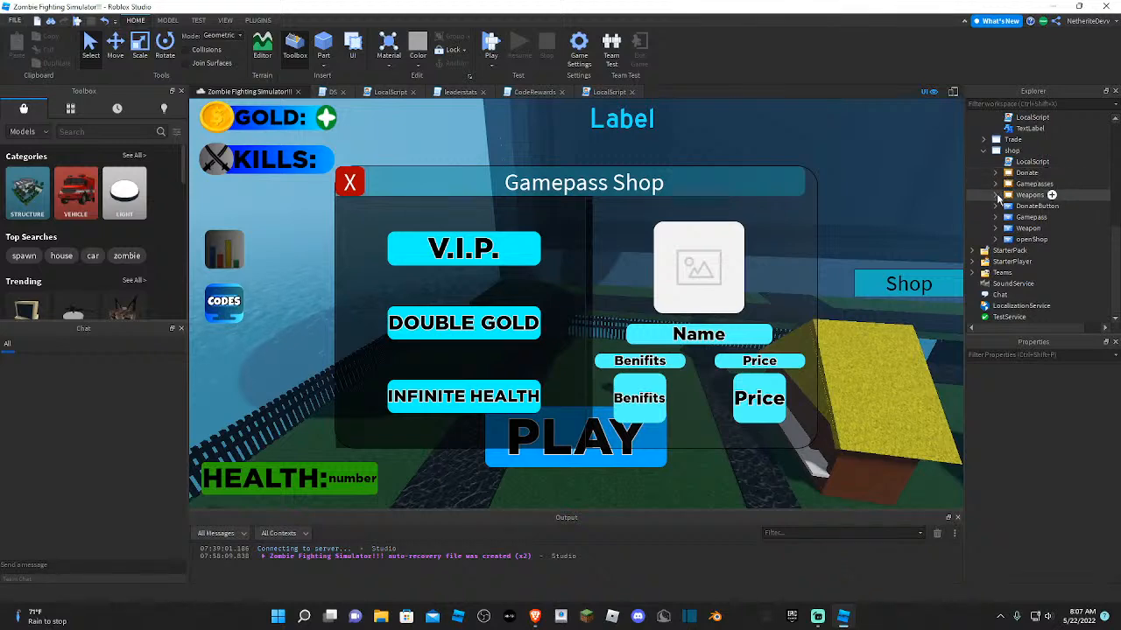
pyautogui.click(997, 195)
pyautogui.click(1032, 206)
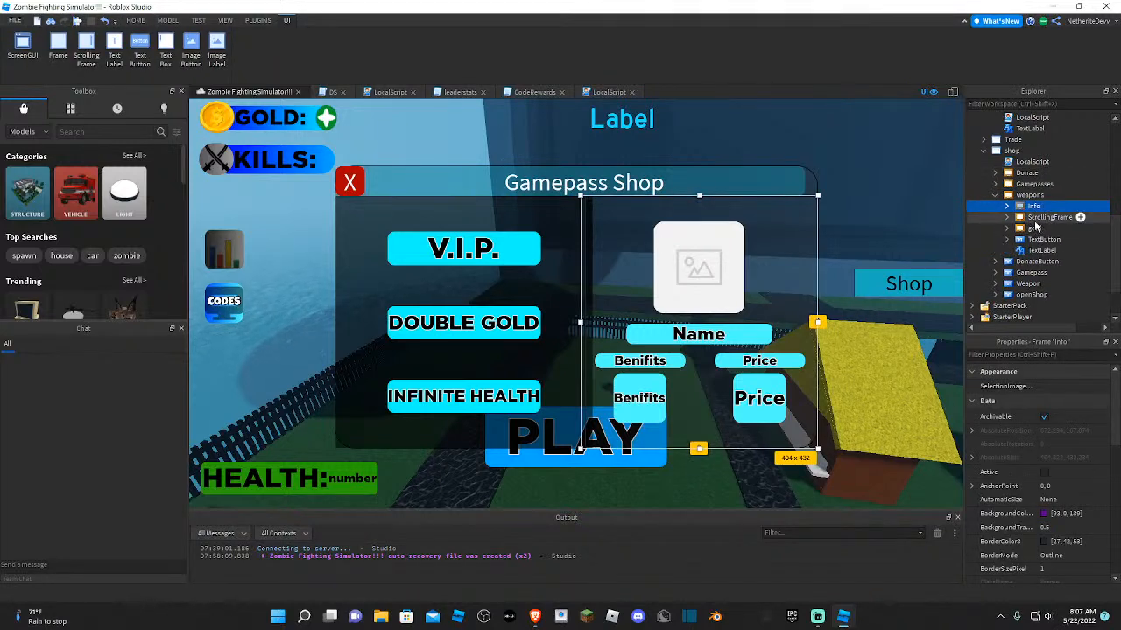
pyautogui.click(1042, 217)
pyautogui.click(1035, 228)
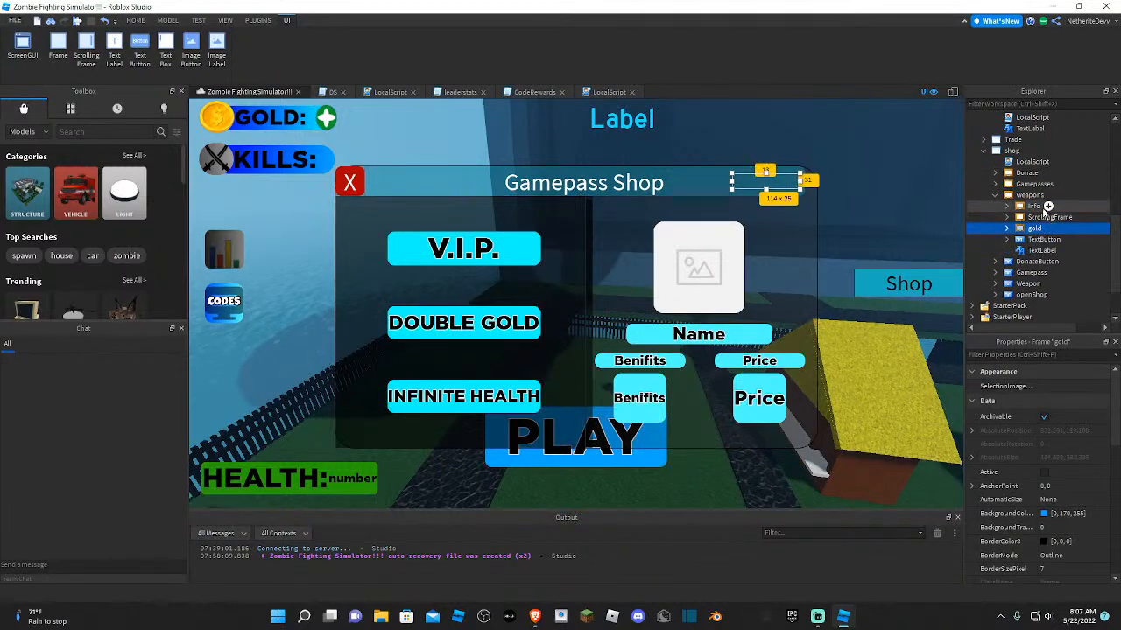
pyautogui.click(1047, 206)
pyautogui.click(1038, 218)
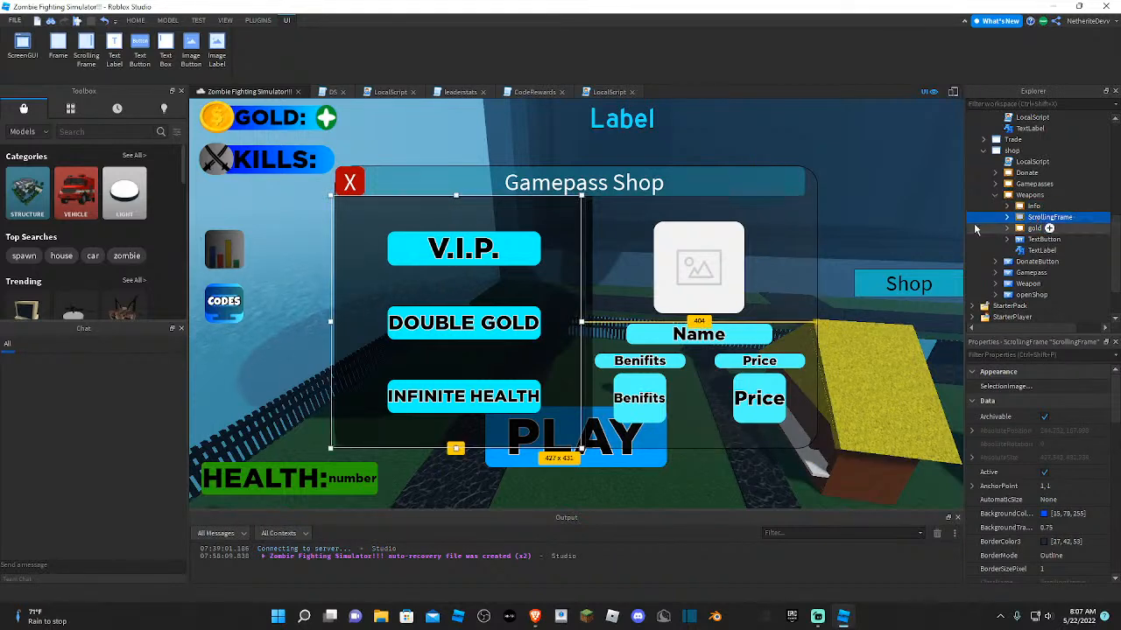
pyautogui.moveTo(879, 206); pyautogui.dragTo(700, 184, button='right')
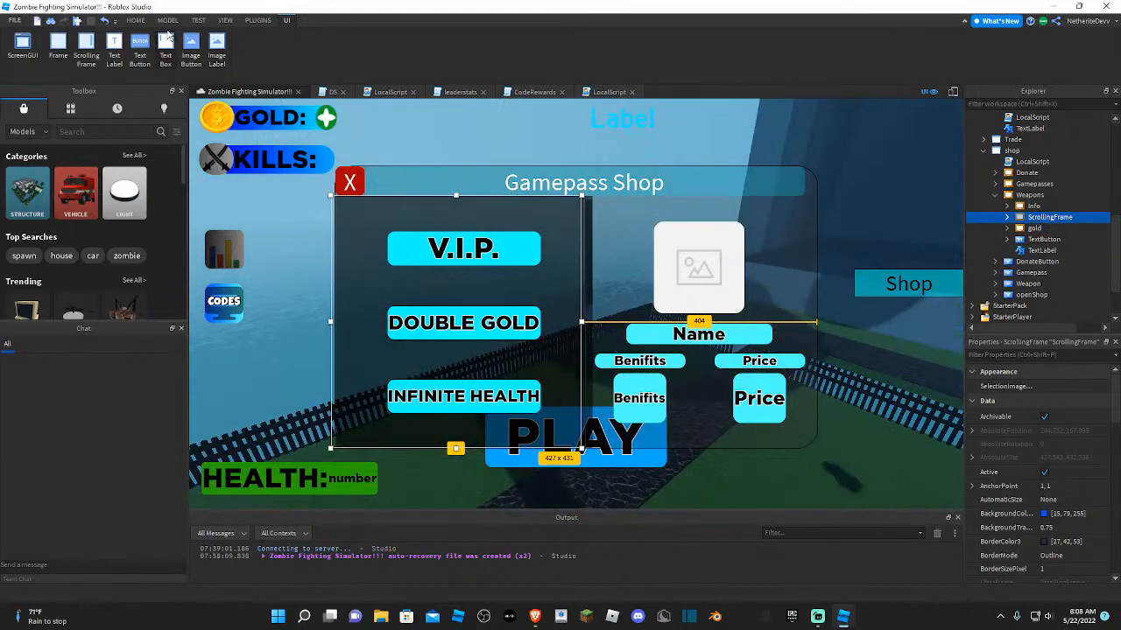
# - Start a playtest, enter the game and show the V.I.P. pass details in the Gamepass Shop
pyautogui.click(77, 19)
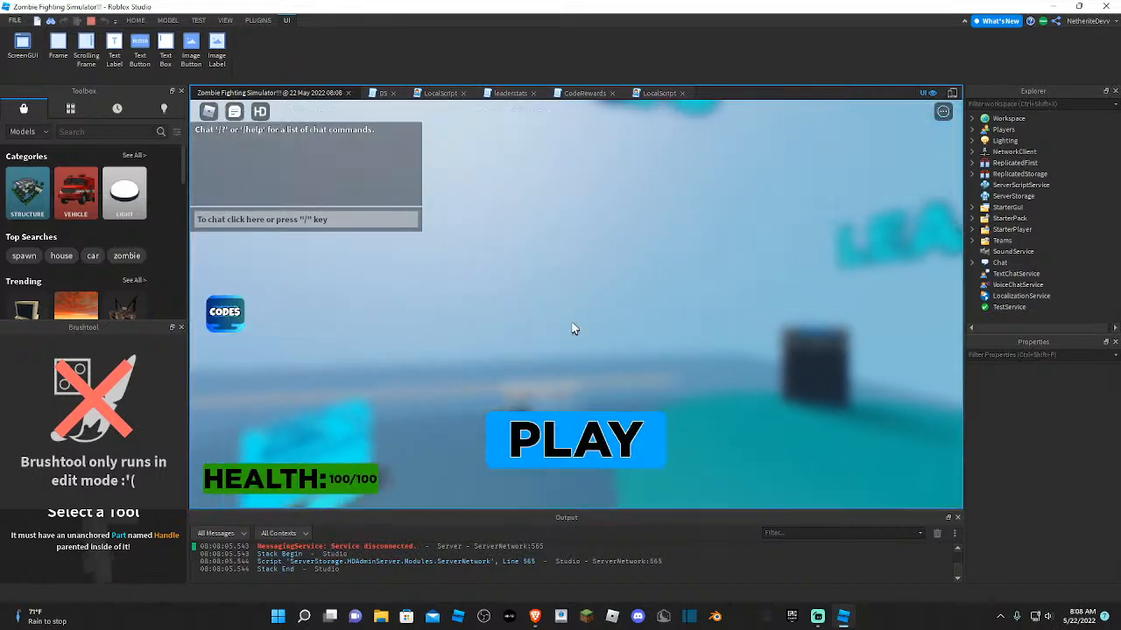
pyautogui.click(571, 429)
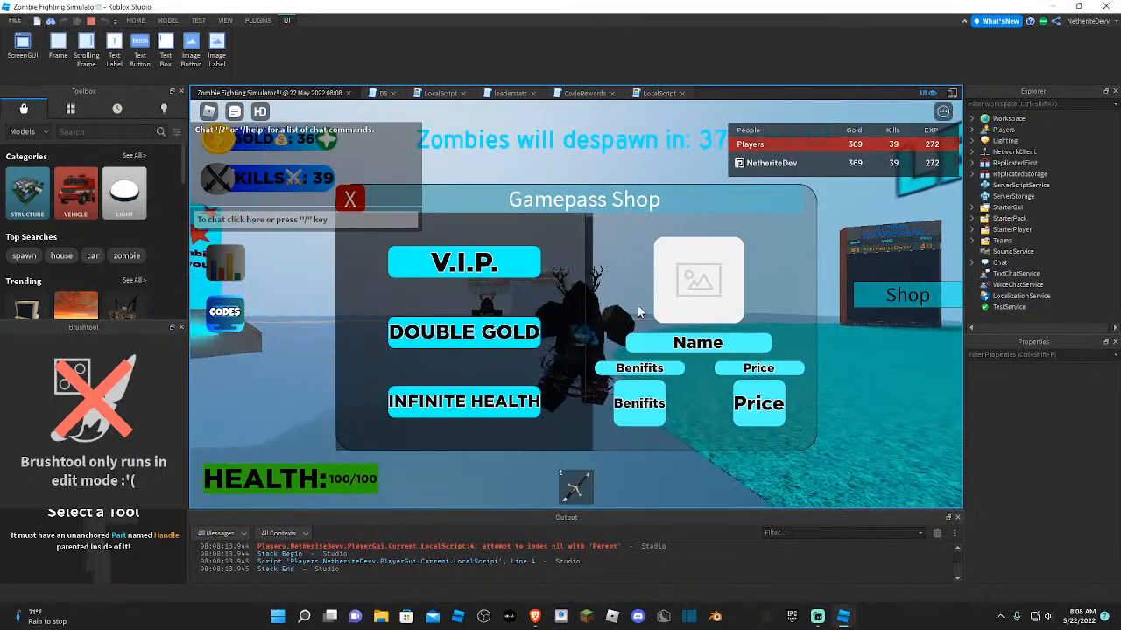
pyautogui.click(496, 266)
pyautogui.moveTo(677, 318); pyautogui.dragTo(689, 285, button='right')
pyautogui.moveTo(834, 329); pyautogui.dragTo(856, 341, button='right')
pyautogui.press('w')
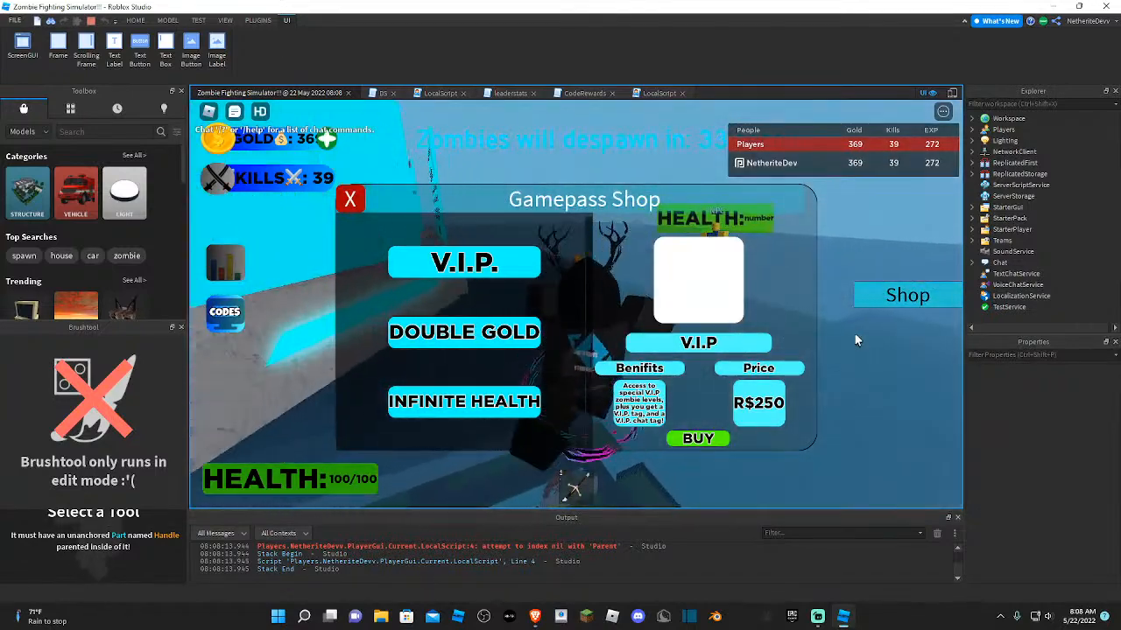
# - Make a test purchase of the VIP pass for 250 Robux and dismiss the purchase dialog
pyautogui.click(703, 441)
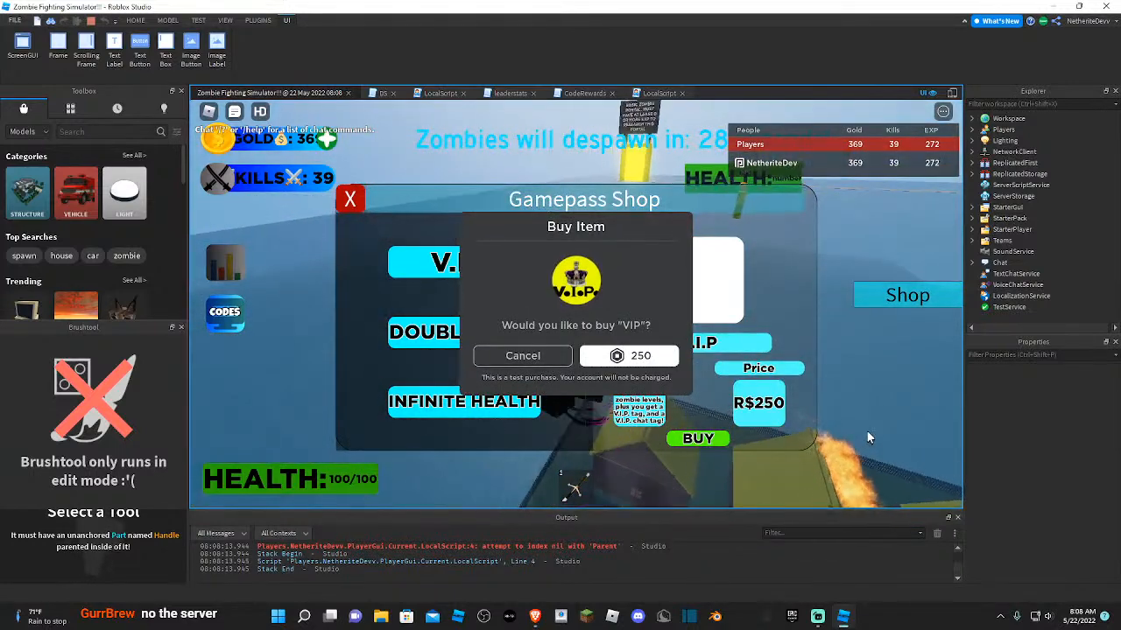
pyautogui.click(635, 356)
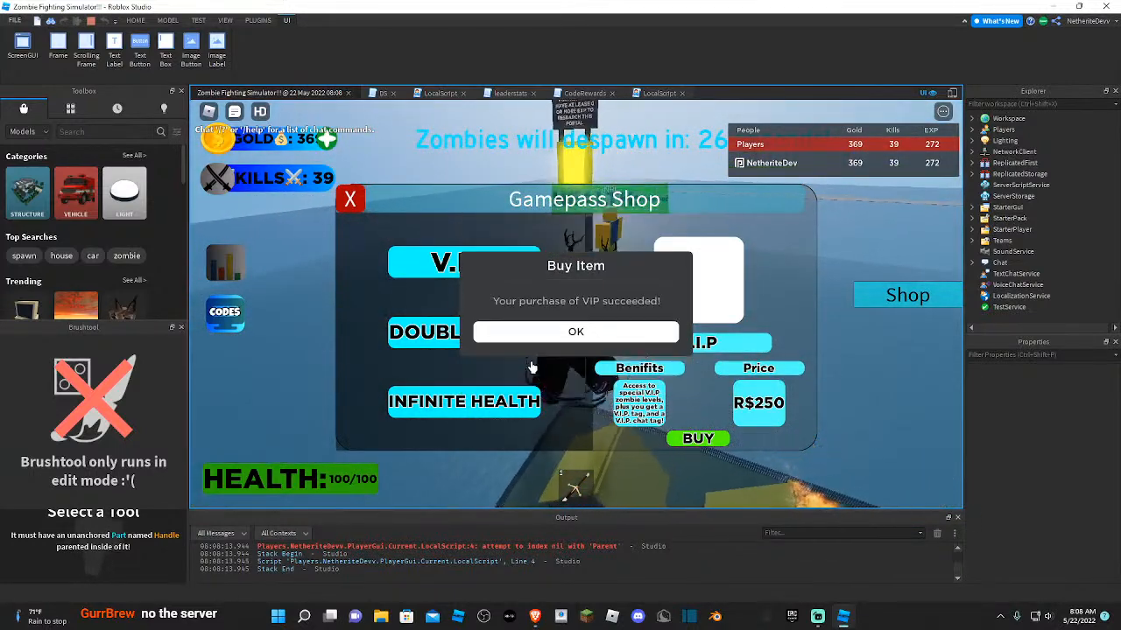
pyautogui.click(582, 332)
pyautogui.moveTo(586, 355); pyautogui.dragTo(655, 370, button='right')
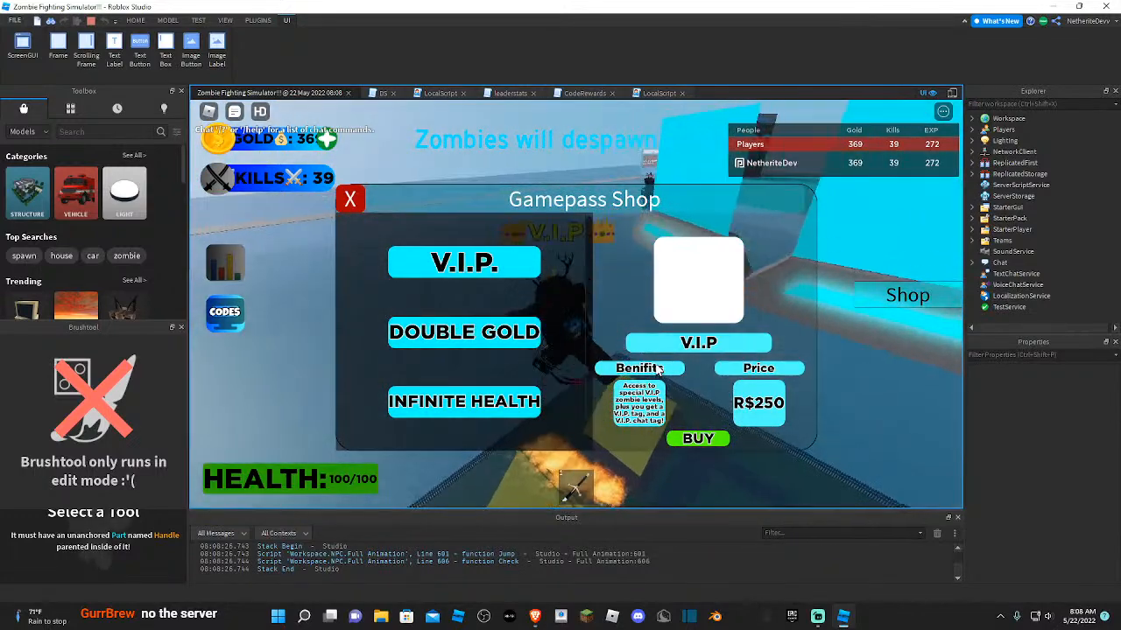
# - Try to buy the Double Gold pass and view the Infinite Health pass details
pyautogui.click(503, 338)
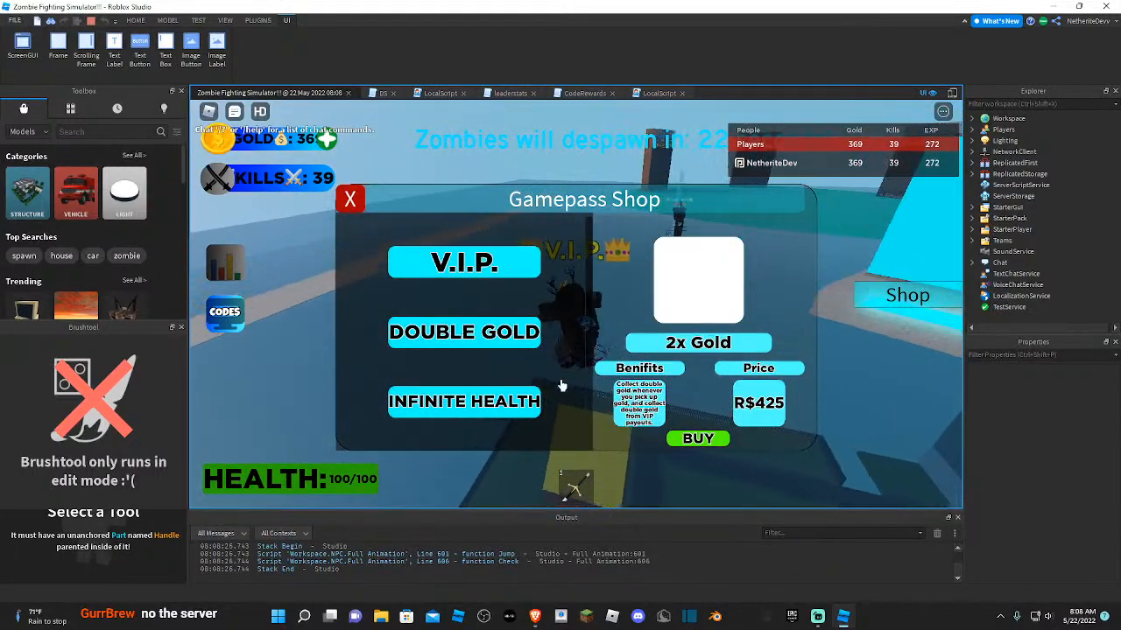
pyautogui.click(701, 439)
pyautogui.click(538, 399)
pyautogui.scroll(-4, 523, 355)
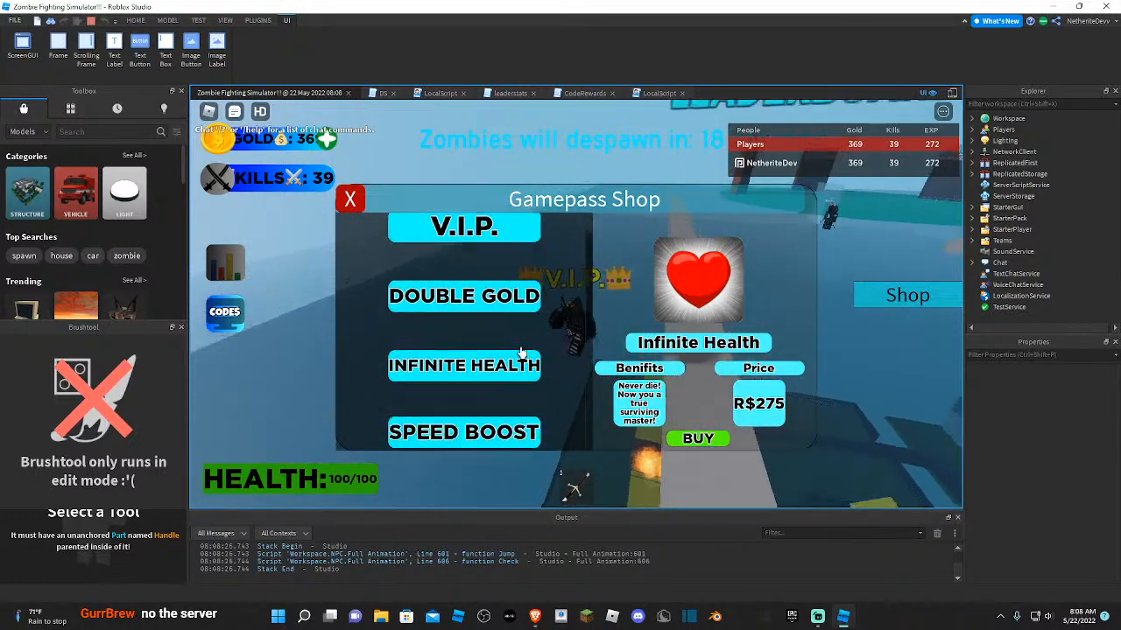
# - View the Jump Boost and HD Admin pass details further down the Gamepass Shop list
pyautogui.click(493, 349)
pyautogui.click(512, 276)
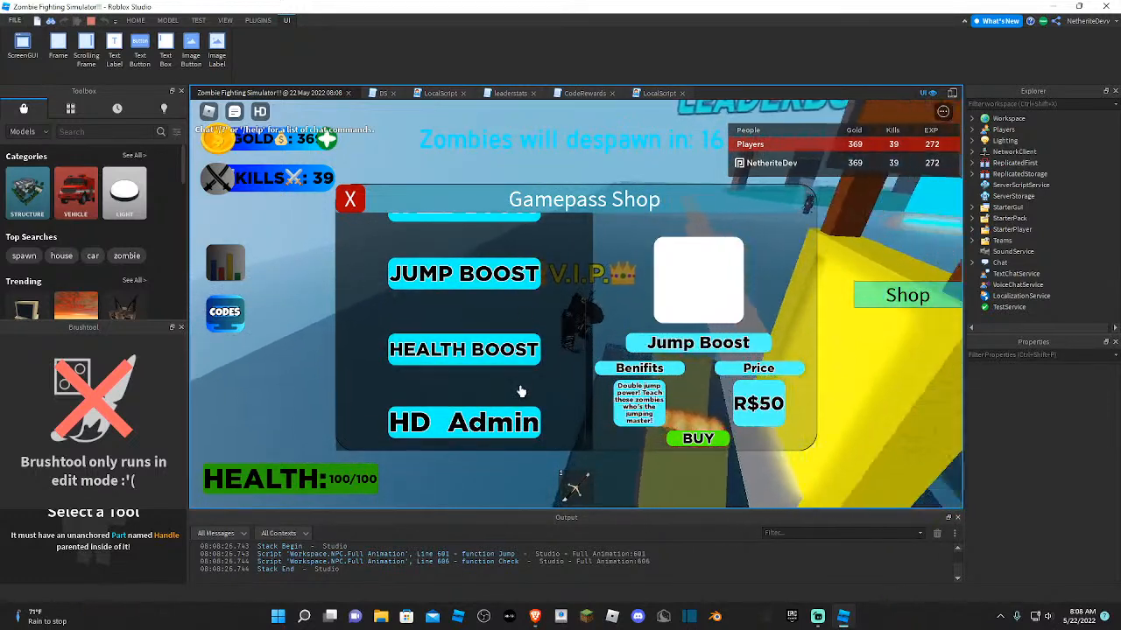
pyautogui.click(530, 422)
pyautogui.press('d')
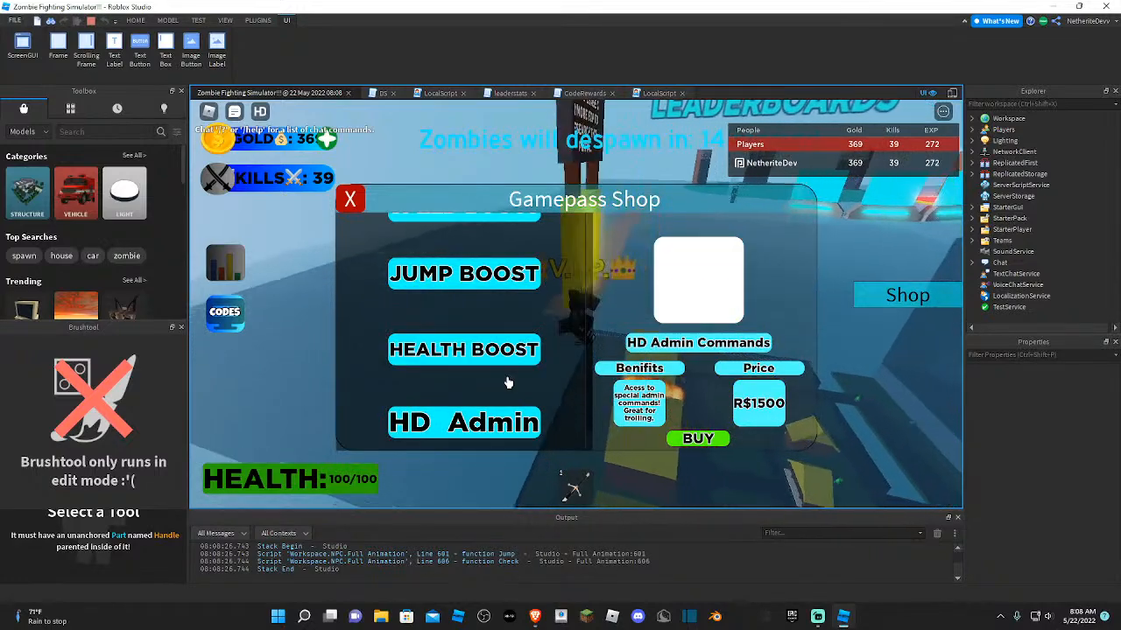
pyautogui.press('a')
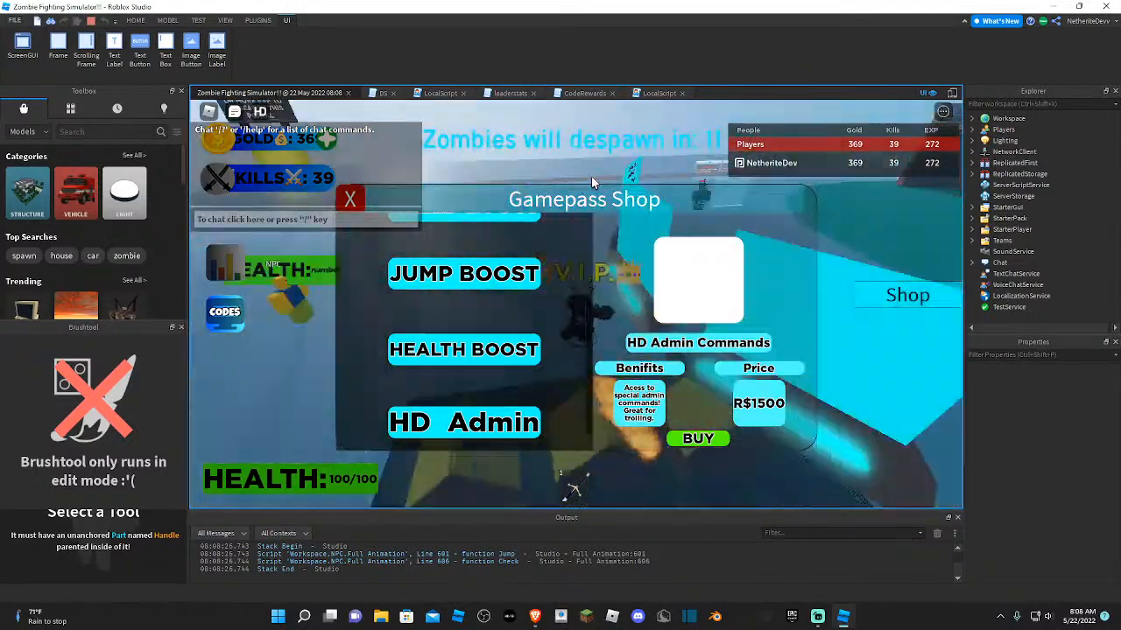
# - Hide the chat window and close the Gamepass Shop
pyautogui.moveTo(591, 176); pyautogui.dragTo(591, 176, button='right')
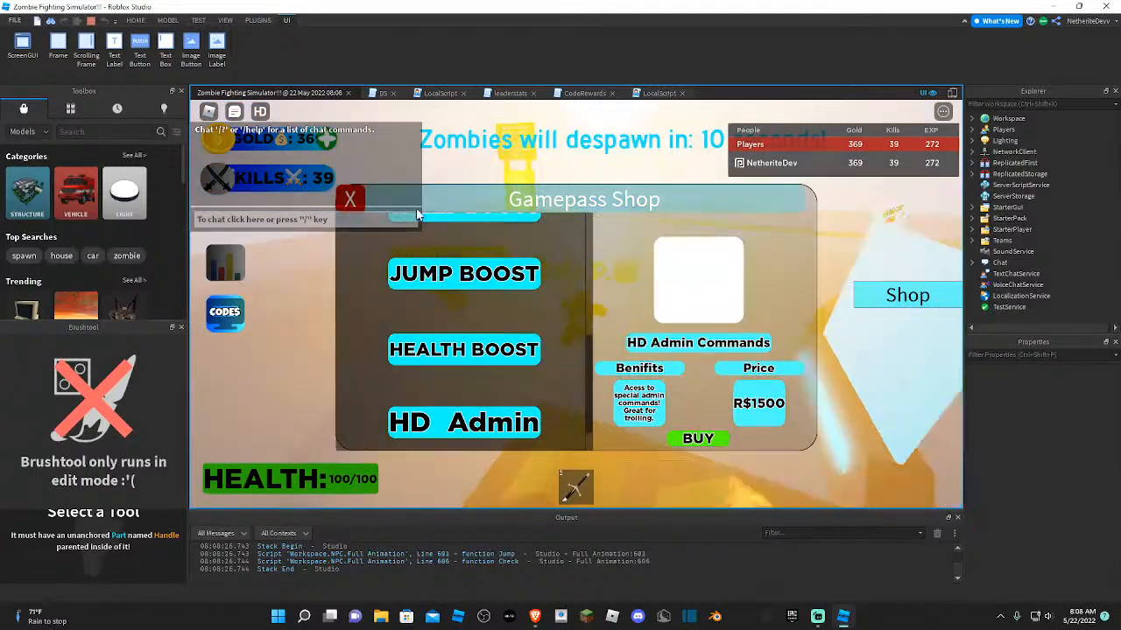
pyautogui.click(241, 115)
pyautogui.moveTo(493, 162); pyautogui.dragTo(493, 162, button='right')
pyautogui.click(351, 201)
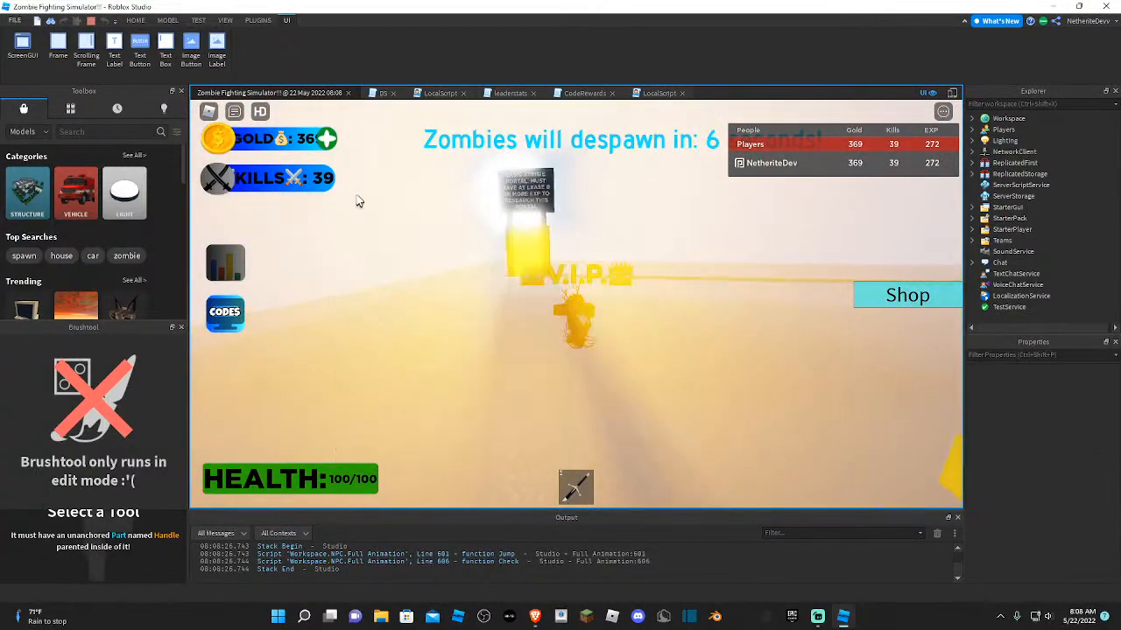
# - Walk the character through the yellow portal and out of the wooden room into the zombie area
pyautogui.press('w')
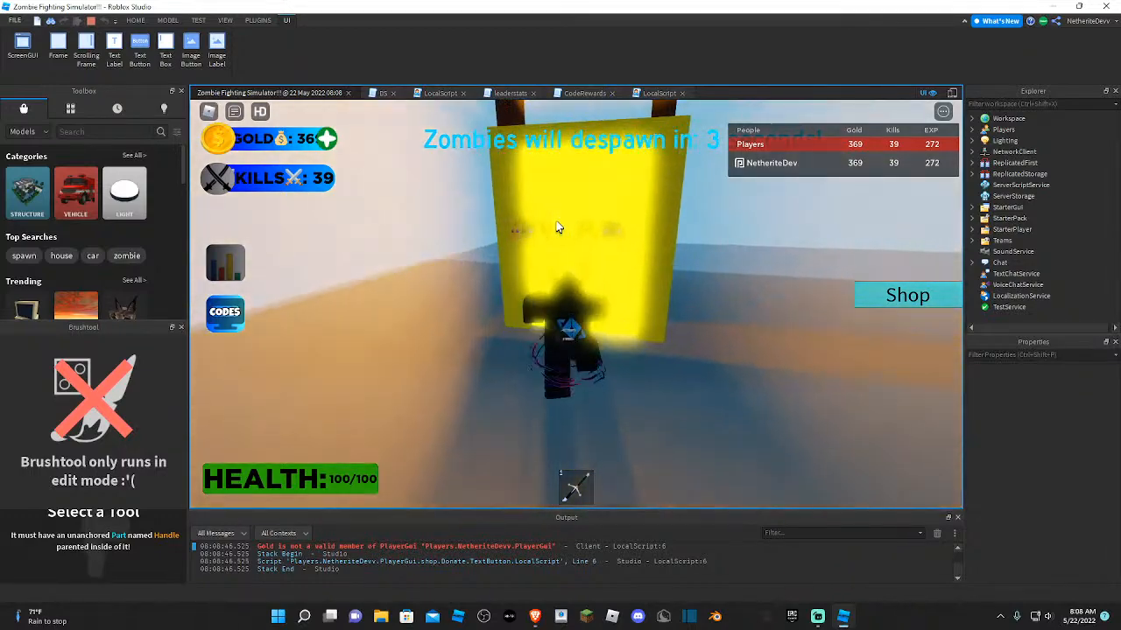
pyautogui.press('w')
pyautogui.moveTo(558, 228); pyautogui.dragTo(556, 227, button='right')
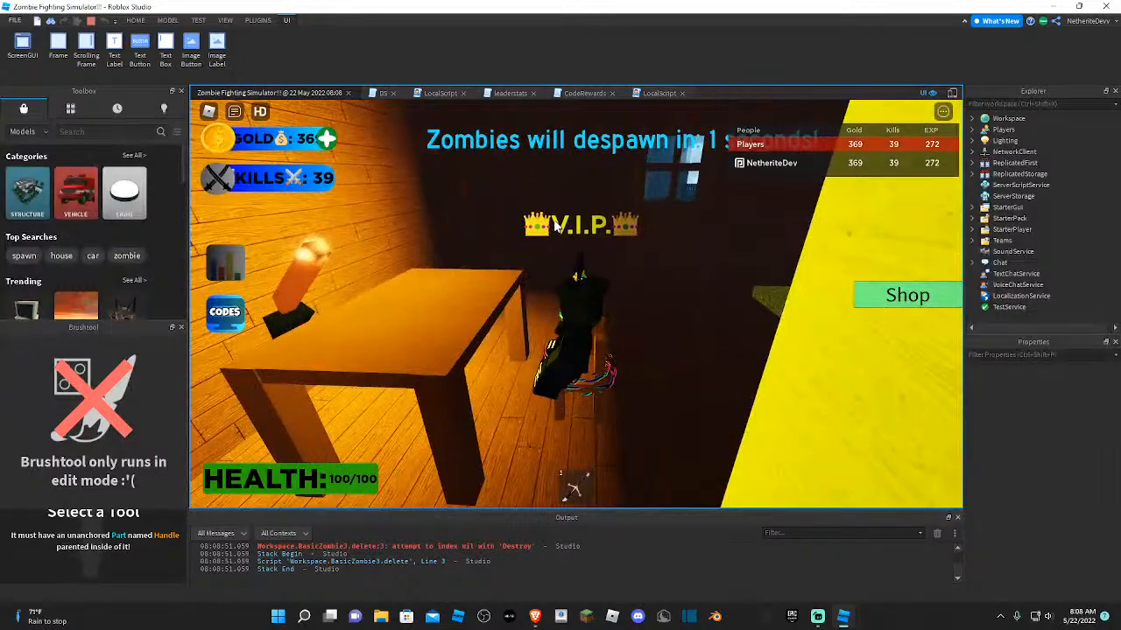
pyautogui.press('w')
pyautogui.press('space')
pyautogui.press('w')
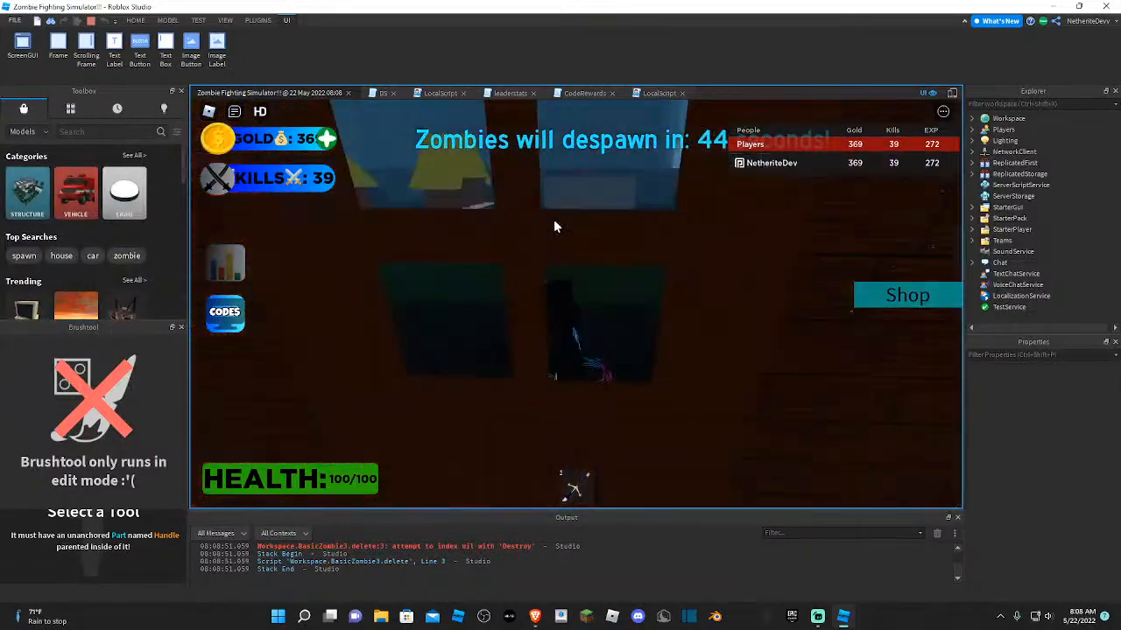
# - Equip the sword from slot 1 and attack the zombie ahead of the character
pyautogui.press('1')
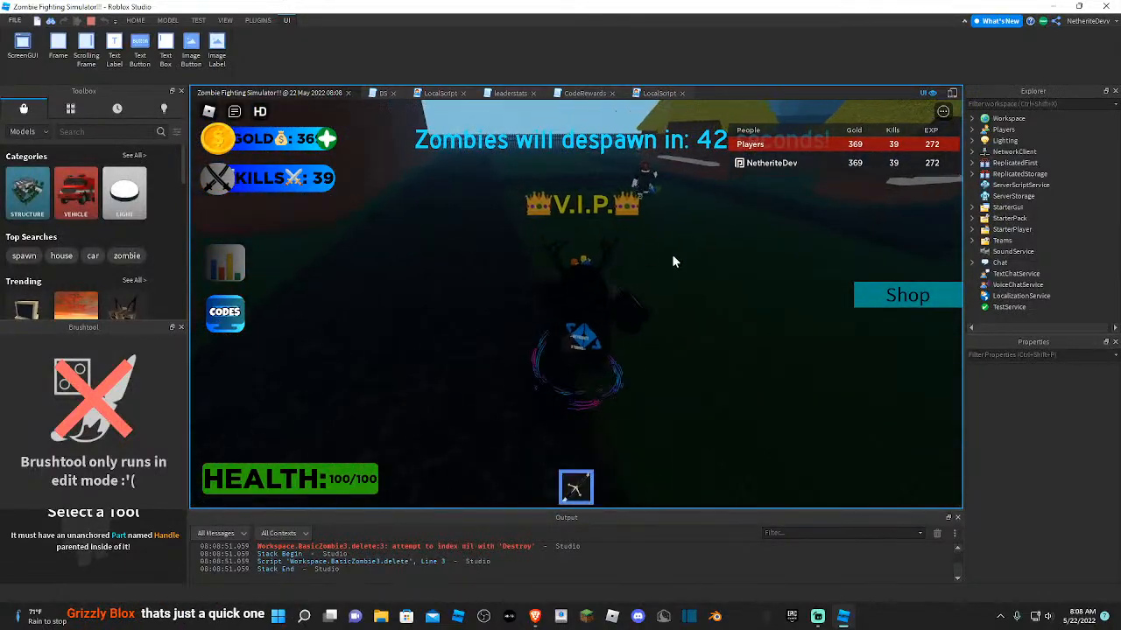
pyautogui.press('w')
pyautogui.click(854, 260)
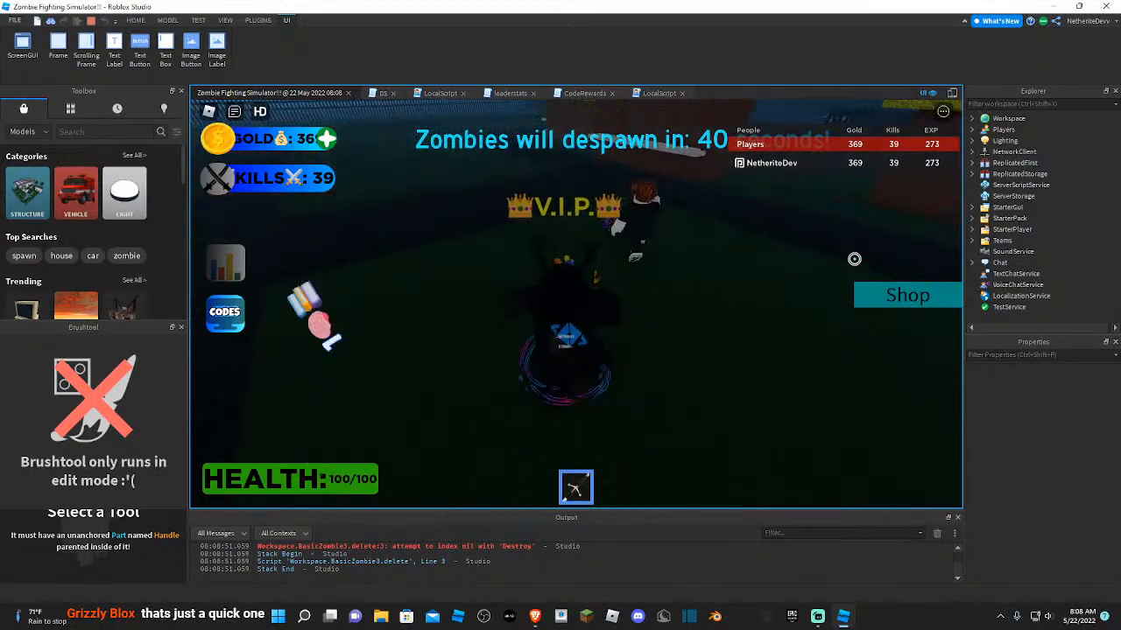
pyautogui.click(855, 259)
pyautogui.moveTo(855, 259); pyautogui.dragTo(854, 260, button='right')
# - Run the character across the zombie field past the yellow-roofed houses, viewed from farther away
pyautogui.press('w')
pyautogui.scroll(-3, 855, 259)
pyautogui.scroll(-2, 854, 259)
pyautogui.press('w')
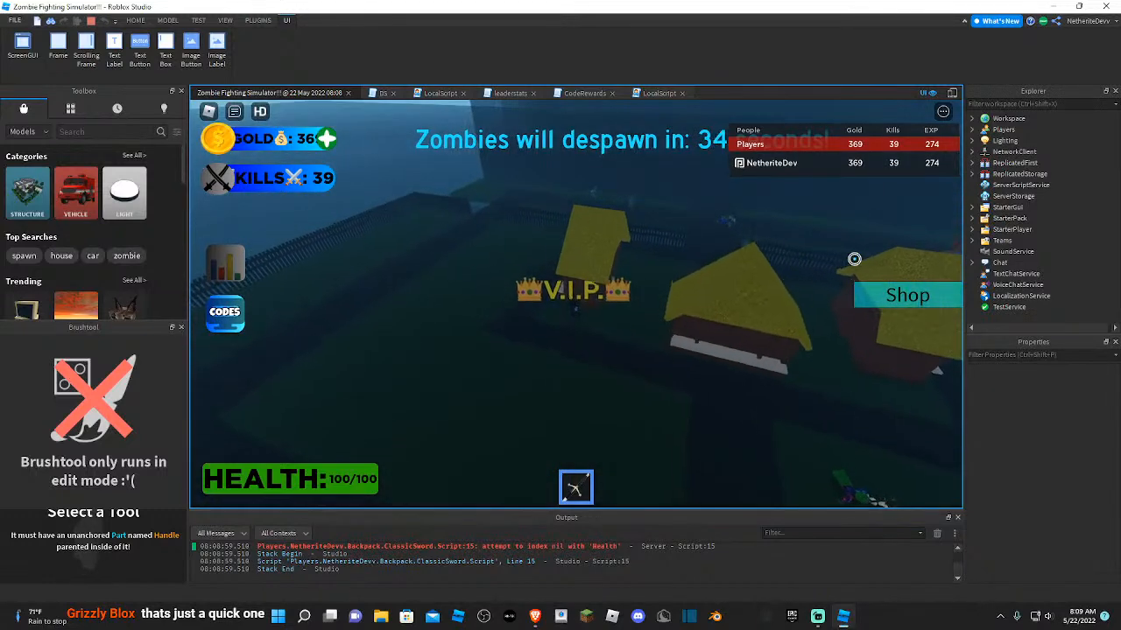
pyautogui.press('w')
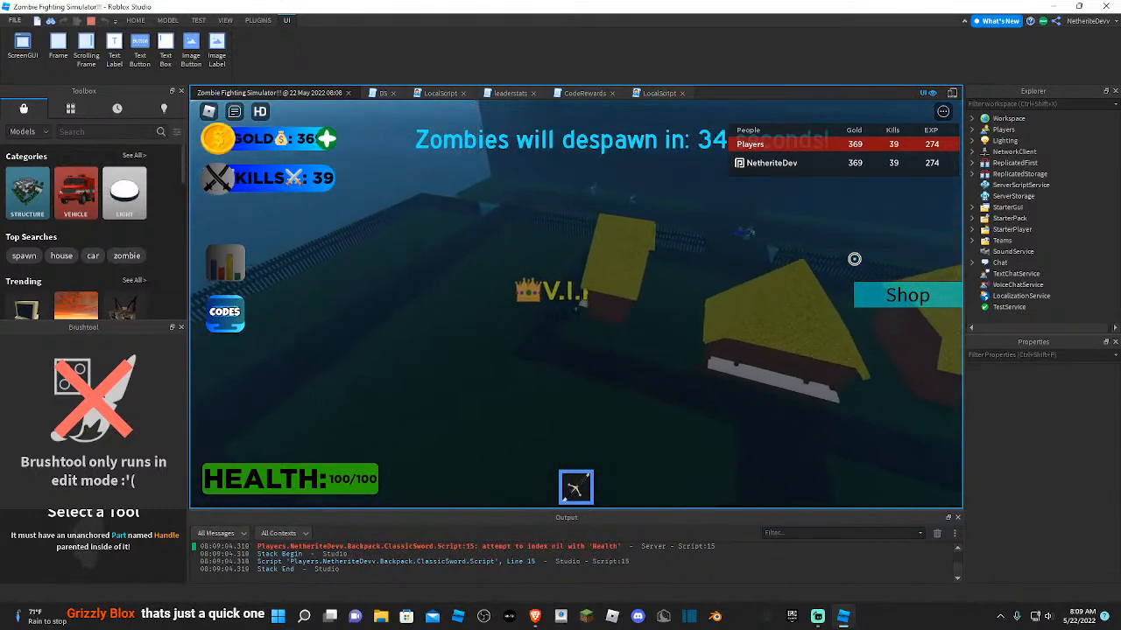
pyautogui.press('w')
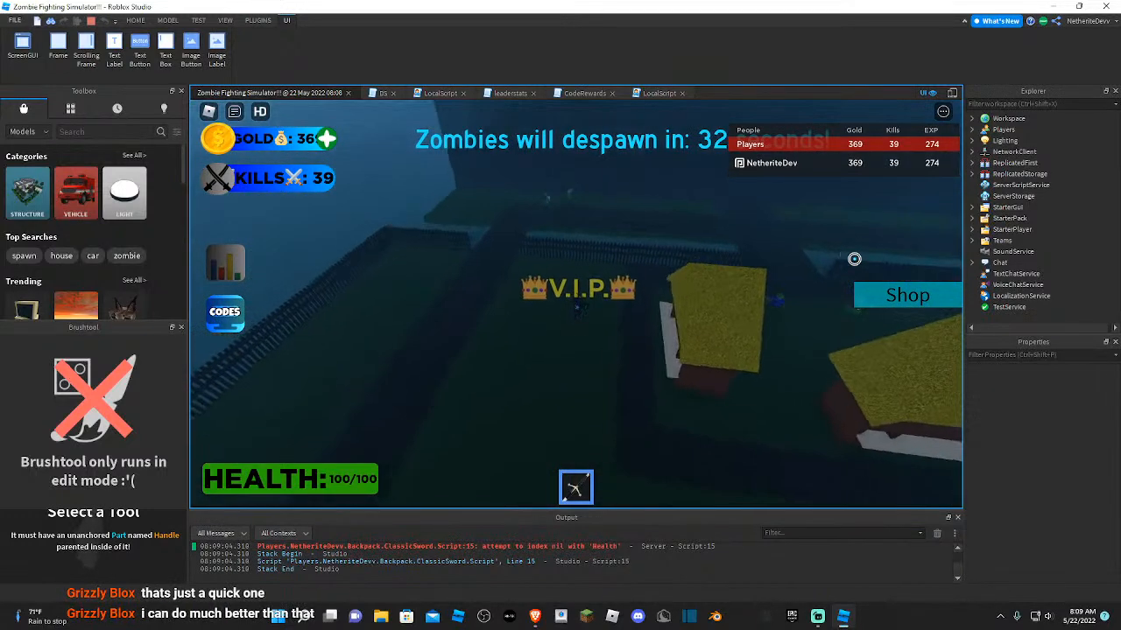
# - Bring the view close behind the character, run it past the yellow-roofed house and attack the nearby zombies with the sword
pyautogui.scroll(5, 854, 260)
pyautogui.moveTo(854, 259); pyautogui.dragTo(854, 259, button='right')
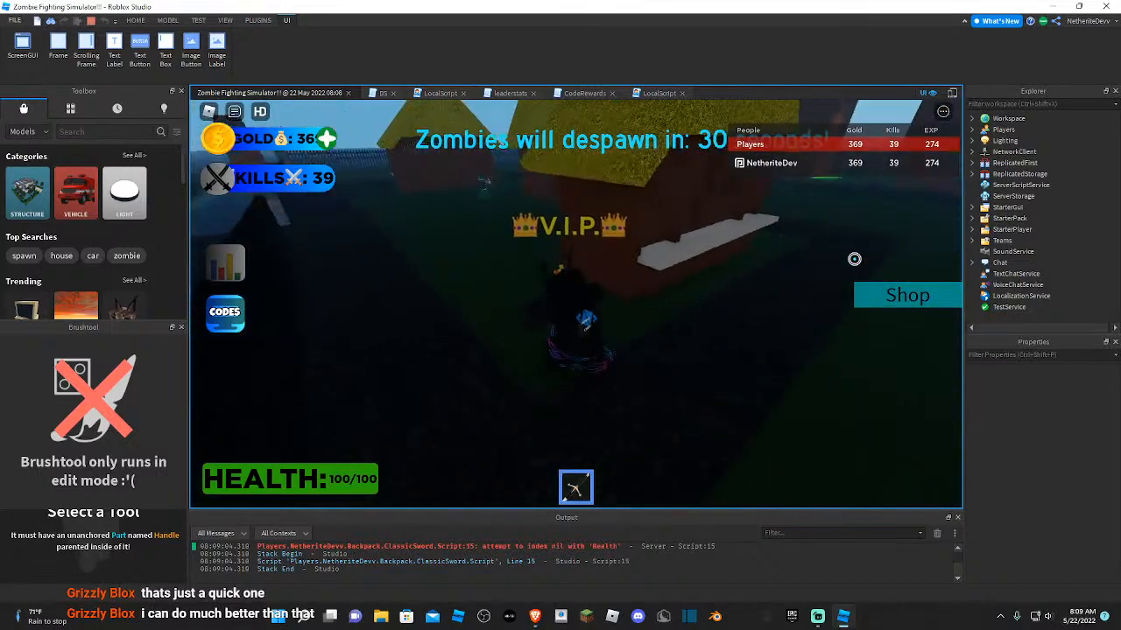
pyautogui.press('w')
pyautogui.press('w')
pyautogui.click(854, 259)
pyautogui.click(854, 259)
pyautogui.press('w')
pyautogui.click(855, 259)
pyautogui.press('e')
pyautogui.press('w')
pyautogui.press('w')
pyautogui.press('w')
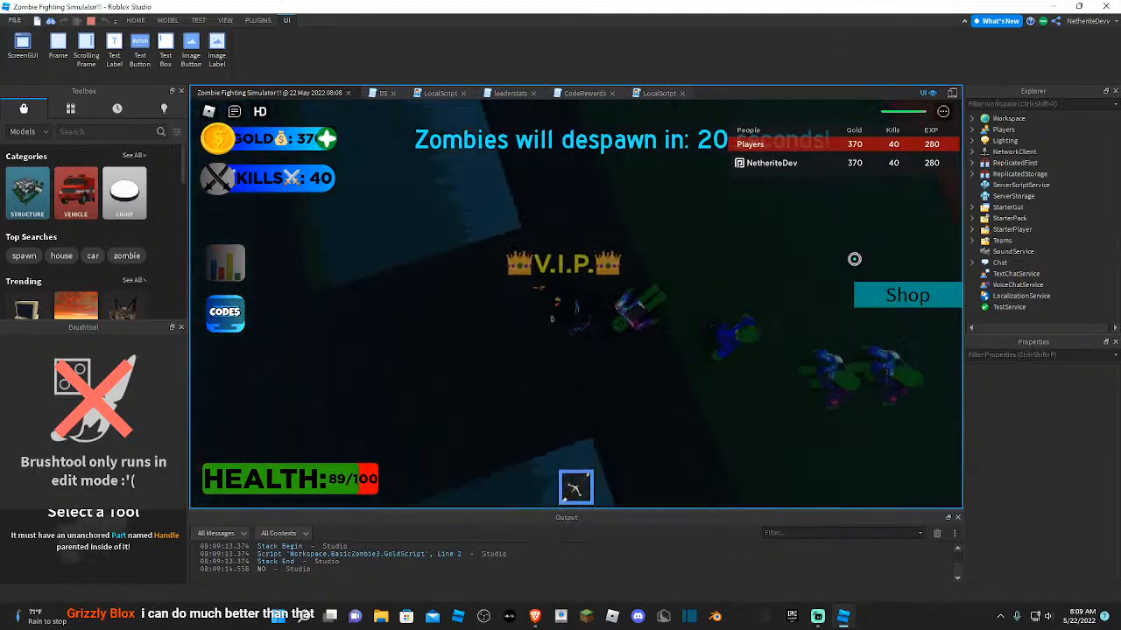
# - Fight the group of zombies with the sword while advancing through the dark field toward the opening in the fence
pyautogui.moveTo(923, 259); pyautogui.dragTo(923, 259, button='right')
pyautogui.click(863, 260)
pyautogui.press('w')
pyautogui.click(863, 260)
pyautogui.moveTo(854, 259); pyautogui.dragTo(864, 259, button='right')
pyautogui.press('w')
pyautogui.press('e')
pyautogui.press('e')
pyautogui.press('w')
pyautogui.press('w')
pyautogui.click(854, 259)
pyautogui.press('w')
pyautogui.press('e')
pyautogui.press('w')
pyautogui.press('e')
pyautogui.click(855, 260)
pyautogui.press('w')
pyautogui.press('e')
pyautogui.press('w')
pyautogui.press('e')
pyautogui.press('w')
pyautogui.press('w')
pyautogui.press('w')
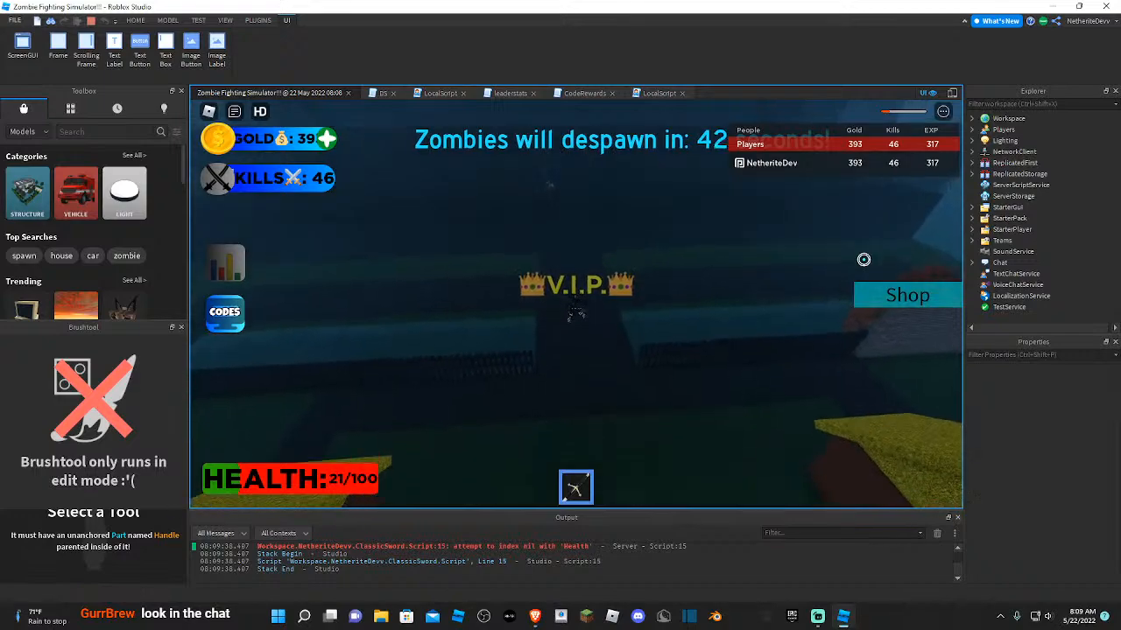
# - Back the character away from the fence opening to the grass between the yellow-roofed houses
pyautogui.press('s')
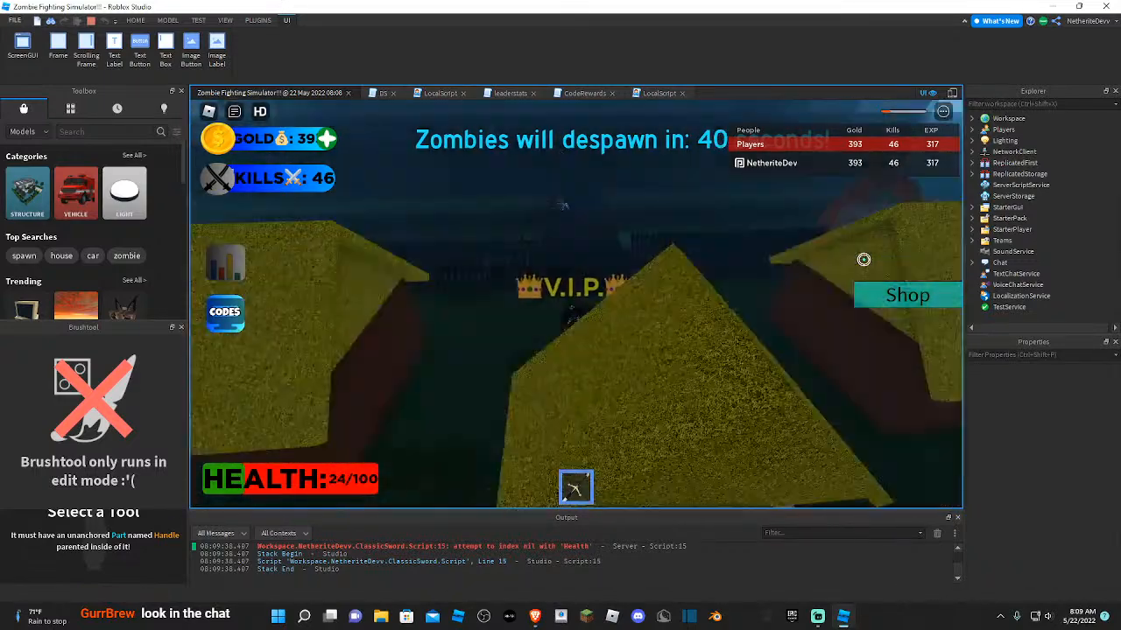
pyautogui.press('s')
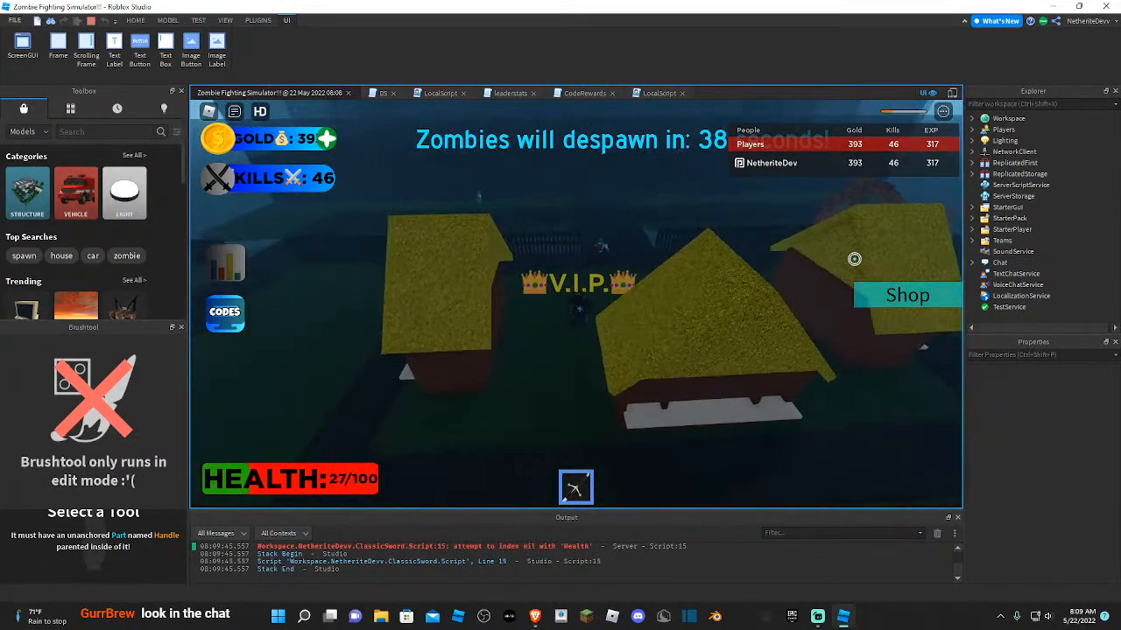
pyautogui.press('w')
pyautogui.moveTo(854, 260)
pyautogui.mouseDown(button='right')
pyautogui.moveTo(923, 259)
pyautogui.moveTo(855, 259)
pyautogui.mouseUp(button='right')
pyautogui.press('s')
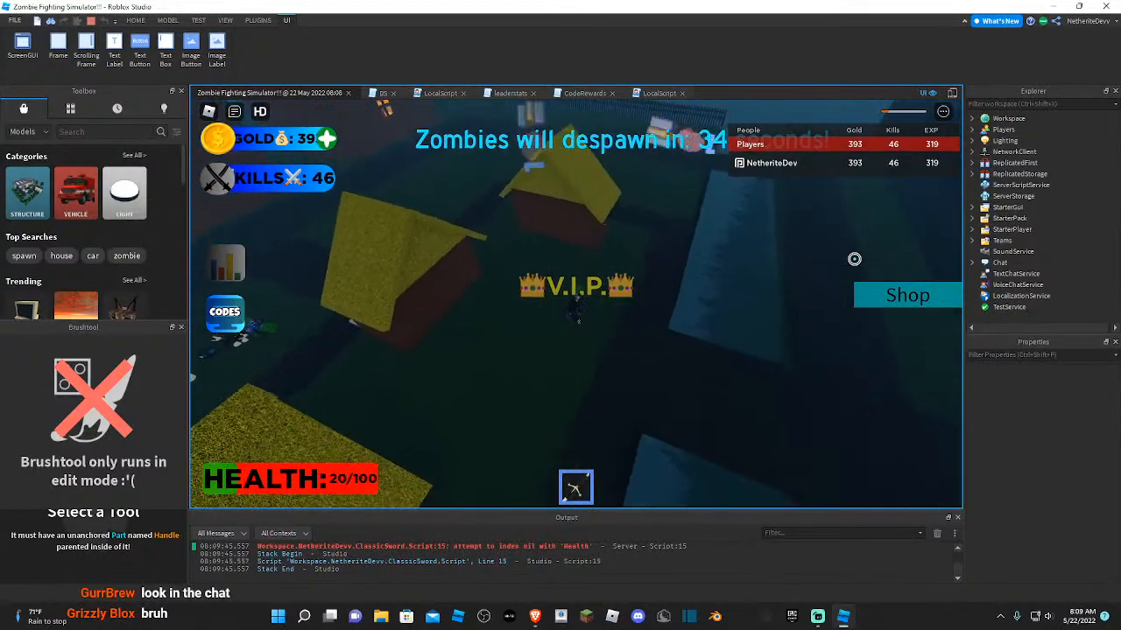
# - Move the character back and sideways among the zombies beside the yellow-roofed houses while fighting them
pyautogui.press('s')
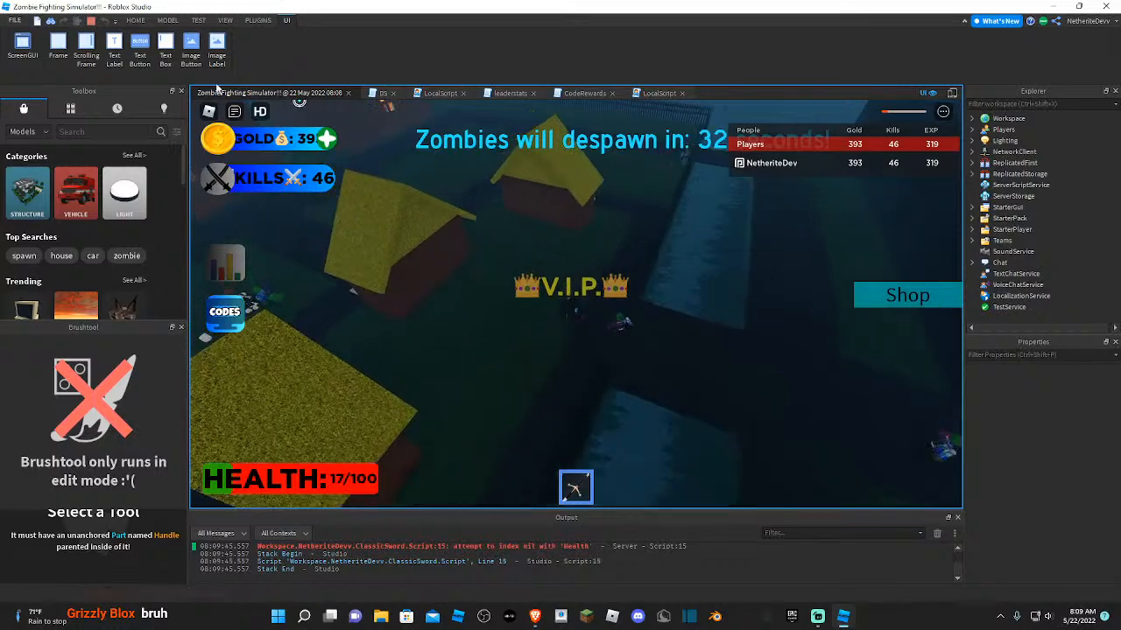
pyautogui.press('a')
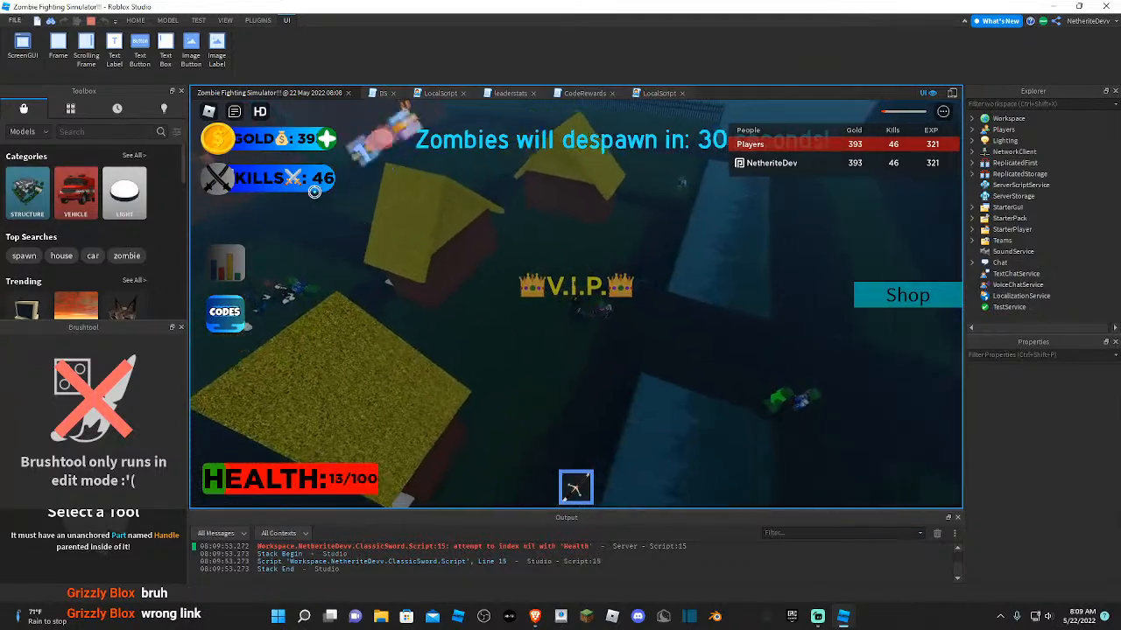
pyautogui.press('a')
pyautogui.press('d')
pyautogui.press('s')
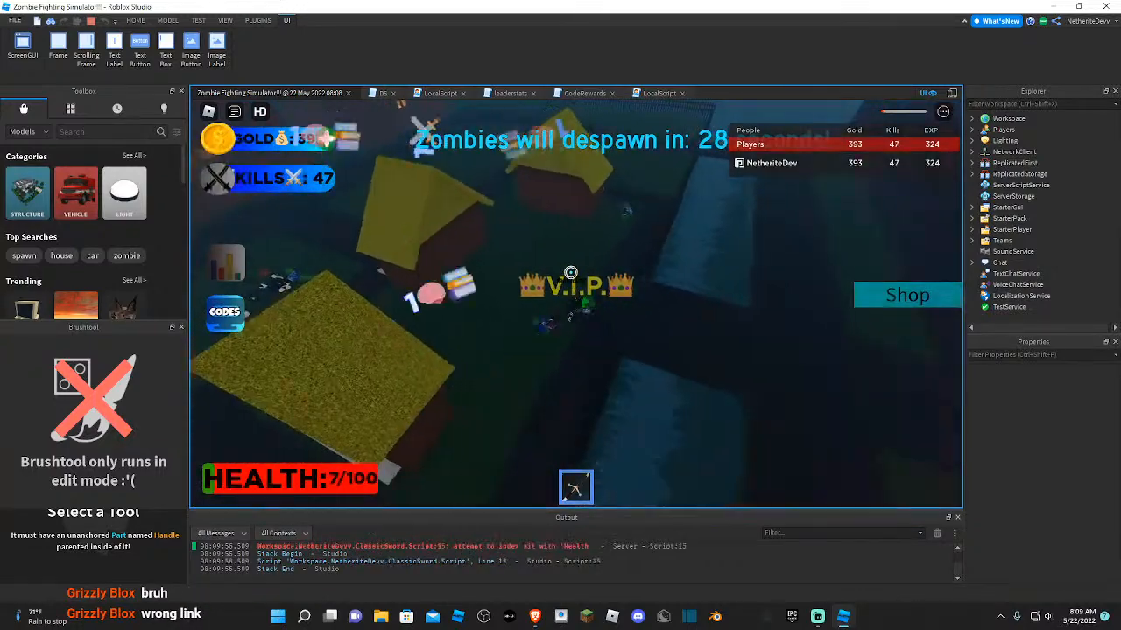
pyautogui.press('a')
pyautogui.press('s')
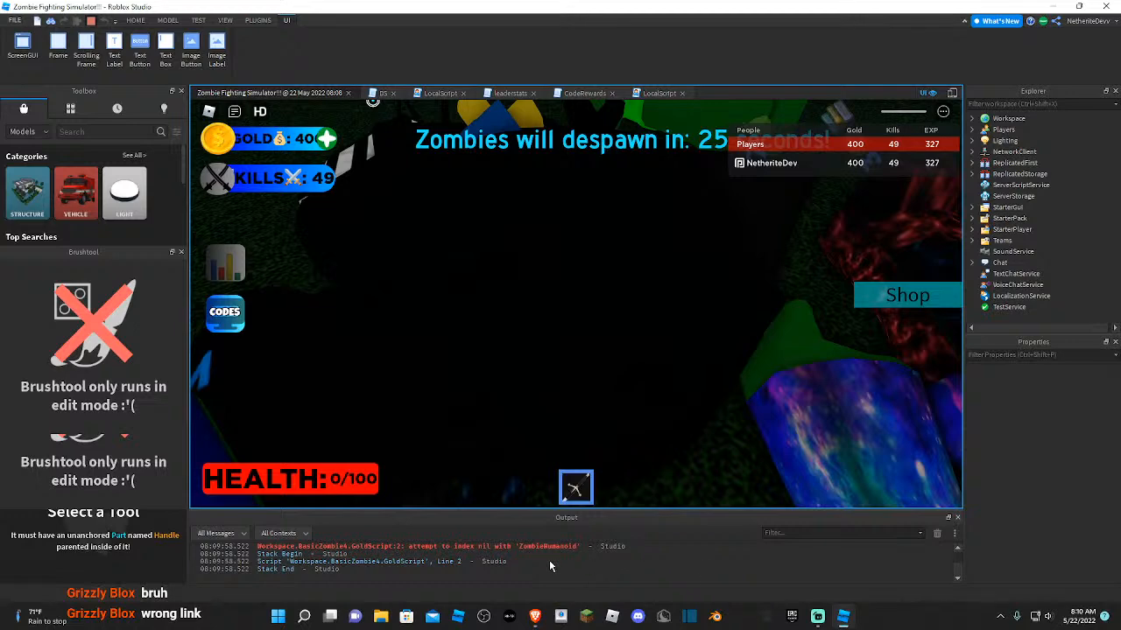
# - Switch to Discord to view the announcements channel and move its window off the main screen
pyautogui.click(638, 617)
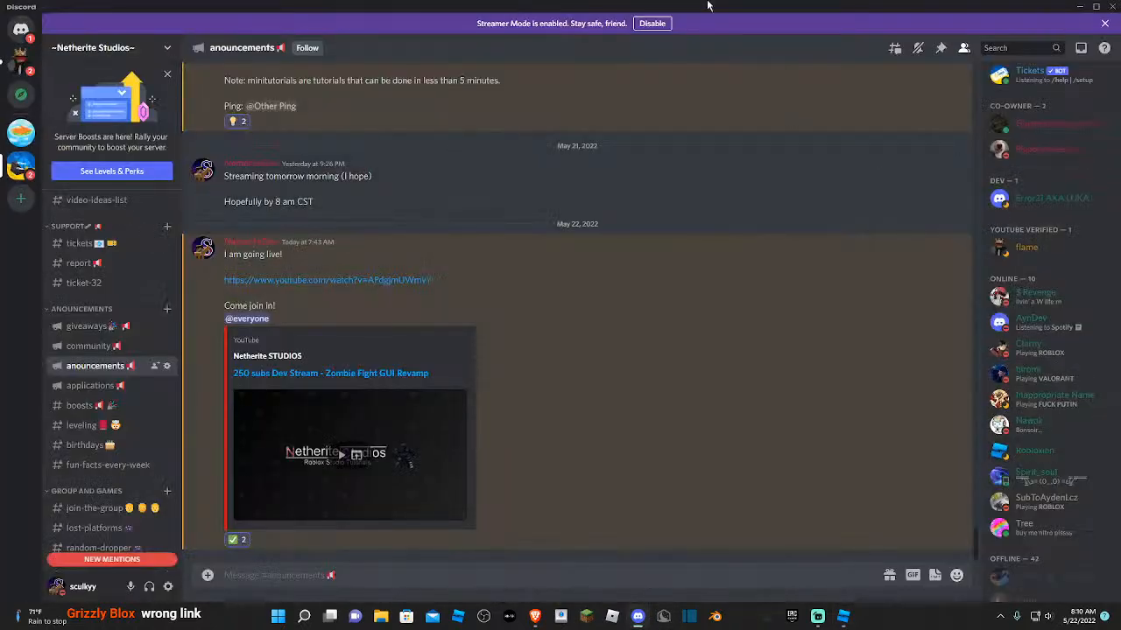
pyautogui.moveTo(896, 9); pyautogui.dragTo(1120, 61)
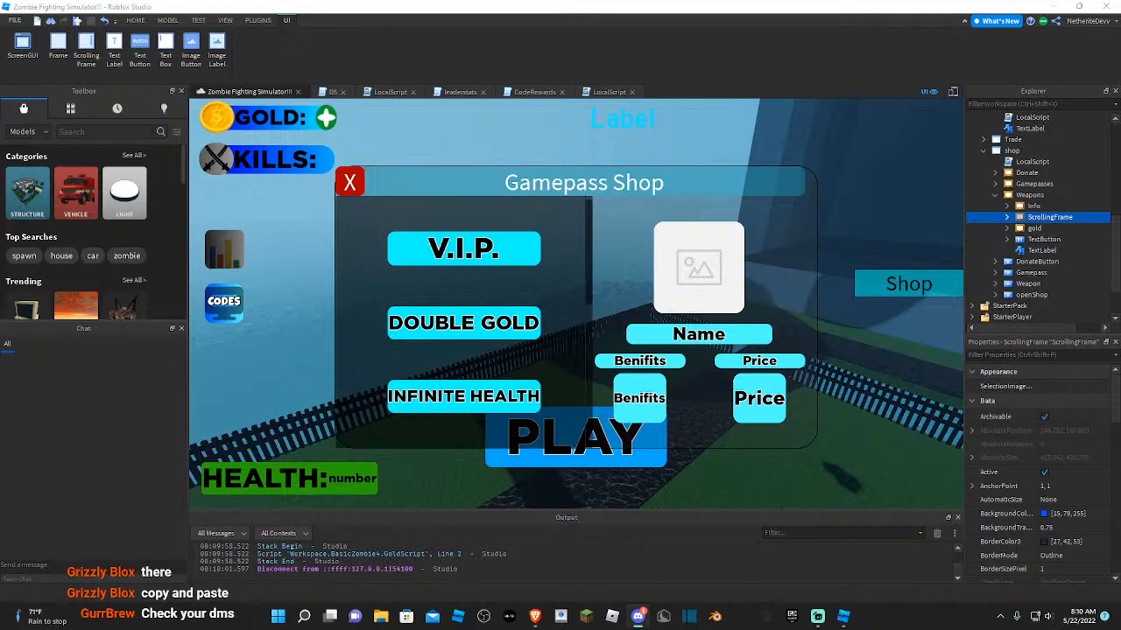
# - Examine the shop's contents in the object hierarchy by expanding the Weapons scrolling frame and the Gamepasses frame
pyautogui.moveTo(822, 345); pyautogui.dragTo(821, 406, button='right')
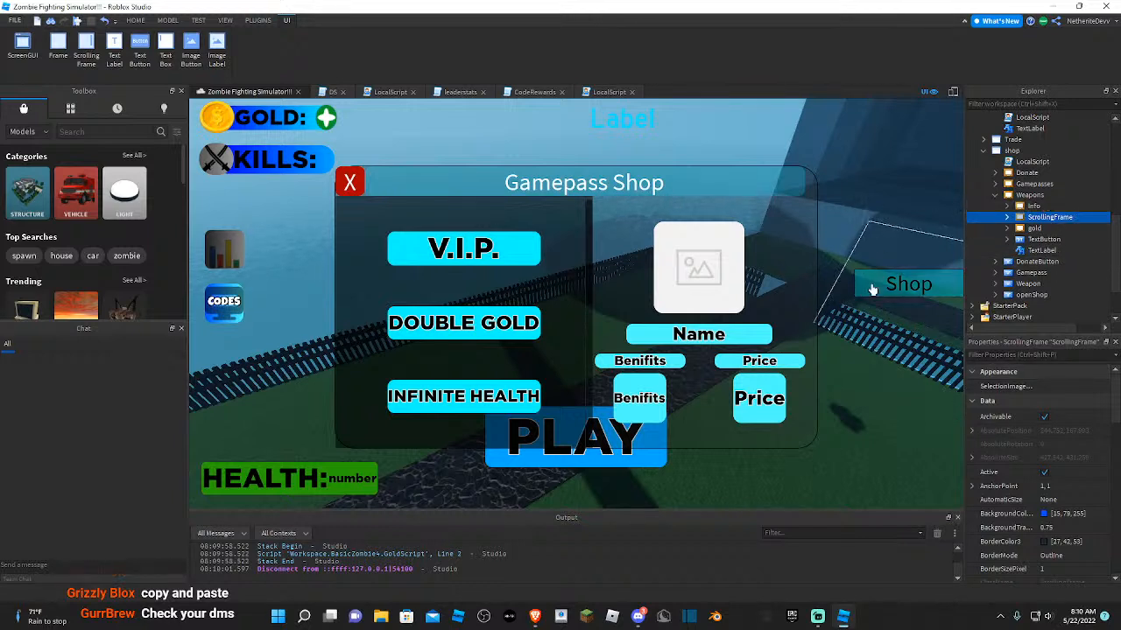
pyautogui.scroll(6, 1026, 175)
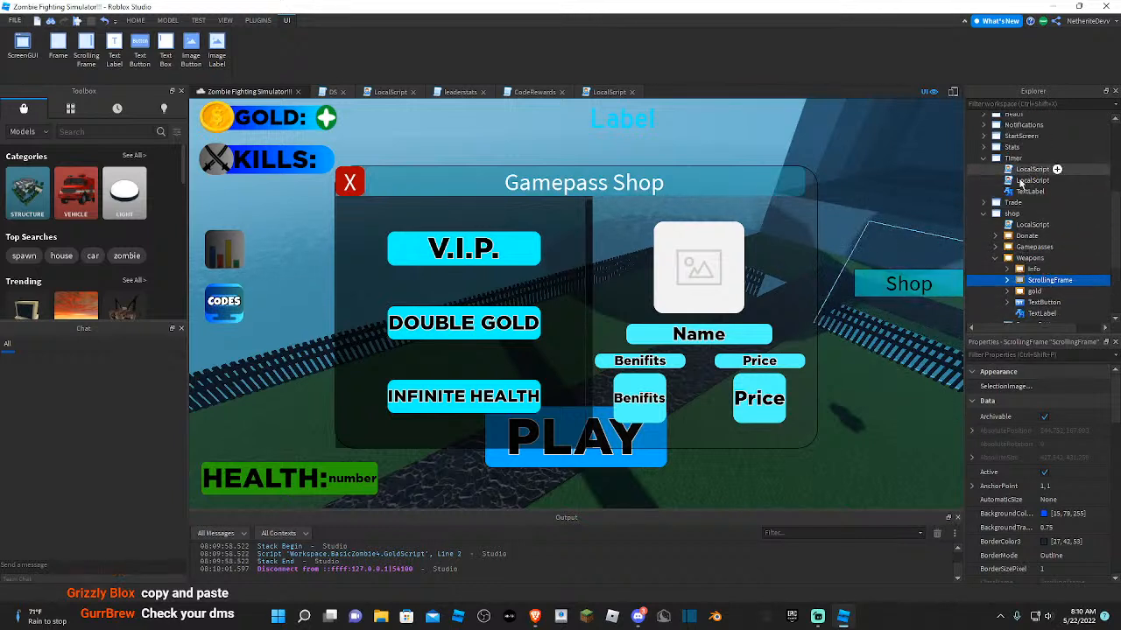
pyautogui.scroll(-6, 1038, 256)
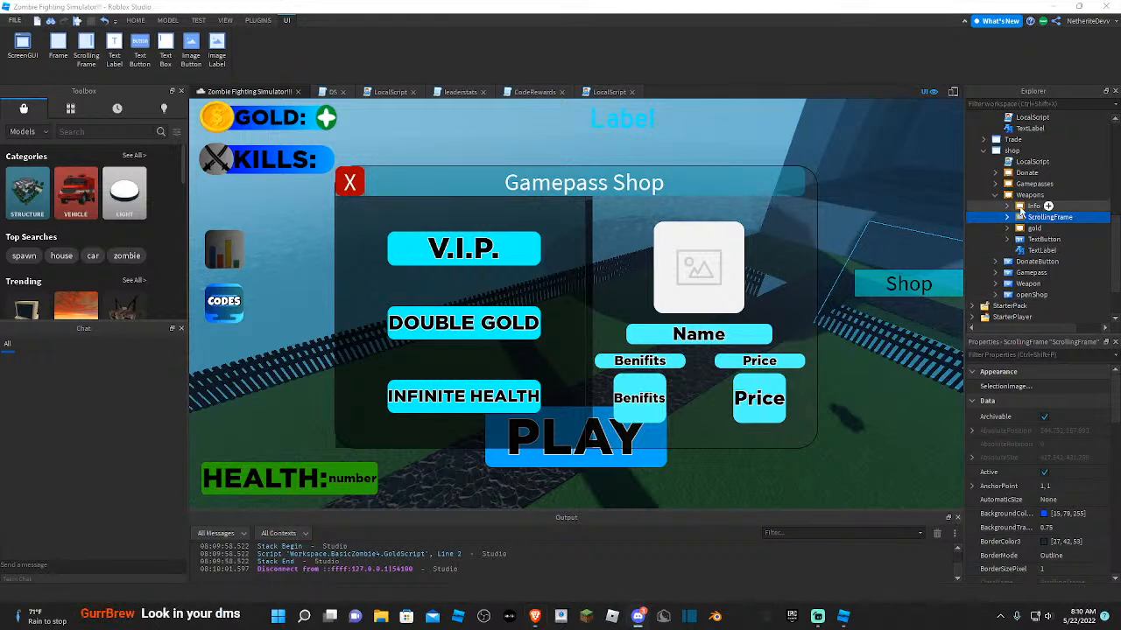
pyautogui.scroll(7, 1026, 208)
pyautogui.scroll(-9, 1029, 205)
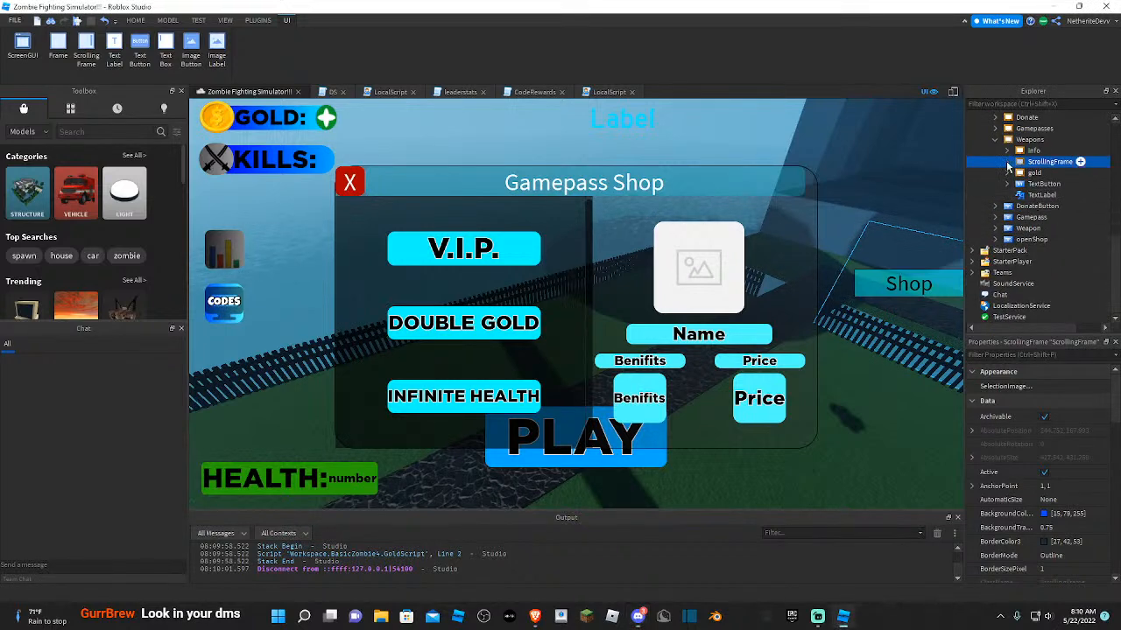
pyautogui.click(1007, 162)
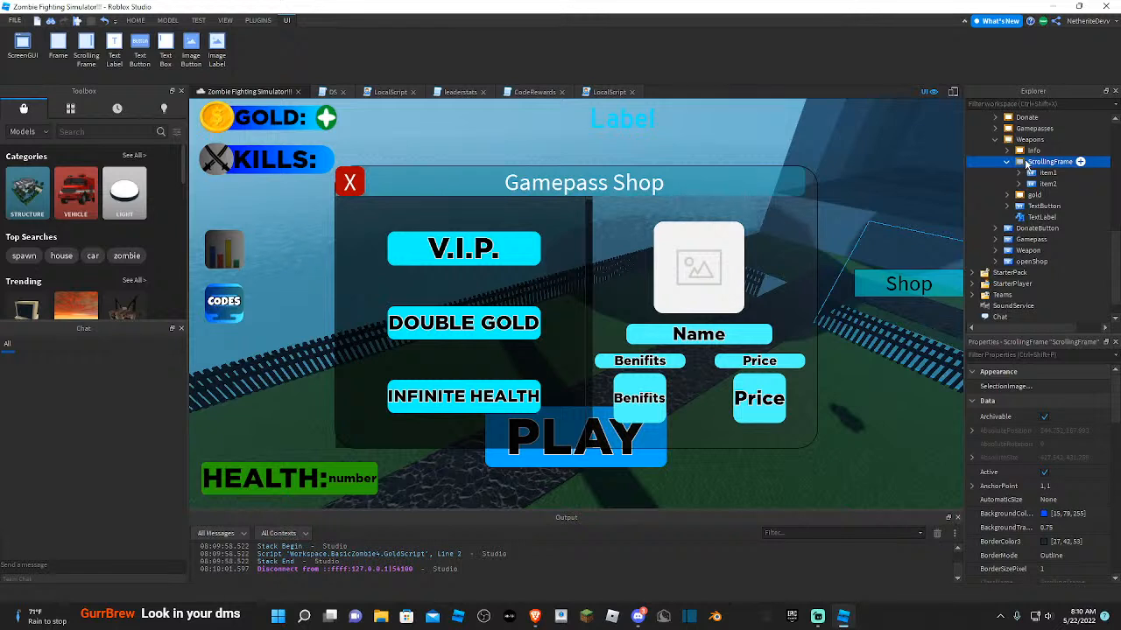
pyautogui.scroll(2, 1027, 163)
pyautogui.click(995, 192)
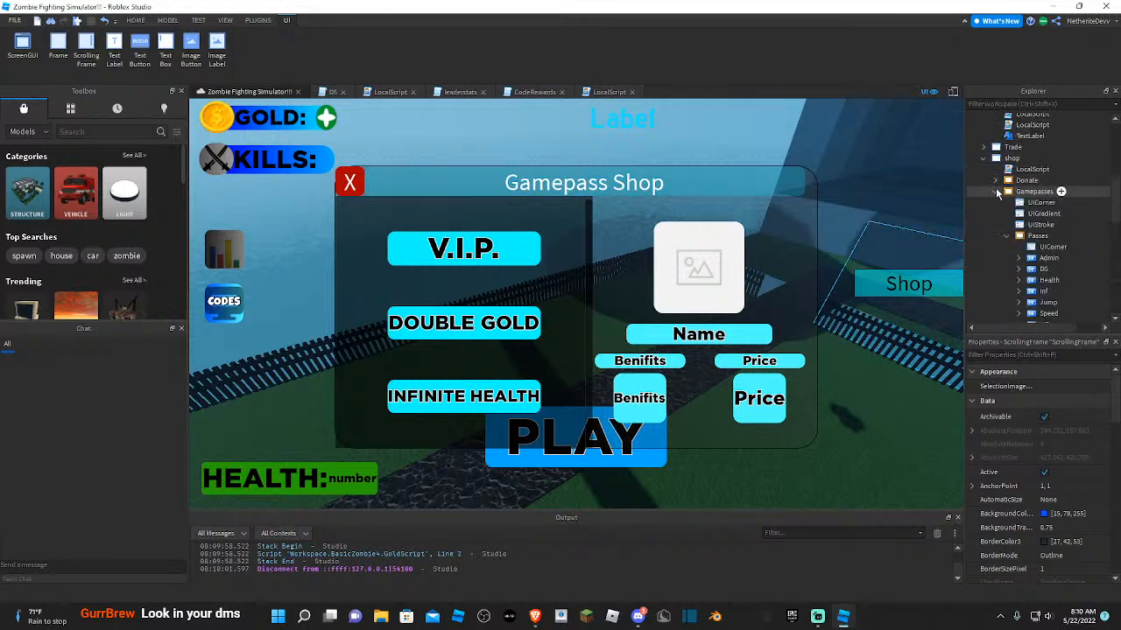
pyautogui.scroll(-2, 1070, 206)
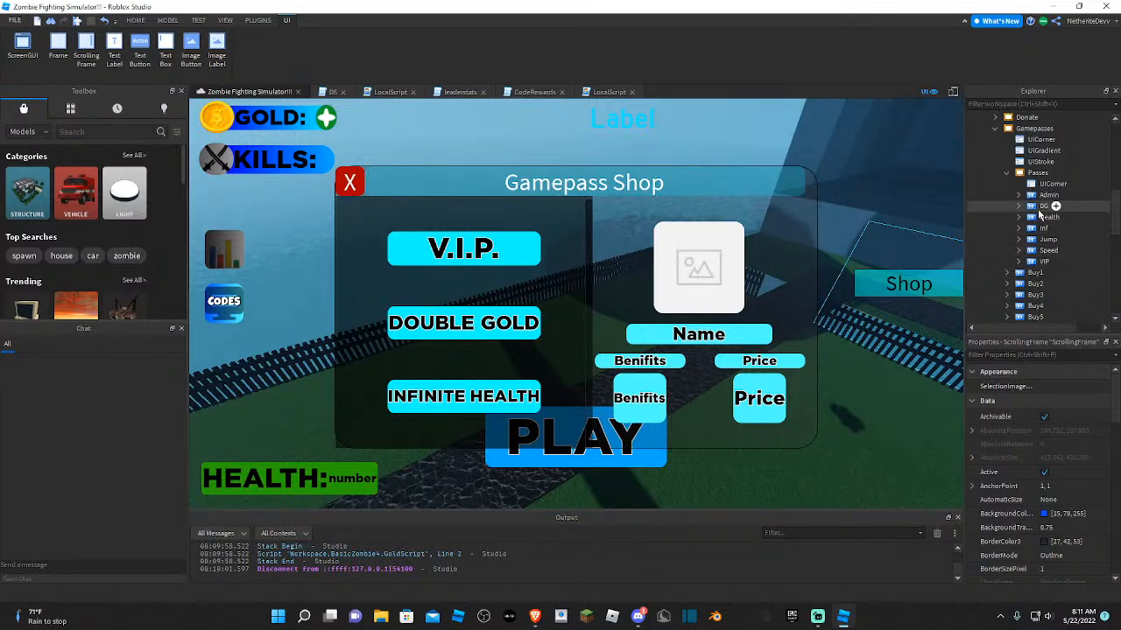
# - Select the Passes scrolling frame and its UICorner to inspect the frame's corners against different backgrounds
pyautogui.click(1039, 173)
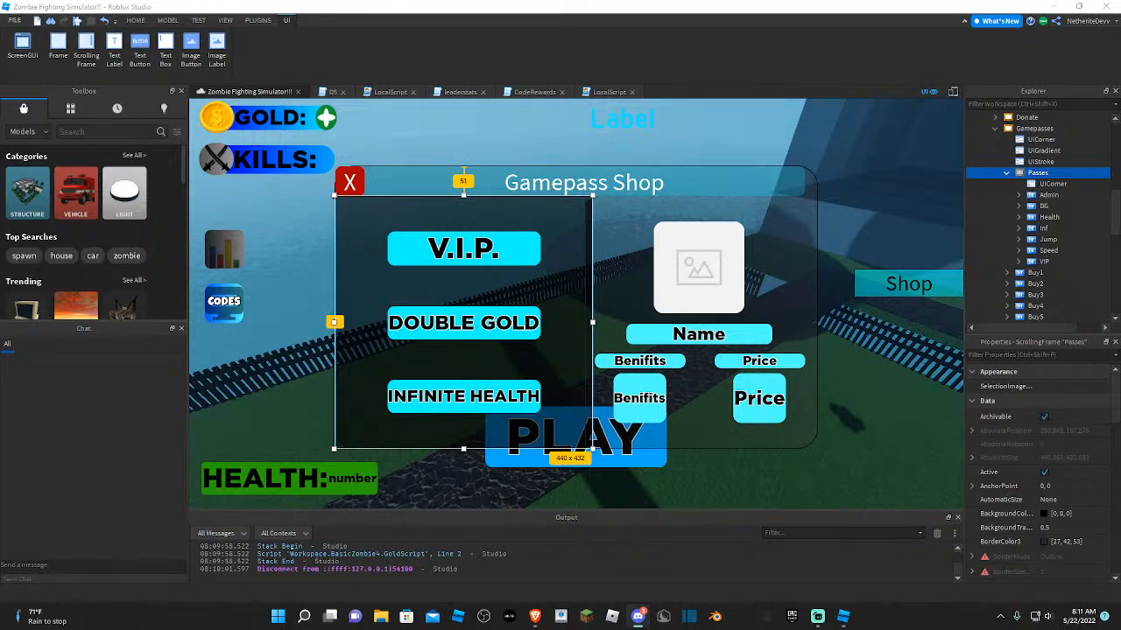
pyautogui.moveTo(904, 302); pyautogui.dragTo(904, 302, button='right')
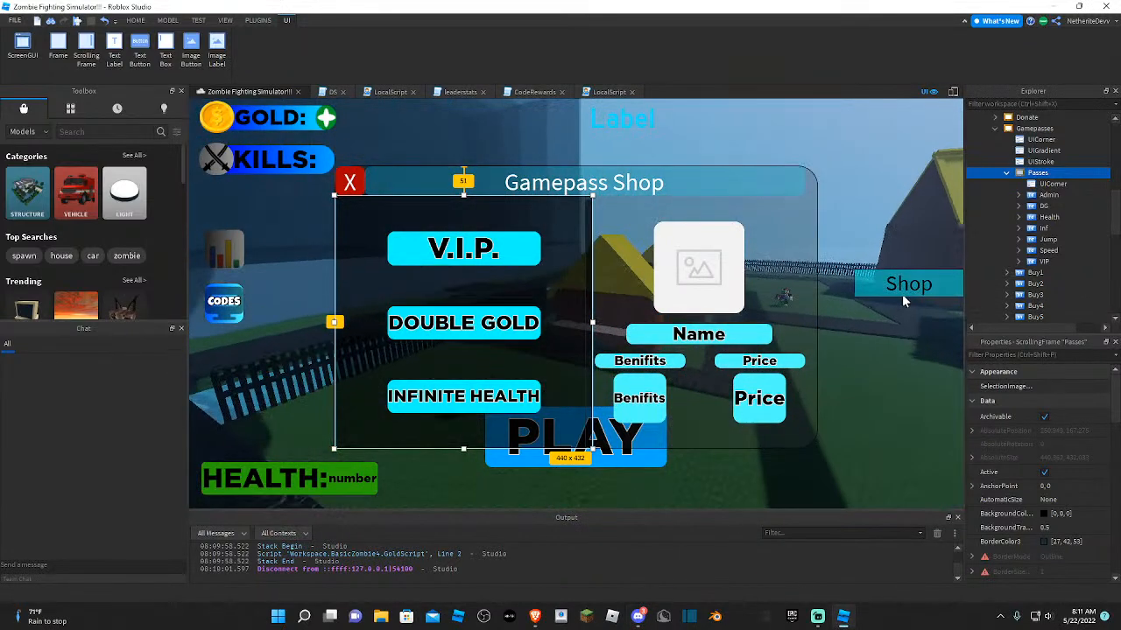
pyautogui.click(1055, 187)
pyautogui.click(1055, 173)
pyautogui.moveTo(945, 175); pyautogui.dragTo(945, 175, button='right')
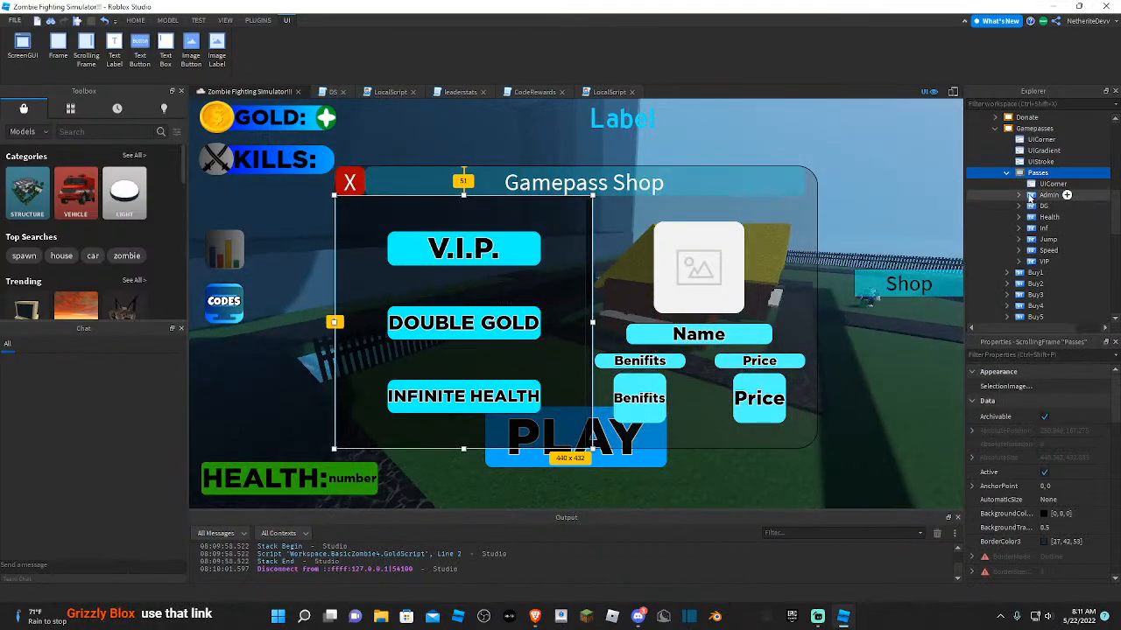
# - Inspect the pass buttons from Admin to VIP and the corner of the Passes frame by selecting each, and clear the selection
pyautogui.click(1033, 196)
pyautogui.click(1036, 206)
pyautogui.click(1036, 217)
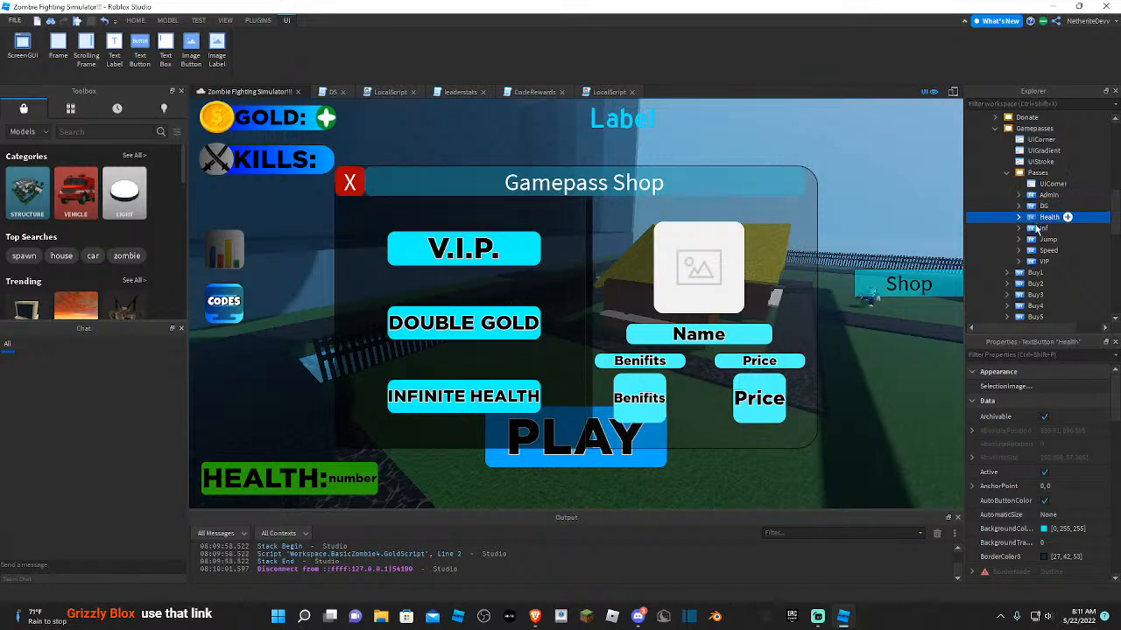
pyautogui.click(1035, 239)
pyautogui.click(1036, 251)
pyautogui.click(1036, 261)
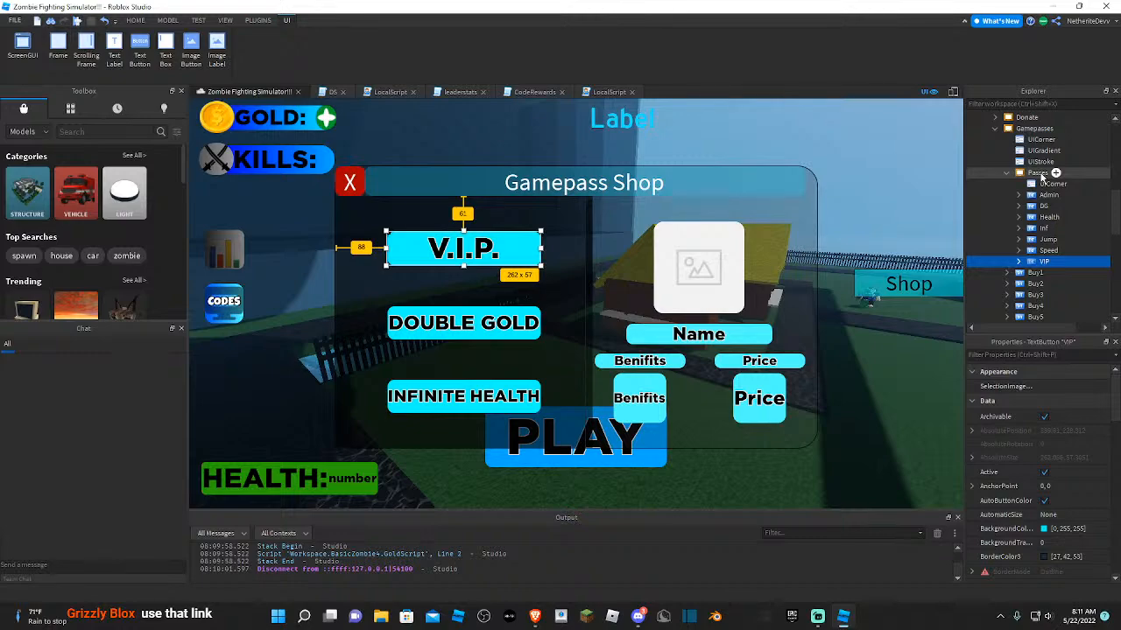
pyautogui.moveTo(914, 265); pyautogui.dragTo(913, 265, button='right')
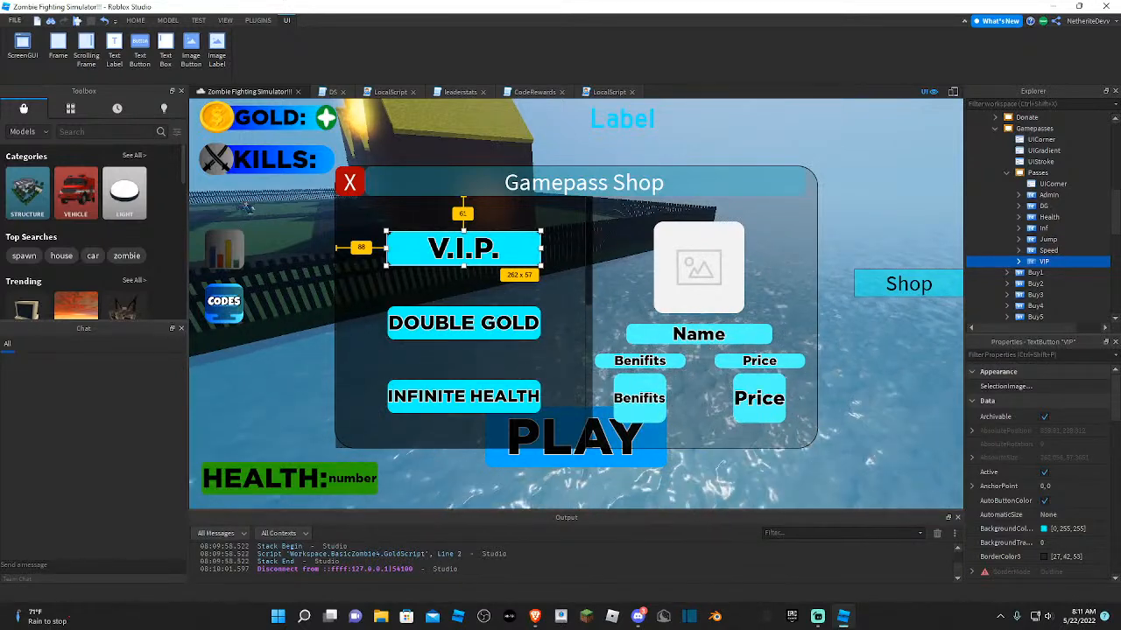
pyautogui.click(1045, 206)
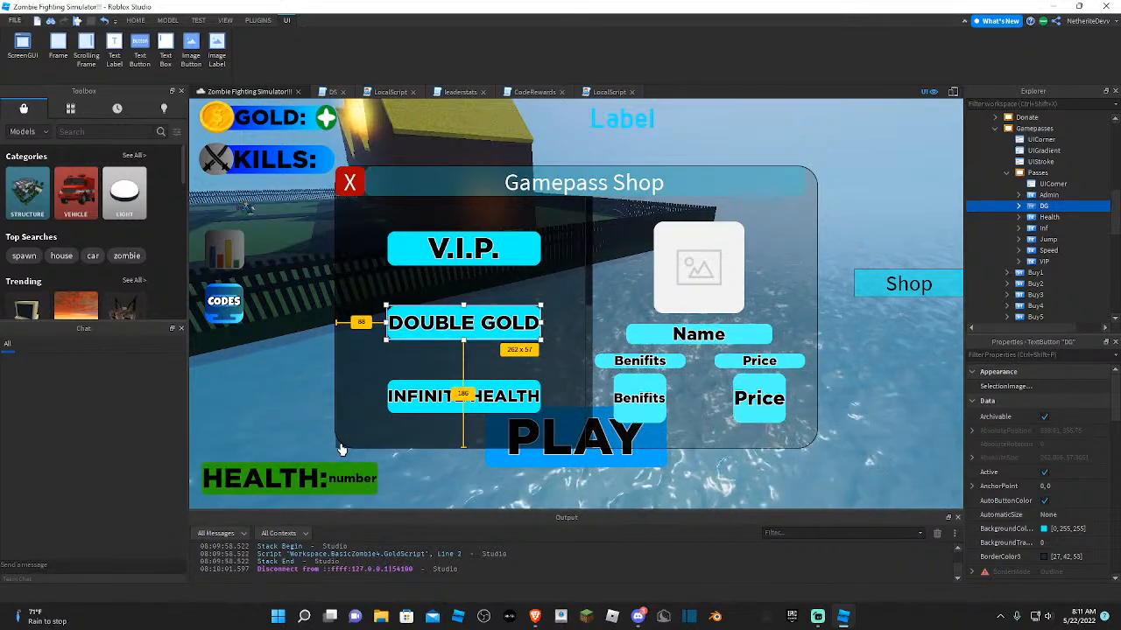
pyautogui.click(339, 451)
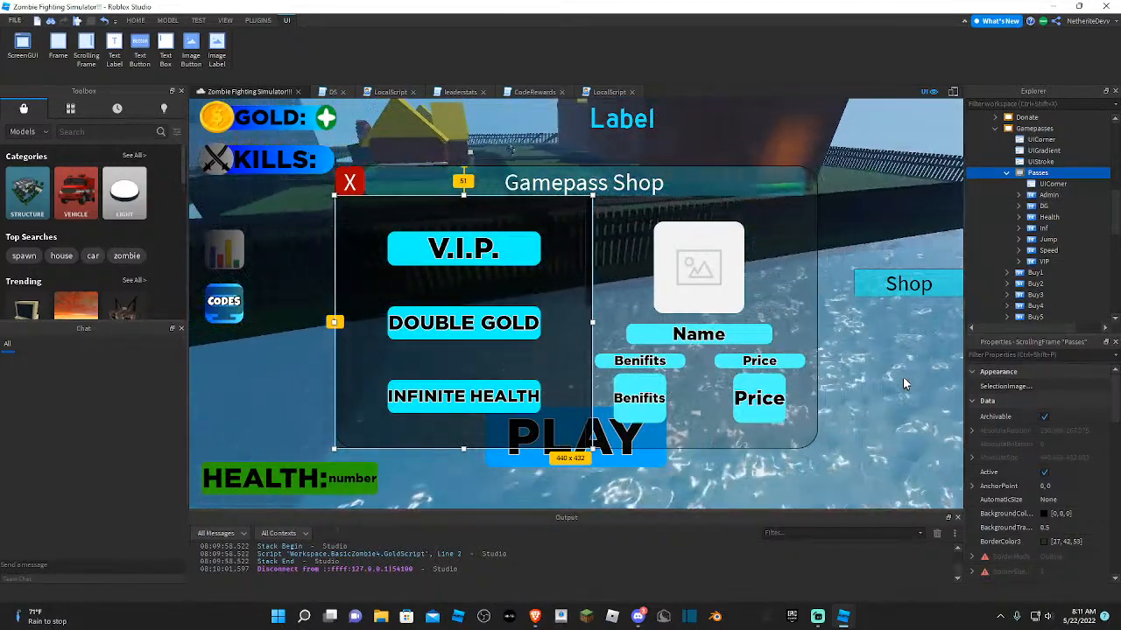
pyautogui.click(904, 382)
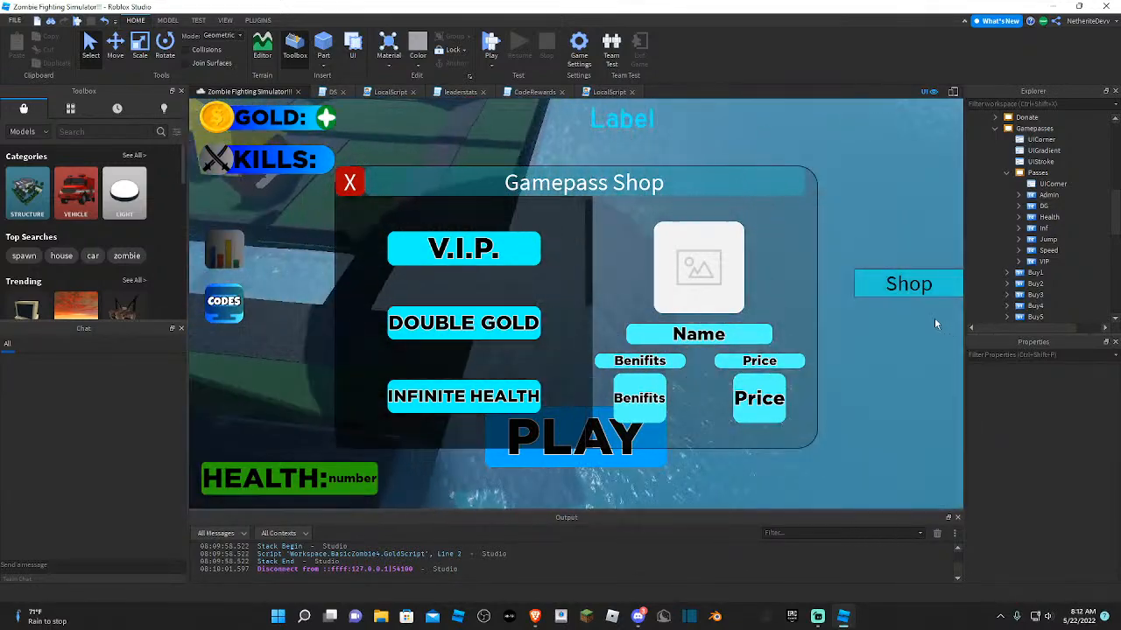
# - Delete the Passes scrolling frame from the Gamepass Shop to view the panel without it, and undo the deletion
pyautogui.click(1046, 194)
pyautogui.click(559, 269)
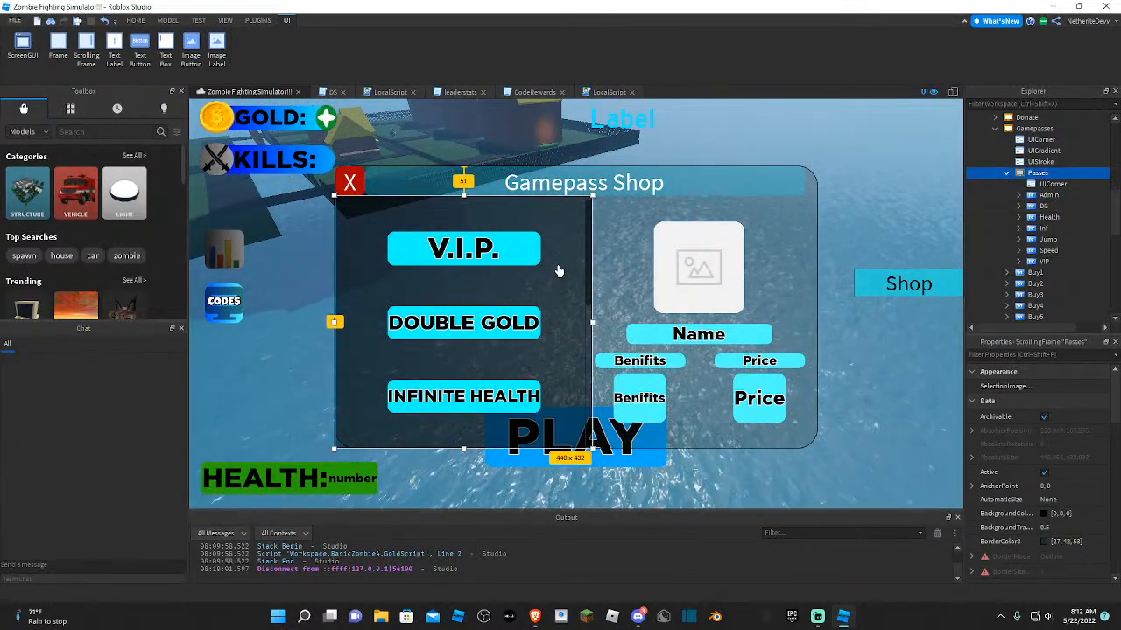
pyautogui.press('Delete')
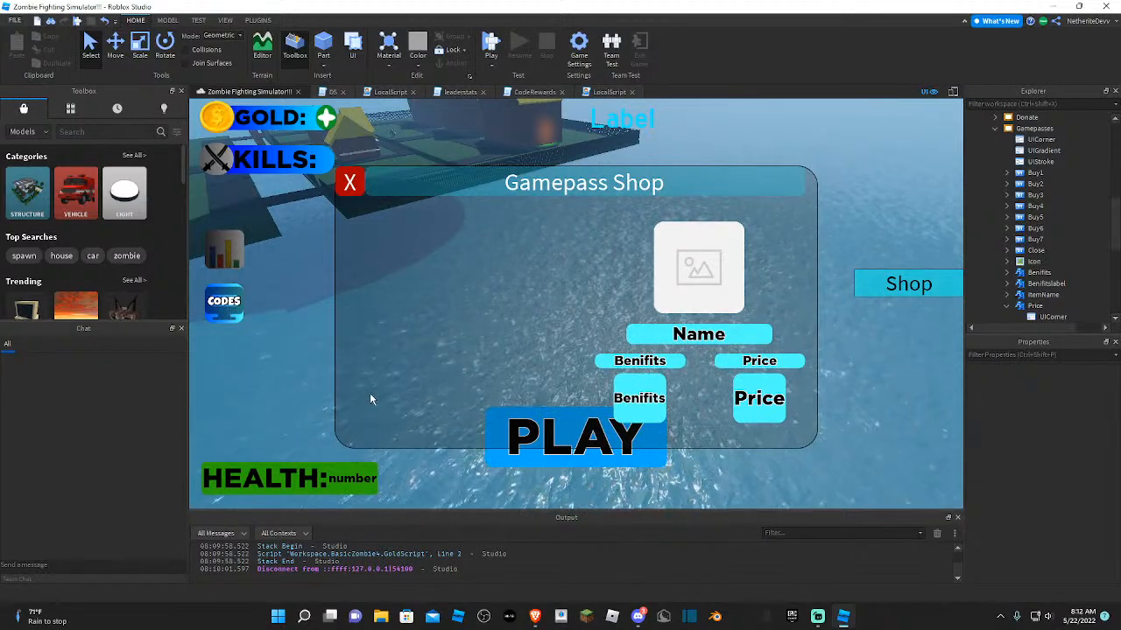
pyautogui.hotkey('ctrl', 'z')
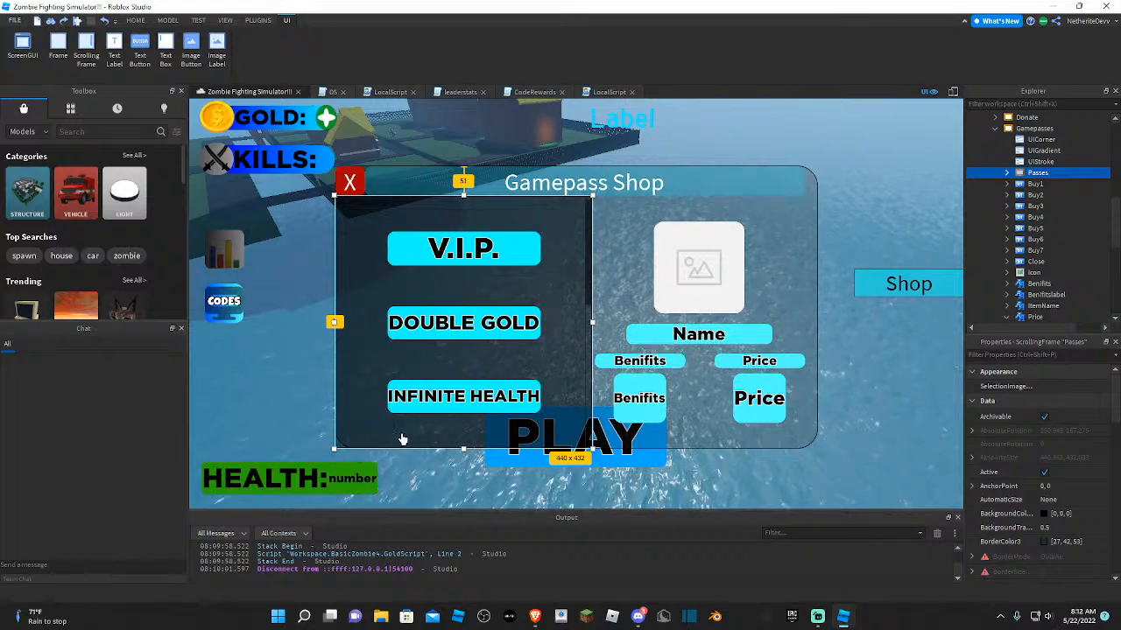
pyautogui.click(419, 477)
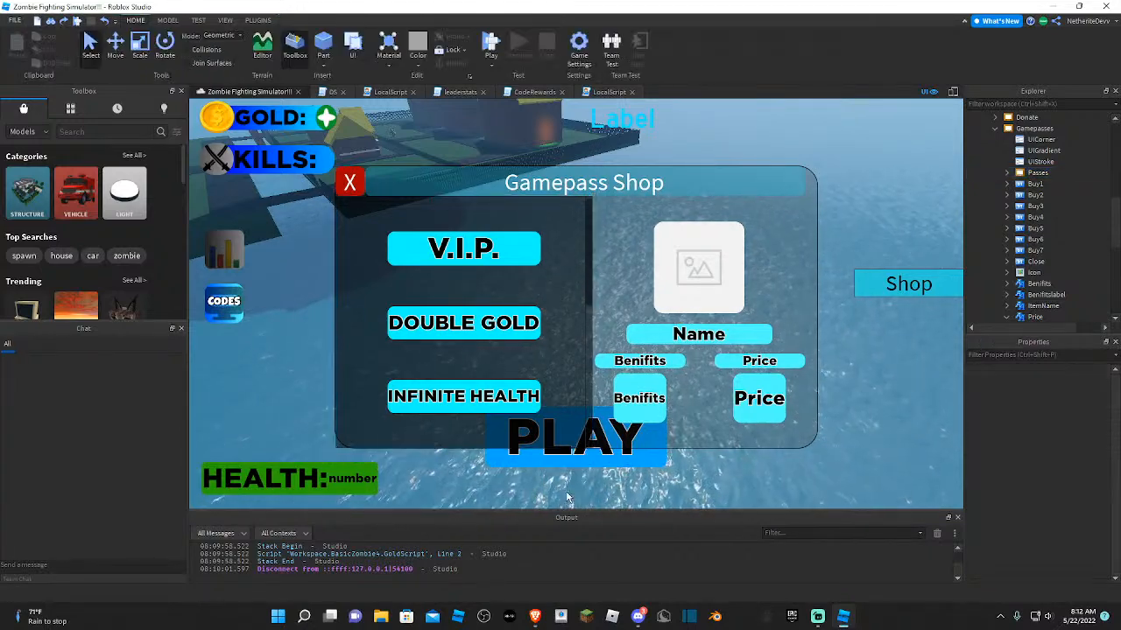
# - Move the Passes scrolling frame sideways so it extends past the Gamepass Shop panel's left edge, and deselect it
pyautogui.moveTo(801, 223); pyautogui.dragTo(657, 311, button='right')
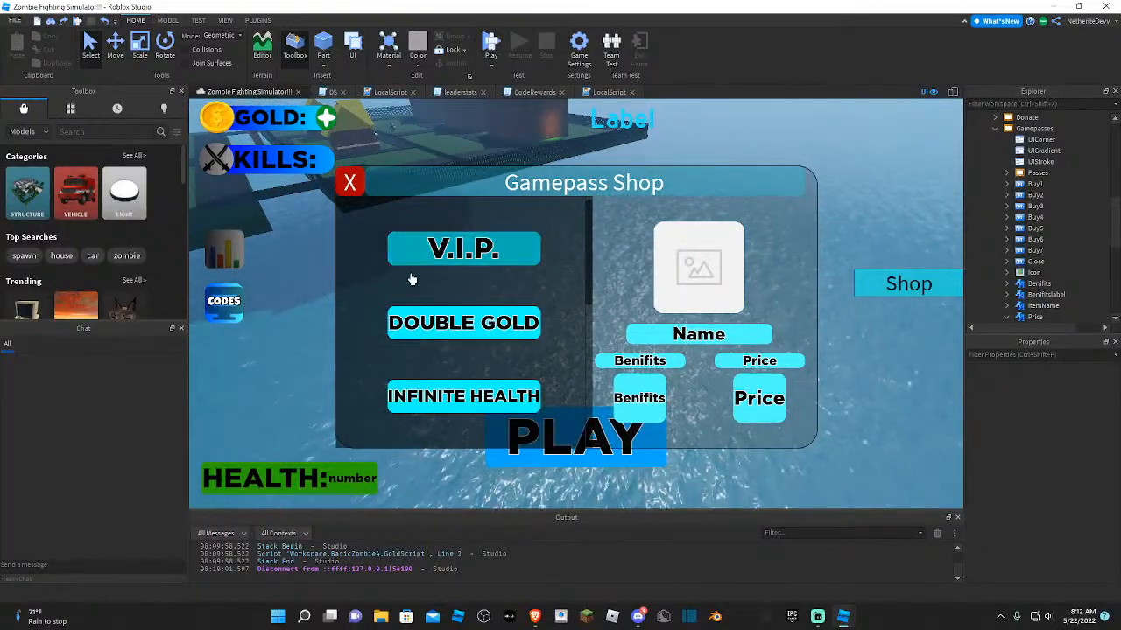
pyautogui.moveTo(351, 334); pyautogui.dragTo(768, 230, button='right')
pyautogui.click(1038, 173)
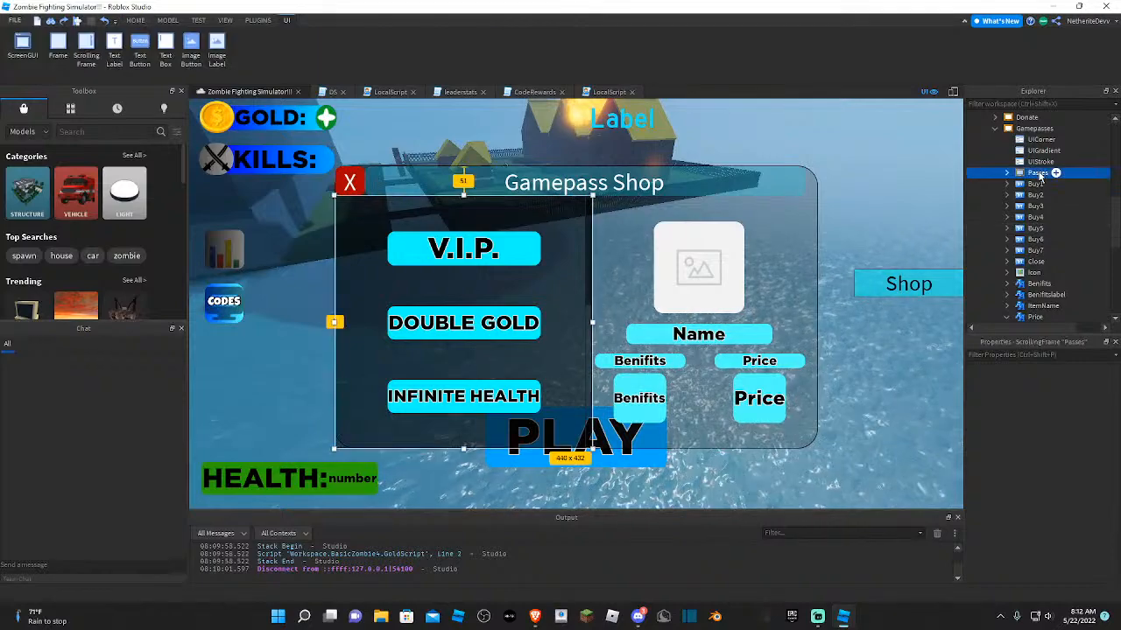
pyautogui.moveTo(569, 231); pyautogui.dragTo(483, 229)
pyautogui.click(282, 451)
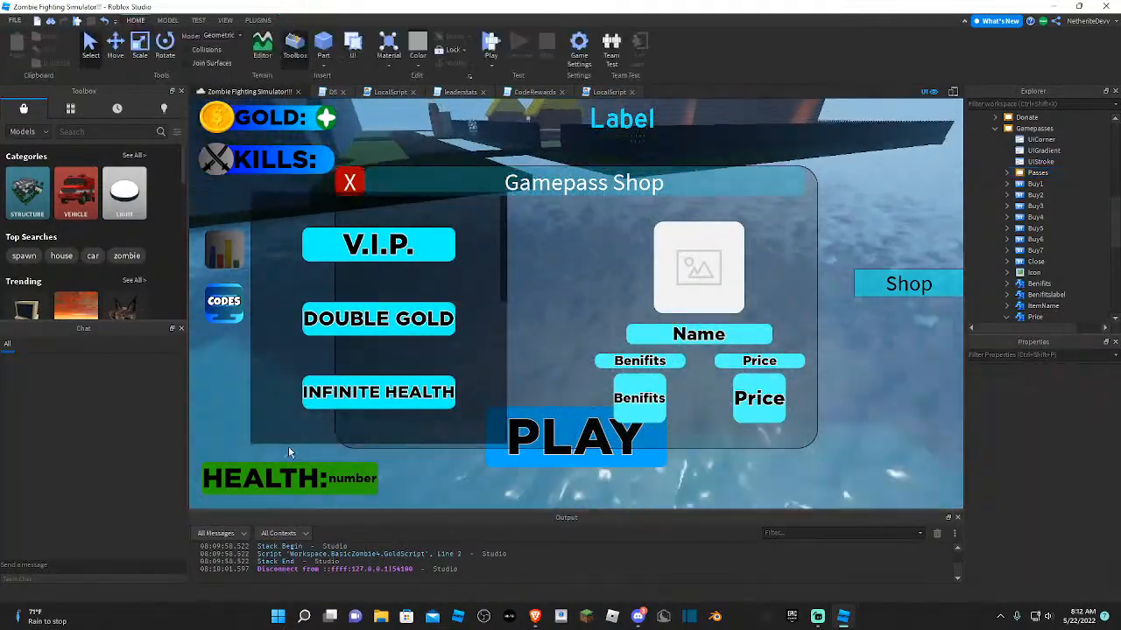
# - Inspect the Gamepass Shop panel against different map backgrounds, checking the Passes frame, the panel's UICorner and the Gamepasses frame
pyautogui.scroll(-4, 282, 445)
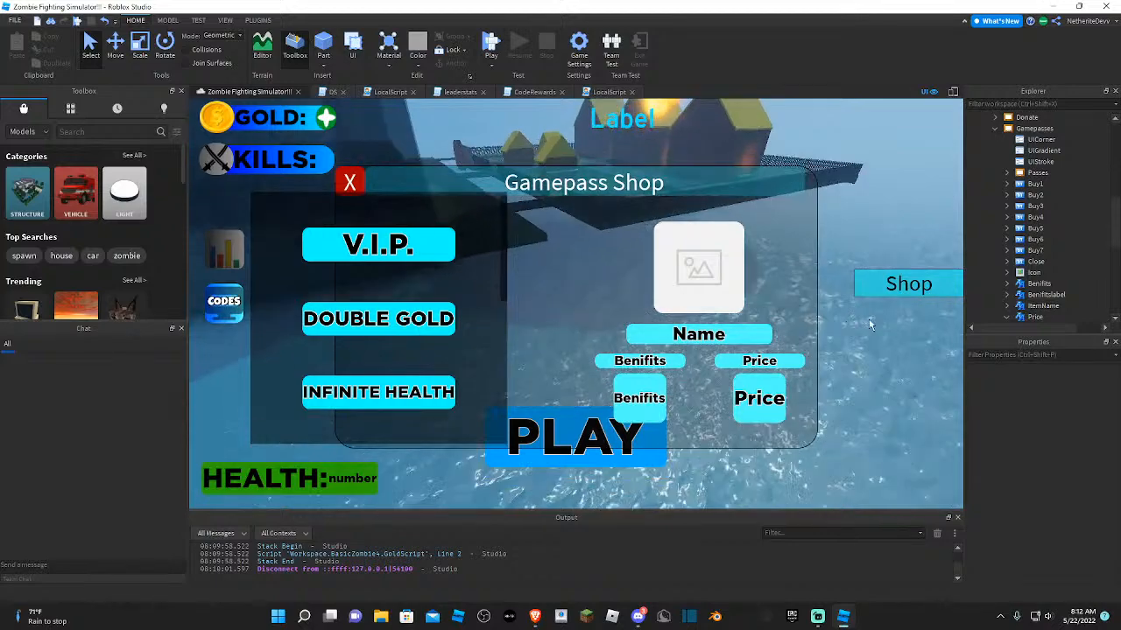
pyautogui.press('w')
pyautogui.moveTo(869, 325); pyautogui.dragTo(863, 487, button='right')
pyautogui.press('s')
pyautogui.press('s')
pyautogui.press('s')
pyautogui.press('w')
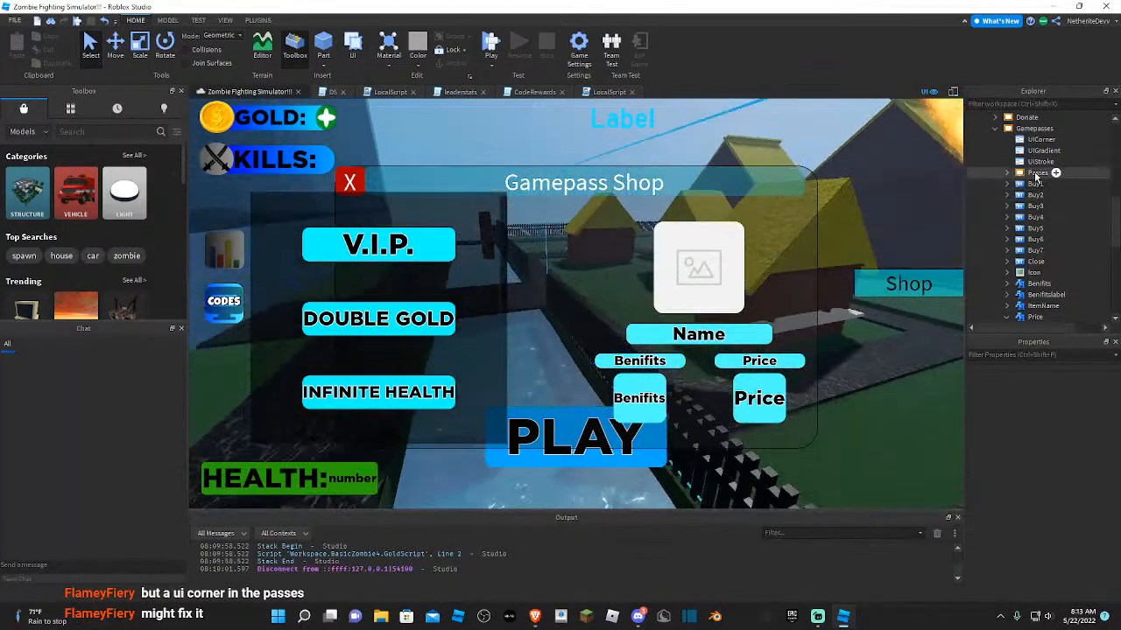
pyautogui.click(1036, 174)
pyautogui.click(1037, 140)
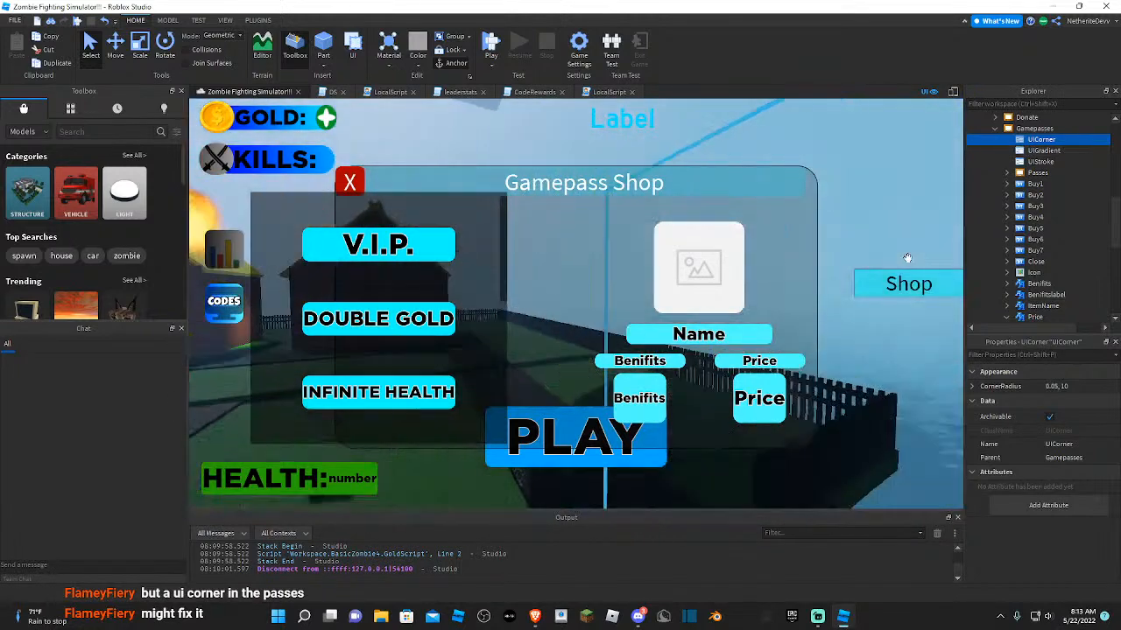
pyautogui.click(1033, 129)
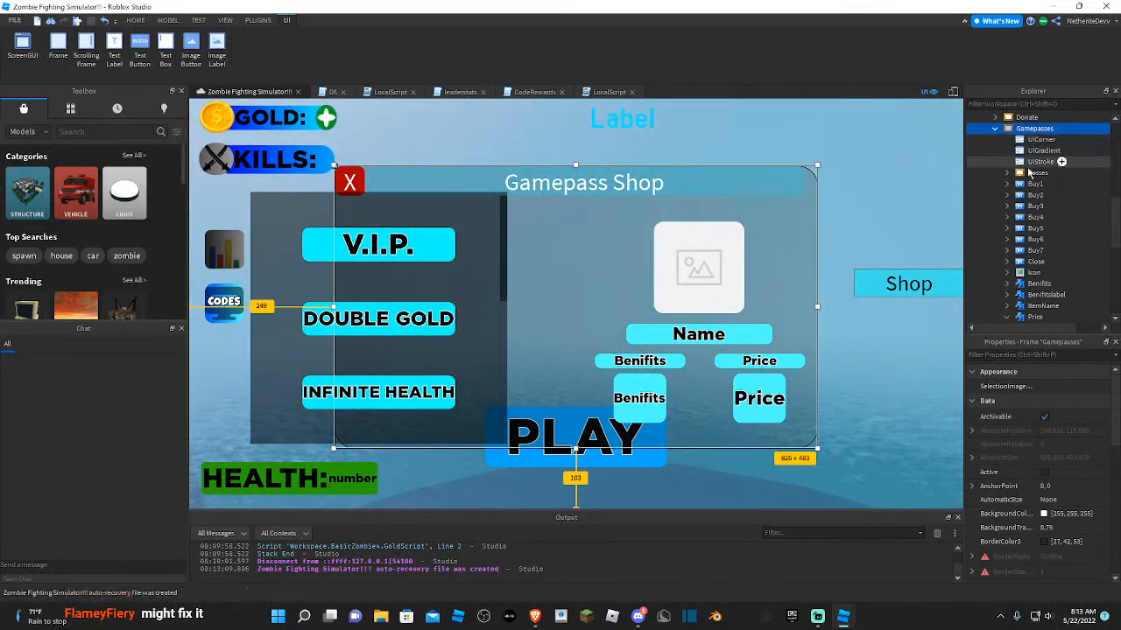
# - Move the Passes scrolling frame back inside the Gamepass Shop panel, shrink it slightly to leave a margin around it, and deselect it
pyautogui.click(284, 429)
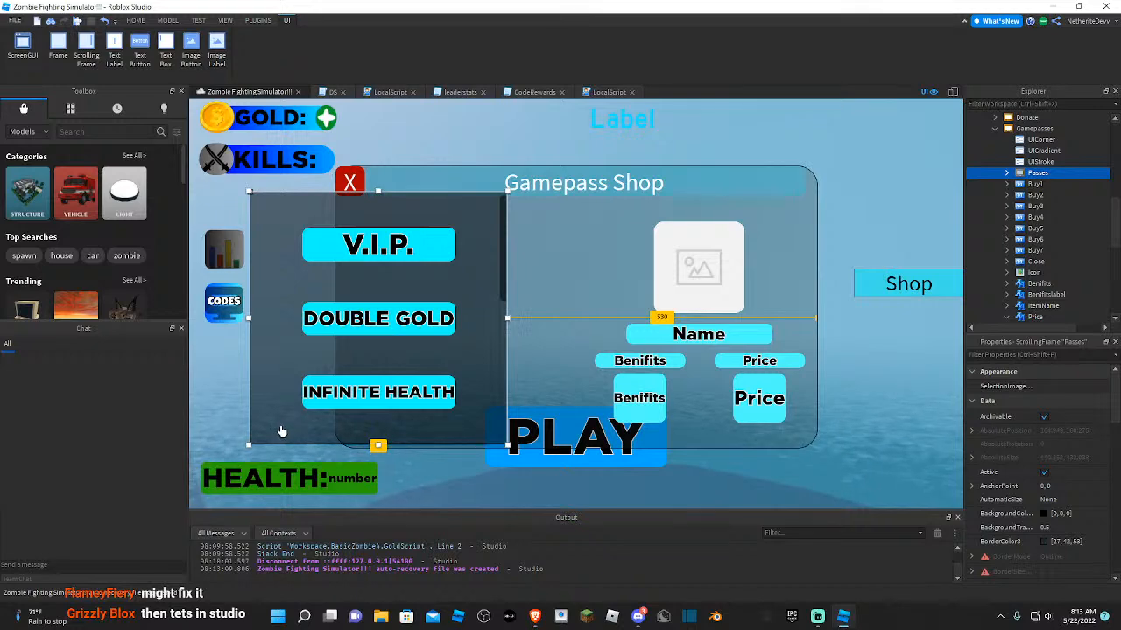
pyautogui.moveTo(282, 432); pyautogui.dragTo(368, 432)
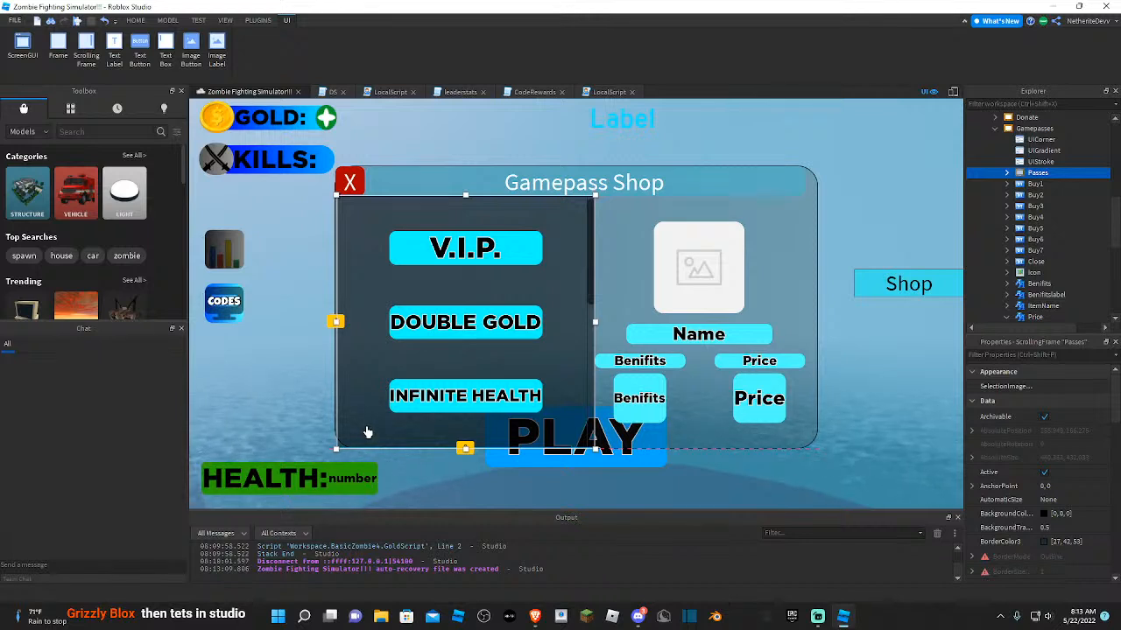
pyautogui.moveTo(368, 432)
pyautogui.mouseDown()
pyautogui.moveTo(339, 440)
pyautogui.moveTo(355, 437)
pyautogui.mouseUp()
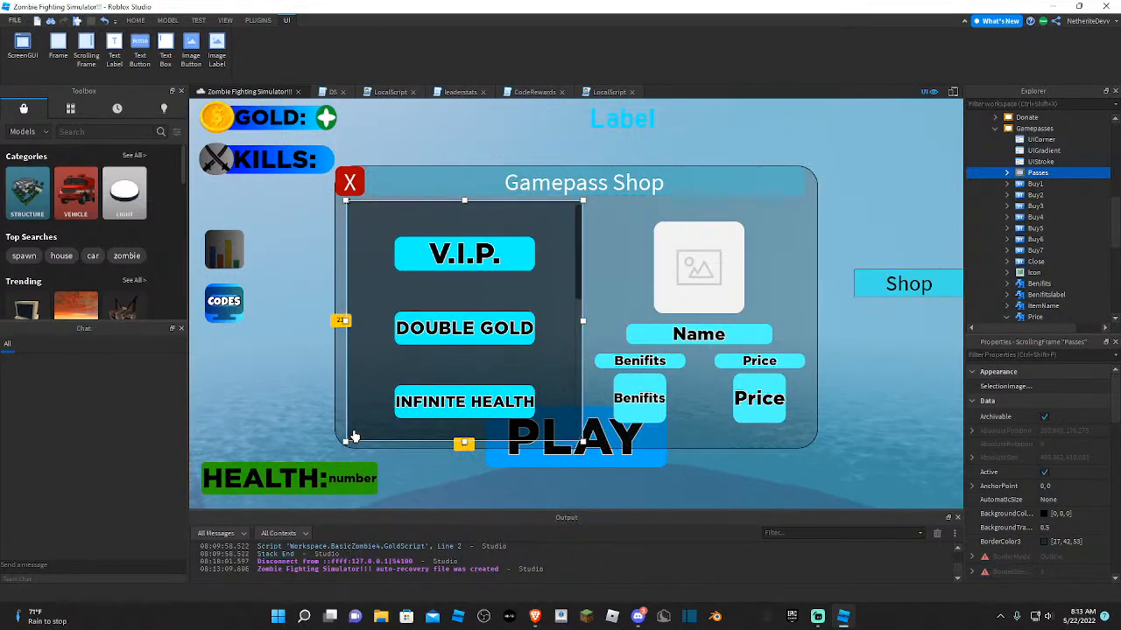
pyautogui.click(362, 451)
# - Check how the pass buttons from V.I.P. to HD Admin scroll within the Passes frame against different backgrounds
pyautogui.moveTo(404, 465); pyautogui.dragTo(405, 462, button='right')
pyautogui.scroll(-3, 446, 312)
pyautogui.scroll(-3, 446, 316)
pyautogui.scroll(5, 447, 315)
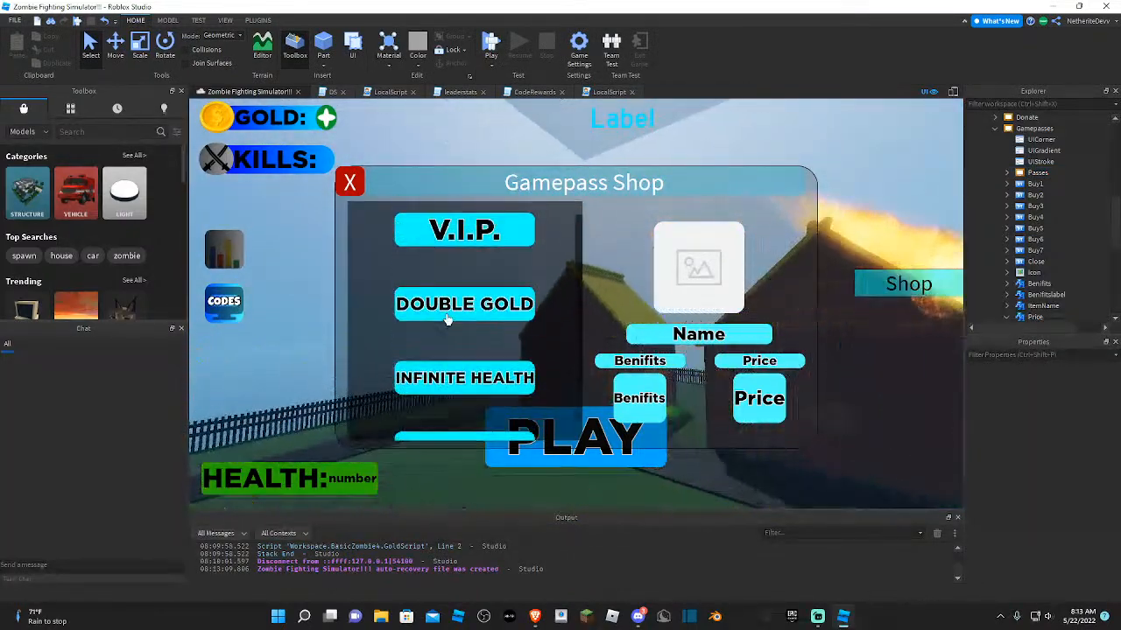
pyautogui.scroll(-4, 446, 316)
pyautogui.scroll(4, 460, 302)
pyautogui.scroll(-5, 455, 307)
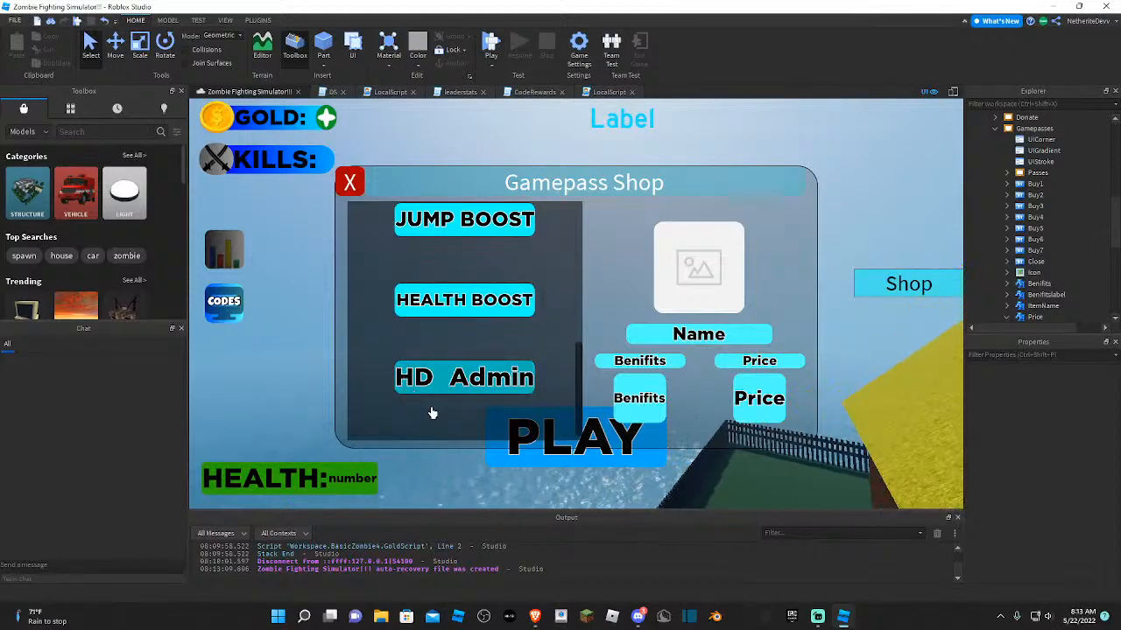
pyautogui.moveTo(483, 455); pyautogui.dragTo(487, 463, button='right')
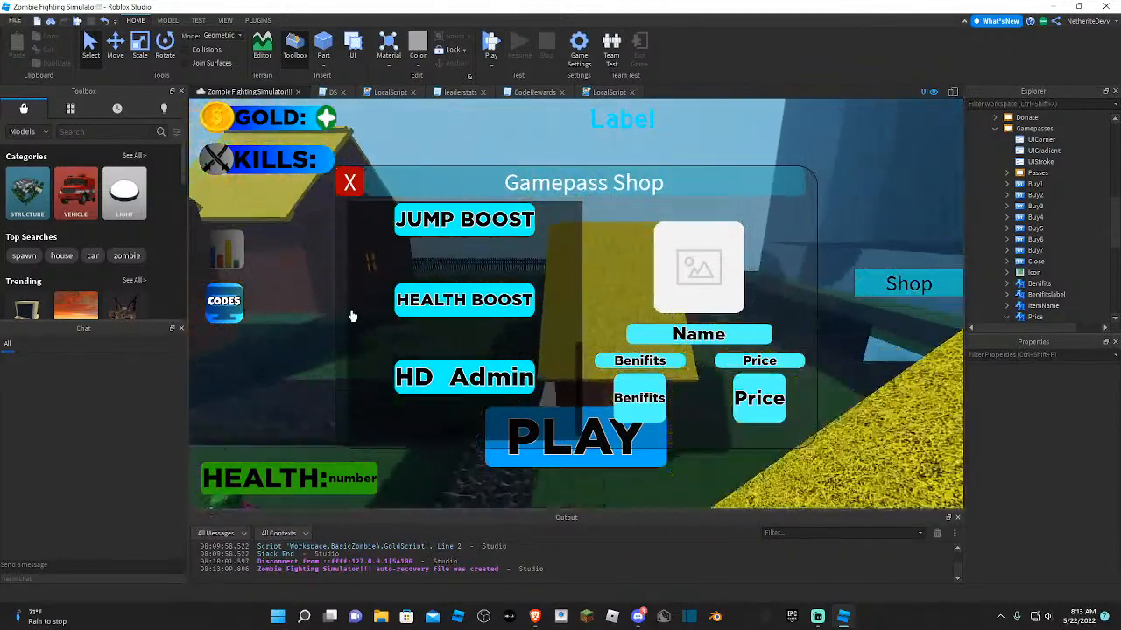
pyautogui.scroll(5, 348, 275)
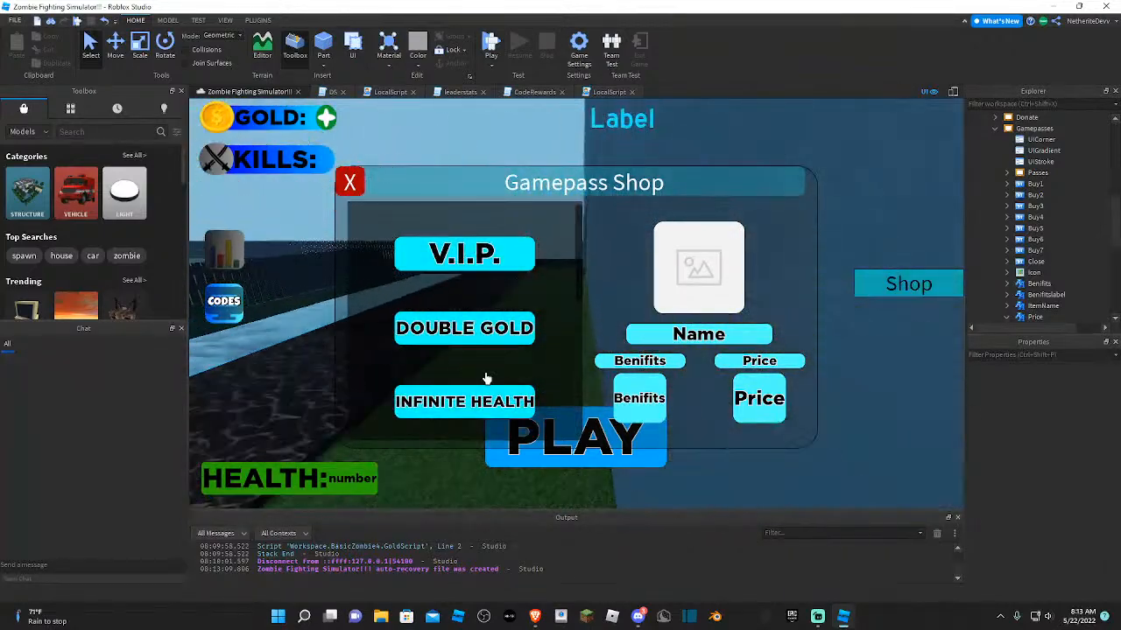
pyautogui.scroll(-5, 420, 316)
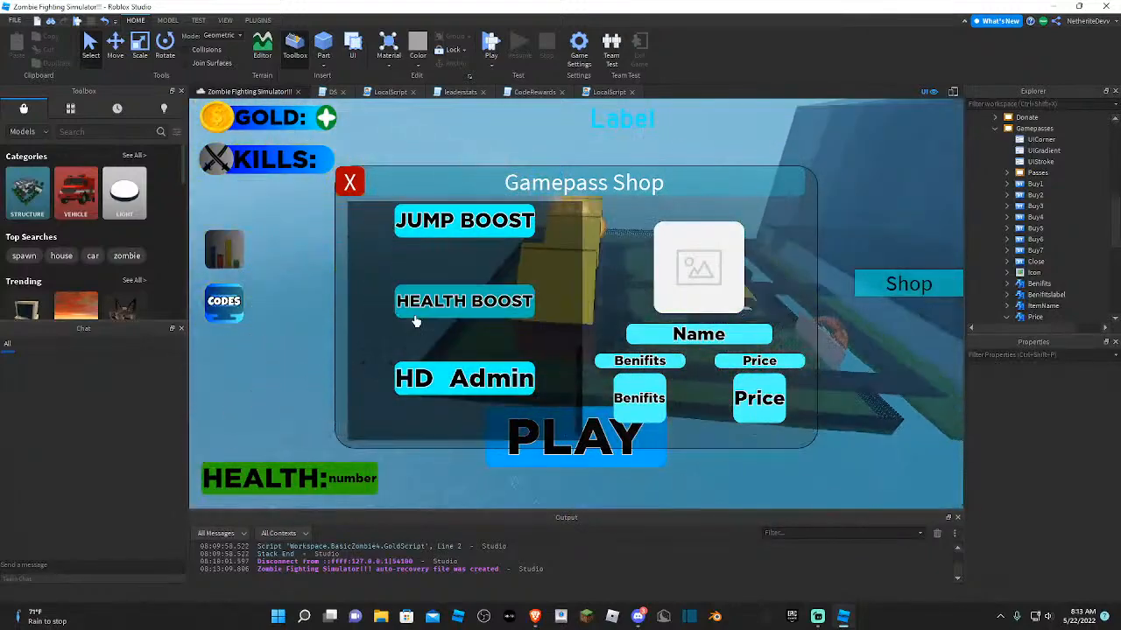
pyautogui.scroll(3, 454, 300)
pyautogui.scroll(2, 454, 300)
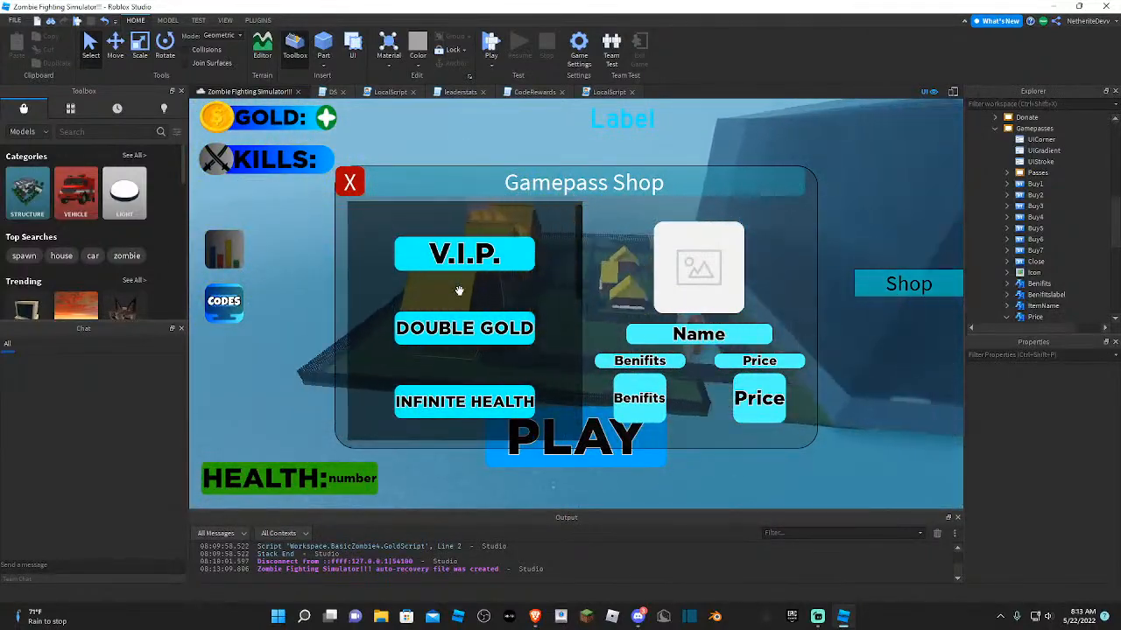
pyautogui.scroll(-4, 457, 295)
pyautogui.scroll(-1, 459, 289)
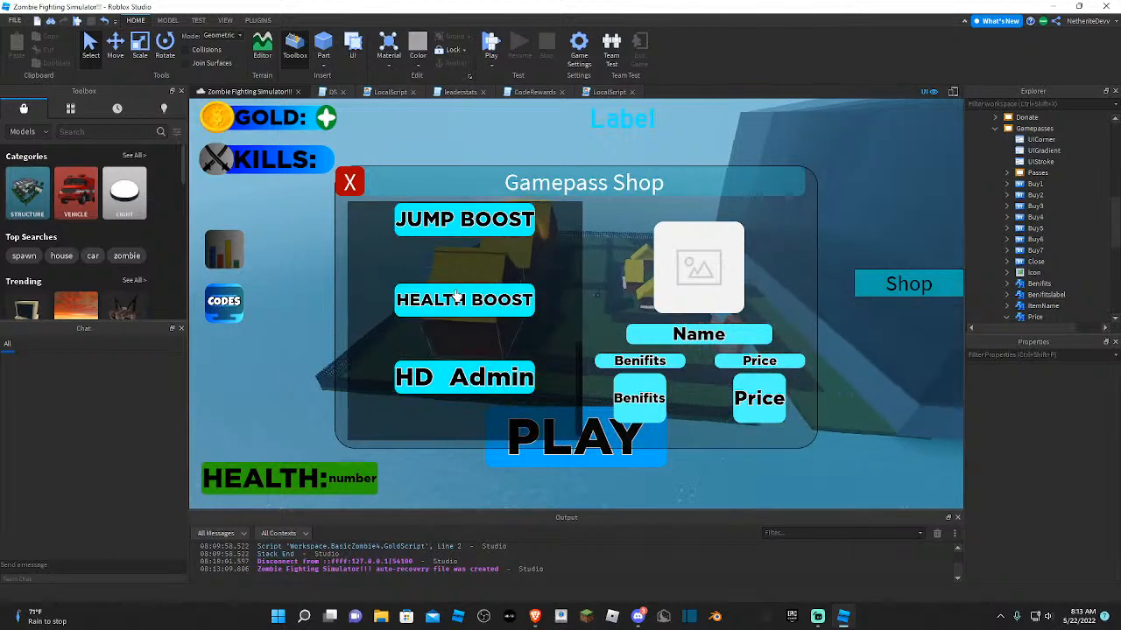
pyautogui.scroll(2, 513, 364)
pyautogui.scroll(2, 513, 364)
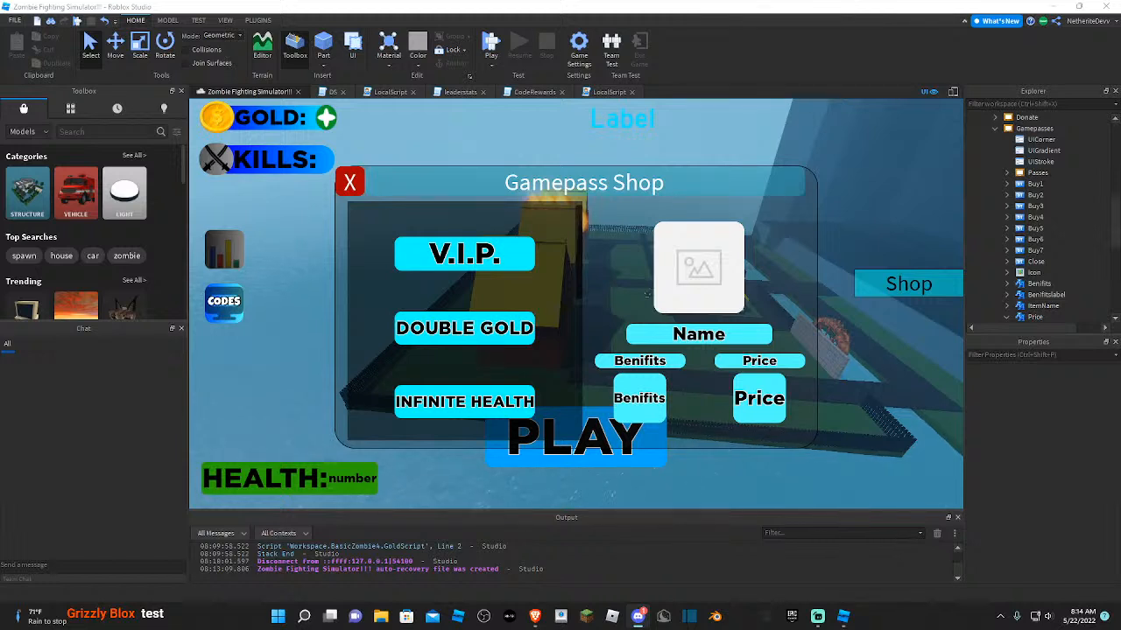
# - Look through the shop's Gamepasses and Weapons objects in the hierarchy and select the Weapon text button
pyautogui.click(826, 264)
pyautogui.press('w')
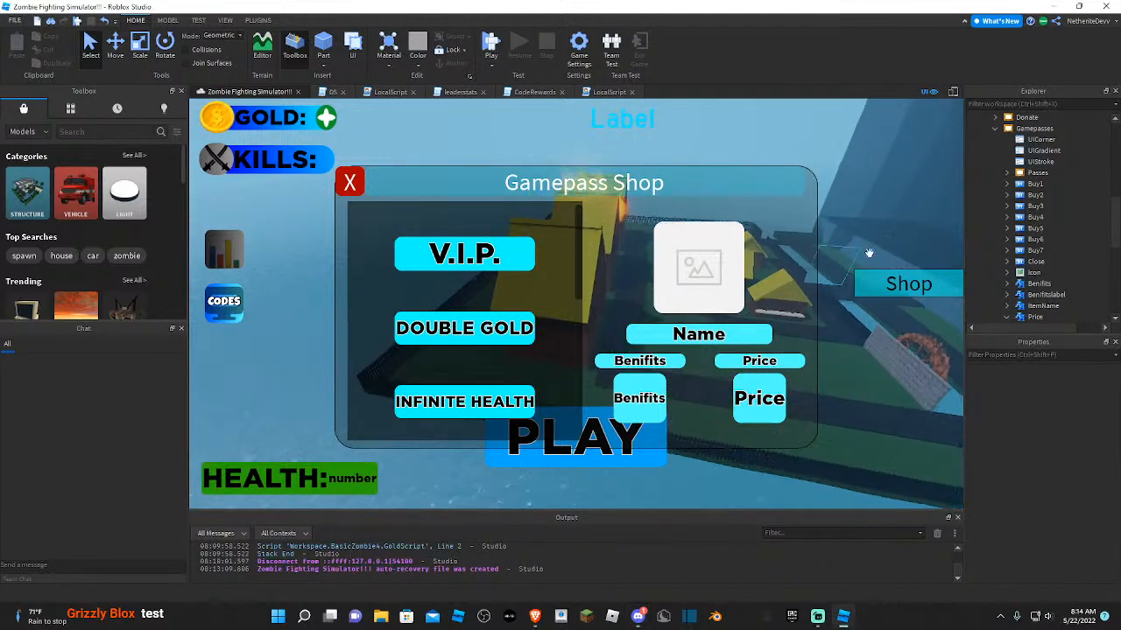
pyautogui.scroll(1, 1013, 240)
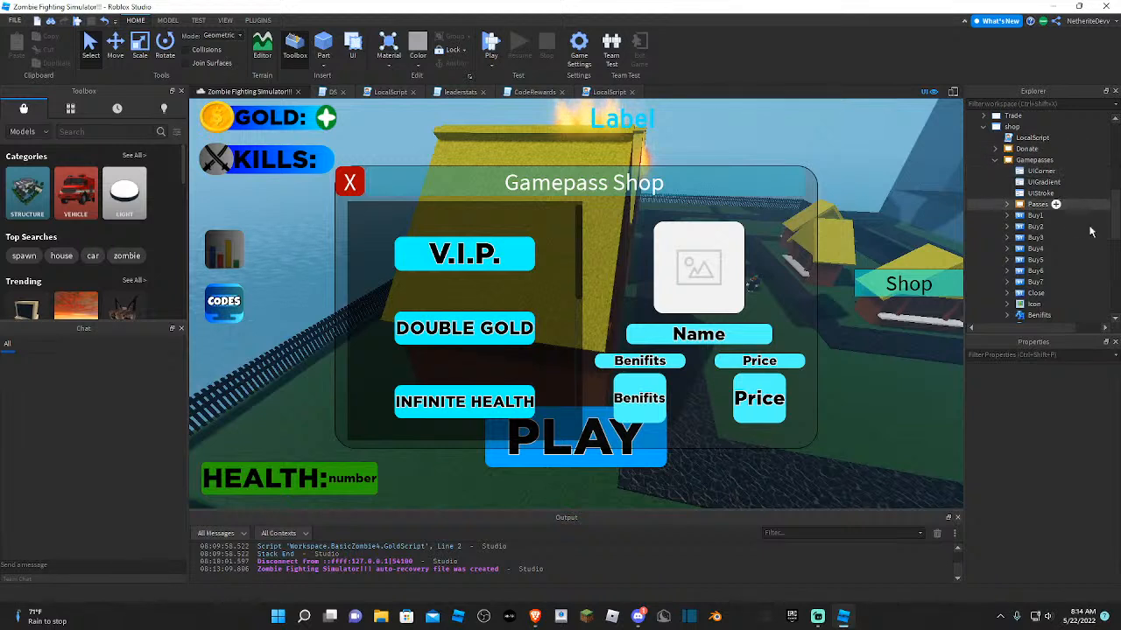
pyautogui.scroll(-3, 1033, 227)
pyautogui.scroll(4, 1037, 250)
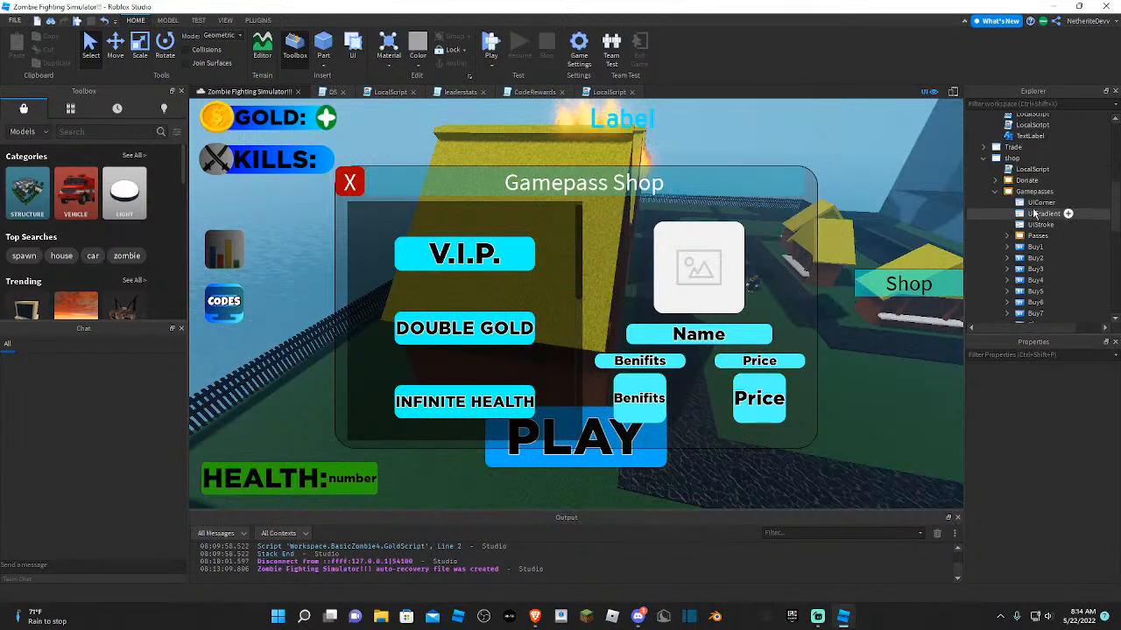
pyautogui.scroll(-3, 1039, 254)
pyautogui.scroll(-6, 1042, 271)
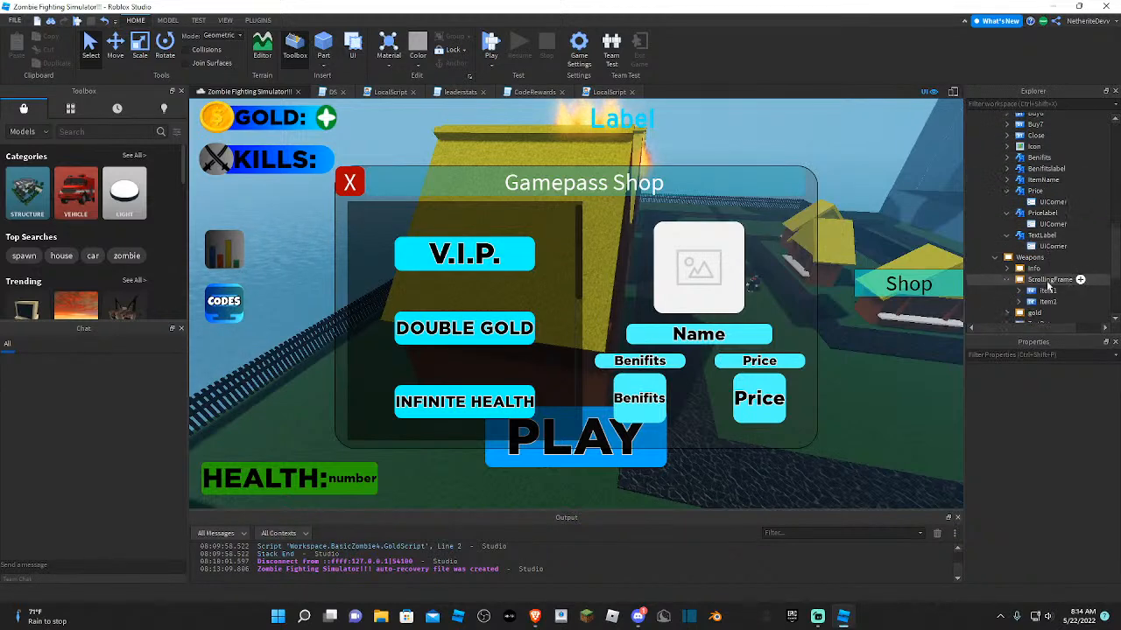
pyautogui.click(1024, 242)
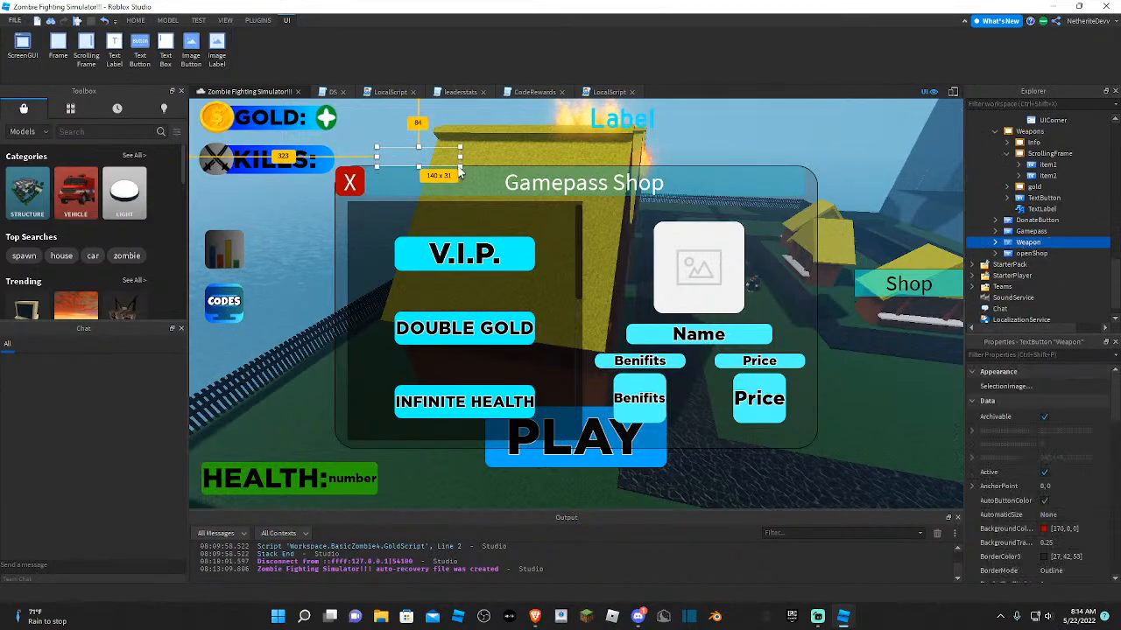
# - Add a LocalScript to the Gamepass Shop's Close button and replace its default code with the copied hover-and-click TweenSize template
pyautogui.click(349, 184)
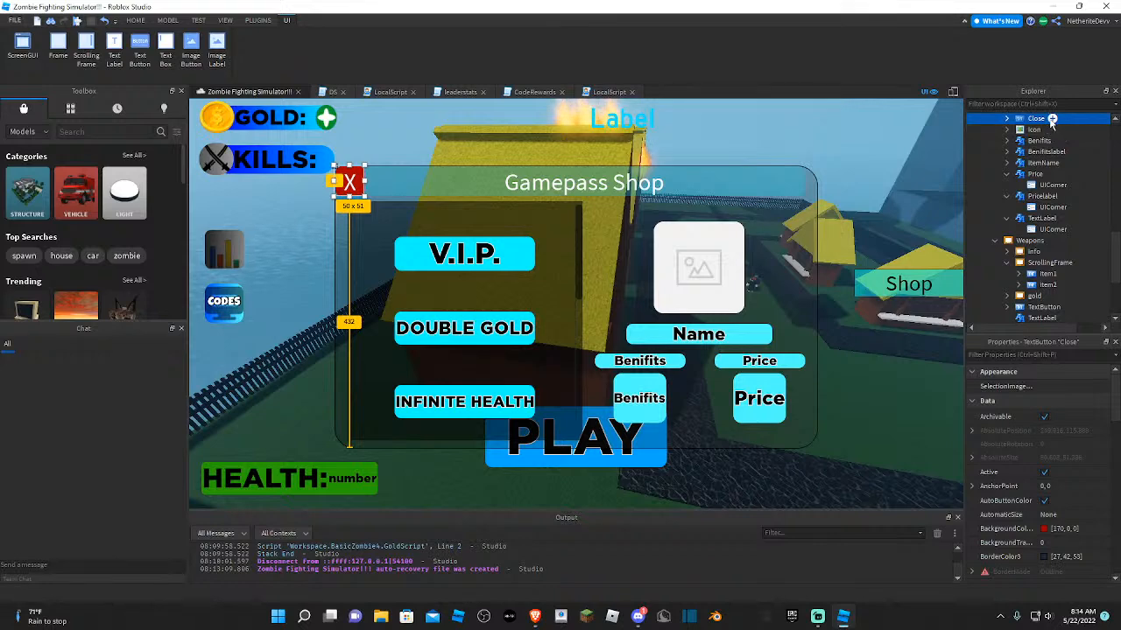
pyautogui.click(1052, 119)
pyautogui.click(1002, 170)
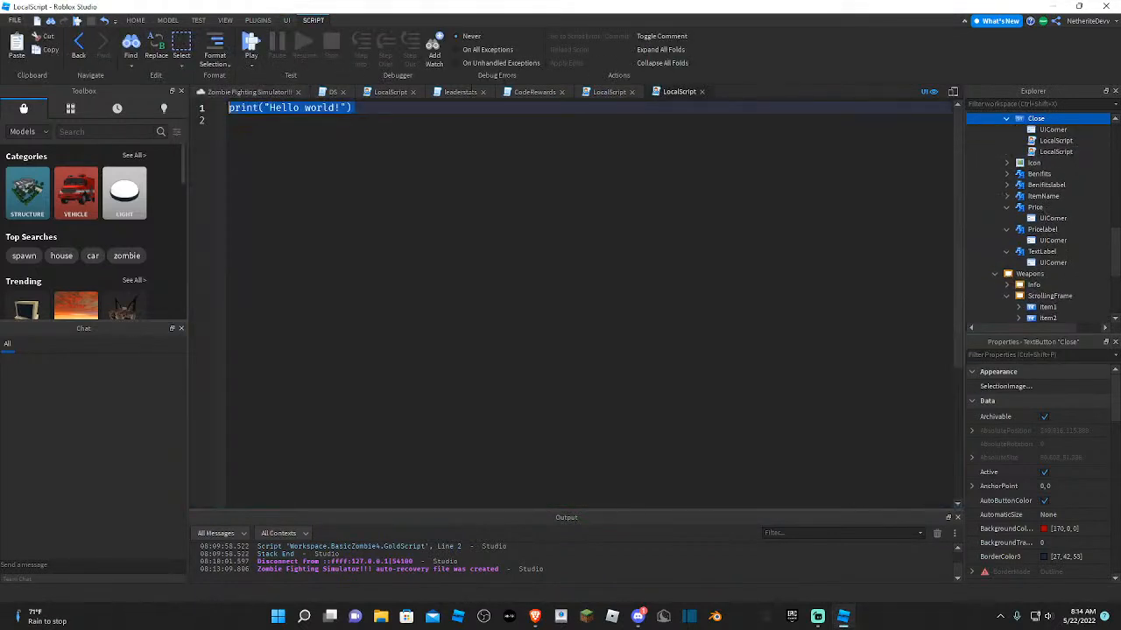
pyautogui.hotkey('ctrl', 'v')
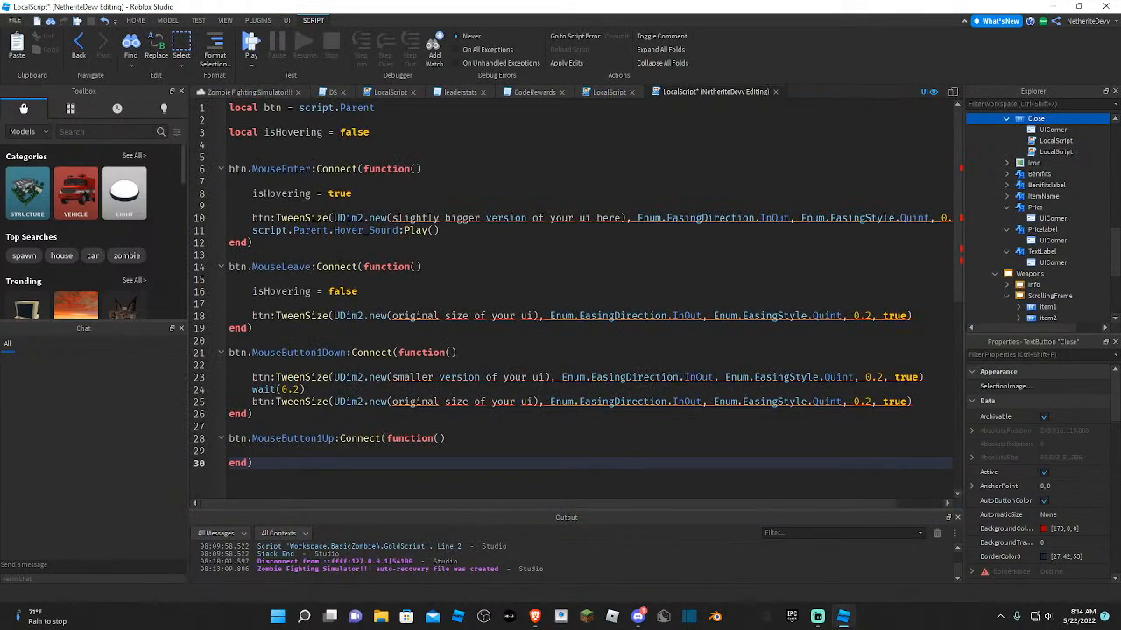
# - Review the bigger, original and smaller size placeholders and the easing arguments in the script's TweenSize calls
pyautogui.moveTo(392, 402); pyautogui.dragTo(536, 402)
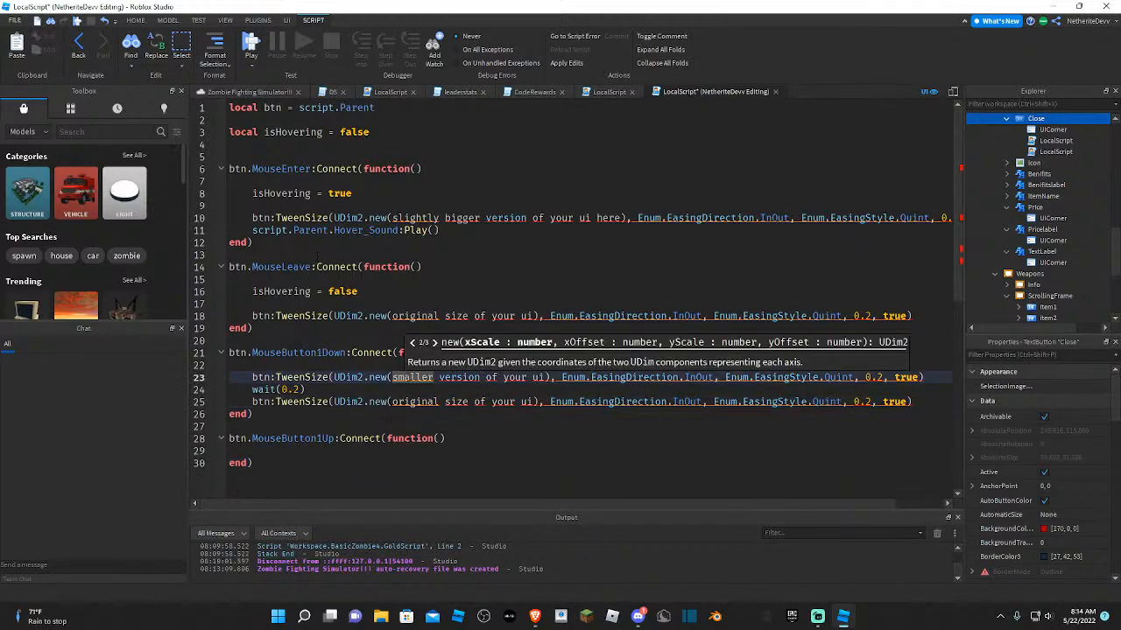
pyautogui.doubleClick(459, 378)
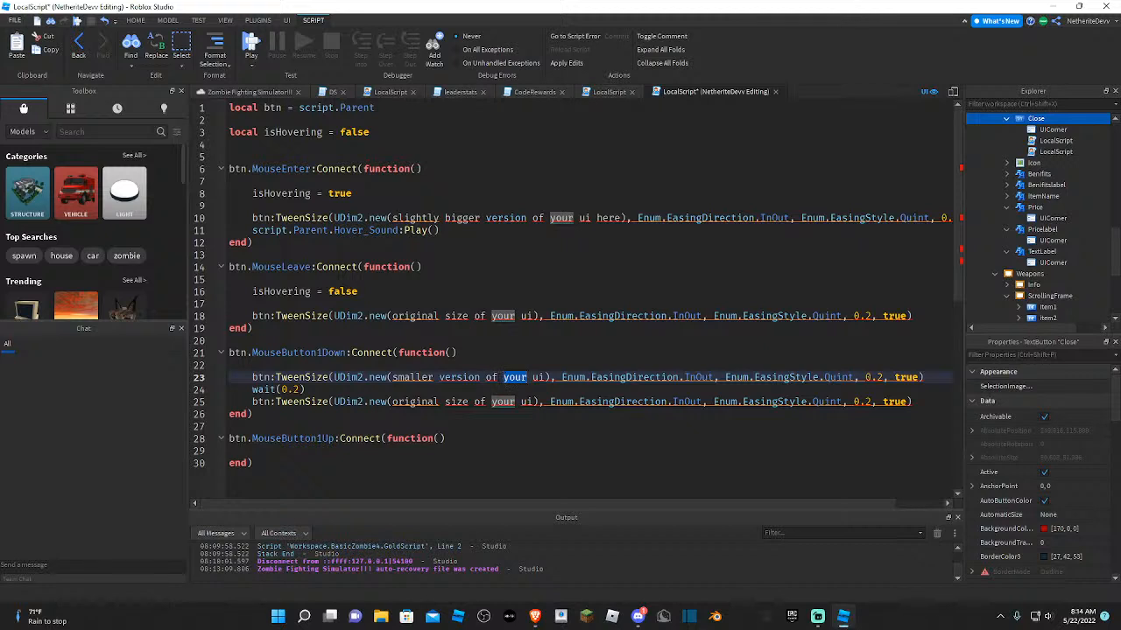
pyautogui.click(229, 279)
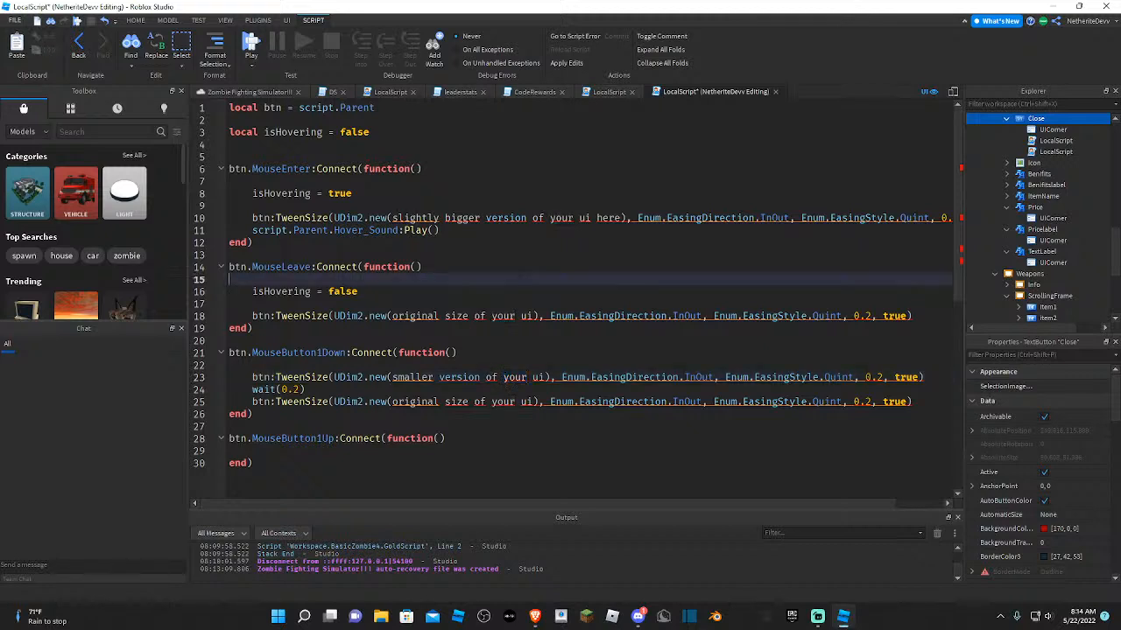
pyautogui.moveTo(391, 218); pyautogui.dragTo(625, 218)
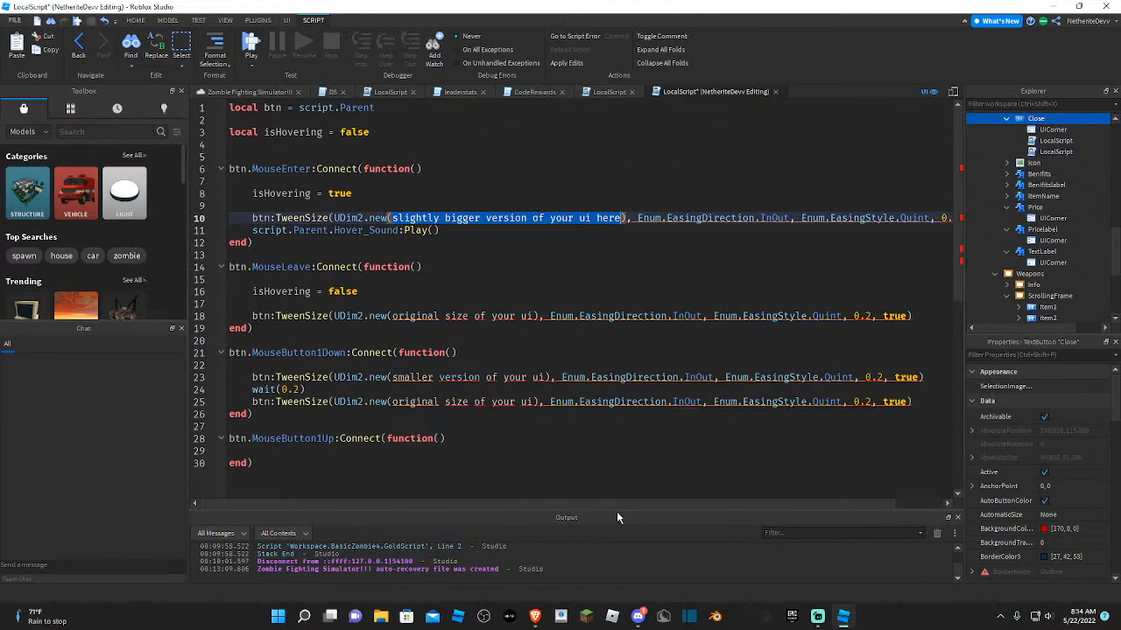
pyautogui.hscroll(2, 783, 494)
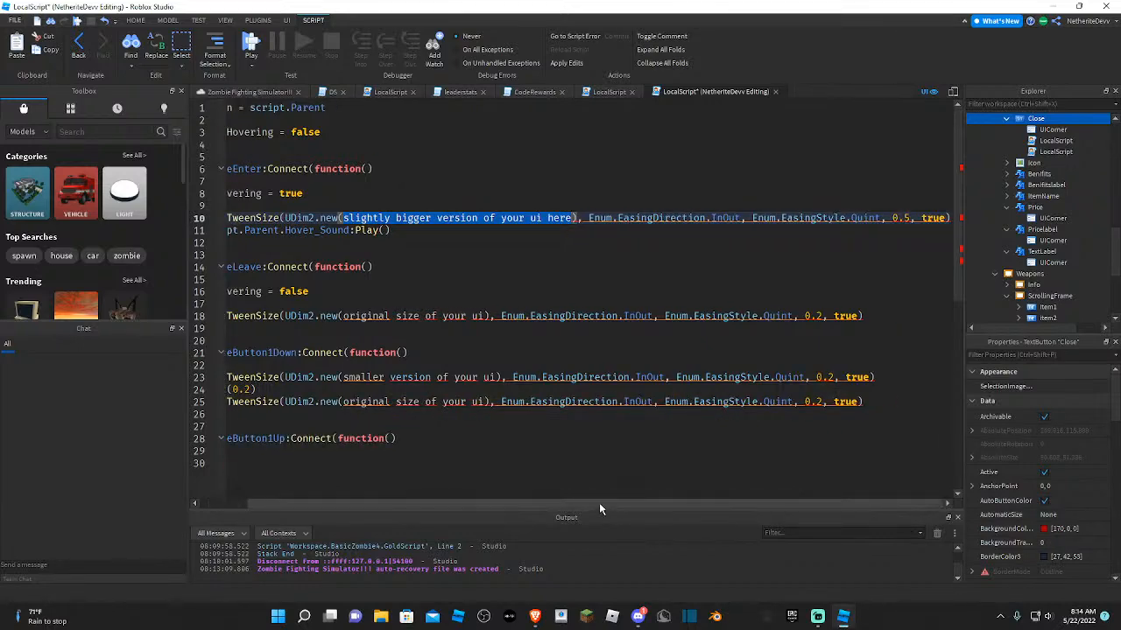
pyautogui.hscroll(-2, 598, 502)
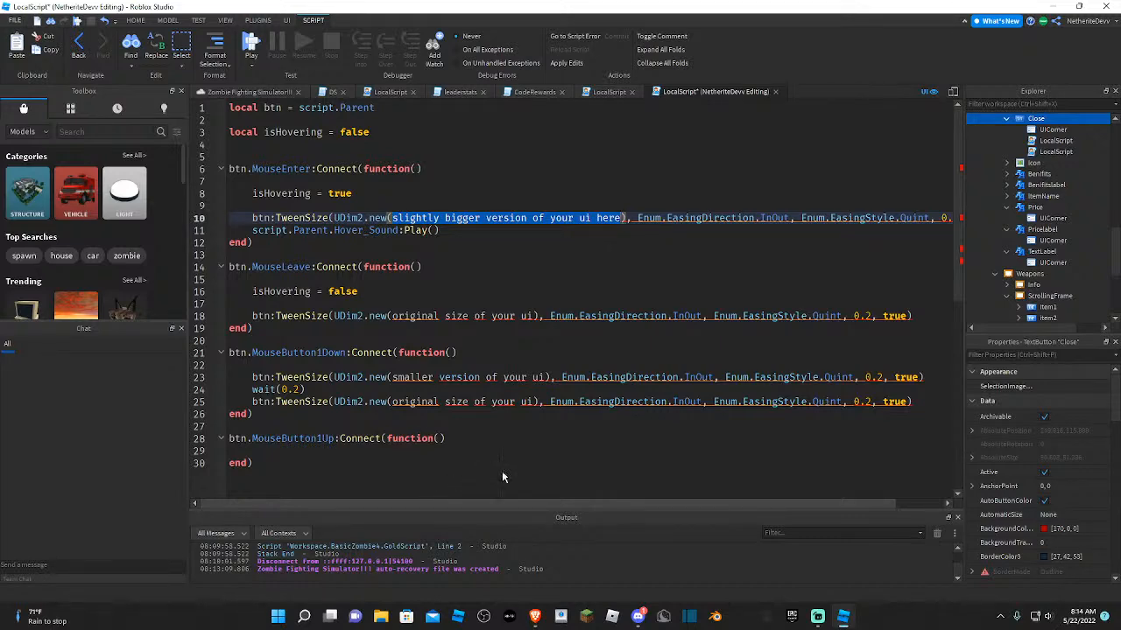
pyautogui.hscroll(2, 691, 463)
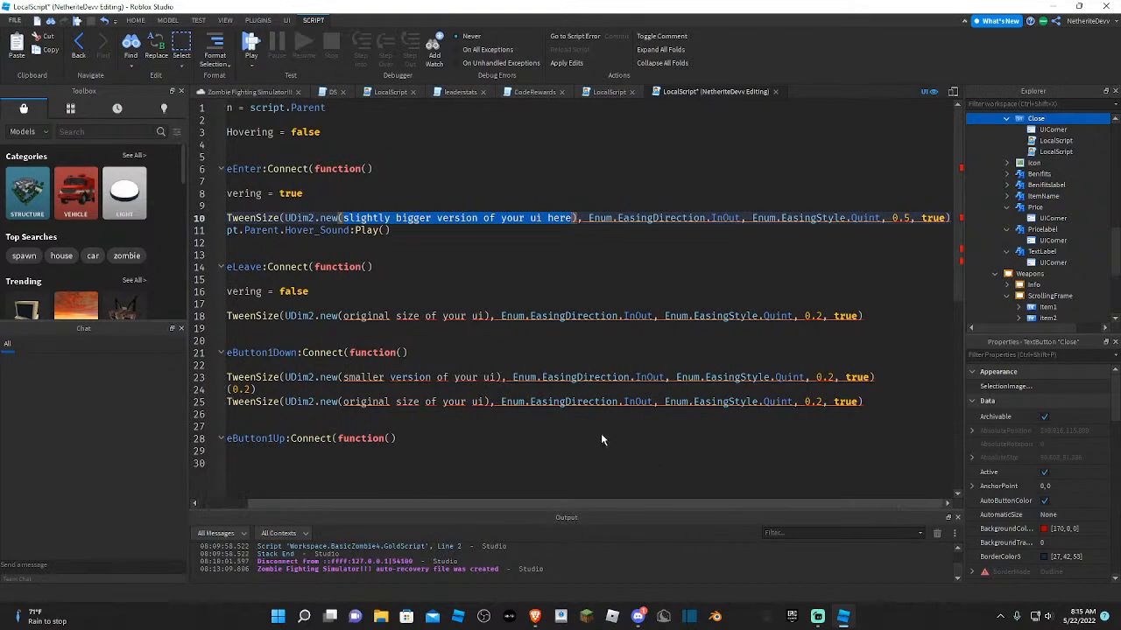
pyautogui.hscroll(-2, 552, 440)
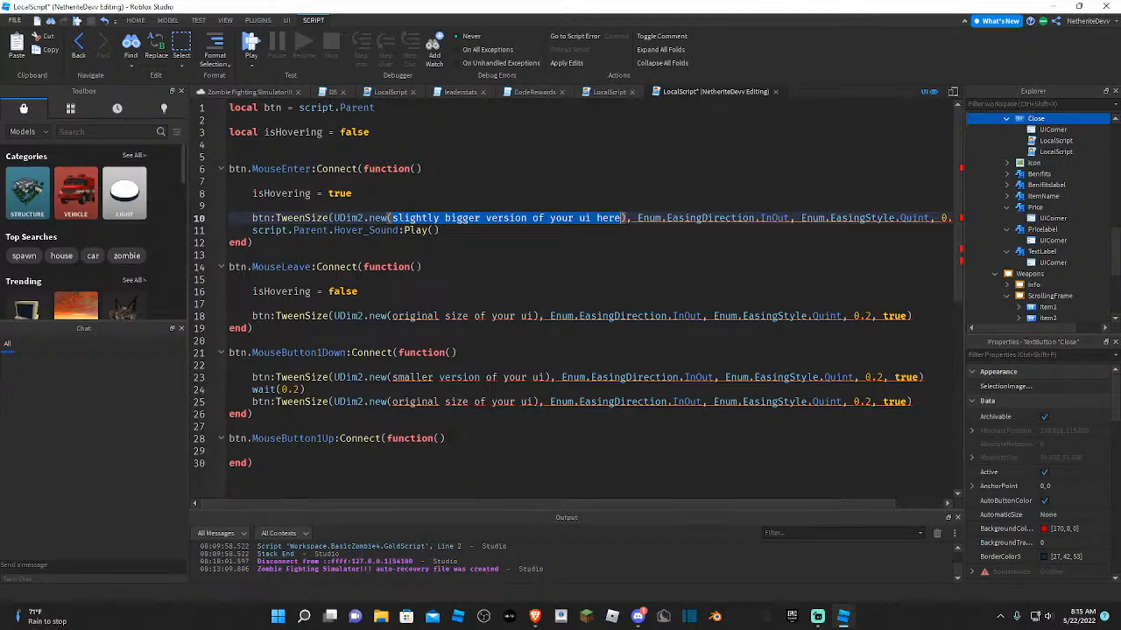
# - Replace the original-size placeholders in the second MouseButton1Down tween and the MouseLeave tween with the Close button's size, 0.061,0,0.106,0
pyautogui.moveTo(392, 401); pyautogui.dragTo(508, 413)
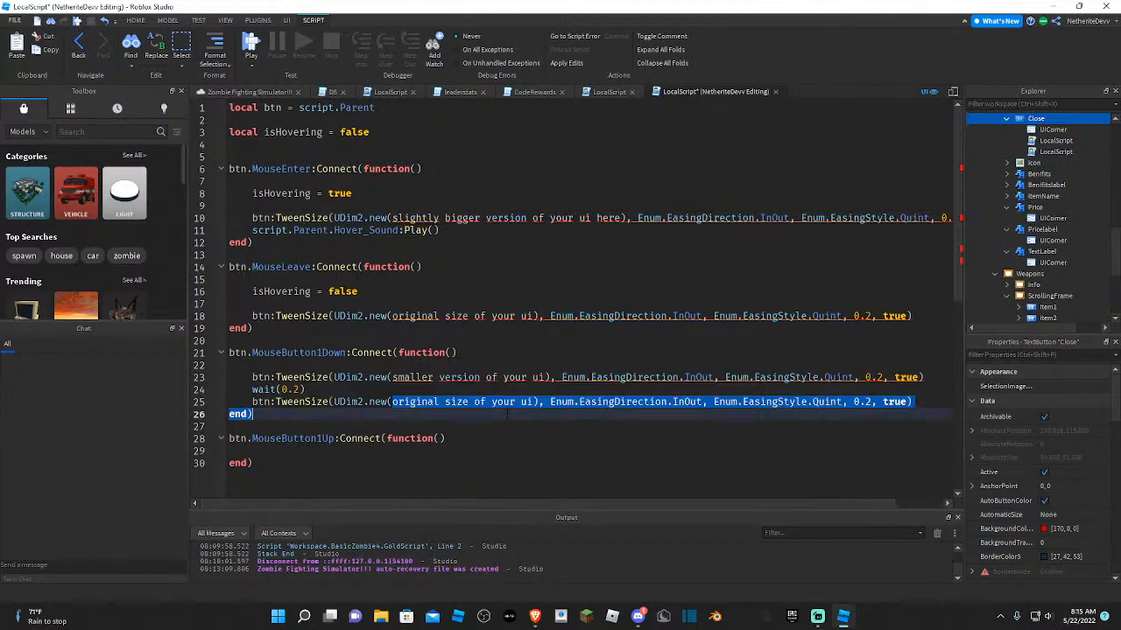
pyautogui.moveTo(388, 402); pyautogui.dragTo(536, 401)
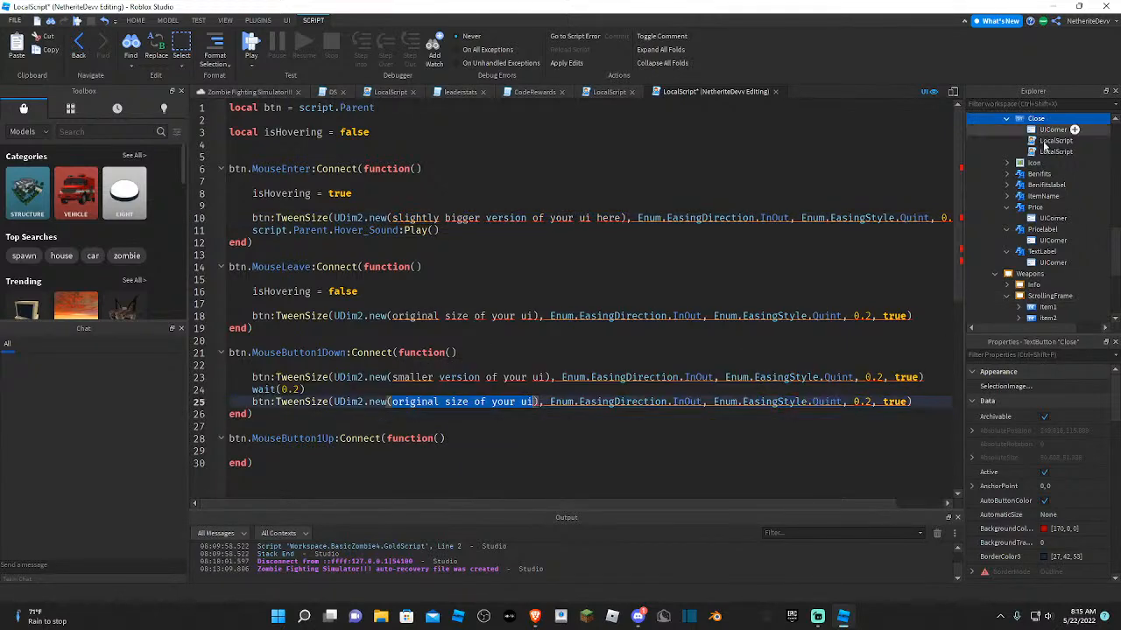
pyautogui.write('siz')
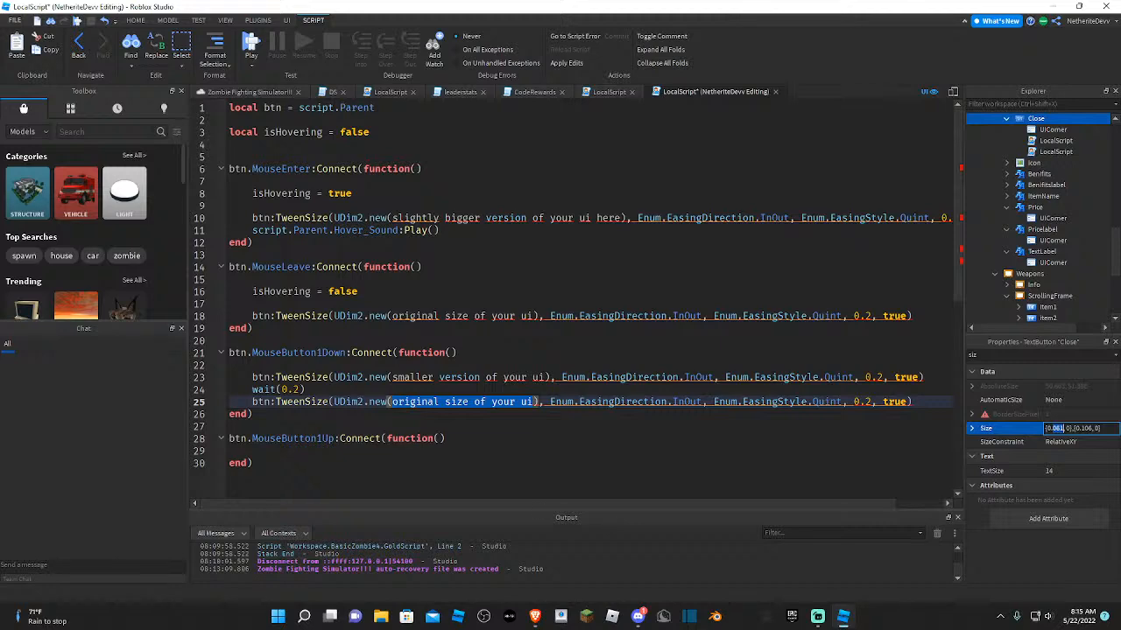
pyautogui.doubleClick(426, 403)
pyautogui.moveTo(533, 402); pyautogui.dragTo(392, 402)
pyautogui.write('0.06')
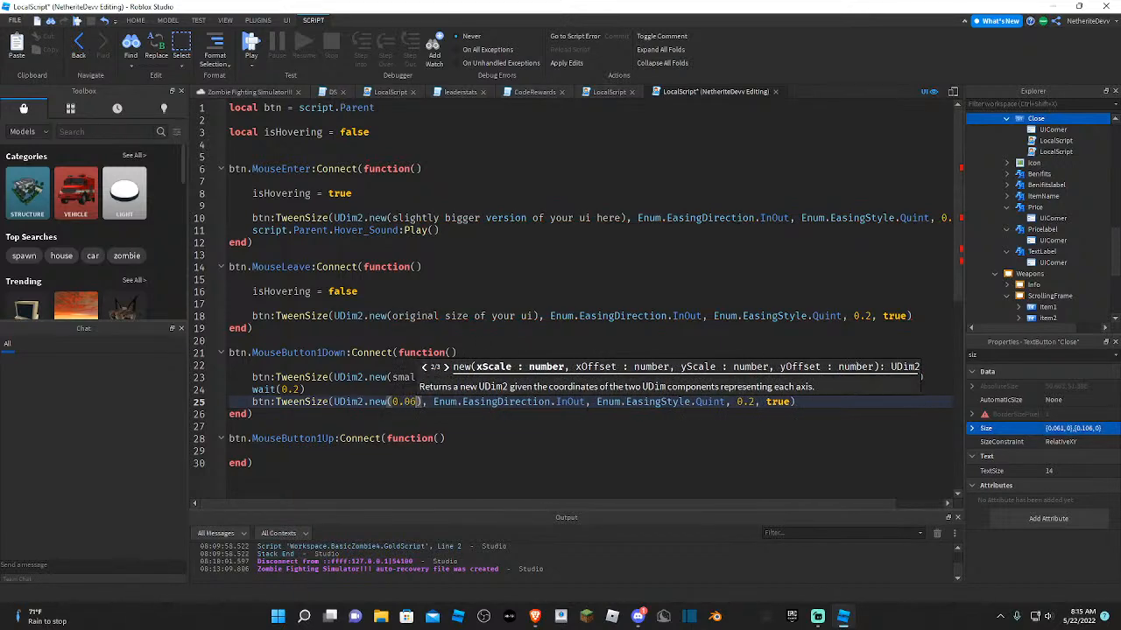
pyautogui.write('1')
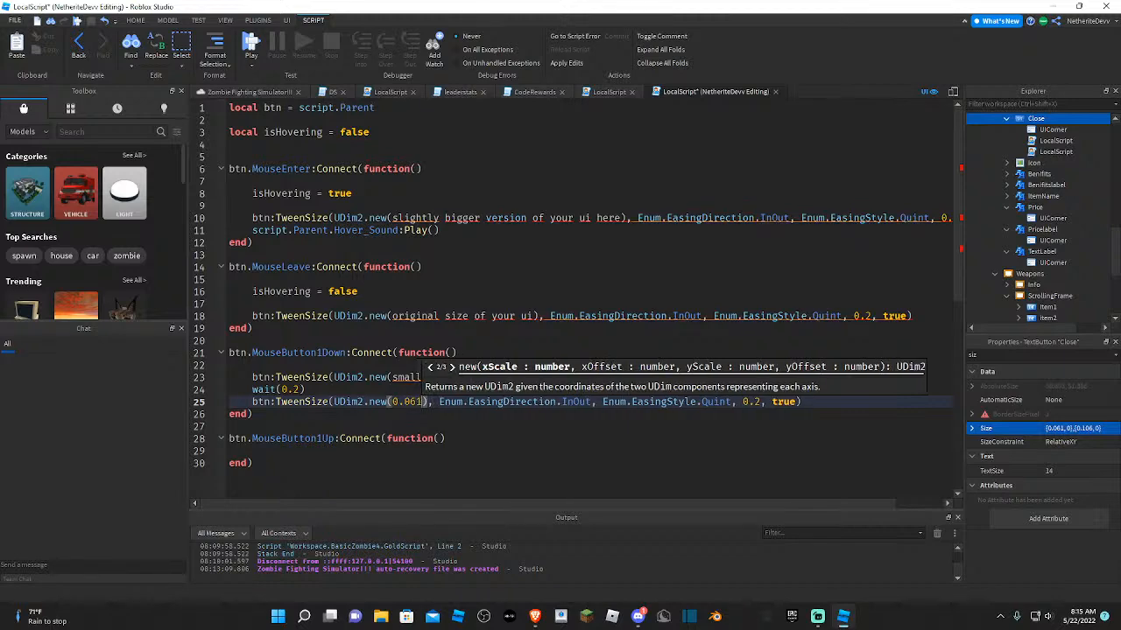
pyautogui.write(',0,1')
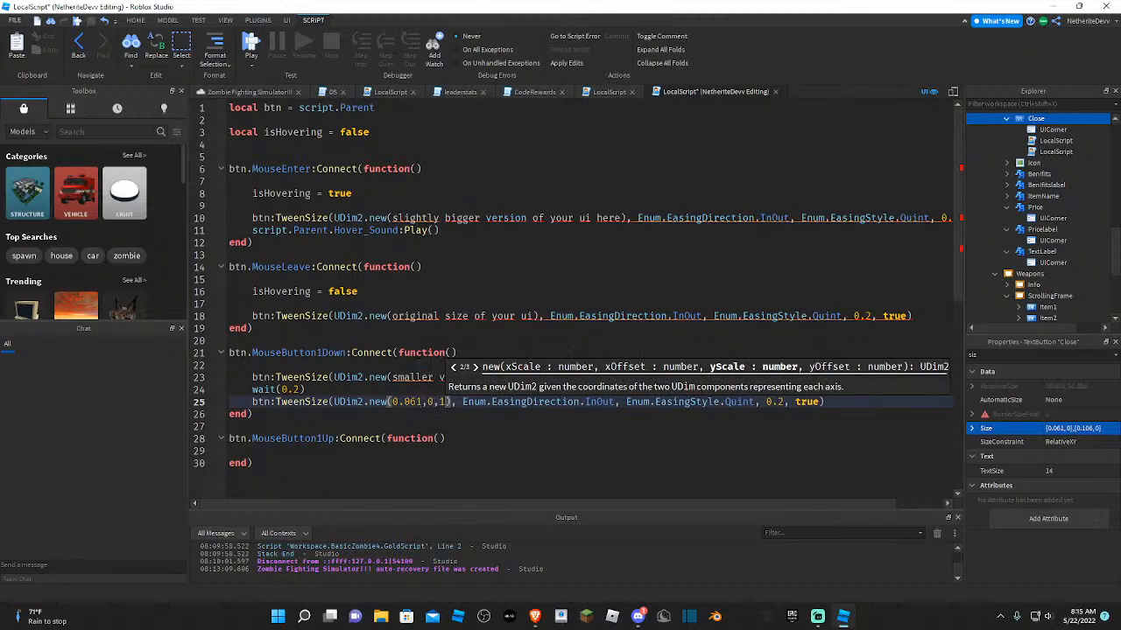
pyautogui.press('BackSpace')
pyautogui.write('0.106,')
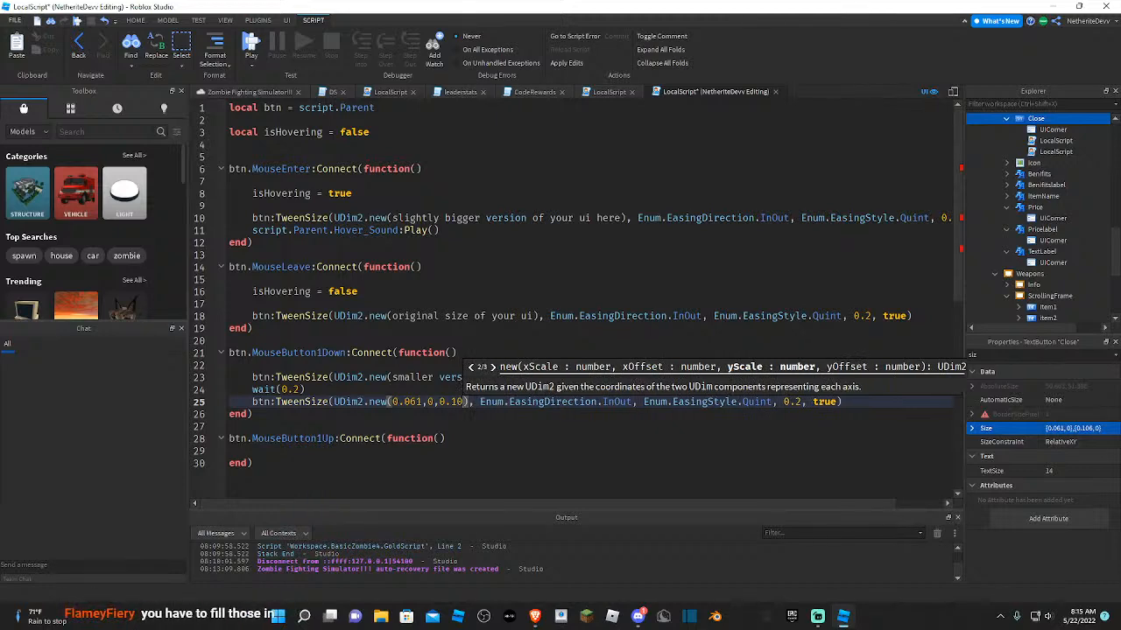
pyautogui.write('0')
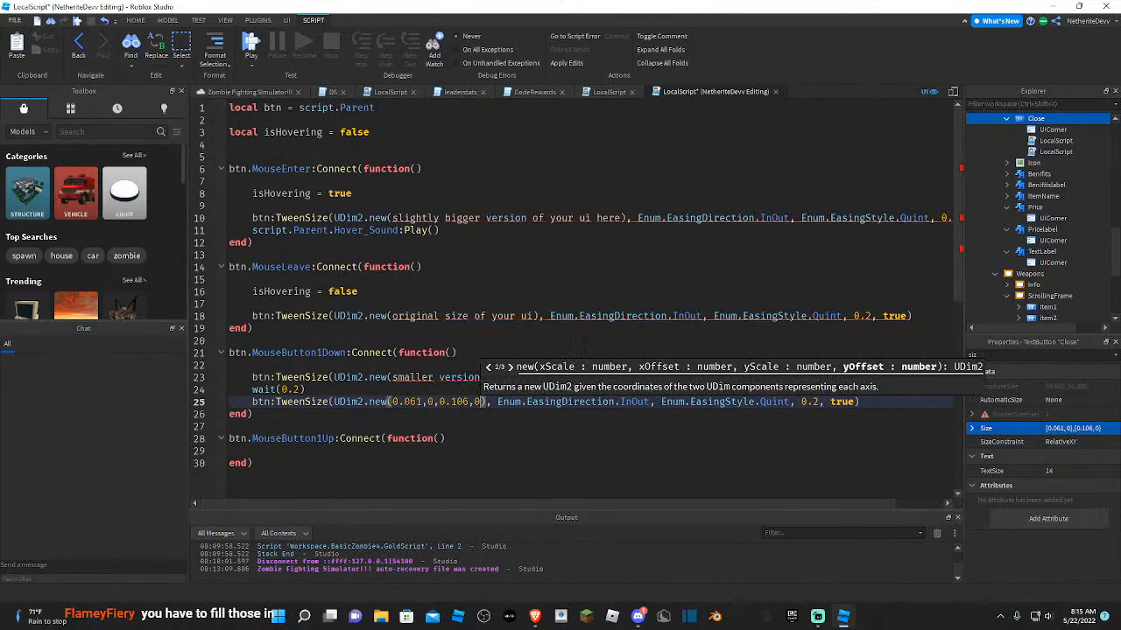
pyautogui.moveTo(392, 402); pyautogui.dragTo(483, 402)
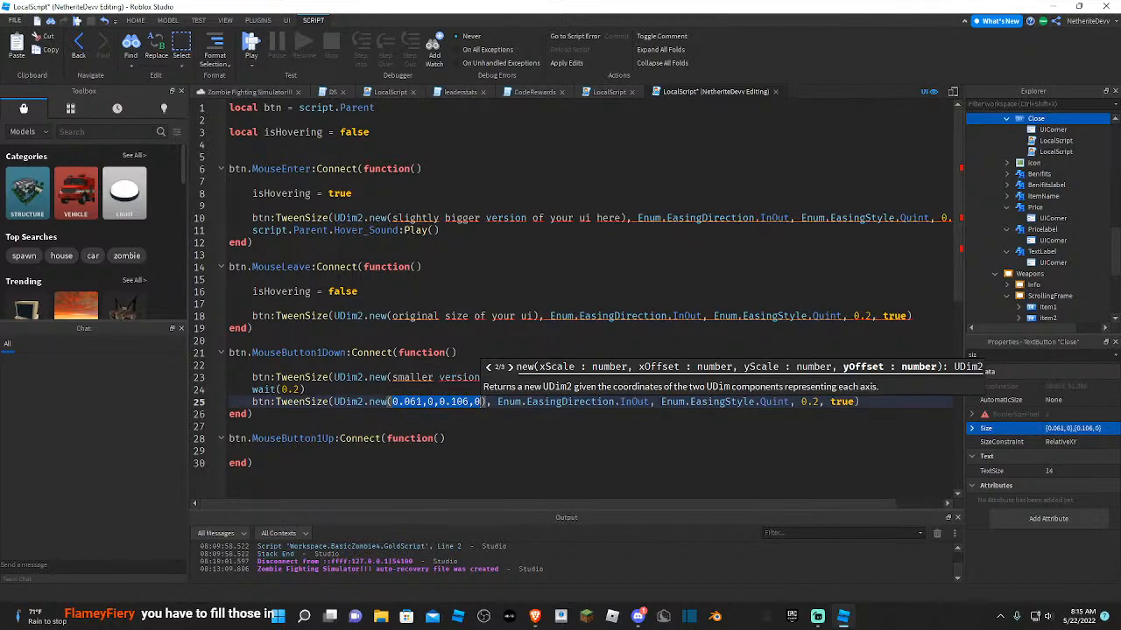
pyautogui.moveTo(392, 316); pyautogui.dragTo(529, 316)
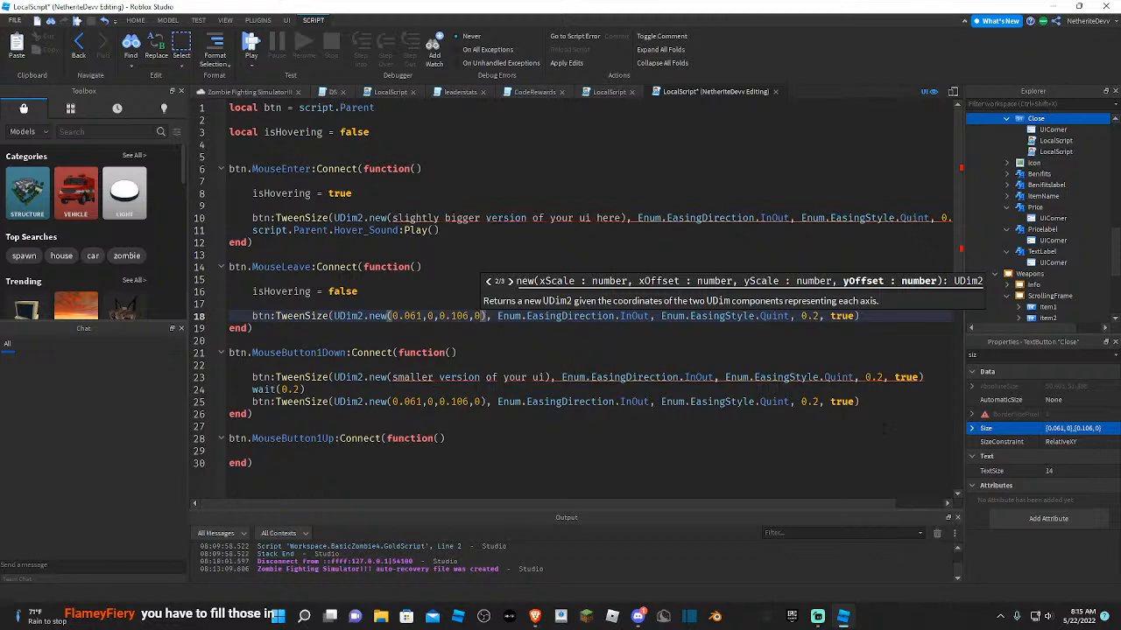
# - Enlarge the Close button in the shop preview to about 62 x 60 pixels, a scale of about 0.076 by 0.125, and return to its script
pyautogui.click(261, 93)
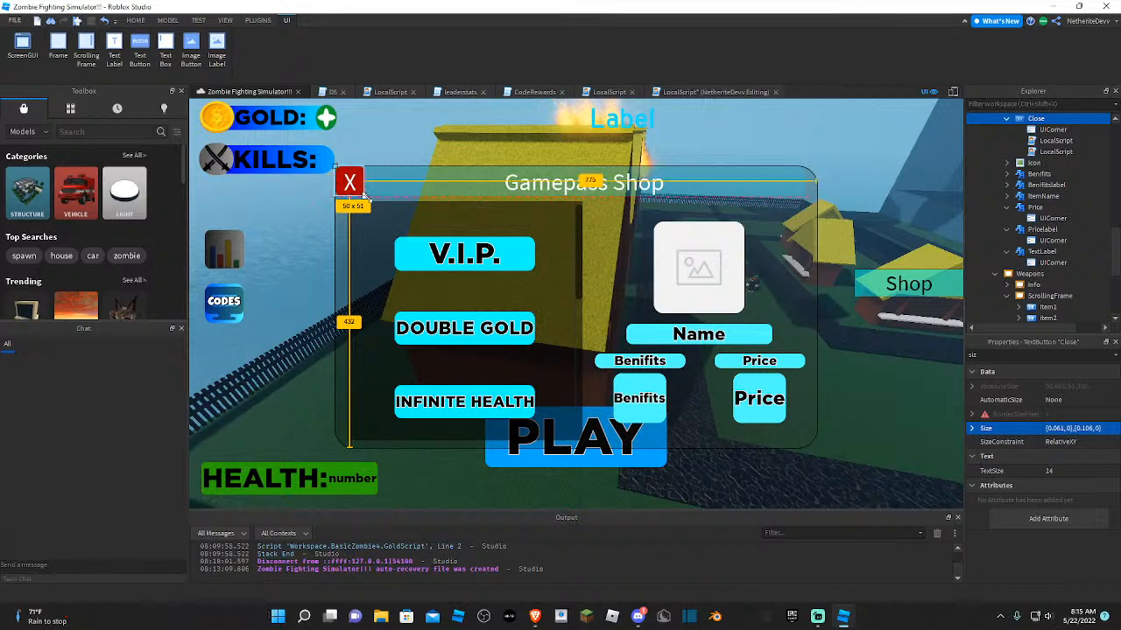
pyautogui.moveTo(367, 199); pyautogui.dragTo(362, 198)
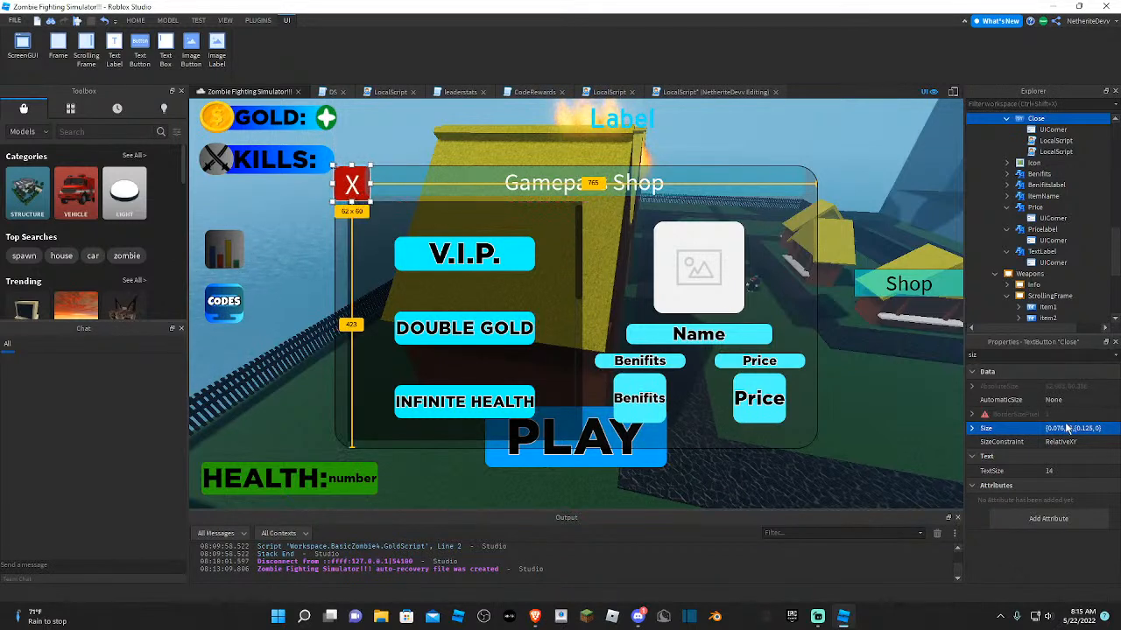
pyautogui.click(716, 91)
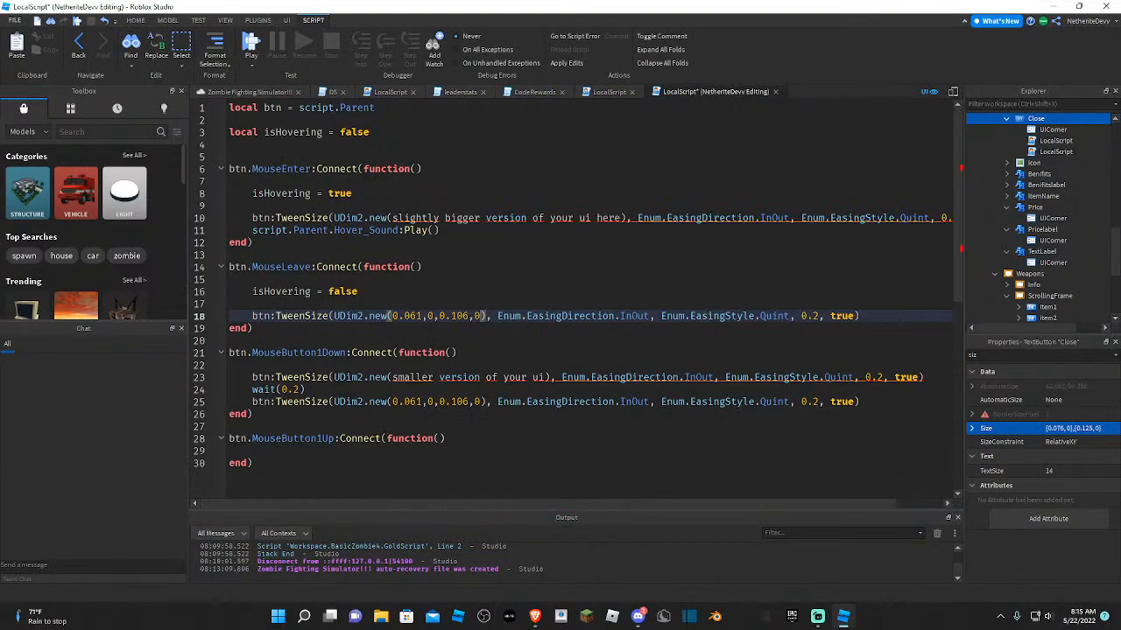
pyautogui.moveTo(391, 218); pyautogui.dragTo(627, 218)
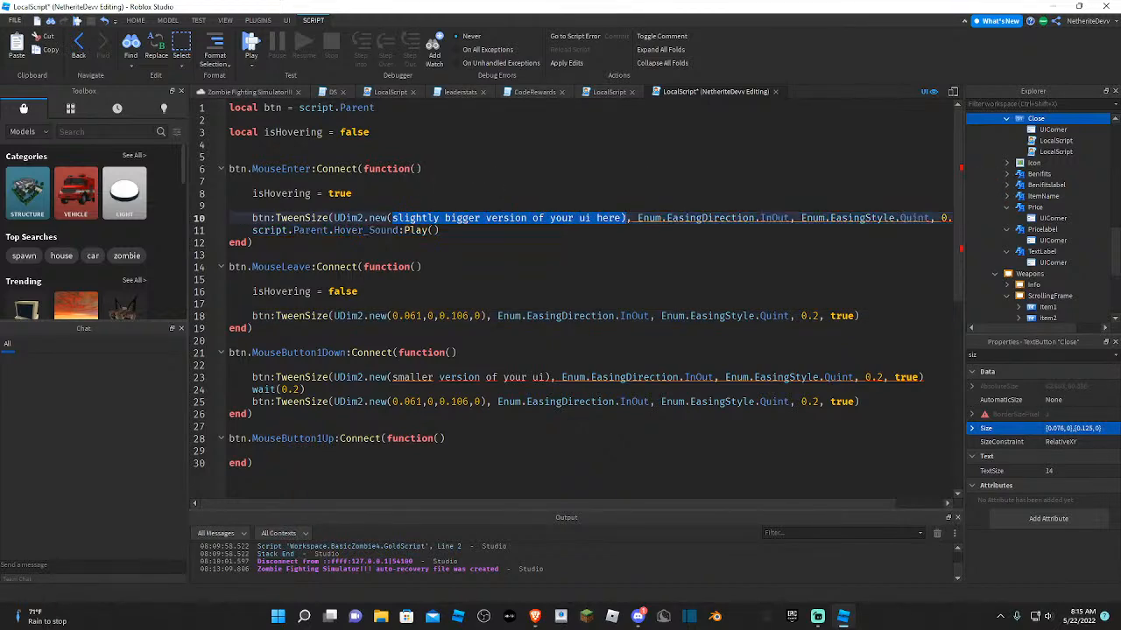
pyautogui.press('Left')
pyautogui.press('BackSpace')
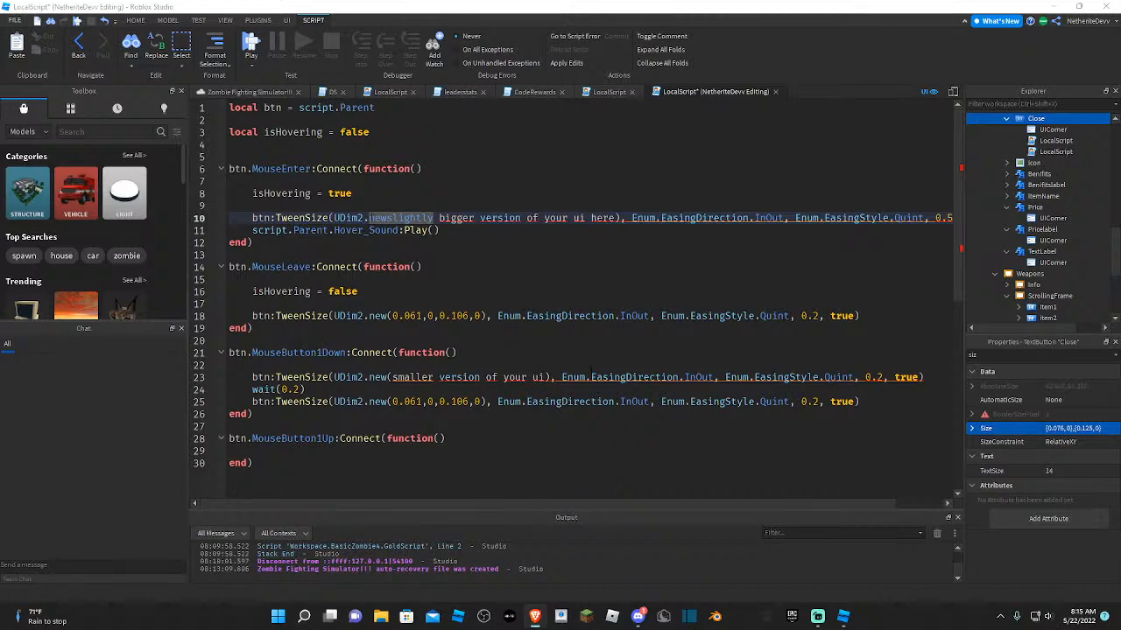
pyautogui.hotkey('alt', 'Tab')
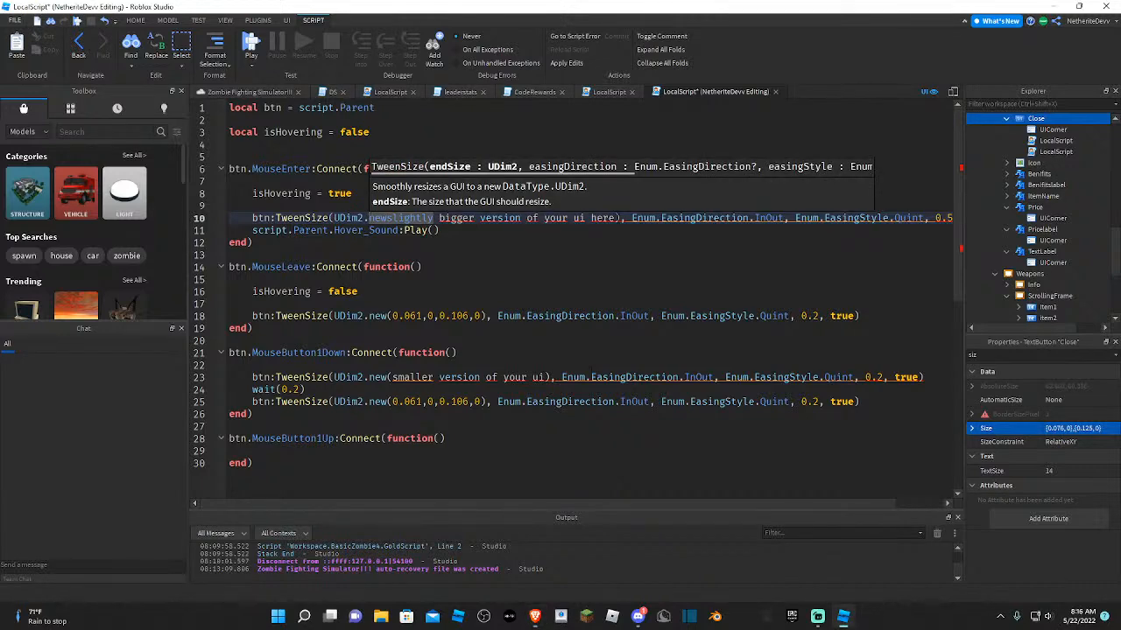
pyautogui.moveTo(620, 218); pyautogui.dragTo(447, 254)
pyautogui.click(446, 266)
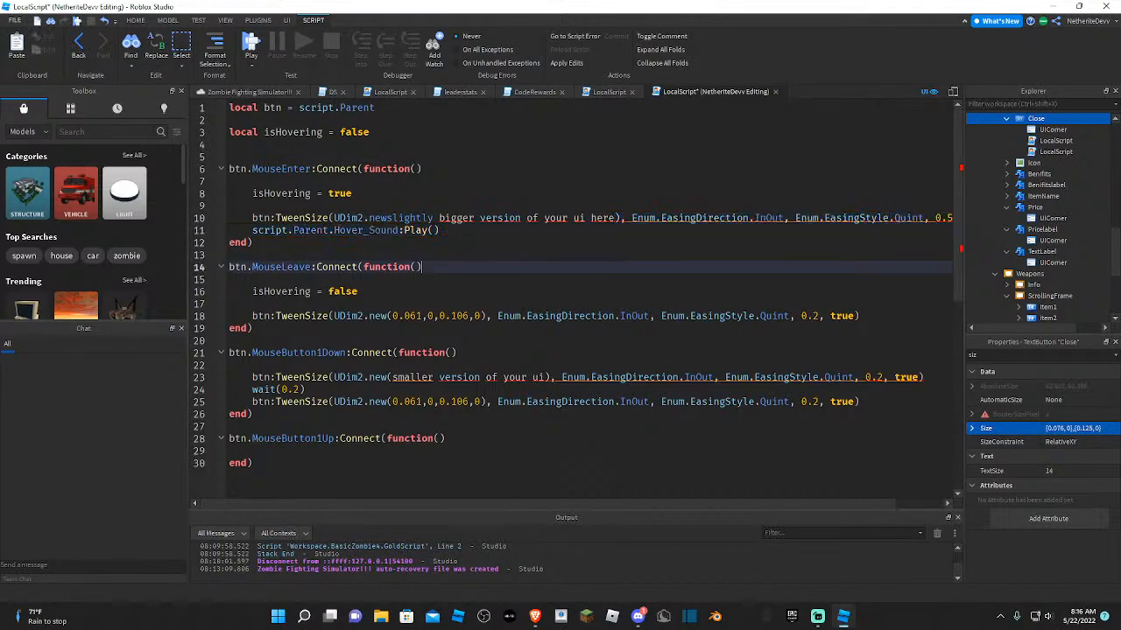
pyautogui.hotkey('ctrl', 'z')
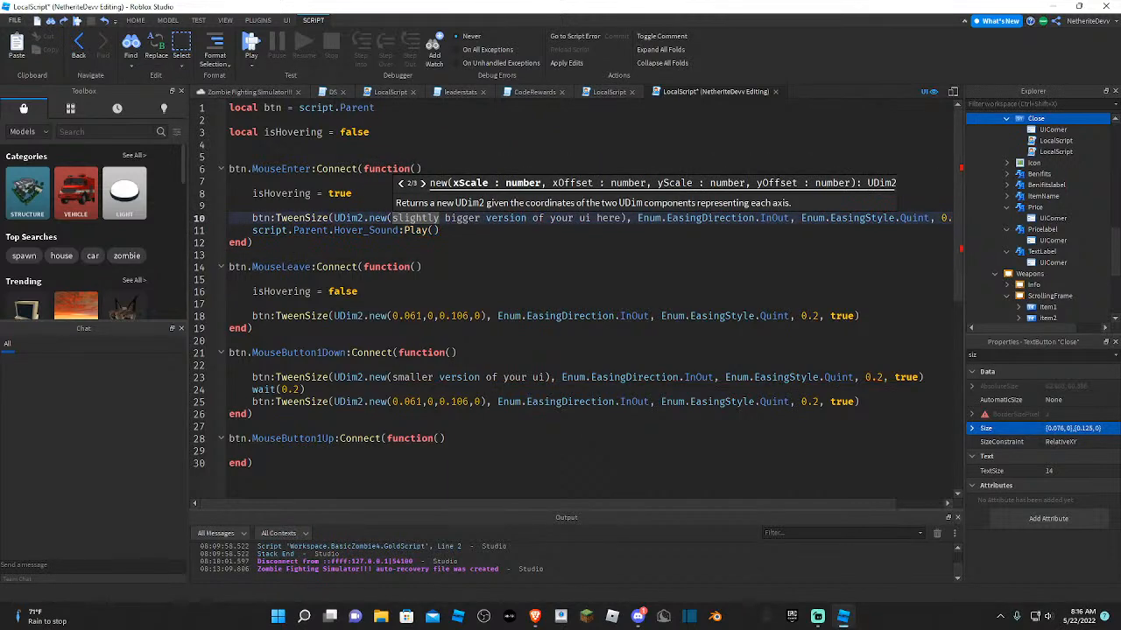
# - Replace the slightly-bigger-version placeholder in the MouseEnter tween with 0.076,0,0.125,0
pyautogui.moveTo(391, 218); pyautogui.dragTo(621, 218)
pyautogui.press('BackSpace')
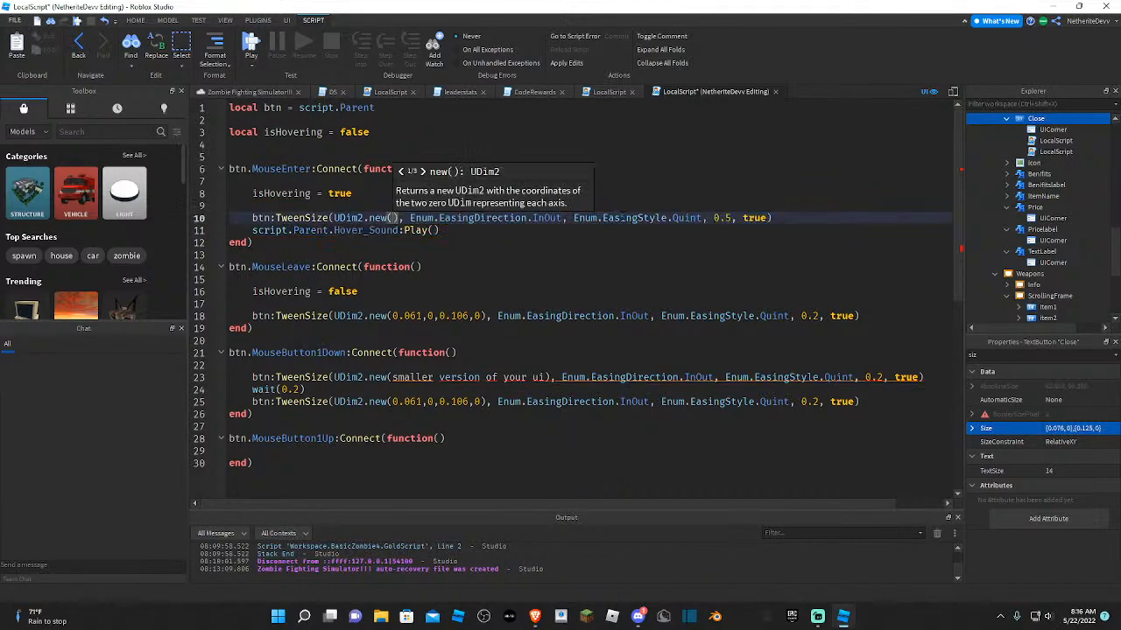
pyautogui.write('0.076')
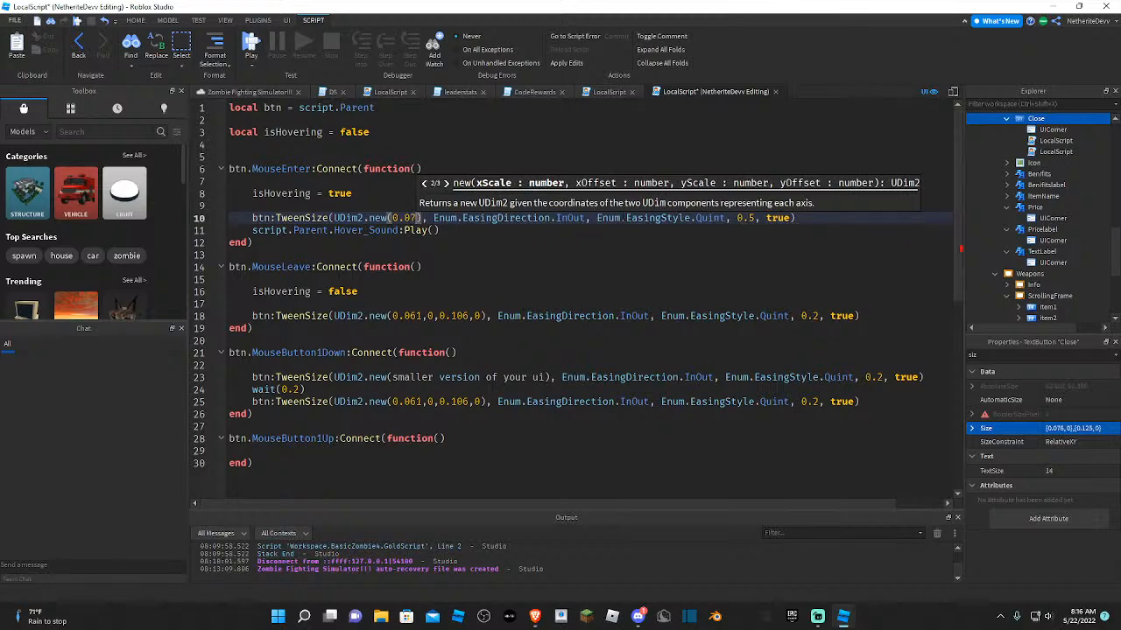
pyautogui.write(',0,')
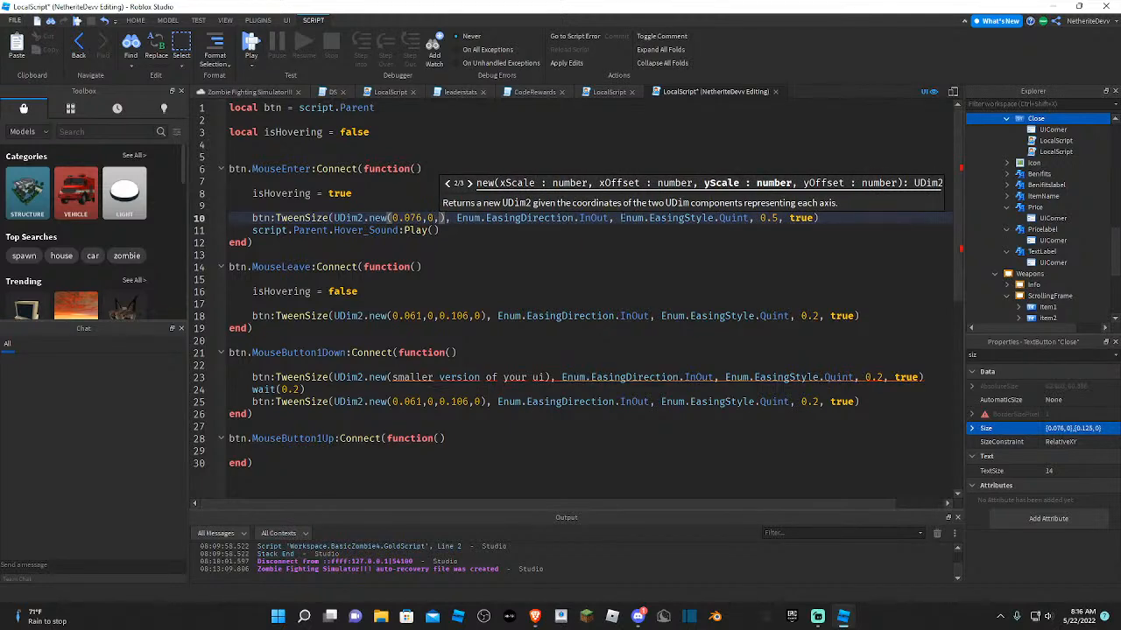
pyautogui.write('0.125,0')
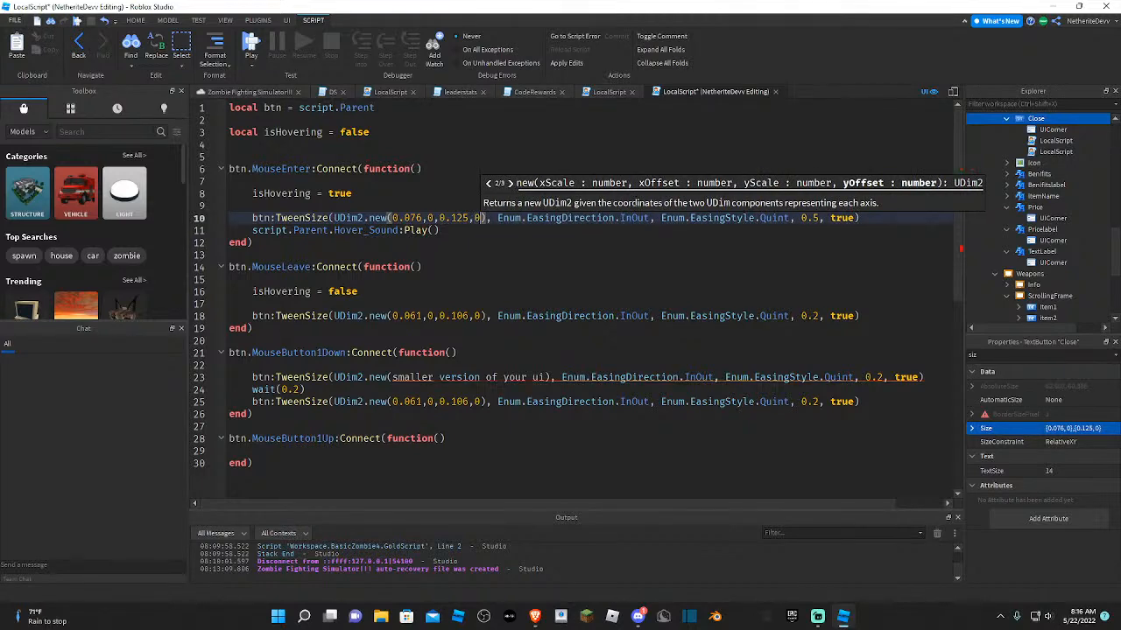
# - Shrink the Close button to about 40 x 39 pixels, filter its properties for its size, and return to the script
pyautogui.click(245, 91)
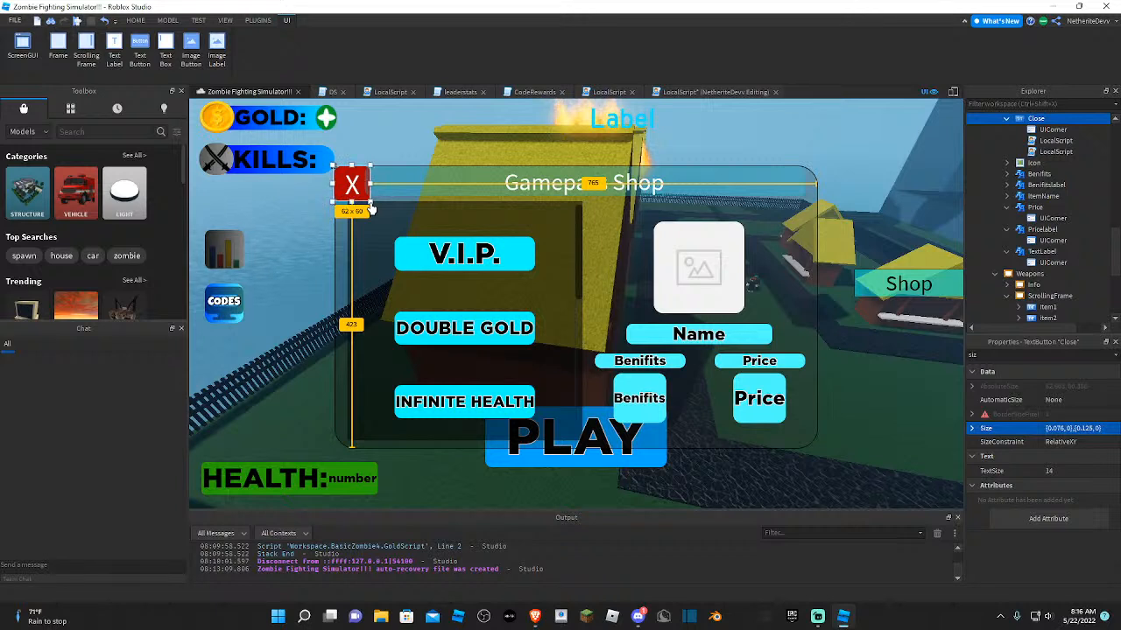
pyautogui.moveTo(369, 200); pyautogui.dragTo(358, 186)
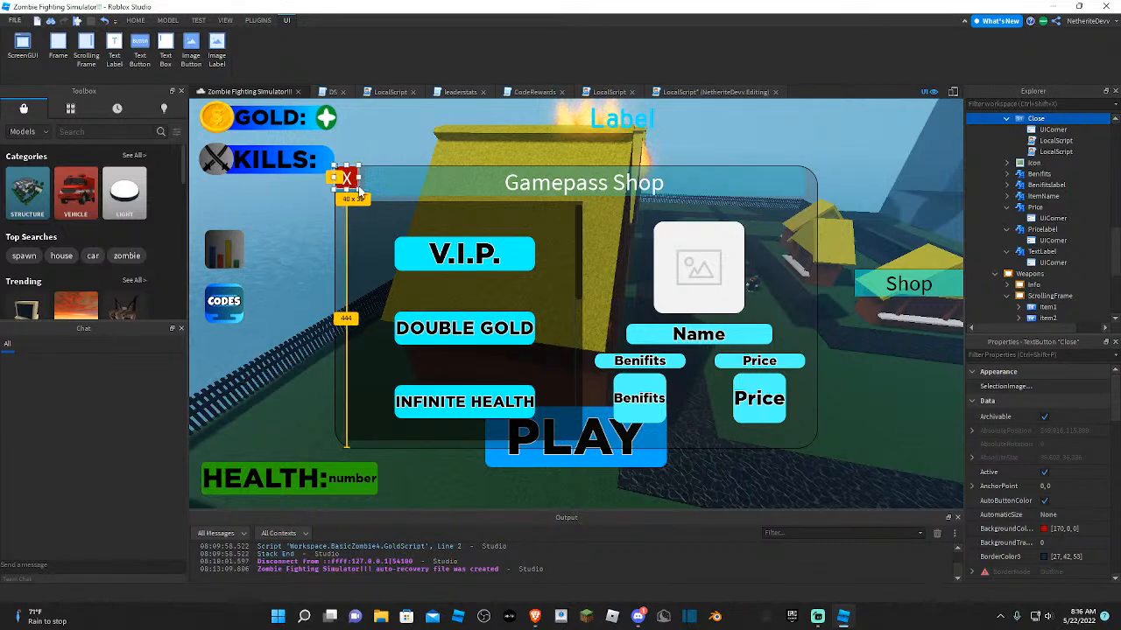
pyautogui.click(1073, 355)
pyautogui.write('siz')
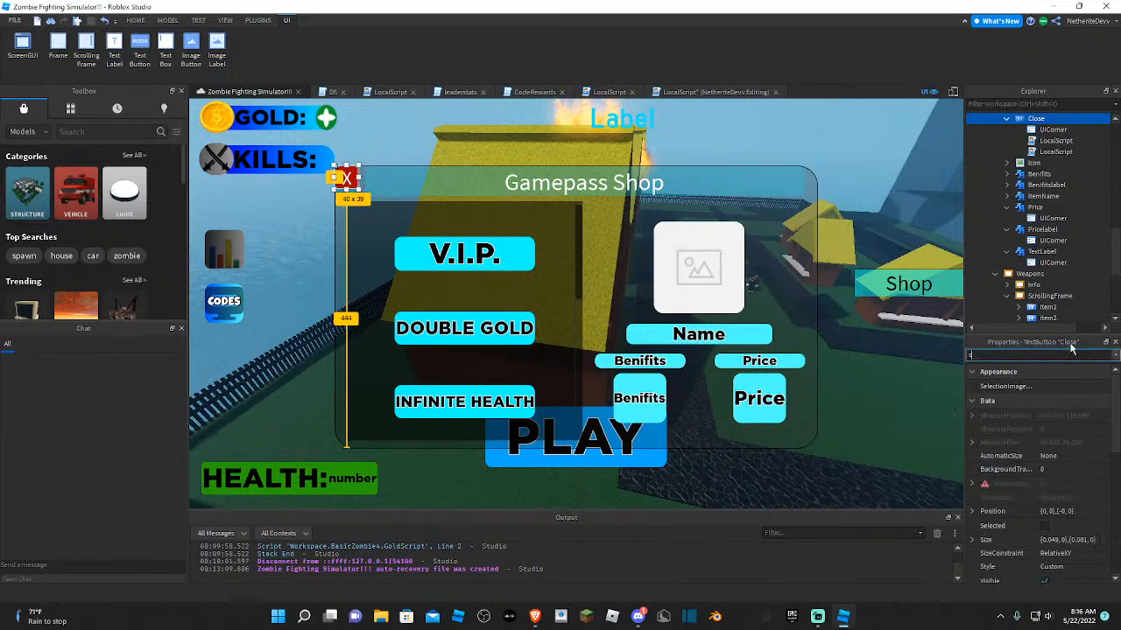
pyautogui.click(696, 93)
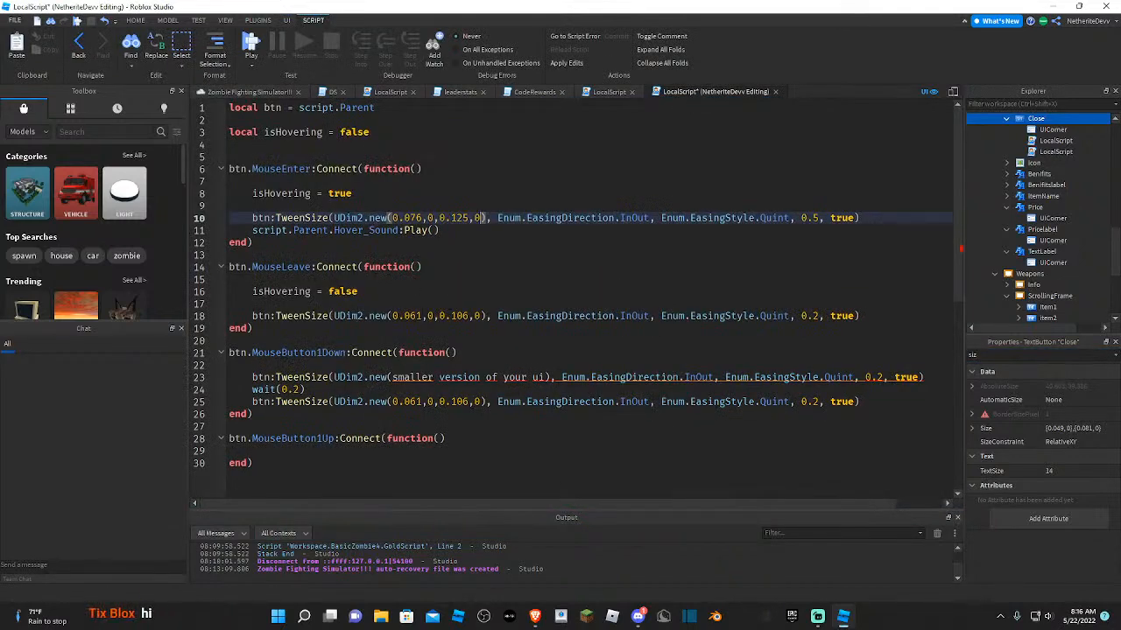
# - Replace the smaller-version placeholder in the first MouseButton1Down tween with the reduced button size, entering 0.049 as X scale and 0 as X offset
pyautogui.click(392, 378)
pyautogui.moveTo(392, 377); pyautogui.dragTo(484, 377)
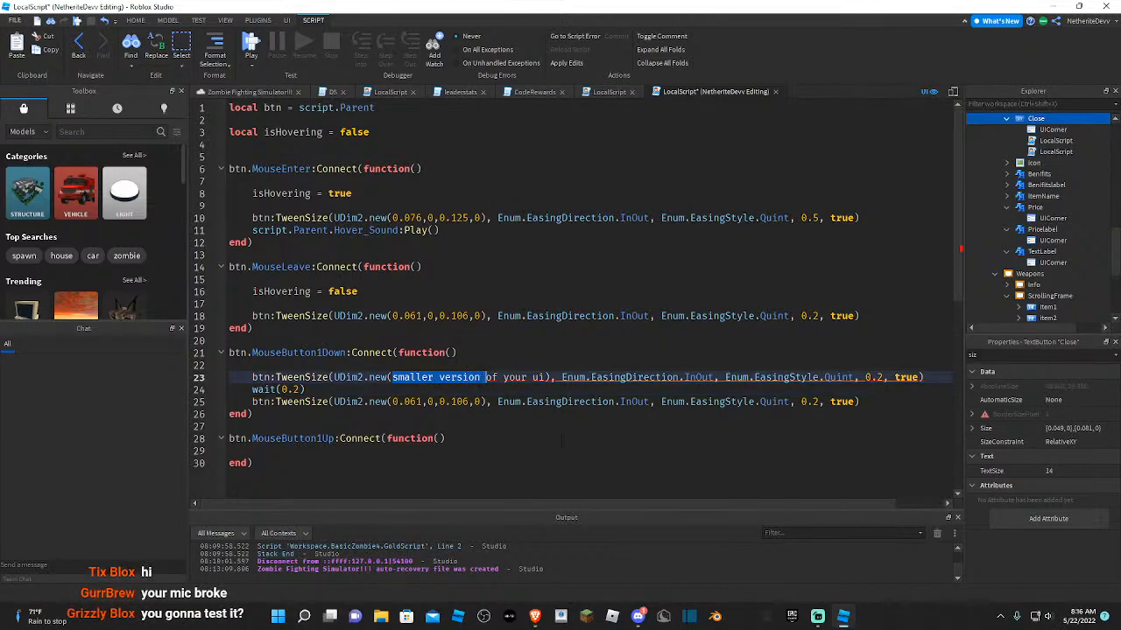
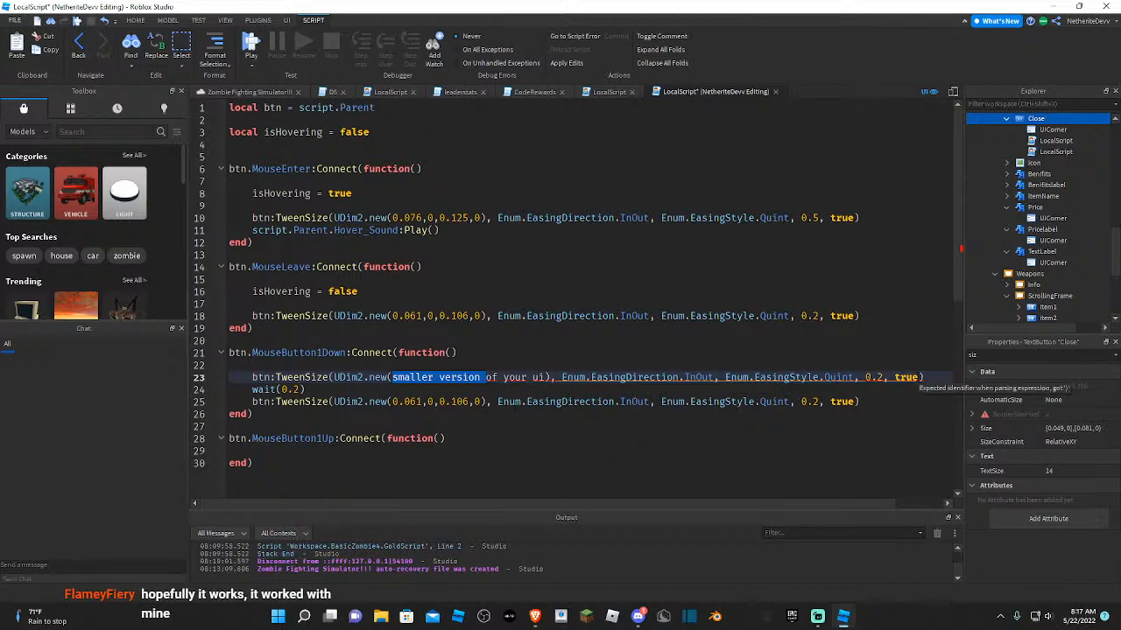
pyautogui.click(545, 378)
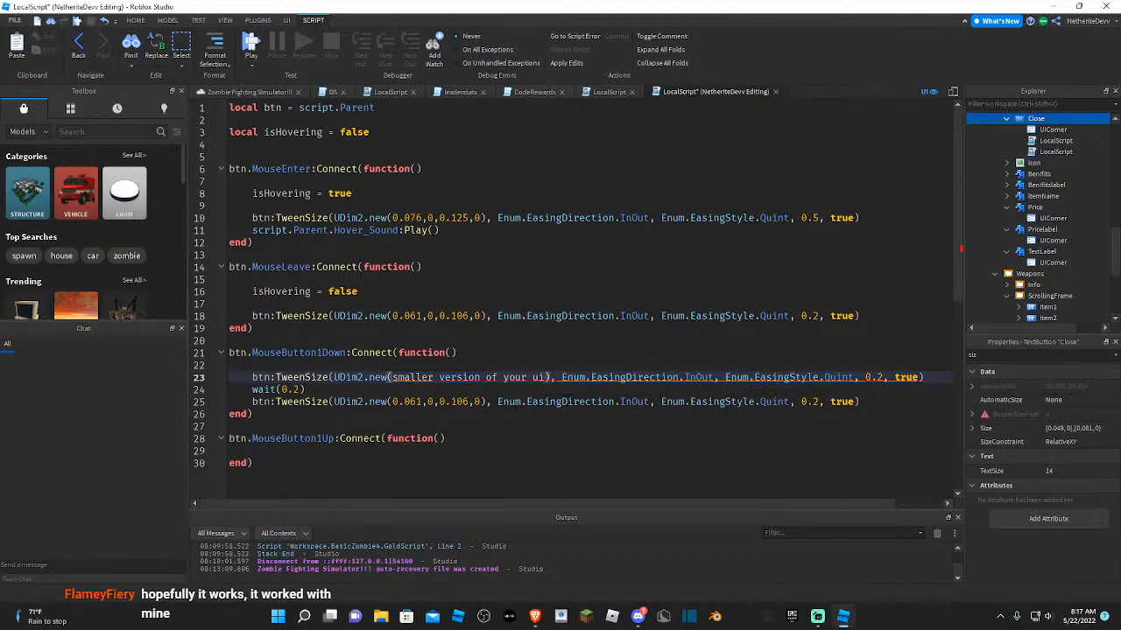
pyautogui.moveTo(545, 377); pyautogui.dragTo(392, 378)
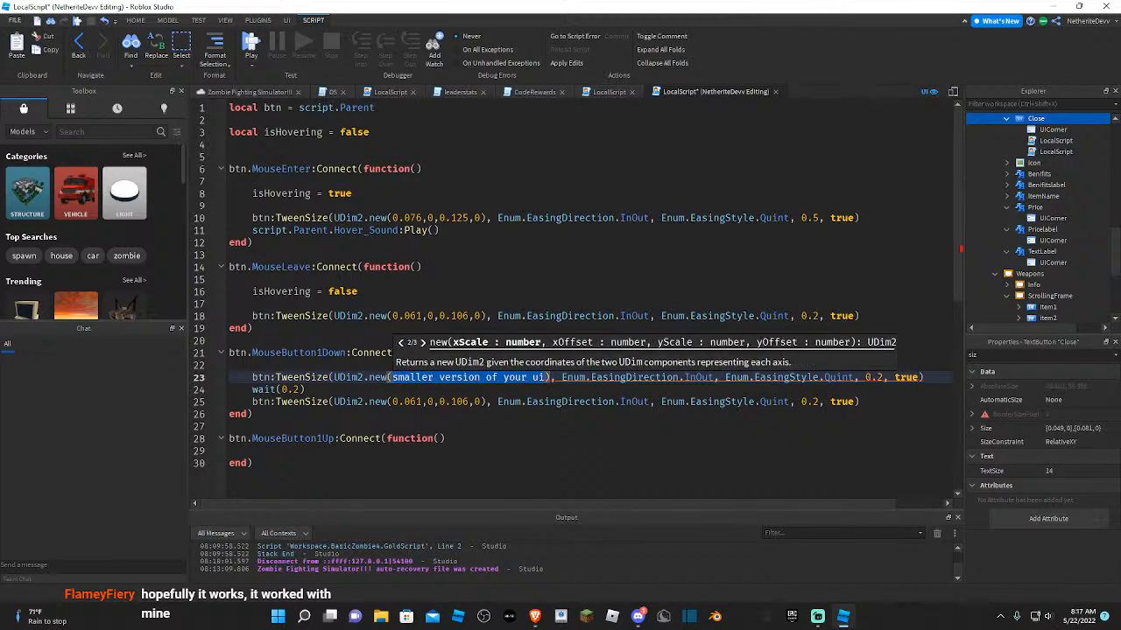
pyautogui.write('0.0')
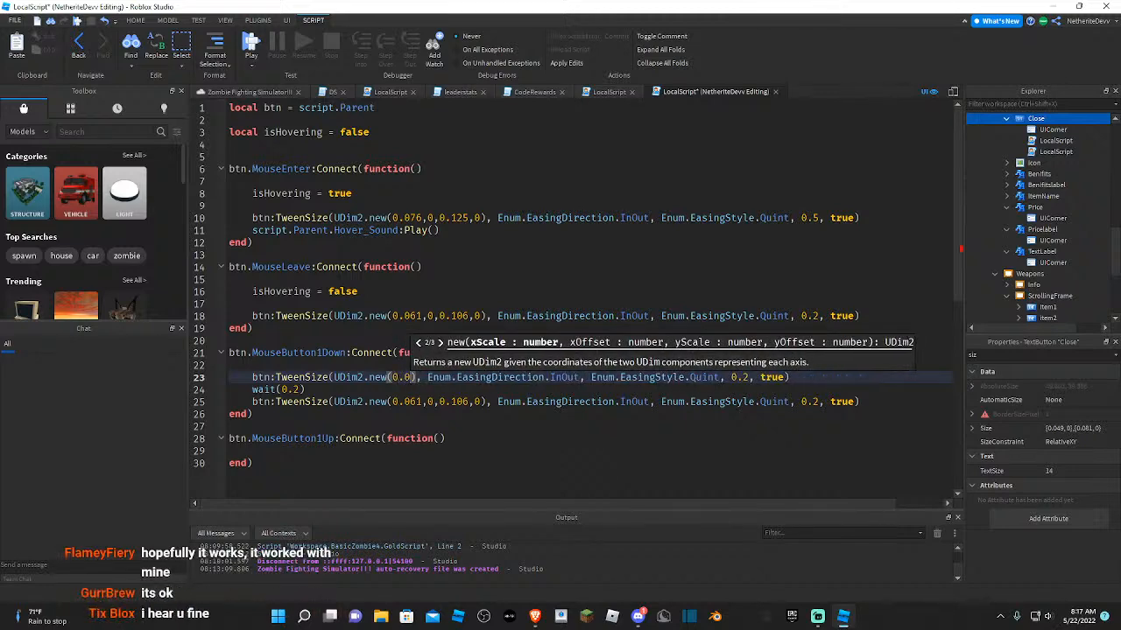
pyautogui.write('49')
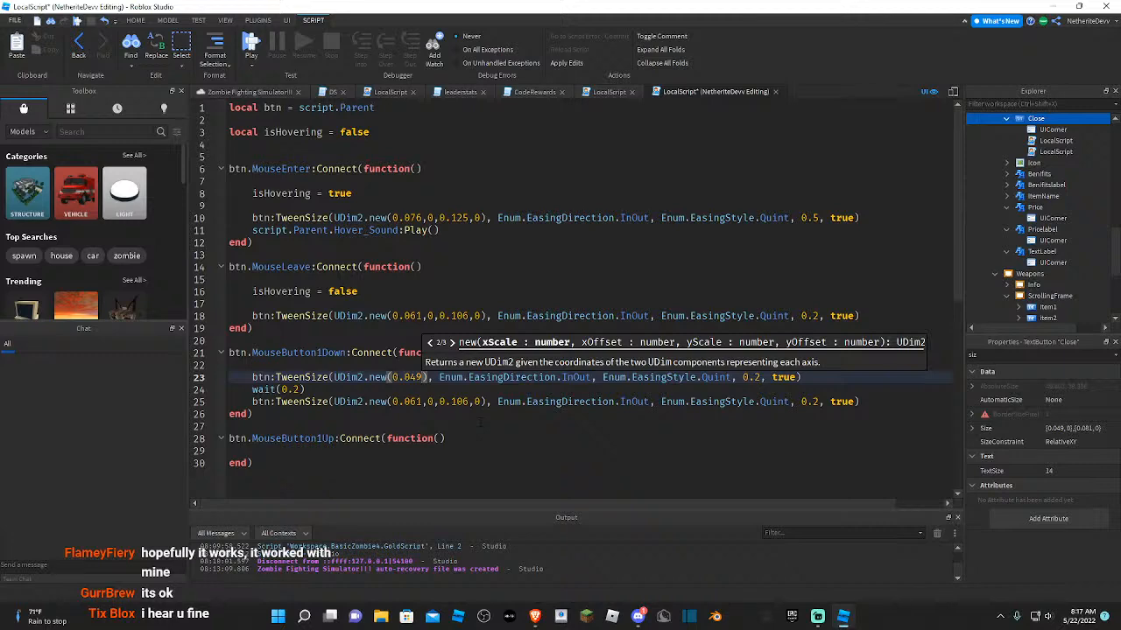
pyautogui.write(',0,0')
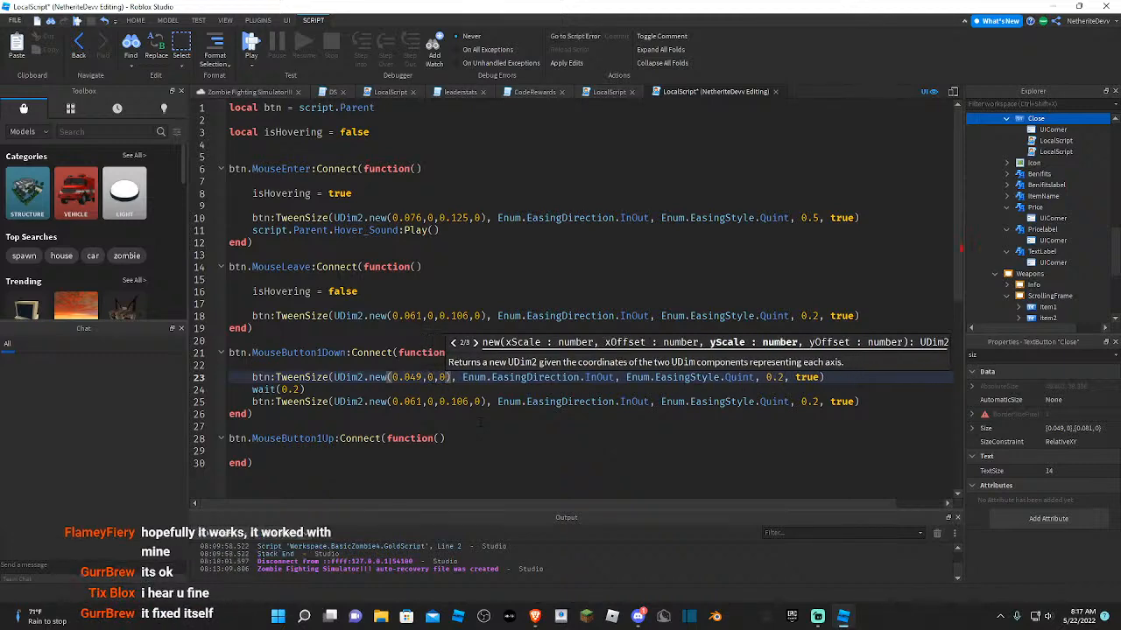
pyautogui.write('.0')
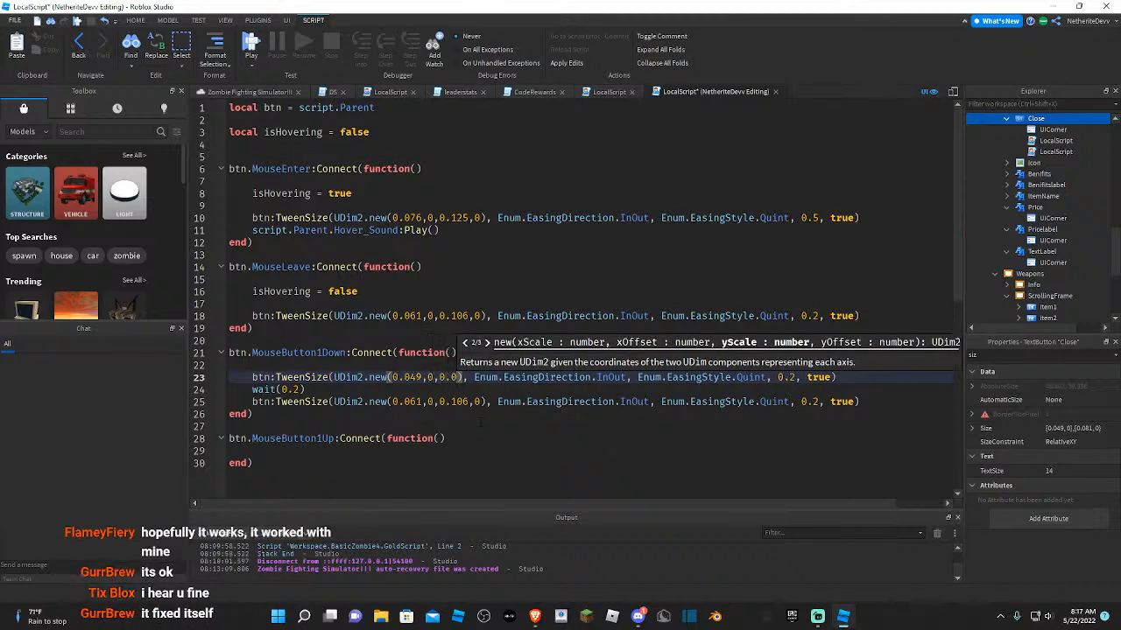
# - Complete the first MouseButton1Down TweenSize target as UDim2.new(0.049,0,0.081,0) in the Close button's script
pyautogui.write('81,0')
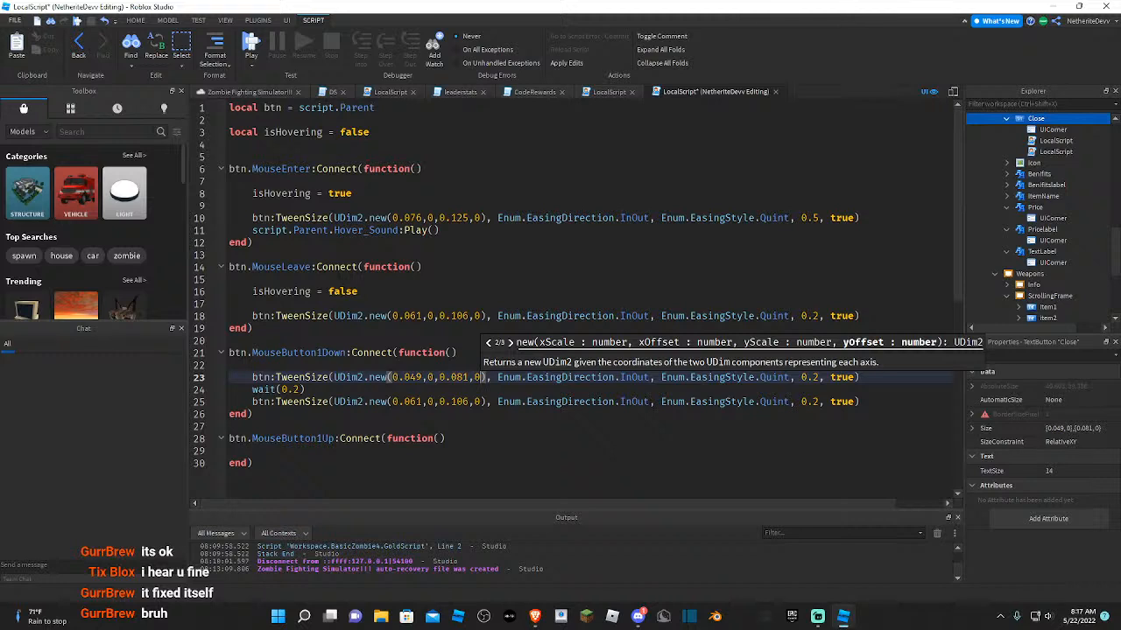
pyautogui.press('Down')
pyautogui.press('Down')
pyautogui.press('Down')
pyautogui.press('Down')
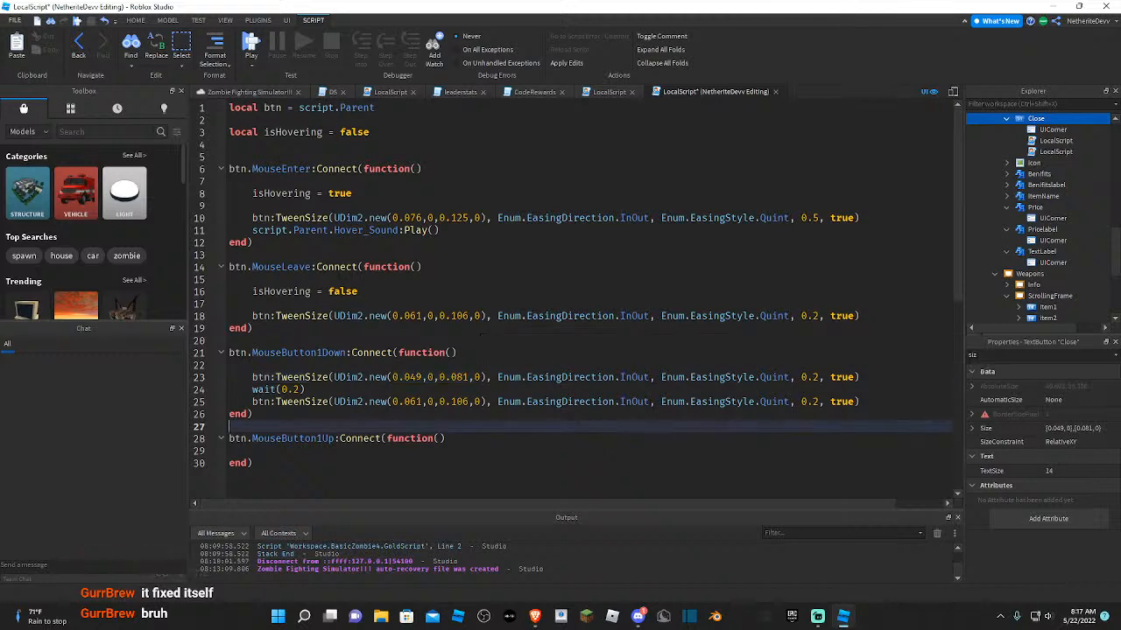
# - Start a playtest, enter the game, and close the Gamepass Shop to test its close button's tween
pyautogui.click(259, 49)
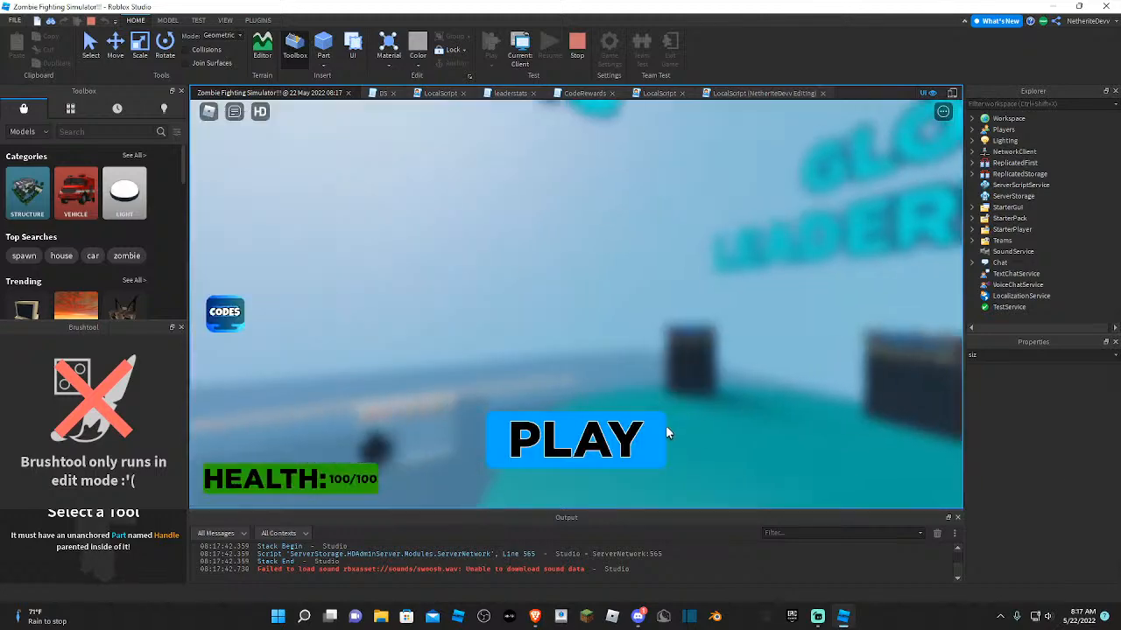
pyautogui.click(646, 429)
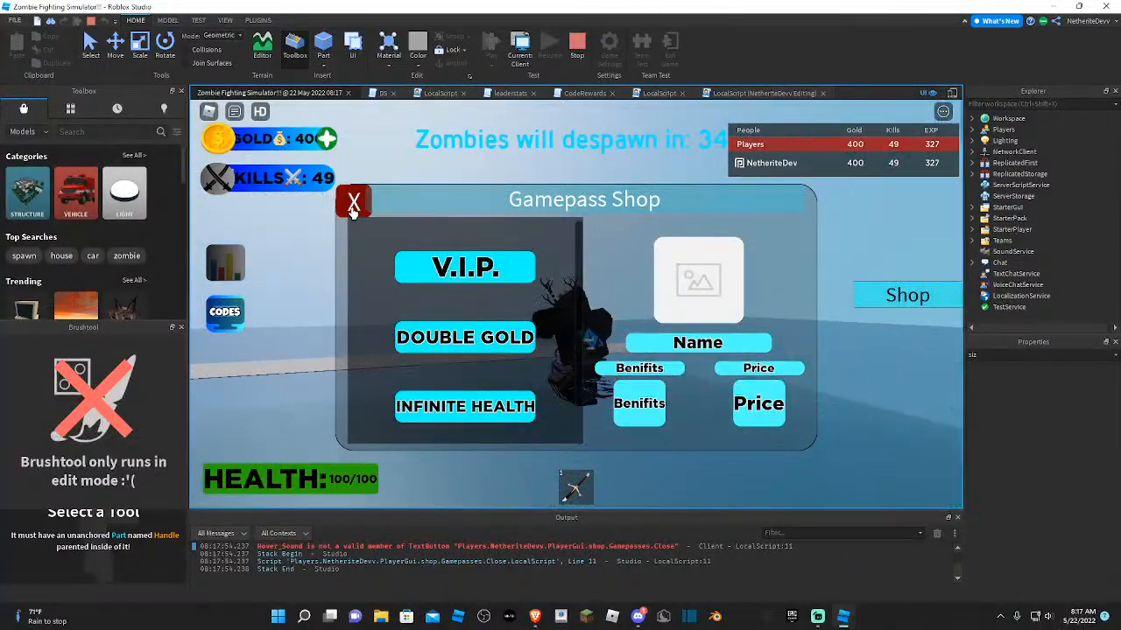
pyautogui.click(352, 205)
# - Walk the character across the map towards the Librarian booth and the gamepass benefit boards
pyautogui.press('w')
pyautogui.moveTo(378, 215); pyautogui.dragTo(378, 215, button='right')
pyautogui.scroll(-3, 379, 215)
pyautogui.press('w')
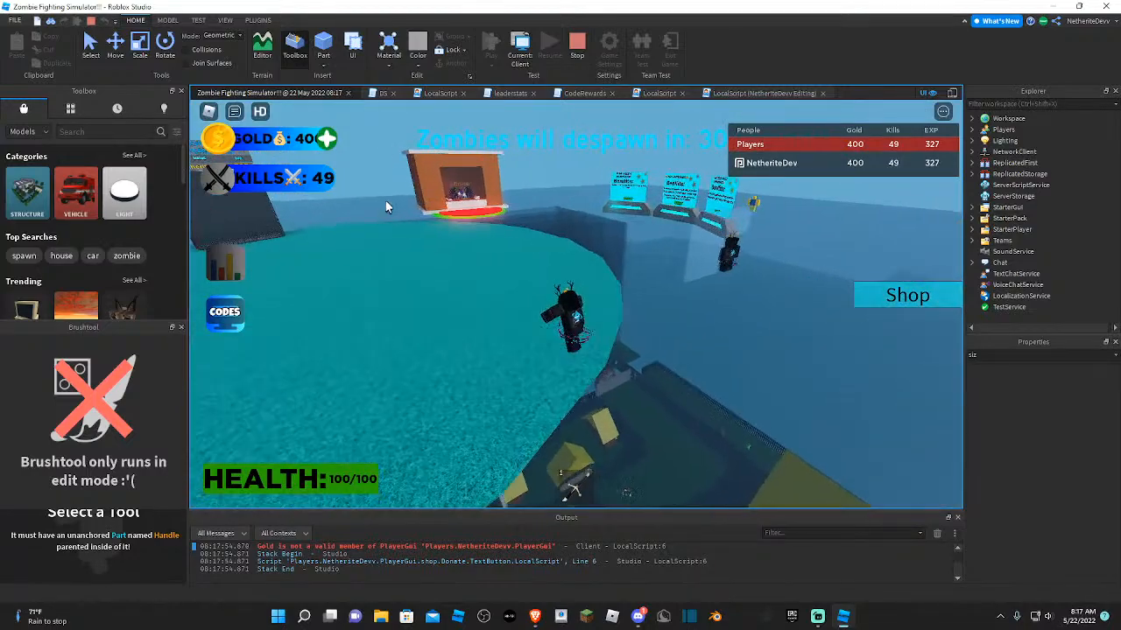
pyautogui.press('w')
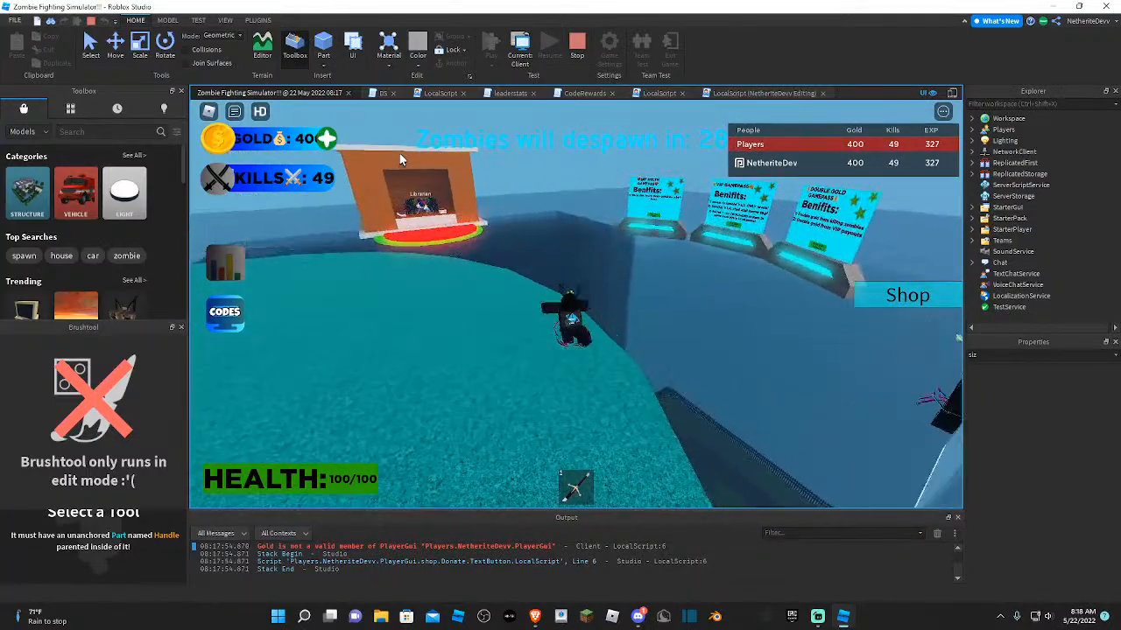
pyautogui.press('w')
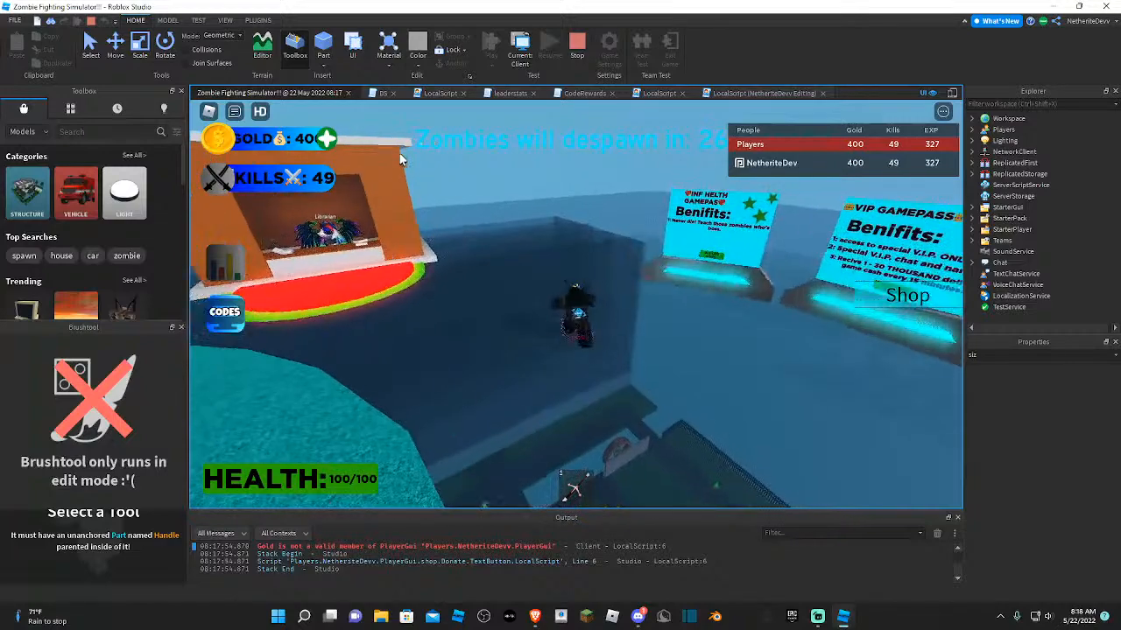
pyautogui.press('w')
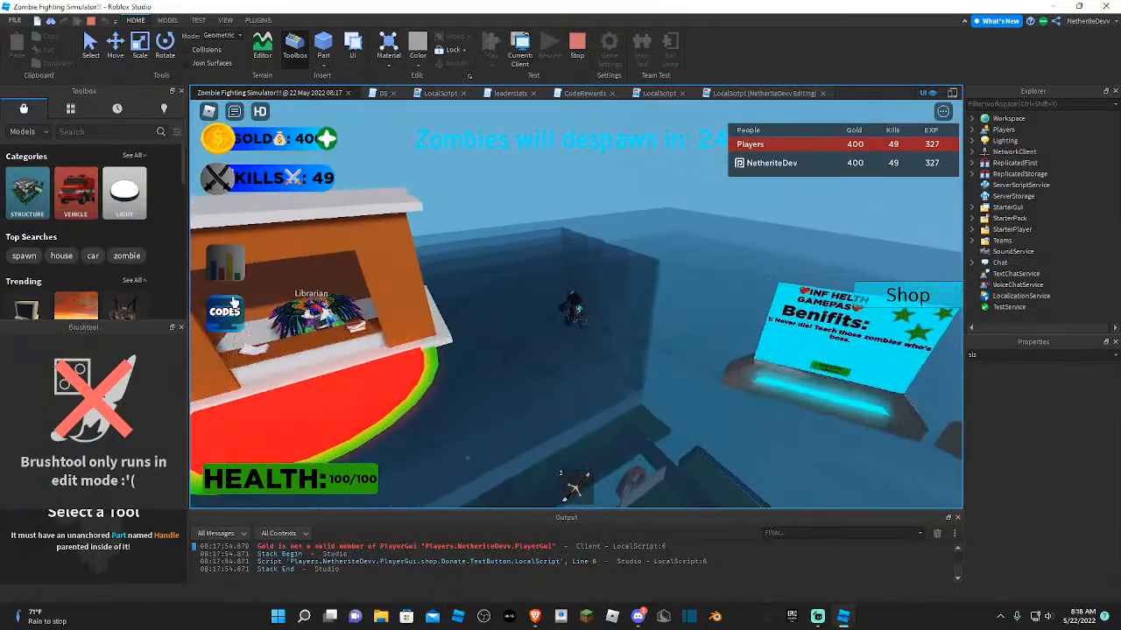
# - Open and close the in-game Codes and Stats windows to check their buttons
pyautogui.click(224, 312)
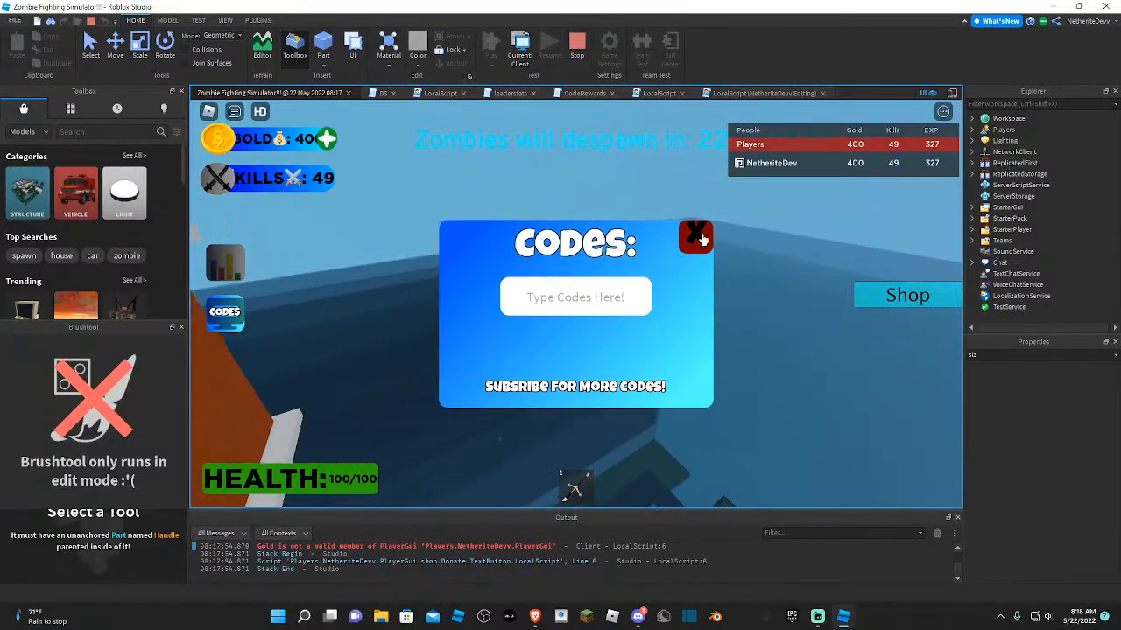
pyautogui.click(696, 234)
pyautogui.click(240, 257)
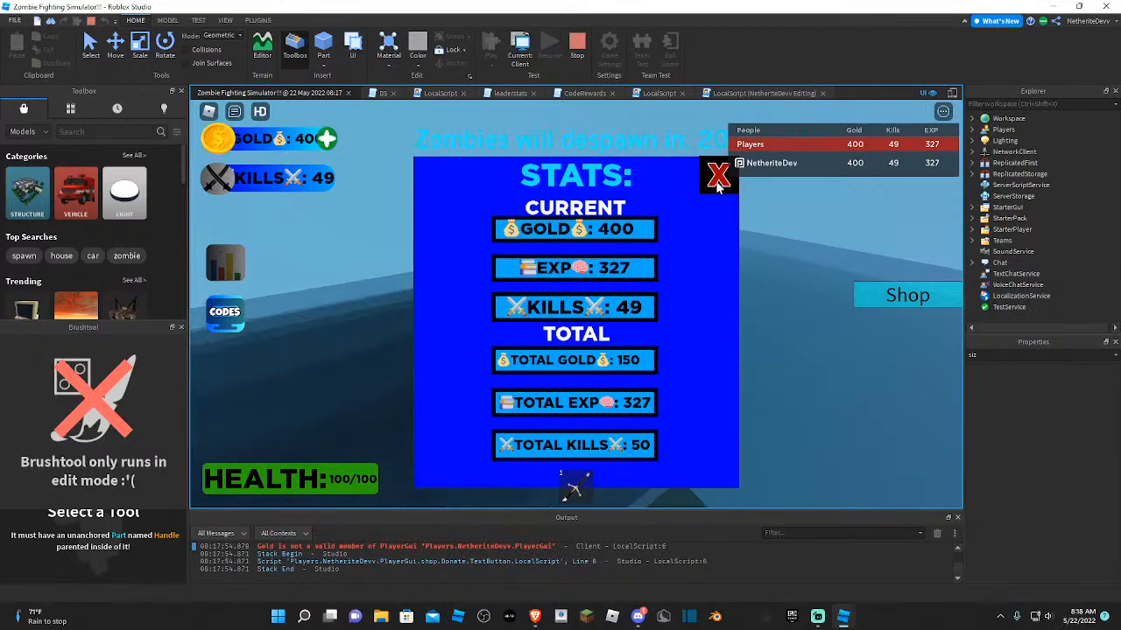
pyautogui.moveTo(770, 242); pyautogui.dragTo(760, 226, button='right')
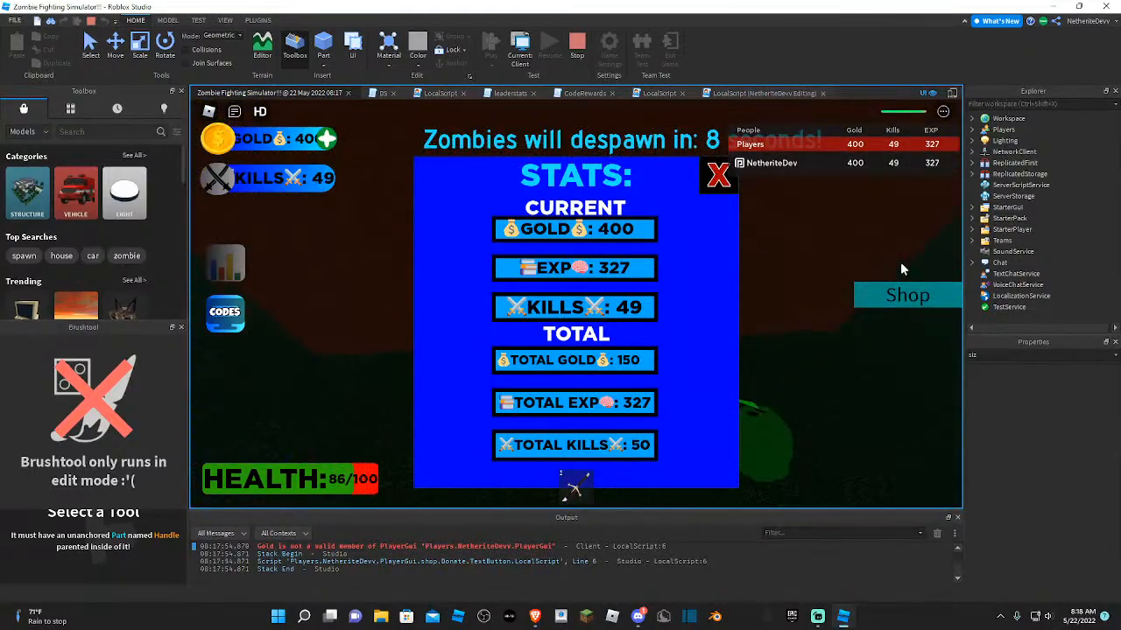
pyautogui.moveTo(833, 270); pyautogui.dragTo(833, 270, button='right')
pyautogui.click(718, 176)
# - Equip the weapon in the first slot, attack the surrounding zombies, and stop the playtest
pyautogui.press('1')
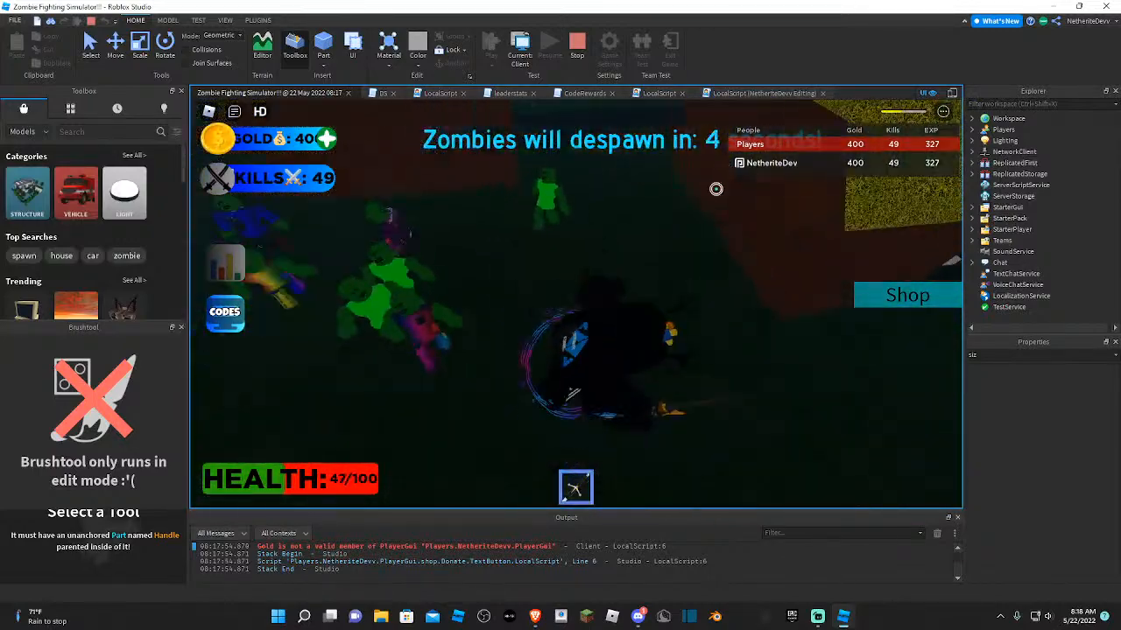
pyautogui.click(714, 189)
pyautogui.moveTo(714, 189); pyautogui.dragTo(716, 189, button='right')
pyautogui.click(715, 189)
pyautogui.click(715, 189)
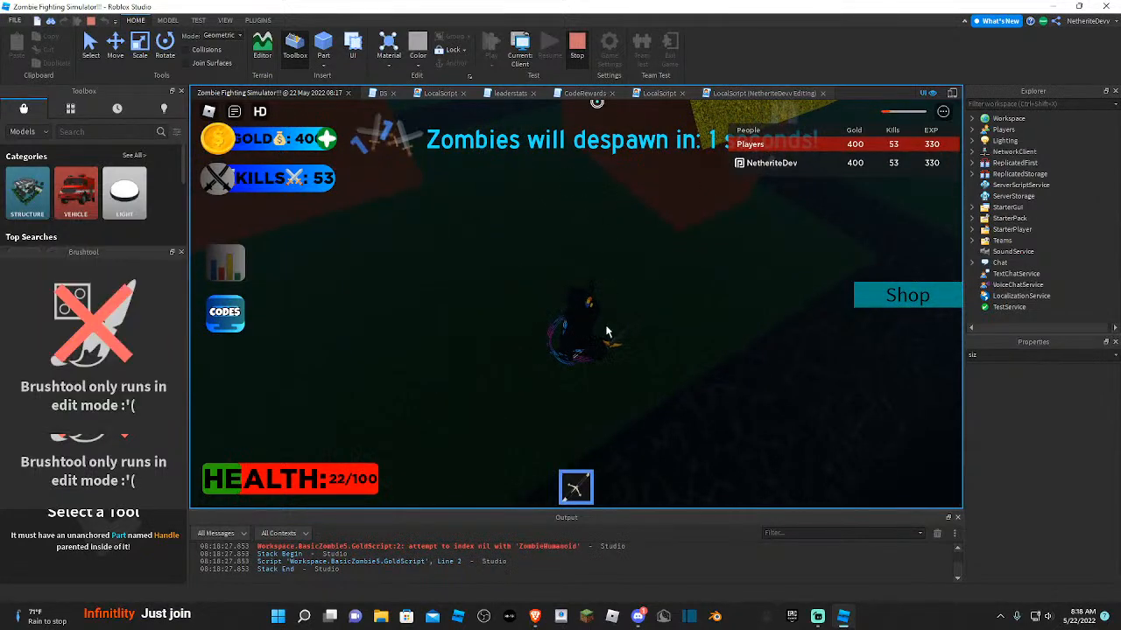
pyautogui.hotkey('shift', 'F5')
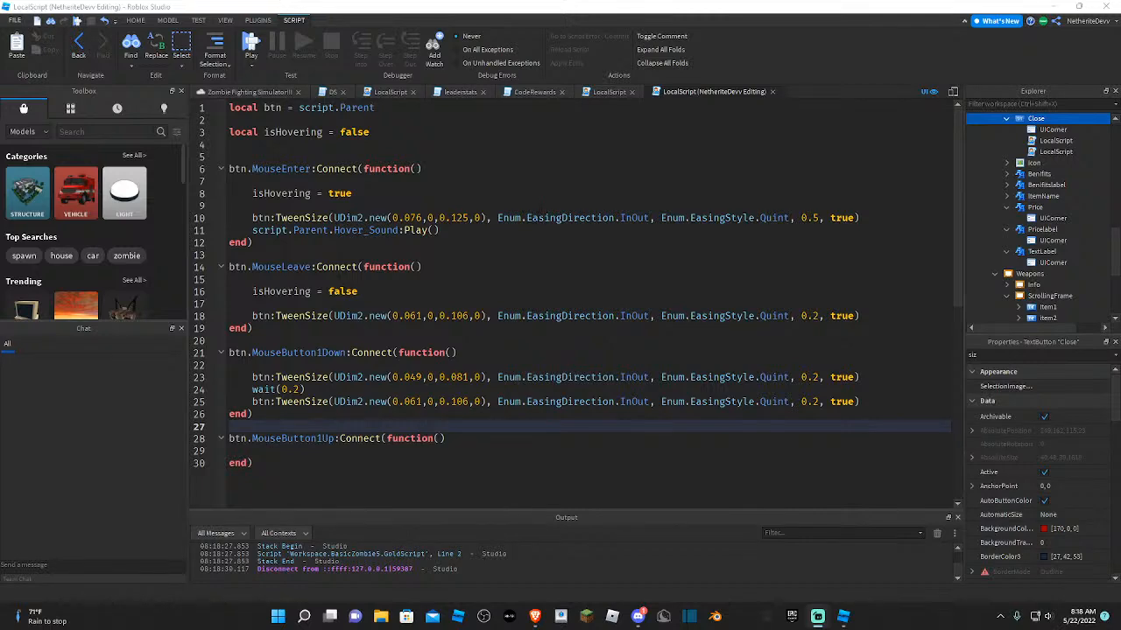
# - Undo the last resize of the Gamepass Shop's Close button in the game viewport and deselect it
pyautogui.click(245, 91)
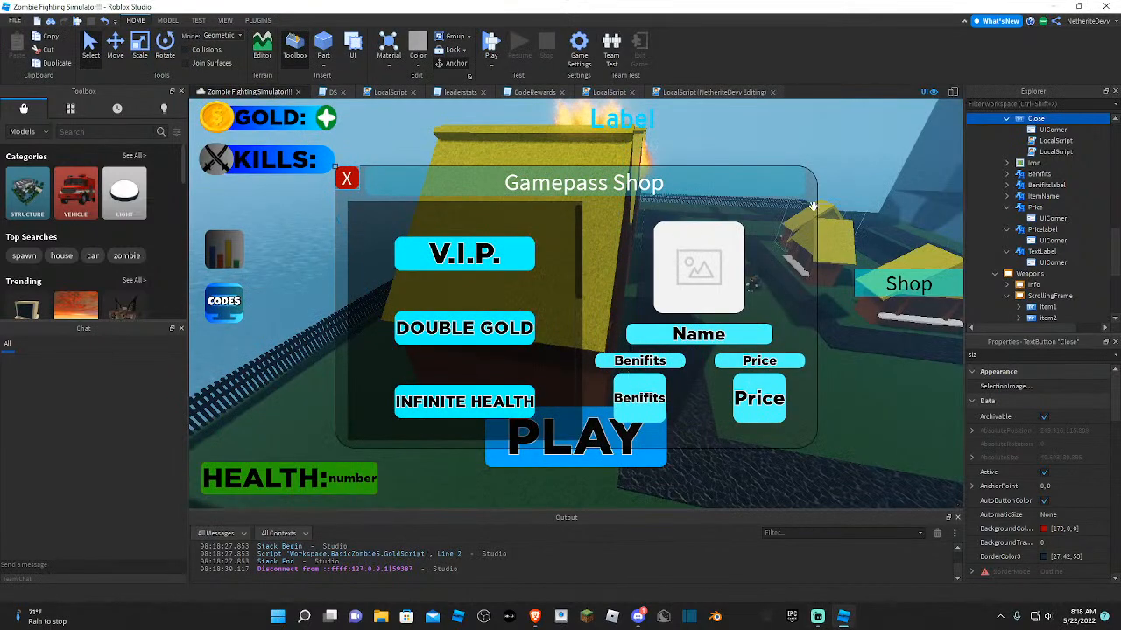
pyautogui.moveTo(812, 148); pyautogui.dragTo(801, 147, button='right')
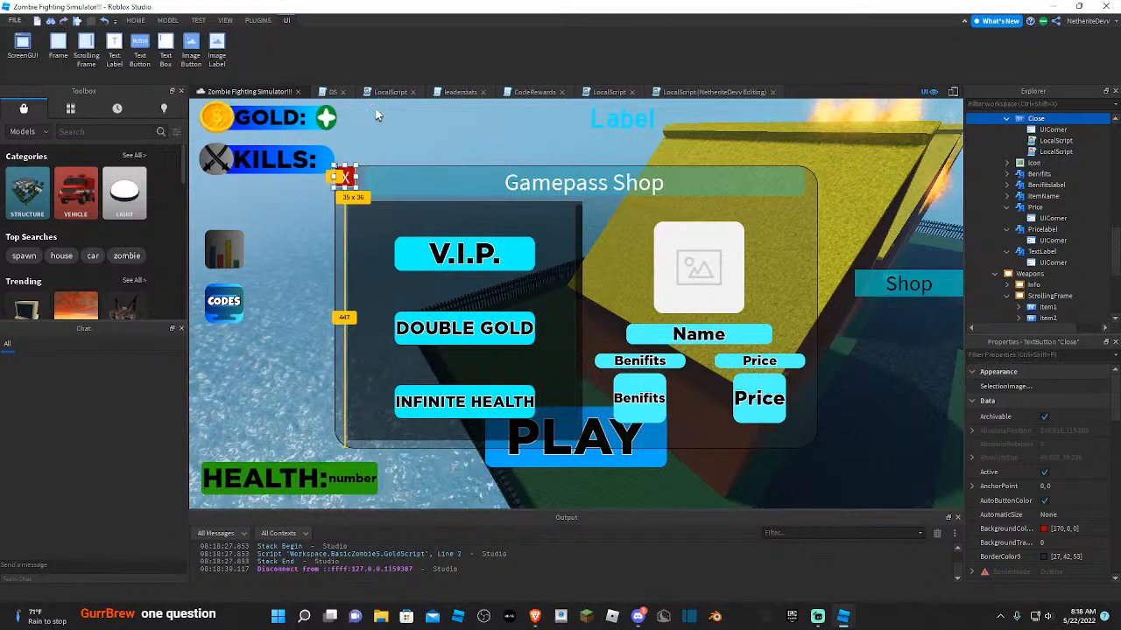
pyautogui.hotkey('ctrl', 'z')
pyautogui.click(410, 140)
pyautogui.moveTo(411, 140); pyautogui.dragTo(525, 620, button='right')
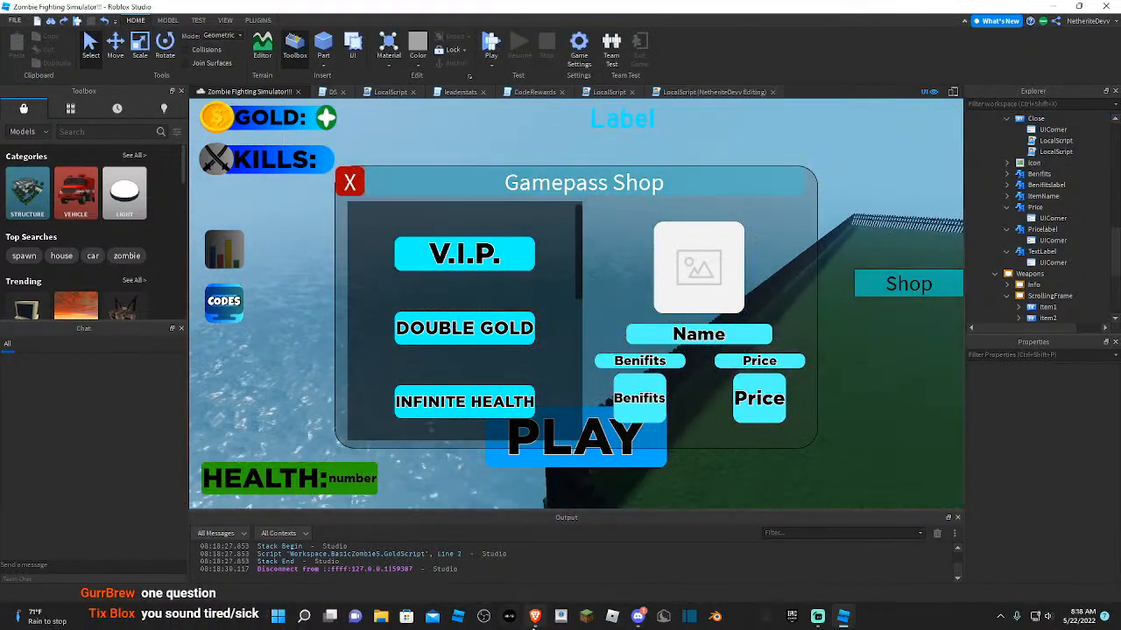
pyautogui.moveTo(534, 619)
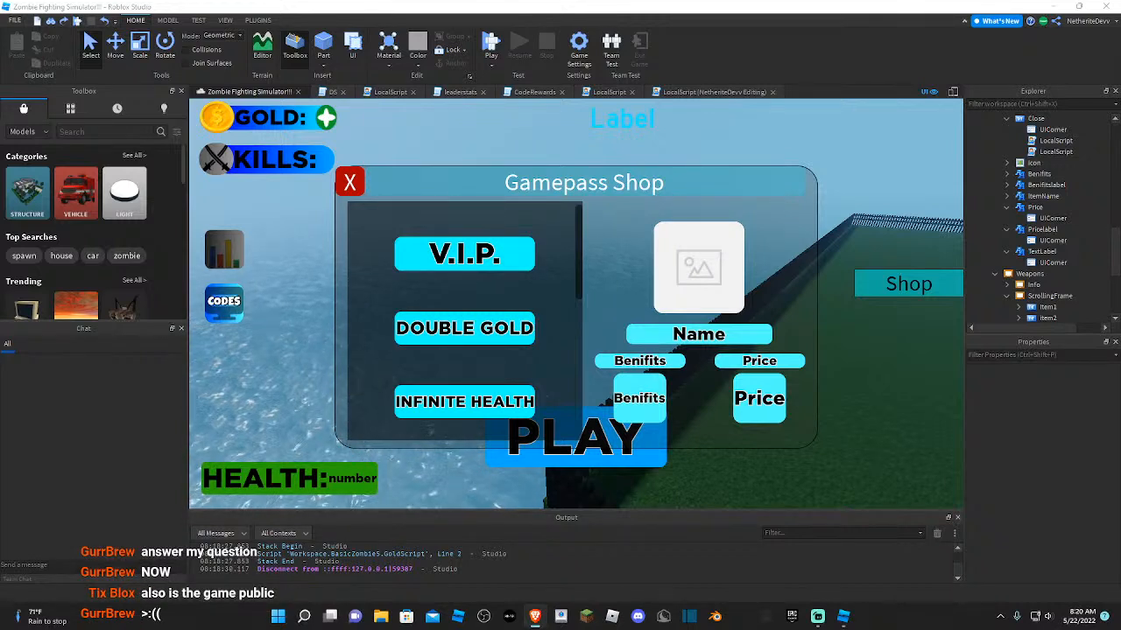
pyautogui.moveTo(807, 383); pyautogui.dragTo(853, 367, button='right')
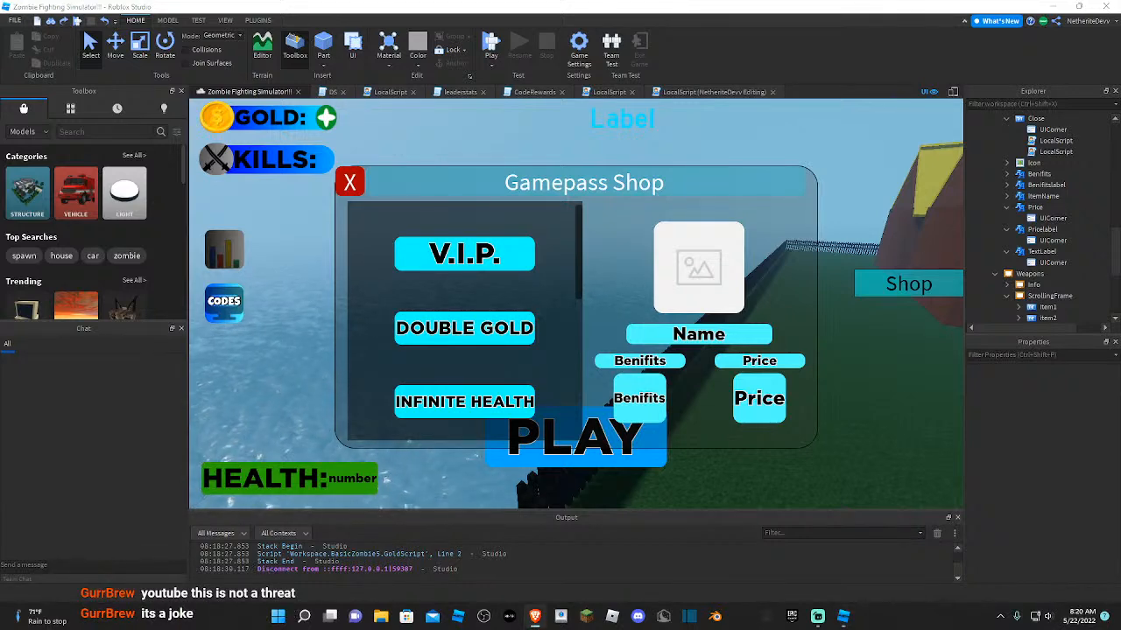
pyautogui.moveTo(858, 377); pyautogui.dragTo(856, 376, button='right')
pyautogui.press('w')
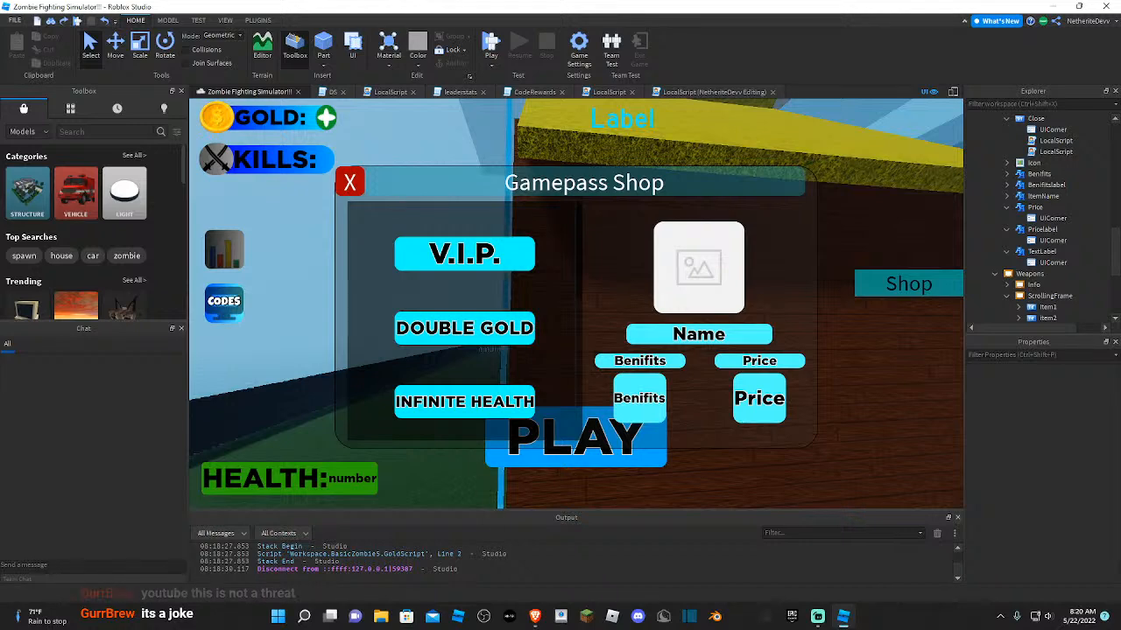
pyautogui.press('w')
pyautogui.moveTo(909, 428); pyautogui.dragTo(909, 428, button='right')
# - Try to add a script.Parent line below the event handler in the CodeRewards script
pyautogui.click(608, 91)
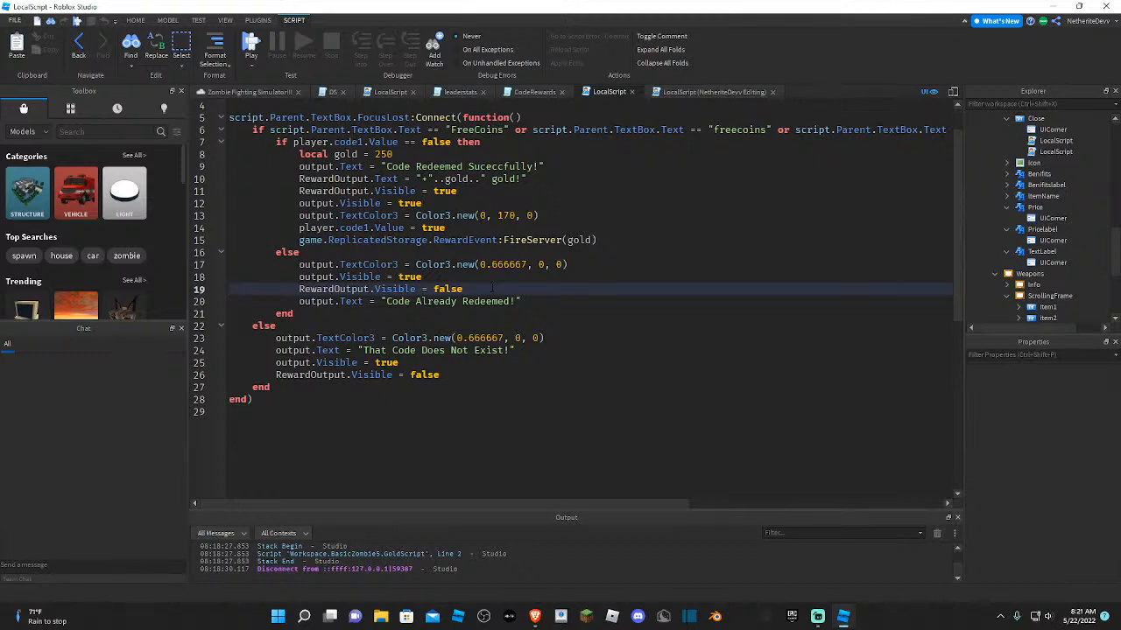
pyautogui.click(533, 91)
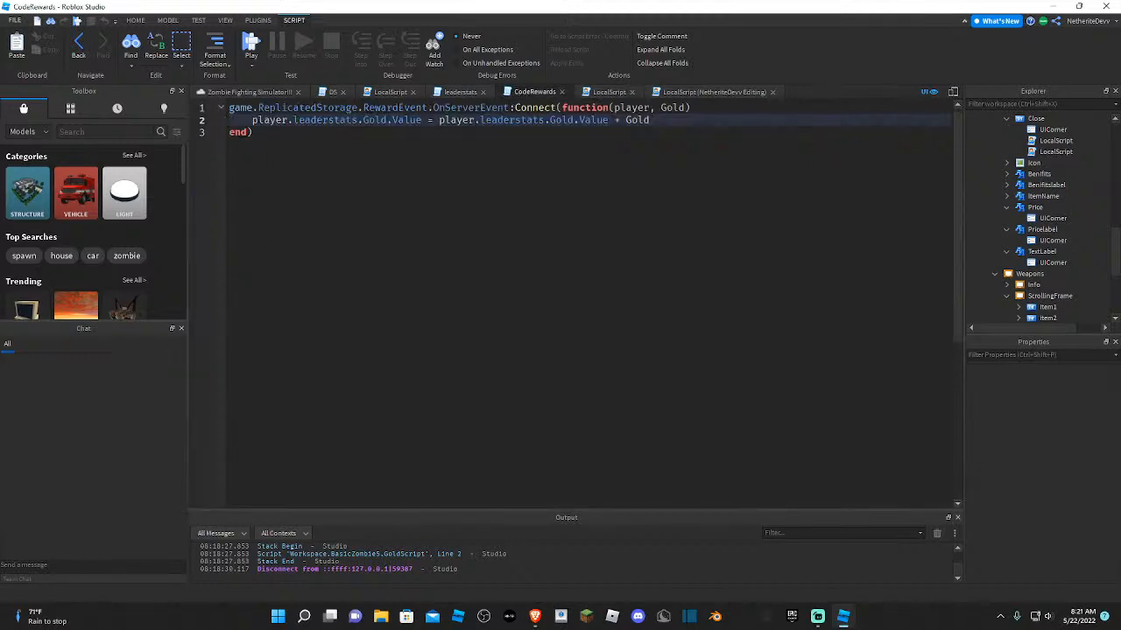
pyautogui.press('Return')
pyautogui.press('Return')
pyautogui.write('script.')
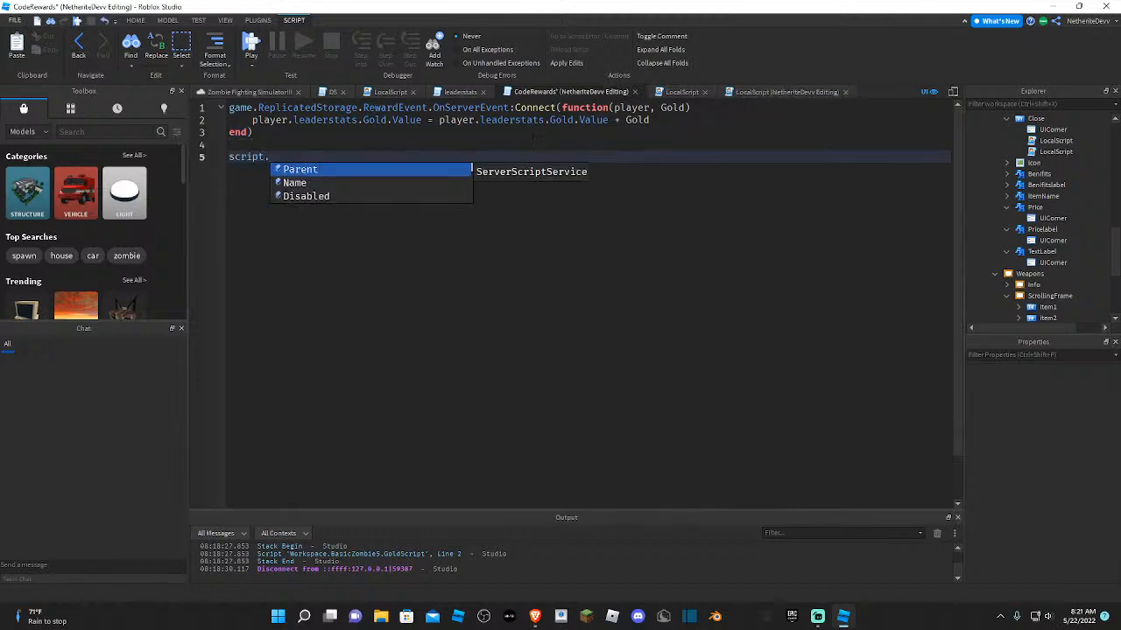
pyautogui.press('Tab')
pyautogui.write('.')
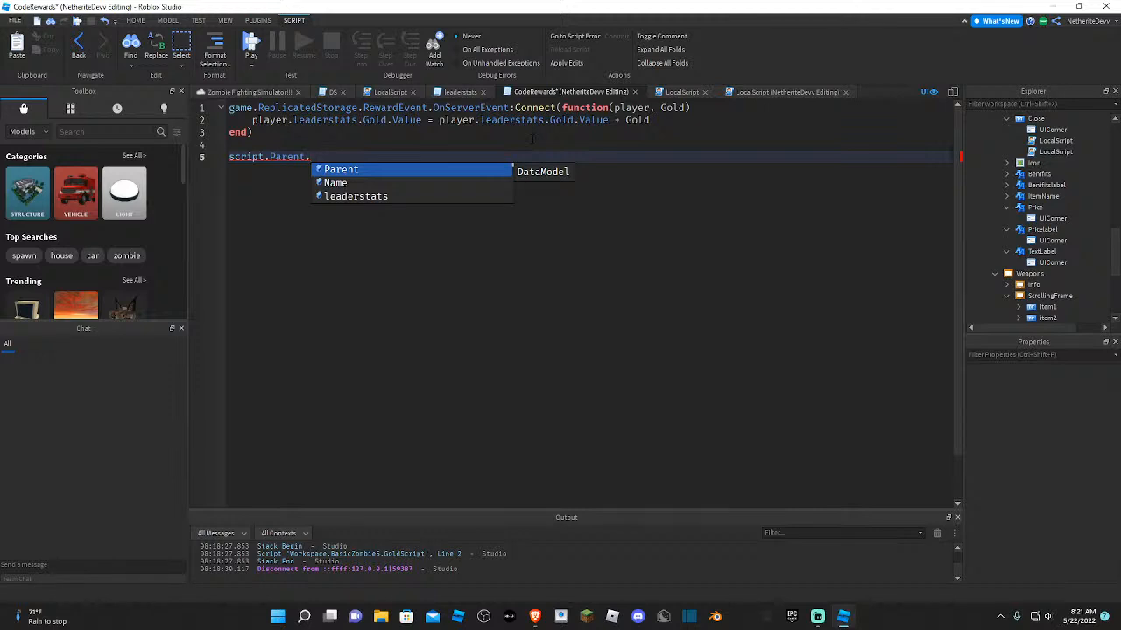
pyautogui.press('BackSpace')
pyautogui.press('BackSpace')
pyautogui.press('BackSpace')
pyautogui.press('BackSpace')
pyautogui.press('BackSpace')
pyautogui.press('BackSpace')
pyautogui.press('BackSpace')
pyautogui.press('BackSpace')
pyautogui.press('BackSpace')
pyautogui.press('BackSpace')
pyautogui.press('BackSpace')
pyautogui.press('BackSpace')
pyautogui.press('BackSpace')
pyautogui.press('BackSpace')
pyautogui.press('BackSpace')
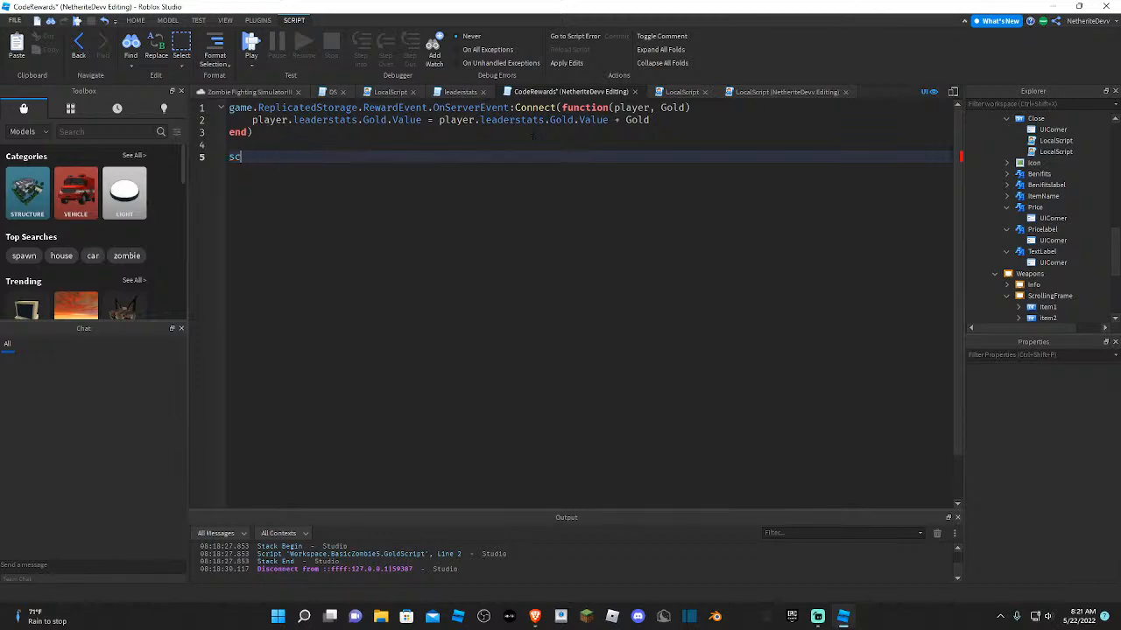
# - Try to add a script.Parent.Size = UDim2.new() line at the end of the code-redemption LocalScript
pyautogui.click(390, 92)
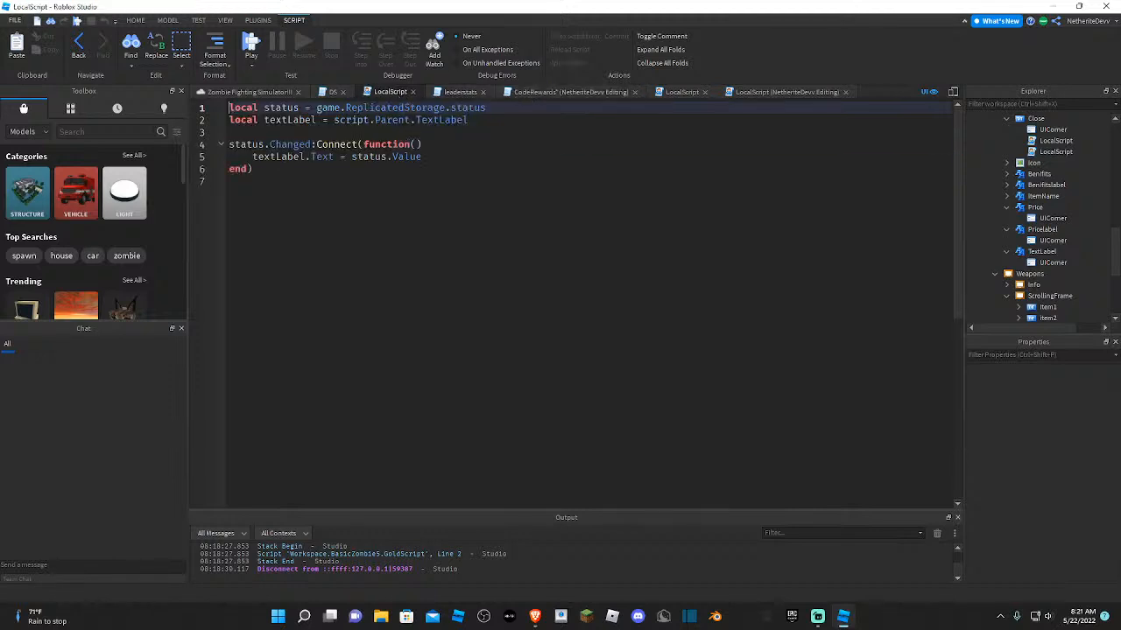
pyautogui.click(682, 92)
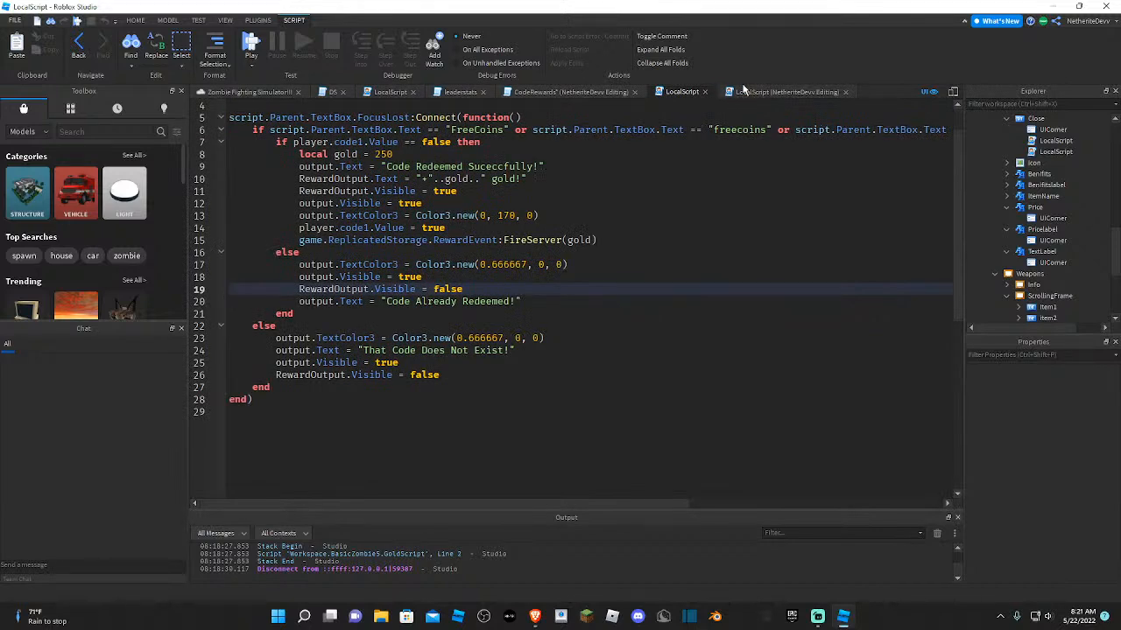
pyautogui.click(382, 417)
pyautogui.press('Return')
pyautogui.write('script')
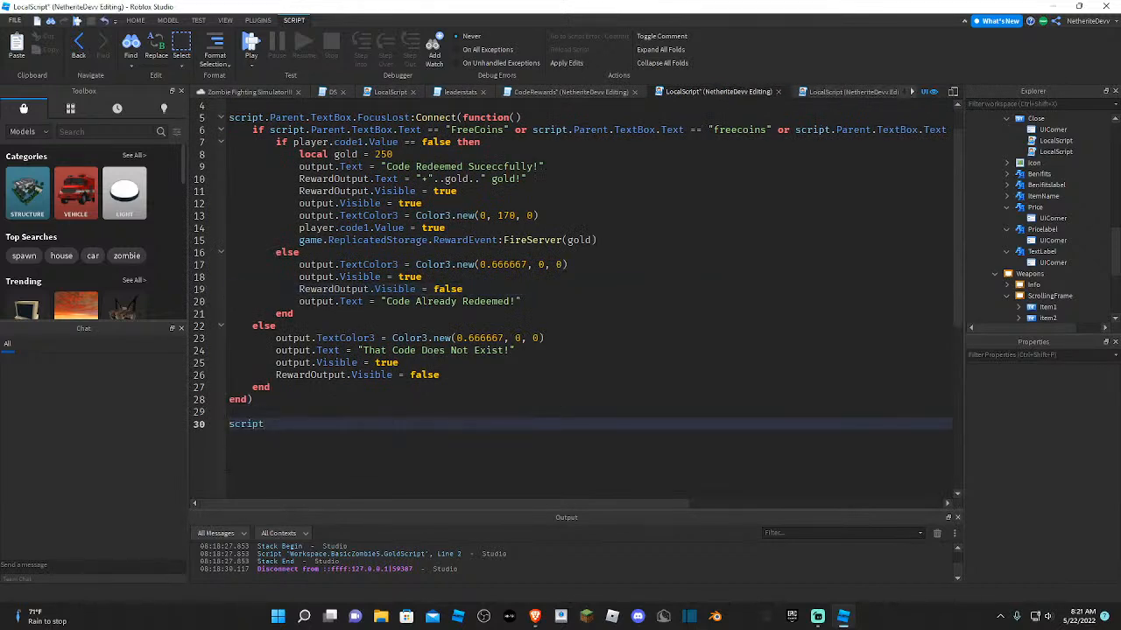
pyautogui.write('.Parent.Size = UDim2.')
pyautogui.press('Tab')
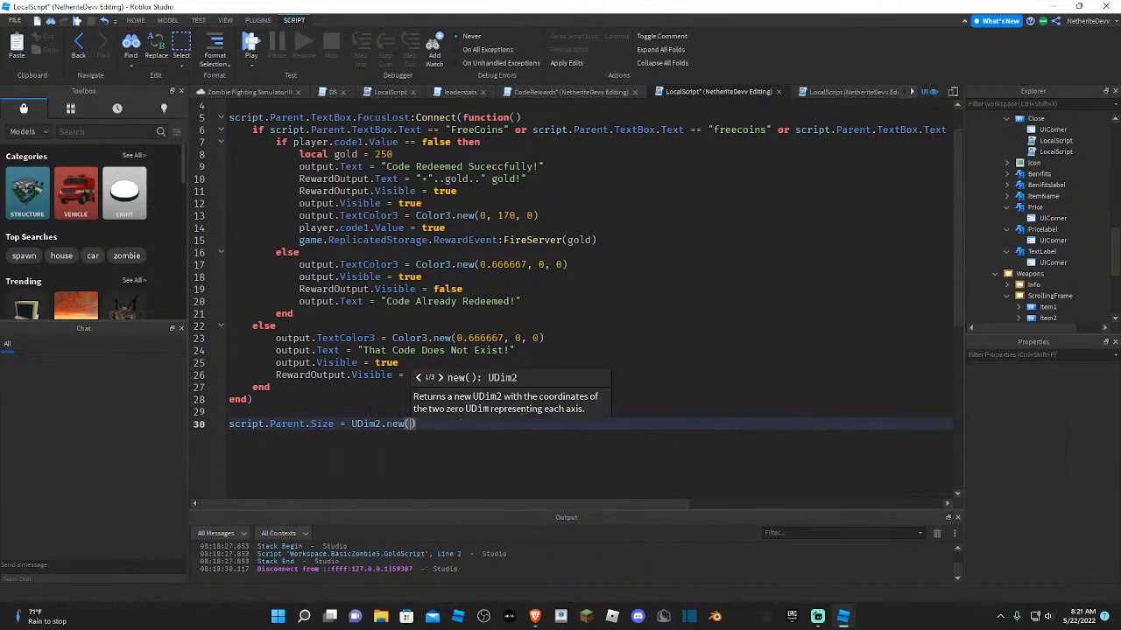
pyautogui.write('eawsdwasd')
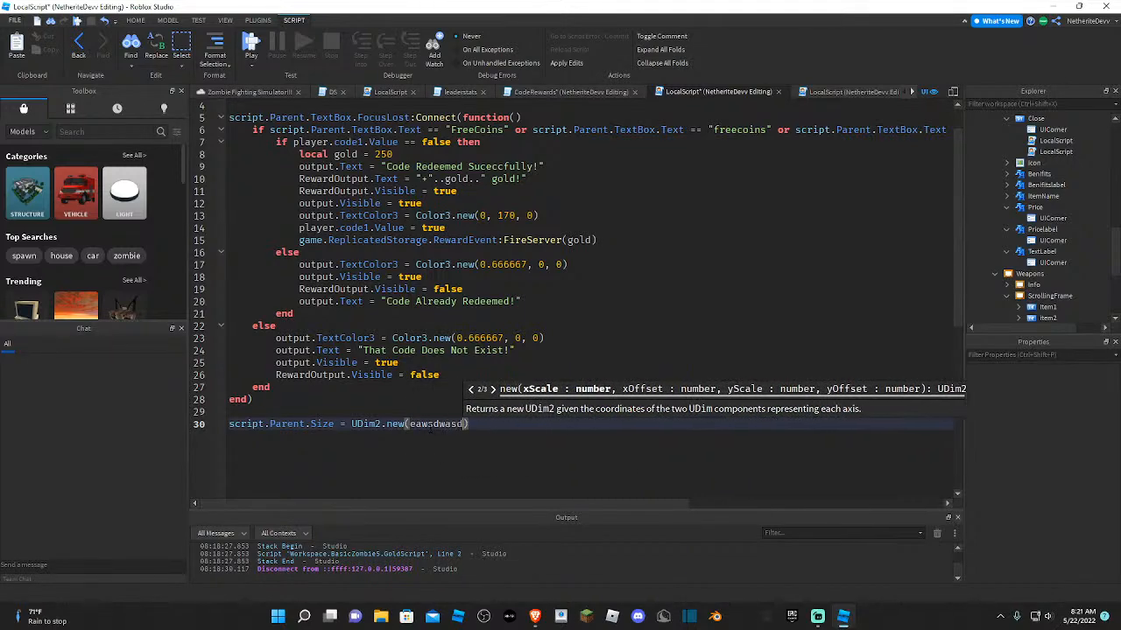
# - Delete the trial Size line from the code-redemption LocalScript and return to the Close button's tween script
pyautogui.doubleClick(430, 426)
pyautogui.press('BackSpace')
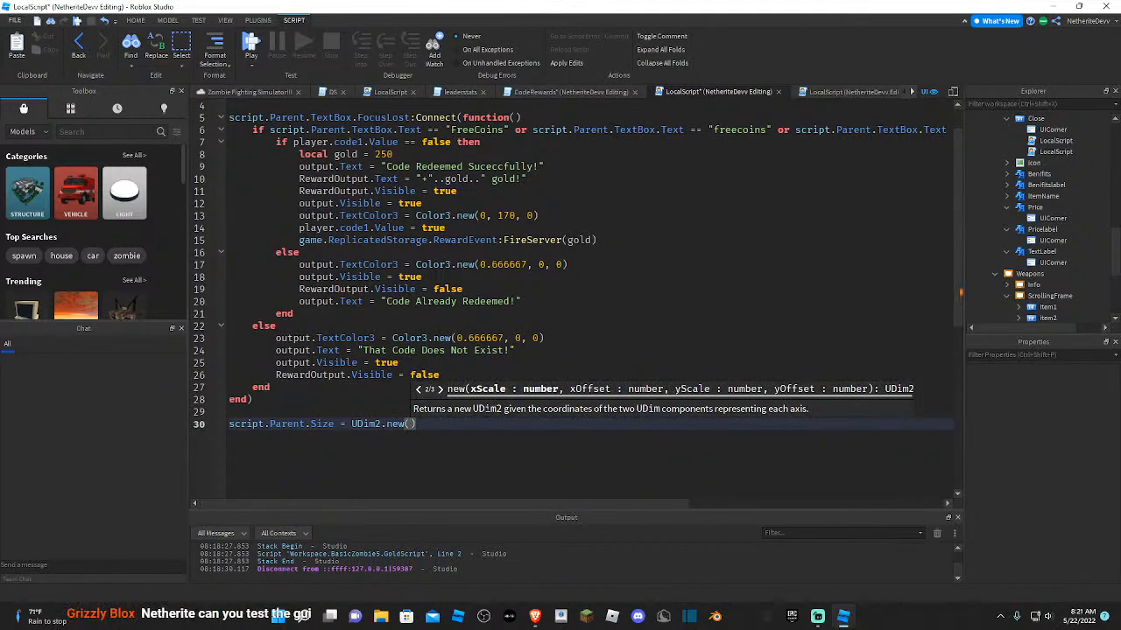
pyautogui.press('BackSpace')
pyautogui.press('BackSpace')
pyautogui.press('BackSpace')
pyautogui.press('BackSpace')
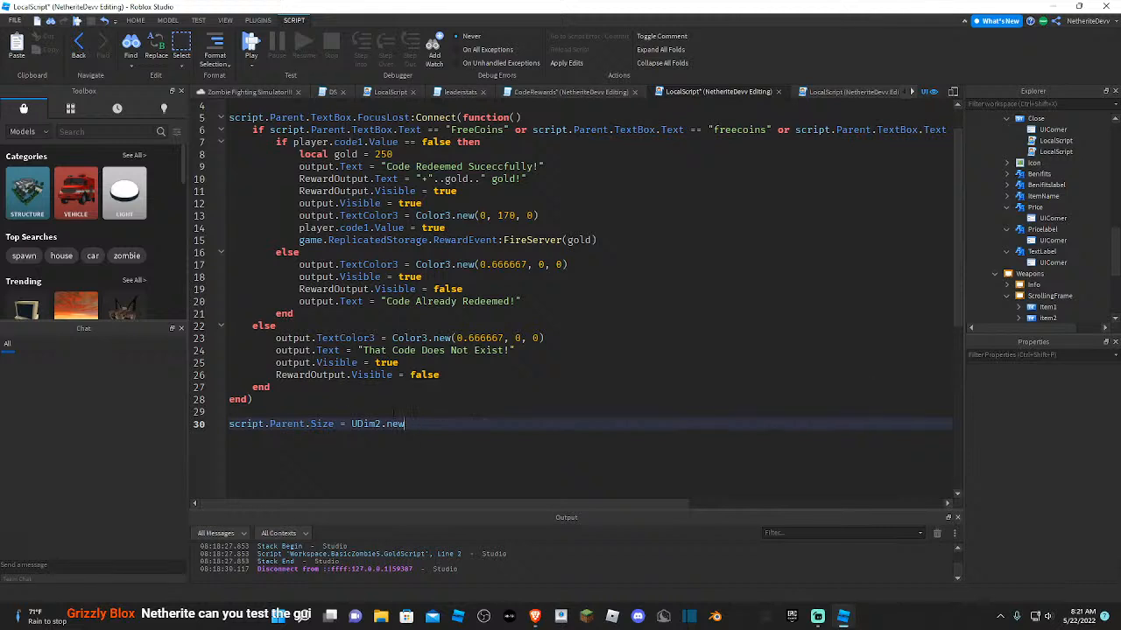
pyautogui.press('BackSpace')
pyautogui.press('BackSpace')
pyautogui.press('BackSpace')
pyautogui.press('BackSpace')
pyautogui.press('BackSpace')
pyautogui.press('BackSpace')
pyautogui.press('BackSpace')
pyautogui.press('BackSpace')
pyautogui.press('BackSpace')
pyautogui.press('BackSpace')
pyautogui.press('BackSpace')
pyautogui.press('BackSpace')
pyautogui.press('BackSpace')
pyautogui.press('BackSpace')
pyautogui.press('BackSpace')
pyautogui.press('BackSpace')
pyautogui.press('BackSpace')
pyautogui.press('BackSpace')
pyautogui.press('BackSpace')
pyautogui.press('BackSpace')
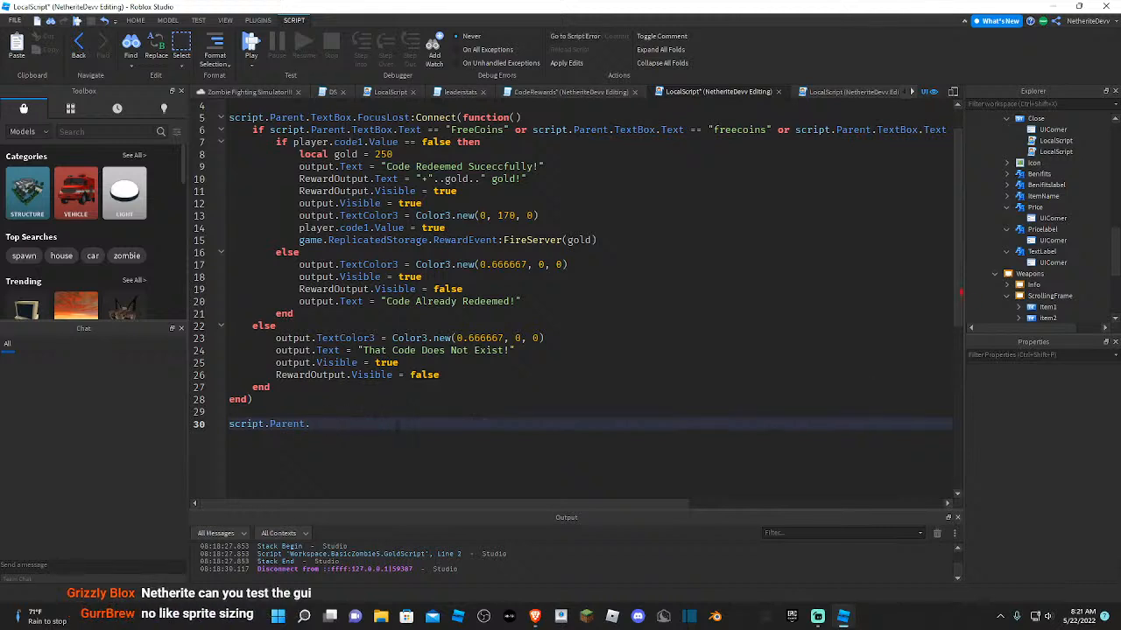
pyautogui.press('BackSpace')
pyautogui.press('BackSpace')
pyautogui.press('BackSpace')
pyautogui.press('BackSpace')
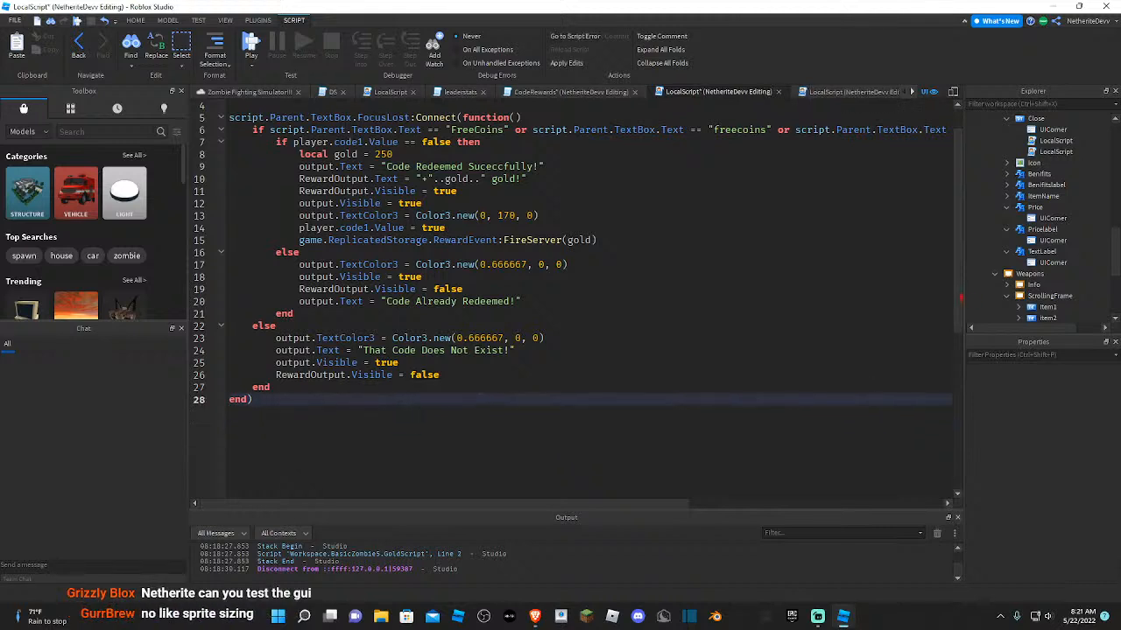
pyautogui.click(852, 91)
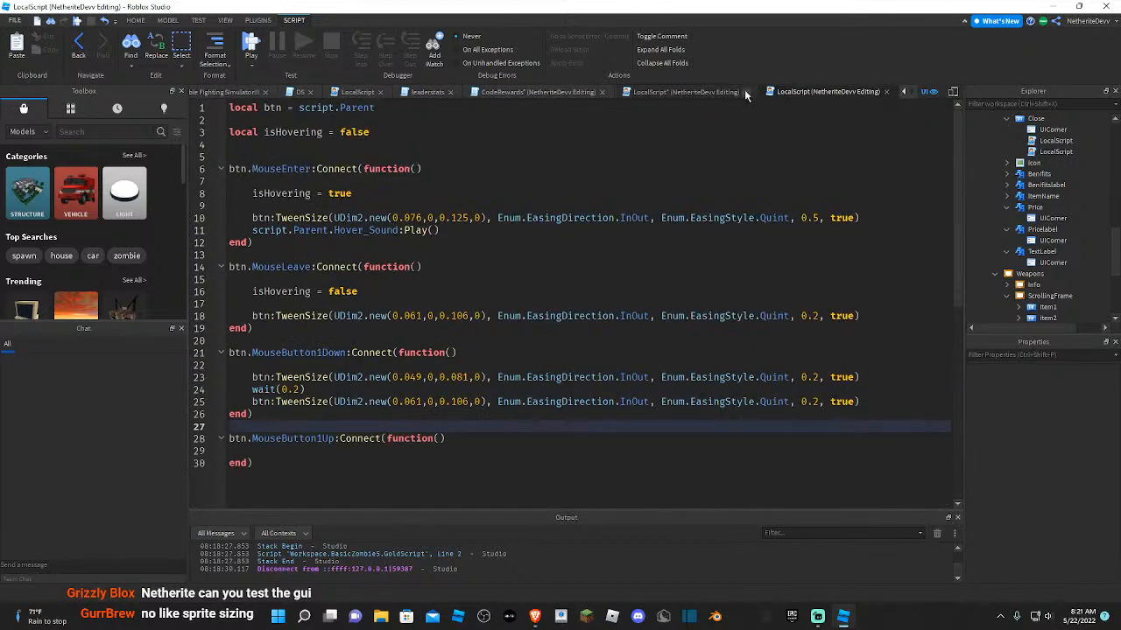
# - Close the code-redemption LocalScript and return to the Zombie Fighting Simulator viewport
pyautogui.click(745, 91)
pyautogui.click(248, 91)
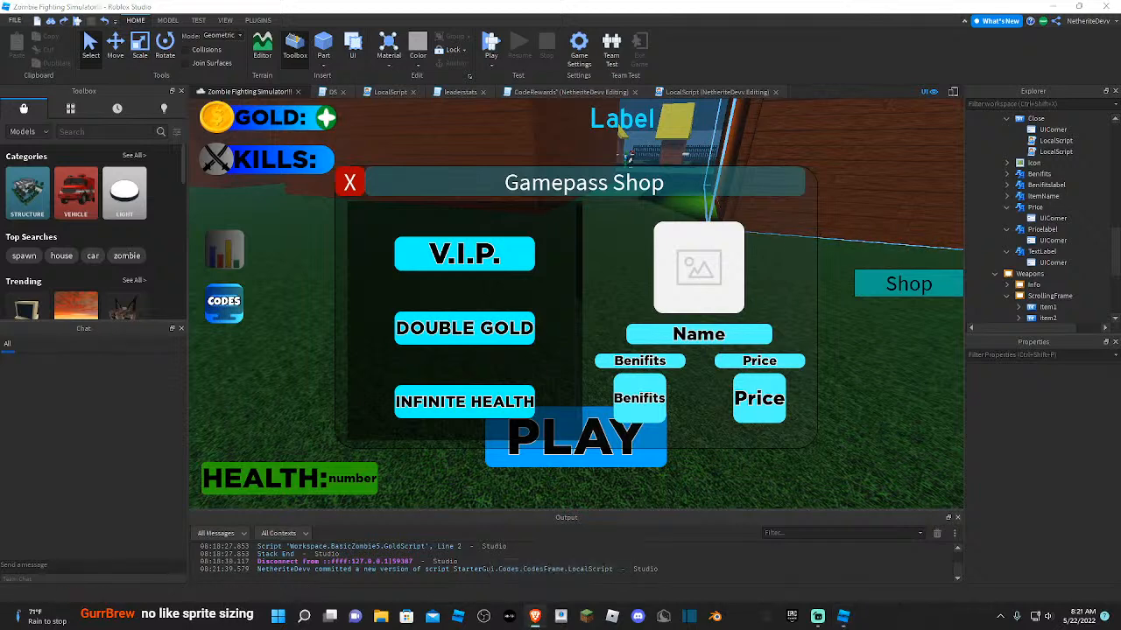
pyautogui.moveTo(748, 402); pyautogui.dragTo(748, 402, button='right')
pyautogui.press('s')
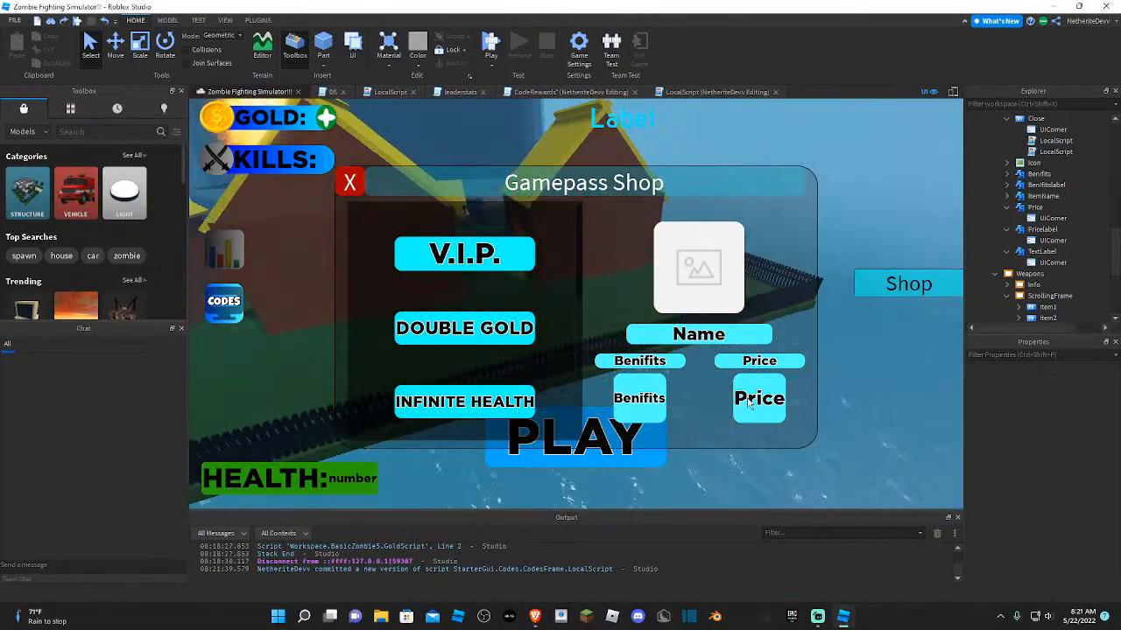
pyautogui.press('s')
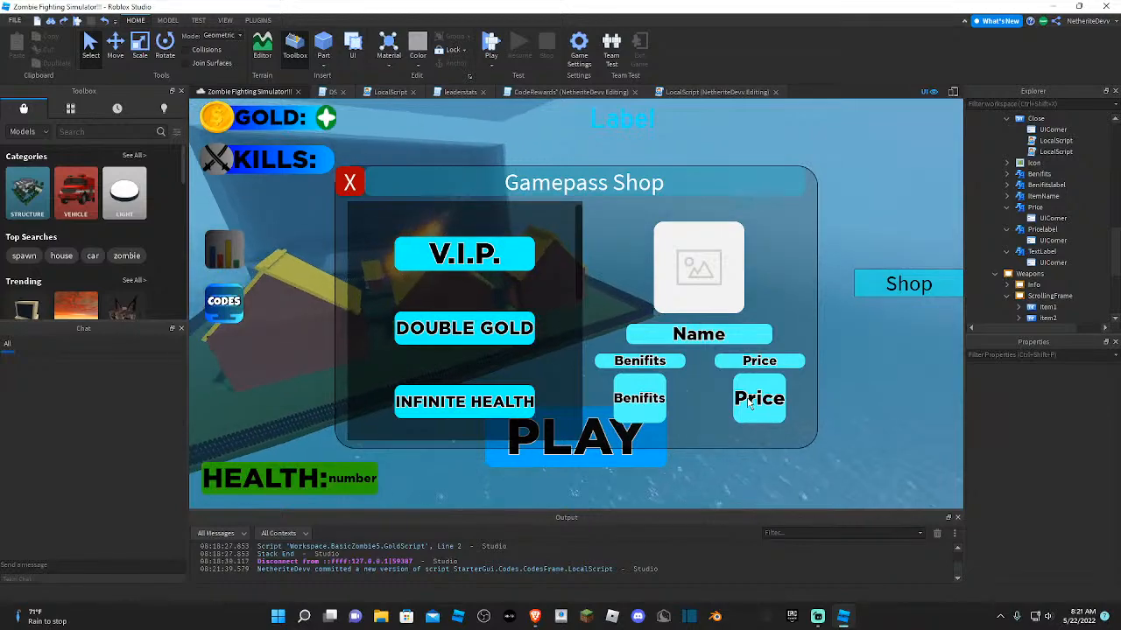
pyautogui.moveTo(749, 401); pyautogui.dragTo(751, 398, button='right')
pyautogui.press('w')
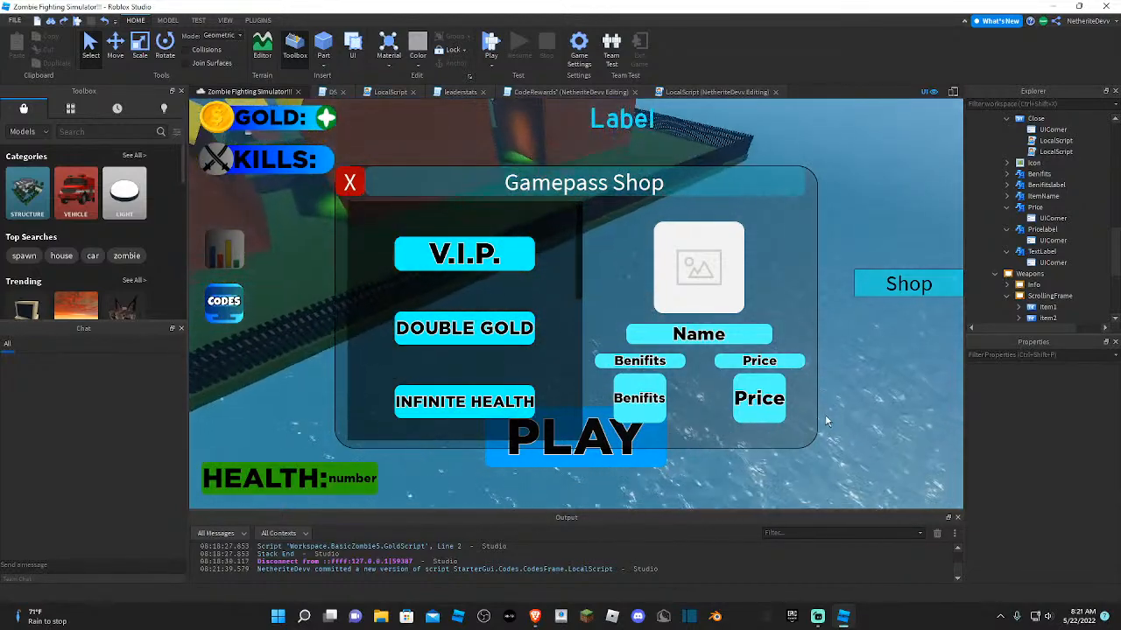
pyautogui.press('w')
pyautogui.moveTo(829, 413); pyautogui.dragTo(822, 409, button='right')
pyautogui.press('s')
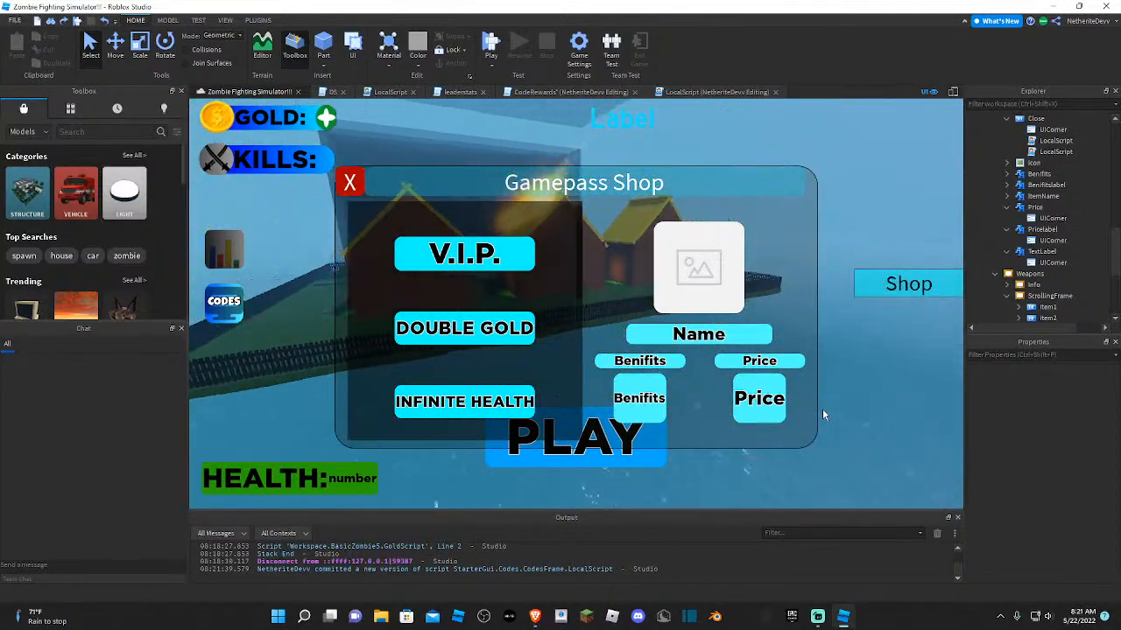
pyautogui.press('w')
pyautogui.moveTo(822, 410)
pyautogui.mouseDown(button='right')
pyautogui.moveTo(810, 375)
pyautogui.moveTo(832, 427)
pyautogui.moveTo(1095, 403)
pyautogui.moveTo(832, 427)
pyautogui.mouseUp(button='right')
pyautogui.press('w')
pyautogui.press('w')
pyautogui.press('w')
pyautogui.press('w')
pyautogui.press('s')
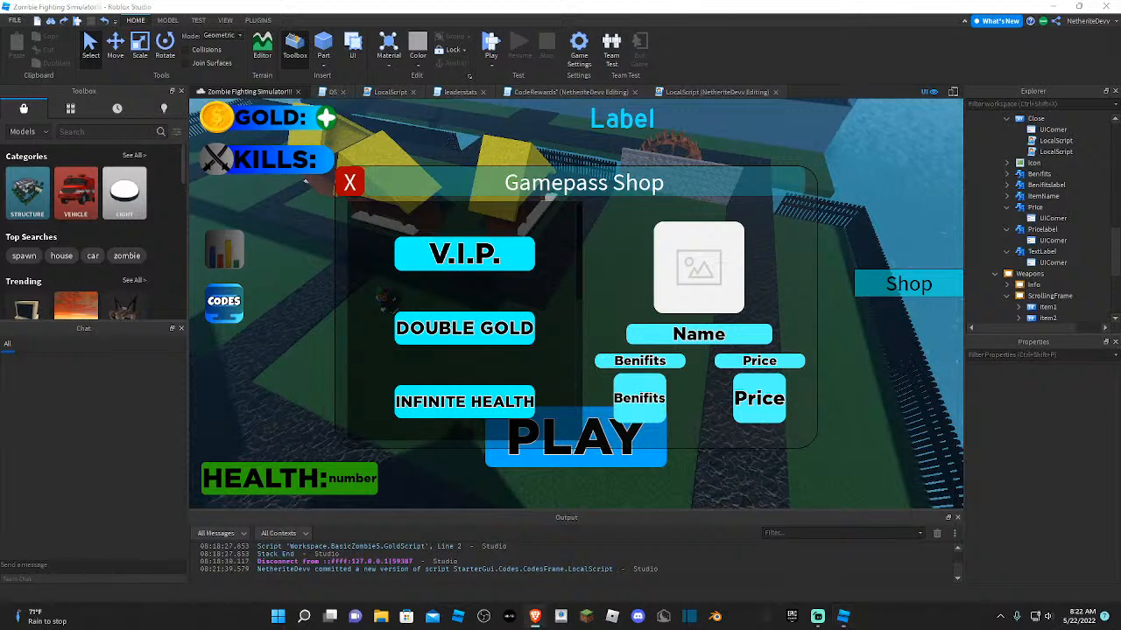
pyautogui.moveTo(810, 394); pyautogui.dragTo(794, 385, button='right')
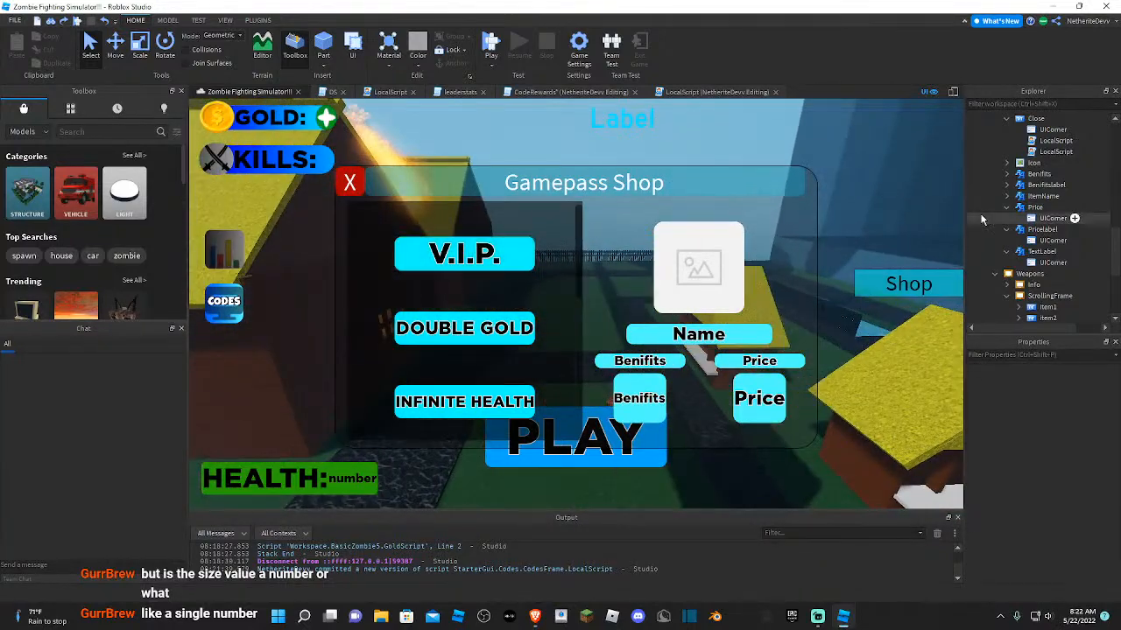
# - Inspect the Size property of the Gamepass Shop's Price label, filtering its properties by "siz"
pyautogui.click(1018, 208)
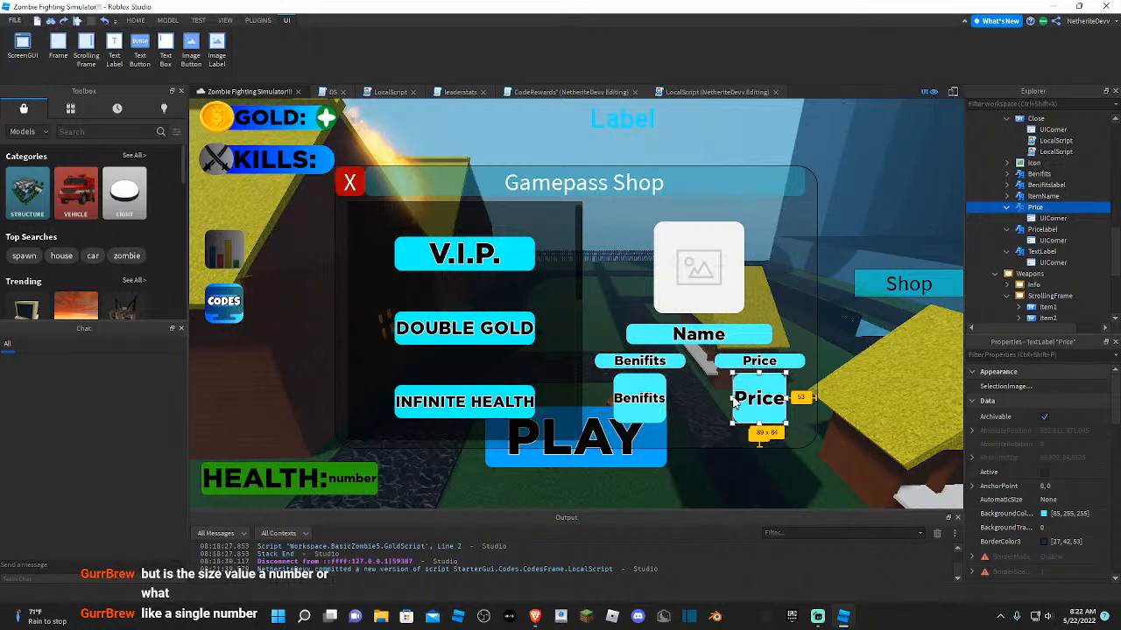
pyautogui.click(1004, 356)
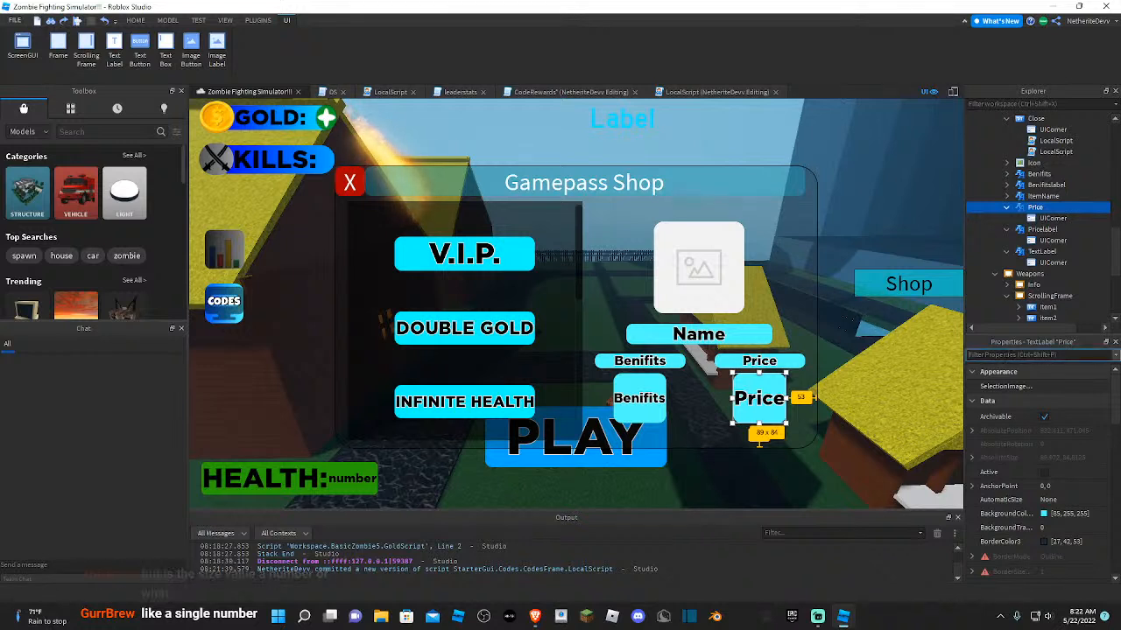
pyautogui.write('siz')
pyautogui.click(1065, 429)
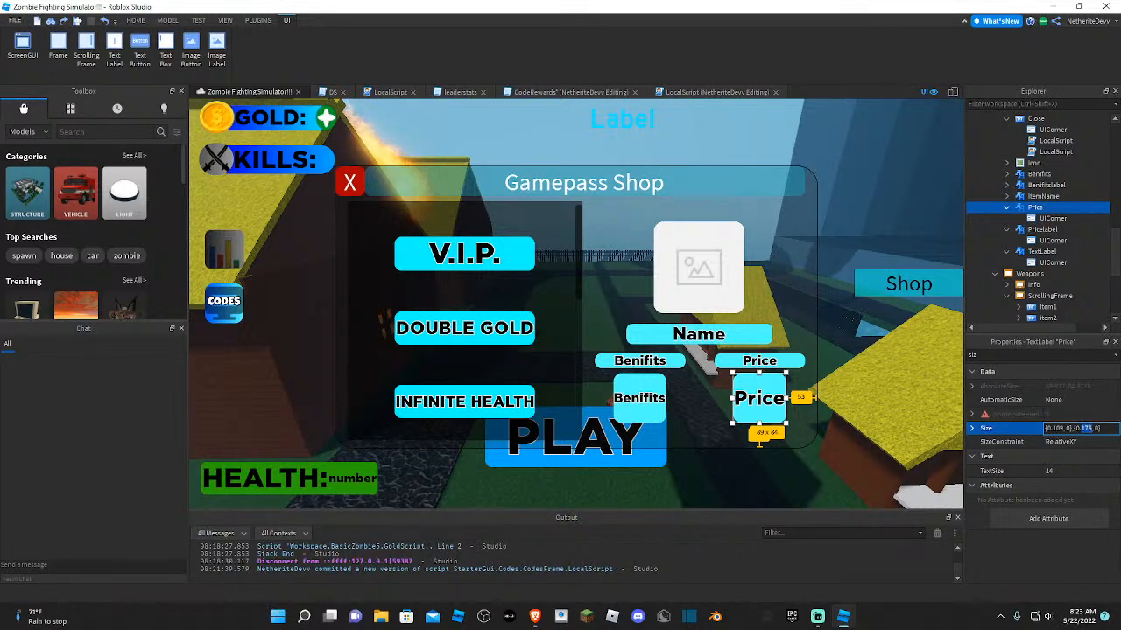
pyautogui.moveTo(1063, 429); pyautogui.dragTo(1104, 430)
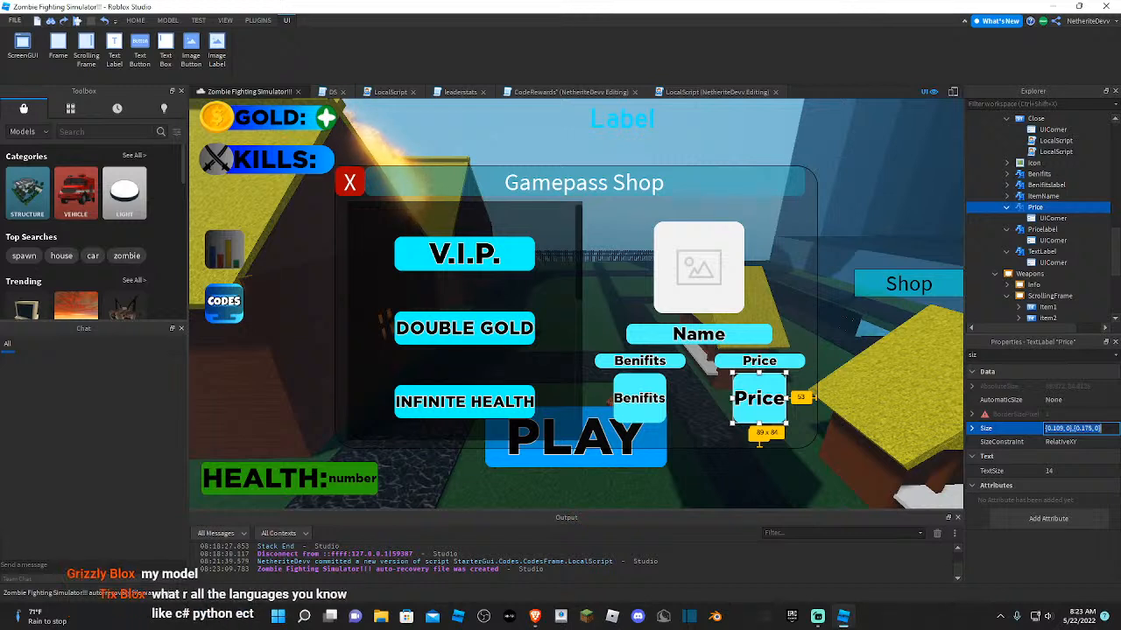
pyautogui.hotkey('alt', 'Tab')
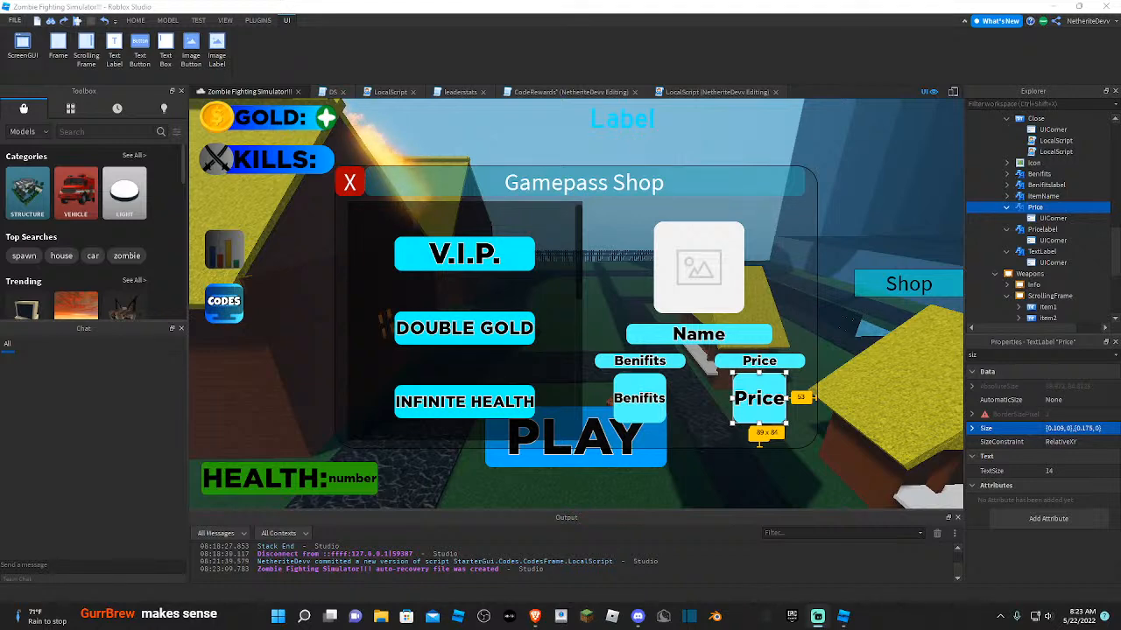
pyautogui.moveTo(819, 215); pyautogui.dragTo(903, 208, button='right')
pyautogui.click(904, 214)
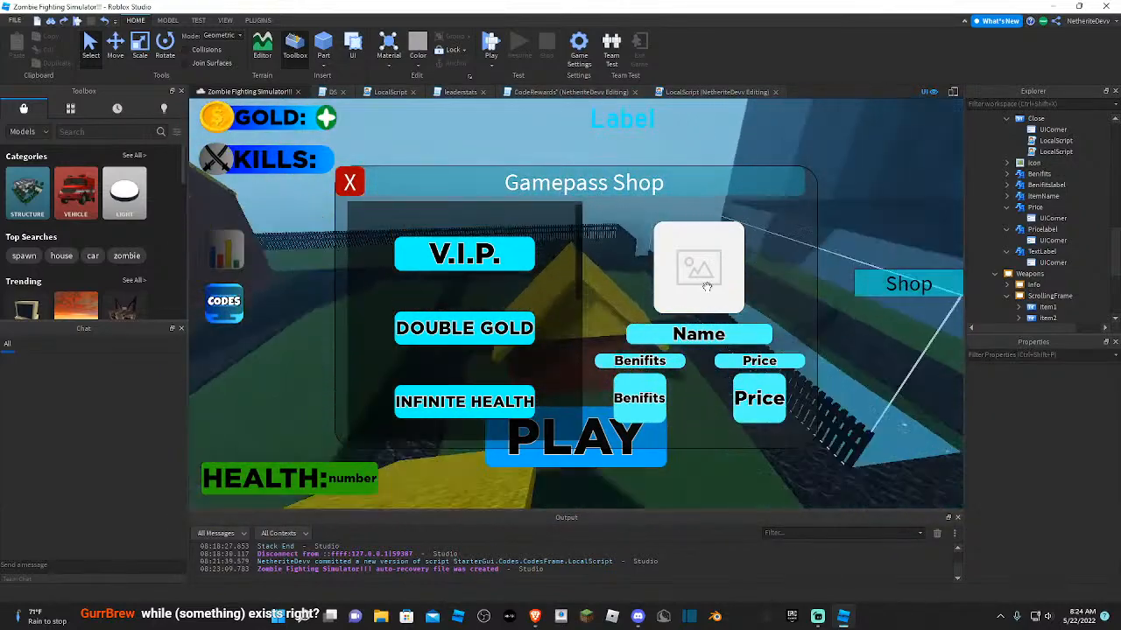
pyautogui.moveTo(706, 284); pyautogui.dragTo(702, 290, button='right')
pyautogui.moveTo(803, 336); pyautogui.dragTo(843, 383, button='right')
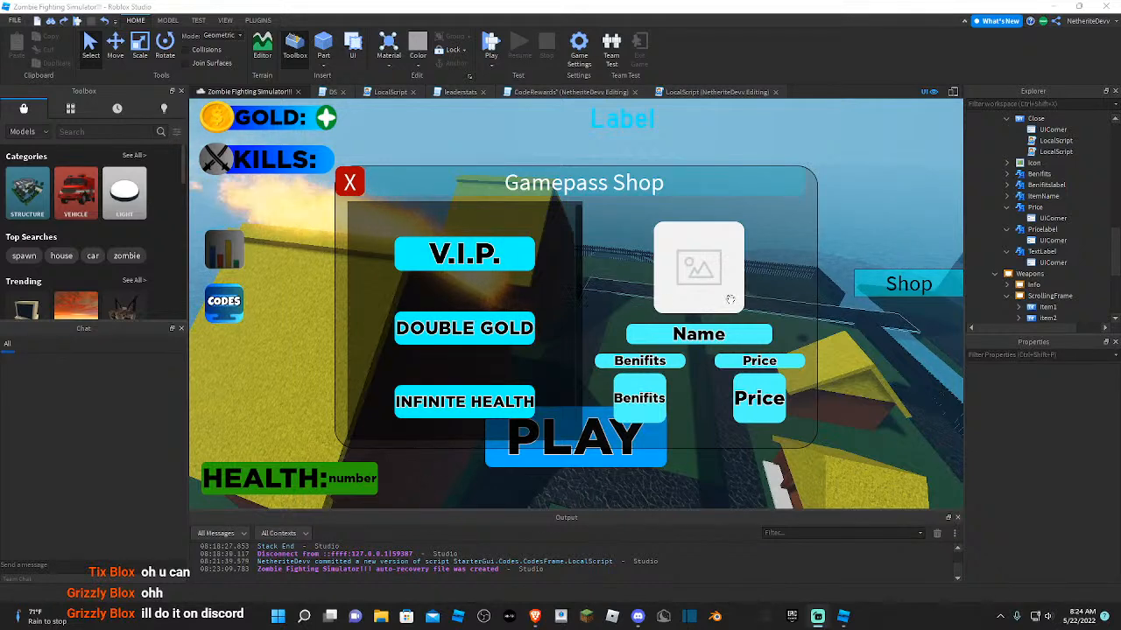
pyautogui.moveTo(826, 289); pyautogui.dragTo(824, 289, button='right')
pyautogui.press('w')
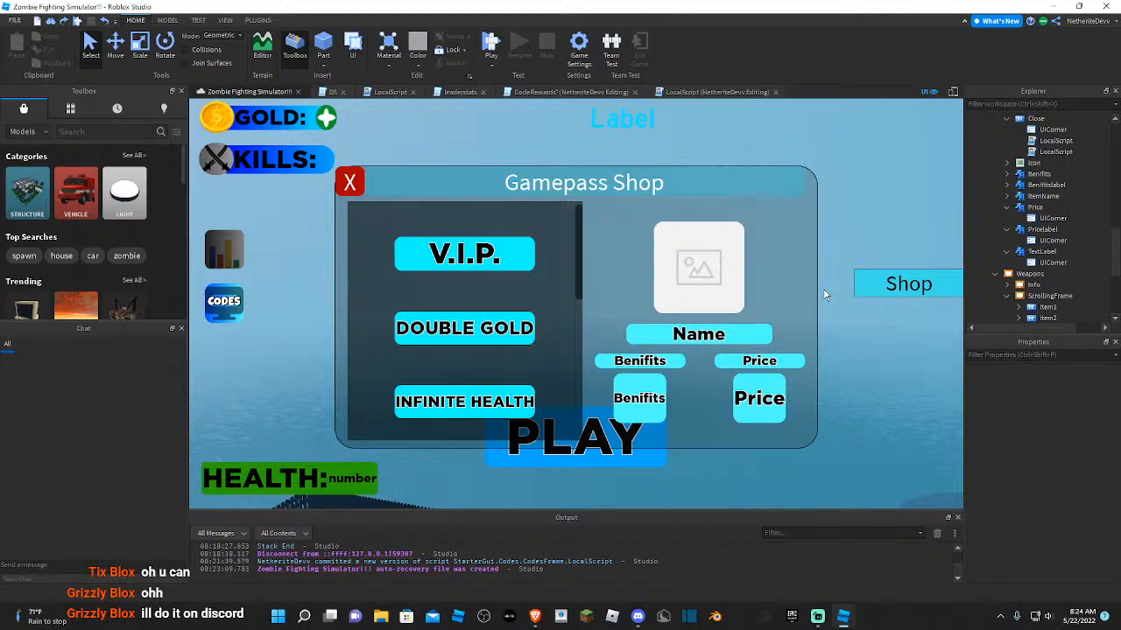
pyautogui.press('s')
pyautogui.moveTo(828, 393)
pyautogui.mouseDown(button='right')
pyautogui.moveTo(703, 455)
pyautogui.moveTo(668, 449)
pyautogui.moveTo(663, 470)
pyautogui.moveTo(823, 482)
pyautogui.moveTo(802, 452)
pyautogui.moveTo(807, 461)
pyautogui.mouseUp(button='right')
pyautogui.press('w')
pyautogui.press('w')
pyautogui.press('w')
pyautogui.press('w')
pyautogui.press('w')
pyautogui.press('w')
pyautogui.press('w')
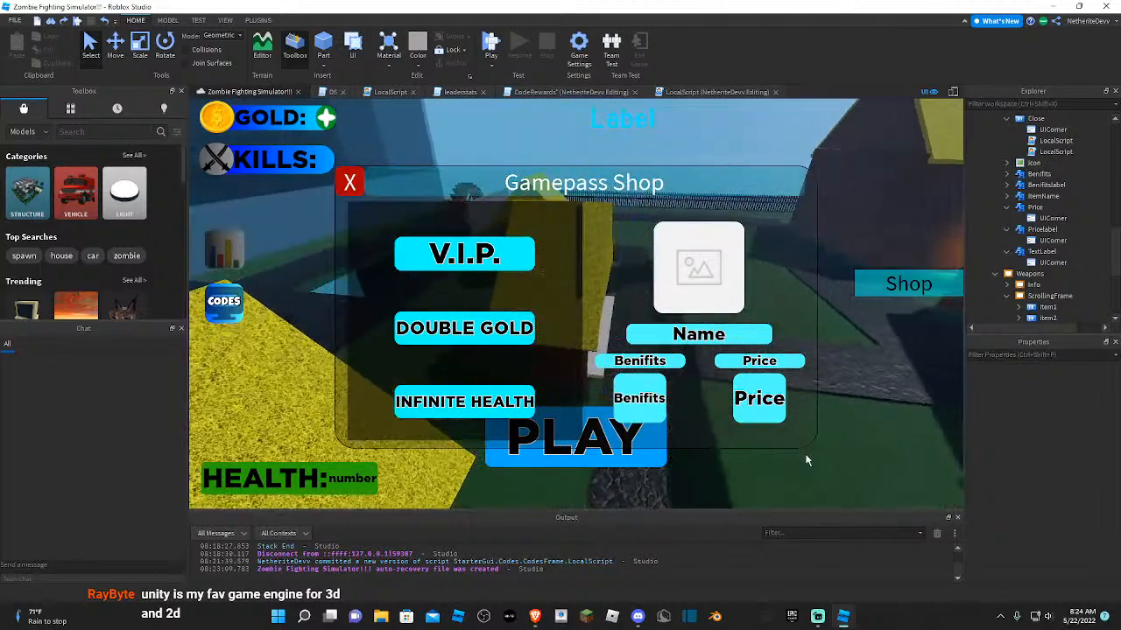
pyautogui.press('s')
pyautogui.scroll(-2, 1020, 235)
pyautogui.scroll(2, 1030, 222)
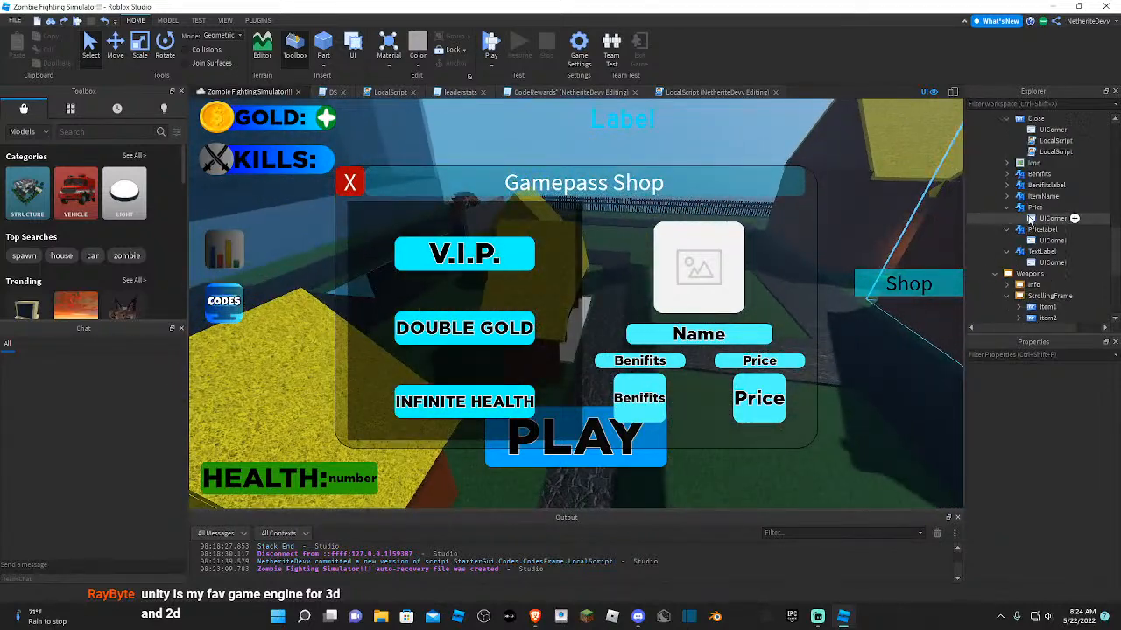
# - Hide the Gamepasses frame of the shop GUI by turning off its Visible property
pyautogui.scroll(5, 1031, 219)
pyautogui.click(1020, 227)
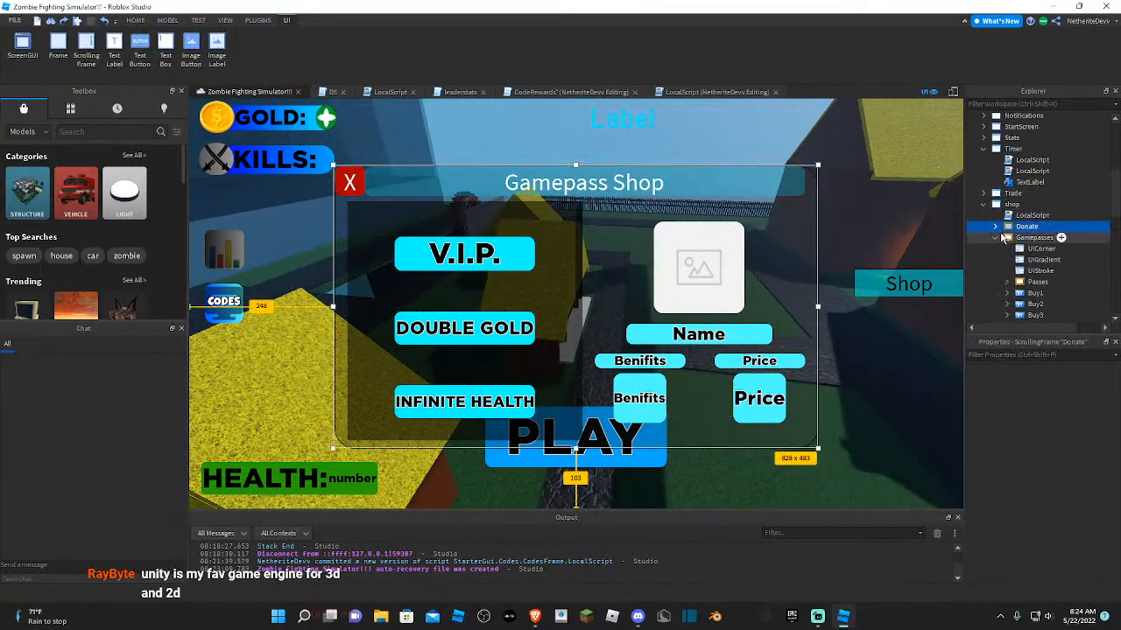
pyautogui.click(1007, 237)
pyautogui.click(996, 238)
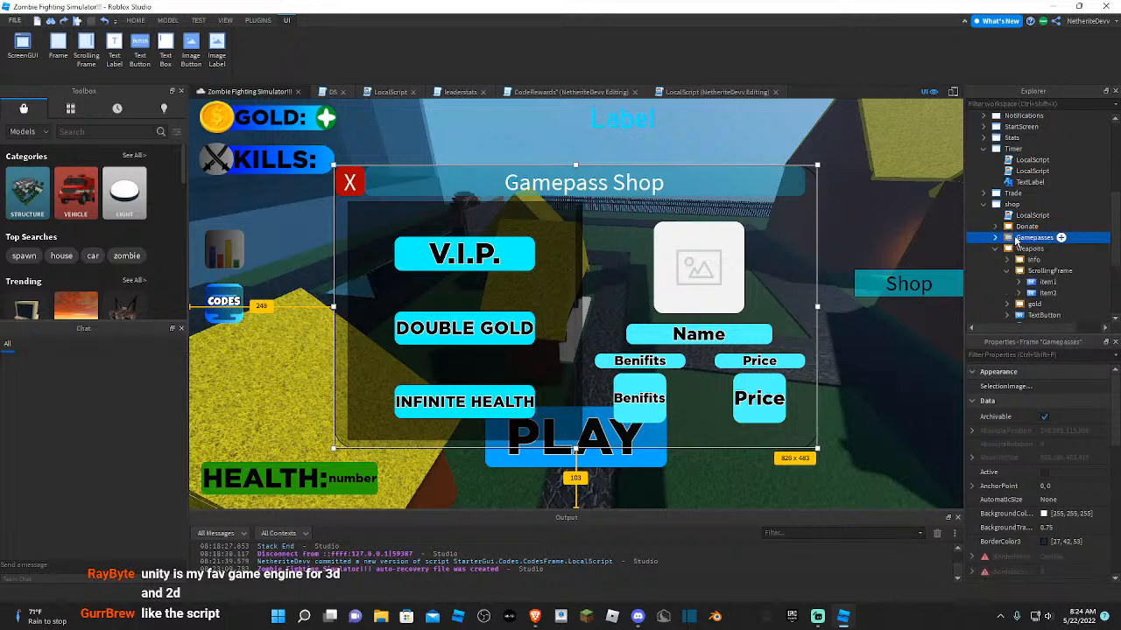
pyautogui.click(1006, 356)
pyautogui.write('vi')
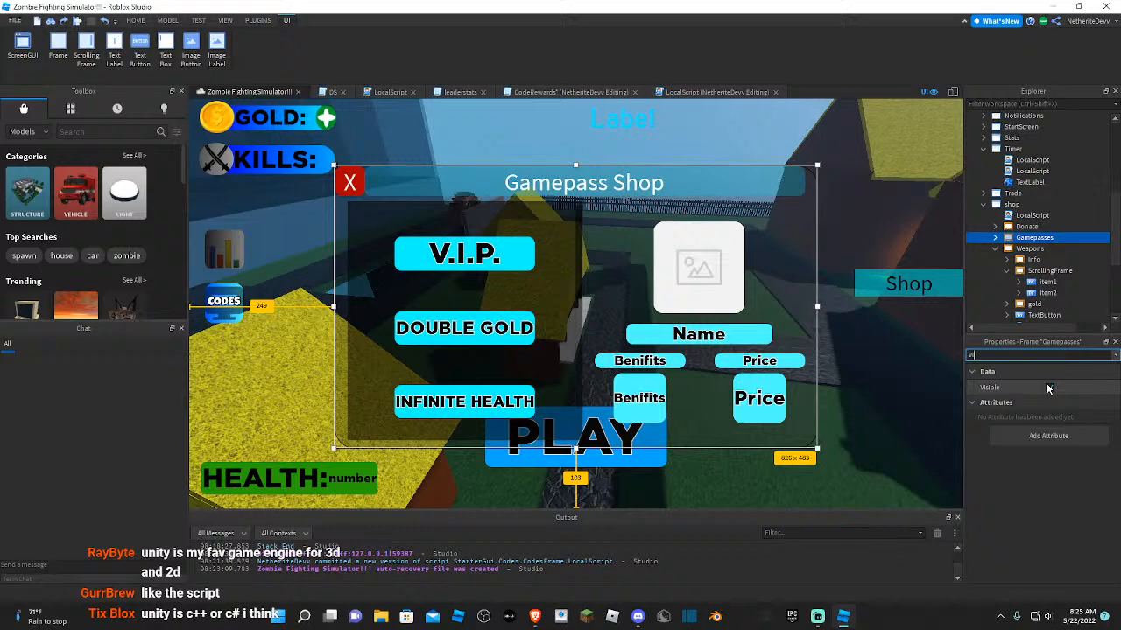
pyautogui.click(1049, 387)
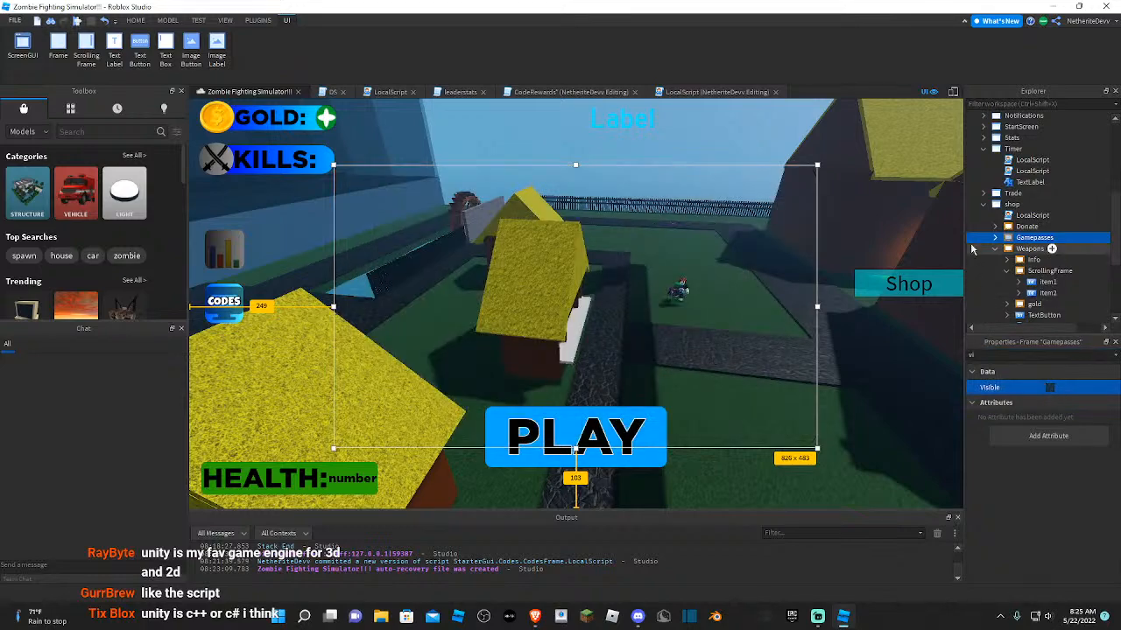
# - Copy the UICorner from the Gamepasses frame and collapse the shop GUI in the Explorer
pyautogui.click(996, 237)
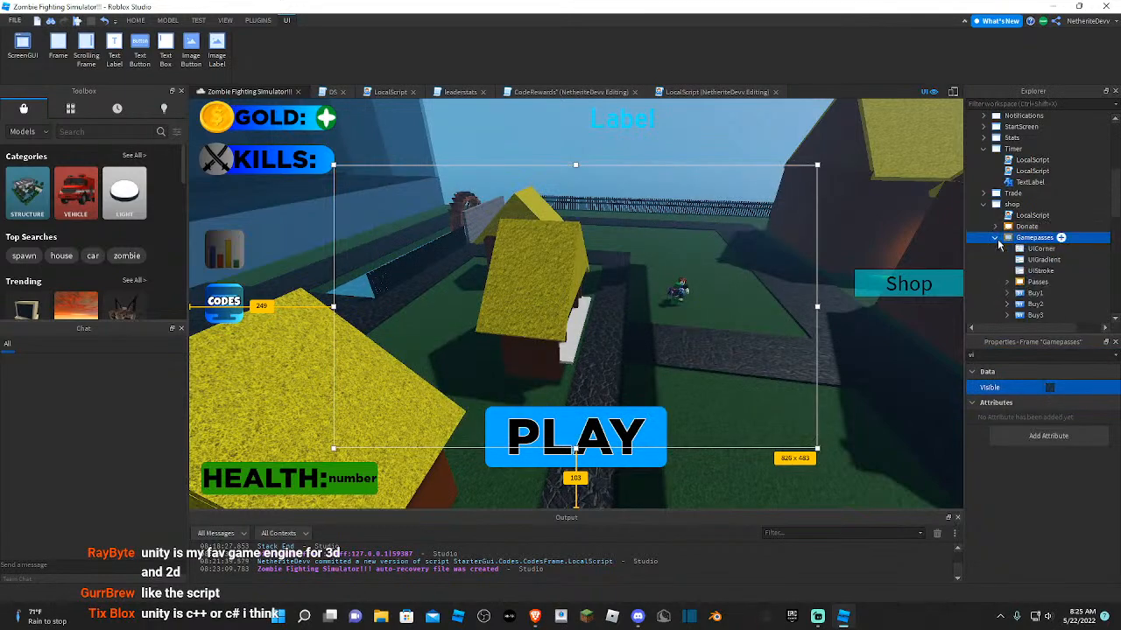
pyautogui.click(1016, 249)
pyautogui.press('w')
pyautogui.moveTo(911, 323); pyautogui.dragTo(626, 324, button='right')
pyautogui.hscroll(1, 1078, 329)
pyautogui.scroll(2, 1067, 279)
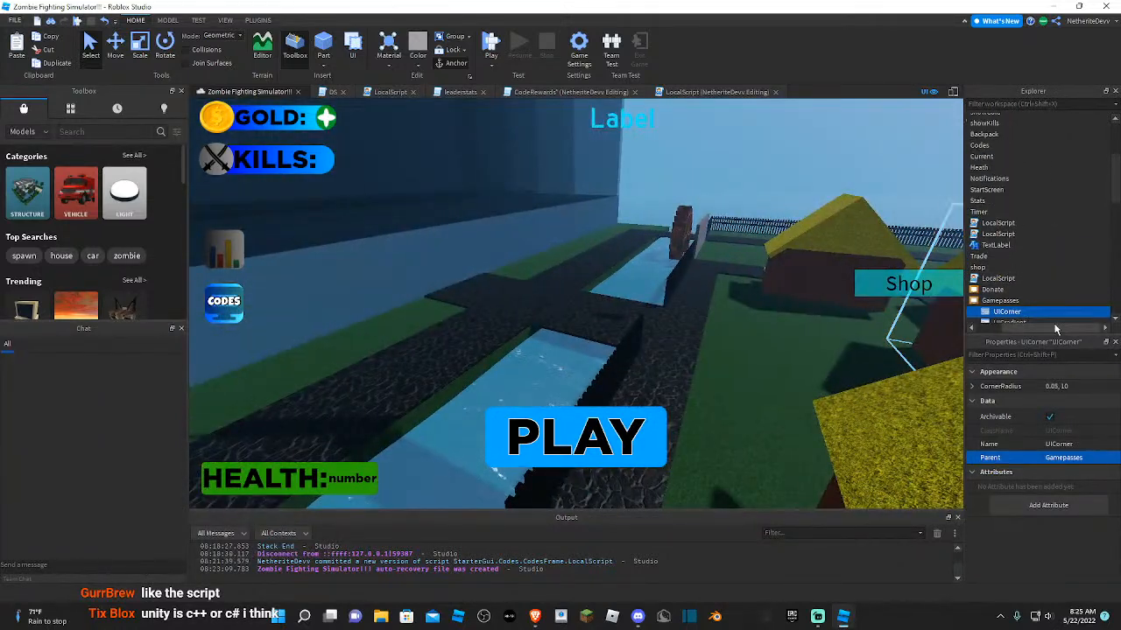
pyautogui.moveTo(1056, 327); pyautogui.dragTo(1022, 320)
pyautogui.scroll(-1, 998, 263)
pyautogui.click(985, 238)
pyautogui.scroll(2, 985, 241)
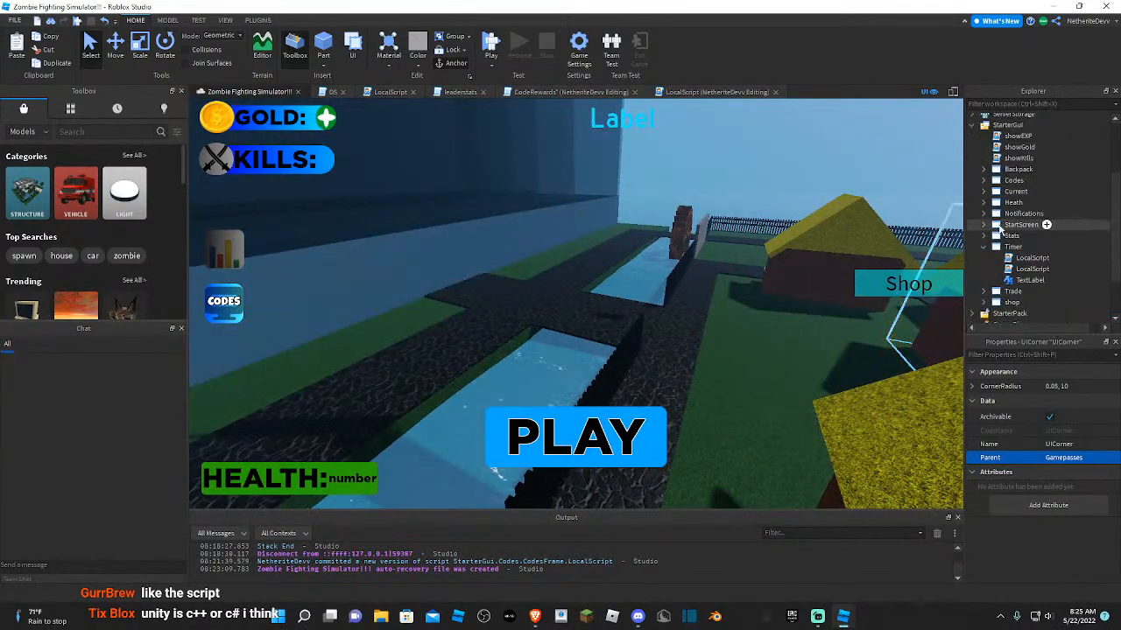
# - Show the Stats frame inside the Stats GUI by turning on its Visible property
pyautogui.click(983, 235)
pyautogui.click(1011, 247)
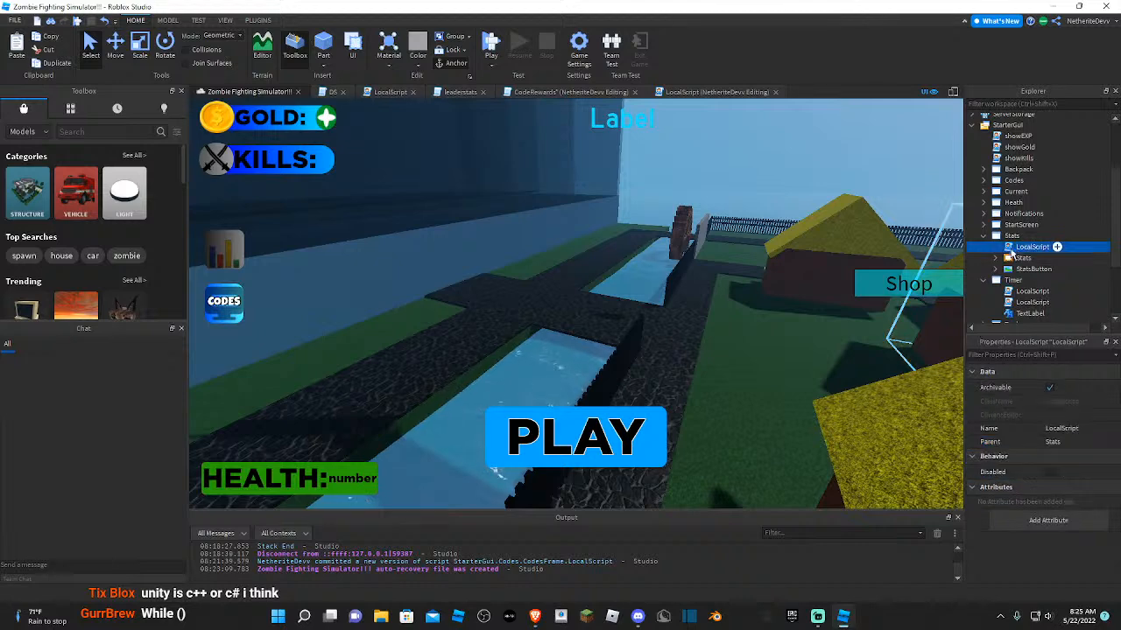
pyautogui.click(996, 259)
pyautogui.click(1023, 258)
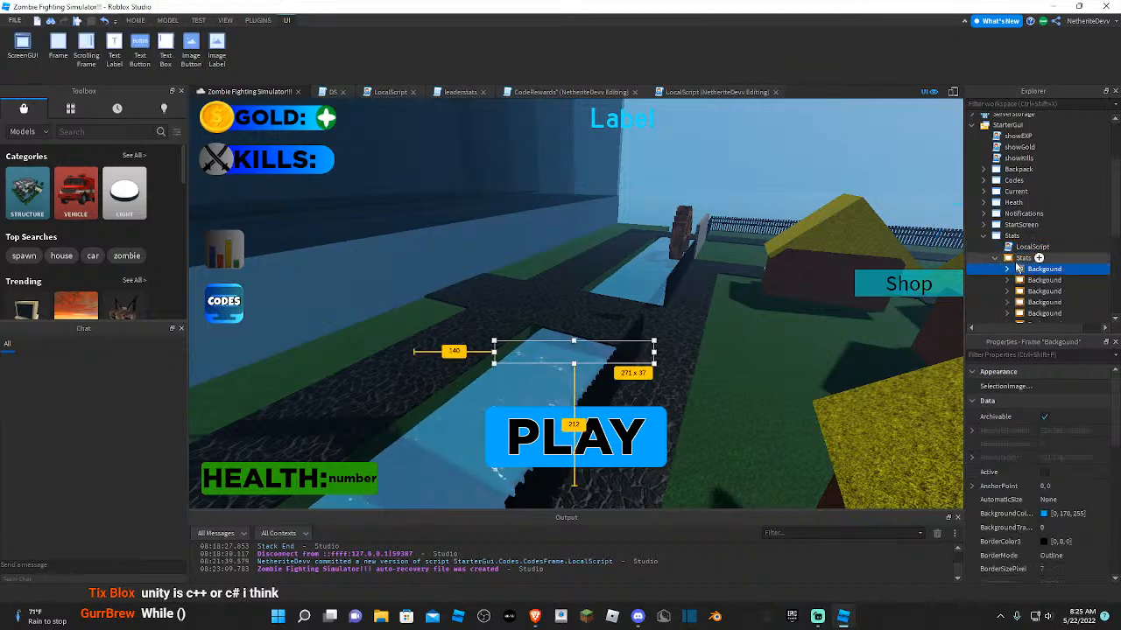
pyautogui.click(1042, 354)
pyautogui.write('vi')
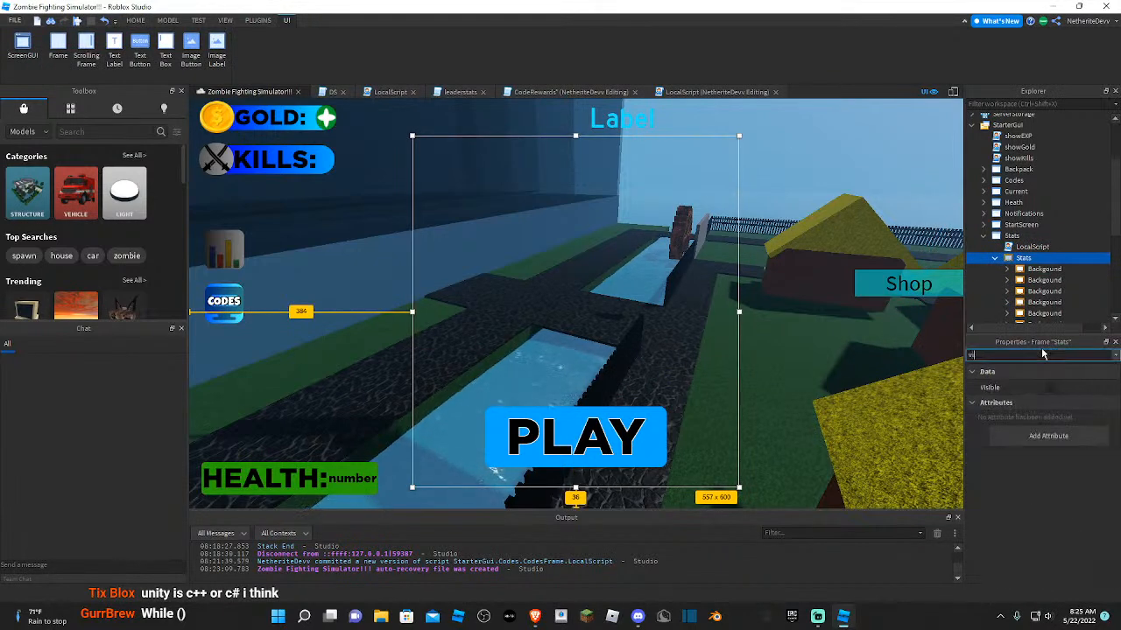
pyautogui.click(1049, 387)
# - Try to paste the copied UICorner with the Stats frame selected, and delete the pasted copy
pyautogui.hotkey('ctrl', 'v')
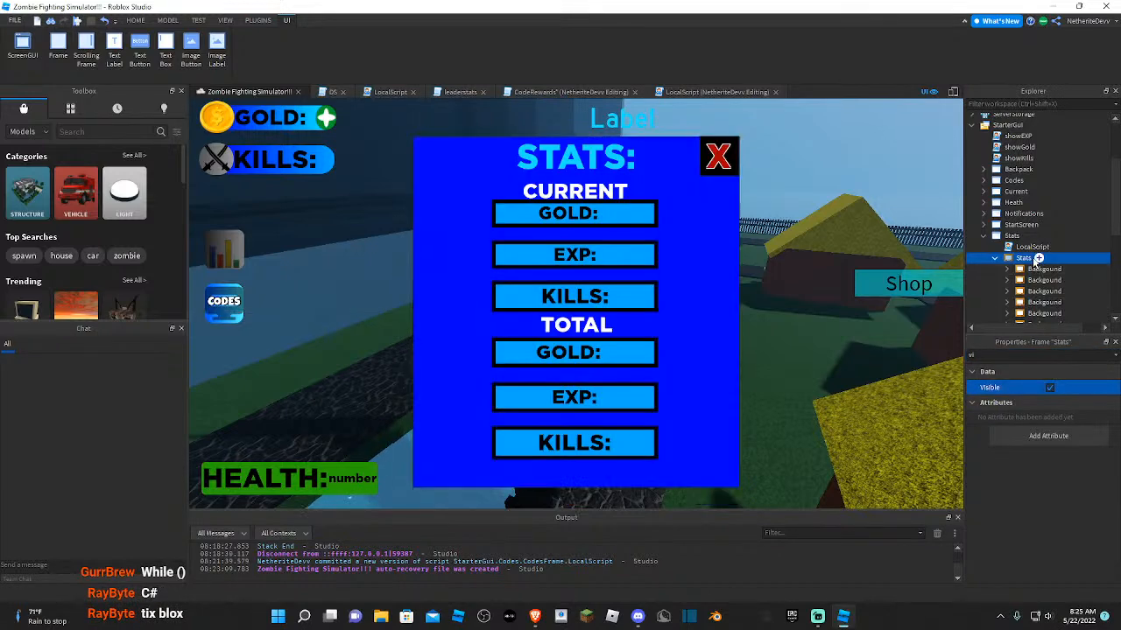
pyautogui.press('Delete')
# - Collapse the Workspace tree in the Explorer
pyautogui.scroll(10, 1084, 244)
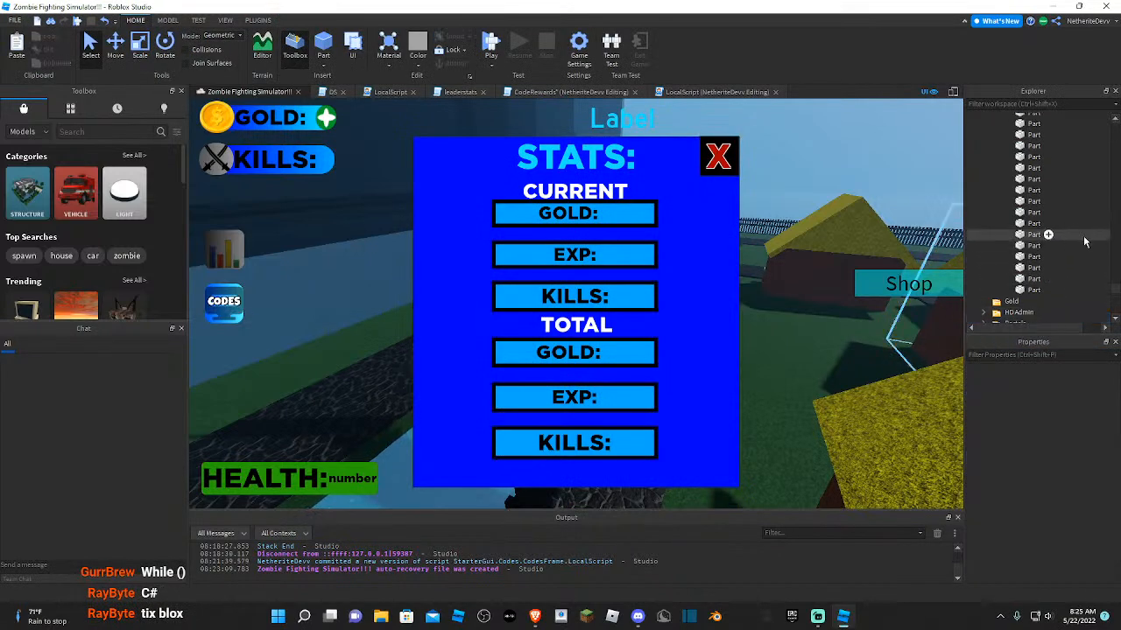
pyautogui.moveTo(1113, 284); pyautogui.dragTo(1095, 73)
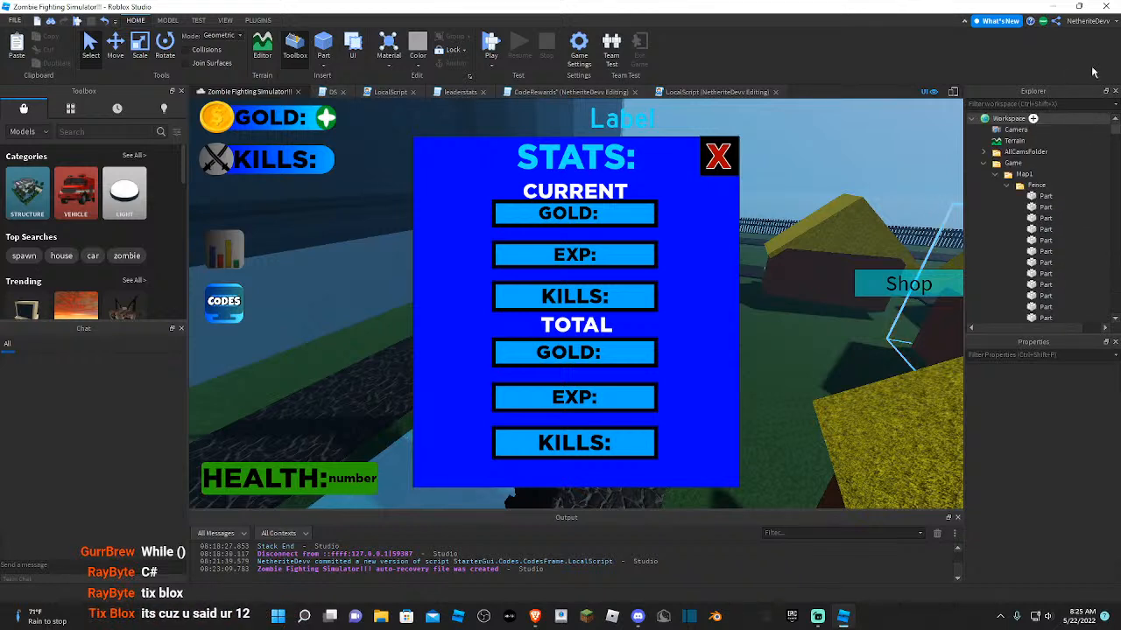
pyautogui.click(971, 119)
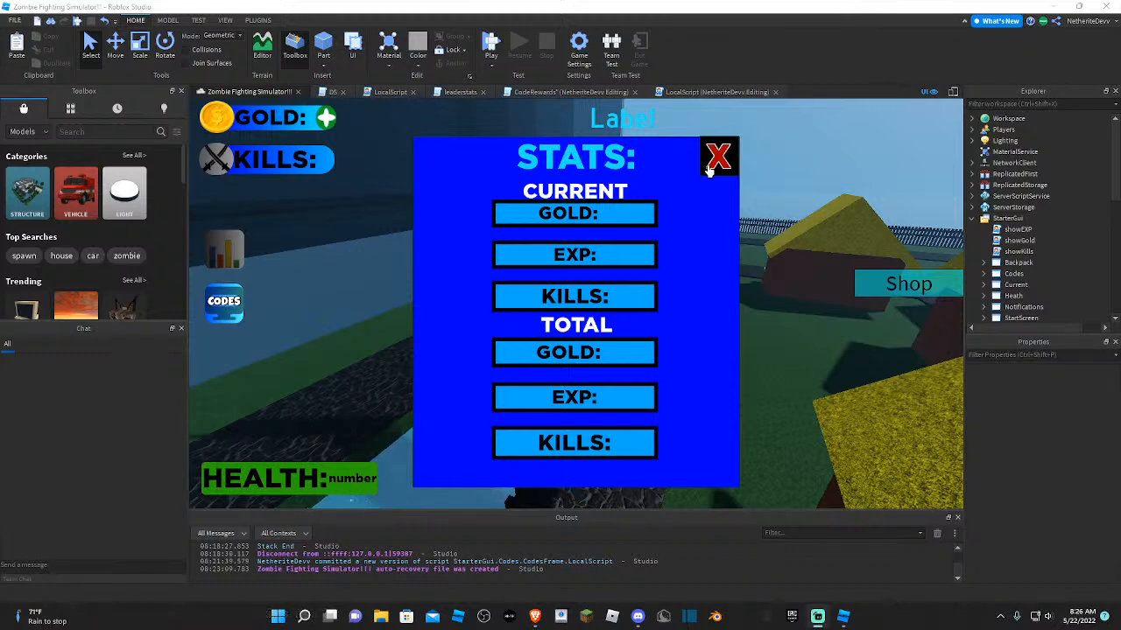
# - Paste the copied UICorner into the Stats frame to round the panel's corners
pyautogui.moveTo(844, 230); pyautogui.dragTo(851, 210, button='right')
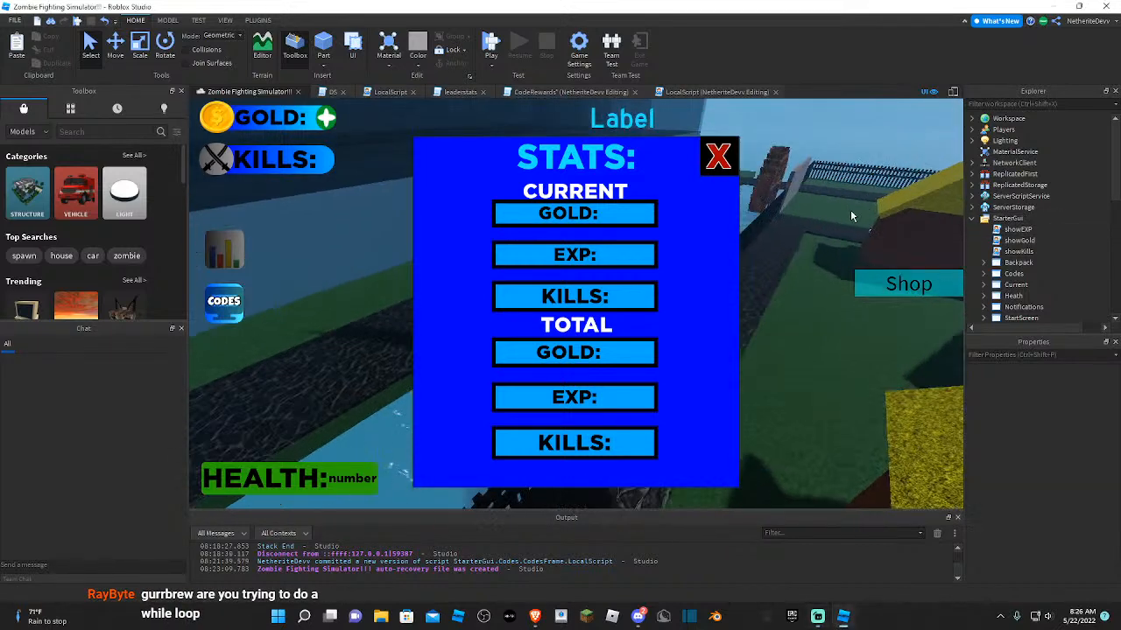
pyautogui.scroll(-3, 1036, 214)
pyautogui.click(1033, 226)
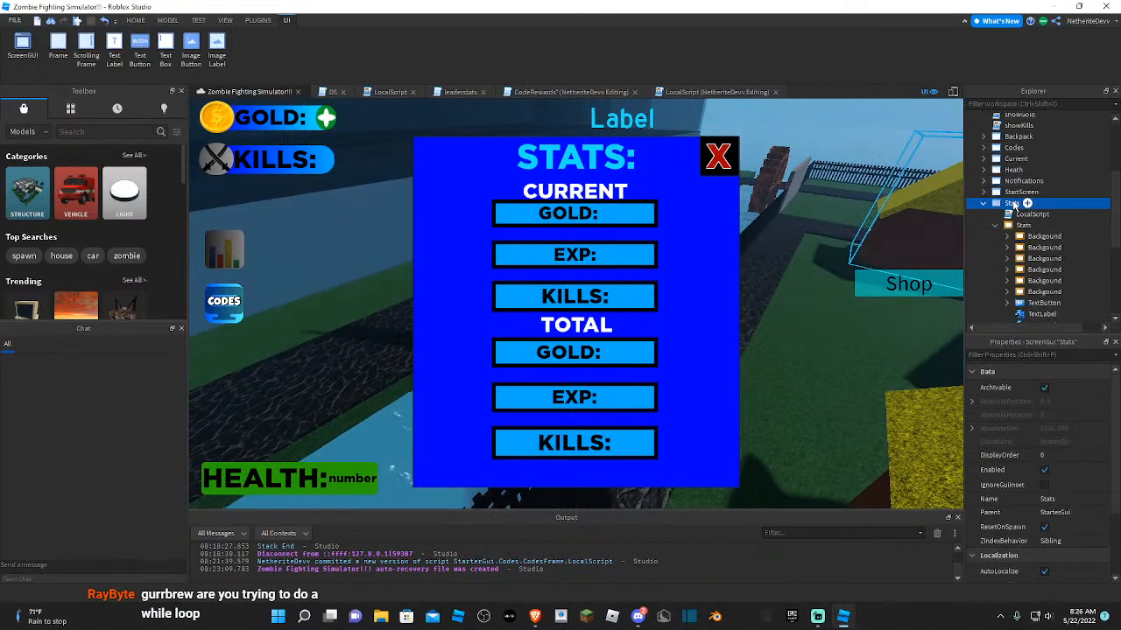
pyautogui.rightClick(1032, 225)
pyautogui.click(992, 254)
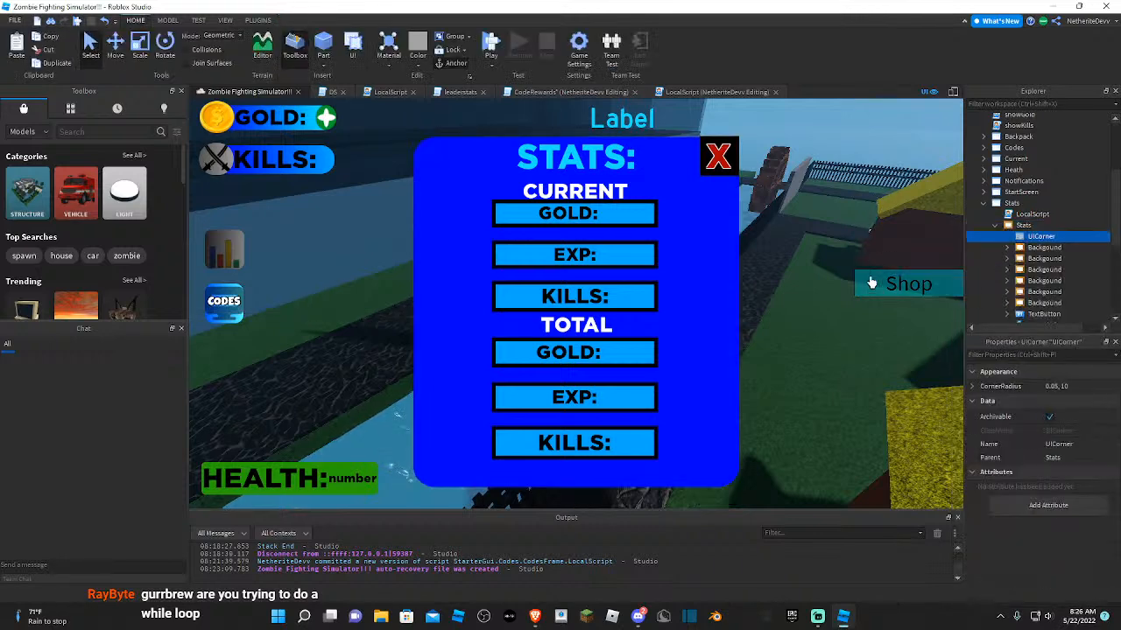
pyautogui.press('s')
pyautogui.moveTo(870, 282); pyautogui.dragTo(808, 306, button='right')
pyautogui.press('w')
pyautogui.press('s')
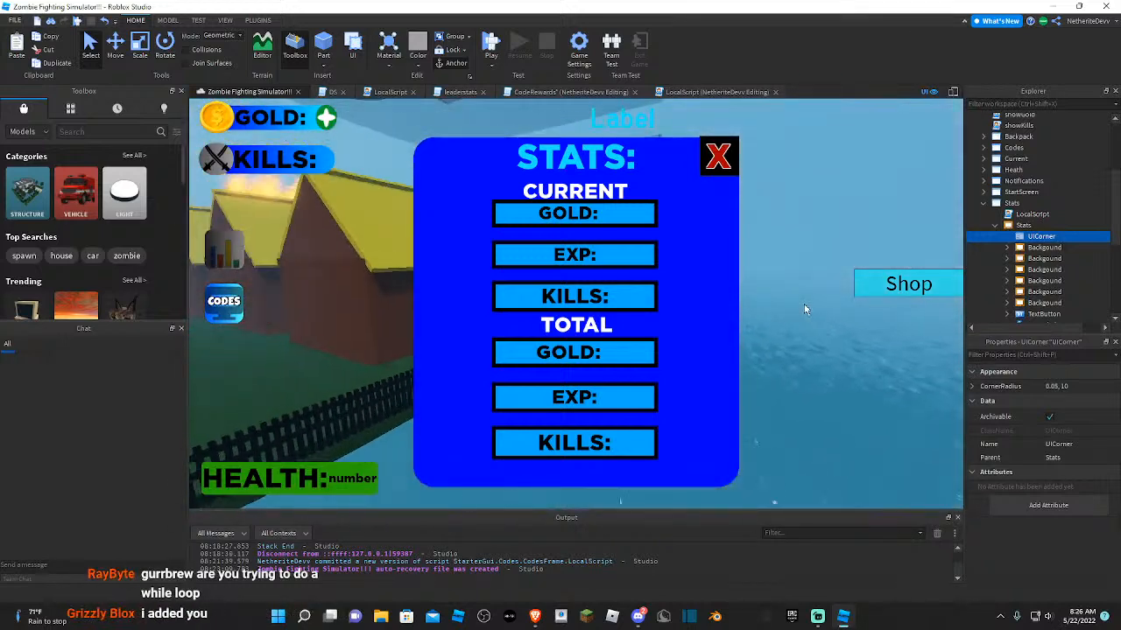
# - Get the free Cool Gui model from its Roblox library page in the browser and close the page
pyautogui.press('w')
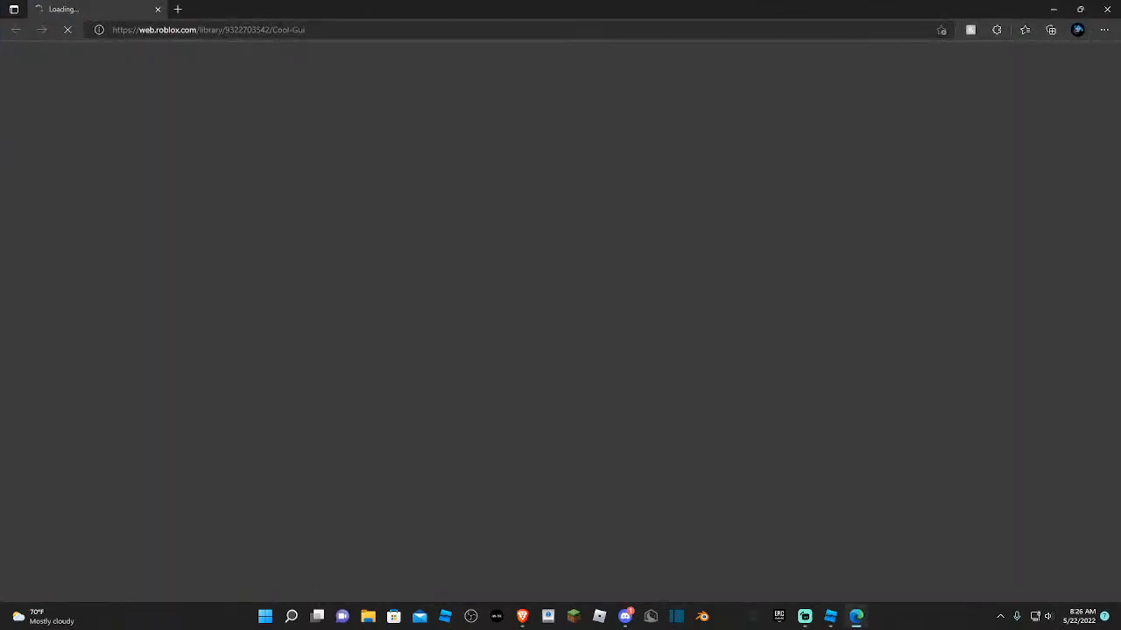
pyautogui.click(522, 616)
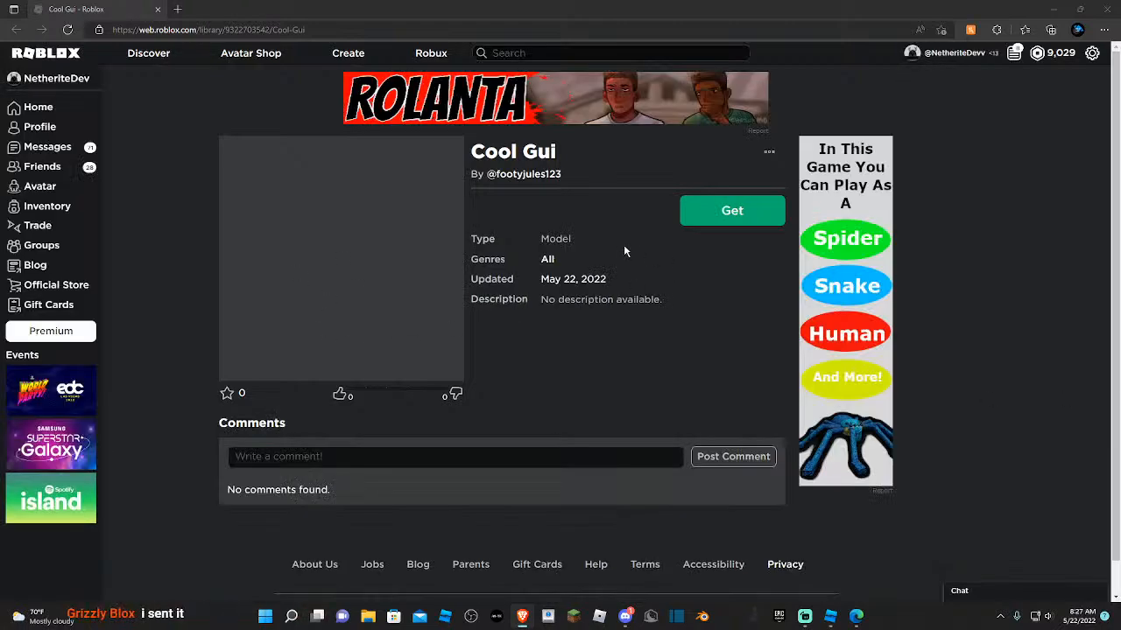
pyautogui.click(698, 216)
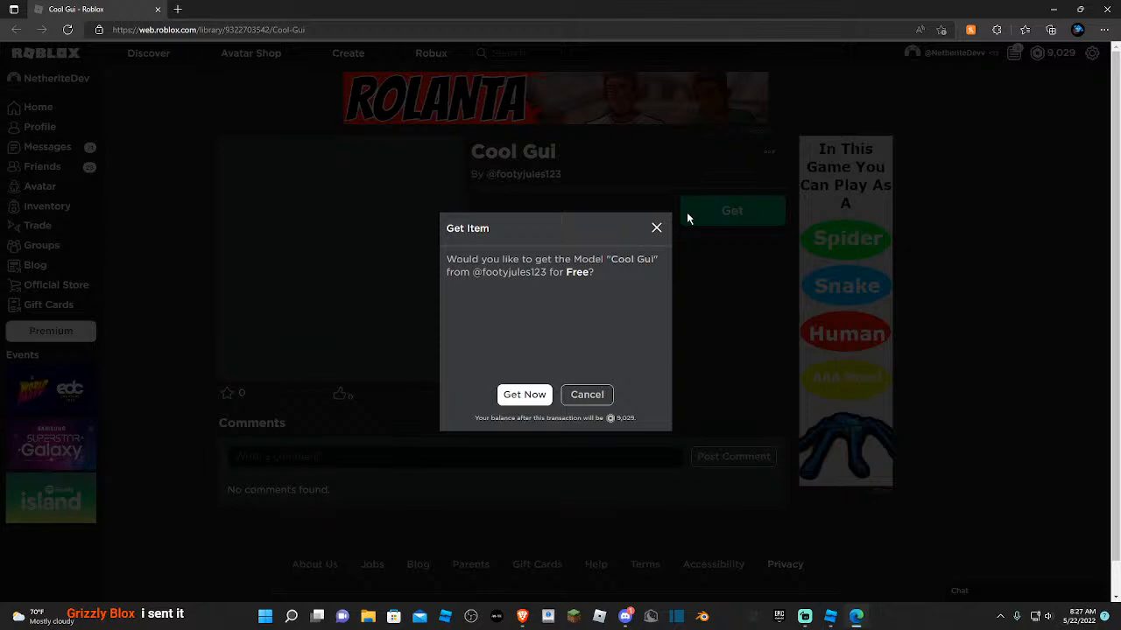
pyautogui.click(534, 394)
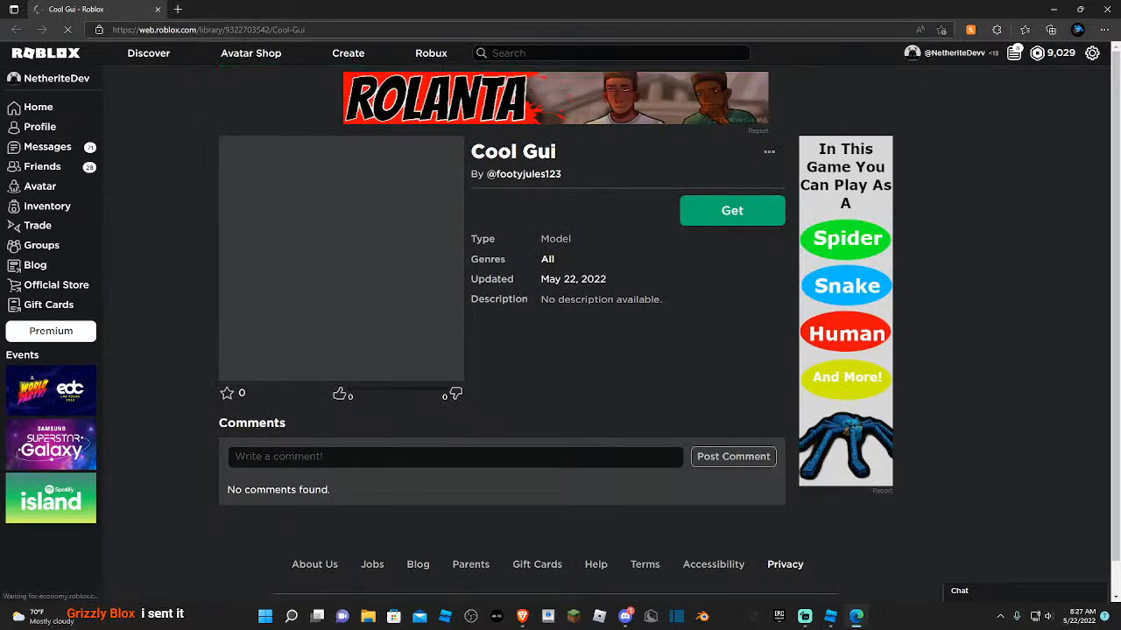
pyautogui.scroll(-1, 245, 129)
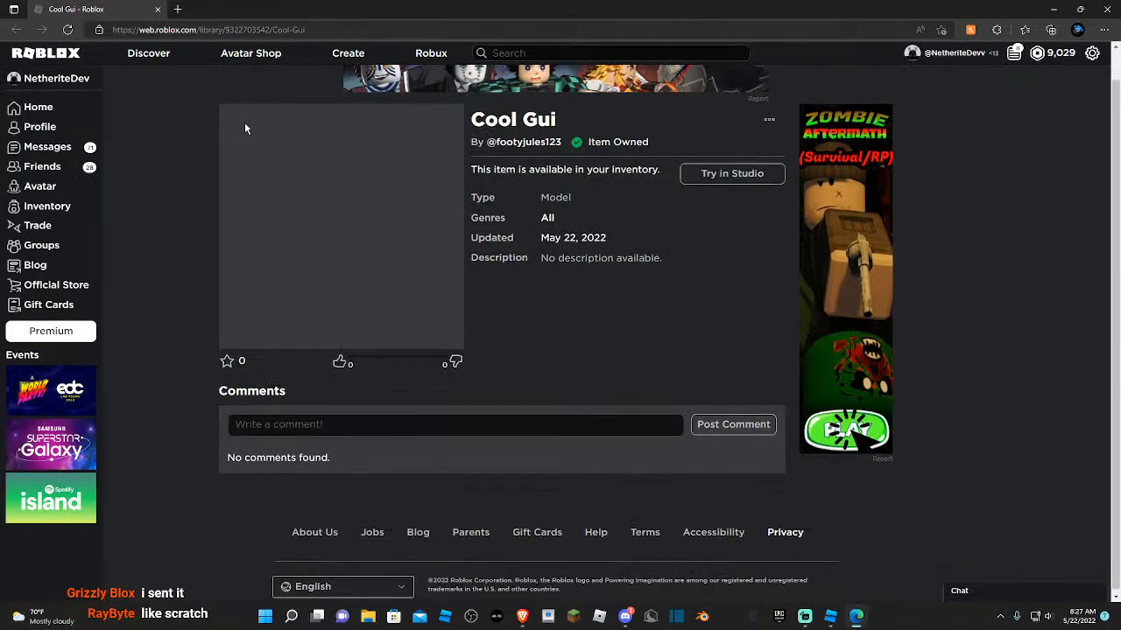
pyautogui.scroll(1, 192, 95)
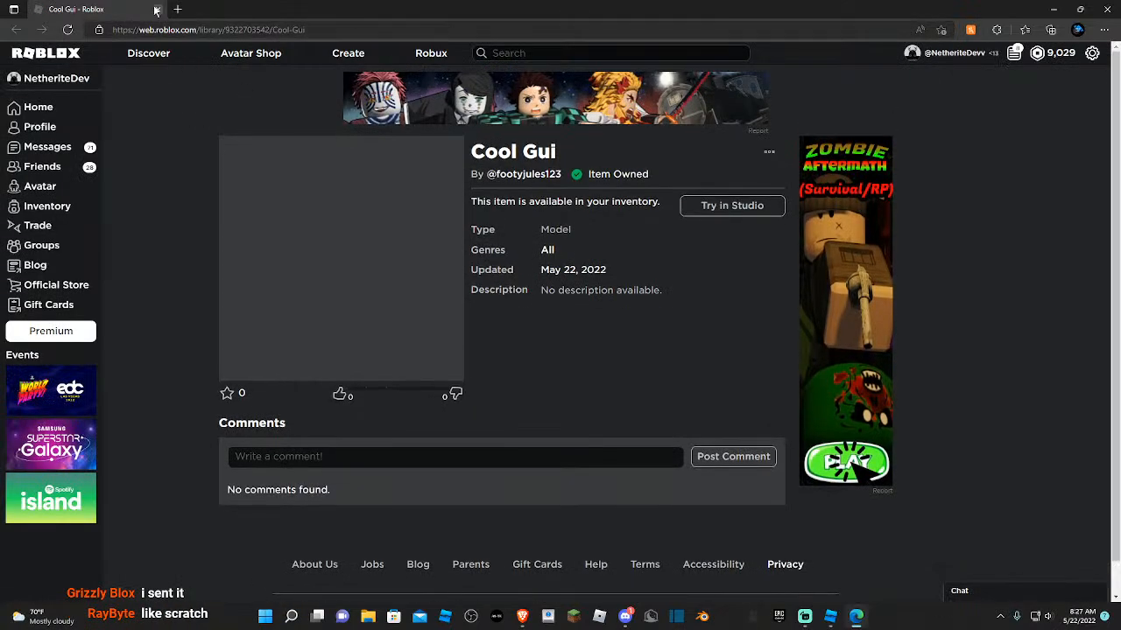
pyautogui.click(156, 9)
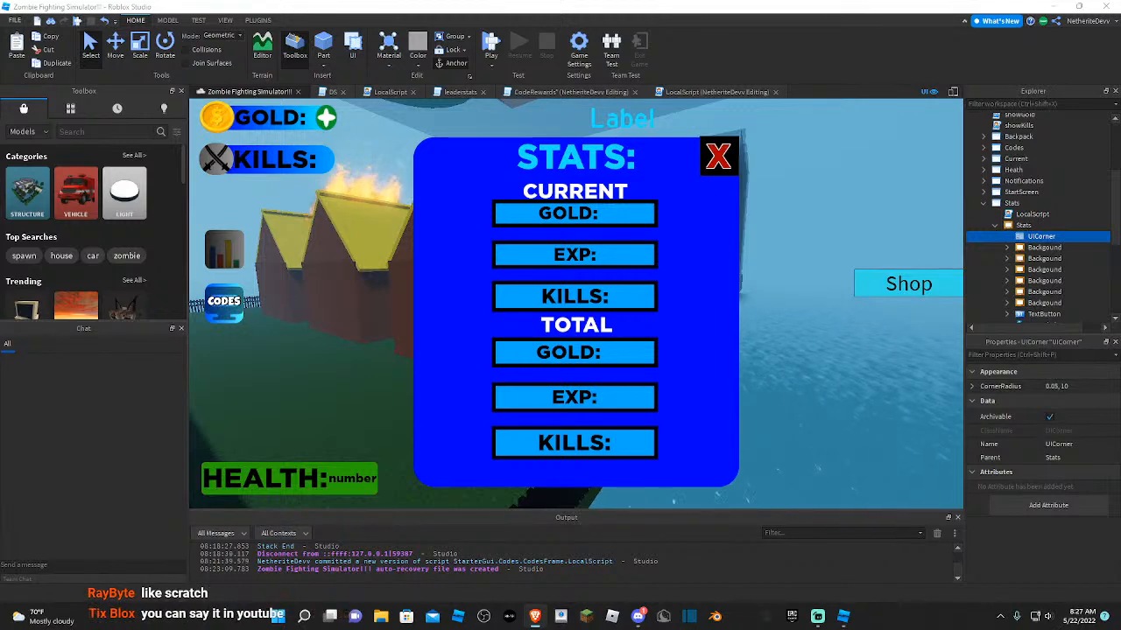
# - Insert the Cool Gui model from My Models and move its TestGUI from Workspace into StarterGui
pyautogui.moveTo(913, 224); pyautogui.dragTo(873, 228, button='right')
pyautogui.click(70, 109)
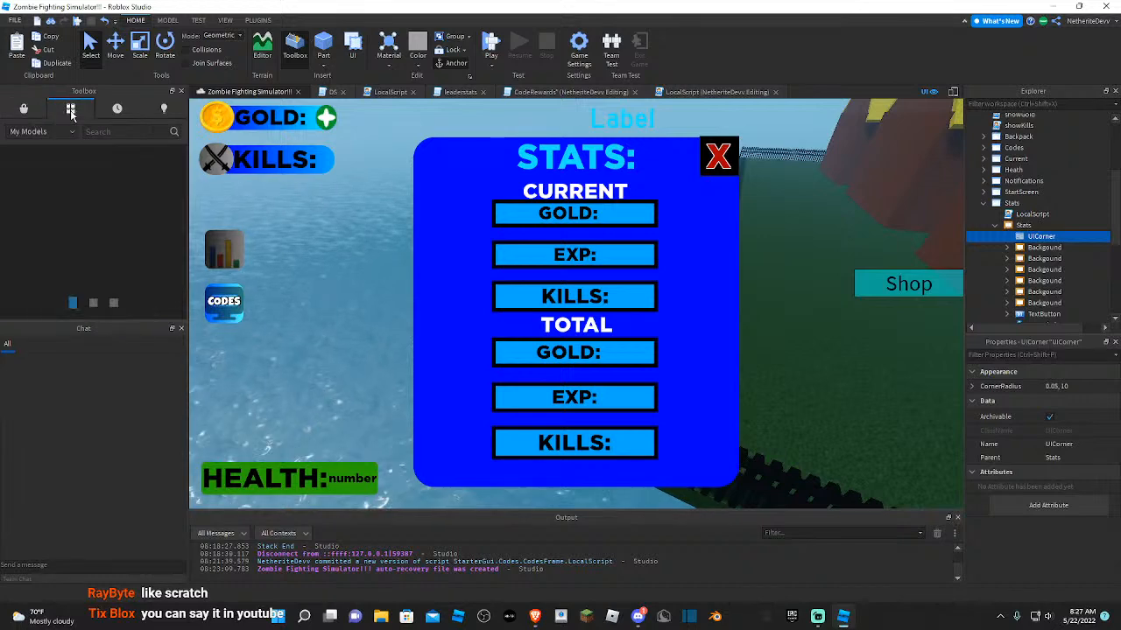
pyautogui.click(33, 207)
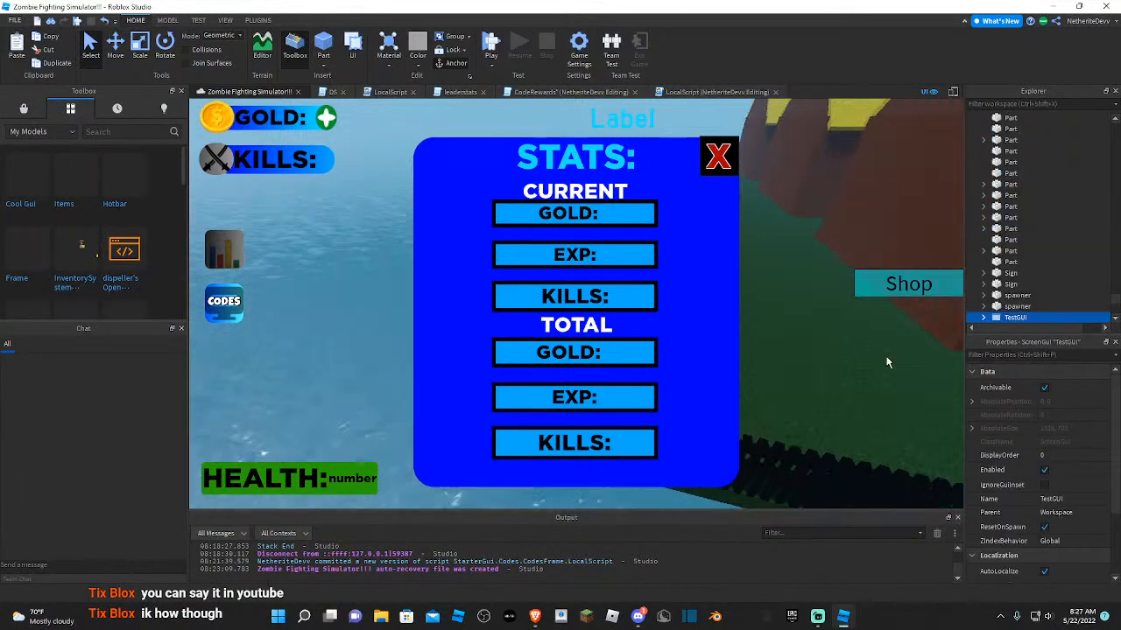
pyautogui.moveTo(1015, 316); pyautogui.dragTo(1033, 221)
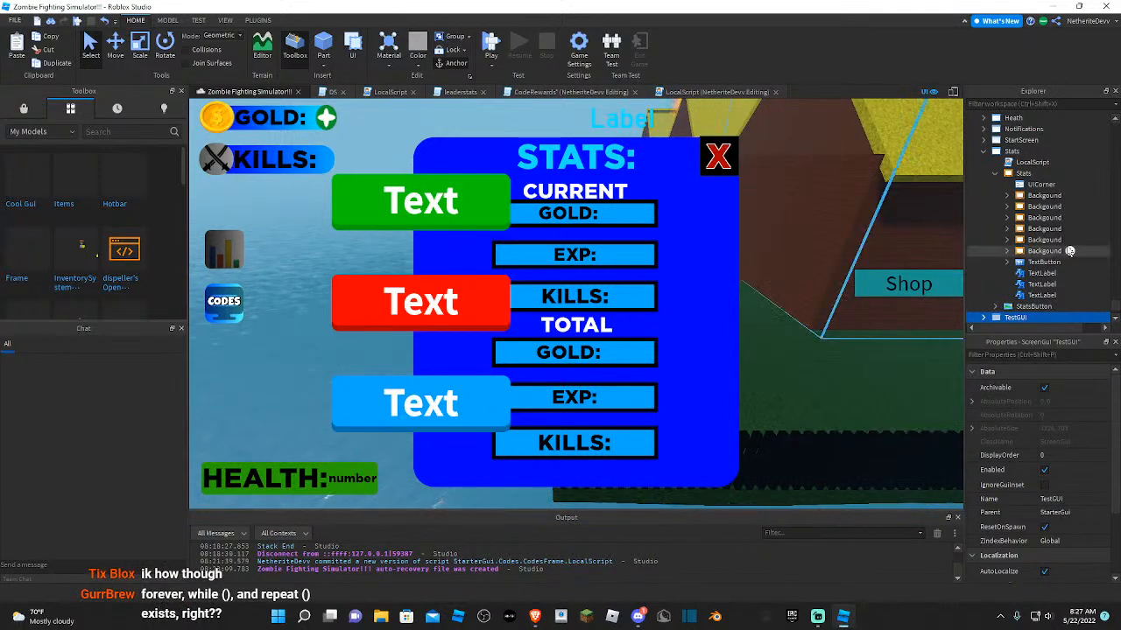
# - Hide the Stats frame inside the Stats GUI by turning off its Visible property
pyautogui.scroll(-3, 1042, 210)
pyautogui.scroll(-5, 1041, 219)
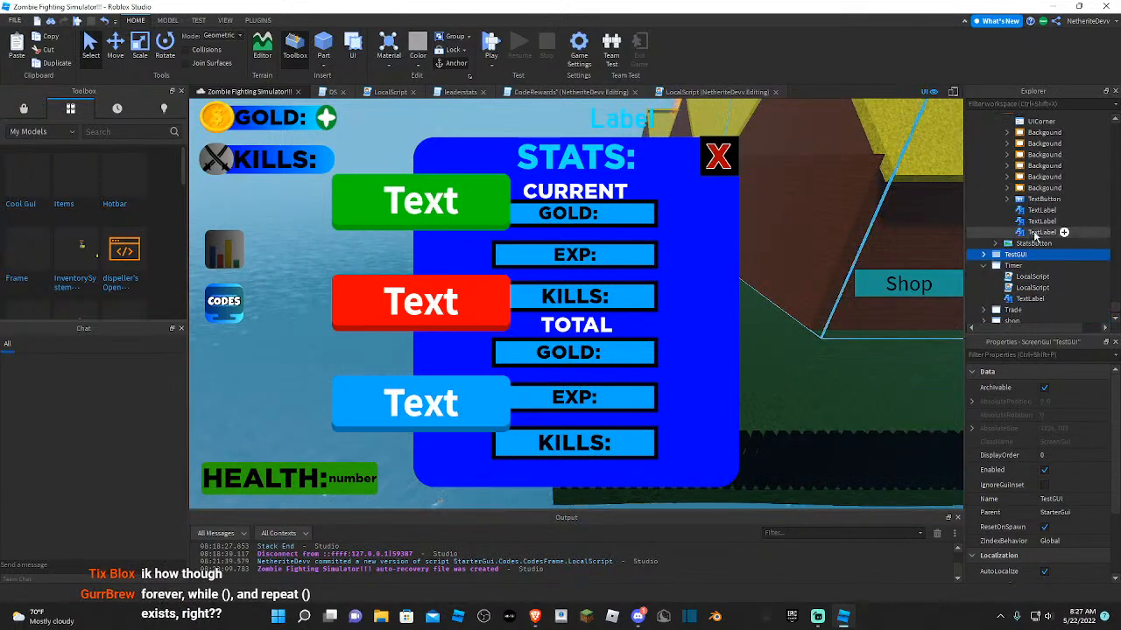
pyautogui.scroll(6, 1031, 278)
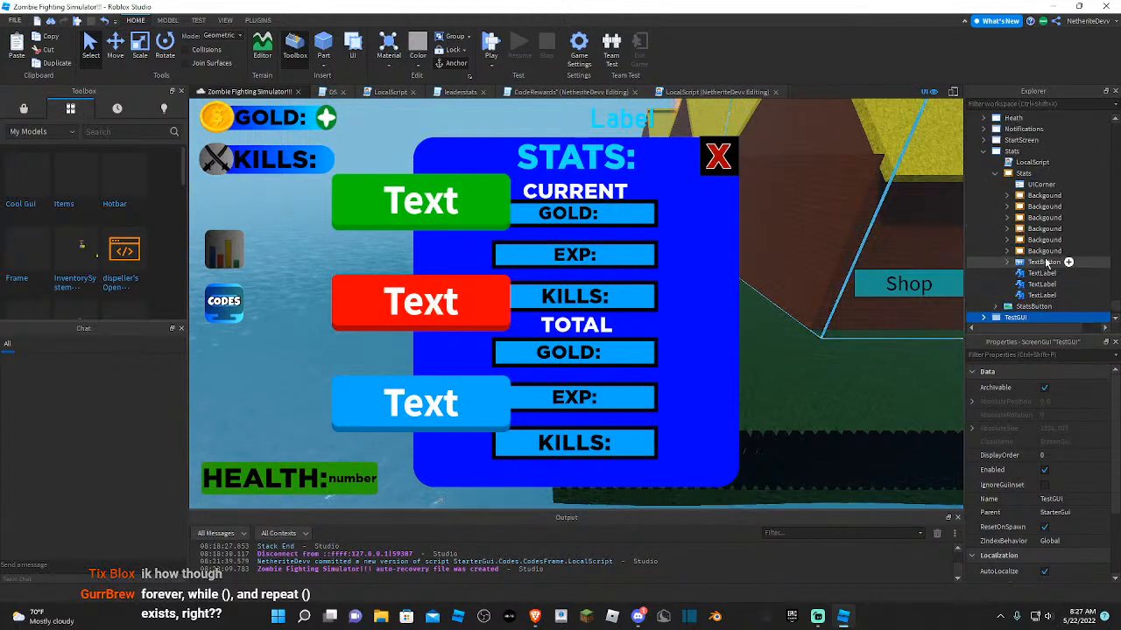
pyautogui.click(1023, 174)
pyautogui.write('vis')
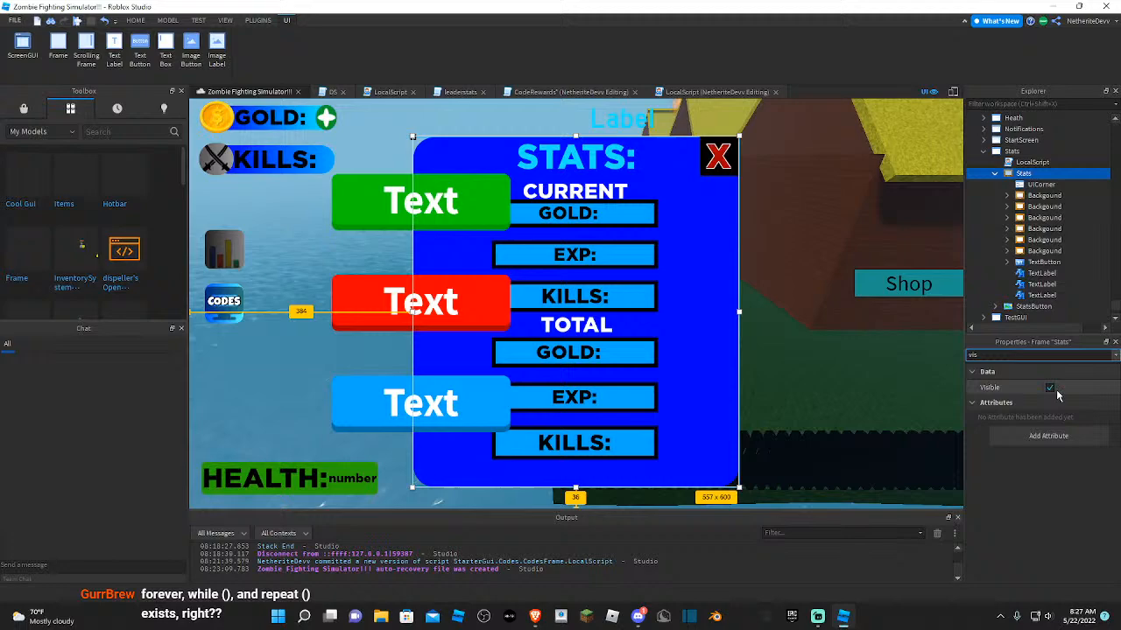
pyautogui.click(1051, 388)
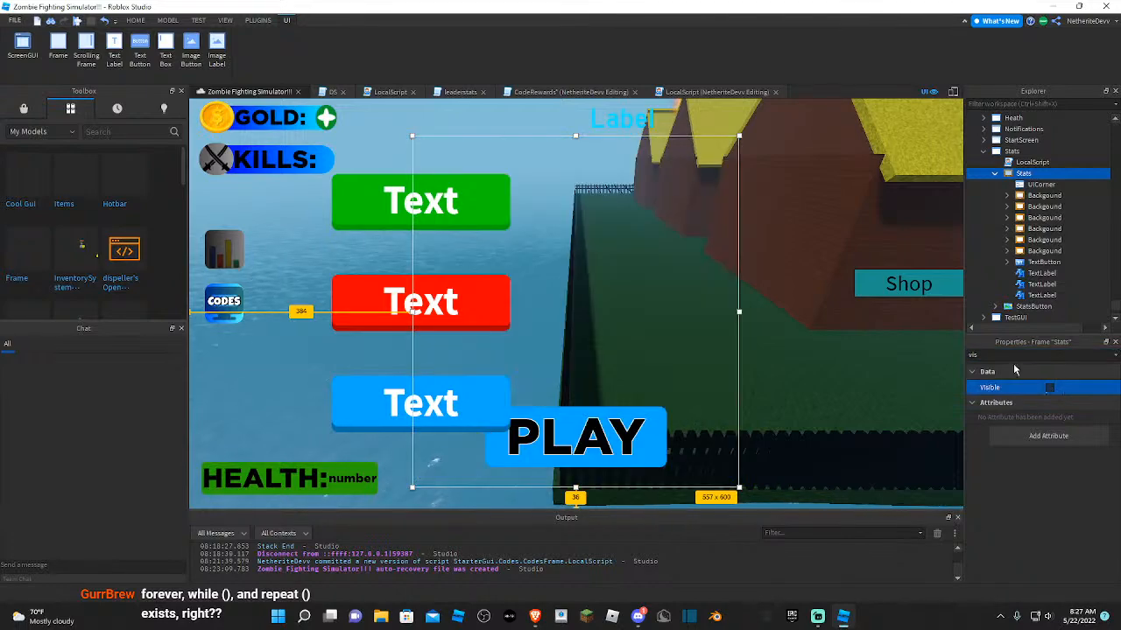
pyautogui.press('a')
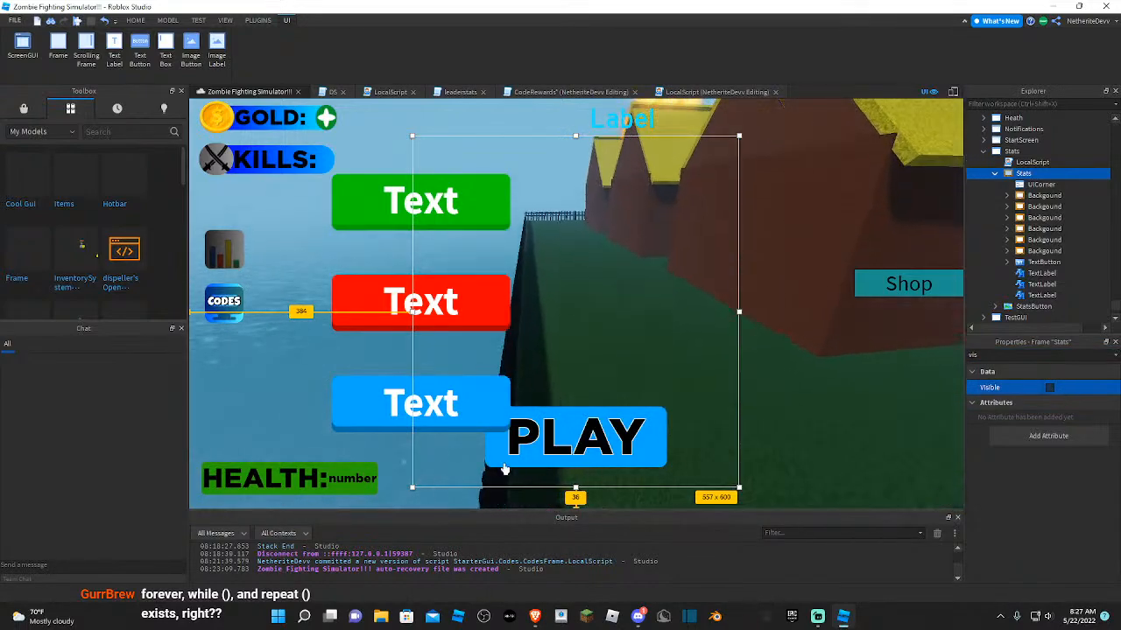
pyautogui.click(581, 382)
pyautogui.moveTo(581, 383); pyautogui.dragTo(639, 330, button='right')
pyautogui.press('s')
pyautogui.press('w')
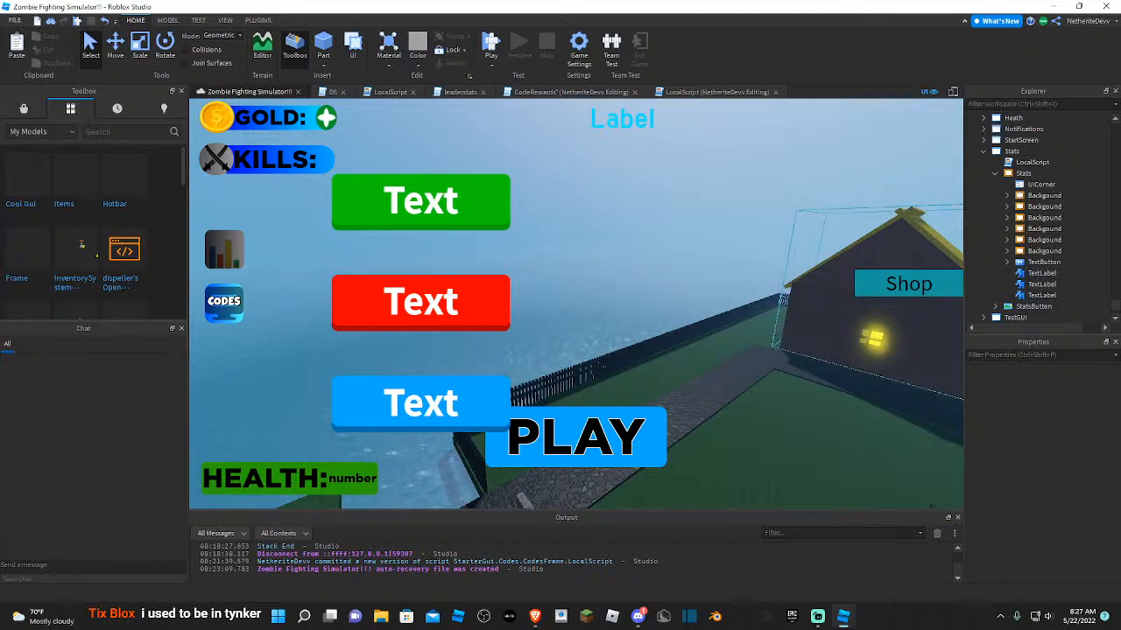
pyautogui.press('s')
pyautogui.moveTo(832, 480); pyautogui.dragTo(837, 481, button='right')
pyautogui.press('s')
pyautogui.press('a')
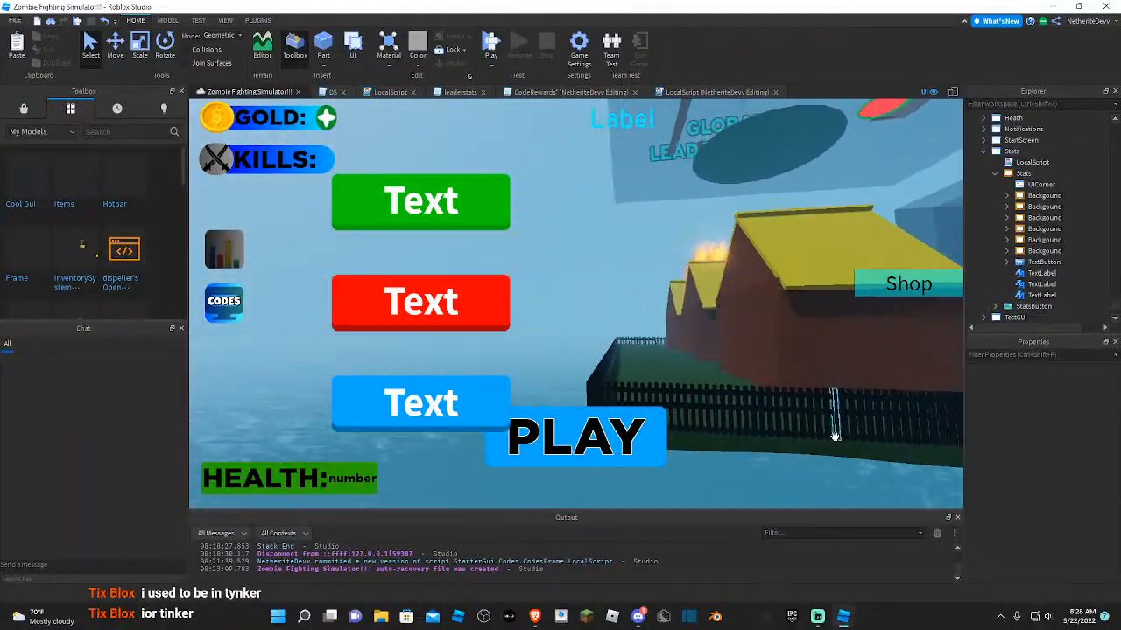
pyautogui.press('w')
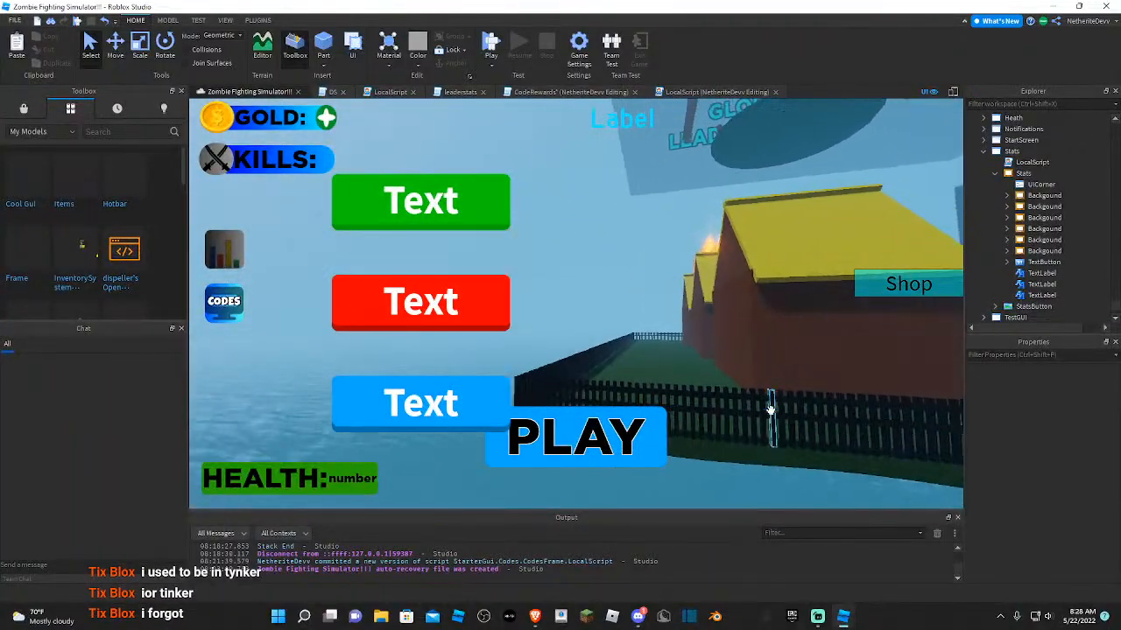
pyautogui.press('d')
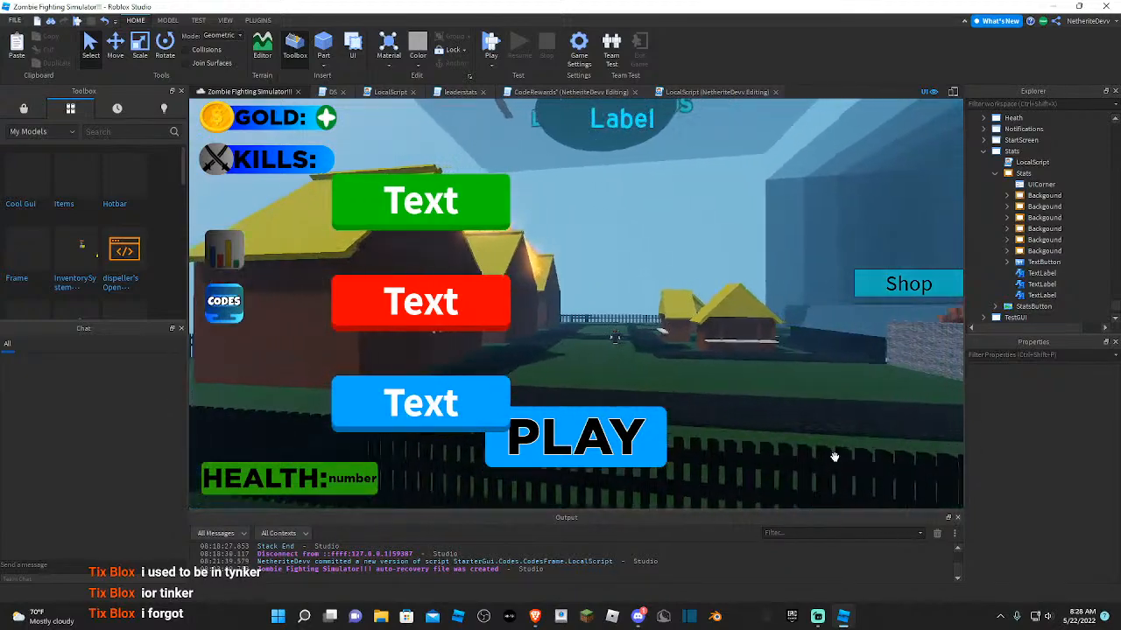
pyautogui.press('s')
pyautogui.press('d')
pyautogui.moveTo(707, 398); pyautogui.dragTo(650, 417, button='right')
pyautogui.press('s')
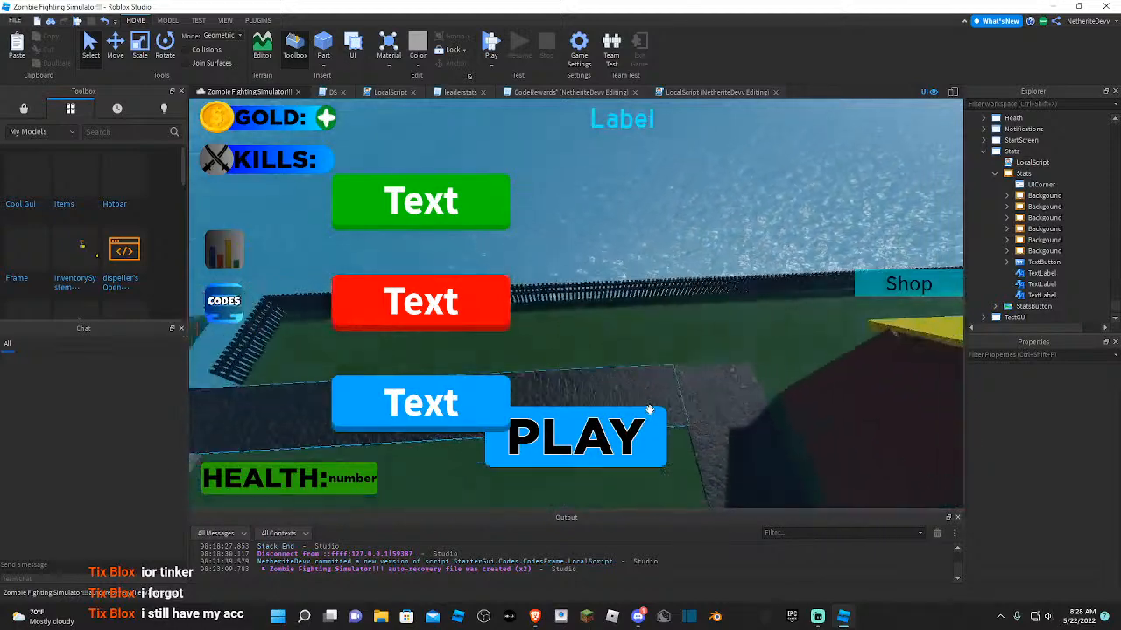
pyautogui.press('s')
pyautogui.press('a')
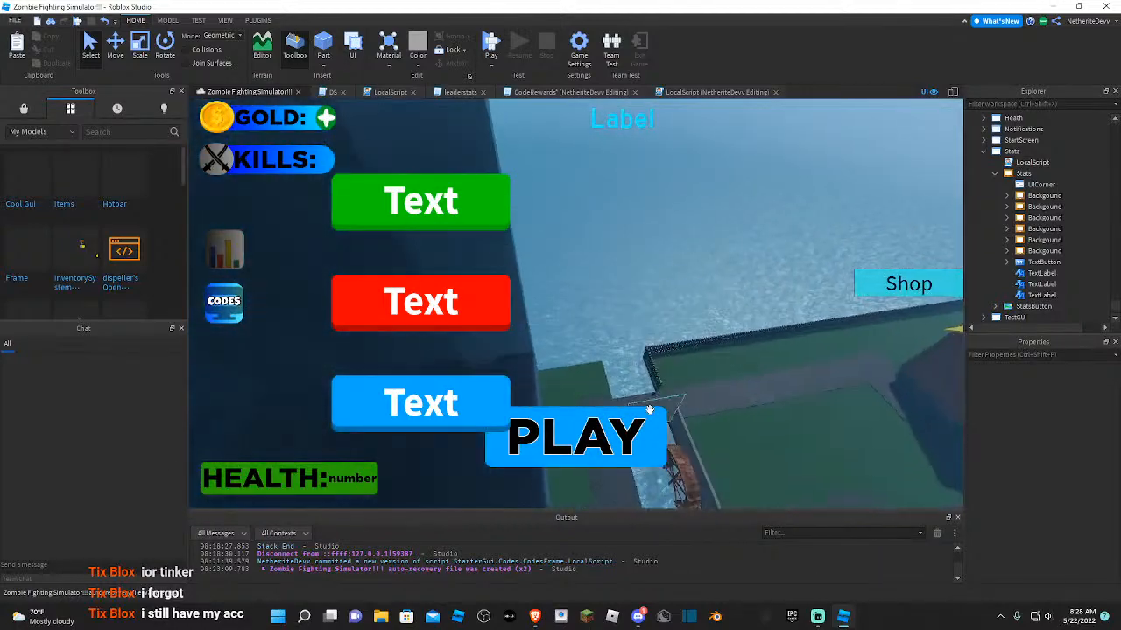
pyautogui.moveTo(650, 417); pyautogui.dragTo(652, 418, button='right')
pyautogui.press('a')
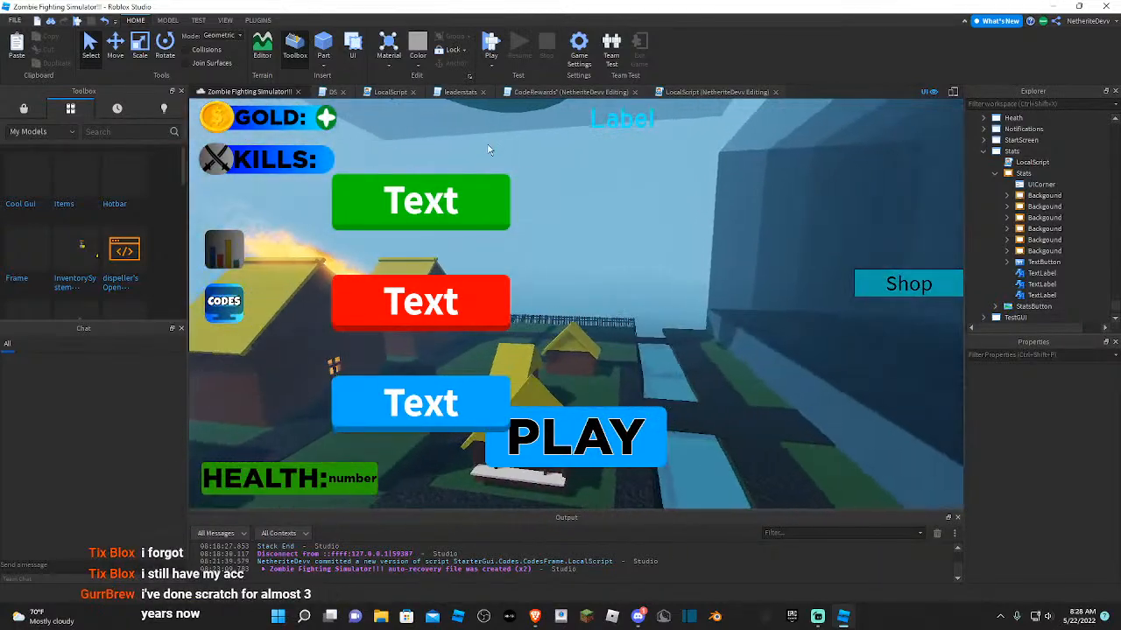
# - Expand TestGUI and its first TextLabel to examine the nested Roundify image labels behind the green button
pyautogui.scroll(4, 1008, 184)
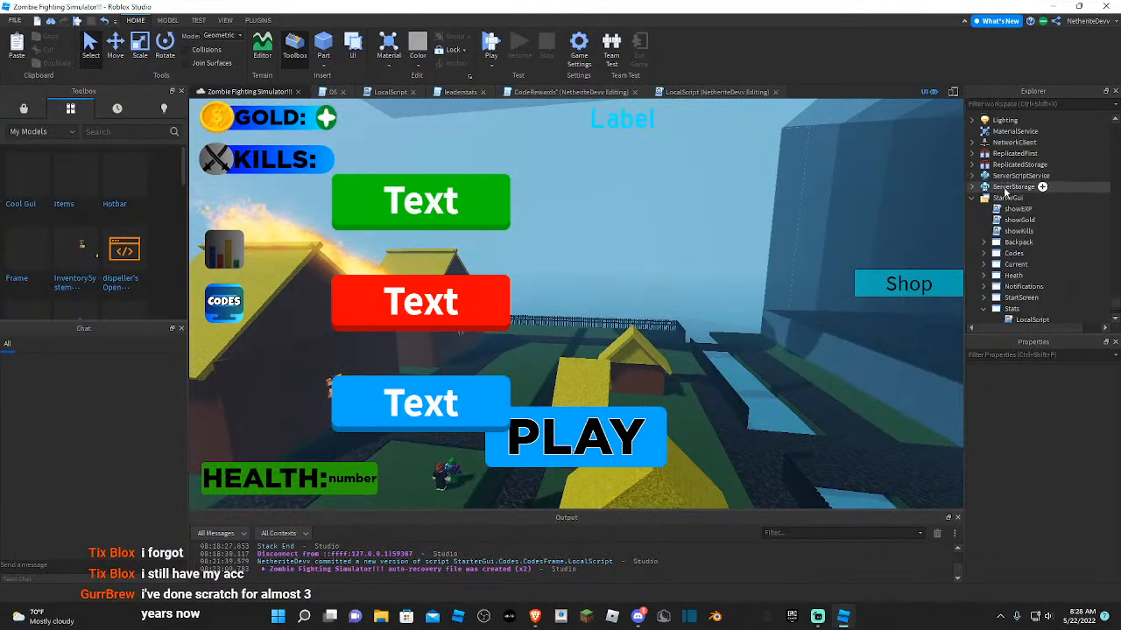
pyautogui.scroll(-6, 996, 235)
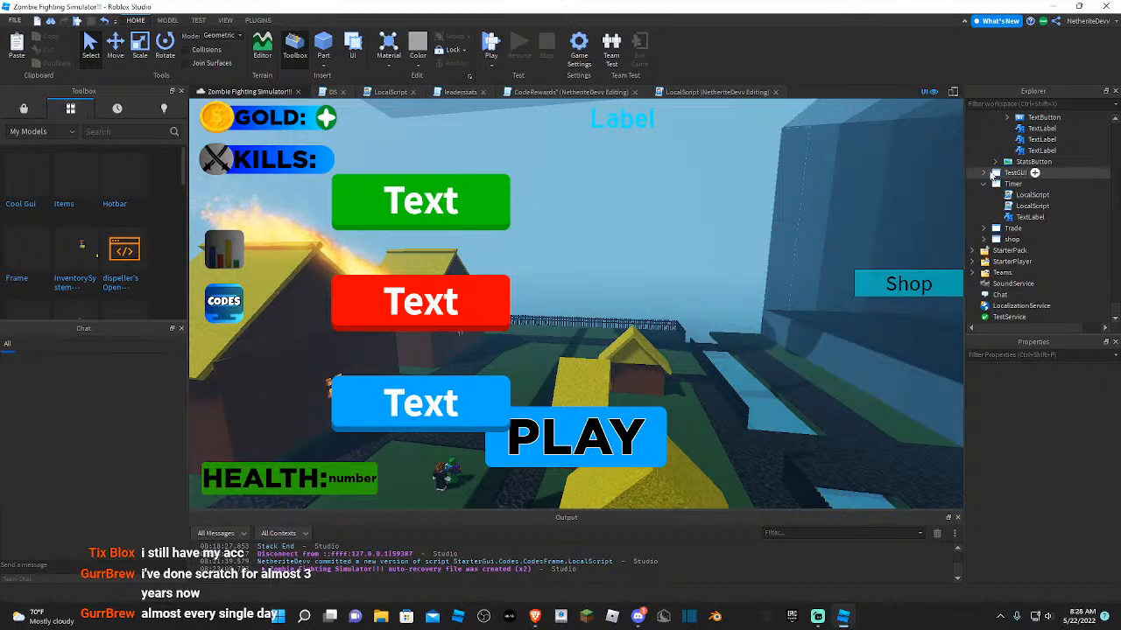
pyautogui.click(1015, 173)
pyautogui.click(995, 173)
pyautogui.click(1025, 195)
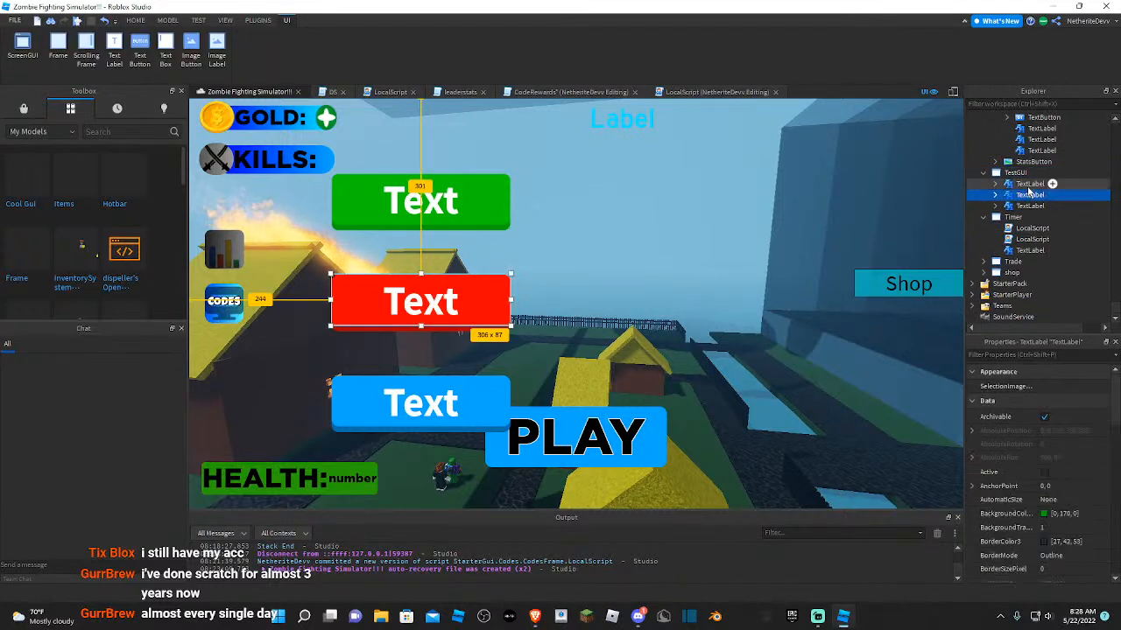
pyautogui.click(1007, 185)
pyautogui.click(997, 184)
pyautogui.click(1025, 195)
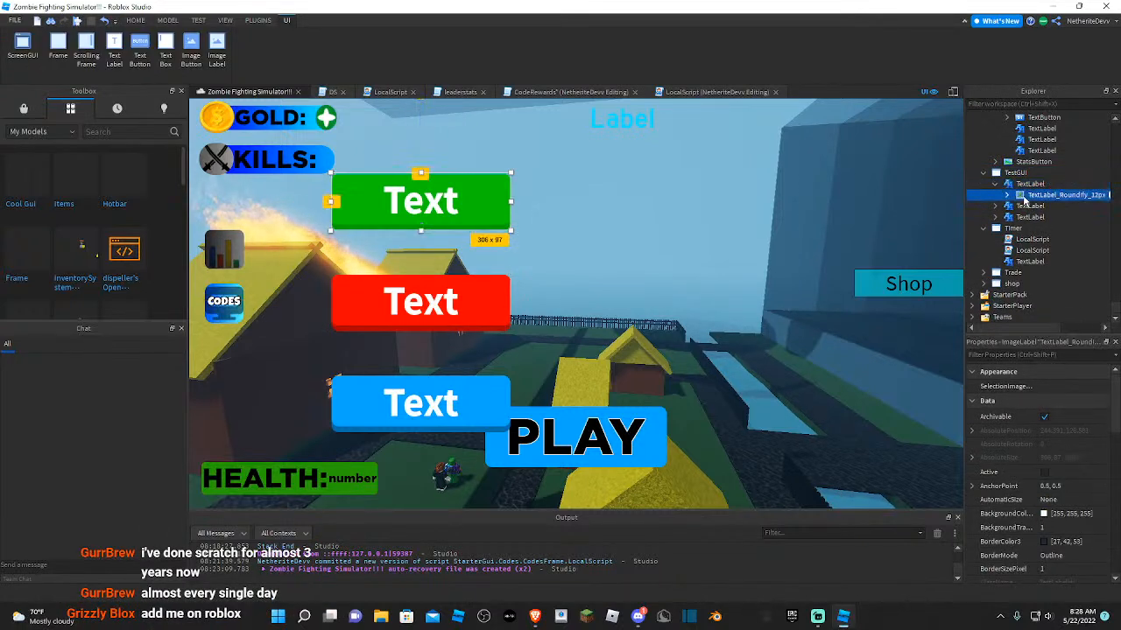
pyautogui.click(1007, 195)
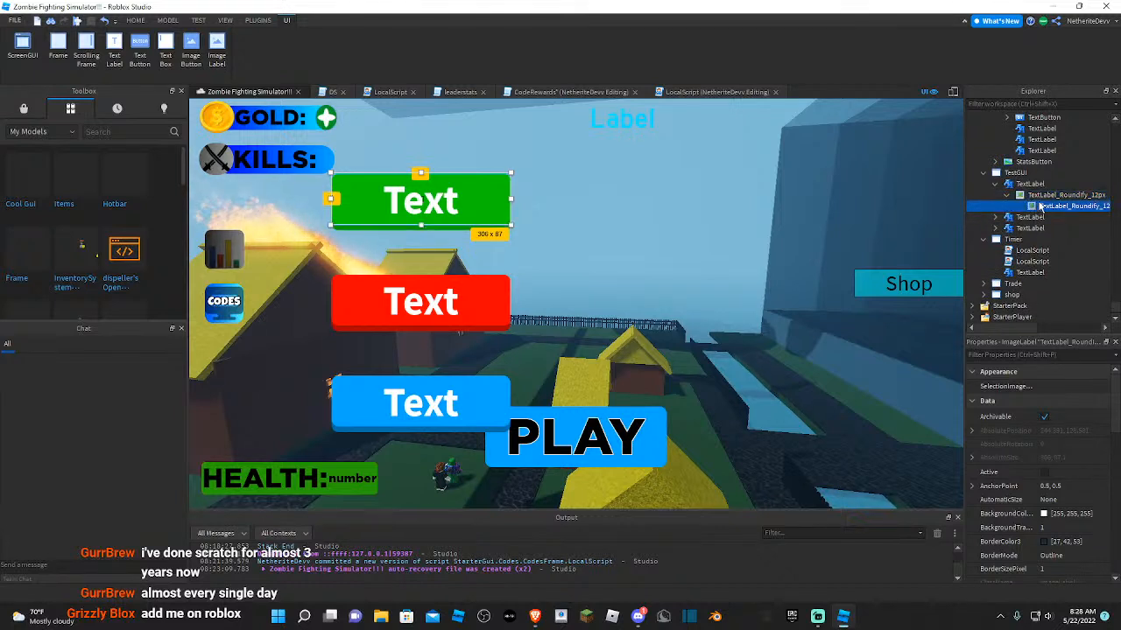
pyautogui.click(1041, 207)
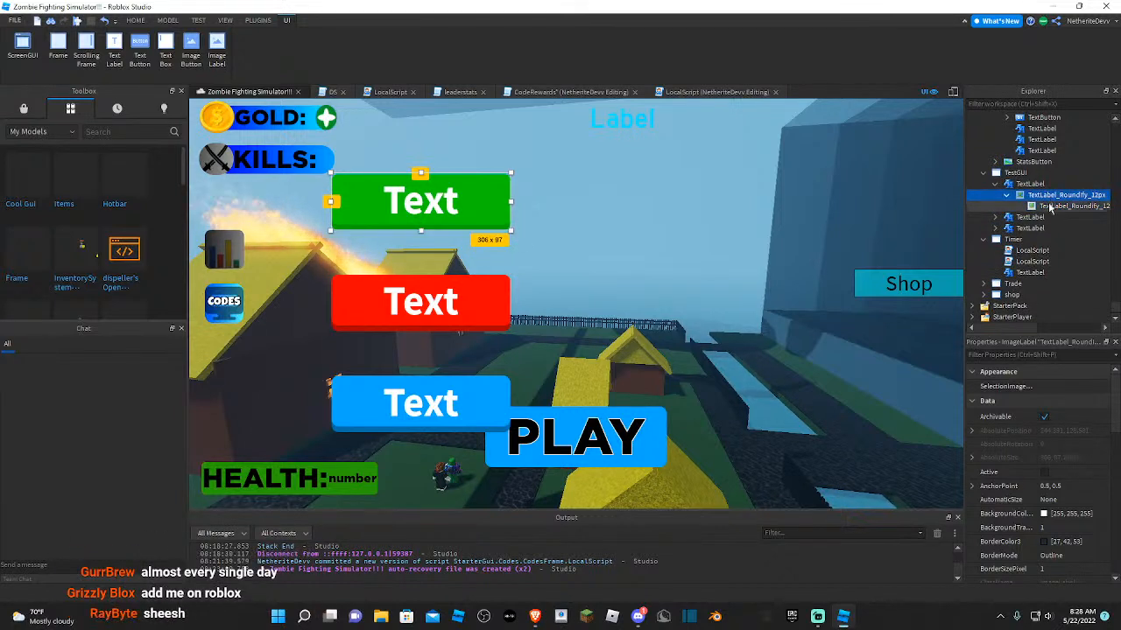
# - Compare the outer and inner TextLabel_Roundify_12px images that form the green button's shaded edge
pyautogui.click(1054, 198)
pyautogui.click(1047, 205)
pyautogui.click(1043, 197)
pyautogui.click(1040, 207)
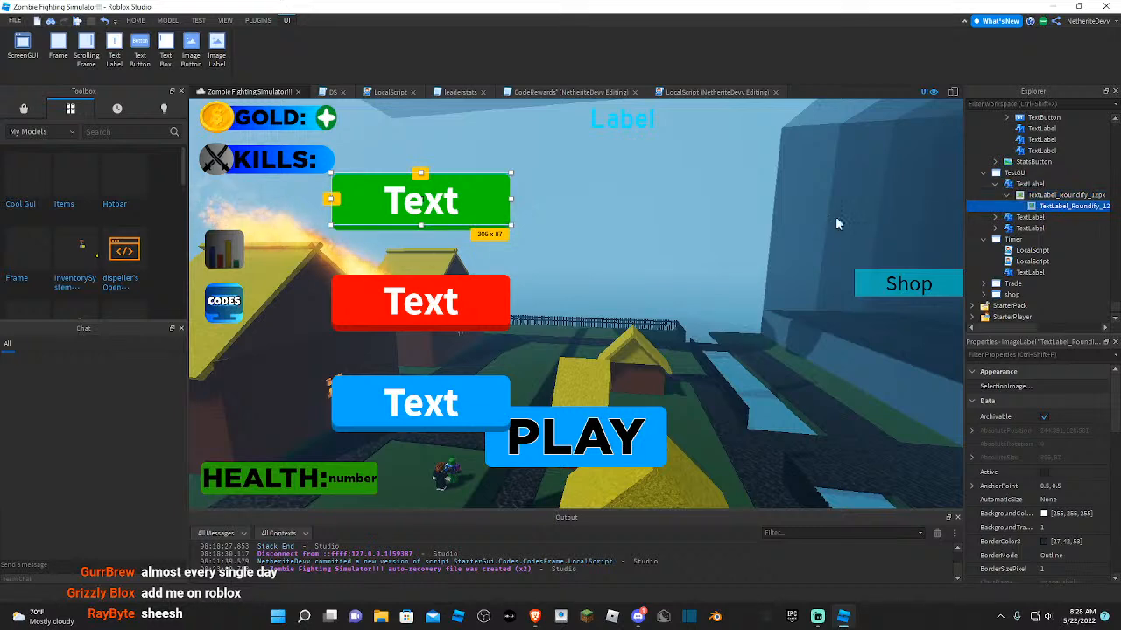
pyautogui.scroll(2, 663, 238)
pyautogui.scroll(3, 665, 232)
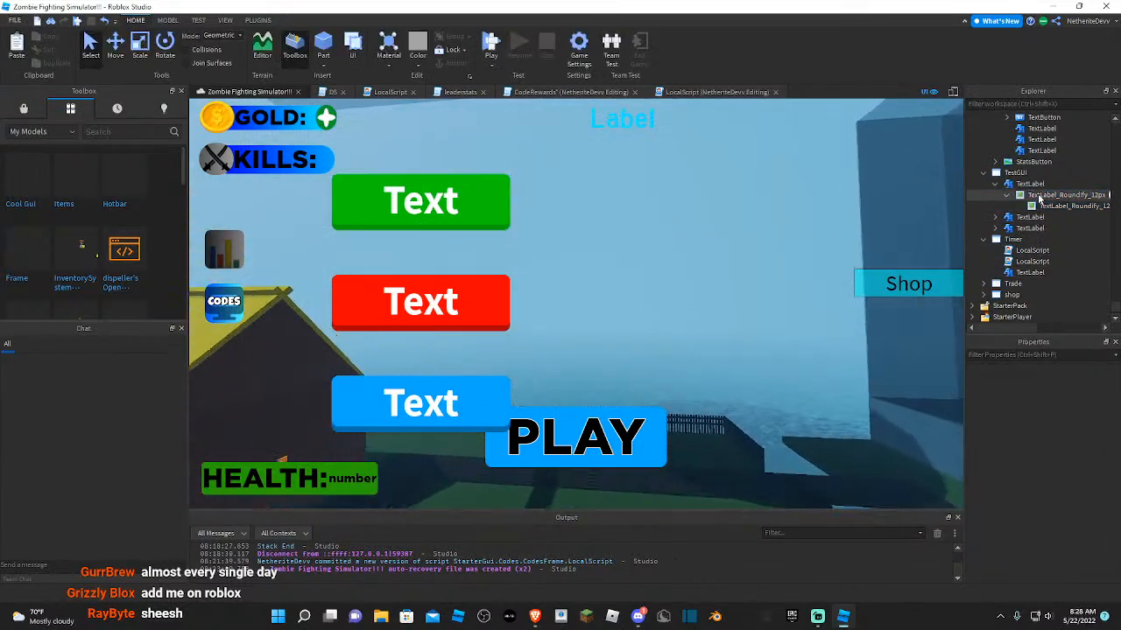
pyautogui.click(1040, 197)
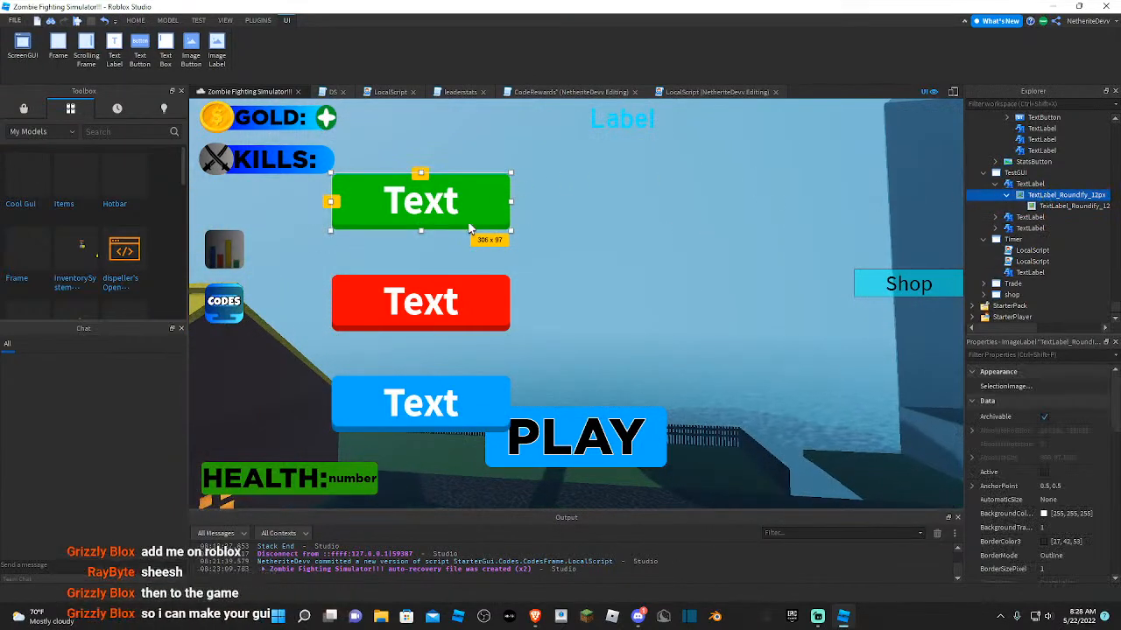
pyautogui.click(1054, 207)
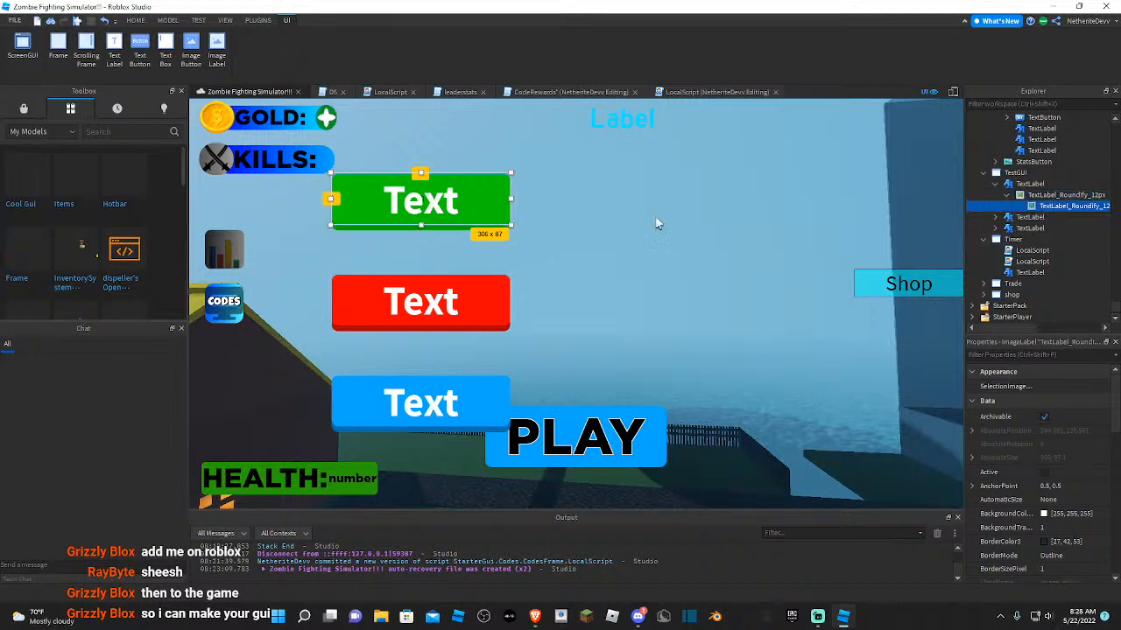
pyautogui.click(433, 226)
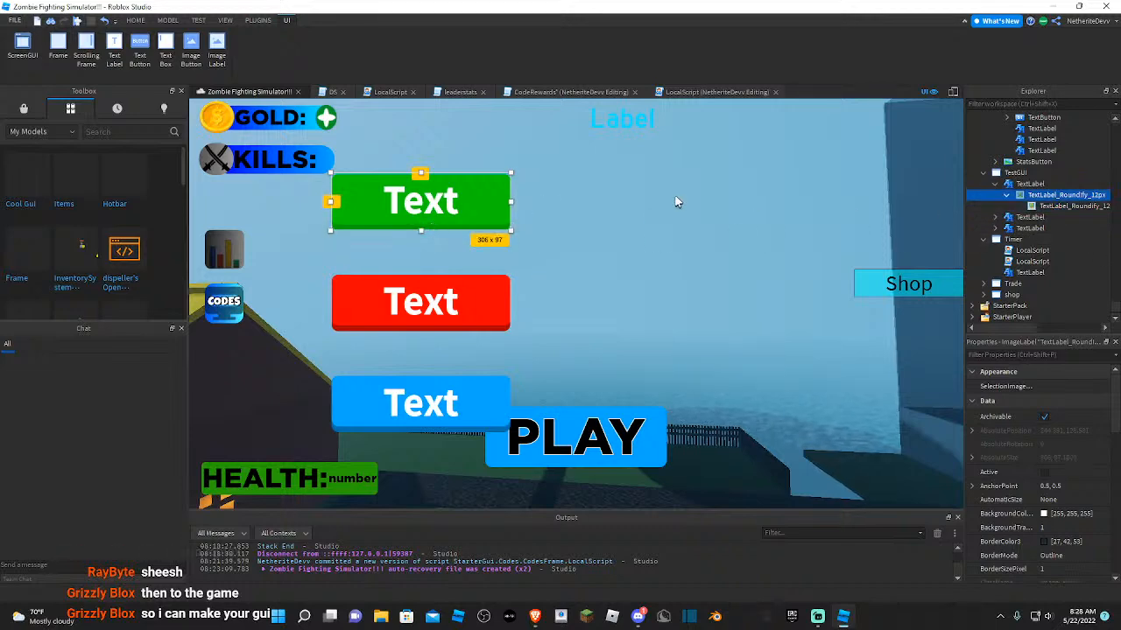
# - Start a playtest of the game to check the imported TestGUI buttons on screen
pyautogui.scroll(2, 683, 196)
pyautogui.scroll(3, 683, 203)
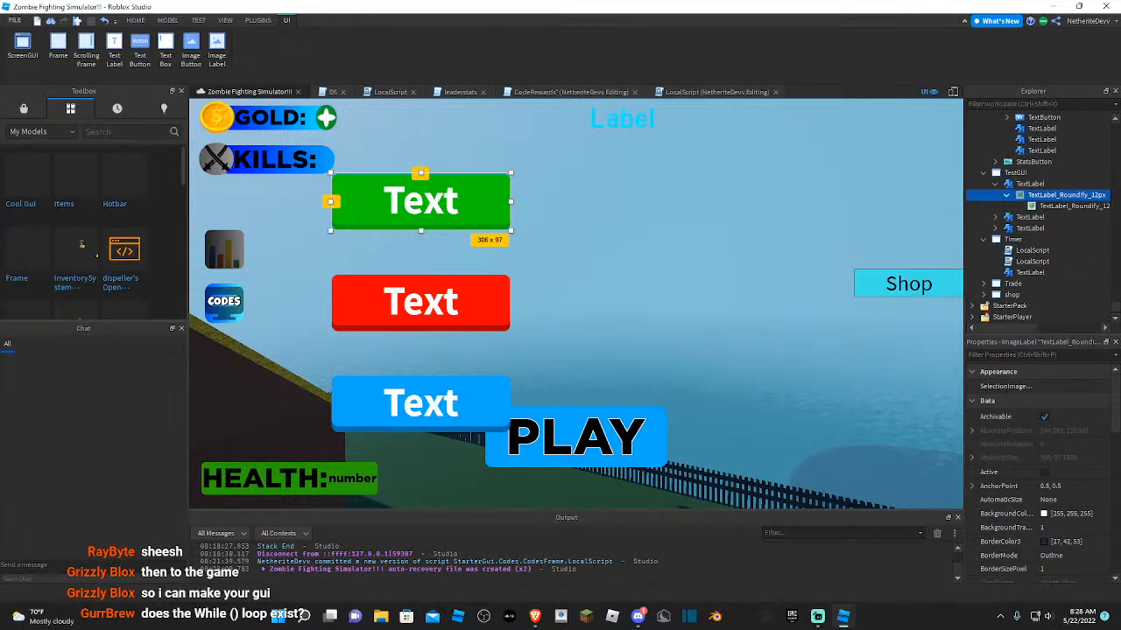
pyautogui.click(77, 20)
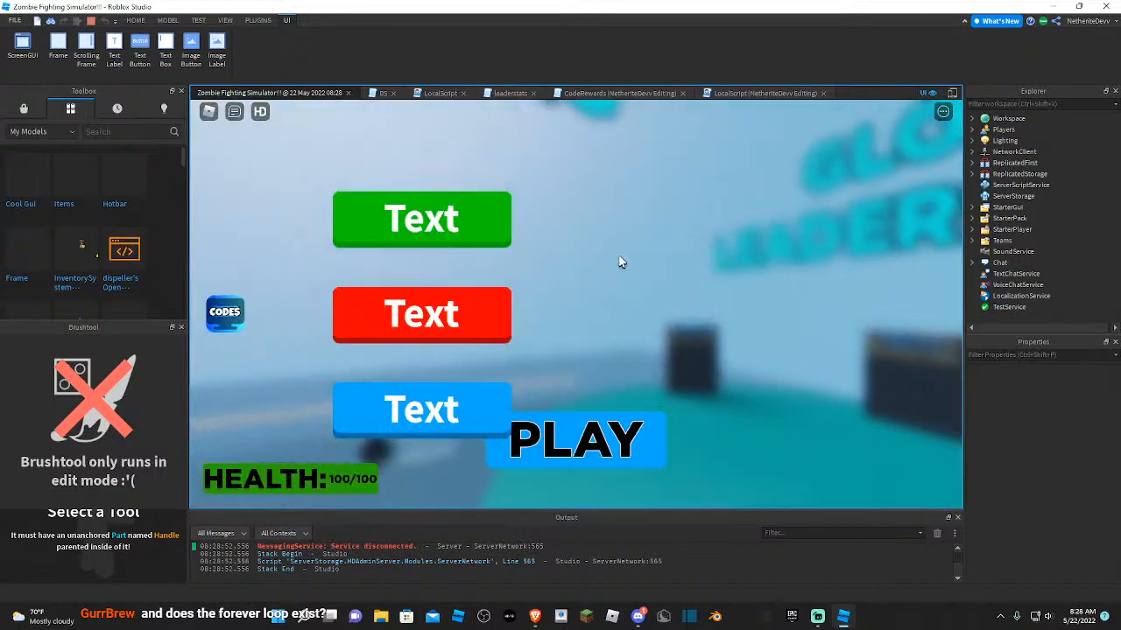
# - Enter the game from its start screen and walk the character across the lobby to the Librarian's booth
pyautogui.click(613, 457)
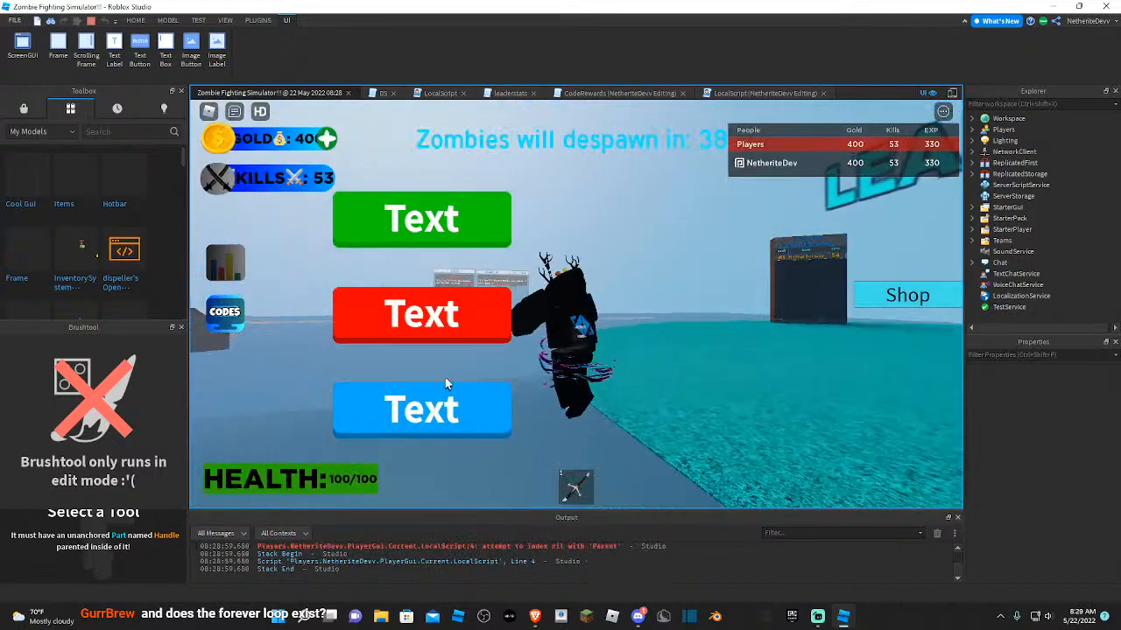
pyautogui.press('w')
pyautogui.moveTo(600, 217); pyautogui.dragTo(600, 216, button='right')
pyautogui.press('w')
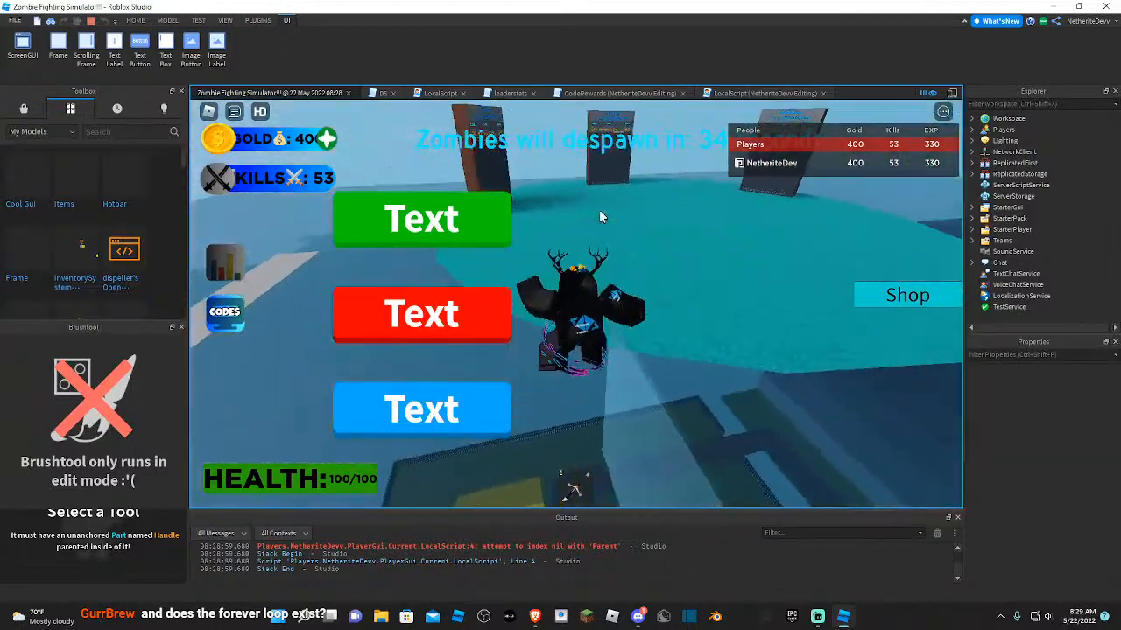
pyautogui.press('w')
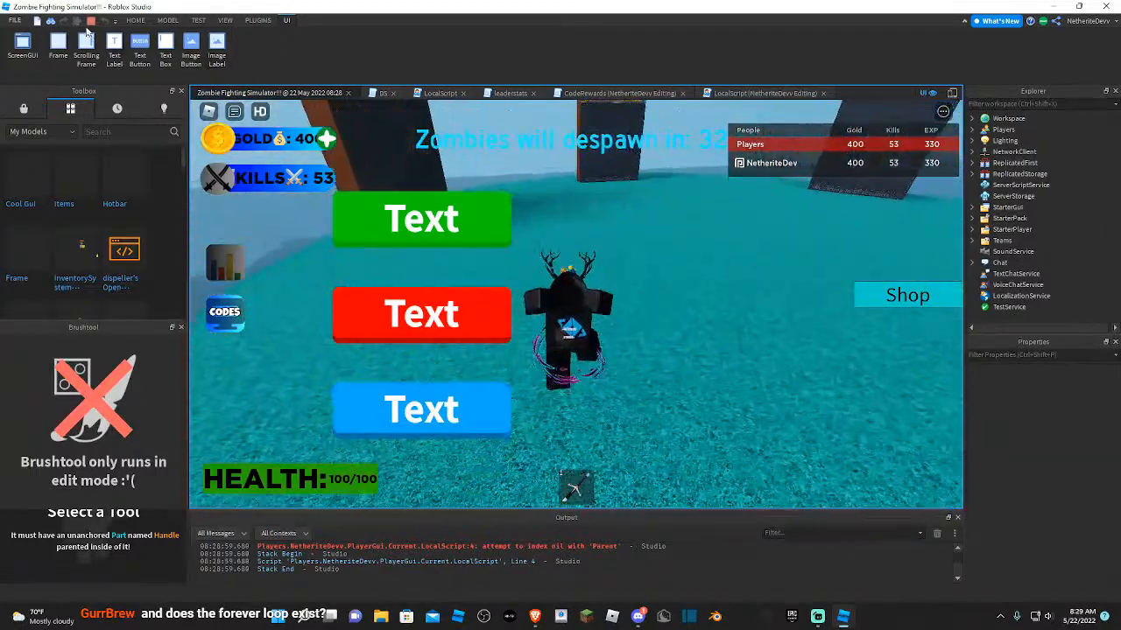
pyautogui.press('d')
pyautogui.press('w')
pyautogui.moveTo(645, 221); pyautogui.dragTo(646, 221, button='right')
pyautogui.scroll(-2, 663, 225)
pyautogui.scroll(2, 645, 221)
pyautogui.press('w')
pyautogui.press('w')
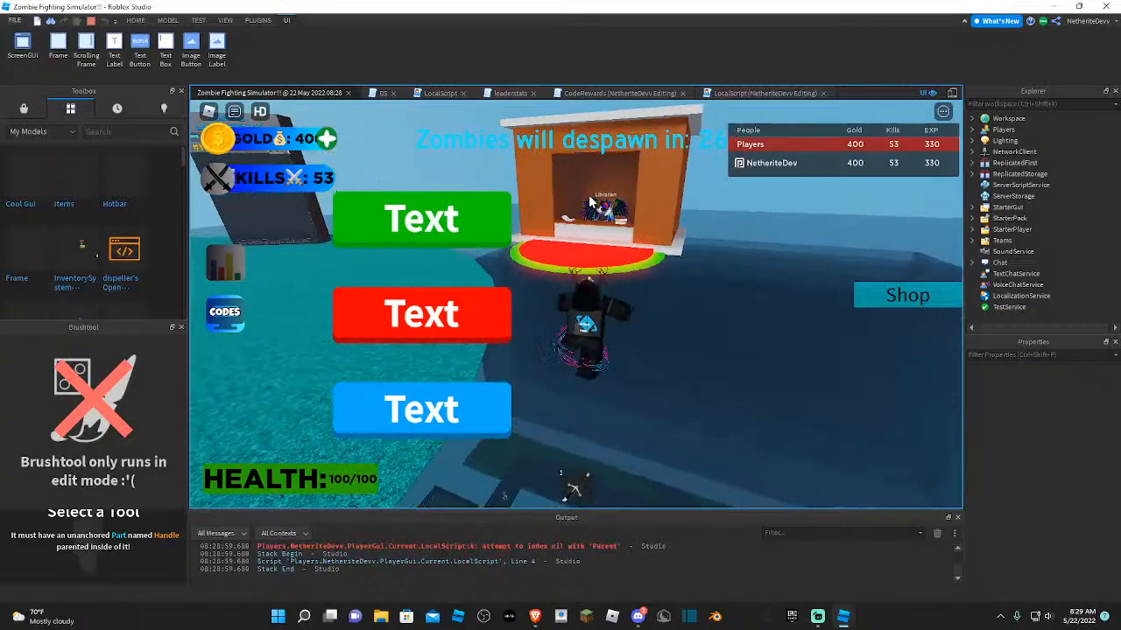
pyautogui.press('w')
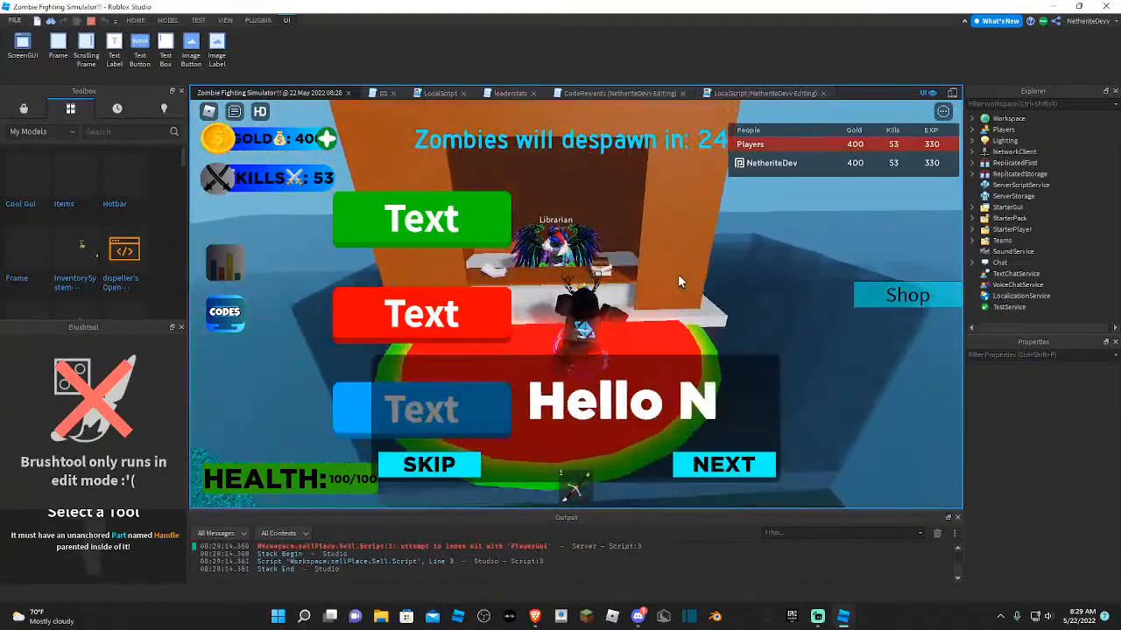
# - Advance the Librarian's dialogue past the greeting and the explanation of selling EXP while viewing the booth
pyautogui.press('w')
pyautogui.moveTo(777, 478); pyautogui.dragTo(774, 479, button='right')
pyautogui.click(774, 478)
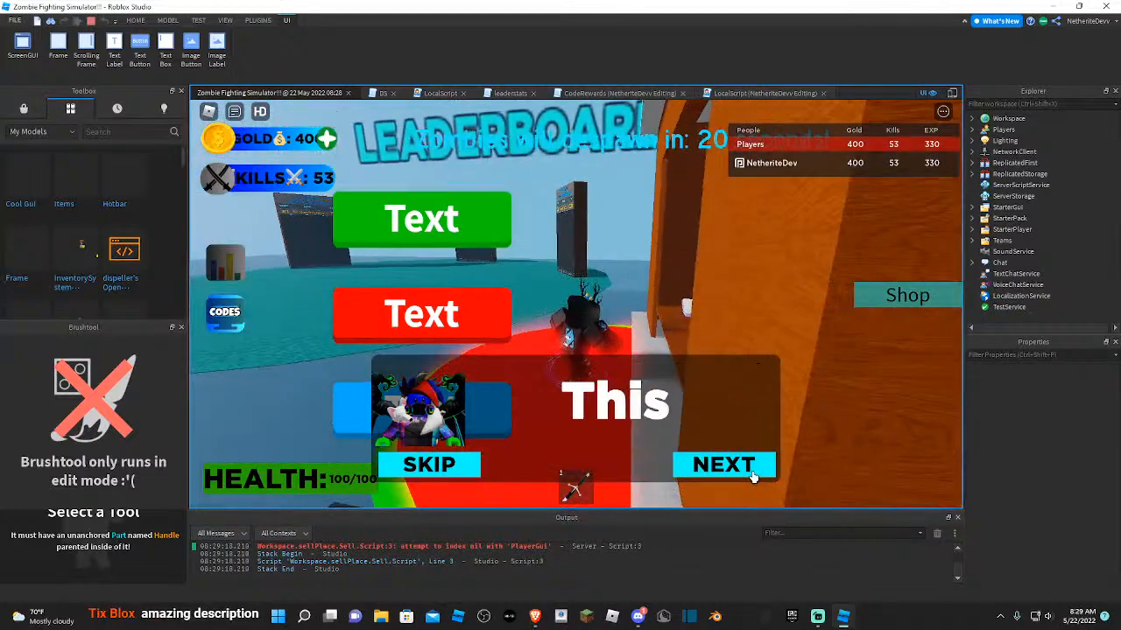
pyautogui.moveTo(785, 353); pyautogui.dragTo(785, 353, button='right')
pyautogui.press('a')
pyautogui.press('w')
pyautogui.press('space')
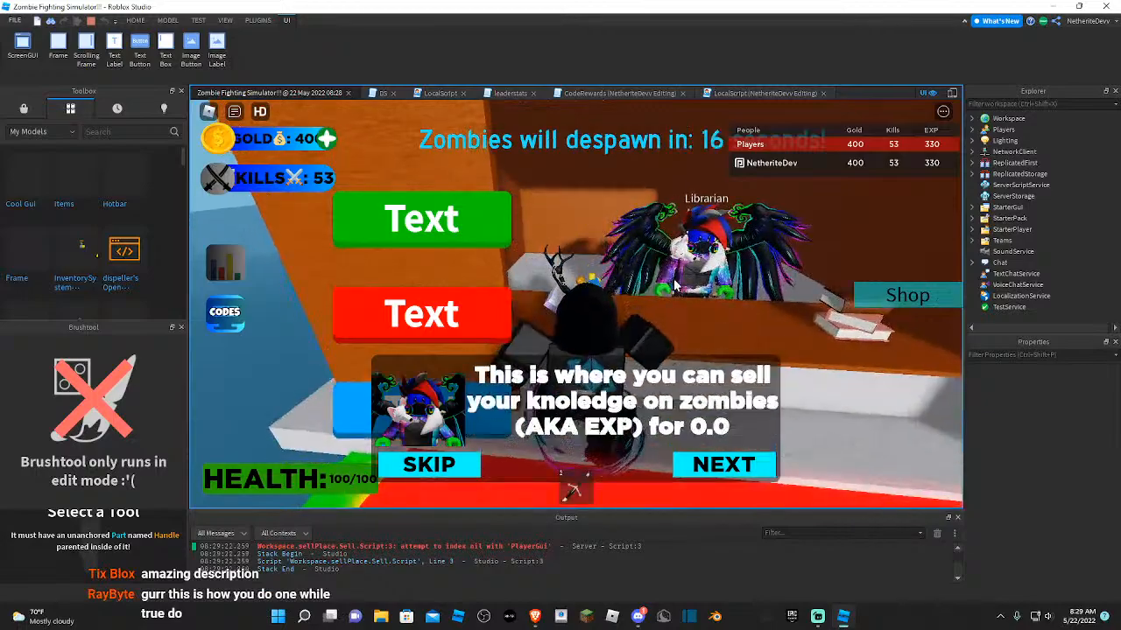
pyautogui.press('w')
pyautogui.moveTo(673, 279); pyautogui.dragTo(673, 279, button='right')
pyautogui.press('w')
pyautogui.moveTo(698, 316); pyautogui.dragTo(711, 321, button='right')
pyautogui.press('d')
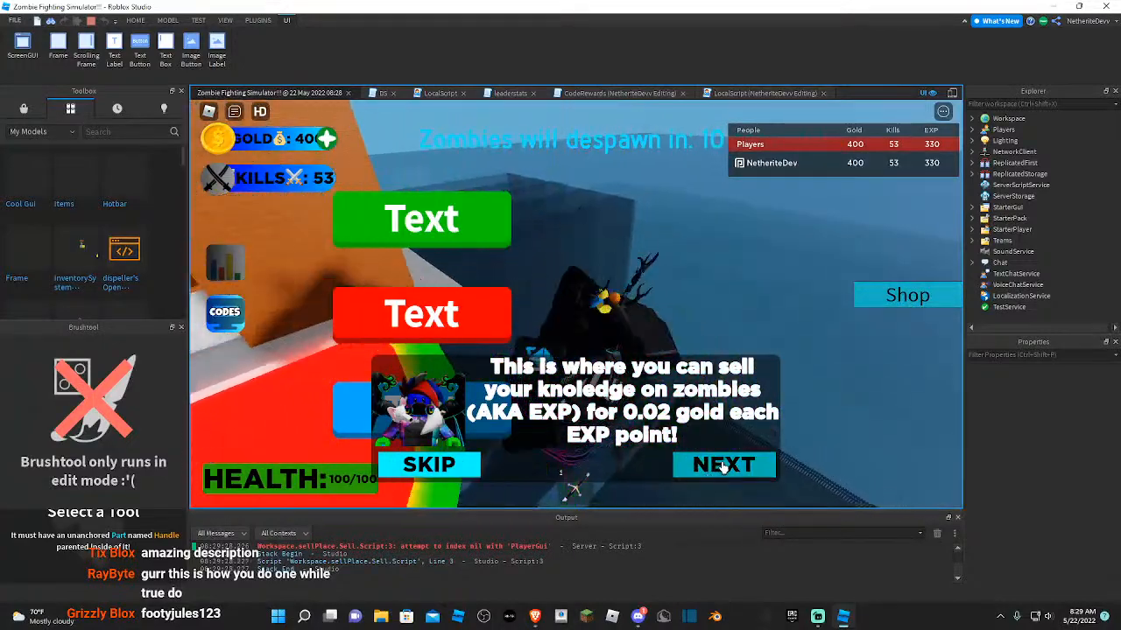
pyautogui.press('a')
pyautogui.click(724, 464)
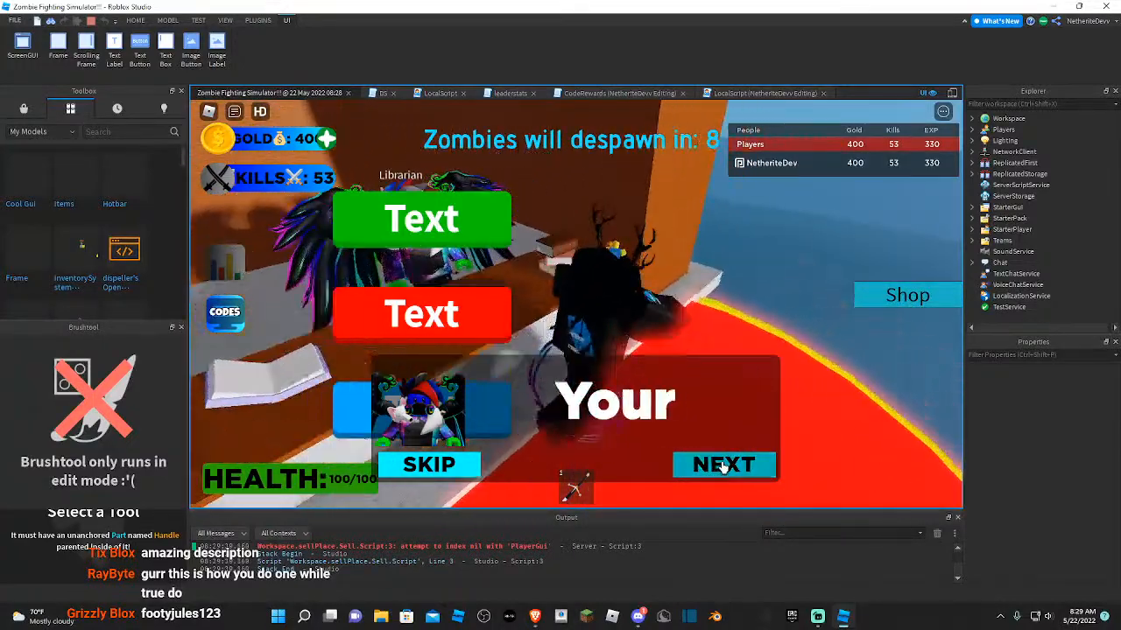
# - Advance the Librarian's remaining dialogue lines to the question about opening the EXP shop
pyautogui.moveTo(749, 276); pyautogui.dragTo(750, 276, button='right')
pyautogui.press('a')
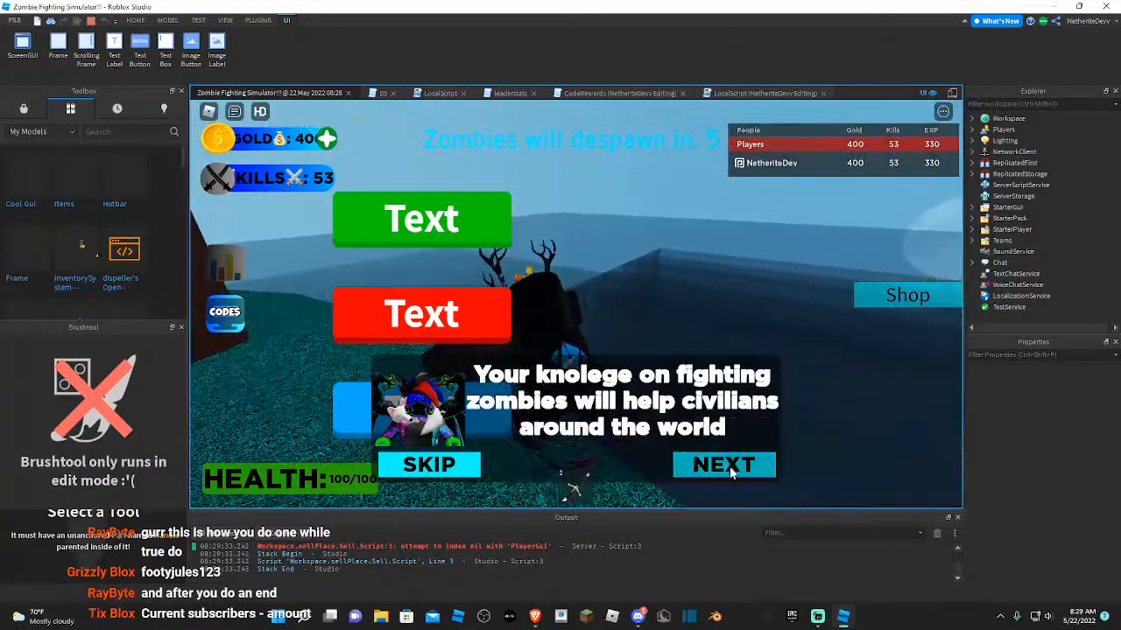
pyautogui.click(729, 467)
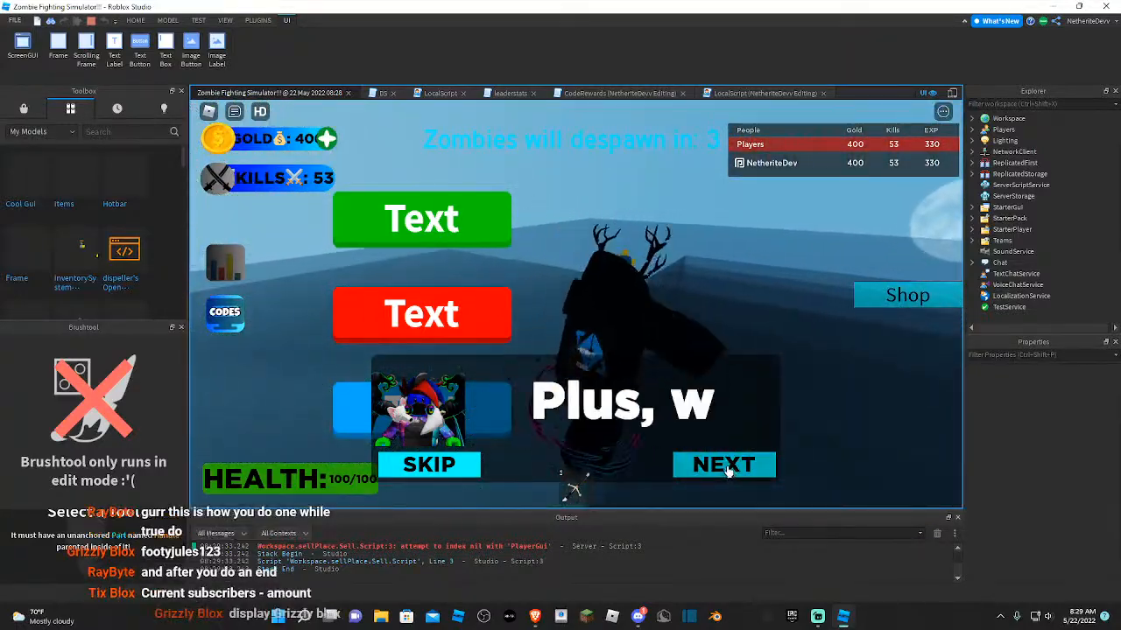
pyautogui.moveTo(674, 258); pyautogui.dragTo(674, 258, button='right')
pyautogui.press('w')
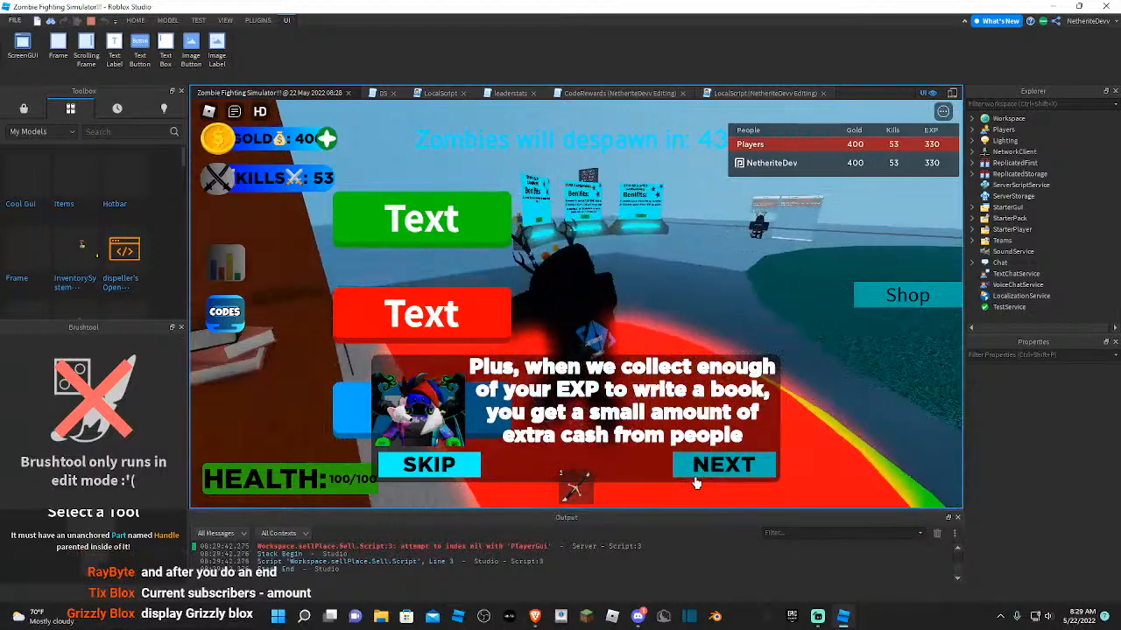
pyautogui.click(735, 473)
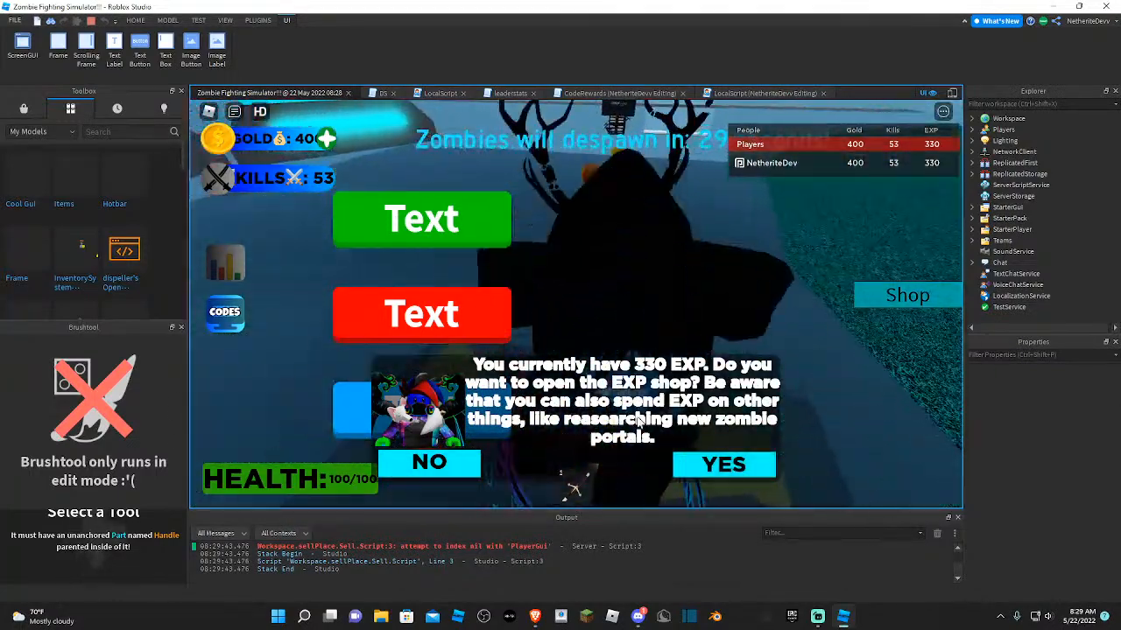
# - Accept the Librarian's offer to open the EXP shop, then close the shop panel
pyautogui.moveTo(736, 278); pyautogui.dragTo(736, 281, button='right')
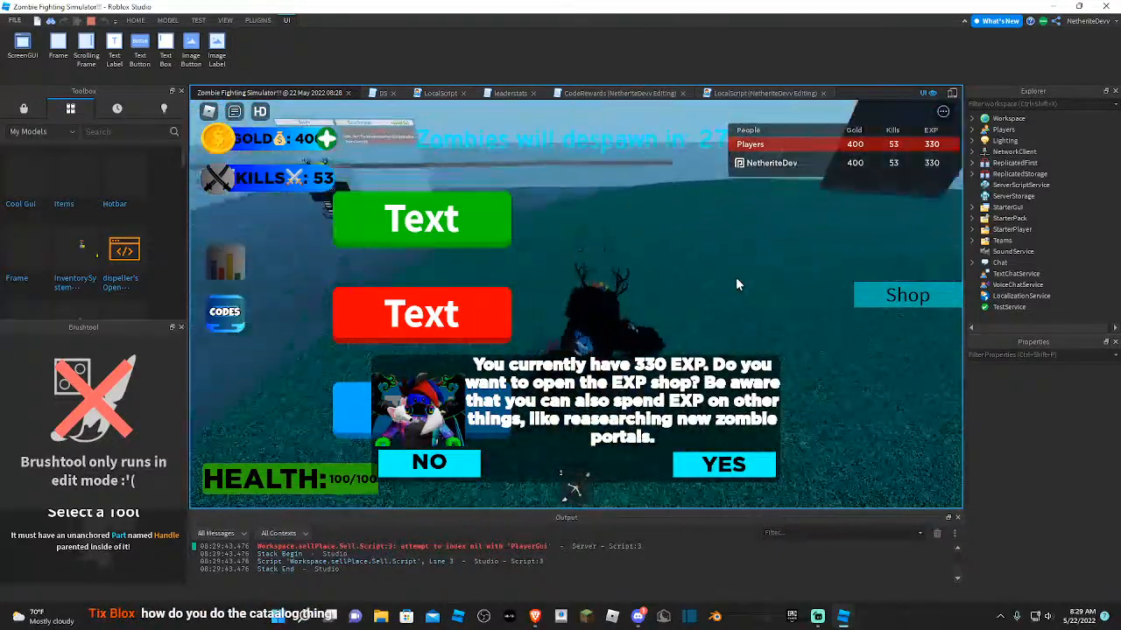
pyautogui.click(718, 477)
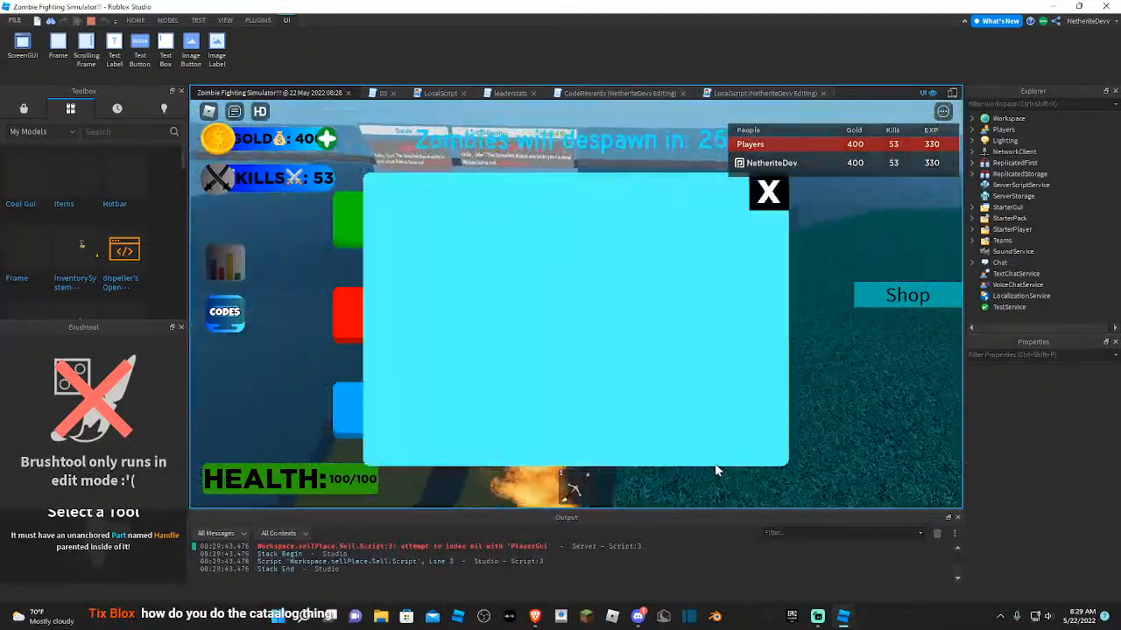
pyautogui.click(768, 190)
# - Look around the gamepass boards in the lobby with the test buttons on screen, and end the playtest
pyautogui.moveTo(789, 360); pyautogui.dragTo(789, 361, button='right')
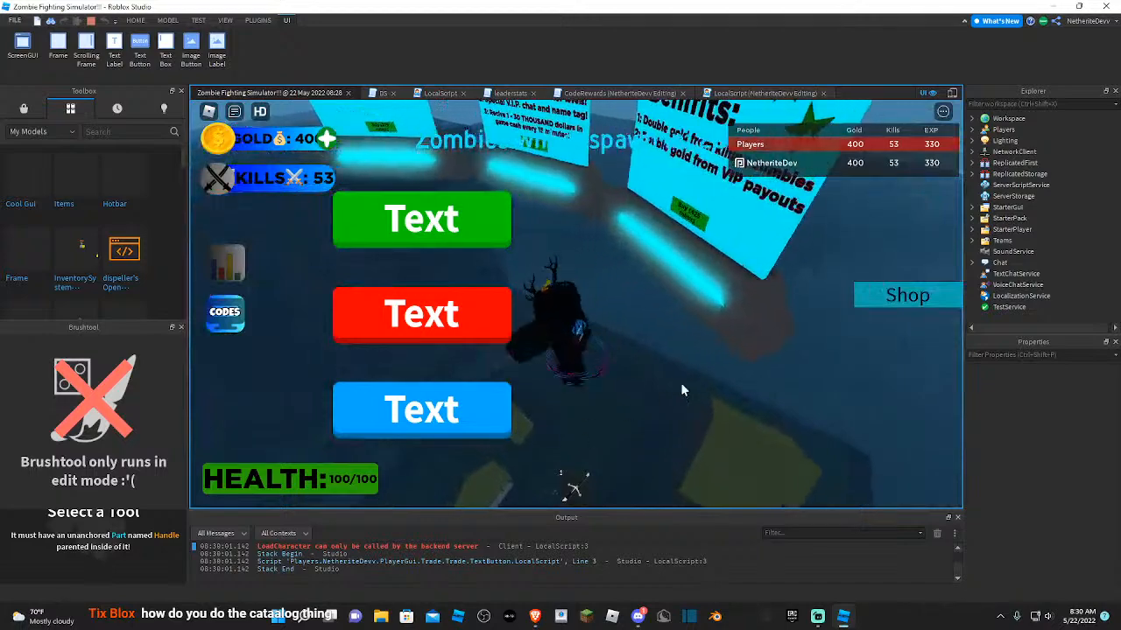
pyautogui.moveTo(681, 383); pyautogui.dragTo(681, 383, button='right')
pyautogui.scroll(3, 681, 384)
pyautogui.press('w')
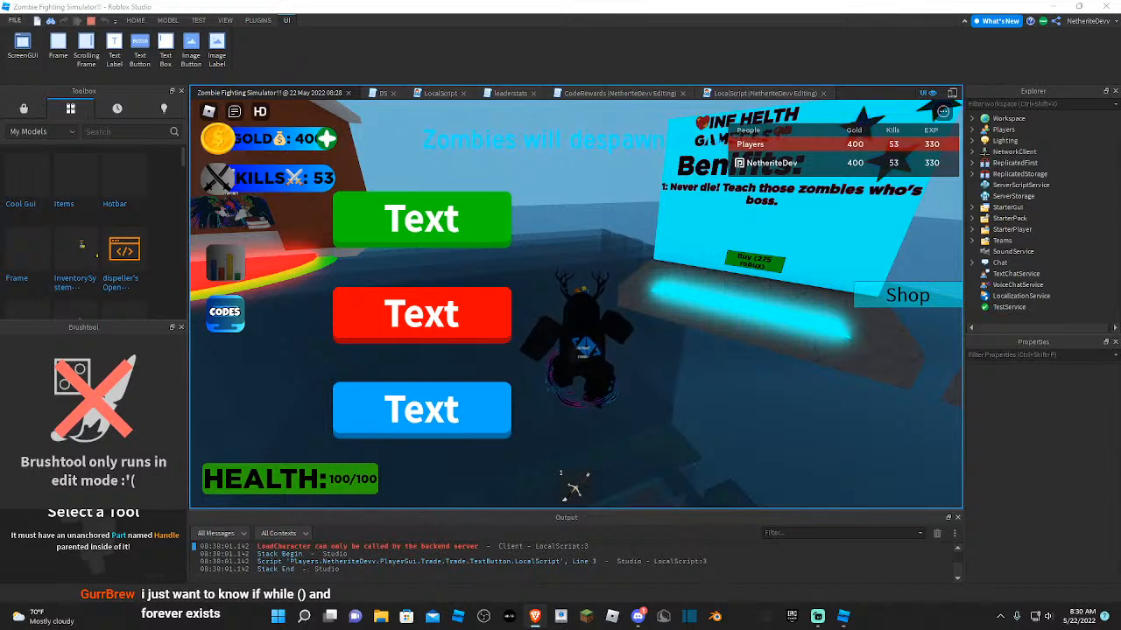
pyautogui.moveTo(646, 280); pyautogui.dragTo(635, 279, button='right')
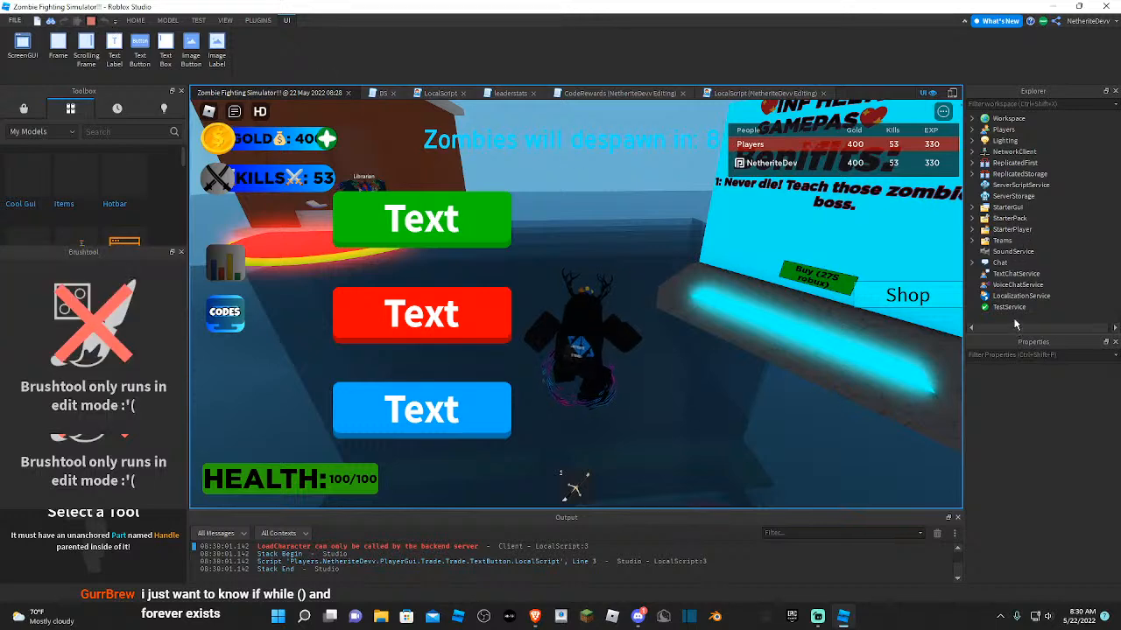
pyautogui.hotkey('shift', 'F5')
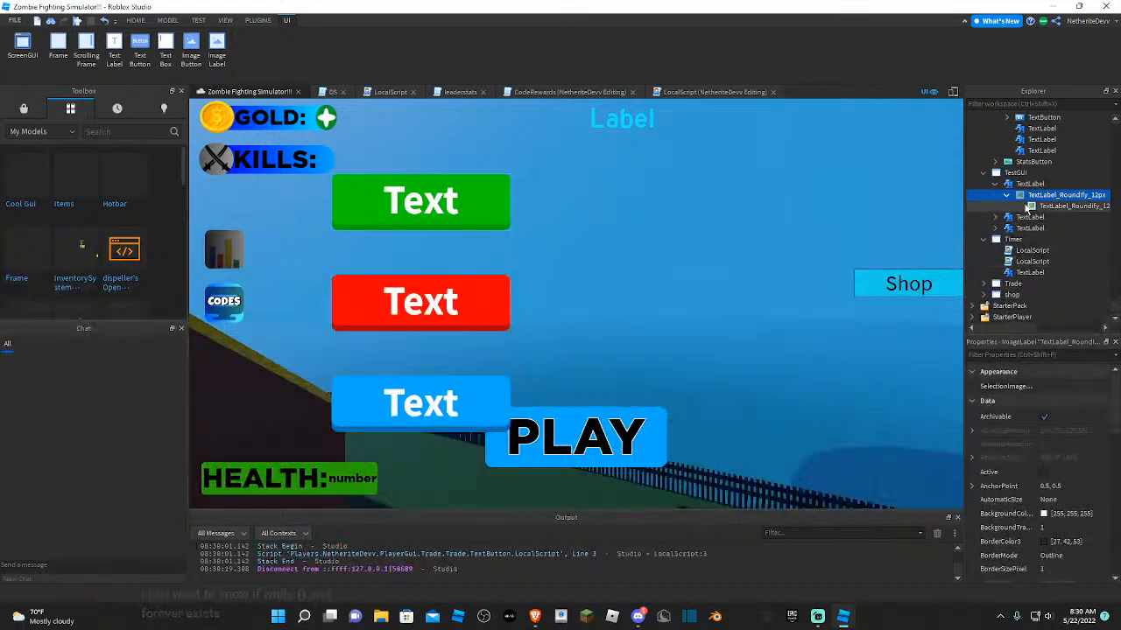
# - Collapse TestGUI and hide its buttons by turning off the ScreenGui's Enabled property
pyautogui.click(995, 208)
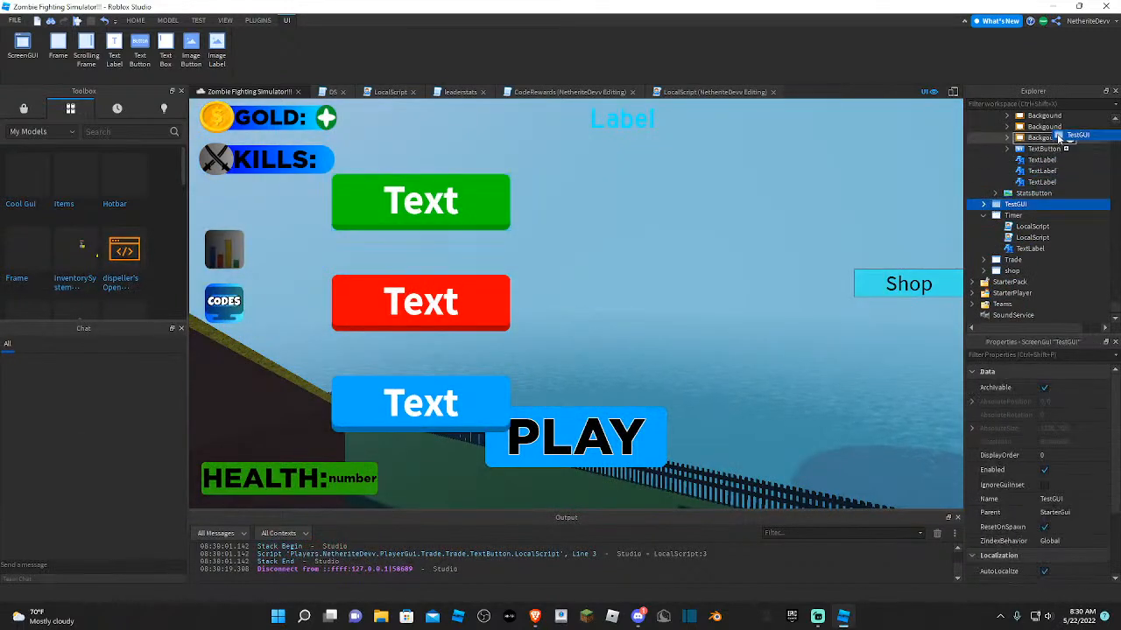
pyautogui.moveTo(1072, 114); pyautogui.dragTo(1054, 124)
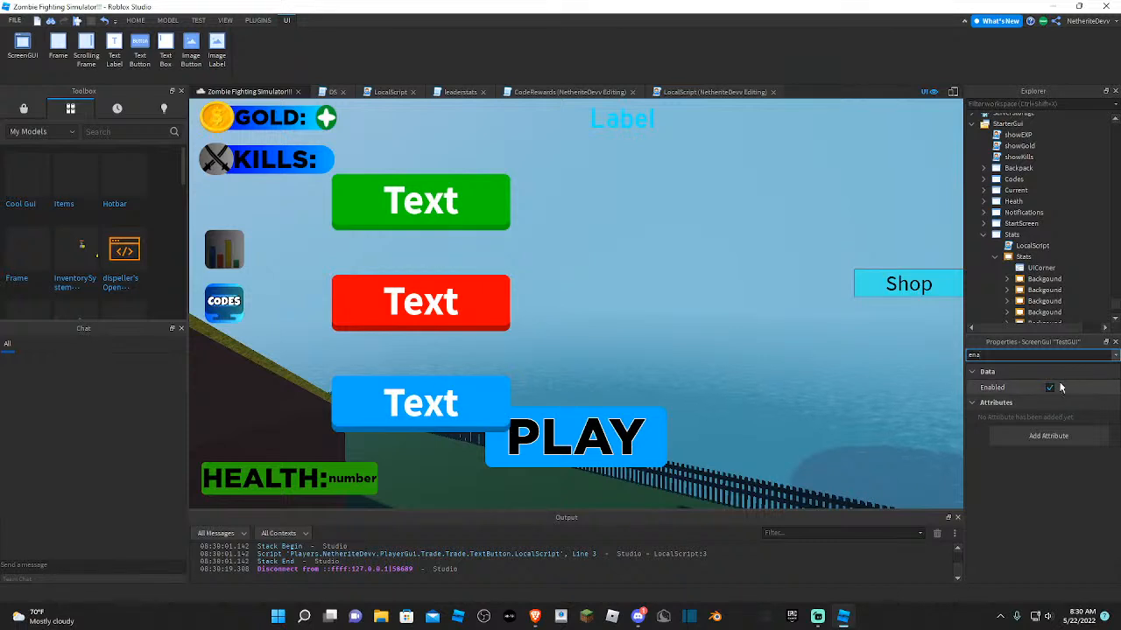
pyautogui.click(1050, 387)
pyautogui.click(797, 330)
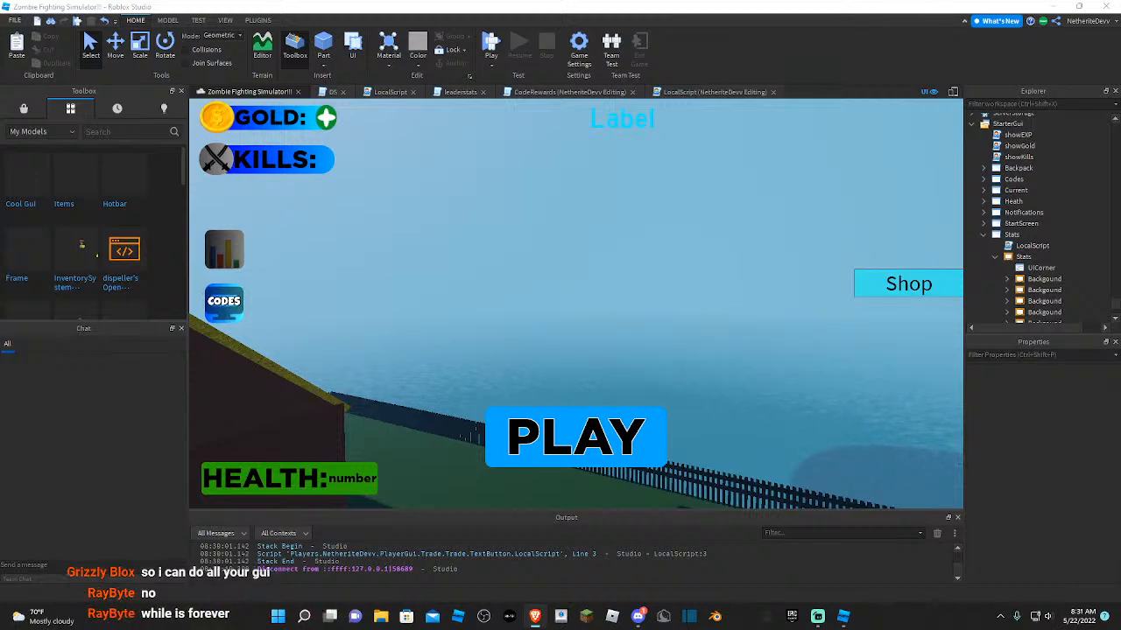
pyautogui.moveTo(684, 293); pyautogui.dragTo(704, 400, button='right')
pyautogui.press('w')
pyautogui.press('w')
pyautogui.press('w')
pyautogui.press('s')
pyautogui.press('w')
pyautogui.press('w')
pyautogui.press('s')
pyautogui.press('w')
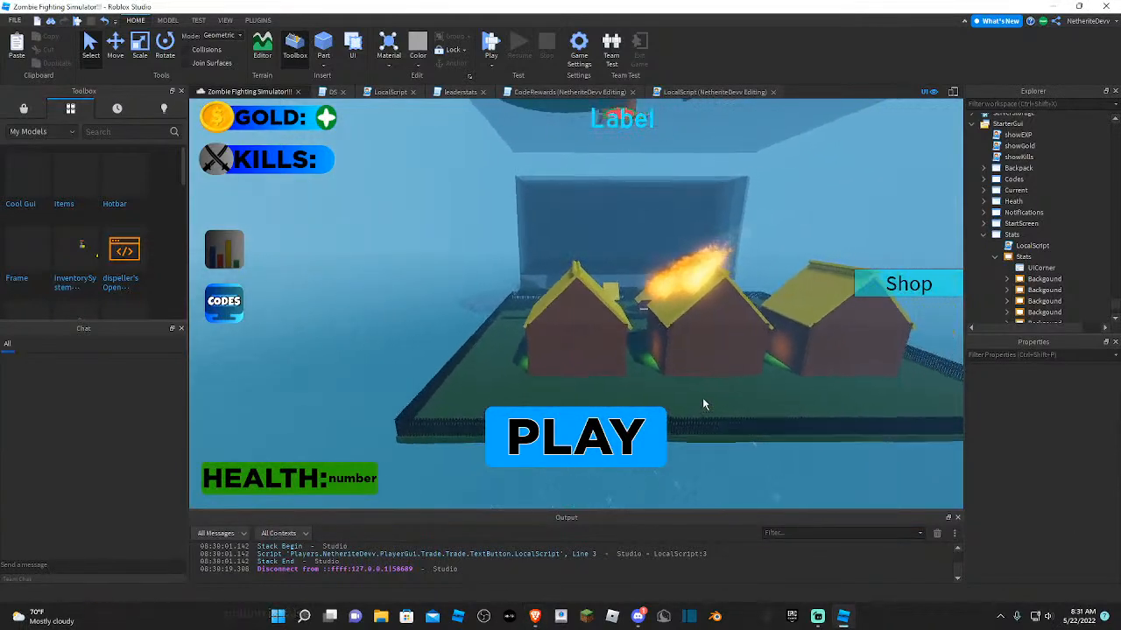
pyautogui.press('w')
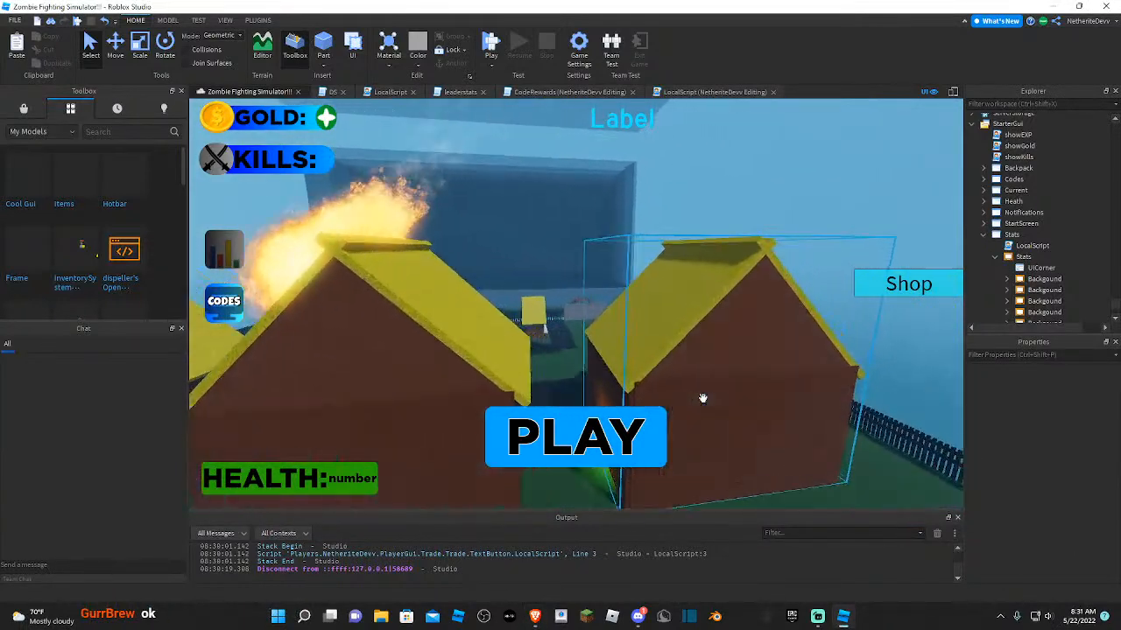
pyautogui.press('s')
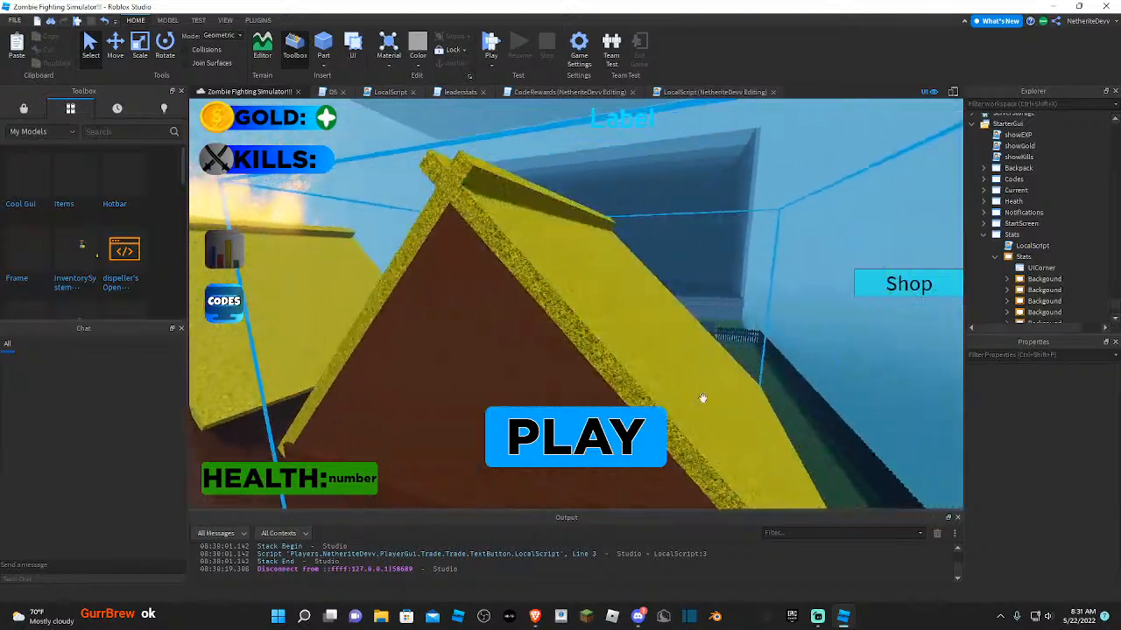
pyautogui.press('w')
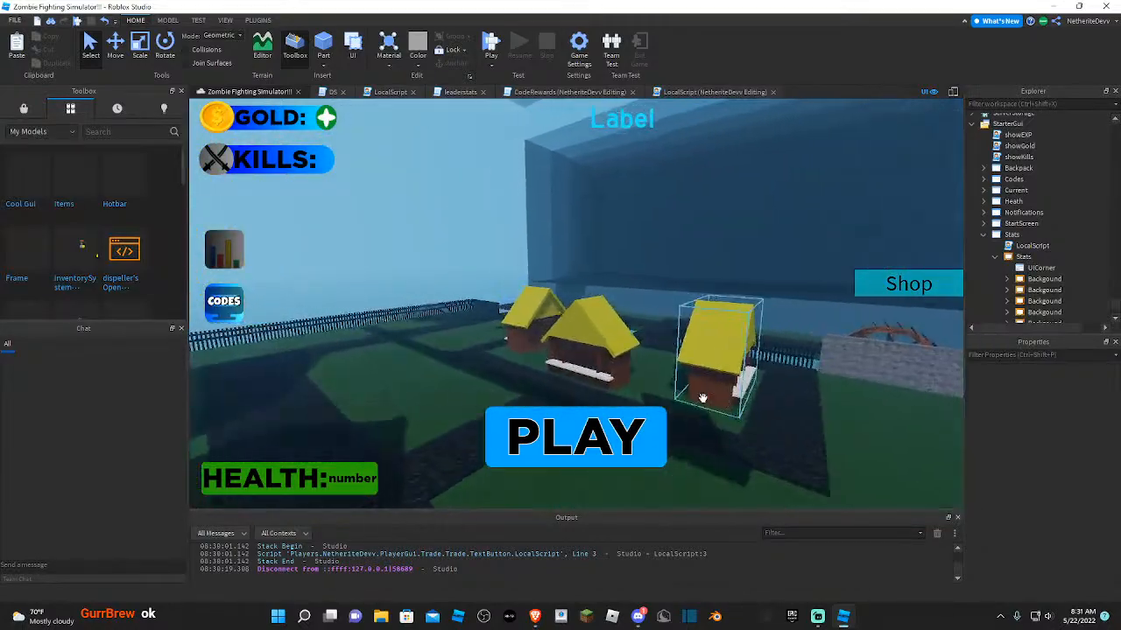
pyautogui.press('s')
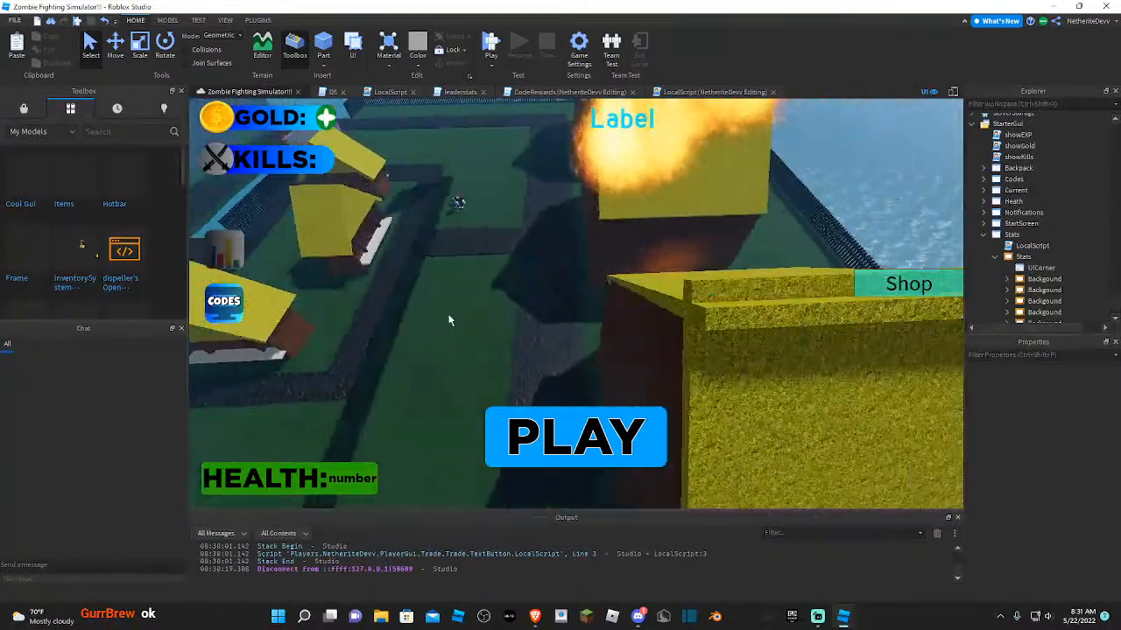
# - Show the Stats frame inside the Stats GUI by turning on its Visible property
pyautogui.scroll(-1, 1061, 219)
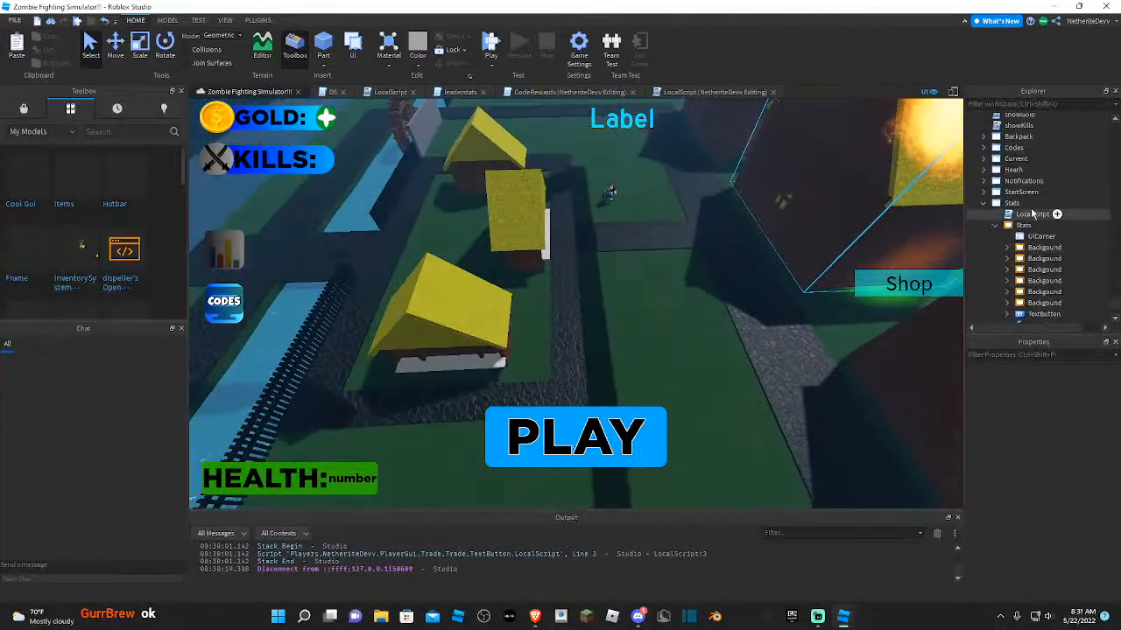
pyautogui.click(1020, 225)
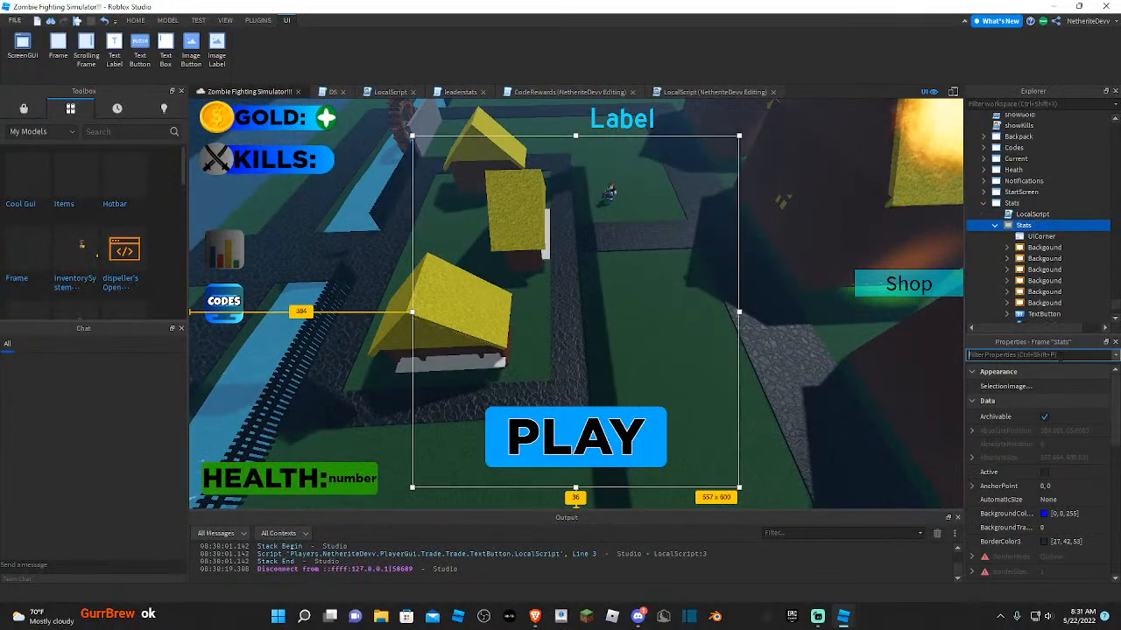
pyautogui.click(1051, 387)
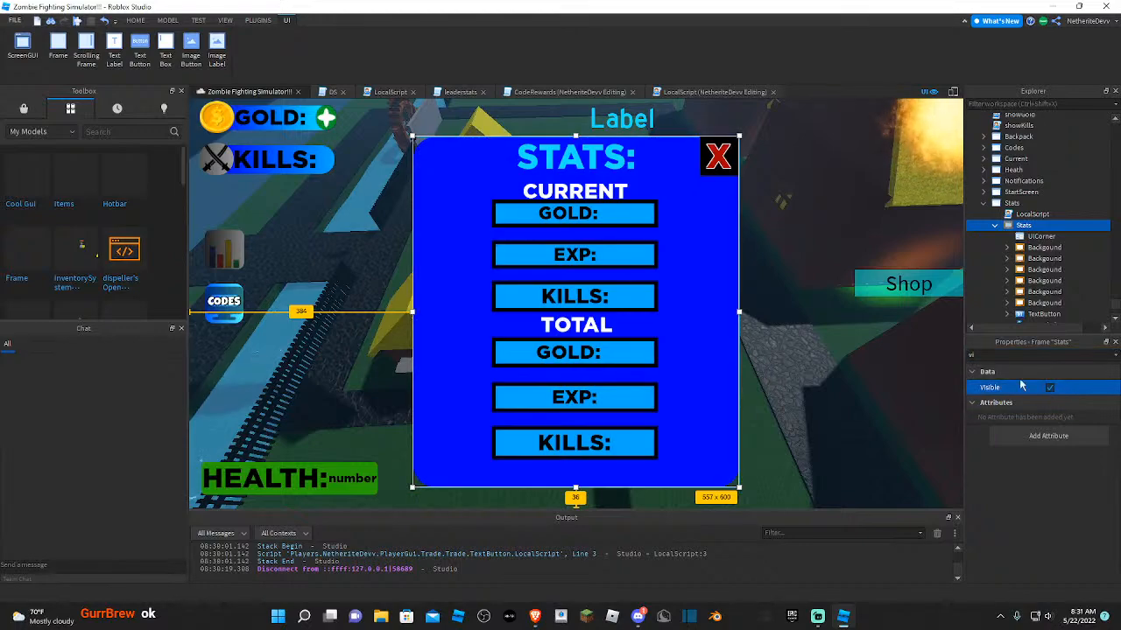
pyautogui.click(808, 376)
# - Find the top of the expanded Workspace tree in the Explorer and collapse it to reach StarterGui
pyautogui.moveTo(775, 404); pyautogui.dragTo(1068, 220, button='right')
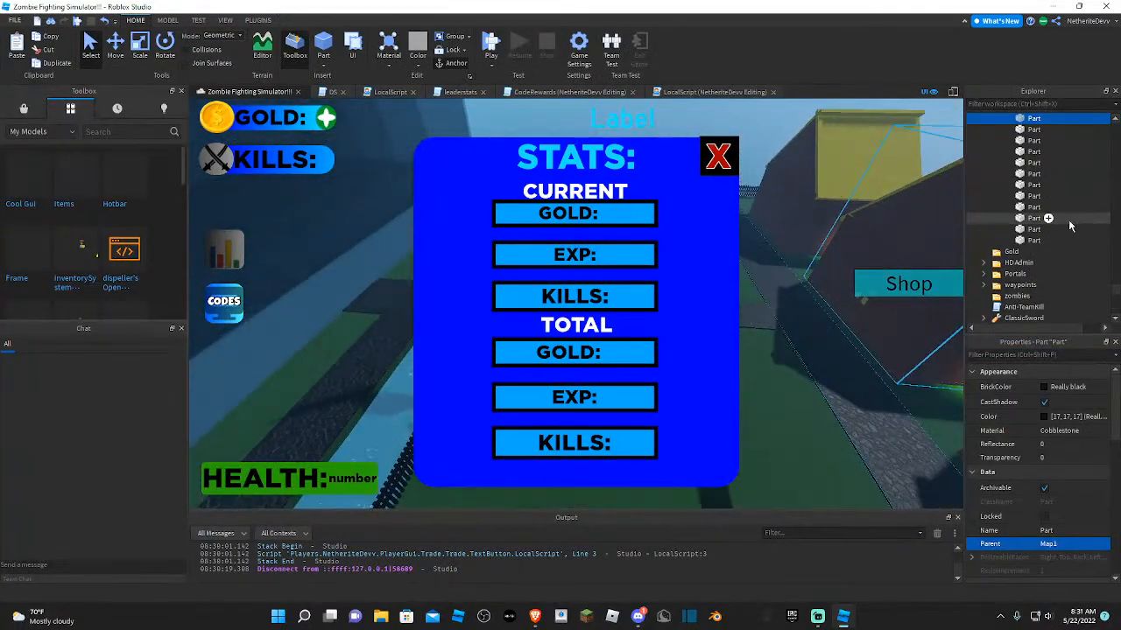
pyautogui.scroll(-5, 1068, 219)
pyautogui.scroll(2, 1072, 245)
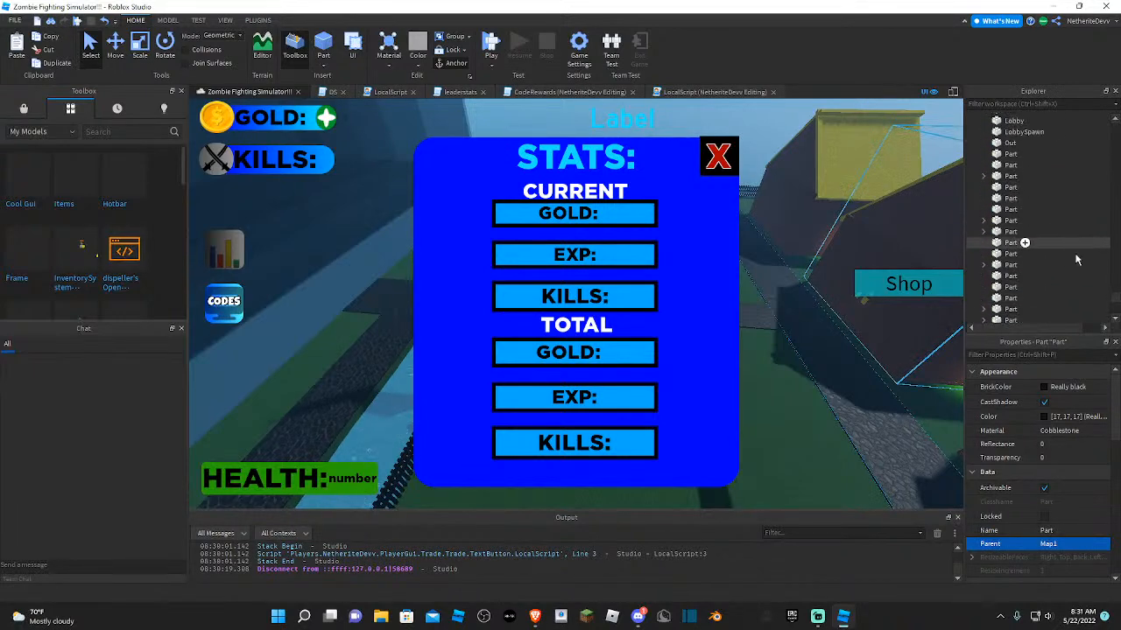
pyautogui.scroll(-5, 1104, 263)
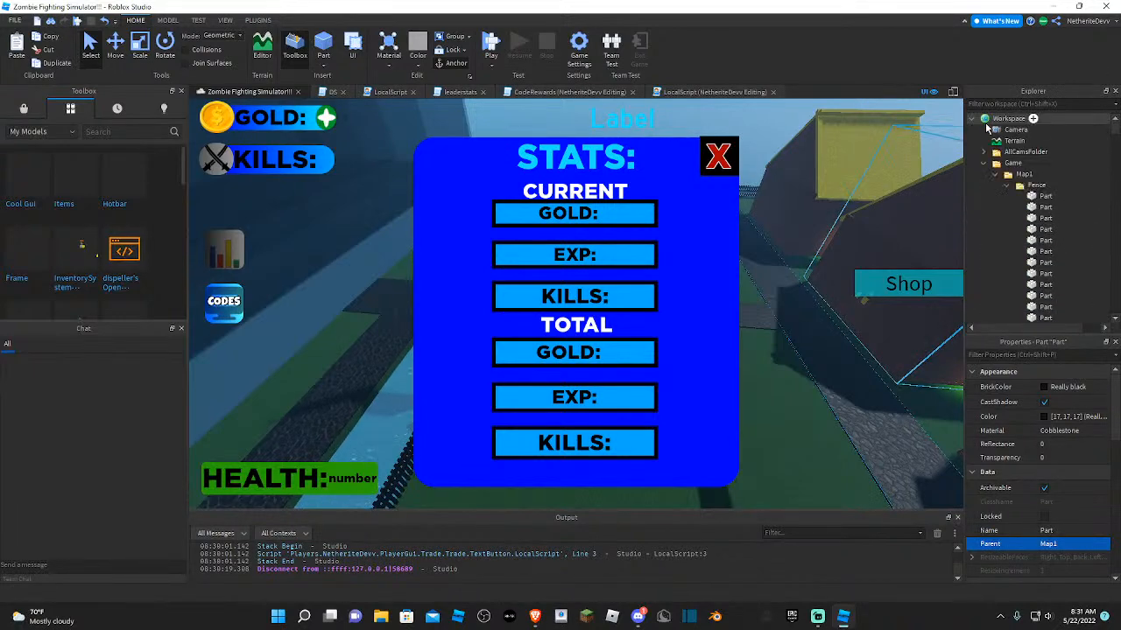
pyautogui.moveTo(915, 251); pyautogui.dragTo(904, 264, button='right')
pyautogui.press('s')
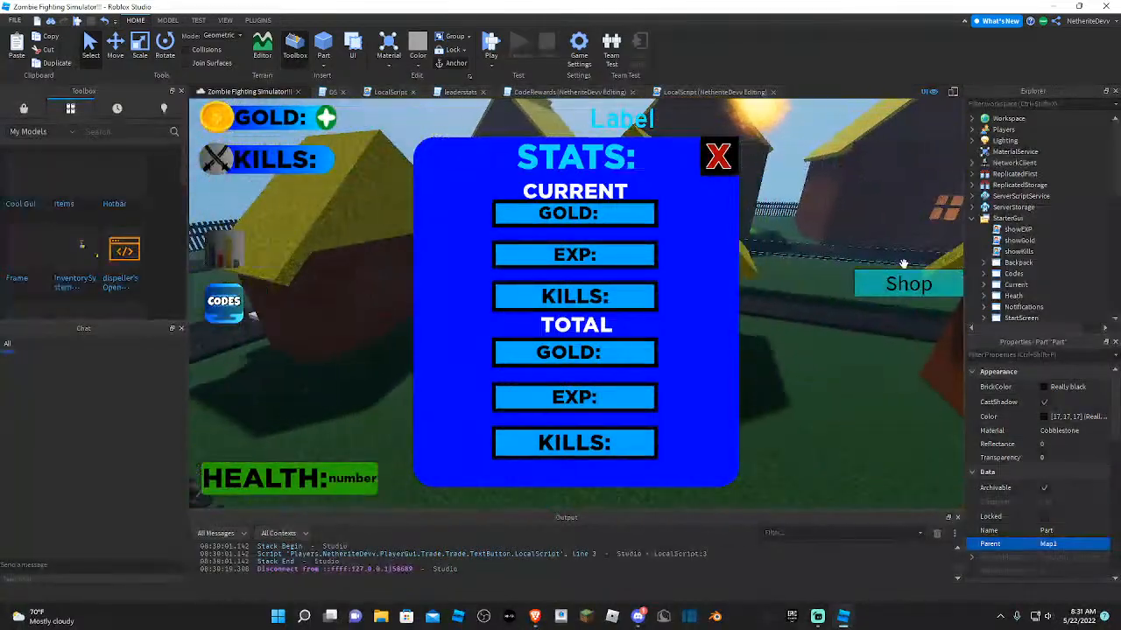
pyautogui.press('w')
pyautogui.moveTo(852, 353); pyautogui.dragTo(829, 372, button='right')
pyautogui.press('s')
pyautogui.press('w')
pyautogui.press('w')
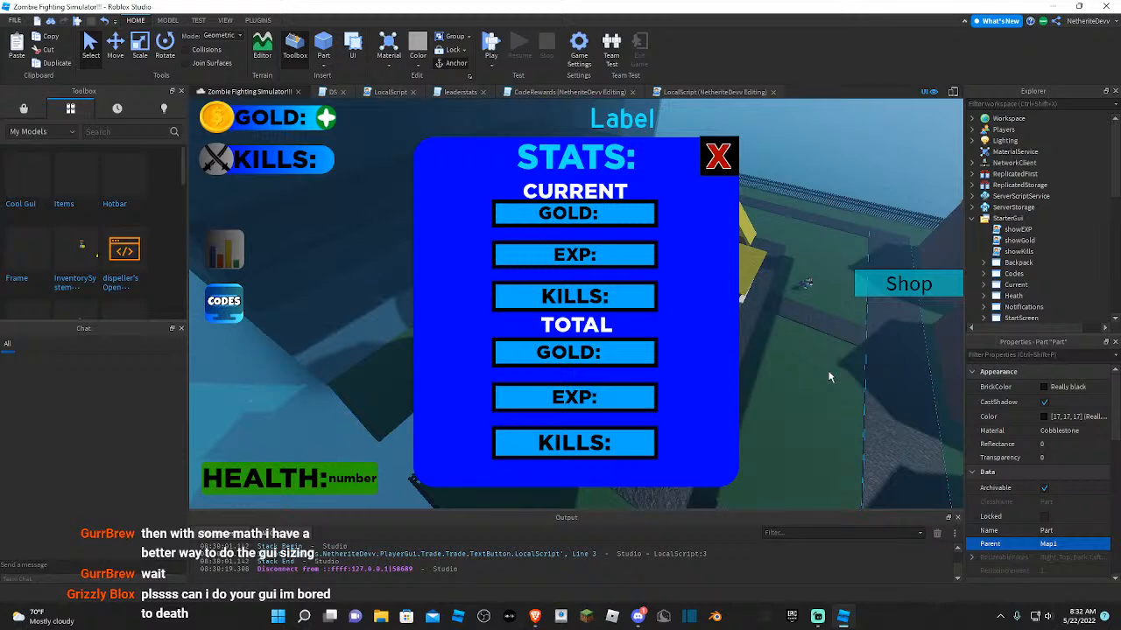
# - Add a UIGradient to the Stats frame inside the Stats GUI
pyautogui.moveTo(830, 376); pyautogui.dragTo(828, 371, button='right')
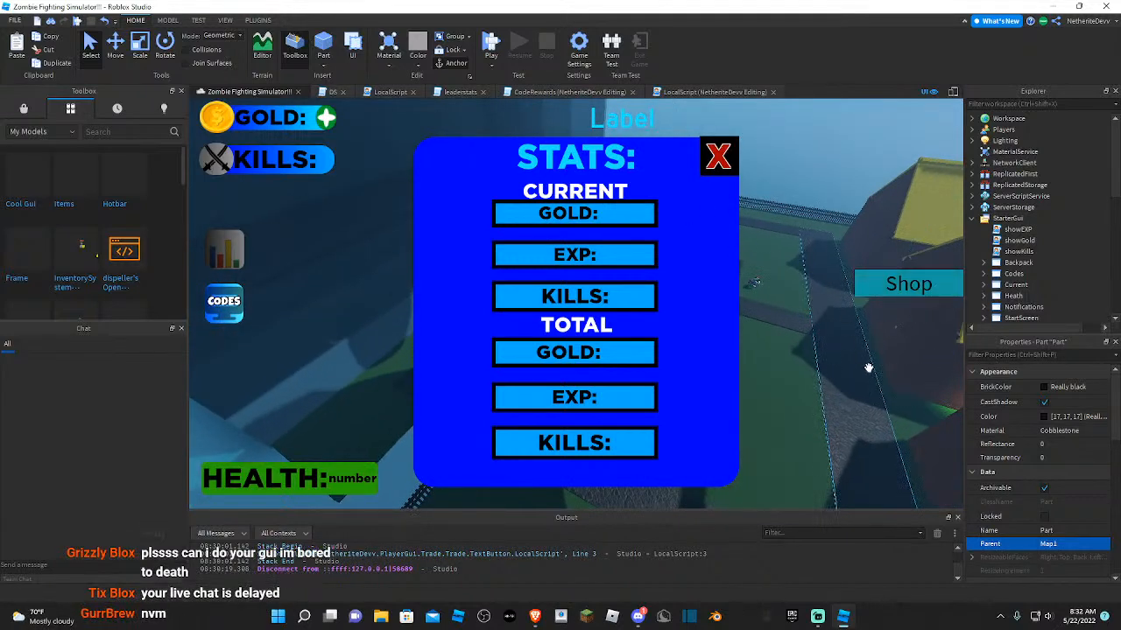
pyautogui.scroll(-10, 1007, 246)
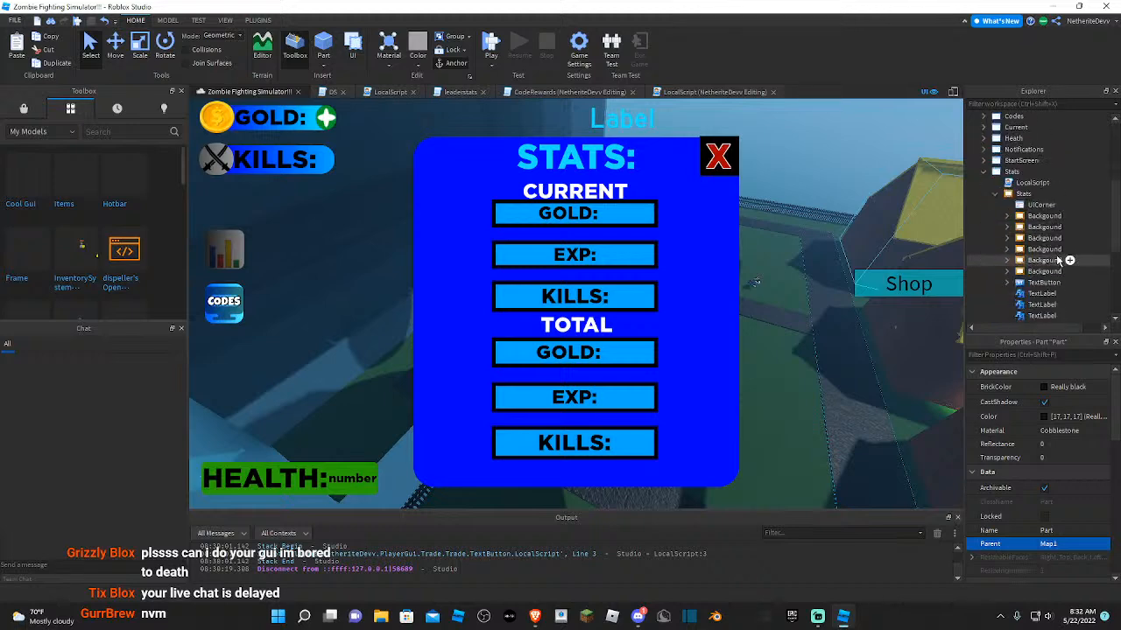
pyautogui.scroll(5, 1042, 261)
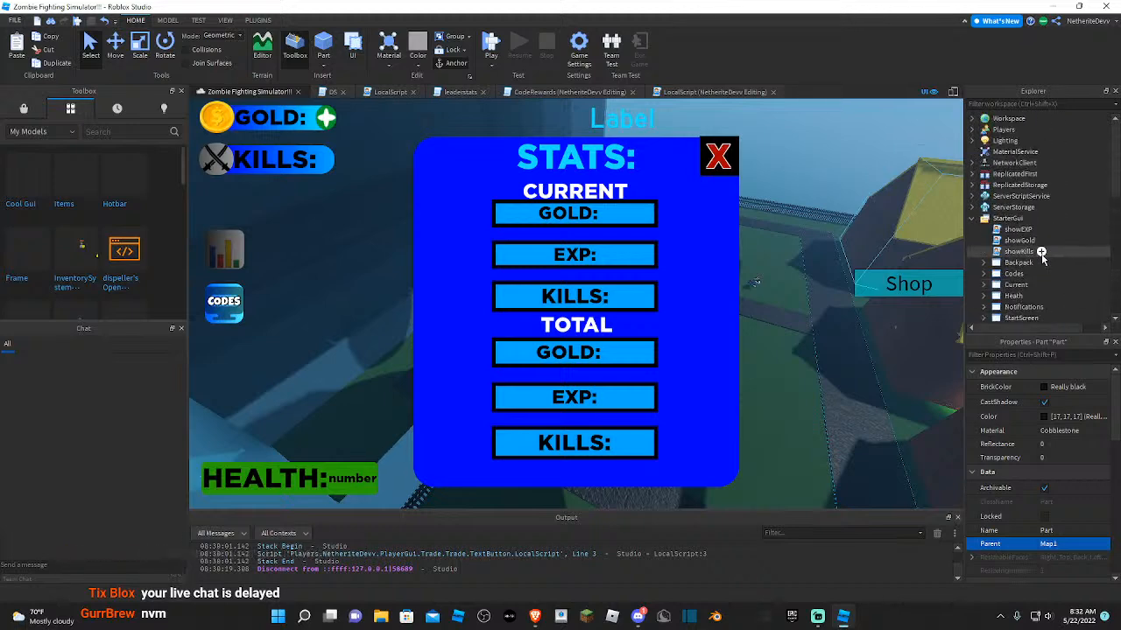
pyautogui.click(1022, 226)
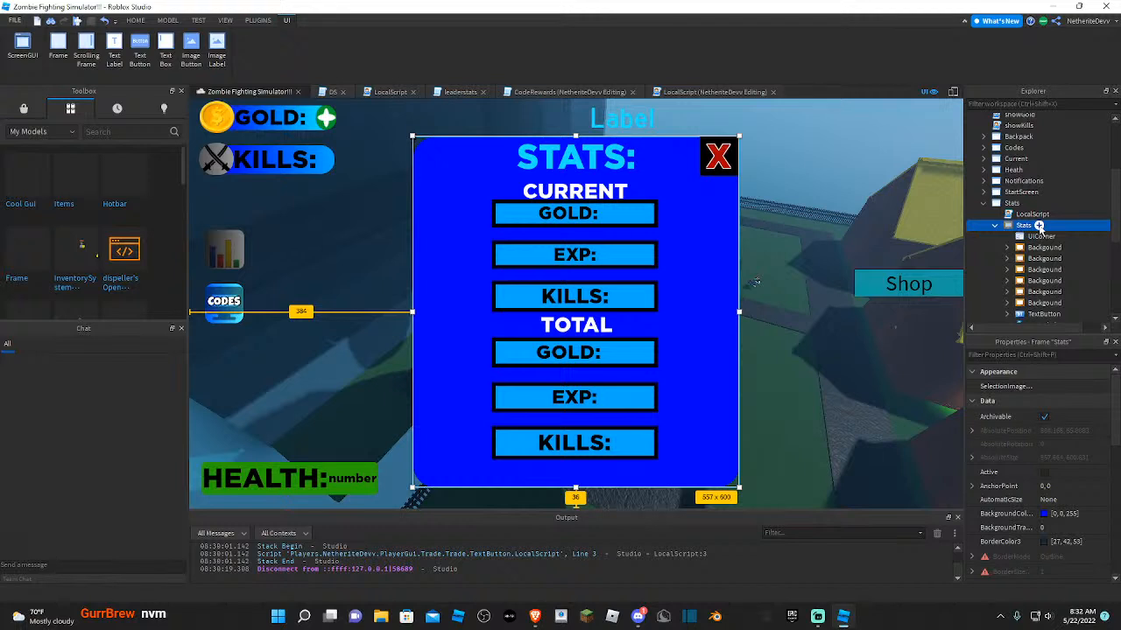
pyautogui.click(1039, 226)
pyautogui.write('ui')
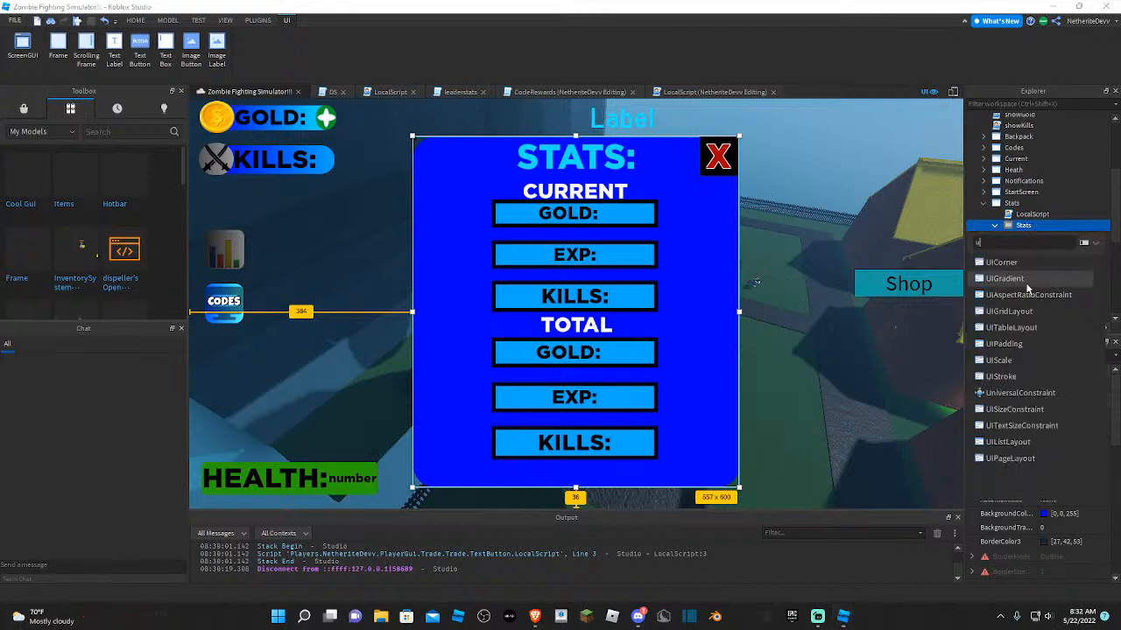
pyautogui.click(1033, 279)
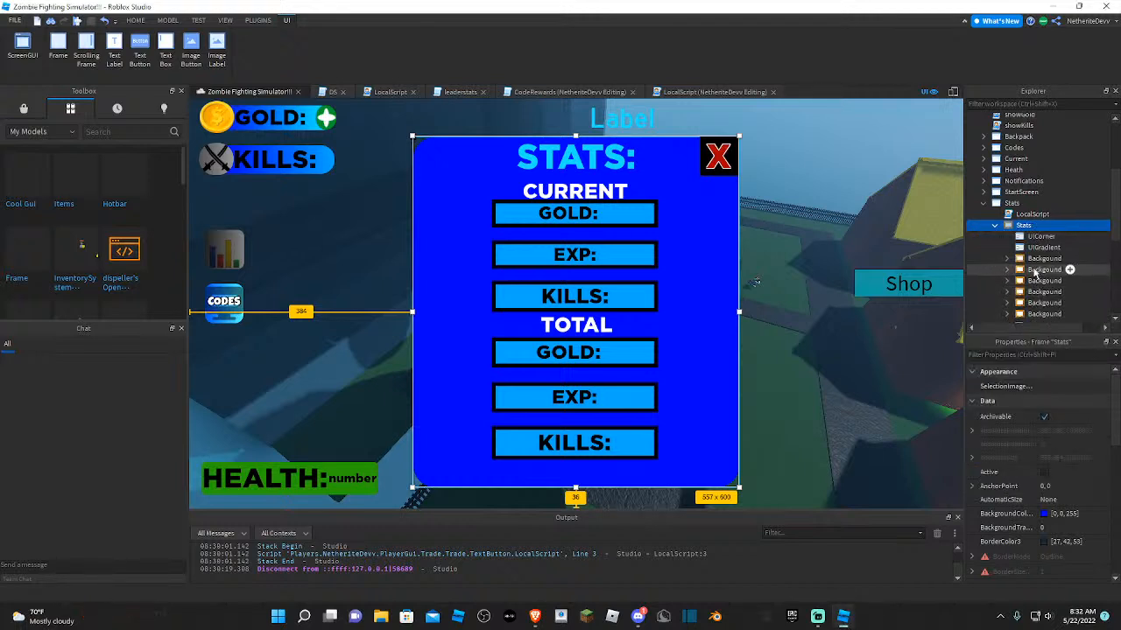
# - Set the Stats frame's UIGradient to run from blue #0055ff at the start to cyan at the end
pyautogui.click(1092, 392)
pyautogui.click(1111, 391)
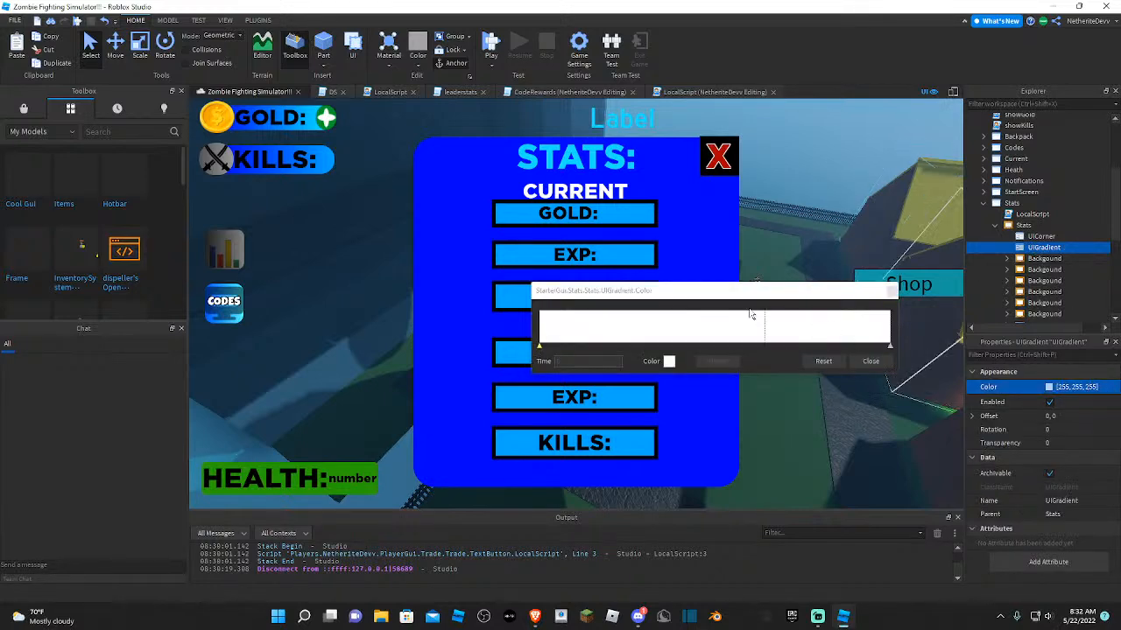
pyautogui.click(670, 361)
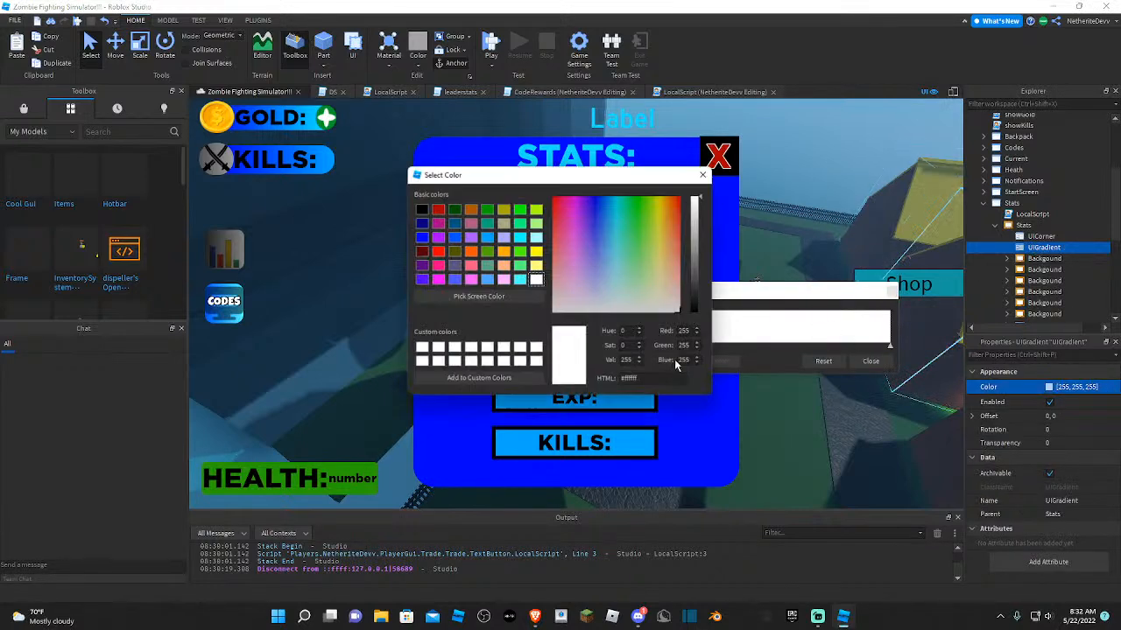
pyautogui.click(454, 237)
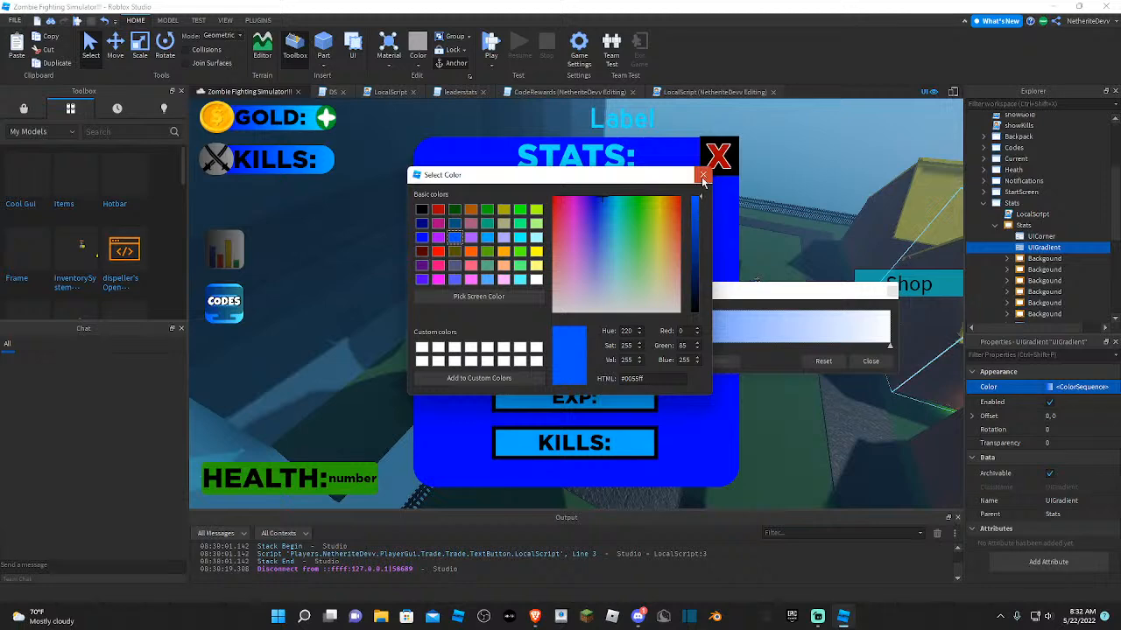
pyautogui.click(702, 174)
pyautogui.click(670, 361)
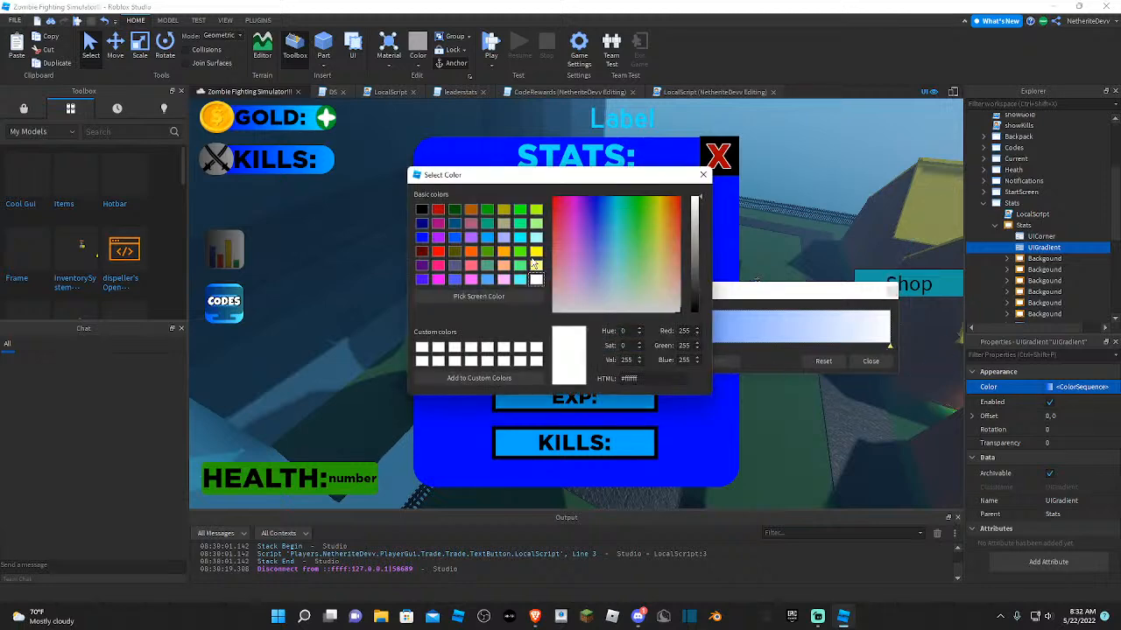
pyautogui.click(522, 251)
pyautogui.click(702, 174)
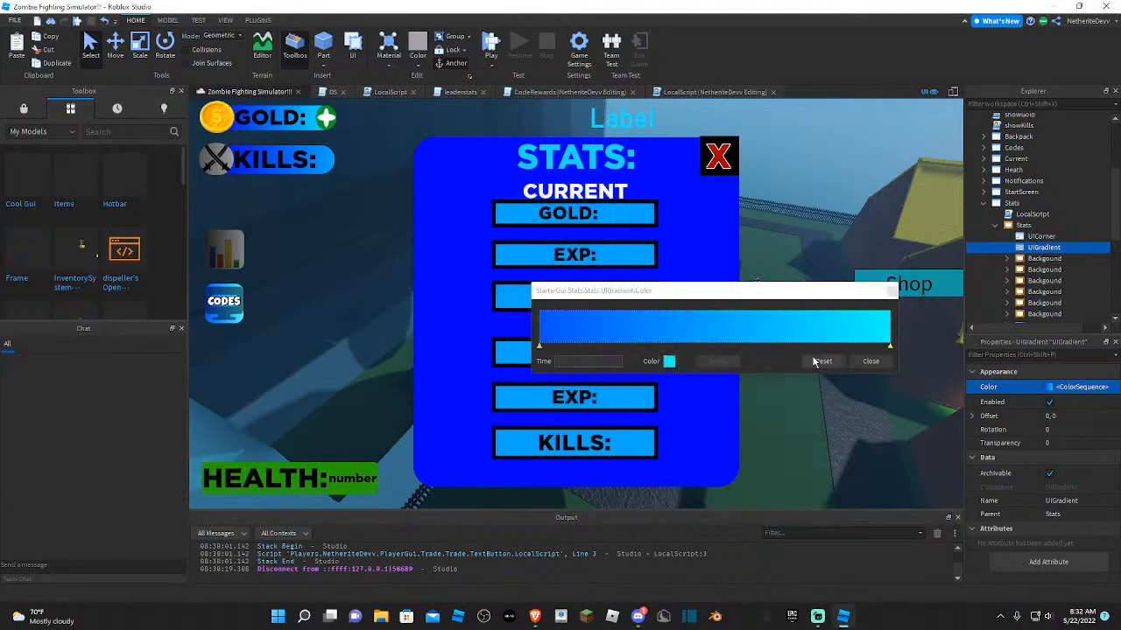
pyautogui.click(870, 361)
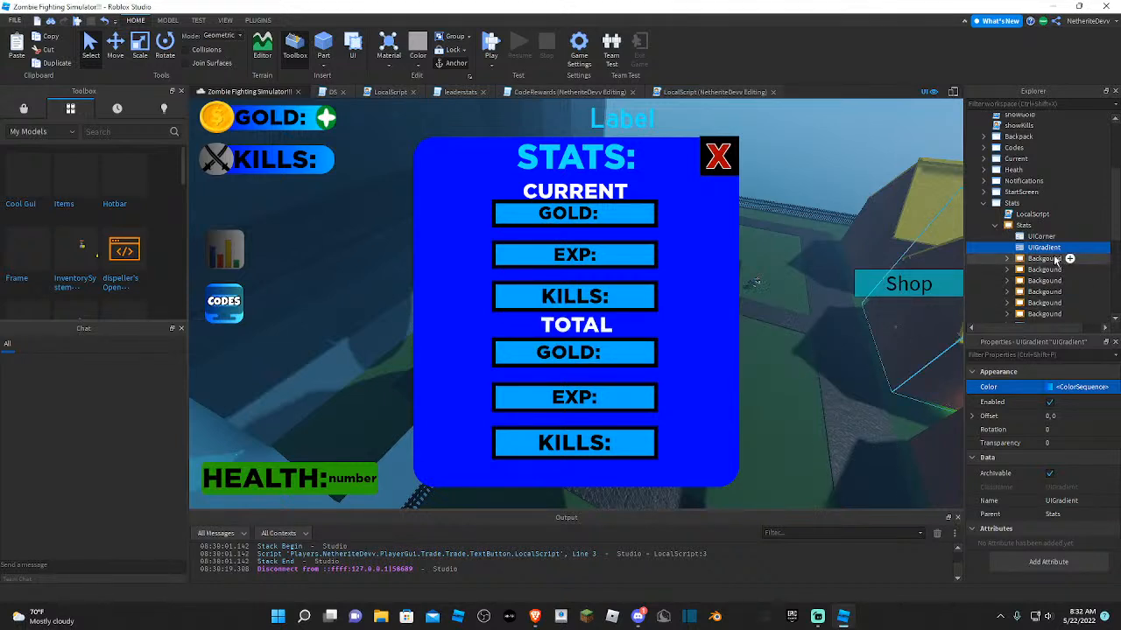
# - Find the UIGradient's Color property and try to apply #0055ff as its colour
pyautogui.scroll(-3, 1051, 255)
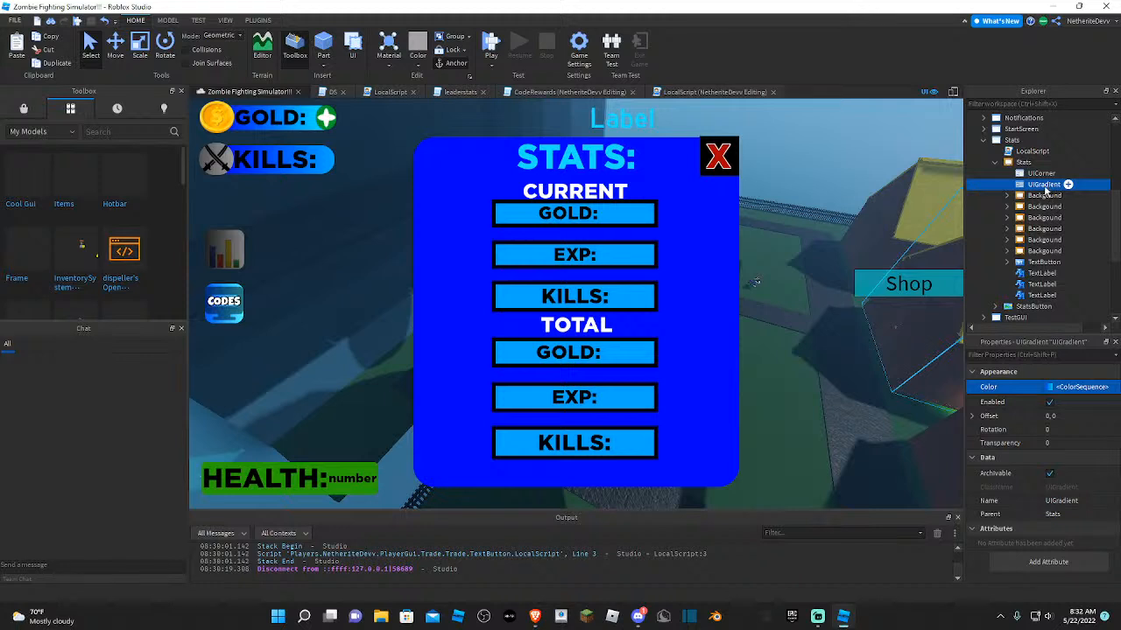
pyautogui.hotkey('ctrl', 'shift', 'p')
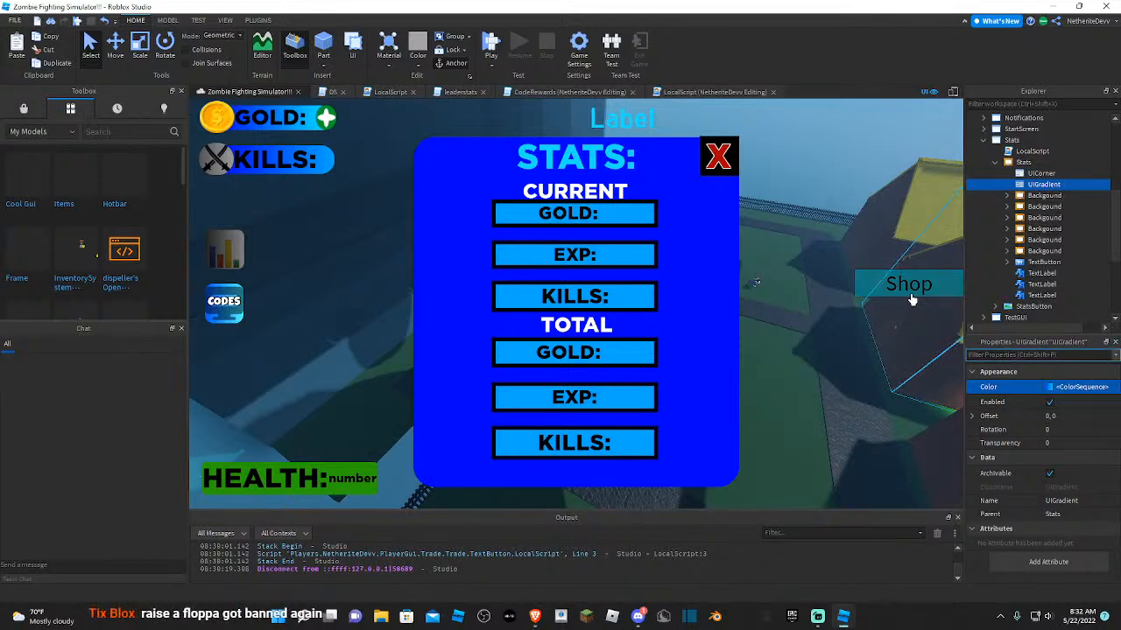
pyautogui.write('col')
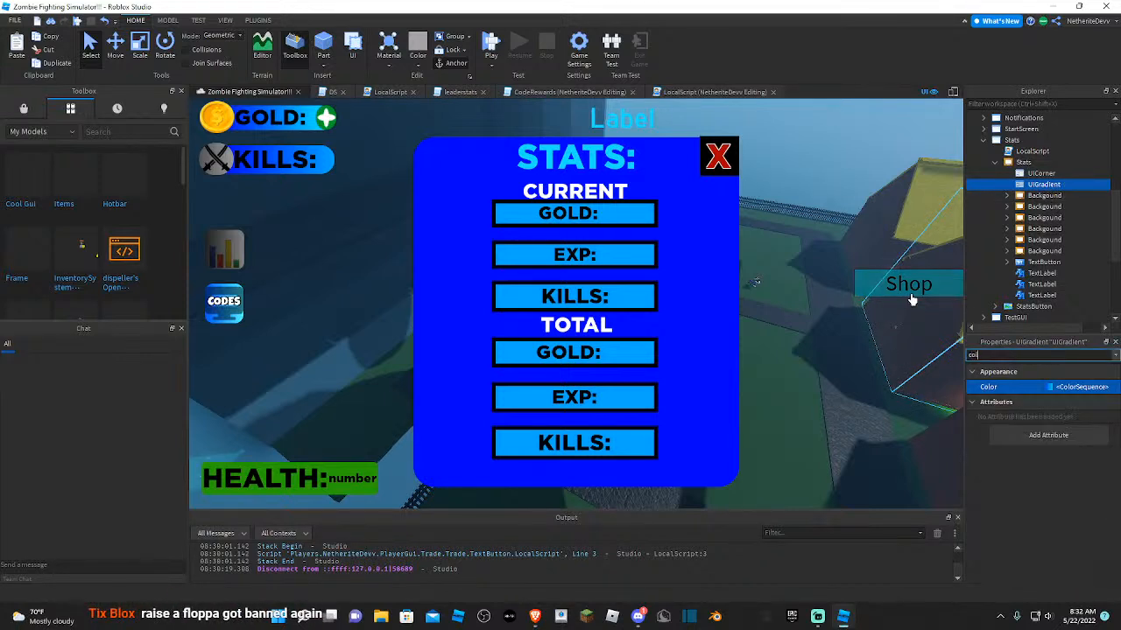
pyautogui.click(1051, 390)
pyautogui.click(1050, 388)
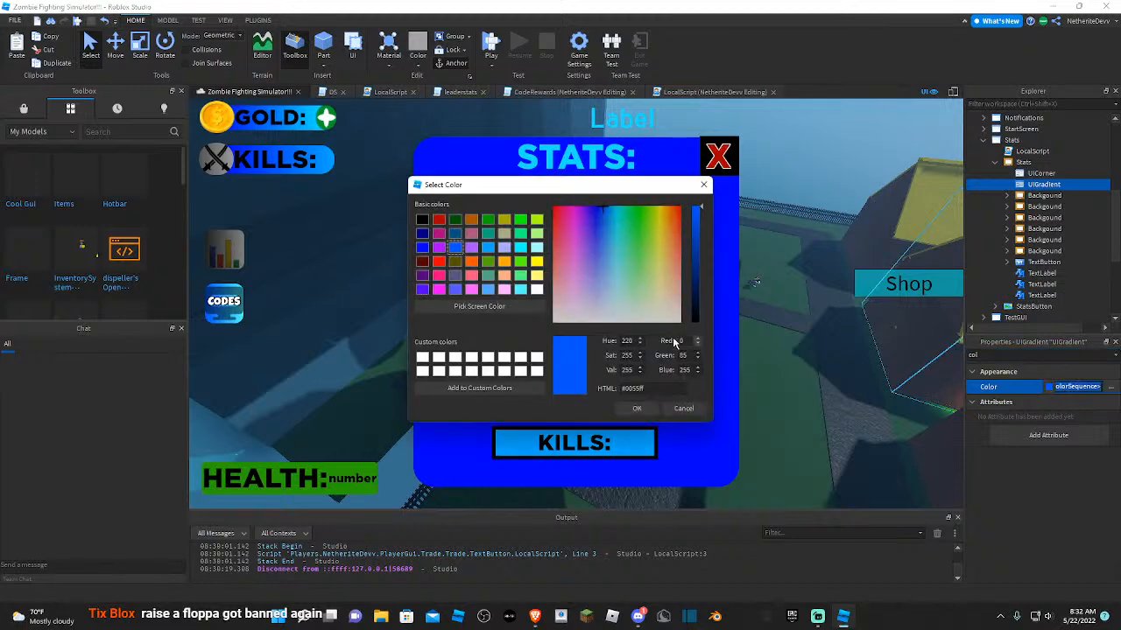
pyautogui.click(636, 408)
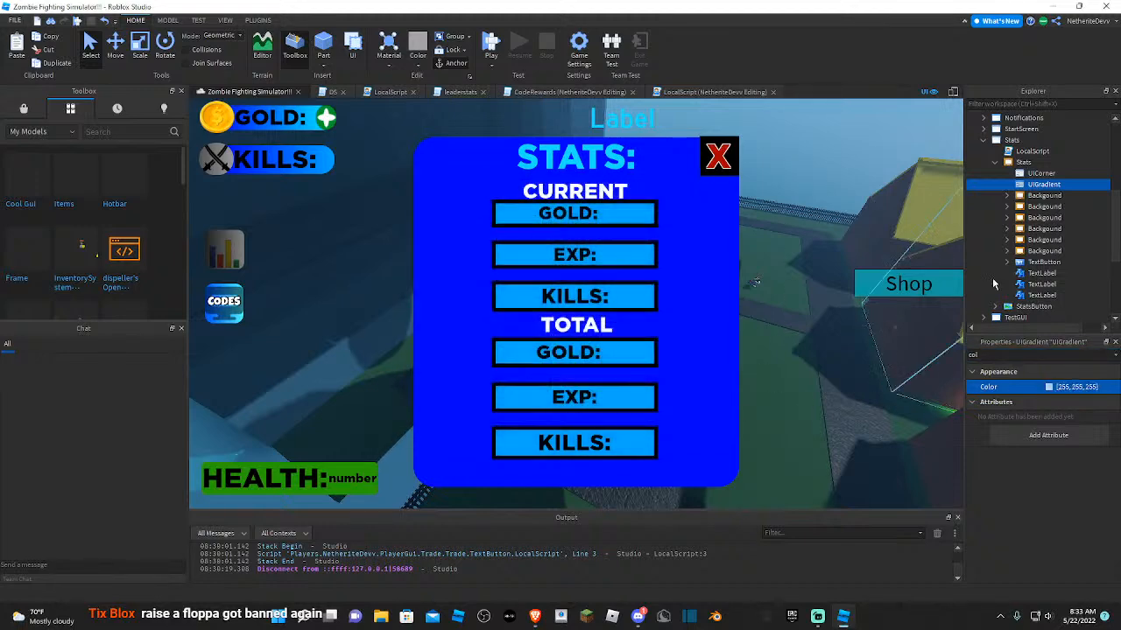
# - Set the Stats frame's BackgroundColor3 to white (255, 255, 255)
pyautogui.click(1035, 173)
pyautogui.click(1023, 162)
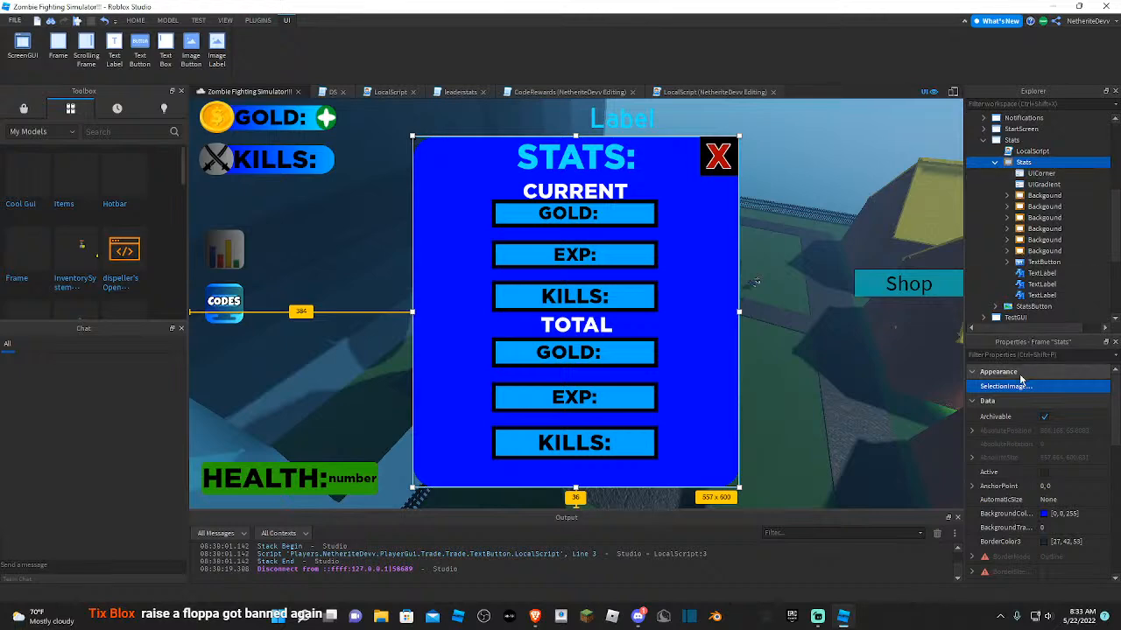
pyautogui.click(998, 354)
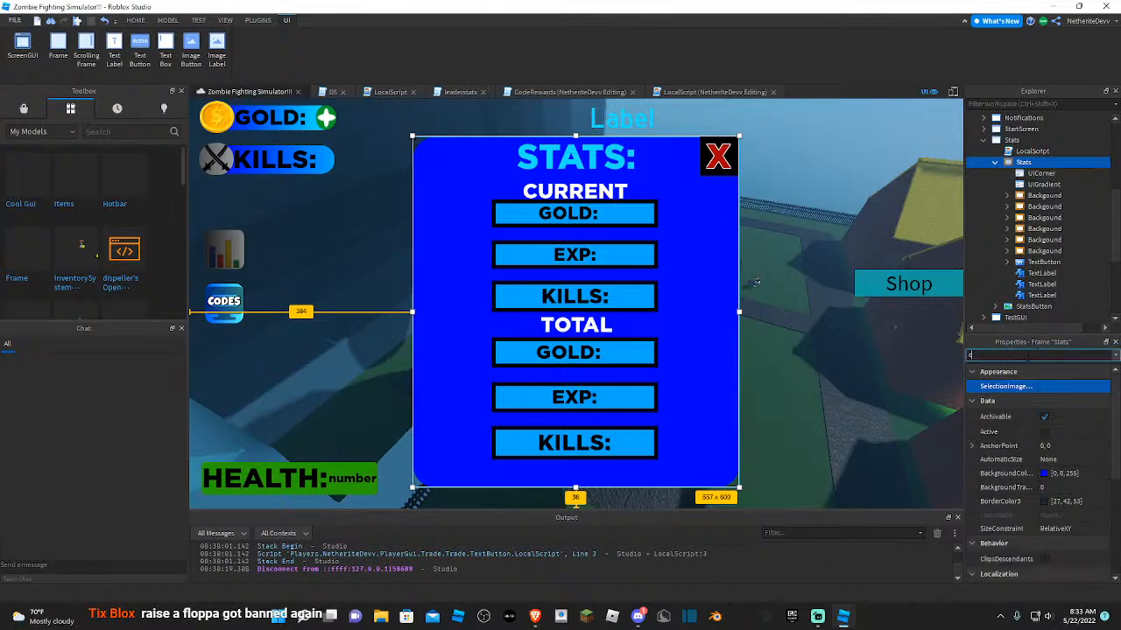
pyautogui.write('colo')
pyautogui.click(1049, 386)
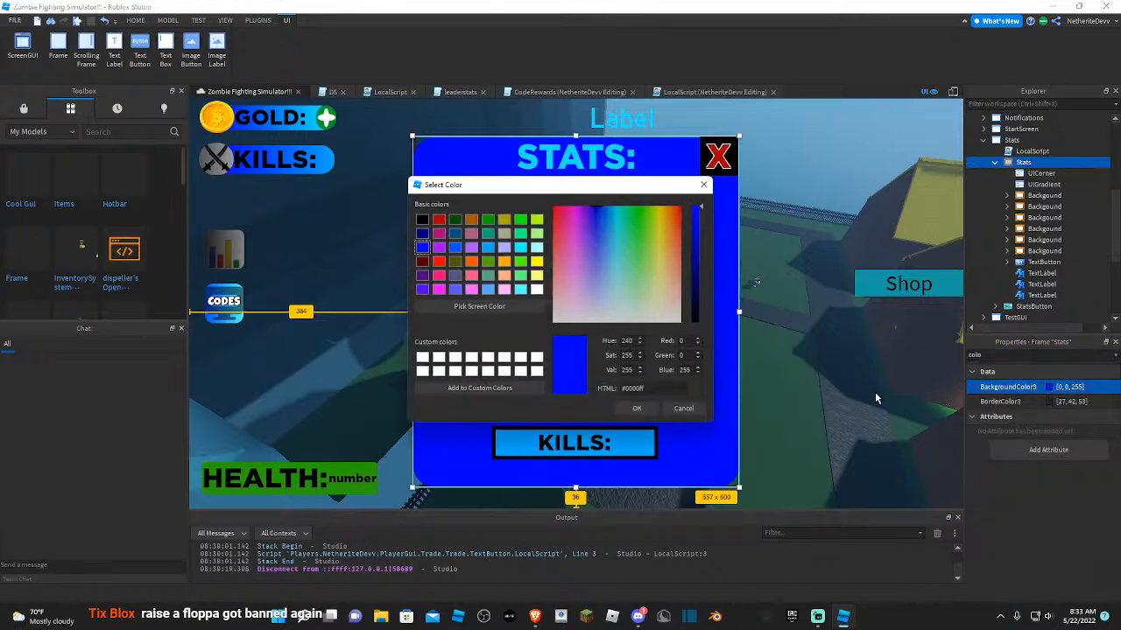
pyautogui.click(537, 290)
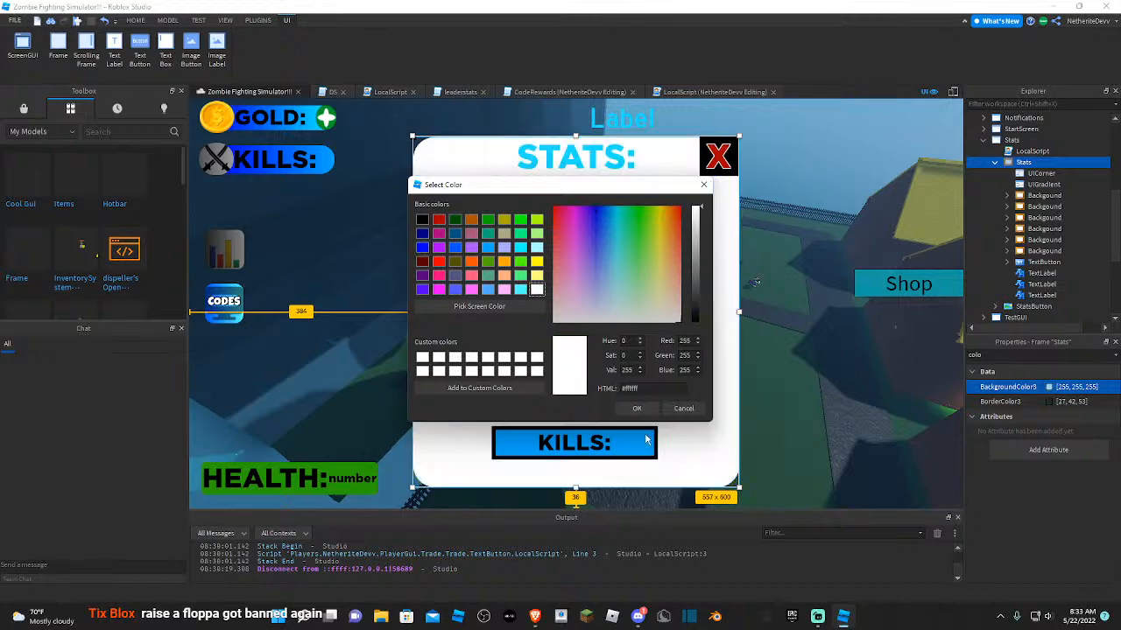
pyautogui.click(636, 408)
# - Set the Stats frame's UIGradient to run from blue #0000ff at the start to cyan #00ffff at the end
pyautogui.click(1042, 184)
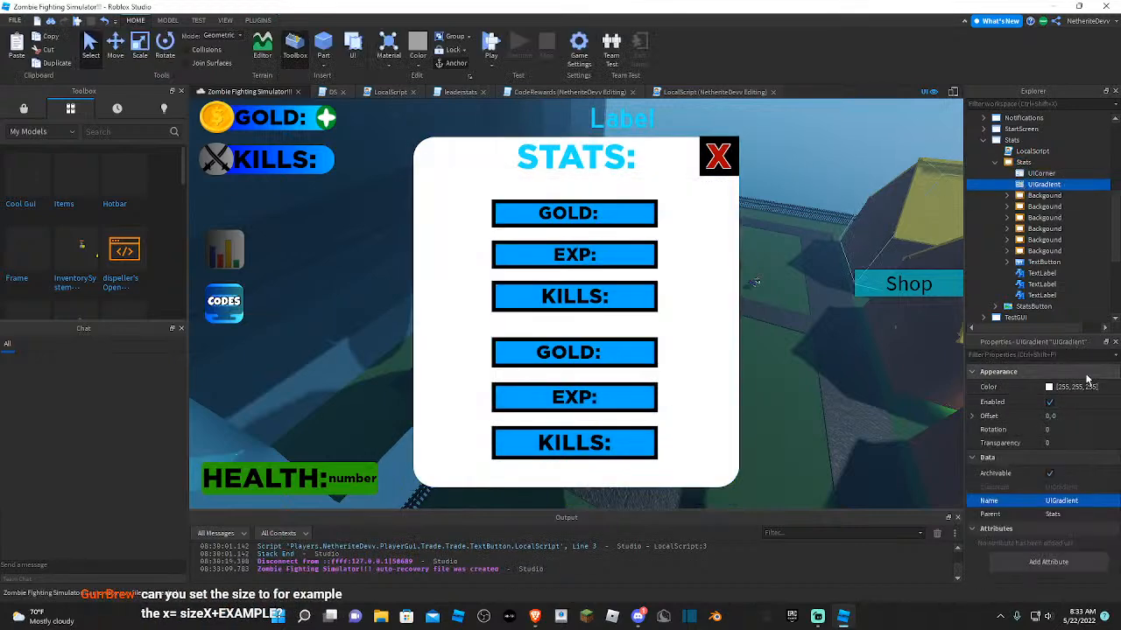
pyautogui.write('g')
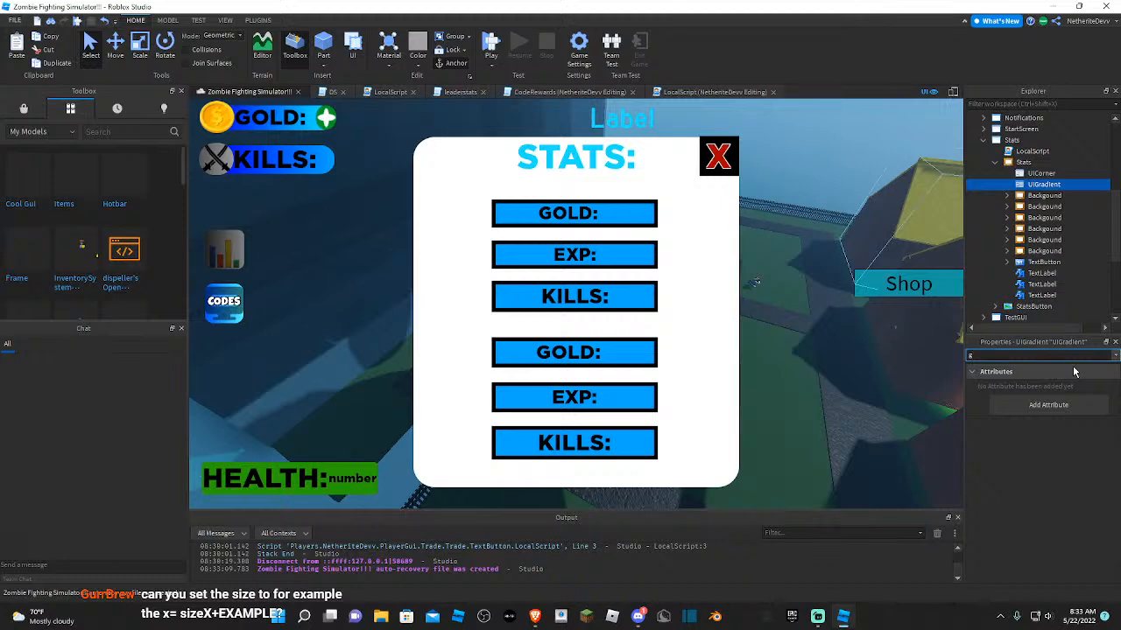
pyautogui.press('BackSpace')
pyautogui.write('c')
pyautogui.click(1105, 387)
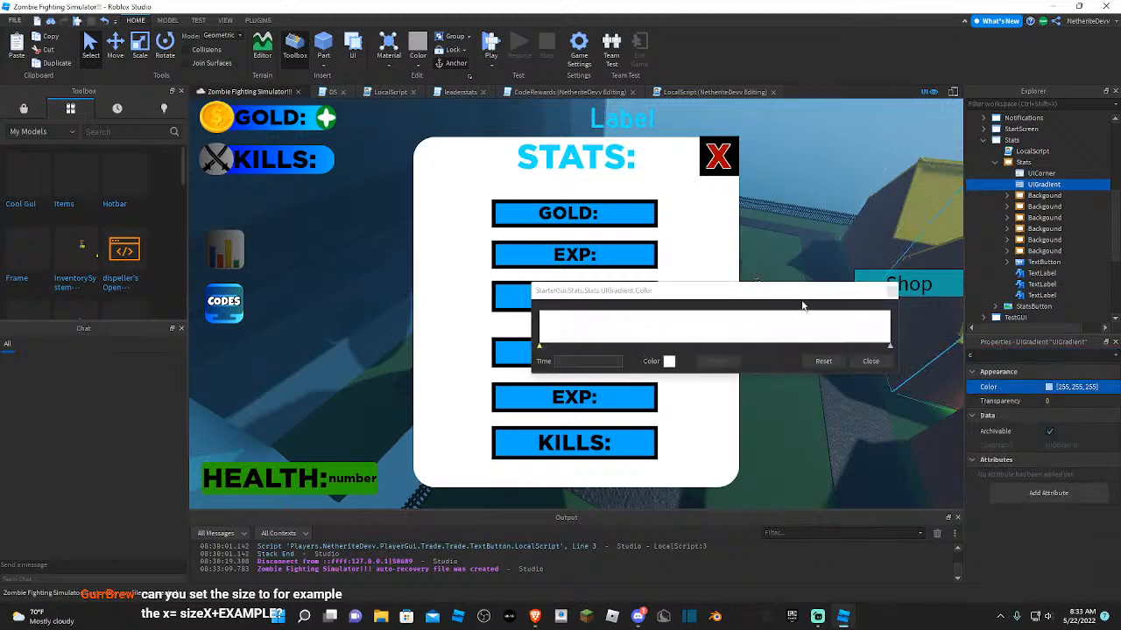
pyautogui.click(669, 361)
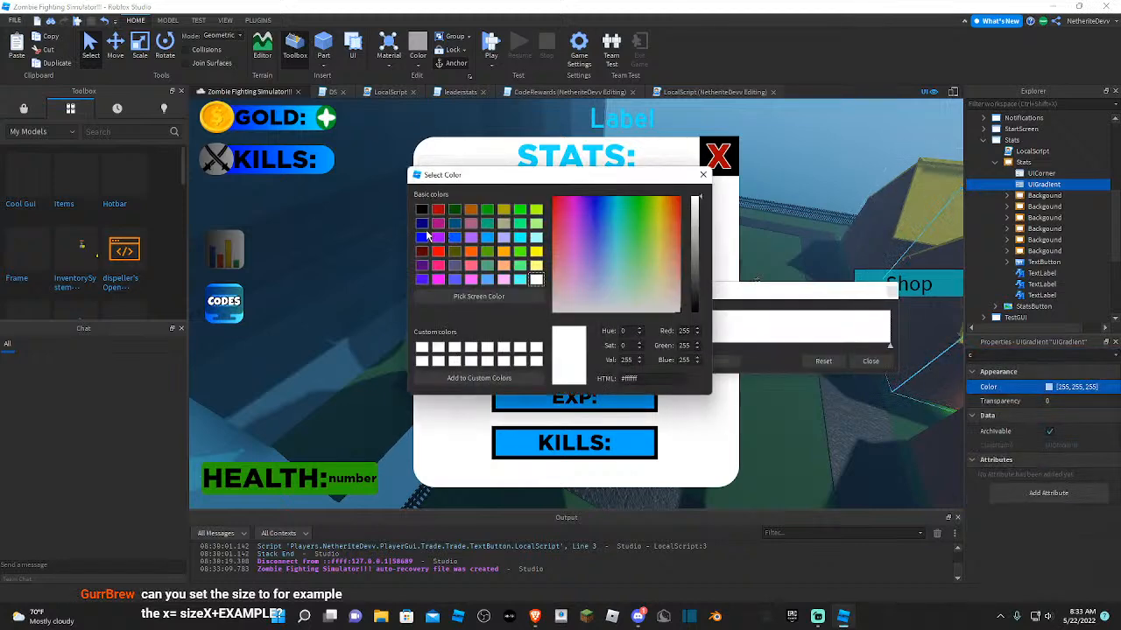
pyautogui.click(424, 237)
pyautogui.click(702, 174)
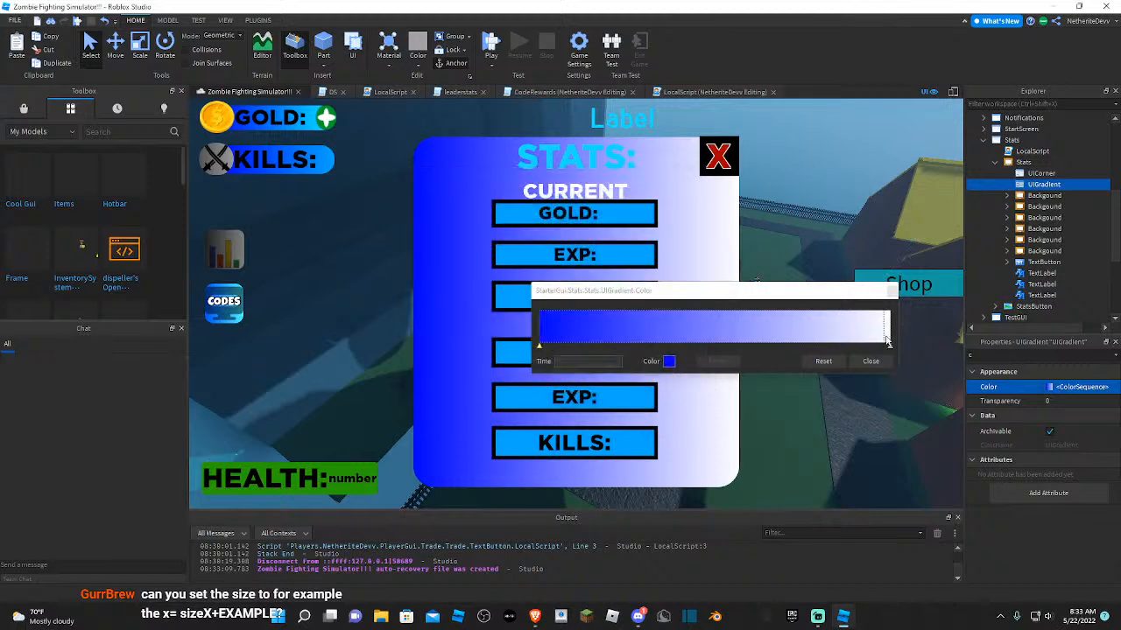
pyautogui.click(889, 344)
pyautogui.click(669, 361)
pyautogui.click(520, 237)
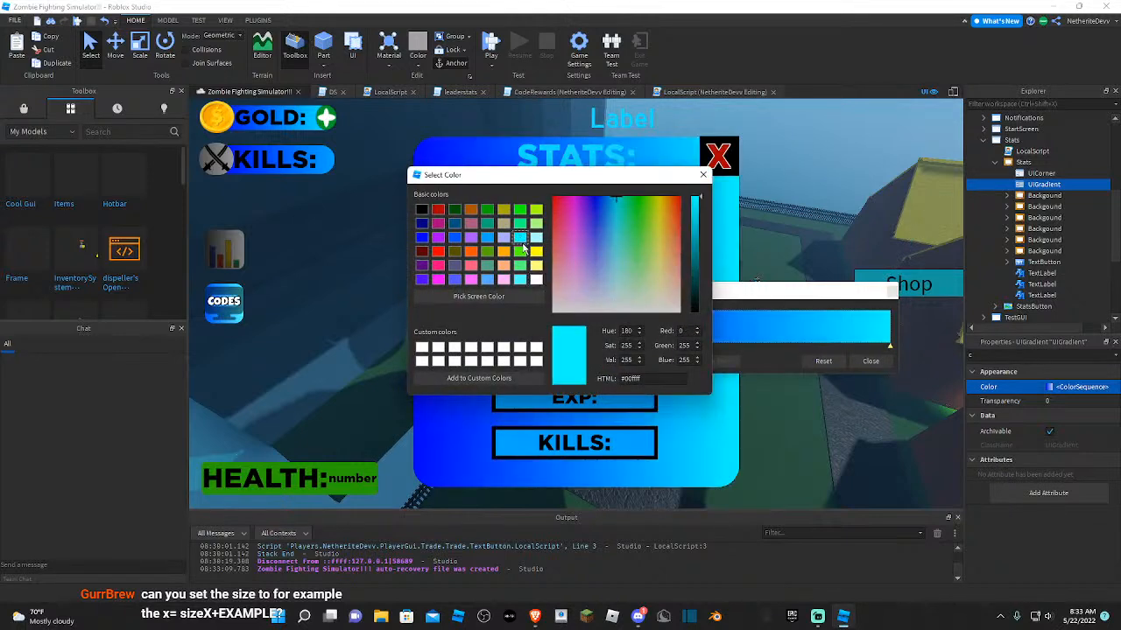
pyautogui.click(703, 175)
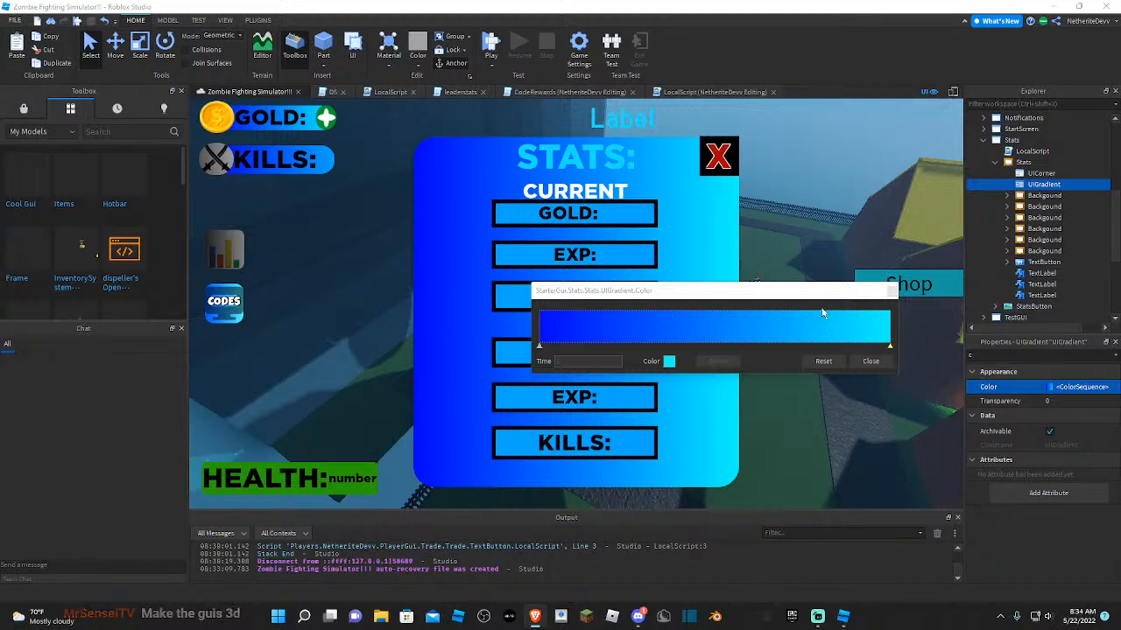
# - Set the start colour of the Stats gradient to dark blue #00007f
pyautogui.click(669, 361)
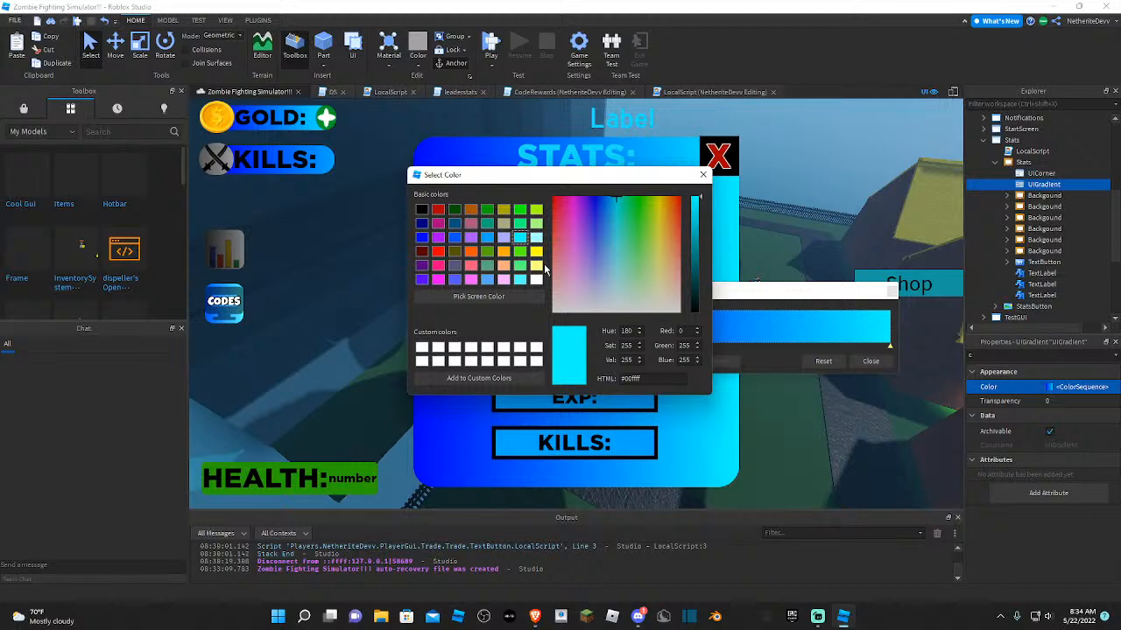
pyautogui.click(702, 177)
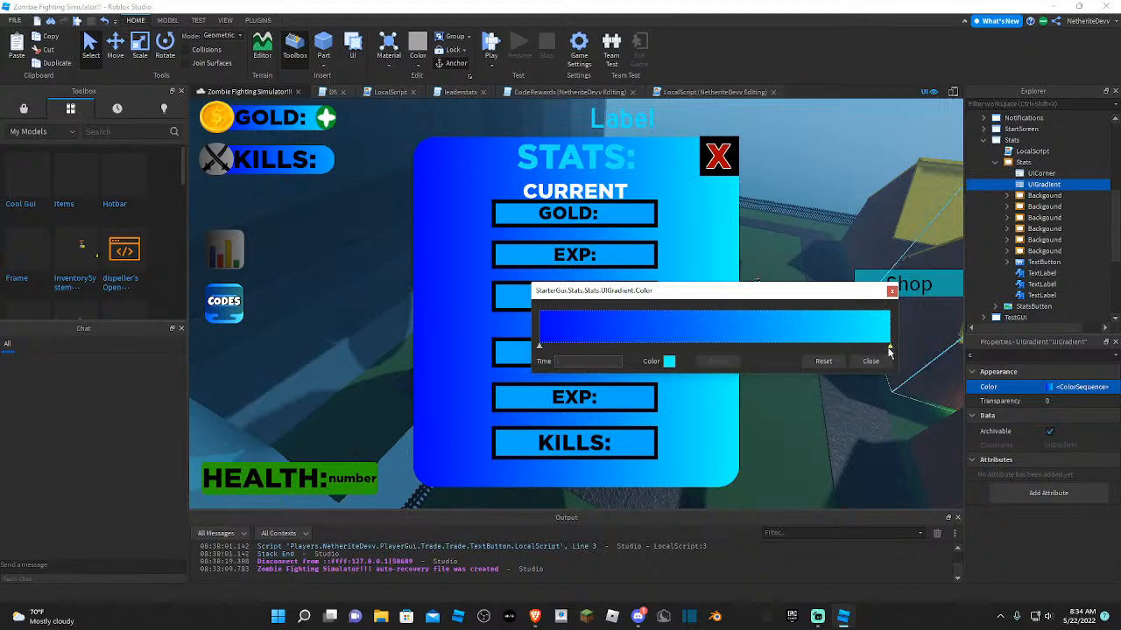
pyautogui.click(540, 346)
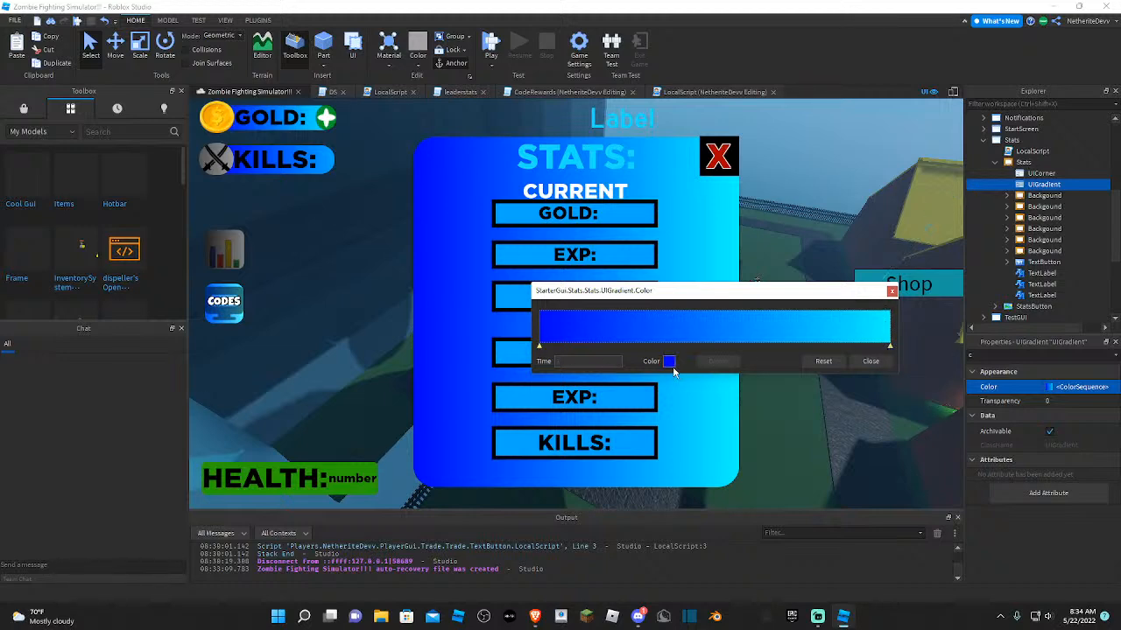
pyautogui.click(669, 361)
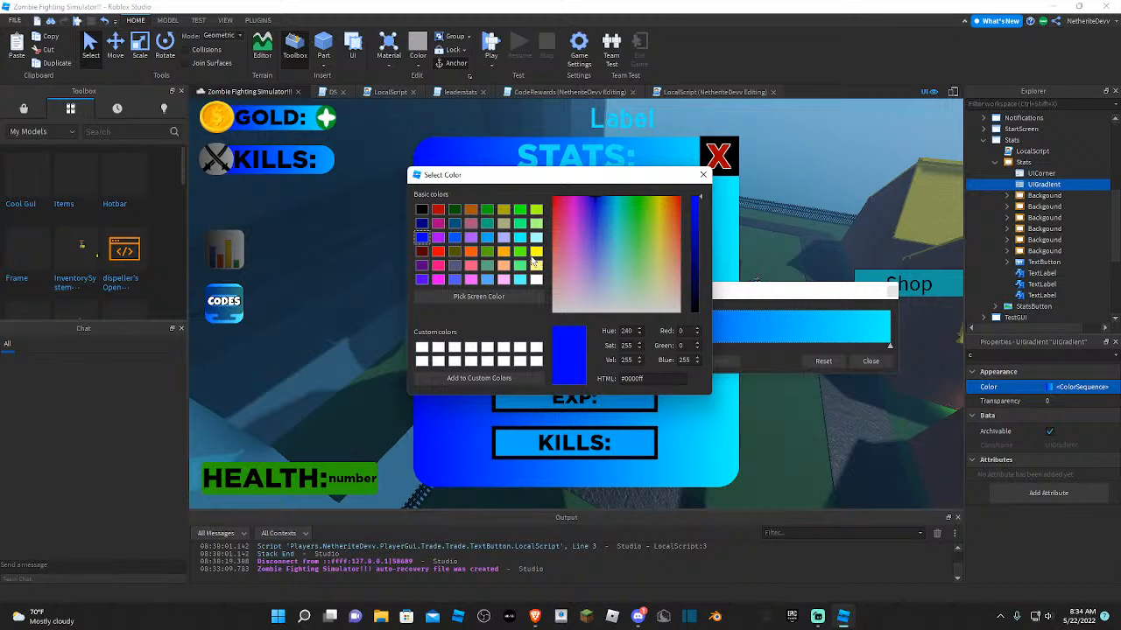
pyautogui.click(427, 226)
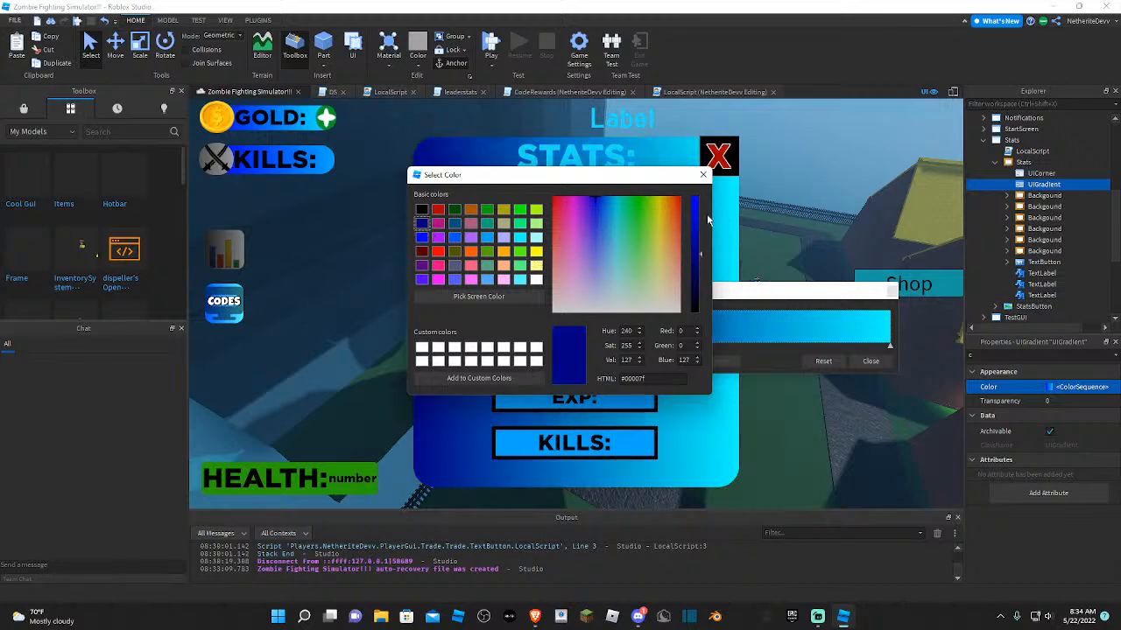
pyautogui.click(702, 174)
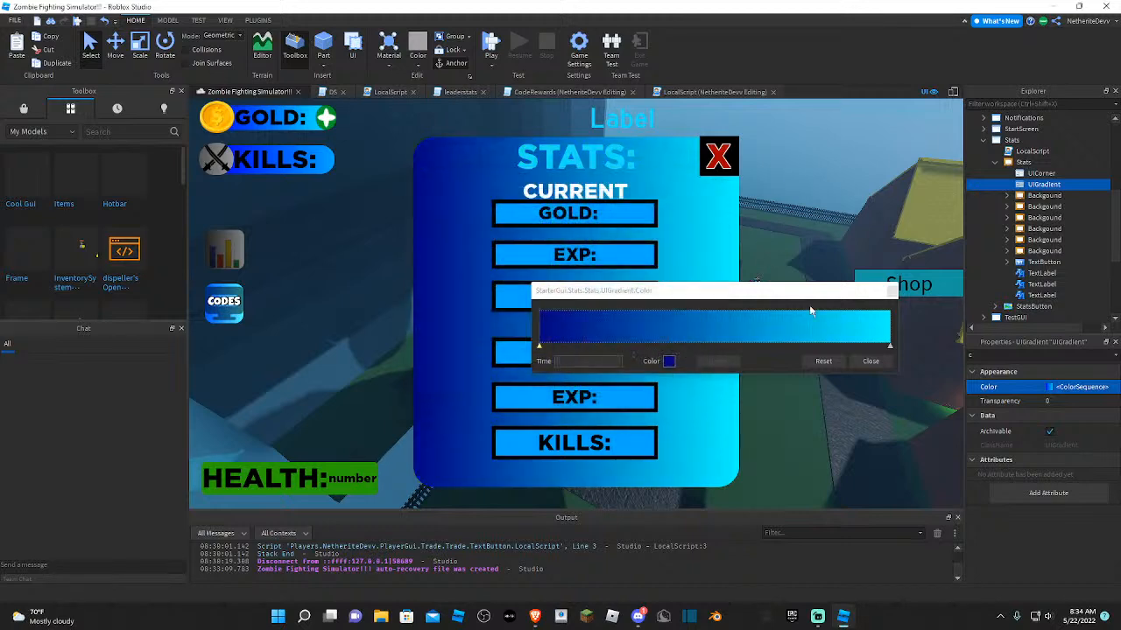
pyautogui.click(889, 347)
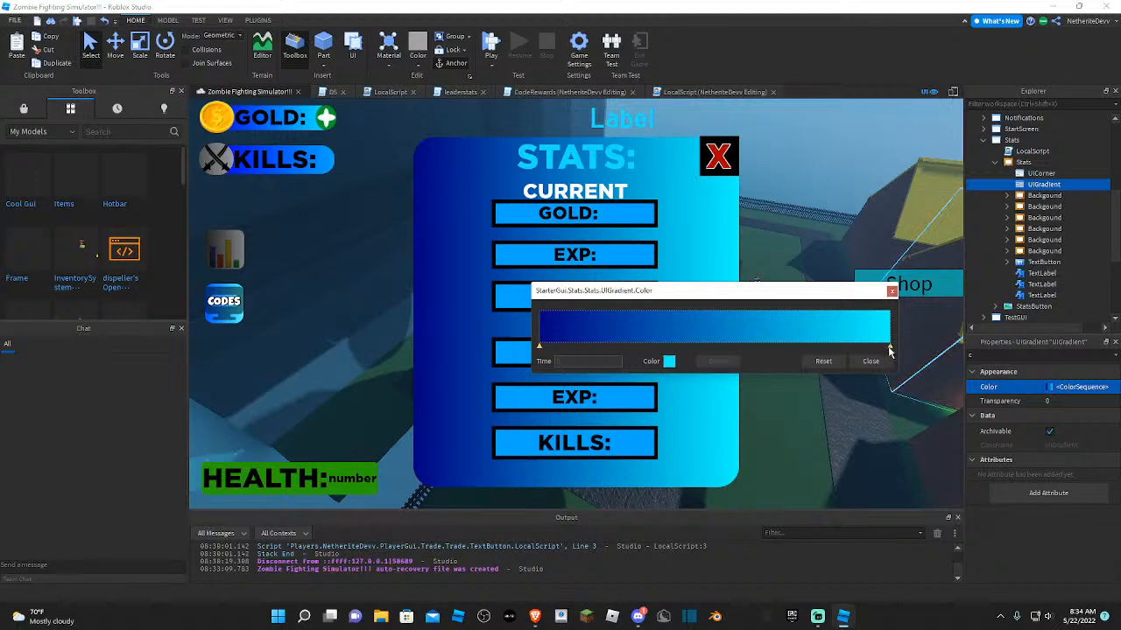
pyautogui.click(669, 360)
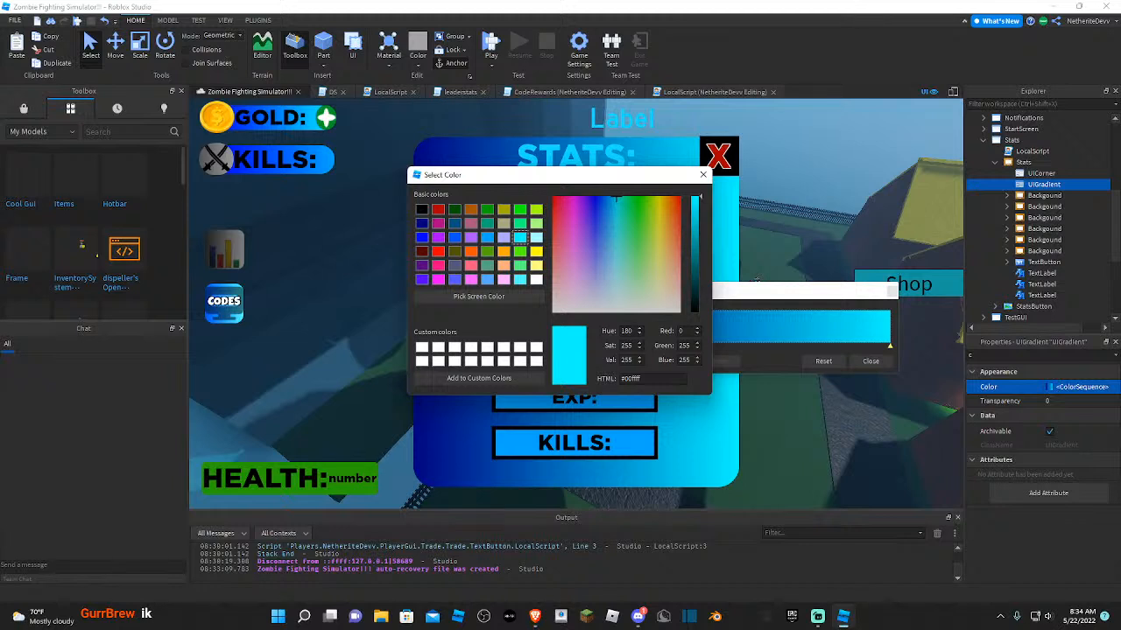
pyautogui.hotkey('alt', 'Tab')
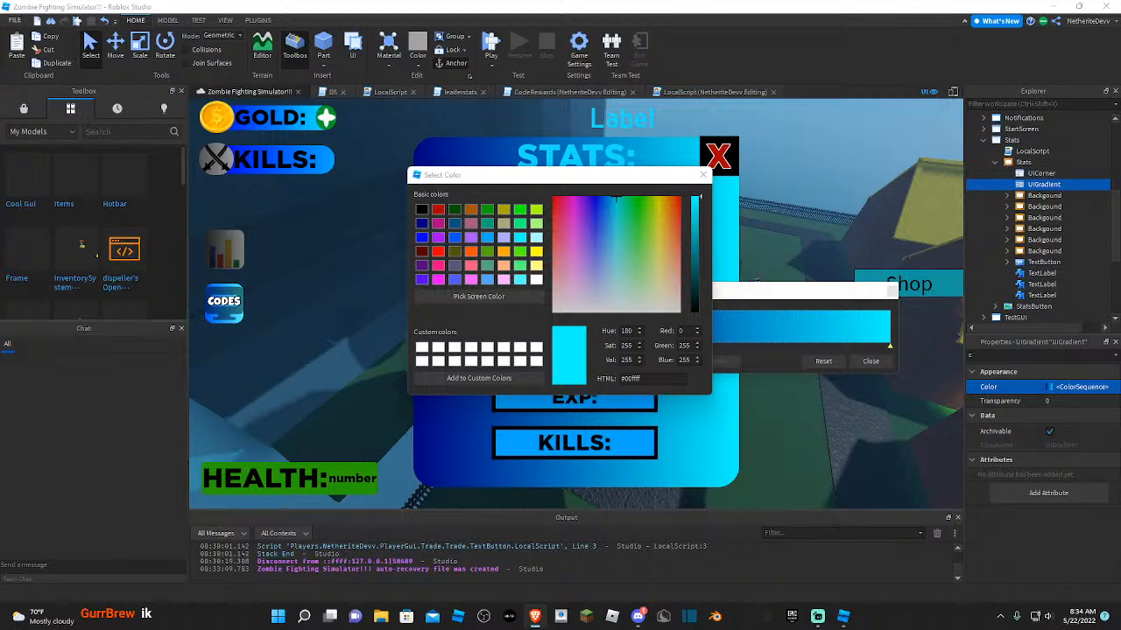
pyautogui.click(703, 175)
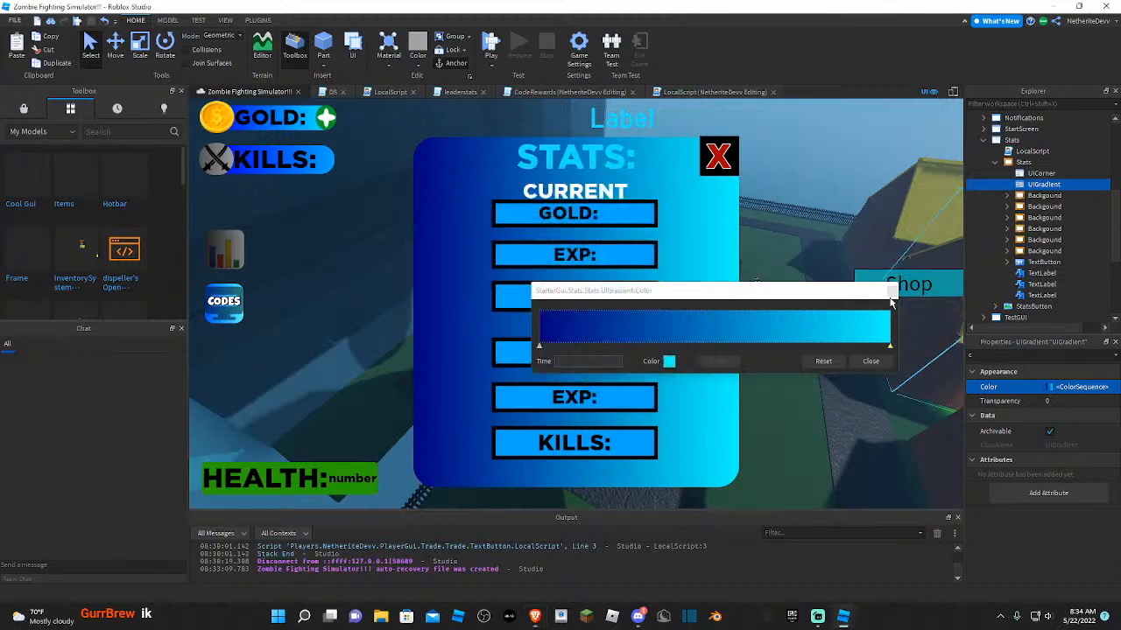
pyautogui.click(891, 291)
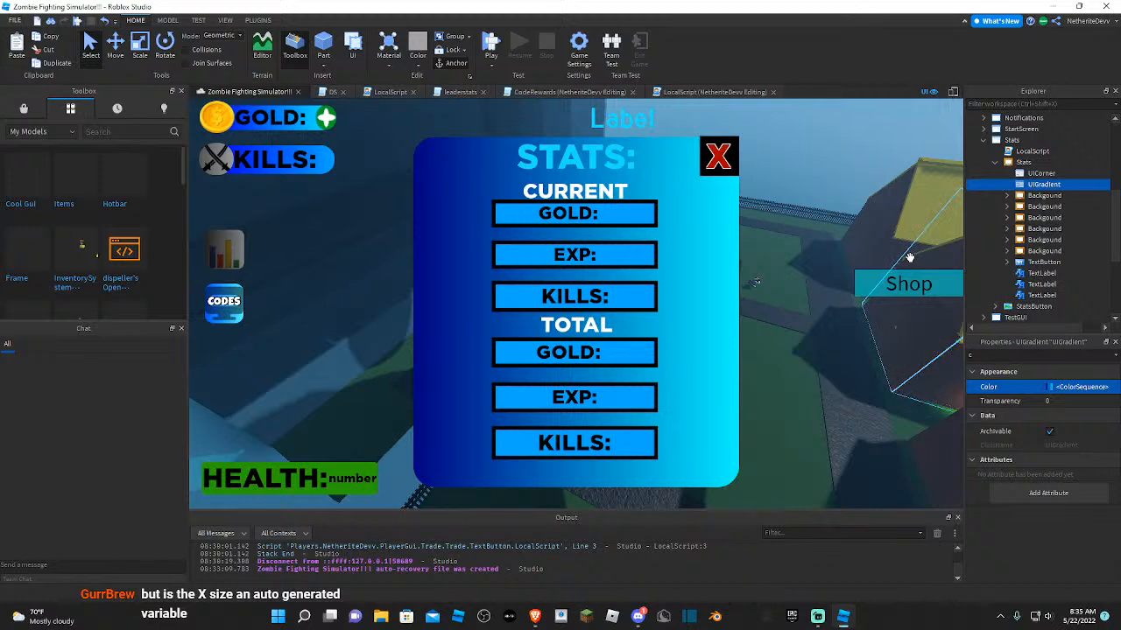
# - Select the KILLS background frame in the Stats panel's CURRENT section, filter its properties by "siz" and open its Size value
pyautogui.click(1041, 239)
pyautogui.click(1008, 354)
pyautogui.write('x')
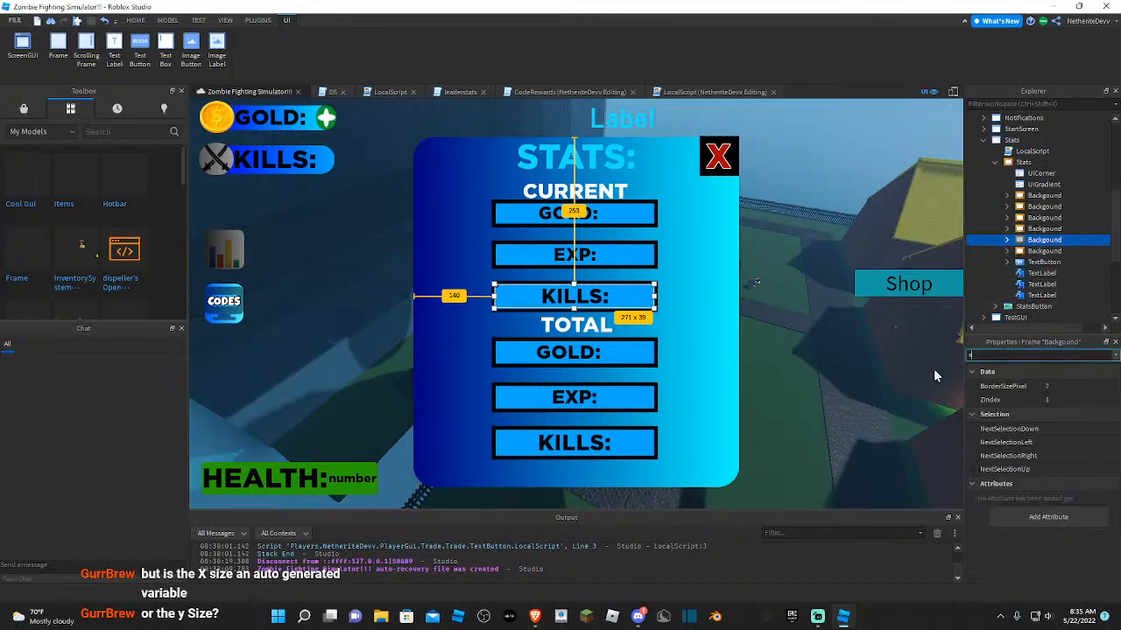
pyautogui.moveTo(935, 372); pyautogui.dragTo(770, 339, button='right')
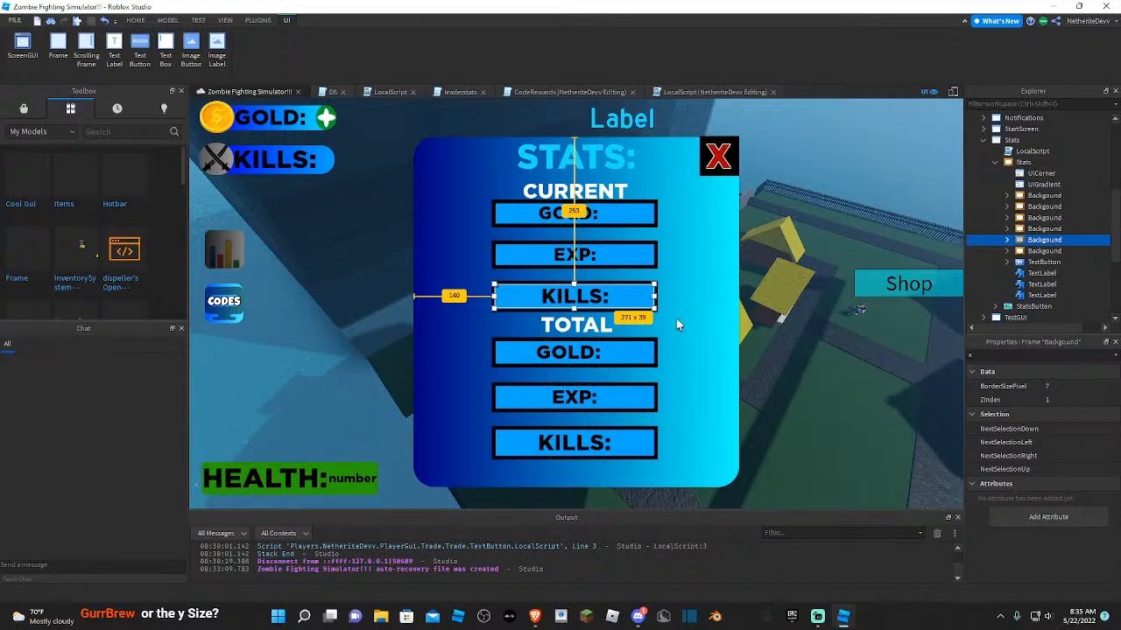
pyautogui.click(993, 355)
pyautogui.write('sdiz')
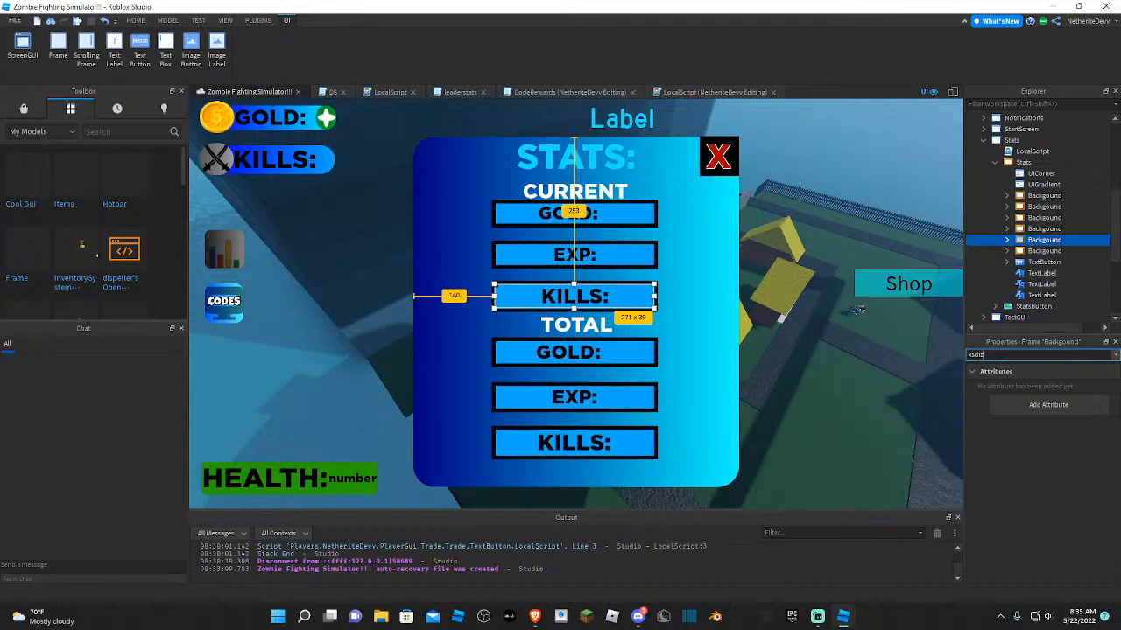
pyautogui.press('BackSpace')
pyautogui.press('BackSpace')
pyautogui.press('BackSpace')
pyautogui.press('BackSpace')
pyautogui.write('siz')
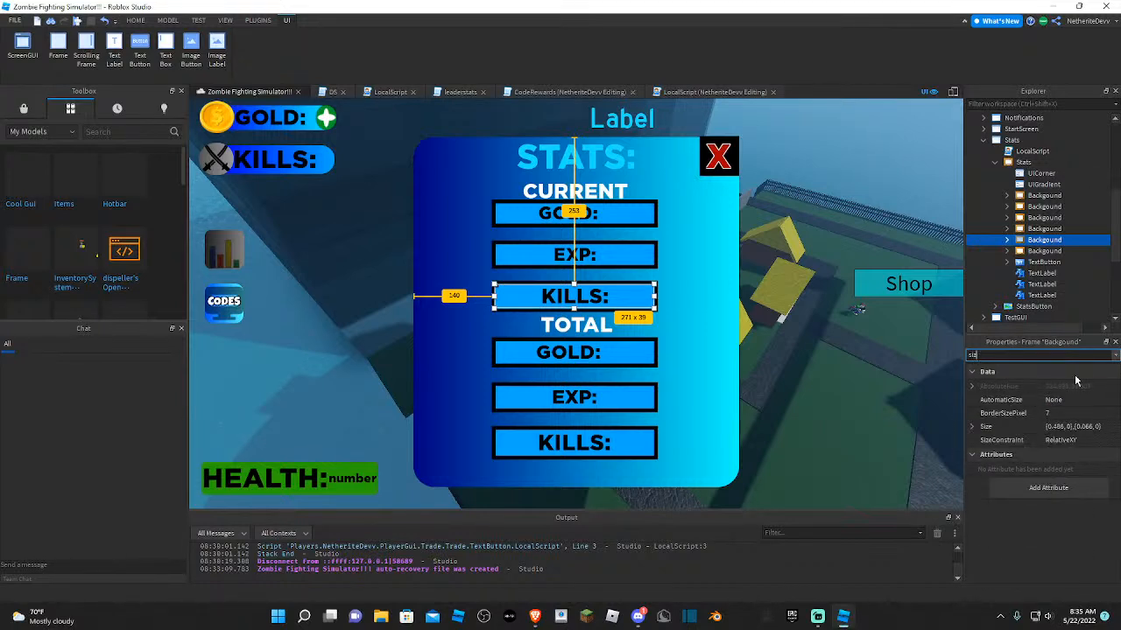
pyautogui.click(1059, 426)
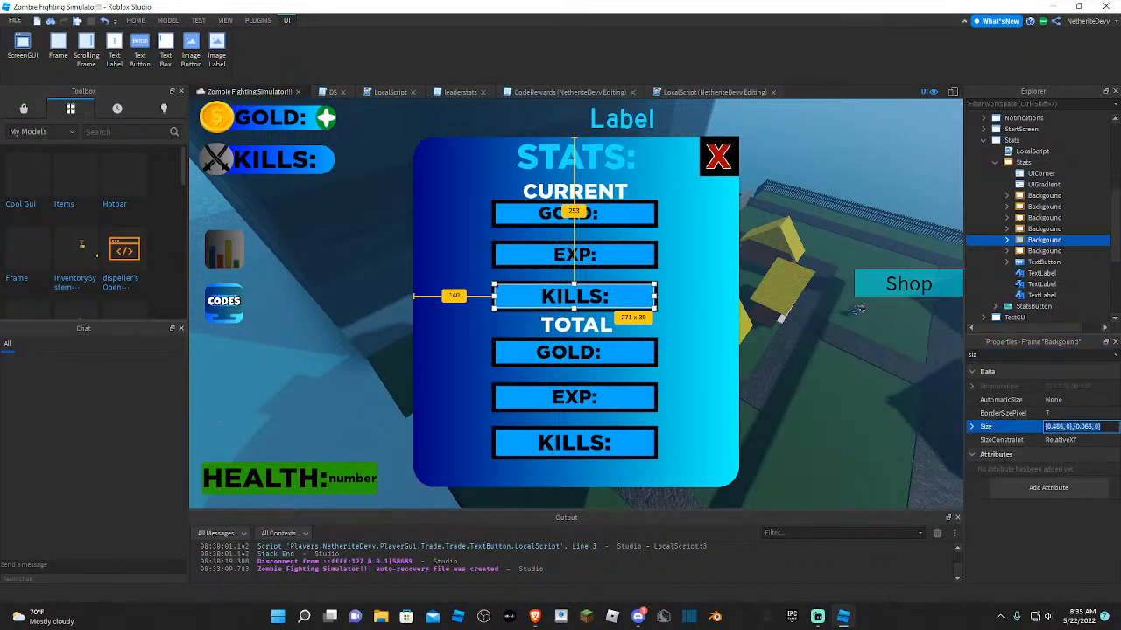
# - Stretch the CURRENT section's KILLS frame to about 551 pixels wide, then set its X size scale to 0.5
pyautogui.moveTo(656, 296); pyautogui.dragTo(809, 287)
pyautogui.moveTo(818, 283); pyautogui.dragTo(818, 285)
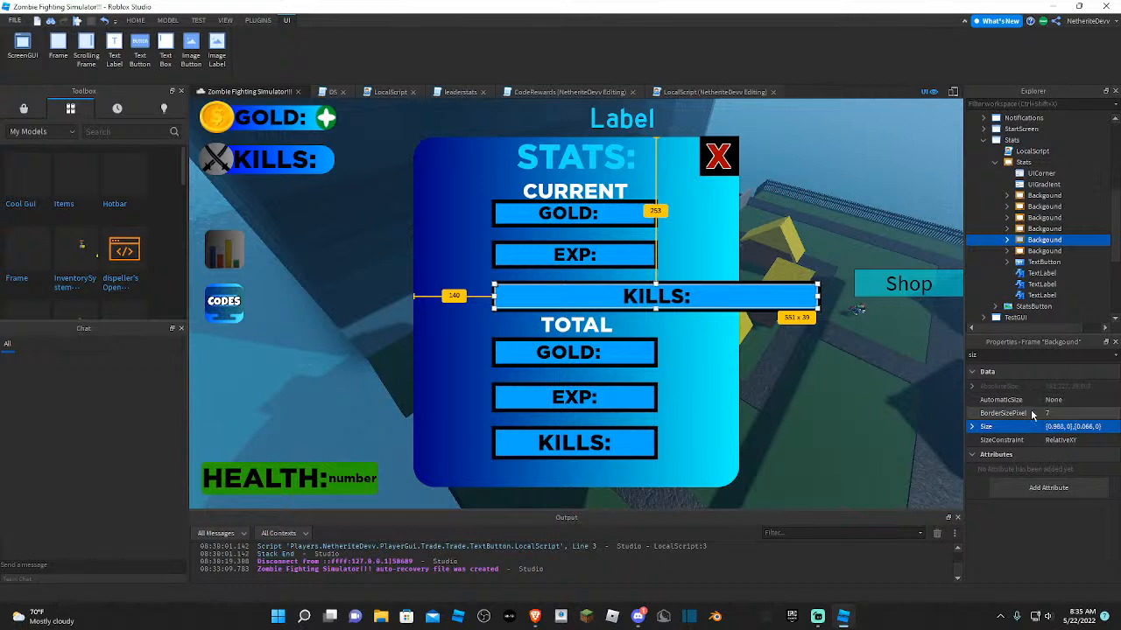
pyautogui.doubleClick(1064, 428)
pyautogui.moveTo(1053, 428); pyautogui.dragTo(1060, 429)
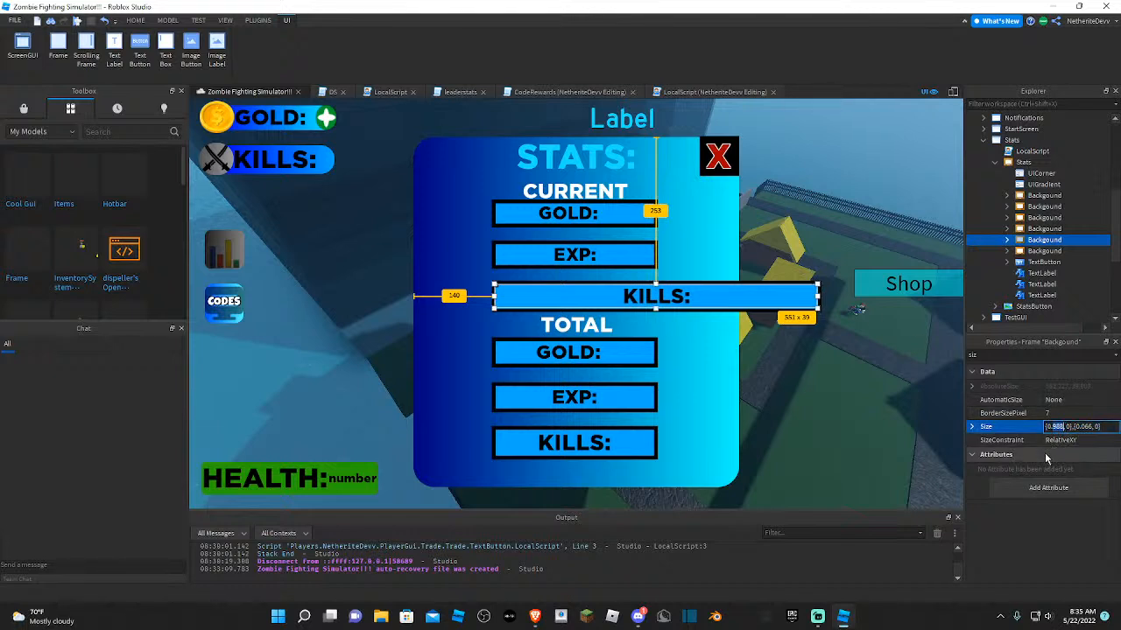
pyautogui.write('5')
pyautogui.press('Return')
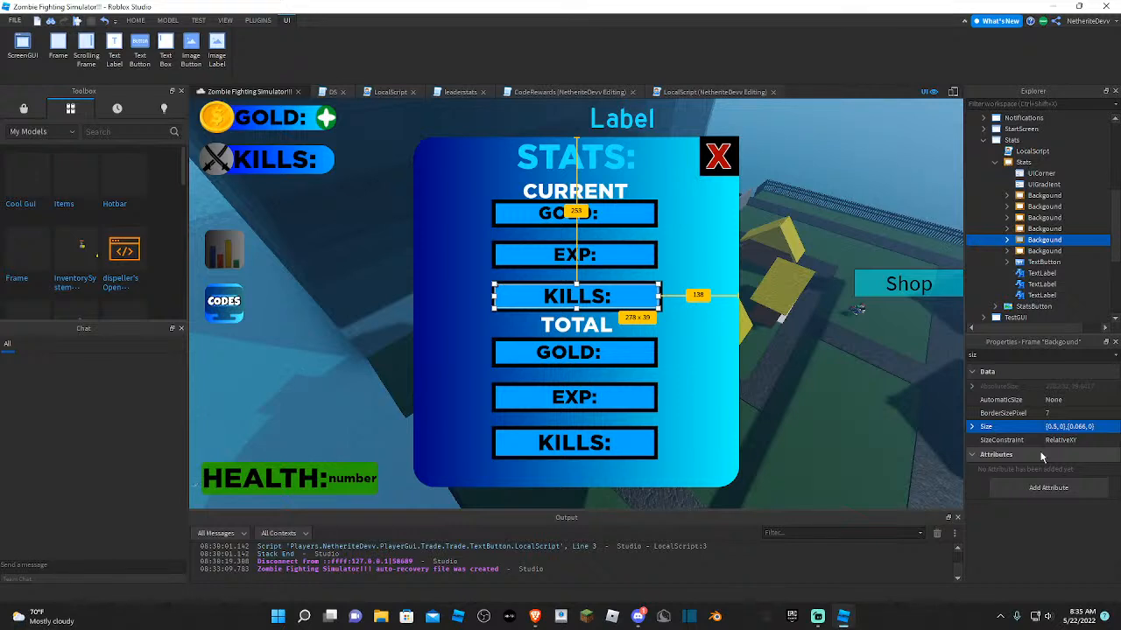
# - Undo both width changes on the CURRENT section's KILLS frame and check its Size among the unfiltered properties
pyautogui.hotkey('ctrl', 'z')
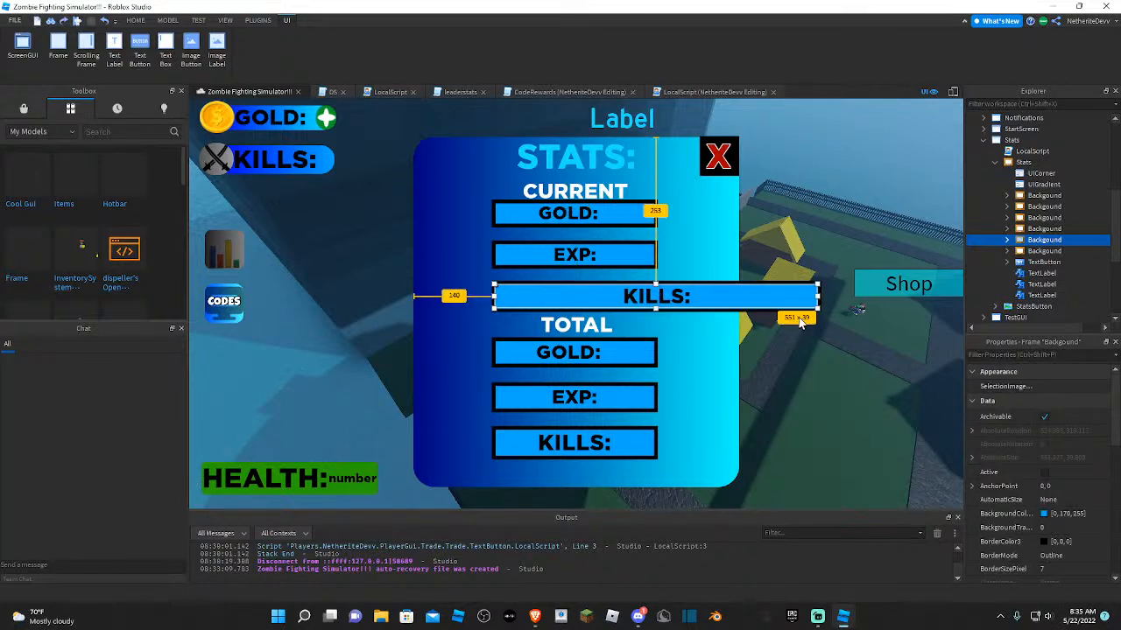
pyautogui.hotkey('ctrl', 'z')
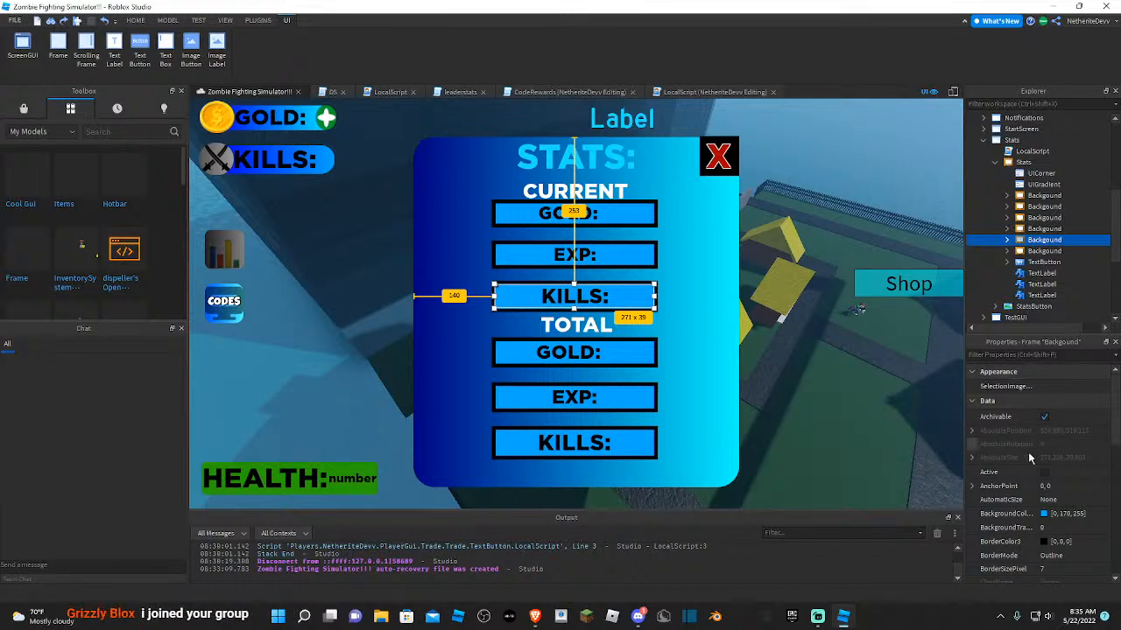
pyautogui.scroll(-3, 1024, 456)
pyautogui.scroll(-1, 990, 481)
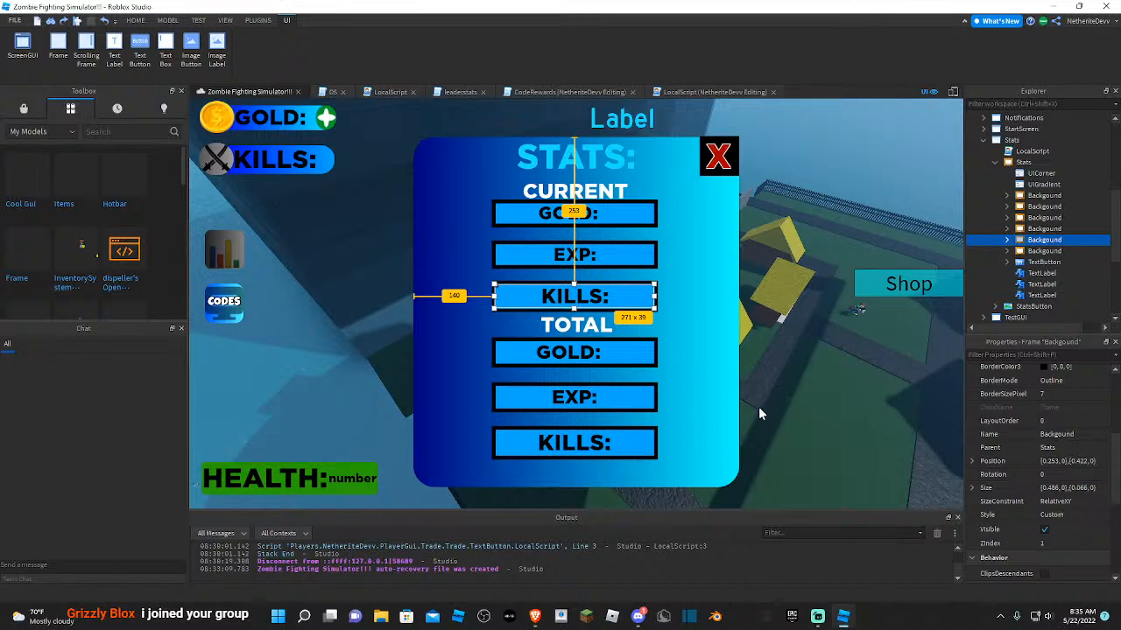
# - Collapse the Game folder in Workspace and select the UIGradient inside the Stats frame
pyautogui.click(820, 283)
pyautogui.scroll(-5, 1064, 295)
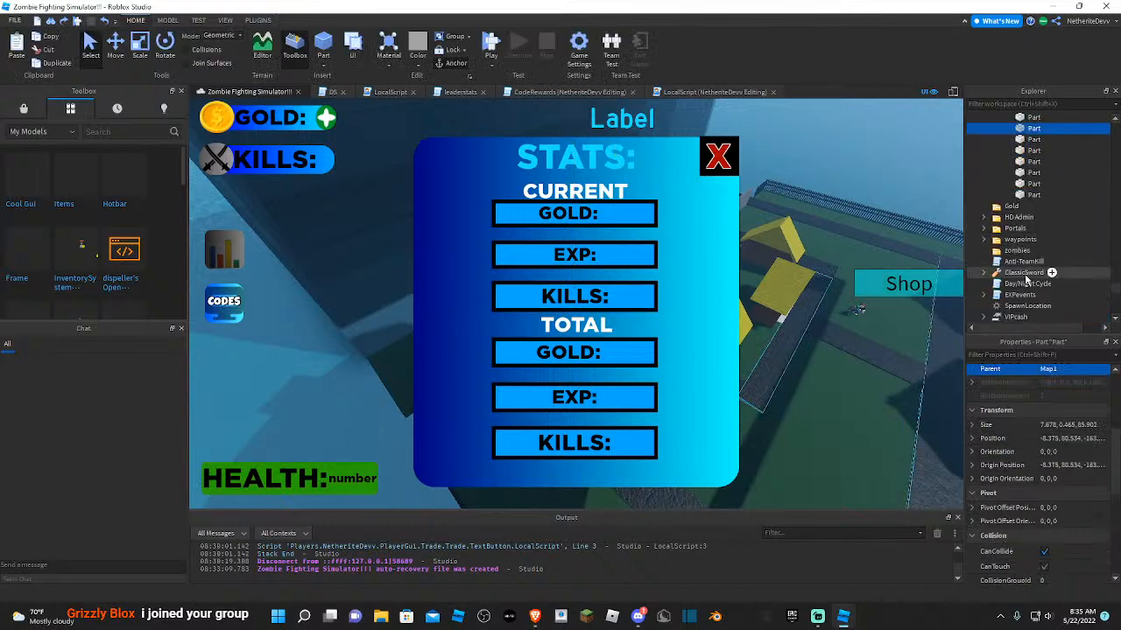
pyautogui.scroll(8, 1029, 278)
pyautogui.moveTo(1114, 283); pyautogui.dragTo(1109, 124)
pyautogui.click(982, 165)
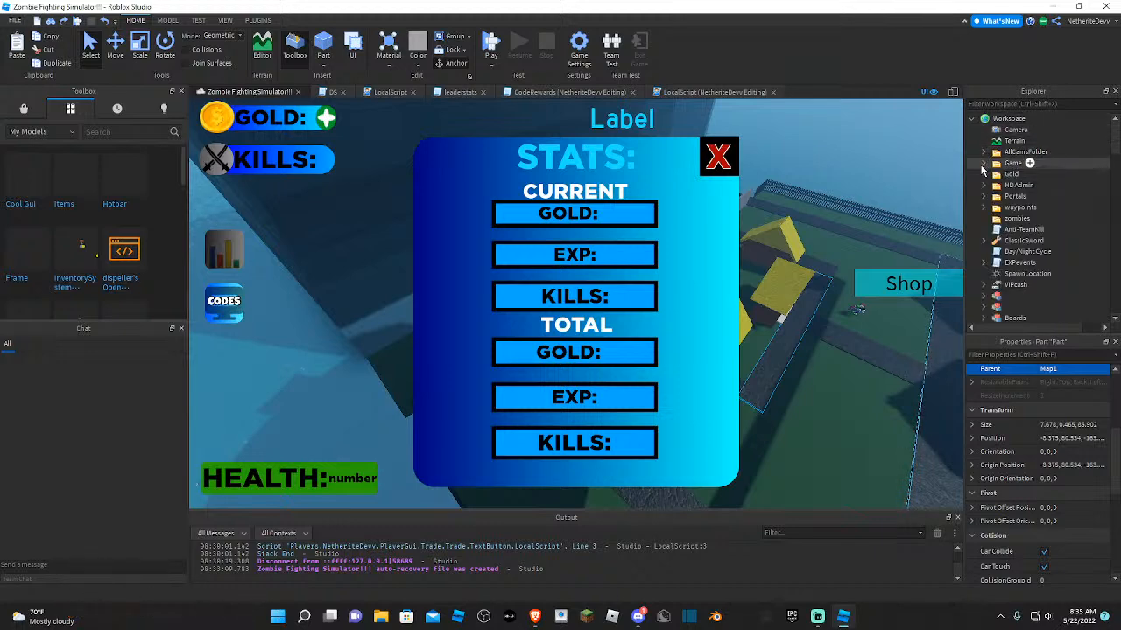
pyautogui.scroll(-5, 1058, 253)
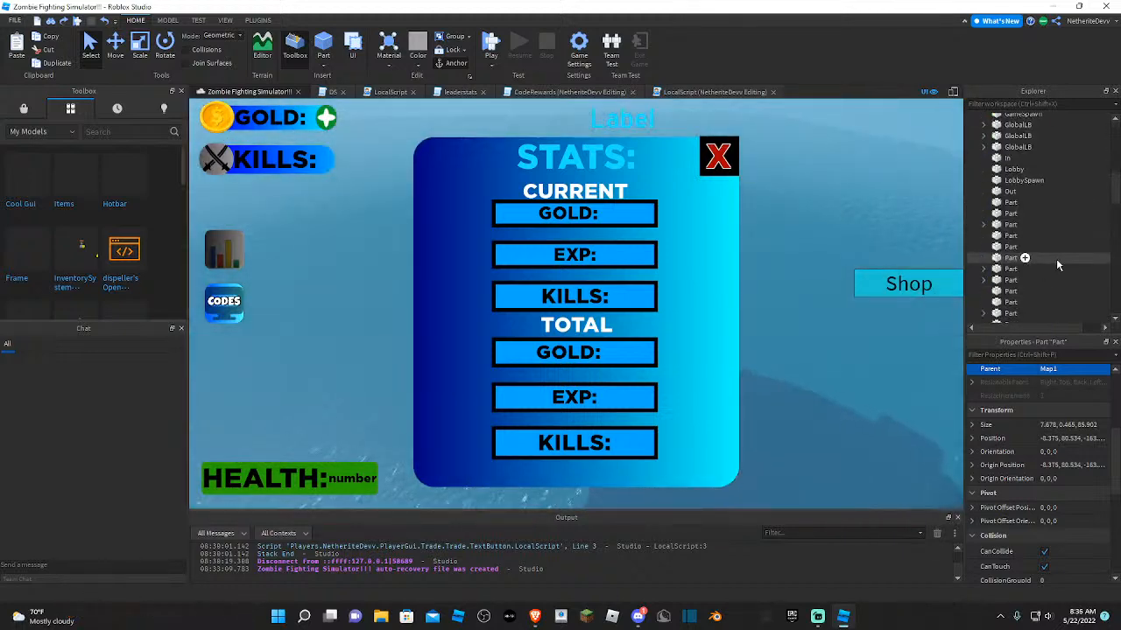
pyautogui.scroll(-15, 1056, 258)
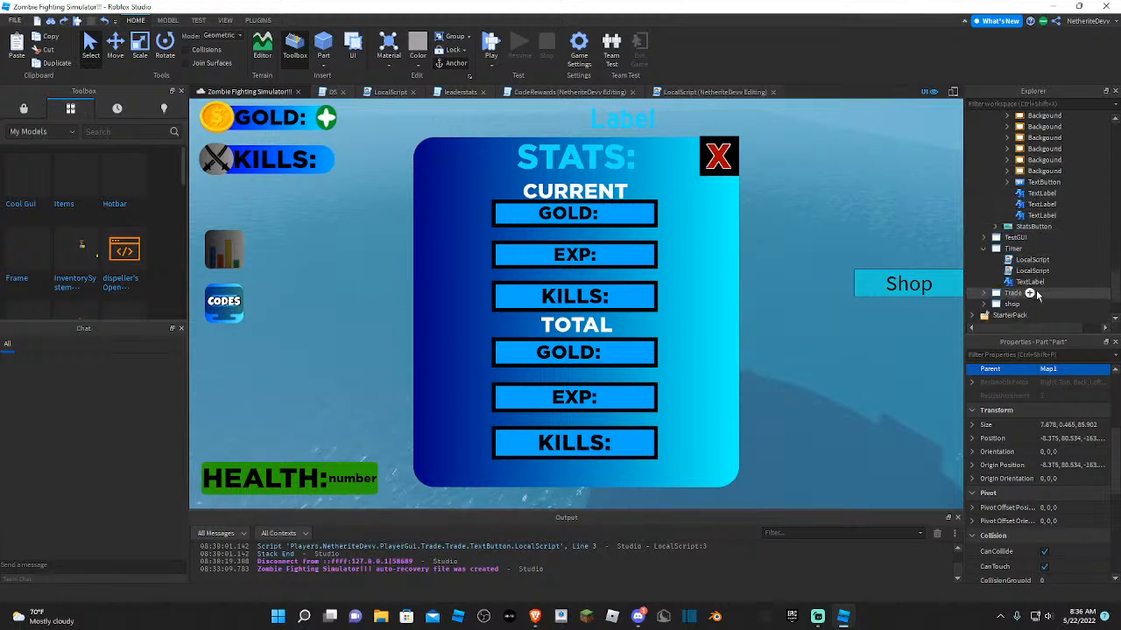
pyautogui.scroll(3, 1036, 296)
pyautogui.click(1024, 208)
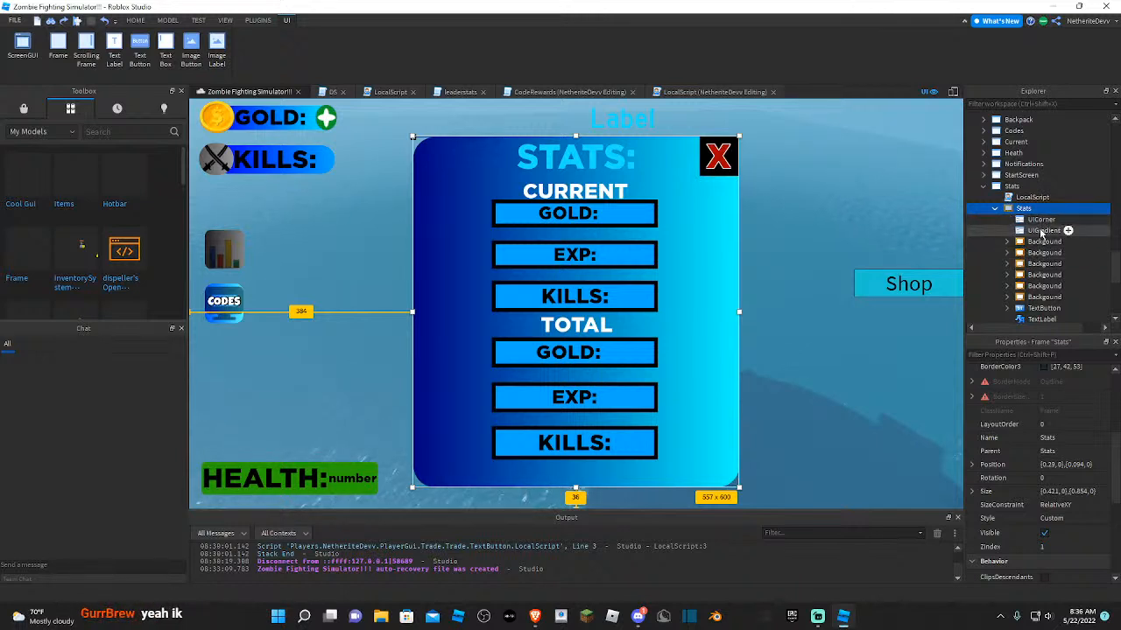
pyautogui.click(1042, 231)
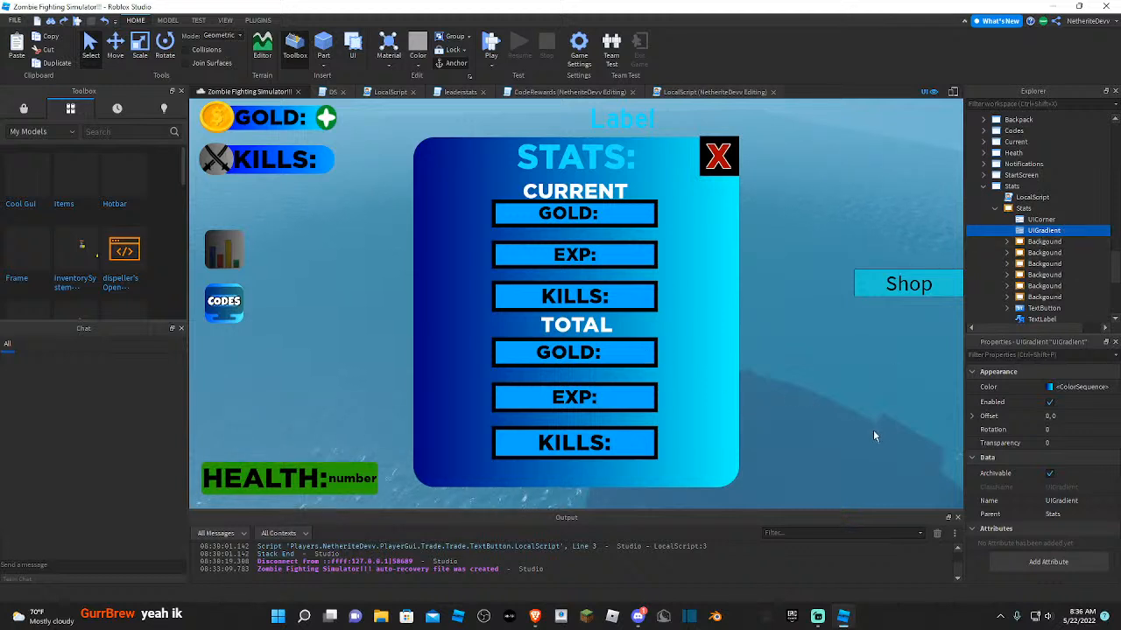
# - Brighten the start colour of the Stats gradient to a stronger blue and close the colour sequence editor
pyautogui.click(1106, 386)
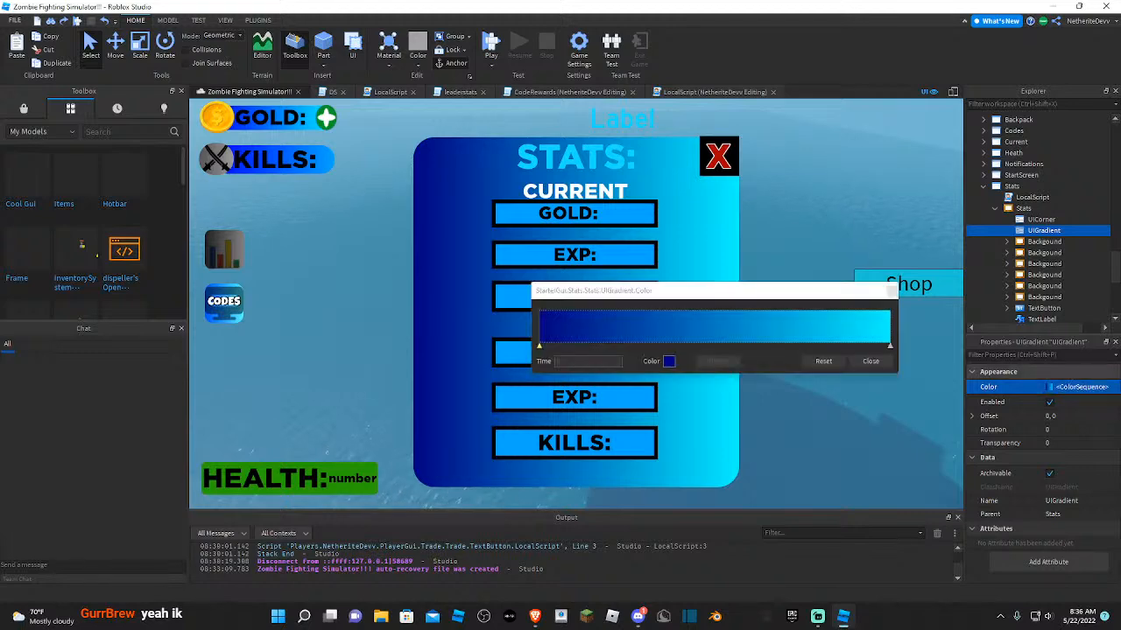
pyautogui.click(671, 361)
pyautogui.moveTo(698, 243); pyautogui.dragTo(698, 220)
pyautogui.click(702, 175)
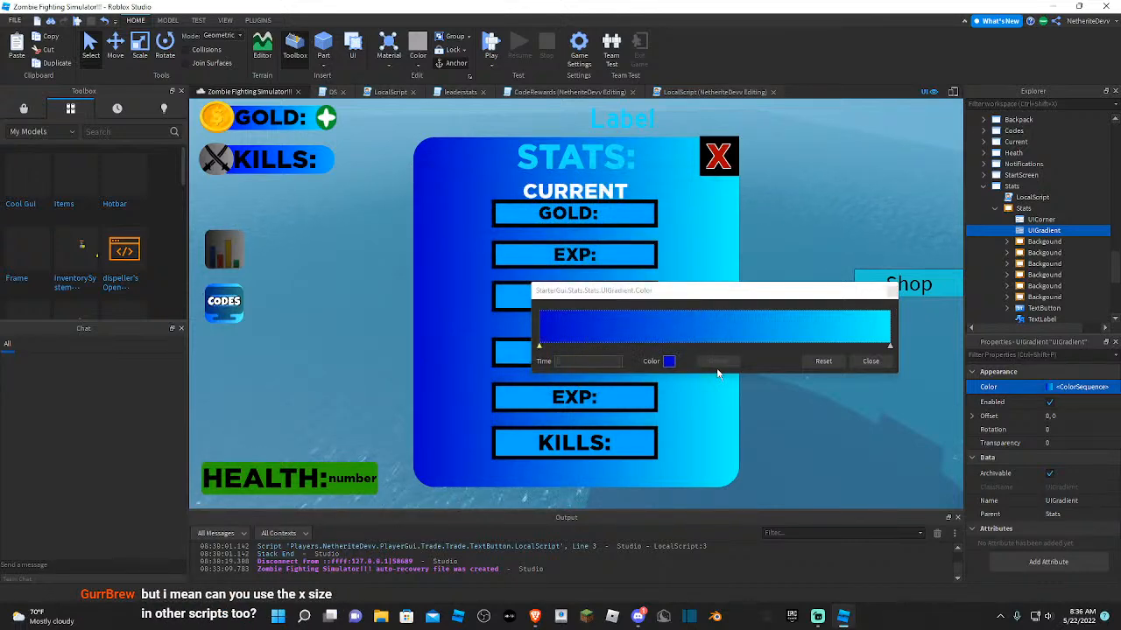
pyautogui.click(865, 363)
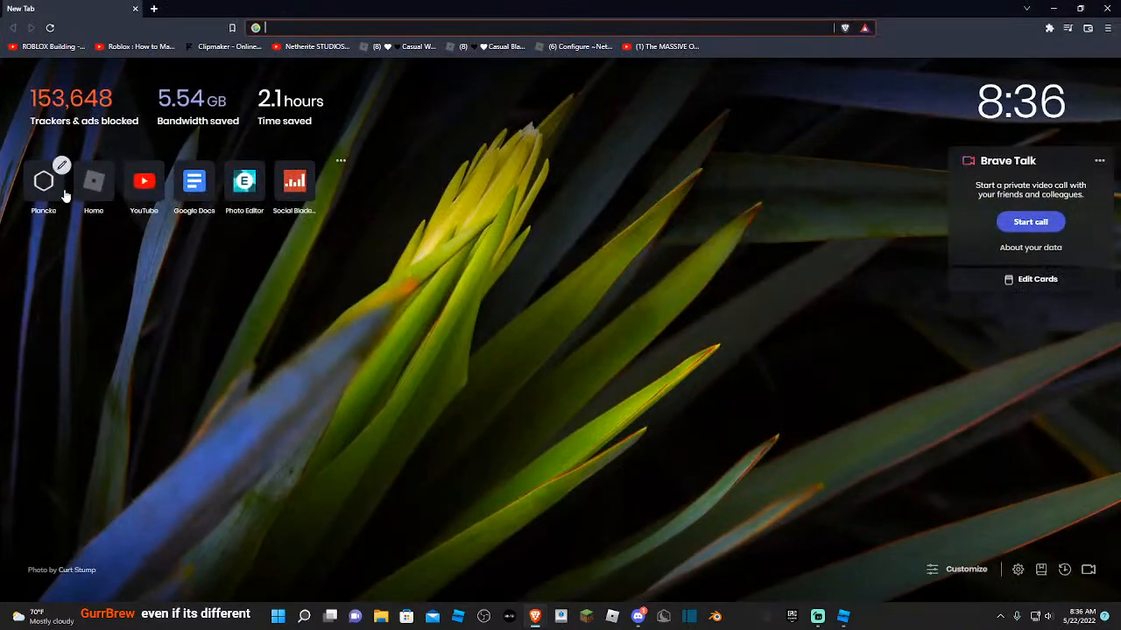
# - Switch to the Brave browser, open the Roblox site and look through the Netherite STUDIOS group page and its members
pyautogui.click(95, 186)
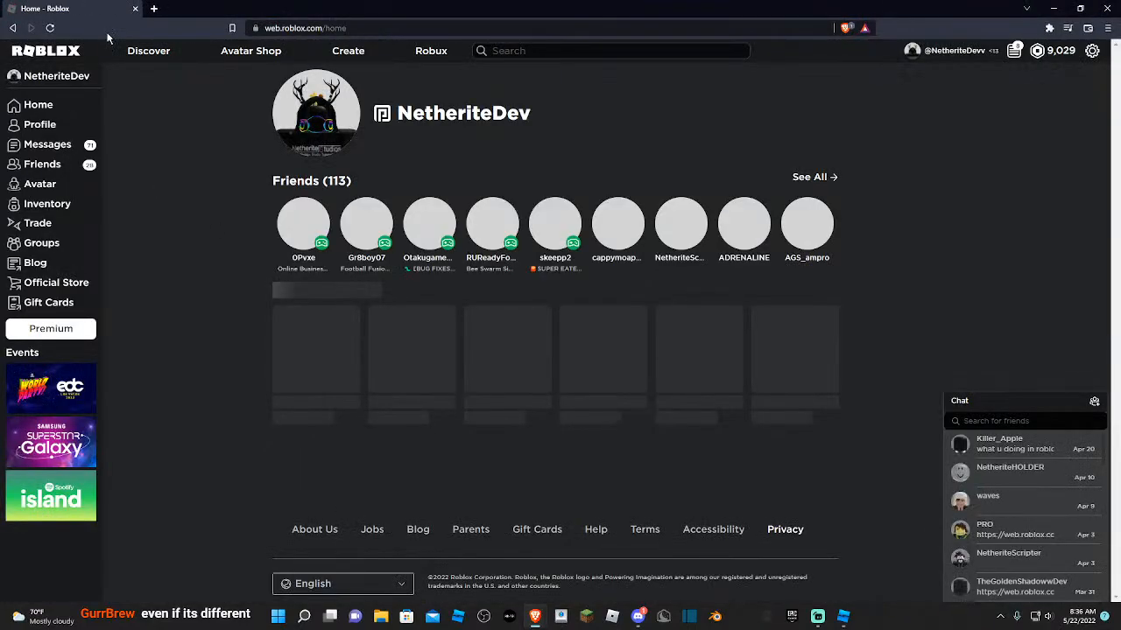
pyautogui.click(14, 243)
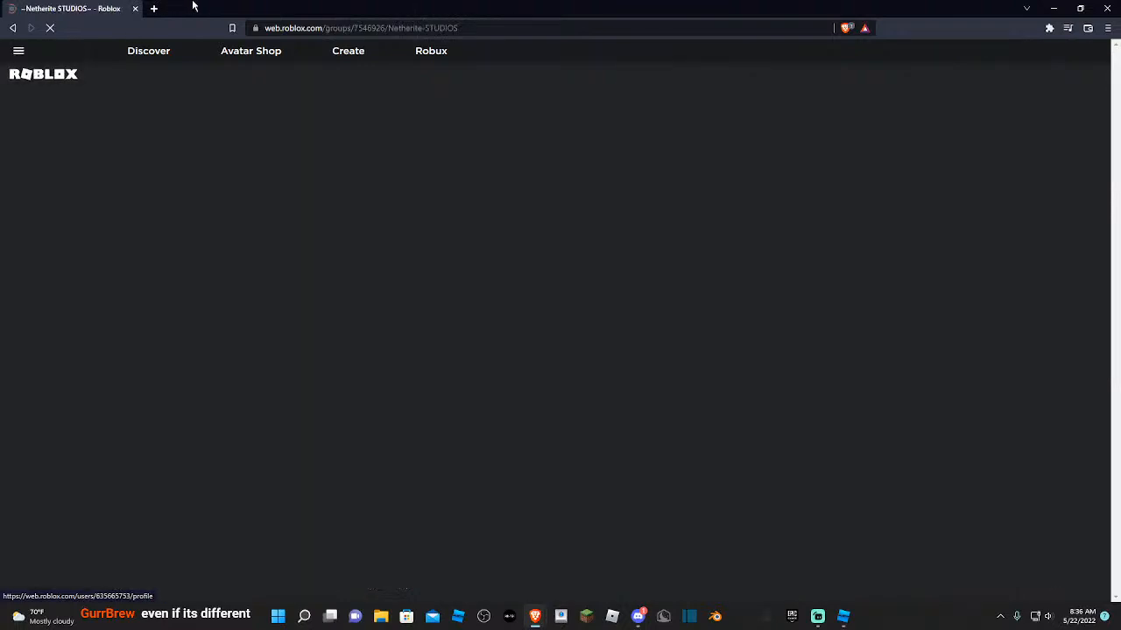
pyautogui.scroll(-5, 506, 379)
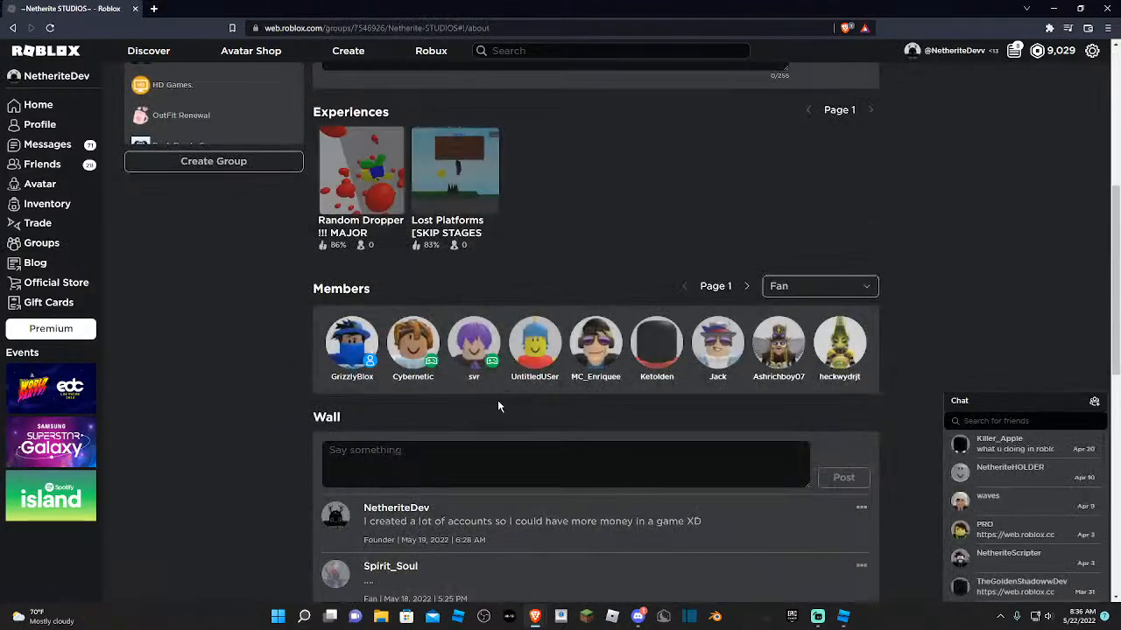
pyautogui.scroll(-3, 530, 442)
pyautogui.scroll(7, 530, 443)
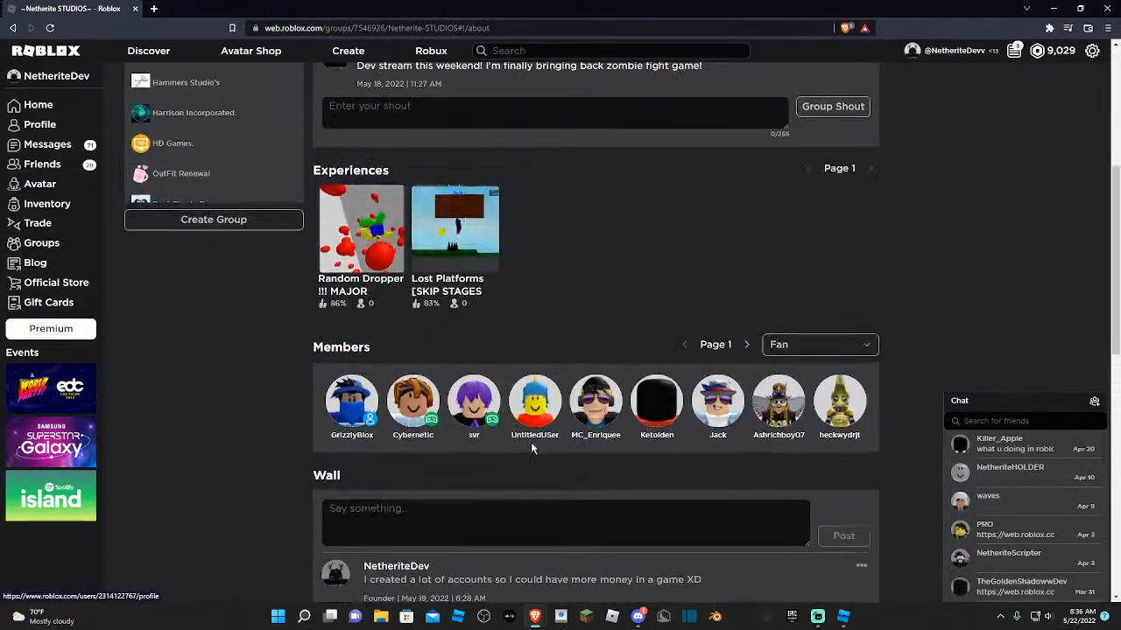
# - Log out of the current Roblox account
pyautogui.click(1092, 50)
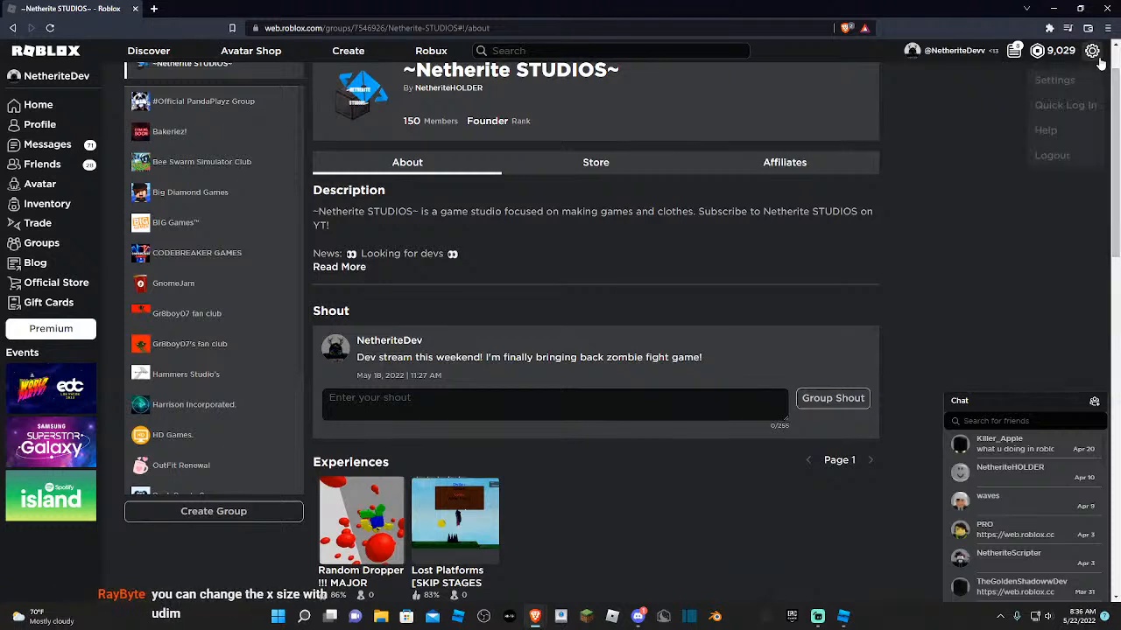
pyautogui.click(1054, 156)
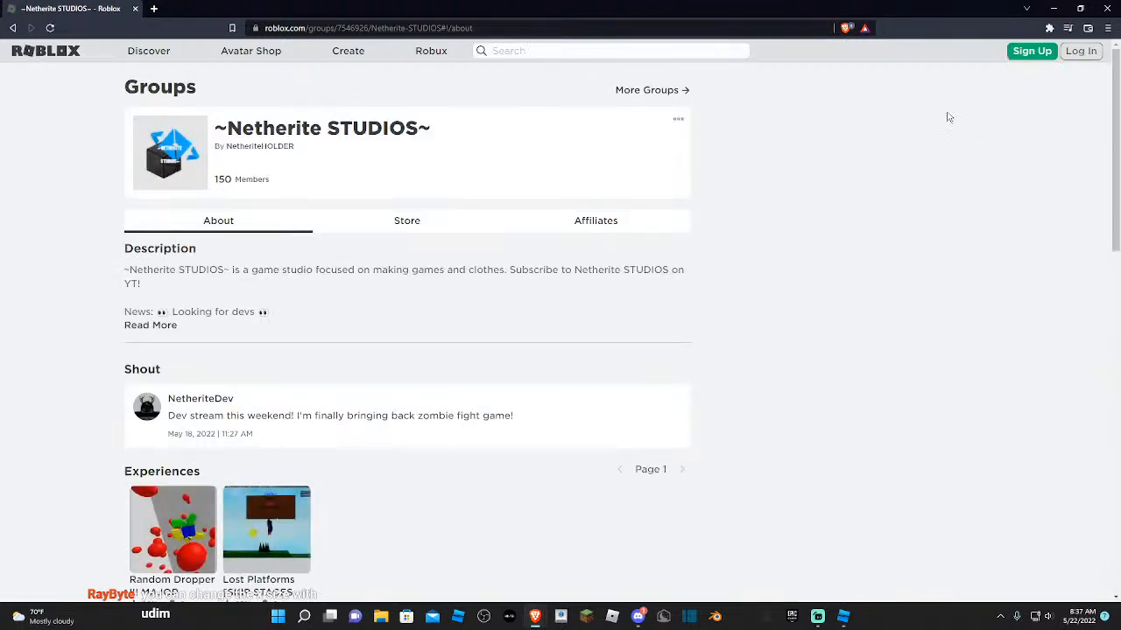
pyautogui.scroll(-3, 352, 307)
pyautogui.scroll(3, 653, 237)
# - Log in to Roblox as the group holder account with its saved username and password, and look over the group page
pyautogui.click(1080, 51)
pyautogui.click(543, 132)
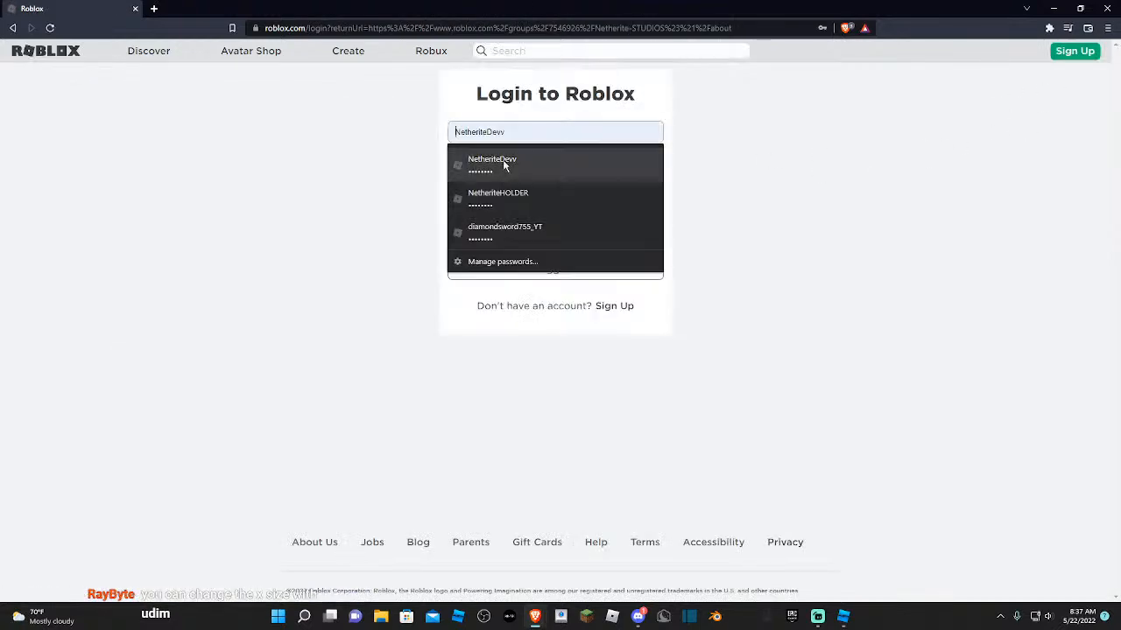
pyautogui.click(514, 198)
pyautogui.click(514, 200)
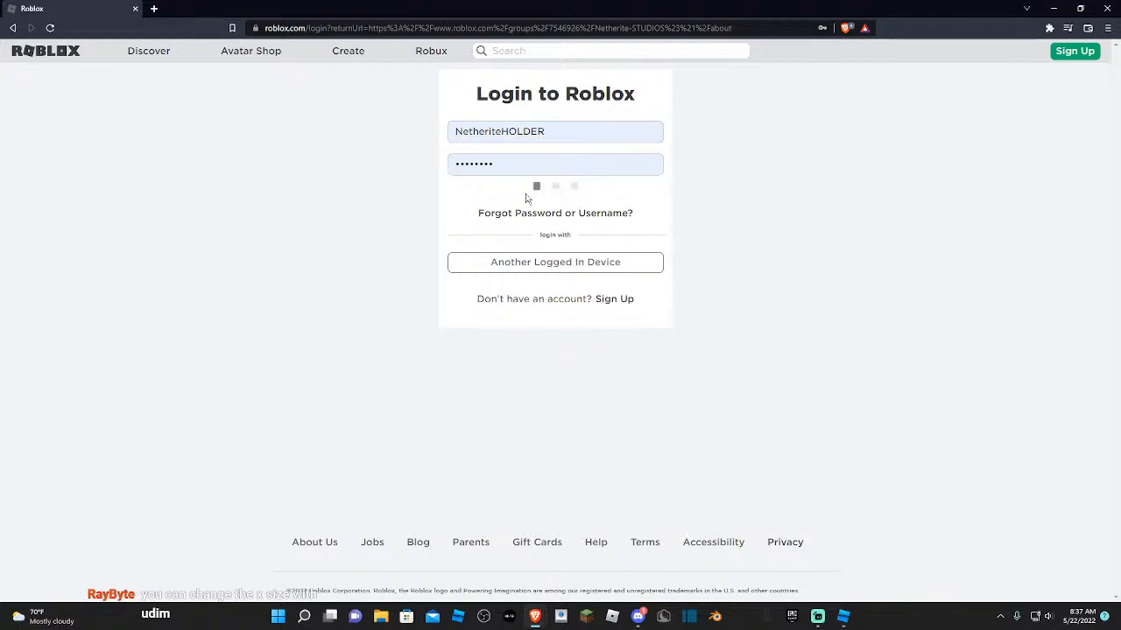
pyautogui.scroll(-7, 529, 462)
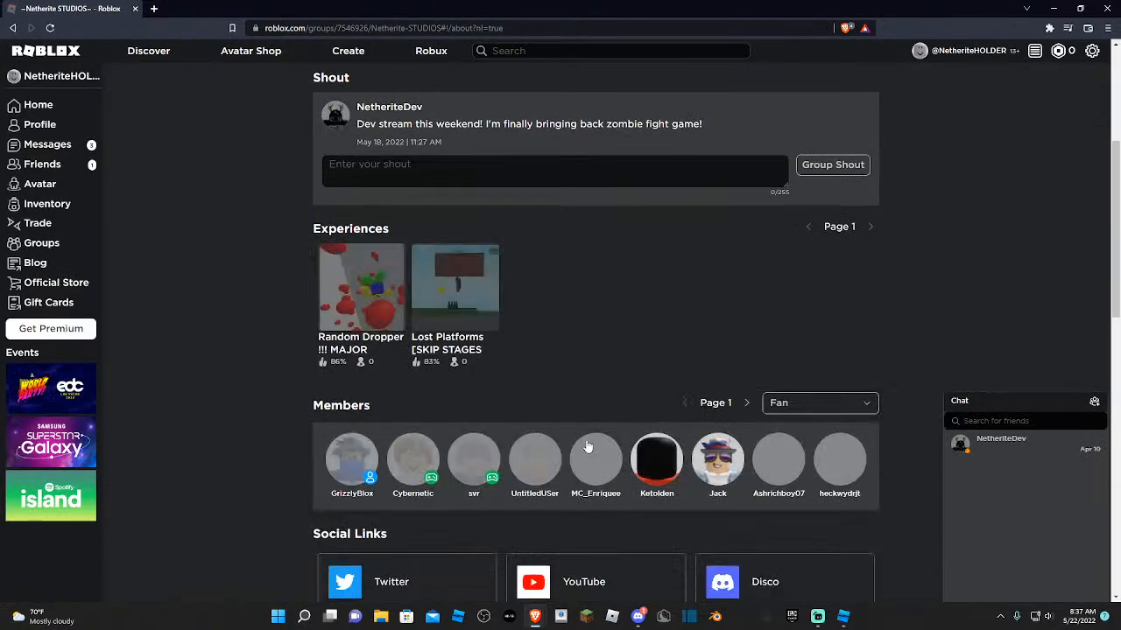
pyautogui.scroll(7, 529, 462)
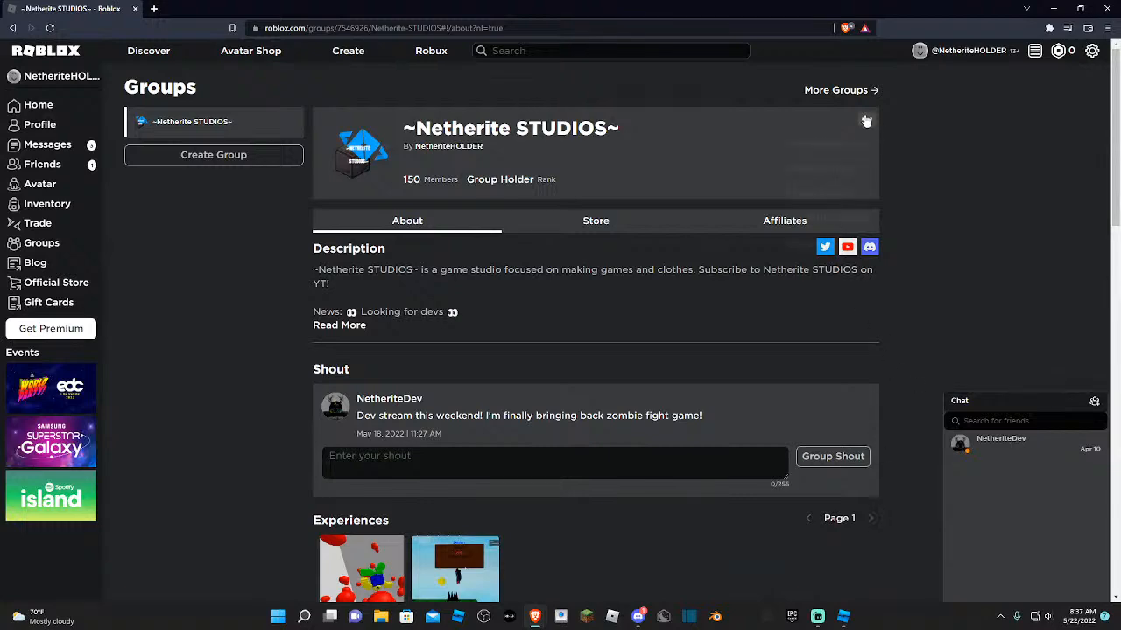
# - Switch to Roblox Studio and set the text colour of the Stats GUI's STATS: title to white (255, 255, 255)
pyautogui.click(866, 121)
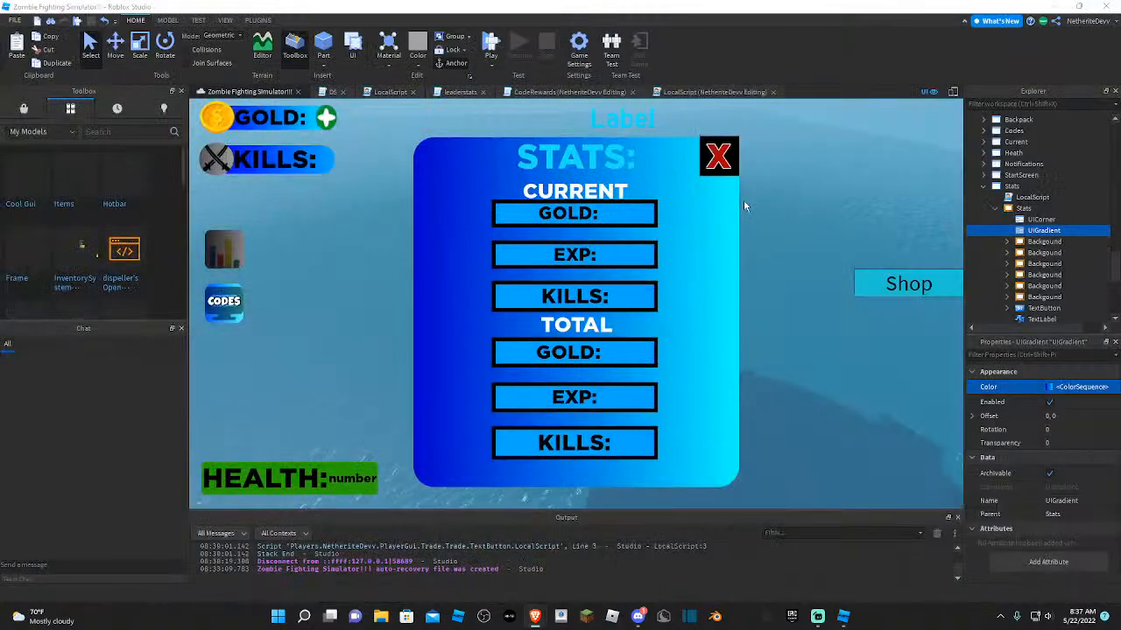
pyautogui.moveTo(744, 200); pyautogui.dragTo(744, 200, button='right')
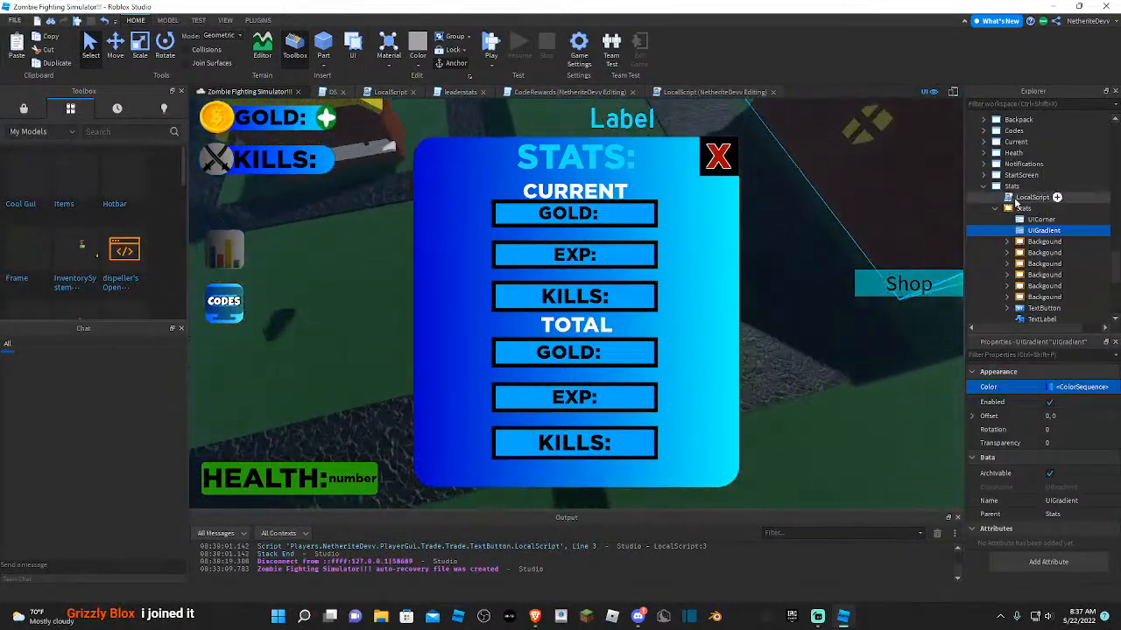
pyautogui.click(1019, 242)
pyautogui.click(611, 158)
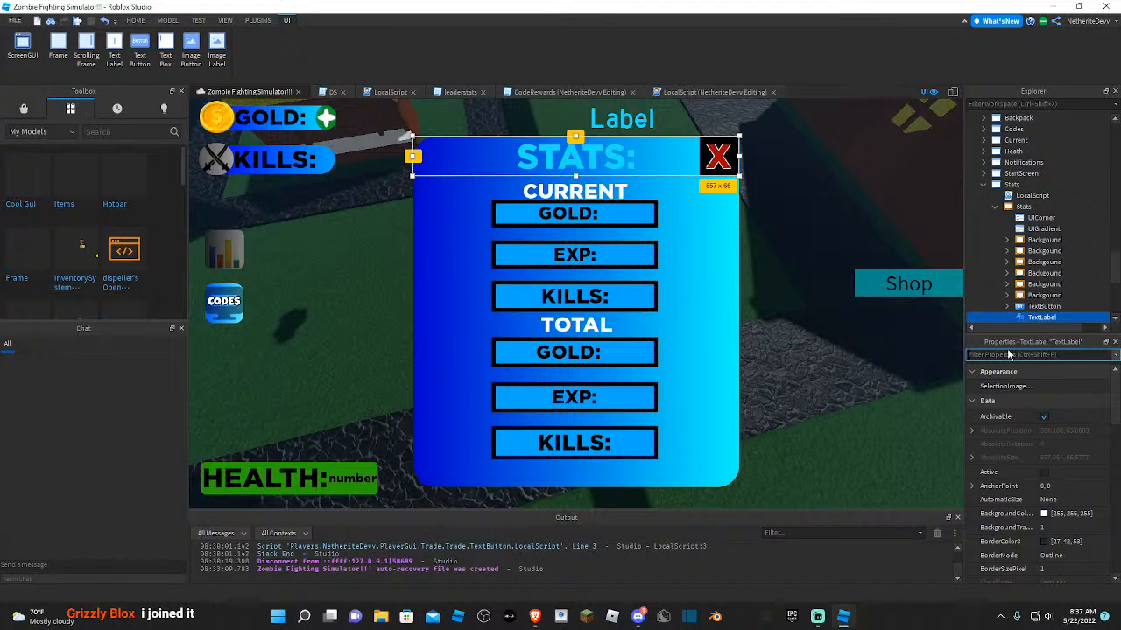
pyautogui.write('colo')
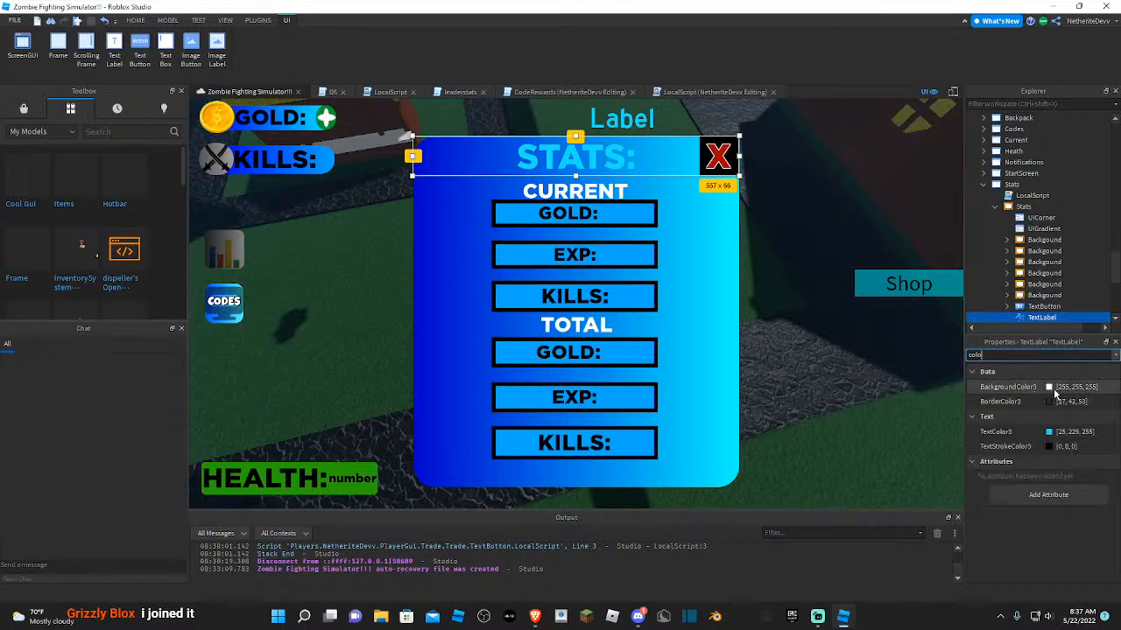
pyautogui.click(1050, 387)
pyautogui.click(703, 185)
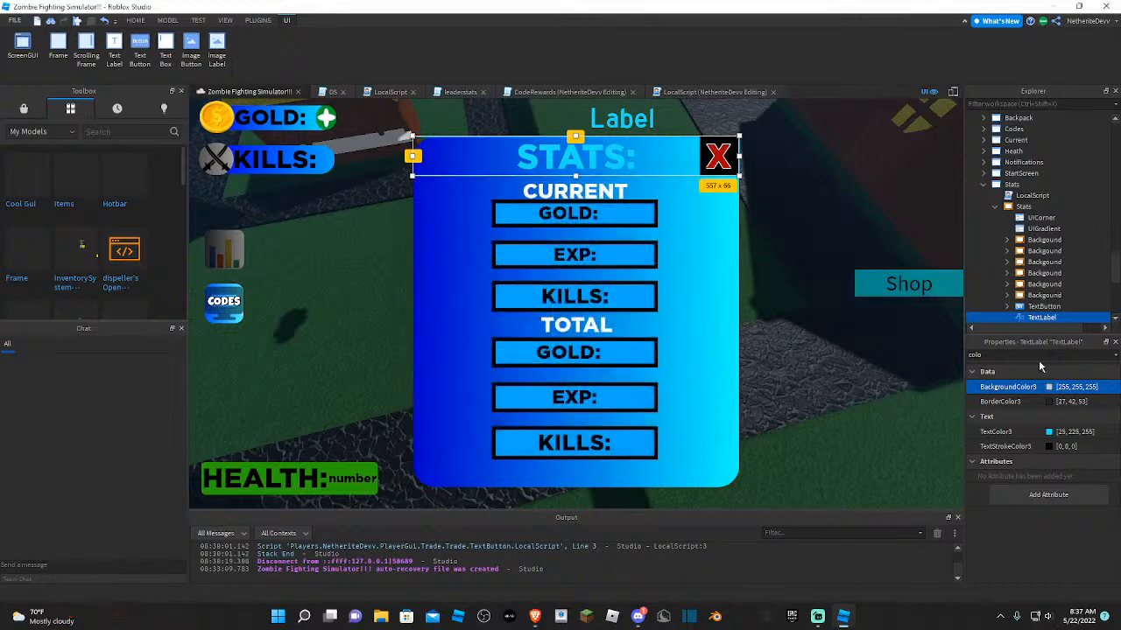
pyautogui.write('tec')
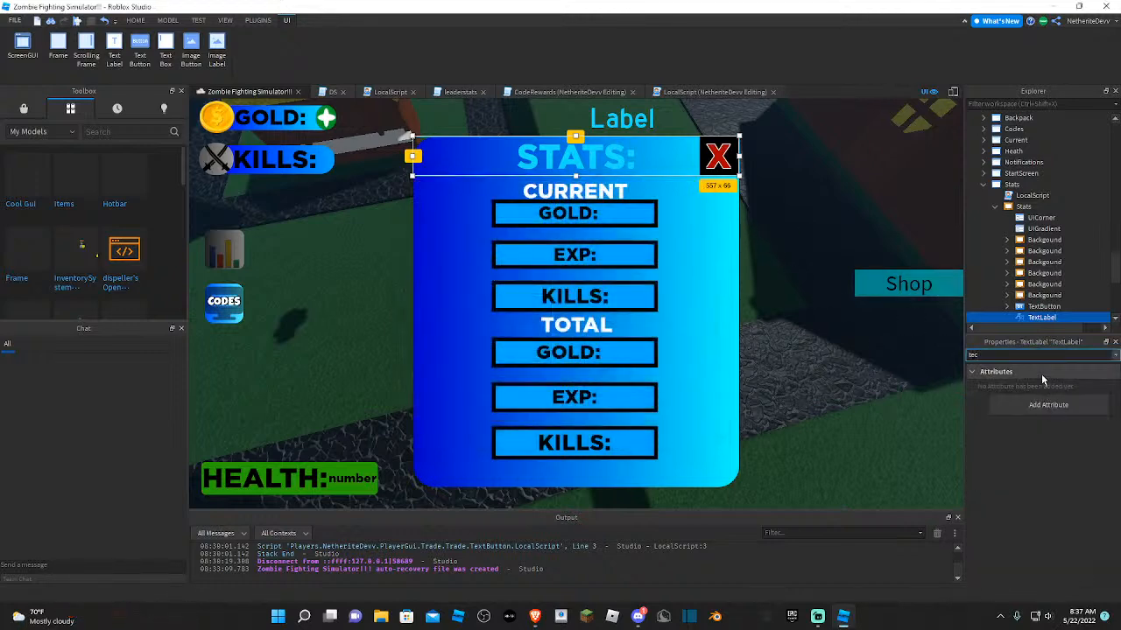
pyautogui.press('BackSpace')
pyautogui.write('x')
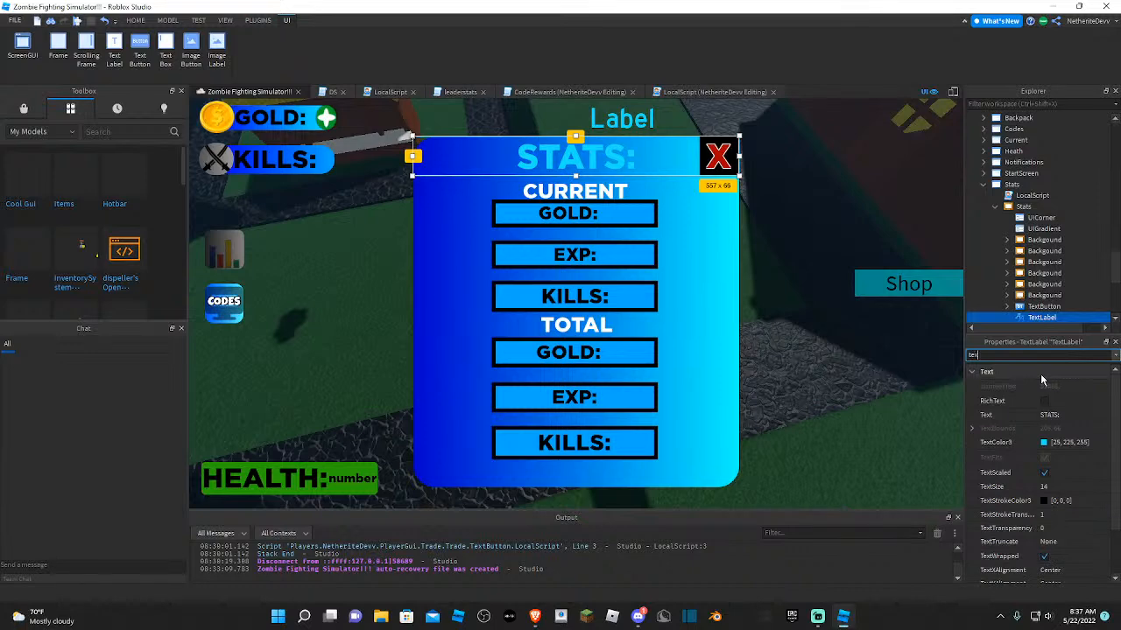
pyautogui.click(1037, 443)
pyautogui.click(536, 289)
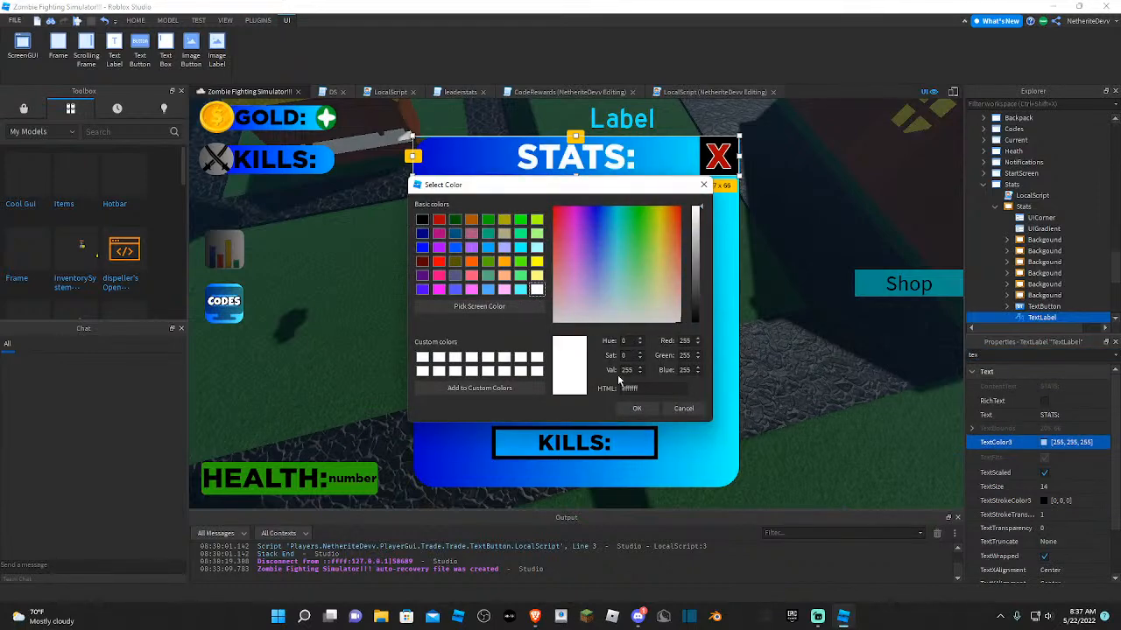
pyautogui.click(633, 404)
pyautogui.press('s')
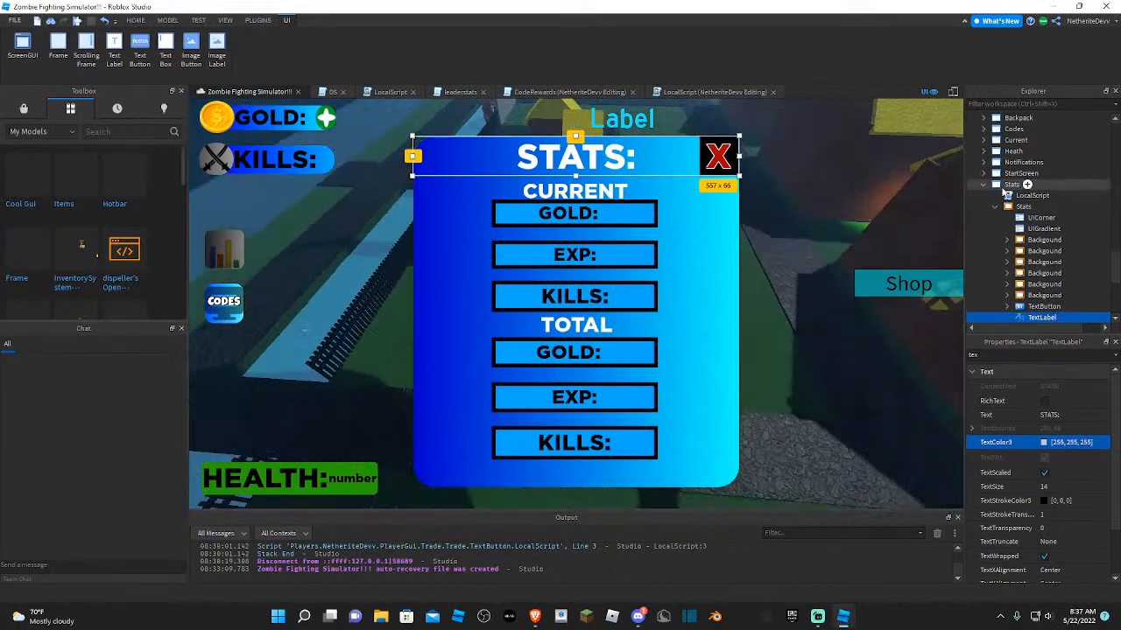
pyautogui.moveTo(629, 287); pyautogui.dragTo(621, 206, button='right')
pyautogui.click(623, 196)
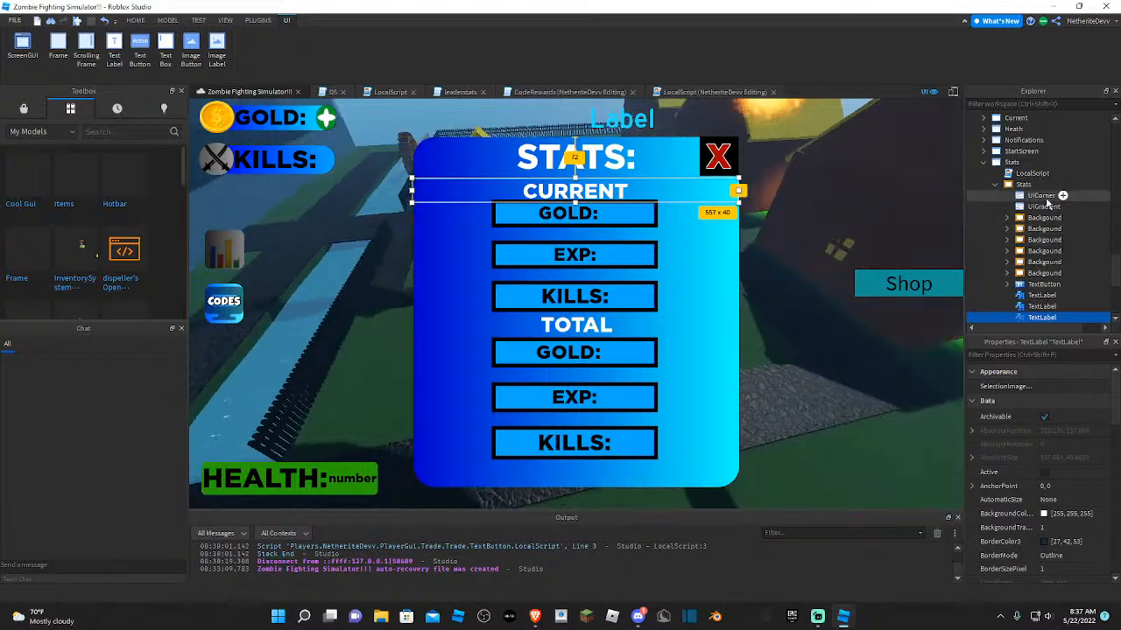
pyautogui.scroll(-4, 1046, 203)
pyautogui.scroll(4, 1042, 206)
# - Copy the Stats frame's UICorner into the Backgound frame of the GOLD row under TOTAL
pyautogui.click(1031, 207)
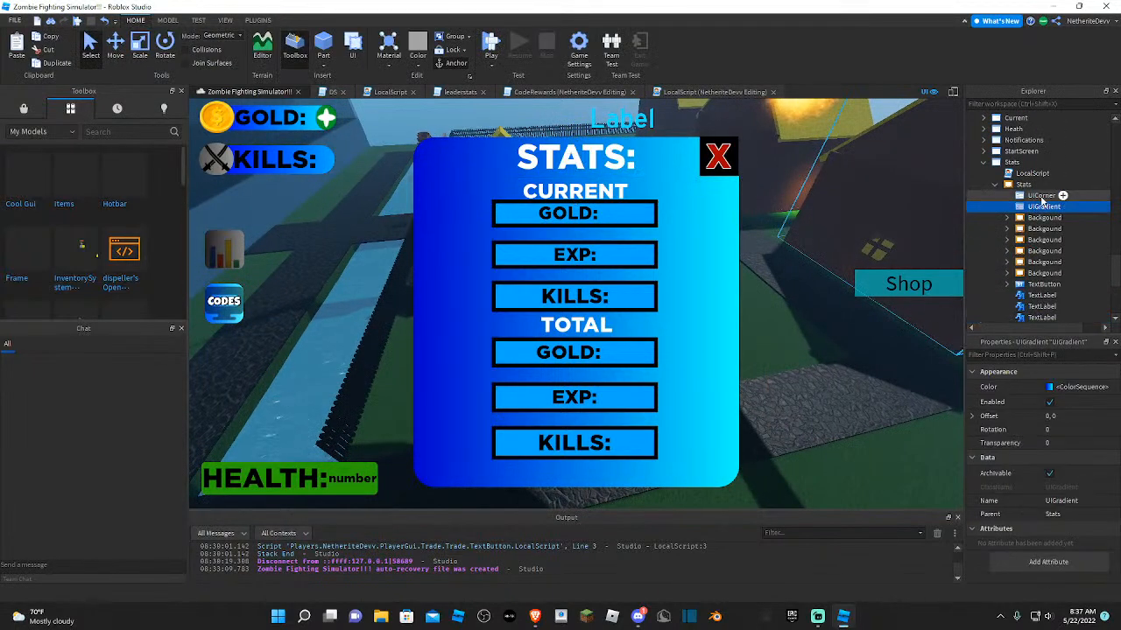
pyautogui.scroll(-2, 1048, 202)
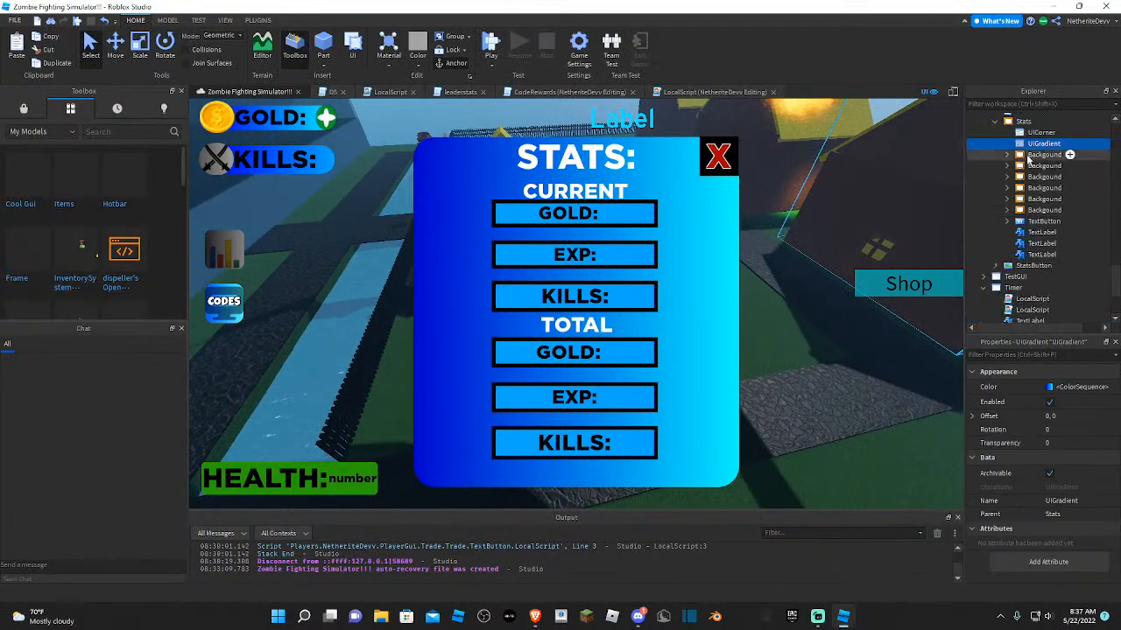
pyautogui.rightClick(1044, 155)
pyautogui.click(1016, 187)
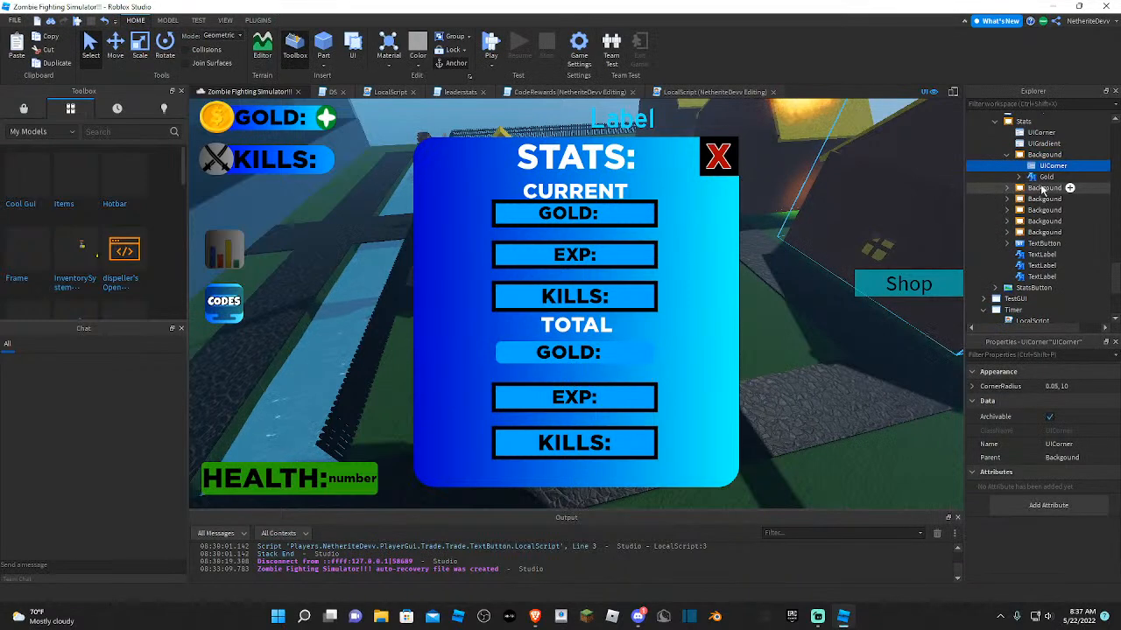
# - Duplicate the UICorner into each of the five remaining Backgound frames of the Stats GUI
pyautogui.hotkey('ctrl', 'd')
pyautogui.moveTo(1048, 180); pyautogui.dragTo(1058, 278)
pyautogui.hotkey('ctrl', 'd')
pyautogui.hotkey('ctrl', 'd')
pyautogui.hotkey('ctrl', 'd')
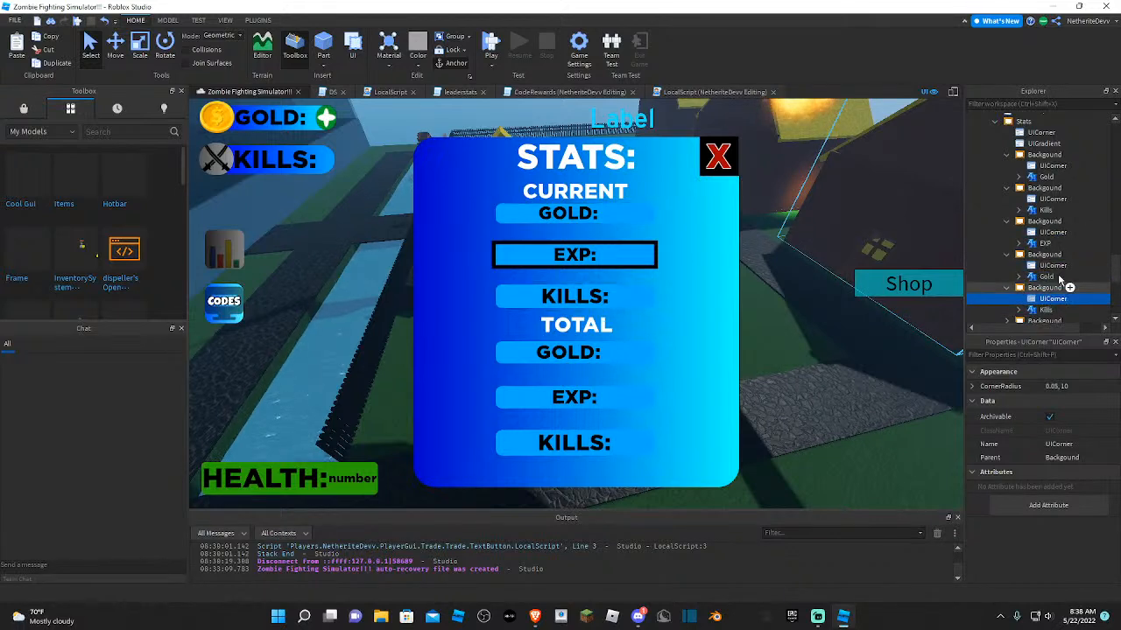
pyautogui.scroll(-3, 1060, 278)
pyautogui.hotkey('ctrl', 'd')
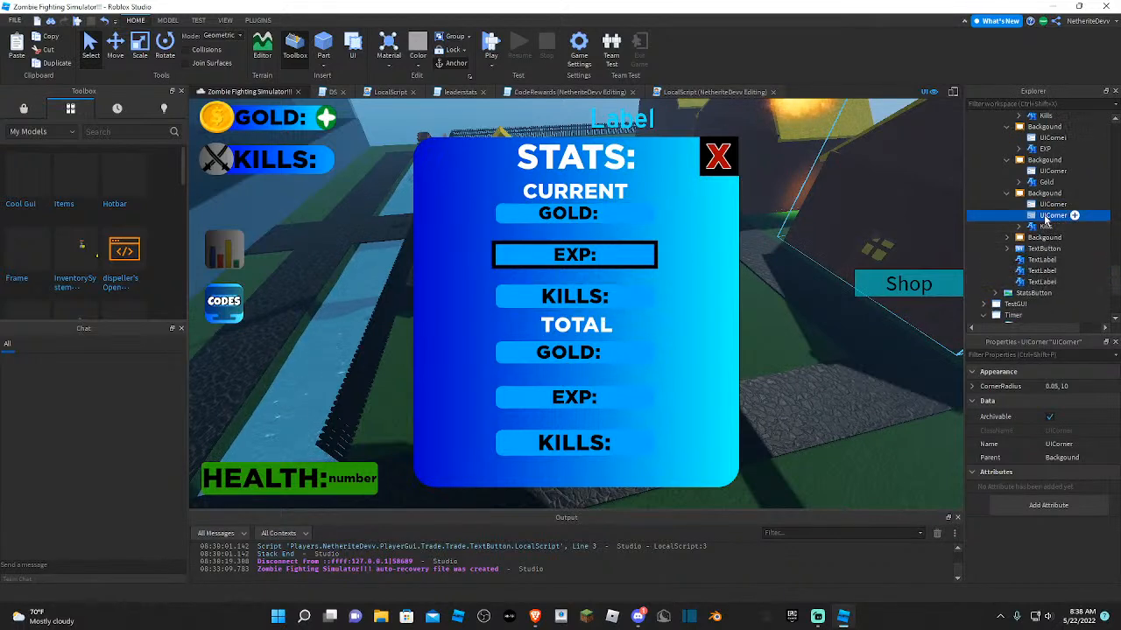
pyautogui.moveTo(1045, 219); pyautogui.dragTo(1075, 242)
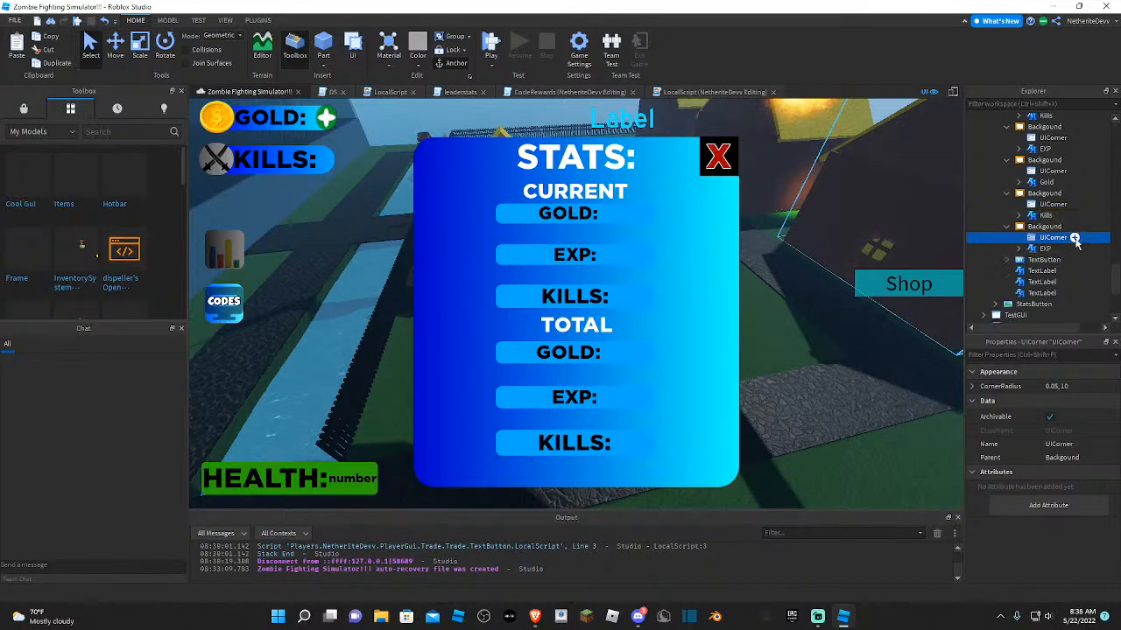
# - Add a UIStroke to the Backgound frame of the GOLD row under TOTAL
pyautogui.moveTo(813, 245); pyautogui.dragTo(831, 239, button='right')
pyautogui.scroll(13, 1061, 211)
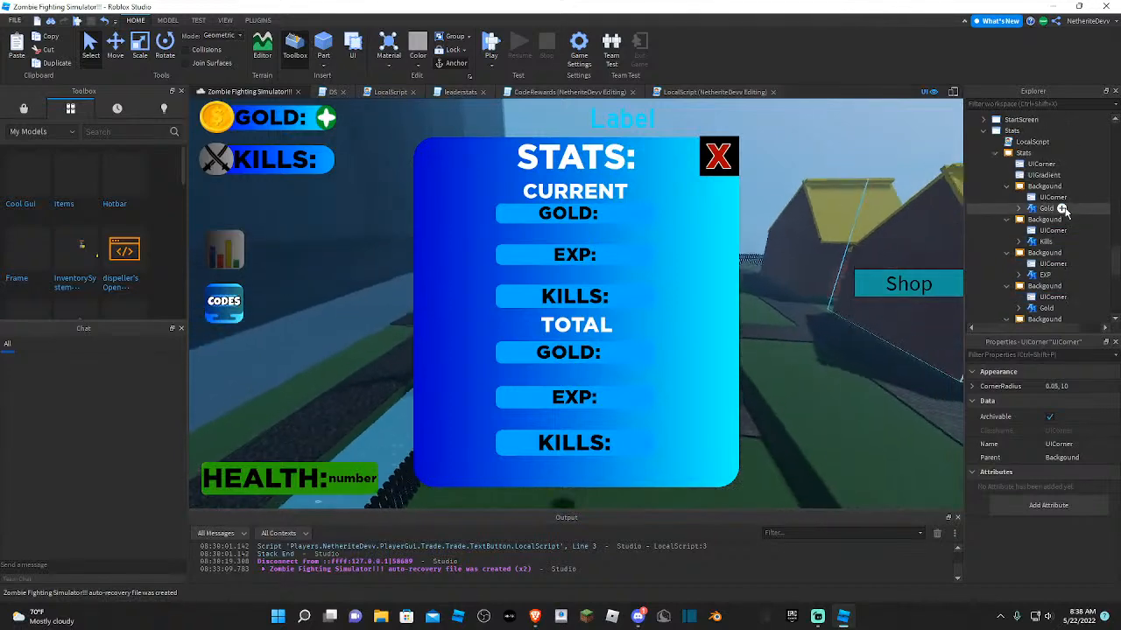
pyautogui.scroll(-5, 1051, 210)
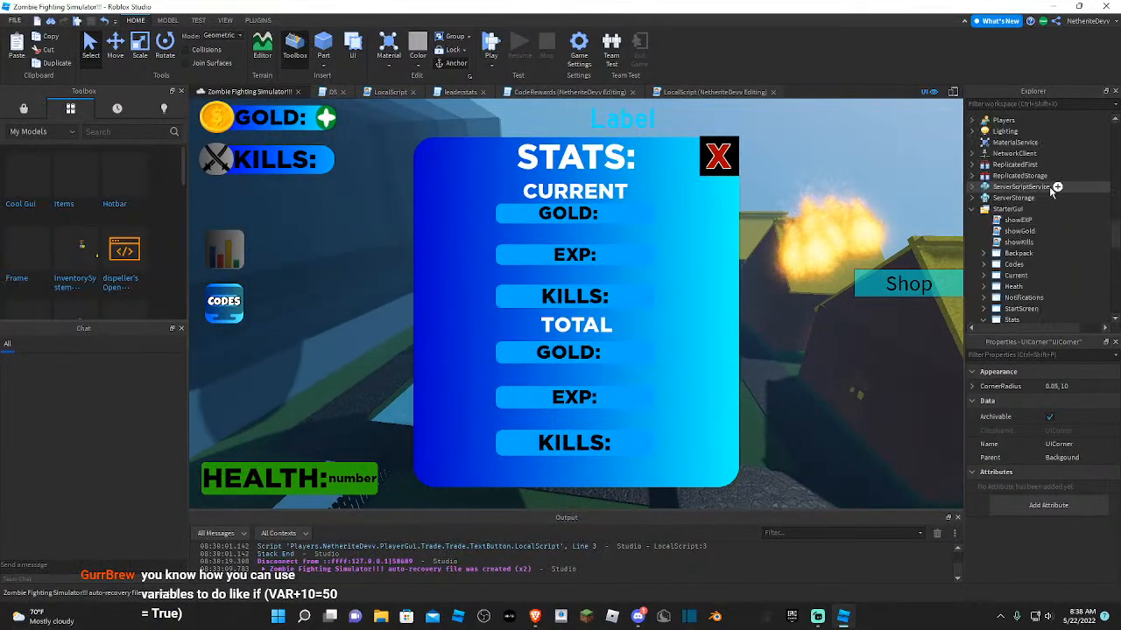
pyautogui.scroll(-5, 1018, 201)
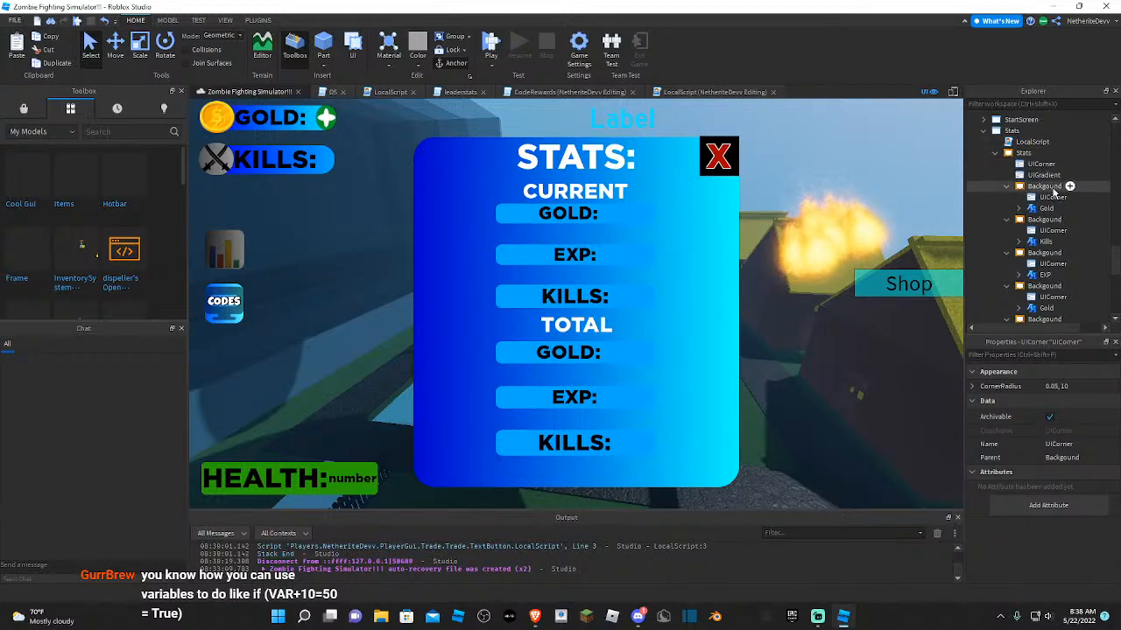
pyautogui.click(1069, 186)
pyautogui.write('uis')
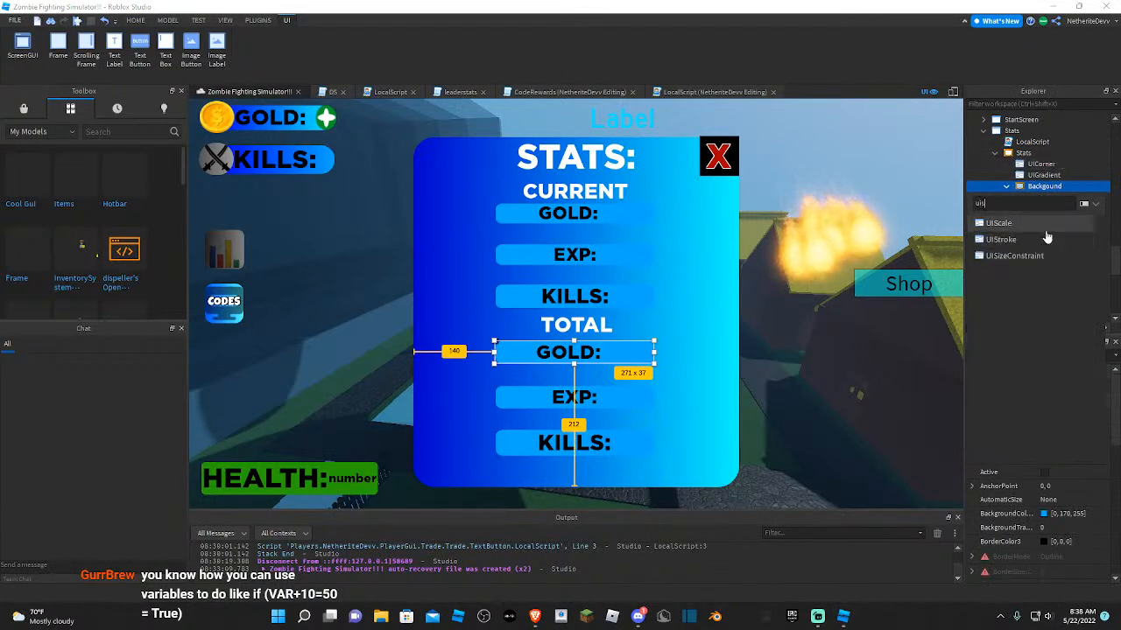
pyautogui.click(1042, 239)
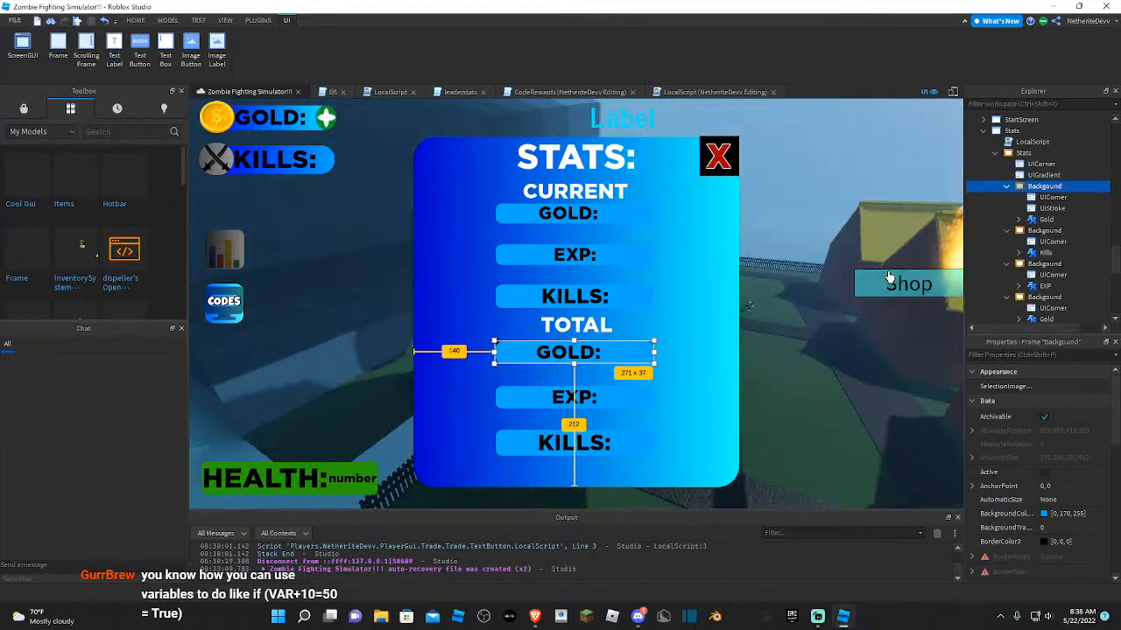
# - Duplicate the UIStroke into the Backgound frame of the KILLS row under TOTAL and into the main Stats frame
pyautogui.click(1063, 211)
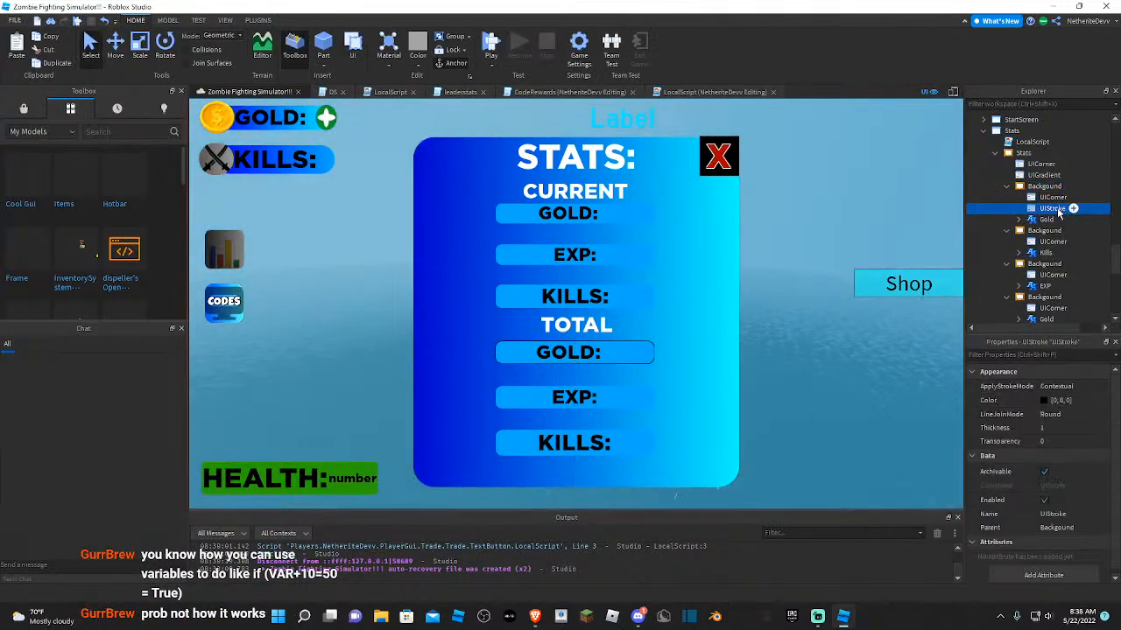
pyautogui.hotkey('ctrl', 'd')
pyautogui.moveTo(1052, 219); pyautogui.dragTo(1038, 154)
pyautogui.hotkey('ctrl', 'd')
pyautogui.scroll(-1, 1040, 162)
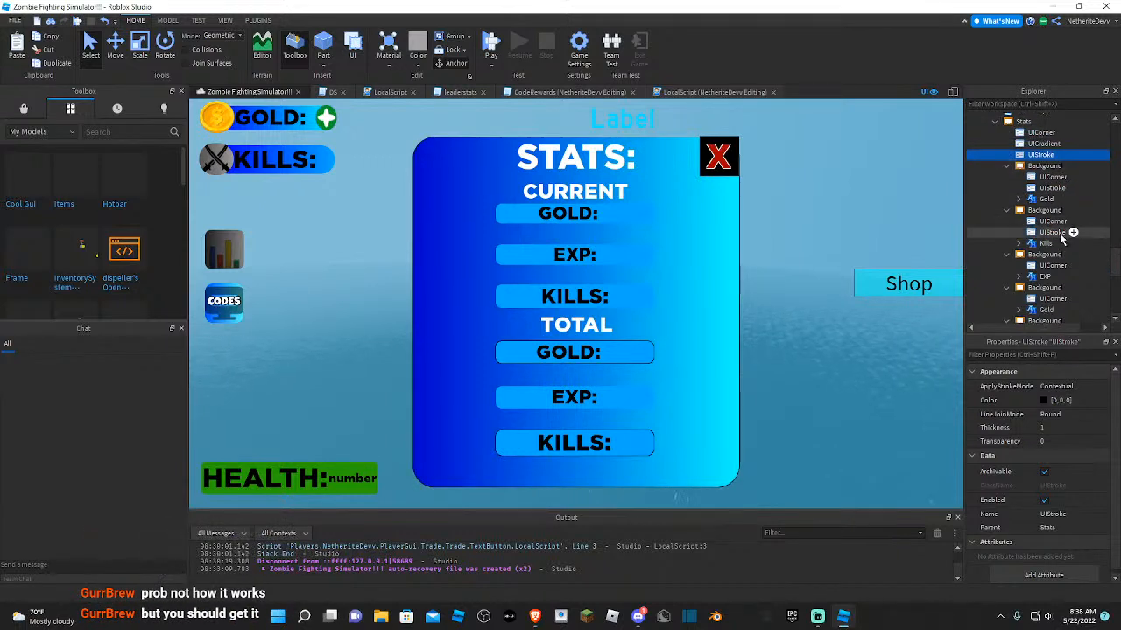
# - Duplicate the UIStroke into the four Backgound frames that still lack an outline, and clear the selection
pyautogui.hotkey('ctrl', 'd')
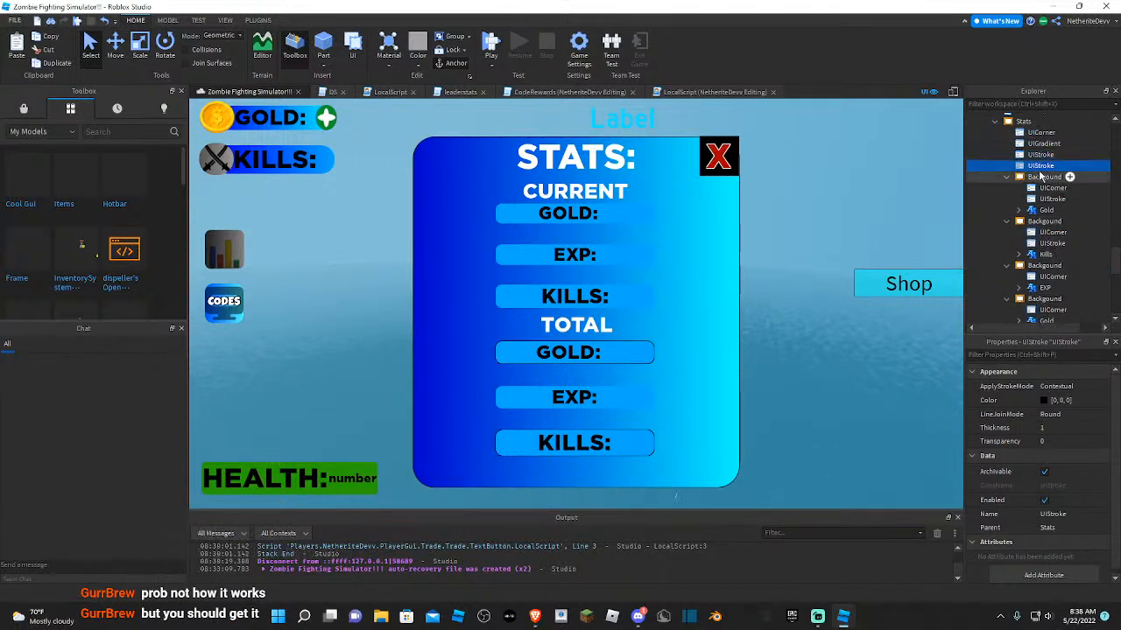
pyautogui.moveTo(1042, 166); pyautogui.dragTo(1059, 259)
pyautogui.hotkey('ctrl', 'd')
pyautogui.scroll(-2, 1051, 289)
pyautogui.scroll(-2, 1052, 280)
pyautogui.click(853, 266)
pyautogui.scroll(10, 854, 266)
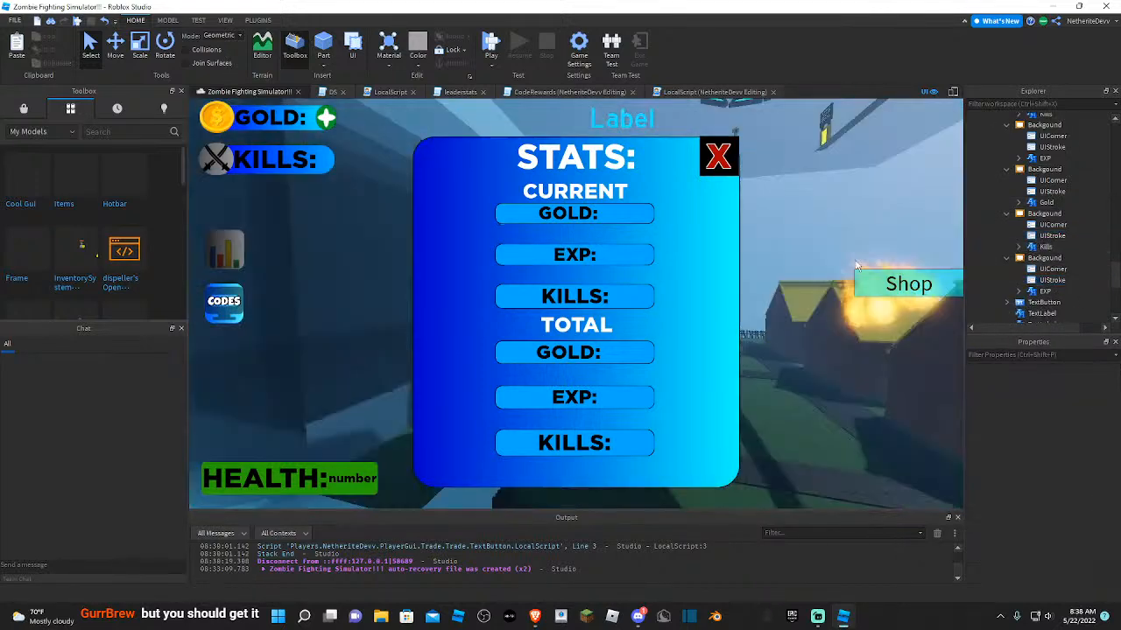
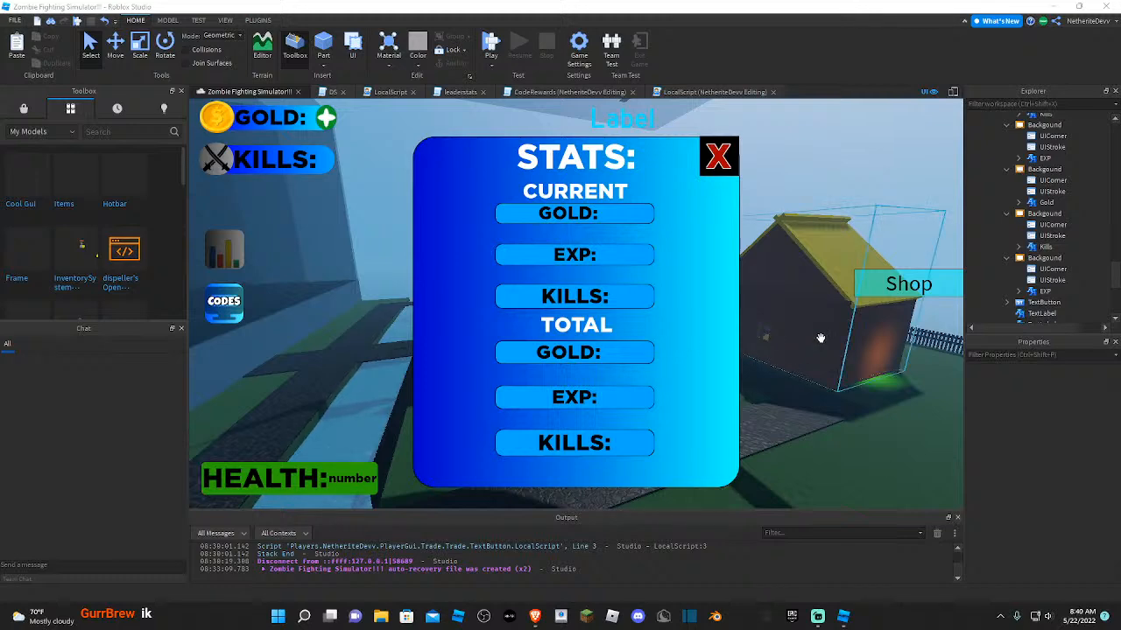
# - Duplicate the UICorner and UIStroke of the last EXP Backgound frame and move the copies into the X close button
pyautogui.moveTo(820, 338); pyautogui.dragTo(821, 338, button='right')
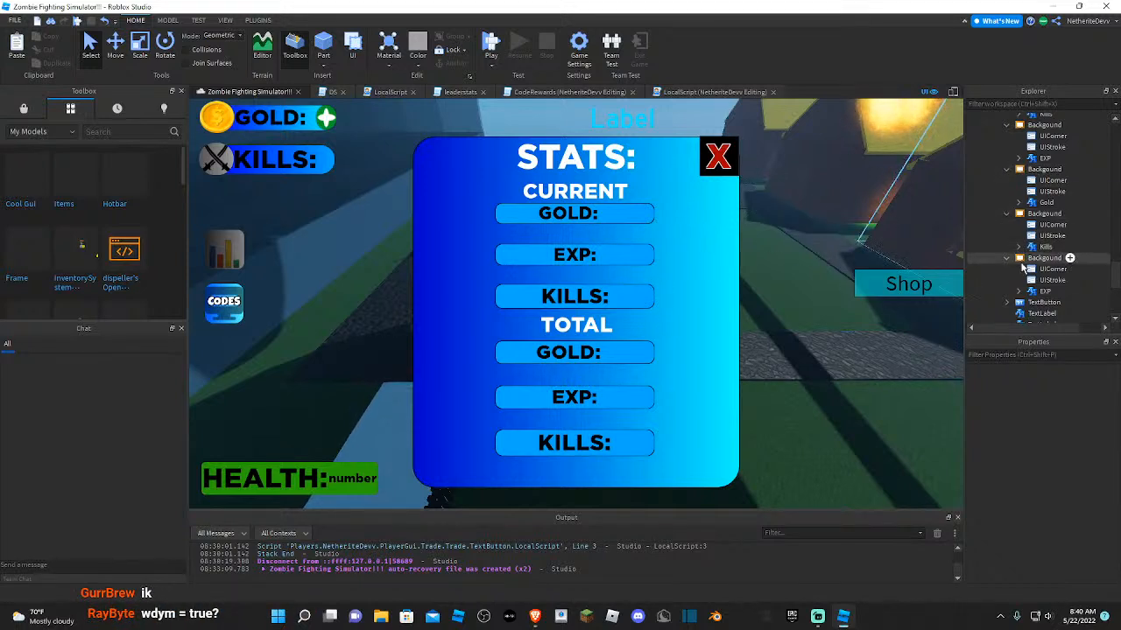
pyautogui.click(1045, 247)
pyautogui.click(720, 159)
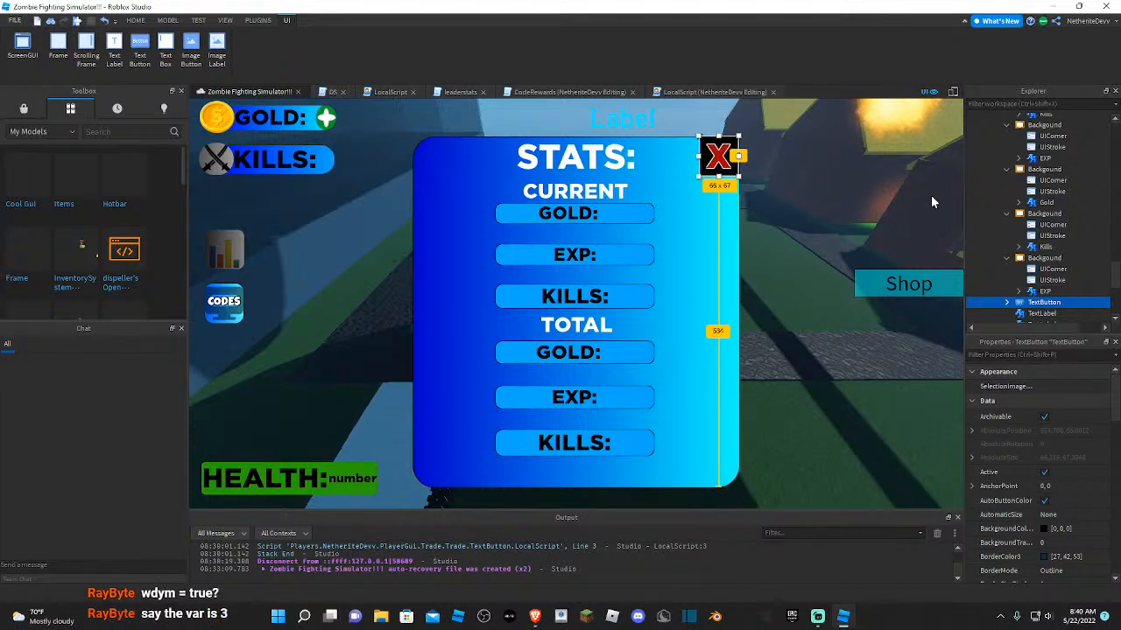
pyautogui.scroll(-1, 1069, 302)
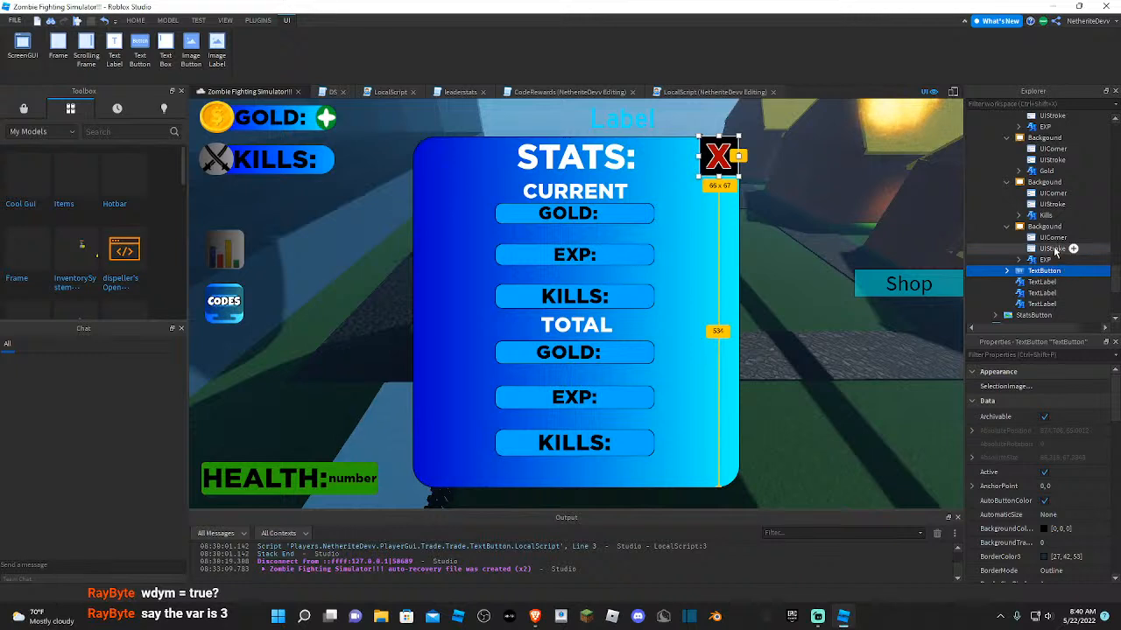
pyautogui.click(1054, 249)
pyautogui.keyDown('ctrl'); pyautogui.click(1059, 238); pyautogui.keyUp('ctrl')
pyautogui.hotkey('ctrl', 'd')
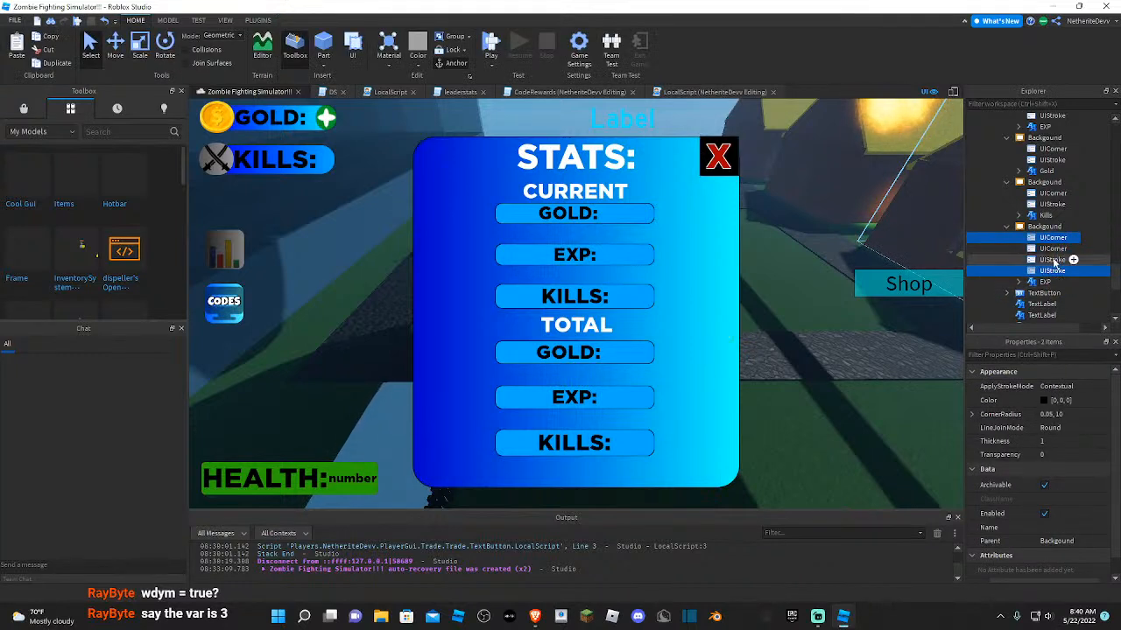
pyautogui.moveTo(1045, 270); pyautogui.dragTo(1056, 296)
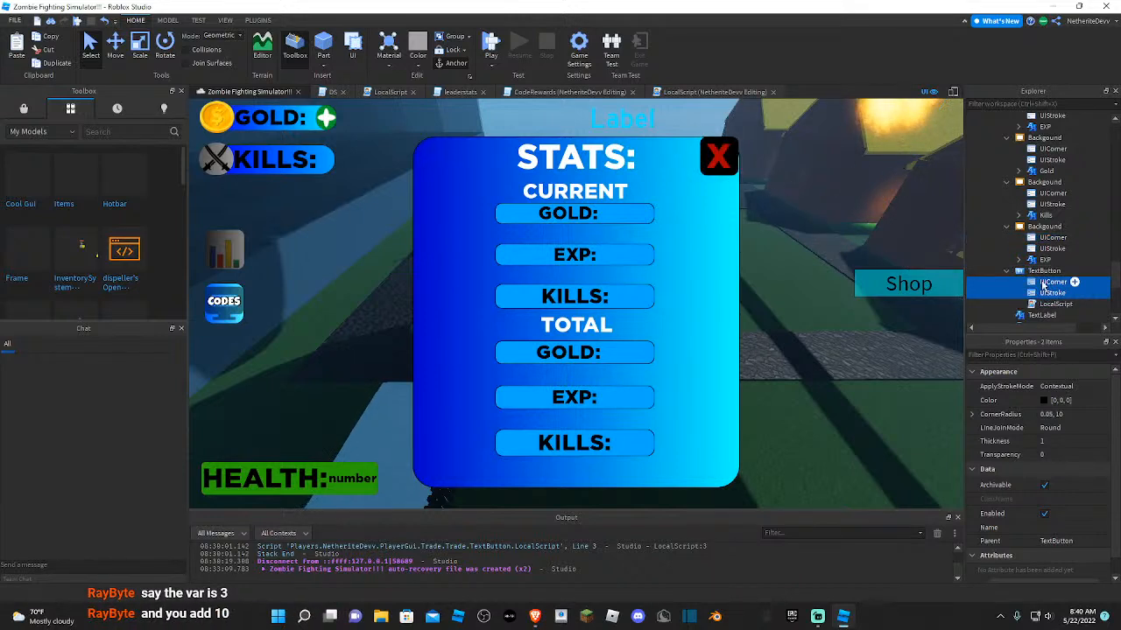
# - Insert a new default UICorner into the X close button and select it
pyautogui.click(1066, 271)
pyautogui.click(1068, 272)
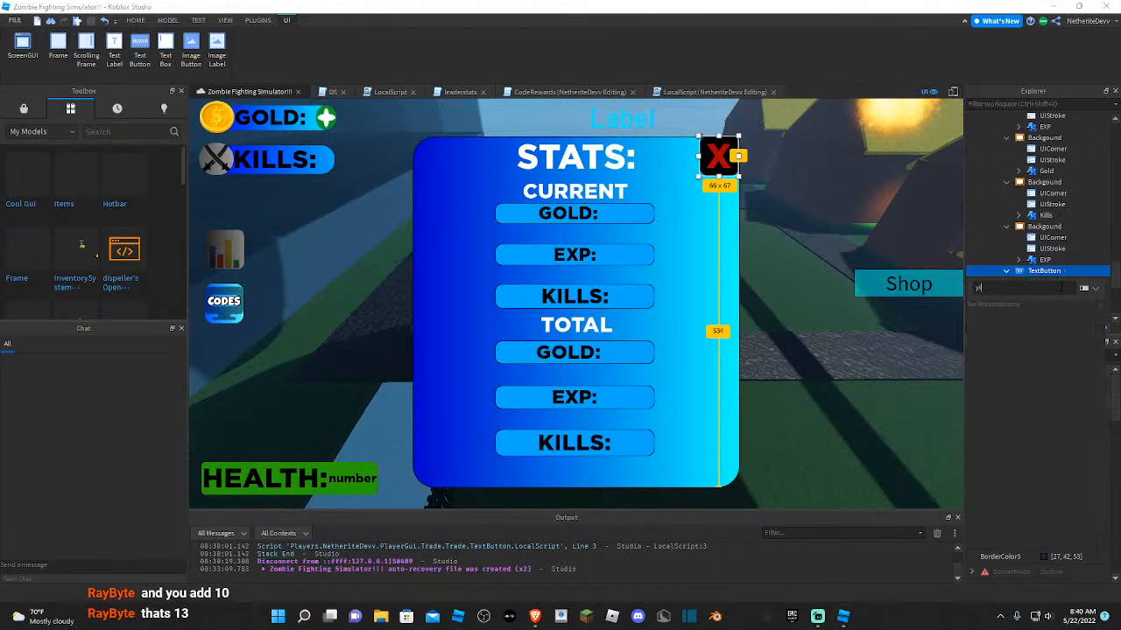
pyautogui.write('ui')
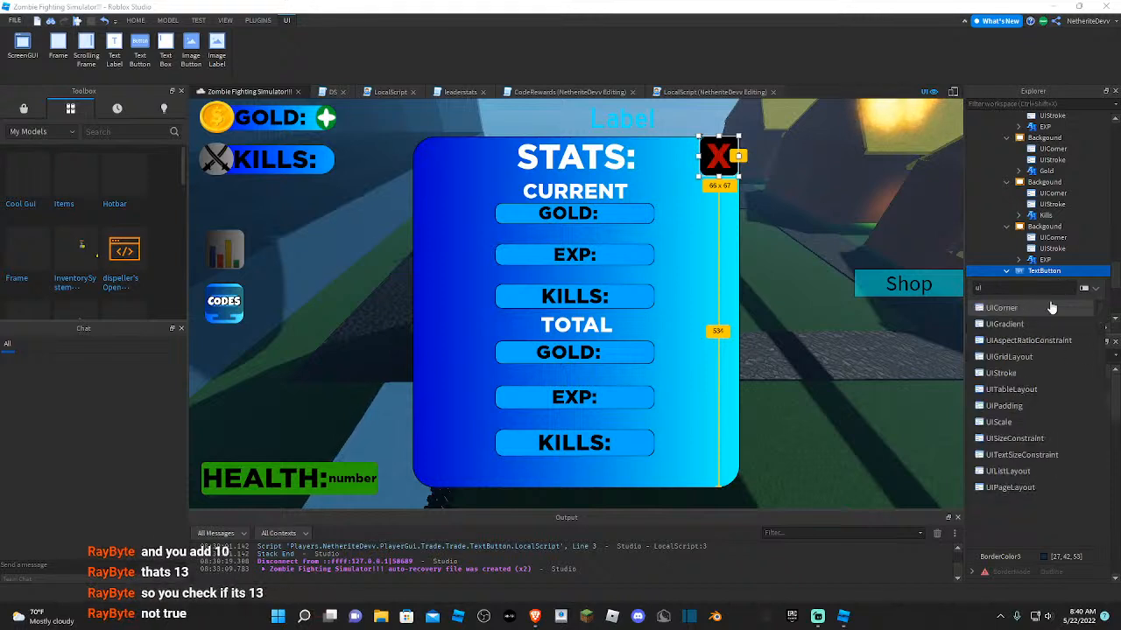
pyautogui.click(1039, 310)
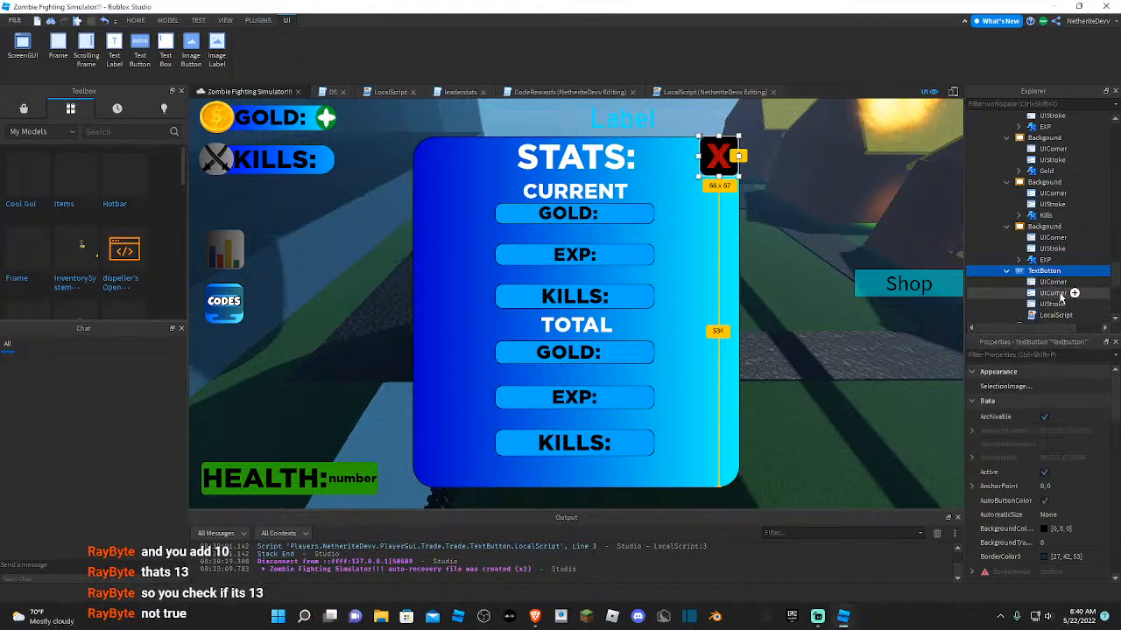
pyautogui.click(1060, 282)
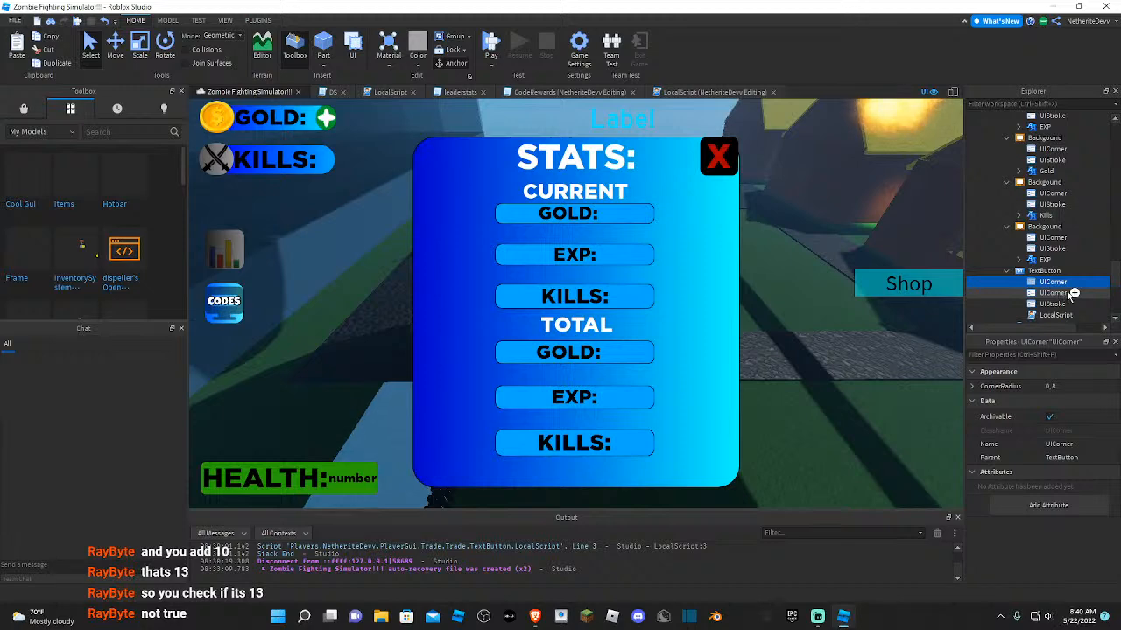
# - Remove the surplus UICorner from the X close button and insert a UIGradient into the button
pyautogui.click(1044, 271)
pyautogui.click(1068, 271)
pyautogui.write('ui')
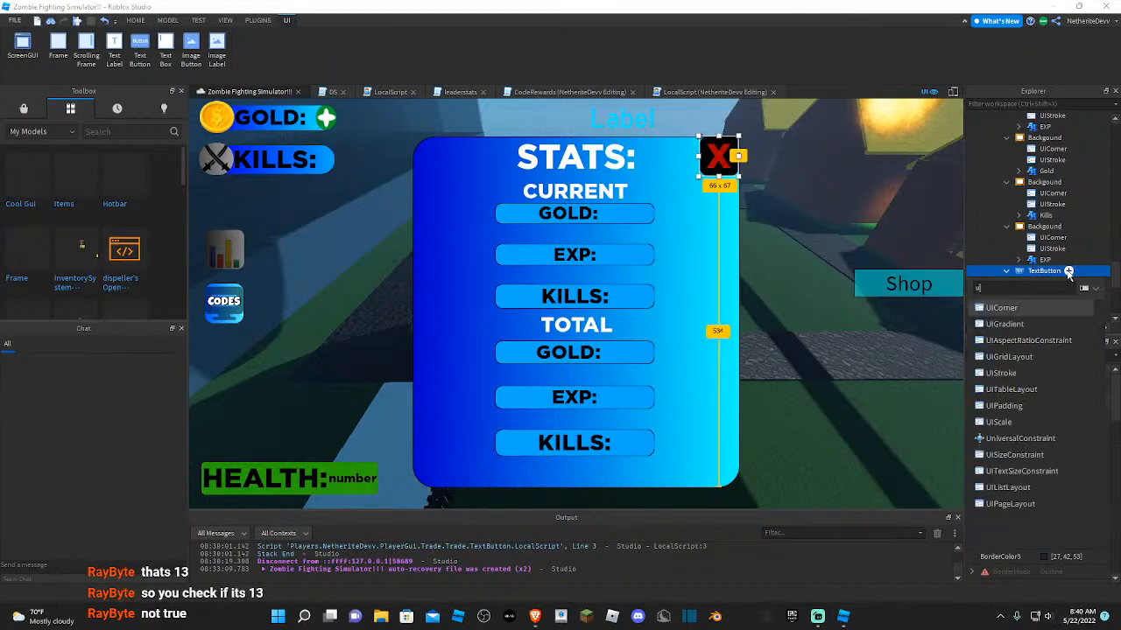
pyautogui.click(1022, 323)
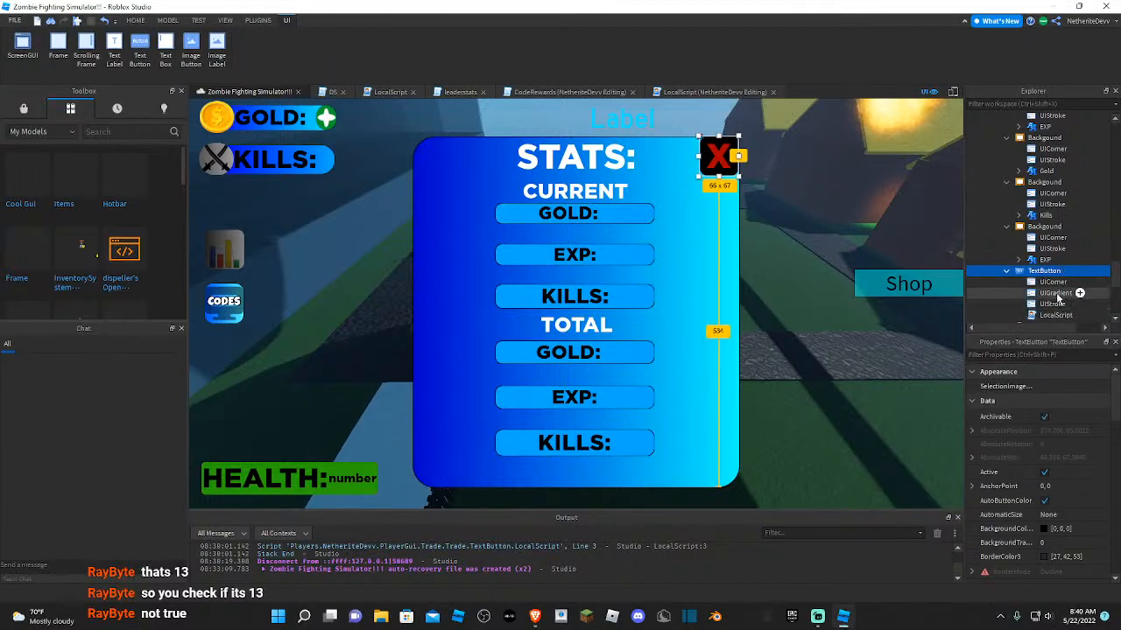
# - Set the X close button's BackgroundColor3 to white (255, 255, 255)
pyautogui.click(1044, 271)
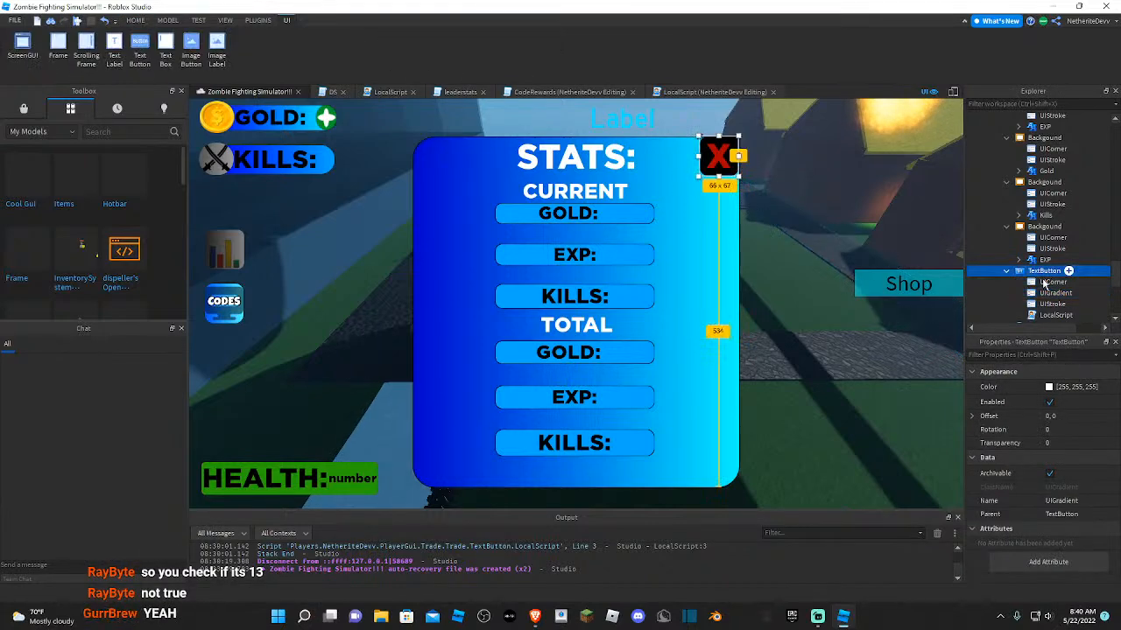
pyautogui.click(1036, 355)
pyautogui.write('colo')
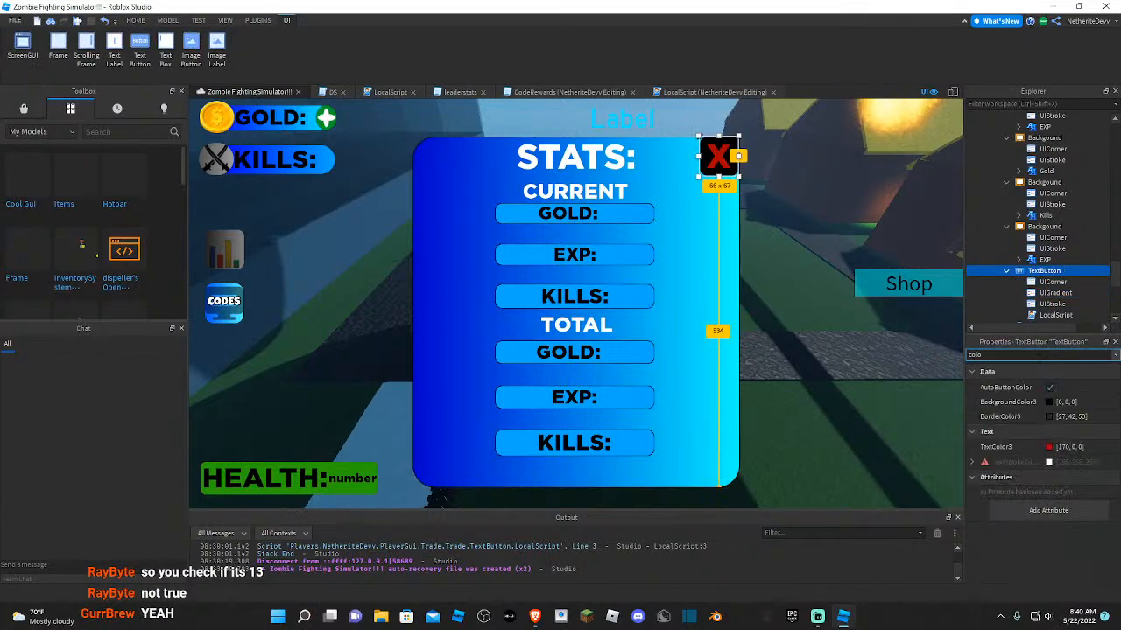
pyautogui.click(1049, 402)
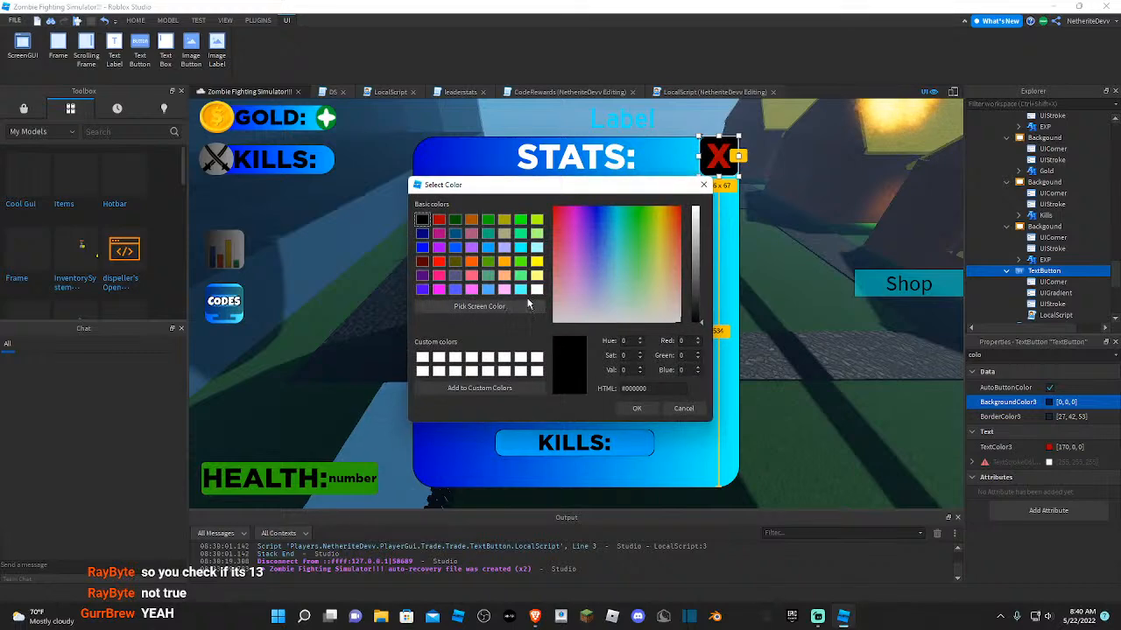
pyautogui.click(536, 275)
pyautogui.click(537, 289)
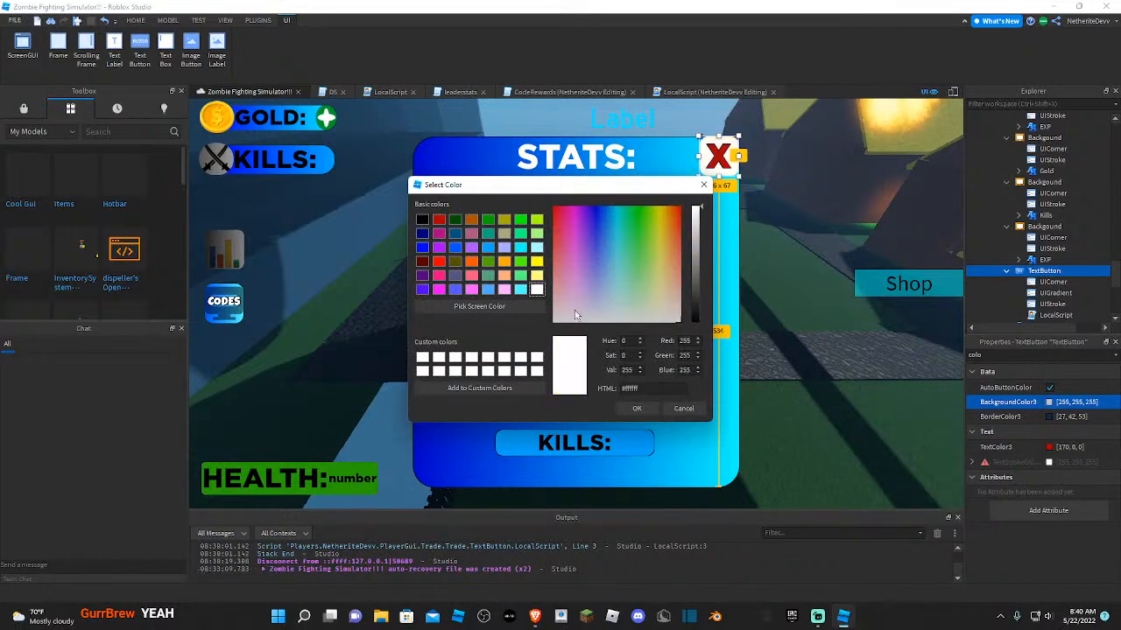
pyautogui.click(636, 408)
# - Set the X close button's UIGradient to run from #aa0000 at the start to #ff0000 at the end
pyautogui.click(1055, 294)
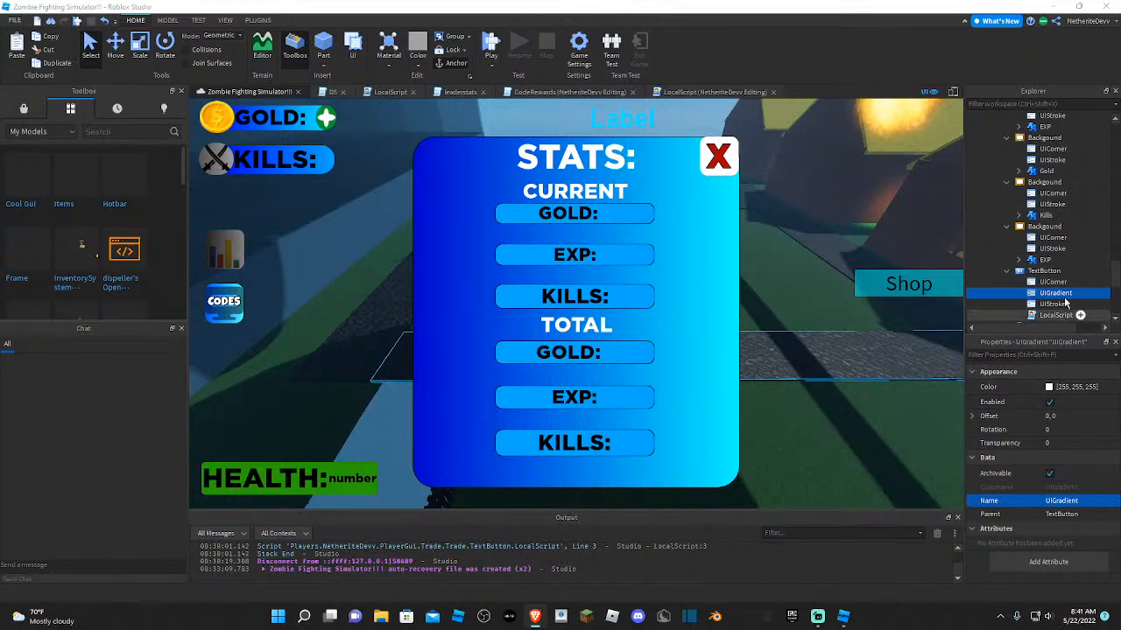
pyautogui.click(1105, 386)
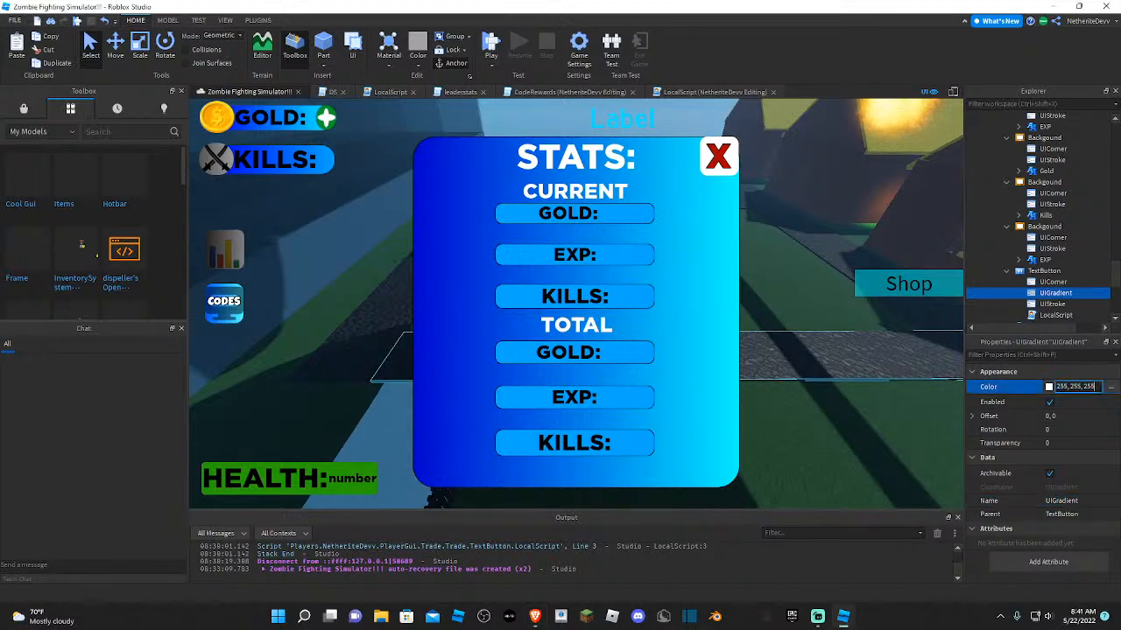
pyautogui.click(1108, 386)
pyautogui.click(670, 360)
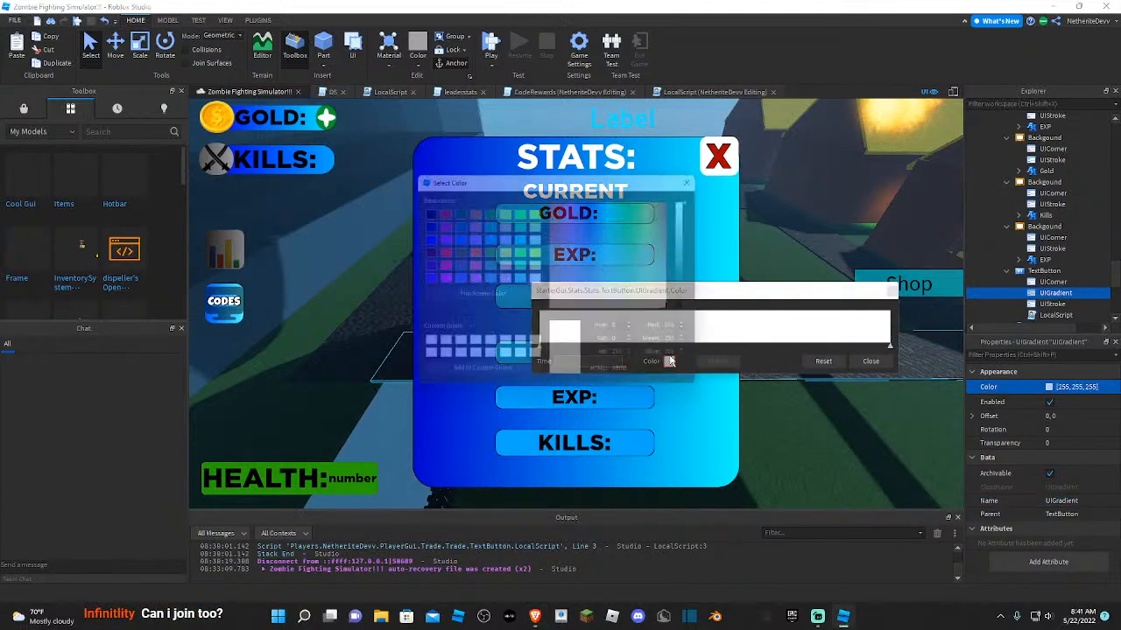
pyautogui.click(438, 209)
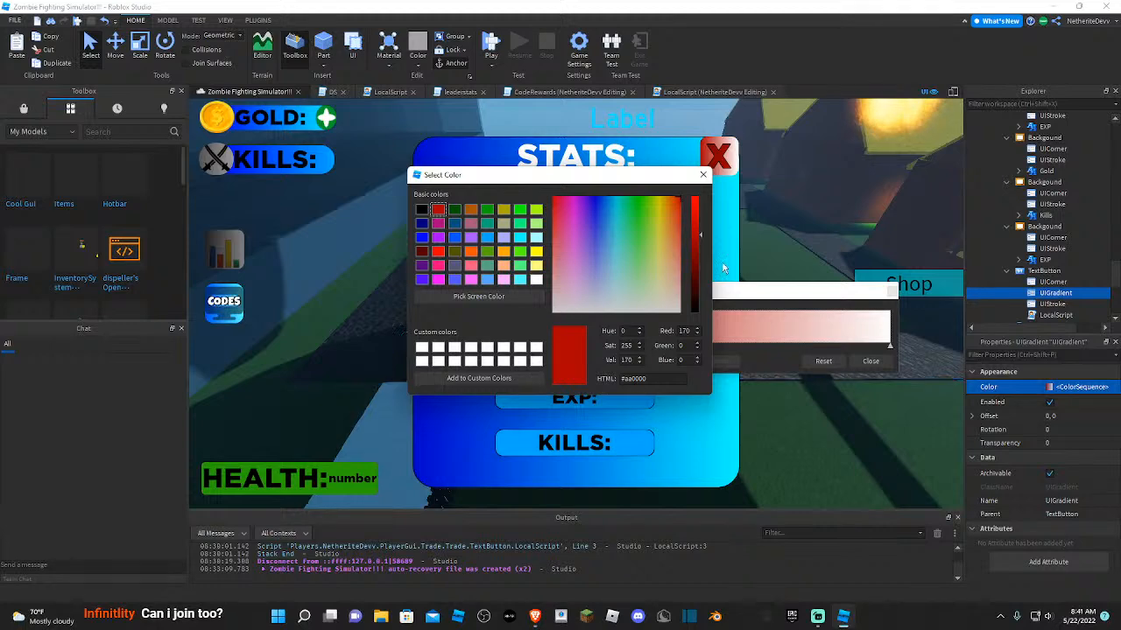
pyautogui.click(703, 175)
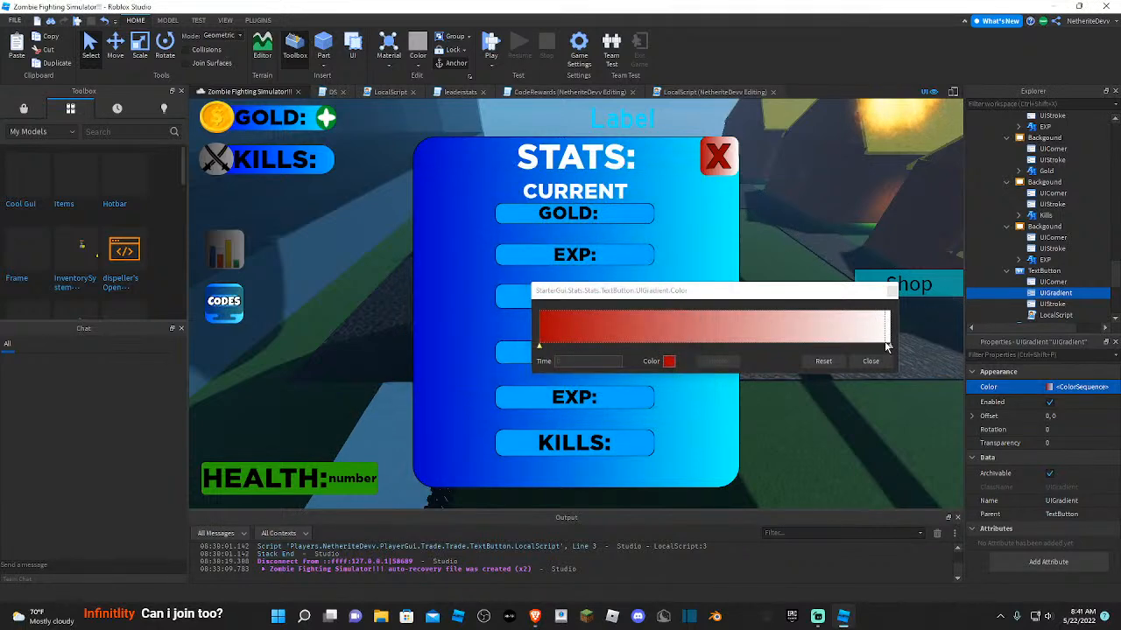
pyautogui.click(670, 361)
pyautogui.click(438, 251)
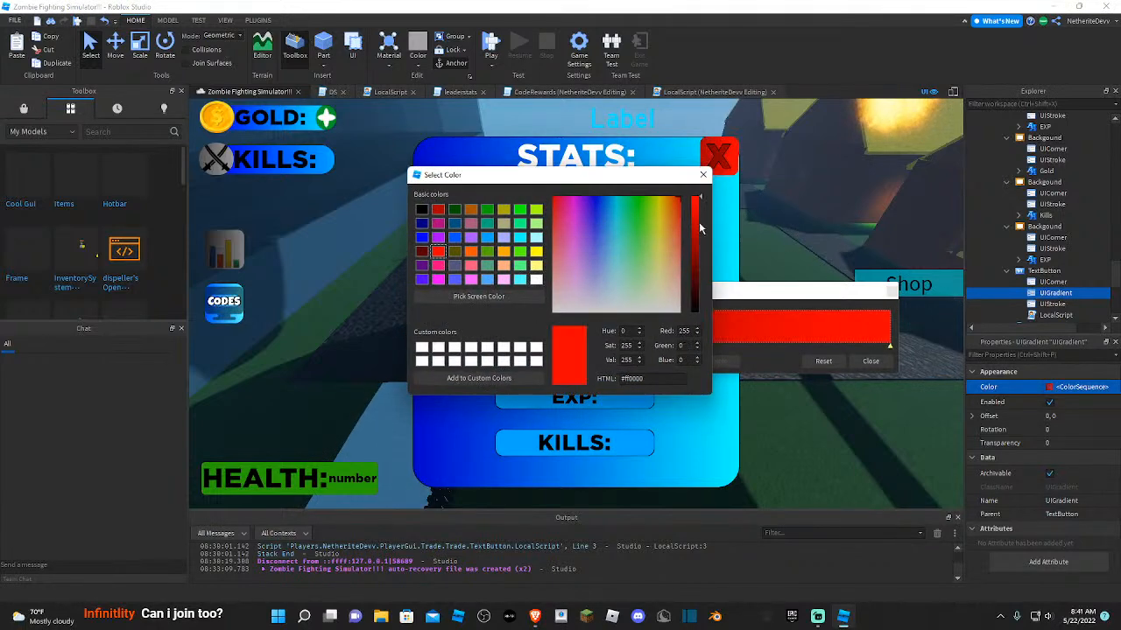
pyautogui.click(703, 176)
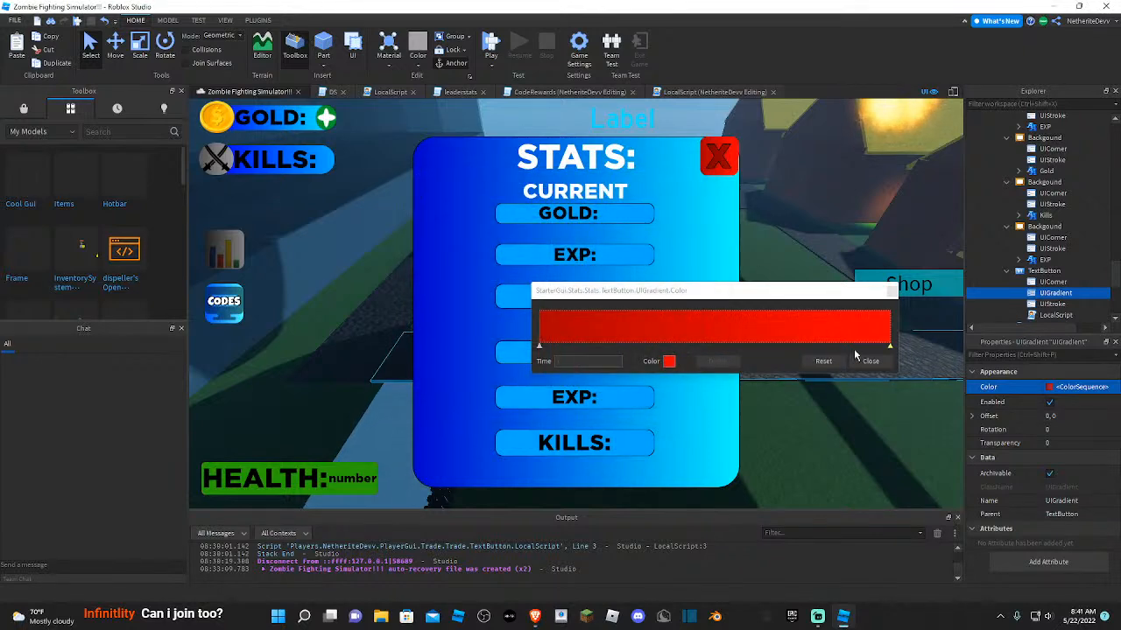
# - Darken the start colour of the X close button's gradient to #540000 and close the gradient editor
pyautogui.click(539, 346)
pyautogui.click(669, 360)
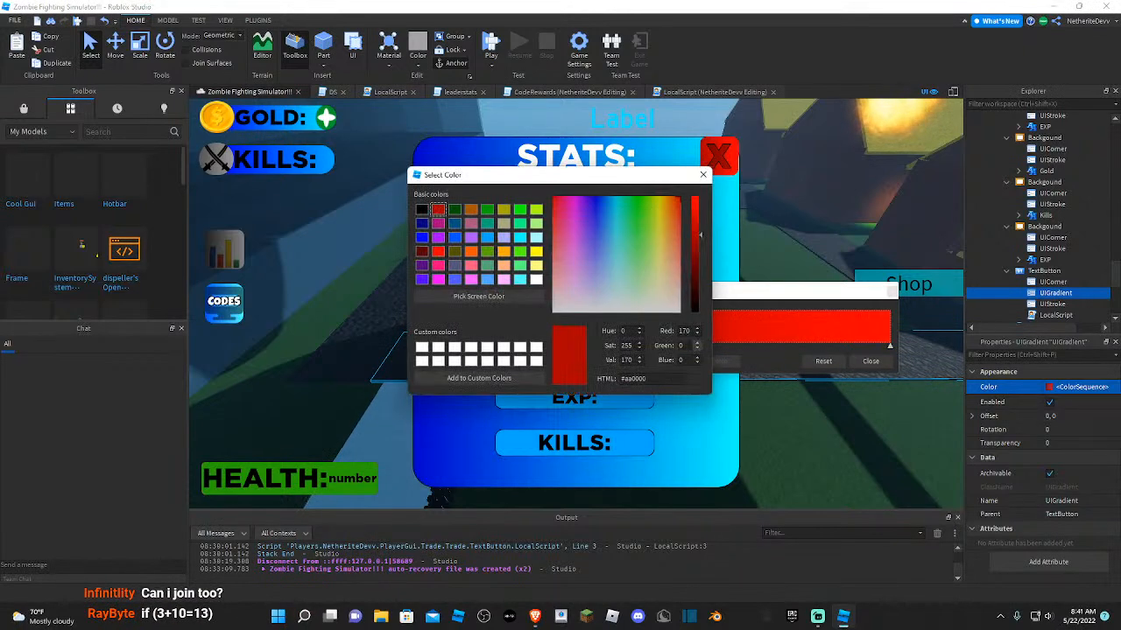
pyautogui.moveTo(698, 234); pyautogui.dragTo(693, 273)
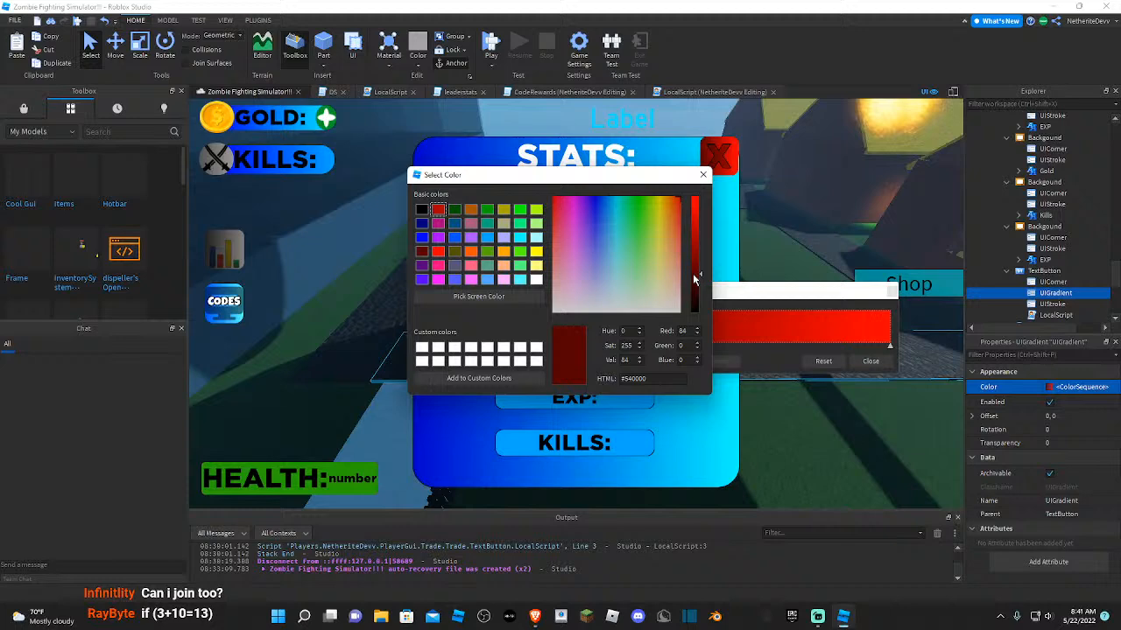
pyautogui.click(703, 176)
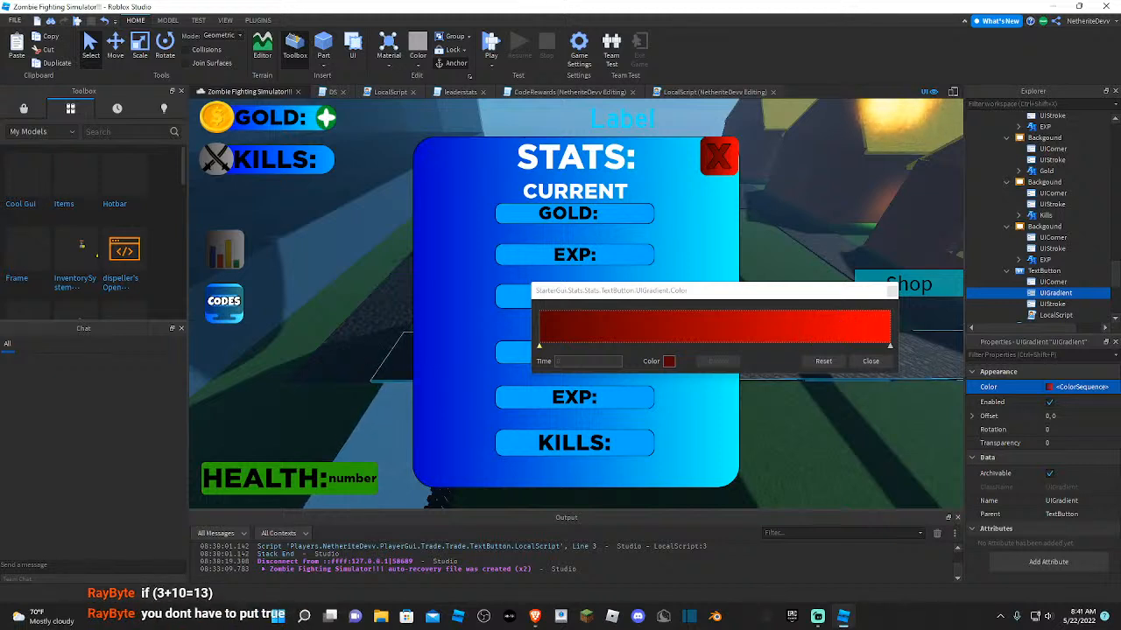
pyautogui.click(871, 360)
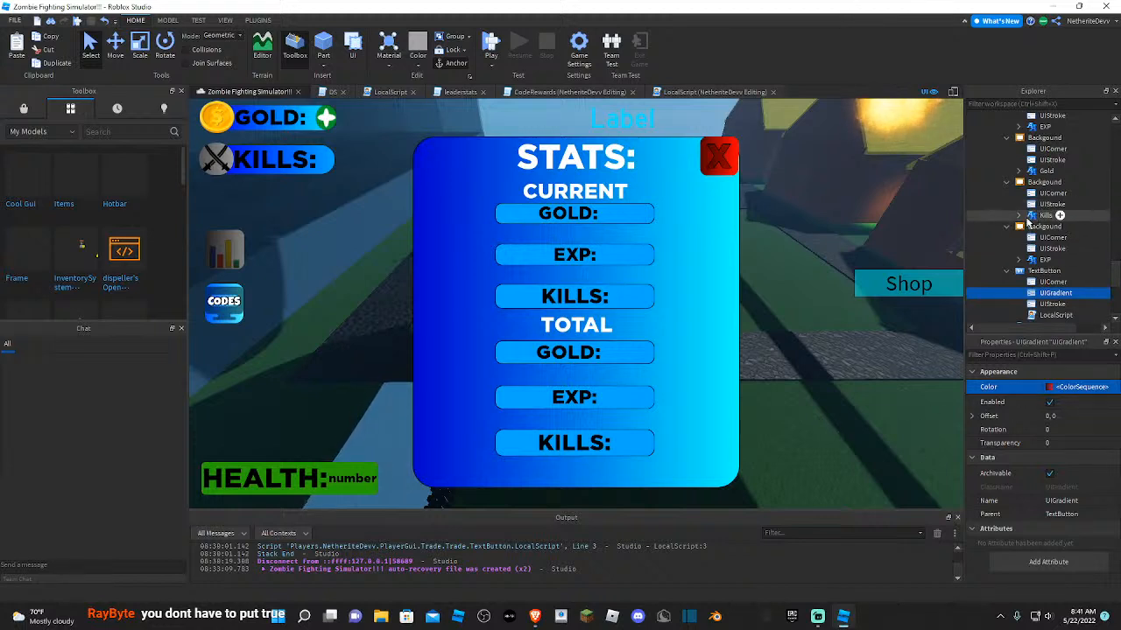
# - Compare white and black for the X close button's text, set TextColor3 to black (0, 0, 0) and clear the selection
pyautogui.click(1053, 272)
pyautogui.click(1045, 354)
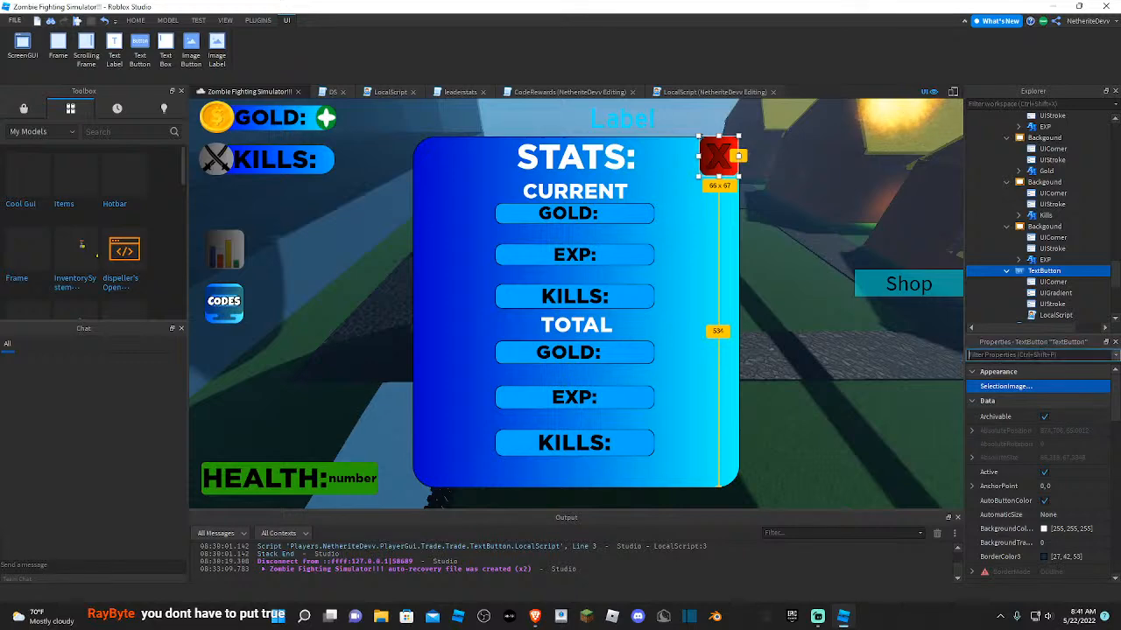
pyautogui.write('texc')
pyautogui.press('BackSpace')
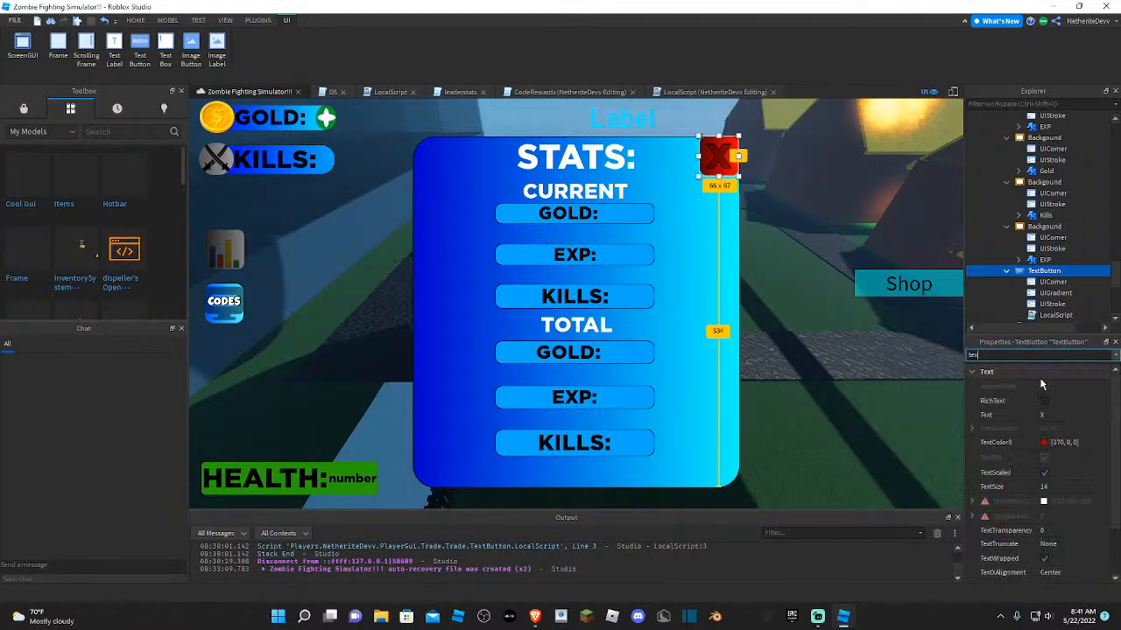
pyautogui.click(1042, 443)
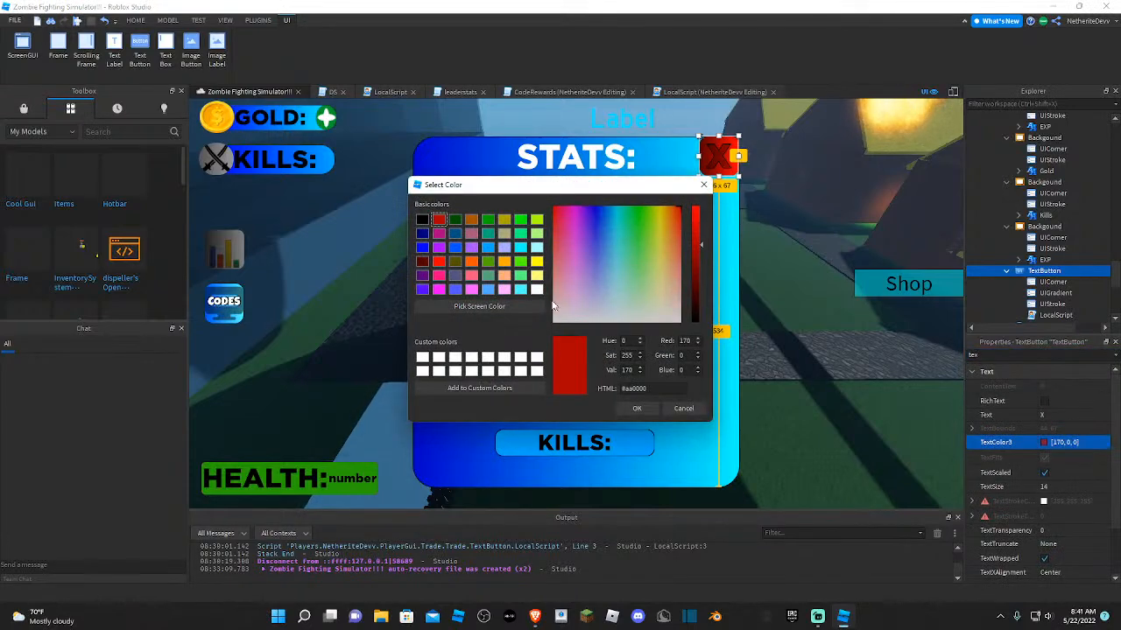
pyautogui.click(537, 289)
pyautogui.click(422, 220)
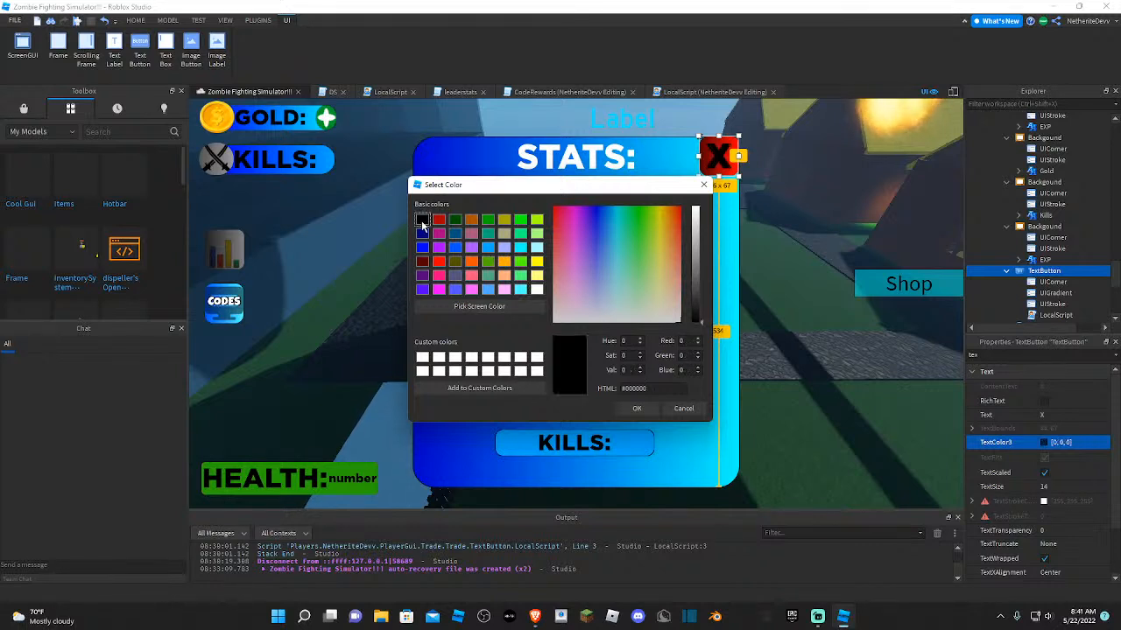
pyautogui.click(536, 289)
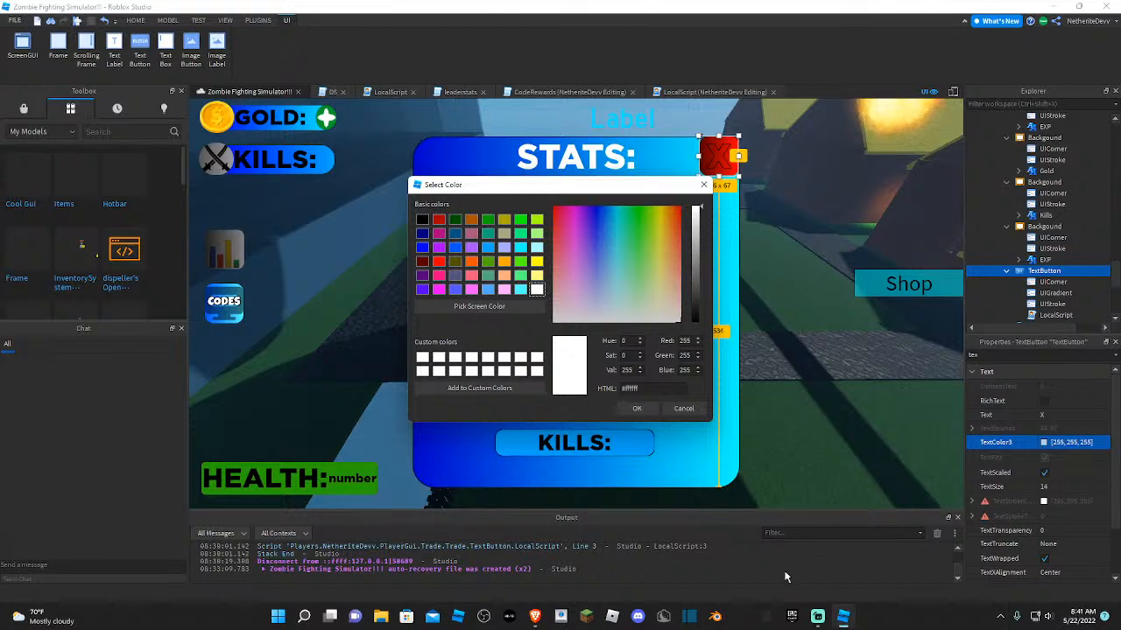
pyautogui.click(422, 220)
pyautogui.click(639, 409)
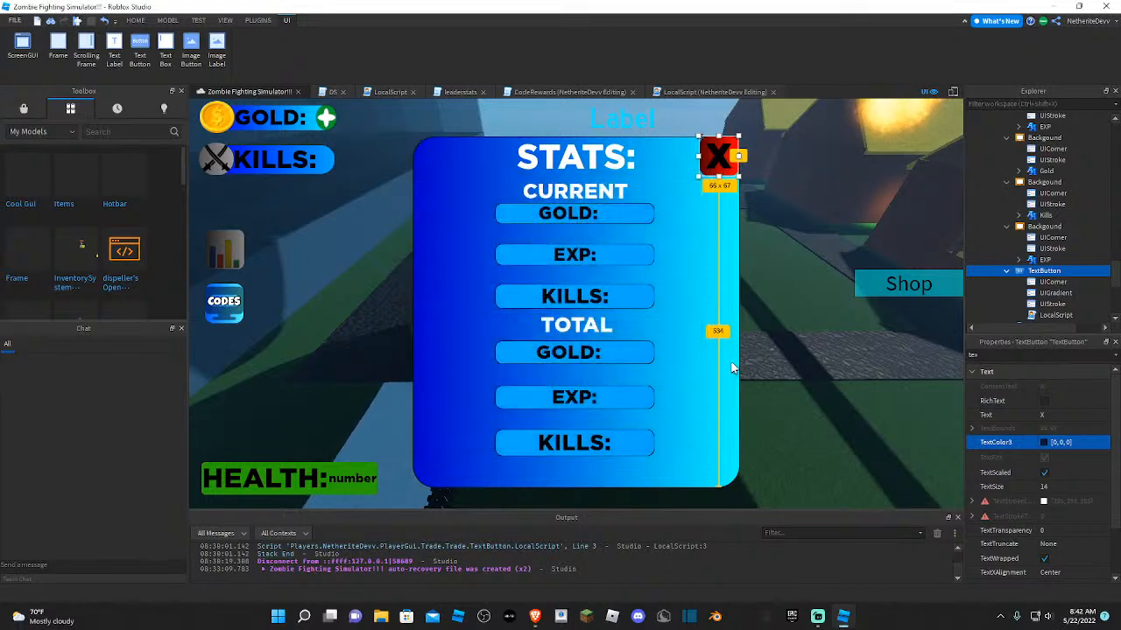
pyautogui.click(800, 401)
# - Collapse all six Backgound frames of the Stats frame in the object hierarchy
pyautogui.moveTo(801, 400); pyautogui.dragTo(686, 313, button='right')
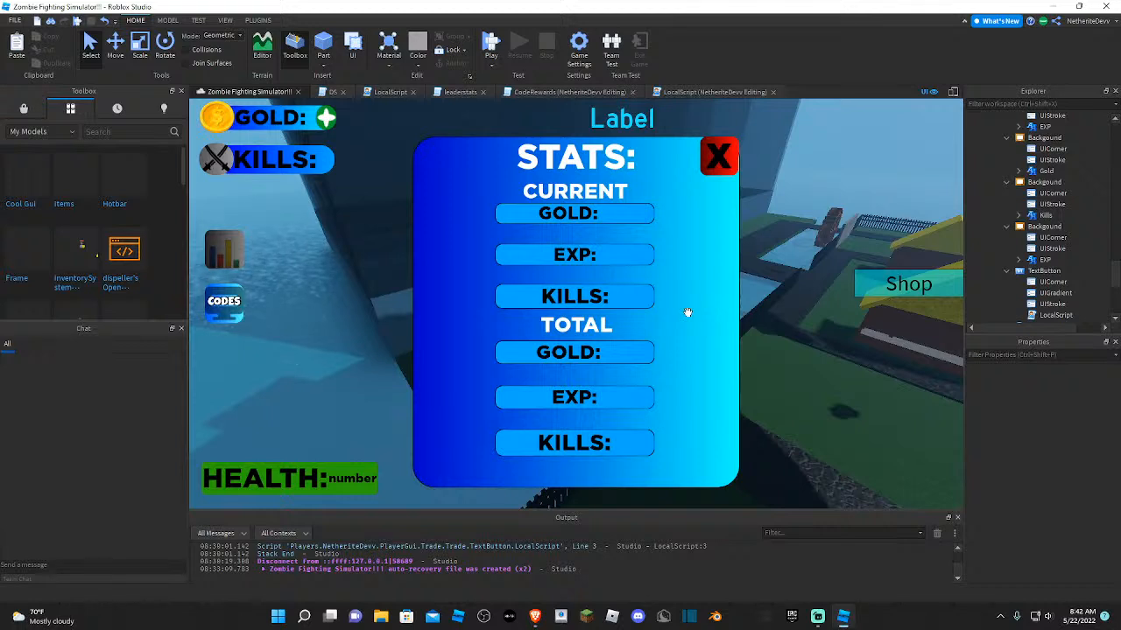
pyautogui.scroll(3, 1073, 246)
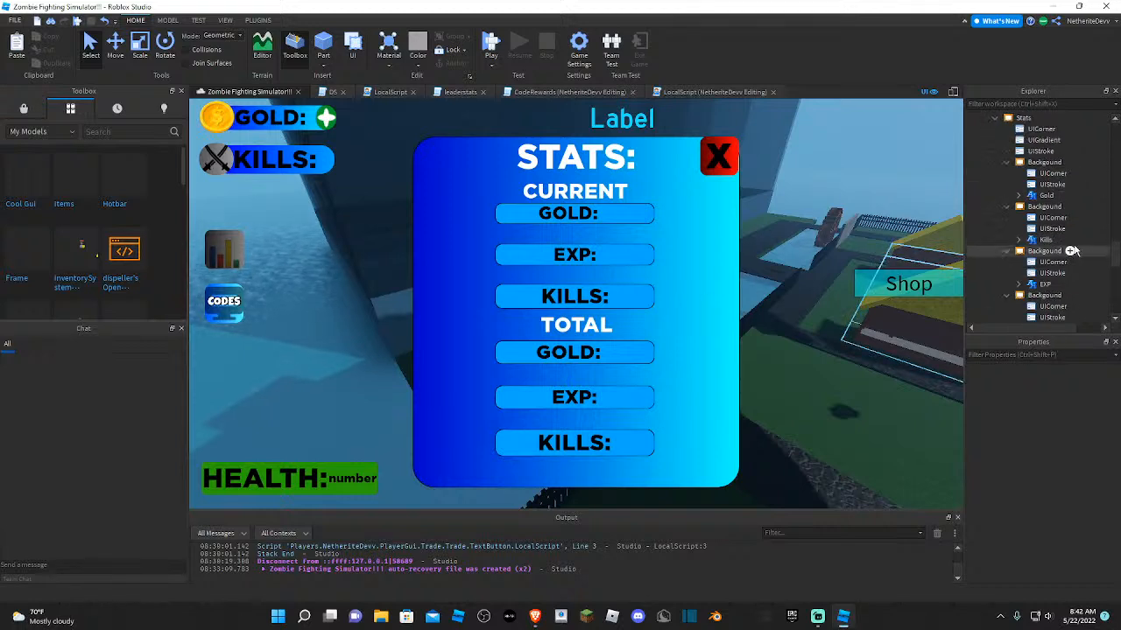
pyautogui.click(1006, 225)
pyautogui.click(1006, 236)
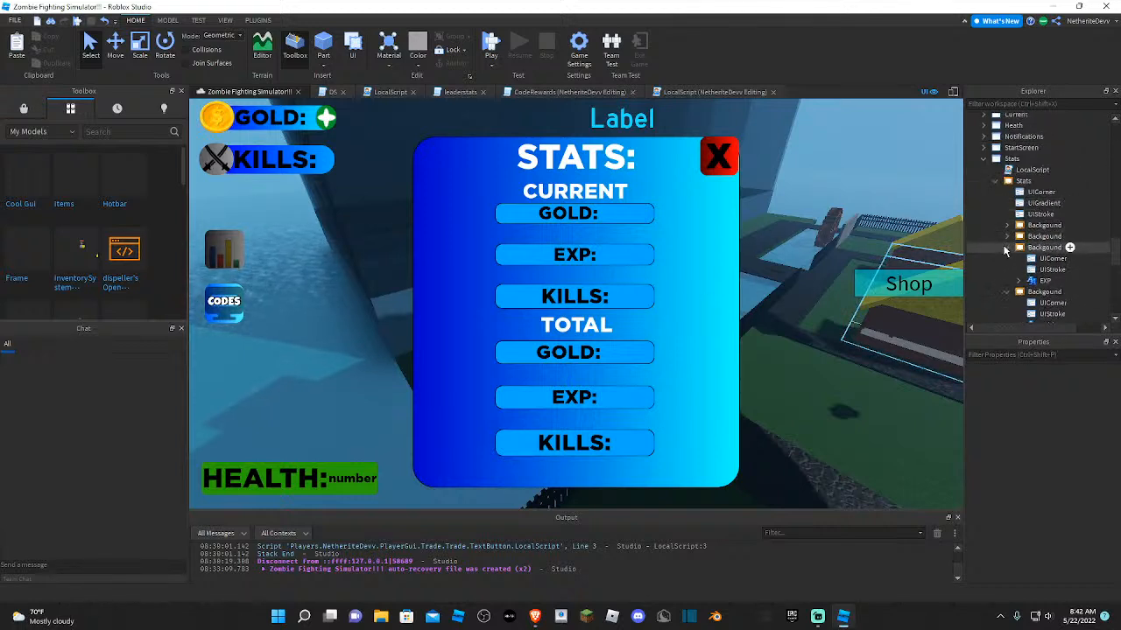
pyautogui.click(1006, 247)
pyautogui.click(1007, 269)
pyautogui.click(1006, 260)
pyautogui.click(1006, 269)
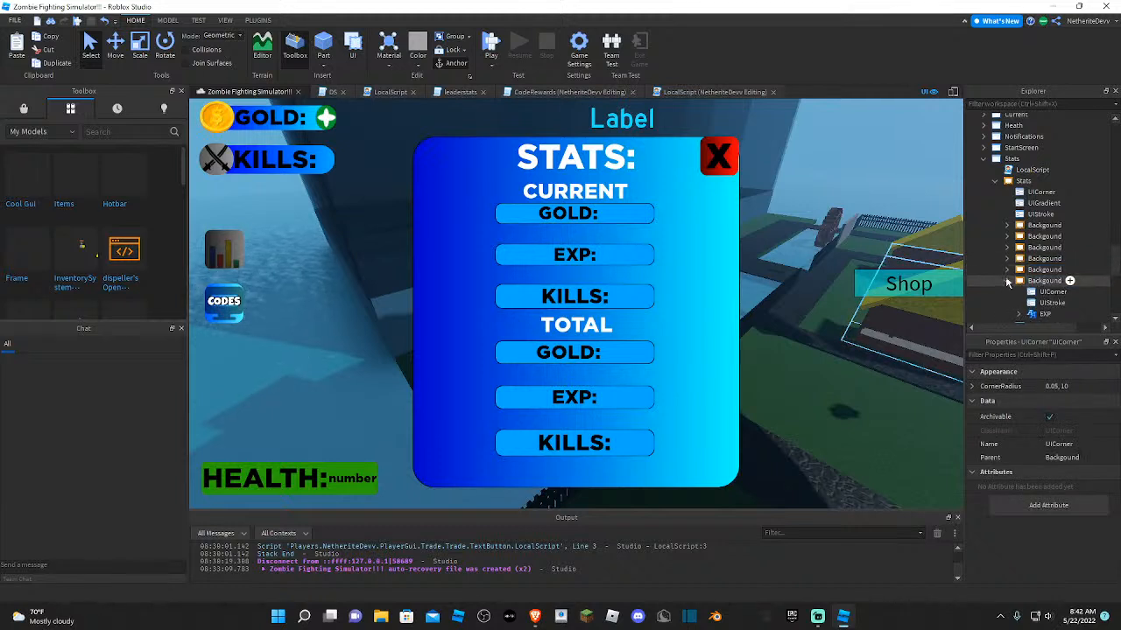
pyautogui.click(1006, 281)
# - Select the six Backgound frames together with their parent Stats frame and duplicate them
pyautogui.click(1029, 271)
pyautogui.keyDown('ctrl'); pyautogui.click(1035, 281); pyautogui.keyUp('ctrl')
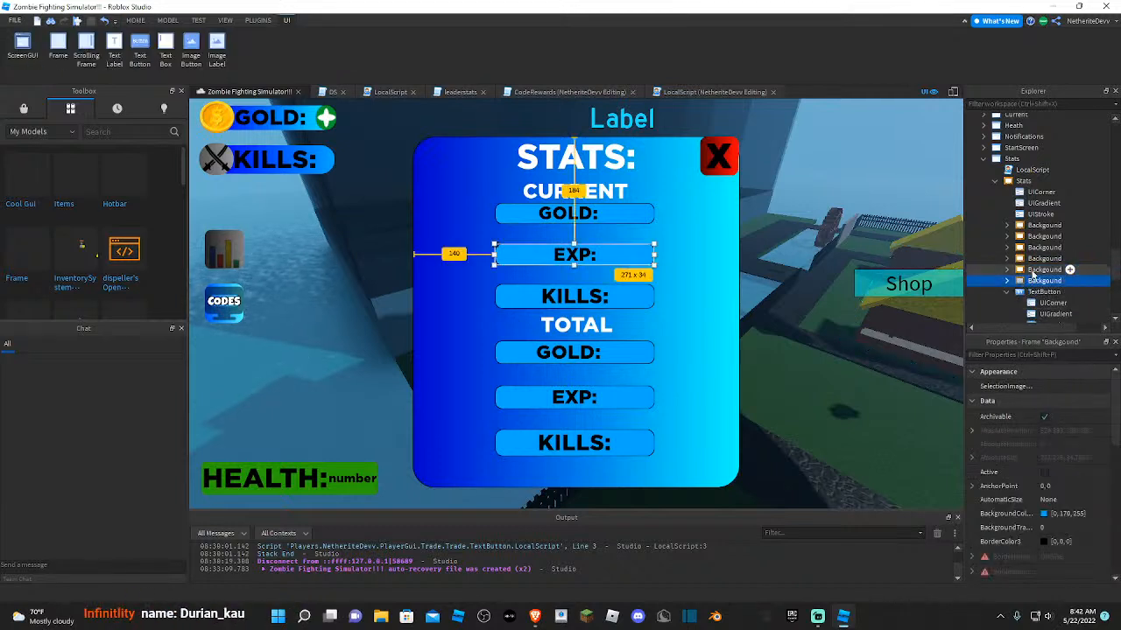
pyautogui.keyDown('ctrl'); pyautogui.click(1039, 260); pyautogui.keyUp('ctrl')
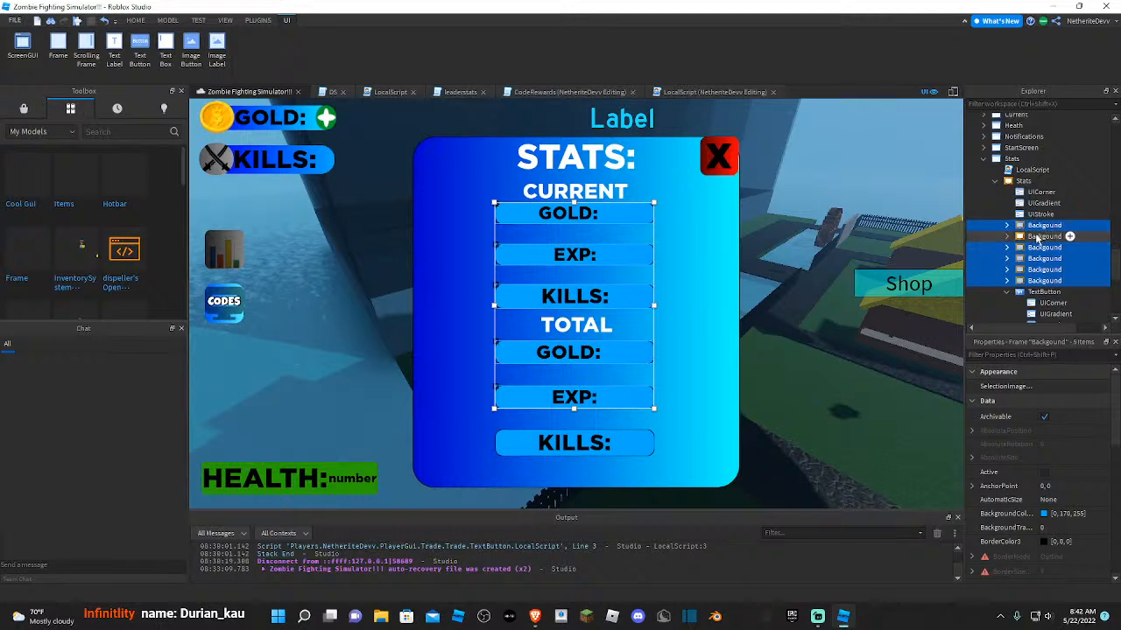
pyautogui.keyDown('ctrl'); pyautogui.click(1041, 237); pyautogui.keyUp('ctrl')
pyautogui.keyDown('ctrl'); pyautogui.click(1020, 182); pyautogui.keyUp('ctrl')
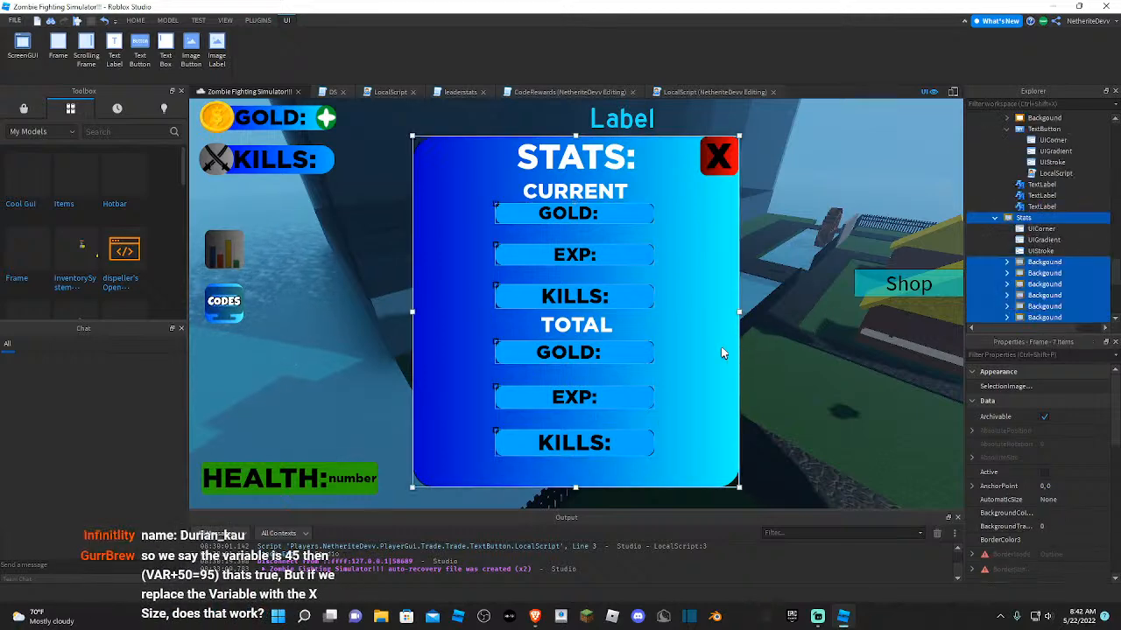
pyautogui.moveTo(709, 351)
pyautogui.mouseDown()
pyautogui.moveTo(707, 409)
pyautogui.moveTo(708, 356)
pyautogui.mouseUp()
pyautogui.scroll(-3, 1034, 254)
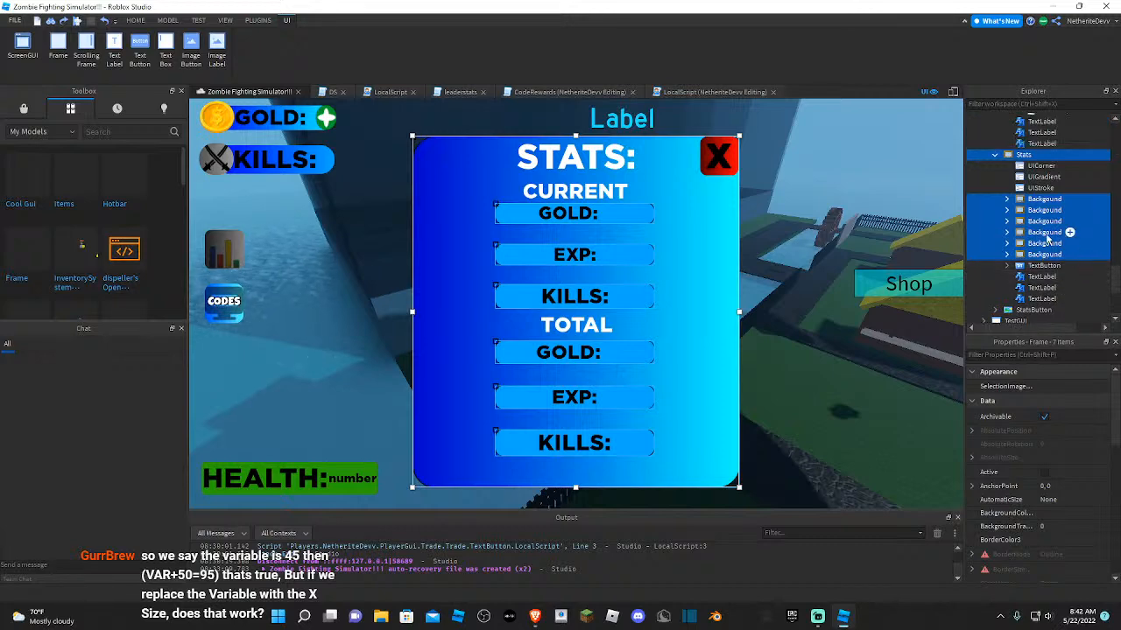
# - Select the duplicated Stats frame together with its gold, EXP and kills rows, try moving it slightly down, and undo the move
pyautogui.click(1030, 222)
pyautogui.click(1030, 201)
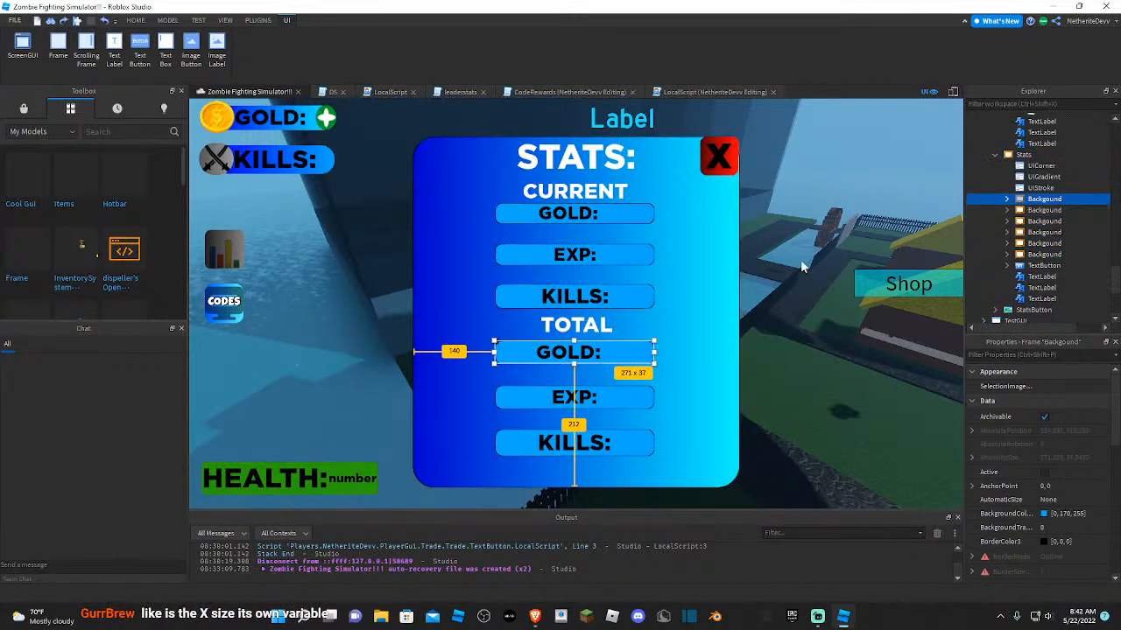
pyautogui.keyDown('shift'); pyautogui.click(615, 300); pyautogui.keyUp('shift')
pyautogui.keyDown('shift'); pyautogui.click(610, 392); pyautogui.keyUp('shift')
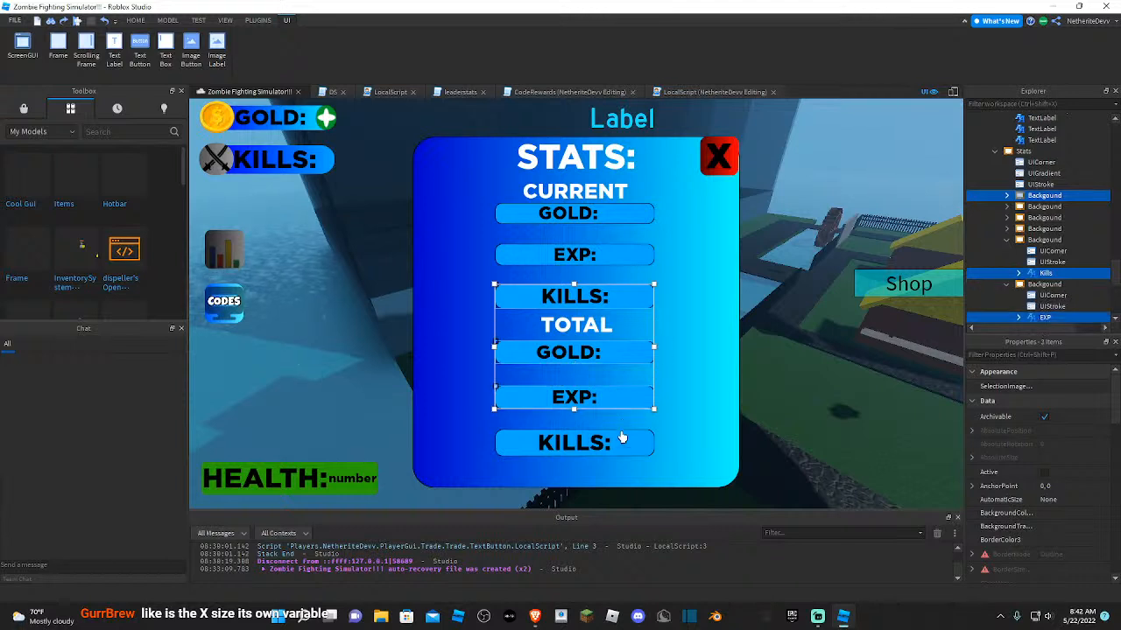
pyautogui.keyDown('shift'); pyautogui.click(620, 441); pyautogui.keyUp('shift')
pyautogui.keyDown('shift'); pyautogui.click(612, 255); pyautogui.keyUp('shift')
pyautogui.keyDown('shift'); pyautogui.click(610, 217); pyautogui.keyUp('shift')
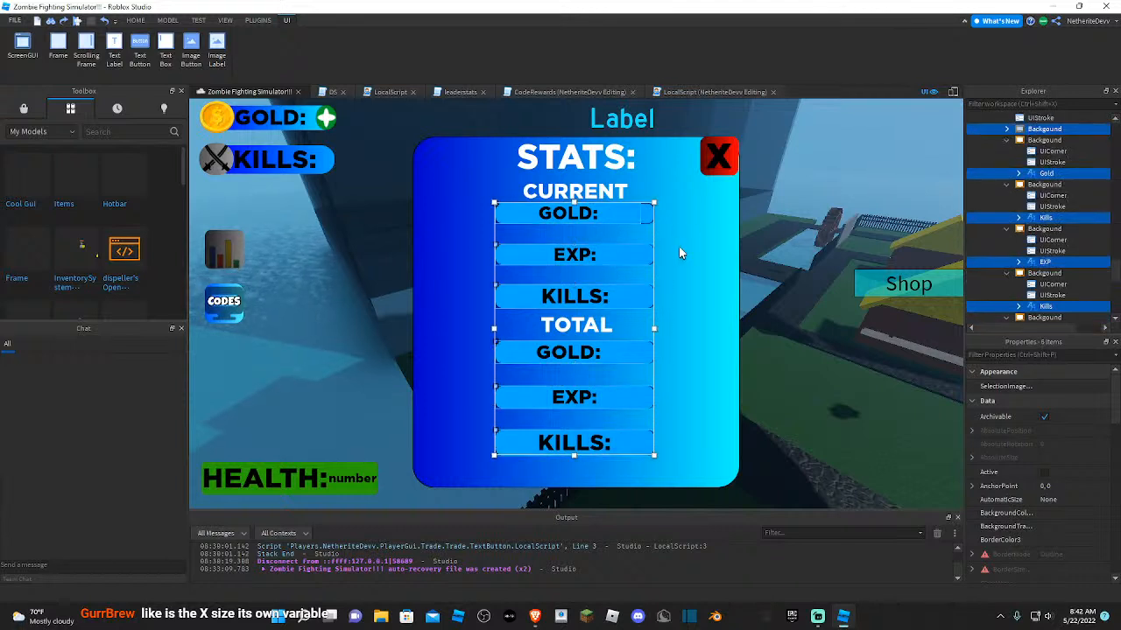
pyautogui.keyDown('shift'); pyautogui.click(698, 253); pyautogui.keyUp('shift')
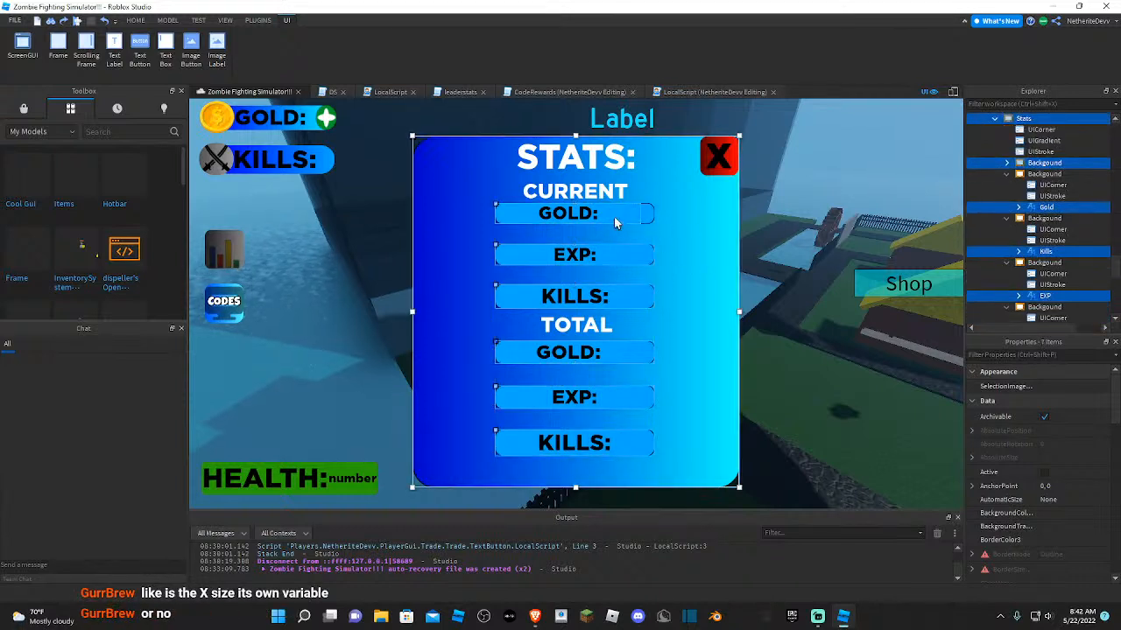
pyautogui.moveTo(616, 221); pyautogui.dragTo(619, 246)
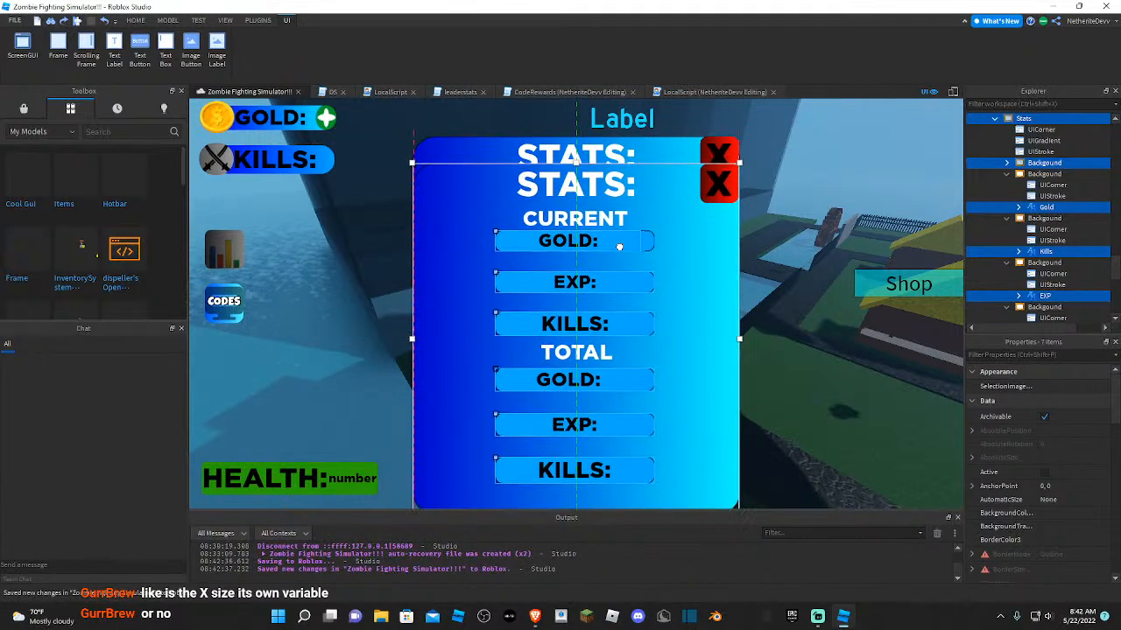
pyautogui.hotkey('ctrl', 'z')
# - Look through the object hierarchy for the two Stats frames and the Backgound frames they contain
pyautogui.scroll(-5, 988, 183)
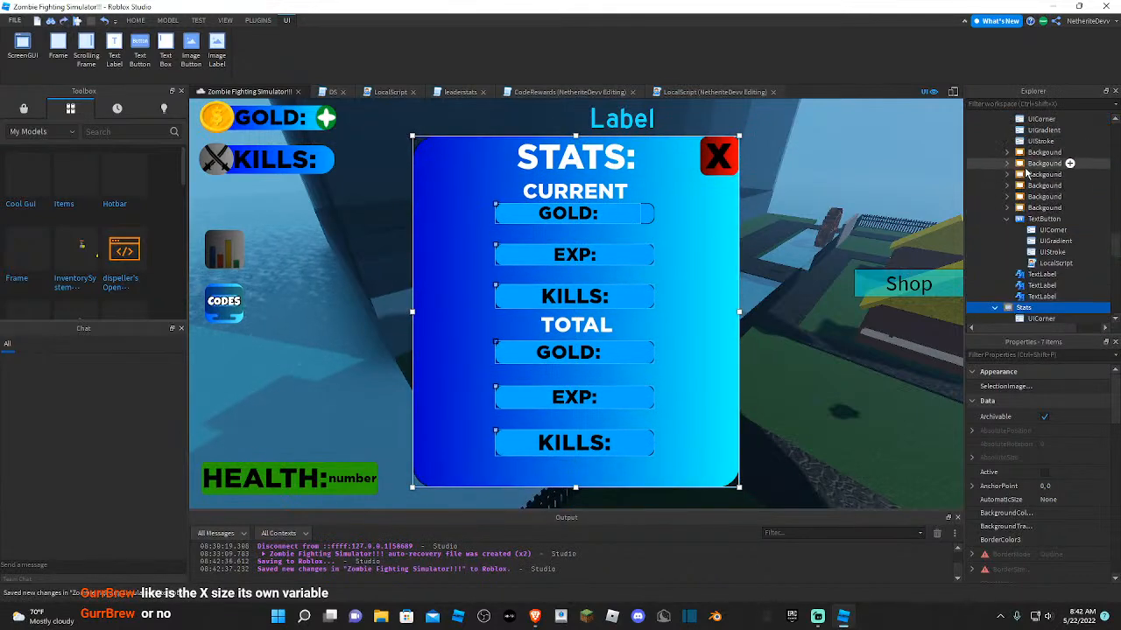
pyautogui.click(736, 191)
pyautogui.moveTo(740, 191); pyautogui.dragTo(599, 231)
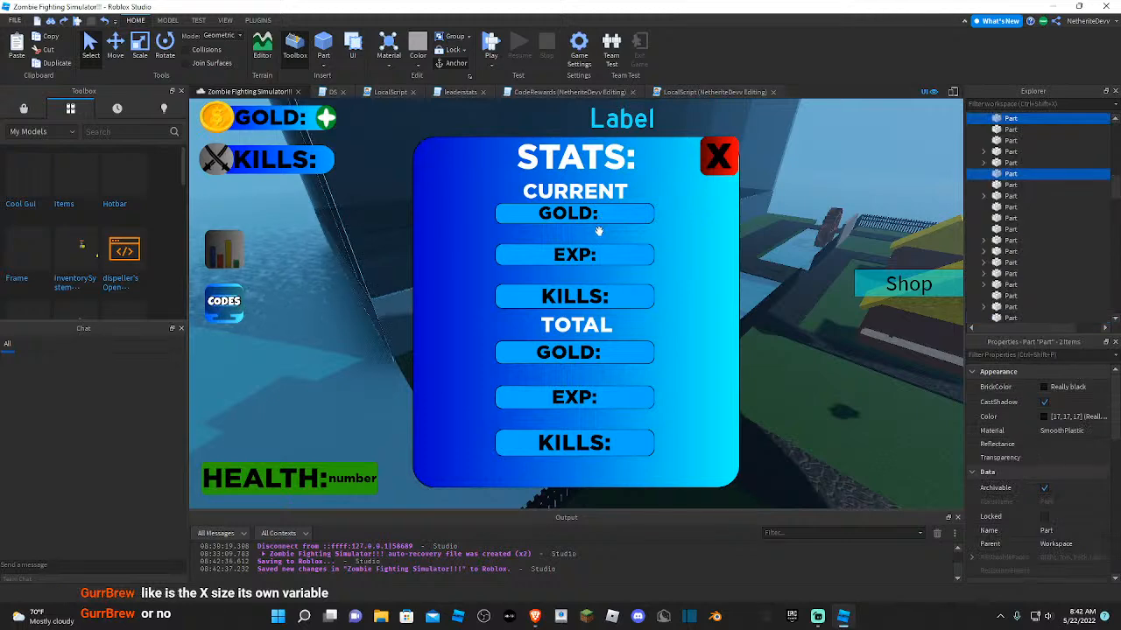
pyautogui.click(797, 288)
pyautogui.moveTo(798, 288); pyautogui.dragTo(802, 288, button='right')
pyautogui.scroll(-8, 1055, 216)
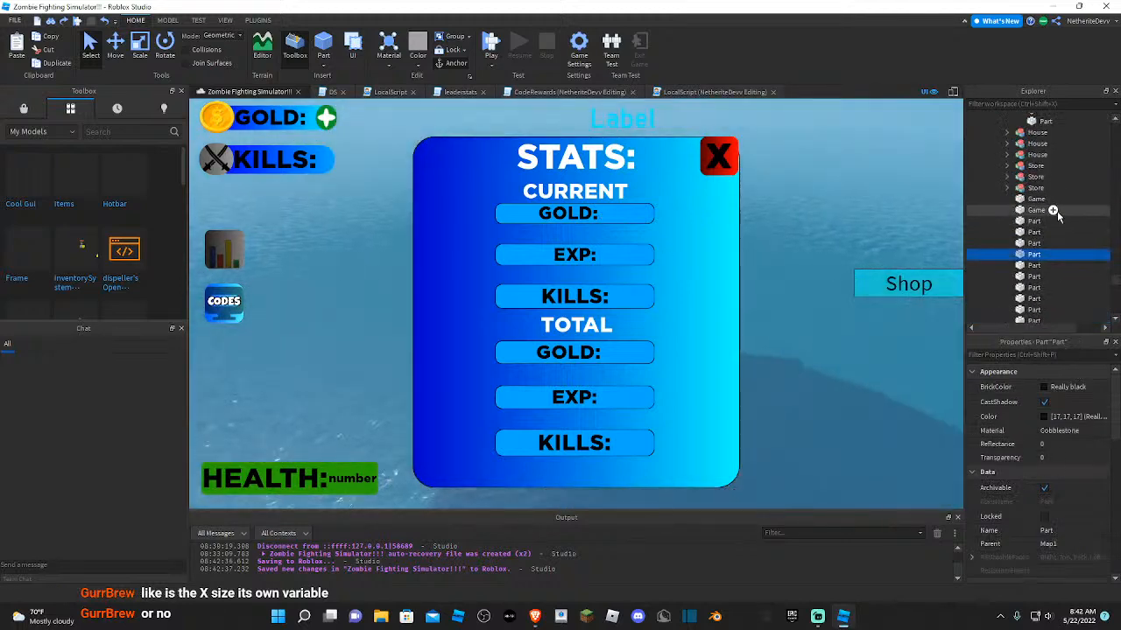
pyautogui.scroll(-10, 1084, 232)
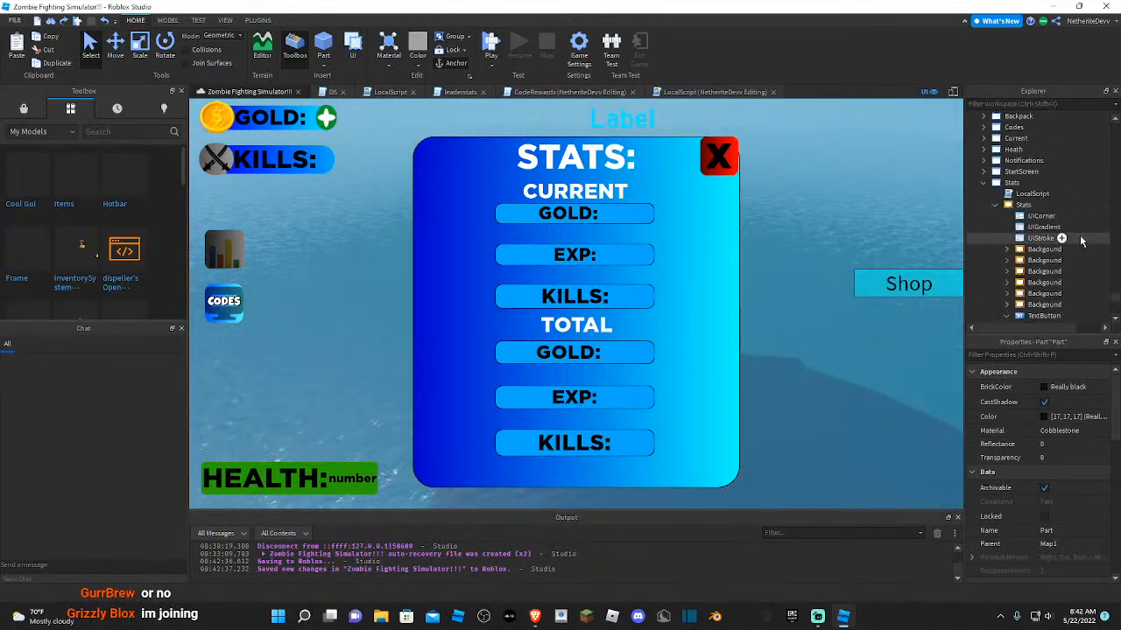
pyautogui.scroll(-12, 1083, 246)
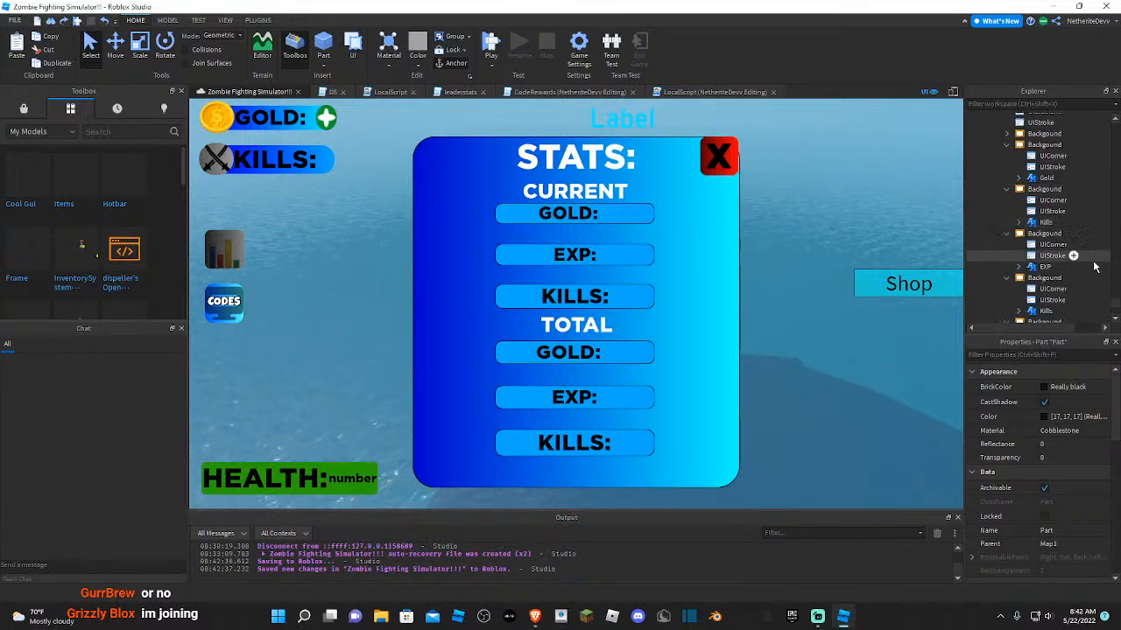
pyautogui.scroll(-6, 1095, 267)
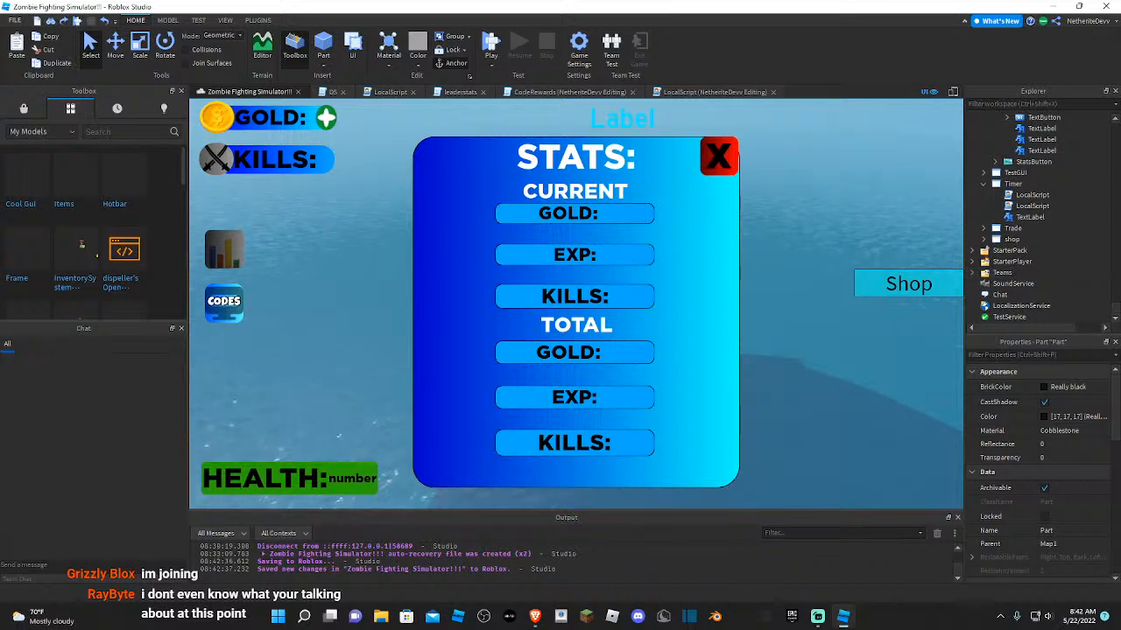
pyautogui.scroll(3, 1009, 254)
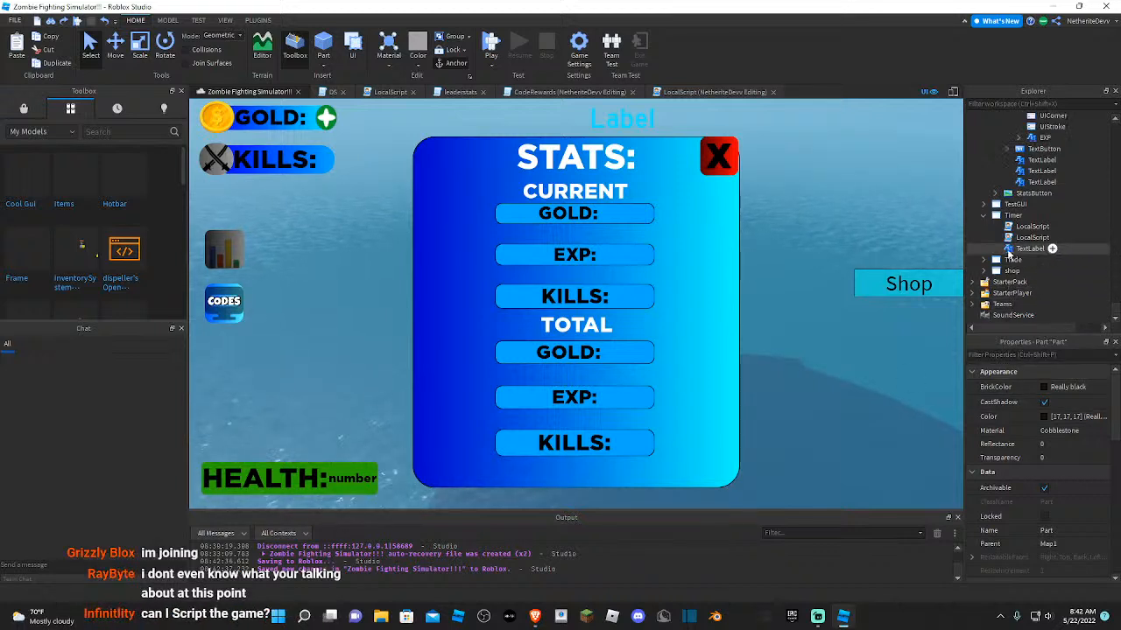
pyautogui.scroll(3, 1011, 258)
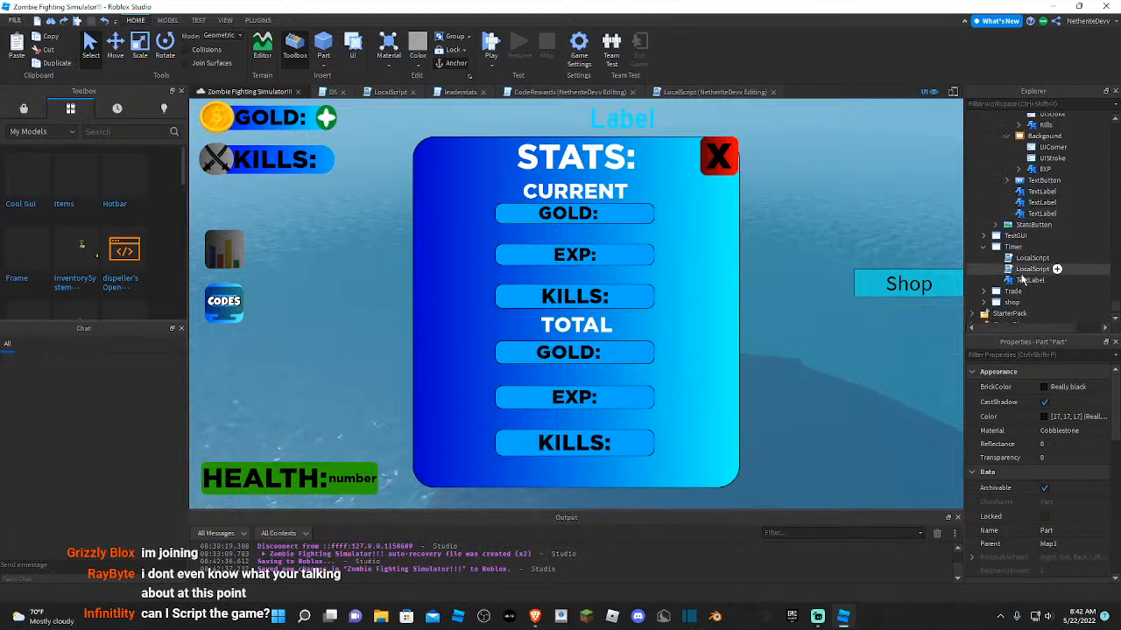
# - Move the Gold row's Backgound frame under CURRENT down to about 140 px below the Stats frame's upper edge
pyautogui.click(1025, 280)
pyautogui.click(571, 215)
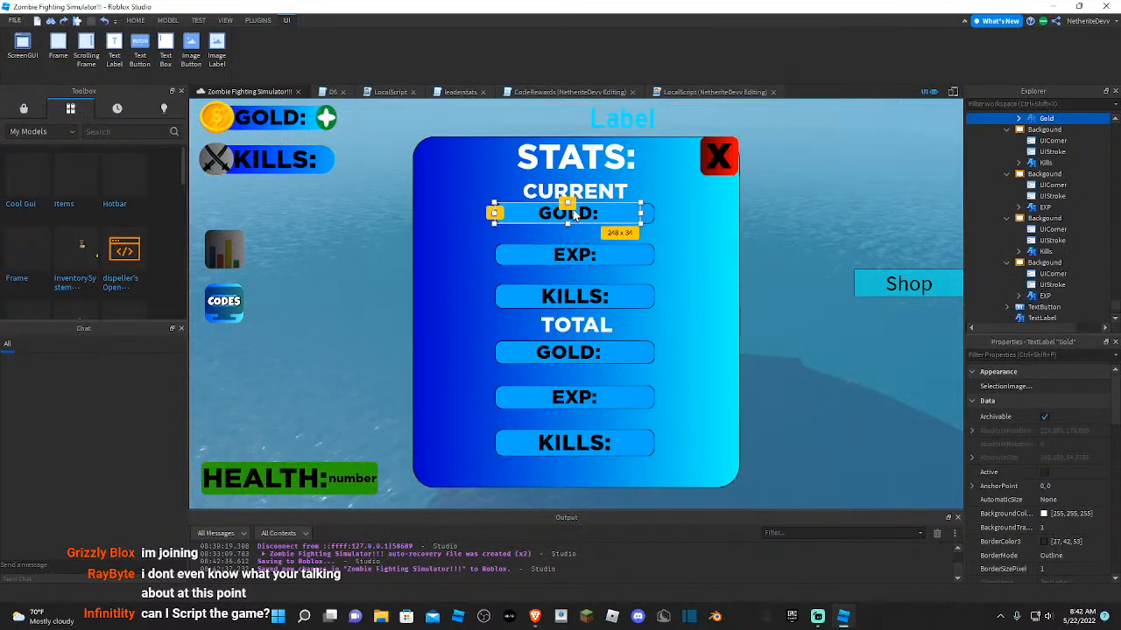
pyautogui.click(646, 214)
pyautogui.moveTo(649, 215); pyautogui.dragTo(647, 231)
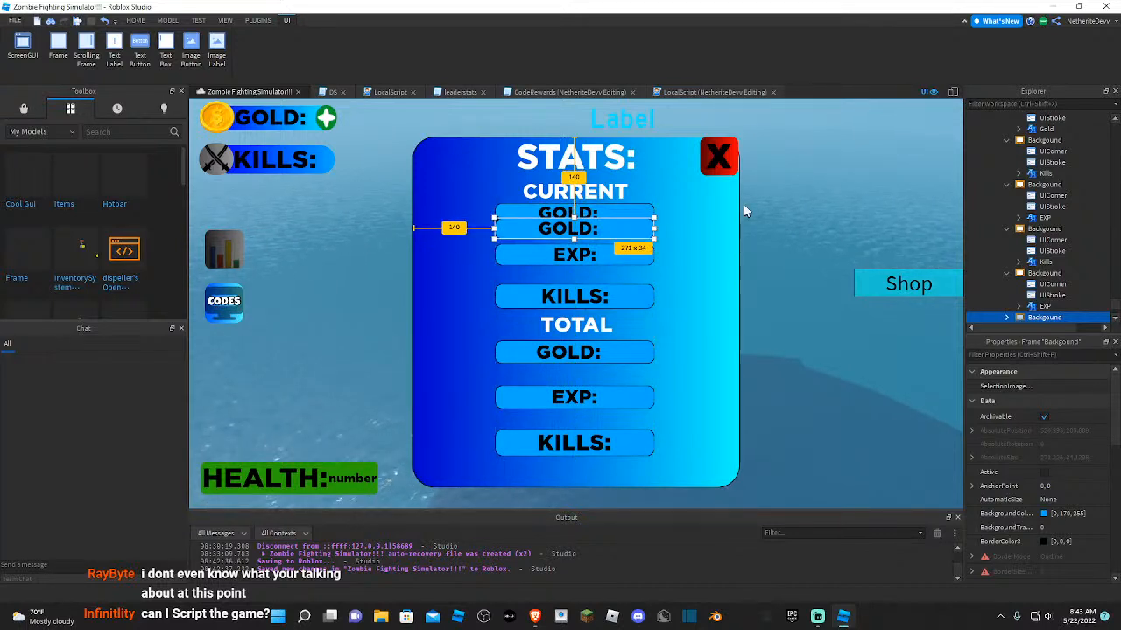
# - Go through the Backgound frames of the lower Stats frame in the hierarchy to identify which row each one belongs to
pyautogui.scroll(-2, 1060, 263)
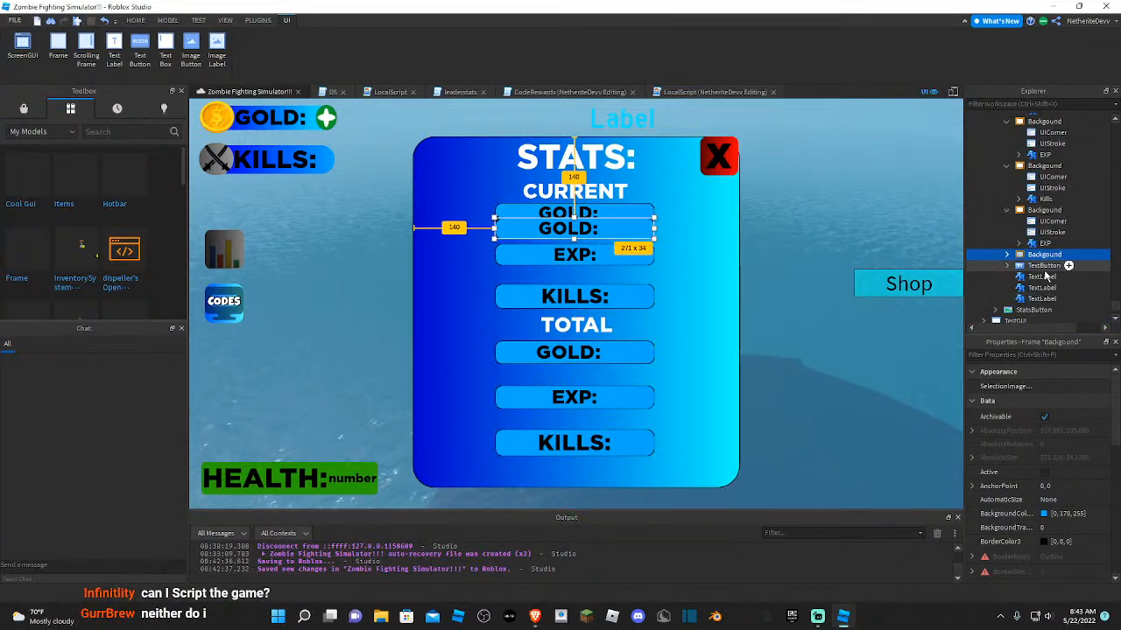
pyautogui.click(1044, 210)
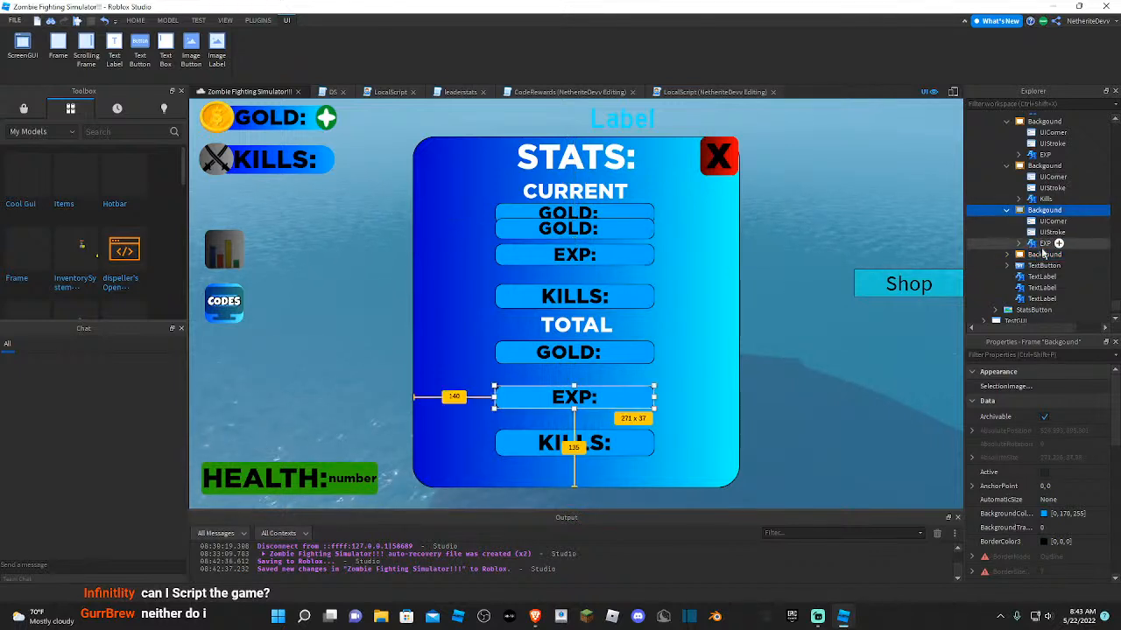
pyautogui.click(1041, 166)
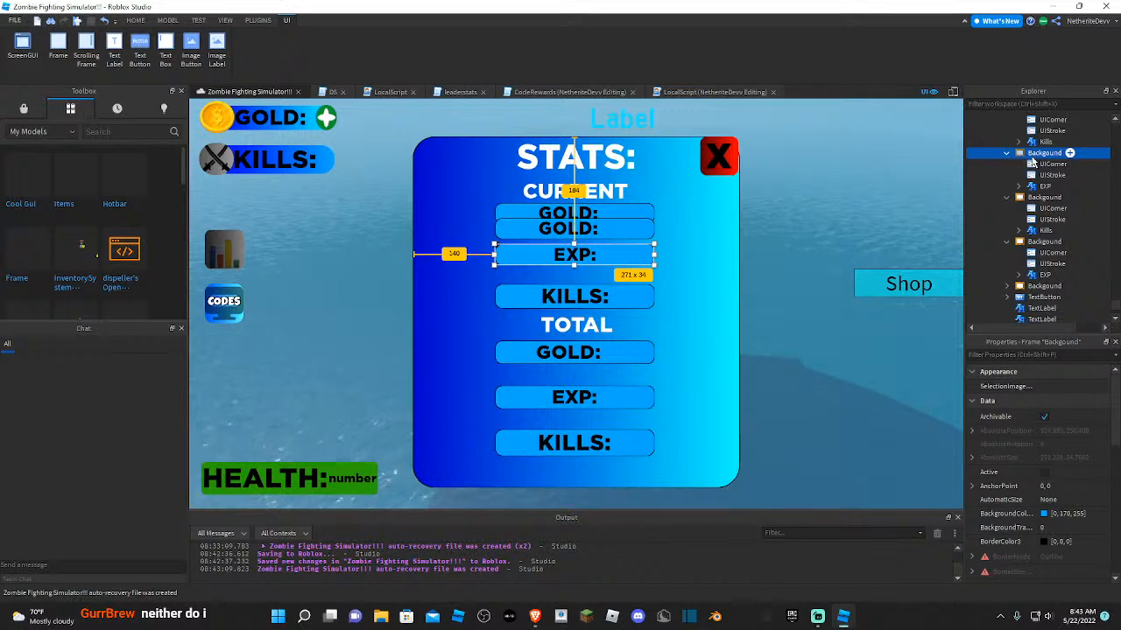
pyautogui.scroll(3, 1038, 175)
pyautogui.click(1044, 204)
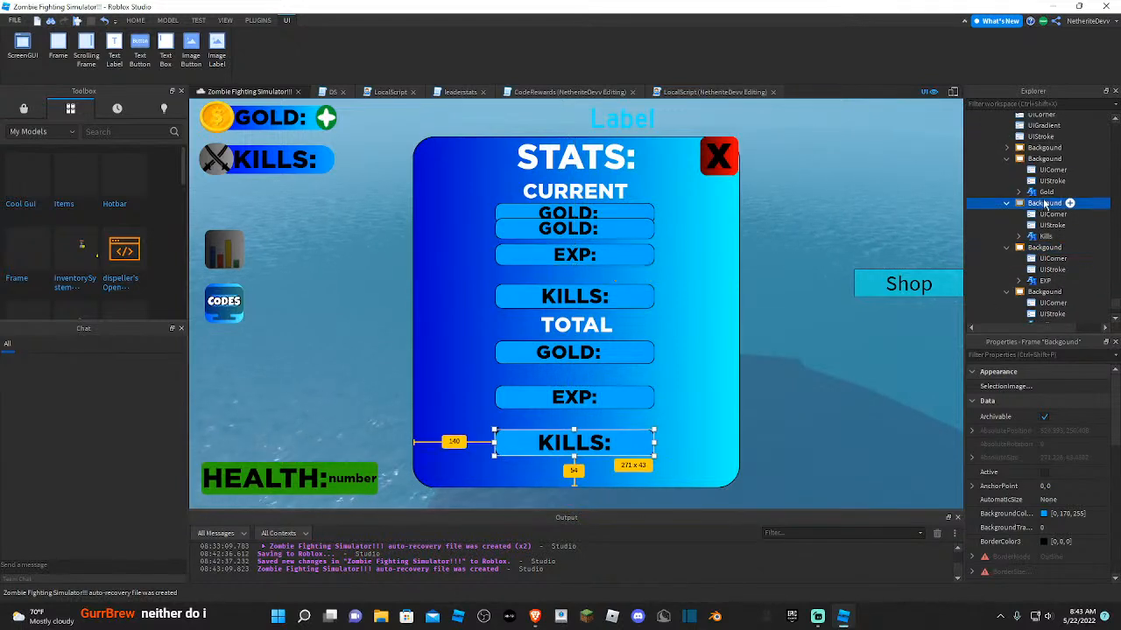
pyautogui.click(1044, 158)
pyautogui.click(1044, 147)
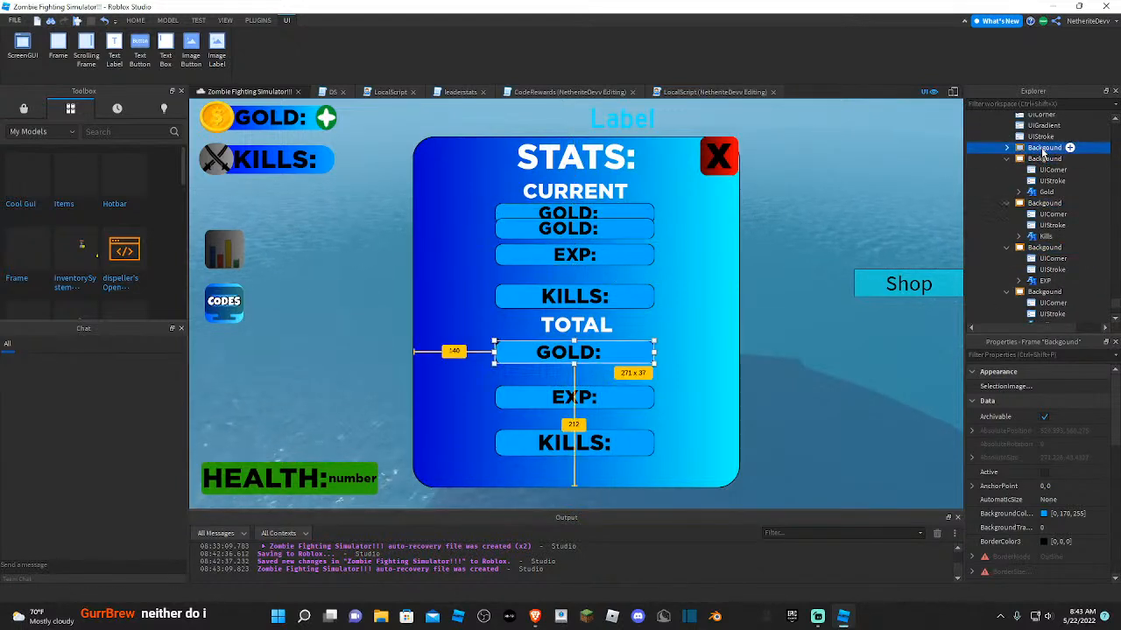
pyautogui.click(1042, 159)
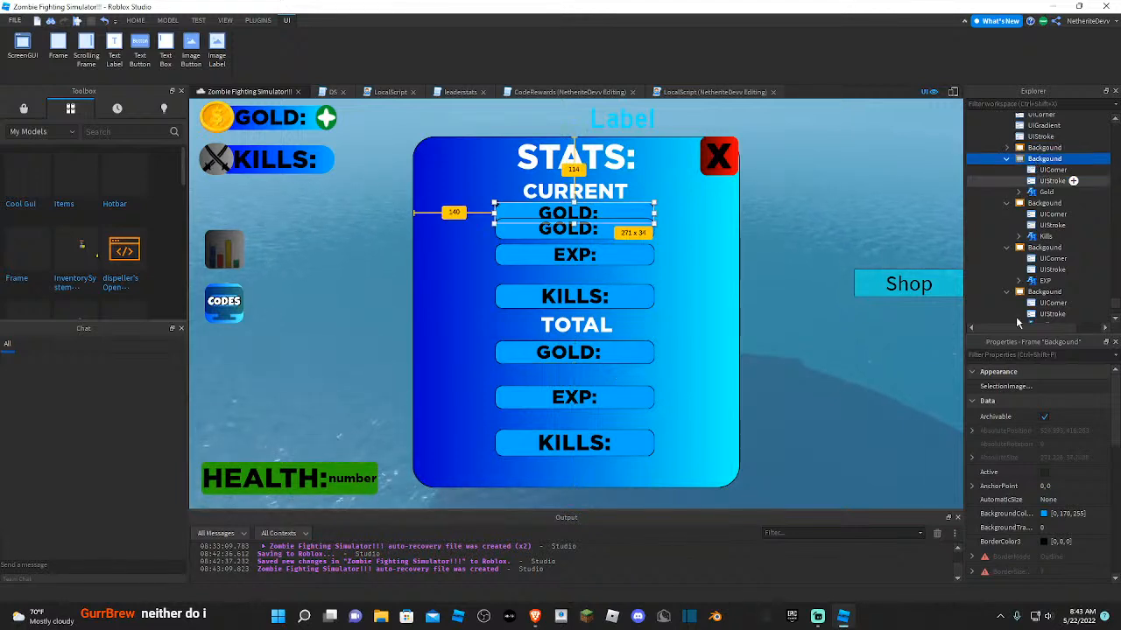
pyautogui.click(1044, 281)
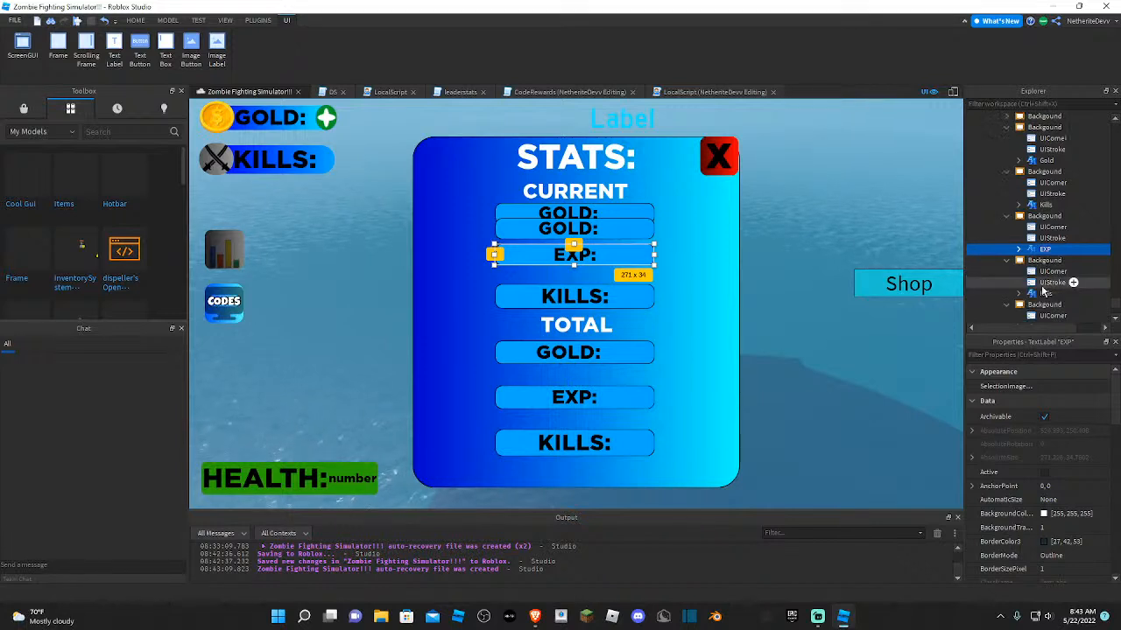
pyautogui.scroll(-1, 1043, 293)
pyautogui.click(1042, 304)
pyautogui.scroll(-1, 1041, 308)
pyautogui.click(1041, 317)
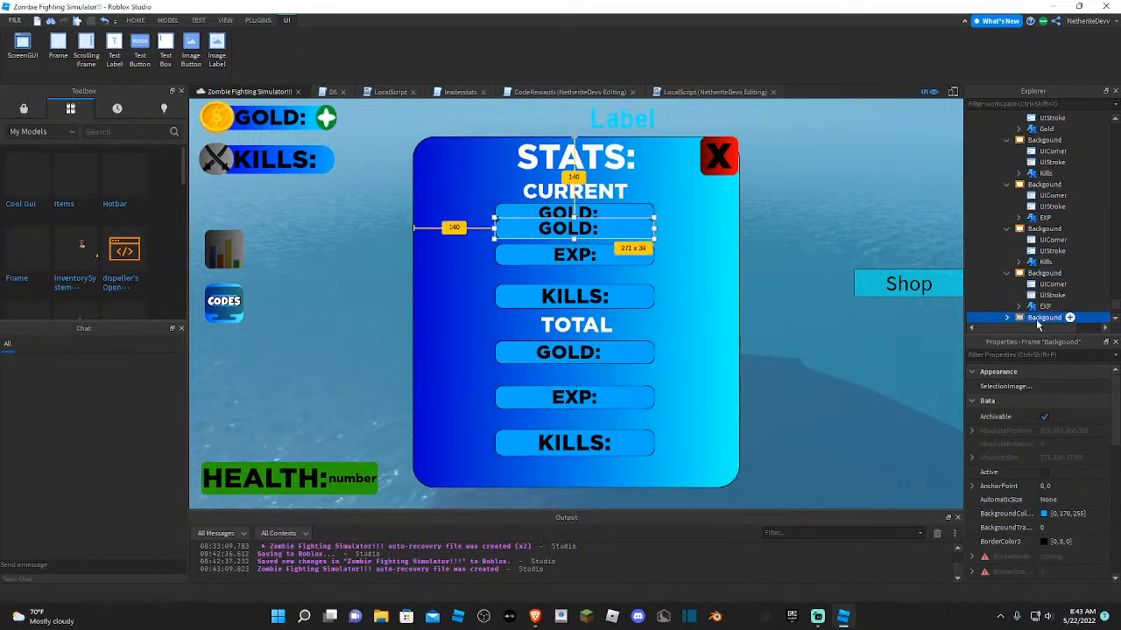
# - Try to reorder the upper CURRENT Gold row's Backgound frame in the hierarchy, and undo its nesting inside the other Gold frame
pyautogui.scroll(4, 1044, 263)
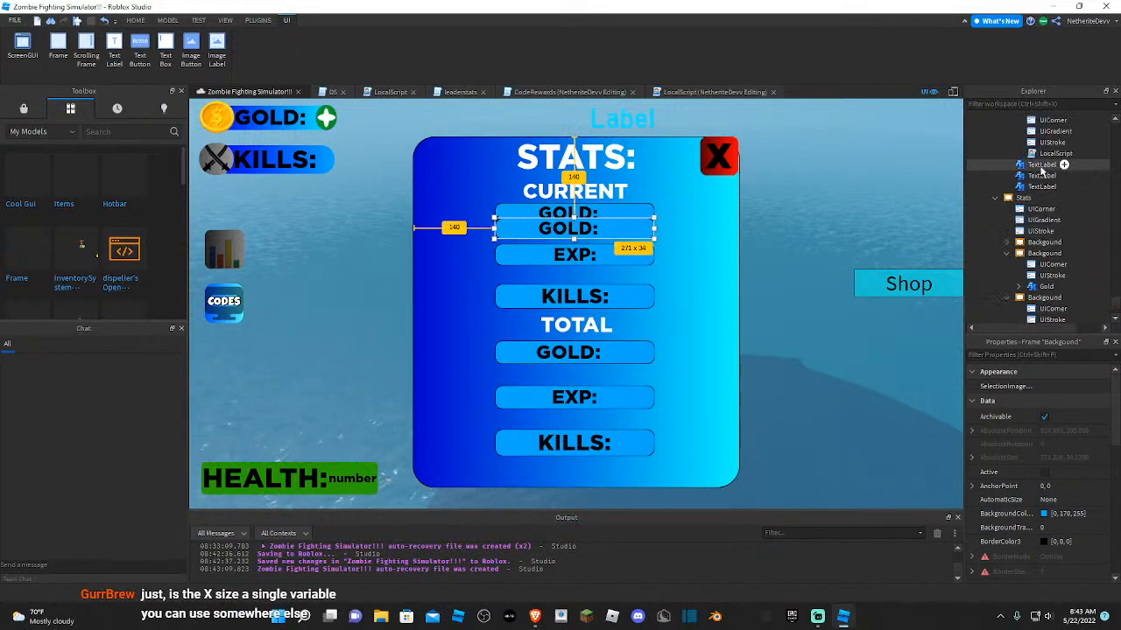
pyautogui.scroll(-1, 1039, 169)
pyautogui.moveTo(1044, 187); pyautogui.dragTo(1051, 245)
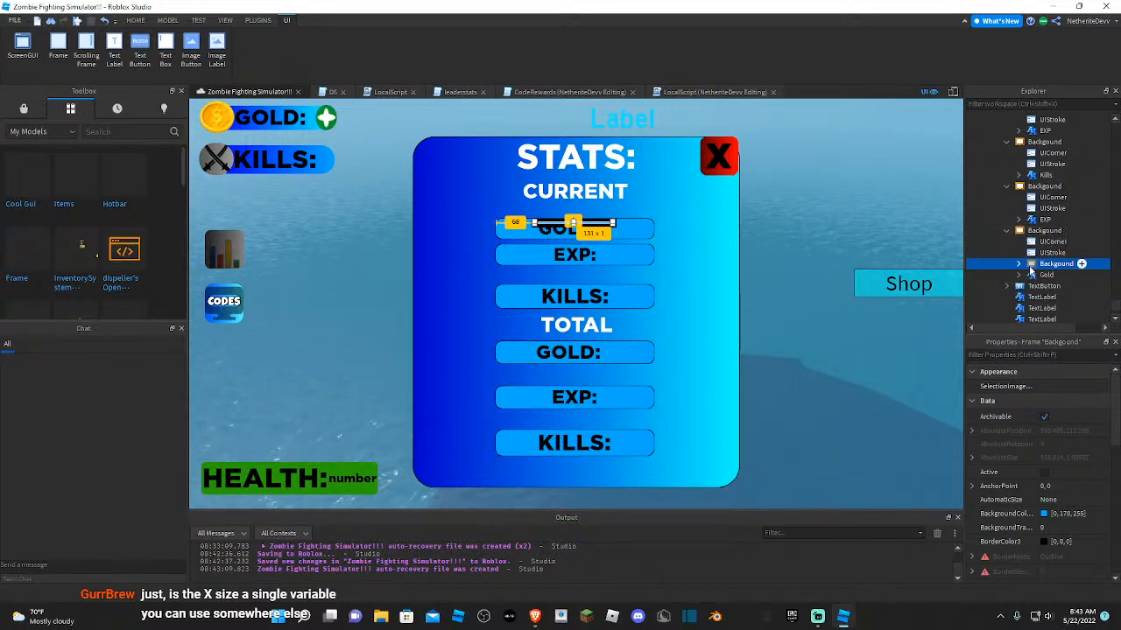
pyautogui.hotkey('ctrl', 'z')
pyautogui.hotkey('ctrl', 'z')
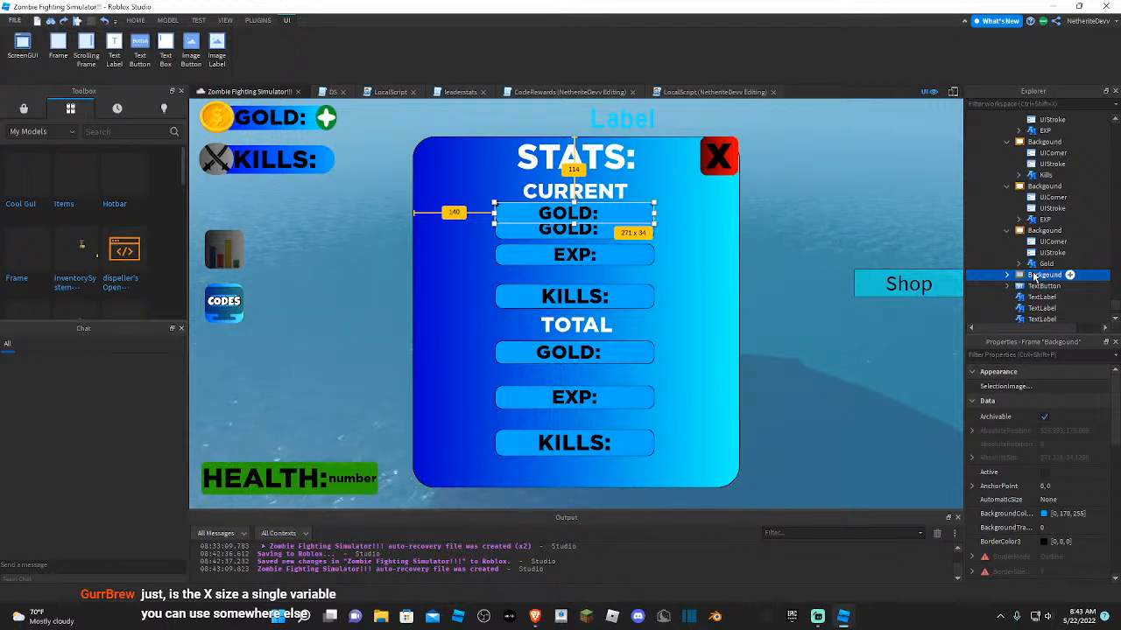
# - Reposition the duplicate background just below the current GOLD row and delete its Gold text label
pyautogui.click(611, 233)
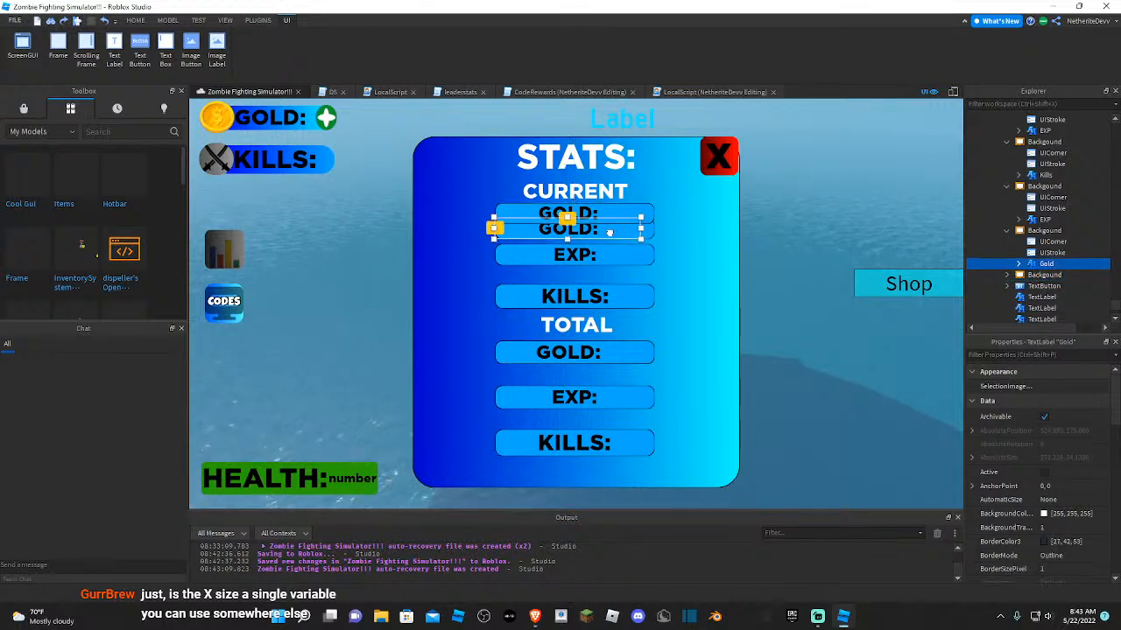
pyautogui.click(650, 235)
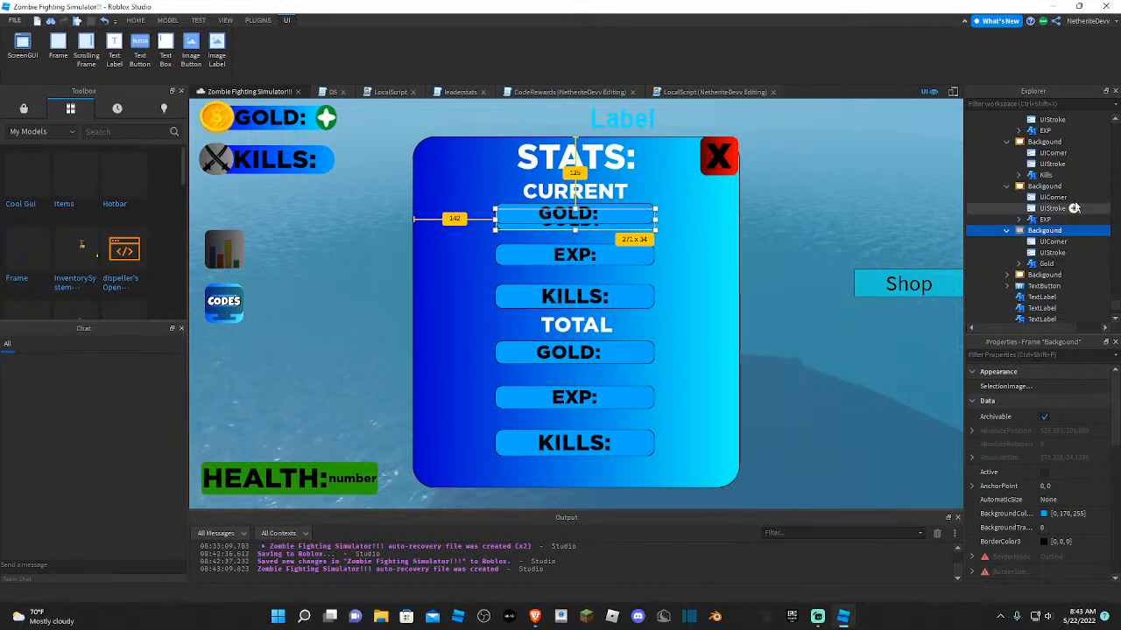
pyautogui.click(1044, 263)
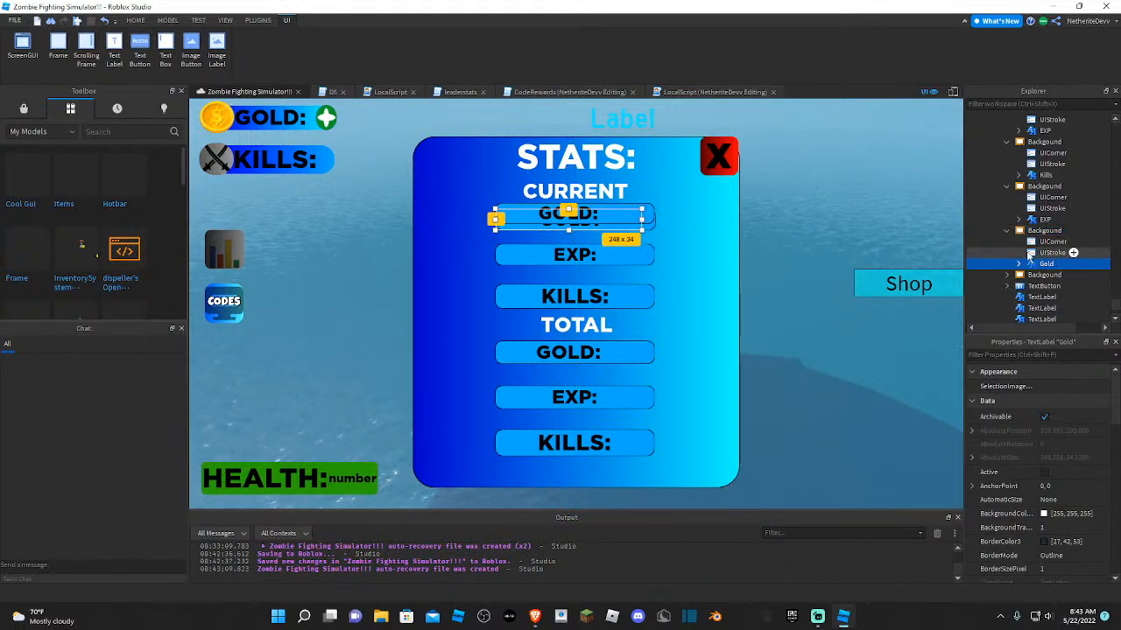
pyautogui.press('Delete')
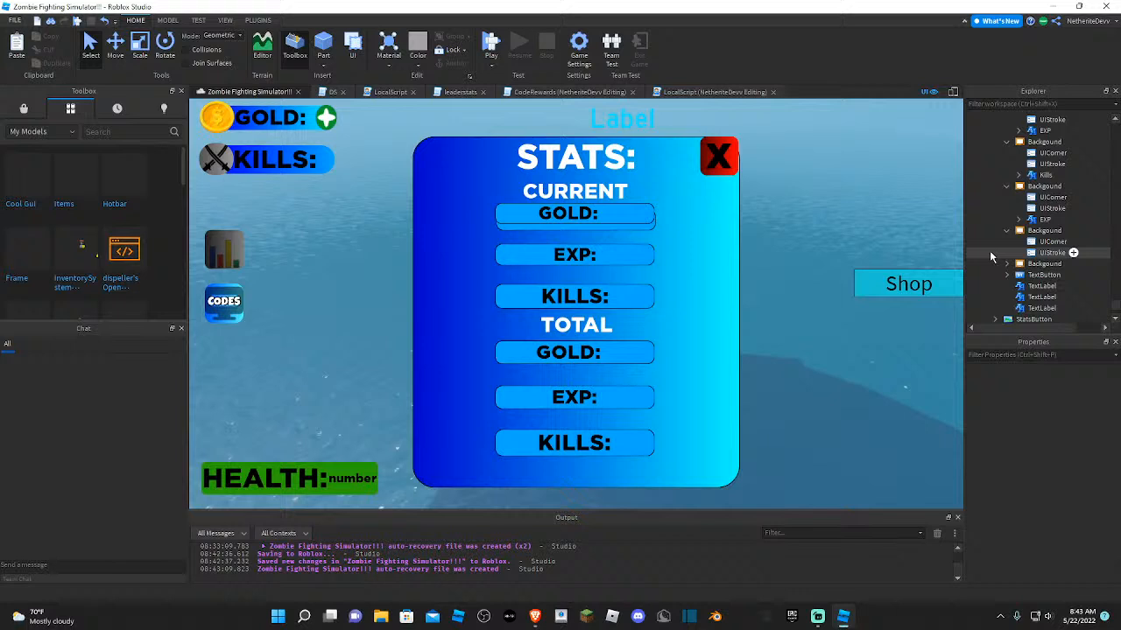
# - Delete the UIStroke from the duplicate background behind the current GOLD row
pyautogui.click(1038, 230)
pyautogui.press('Down')
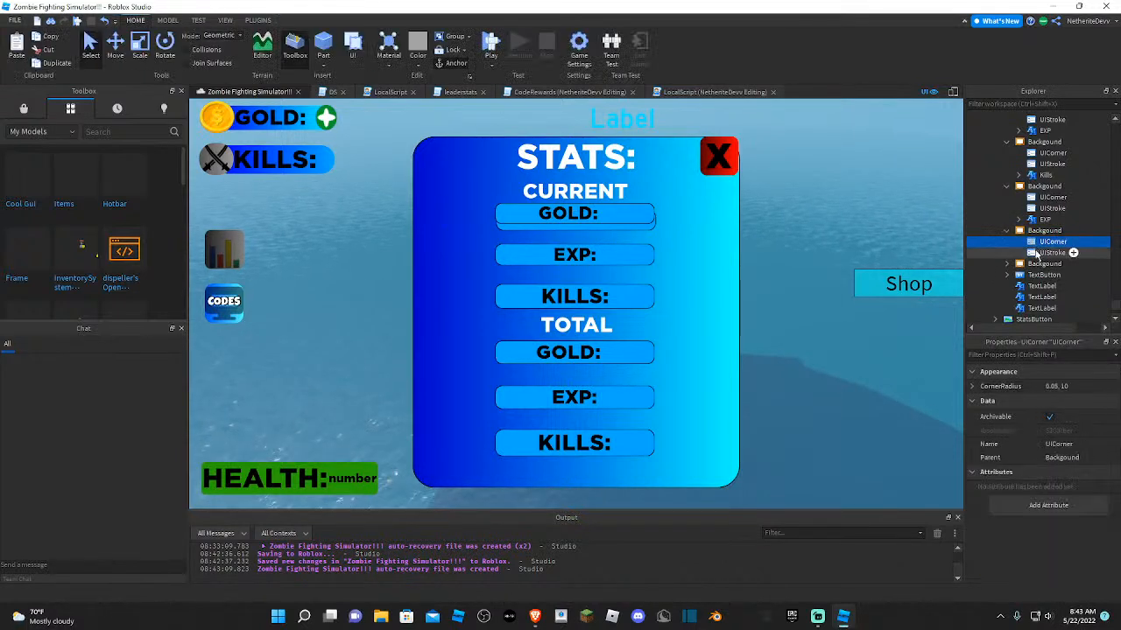
pyautogui.press('Down')
pyautogui.press('Delete')
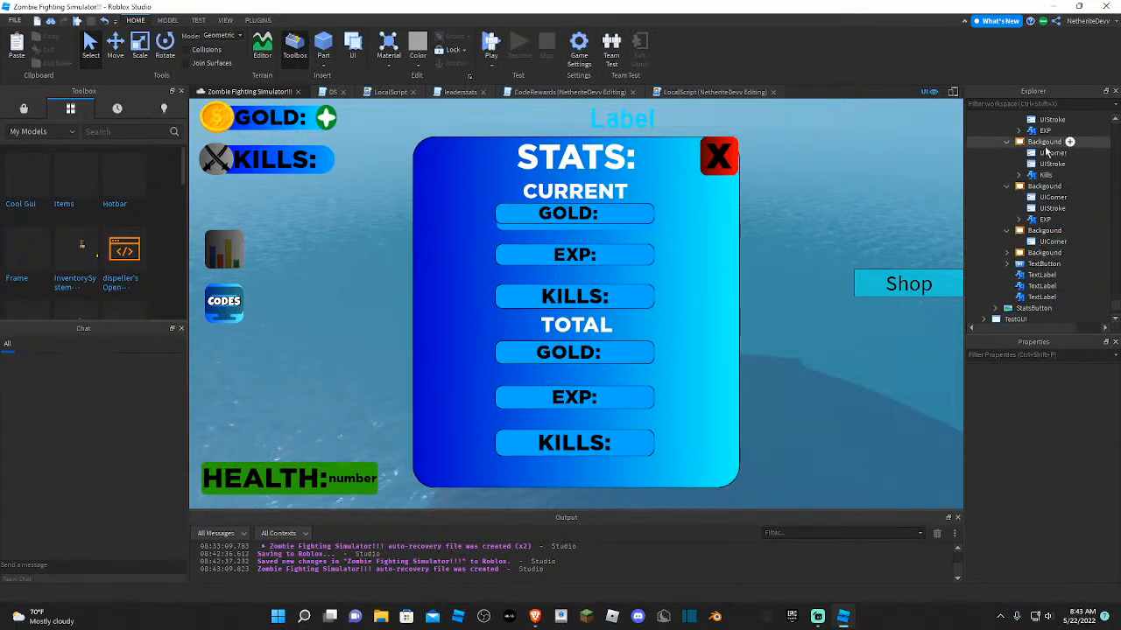
# - Delete the UIStroke from the original background of the current GOLD row
pyautogui.click(1044, 141)
pyautogui.click(636, 217)
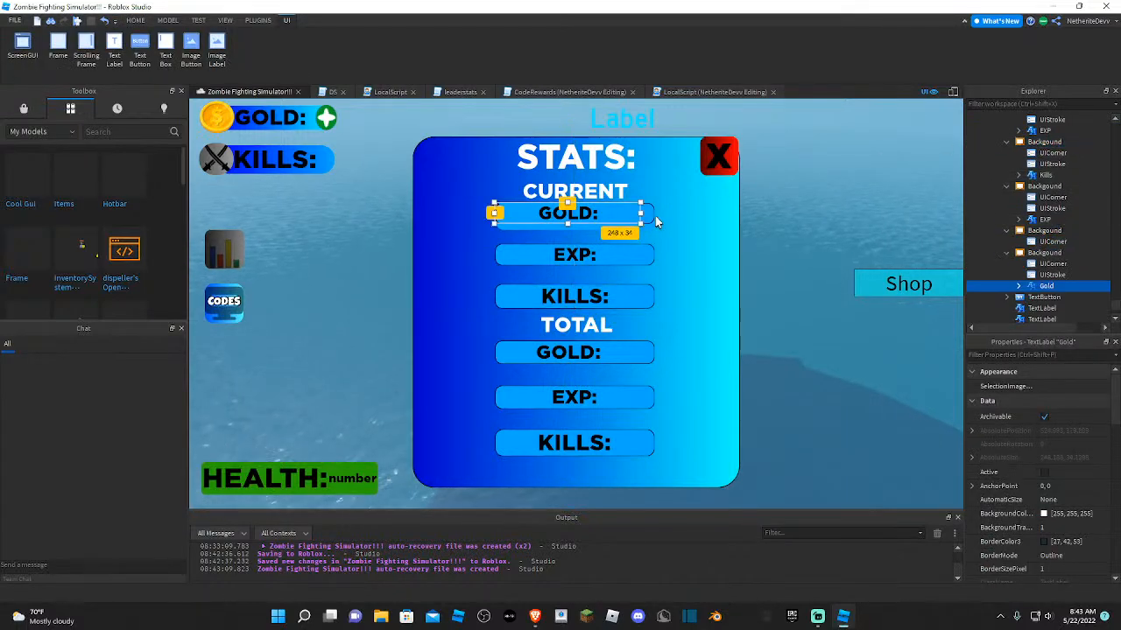
pyautogui.click(1040, 277)
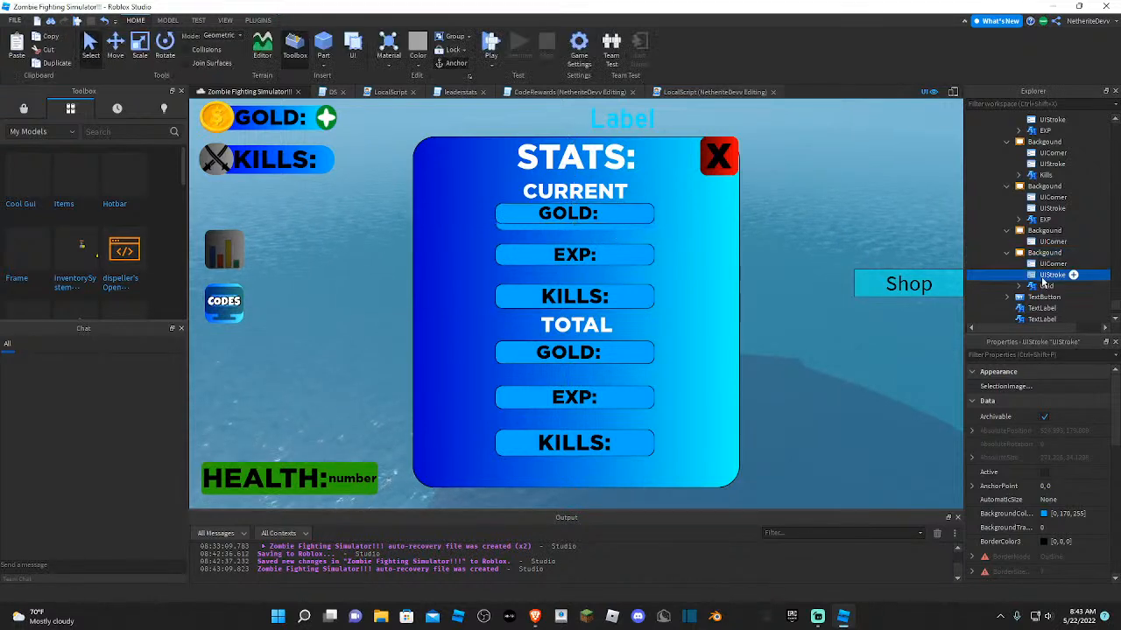
pyautogui.press('Delete')
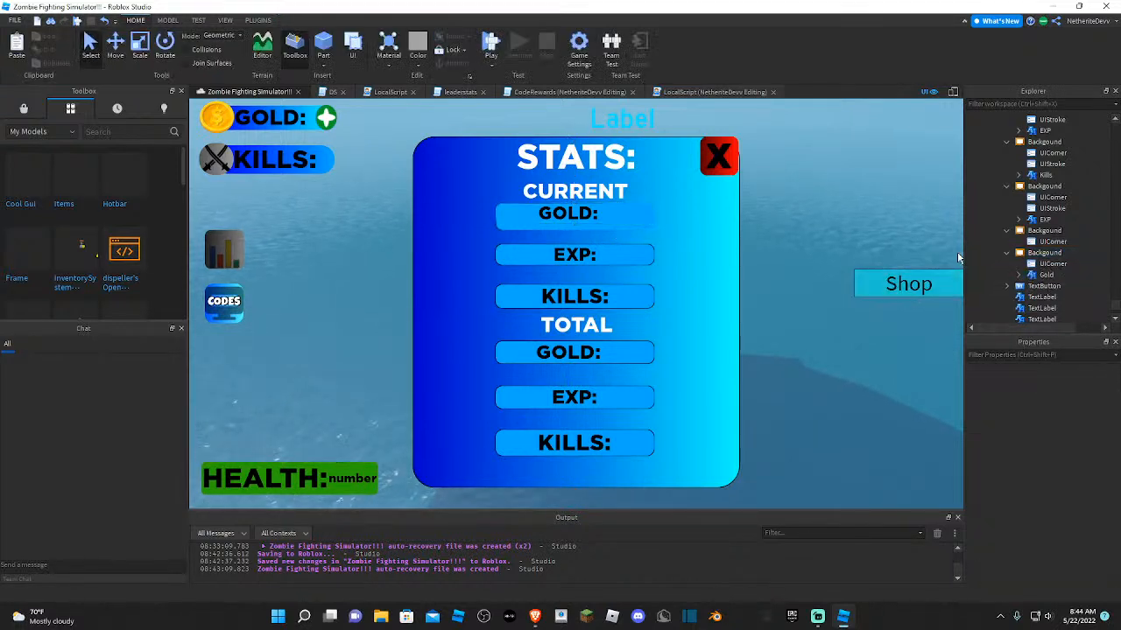
# - Darken the duplicate GOLD background's BackgroundColor3 to 0, 89, 134
pyautogui.click(1043, 252)
pyautogui.click(553, 227)
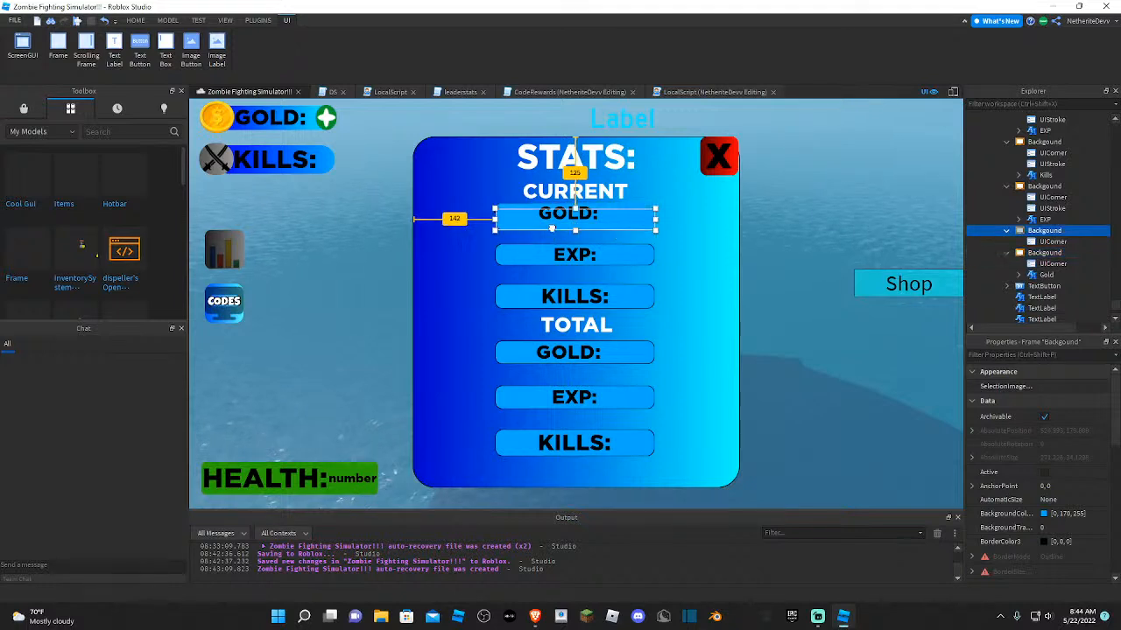
pyautogui.moveTo(551, 229); pyautogui.dragTo(556, 229)
pyautogui.click(1042, 355)
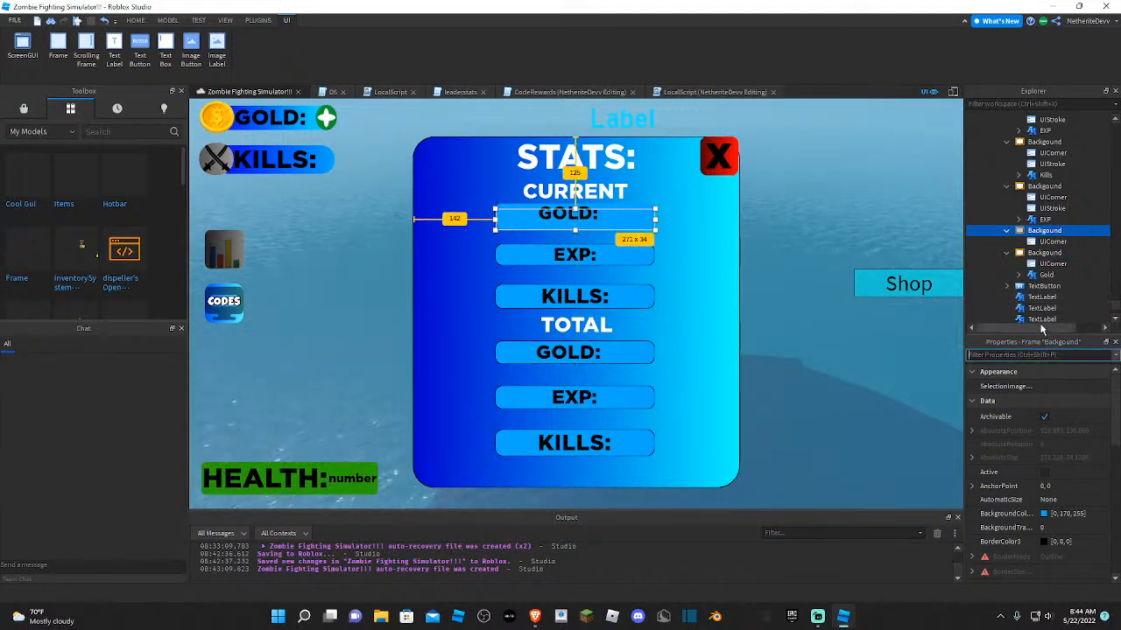
pyautogui.write('colo')
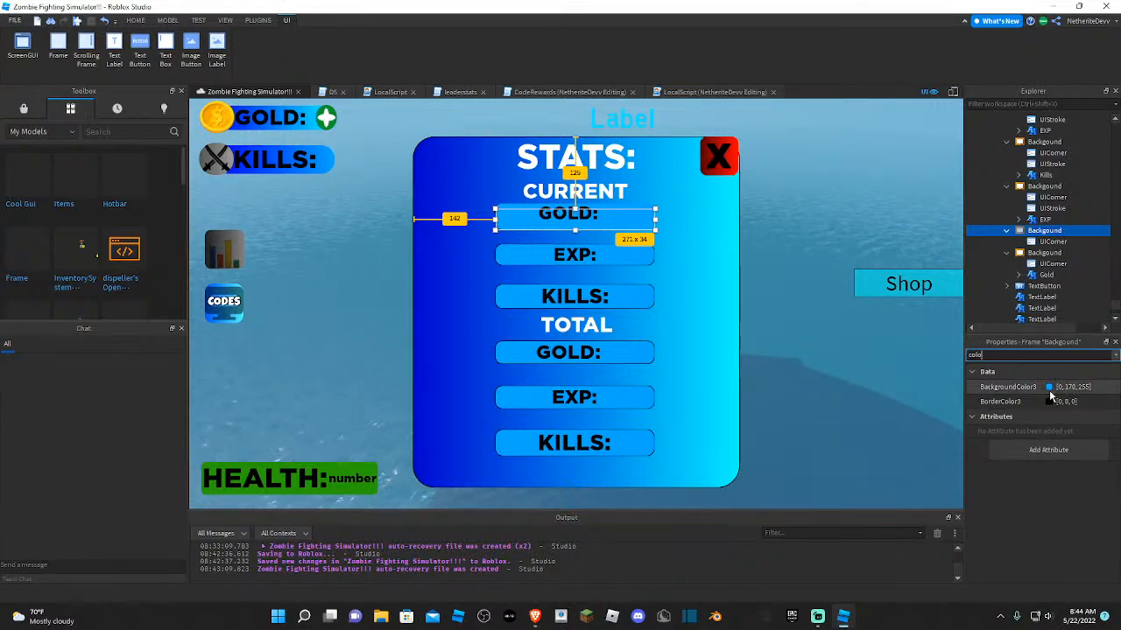
pyautogui.click(1049, 387)
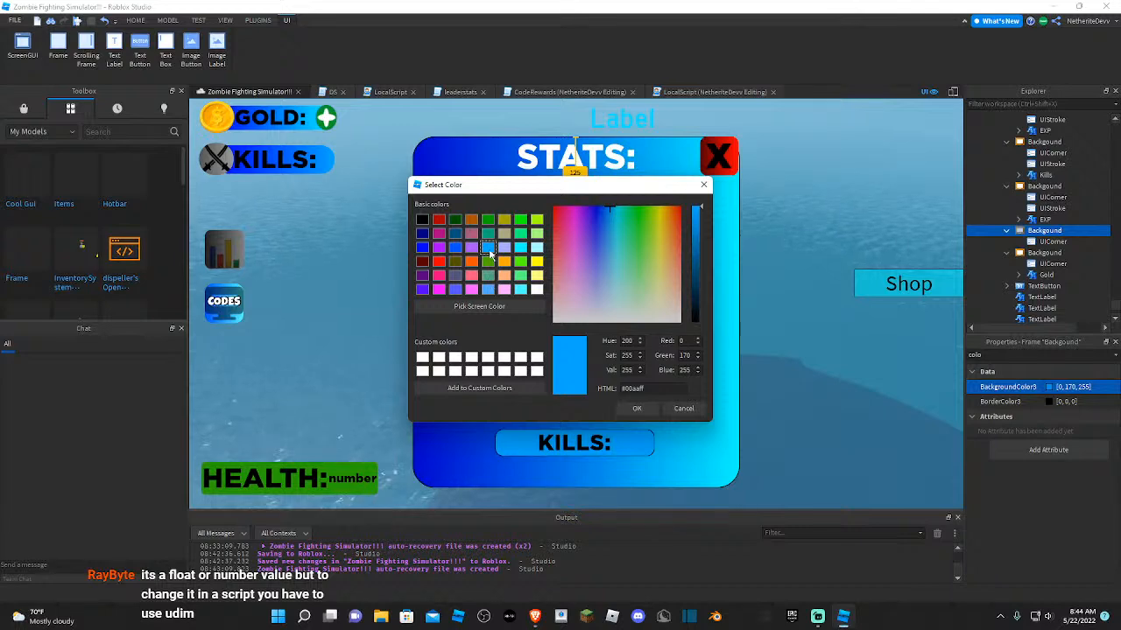
pyautogui.moveTo(703, 271)
pyautogui.mouseDown()
pyautogui.moveTo(703, 287)
pyautogui.moveTo(699, 266)
pyautogui.mouseUp()
pyautogui.click(647, 409)
pyautogui.click(862, 354)
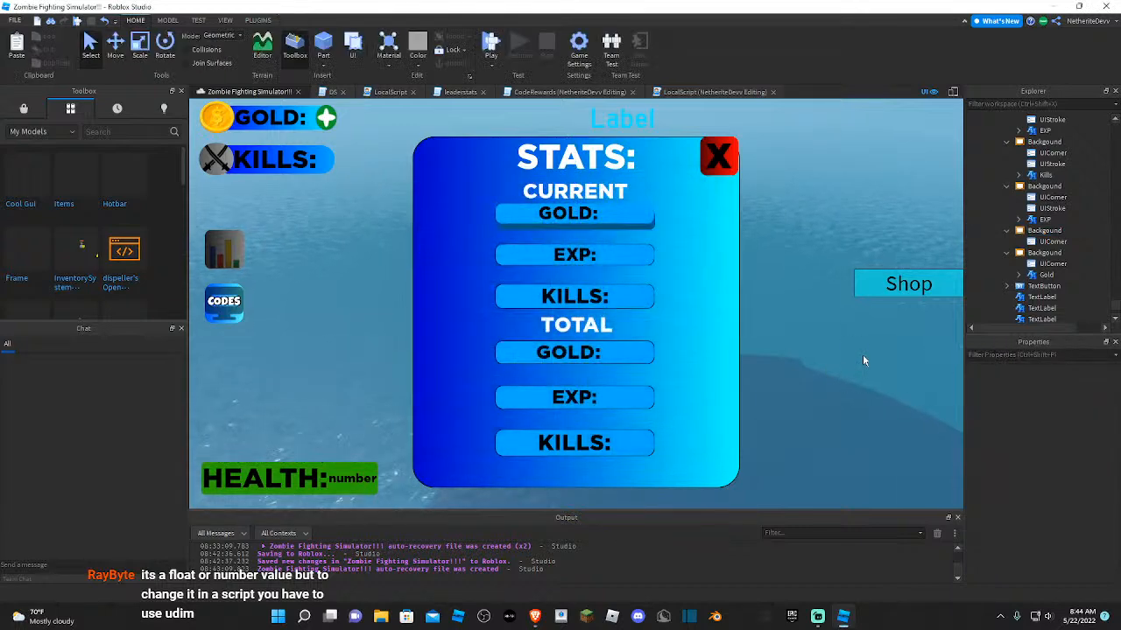
# - Align the dark frame horizontally beneath the current GOLD row so it forms a drop shadow
pyautogui.moveTo(862, 354); pyautogui.dragTo(872, 369, button='right')
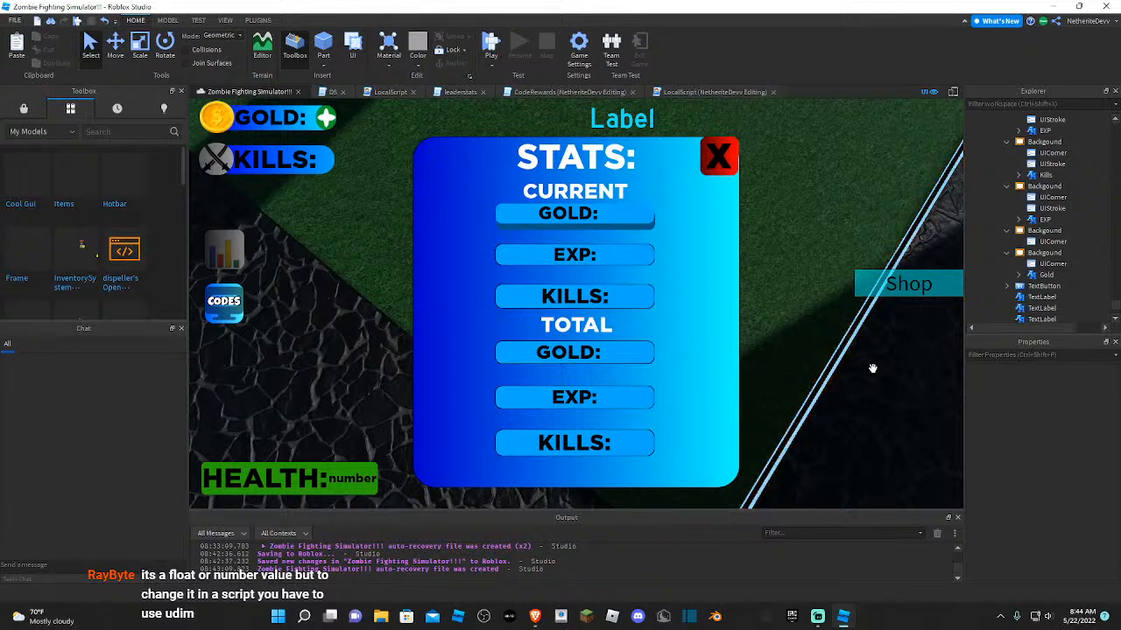
pyautogui.click(1051, 264)
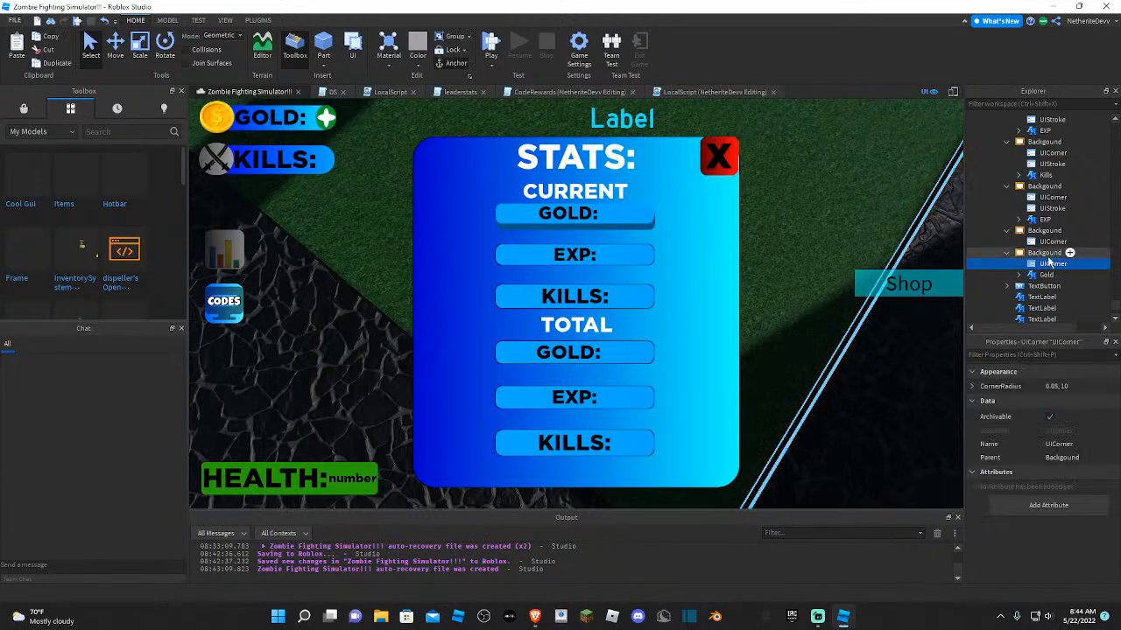
pyautogui.click(514, 226)
pyautogui.click(522, 224)
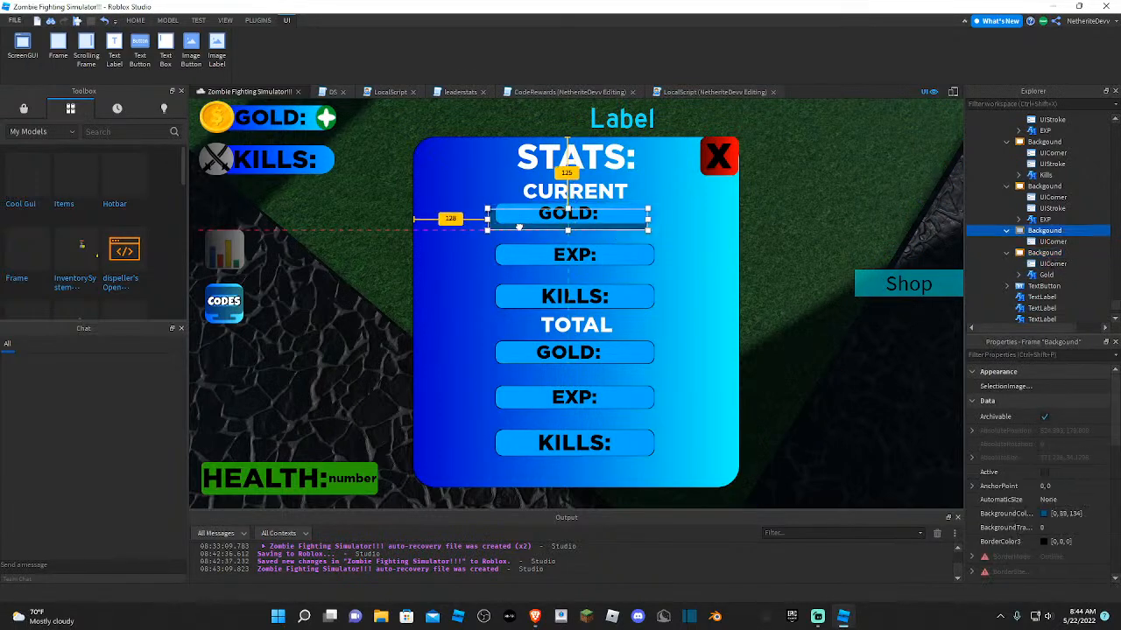
pyautogui.moveTo(519, 227); pyautogui.dragTo(521, 228)
pyautogui.click(1040, 254)
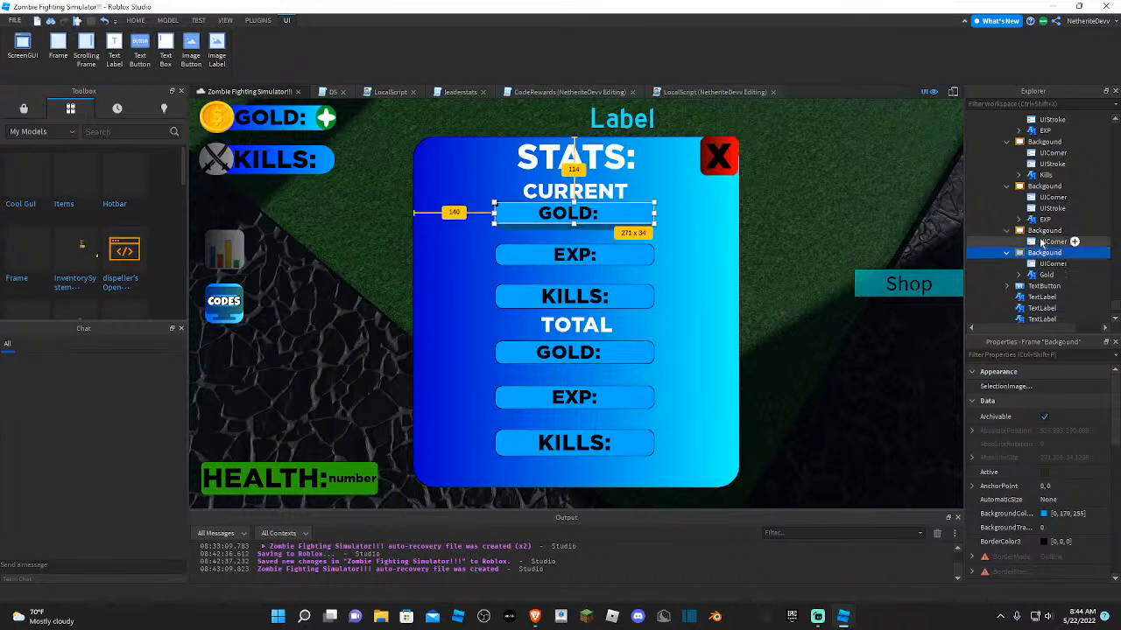
pyautogui.click(1041, 233)
pyautogui.click(1039, 252)
pyautogui.click(835, 231)
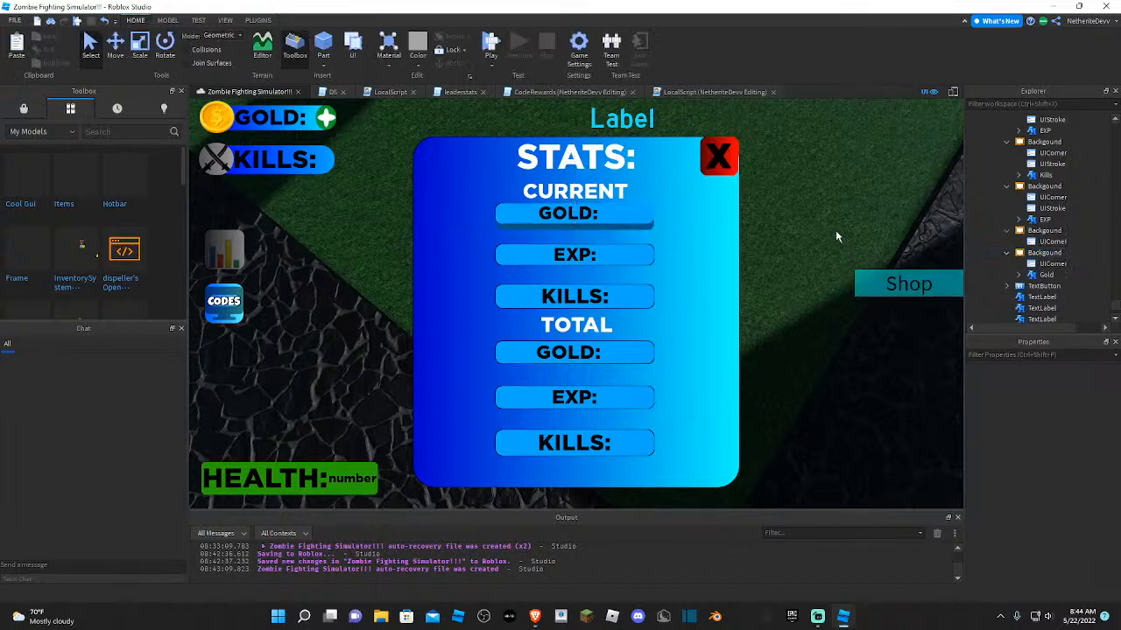
pyautogui.moveTo(835, 231); pyautogui.dragTo(633, 233, button='right')
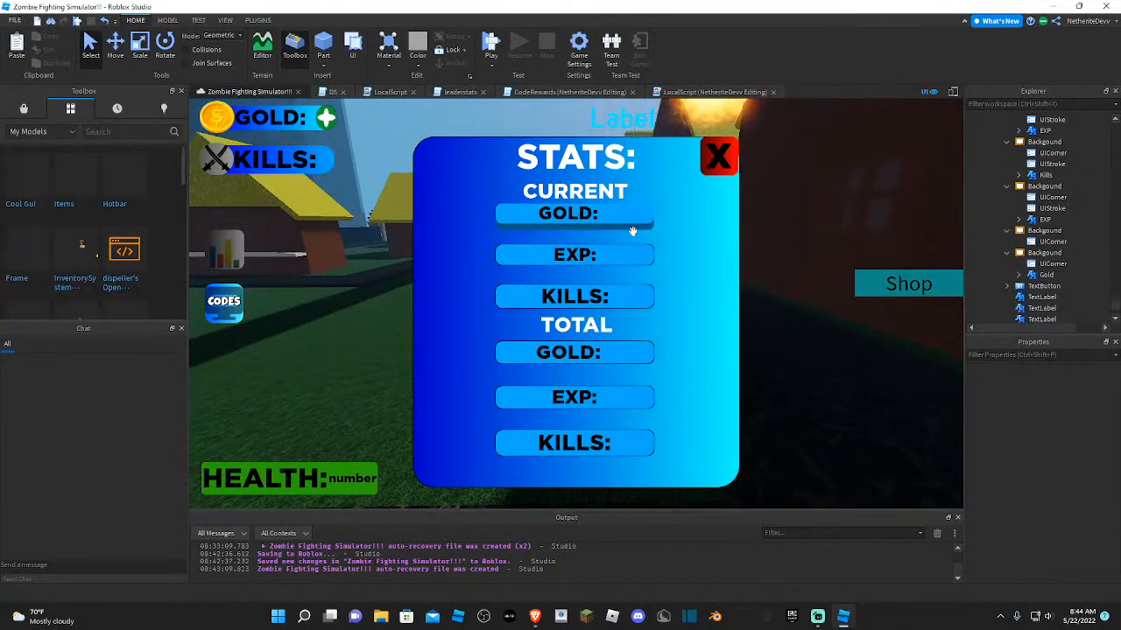
pyautogui.click(633, 233)
pyautogui.scroll(-3, 1042, 197)
pyautogui.scroll(-10, 1050, 201)
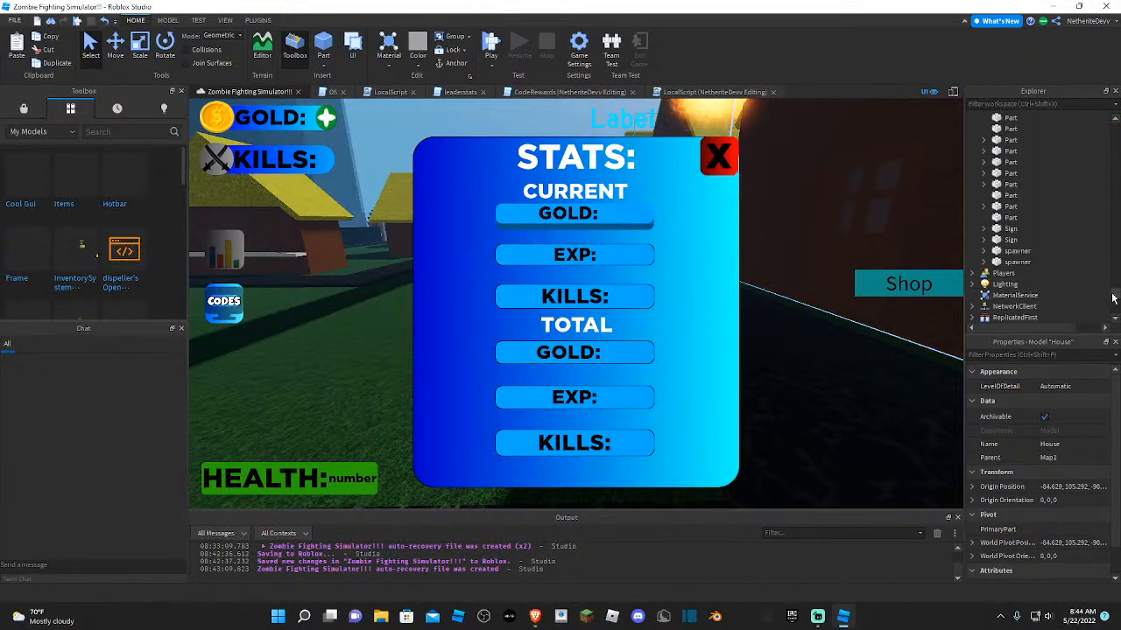
pyautogui.moveTo(1115, 296); pyautogui.dragTo(1115, 322)
pyautogui.moveTo(783, 339); pyautogui.dragTo(784, 336, button='right')
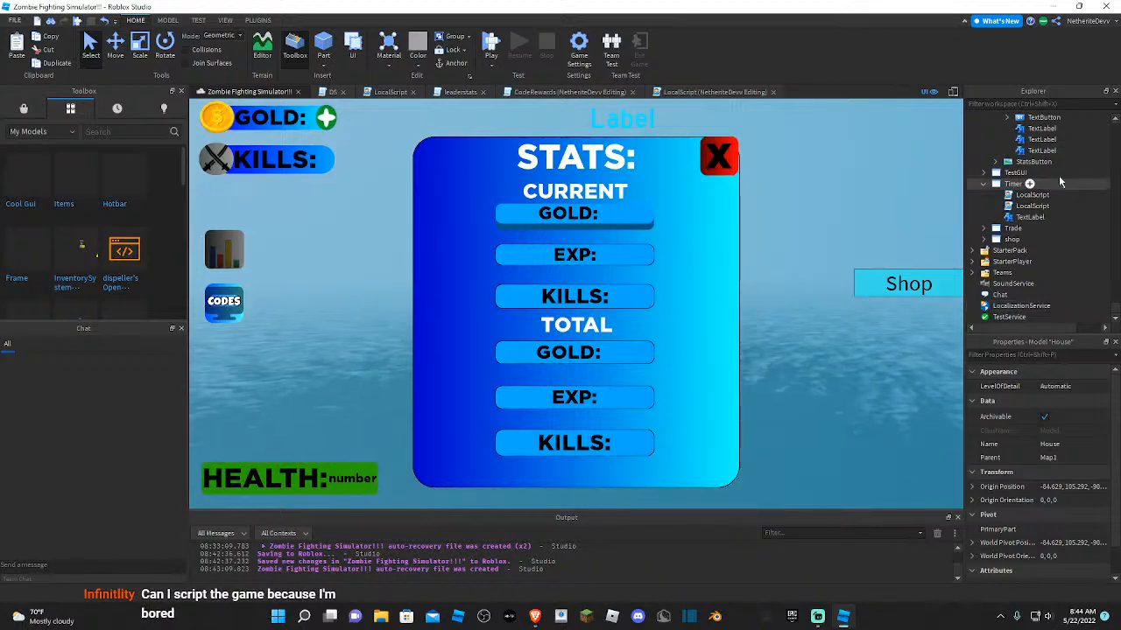
pyautogui.scroll(3, 1059, 175)
pyautogui.click(1014, 265)
pyautogui.click(1014, 260)
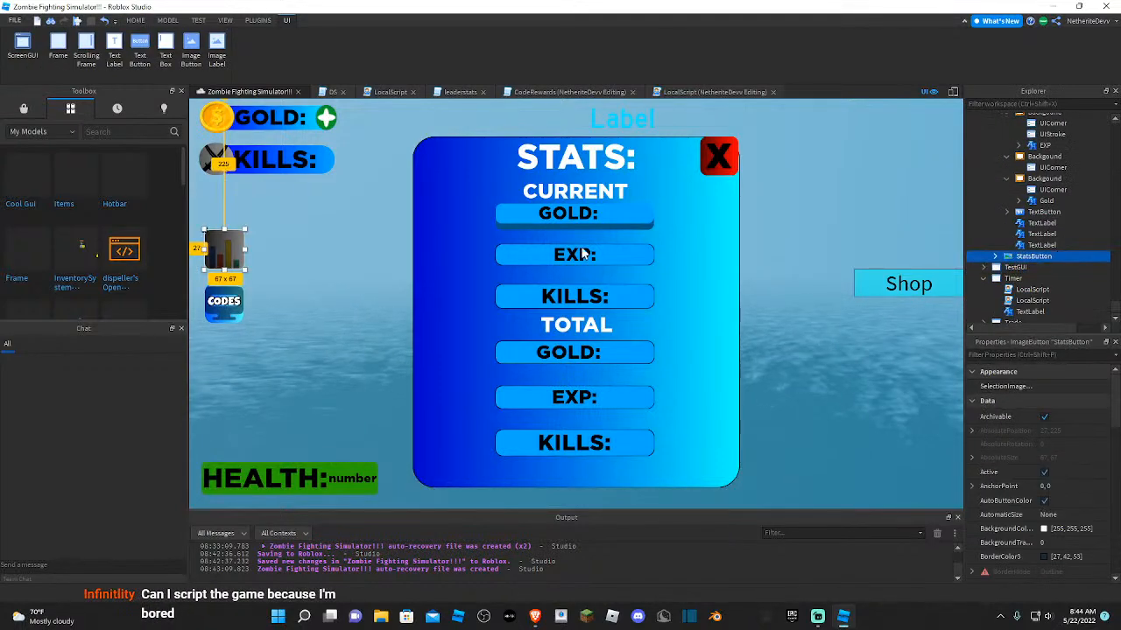
# - Duplicate the dark GOLD shadow frame and place the copy over the lower part of the current EXP row
pyautogui.click(562, 226)
pyautogui.hotkey('ctrl', 'd')
pyautogui.moveTo(552, 232); pyautogui.dragTo(552, 261)
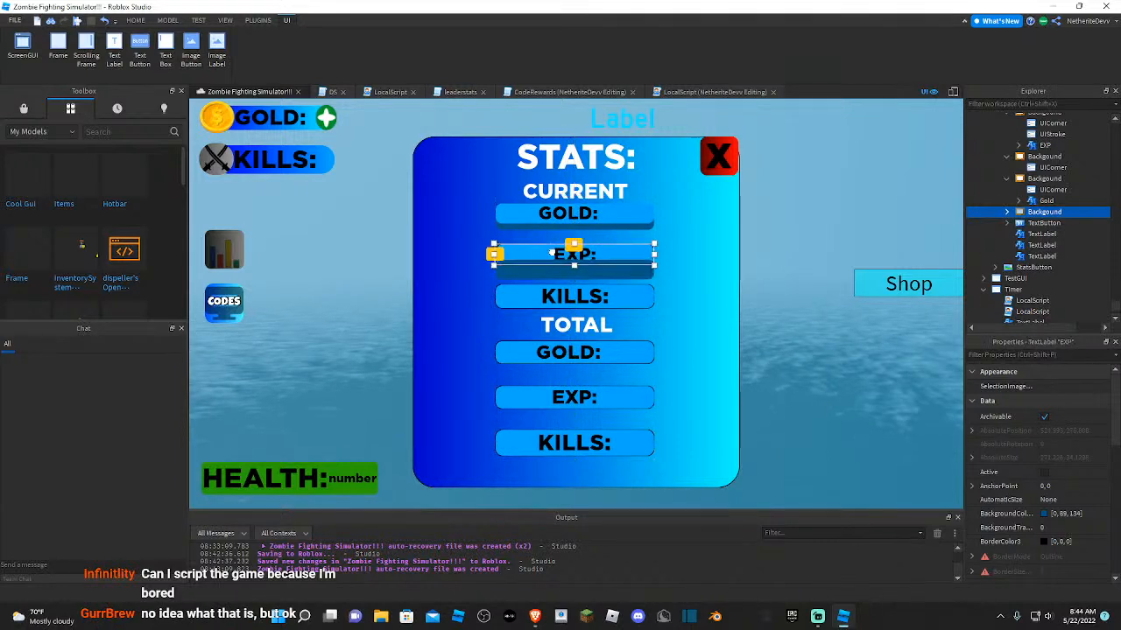
pyautogui.click(599, 255)
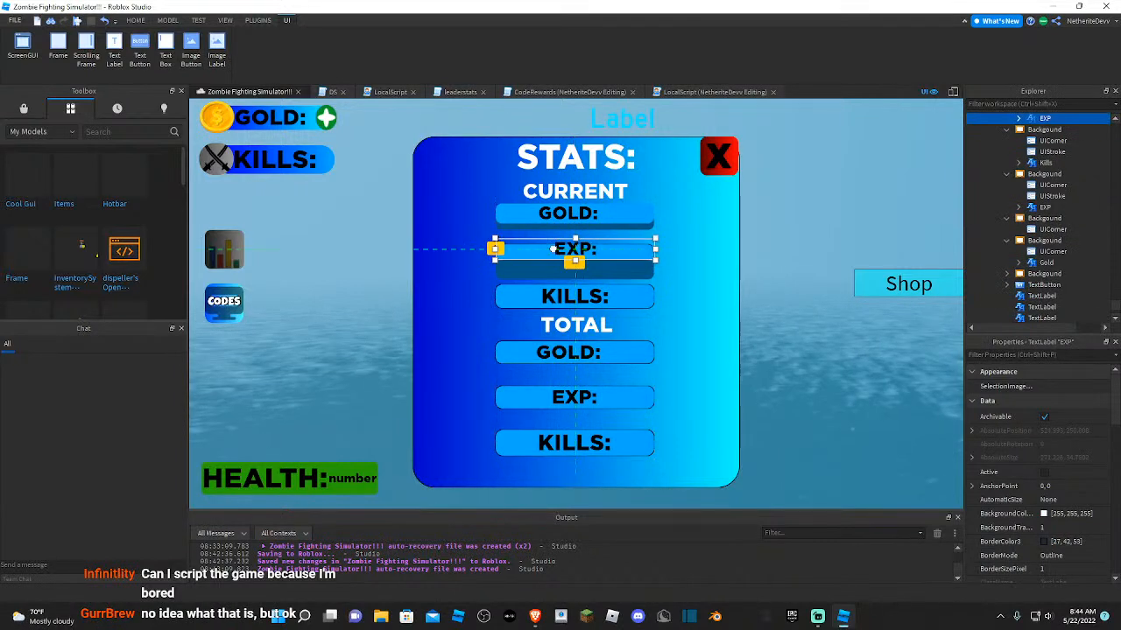
pyautogui.click(641, 239)
# - Widen the current GOLD text label to span the full width of its background
pyautogui.click(630, 215)
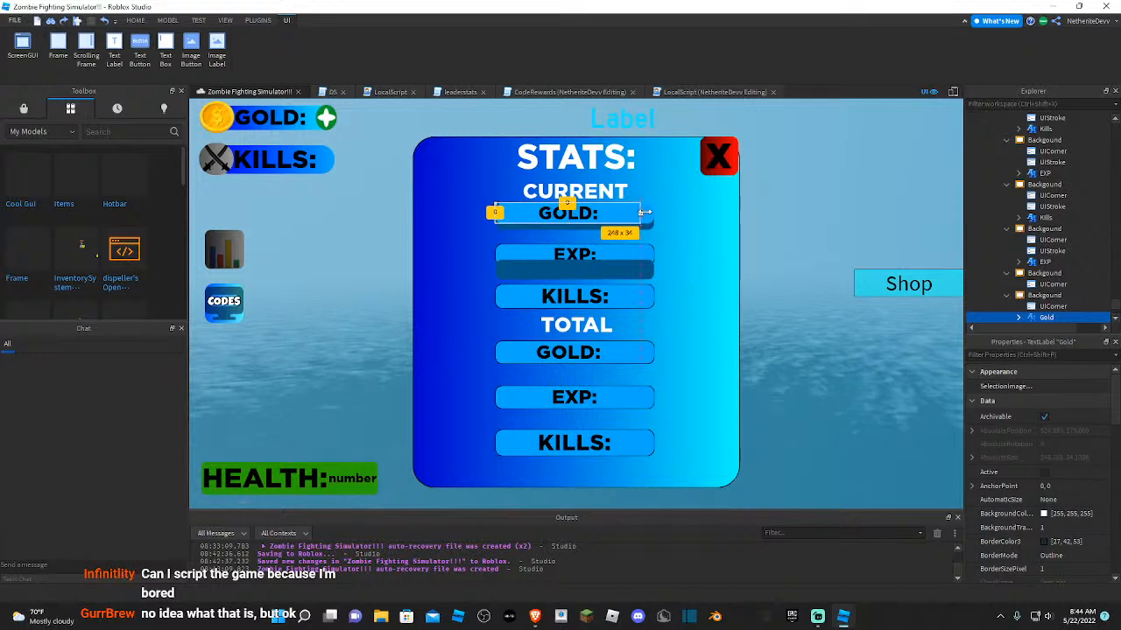
pyautogui.moveTo(644, 211); pyautogui.dragTo(650, 212)
pyautogui.click(709, 237)
# - Undo the stray move of the dark shadow copy and reposition it beneath the current EXP row
pyautogui.moveTo(629, 275)
pyautogui.mouseDown()
pyautogui.moveTo(642, 381)
pyautogui.moveTo(636, 289)
pyautogui.mouseUp()
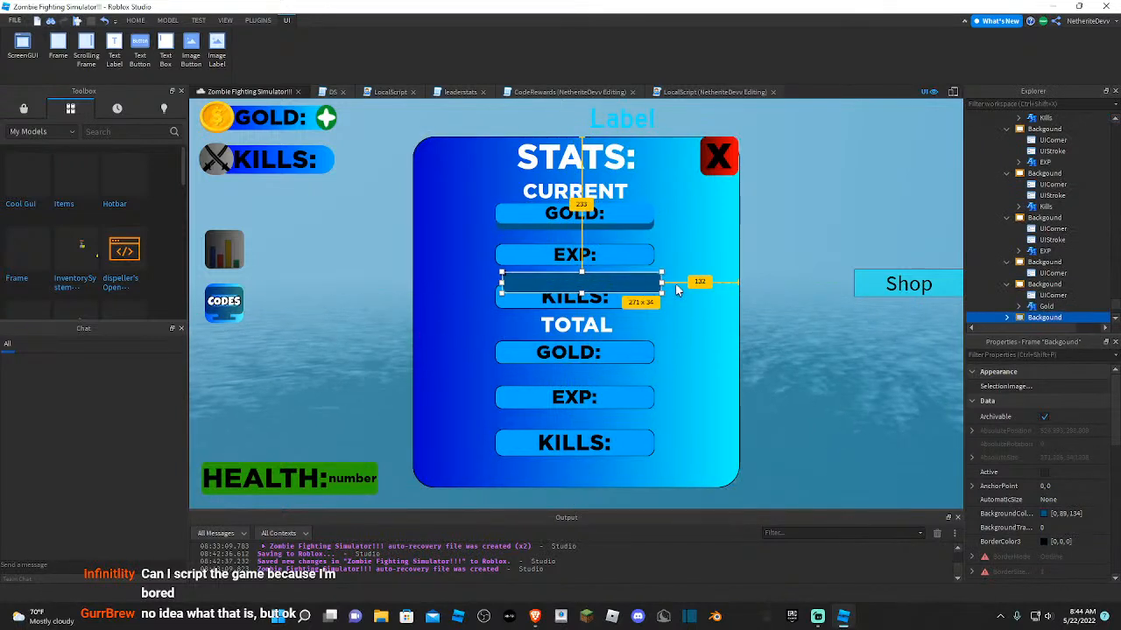
pyautogui.hotkey('ctrl', 'z')
pyautogui.hotkey('ctrl', 'z')
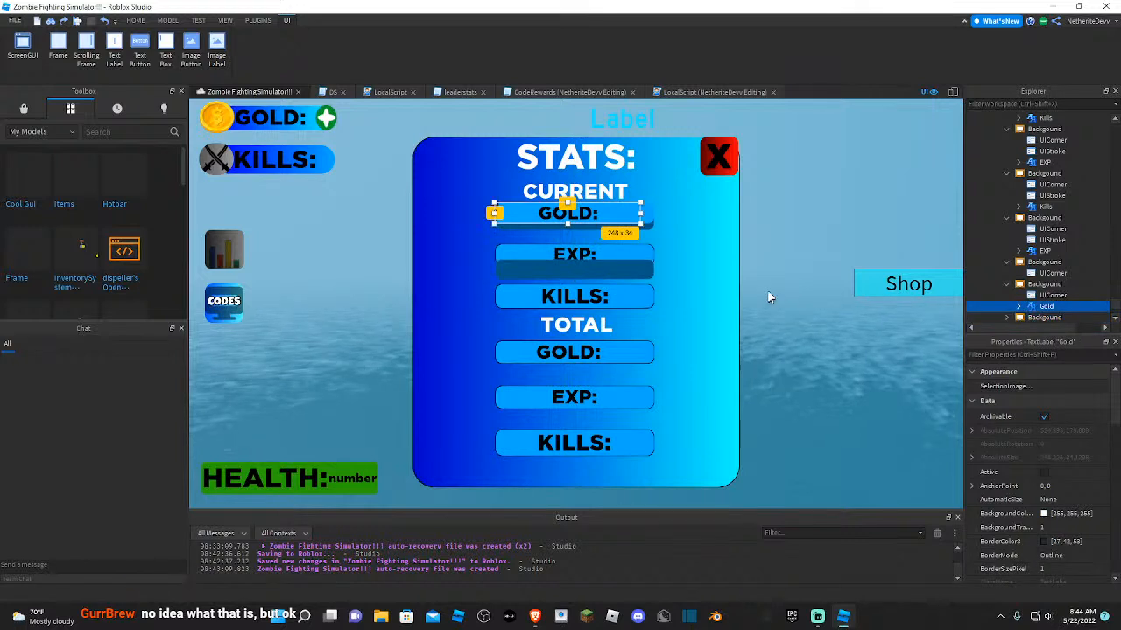
pyautogui.moveTo(627, 269); pyautogui.dragTo(627, 266)
# - Set the ZIndex of the current EXP text label to 10
pyautogui.click(627, 259)
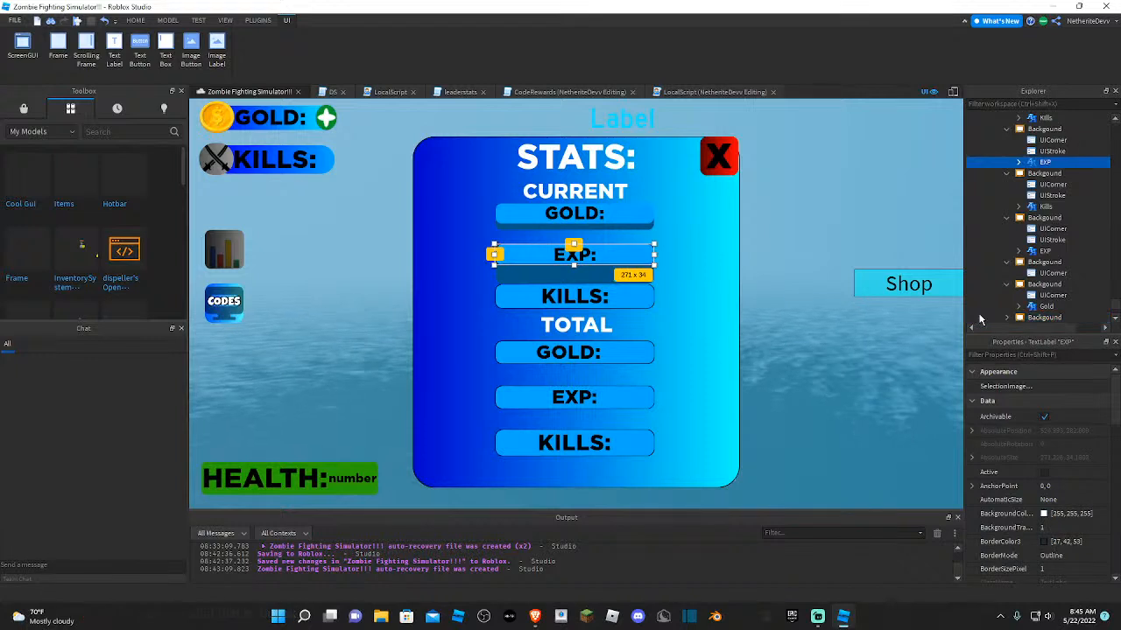
pyautogui.write('ui')
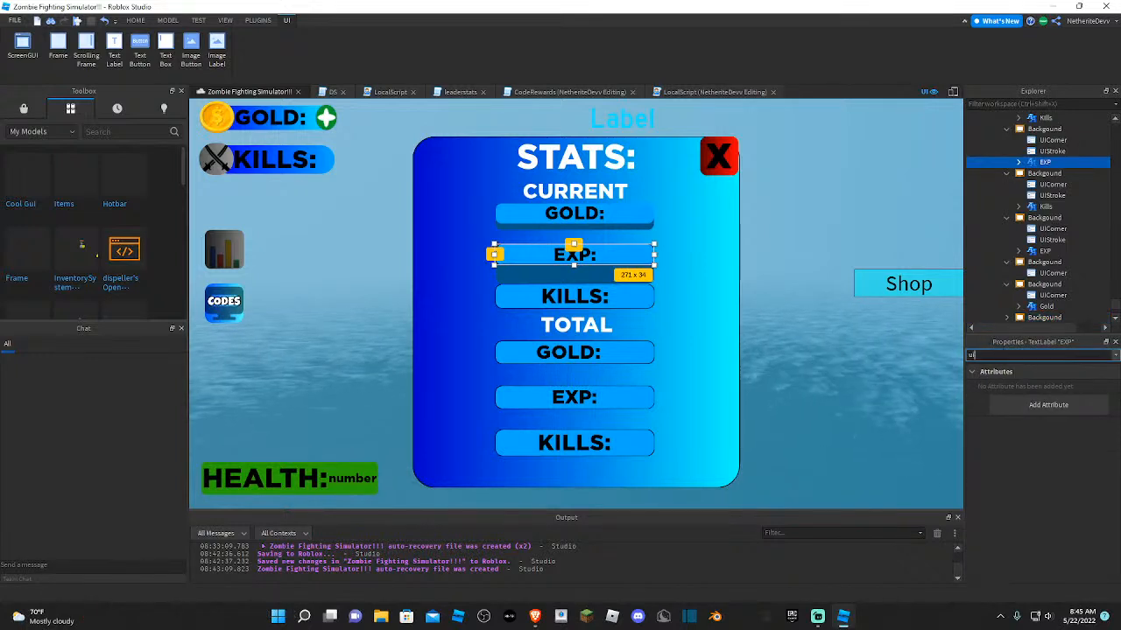
pyautogui.press('BackSpace')
pyautogui.press('BackSpace')
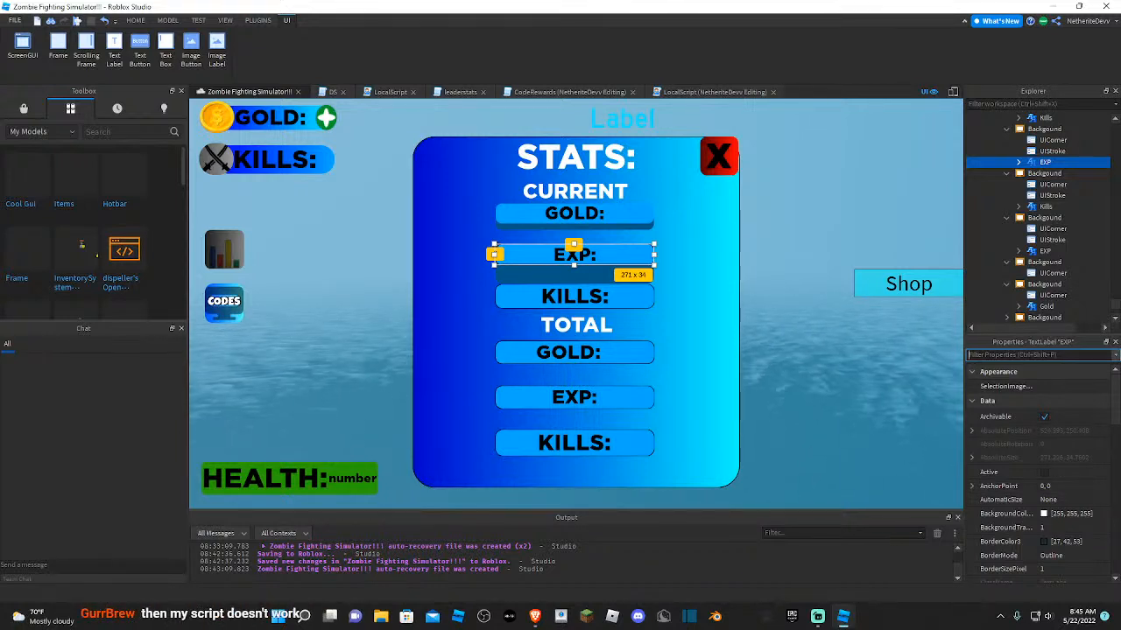
pyautogui.scroll(-5, 1097, 402)
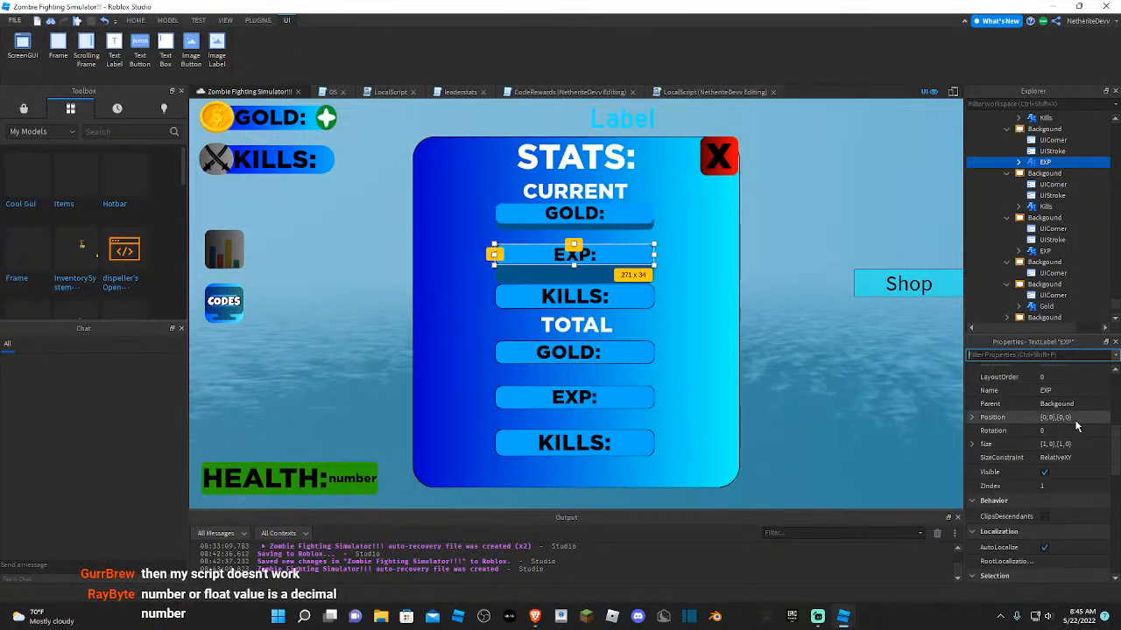
pyautogui.scroll(-3, 1070, 428)
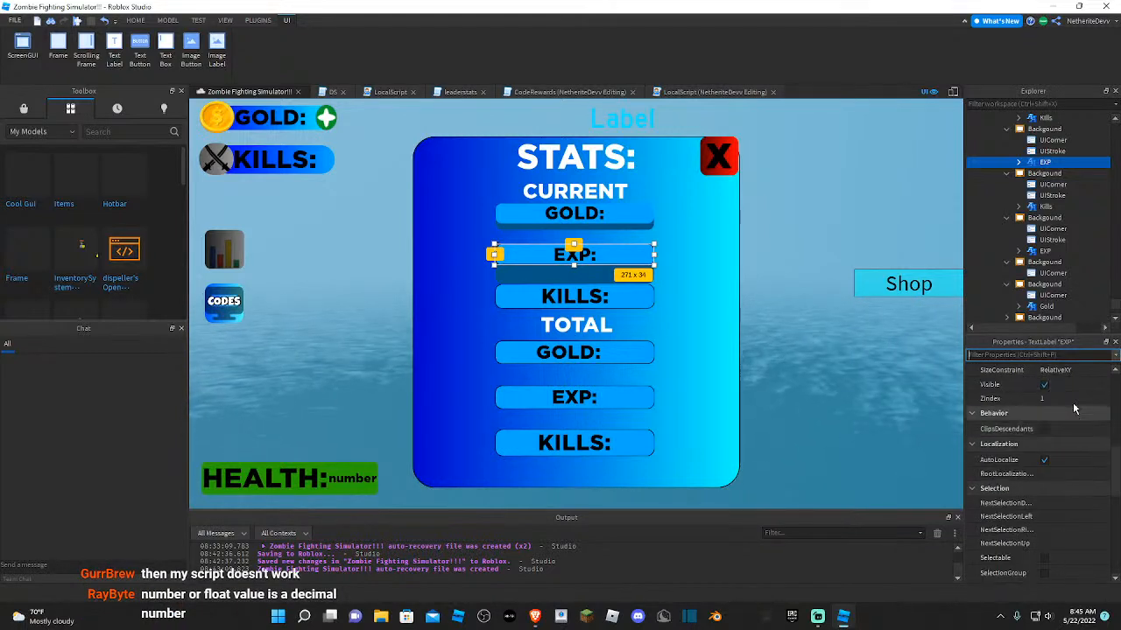
pyautogui.click(1072, 399)
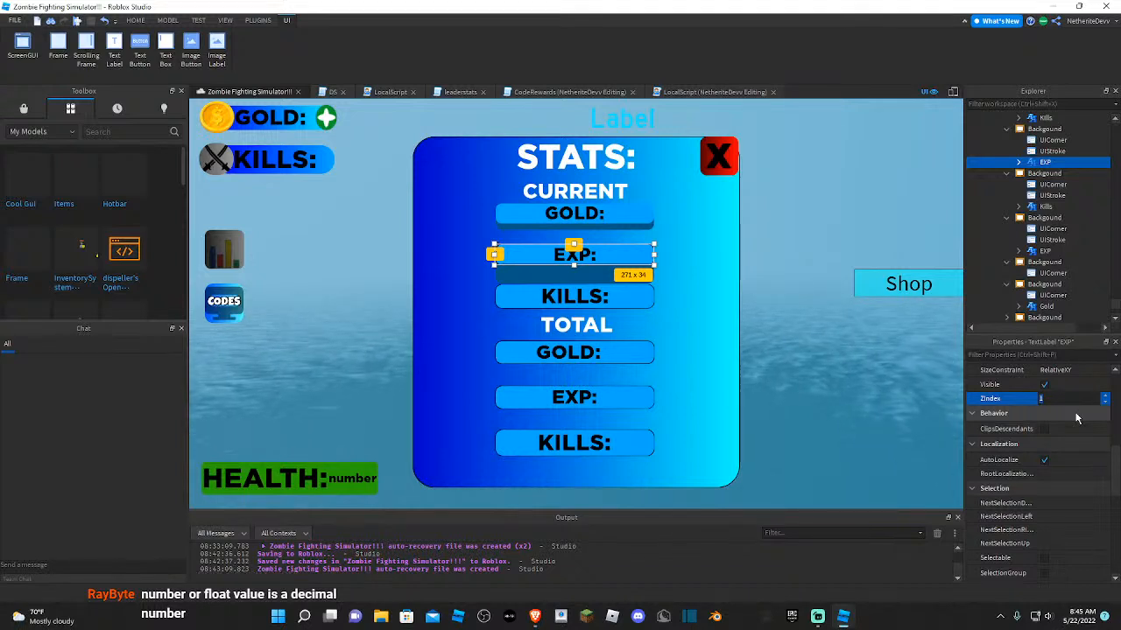
pyautogui.press('Return')
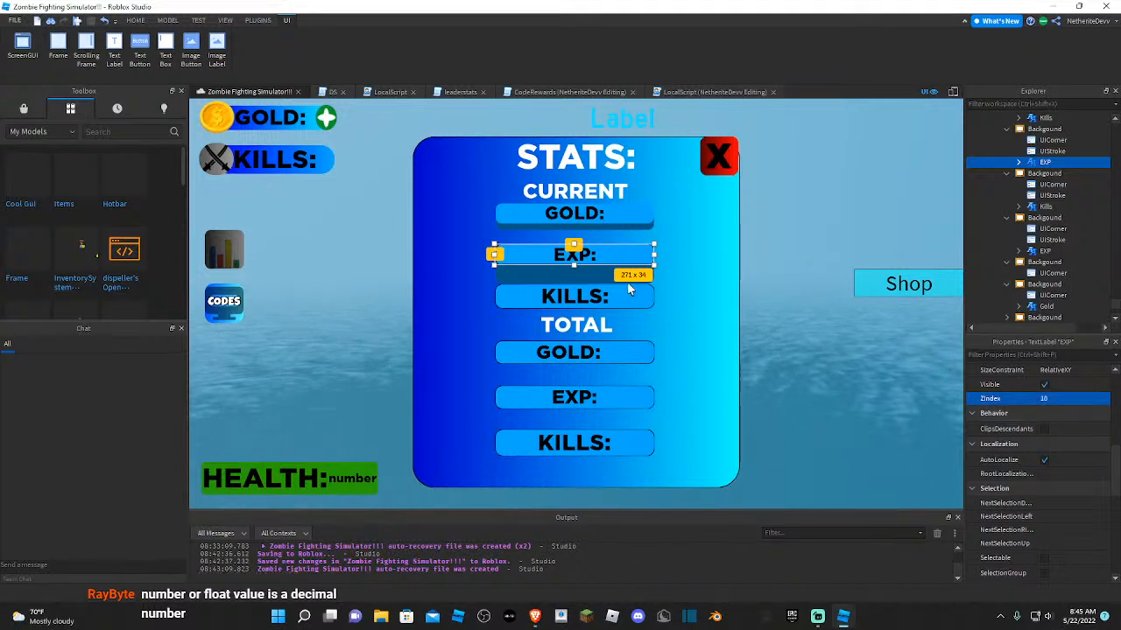
# - Set the ZIndex of the dark shadow copy beneath the current EXP row to 8
pyautogui.click(635, 273)
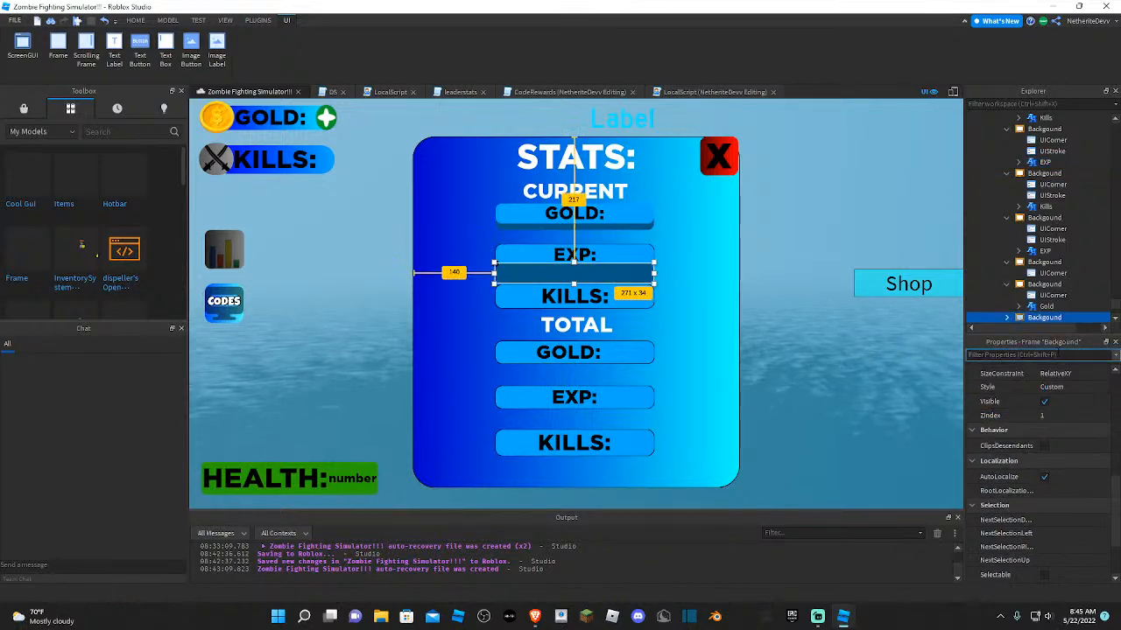
pyautogui.write('zin')
pyautogui.click(1047, 386)
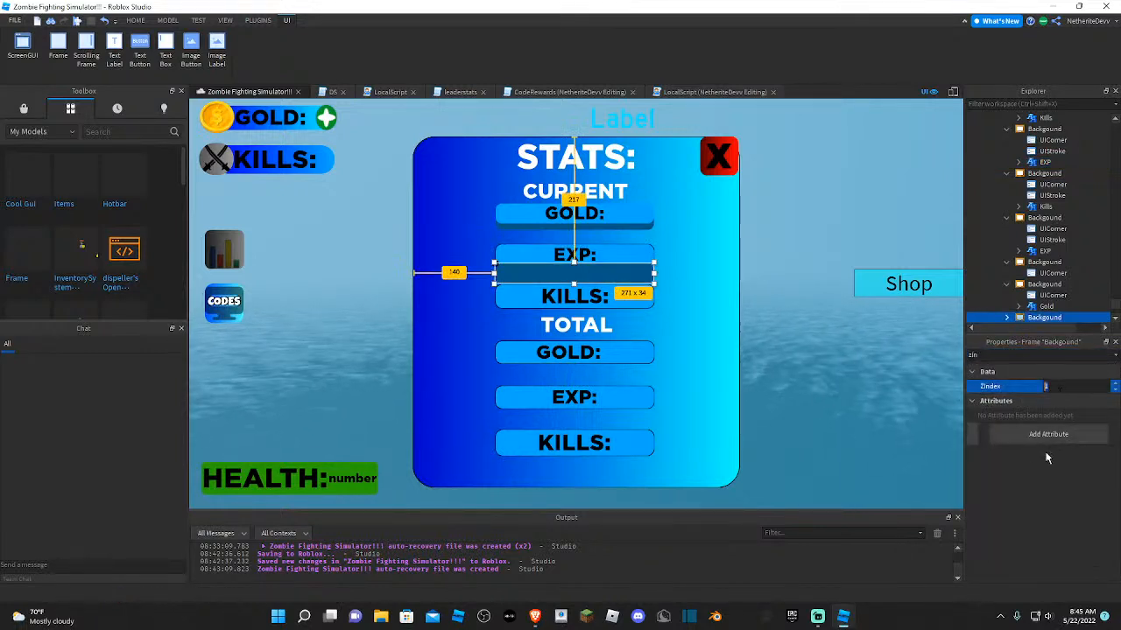
pyautogui.click(857, 405)
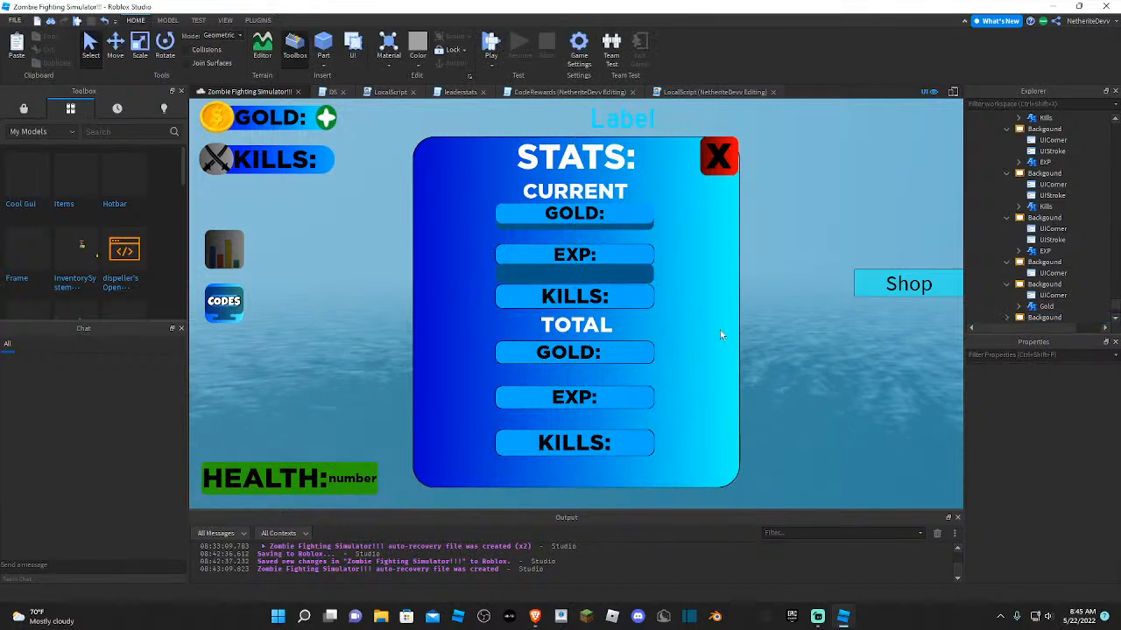
# - Move the dark shadow copy up so that it overlaps the lower part of the current EXP row
pyautogui.click(1007, 263)
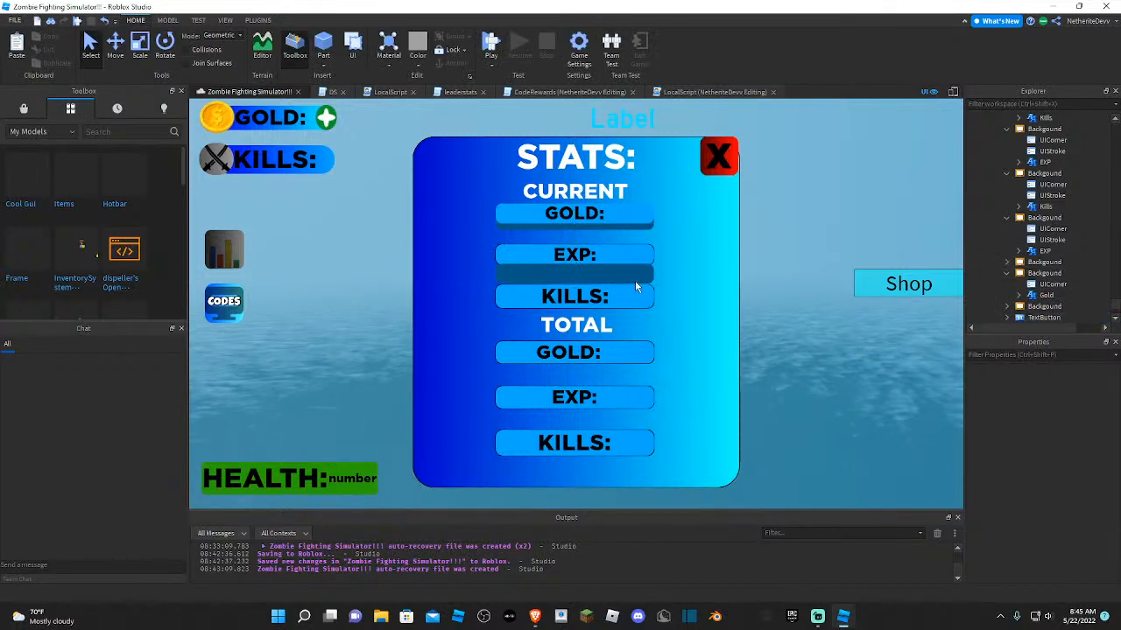
pyautogui.click(626, 280)
pyautogui.moveTo(626, 280); pyautogui.dragTo(626, 270)
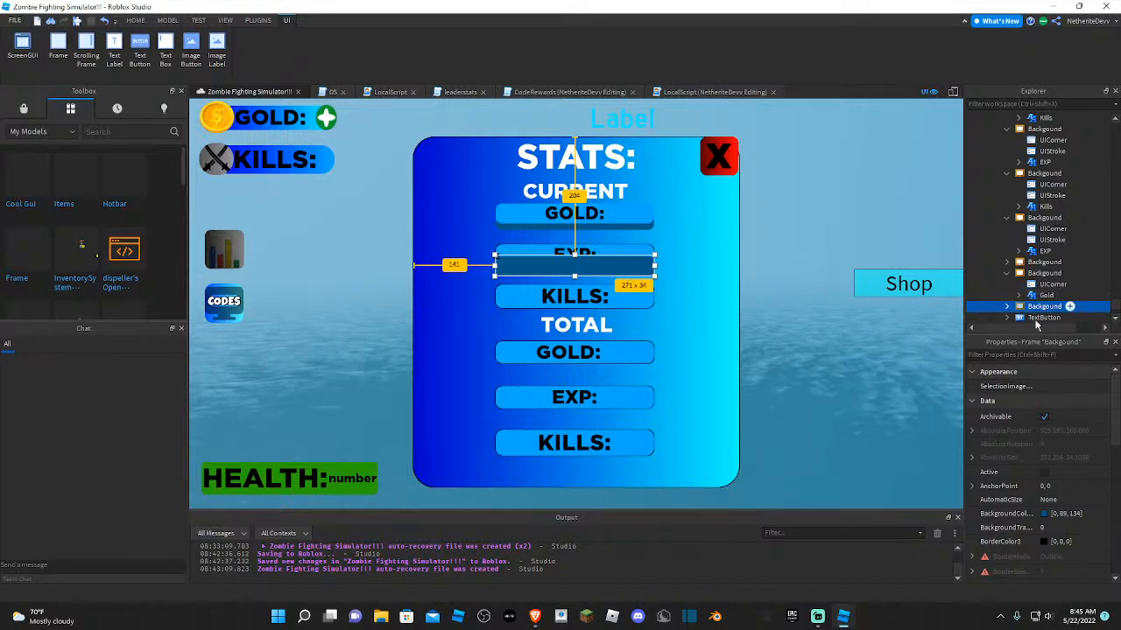
# - Try a ZIndex of 12 on the dark EXP shadow frame, and replace it with 0
pyautogui.click(1023, 355)
pyautogui.write('i')
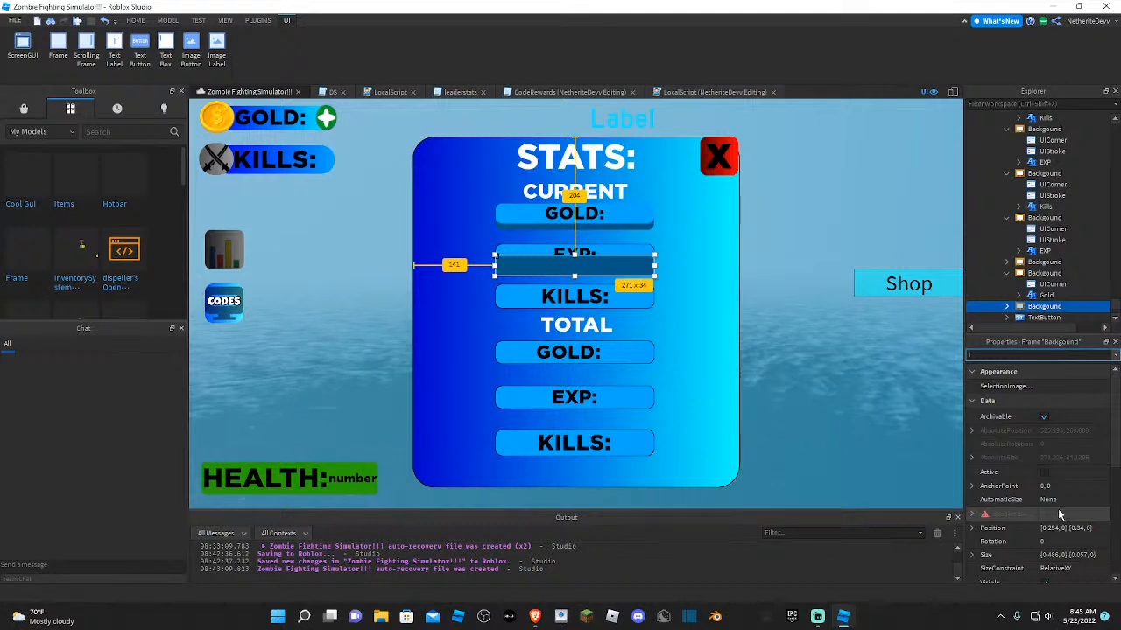
pyautogui.write('zin')
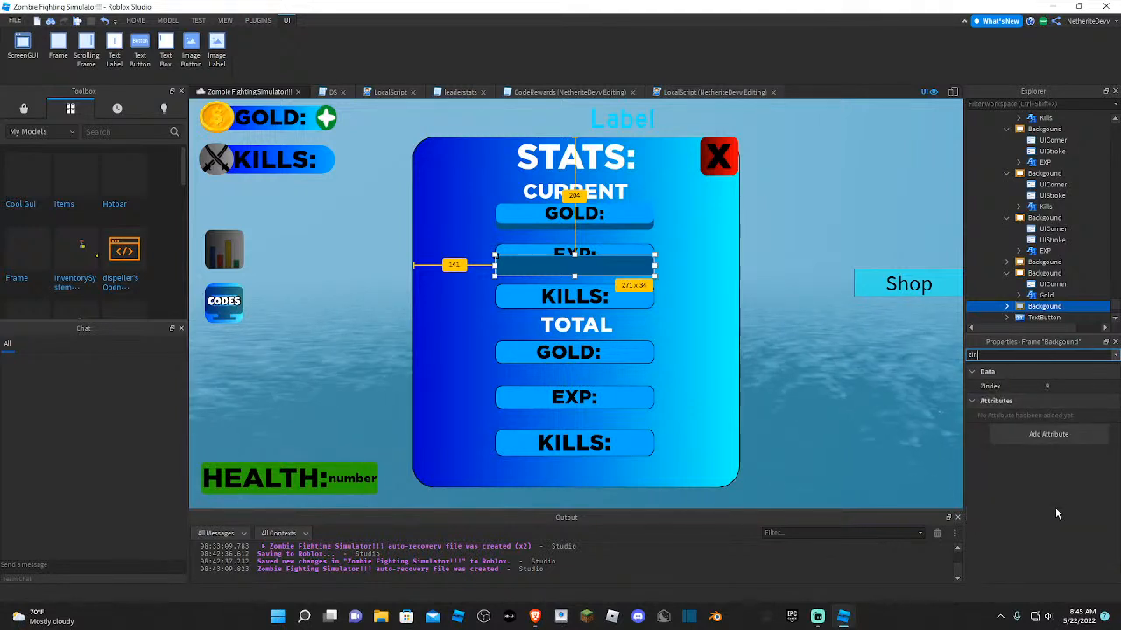
pyautogui.click(1051, 386)
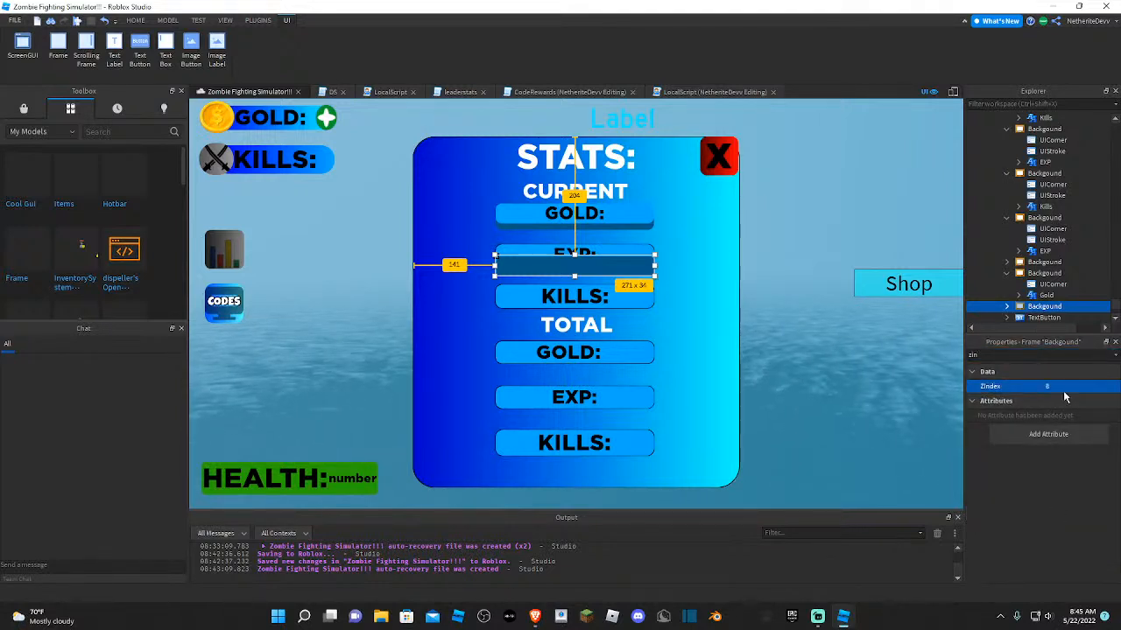
pyautogui.write('1')
pyautogui.press('Return')
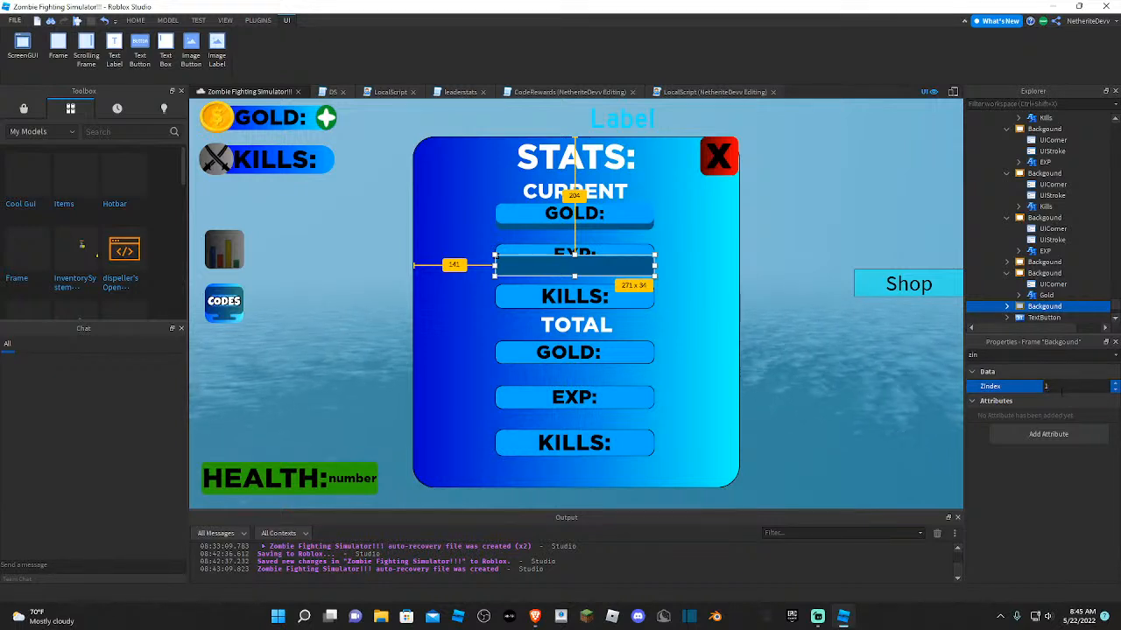
pyautogui.press('Return')
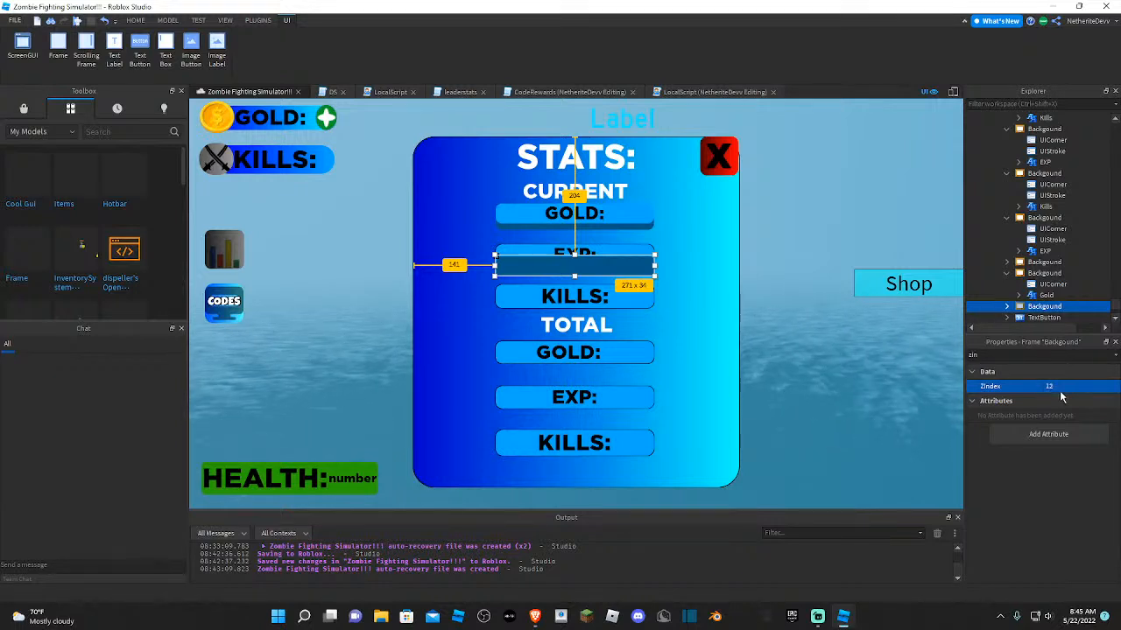
pyautogui.click(1066, 391)
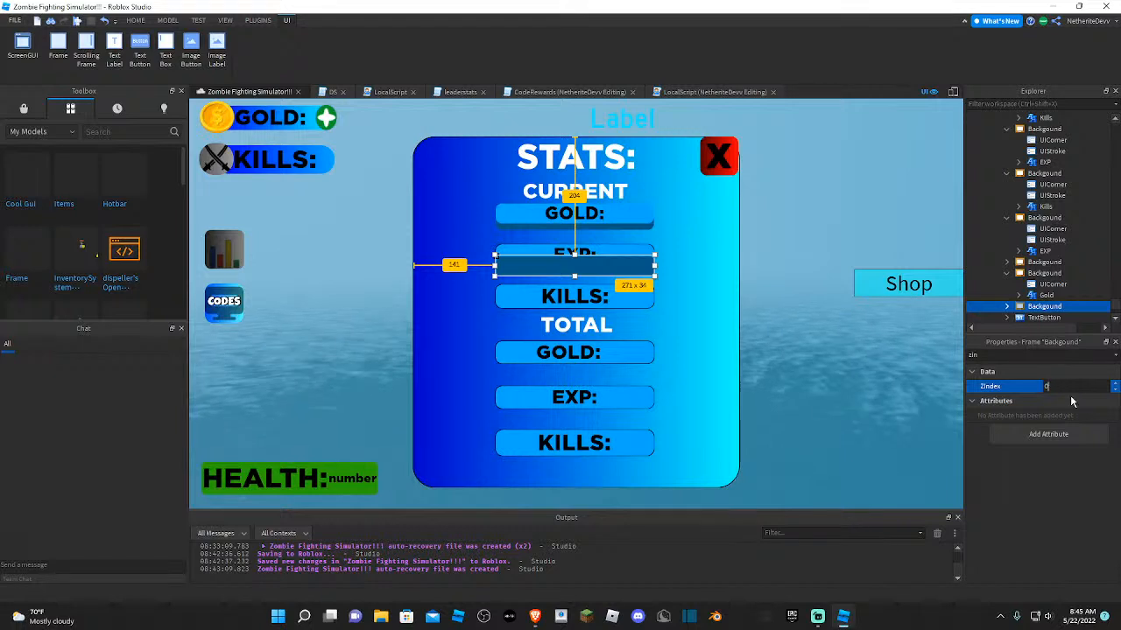
pyautogui.press('Return')
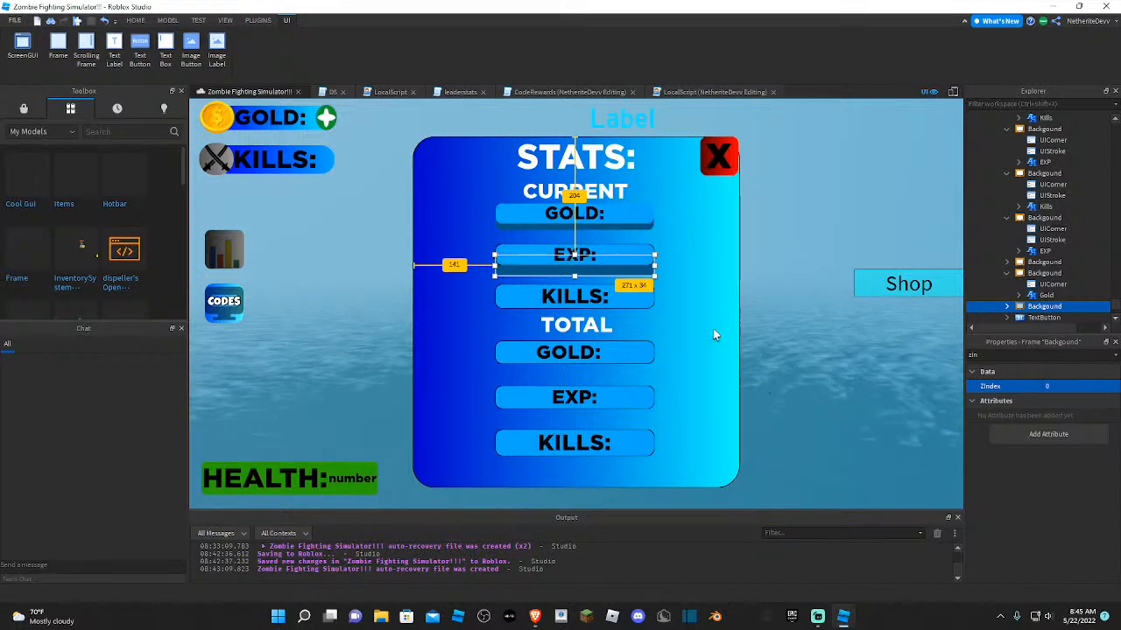
# - Go through the Backgound frames inside Stats to locate the dark shadow frame of the current EXP row
pyautogui.click(643, 271)
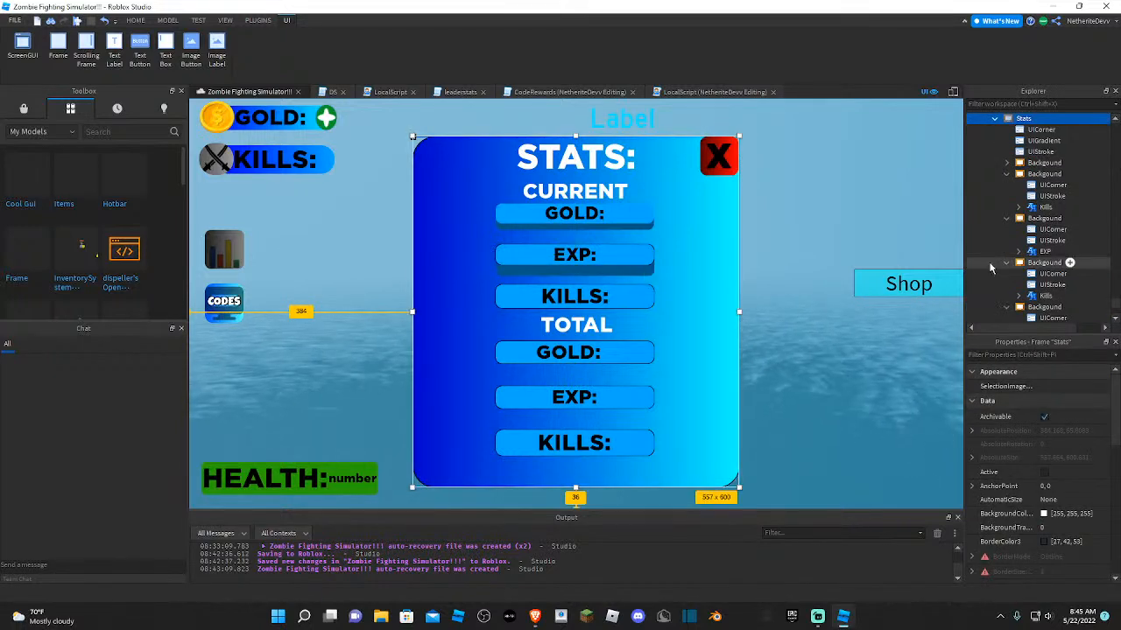
pyautogui.click(998, 264)
pyautogui.click(1007, 263)
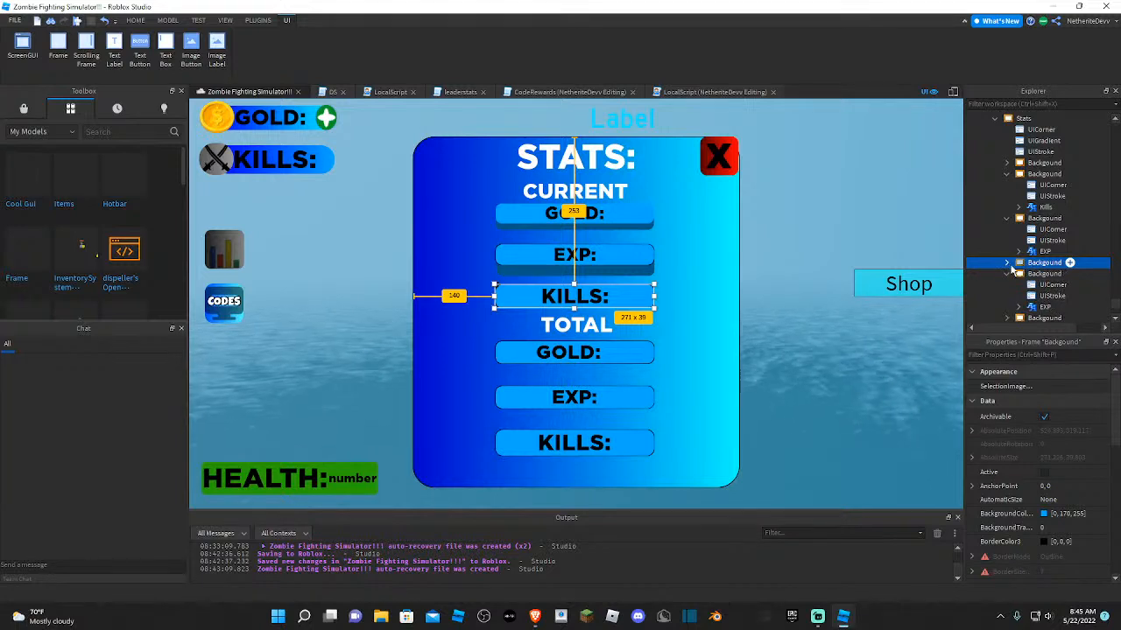
pyautogui.click(1008, 263)
pyautogui.click(1043, 219)
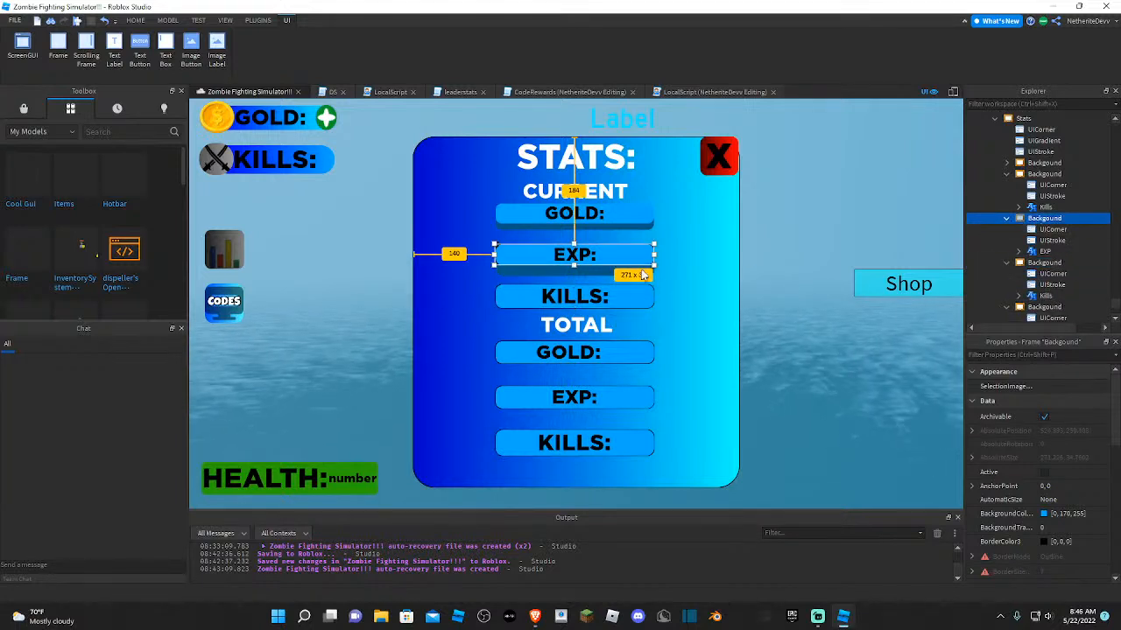
pyautogui.click(585, 275)
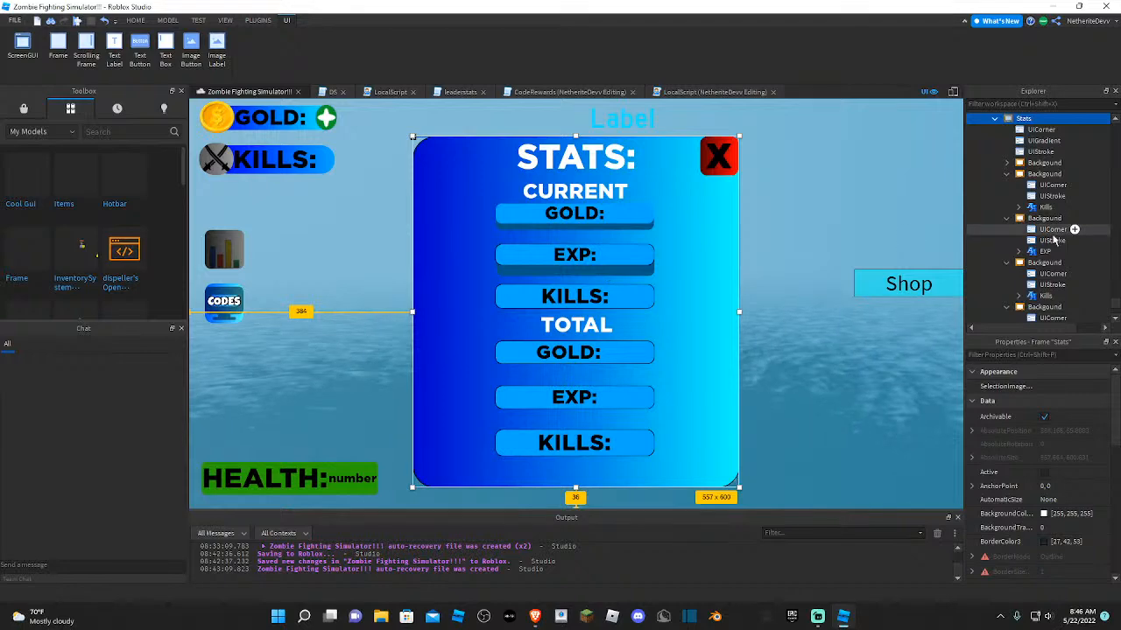
pyautogui.scroll(-3, 1057, 247)
pyautogui.click(1044, 267)
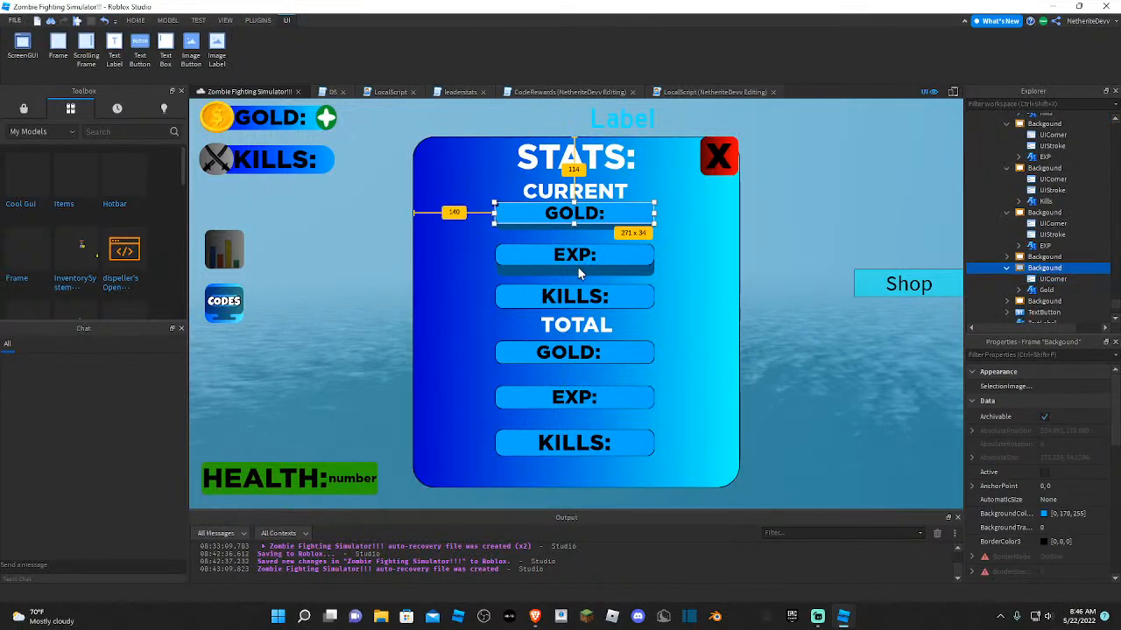
pyautogui.click(603, 271)
pyautogui.scroll(-3, 1050, 280)
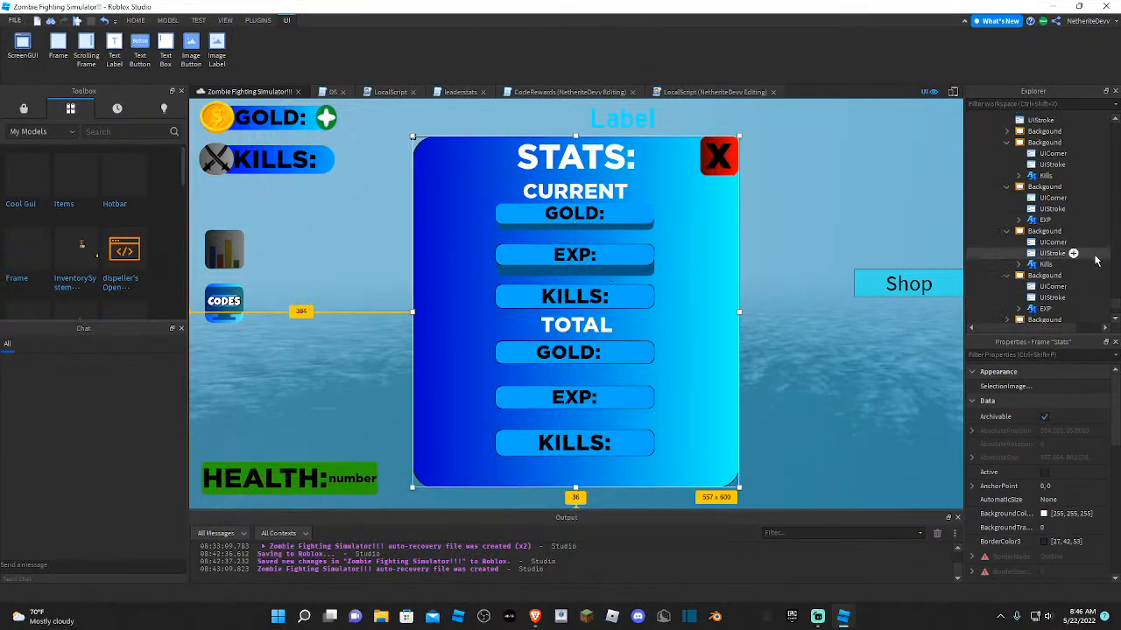
pyautogui.click(1048, 276)
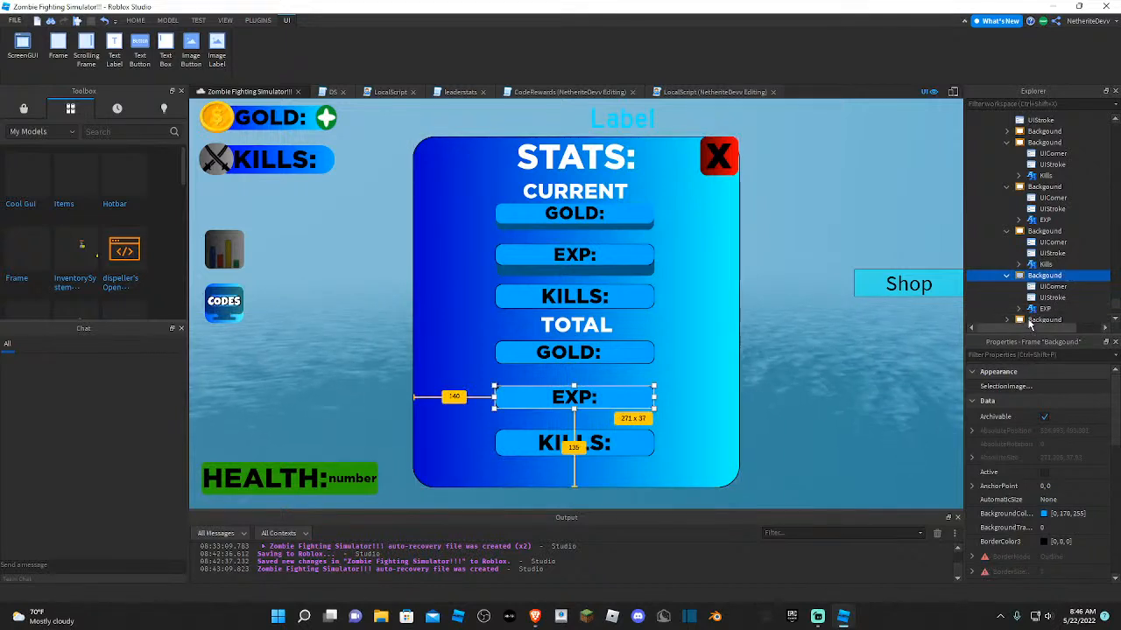
pyautogui.scroll(-2, 1033, 298)
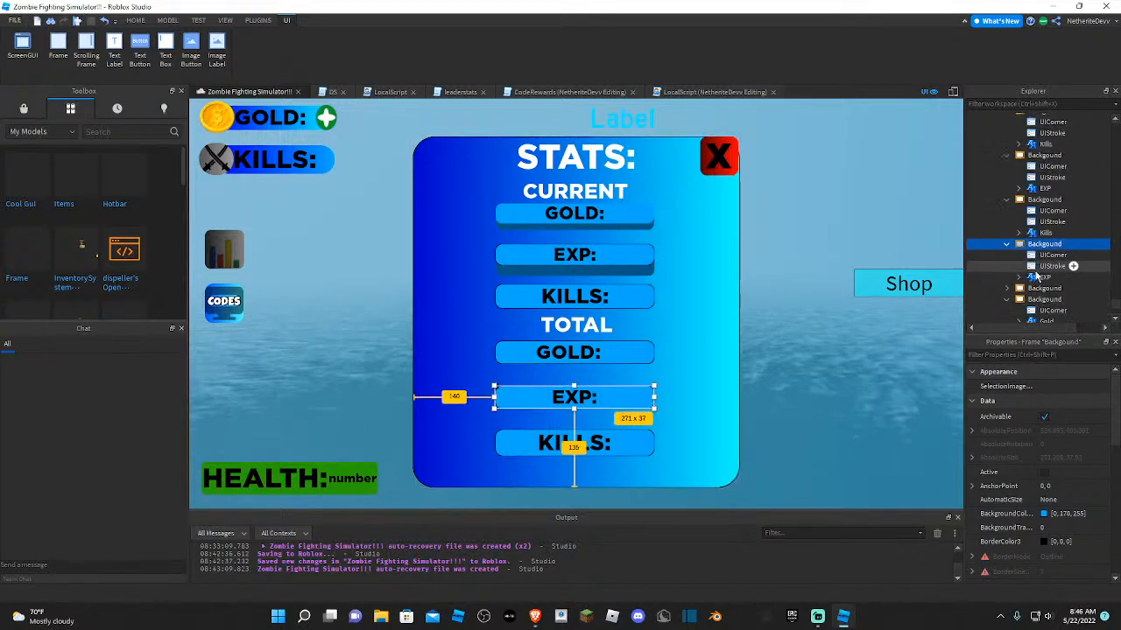
pyautogui.scroll(4, 1038, 263)
pyautogui.click(1044, 218)
pyautogui.click(1042, 173)
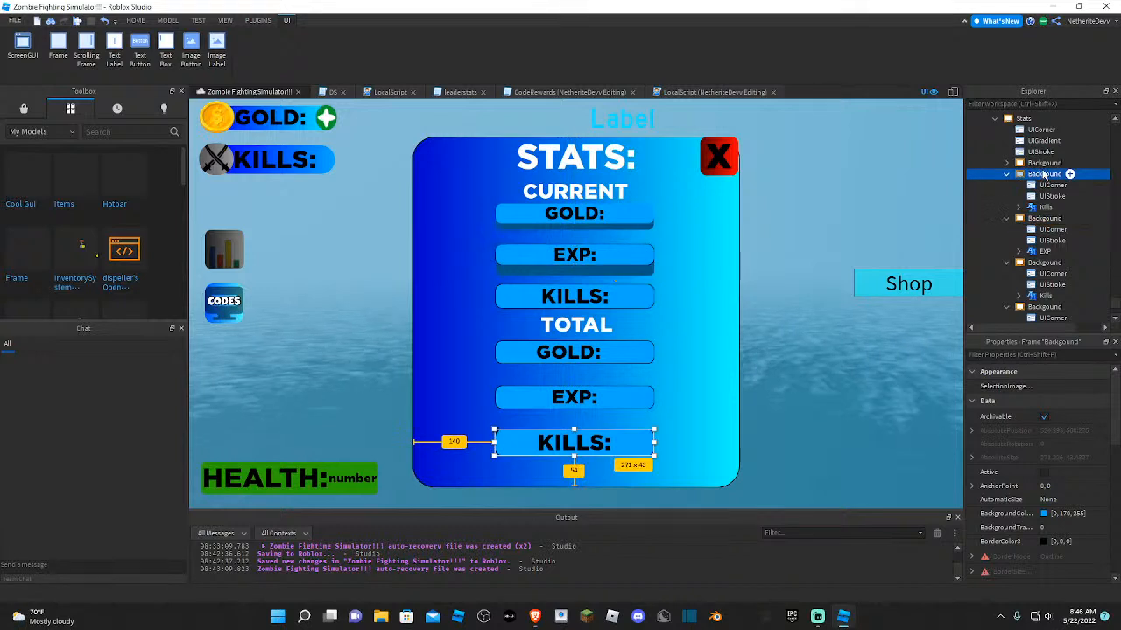
pyautogui.click(1043, 163)
pyautogui.scroll(1, 1041, 157)
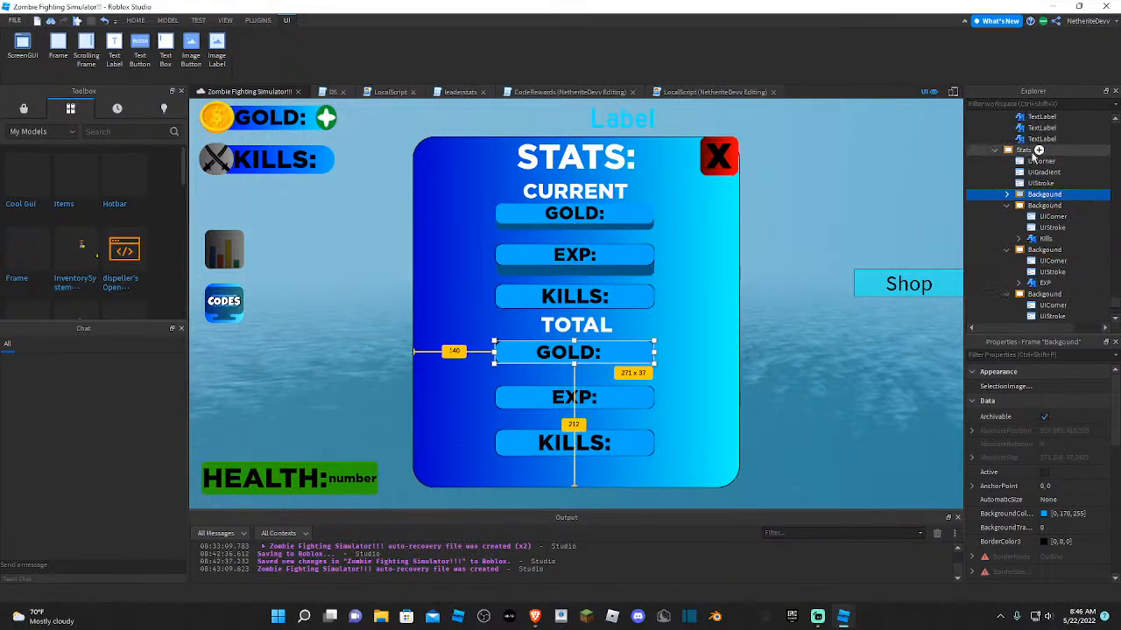
pyautogui.scroll(-1, 1040, 219)
pyautogui.click(1041, 218)
pyautogui.scroll(-1, 1040, 221)
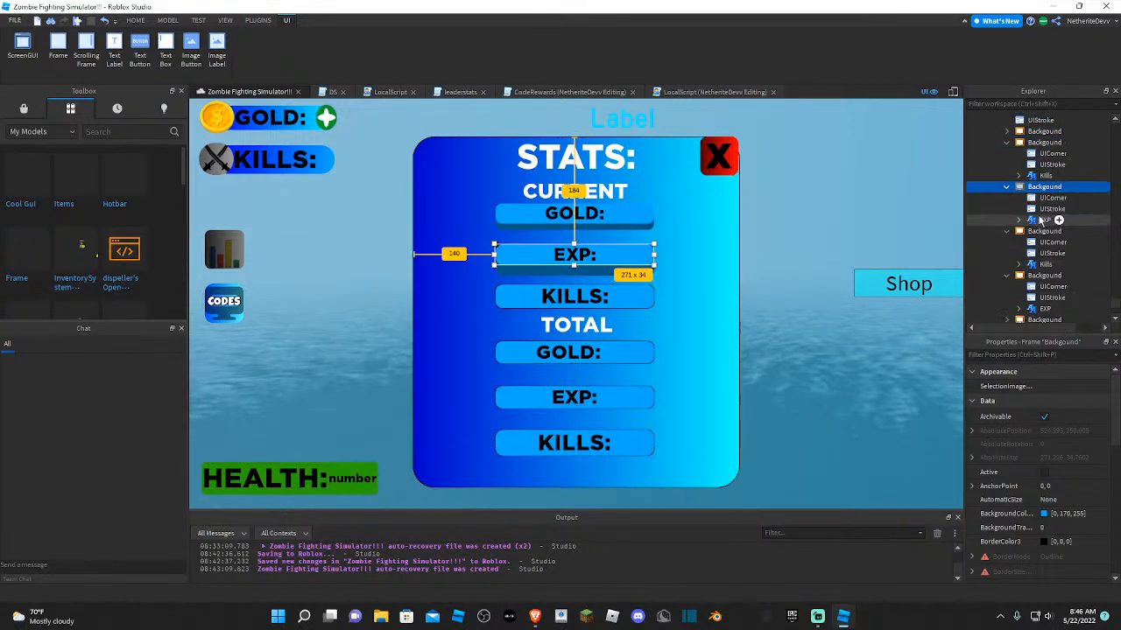
pyautogui.click(1042, 231)
pyautogui.click(1038, 275)
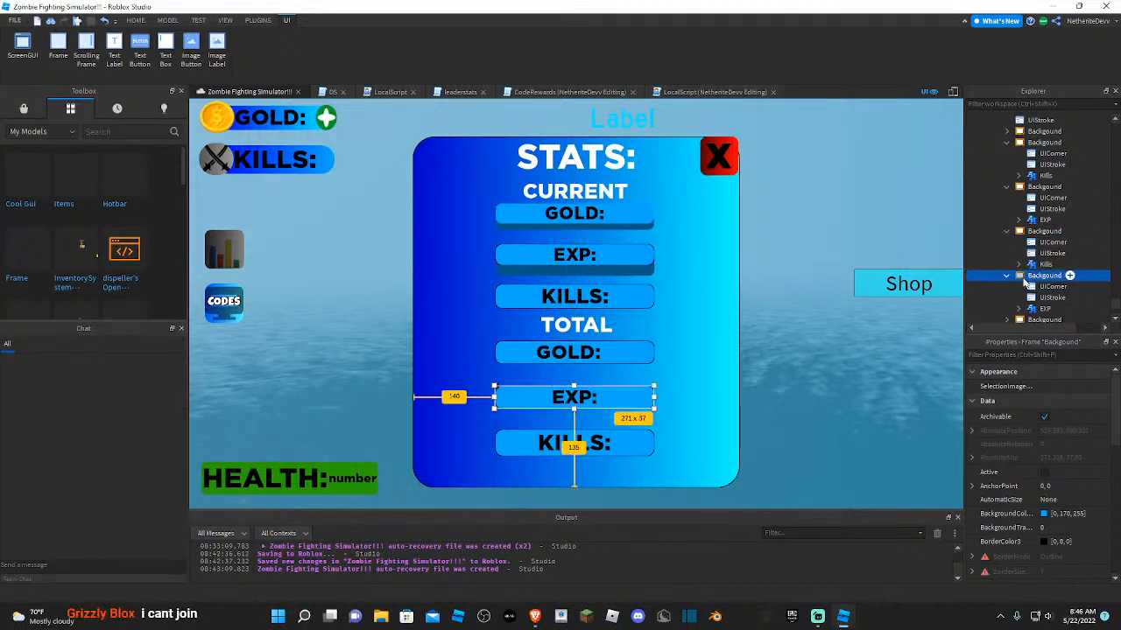
pyautogui.click(1037, 320)
pyautogui.scroll(-3, 1033, 302)
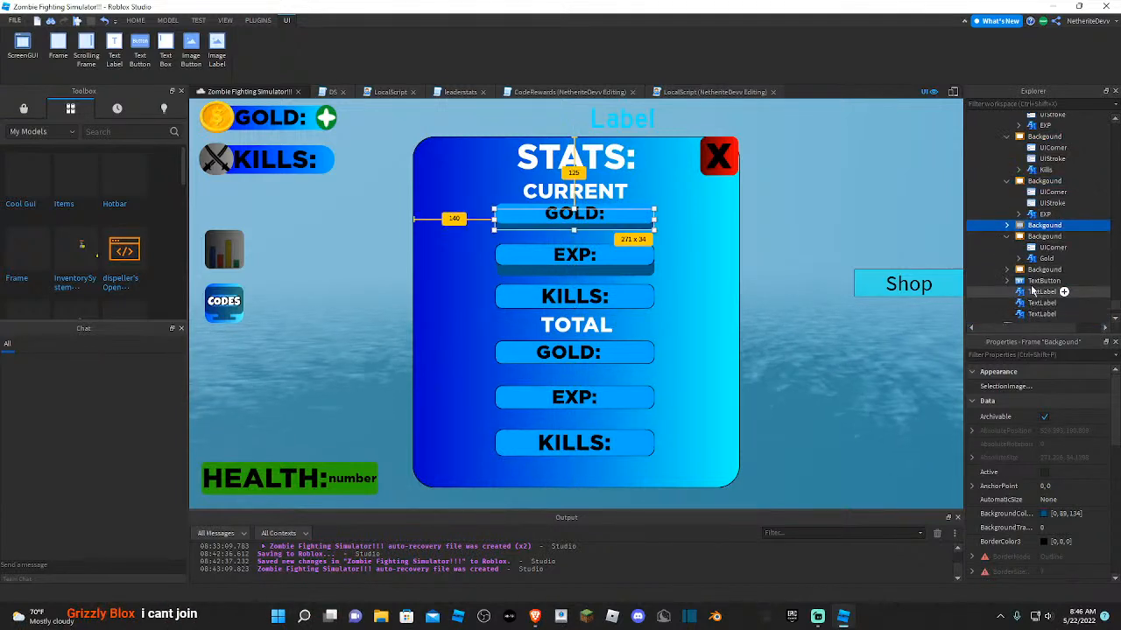
# - Set the ZIndex of the dark shadow frame behind the current EXP row to 1
pyautogui.click(1039, 269)
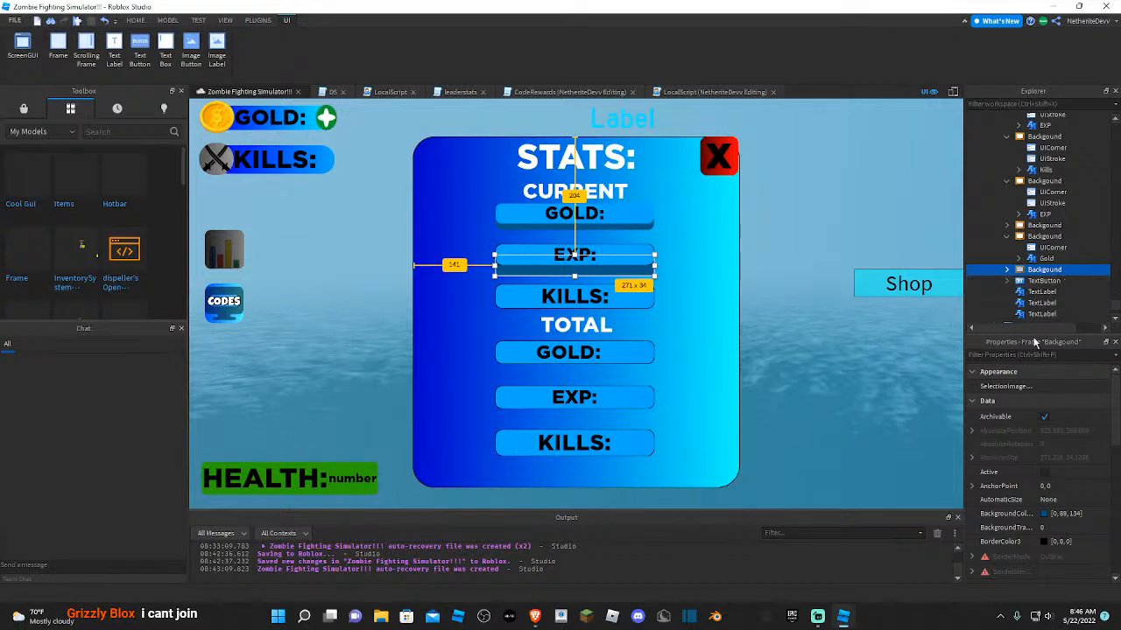
pyautogui.click(1029, 355)
pyautogui.write('z')
pyautogui.click(1063, 442)
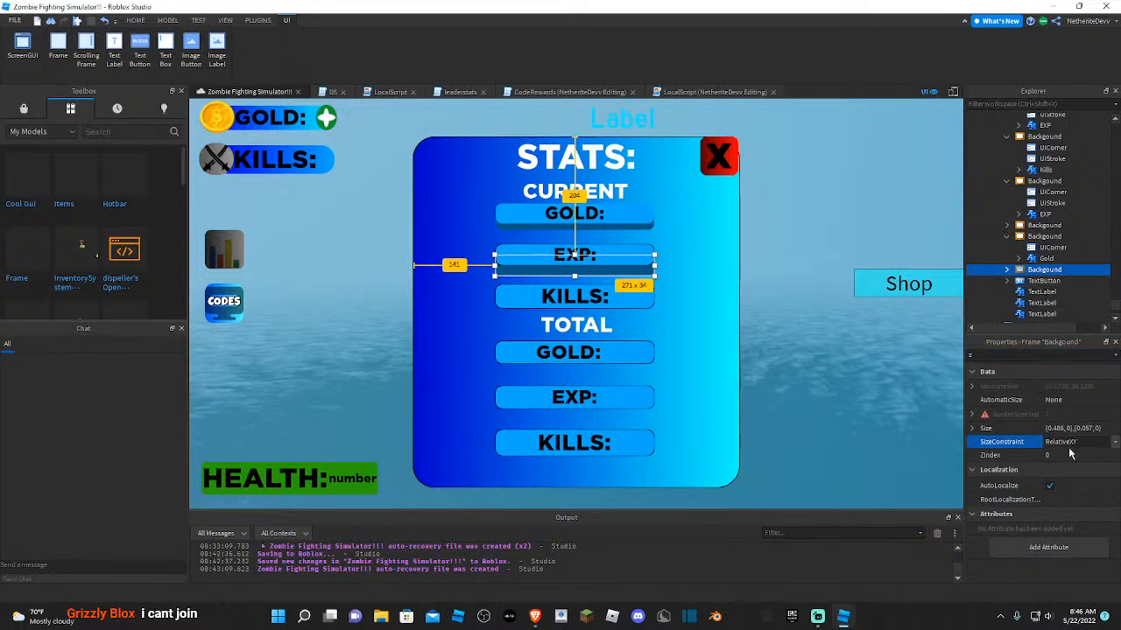
pyautogui.click(1039, 456)
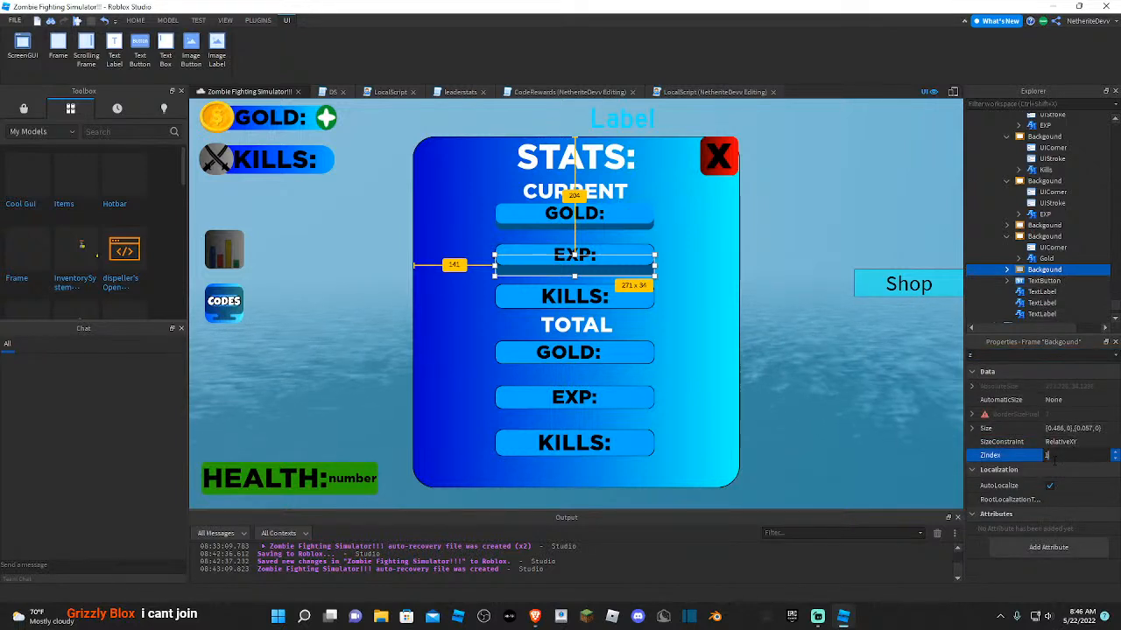
pyautogui.write('1')
pyautogui.press('Return')
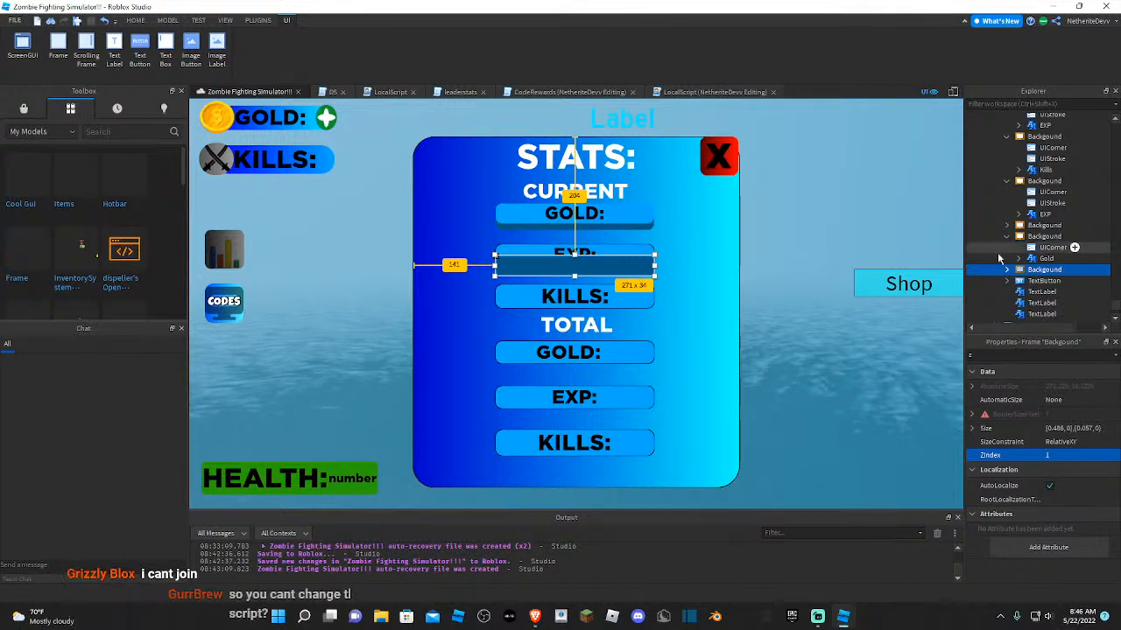
# - Check the ZIndex of the current EXP text label
pyautogui.click(628, 255)
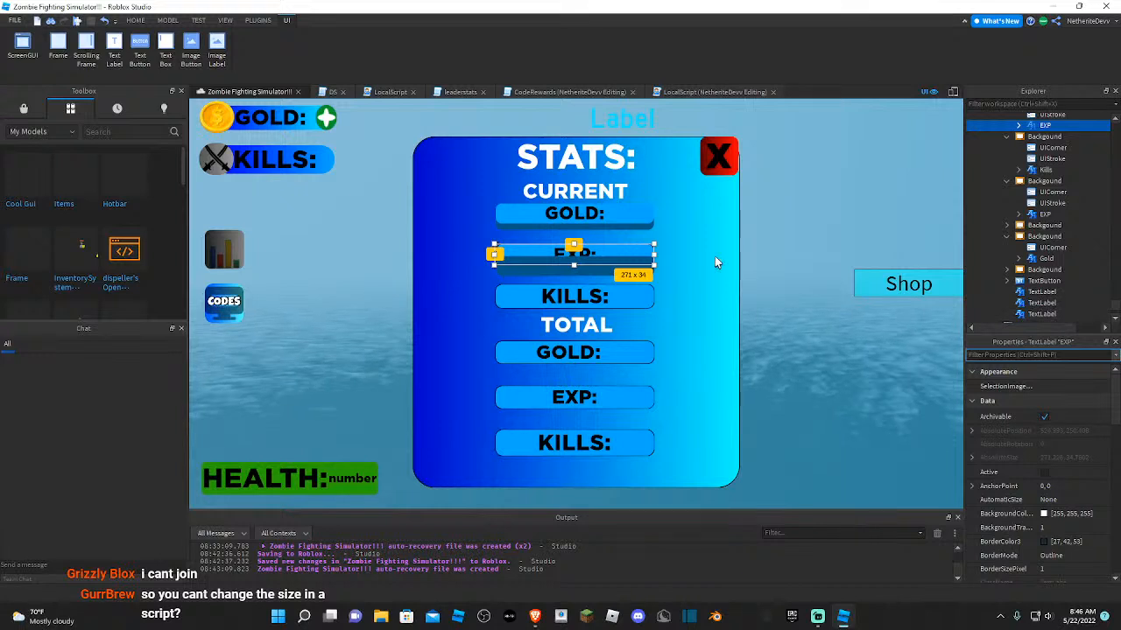
pyautogui.write('z')
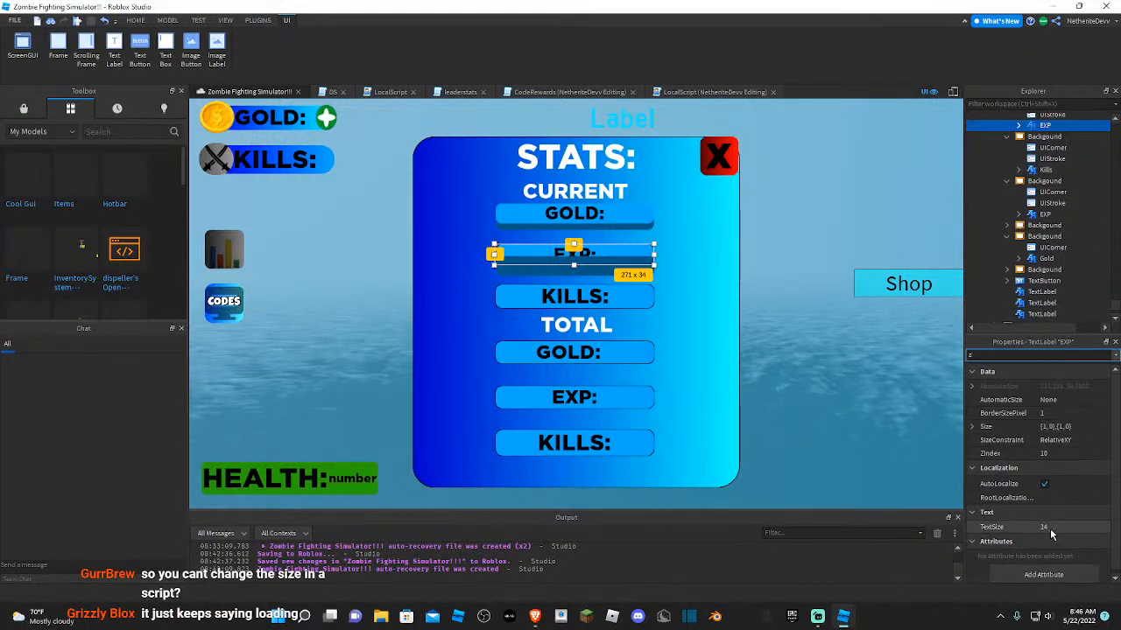
pyautogui.write('i')
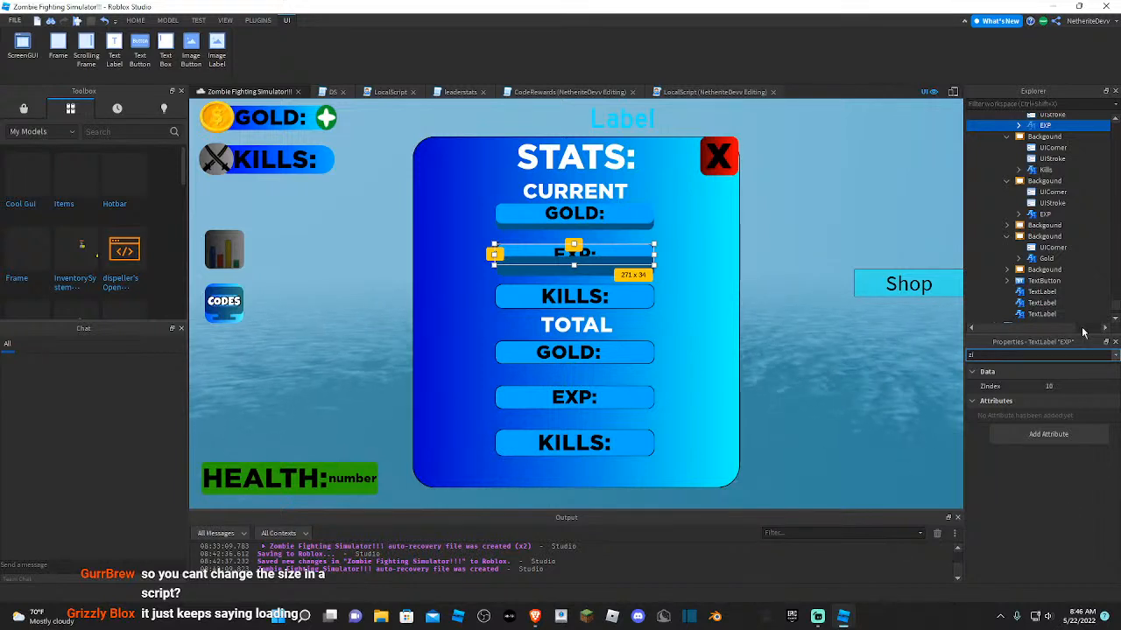
# - Set the ZIndex of the light blue Backgound frame of the current EXP row to 2
pyautogui.scroll(-2, 1014, 156)
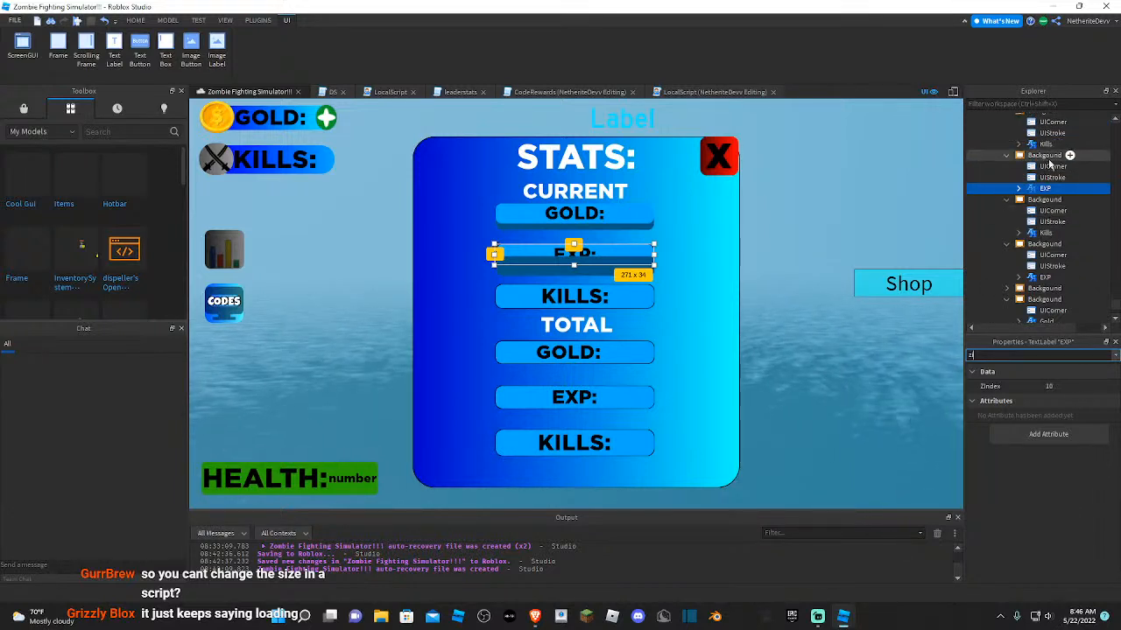
pyautogui.click(1042, 155)
pyautogui.click(1029, 355)
pyautogui.write('zin')
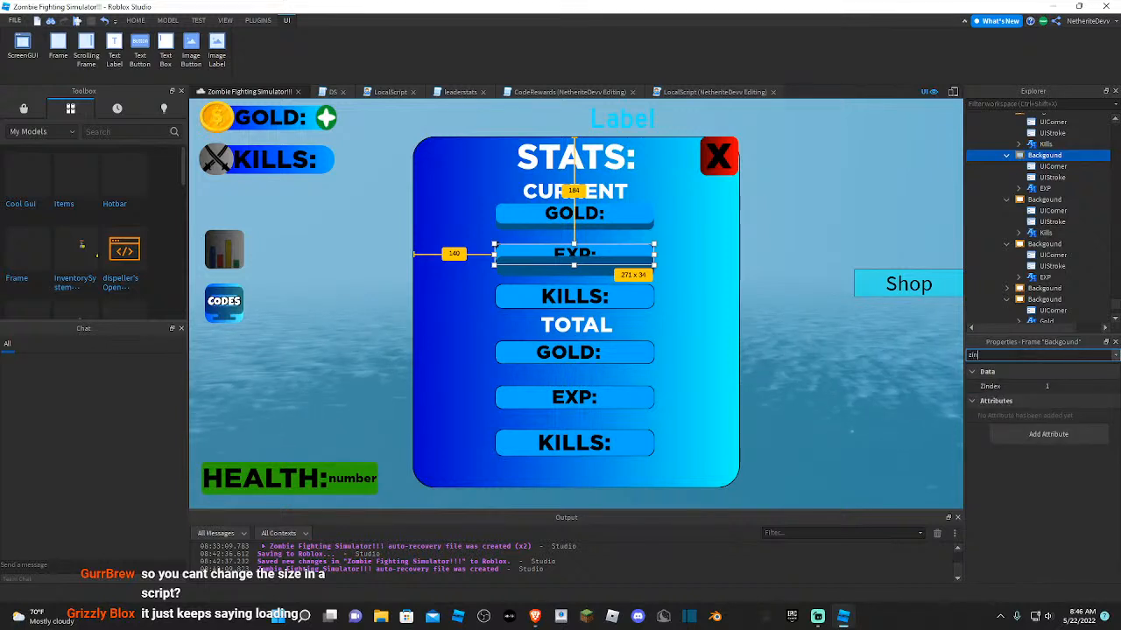
pyautogui.click(1064, 388)
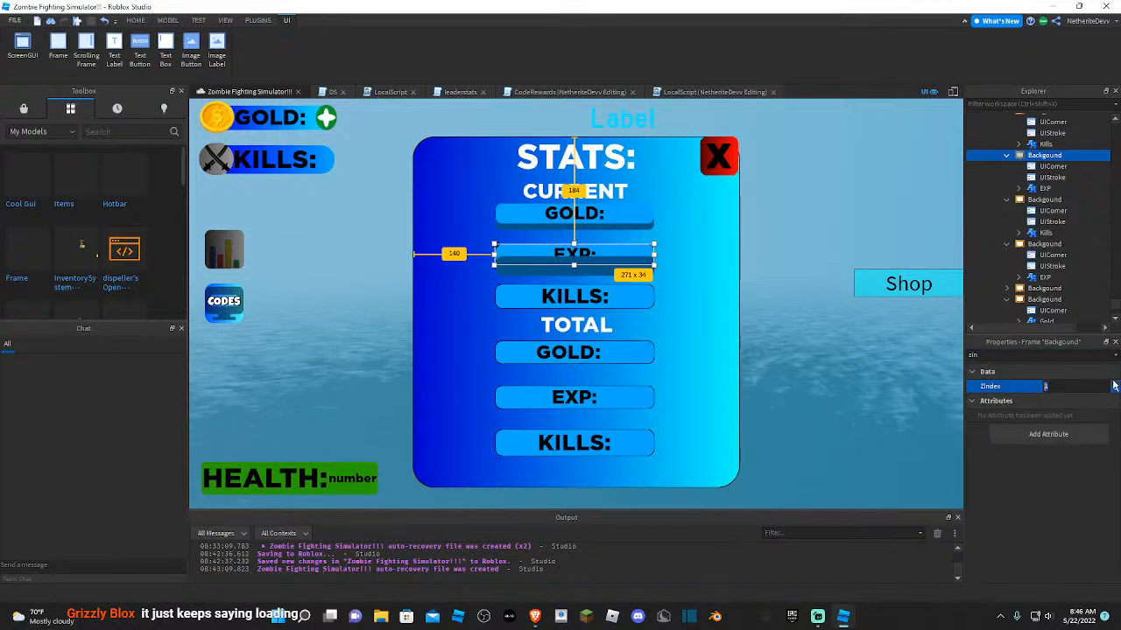
pyautogui.click(1115, 384)
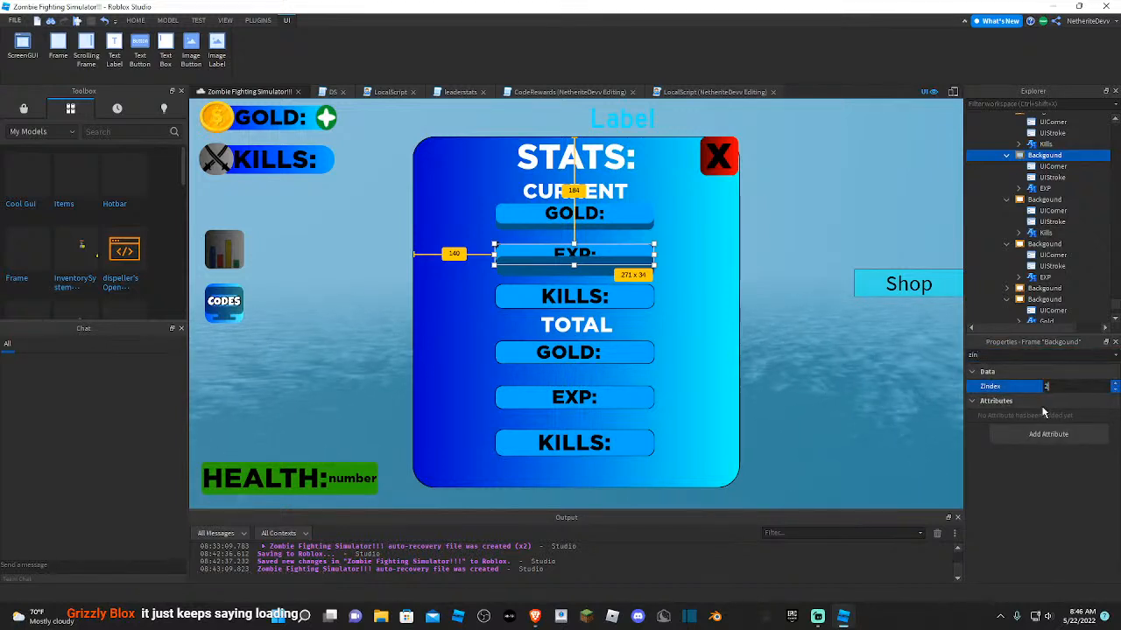
pyautogui.click(1025, 476)
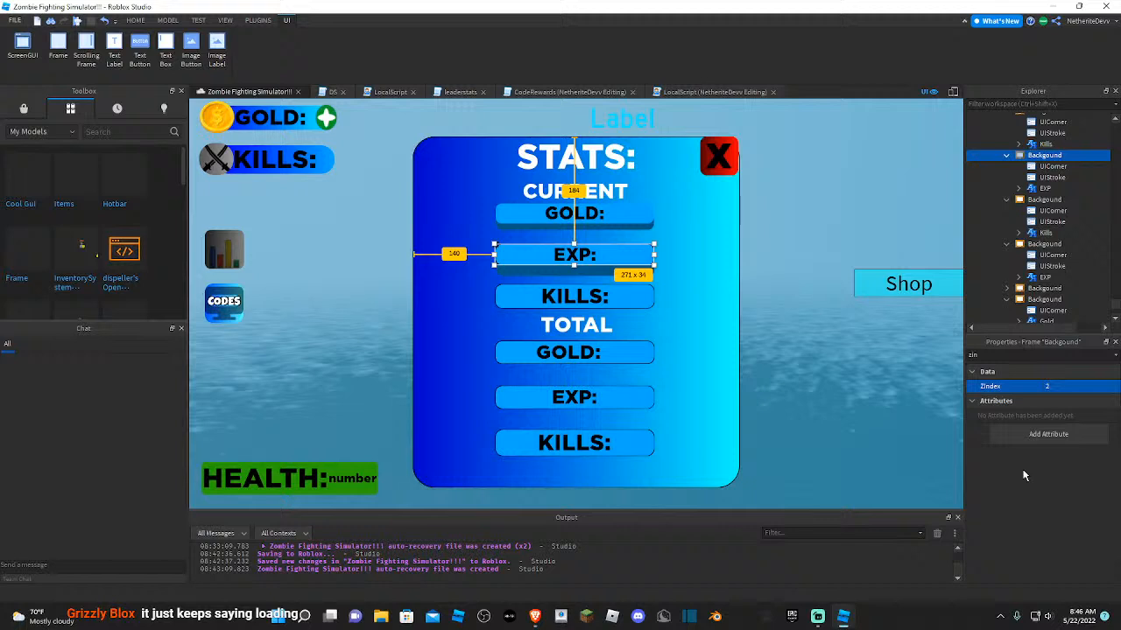
# - Nudge the dark shadow frame into place just below the current EXP row and deselect it
pyautogui.click(589, 273)
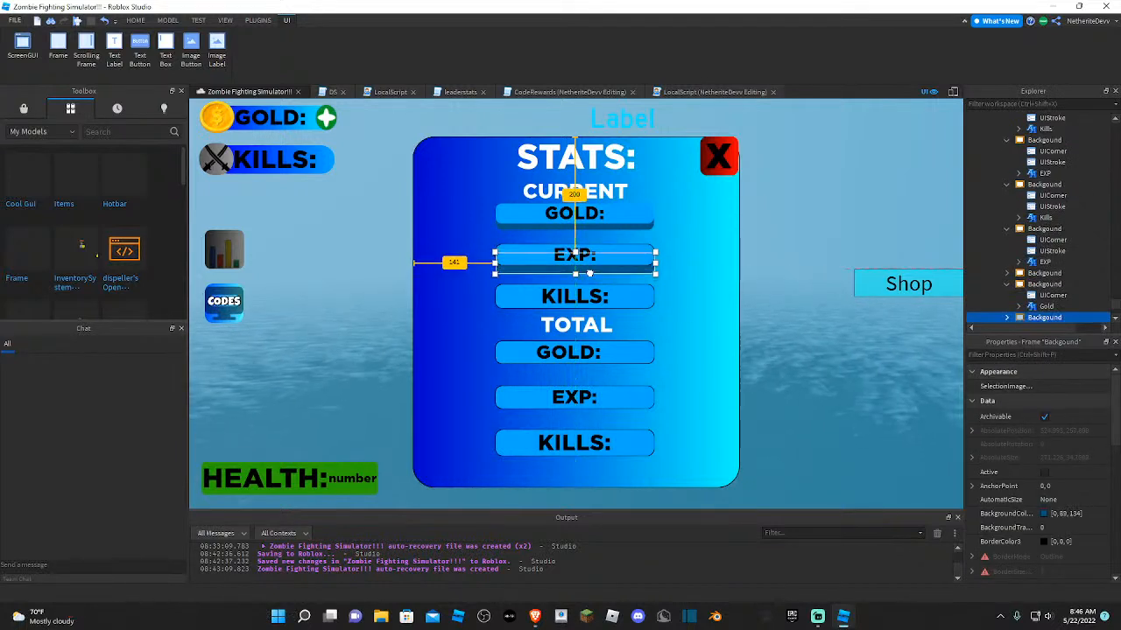
pyautogui.click(838, 298)
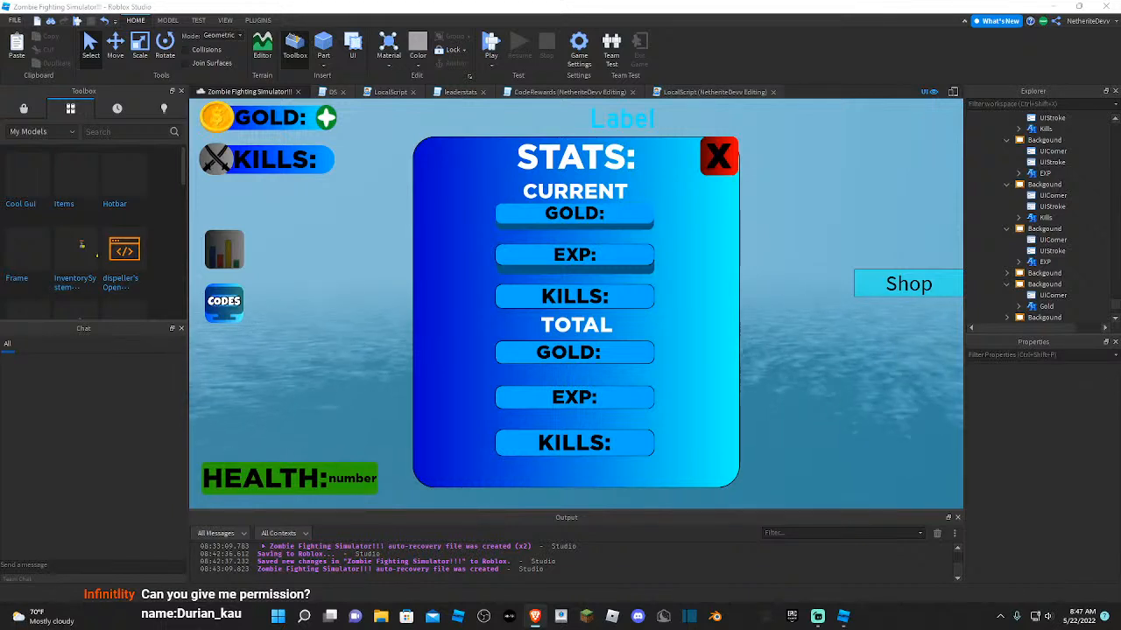
pyautogui.click(1043, 229)
pyautogui.click(599, 272)
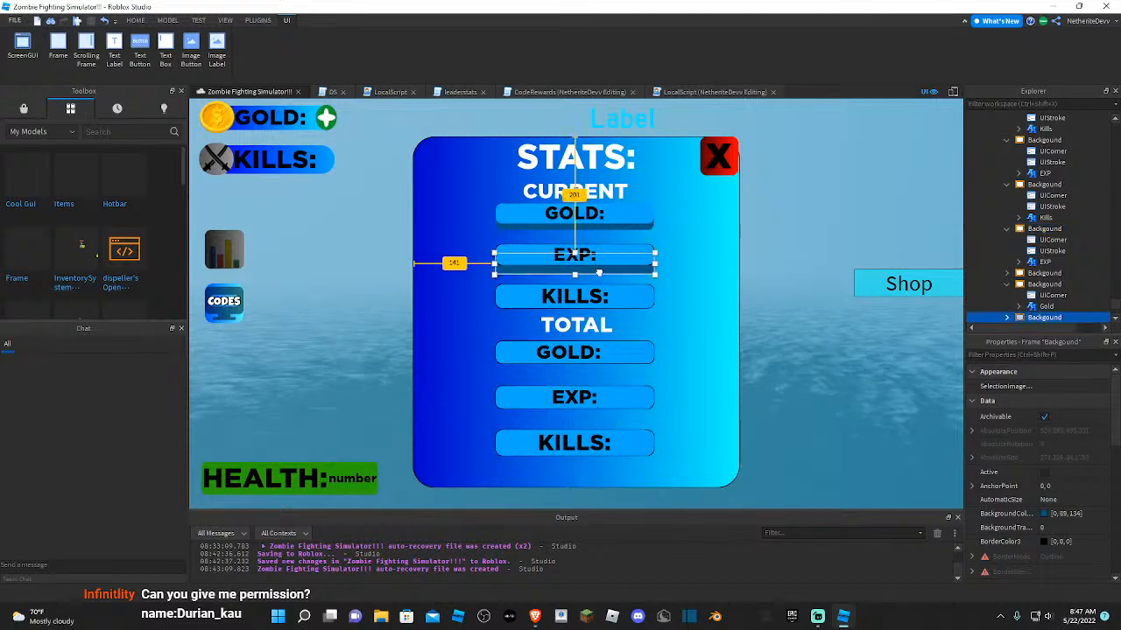
pyautogui.moveTo(599, 272); pyautogui.dragTo(601, 276)
pyautogui.click(779, 257)
pyautogui.moveTo(779, 257); pyautogui.dragTo(833, 273, button='right')
pyautogui.press('w')
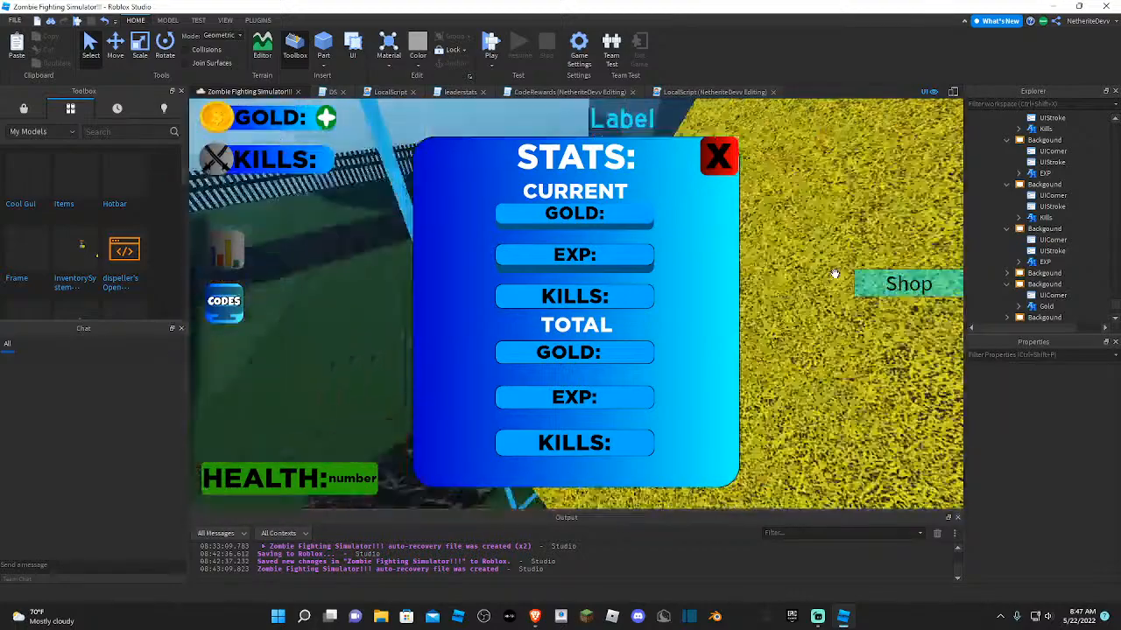
# - Duplicate the dark EXP shadow frame and place the copy over the lower part of the current KILLS row
pyautogui.click(1051, 229)
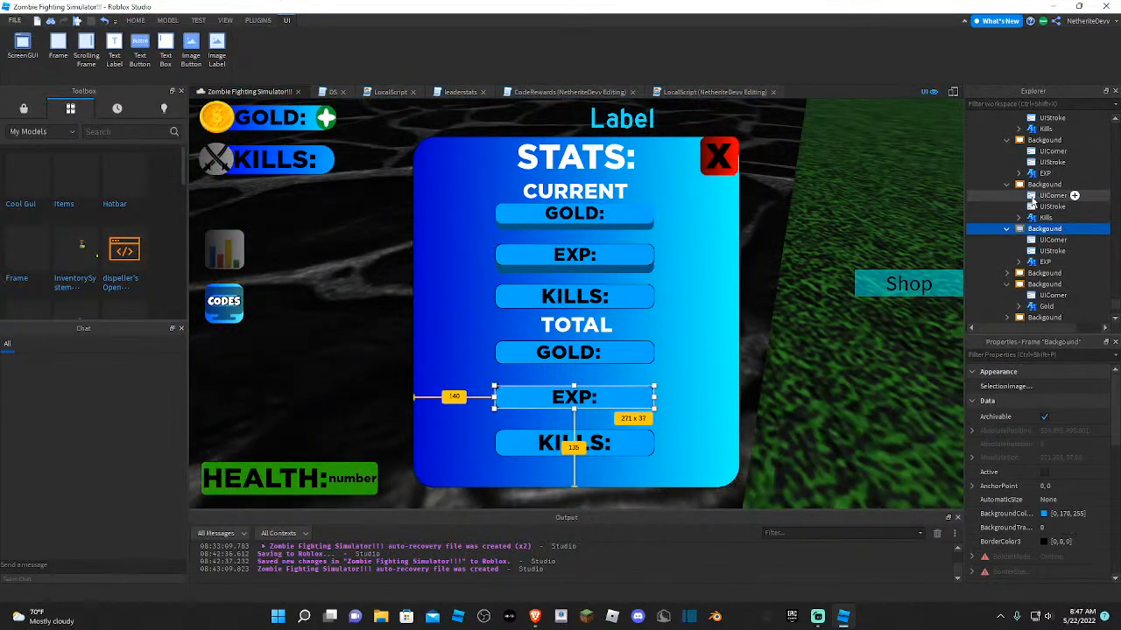
pyautogui.click(1046, 184)
pyautogui.click(611, 266)
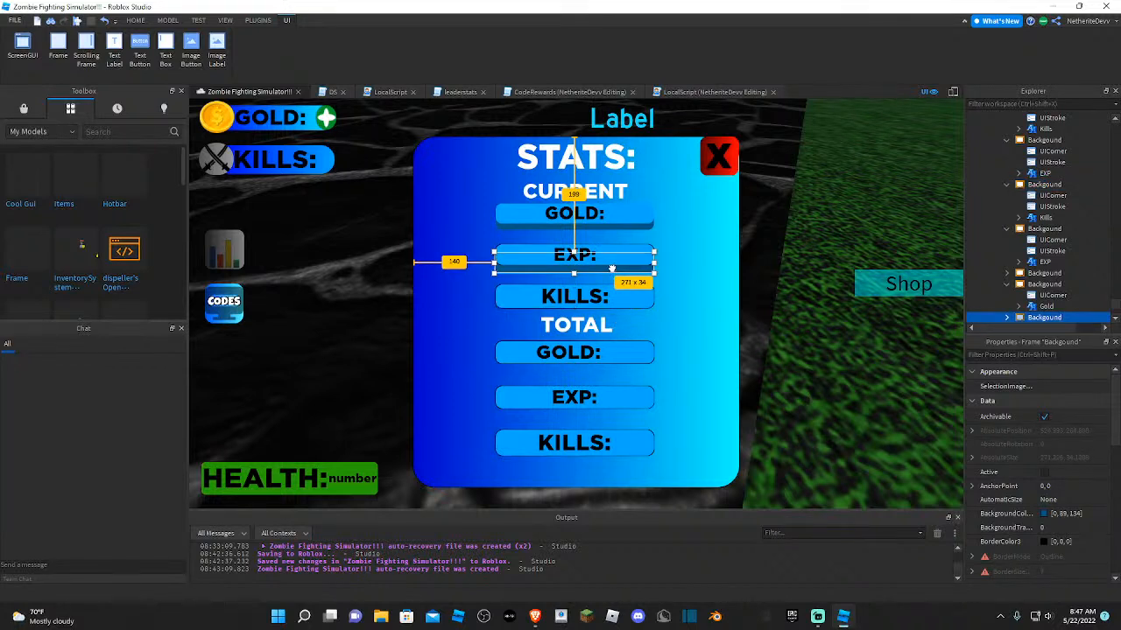
pyautogui.moveTo(611, 268); pyautogui.dragTo(615, 318)
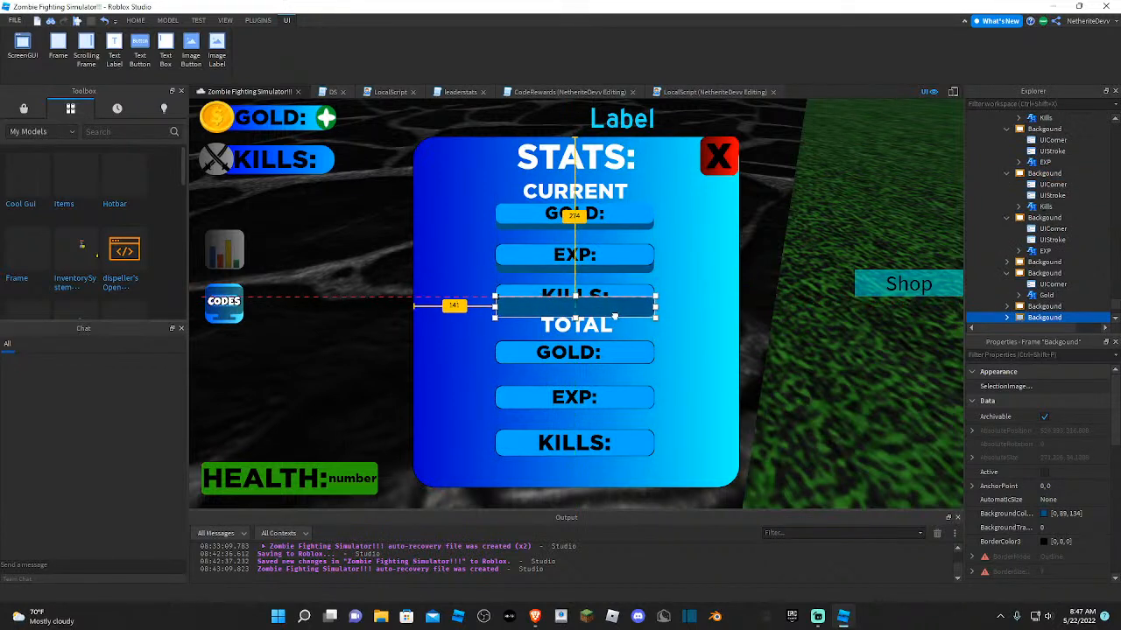
# - Try to multi-select the light blue Backgound frames of the rows inside Stats
pyautogui.click(1029, 273)
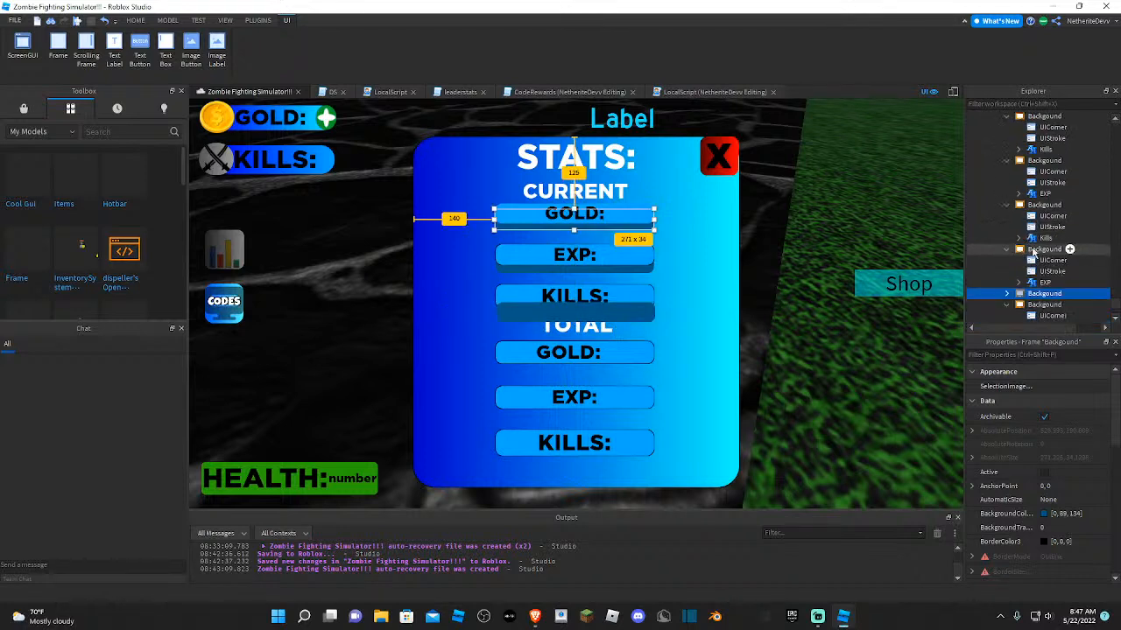
pyautogui.click(1038, 204)
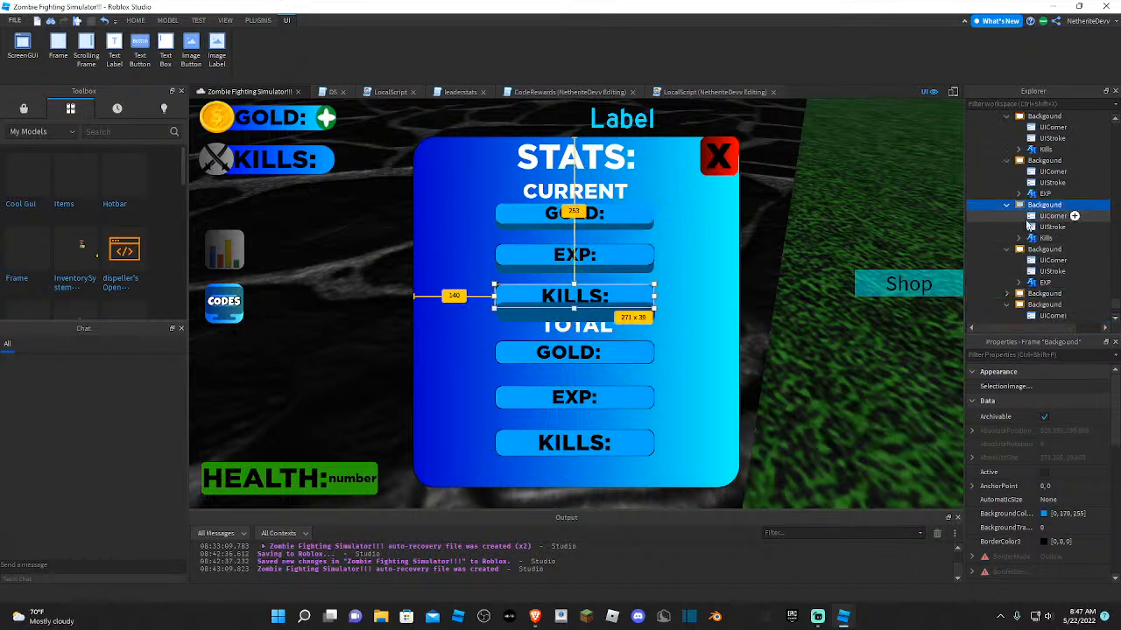
pyautogui.click(1031, 162)
pyautogui.scroll(1, 1032, 166)
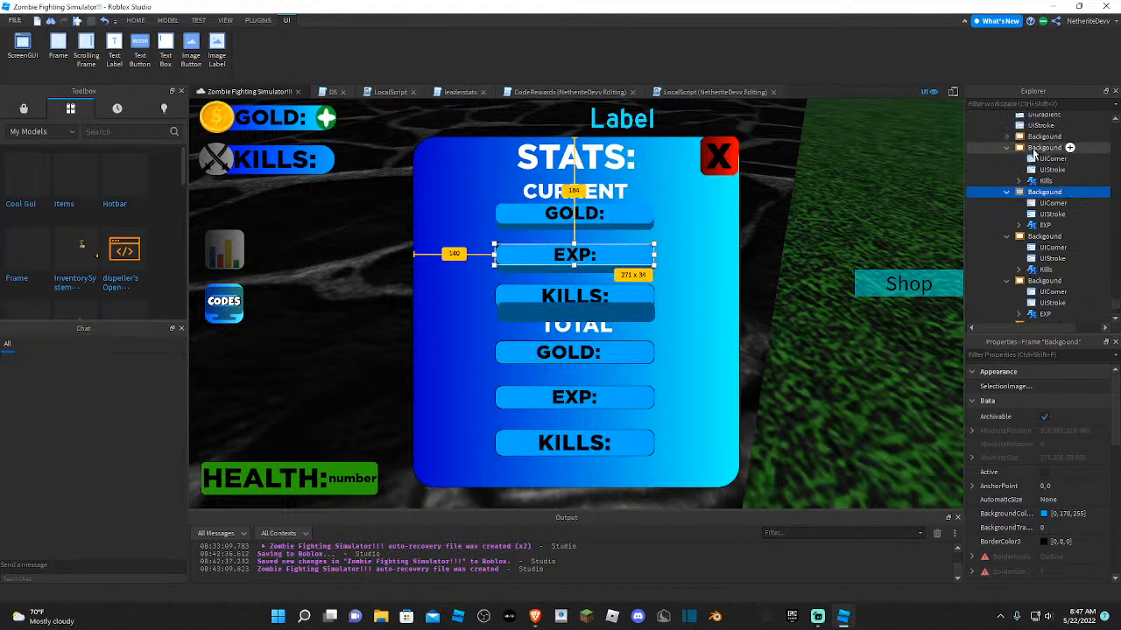
pyautogui.keyDown('ctrl'); pyautogui.click(1035, 148); pyautogui.keyUp('ctrl')
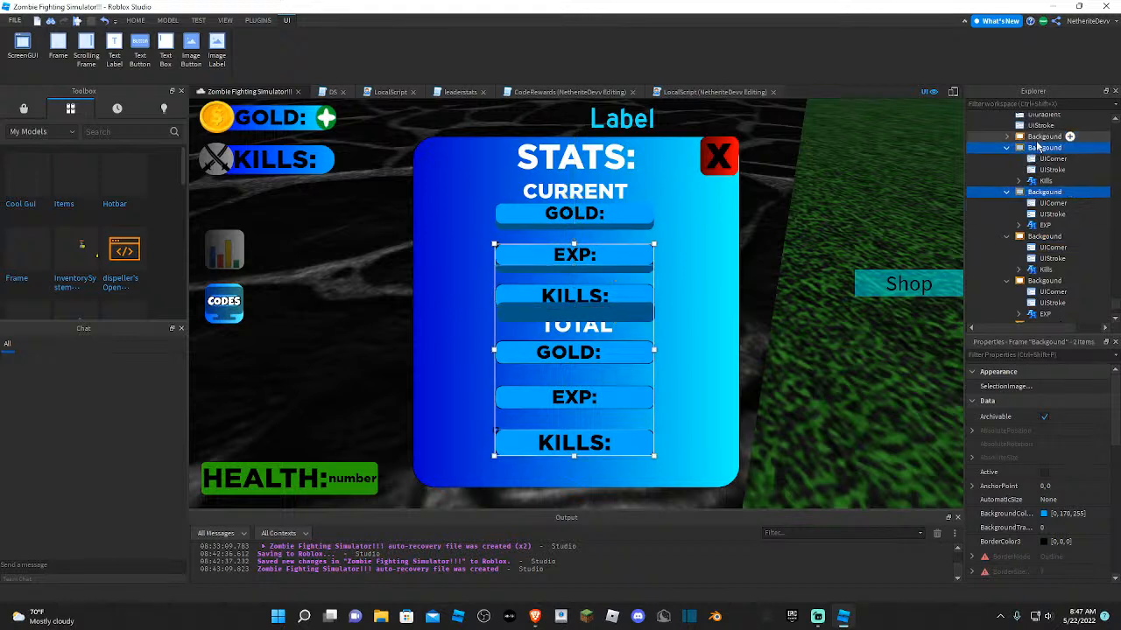
pyautogui.keyDown('ctrl'); pyautogui.click(1041, 137); pyautogui.keyUp('ctrl')
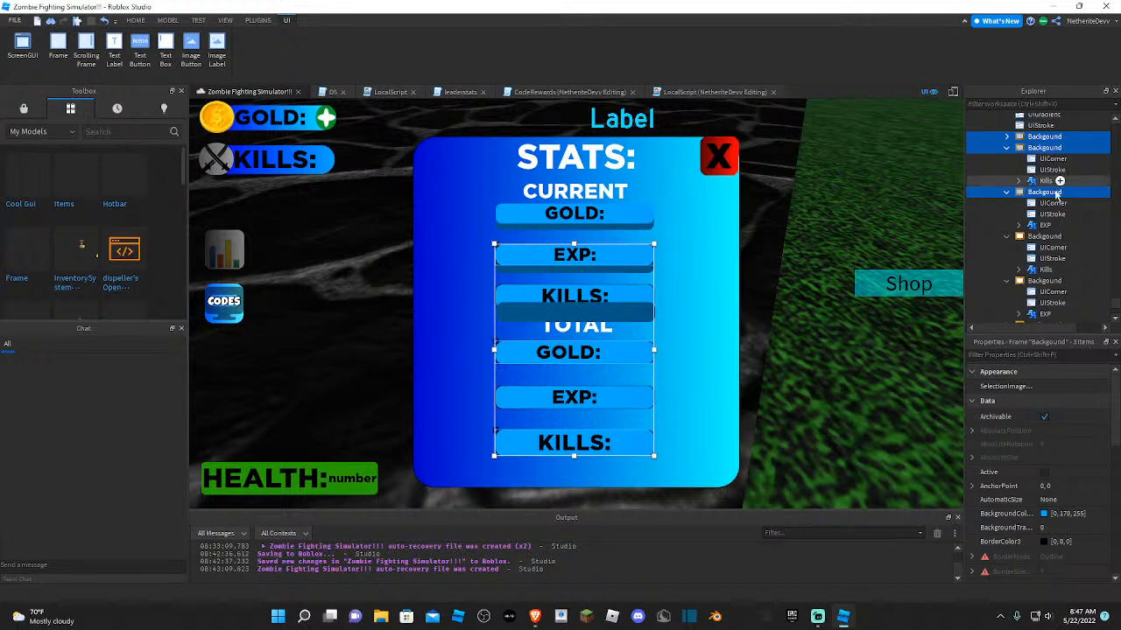
pyautogui.scroll(-3, 1033, 201)
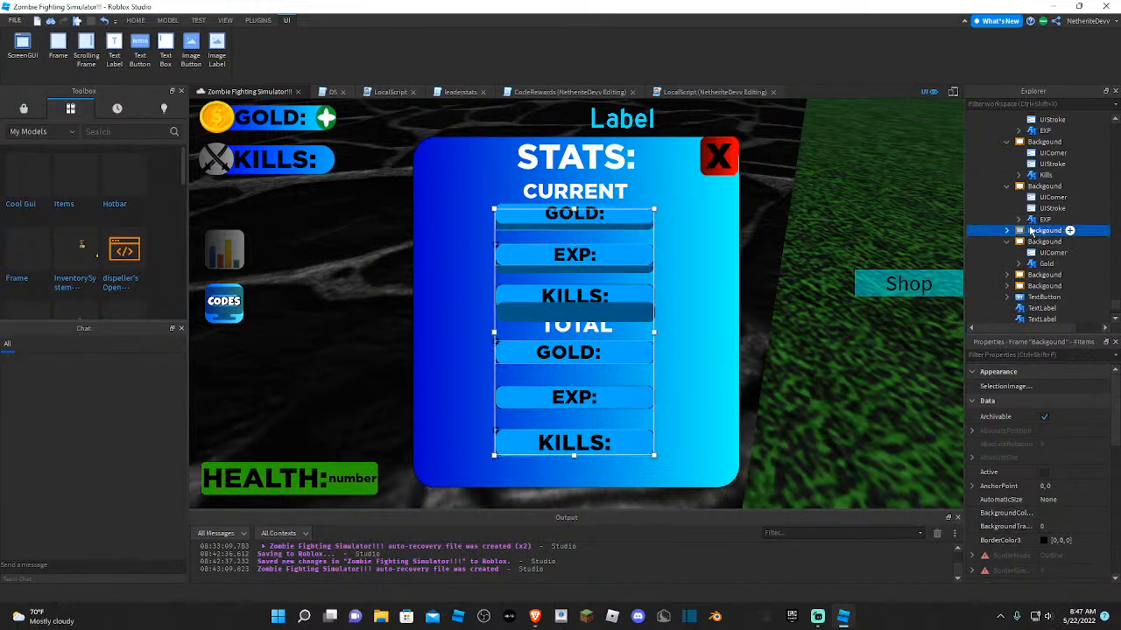
pyautogui.keyDown('ctrl'); pyautogui.click(1034, 243); pyautogui.keyUp('ctrl')
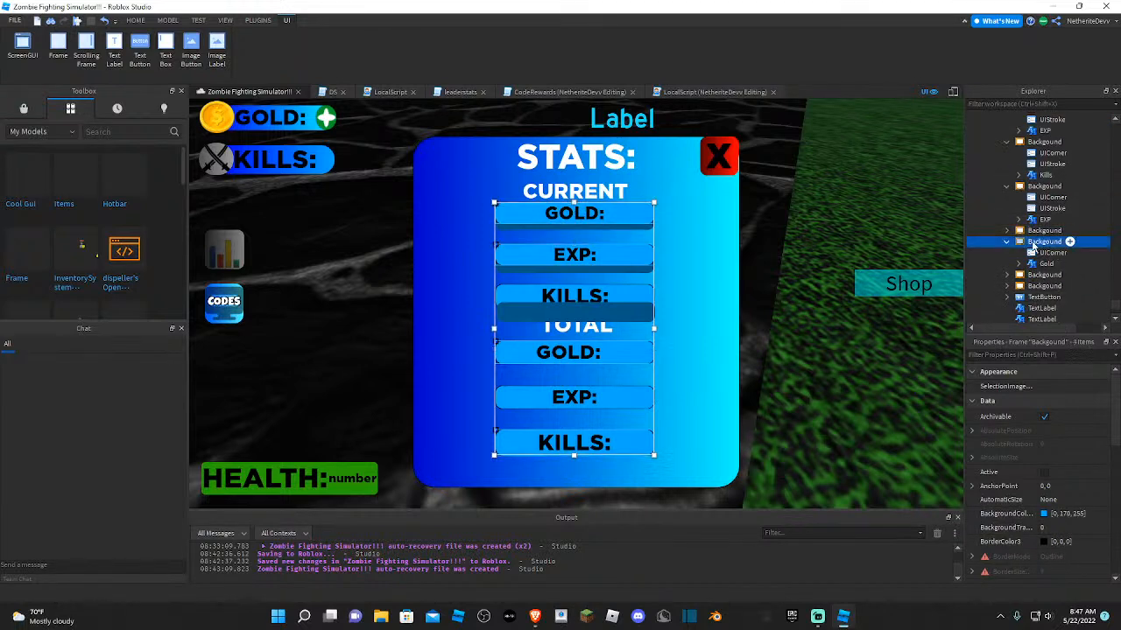
pyautogui.scroll(-1, 1034, 246)
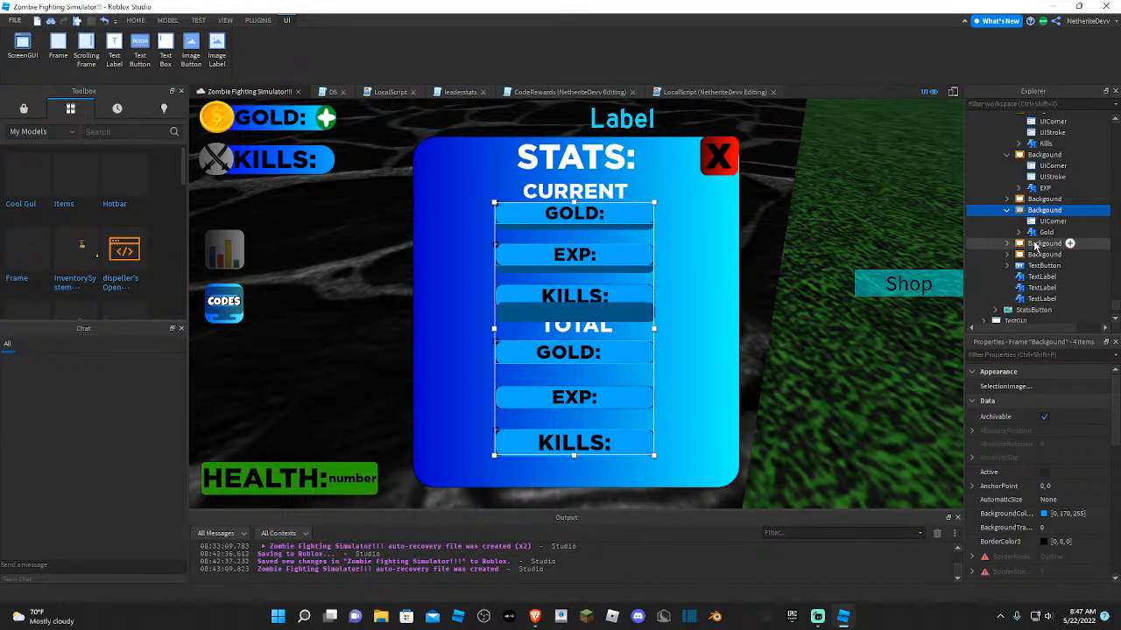
pyautogui.keyDown('ctrl'); pyautogui.click(1036, 245); pyautogui.keyUp('ctrl')
pyautogui.keyDown('ctrl'); pyautogui.click(1034, 245); pyautogui.keyUp('ctrl')
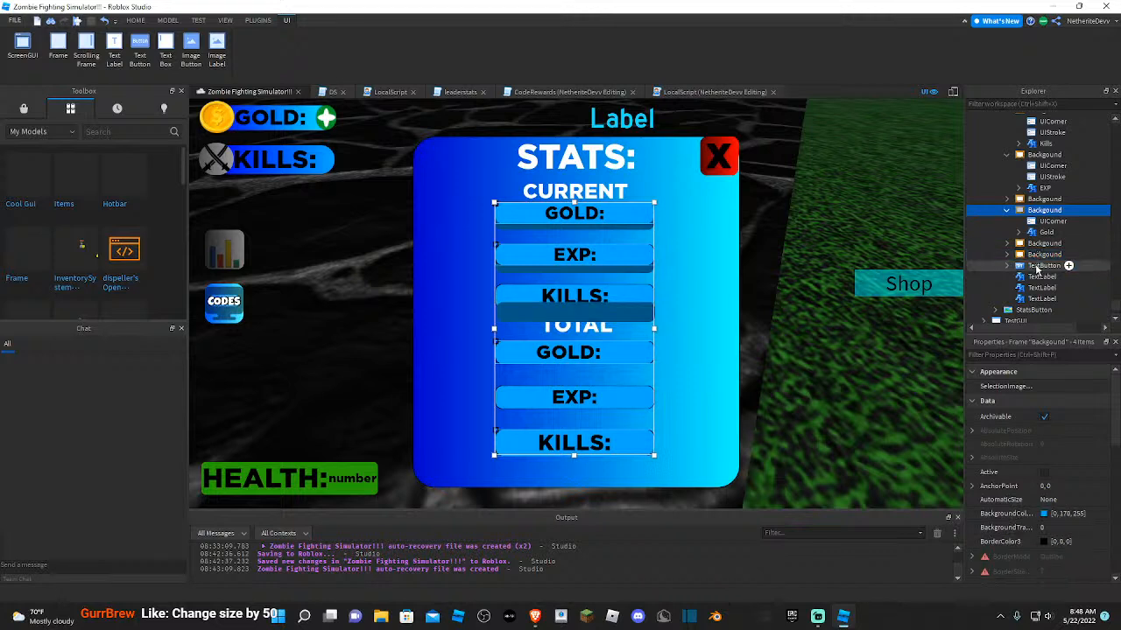
pyautogui.keyDown('ctrl'); pyautogui.click(1039, 255); pyautogui.keyUp('ctrl')
pyautogui.keyDown('ctrl'); pyautogui.click(1039, 255); pyautogui.keyUp('ctrl')
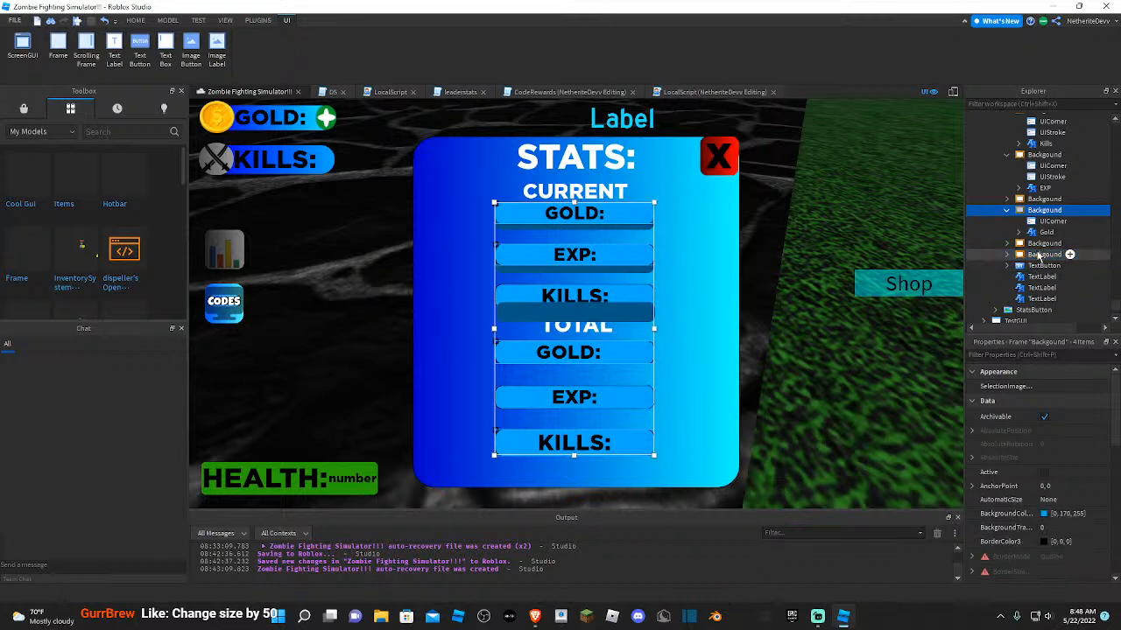
pyautogui.keyDown('ctrl'); pyautogui.click(1039, 256); pyautogui.keyUp('ctrl')
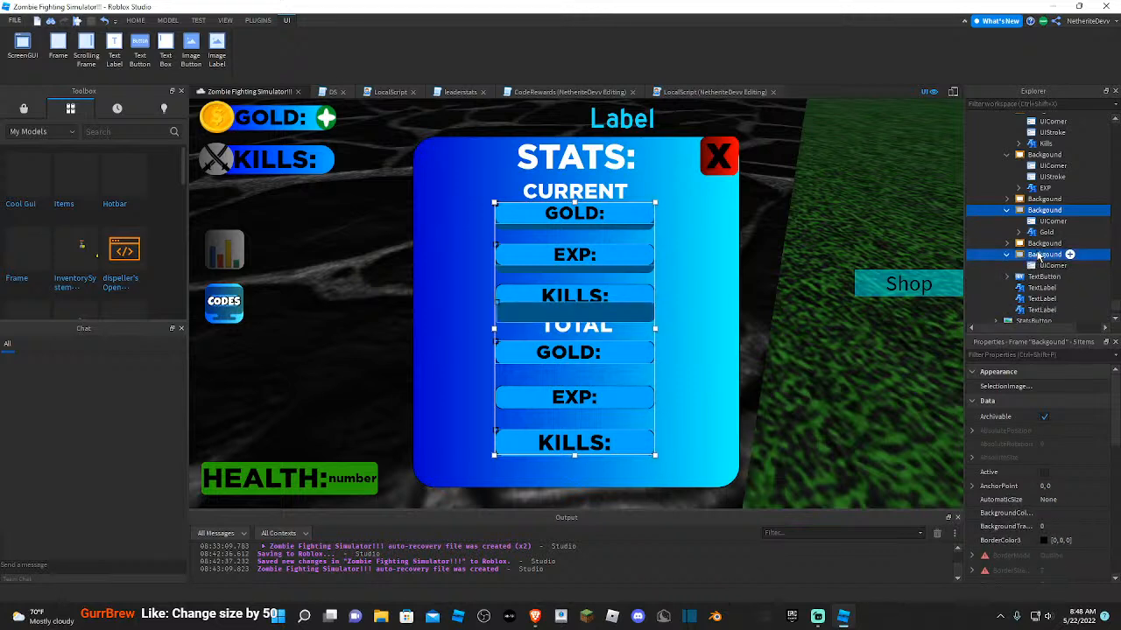
pyautogui.keyDown('ctrl'); pyautogui.click(1039, 255); pyautogui.keyUp('ctrl')
pyautogui.keyDown('ctrl'); pyautogui.click(1040, 246); pyautogui.keyUp('ctrl')
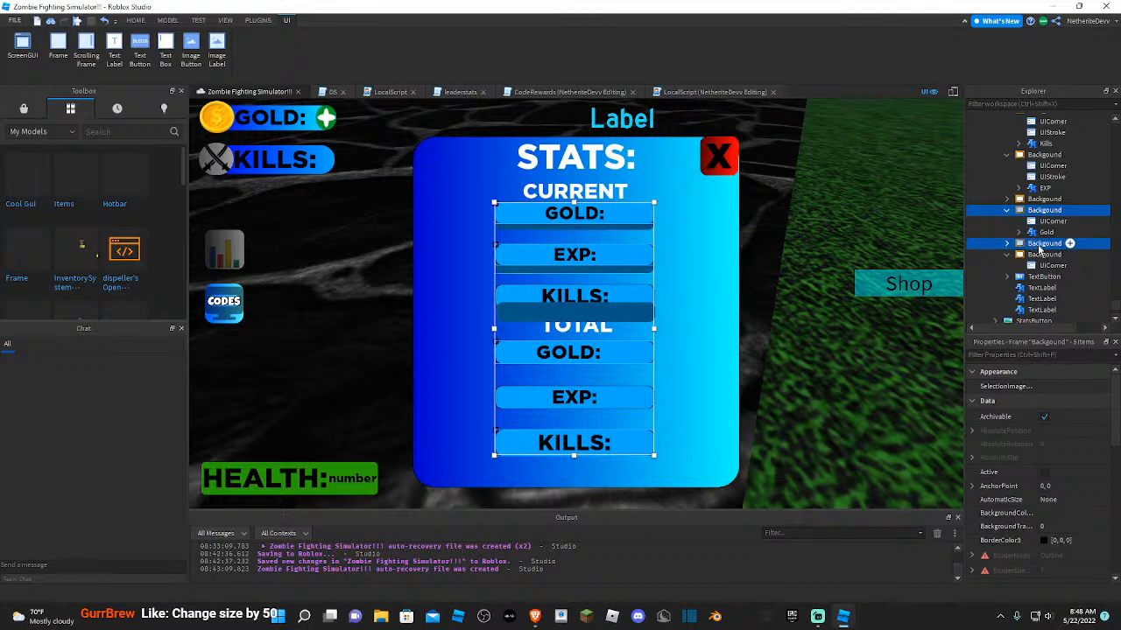
pyautogui.keyDown('ctrl'); pyautogui.click(1039, 246); pyautogui.keyUp('ctrl')
pyautogui.scroll(1, 1039, 249)
pyautogui.keyDown('ctrl'); pyautogui.click(1043, 232); pyautogui.keyUp('ctrl')
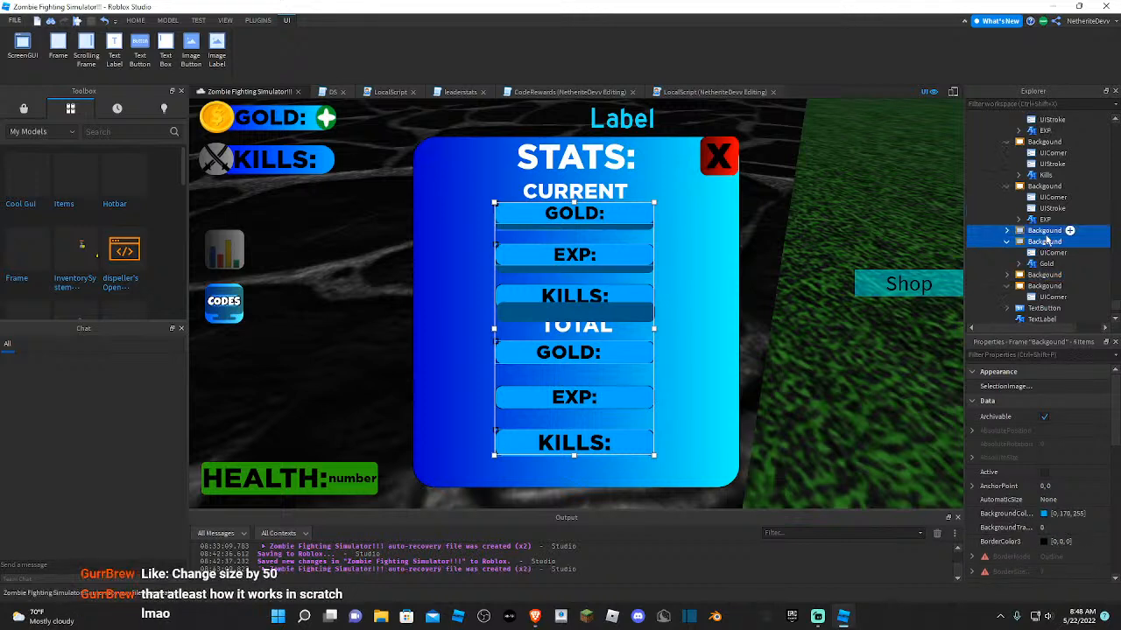
pyautogui.click(760, 239)
pyautogui.scroll(-3, 1026, 252)
pyautogui.scroll(-10, 881, 287)
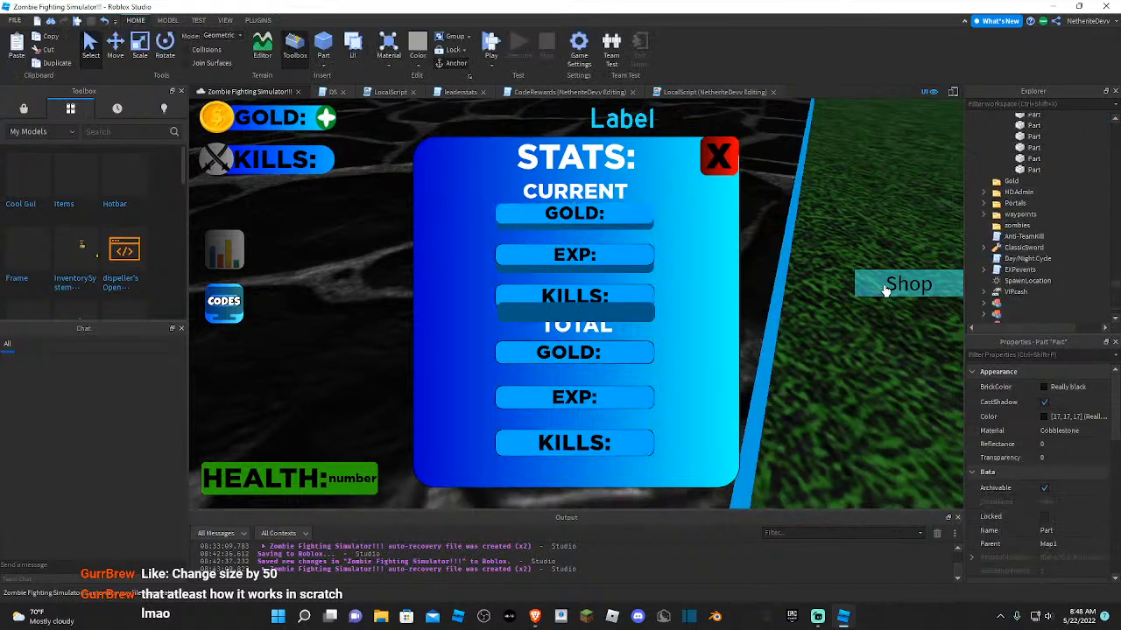
pyautogui.scroll(5, 1042, 212)
pyautogui.scroll(4, 1042, 212)
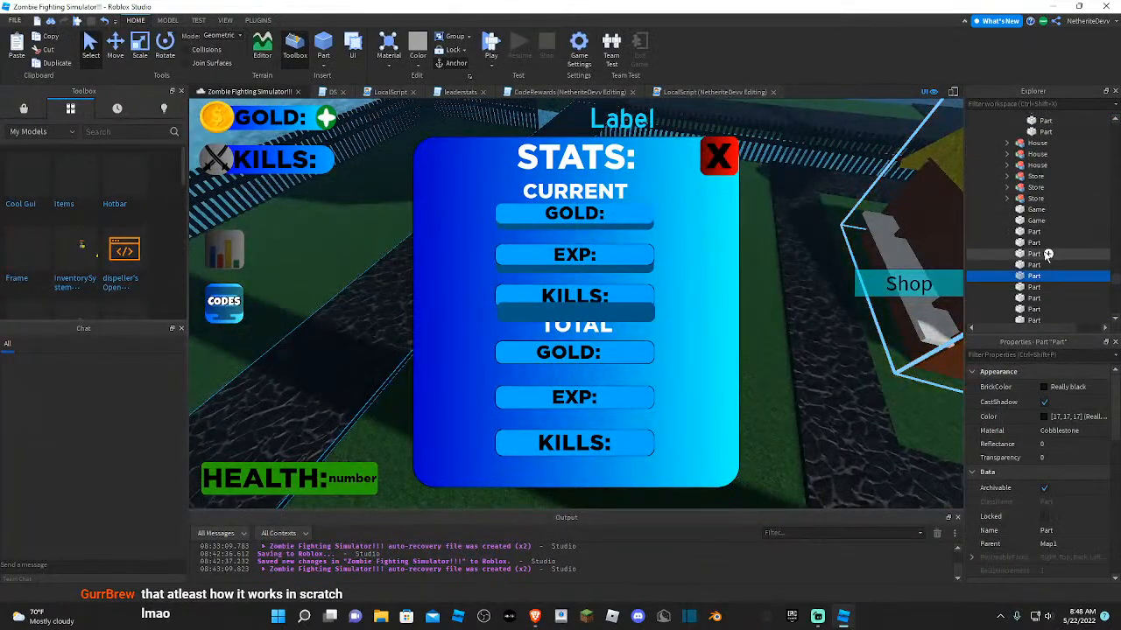
pyautogui.scroll(-5, 1044, 271)
pyautogui.moveTo(830, 387); pyautogui.dragTo(830, 393, button='right')
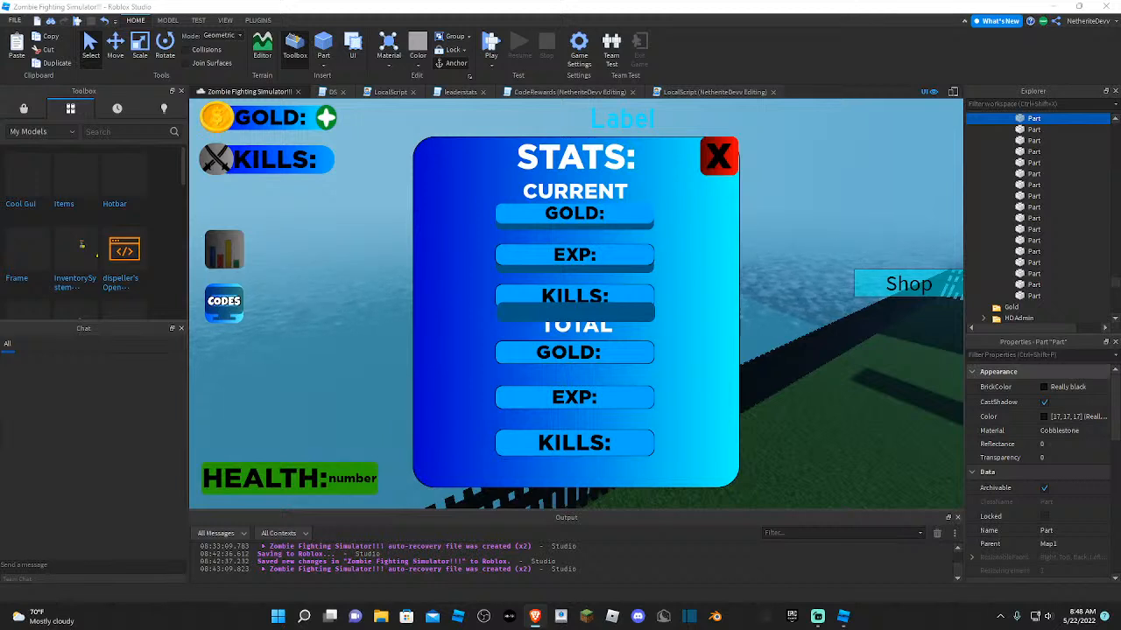
pyautogui.scroll(5, 1047, 310)
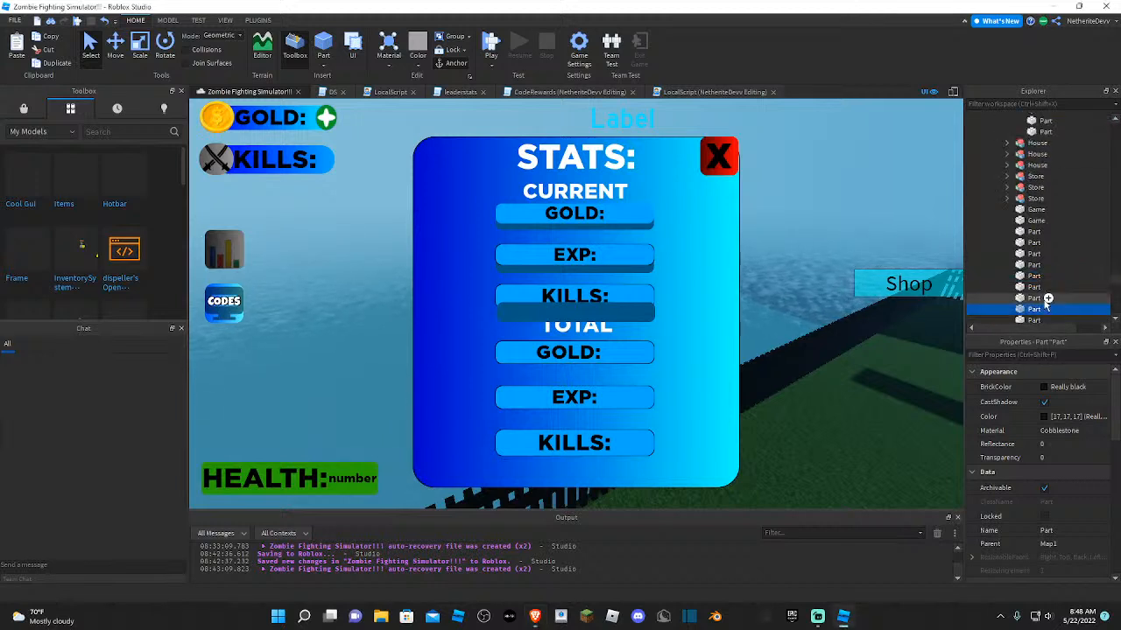
pyautogui.scroll(-1, 1047, 310)
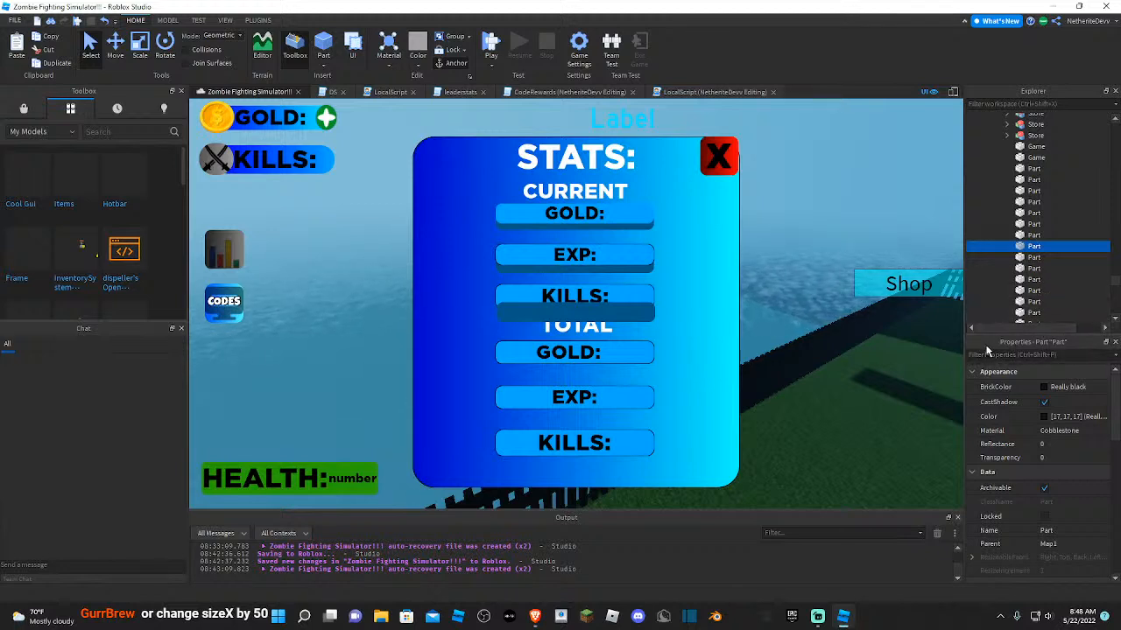
# - Look through the open LocalScript, CodeRewards and leaderstats scripts for the button's TweenSize code
pyautogui.click(711, 92)
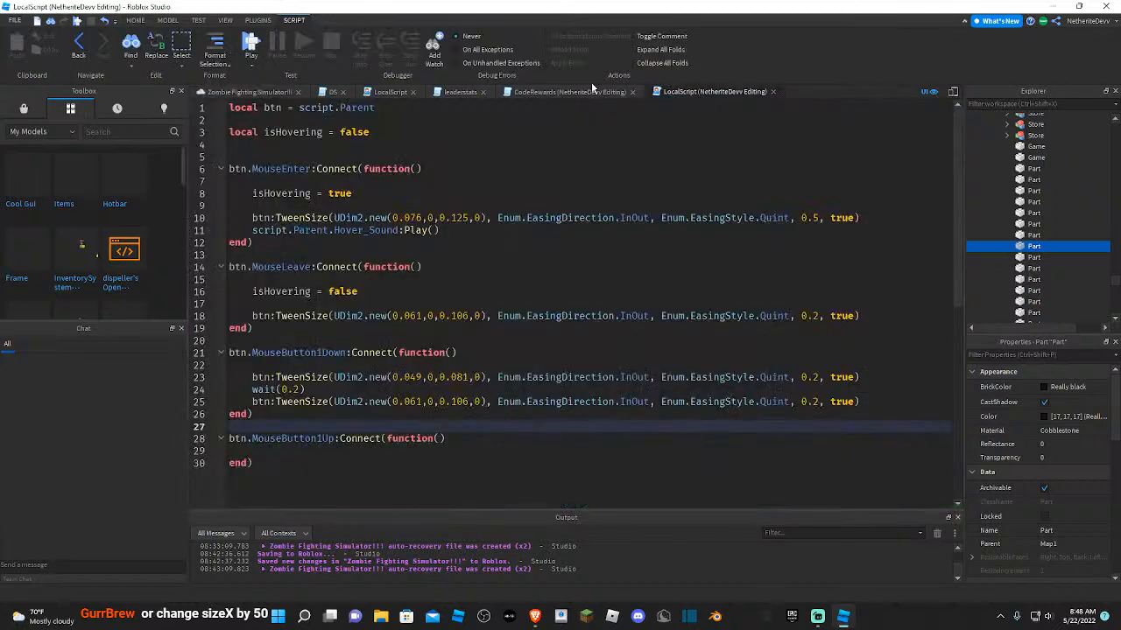
pyautogui.click(549, 92)
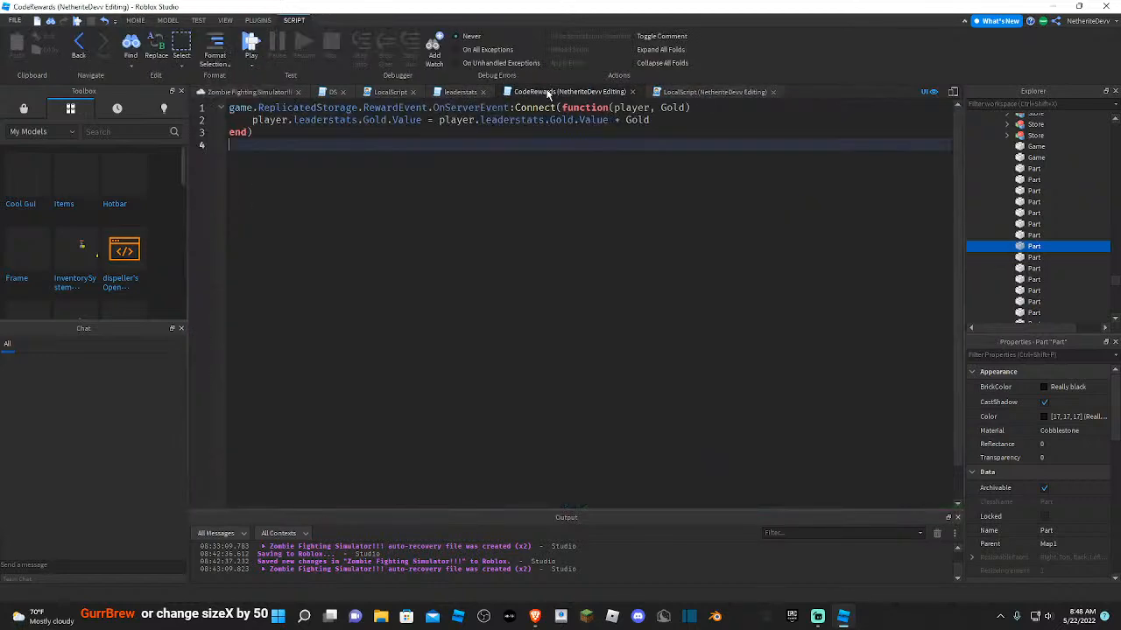
pyautogui.click(462, 93)
pyautogui.click(669, 91)
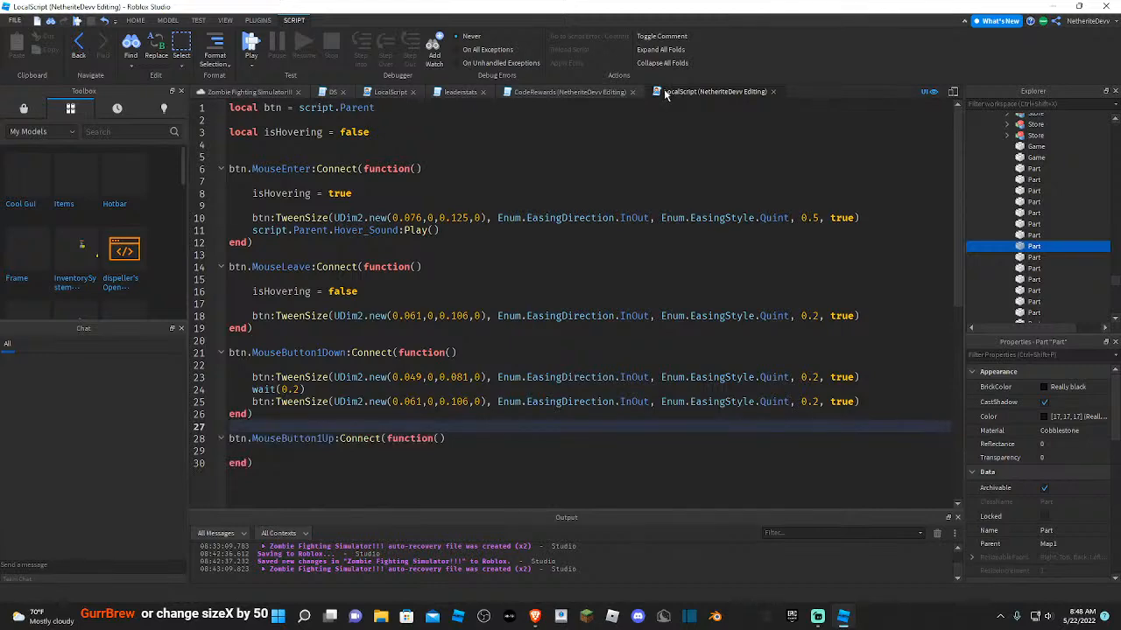
pyautogui.scroll(-3, 569, 280)
# - Close the DS script and return to the game's 3D viewport
pyautogui.click(342, 91)
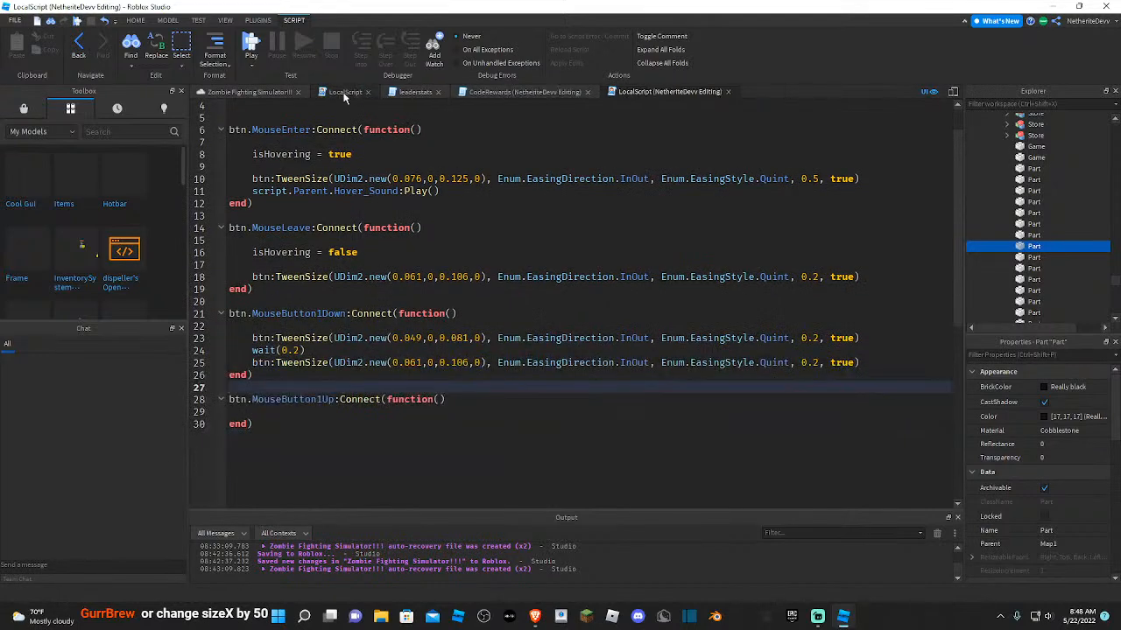
pyautogui.click(406, 93)
pyautogui.click(439, 92)
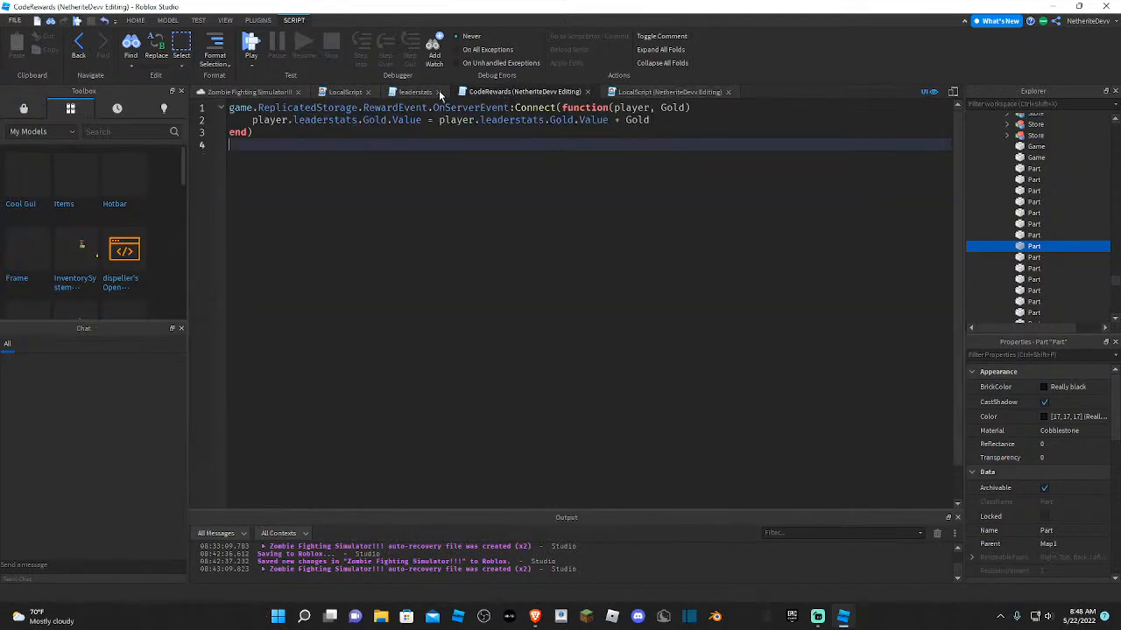
pyautogui.click(348, 92)
pyautogui.click(247, 92)
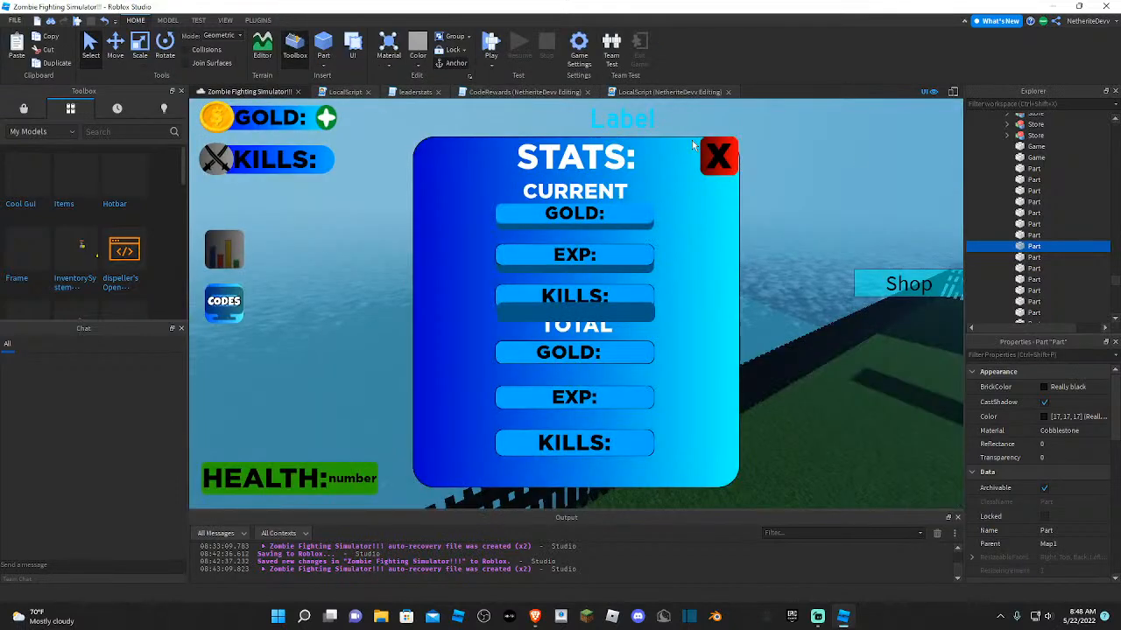
# - Collapse the Workspace tree in the object hierarchy
pyautogui.scroll(-3, 1024, 228)
pyautogui.scroll(-3, 1025, 250)
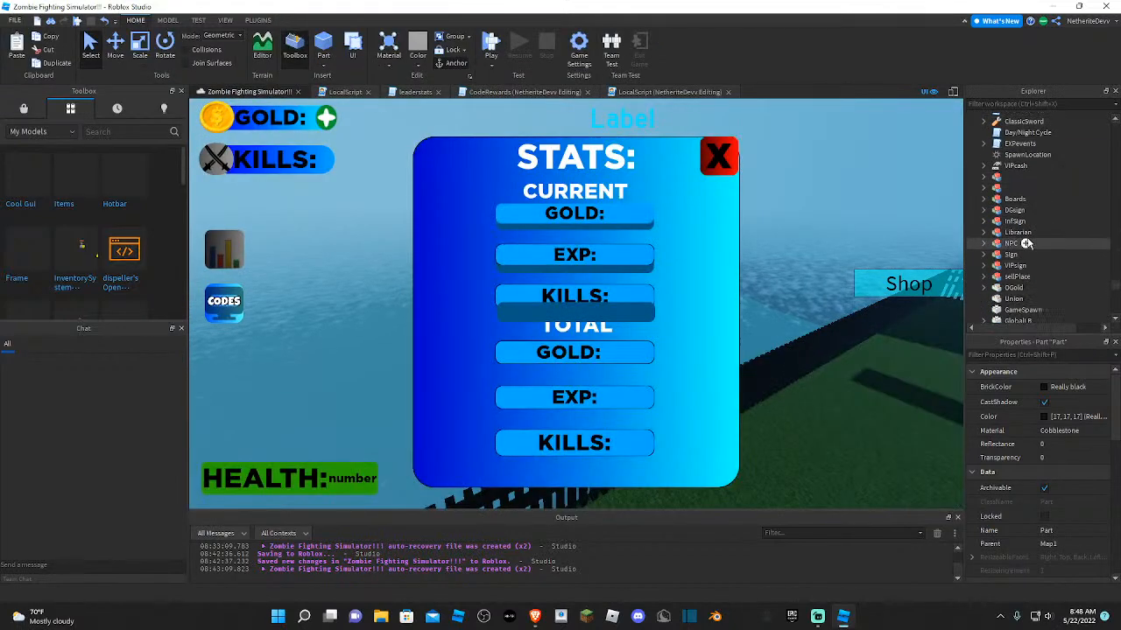
pyautogui.scroll(-10, 1021, 239)
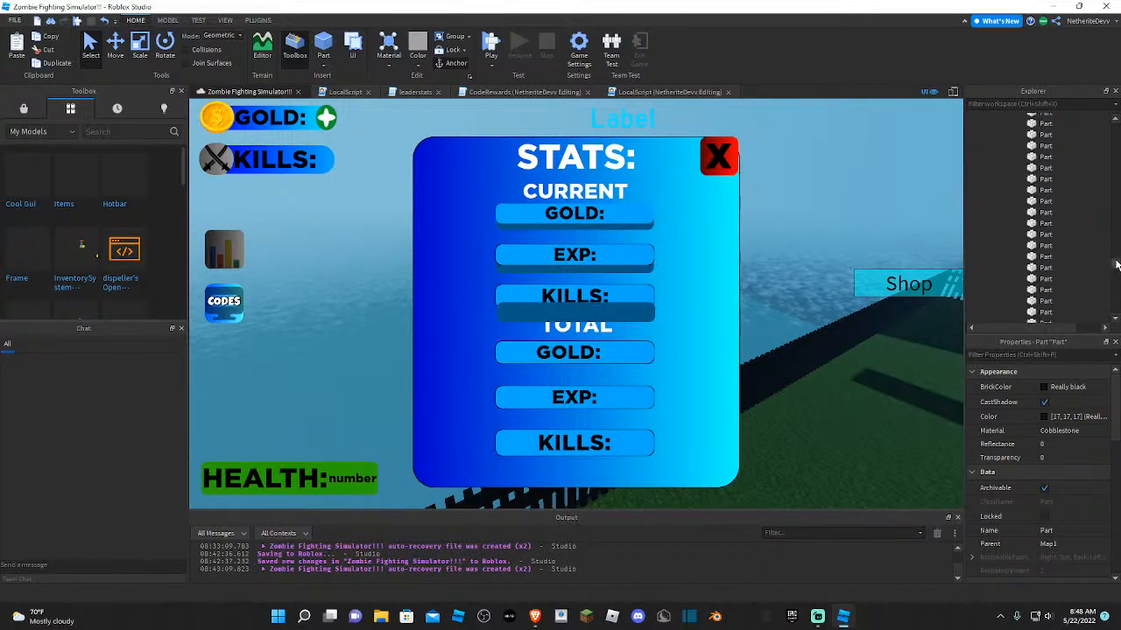
pyautogui.moveTo(1117, 265); pyautogui.dragTo(1112, 96)
pyautogui.click(972, 119)
pyautogui.moveTo(846, 190); pyautogui.dragTo(970, 188, button='right')
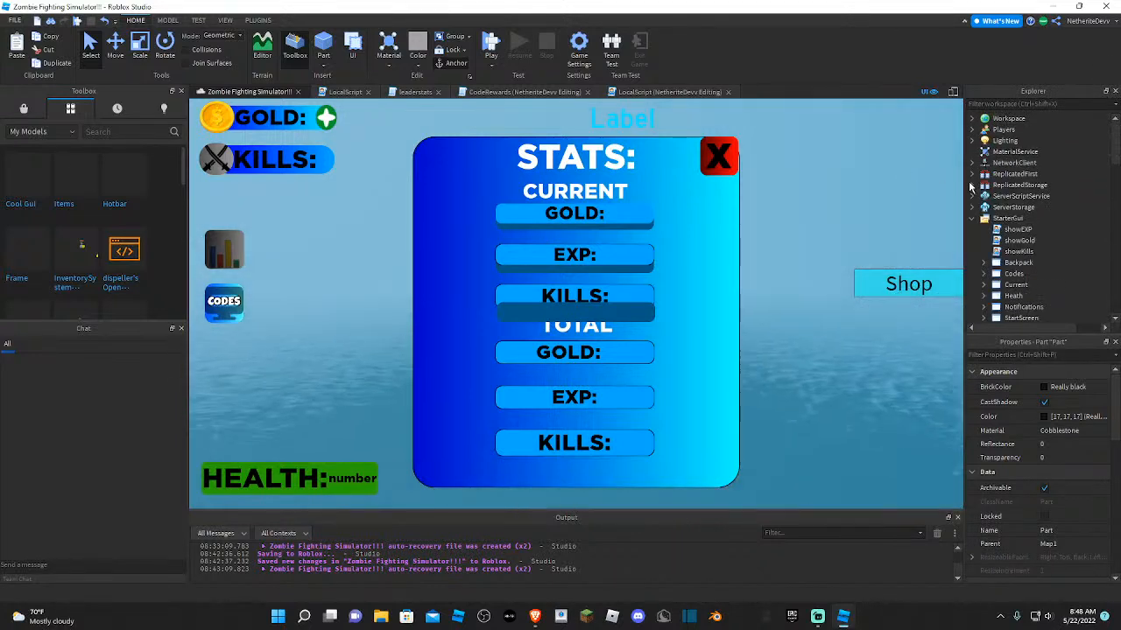
# - Add a LocalScript to the Backgound frame of the current EXP row
pyautogui.scroll(-10, 1042, 219)
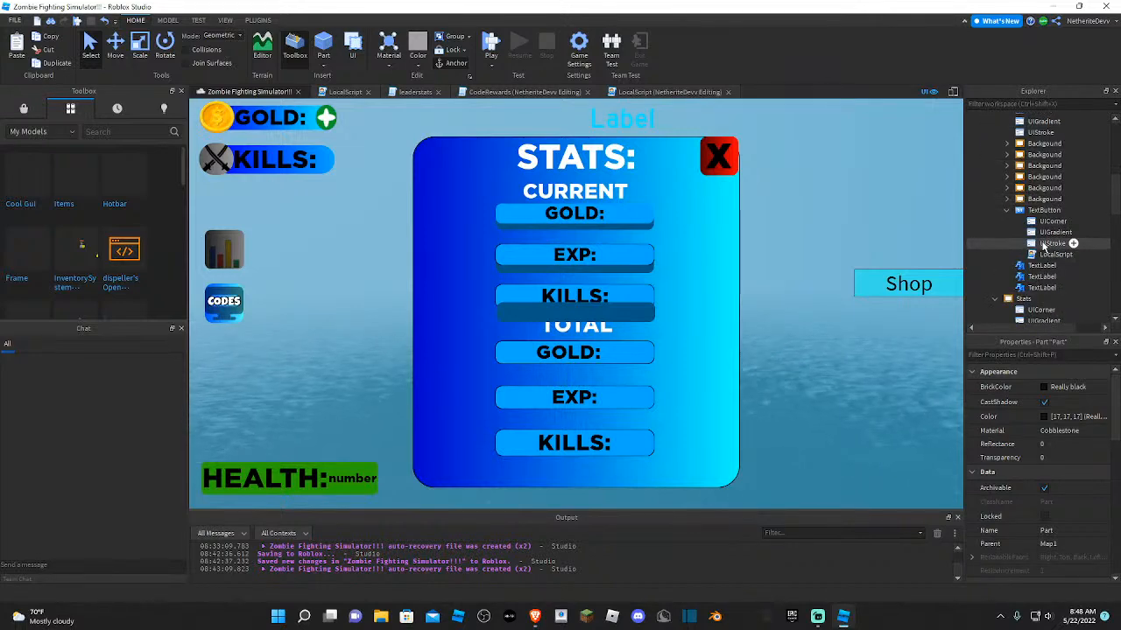
pyautogui.click(1042, 198)
pyautogui.click(1042, 210)
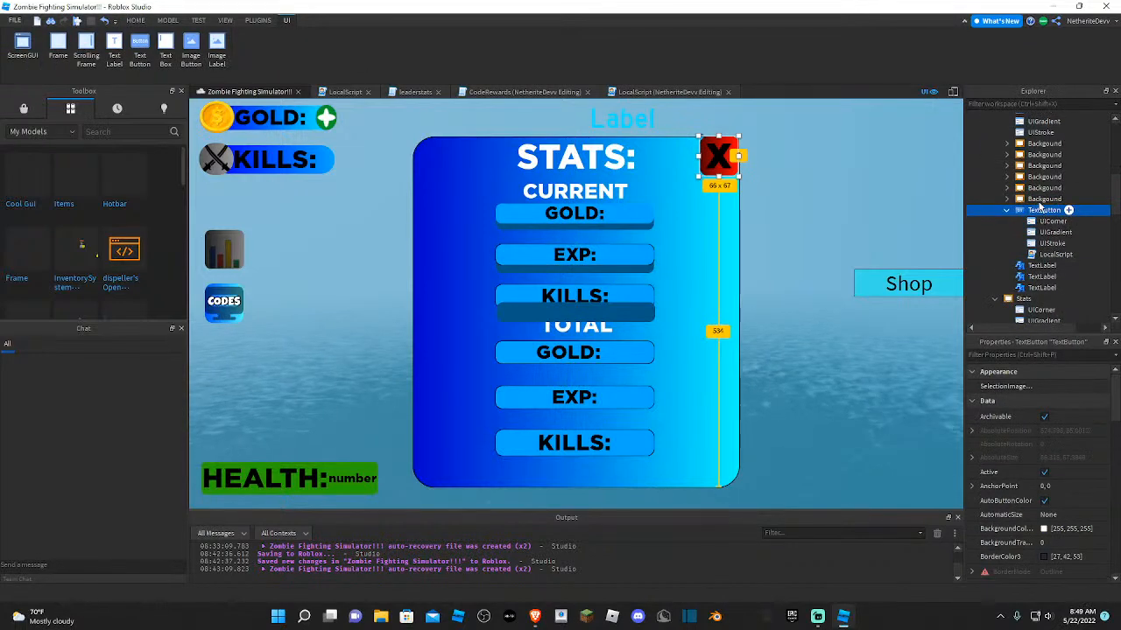
pyautogui.click(1042, 200)
pyautogui.click(1069, 199)
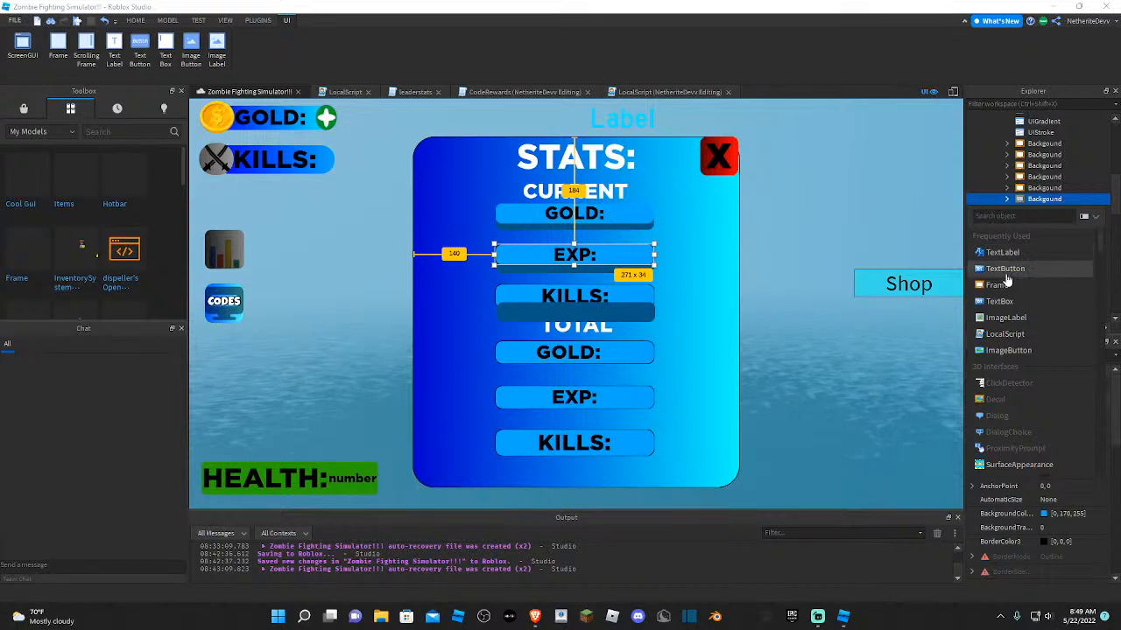
pyautogui.click(1018, 322)
# - Replace the new script's default code with the assignment script.Parent.Size = UDim2.new()
pyautogui.hotkey('ctrl', 'a')
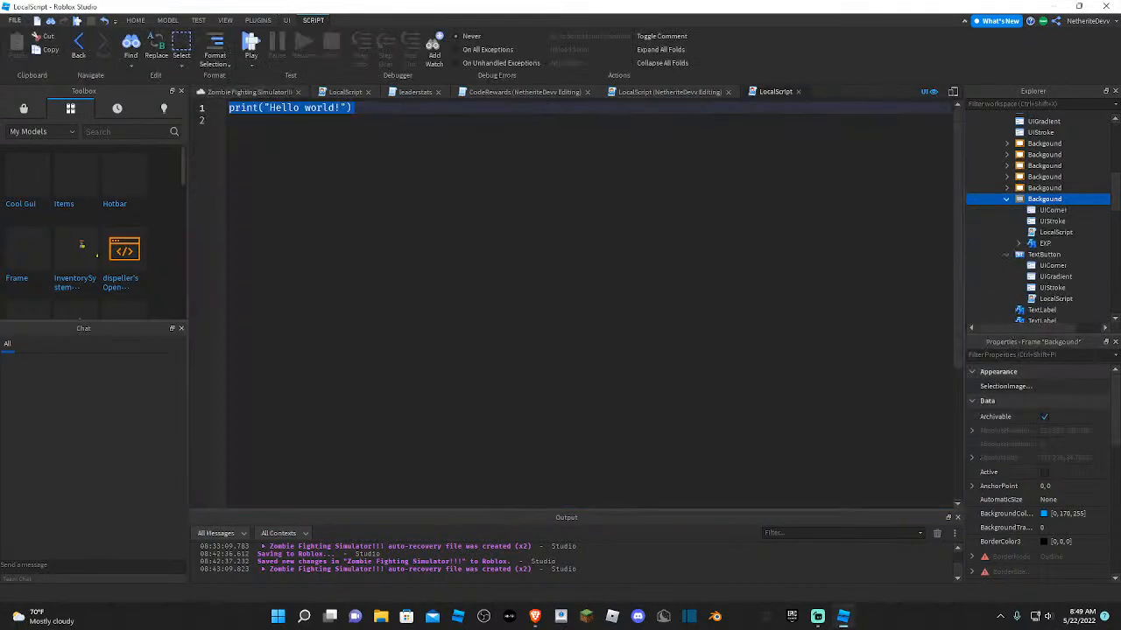
pyautogui.write('script.Parent.Size')
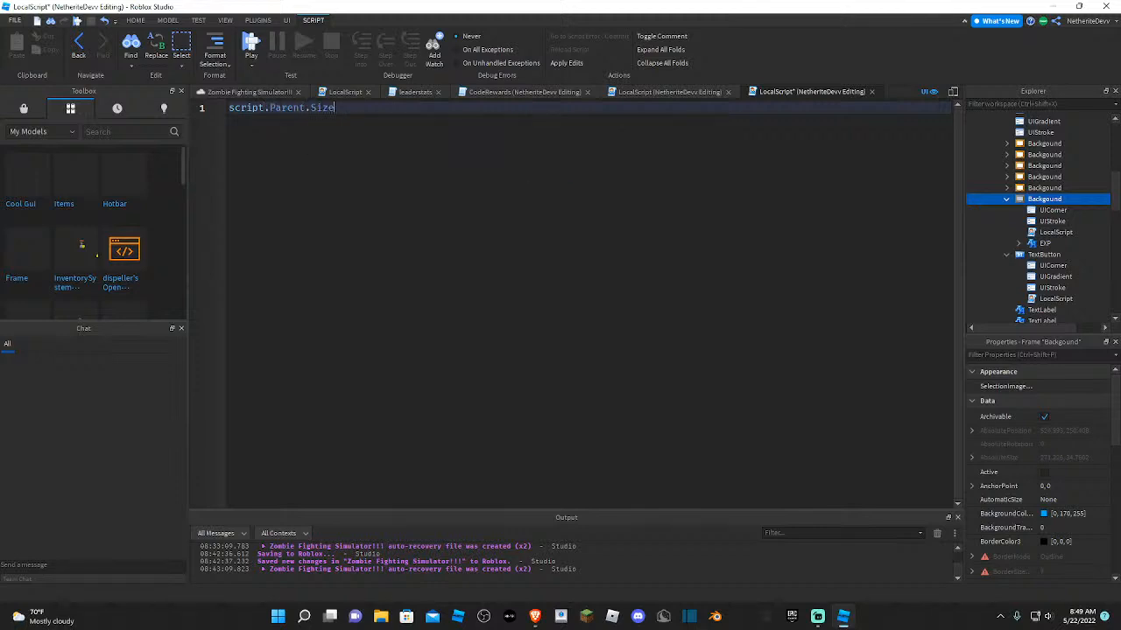
pyautogui.write(' = UDim2.new(')
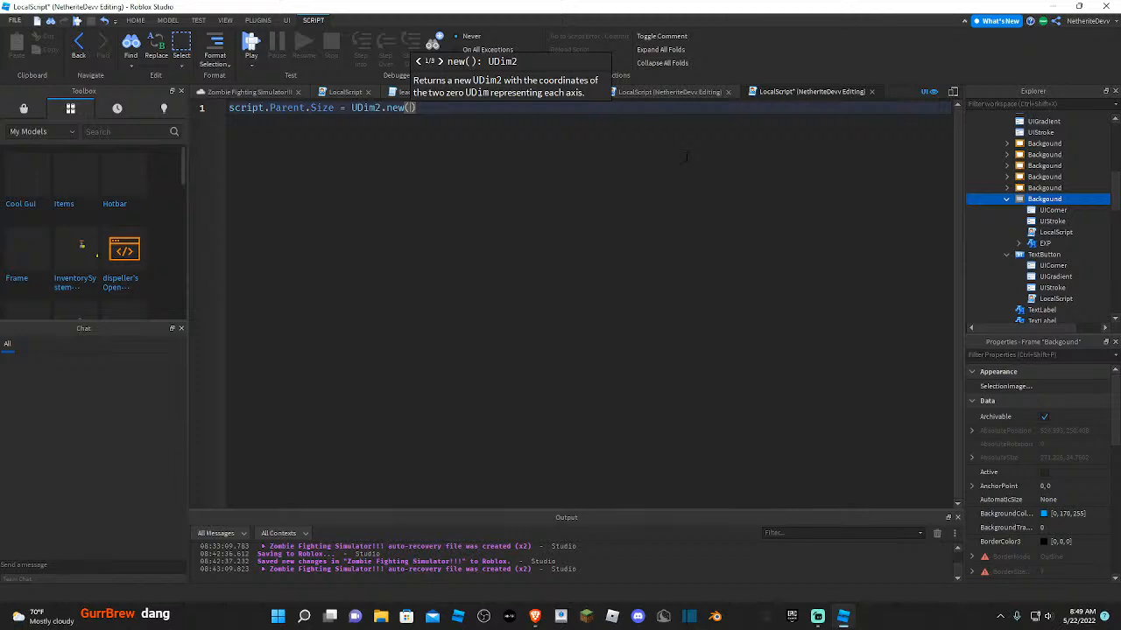
pyautogui.write('x +50')
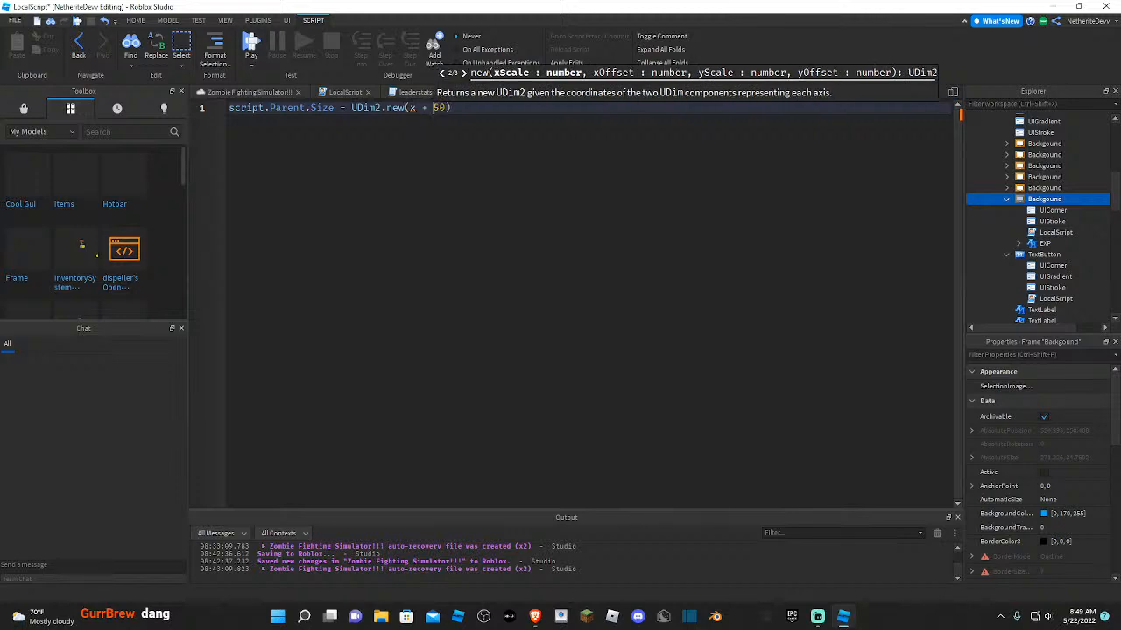
pyautogui.press('Right')
pyautogui.press('Right')
pyautogui.press('Right')
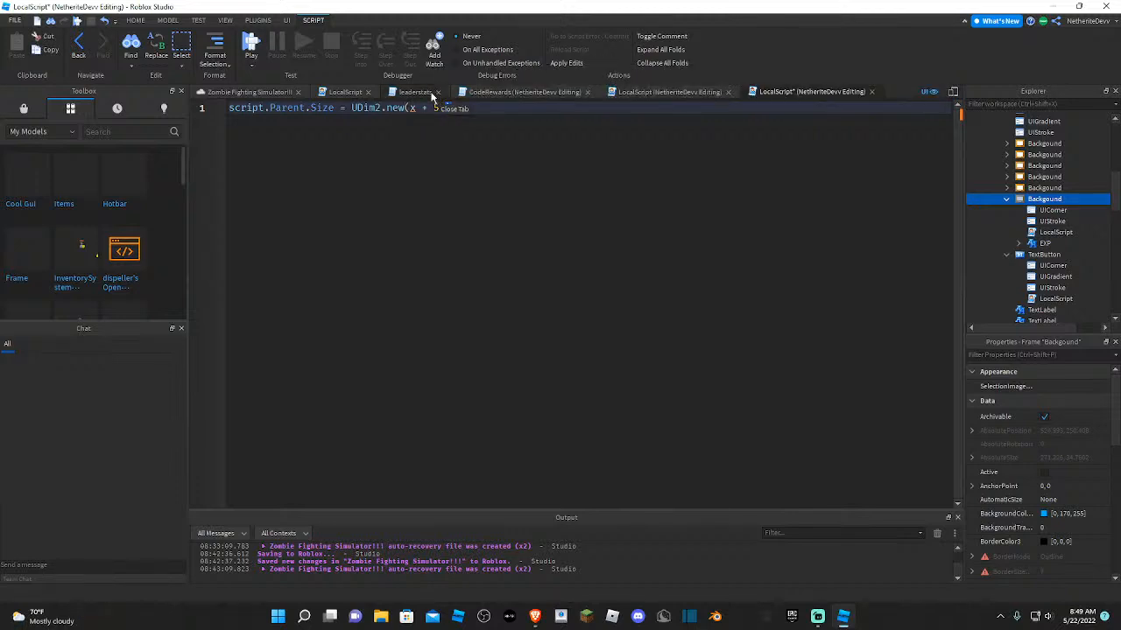
pyautogui.click(428, 122)
pyautogui.tripleClick(426, 107)
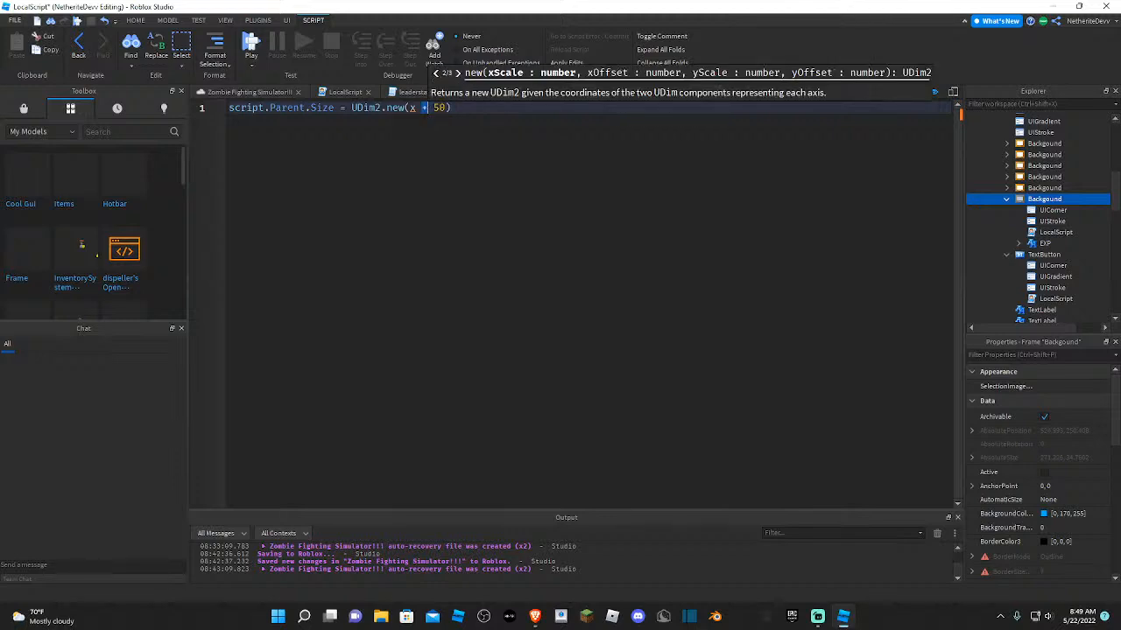
pyautogui.click(454, 109)
pyautogui.doubleClick(440, 108)
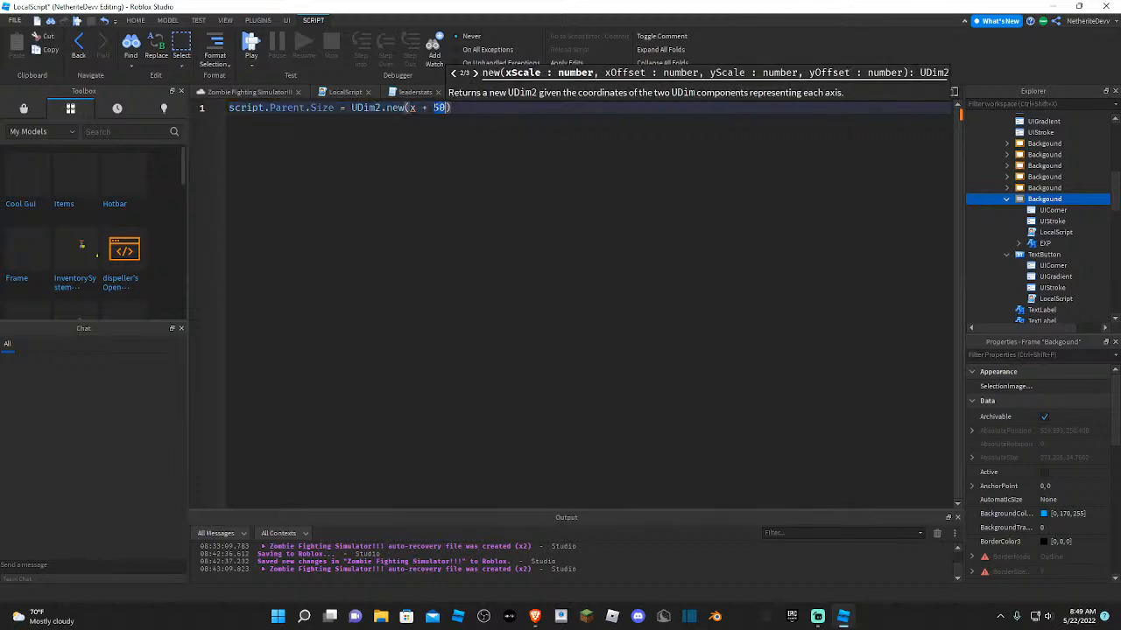
pyautogui.press('BackSpace')
pyautogui.press('BackSpace')
pyautogui.press('BackSpace')
pyautogui.press('BackSpace')
pyautogui.press('BackSpace')
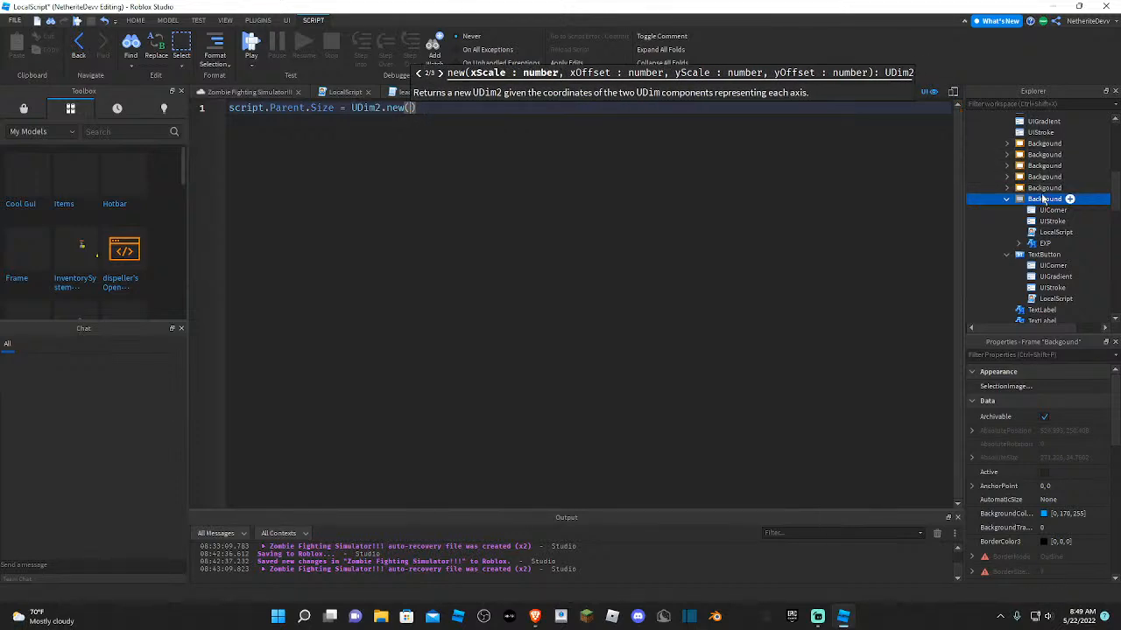
# - Filter the frame's properties by "siz" and enter 0.486 + 50,0 as the first arguments of UDim2.new
pyautogui.click(1007, 354)
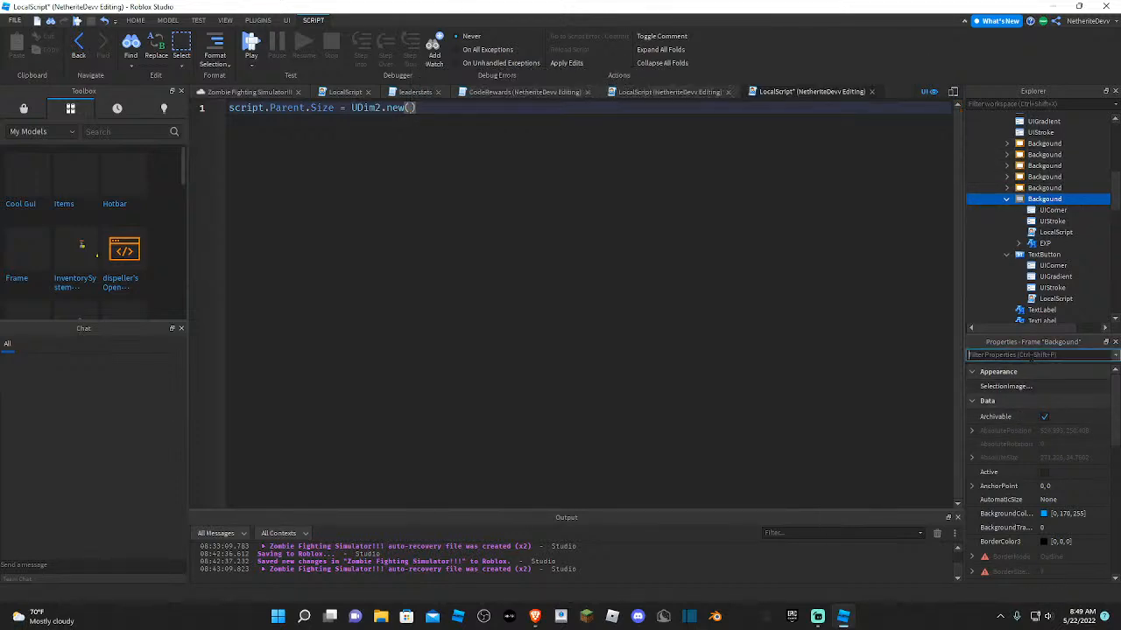
pyautogui.write('siz')
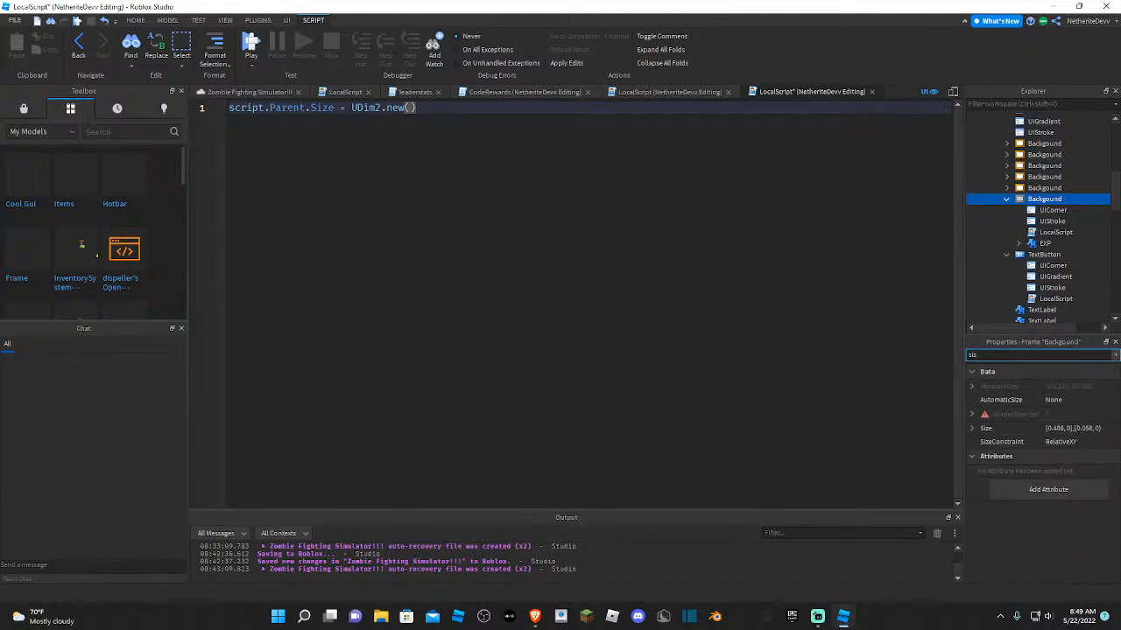
pyautogui.click(246, 108)
pyautogui.click(410, 107)
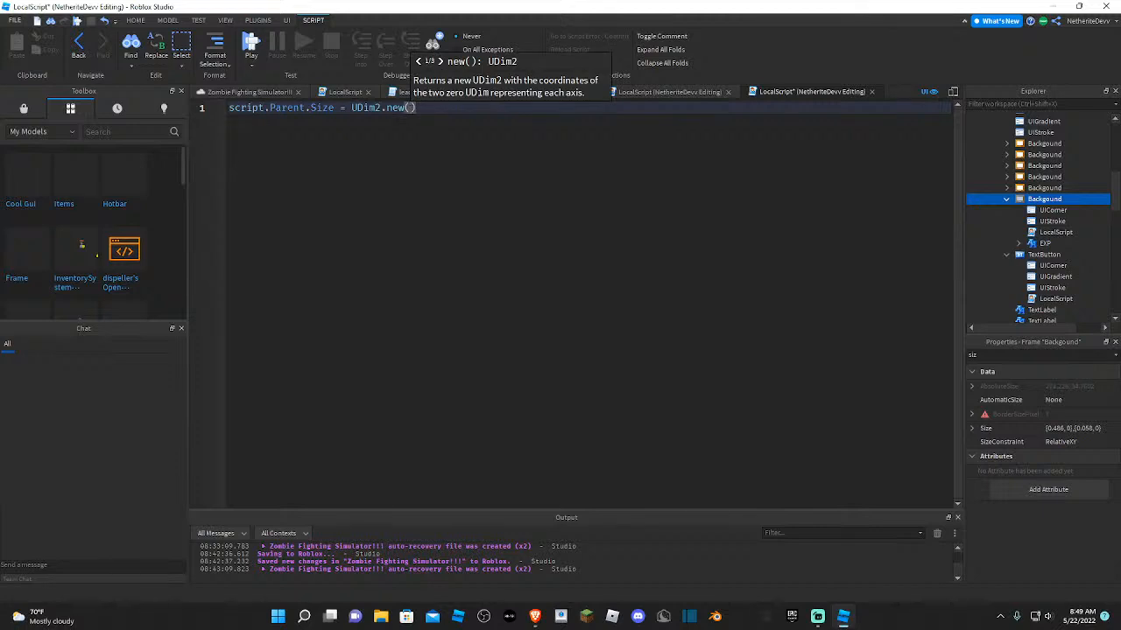
pyautogui.write('0.48')
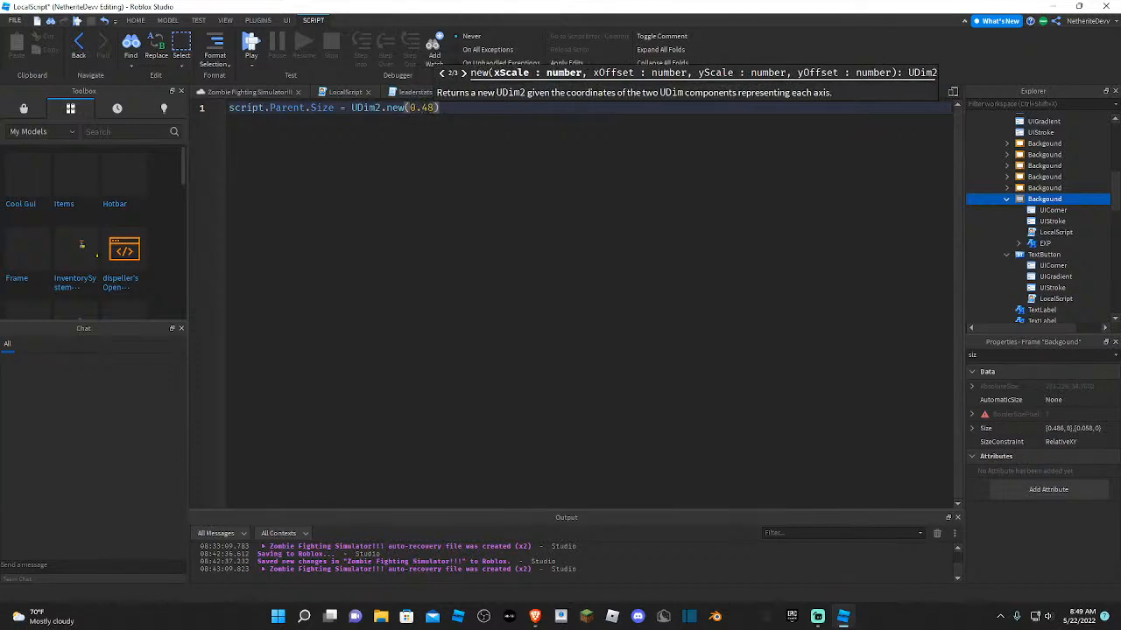
pyautogui.write('6 + 50')
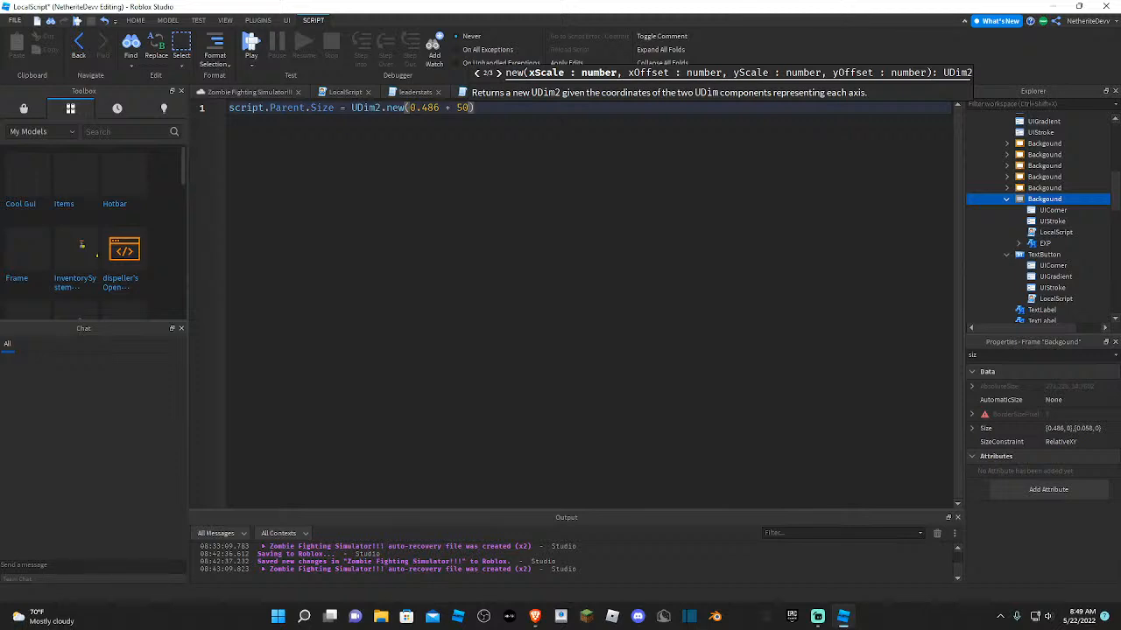
pyautogui.write(',0')
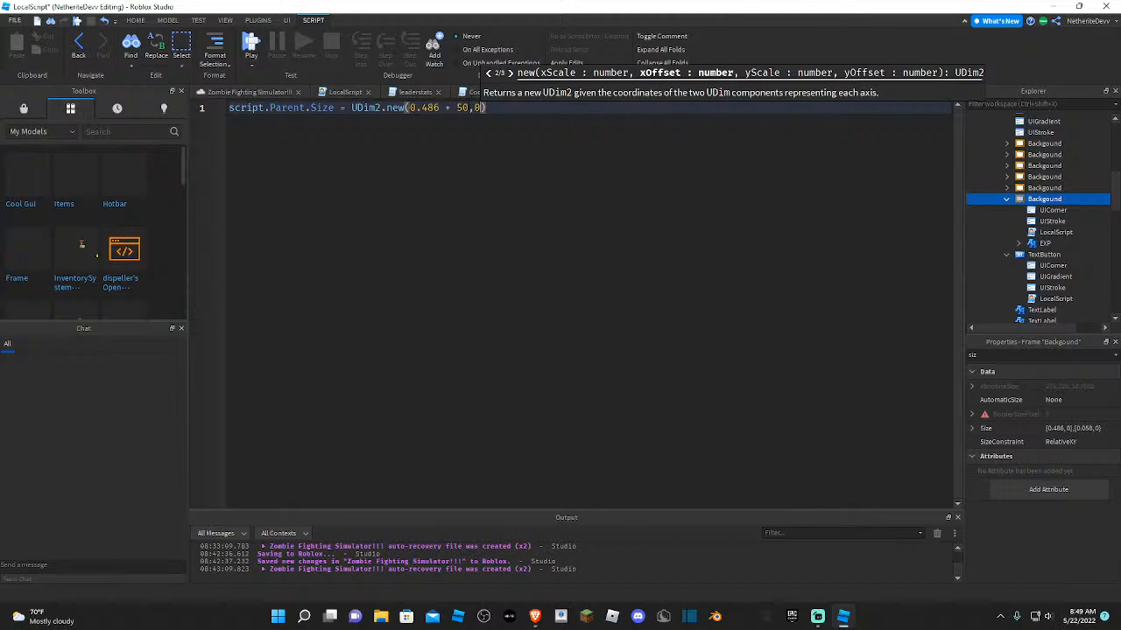
# - Change the amount added to the X scale to 0.50 and append 0.058,0 as the Y scale and offset
pyautogui.click(456, 108)
pyautogui.write('0.')
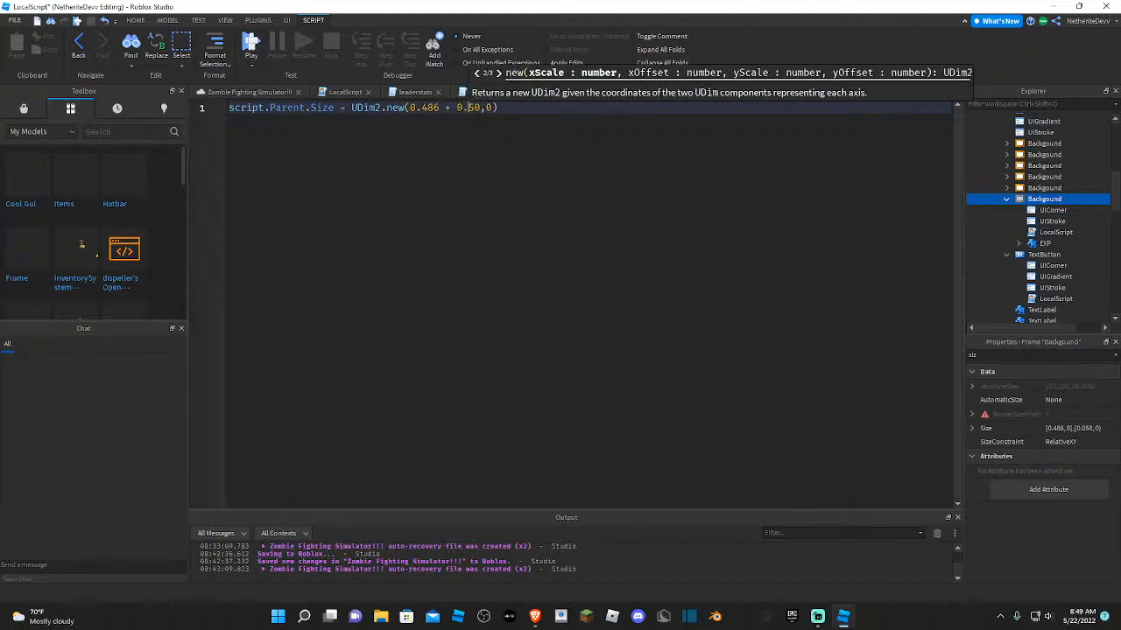
pyautogui.click(479, 108)
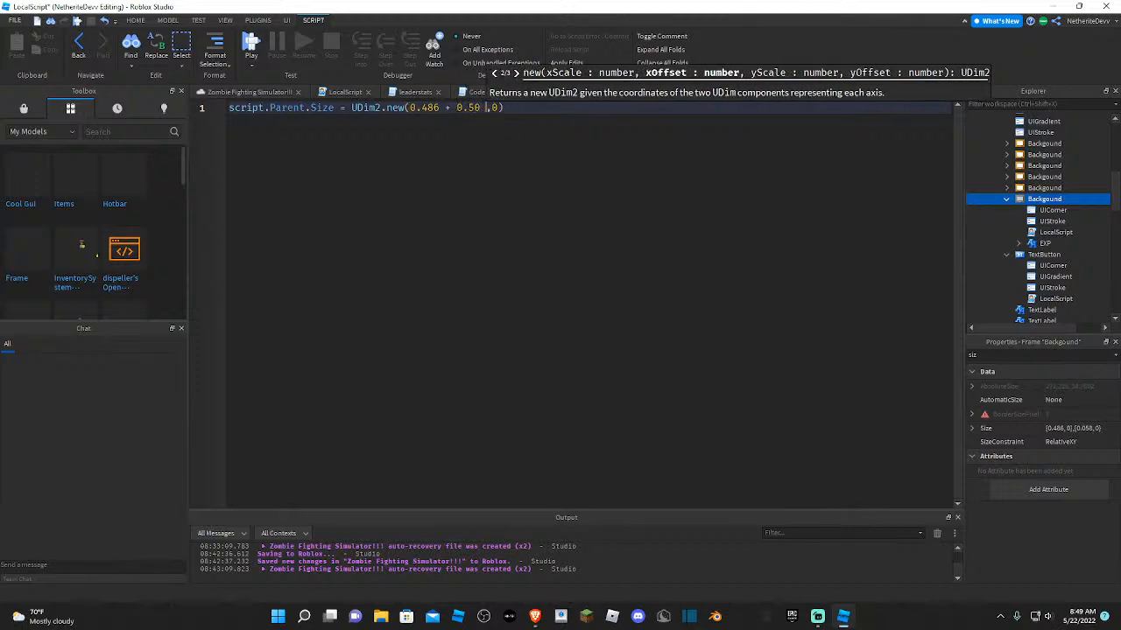
pyautogui.click(510, 118)
pyautogui.click(498, 108)
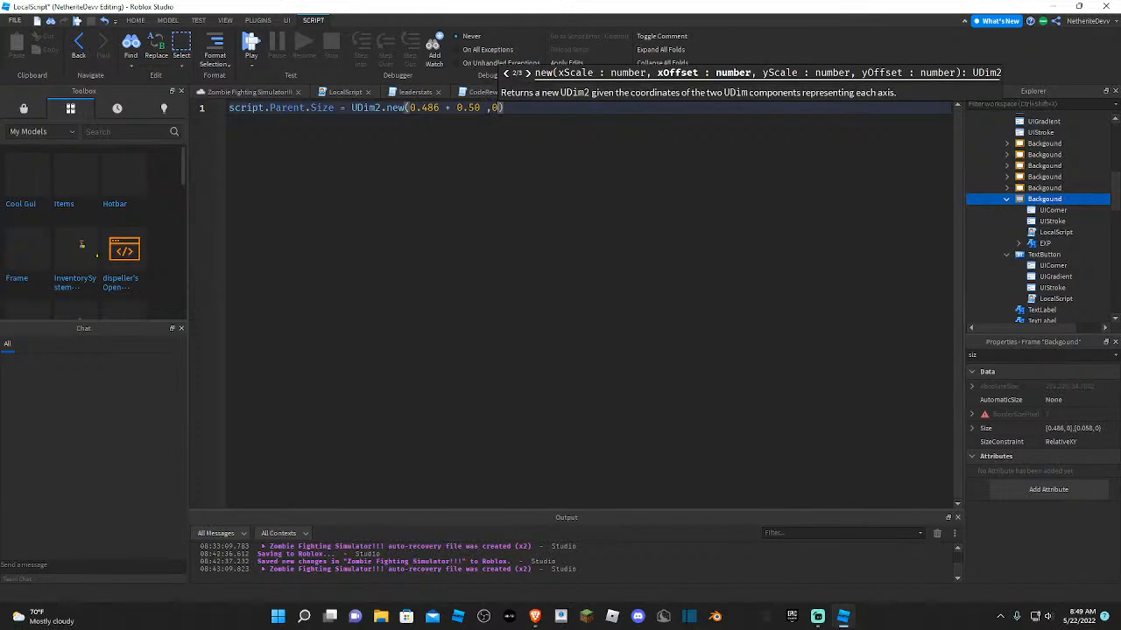
pyautogui.write(',')
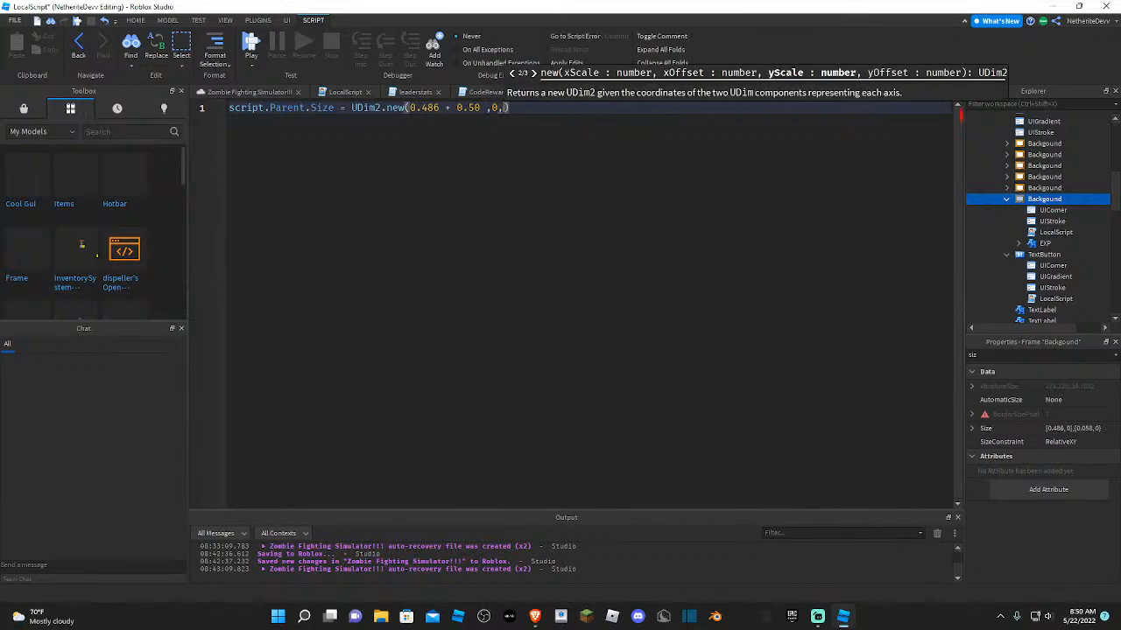
pyautogui.write('0.058')
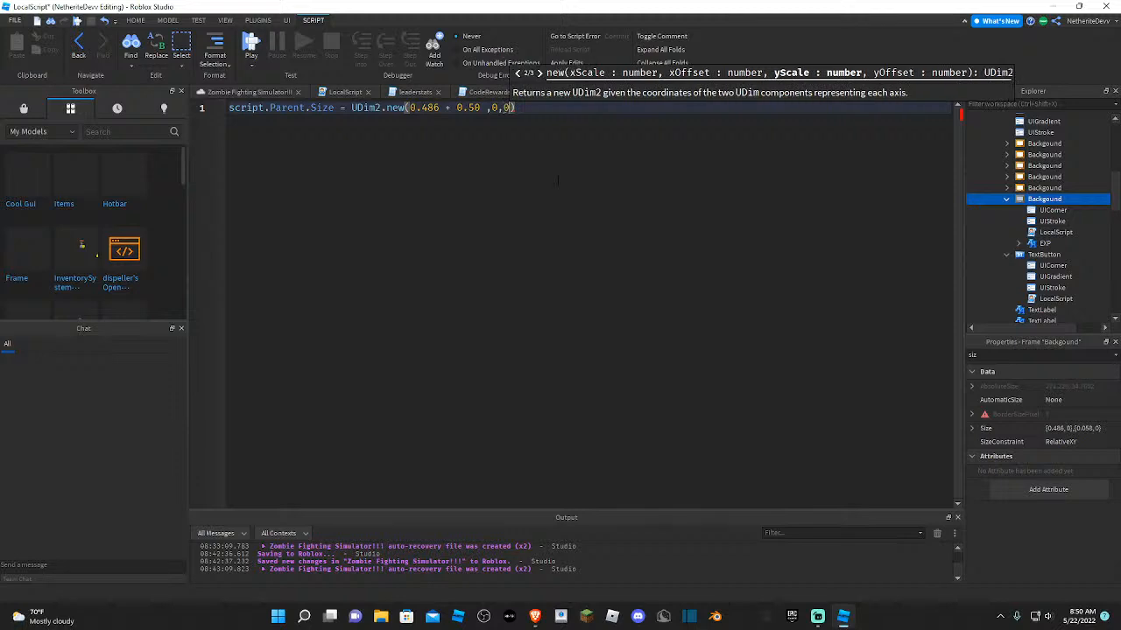
pyautogui.write(',0')
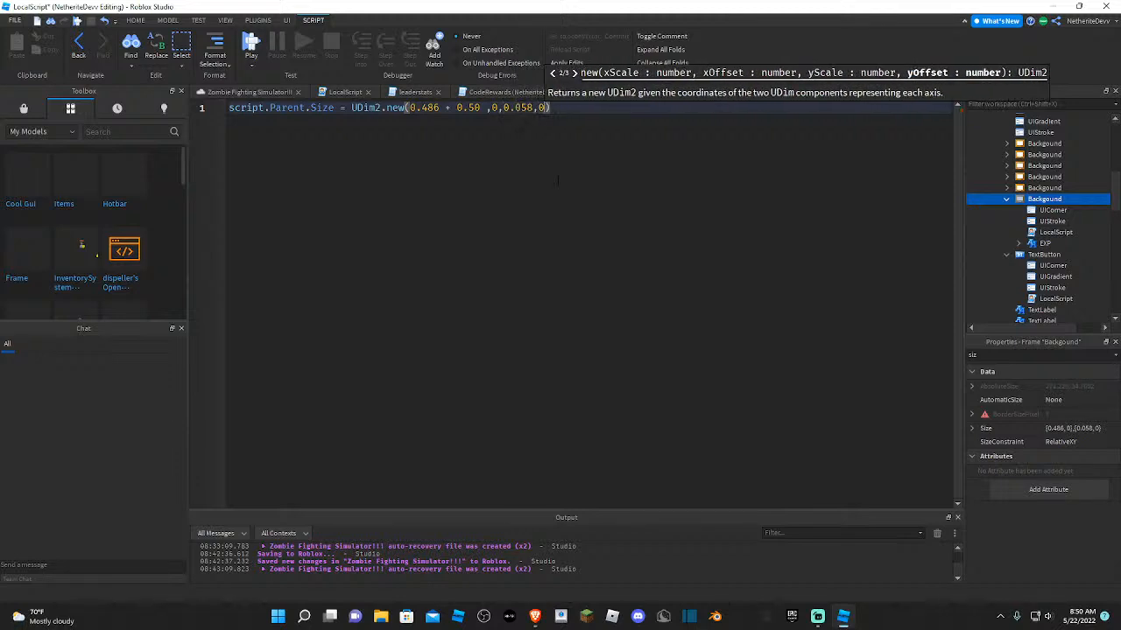
# - Remove the stray space after 0.50 in the UDim2.new arguments
pyautogui.moveTo(481, 109); pyautogui.dragTo(412, 109)
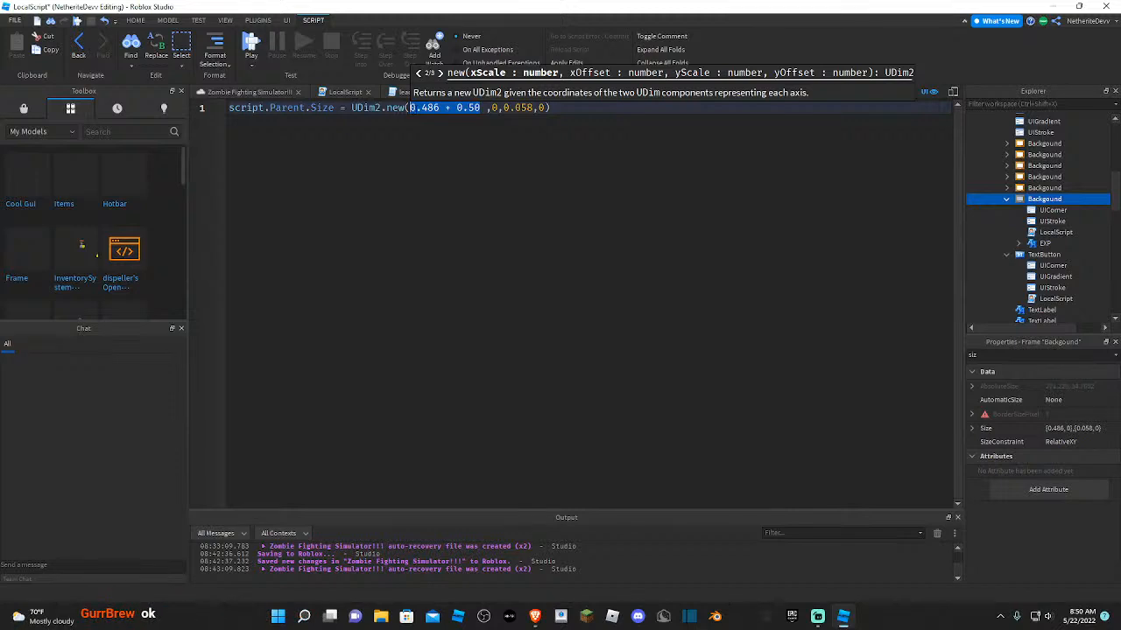
pyautogui.click(551, 107)
pyautogui.click(491, 108)
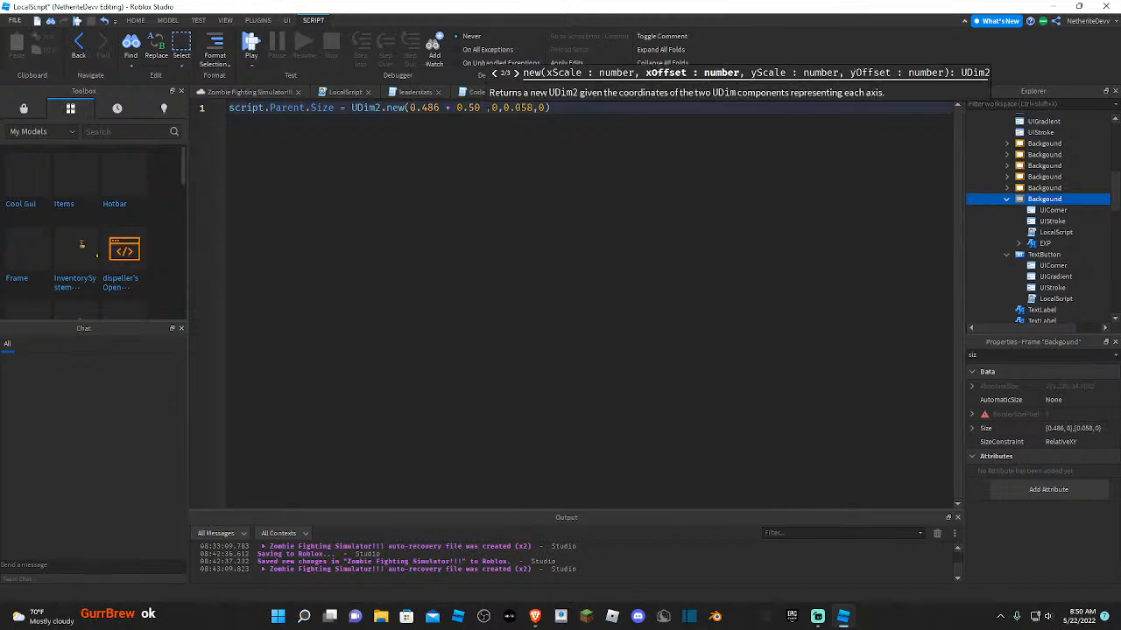
pyautogui.press('BackSpace')
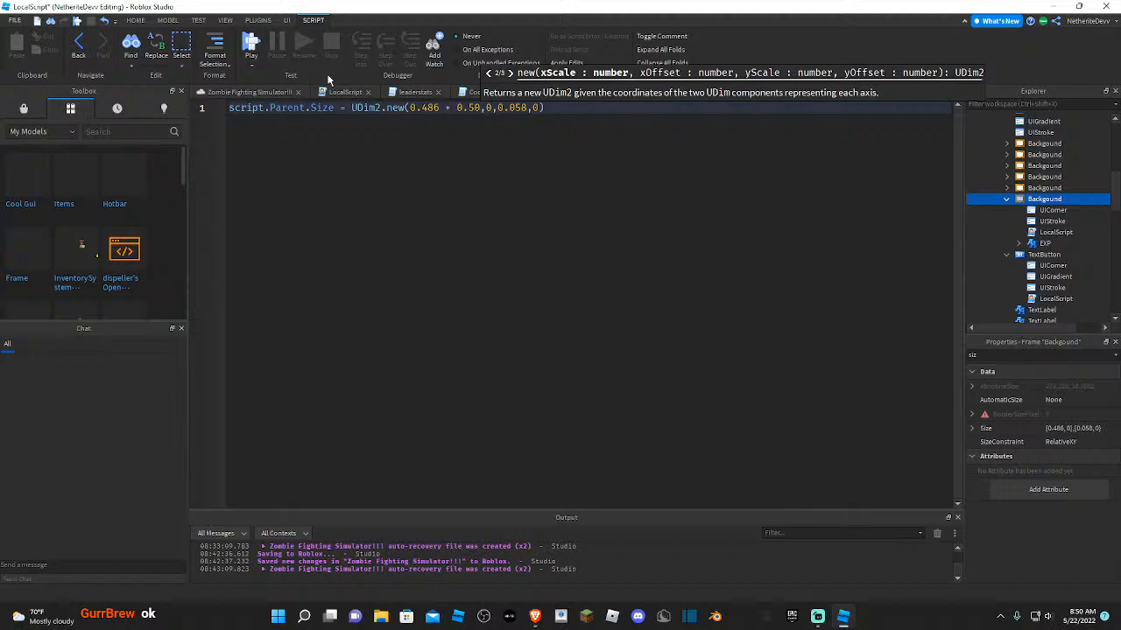
# - Start a playtest of the game and read back through the output messages while it loads
pyautogui.click(246, 44)
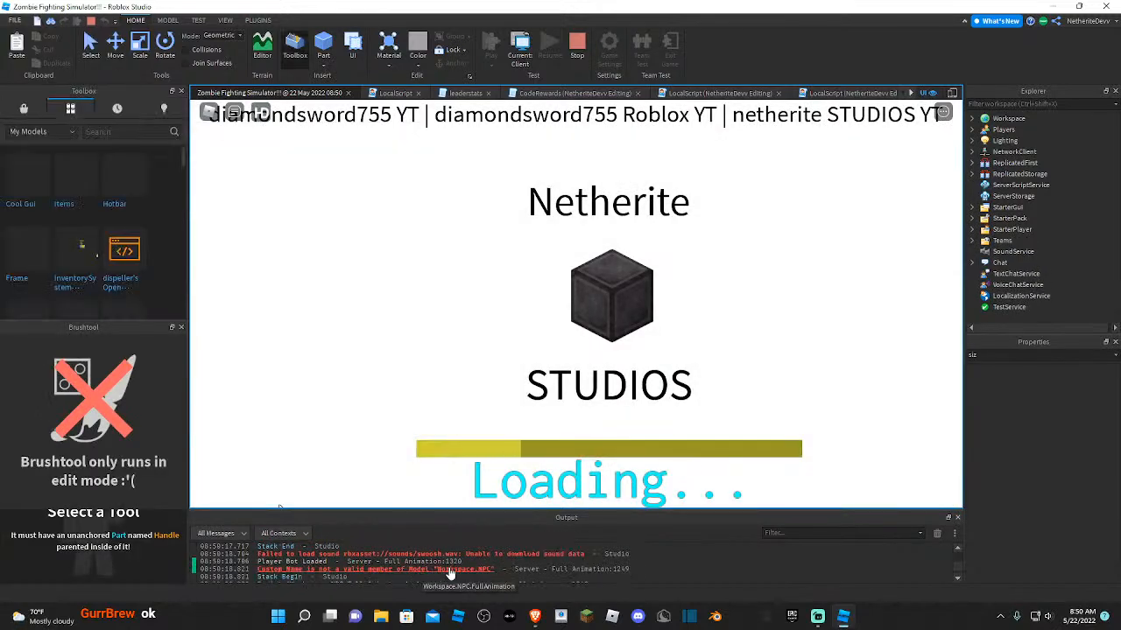
pyautogui.scroll(1, 538, 567)
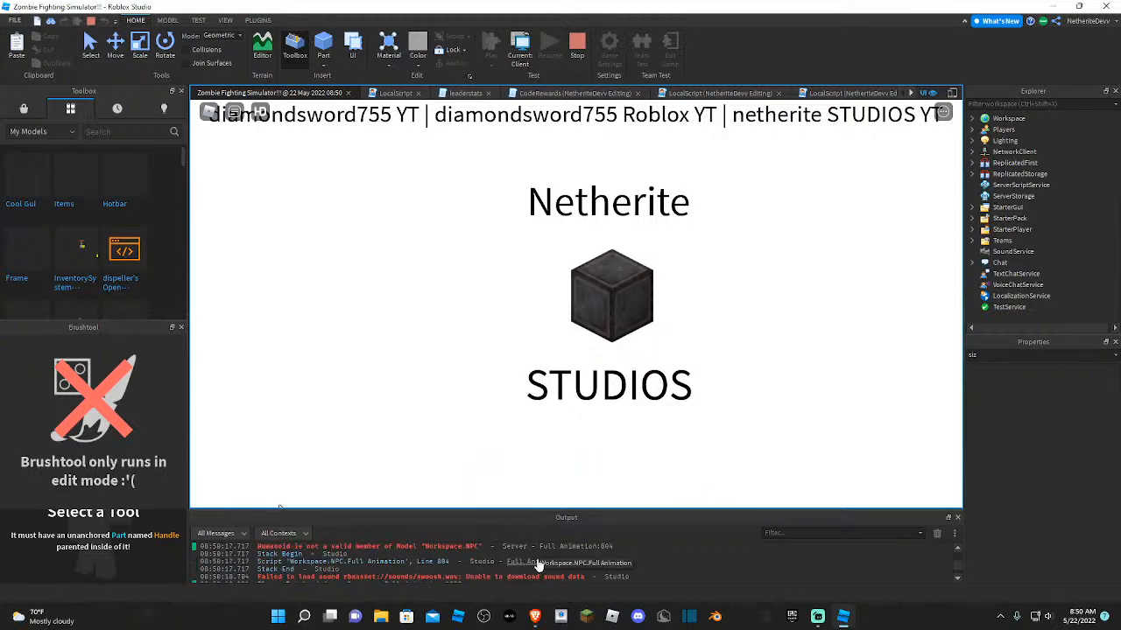
pyautogui.scroll(2, 539, 566)
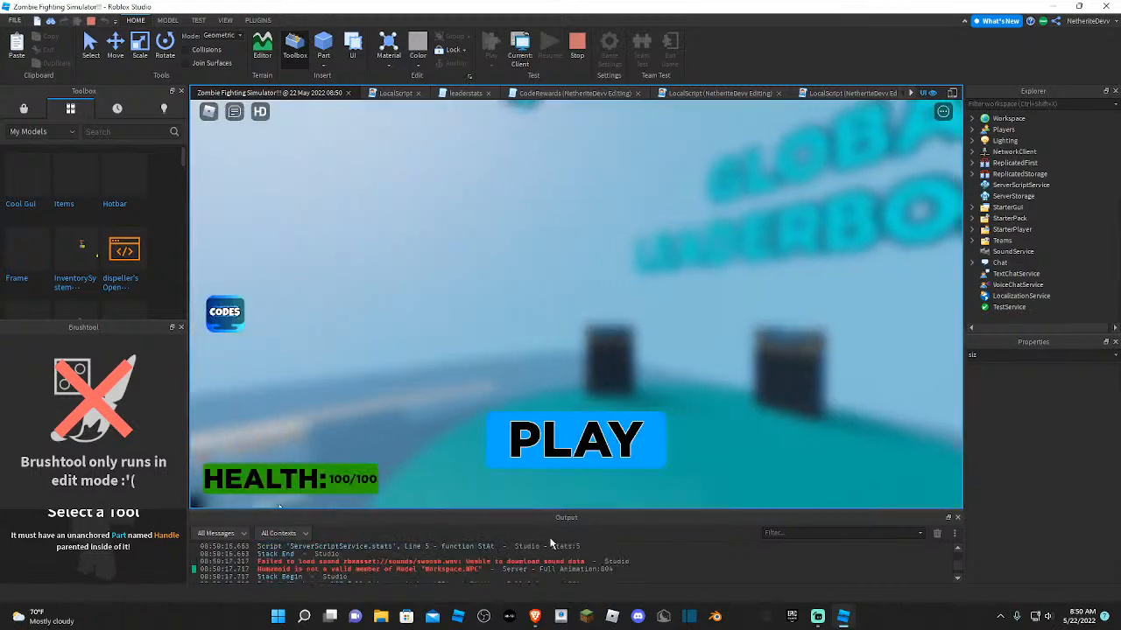
# - Enter the game and walk the character around the map while examining the STATS panel's rows
pyautogui.click(588, 449)
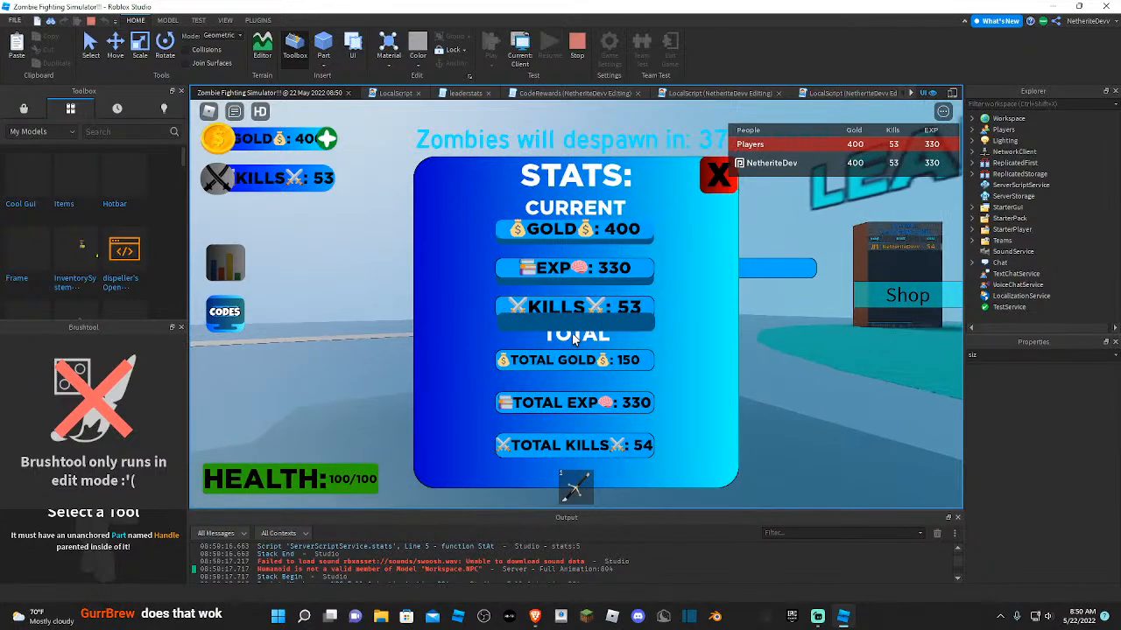
pyautogui.press('w')
pyautogui.press('w')
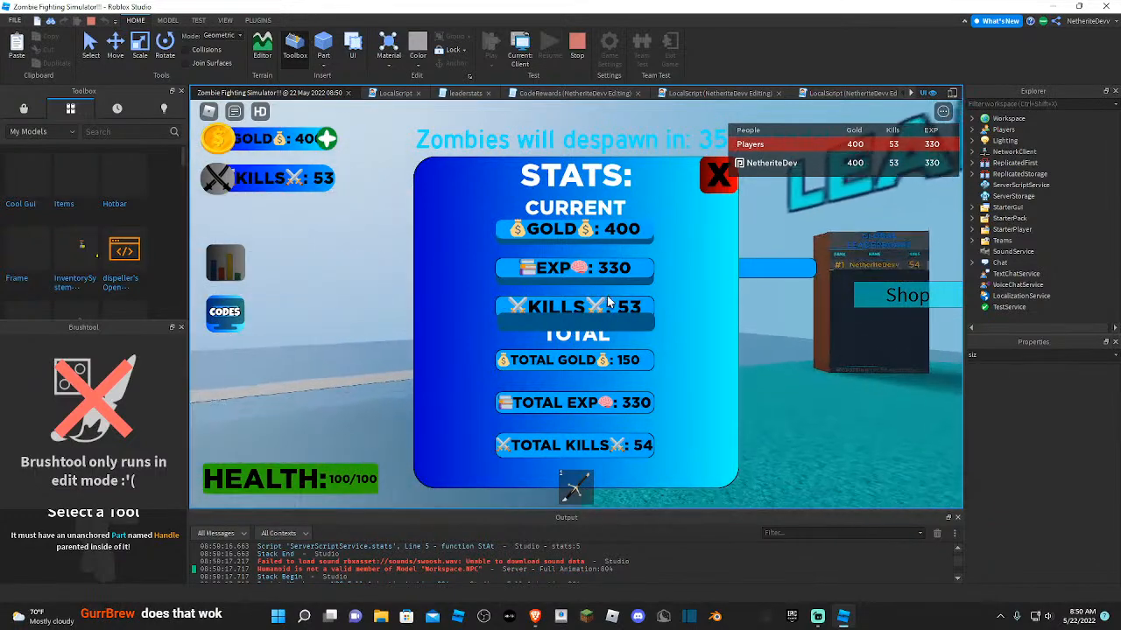
pyautogui.press('w')
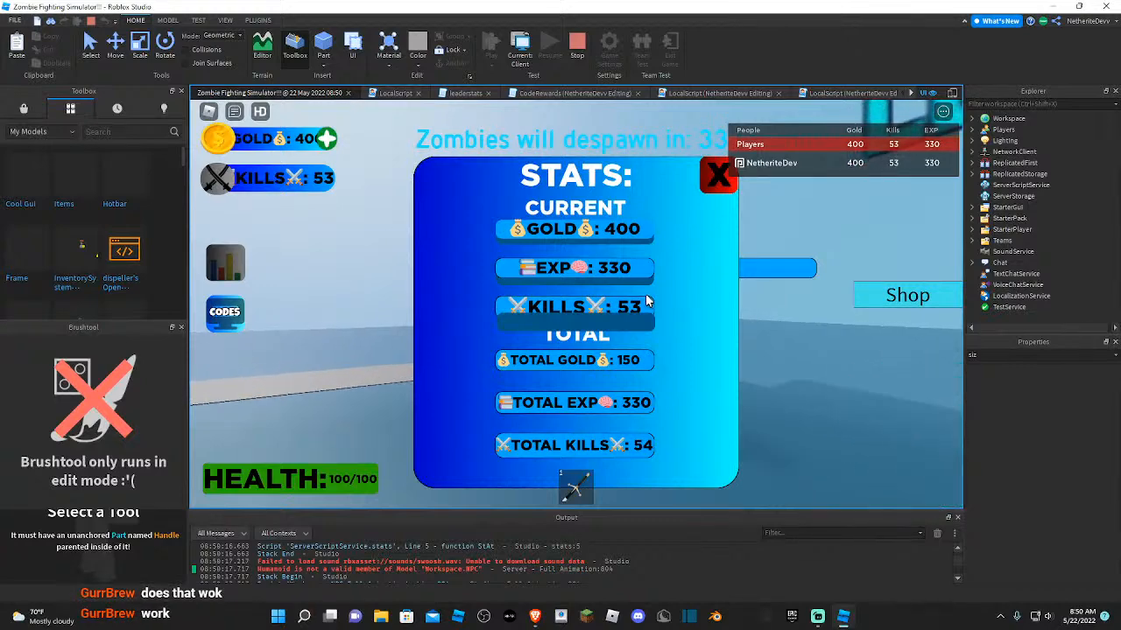
pyautogui.press('w')
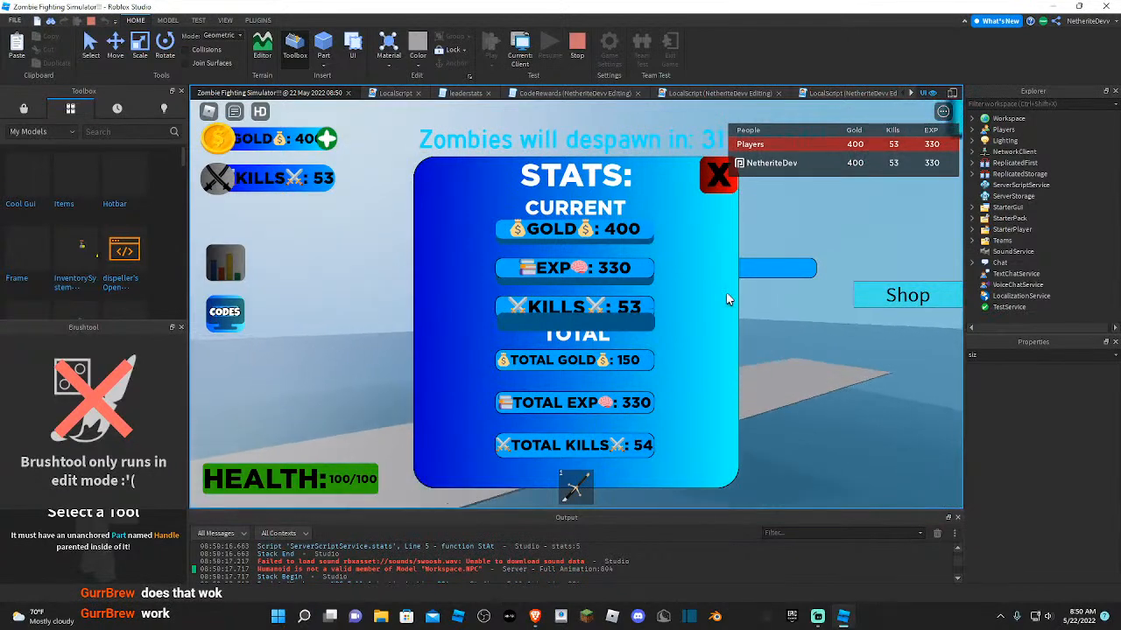
pyautogui.moveTo(823, 258); pyautogui.dragTo(827, 254, button='right')
pyautogui.press('w')
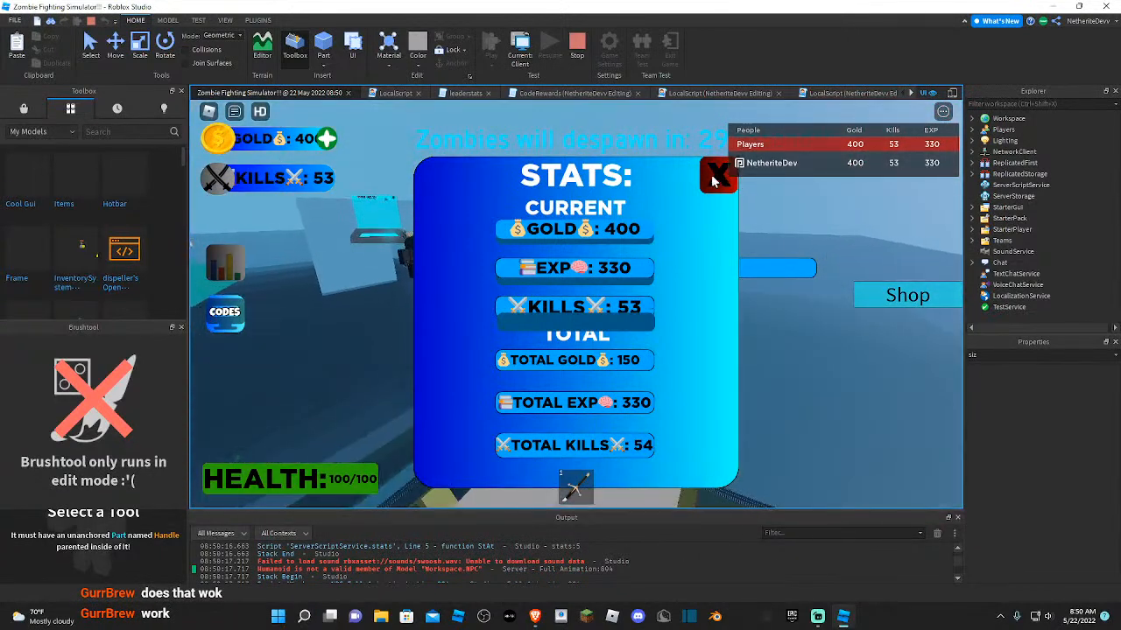
pyautogui.press('w')
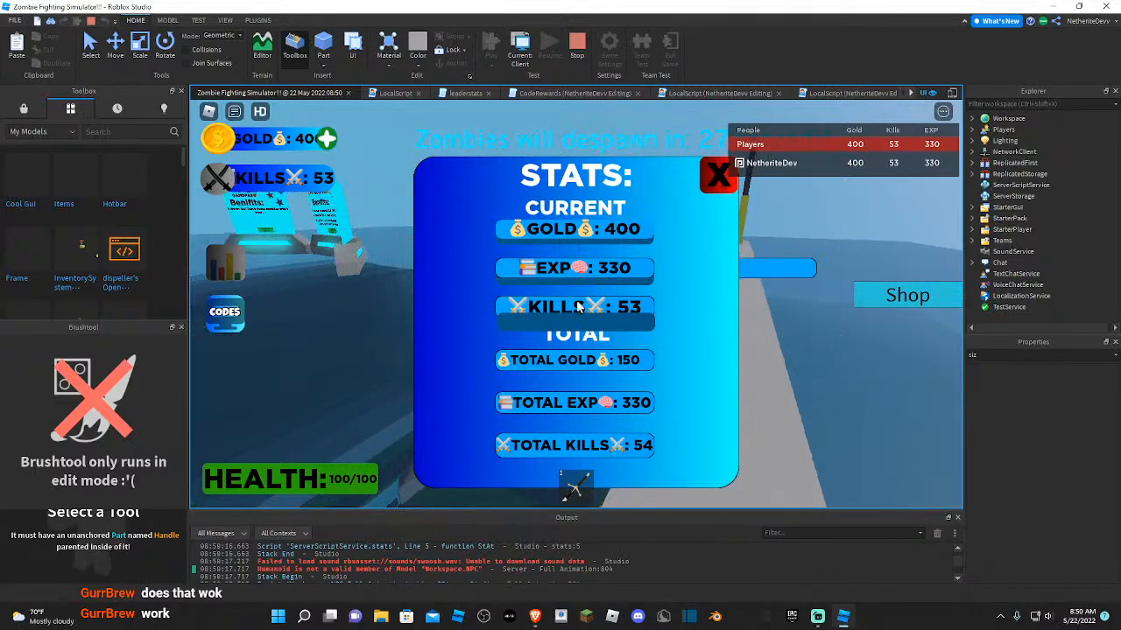
pyautogui.press('w')
pyautogui.press('d')
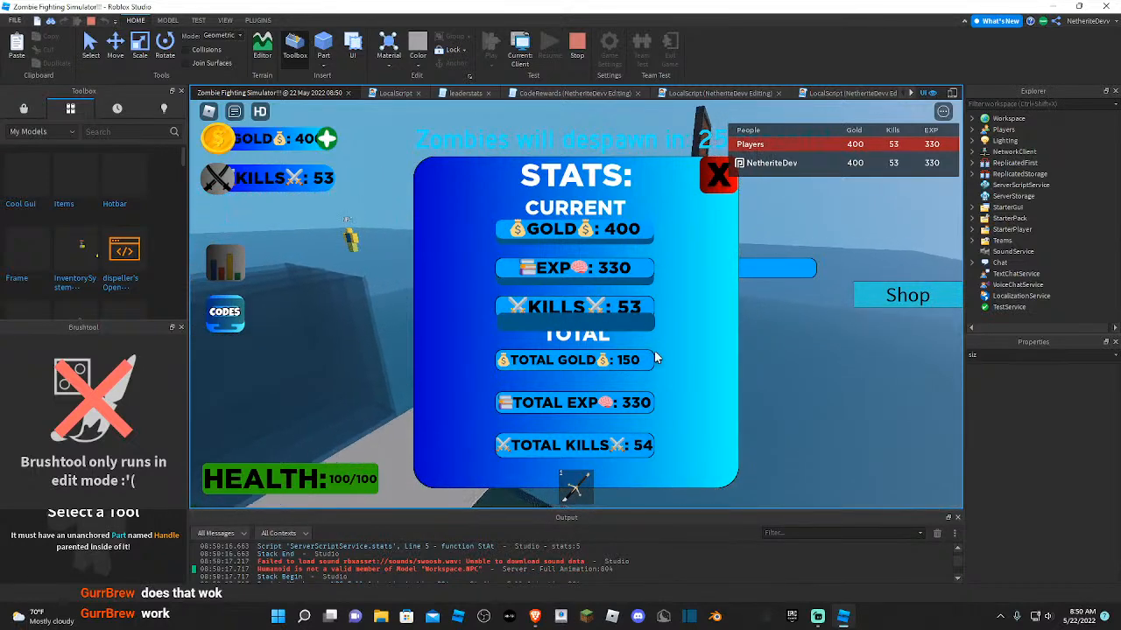
pyautogui.press('d')
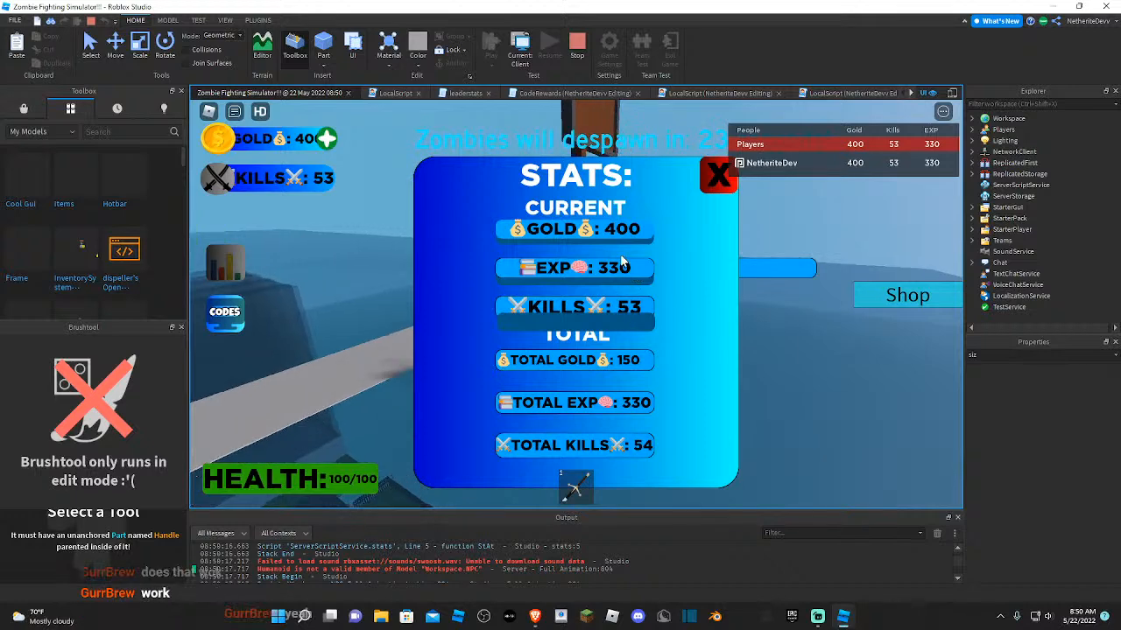
# - Close both overlapping STATS panels in the running game and stop the playtest
pyautogui.click(719, 194)
pyautogui.press('w')
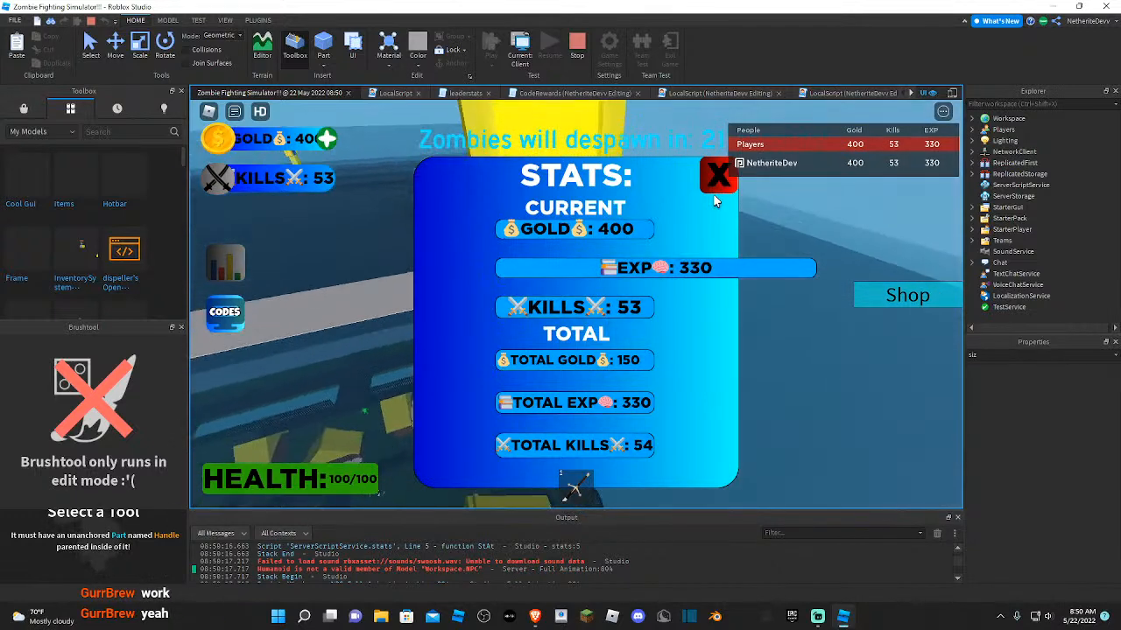
pyautogui.press('w')
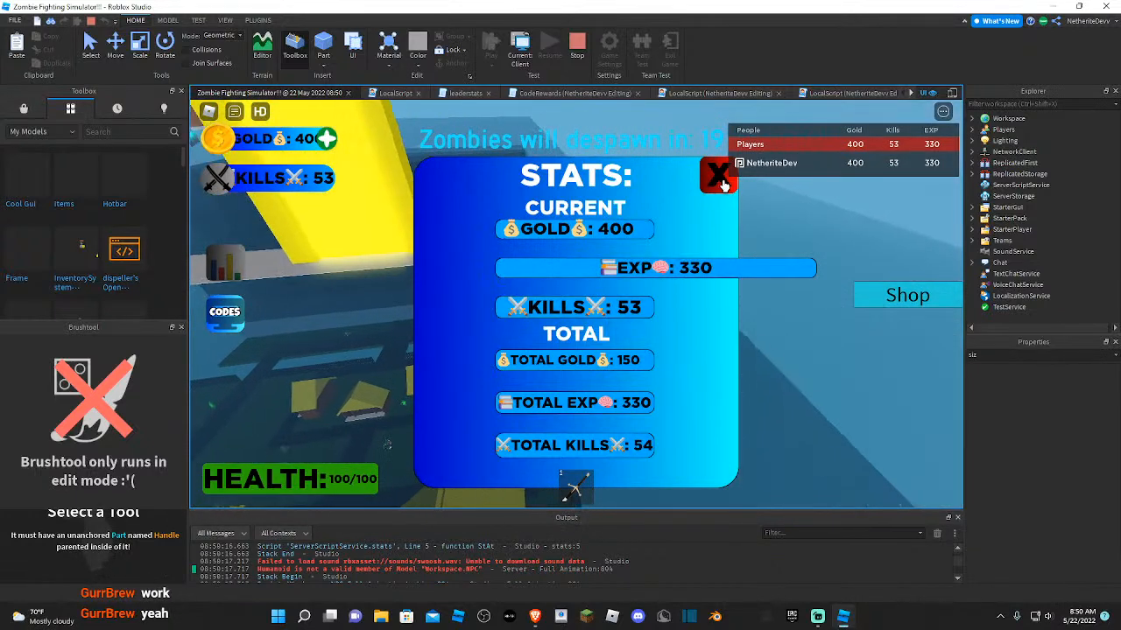
pyautogui.click(717, 189)
pyautogui.press('w')
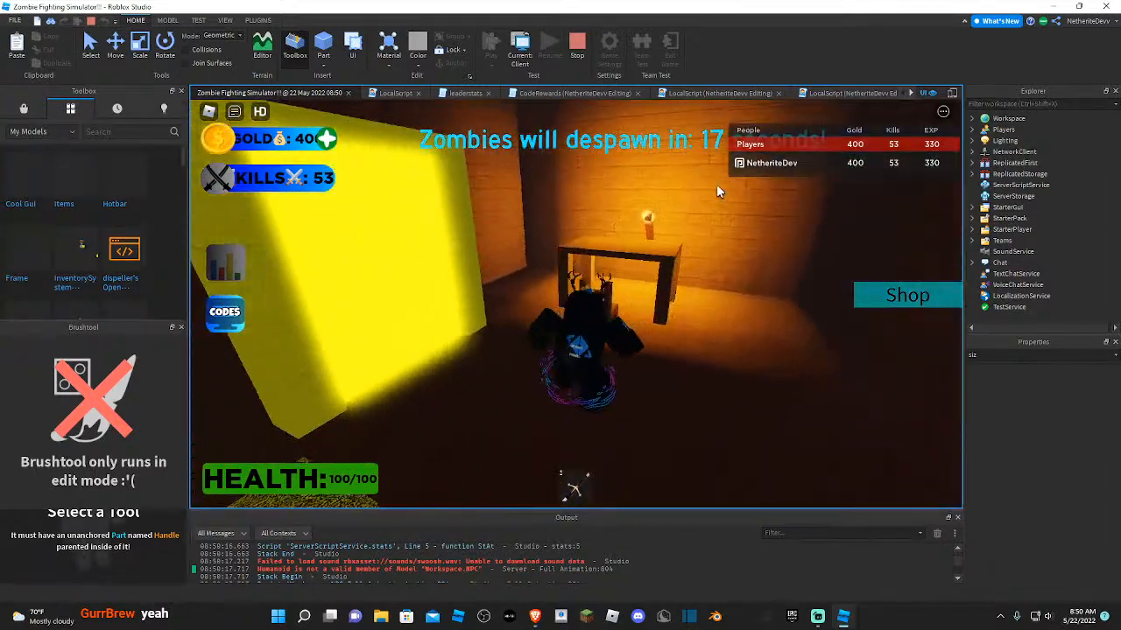
pyautogui.moveTo(718, 190); pyautogui.dragTo(718, 190, button='right')
pyautogui.press('w')
pyautogui.click(582, 48)
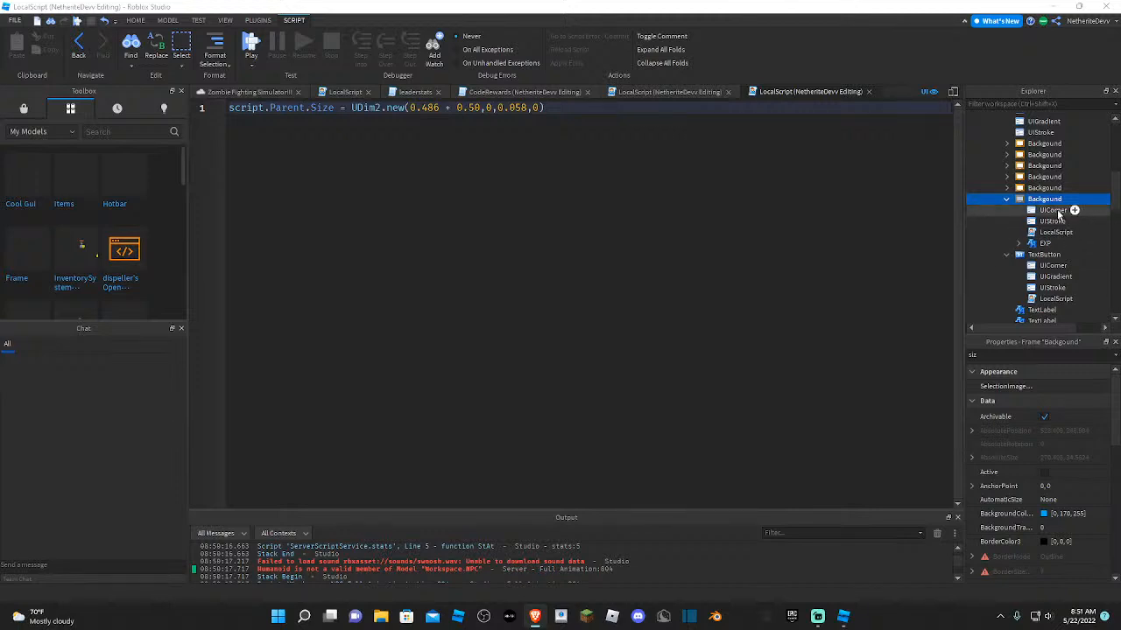
# - Look through the Explorer hierarchy for the STATS frames, their background frames and the LocalScripts inside them
pyautogui.click(249, 91)
pyautogui.press('w')
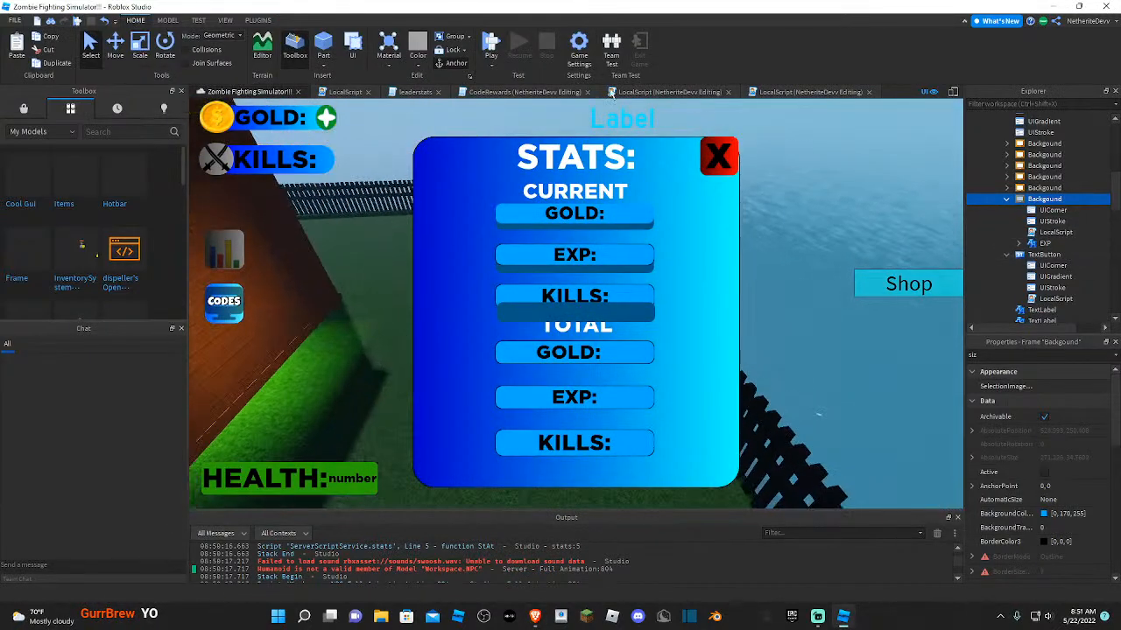
pyautogui.click(796, 92)
pyautogui.scroll(-11, 1030, 165)
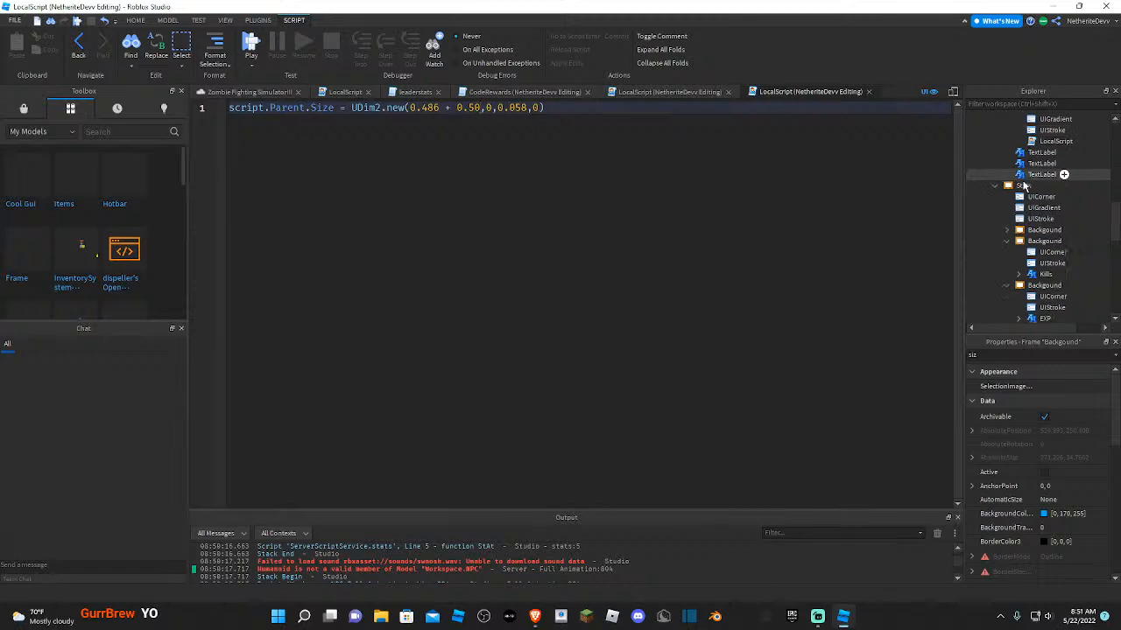
pyautogui.scroll(-5, 1026, 214)
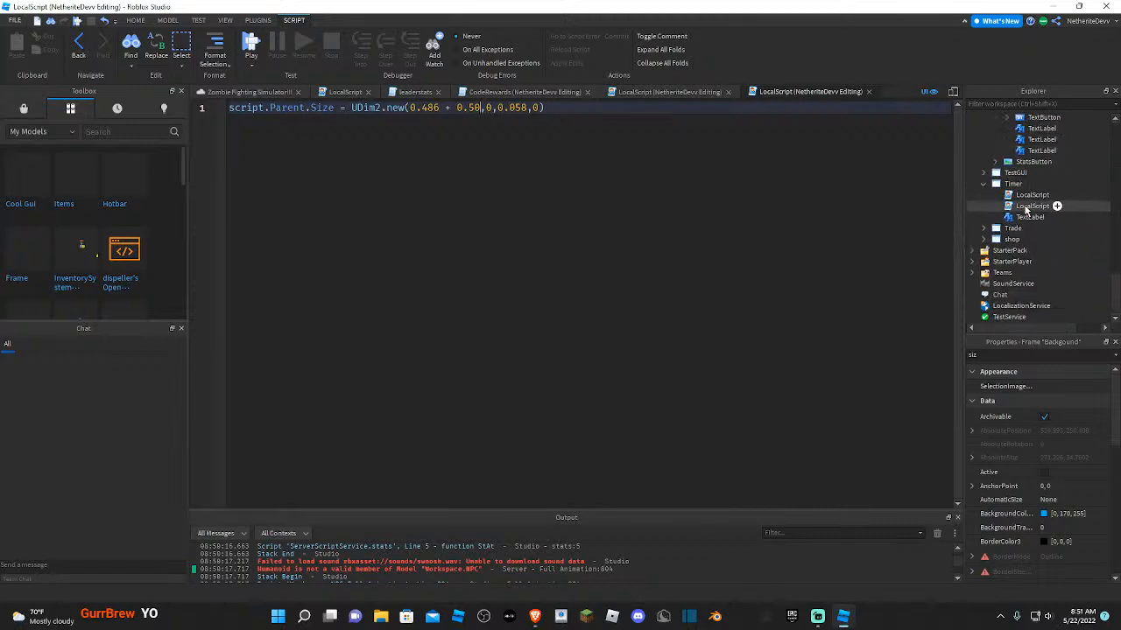
pyautogui.click(1049, 201)
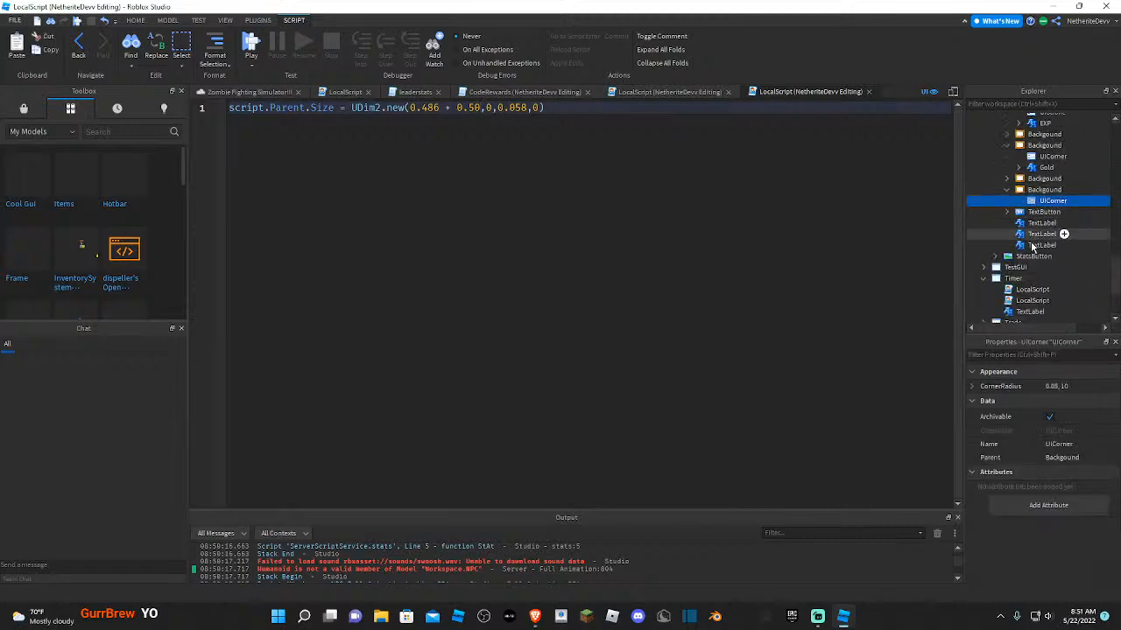
pyautogui.scroll(-3, 1029, 222)
pyautogui.click(1028, 208)
pyautogui.click(1032, 196)
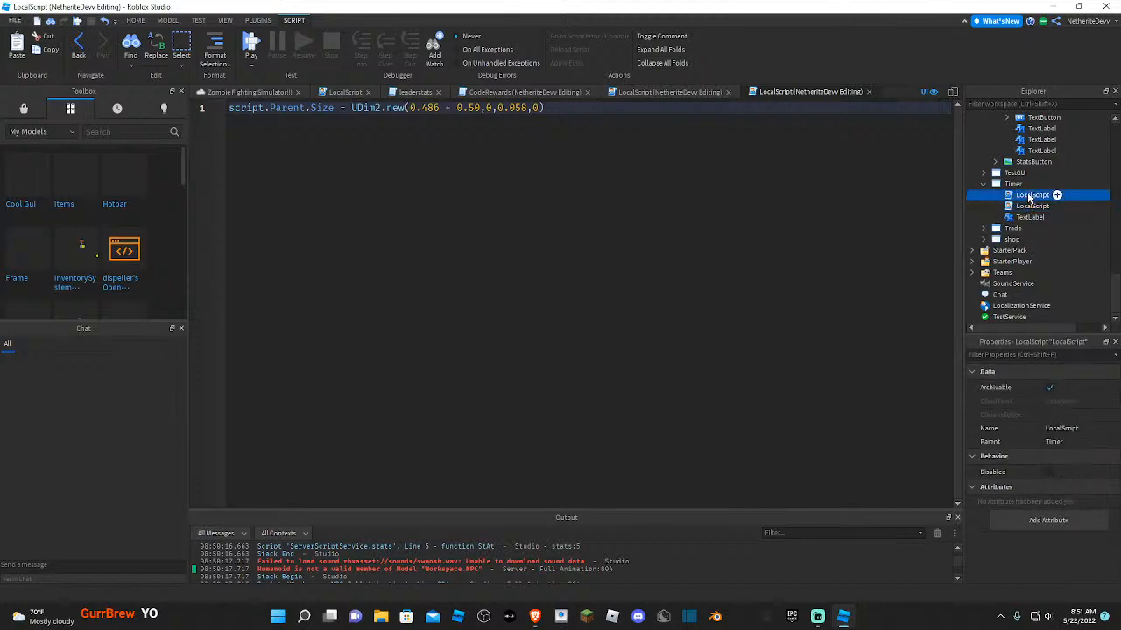
pyautogui.scroll(10, 1007, 192)
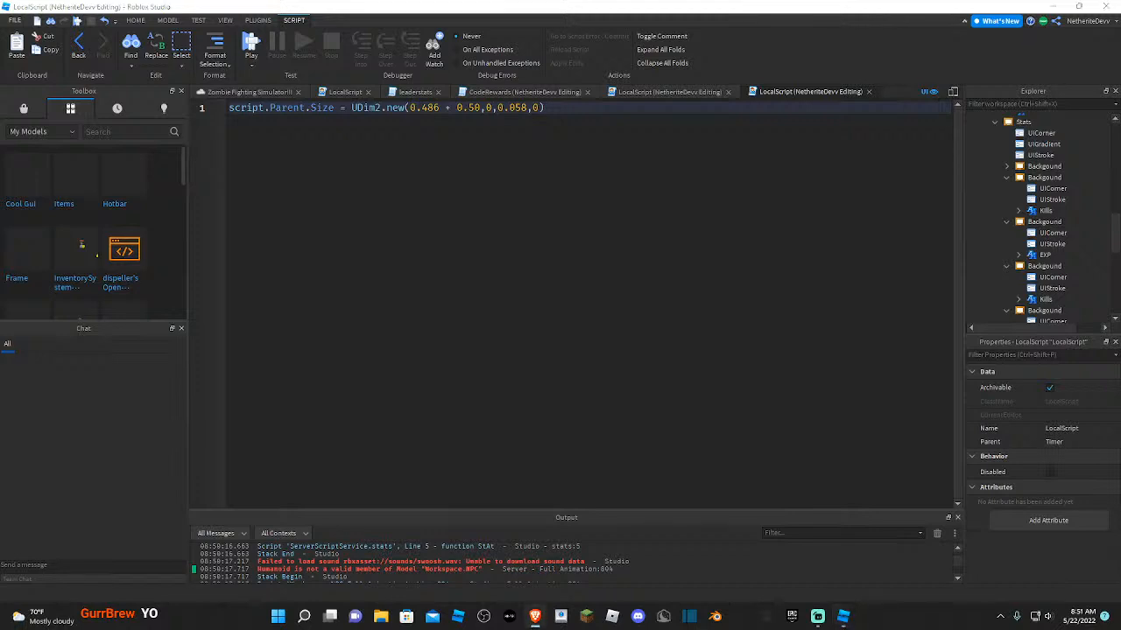
pyautogui.scroll(5, 1071, 260)
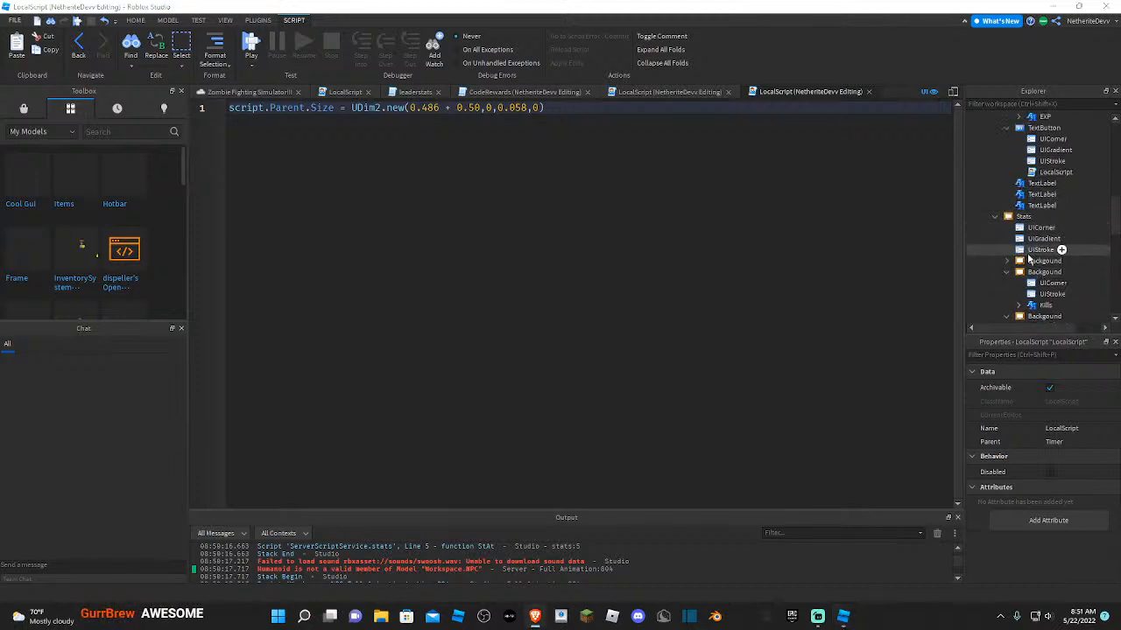
pyautogui.scroll(-8, 1059, 253)
pyautogui.scroll(-3, 1057, 253)
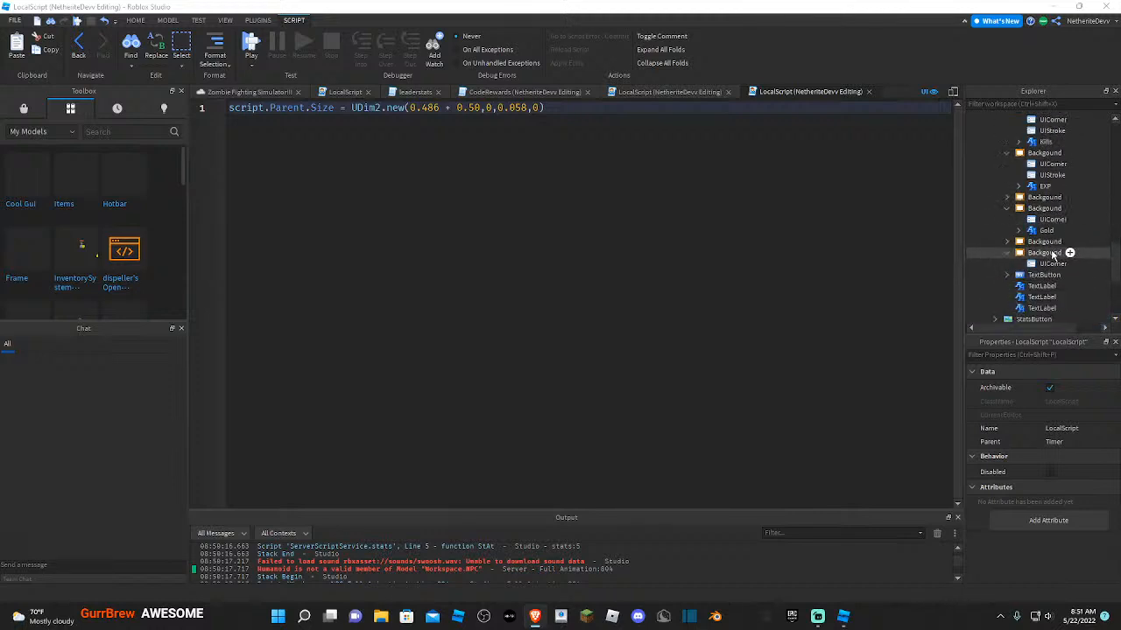
pyautogui.scroll(8, 1051, 253)
pyautogui.scroll(3, 1044, 253)
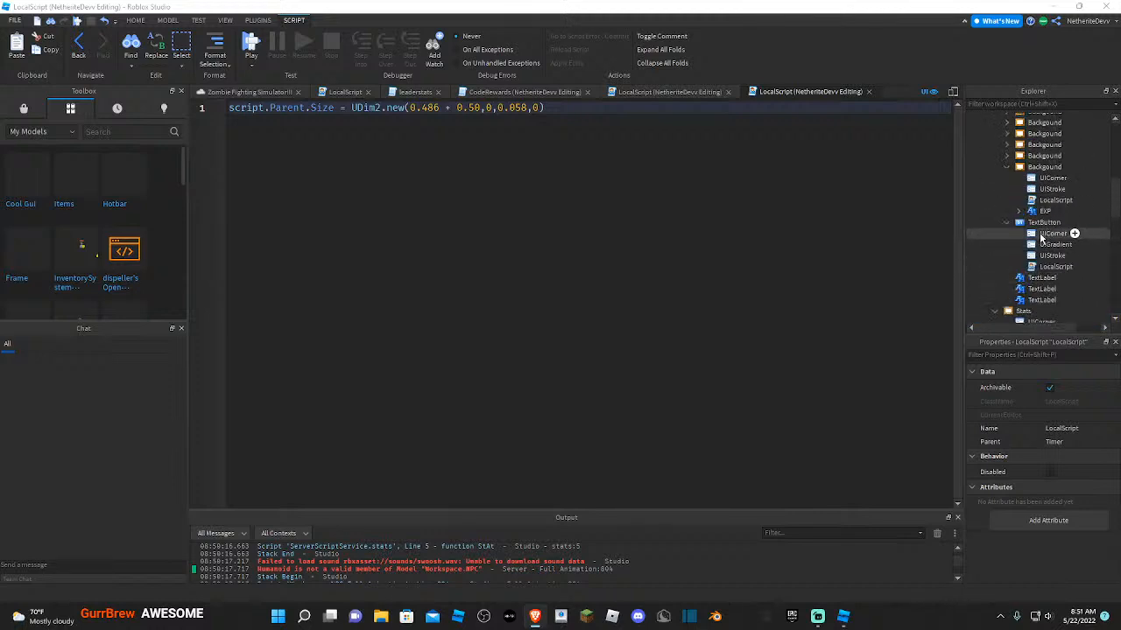
pyautogui.click(1043, 223)
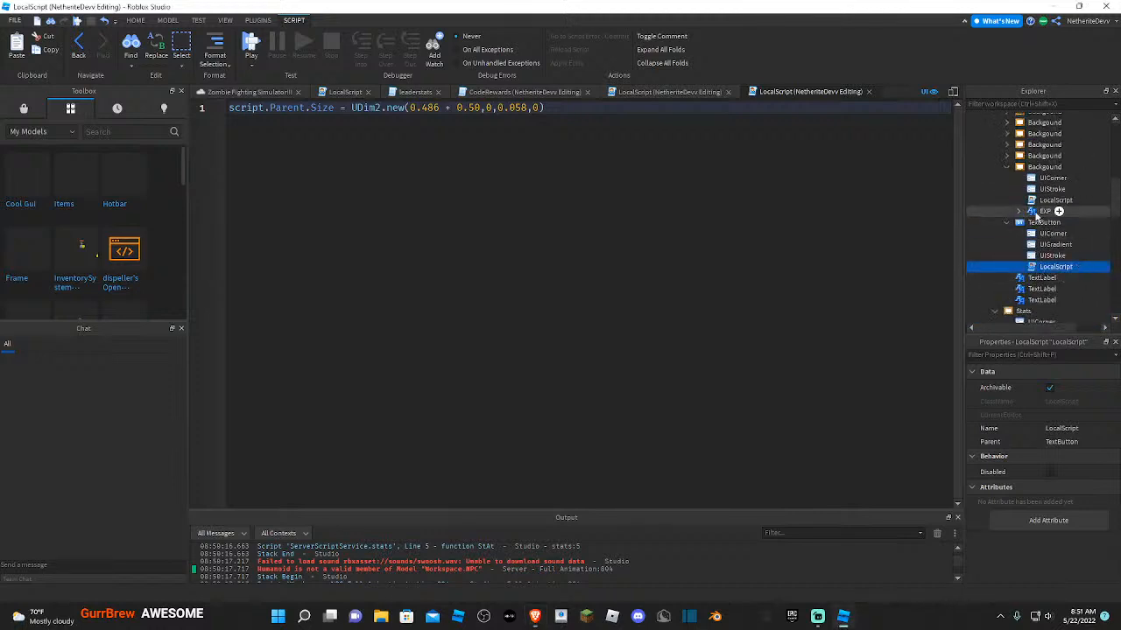
# - Move the LocalScript out of the current KILLS text label into its parent background frame
pyautogui.click(203, 95)
pyautogui.click(585, 298)
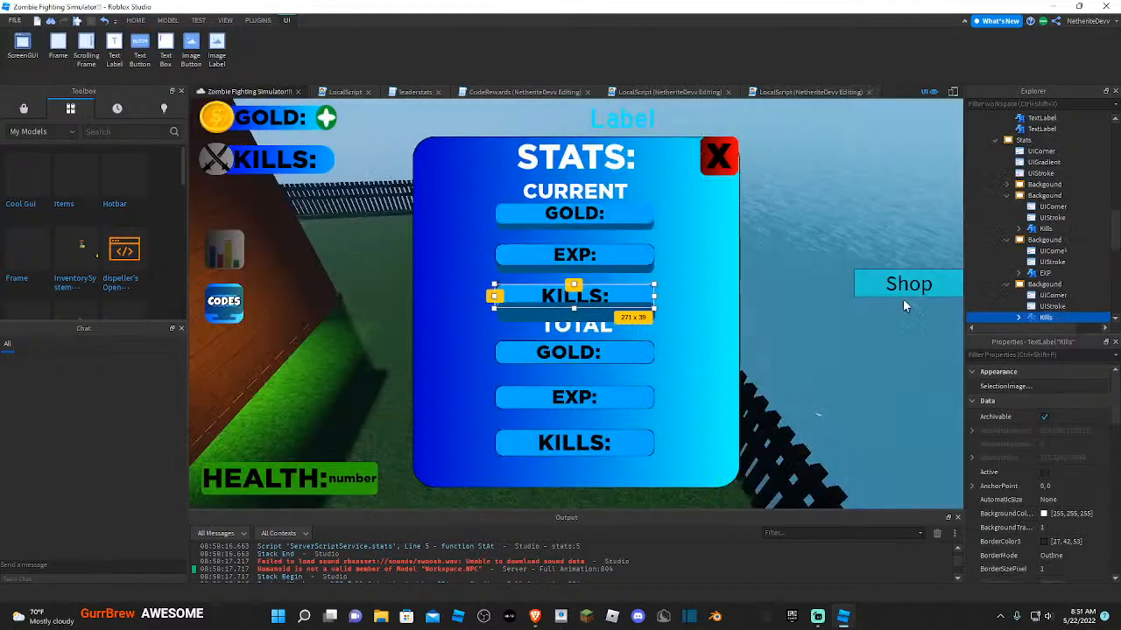
pyautogui.click(1019, 287)
pyautogui.click(1048, 300)
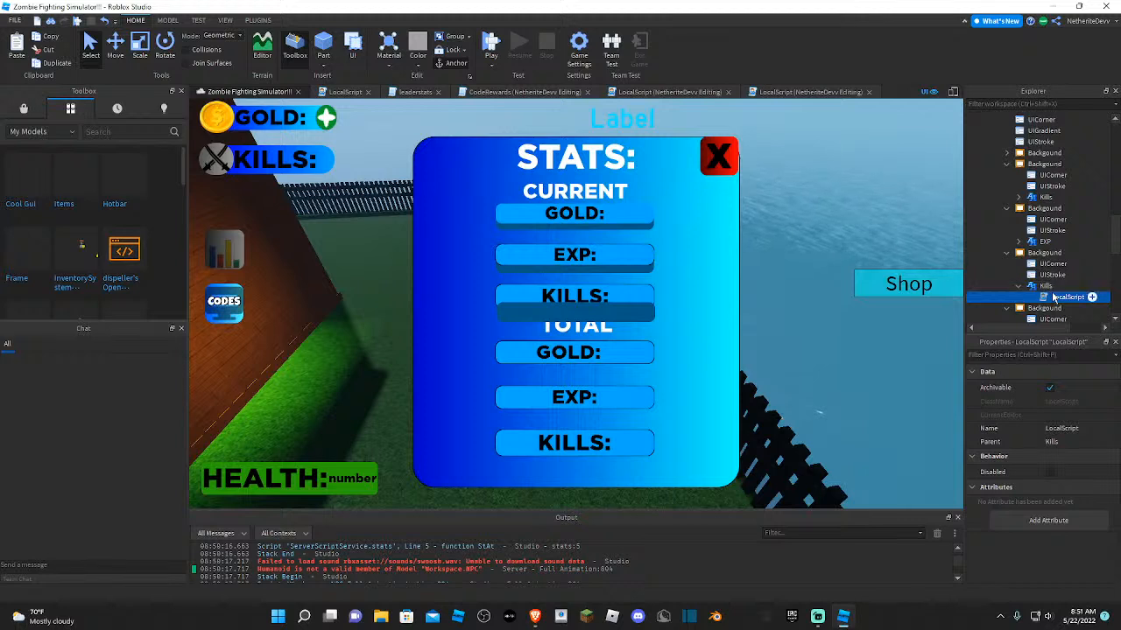
pyautogui.moveTo(1052, 301); pyautogui.dragTo(1070, 255)
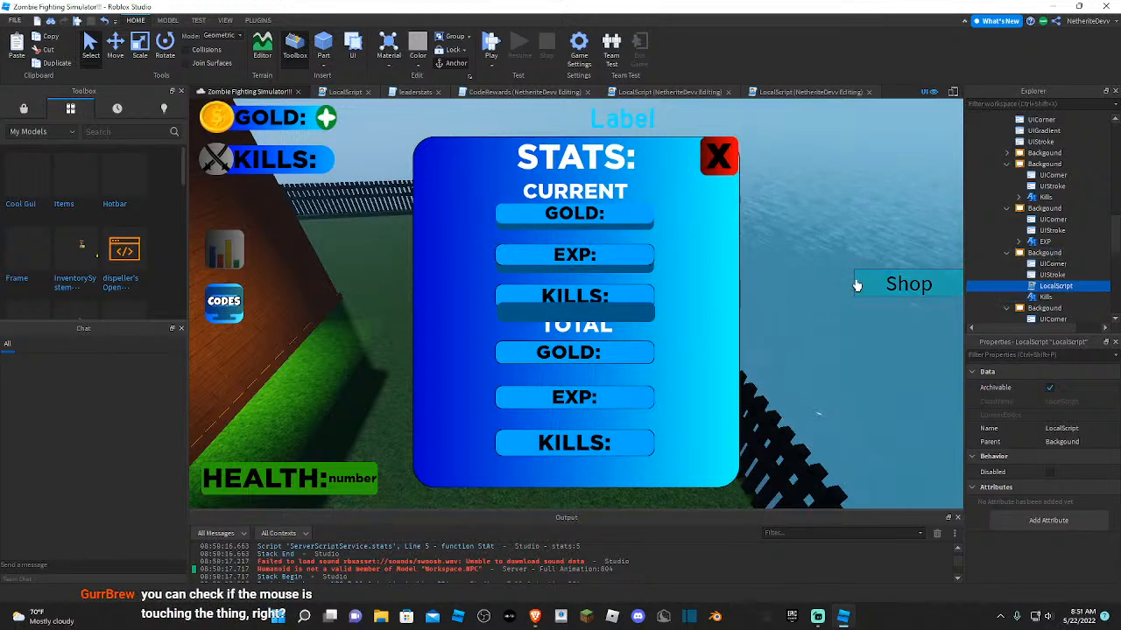
# - Shift the current KILLS background frame sideways toward the STATS panel's right edge, off its dark shadow frame
pyautogui.click(1020, 256)
pyautogui.moveTo(632, 298); pyautogui.dragTo(676, 291)
pyautogui.moveTo(573, 289); pyautogui.dragTo(527, 292)
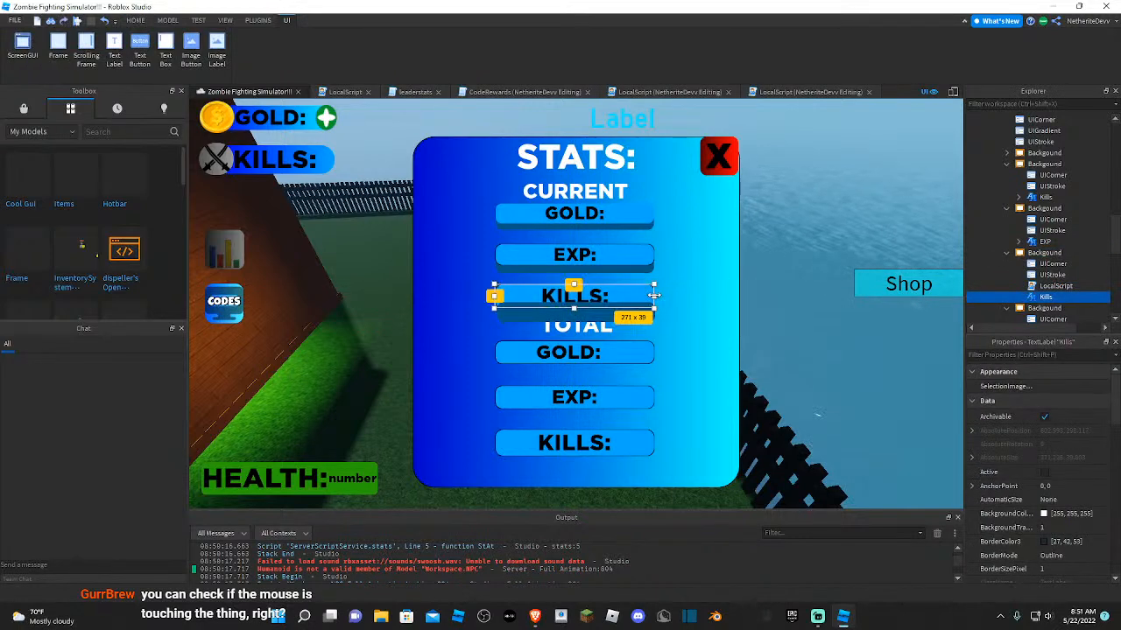
pyautogui.moveTo(652, 295); pyautogui.dragTo(733, 285)
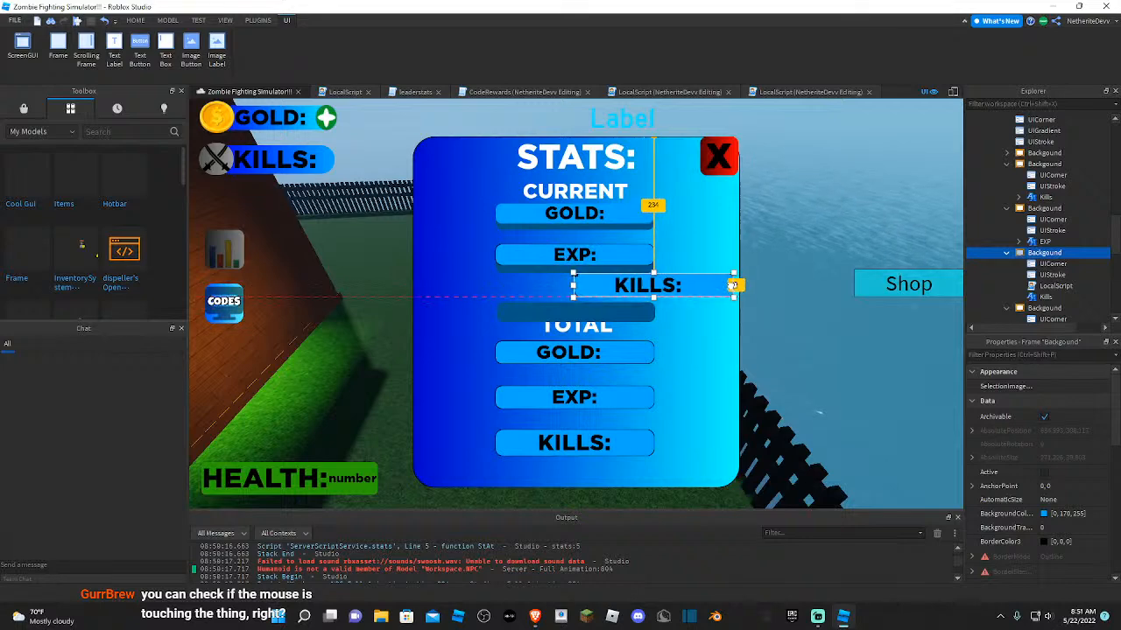
# - Set the amount added to the X scale in the EXP frame's UDim2.new size script to 0.1
pyautogui.click(670, 92)
pyautogui.click(764, 91)
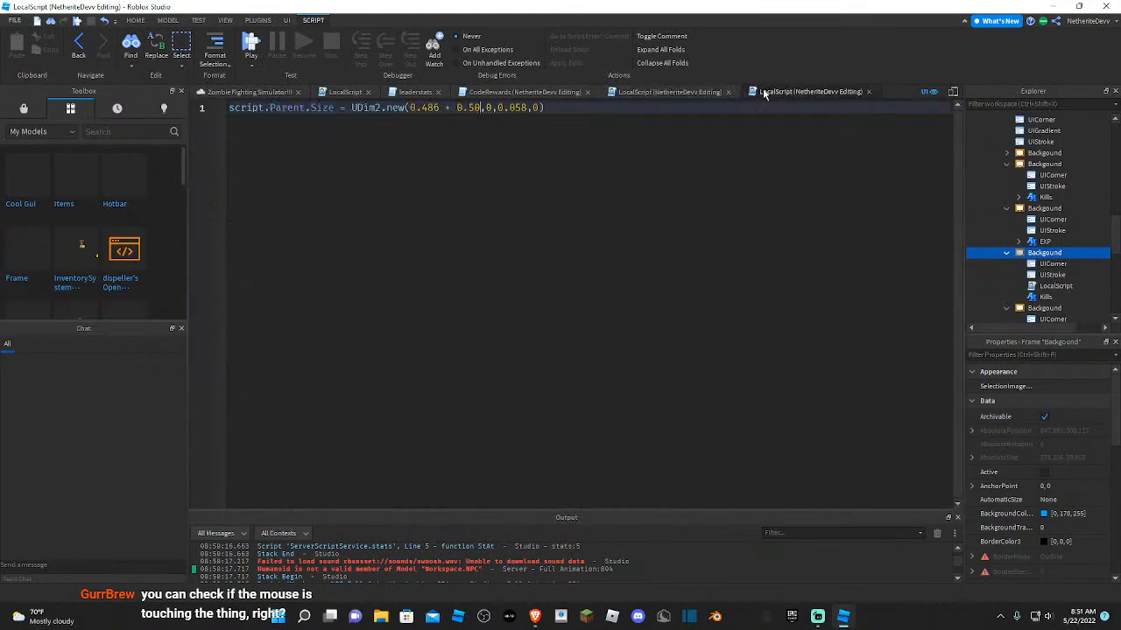
pyautogui.moveTo(469, 107); pyautogui.dragTo(480, 107)
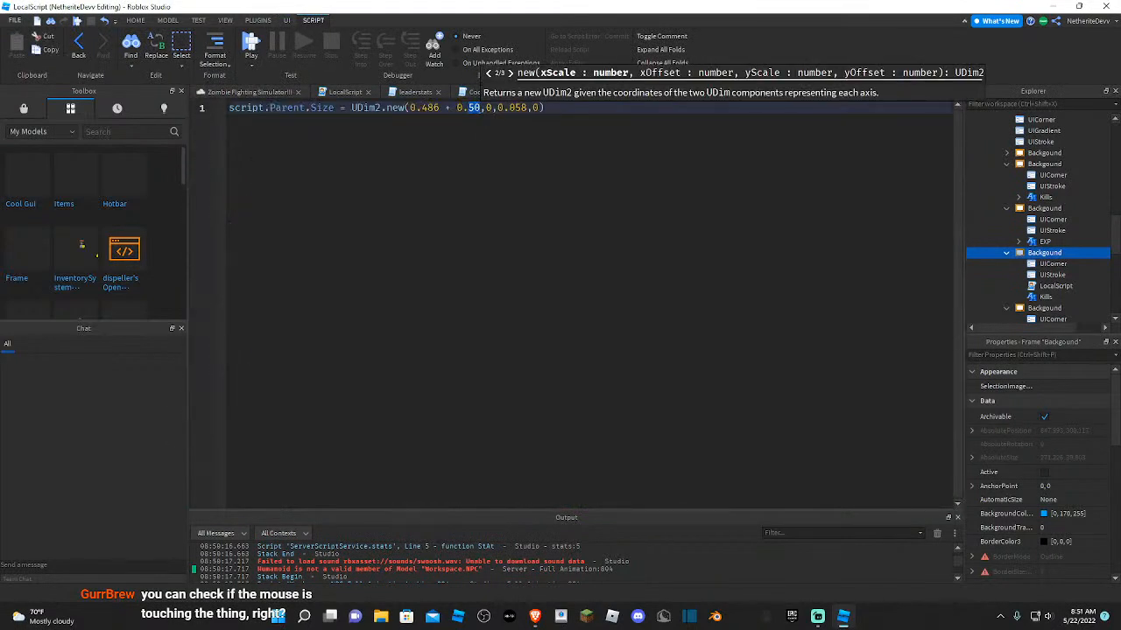
pyautogui.write('1')
# - Run a playtest, enter the game, and examine the STATS panel and the output's script errors
pyautogui.click(251, 42)
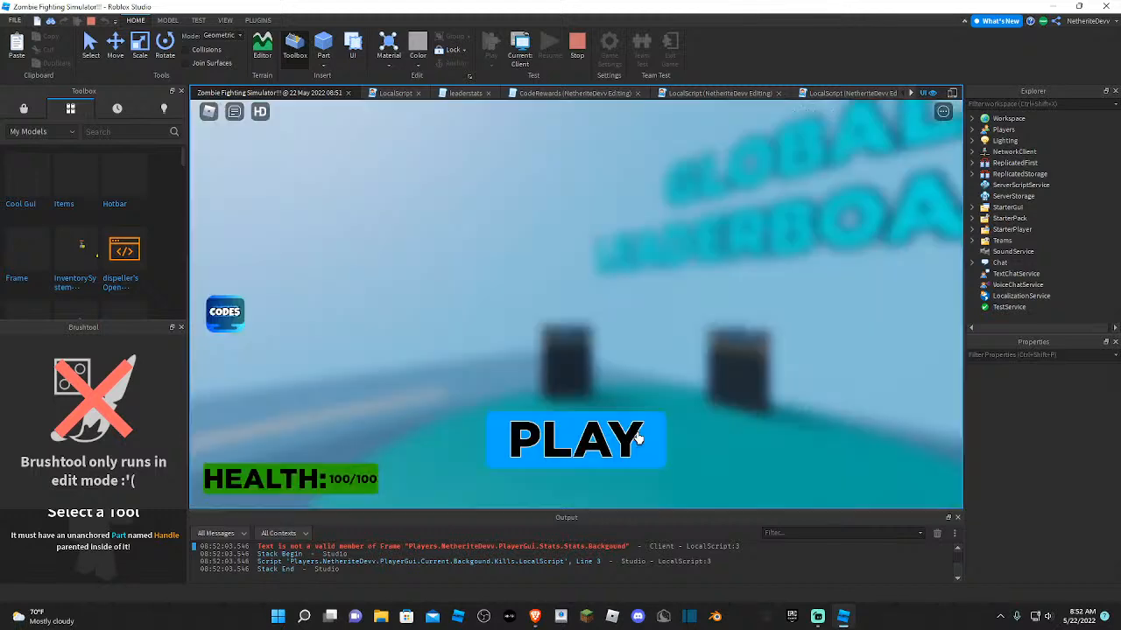
pyautogui.click(587, 467)
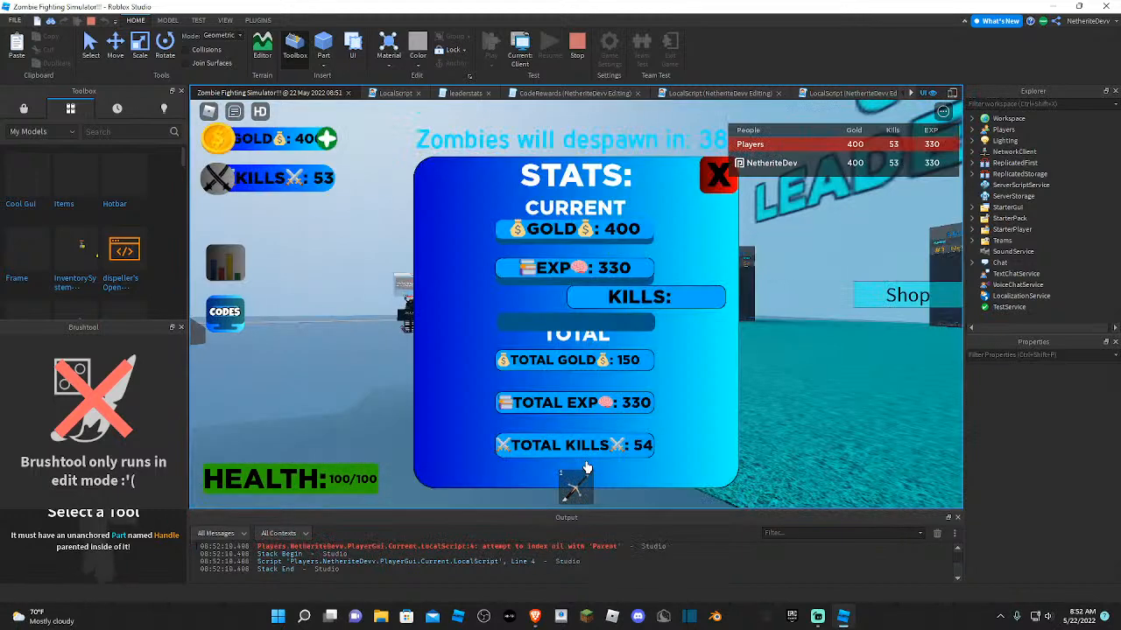
pyautogui.press('w')
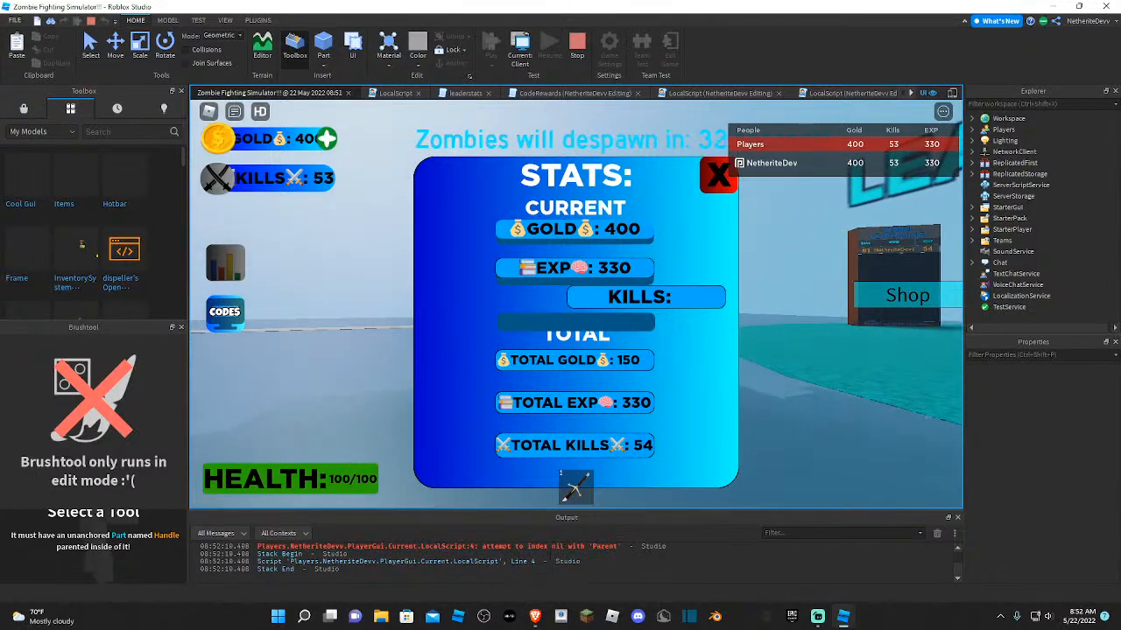
pyautogui.scroll(1, 486, 565)
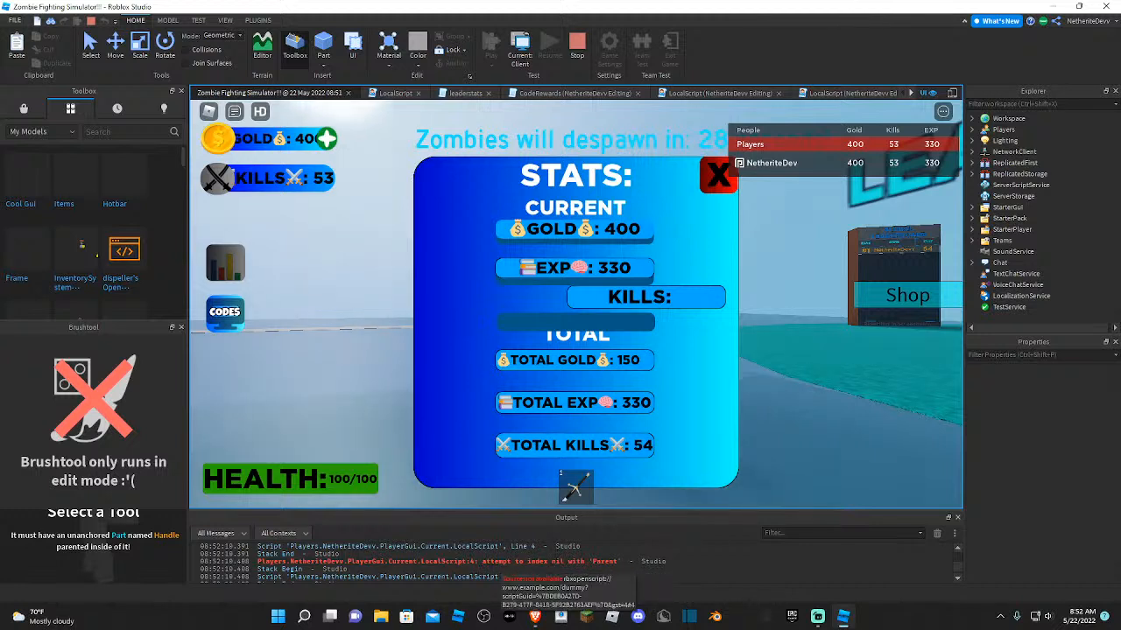
pyautogui.scroll(3, 499, 569)
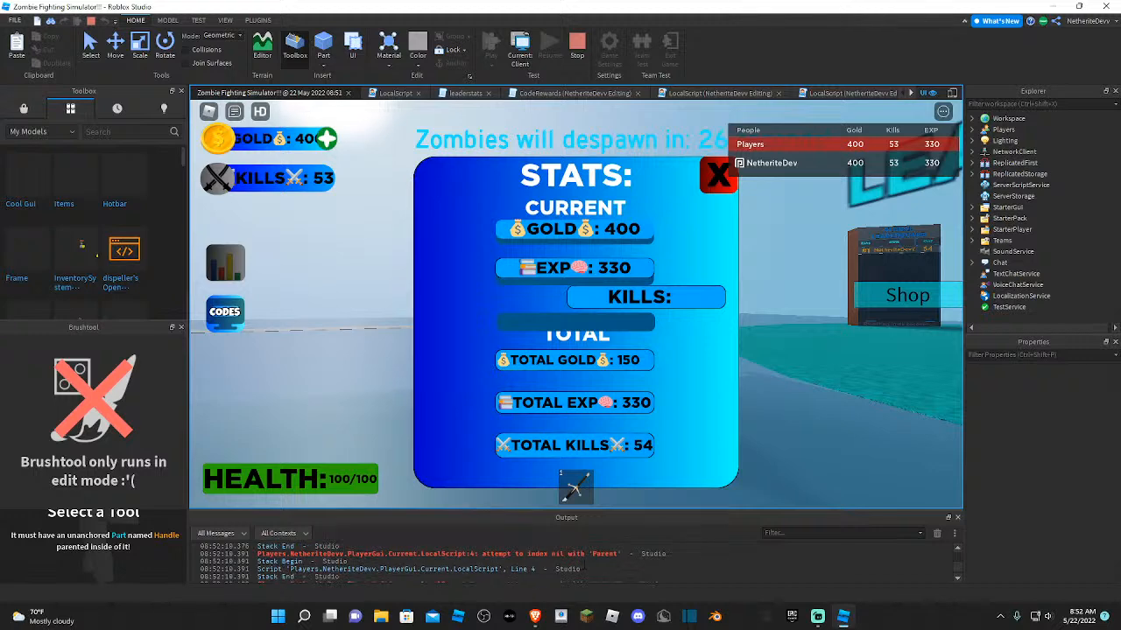
pyautogui.scroll(1, 578, 560)
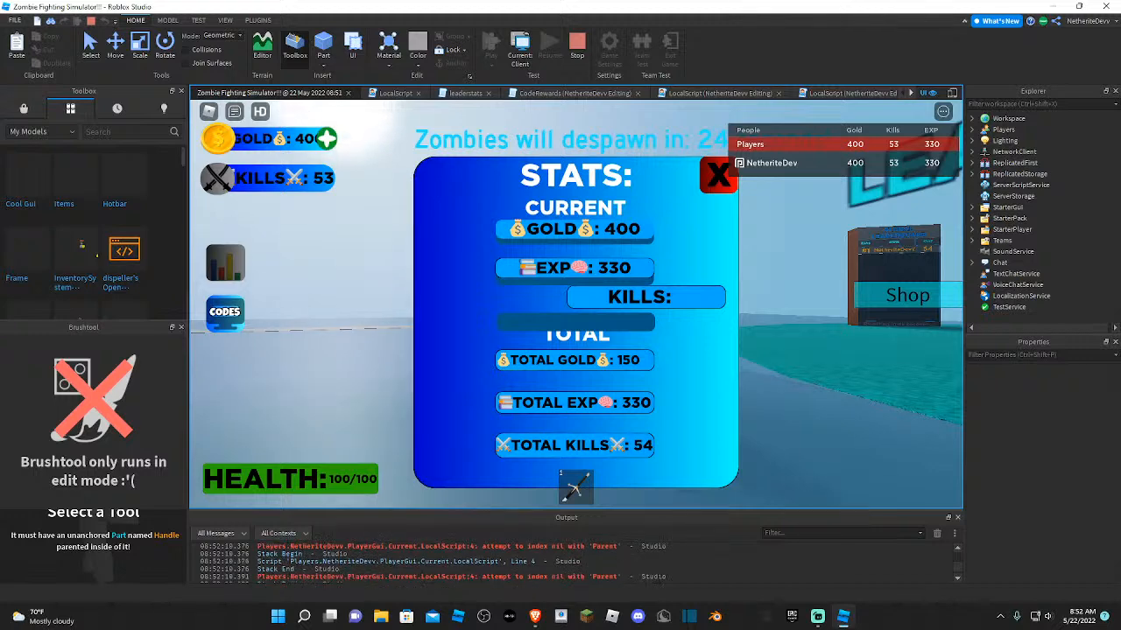
# - Read through the playtest's output log to find which LocalScripts and lines raise errors
pyautogui.scroll(1, 662, 581)
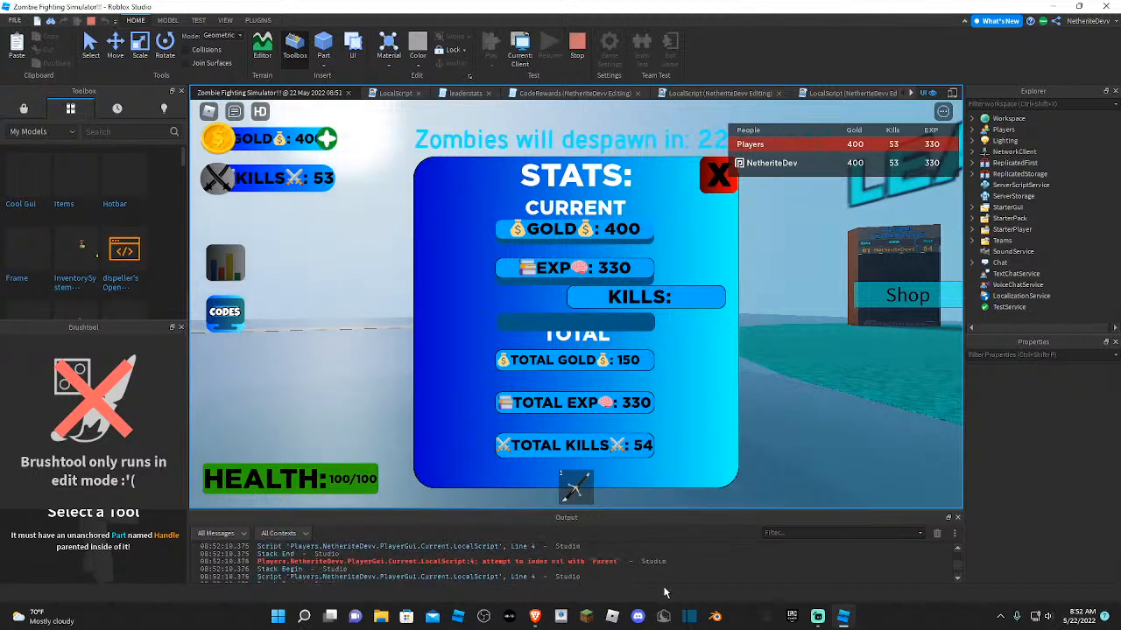
pyautogui.scroll(2, 664, 577)
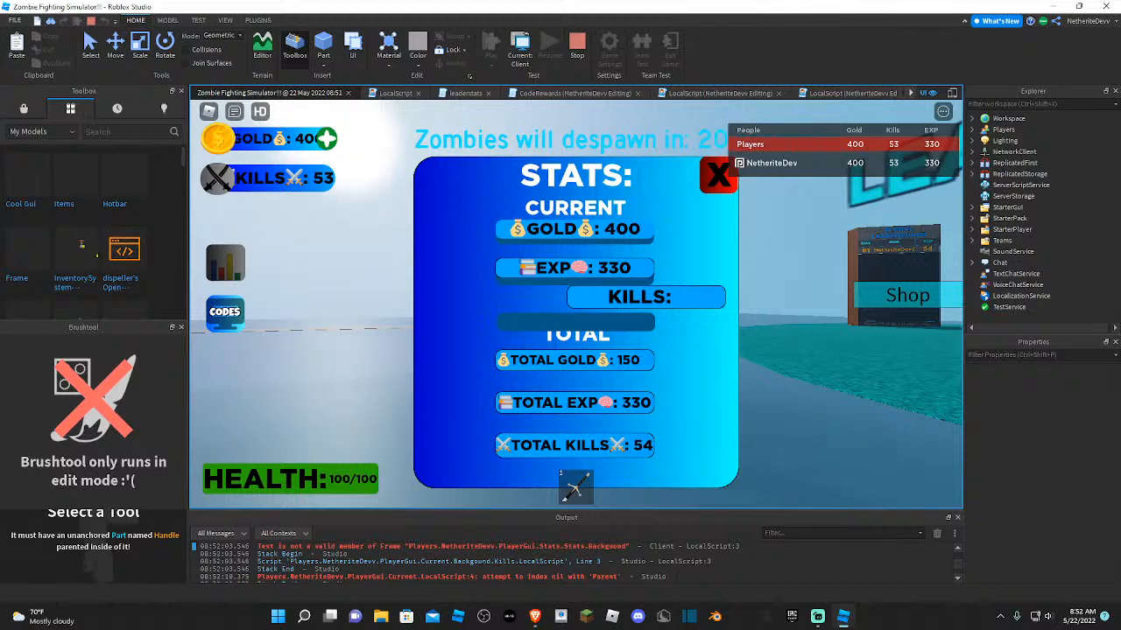
pyautogui.scroll(4, 578, 561)
pyautogui.scroll(3, 574, 565)
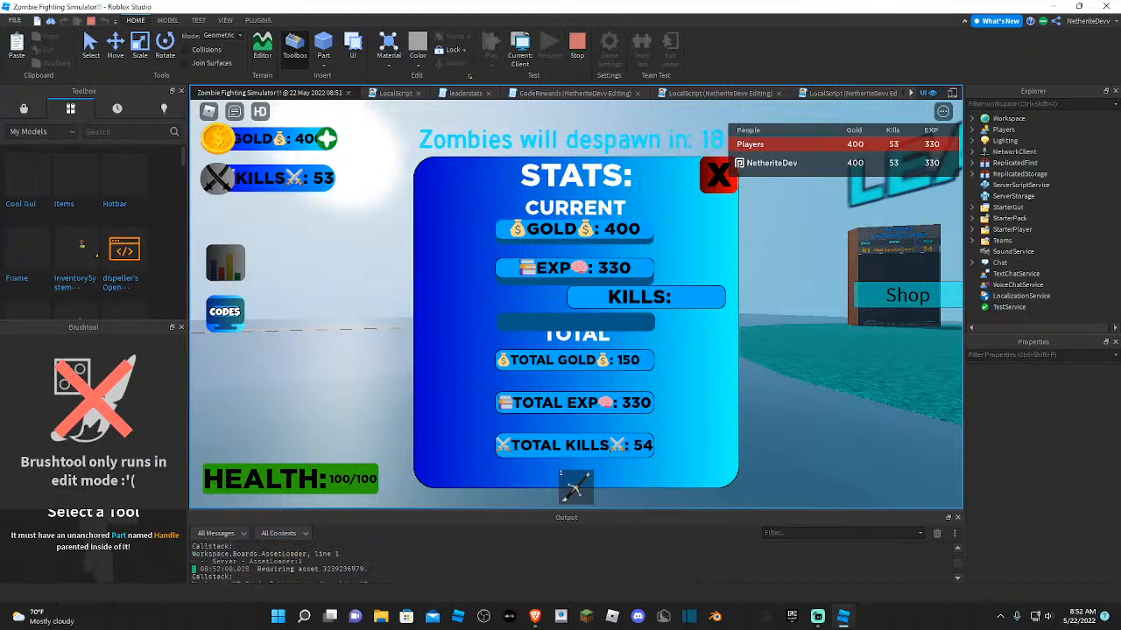
pyautogui.scroll(-10, 687, 575)
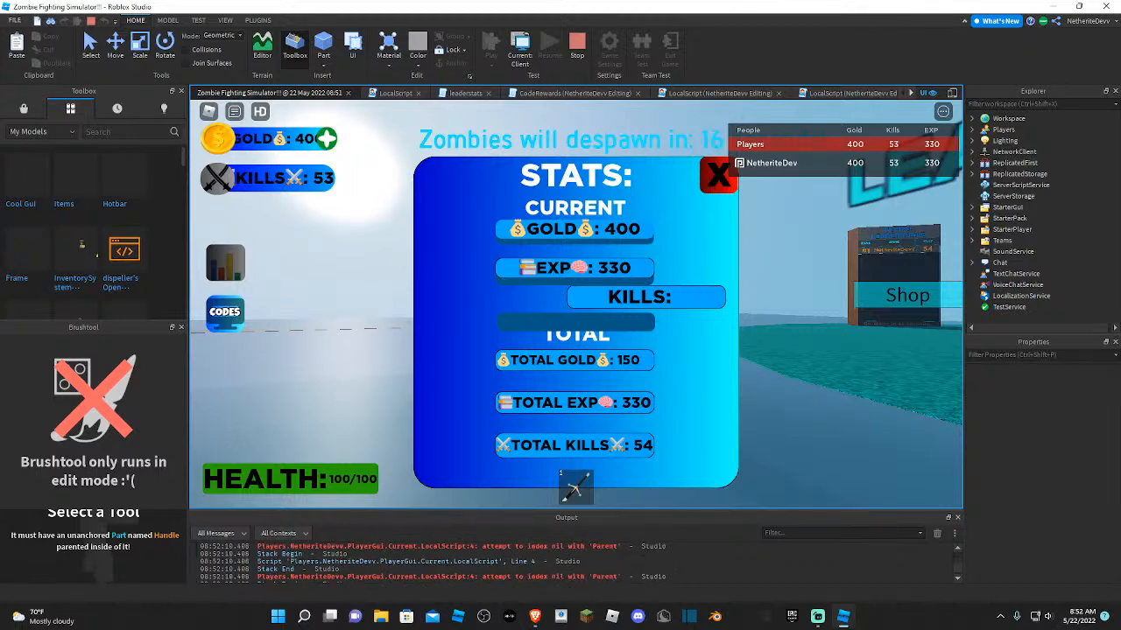
pyautogui.press('w')
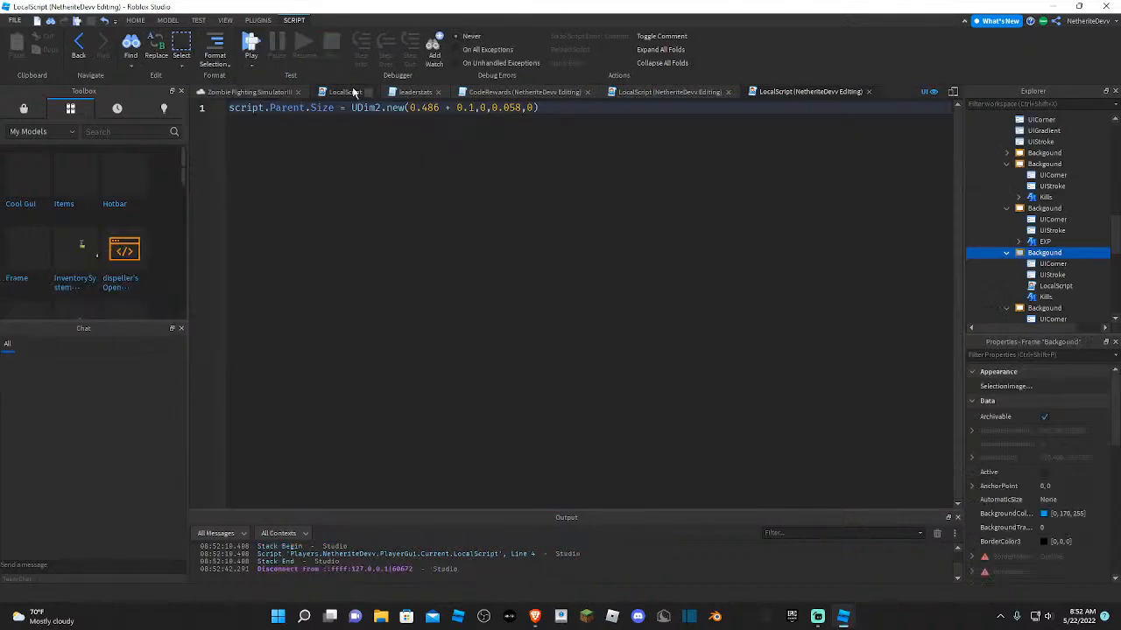
# - Undo the sideways shift of the current KILLS frame and nudge its dark shadow frame up, just behind it
pyautogui.click(264, 93)
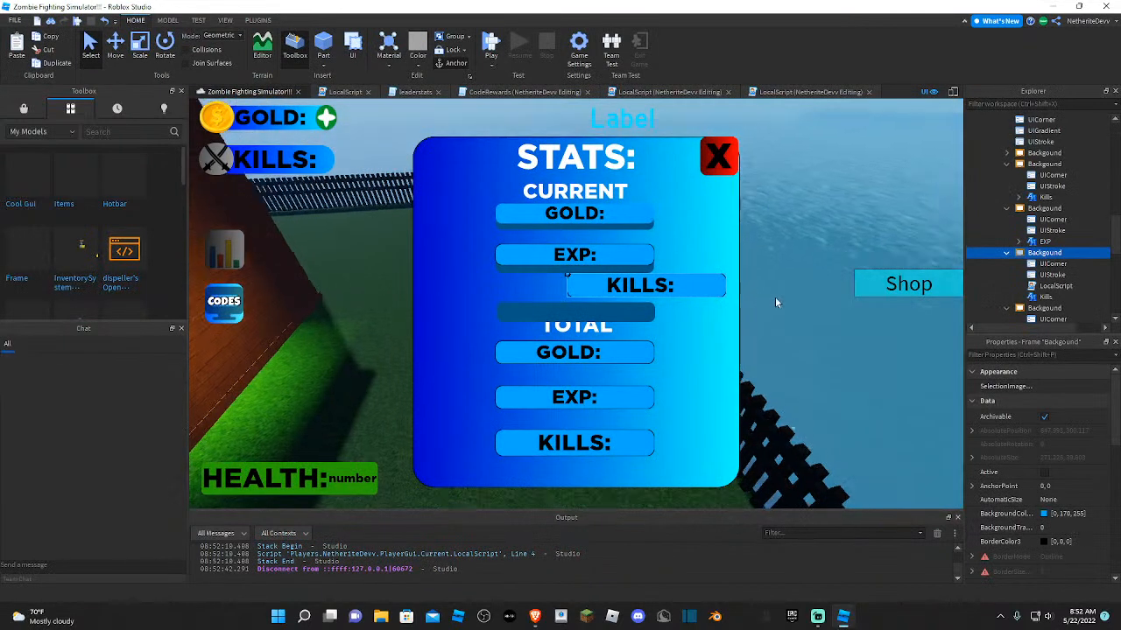
pyautogui.moveTo(775, 298); pyautogui.dragTo(774, 298, button='right')
pyautogui.hotkey('ctrl', 'z')
pyautogui.click(558, 314)
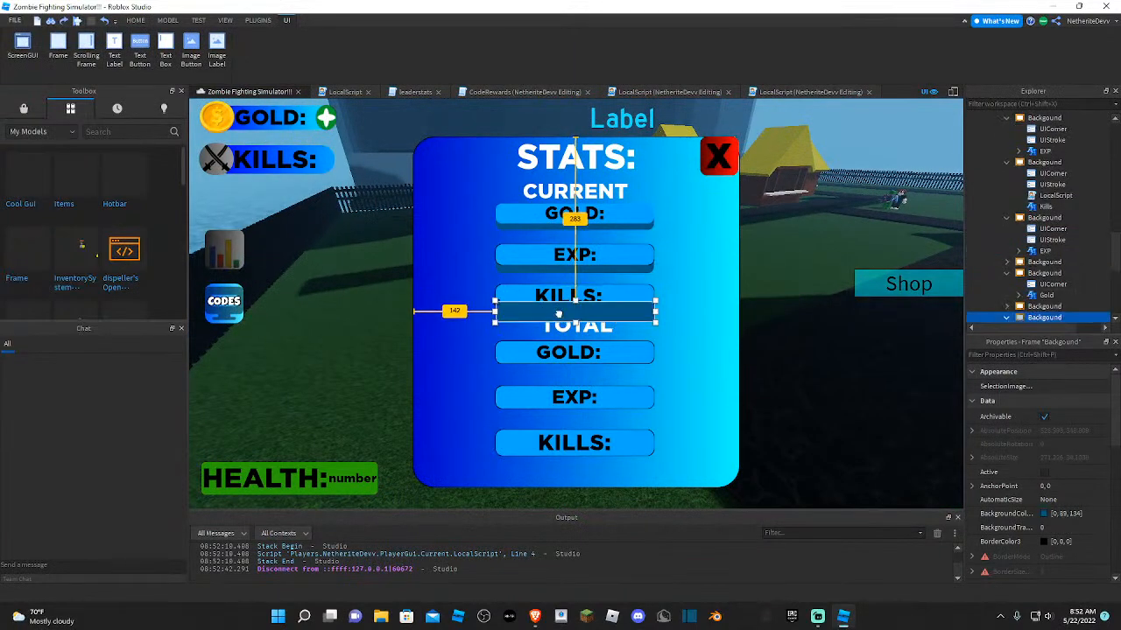
pyautogui.moveTo(559, 314); pyautogui.dragTo(560, 316)
# - Check the ZIndex of the current KILLS text label and set its background frame's ZIndex to 2
pyautogui.click(599, 298)
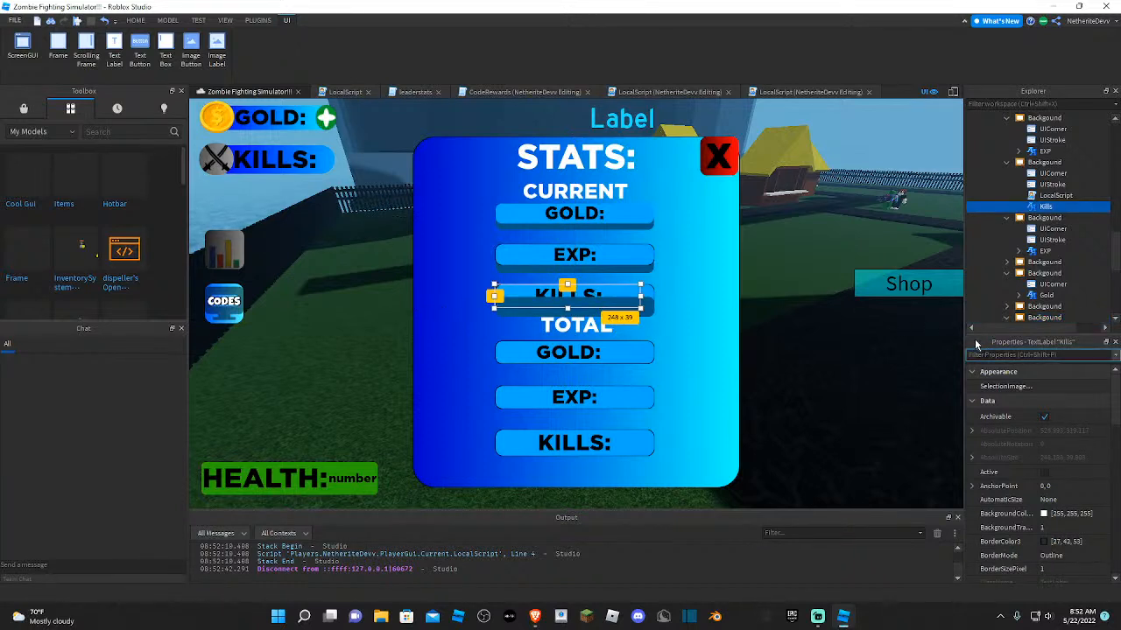
pyautogui.write('zi')
pyautogui.click(1046, 386)
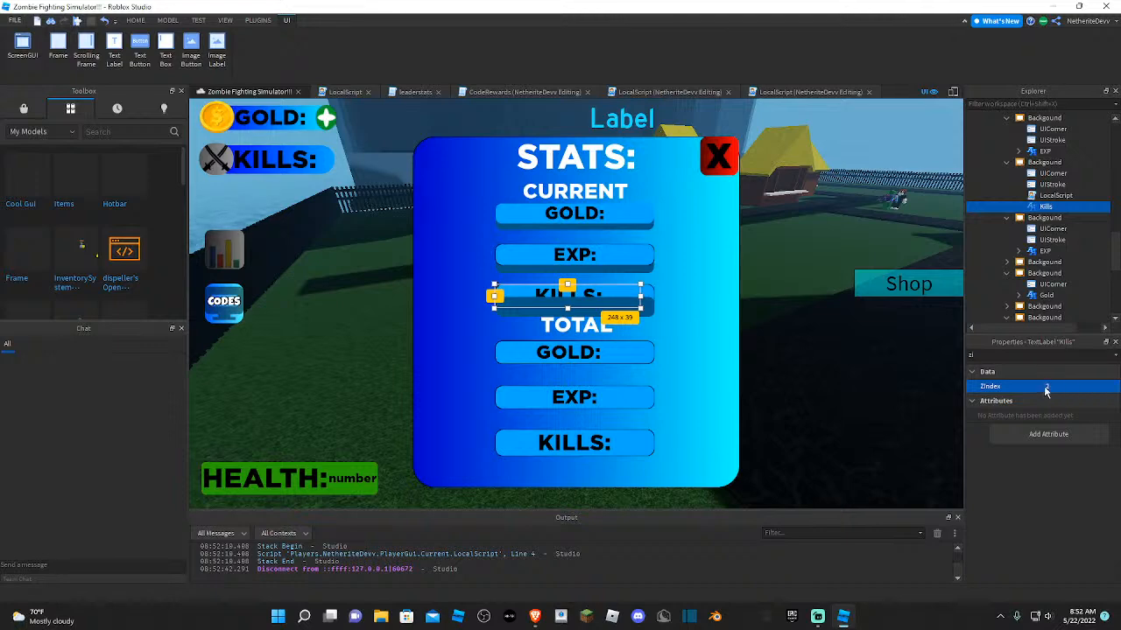
pyautogui.click(1051, 387)
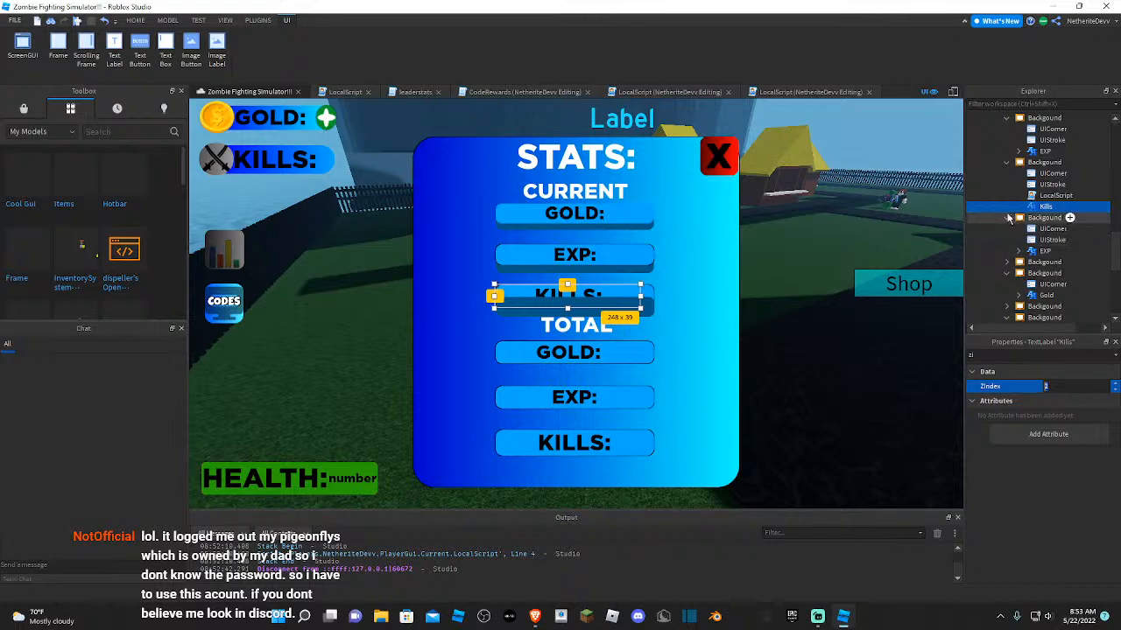
pyautogui.click(1043, 162)
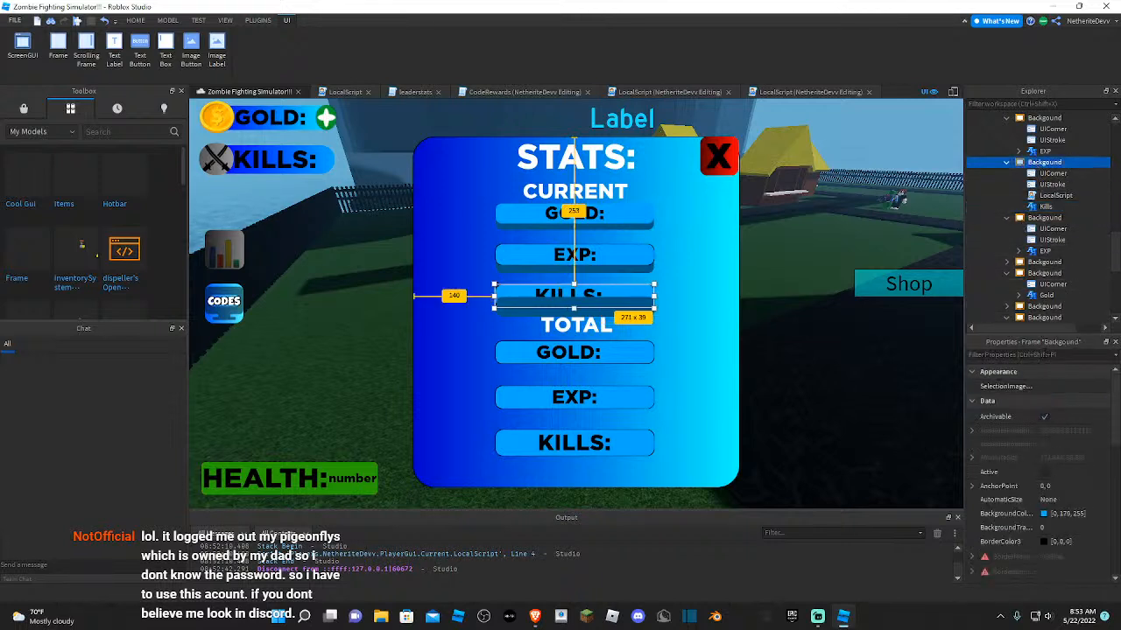
pyautogui.write('zin')
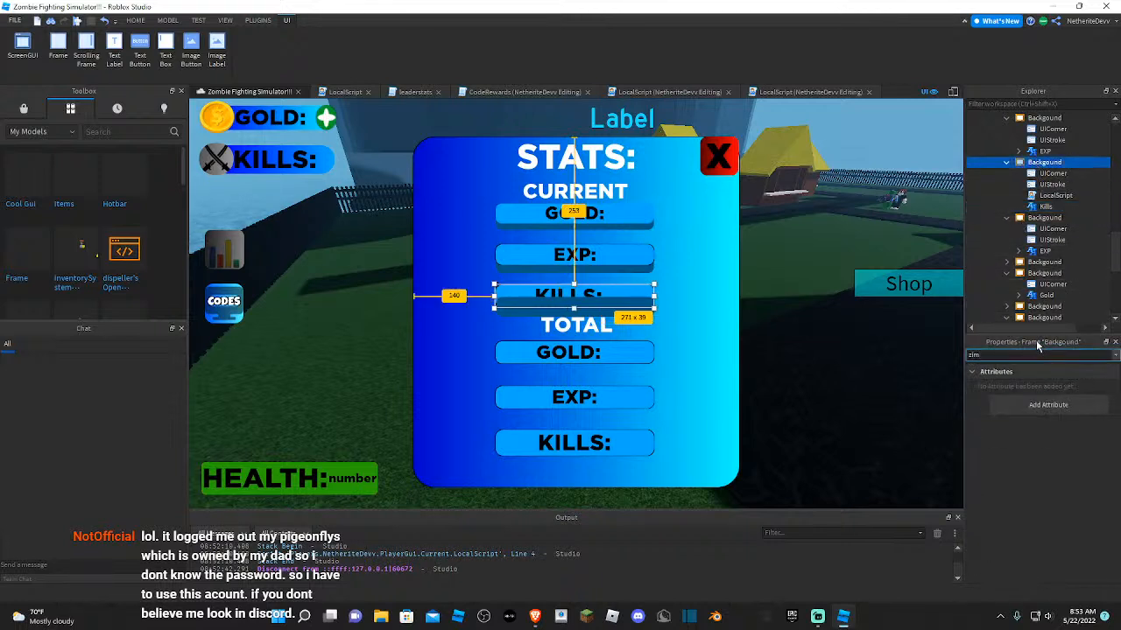
pyautogui.press('BackSpace')
pyautogui.click(1047, 386)
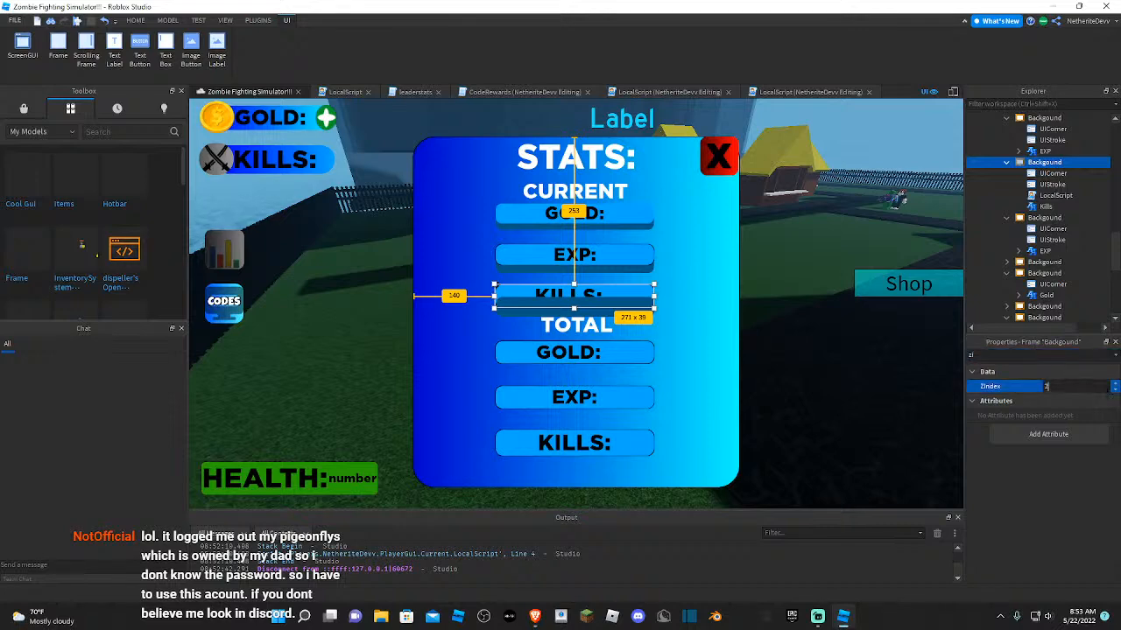
pyautogui.write('2')
pyautogui.press('Return')
# - Clear the accidental selection of a map part and collapse the Workspace tree
pyautogui.click(875, 354)
pyautogui.moveTo(875, 354); pyautogui.dragTo(621, 316, button='right')
pyautogui.click(620, 315)
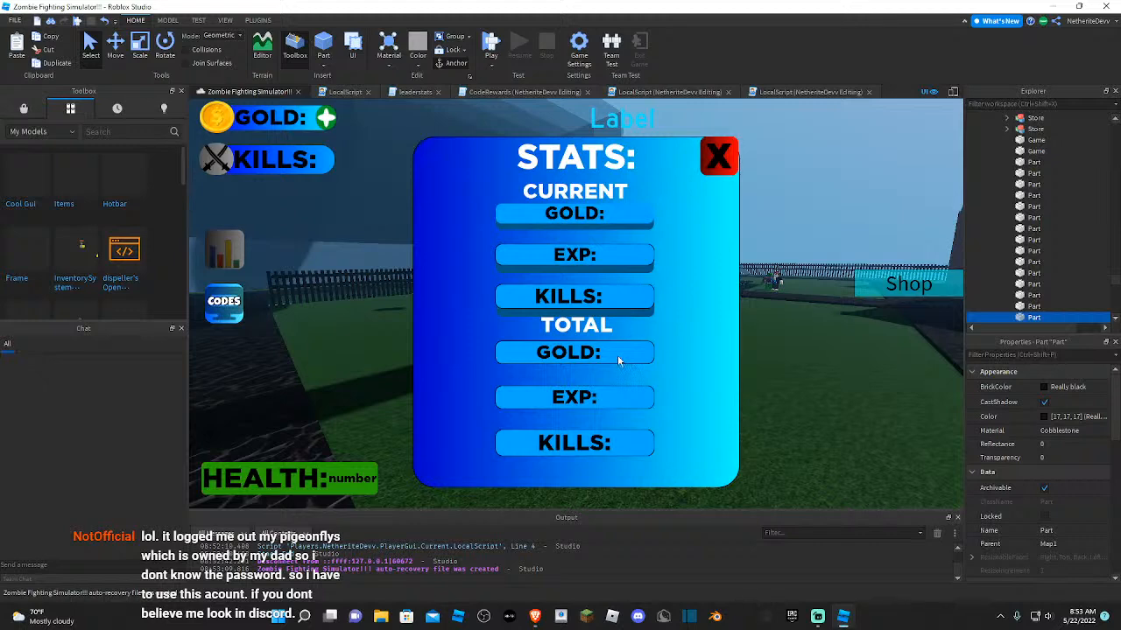
pyautogui.click(618, 359)
pyautogui.press('s')
pyautogui.scroll(10, 1066, 242)
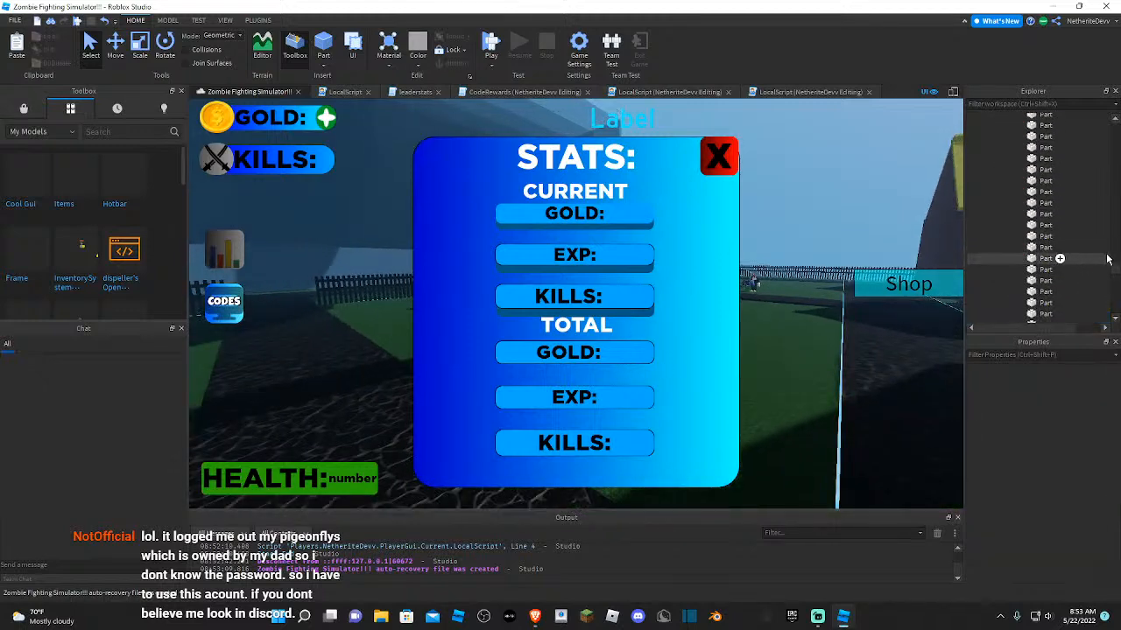
pyautogui.moveTo(1114, 261); pyautogui.dragTo(1109, 111)
pyautogui.click(973, 119)
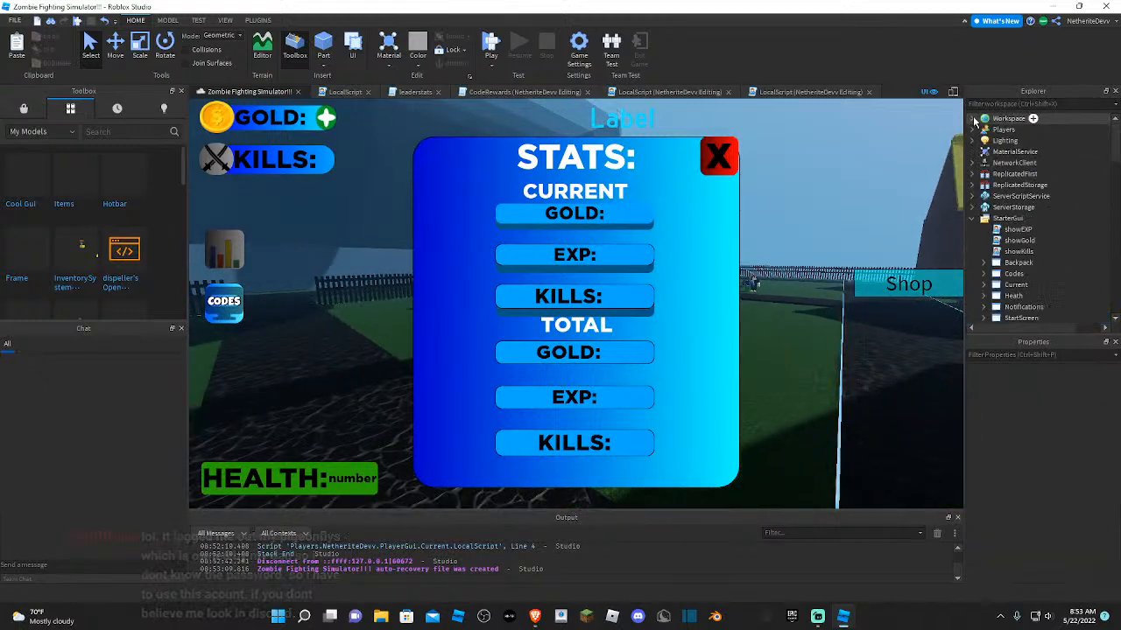
pyautogui.moveTo(802, 345); pyautogui.dragTo(798, 341, button='right')
pyautogui.press('w')
pyautogui.press('s')
pyautogui.press('s')
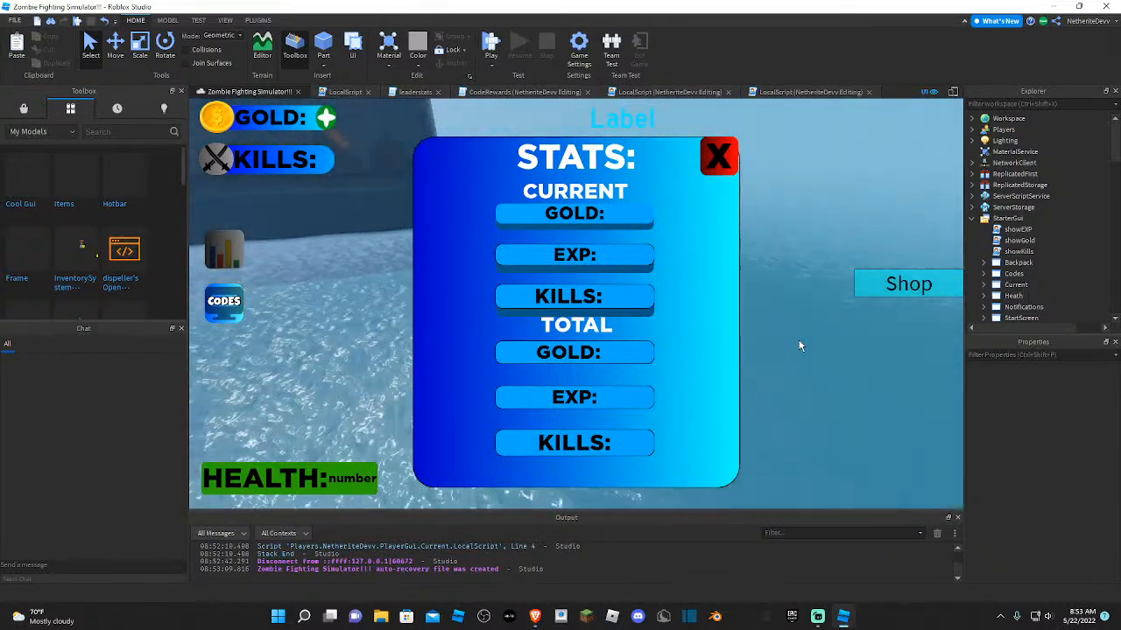
pyautogui.press('s')
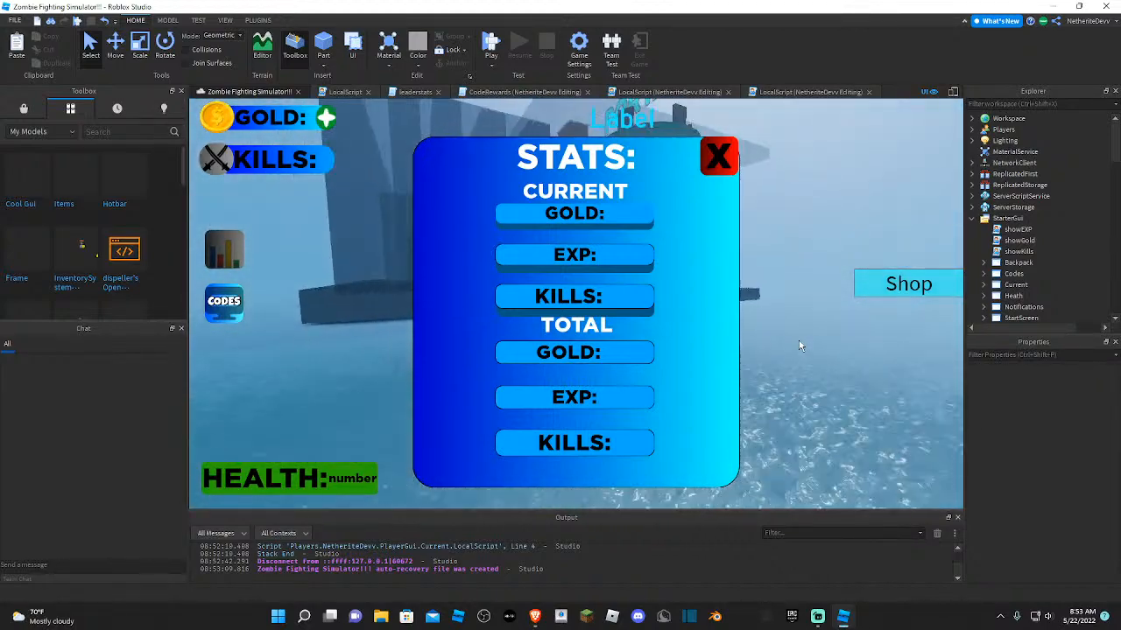
pyautogui.press('s')
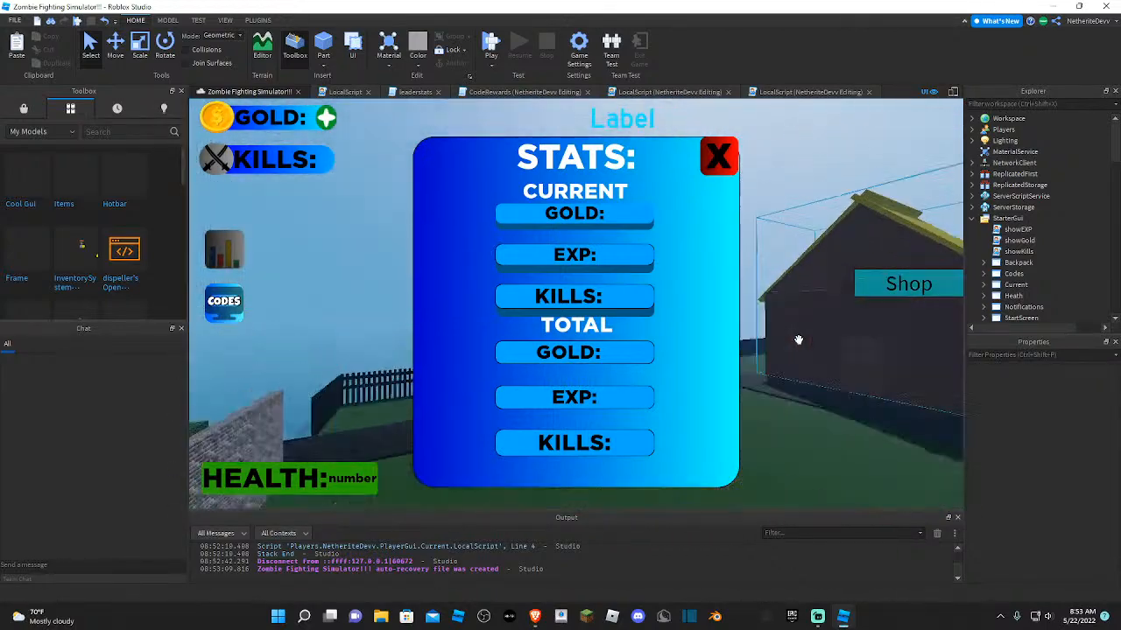
pyautogui.moveTo(798, 340); pyautogui.dragTo(808, 365, button='right')
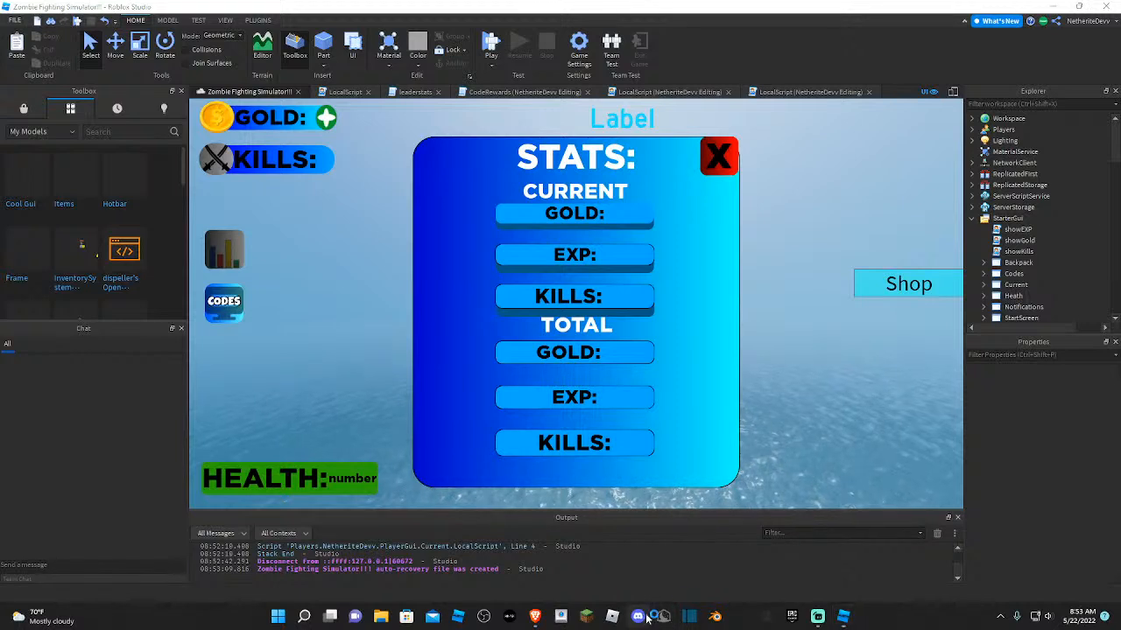
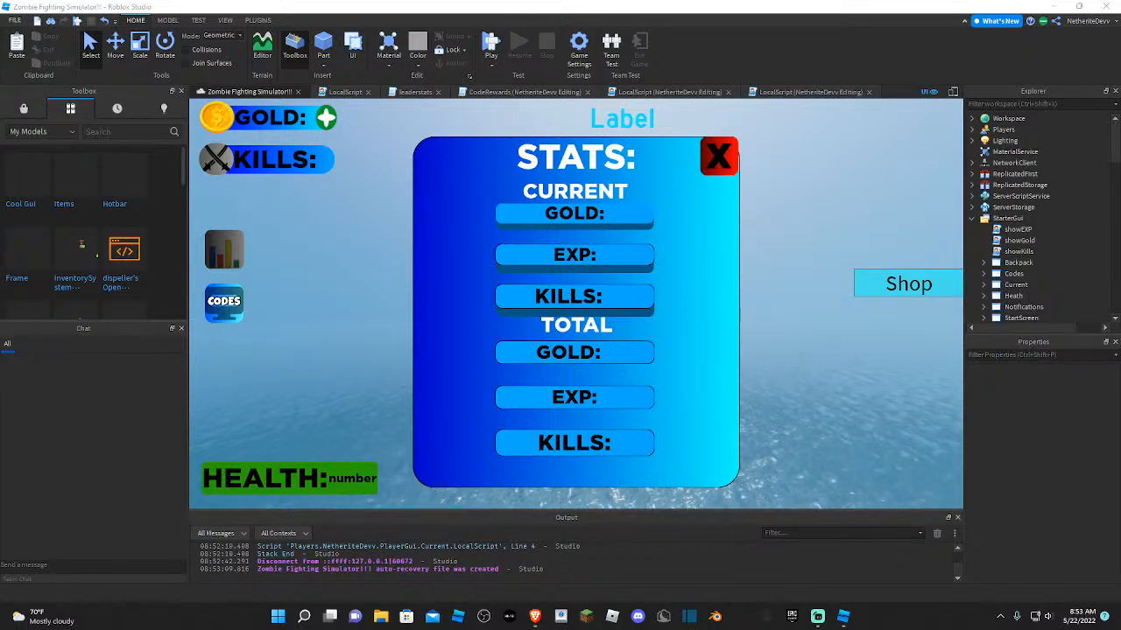
pyautogui.moveTo(875, 323); pyautogui.dragTo(875, 324, button='right')
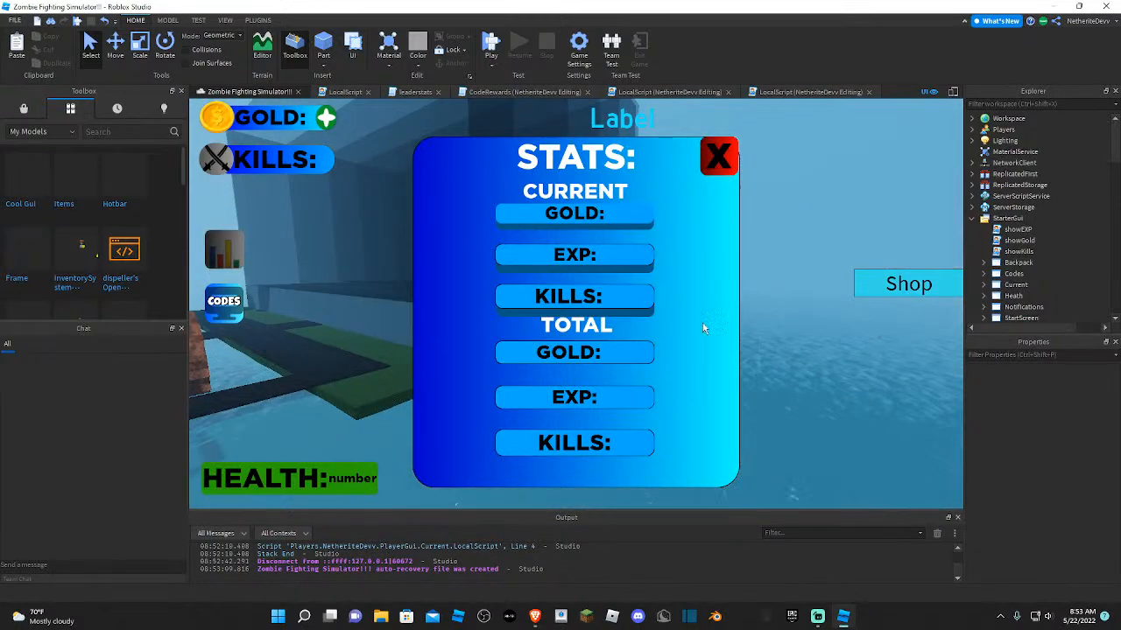
# - Find and select the current KILLS row's dark shadow frame in the StarterGui hierarchy
pyautogui.click(589, 290)
pyautogui.click(1007, 232)
pyautogui.scroll(15, 1003, 272)
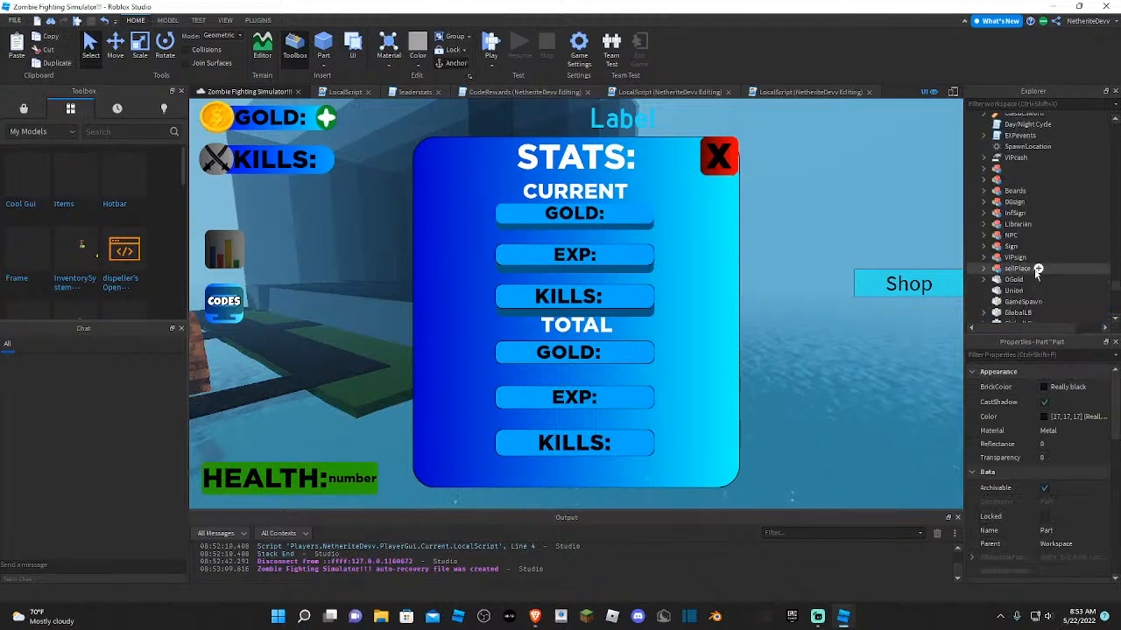
pyautogui.scroll(10, 1042, 254)
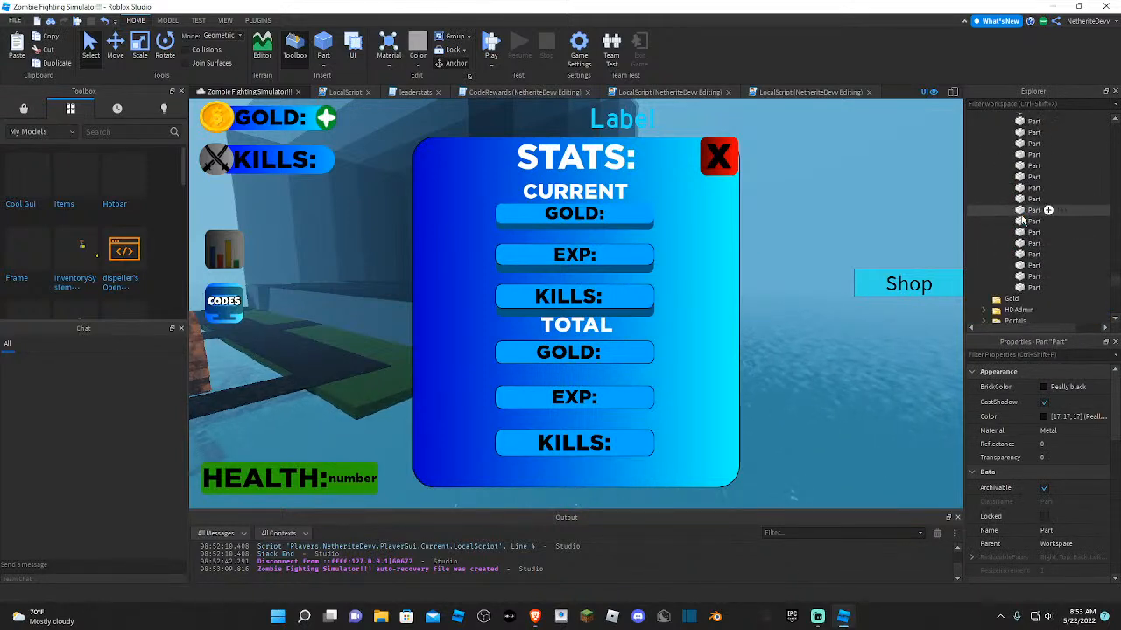
pyautogui.scroll(-10, 1083, 288)
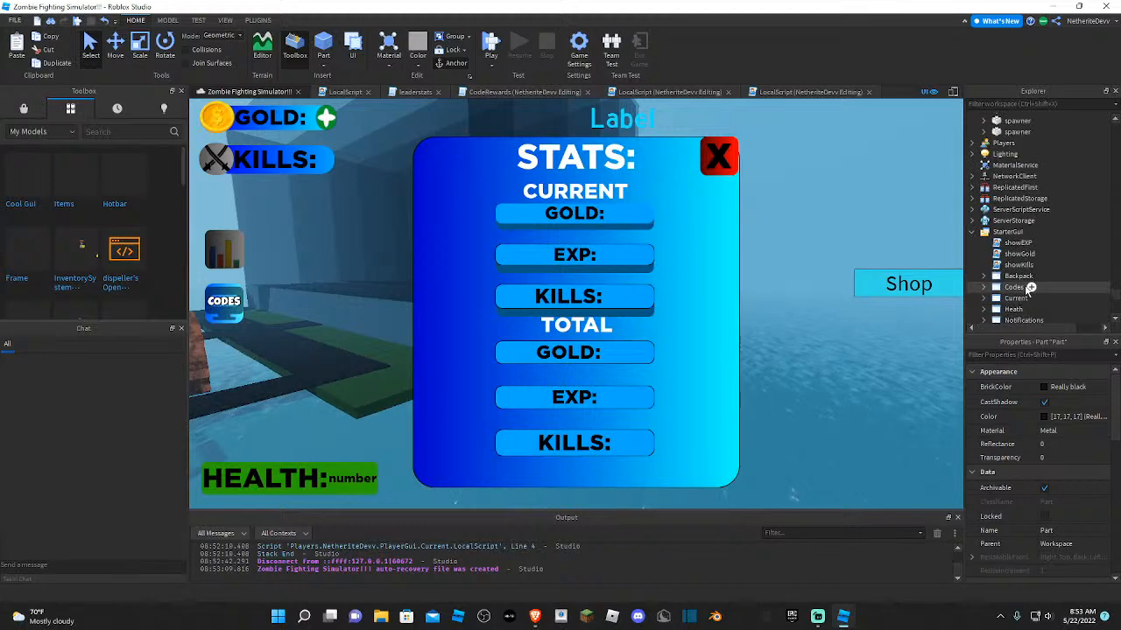
pyautogui.click(1077, 287)
pyautogui.moveTo(1043, 287); pyautogui.dragTo(1035, 295)
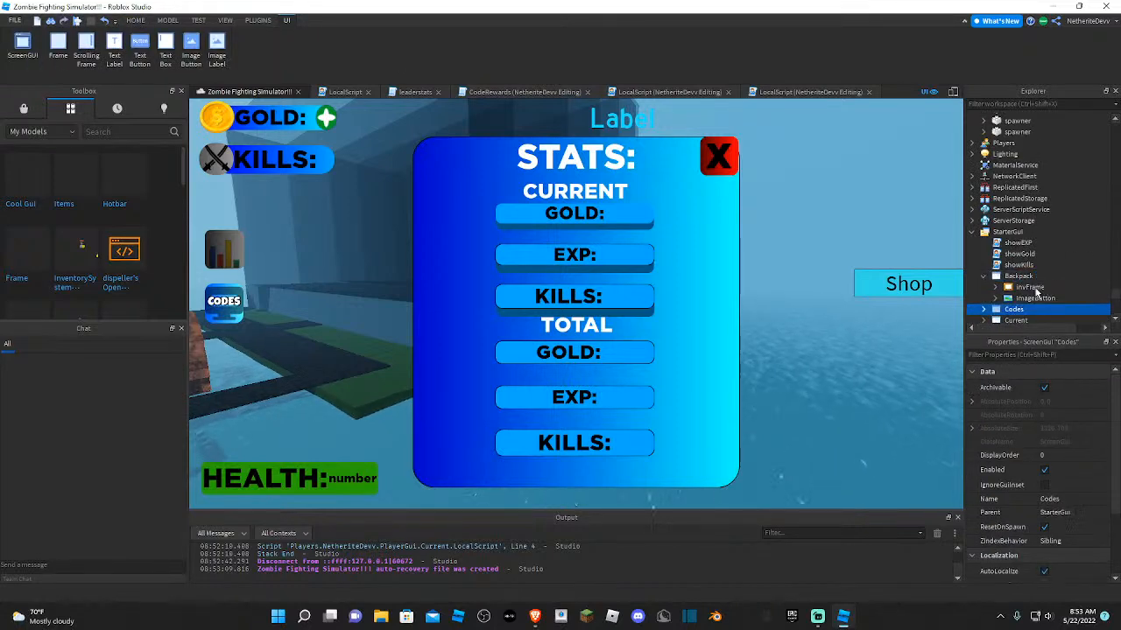
pyautogui.click(889, 325)
pyautogui.scroll(-8, 1063, 271)
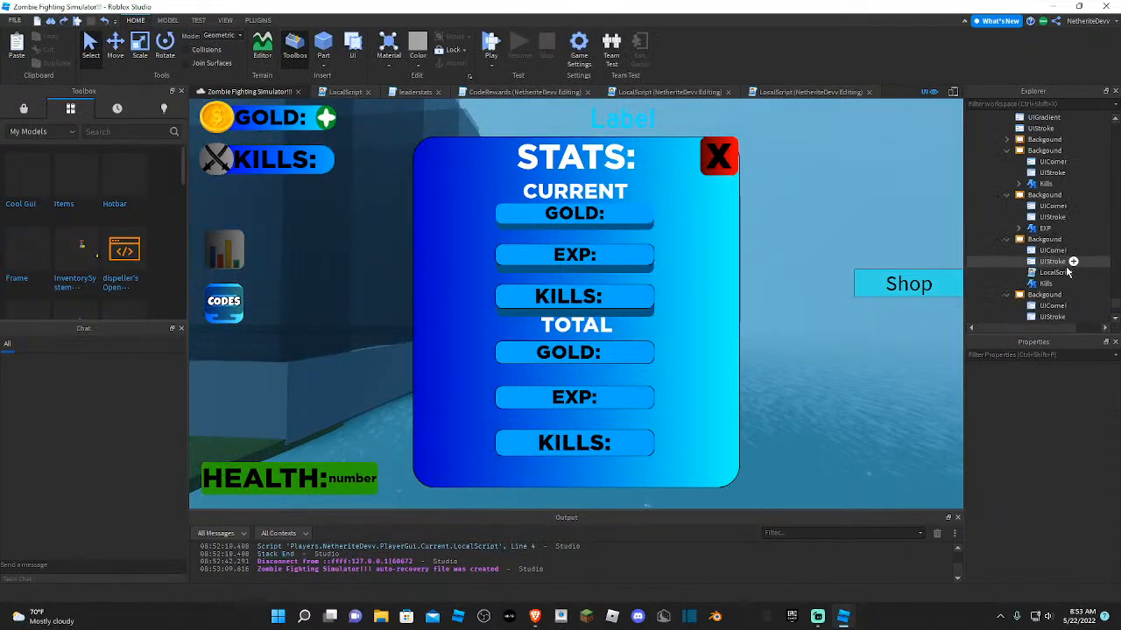
pyautogui.scroll(-6, 1066, 273)
pyautogui.click(1043, 237)
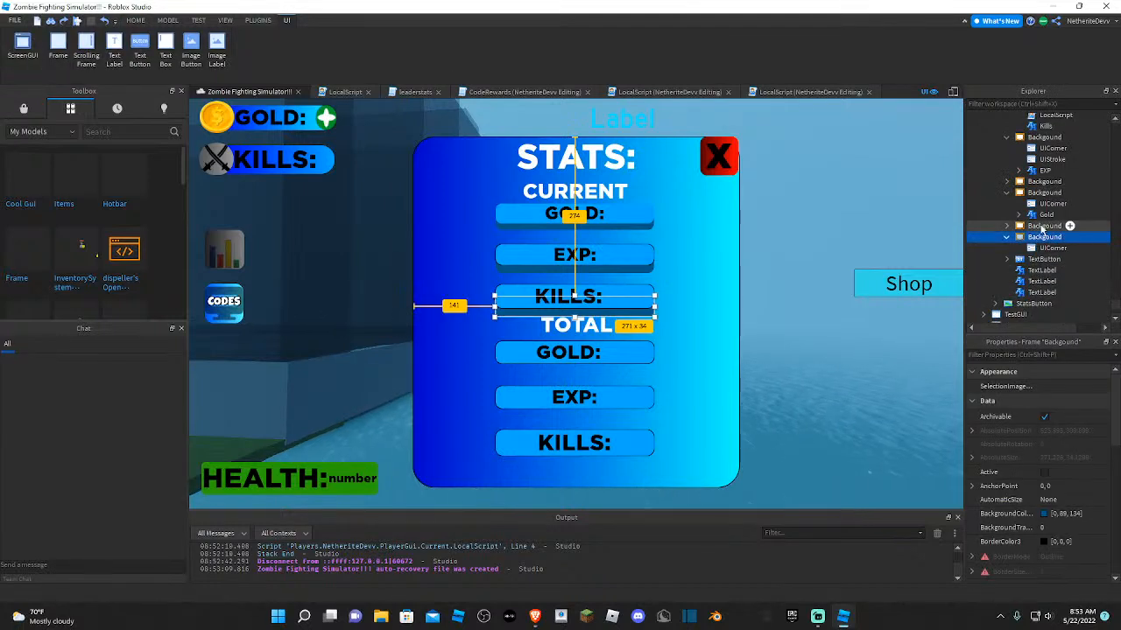
# - Set the ZIndex to 2 on the TOTAL section's GOLD background frame and EXP text label
pyautogui.click(640, 359)
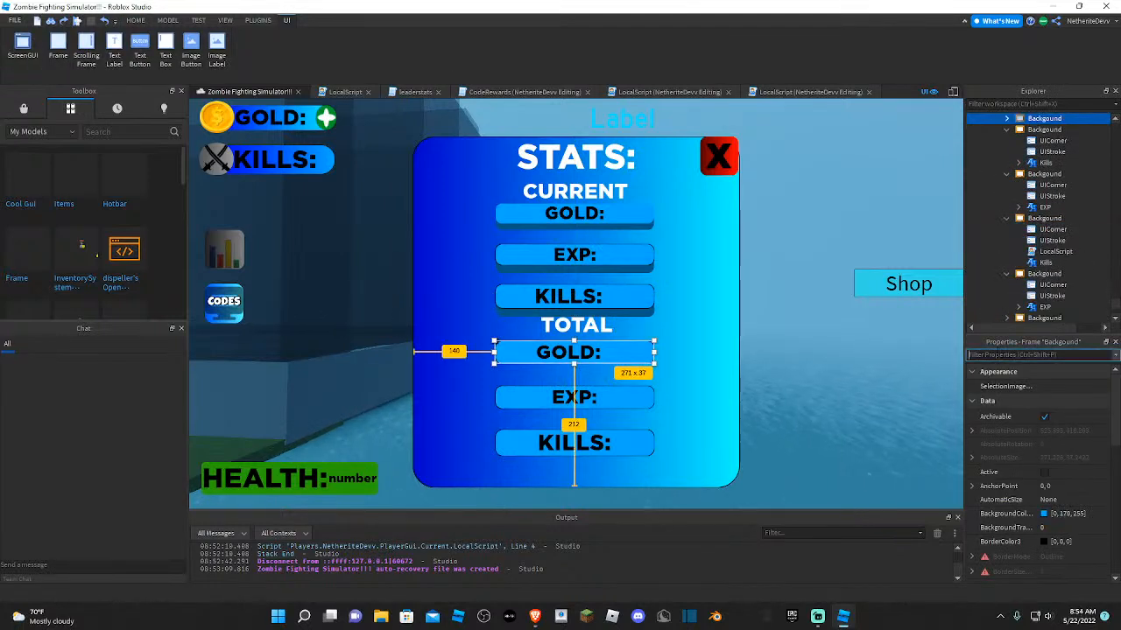
pyautogui.write('z')
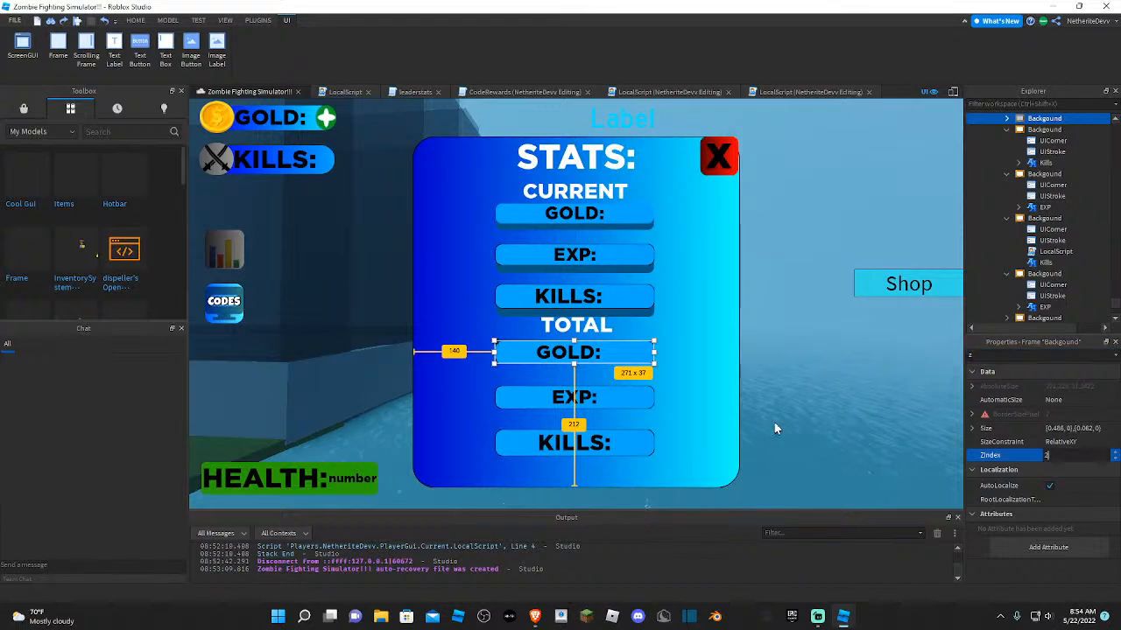
pyautogui.click(574, 397)
pyautogui.click(1019, 356)
pyautogui.write('z')
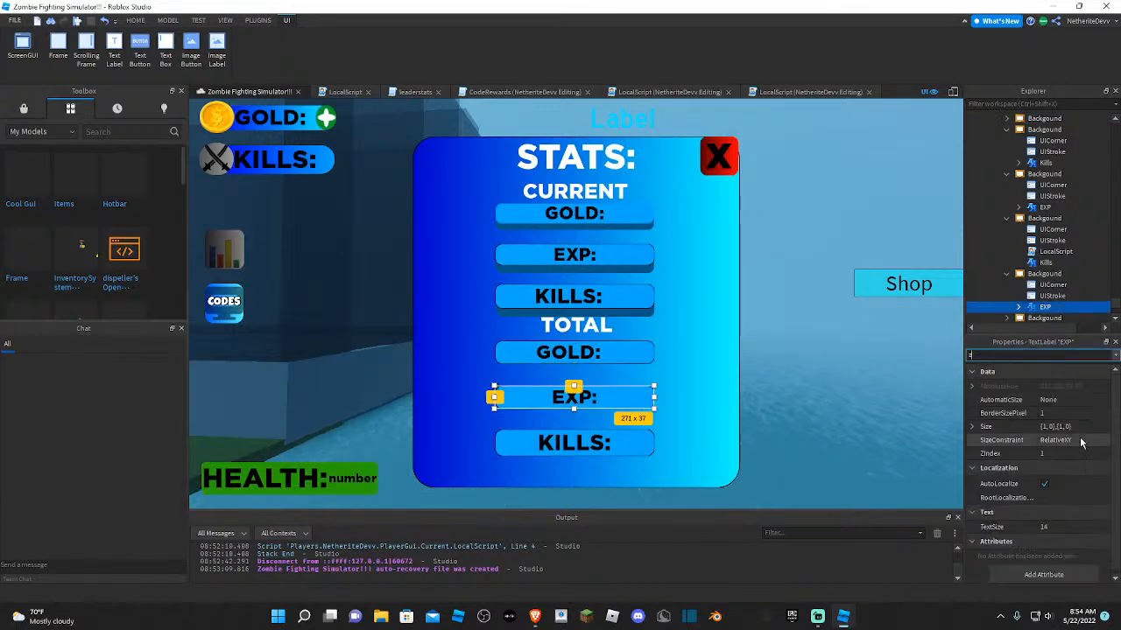
pyautogui.click(1080, 443)
pyautogui.click(1077, 453)
pyautogui.write('2')
# - Set the ZIndex of the TOTAL section's KILLS text label to 2
pyautogui.click(635, 443)
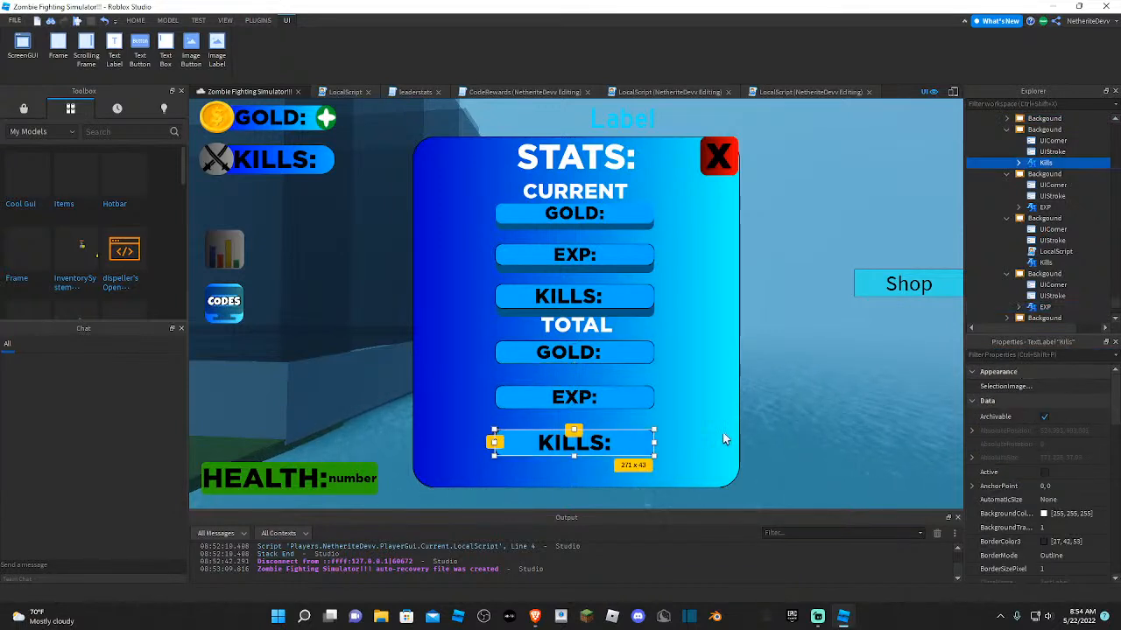
pyautogui.click(1019, 355)
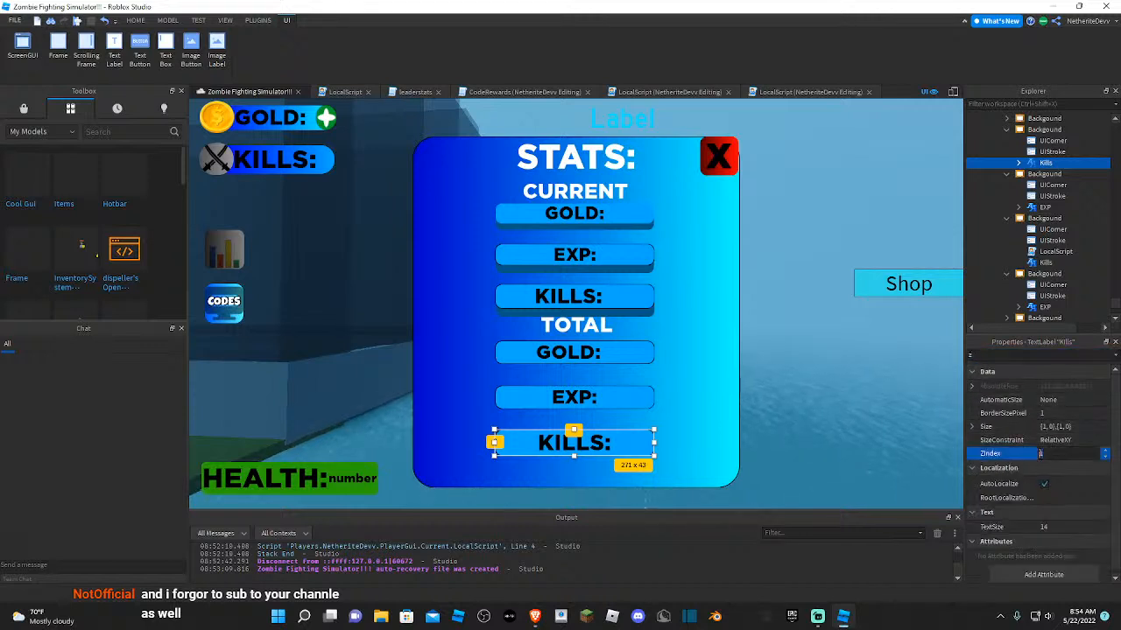
pyautogui.click(1042, 453)
pyautogui.write('2')
pyautogui.moveTo(807, 451); pyautogui.dragTo(807, 451, button='right')
pyautogui.press('w')
pyautogui.press('s')
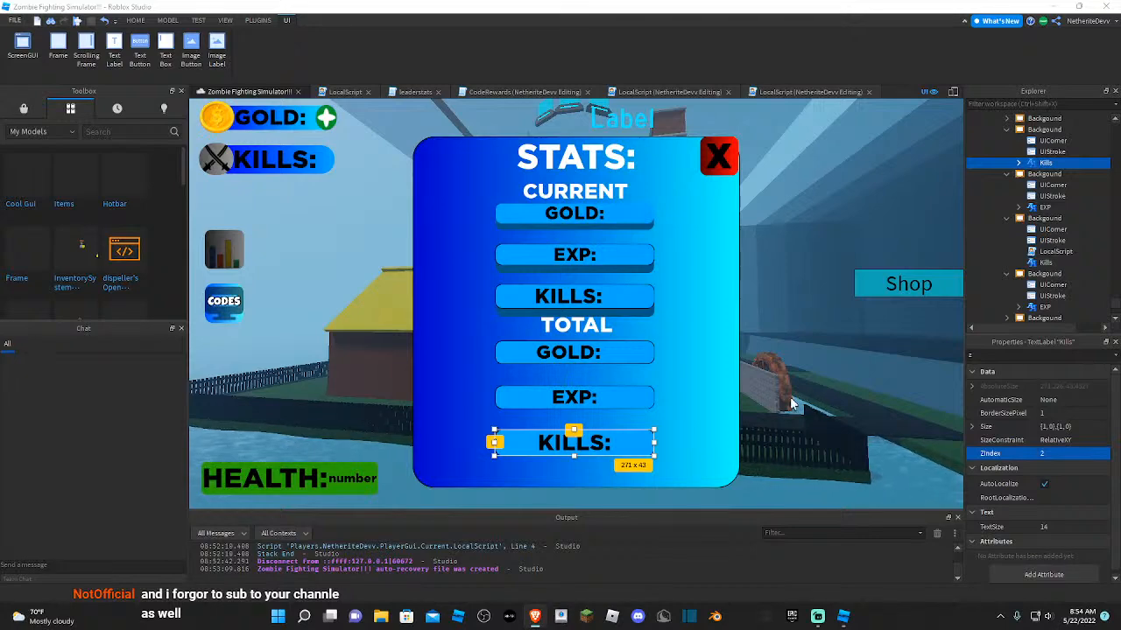
pyautogui.moveTo(791, 404); pyautogui.dragTo(789, 230, button='right')
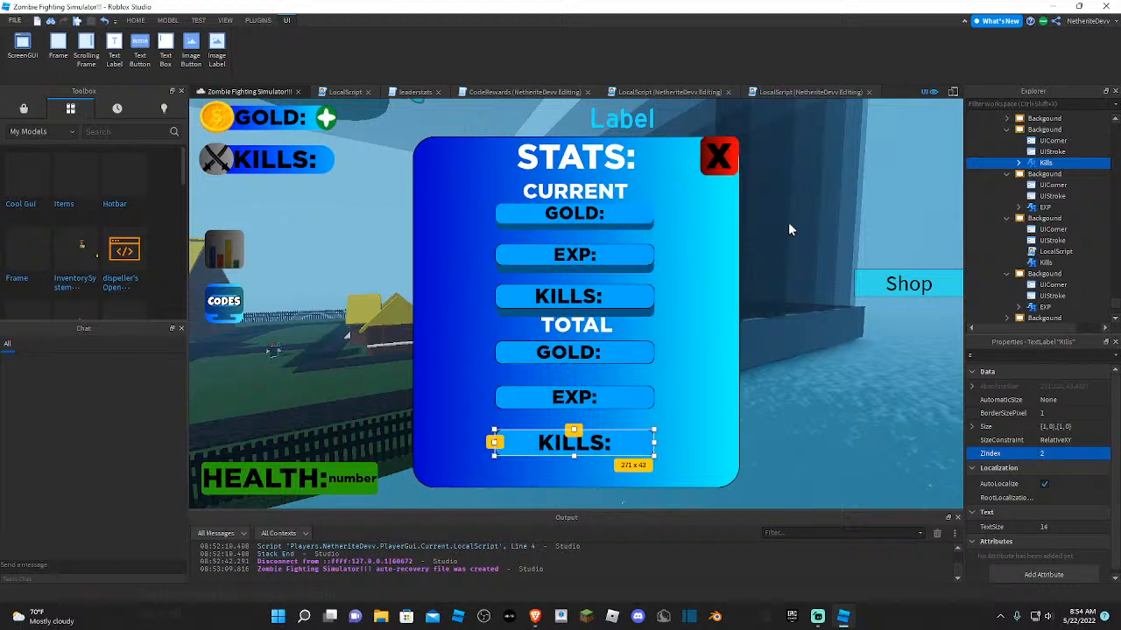
# - Duplicate the current KILLS row's dark shadow frame and place copies at the TOTAL section's GOLD and KILLS rows
pyautogui.click(606, 320)
pyautogui.moveTo(606, 319); pyautogui.dragTo(615, 368)
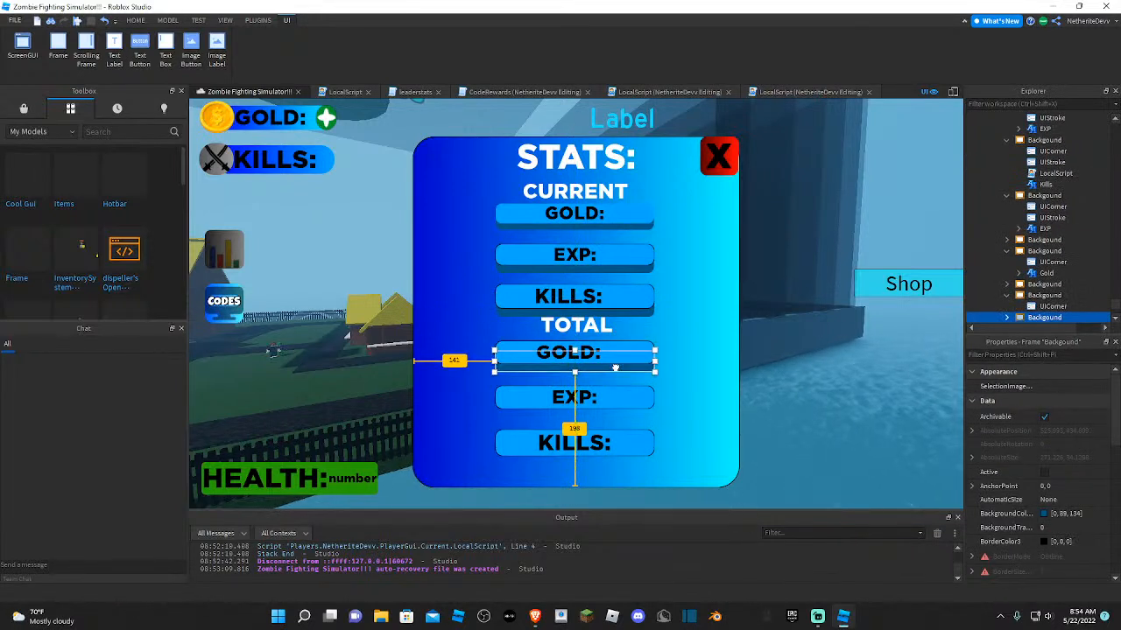
pyautogui.moveTo(616, 372); pyautogui.dragTo(610, 447)
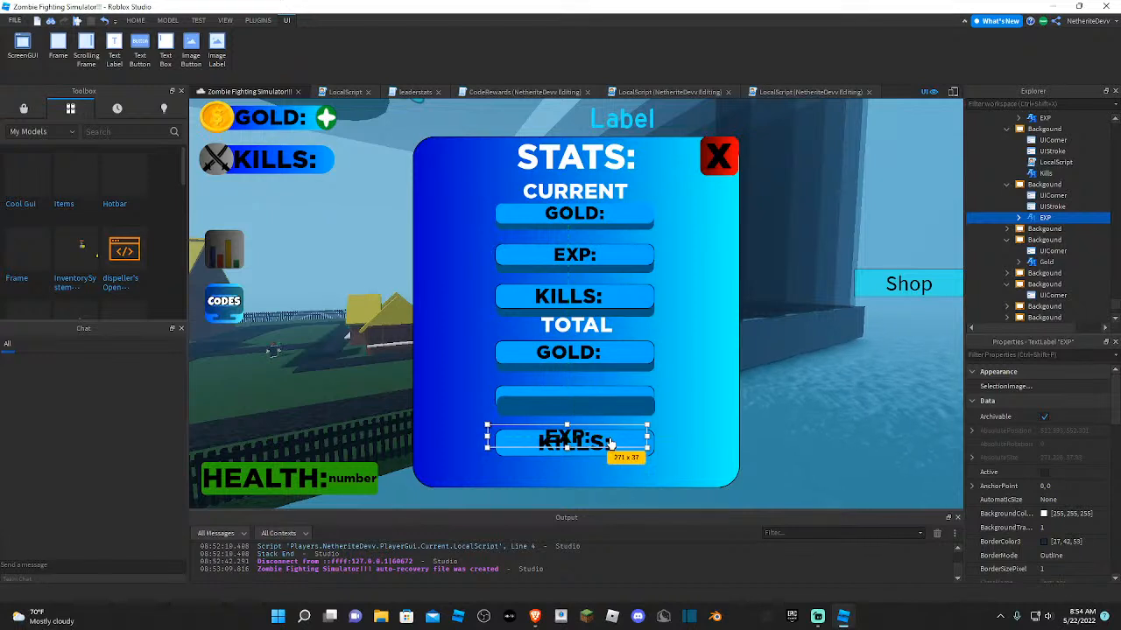
pyautogui.moveTo(640, 407); pyautogui.dragTo(603, 466)
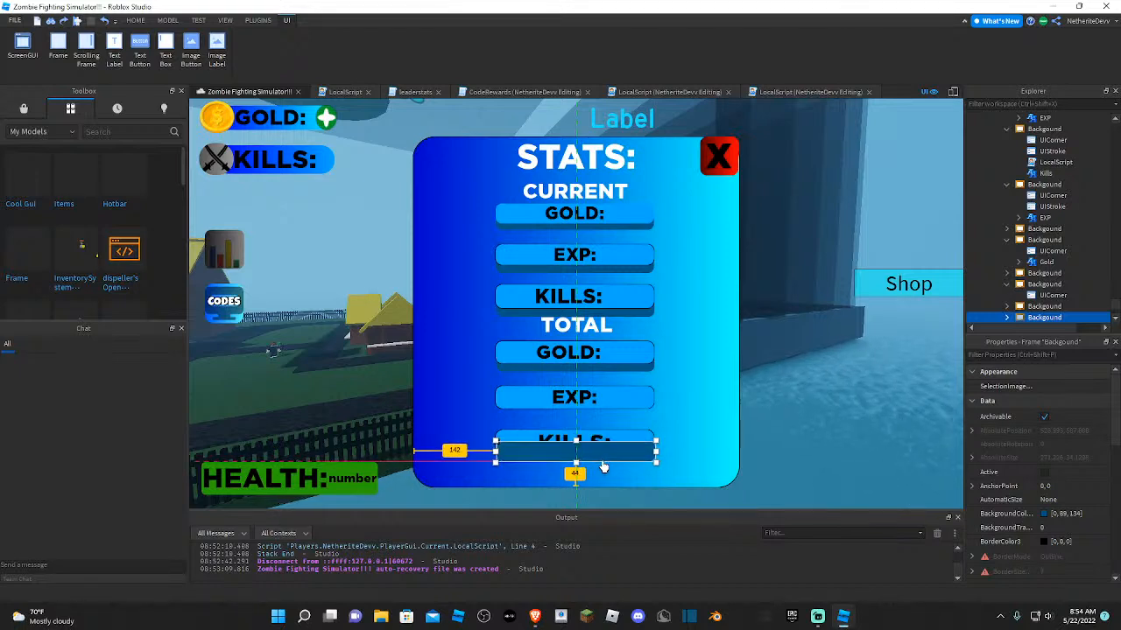
# - Set the ZIndex of the TOTAL section's KILLS background frame to 2
pyautogui.click(597, 439)
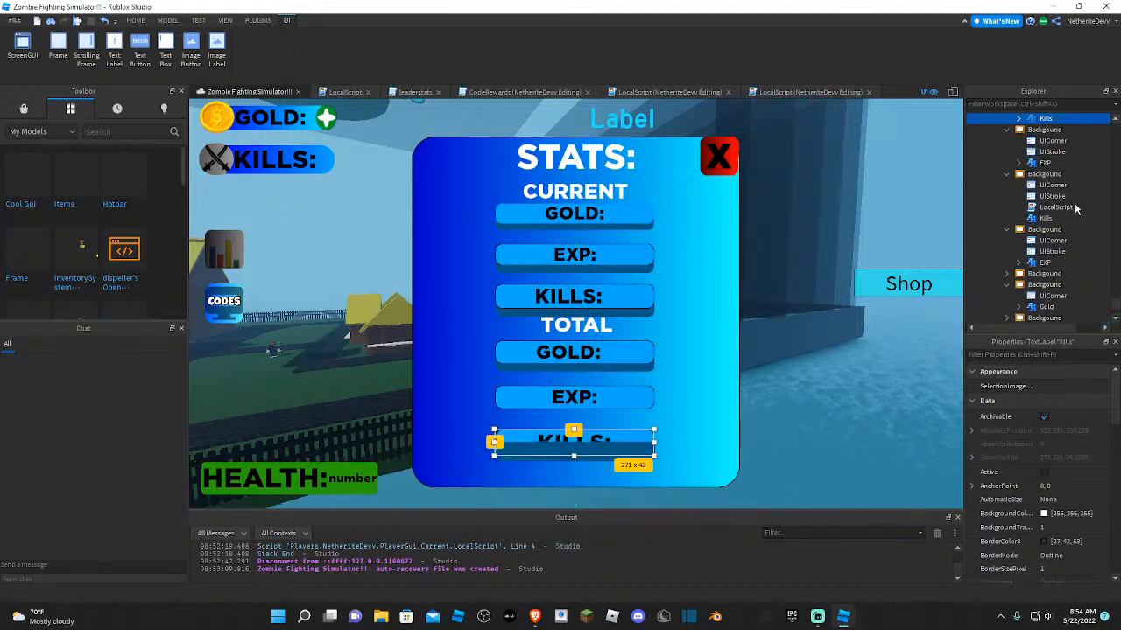
pyautogui.scroll(2, 1076, 208)
pyautogui.click(1044, 148)
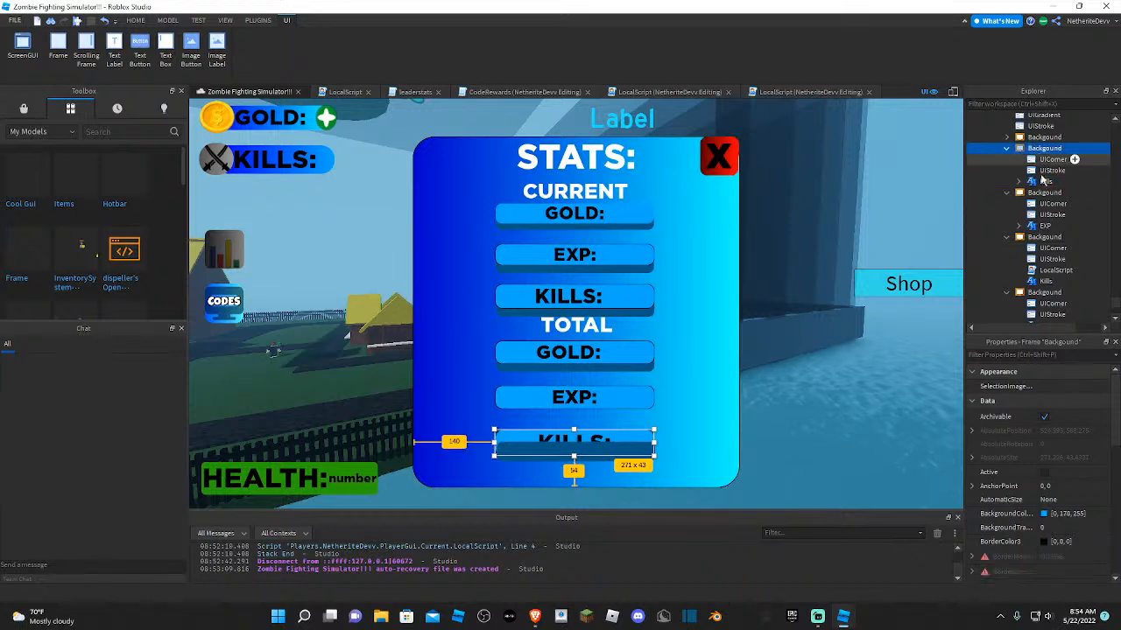
pyautogui.click(1024, 356)
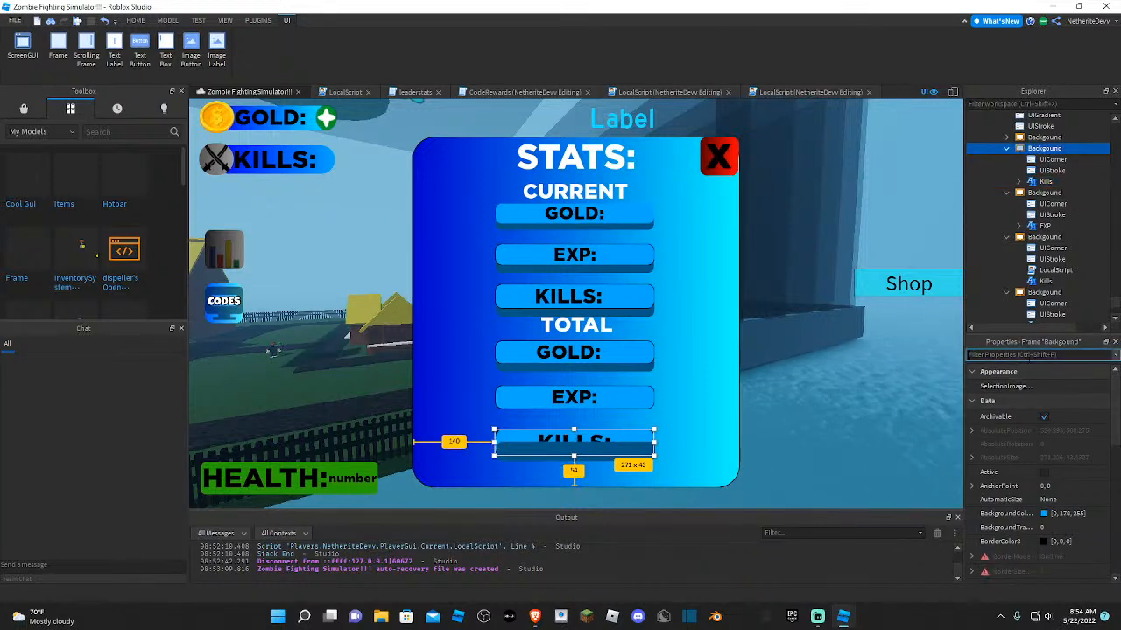
pyautogui.write('z')
pyautogui.click(1016, 456)
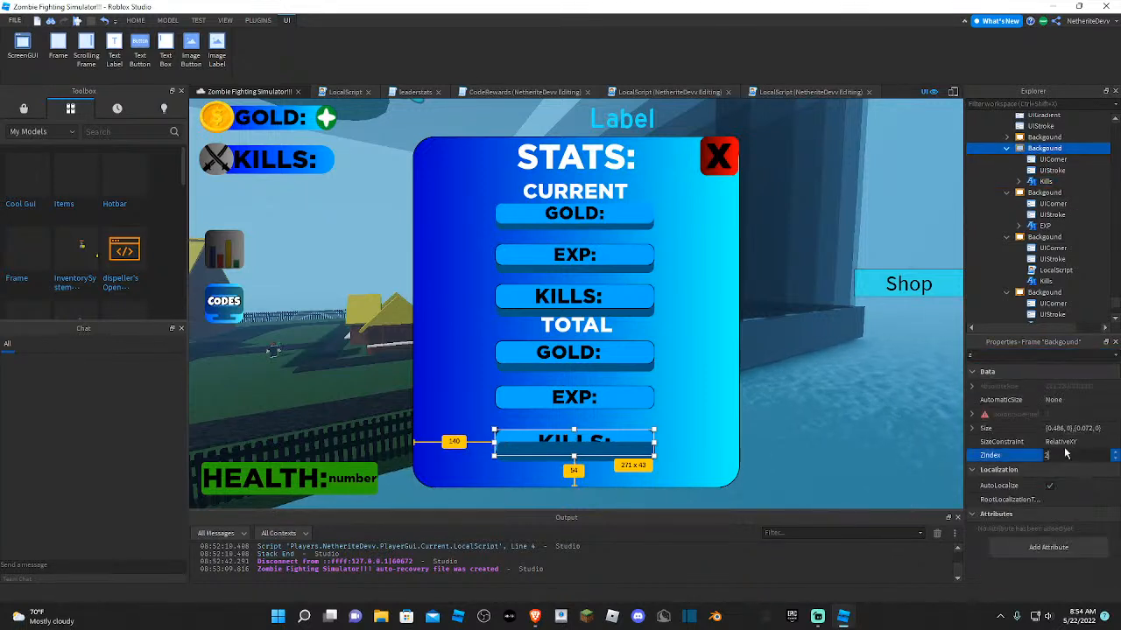
# - Align the dark shadow frame with the side edges of the TOTAL section's KILLS row and deselect it
pyautogui.click(603, 468)
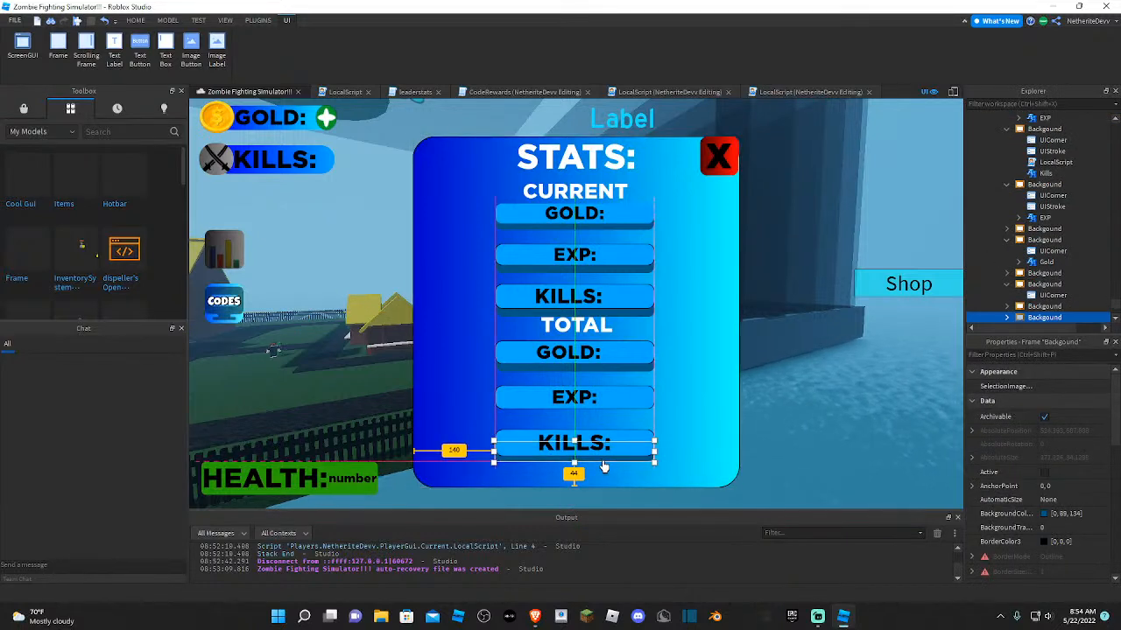
pyautogui.moveTo(603, 469); pyautogui.dragTo(575, 465)
pyautogui.click(838, 455)
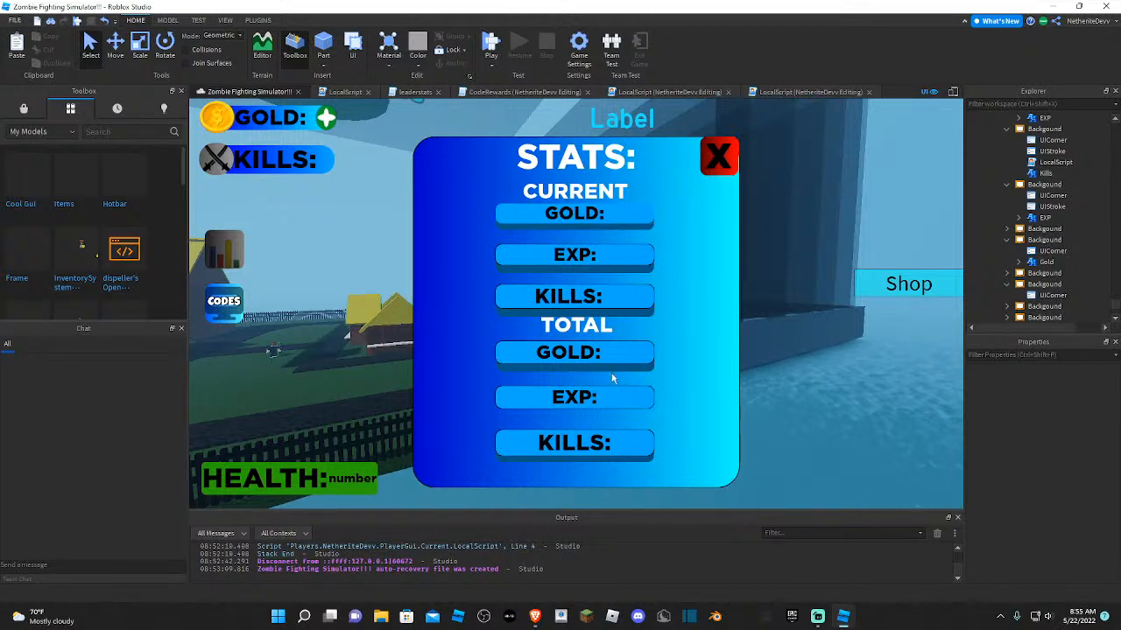
# - Set the ZIndex of the TOTAL section's EXP background frame to 2
pyautogui.click(1046, 240)
pyautogui.click(1045, 229)
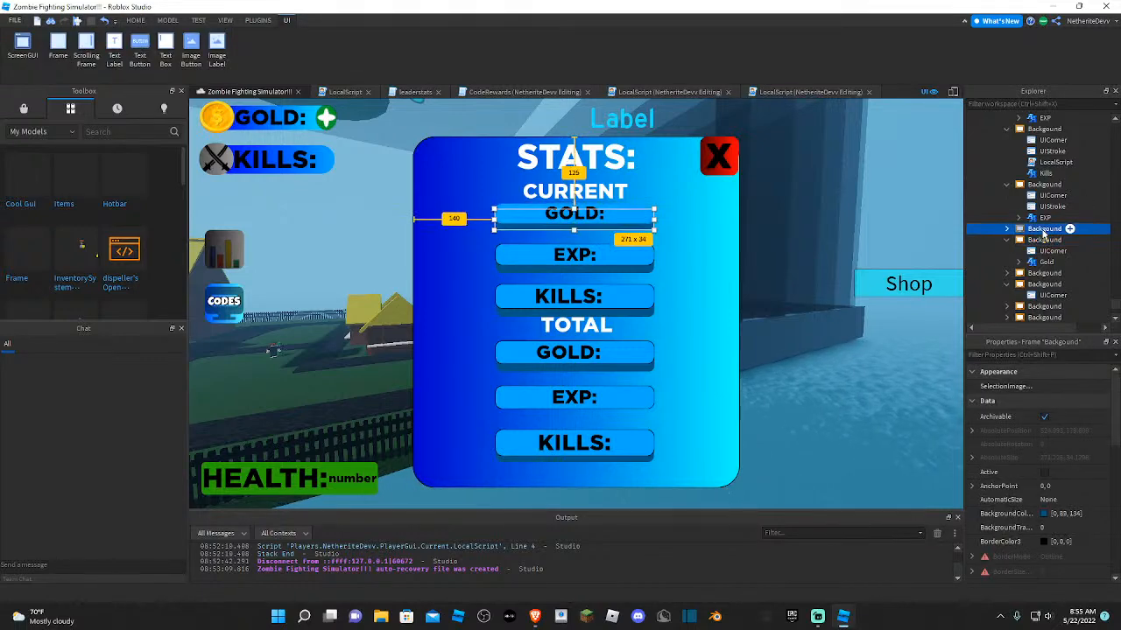
pyautogui.click(645, 407)
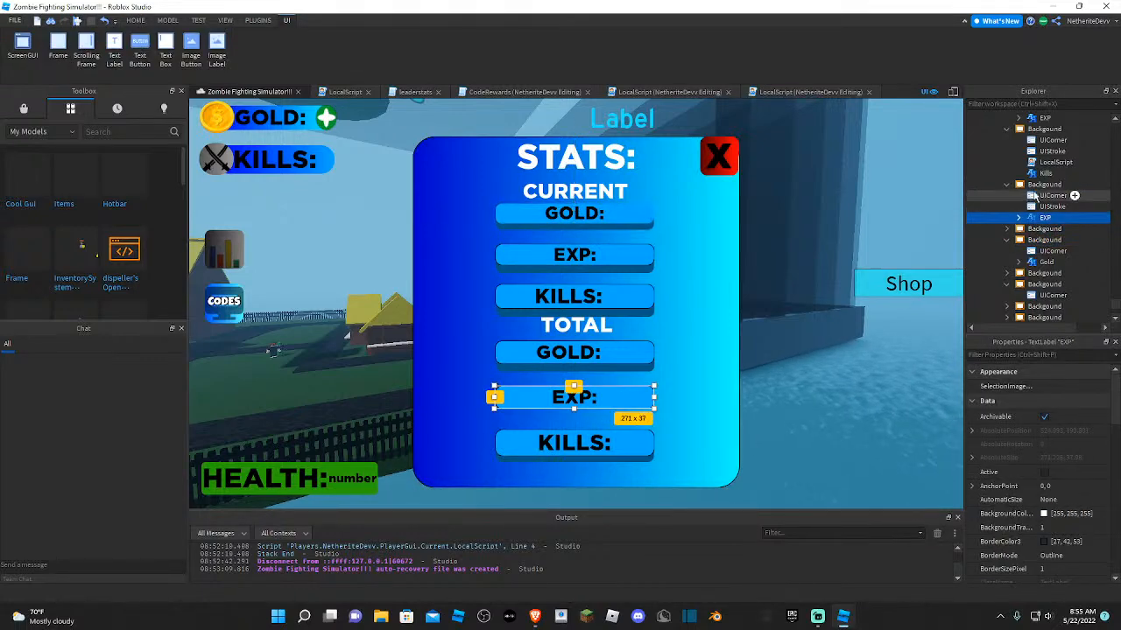
pyautogui.click(1044, 184)
pyautogui.write('z')
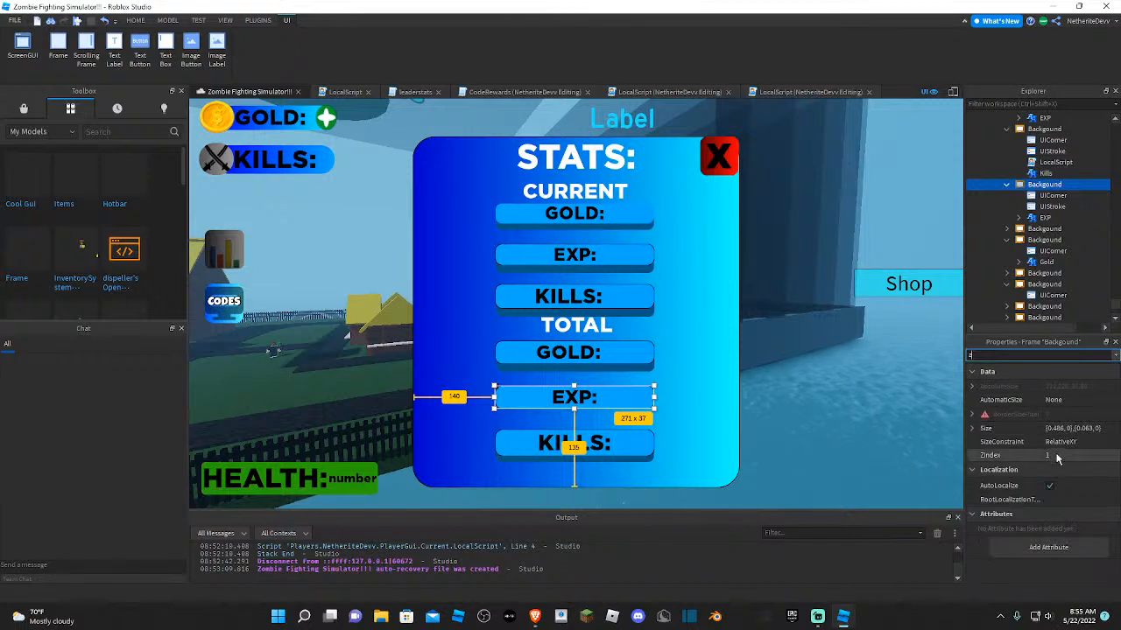
pyautogui.click(1060, 456)
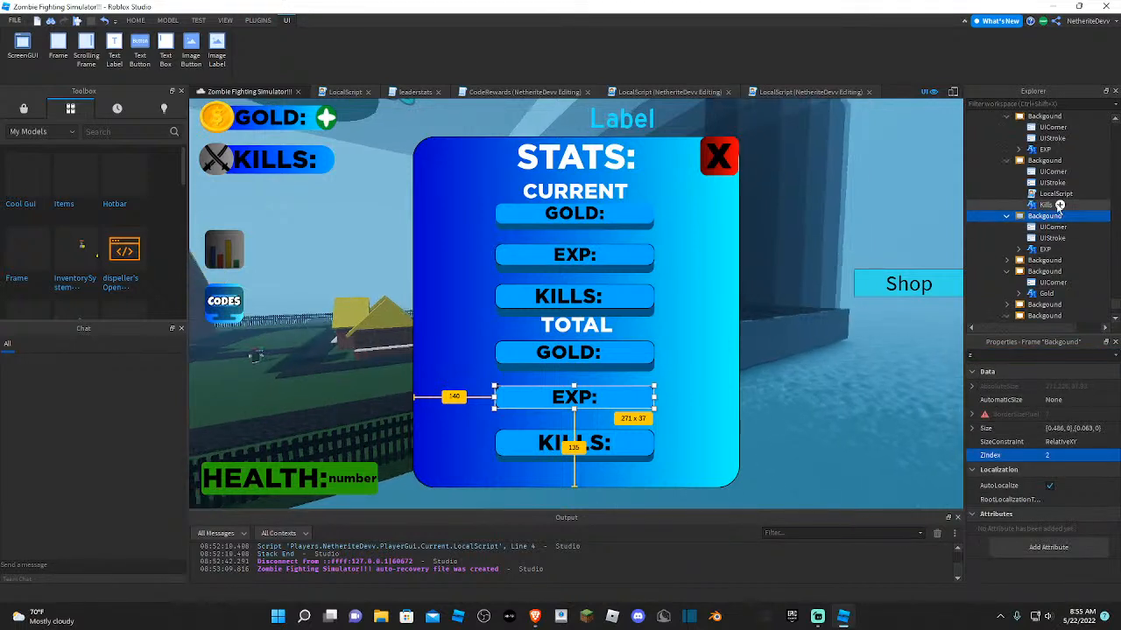
# - Duplicate the TOTAL KILLS row's shadow frame and position the copy just below the TOTAL section's EXP row
pyautogui.scroll(-3, 1059, 217)
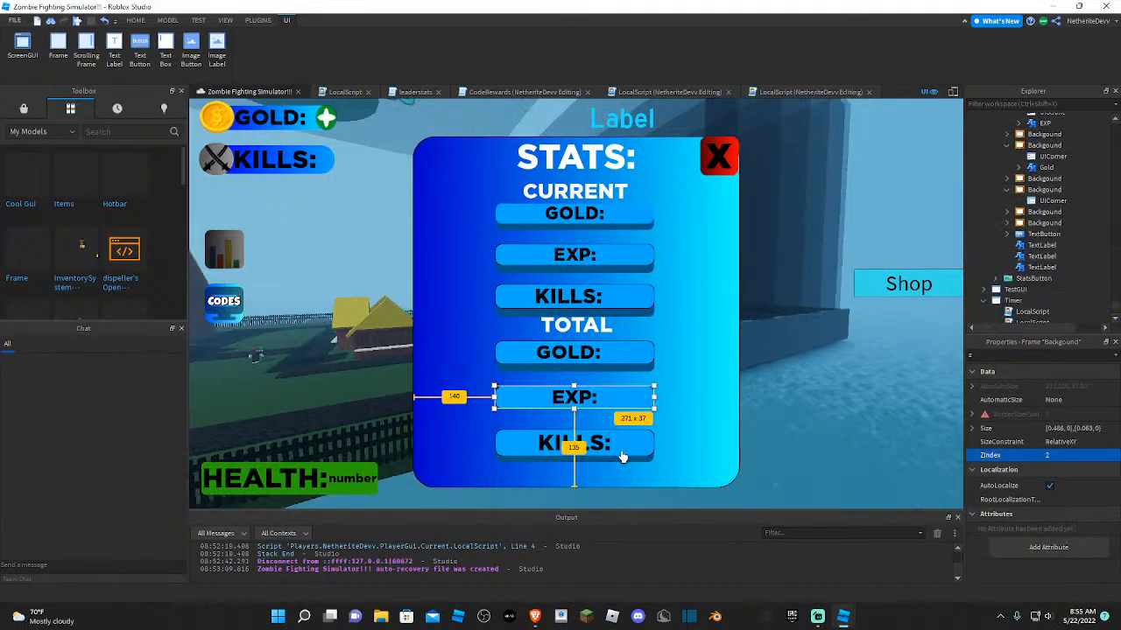
pyautogui.click(621, 466)
pyautogui.hotkey('ctrl', 'd')
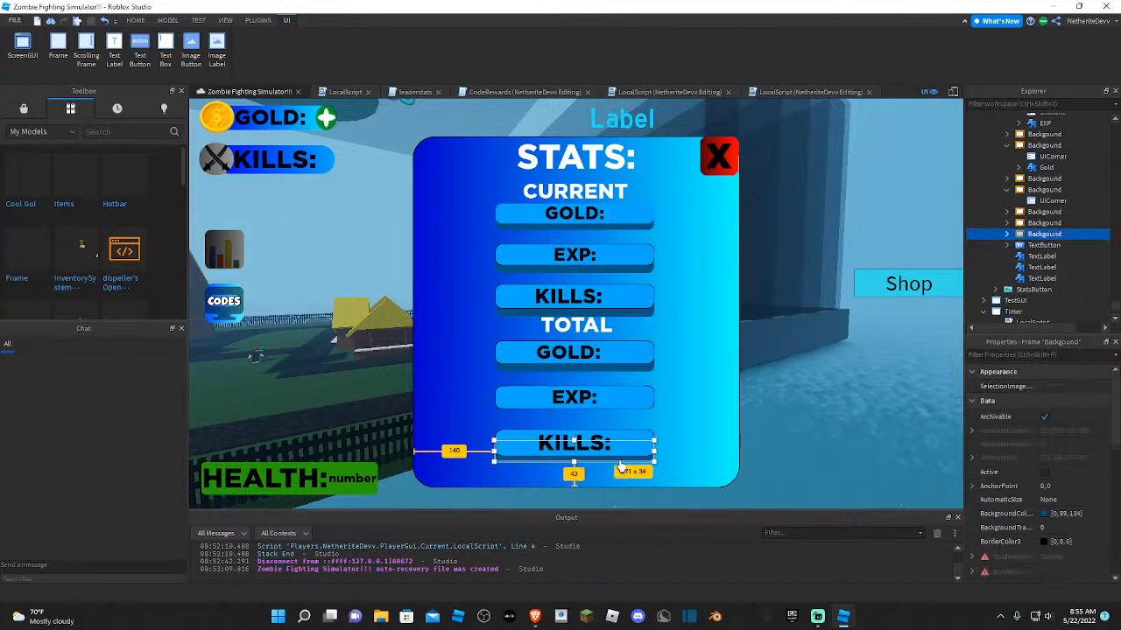
pyautogui.moveTo(621, 466); pyautogui.dragTo(617, 419)
pyautogui.click(842, 417)
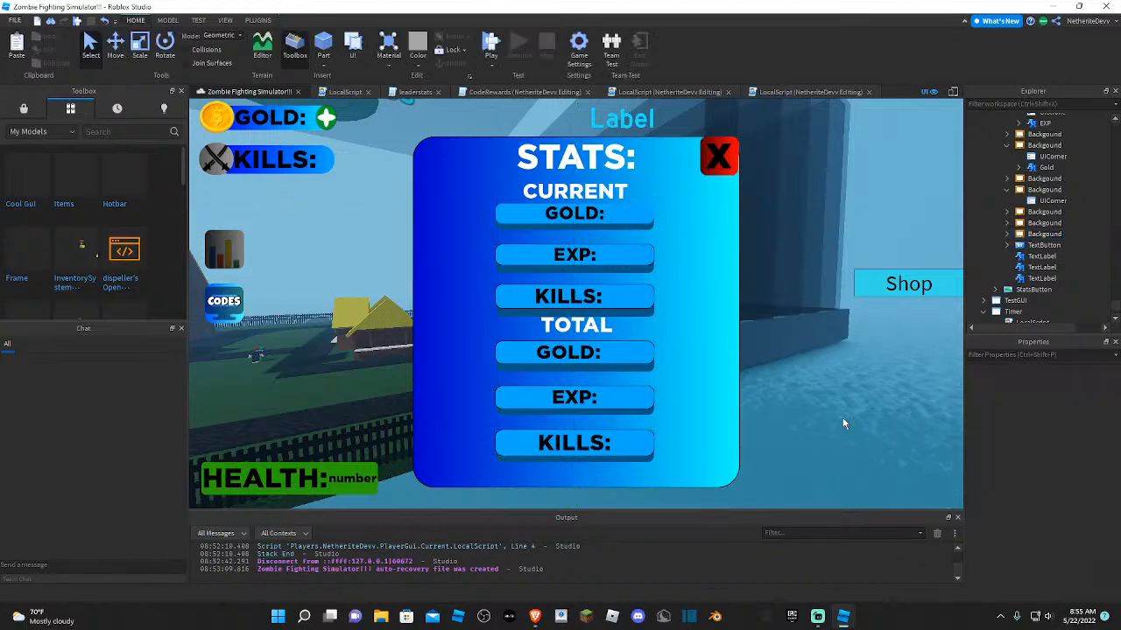
pyautogui.press('w')
pyautogui.moveTo(842, 417); pyautogui.dragTo(829, 407, button='right')
pyautogui.press('w')
pyautogui.click(575, 255)
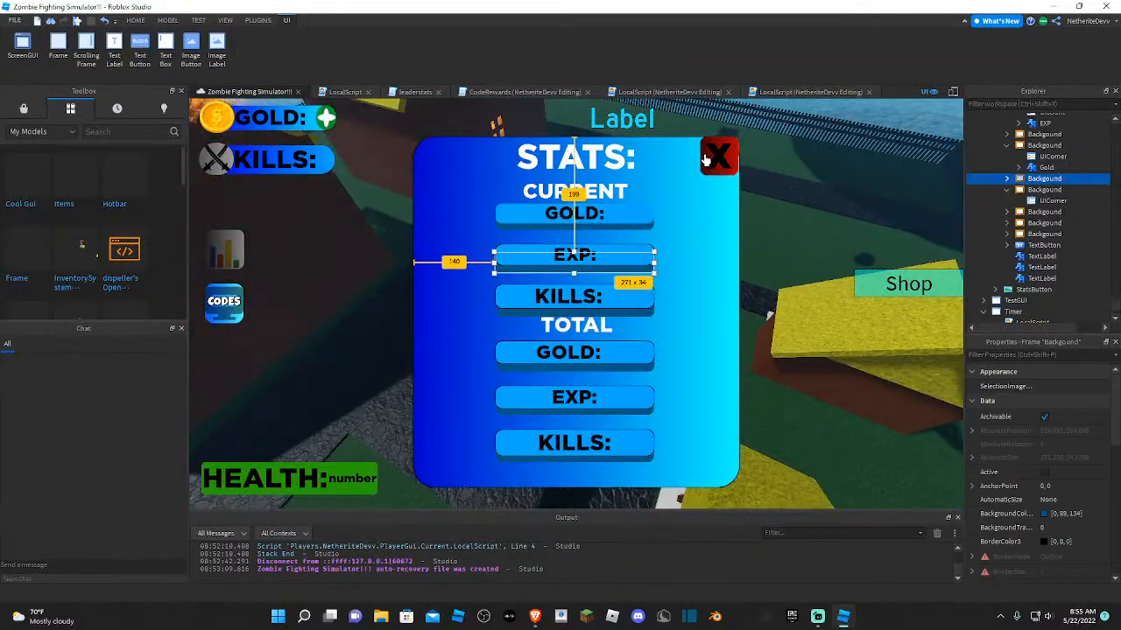
# - Duplicate the STATS panel's red X close button and offset the copy slightly downward
pyautogui.click(711, 166)
pyautogui.hotkey('ctrl', 'd')
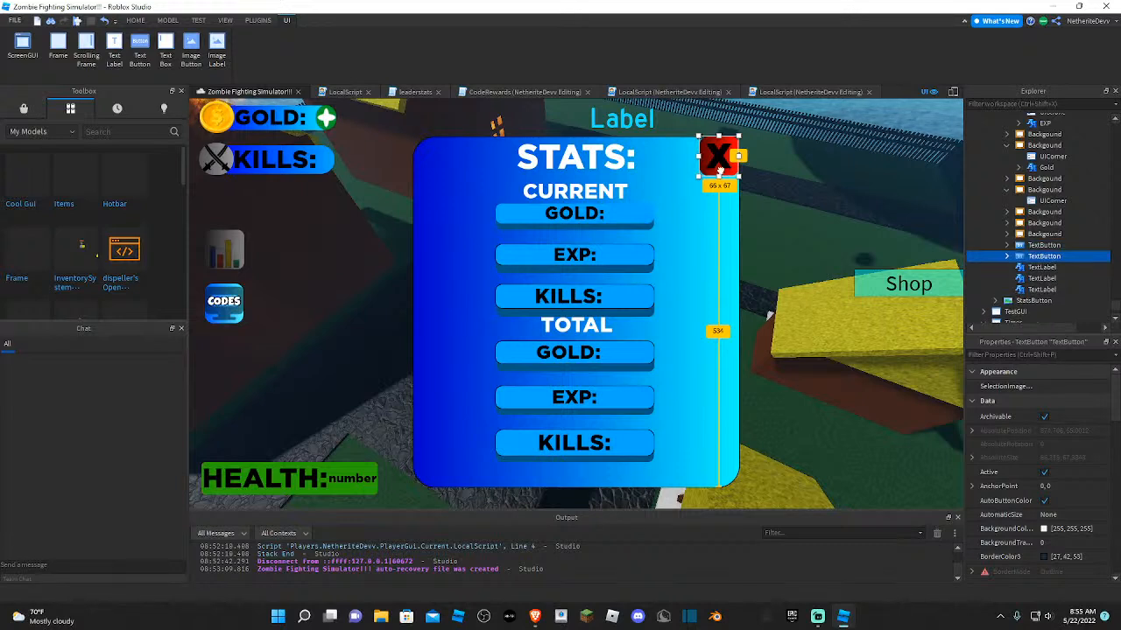
pyautogui.moveTo(721, 175); pyautogui.dragTo(722, 181)
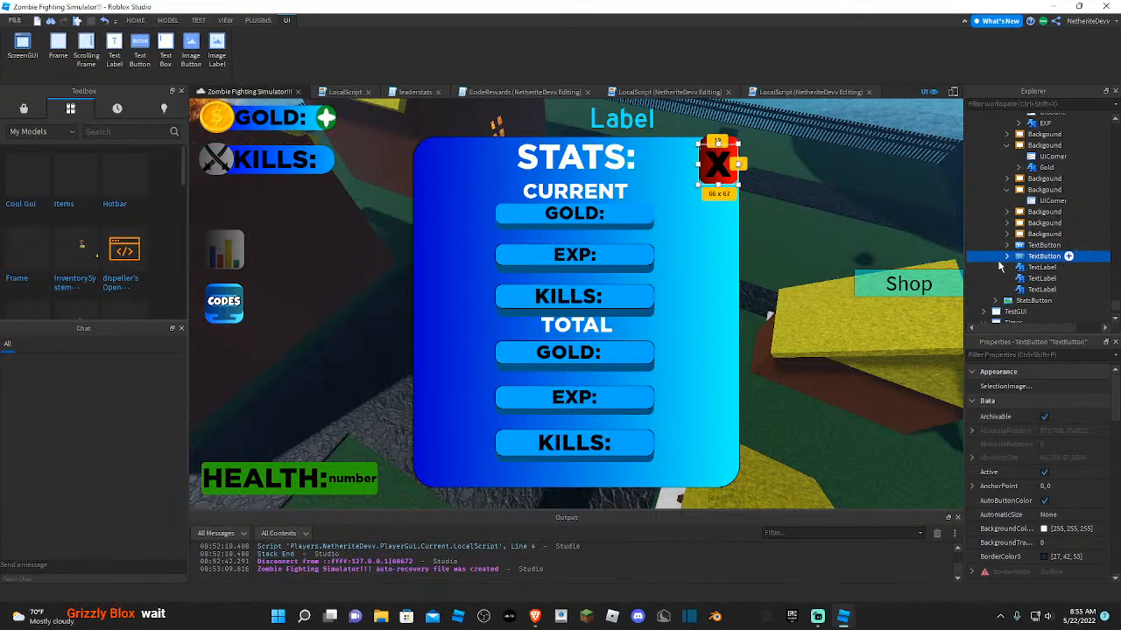
# - Delete the UIGradient, UIStroke and LocalScript from the duplicated close button, keeping its UICorner
pyautogui.click(1007, 256)
pyautogui.click(1050, 267)
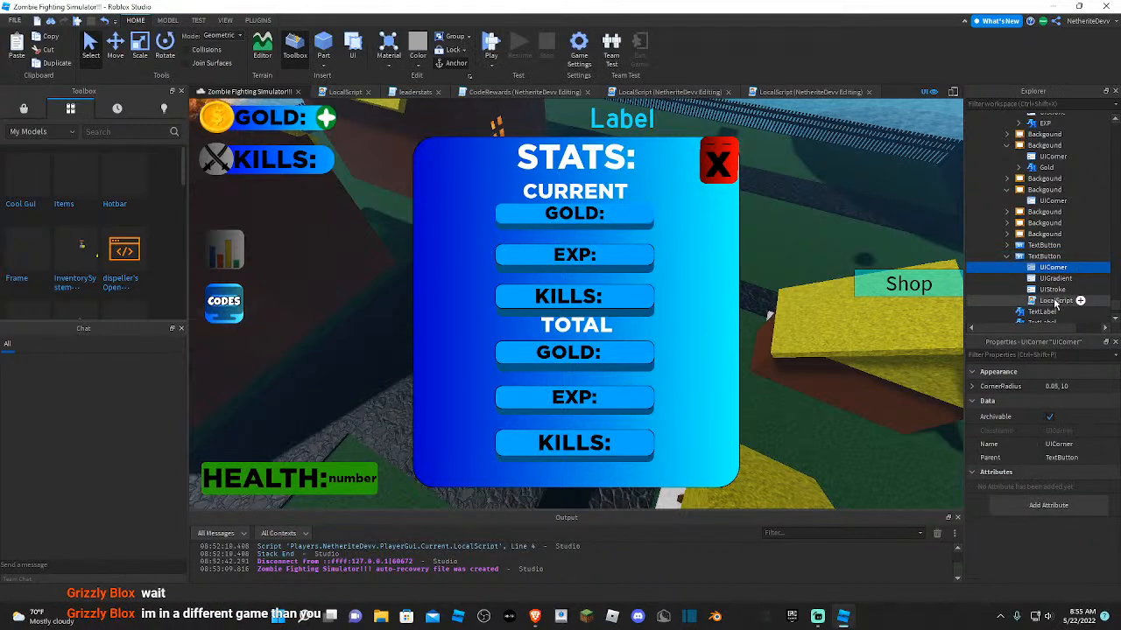
pyautogui.click(1055, 279)
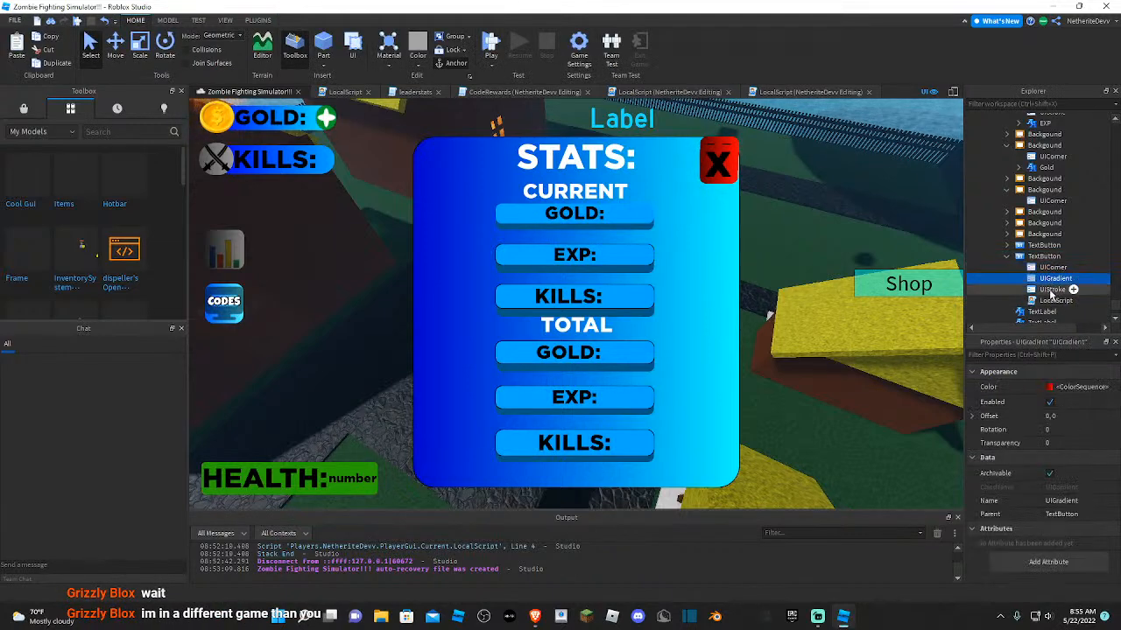
pyautogui.keyDown('ctrl'); pyautogui.click(1053, 291); pyautogui.keyUp('ctrl')
pyautogui.keyDown('ctrl'); pyautogui.click(1055, 301); pyautogui.keyUp('ctrl')
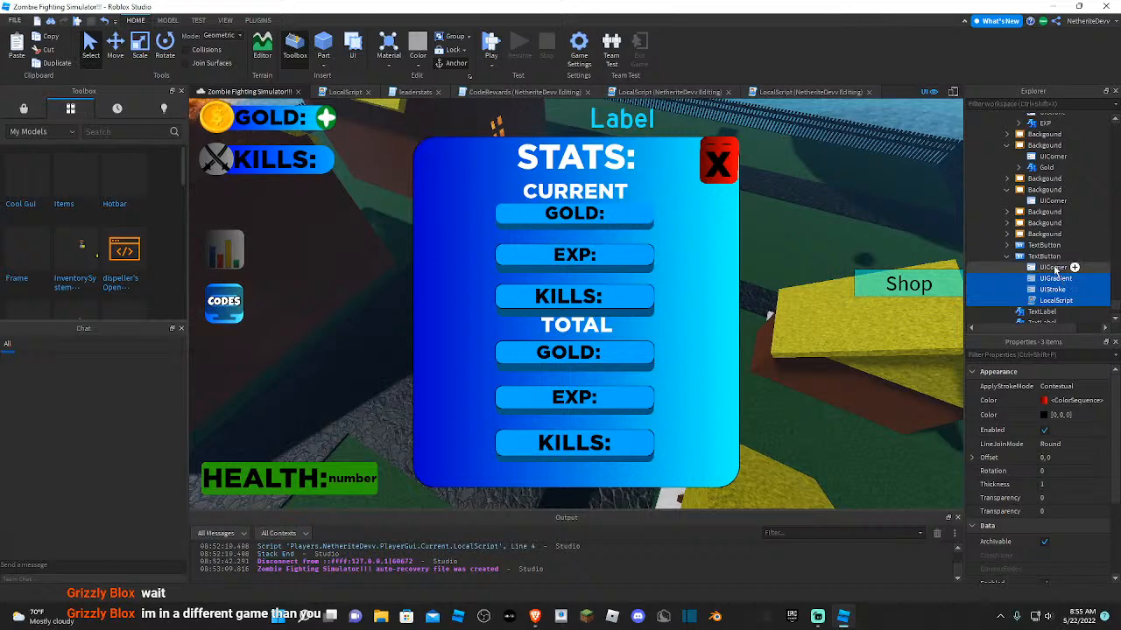
pyautogui.keyDown('shift'); pyautogui.click(1055, 268); pyautogui.keyUp('shift')
pyautogui.click(1051, 282)
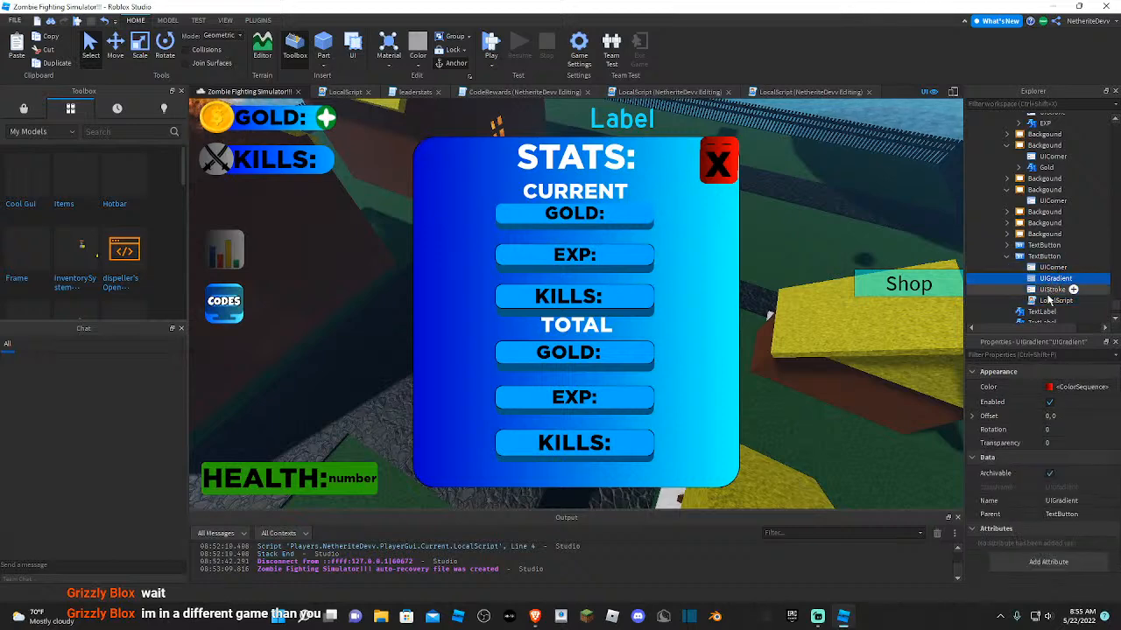
pyautogui.keyDown('shift'); pyautogui.click(1048, 301); pyautogui.keyUp('shift')
pyautogui.press('Delete')
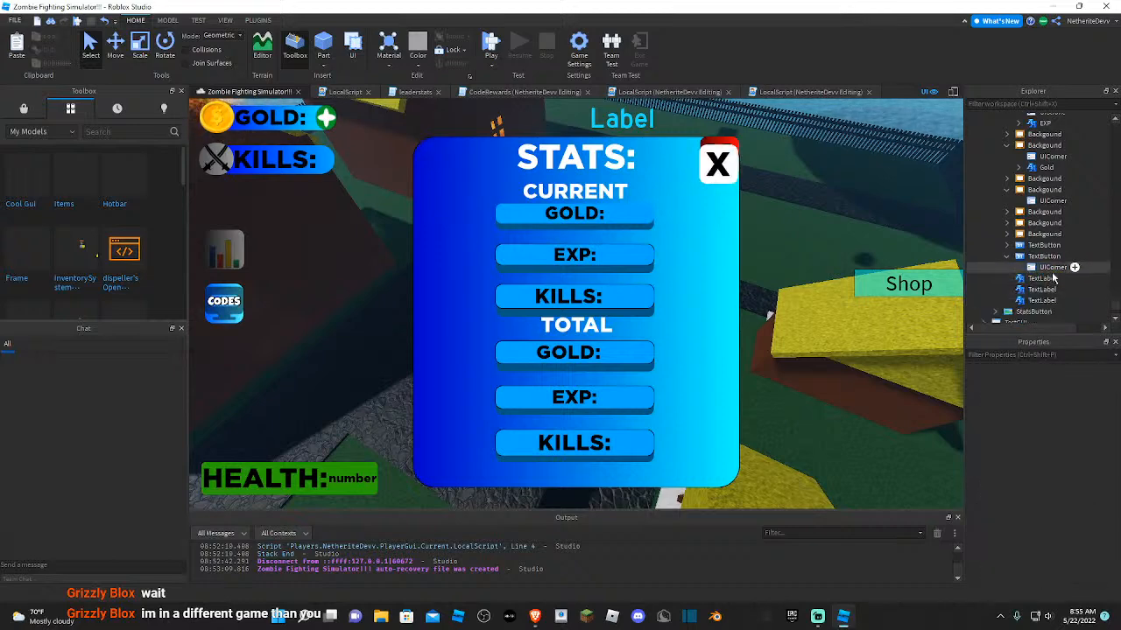
# - Clear the X text from the duplicated close button
pyautogui.click(1064, 268)
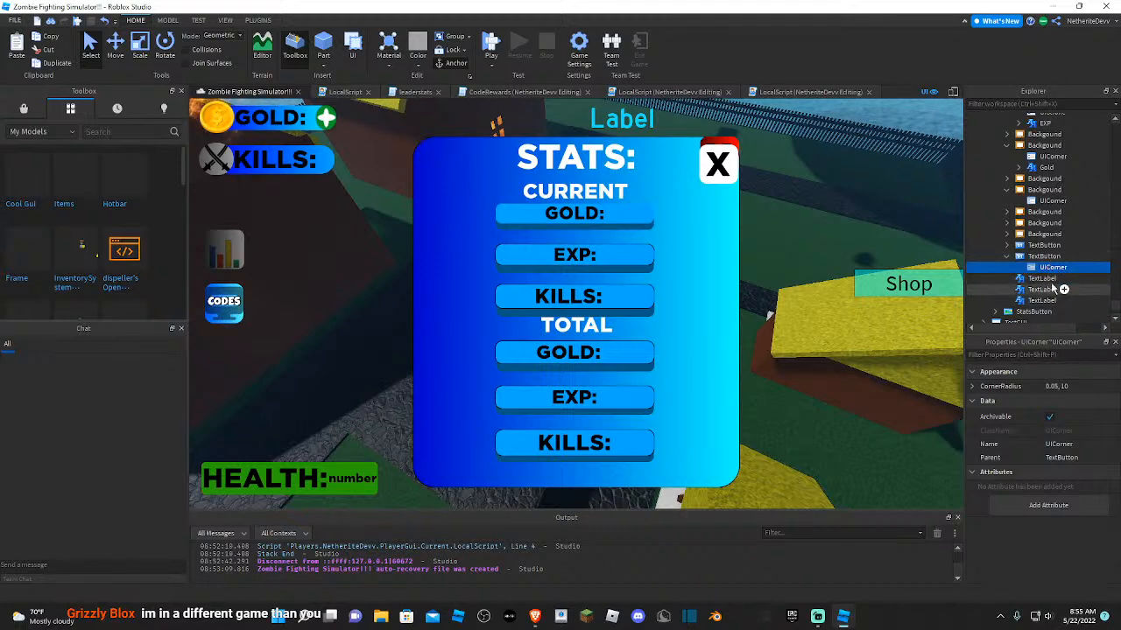
pyautogui.click(1026, 255)
pyautogui.click(1033, 354)
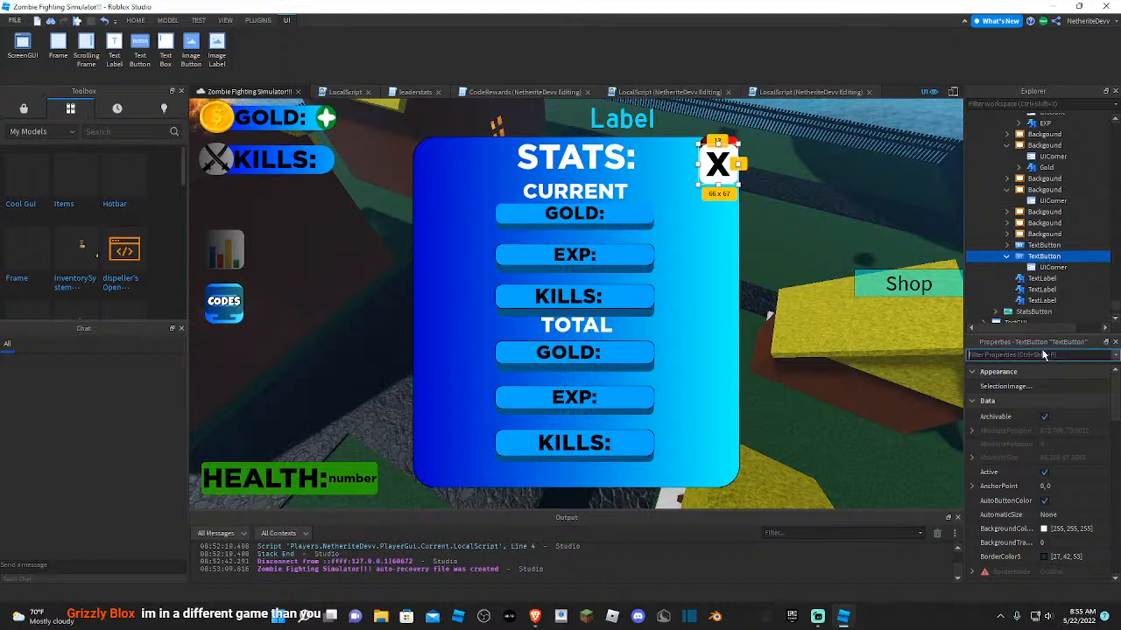
pyautogui.write('tex')
pyautogui.click(1056, 418)
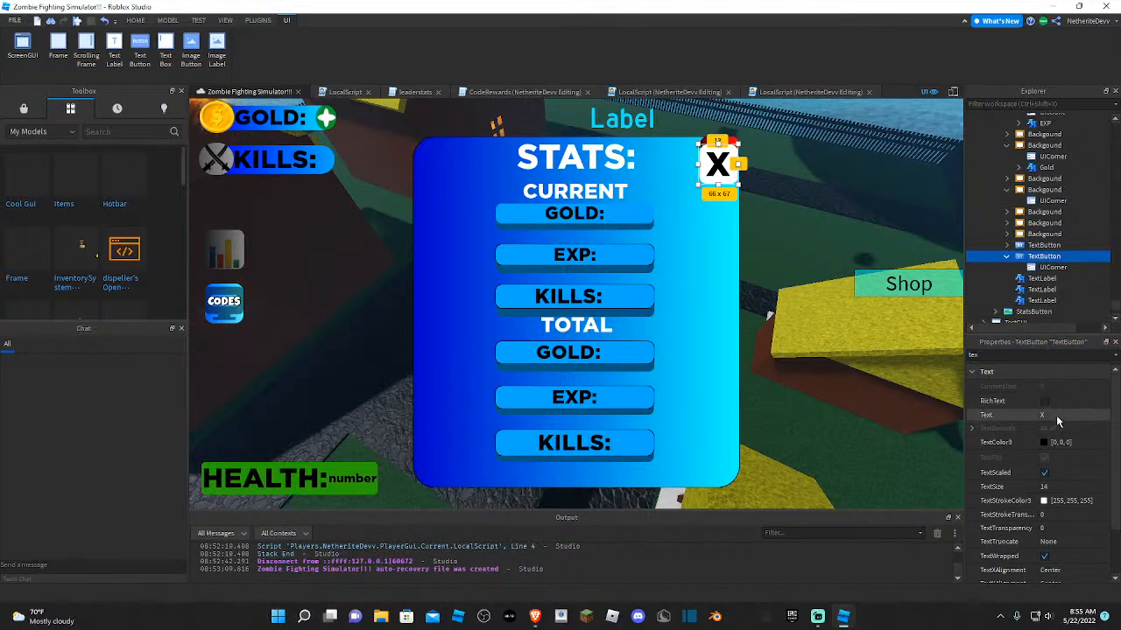
pyautogui.press('BackSpace')
pyautogui.press('Return')
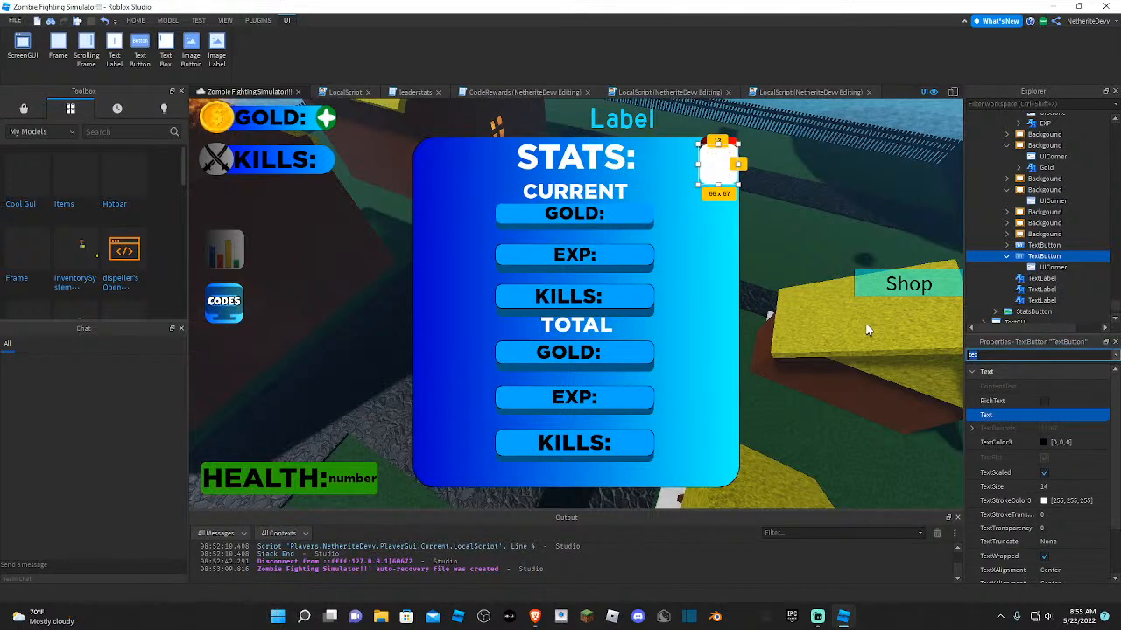
# - Set the duplicated close button's background color to dark red (85, 0, 0)
pyautogui.write('colo')
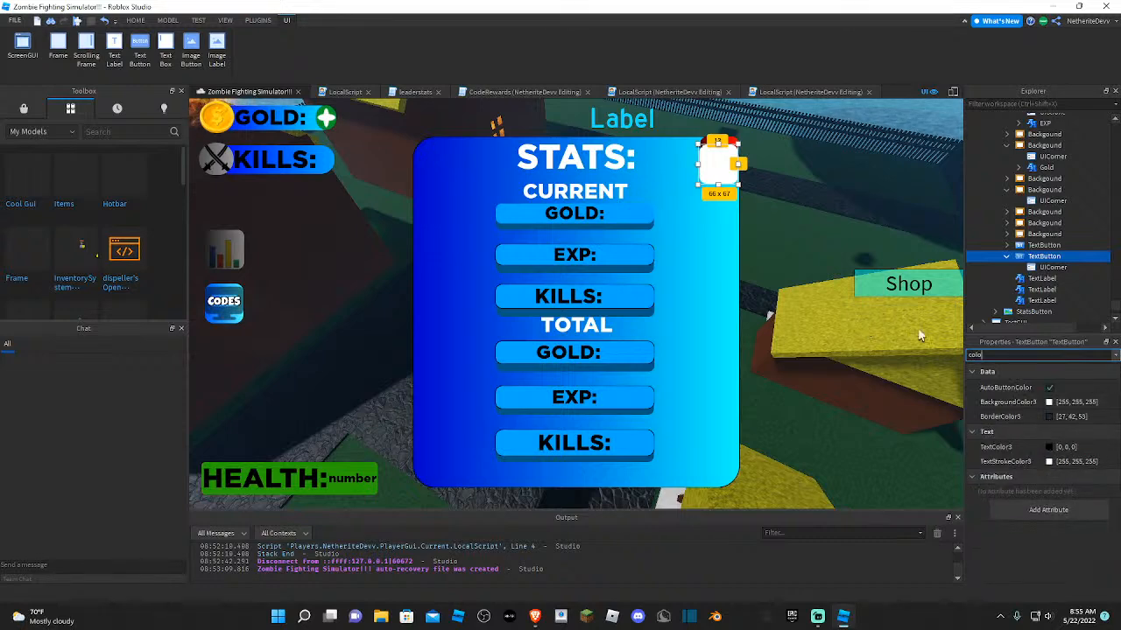
pyautogui.click(1049, 402)
pyautogui.click(422, 261)
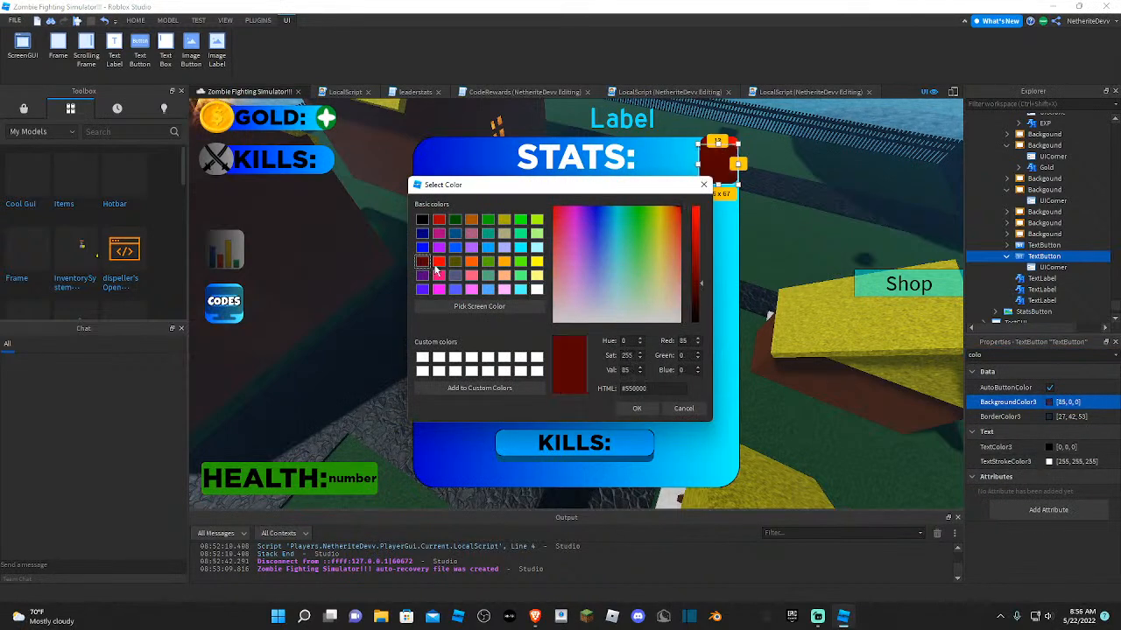
pyautogui.click(636, 408)
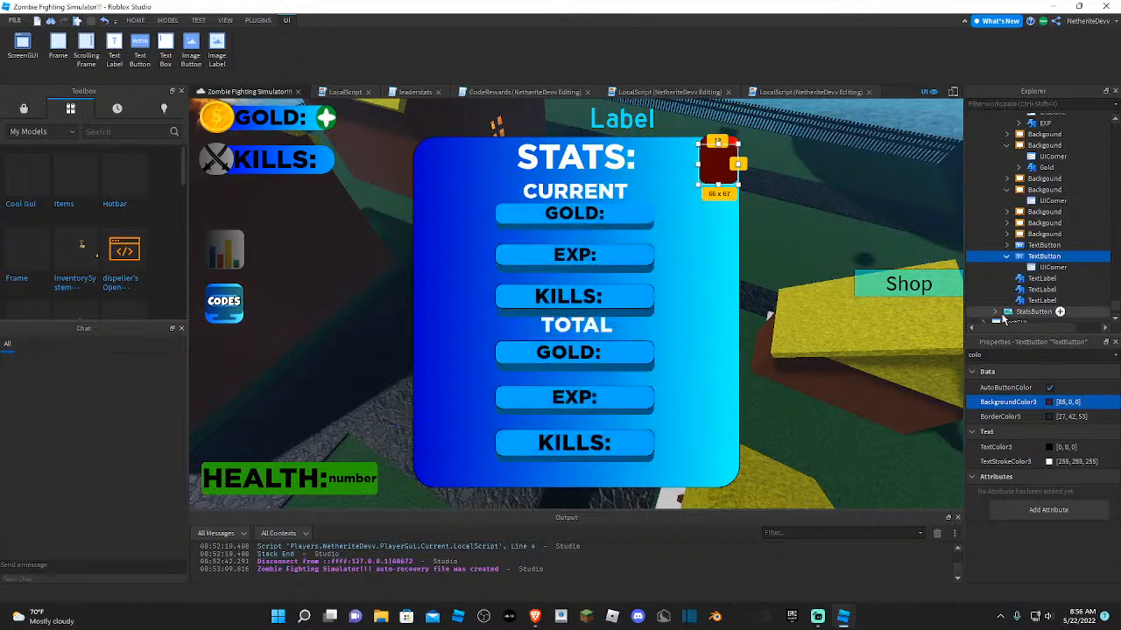
# - Set the ZIndex of the original red X close button to 2
pyautogui.moveTo(1003, 355); pyautogui.dragTo(901, 340)
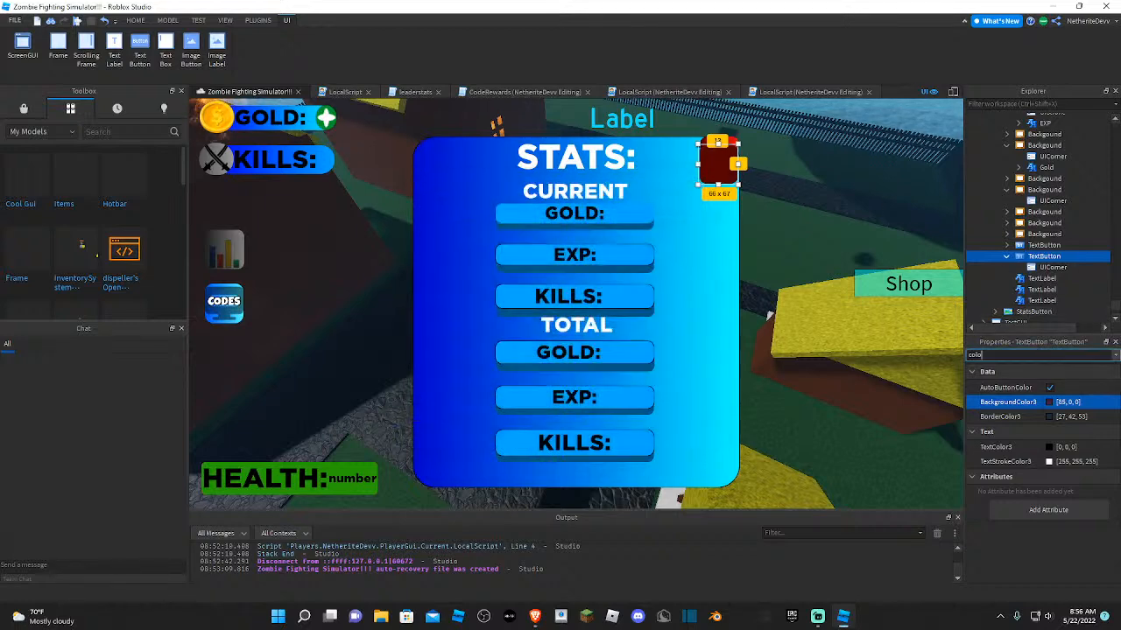
pyautogui.write('z')
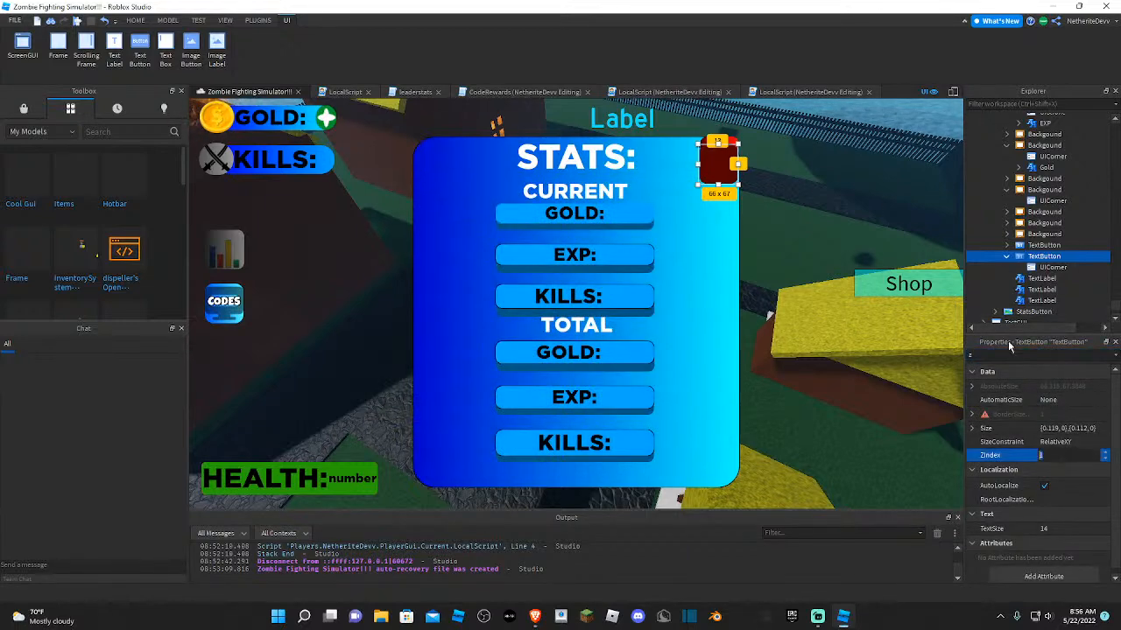
pyautogui.click(1044, 245)
pyautogui.click(1007, 355)
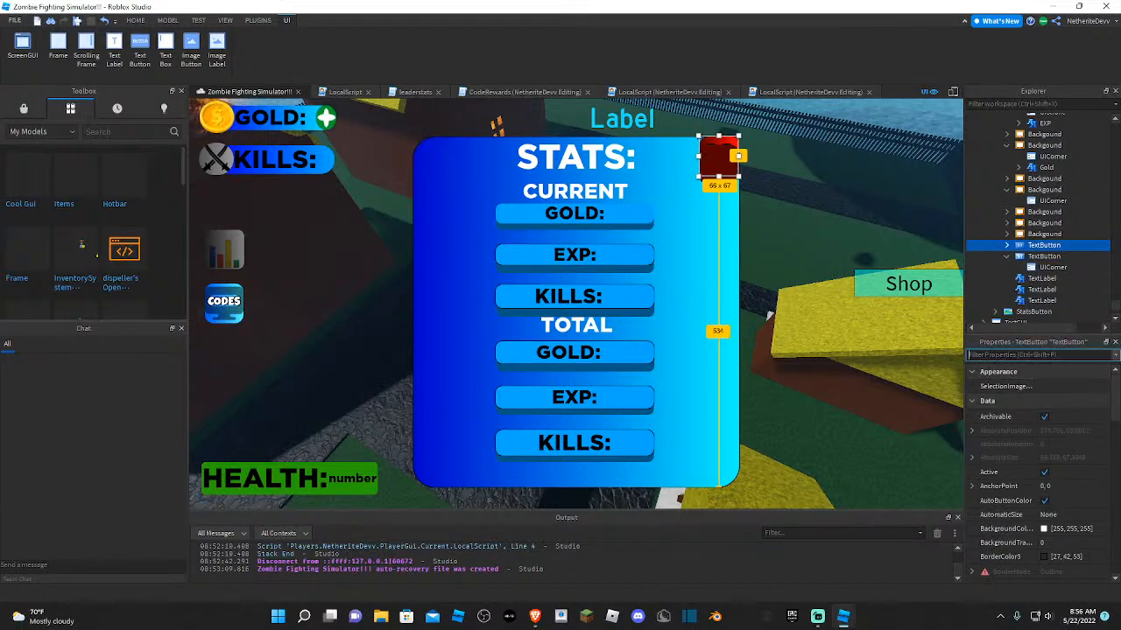
pyautogui.write('z')
pyautogui.click(998, 455)
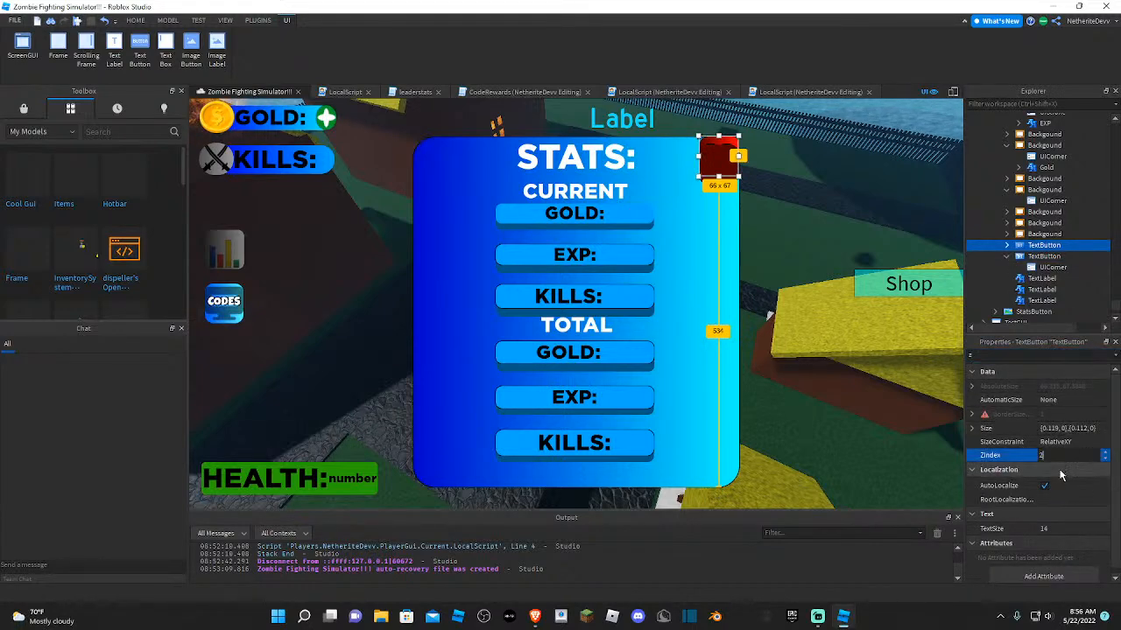
# - Shift the close button's dark red shadow slightly upward beneath the red X button
pyautogui.click(867, 406)
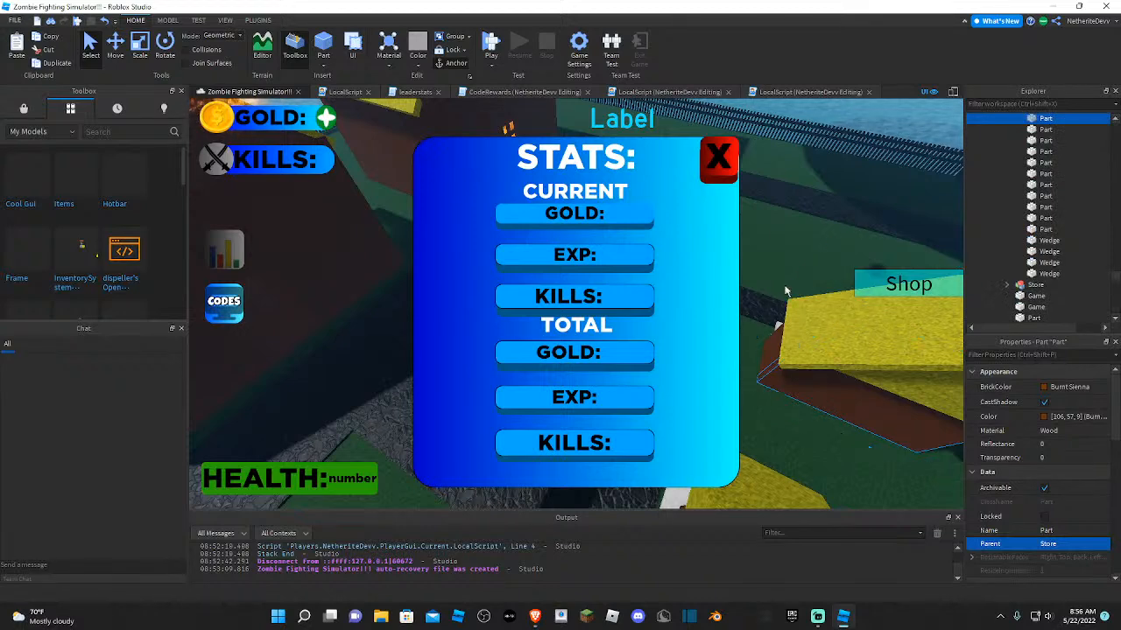
pyautogui.scroll(-7, 1013, 292)
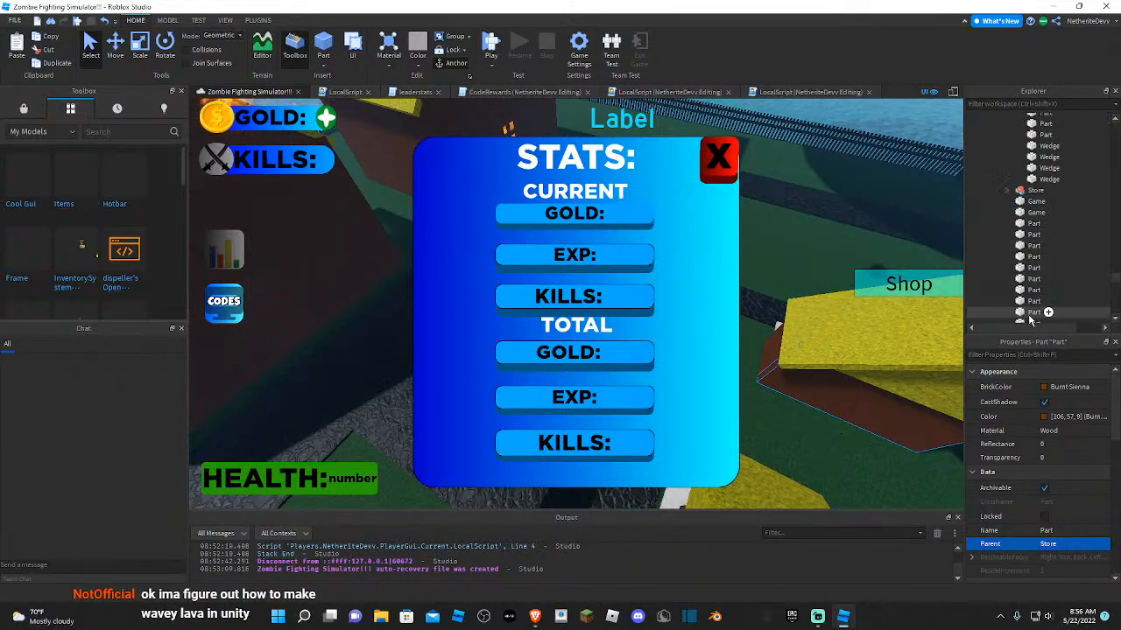
pyautogui.scroll(-5, 1013, 291)
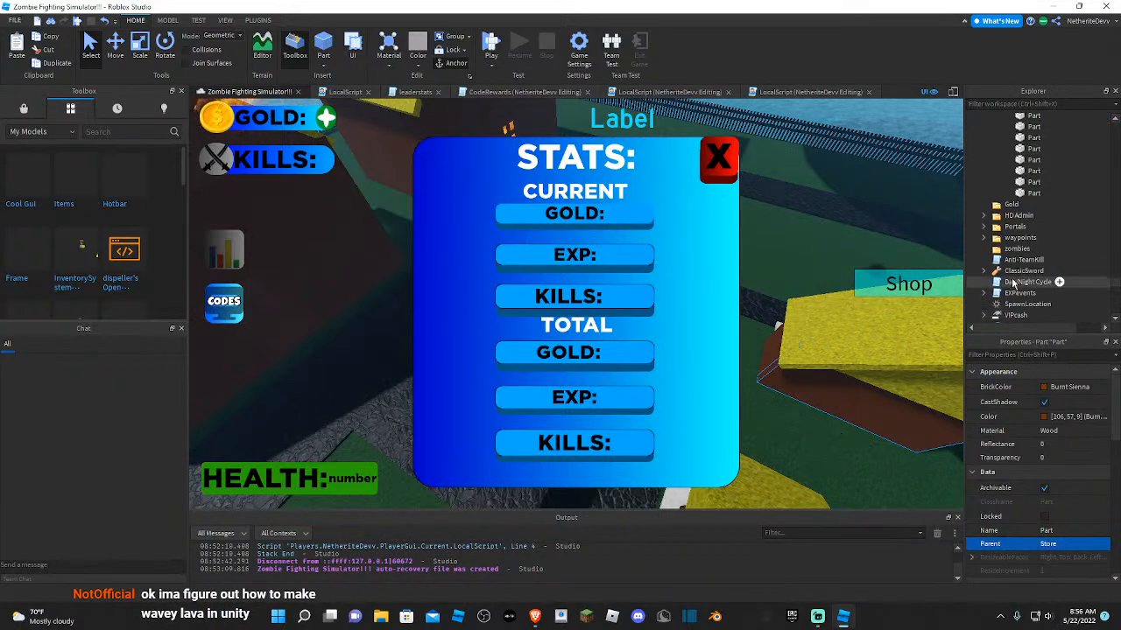
pyautogui.click(1033, 253)
pyautogui.scroll(-5, 990, 272)
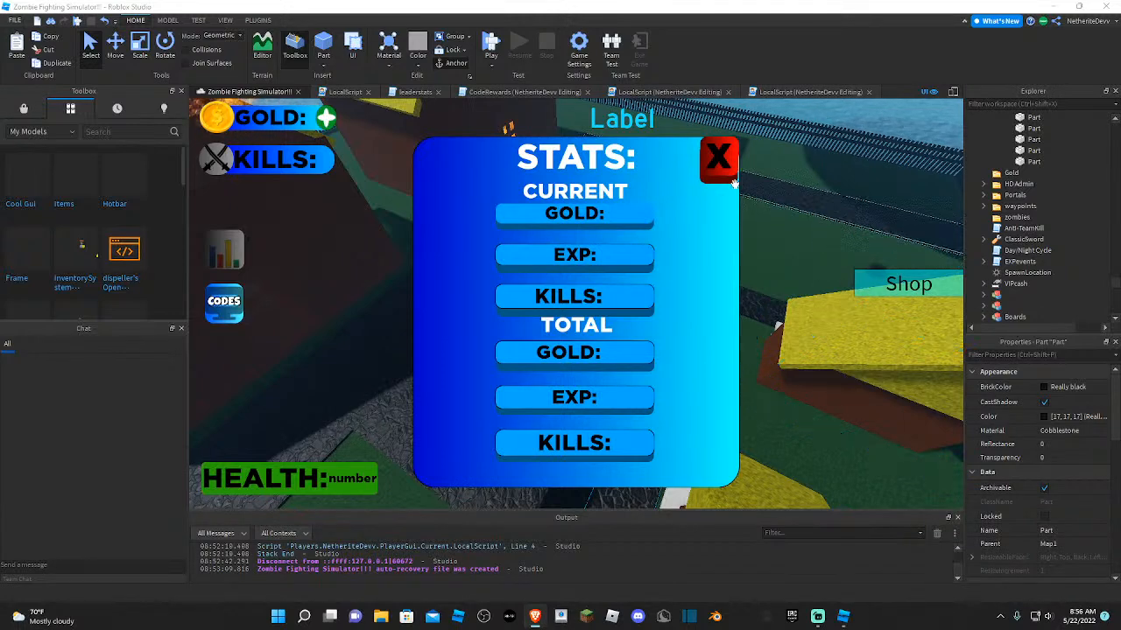
pyautogui.scroll(-15, 1016, 227)
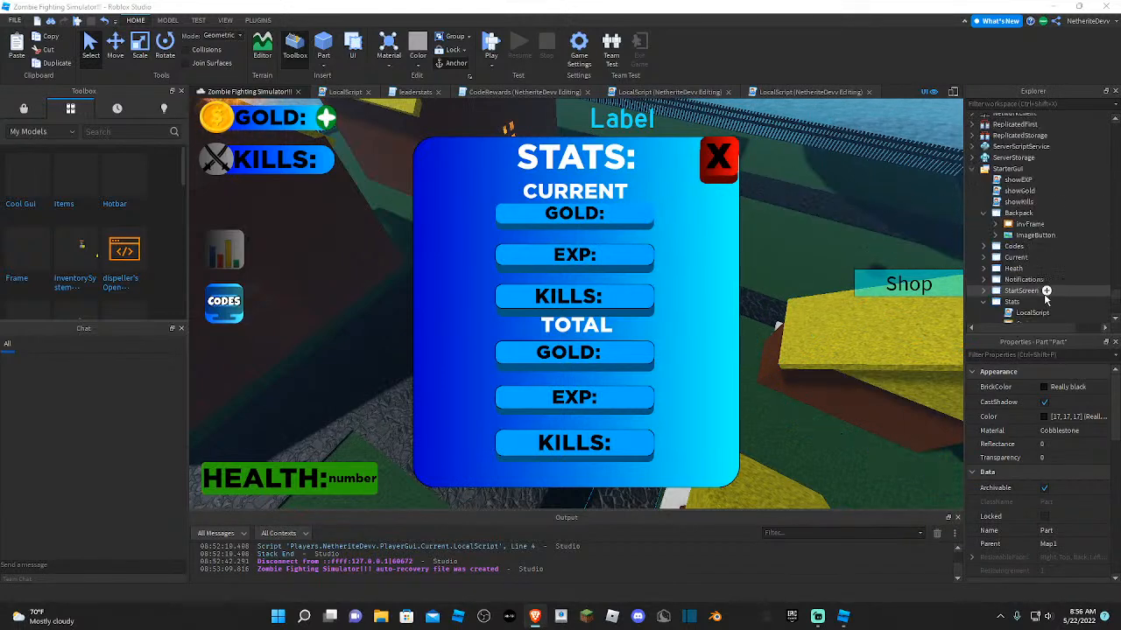
pyautogui.click(574, 254)
pyautogui.click(720, 175)
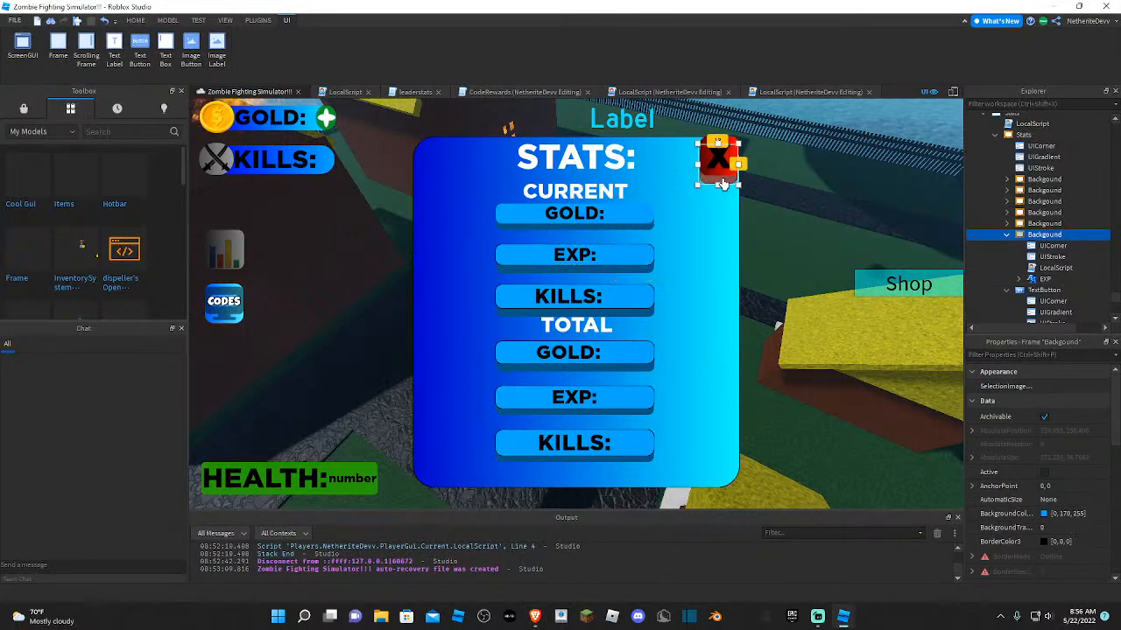
pyautogui.moveTo(724, 182); pyautogui.dragTo(726, 181)
pyautogui.click(817, 190)
# - Collapse the Game folder under Workspace in the object tree
pyautogui.moveTo(817, 190); pyautogui.dragTo(882, 198, button='right')
pyautogui.click(818, 178)
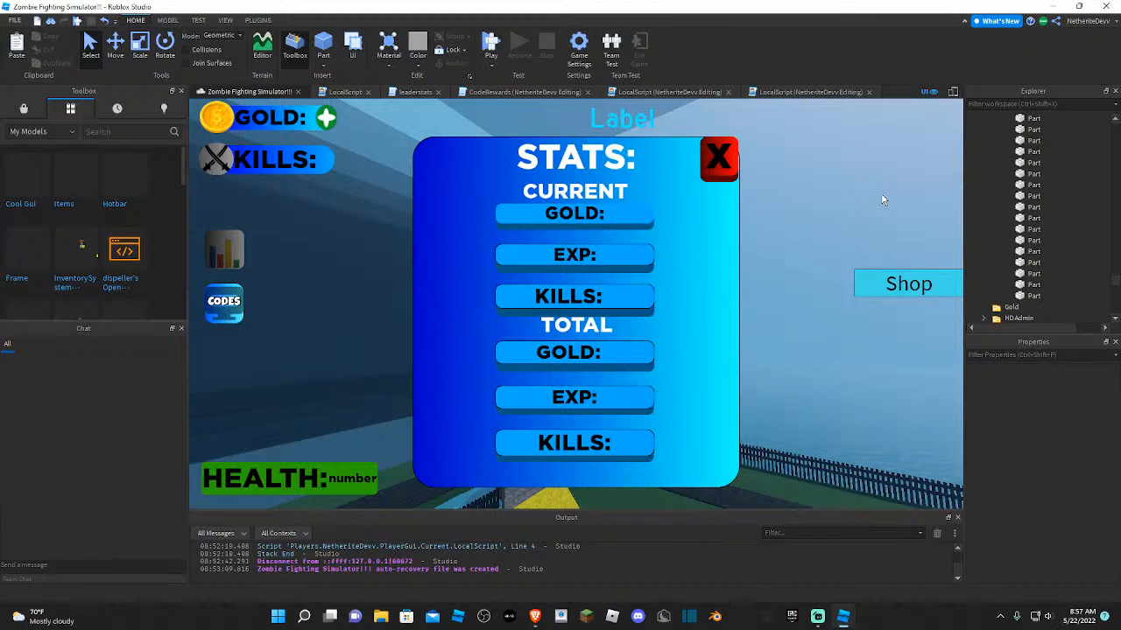
pyautogui.scroll(-3, 1023, 263)
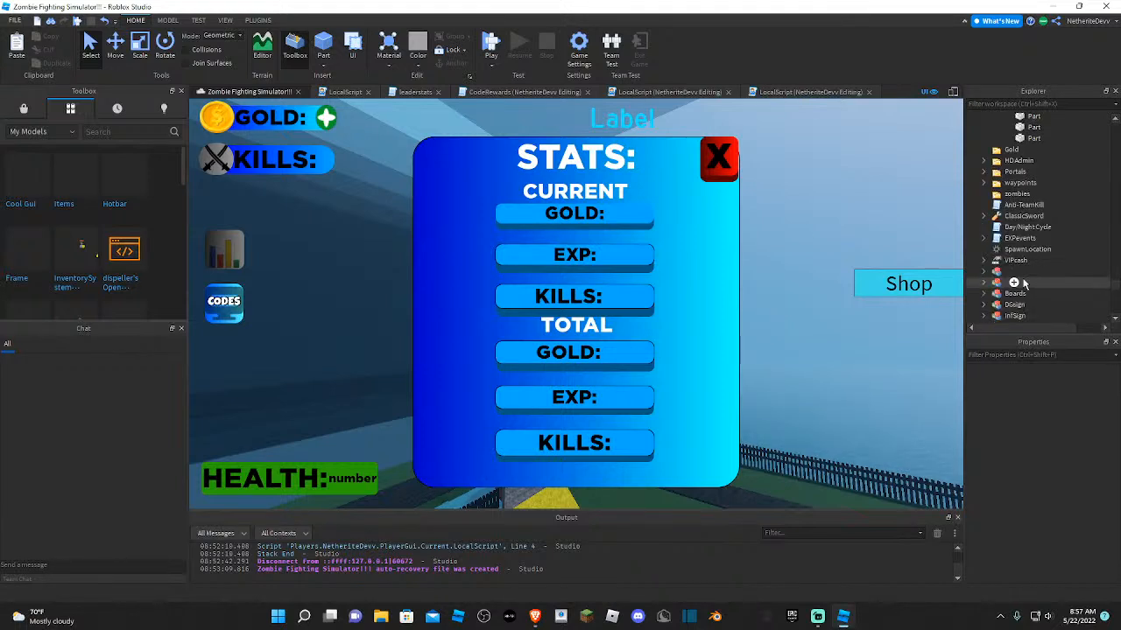
pyautogui.scroll(10, 1005, 259)
pyautogui.scroll(3, 928, 263)
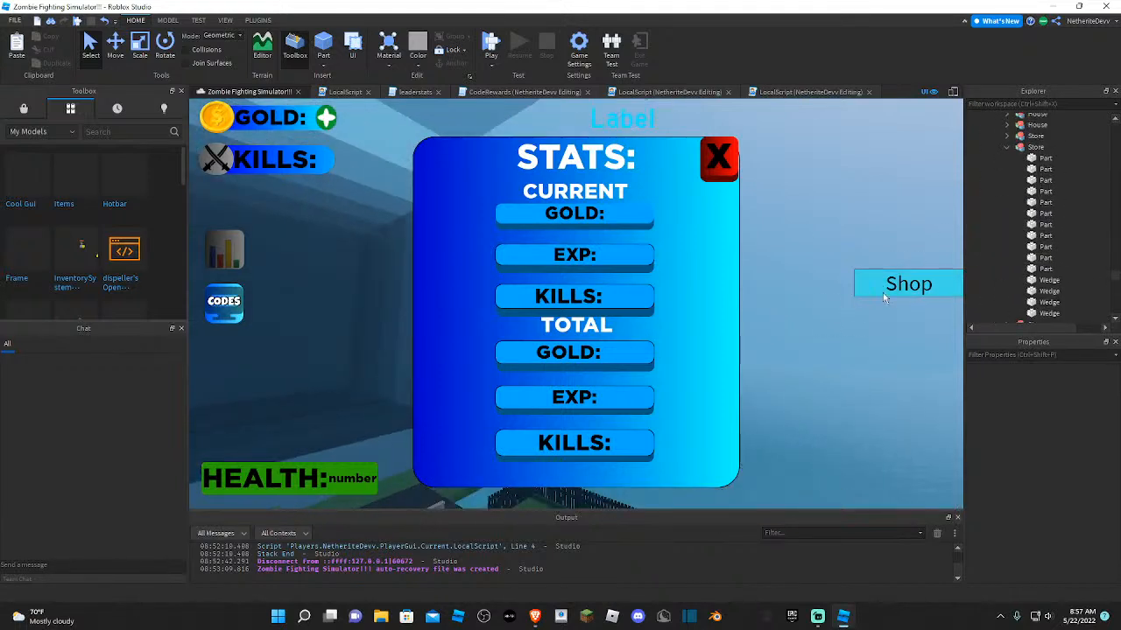
pyautogui.scroll(-10, 1003, 277)
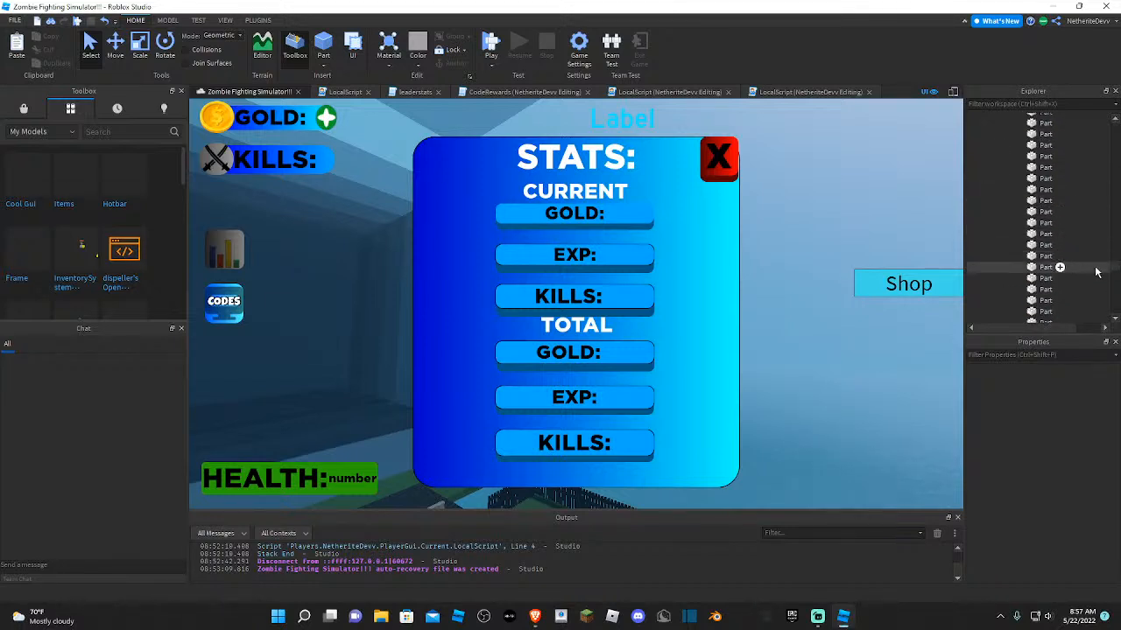
pyautogui.moveTo(1115, 237); pyautogui.dragTo(1115, 138)
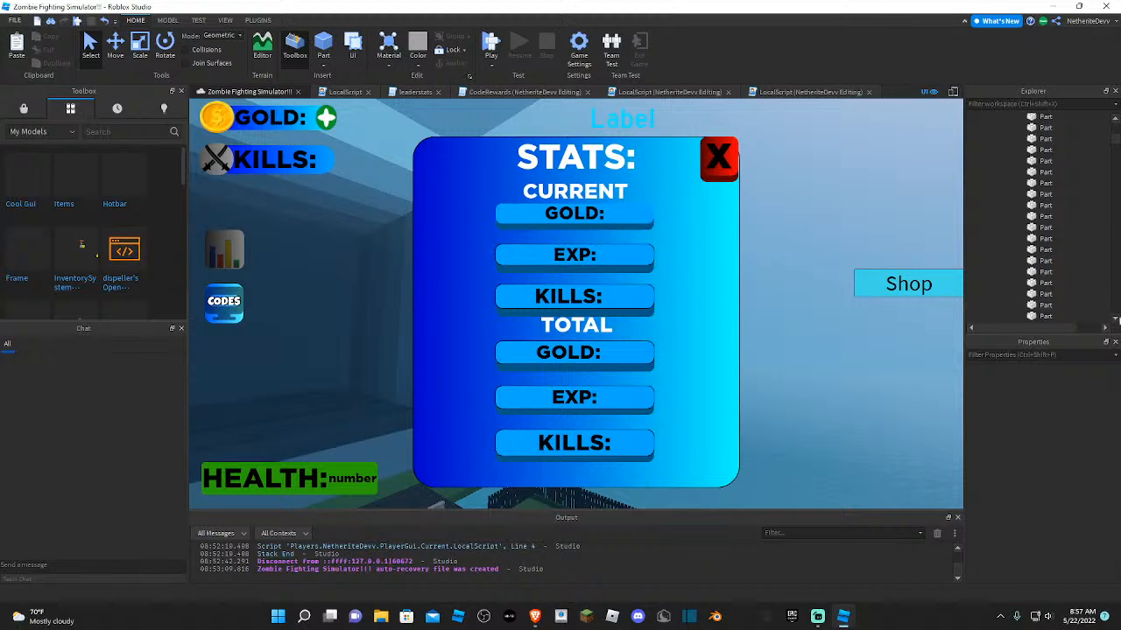
pyautogui.scroll(-1, 1007, 253)
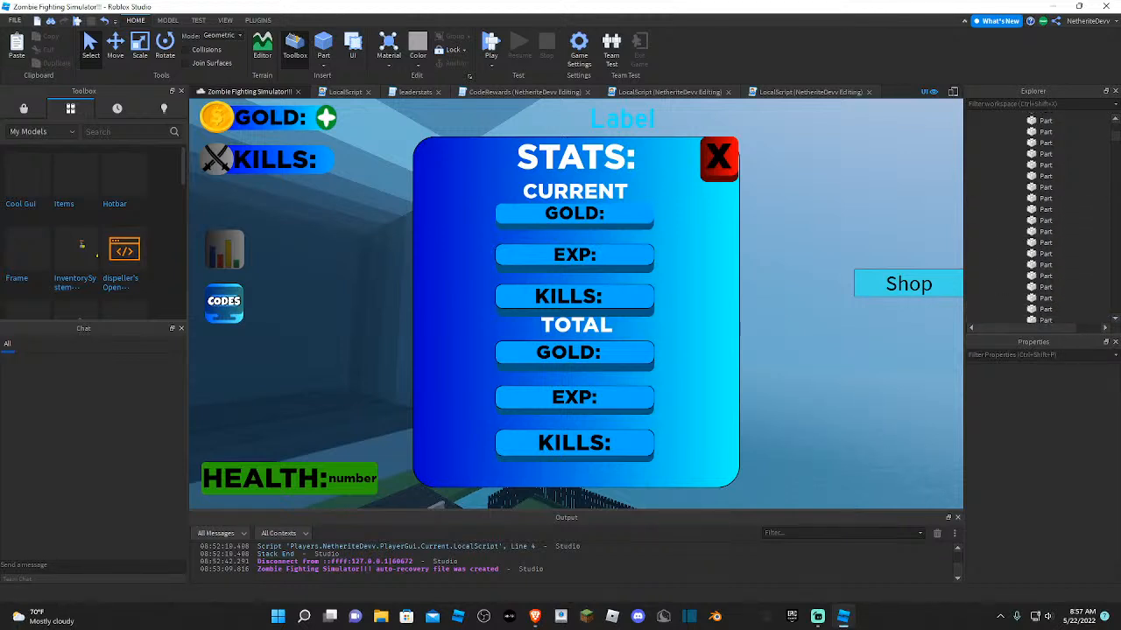
pyautogui.scroll(5, 1072, 204)
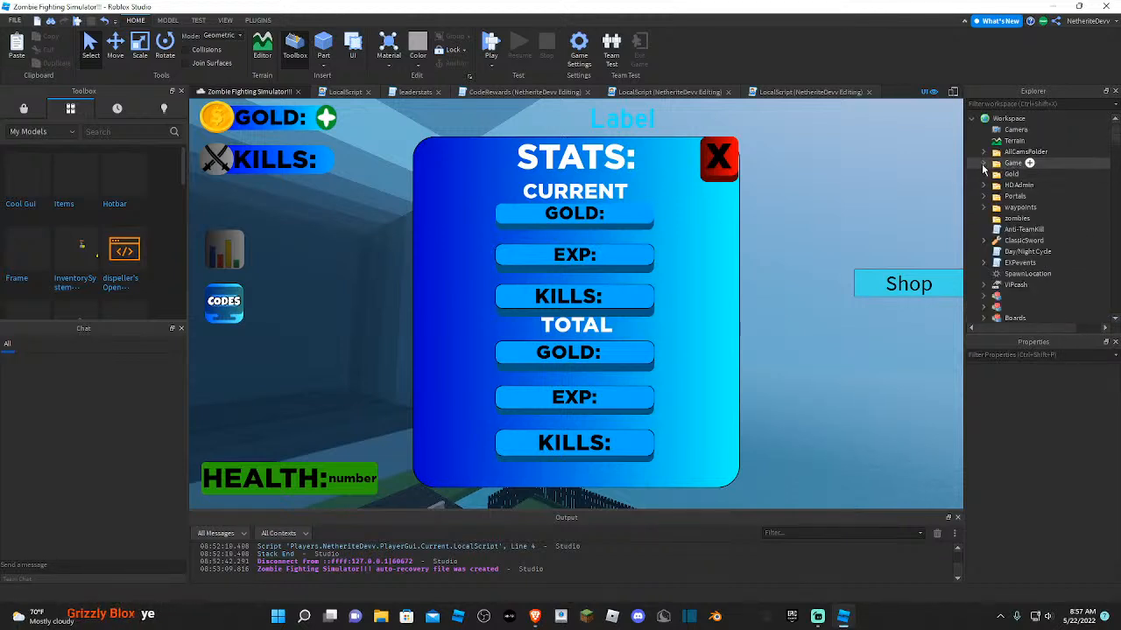
# - Hide the Stats frame in StarterGui by turning off its Visible property
pyautogui.scroll(-20, 1016, 214)
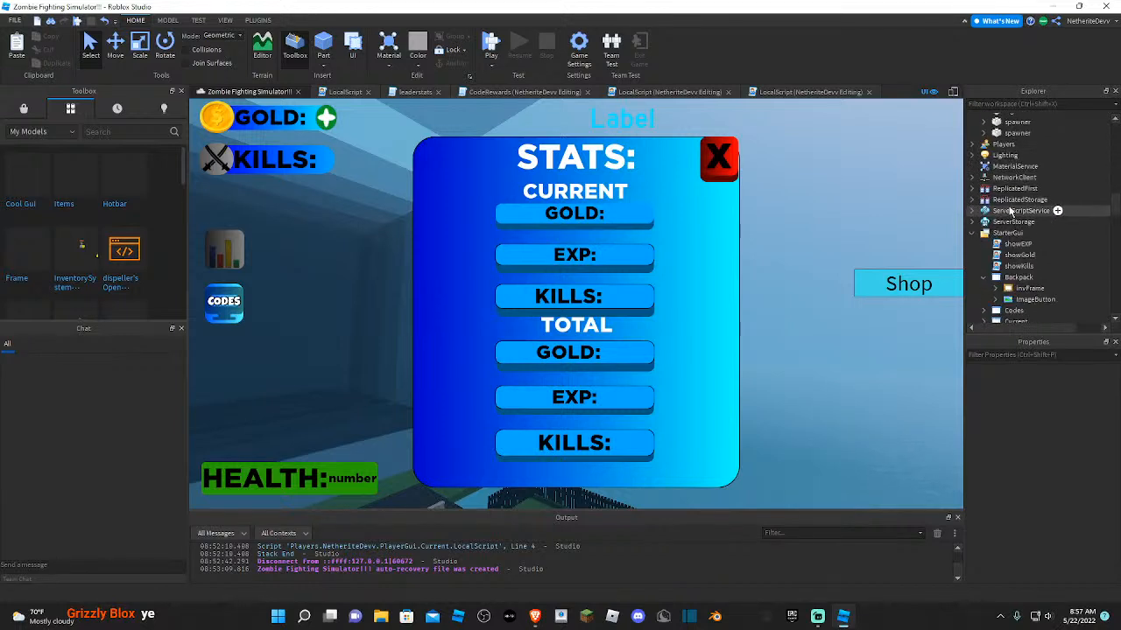
pyautogui.scroll(-1, 1011, 213)
pyautogui.click(1024, 168)
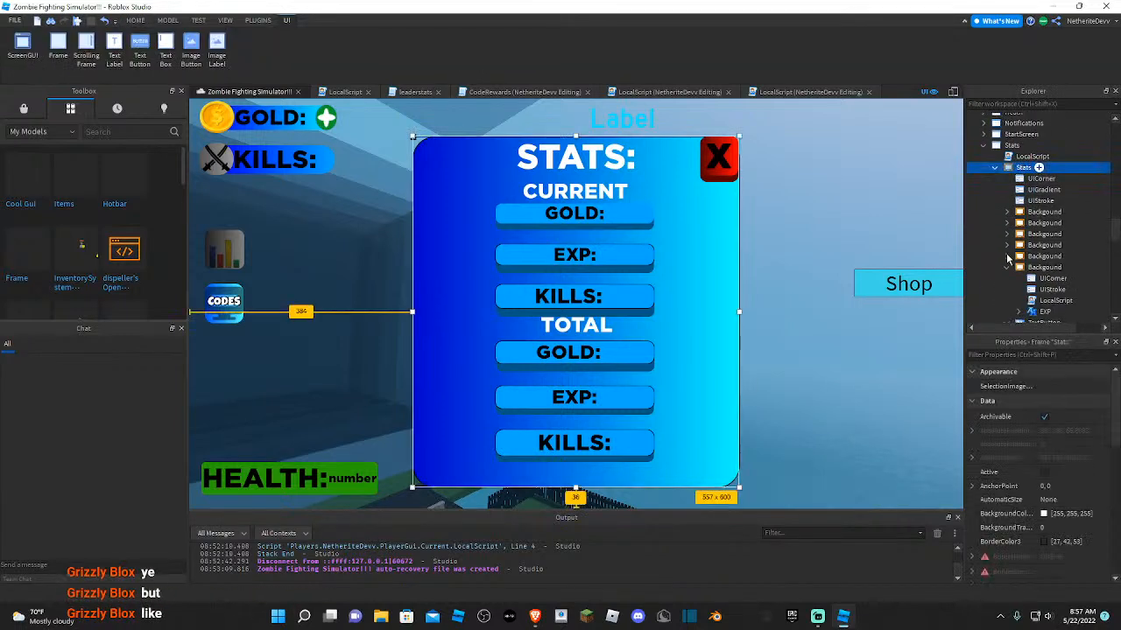
pyautogui.write('v')
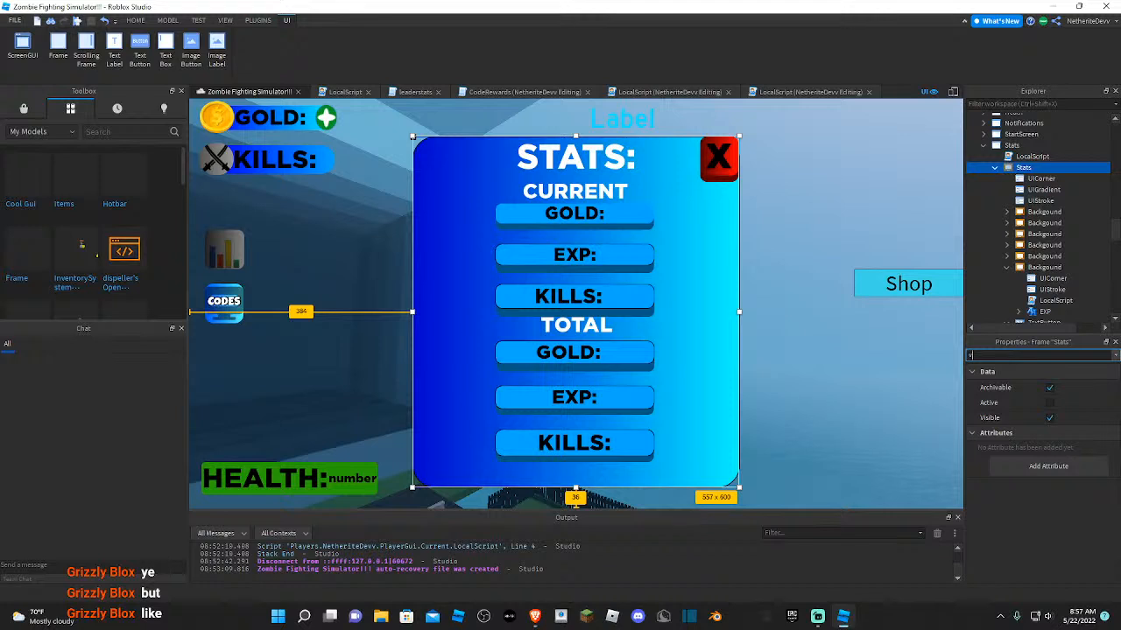
pyautogui.write('y')
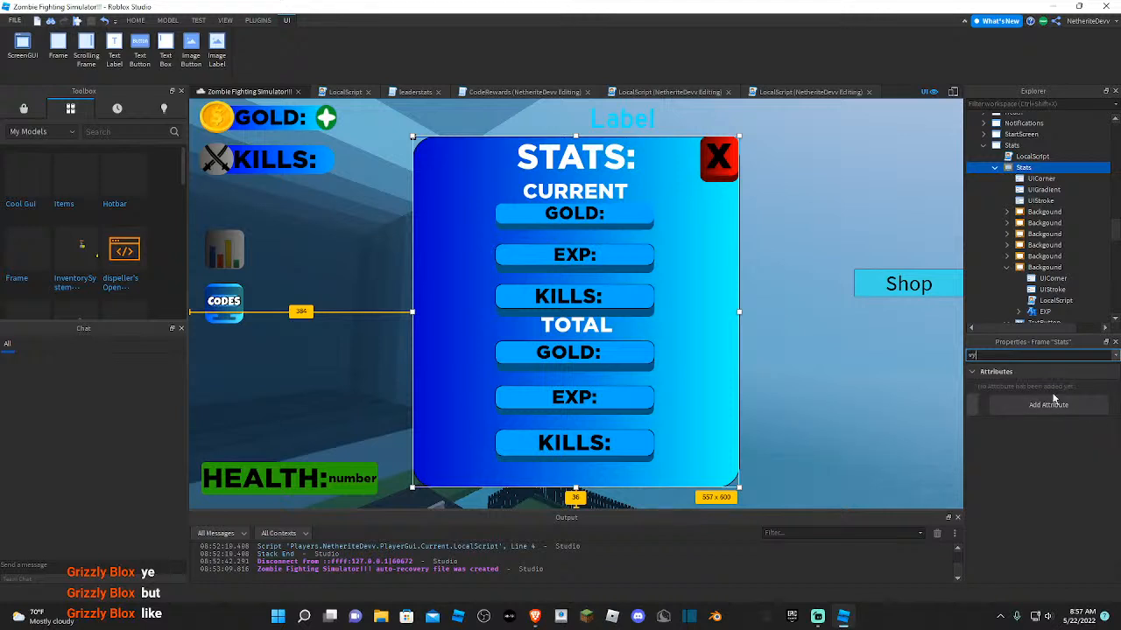
pyautogui.press('BackSpace')
pyautogui.write('is')
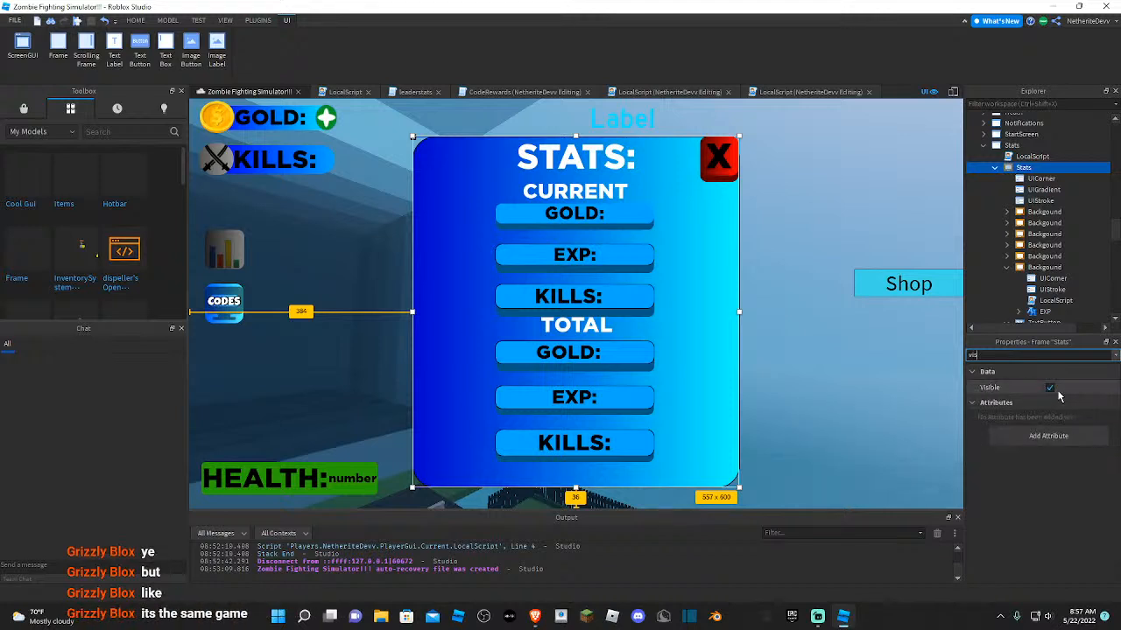
pyautogui.click(1049, 388)
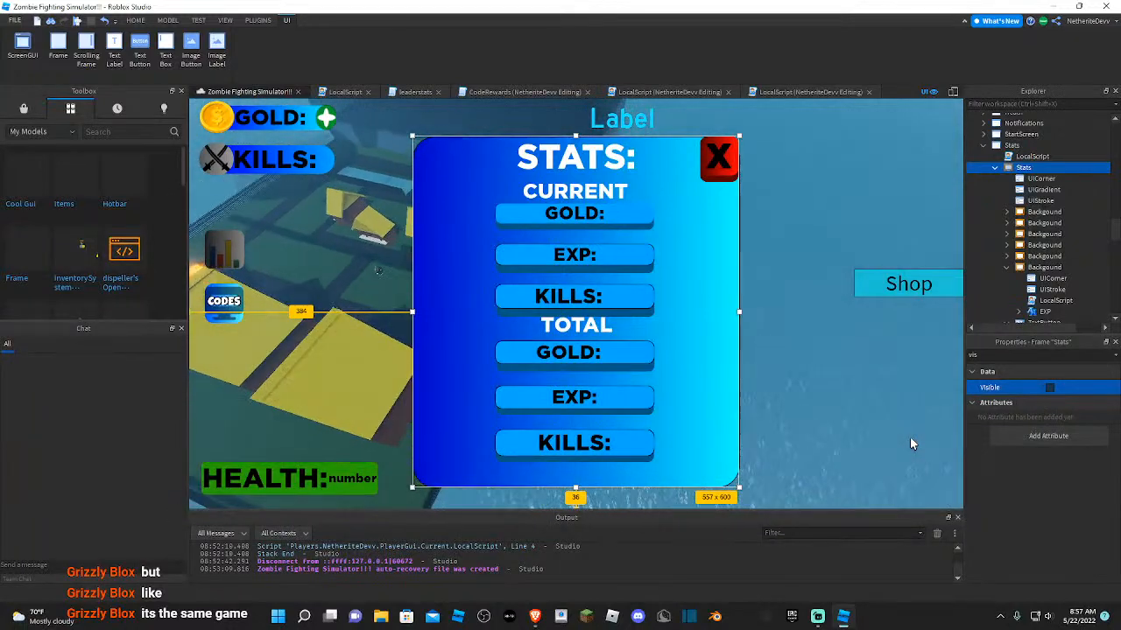
# - Show the Team Create collaborator list
pyautogui.click(259, 21)
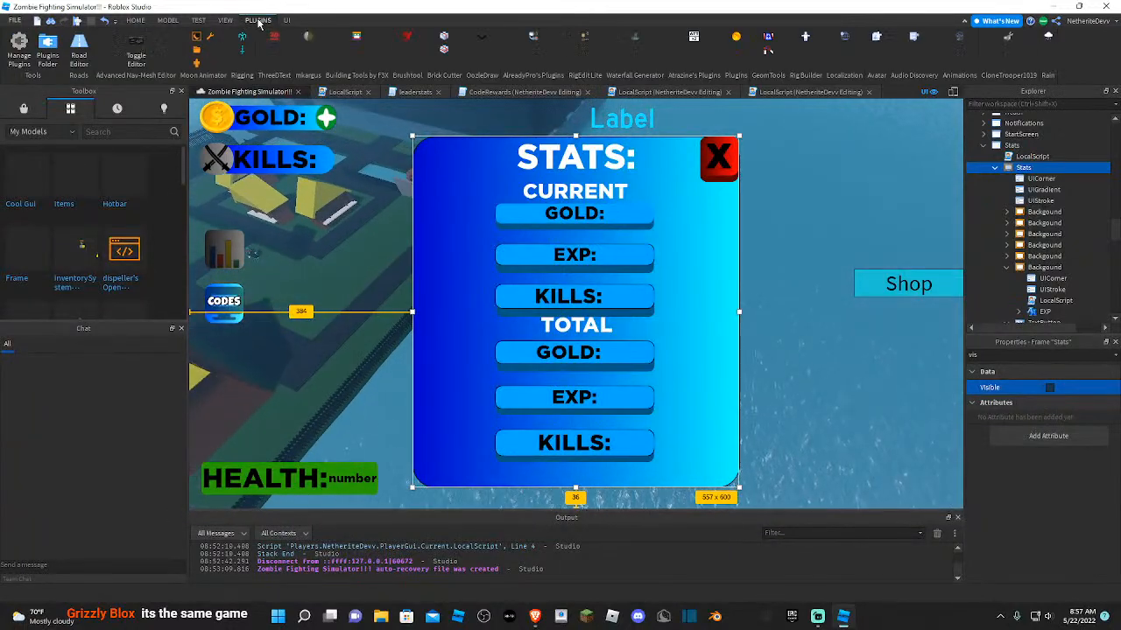
pyautogui.click(226, 20)
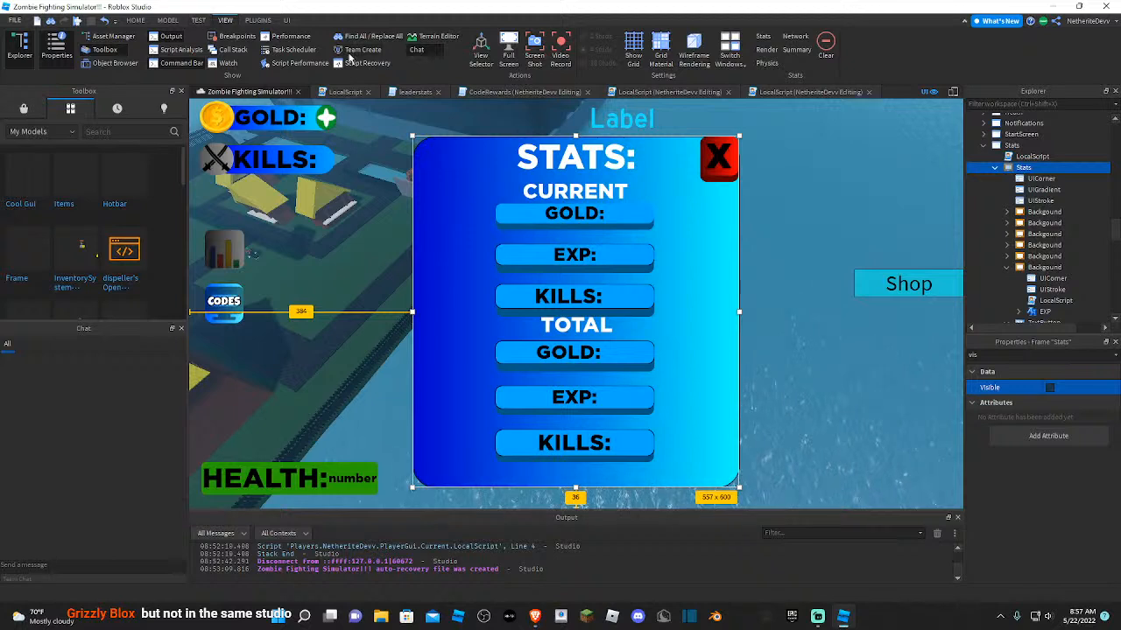
pyautogui.click(359, 50)
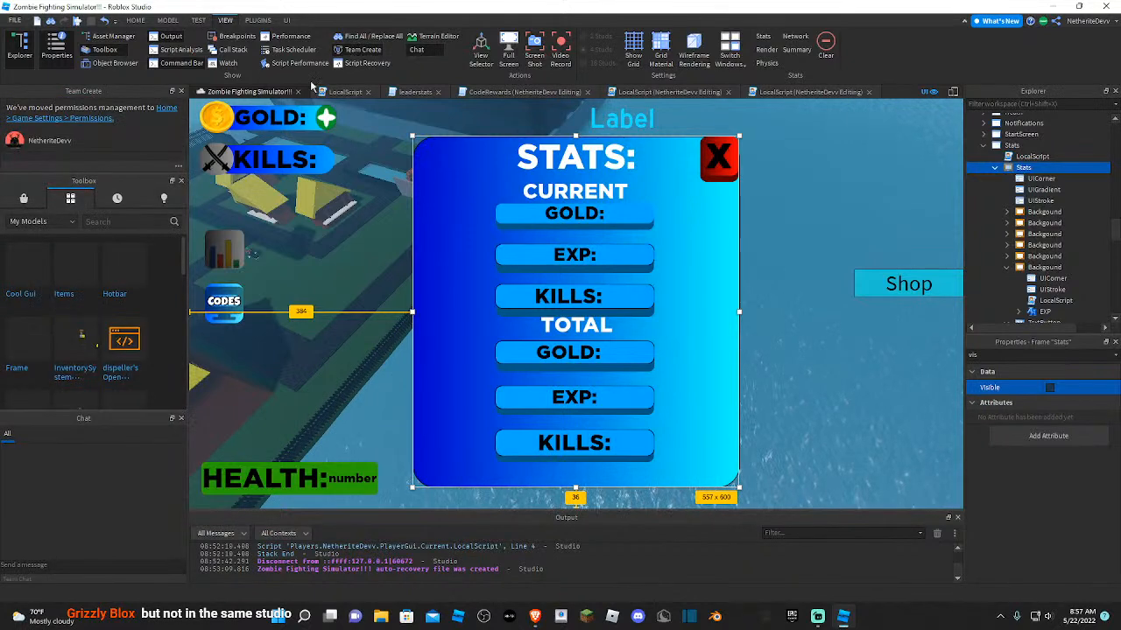
# - Open the game settings from Team Create and look through the Basic Info, Permissions, Monetization, Places, Localization, Avatar and World sections
pyautogui.click(102, 119)
pyautogui.scroll(-5, 413, 292)
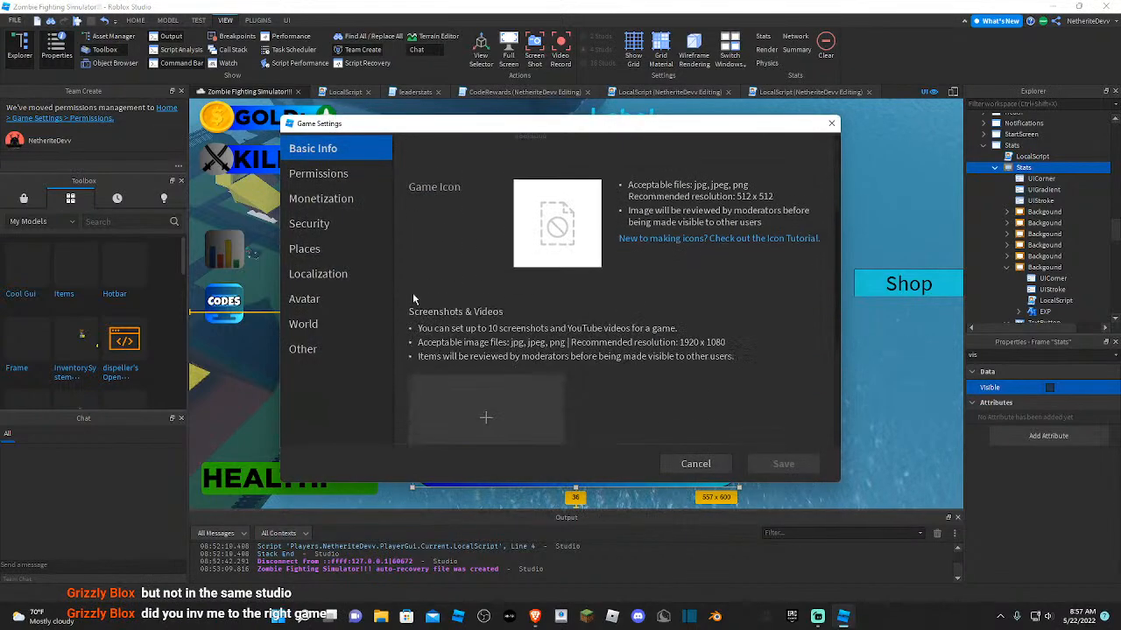
pyautogui.scroll(-3, 399, 255)
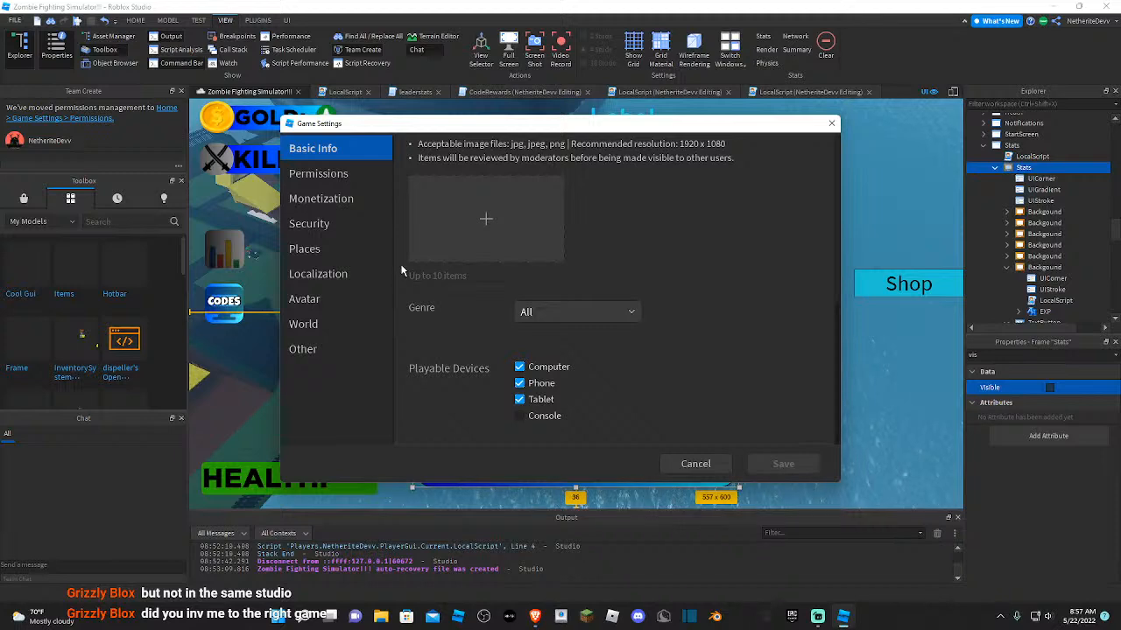
pyautogui.scroll(5, 409, 263)
pyautogui.scroll(2, 403, 266)
pyautogui.click(355, 197)
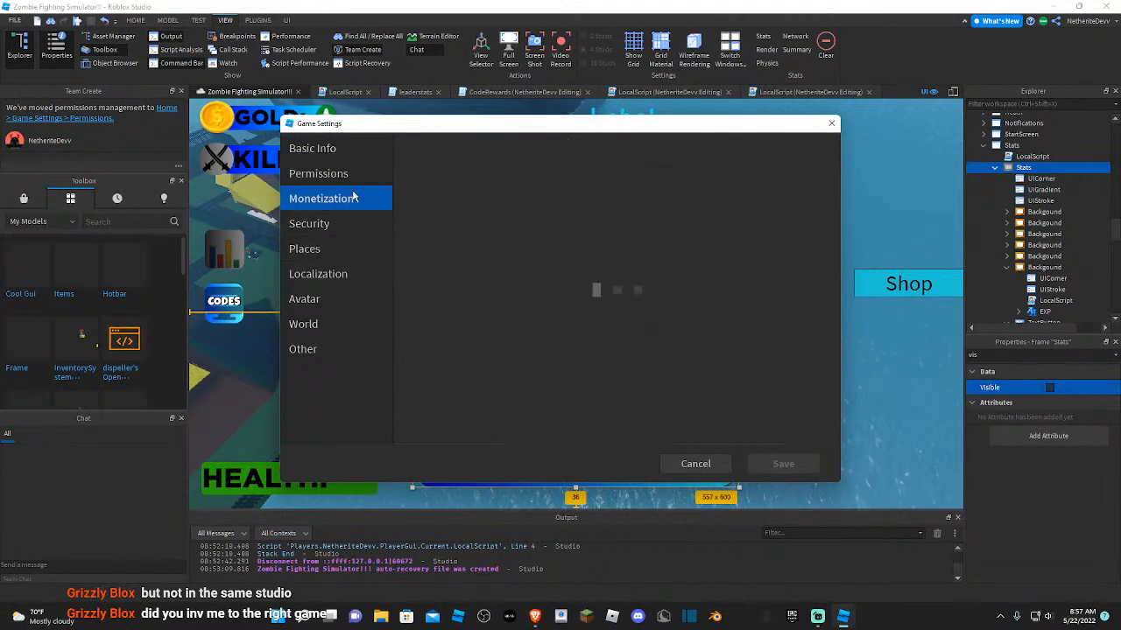
pyautogui.click(365, 176)
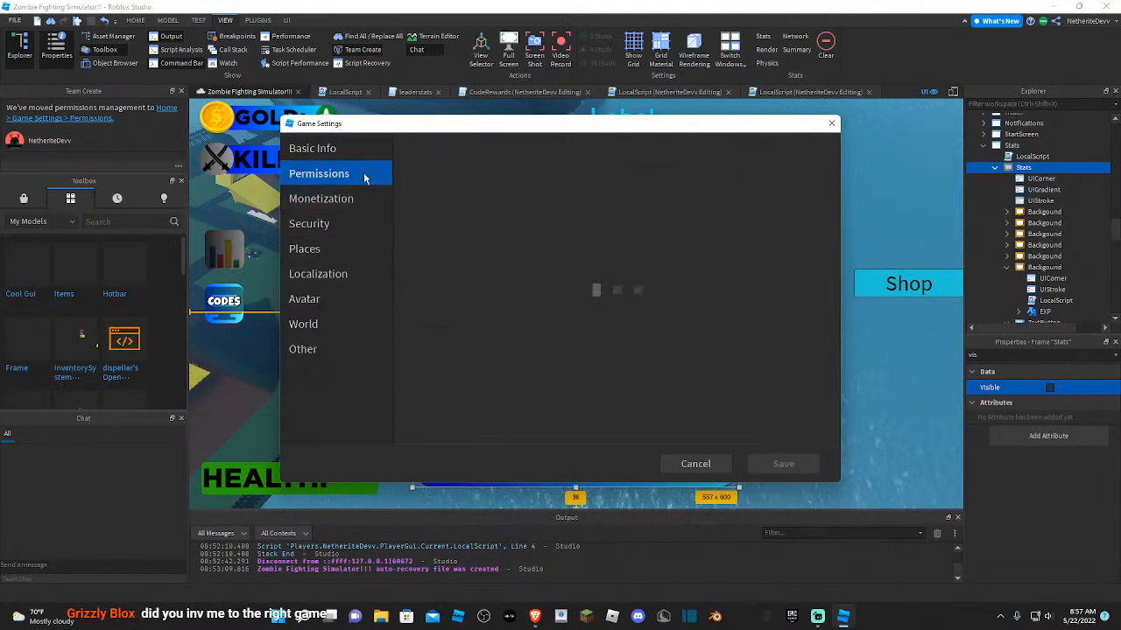
pyautogui.click(339, 231)
pyautogui.click(321, 249)
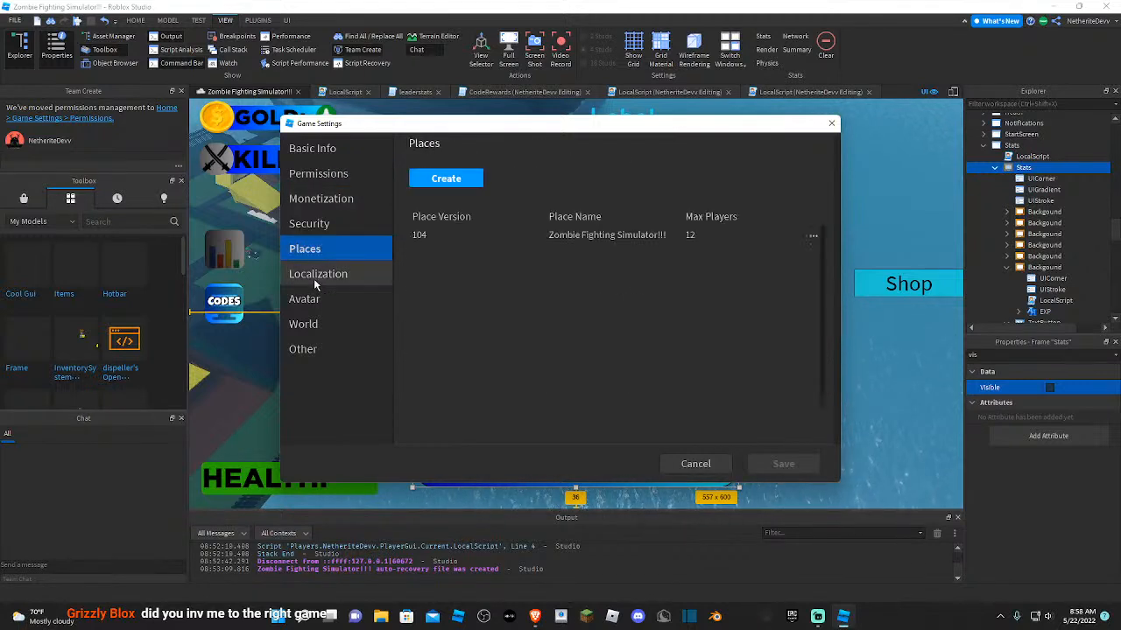
pyautogui.click(313, 281)
pyautogui.click(313, 301)
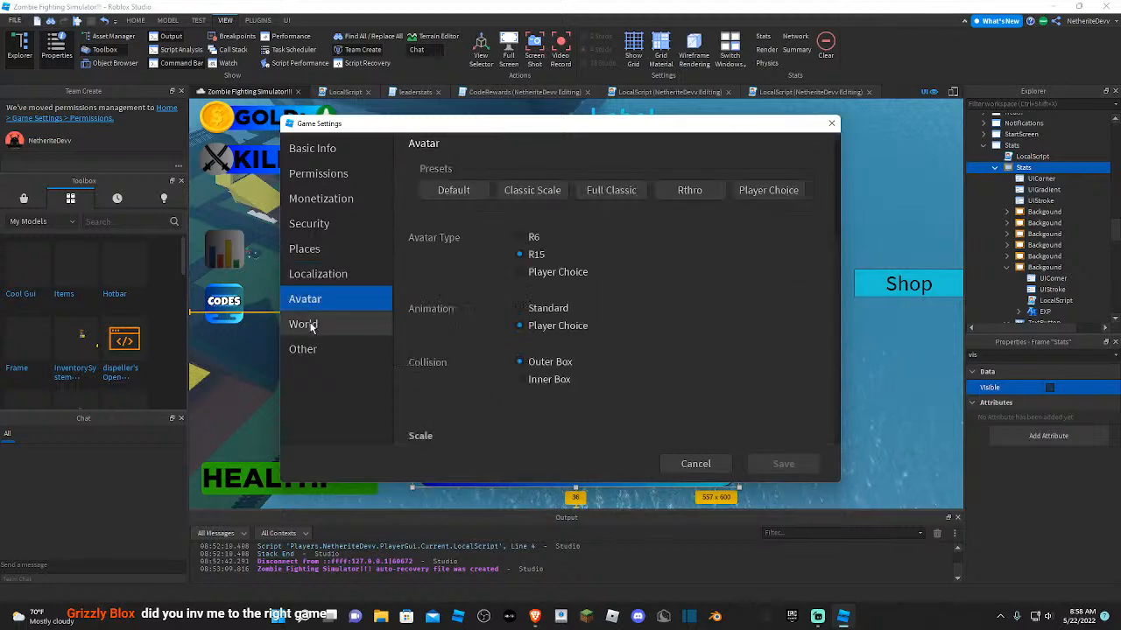
pyautogui.click(308, 323)
pyautogui.click(341, 173)
pyautogui.click(357, 154)
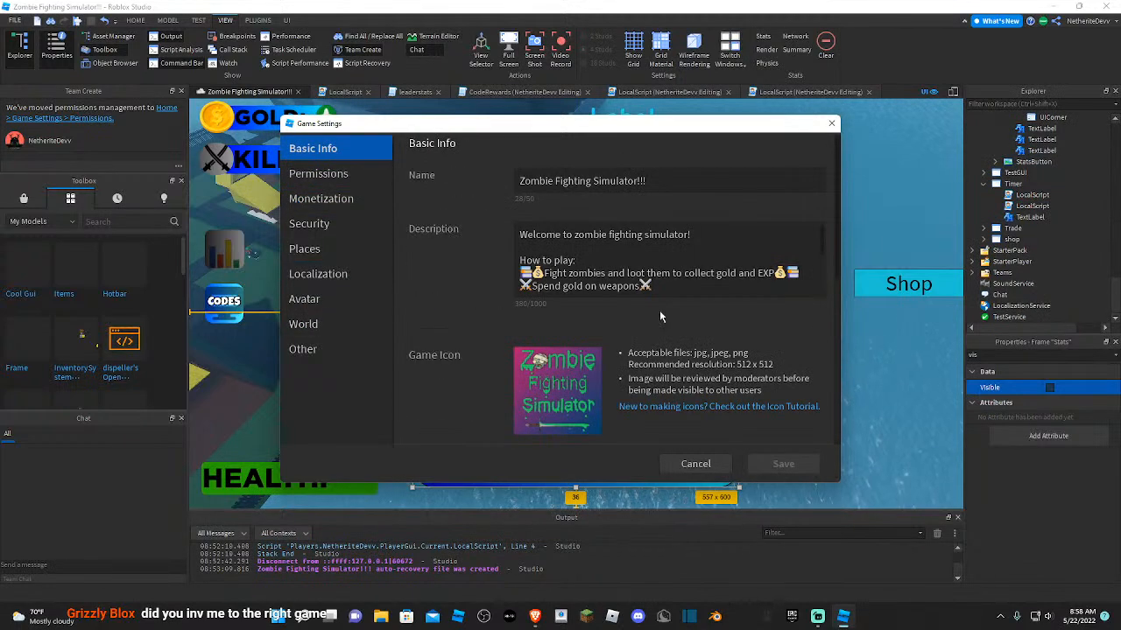
pyautogui.scroll(-5, 661, 317)
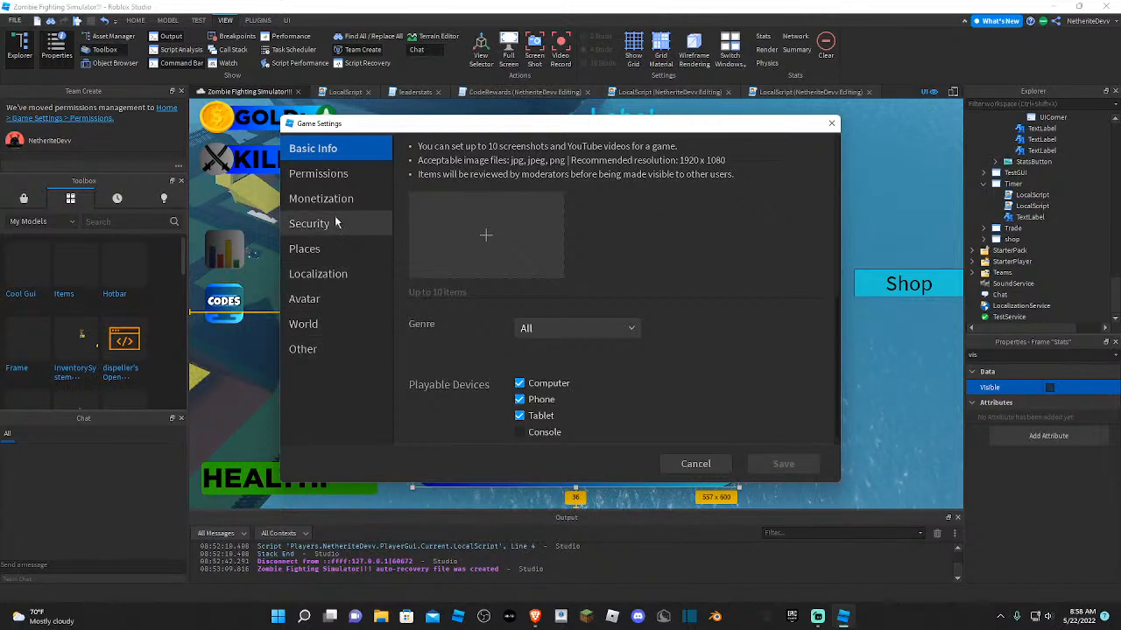
# - Expand the game owner group in the permissions settings and review the access level of each group role
pyautogui.click(319, 174)
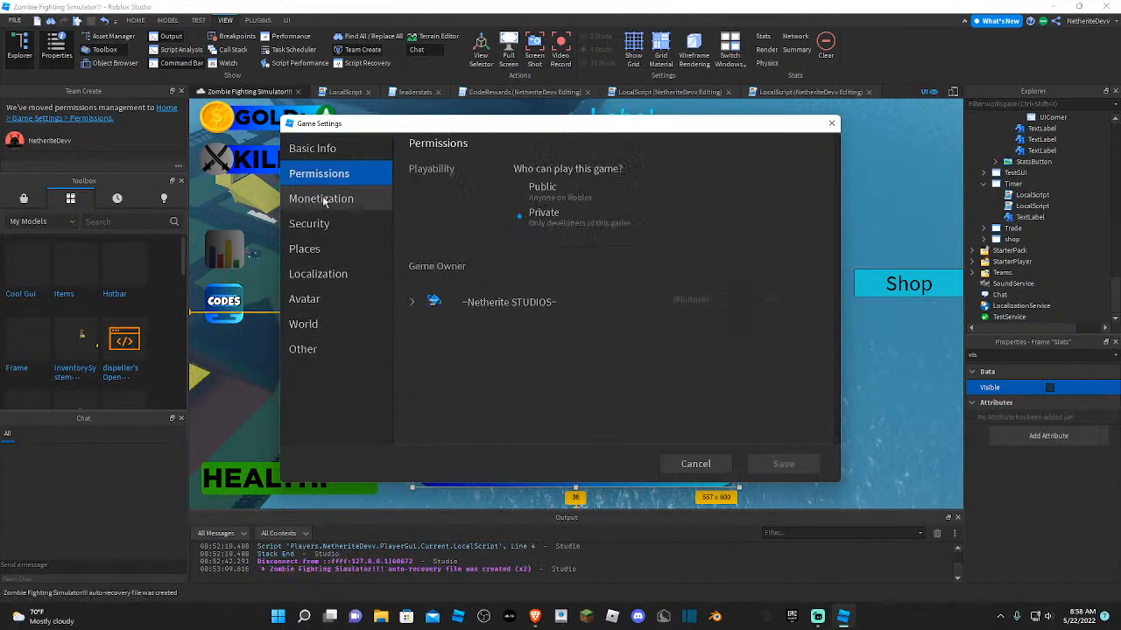
pyautogui.click(707, 300)
pyautogui.scroll(-2, 583, 326)
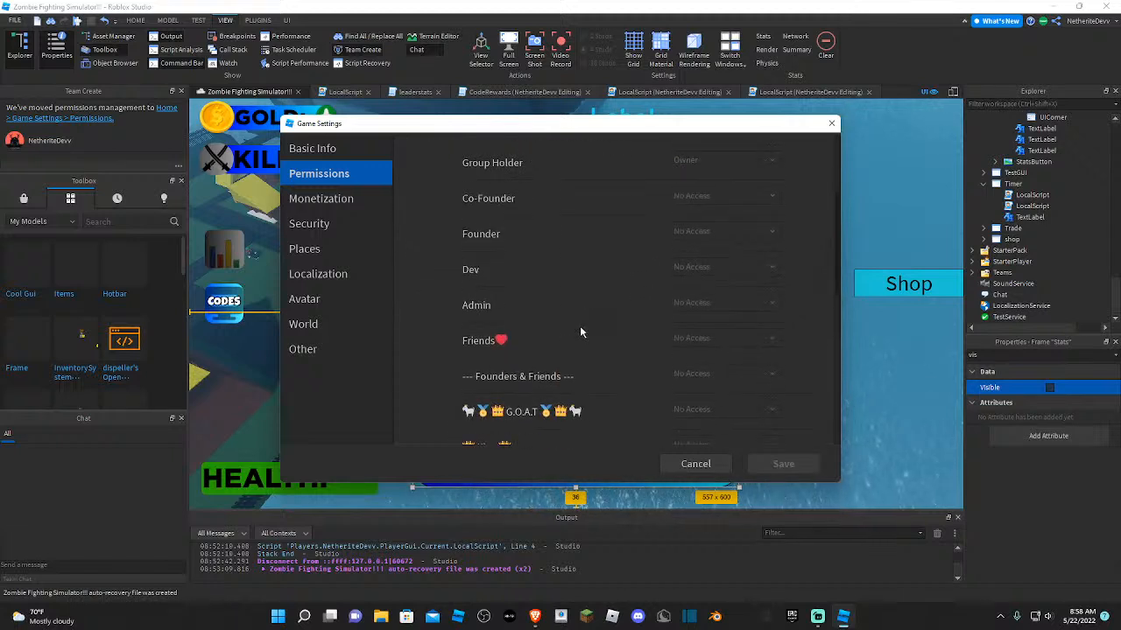
pyautogui.scroll(-3, 580, 333)
pyautogui.scroll(-3, 579, 339)
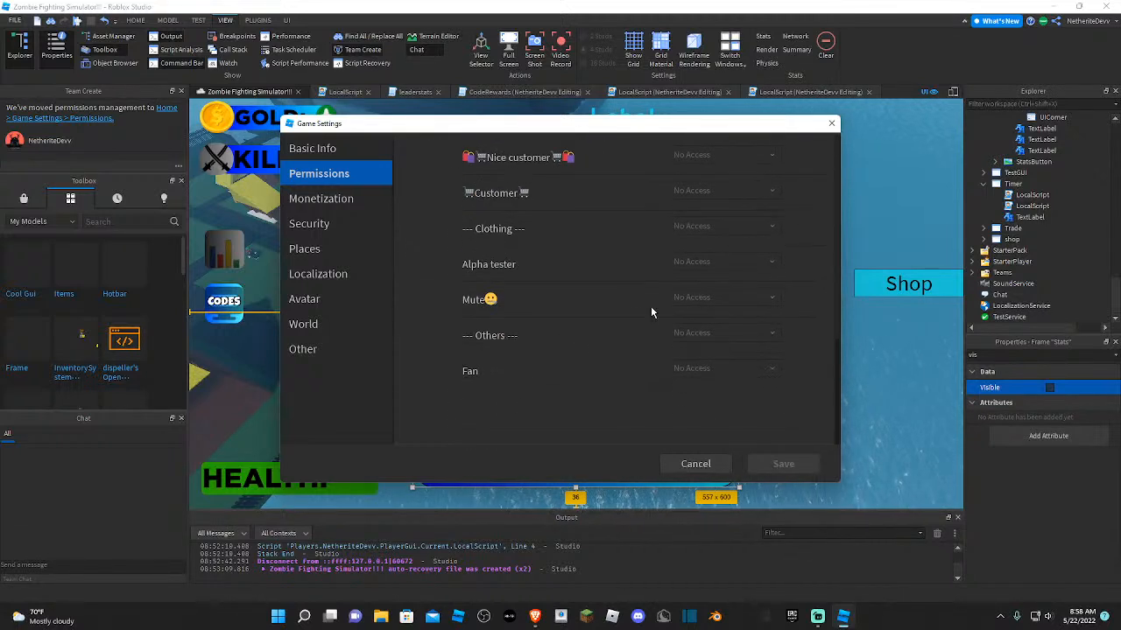
pyautogui.scroll(2, 696, 357)
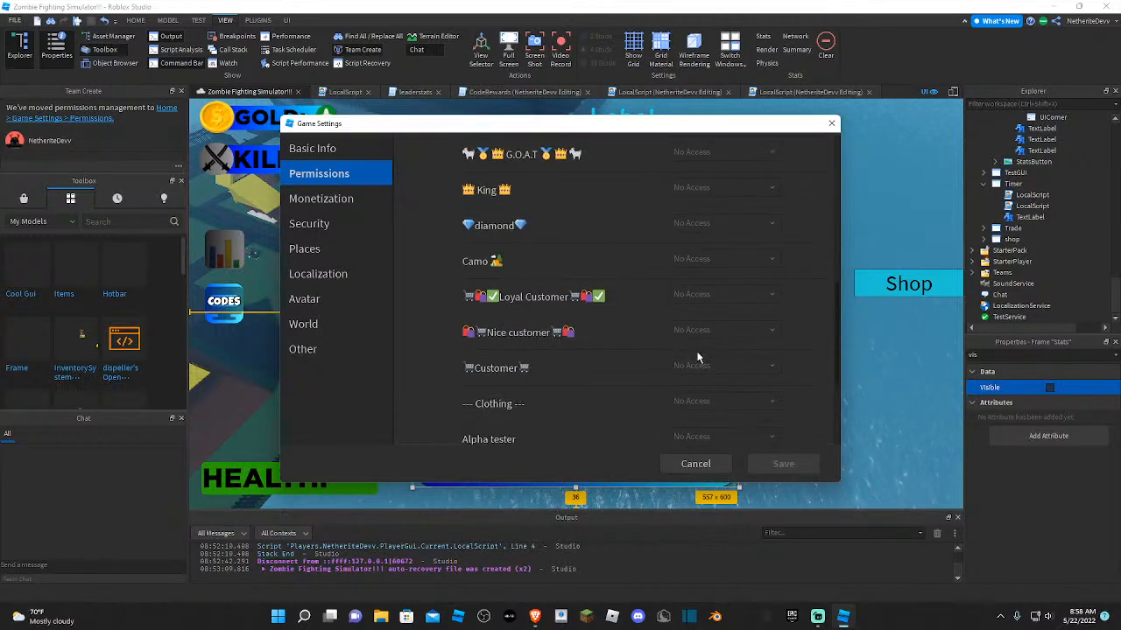
pyautogui.scroll(-2, 696, 358)
pyautogui.scroll(4, 696, 359)
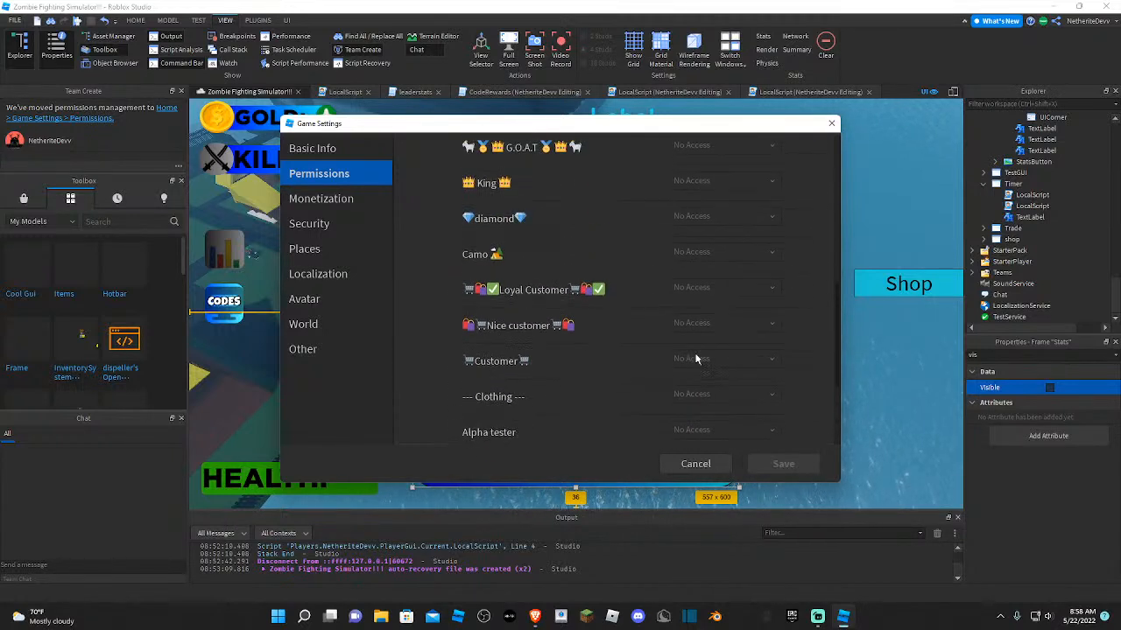
# - Review the game owner group's role access levels in the permissions settings again and close the settings without saving
pyautogui.scroll(2, 696, 358)
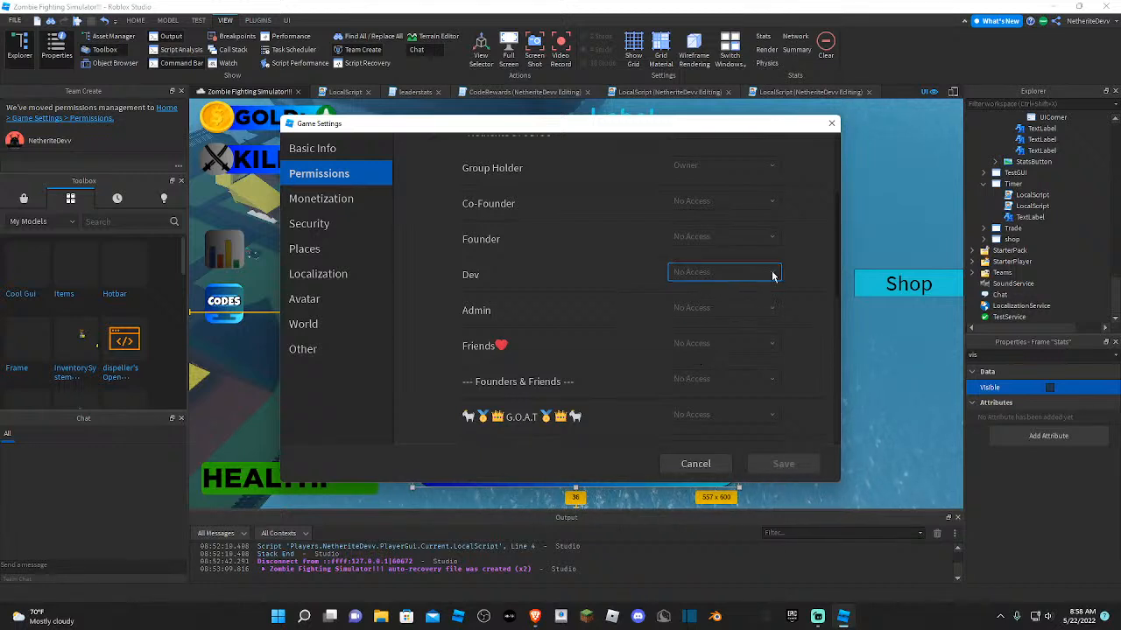
pyautogui.scroll(3, 758, 345)
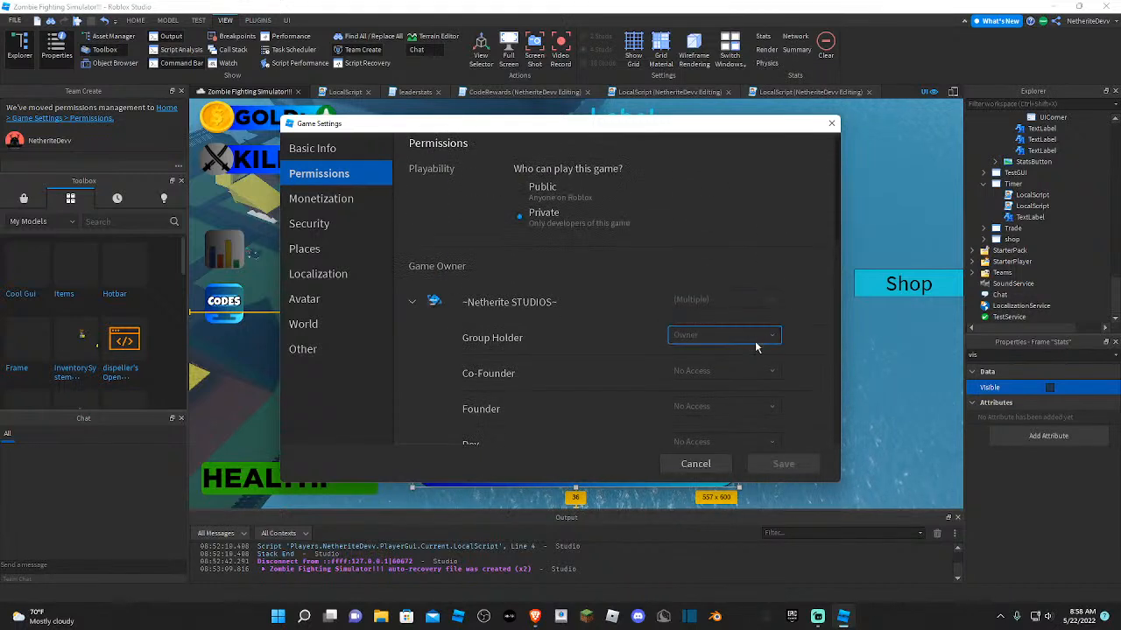
pyautogui.scroll(-4, 758, 345)
pyautogui.scroll(2, 780, 345)
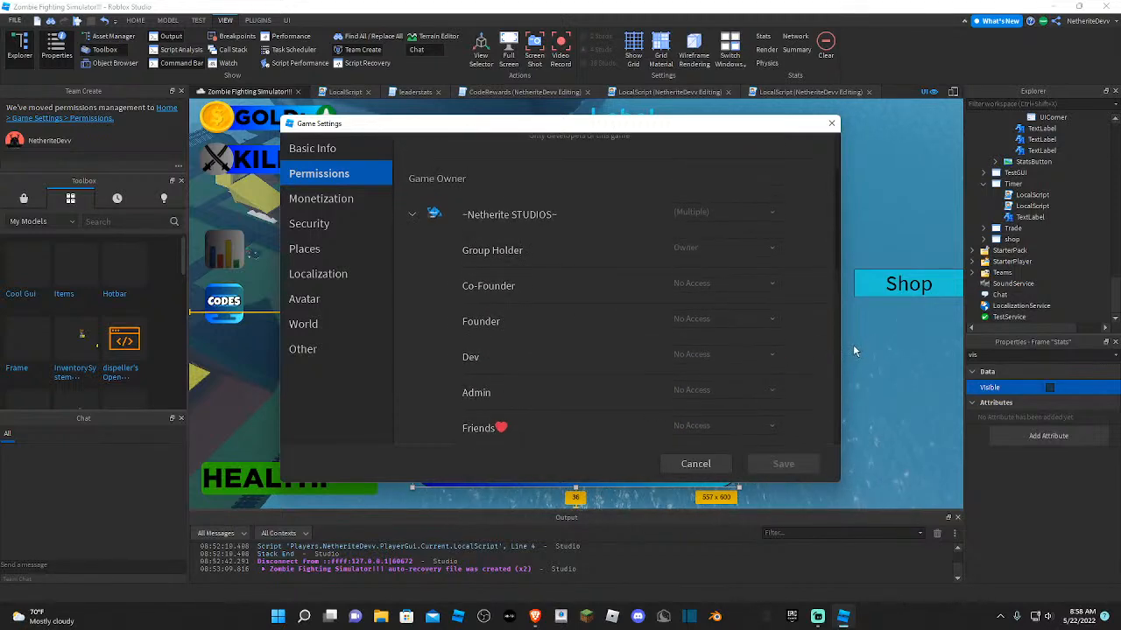
pyautogui.click(695, 464)
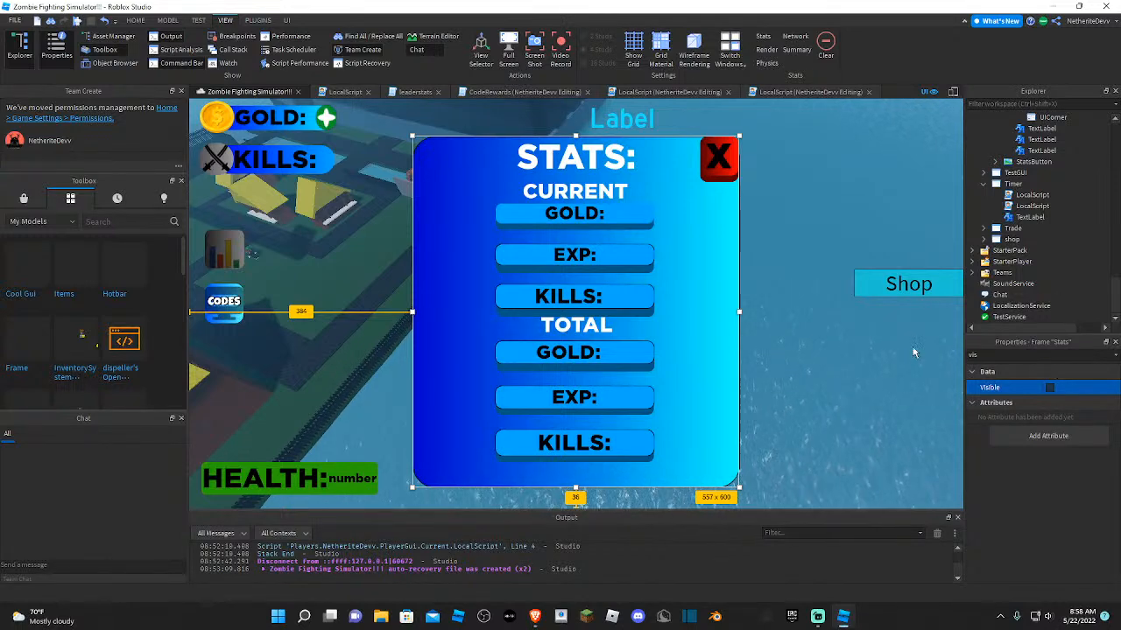
# - Select the Stats frame in StarterGui and turn off its Visible property
pyautogui.scroll(10, 1033, 228)
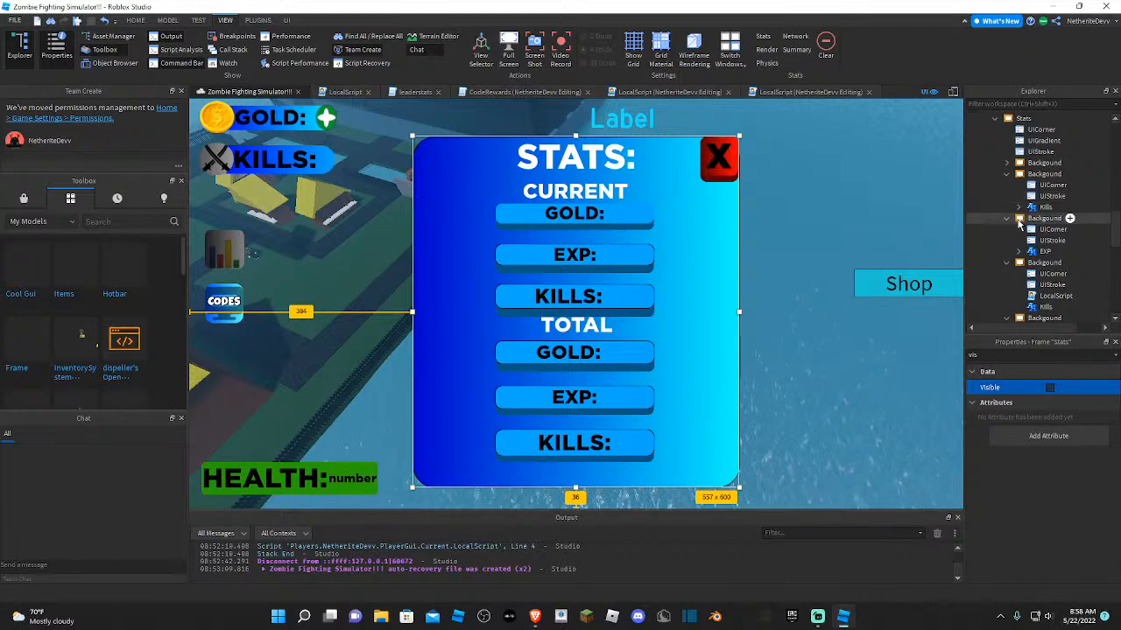
pyautogui.click(1042, 218)
pyautogui.click(1022, 118)
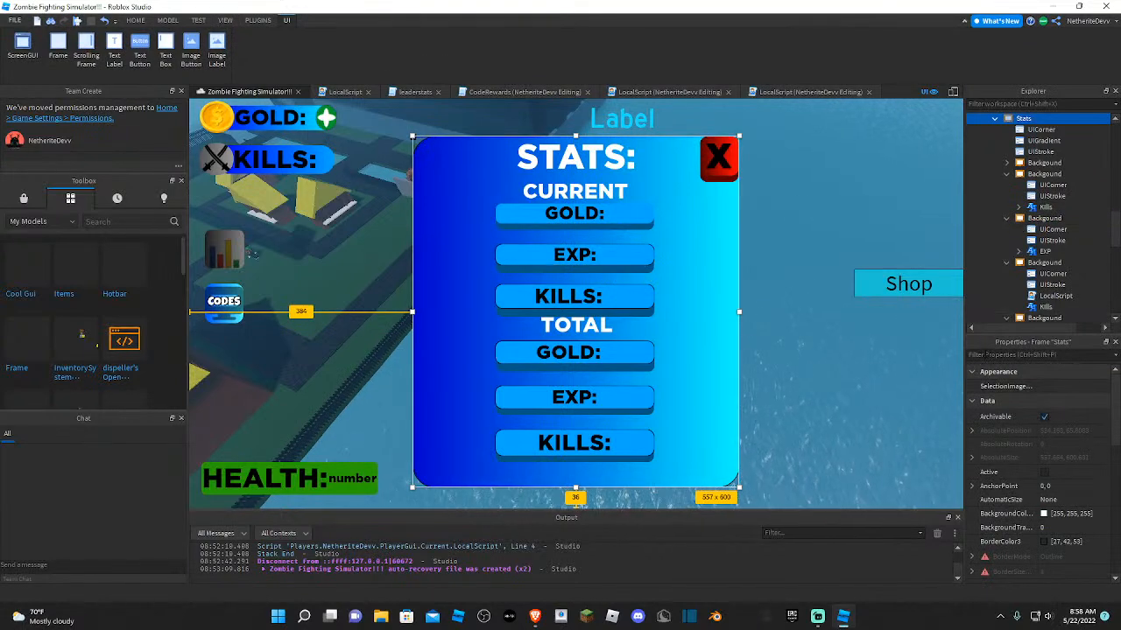
pyautogui.click(1007, 355)
pyautogui.write('vi')
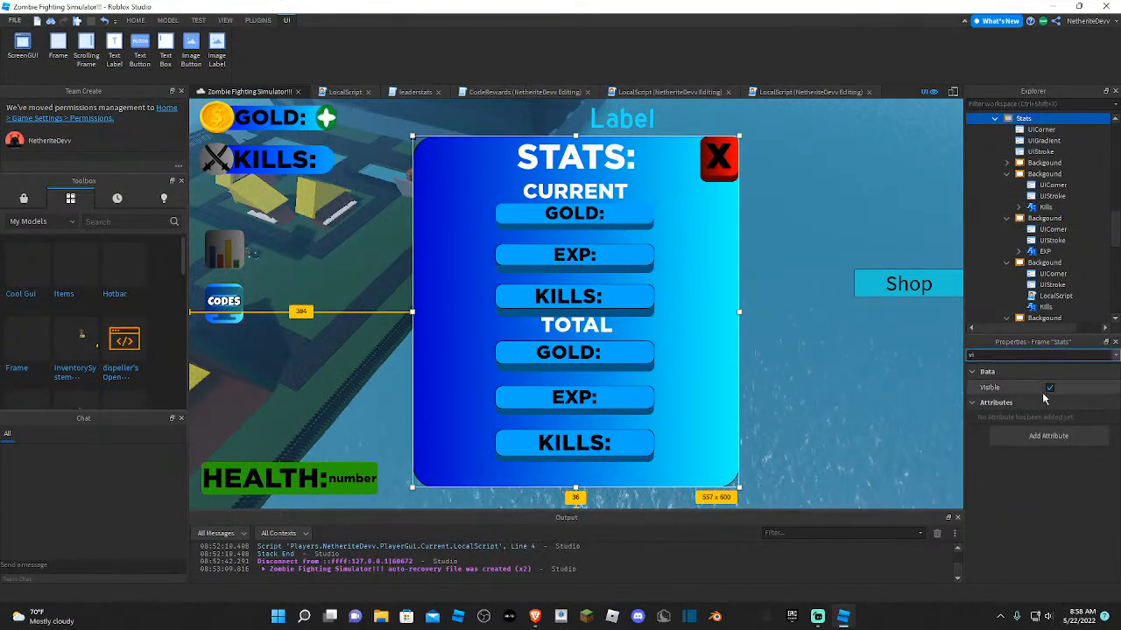
pyautogui.click(1049, 388)
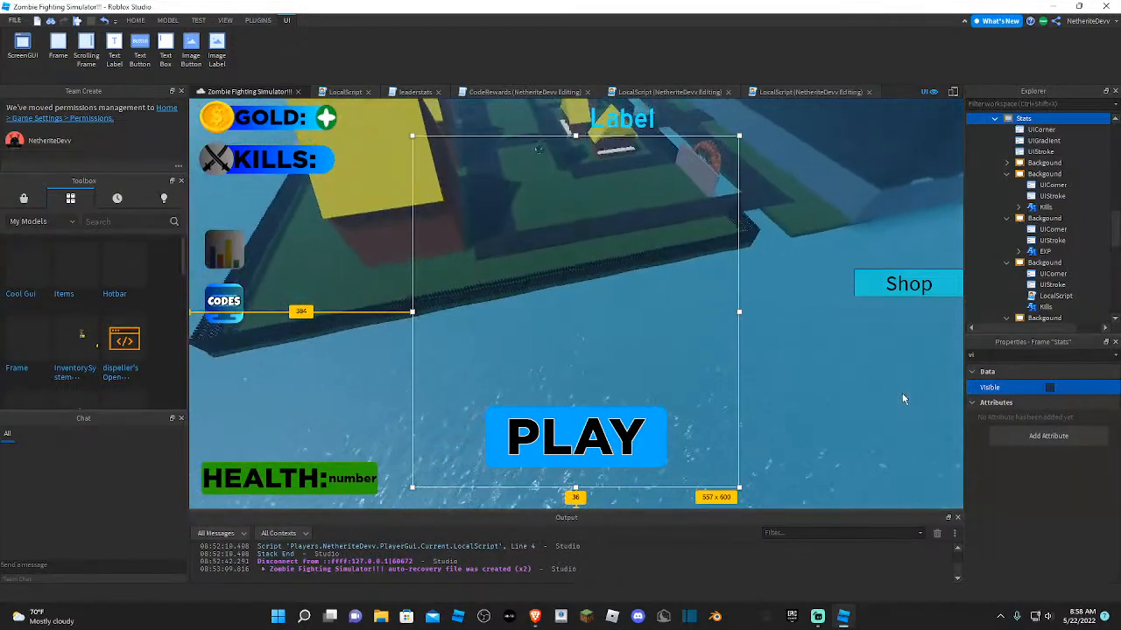
# - Collapse the Background frames inside the Stats frame and the Stats frame itself in the object hierarchy
pyautogui.click(904, 397)
pyautogui.press('w')
pyautogui.moveTo(904, 398); pyautogui.dragTo(903, 396, button='right')
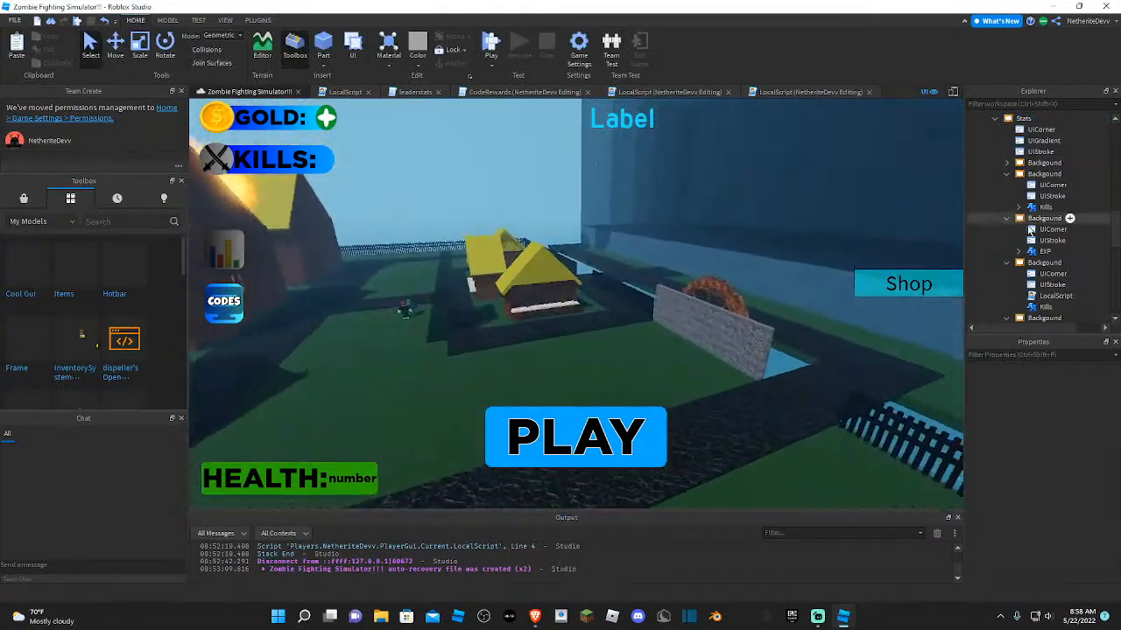
pyautogui.scroll(2, 1030, 229)
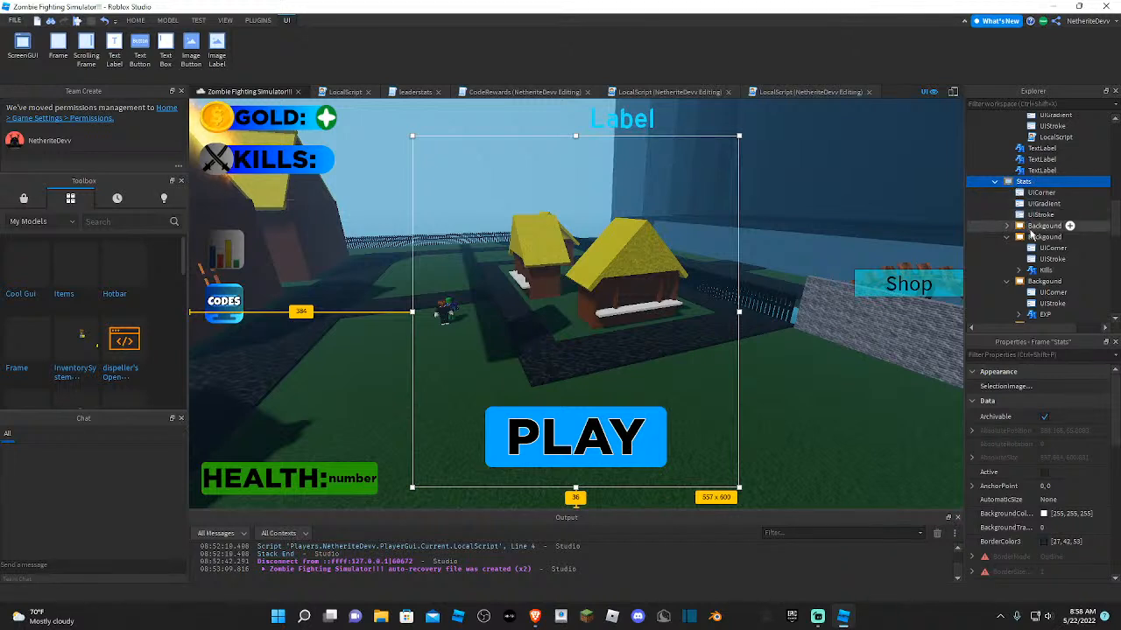
pyautogui.click(1020, 226)
pyautogui.click(1007, 225)
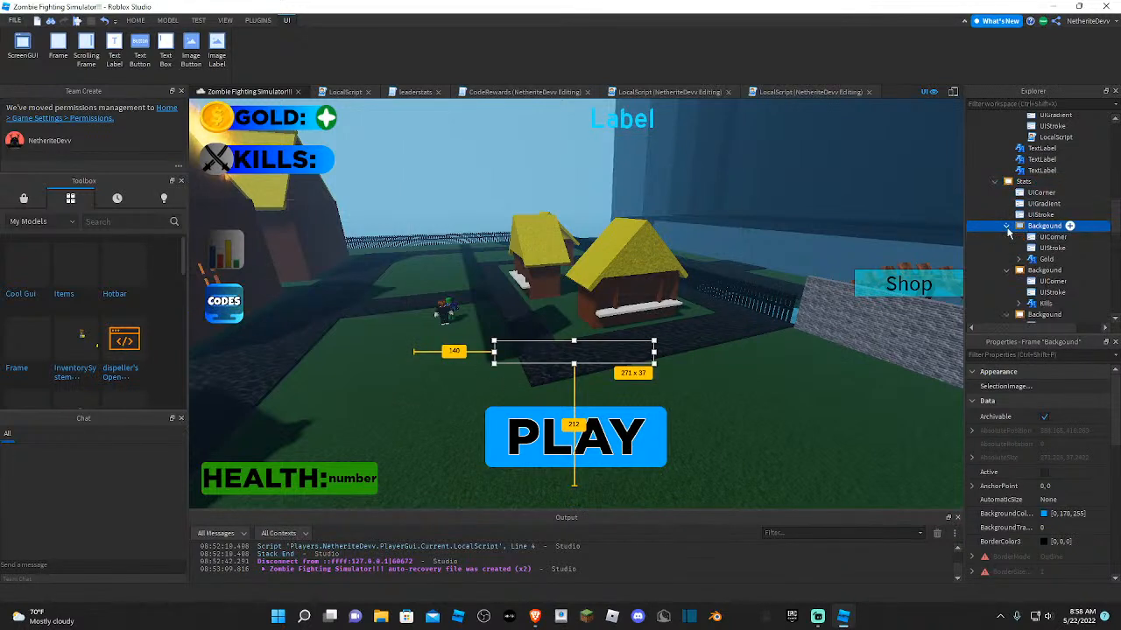
pyautogui.click(1007, 226)
pyautogui.click(1007, 237)
pyautogui.click(1007, 248)
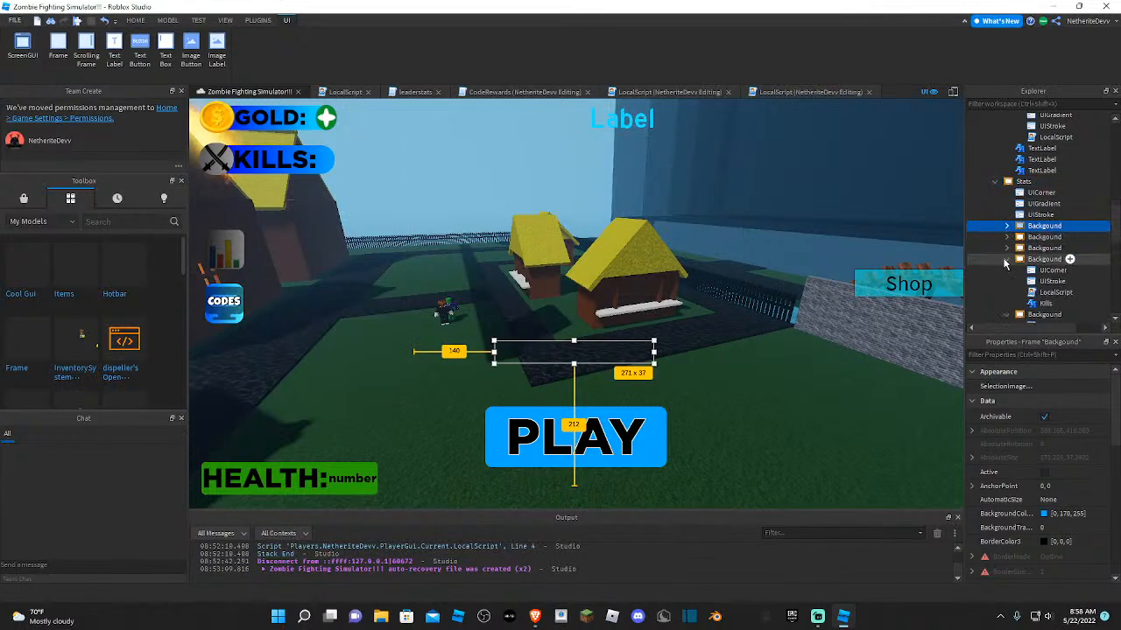
pyautogui.click(1006, 260)
pyautogui.click(1002, 182)
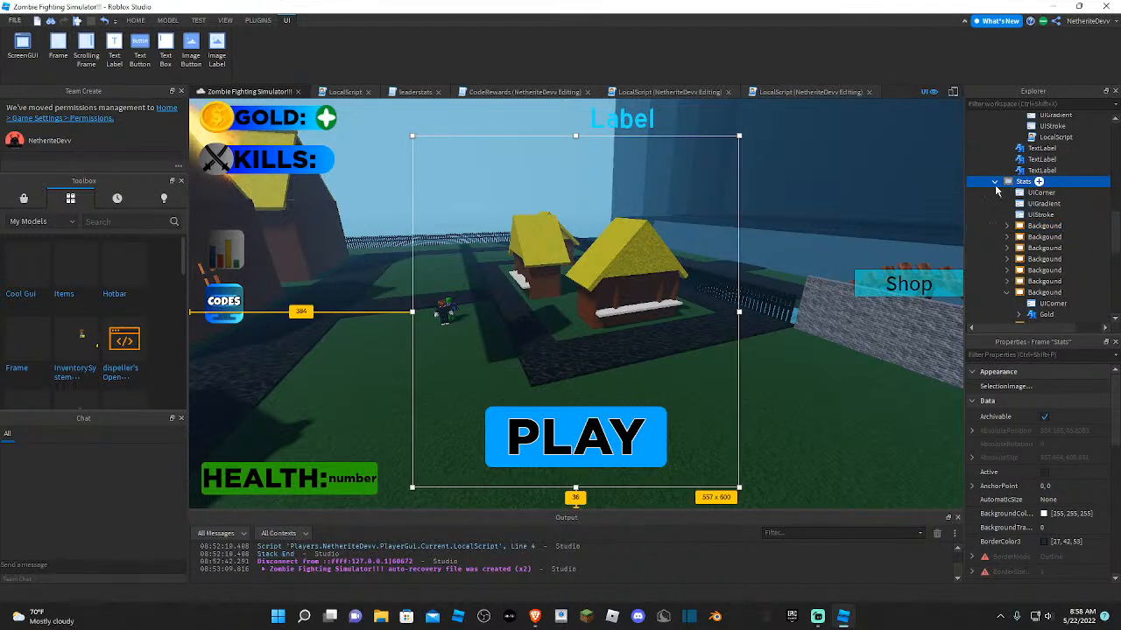
pyautogui.click(994, 181)
# - Add a TextLabel inside StatsButton
pyautogui.click(1011, 192)
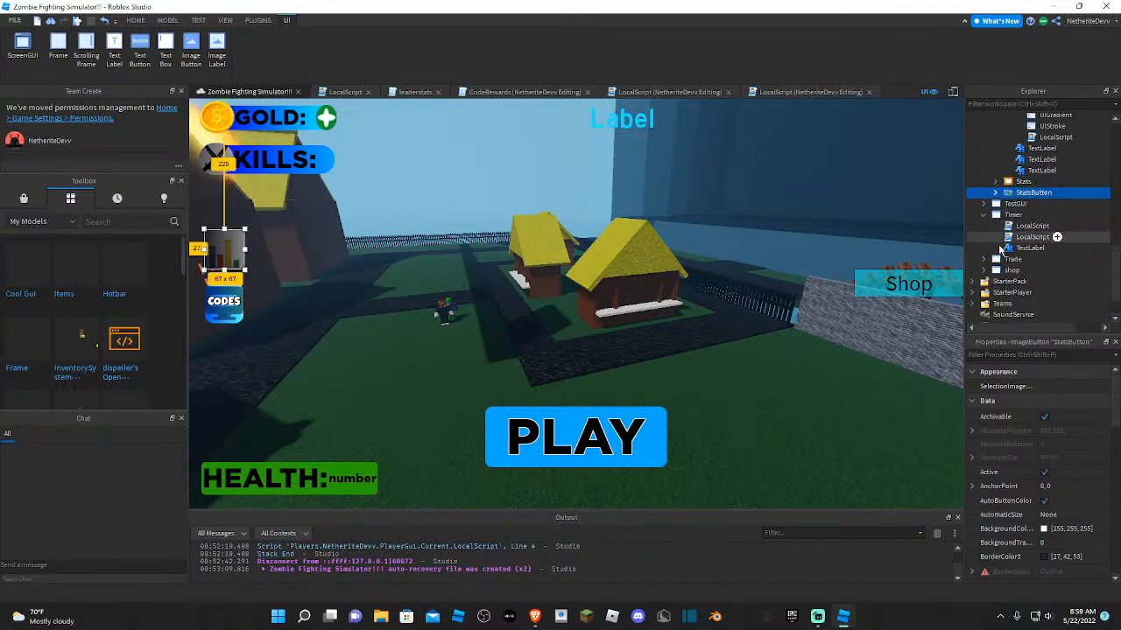
pyautogui.click(1059, 193)
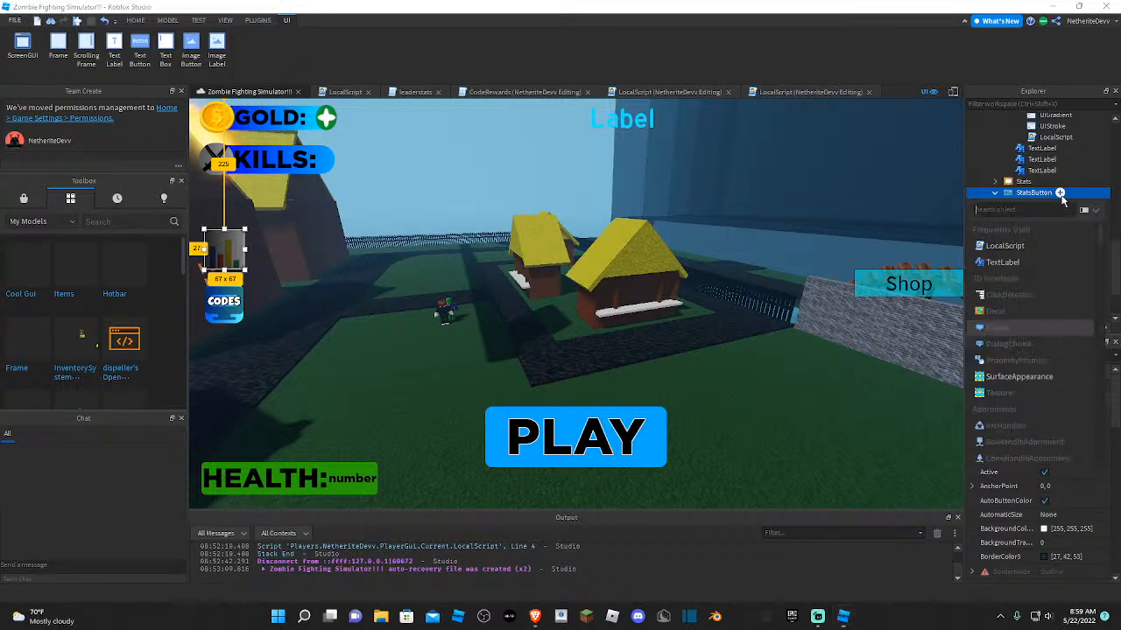
pyautogui.click(1003, 261)
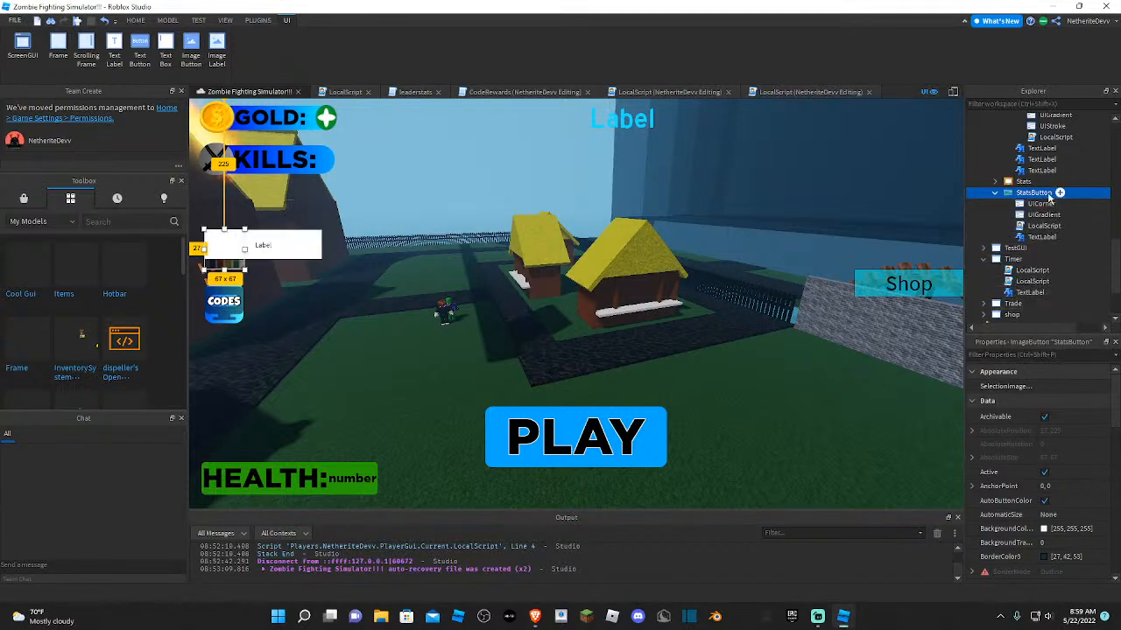
# - Set the new TextLabel's Size to 0.2,0,1,0 and reshape it by hand to about 66 x 31 across the stats button
pyautogui.click(1042, 236)
pyautogui.click(1042, 352)
pyautogui.write('s')
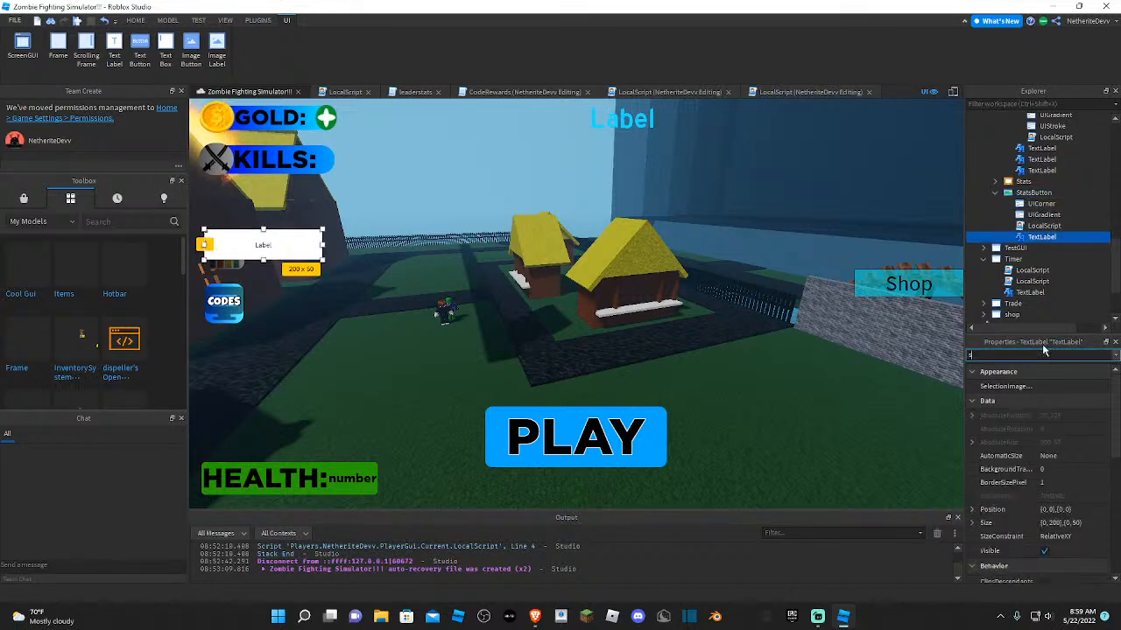
pyautogui.write('iz')
pyautogui.click(1073, 439)
pyautogui.click(1063, 427)
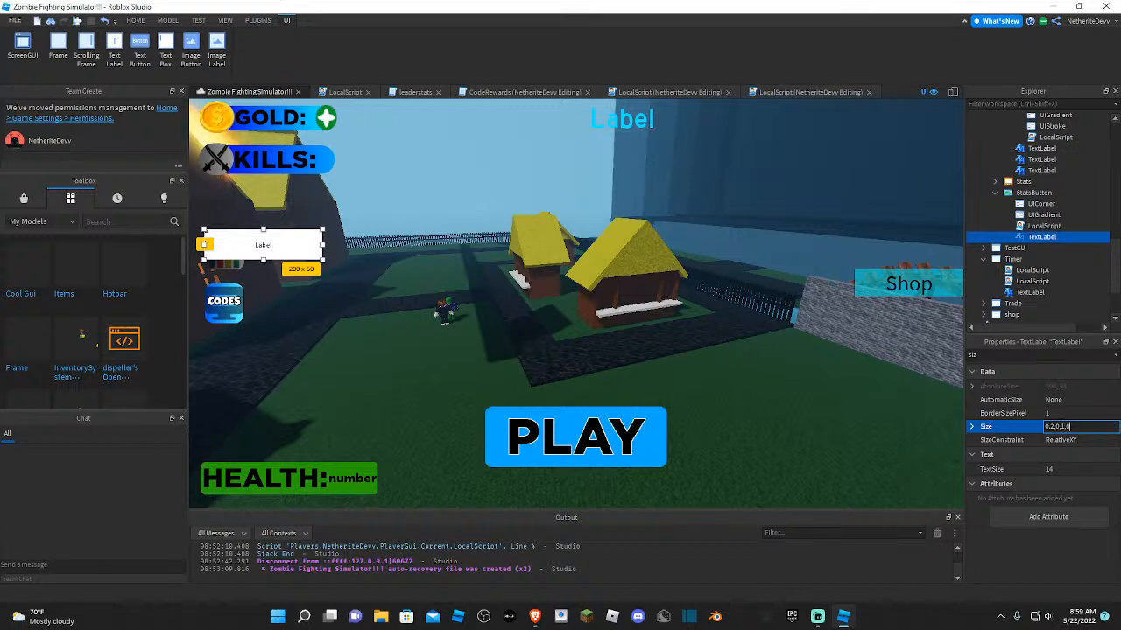
pyautogui.press('Return')
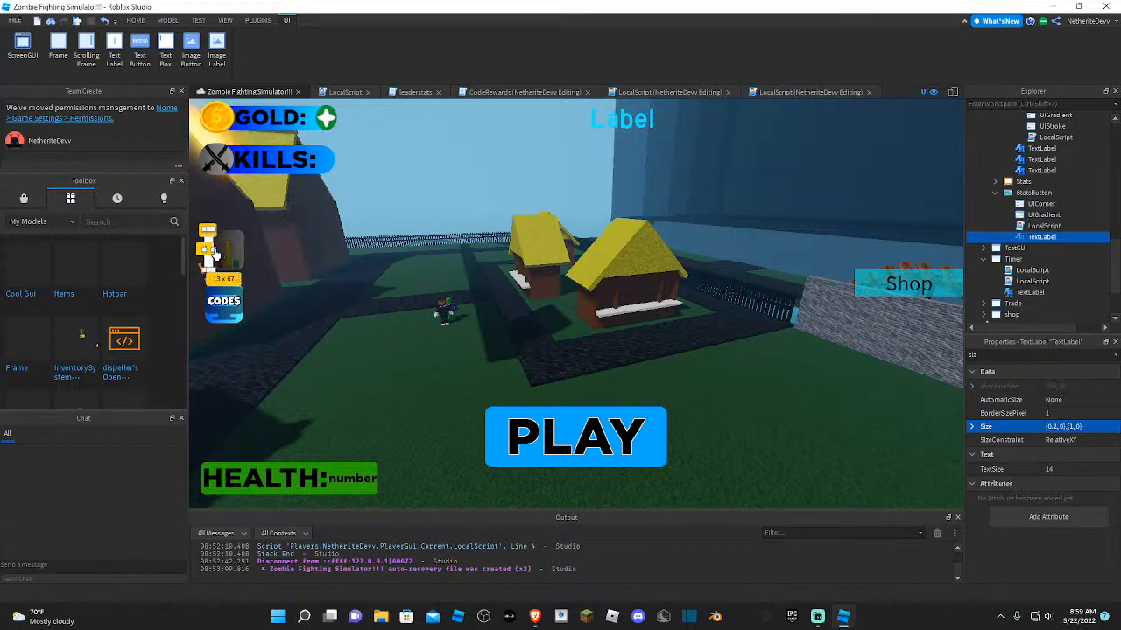
pyautogui.moveTo(210, 253)
pyautogui.mouseDown()
pyautogui.moveTo(250, 251)
pyautogui.moveTo(225, 244)
pyautogui.moveTo(228, 261)
pyautogui.mouseUp()
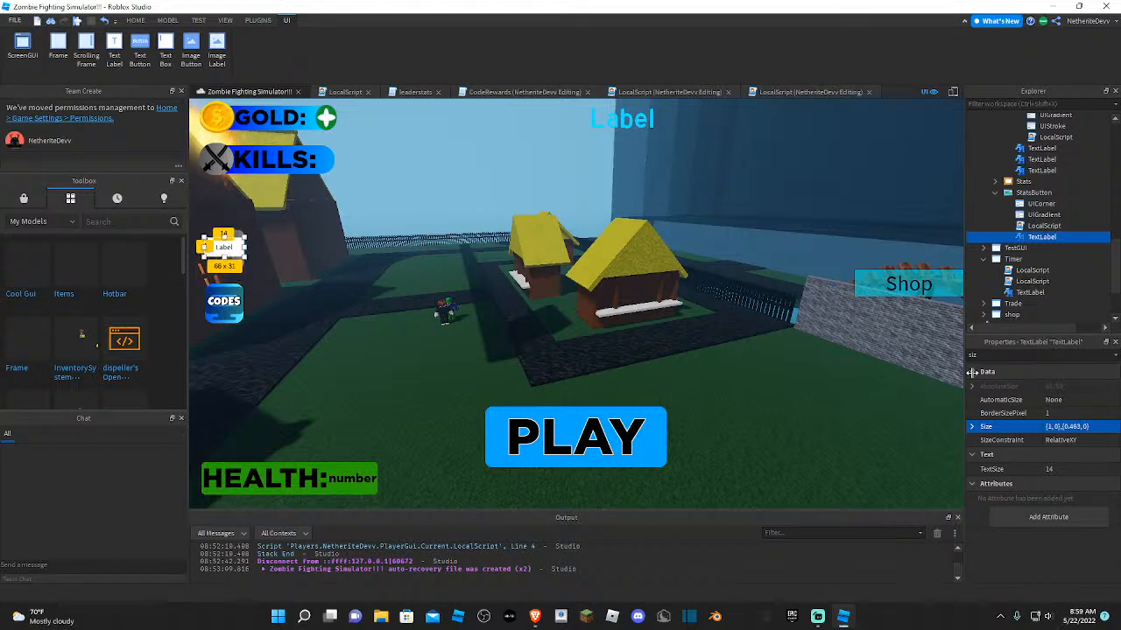
# - Make the label's background fully transparent by setting BackgroundTransparency to 1
pyautogui.moveTo(1027, 356); pyautogui.dragTo(888, 322)
pyautogui.write('ba')
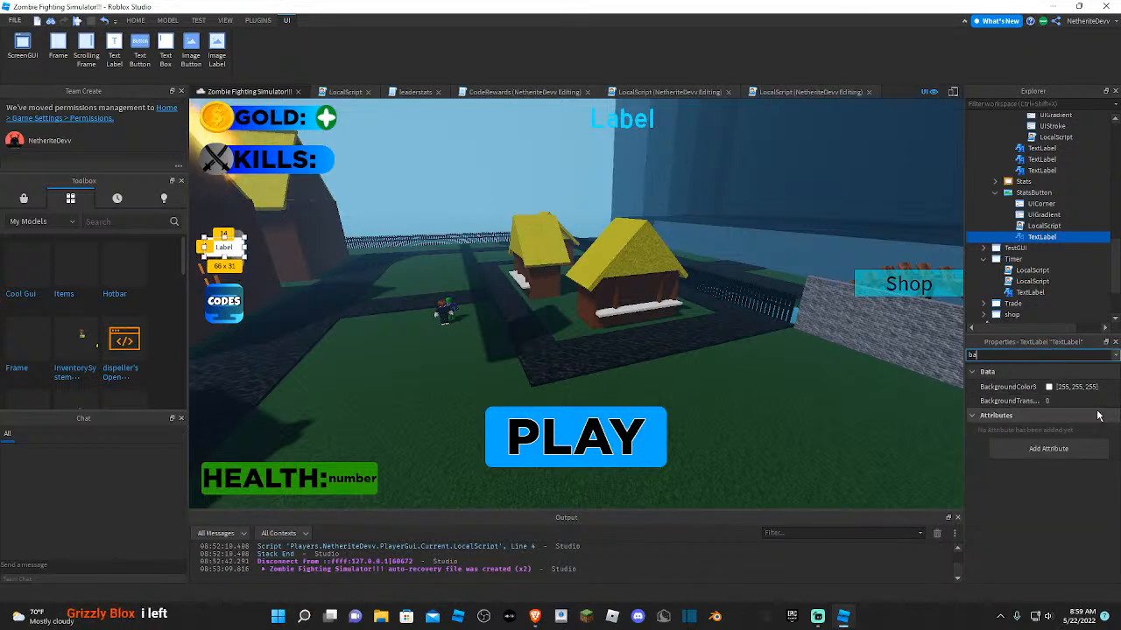
pyautogui.click(1061, 401)
pyautogui.write('1')
# - Enable TextScaled on the stats button's label and set its text to STATS
pyautogui.moveTo(1021, 356); pyautogui.dragTo(888, 335)
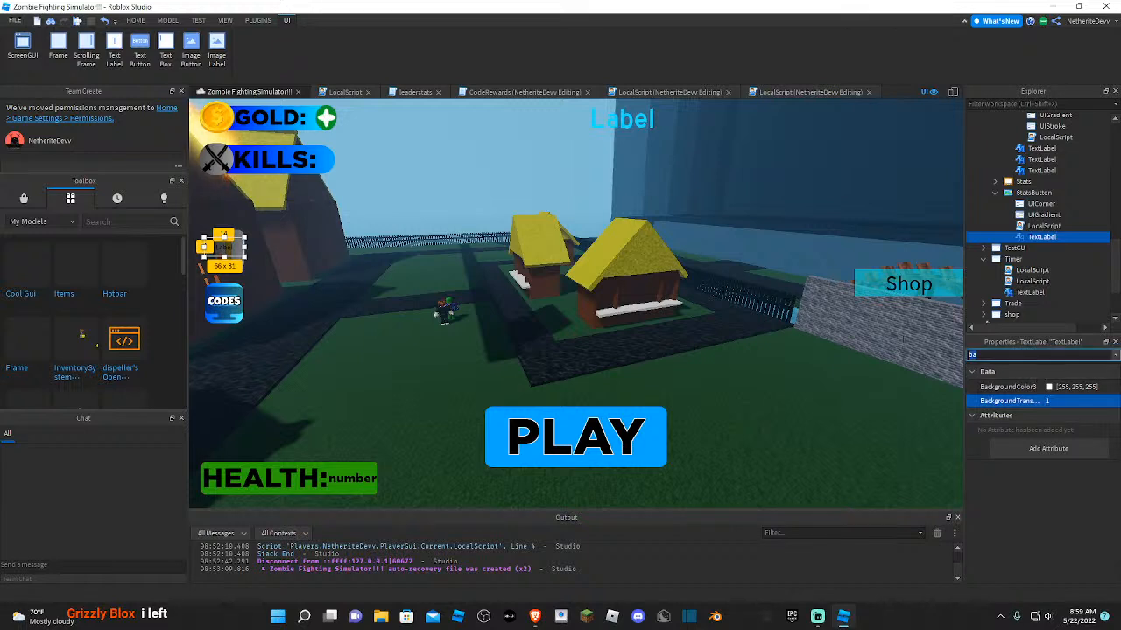
pyautogui.write('tex')
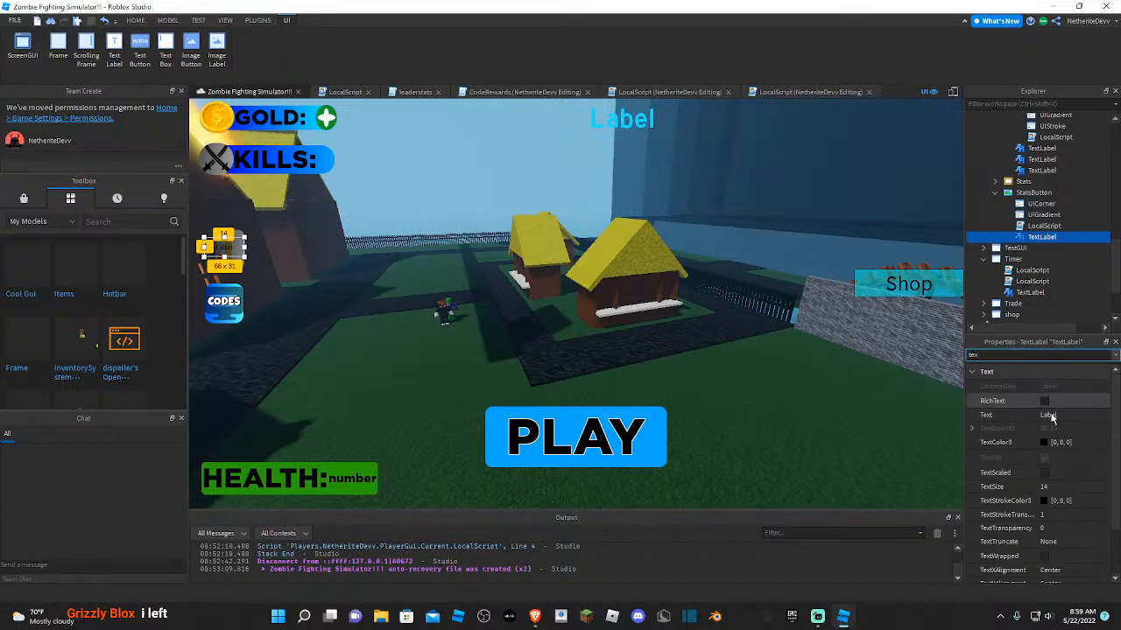
pyautogui.click(1042, 472)
pyautogui.click(1063, 414)
pyautogui.write('STAT')
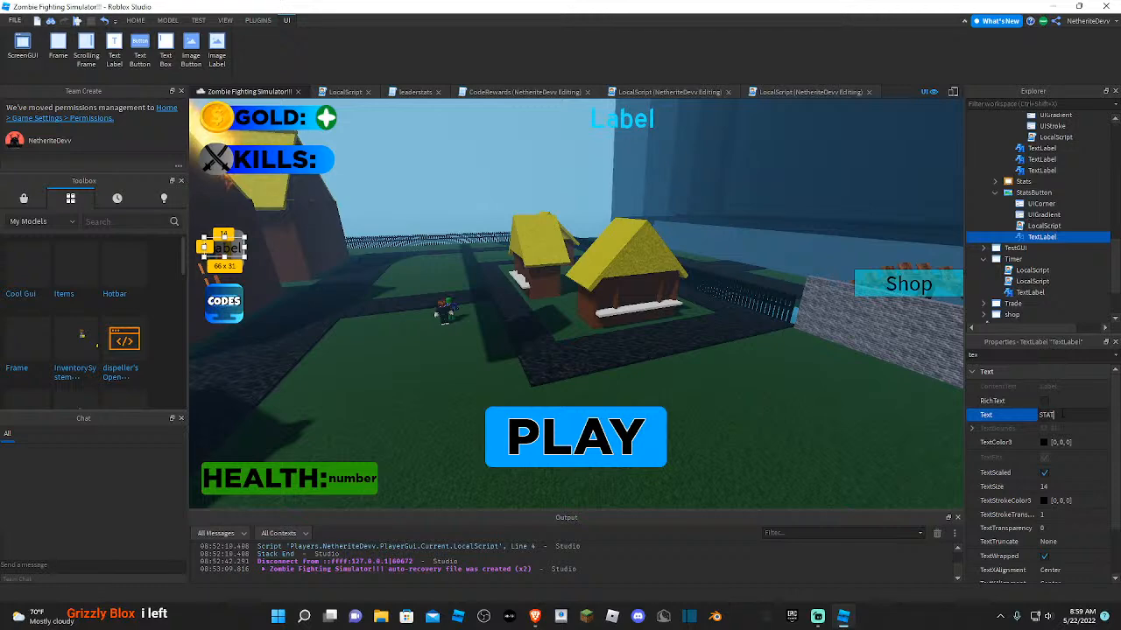
pyautogui.write('S')
# - Change the STATS label's text color to white (255, 255, 255)
pyautogui.click(1044, 442)
pyautogui.click(1044, 442)
pyautogui.click(537, 290)
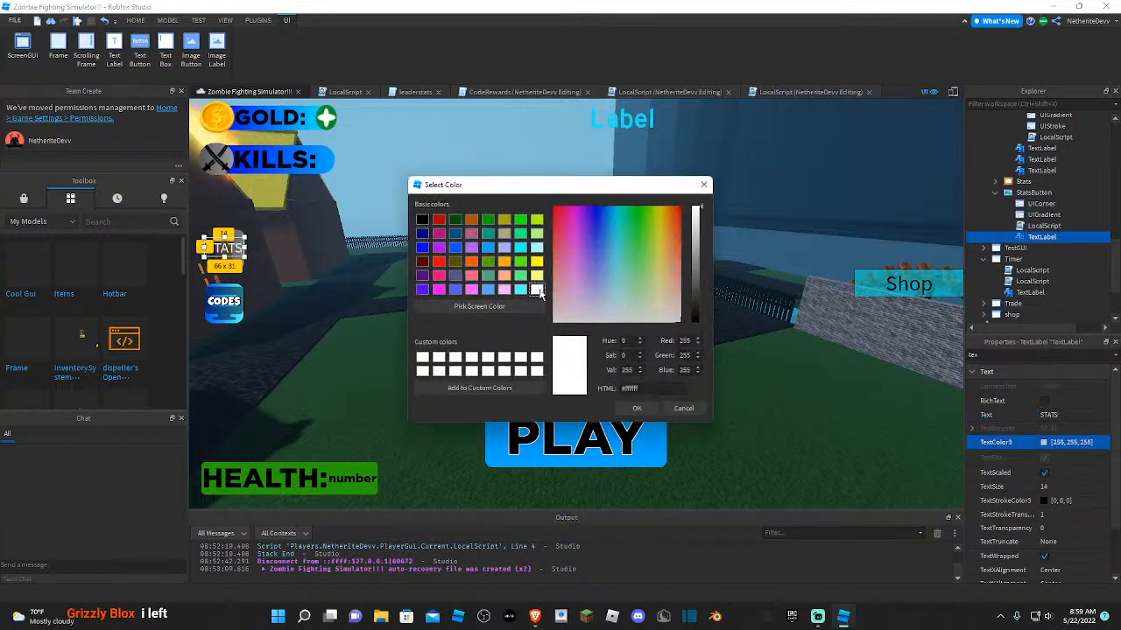
pyautogui.click(636, 408)
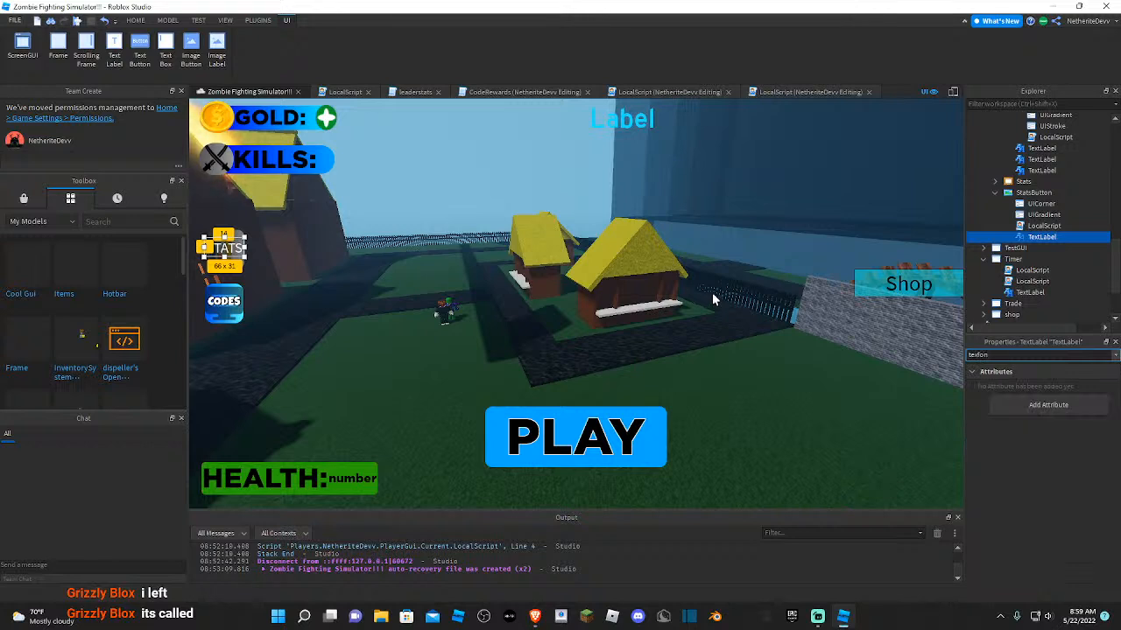
# - Set the font of the Stats button's text label to LuckiestGuy
pyautogui.press('BackSpace')
pyautogui.press('BackSpace')
pyautogui.press('BackSpace')
pyautogui.press('BackSpace')
pyautogui.press('BackSpace')
pyautogui.write('fo')
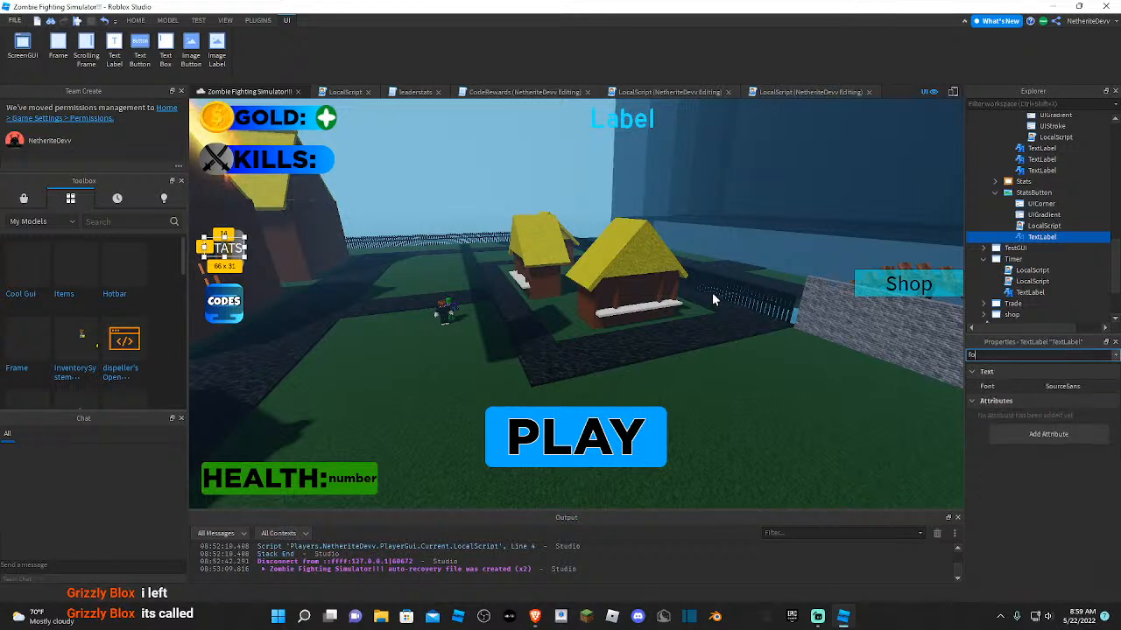
pyautogui.write('n')
pyautogui.click(1077, 386)
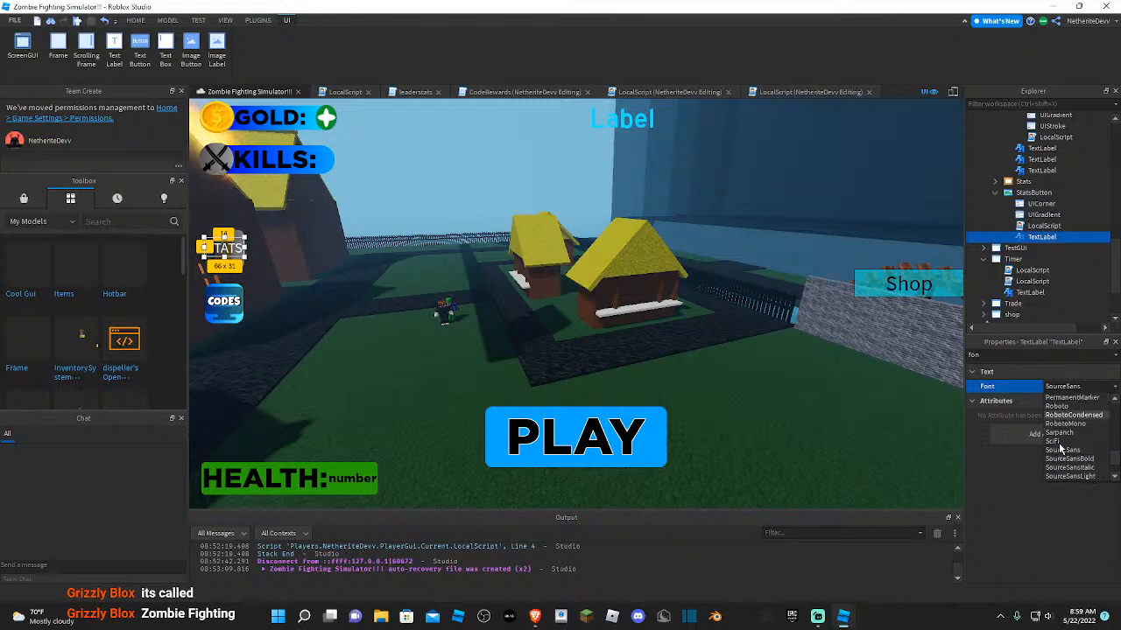
pyautogui.scroll(5, 1077, 459)
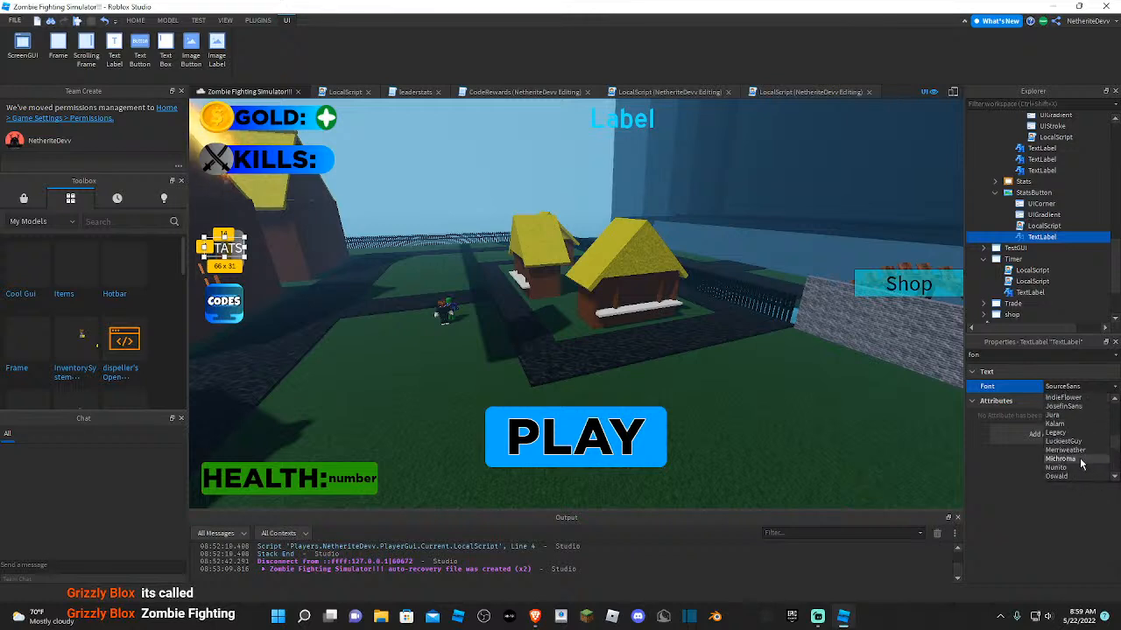
pyautogui.click(1077, 441)
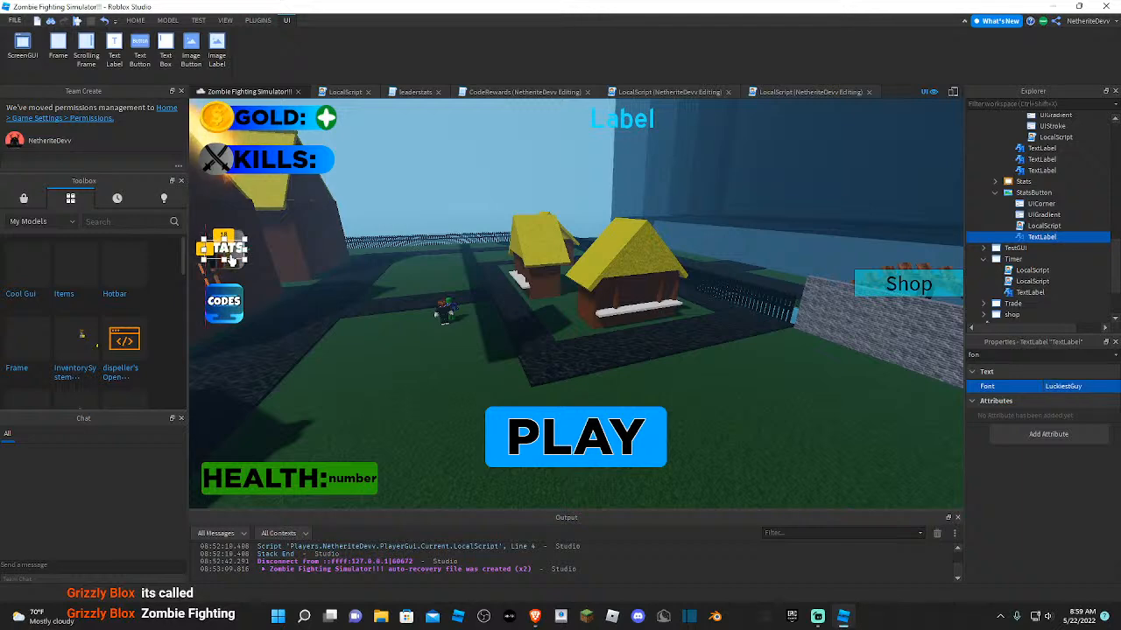
# - Deselect the Stats label and collapse the Workspace hierarchy
pyautogui.click(304, 248)
pyautogui.click(365, 191)
pyautogui.moveTo(365, 192); pyautogui.dragTo(373, 190, button='right')
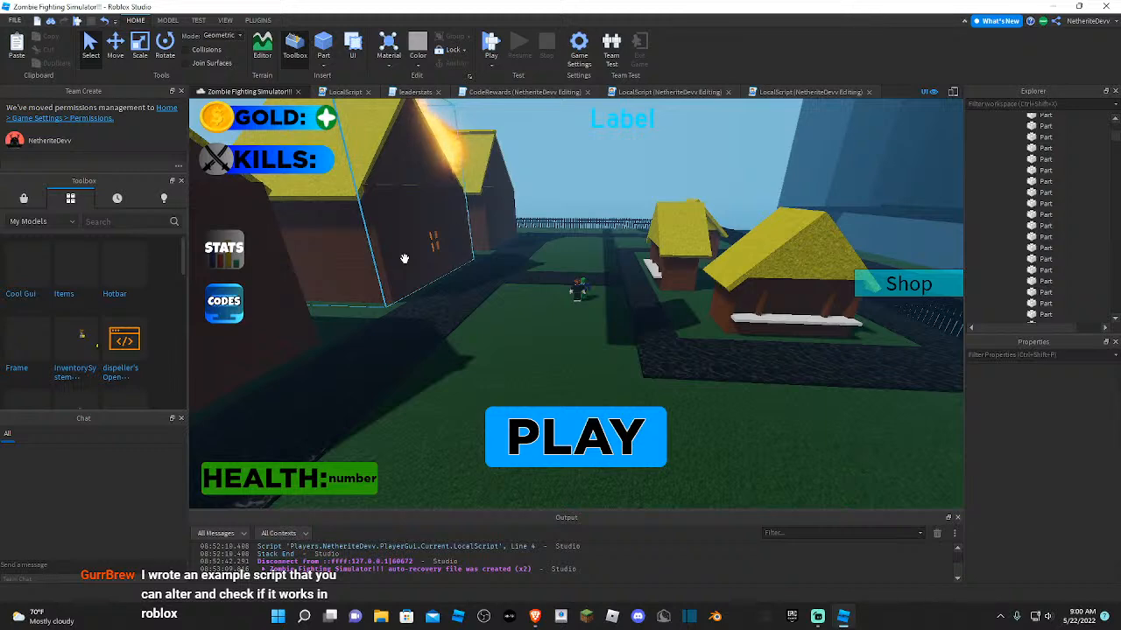
pyautogui.moveTo(398, 237); pyautogui.dragTo(368, 250, button='right')
pyautogui.scroll(10, 1042, 219)
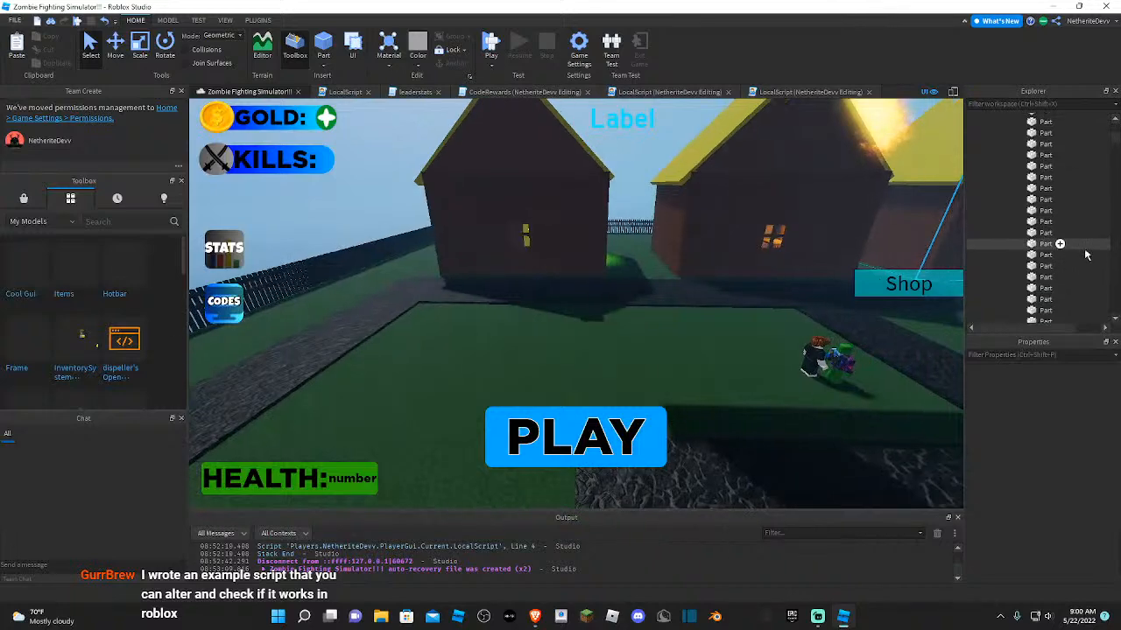
pyautogui.scroll(1, 1102, 158)
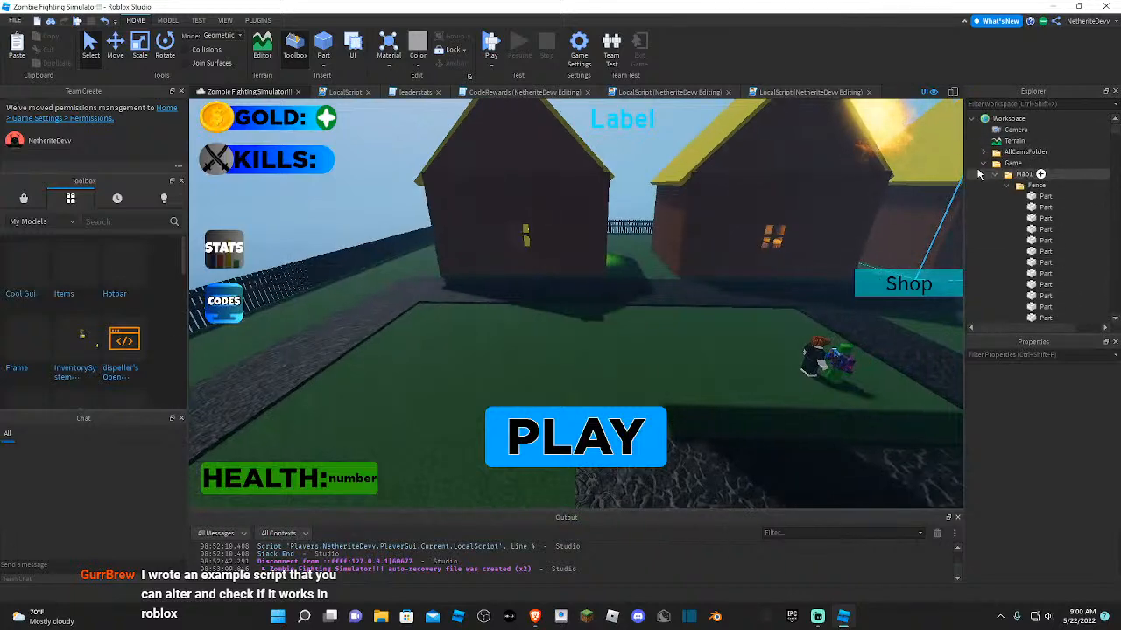
pyautogui.click(972, 119)
pyautogui.moveTo(818, 216); pyautogui.dragTo(823, 219, button='right')
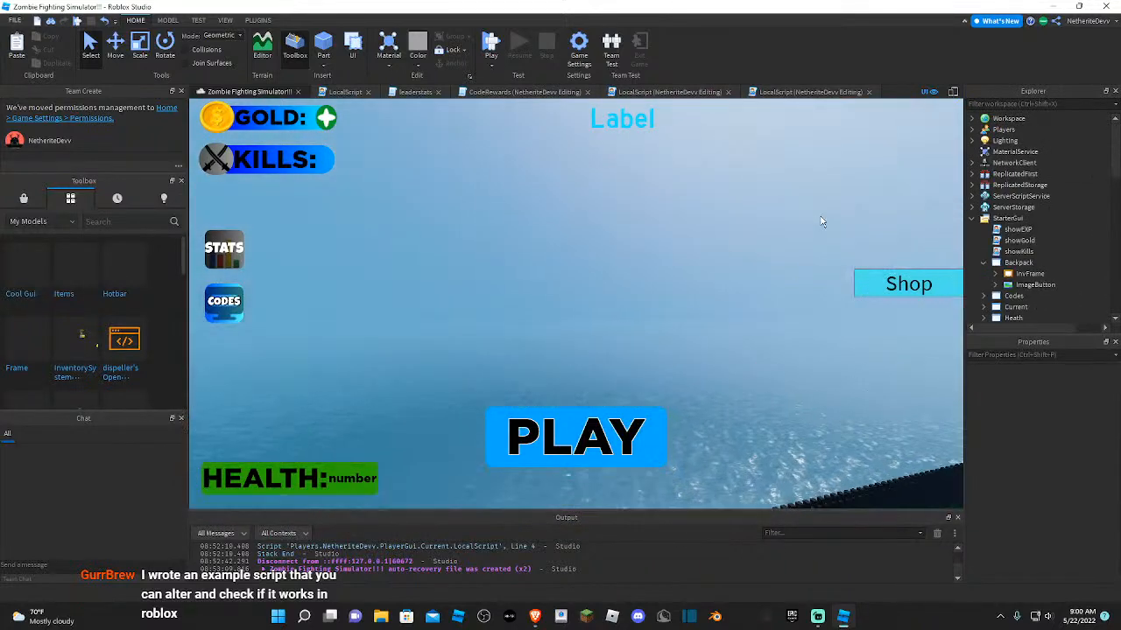
# - Move the Shop button beside the Stats button and resize it to 67 x 67
pyautogui.scroll(-2, 999, 263)
pyautogui.click(999, 255)
pyautogui.moveTo(936, 287); pyautogui.dragTo(243, 370)
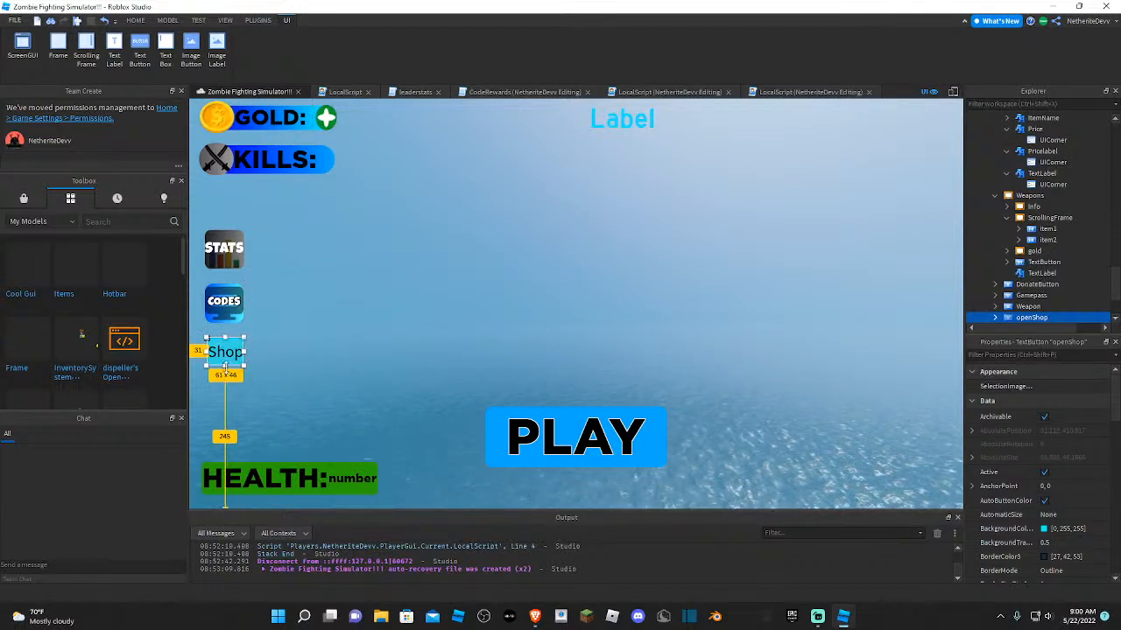
pyautogui.moveTo(235, 352); pyautogui.dragTo(293, 251)
pyautogui.click(230, 268)
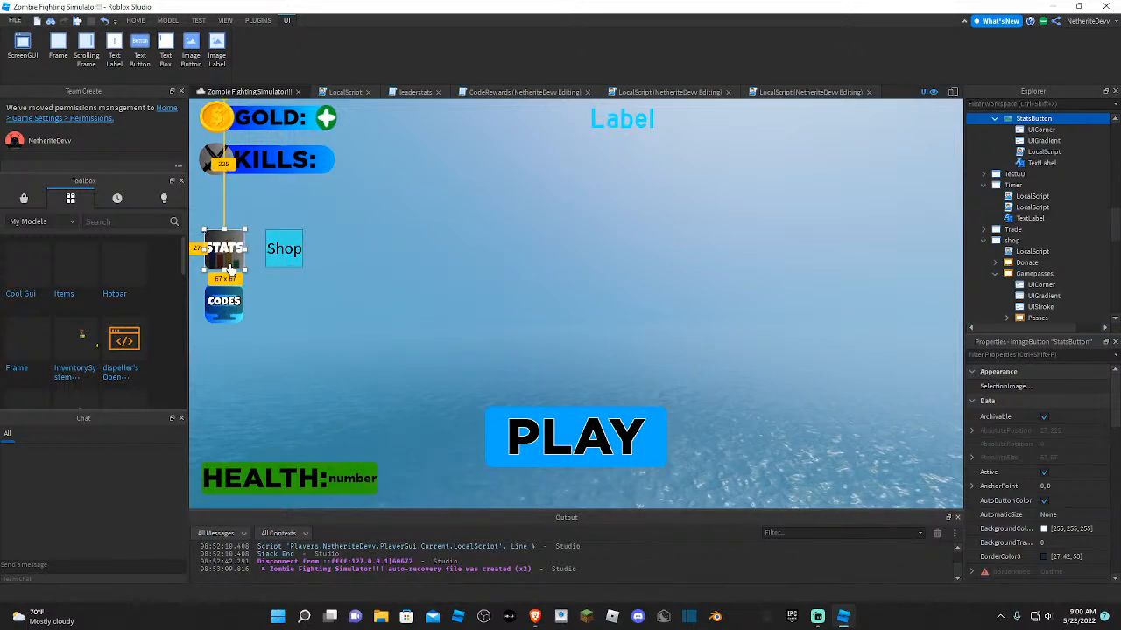
pyautogui.click(298, 252)
pyautogui.moveTo(302, 267); pyautogui.dragTo(305, 274)
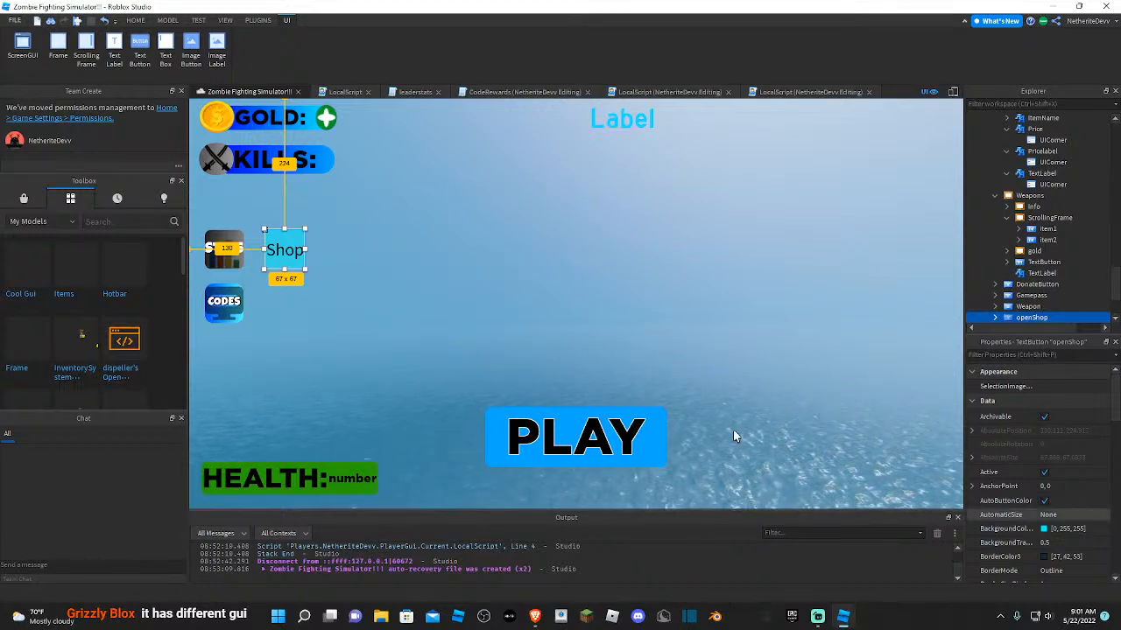
# - Collapse the shop, Timer and Stats interfaces in the StarterGui hierarchy
pyautogui.click(1042, 355)
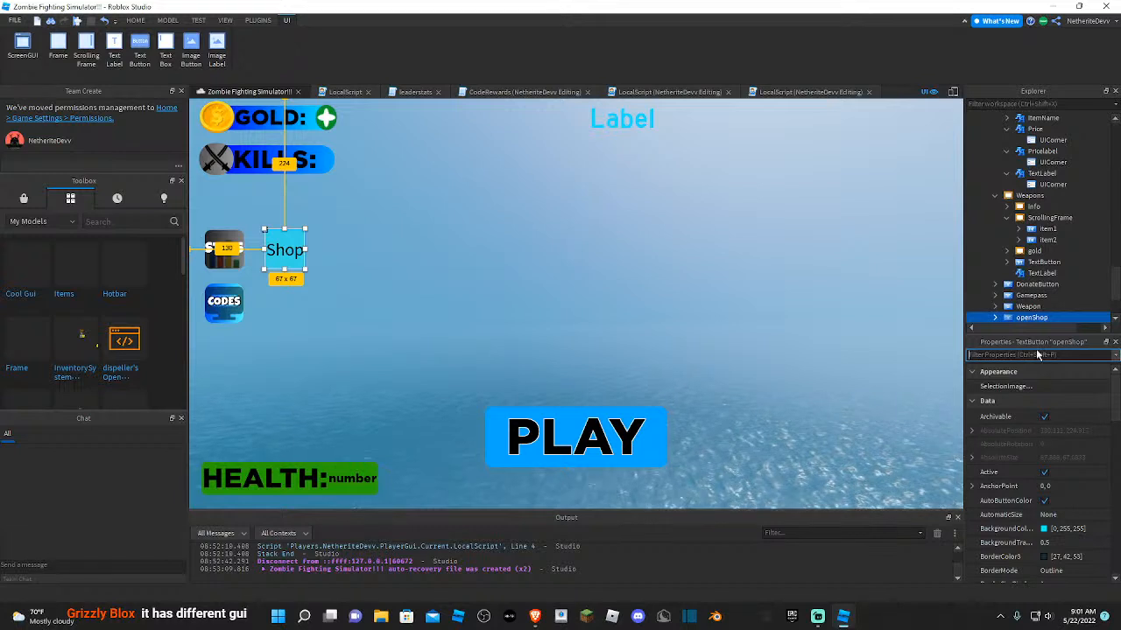
pyautogui.scroll(-3, 1021, 263)
pyautogui.scroll(6, 1021, 262)
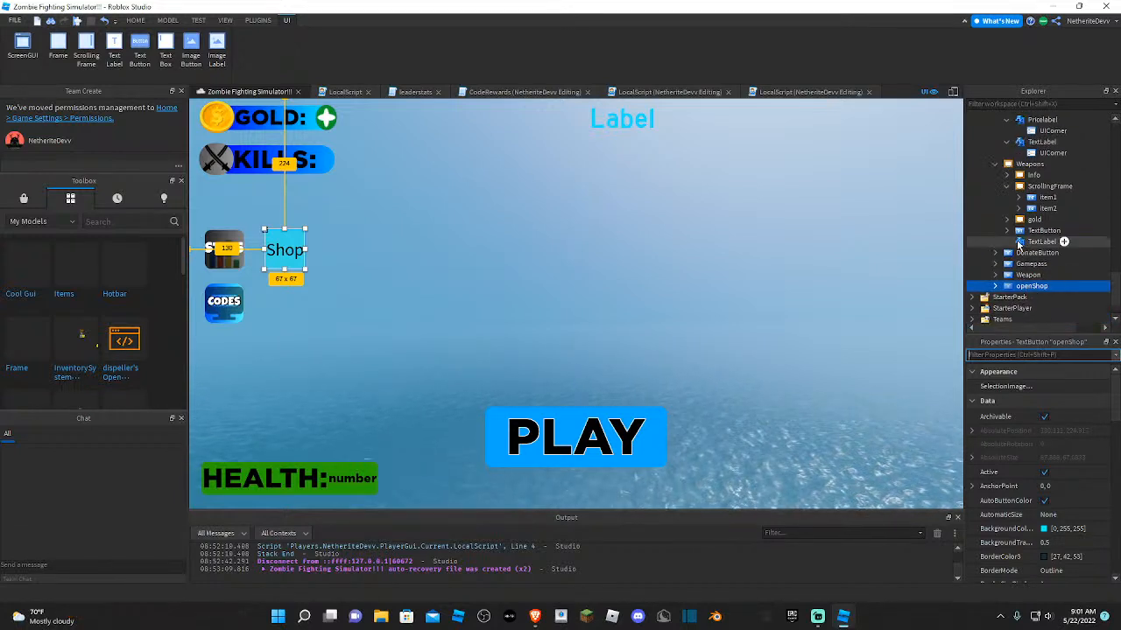
pyautogui.click(988, 198)
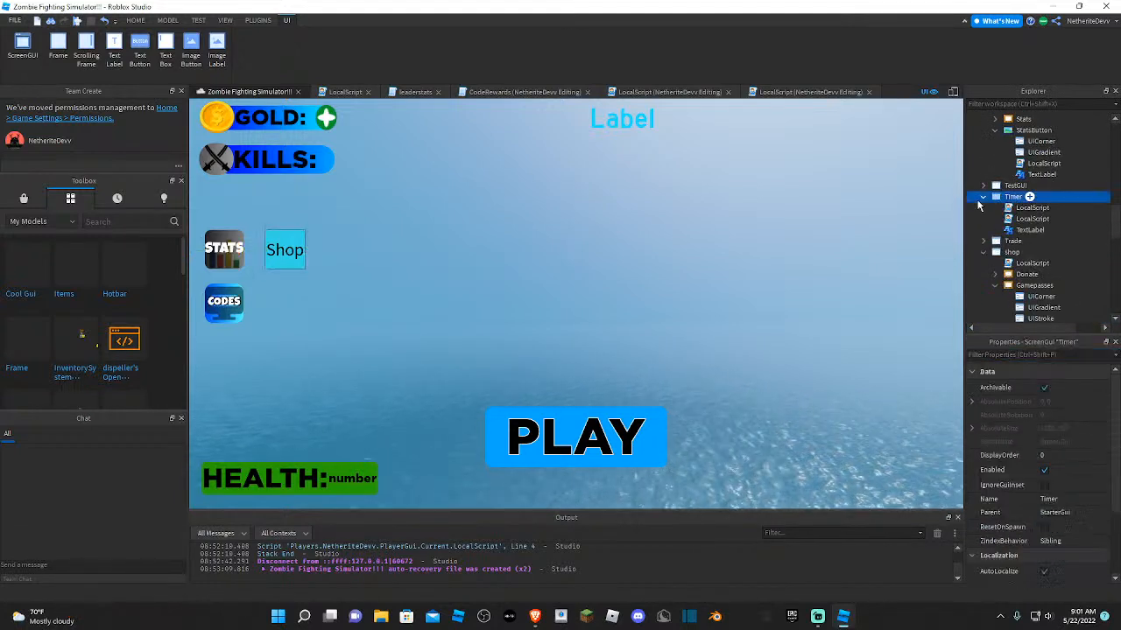
pyautogui.click(982, 252)
pyautogui.click(982, 198)
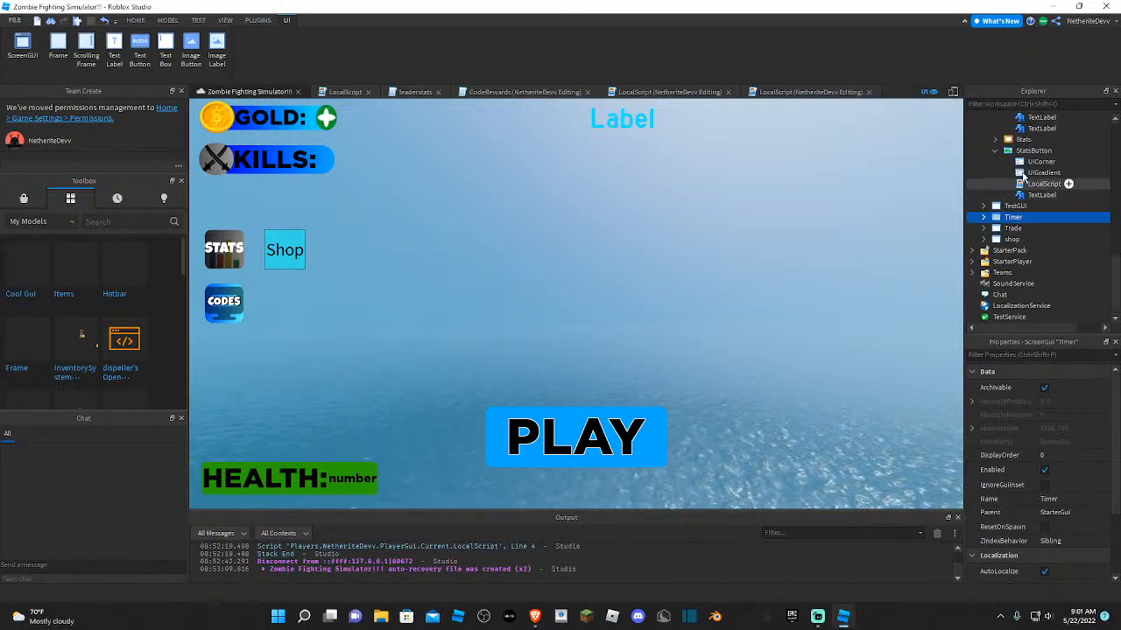
pyautogui.scroll(5, 998, 193)
pyautogui.scroll(4, 1009, 193)
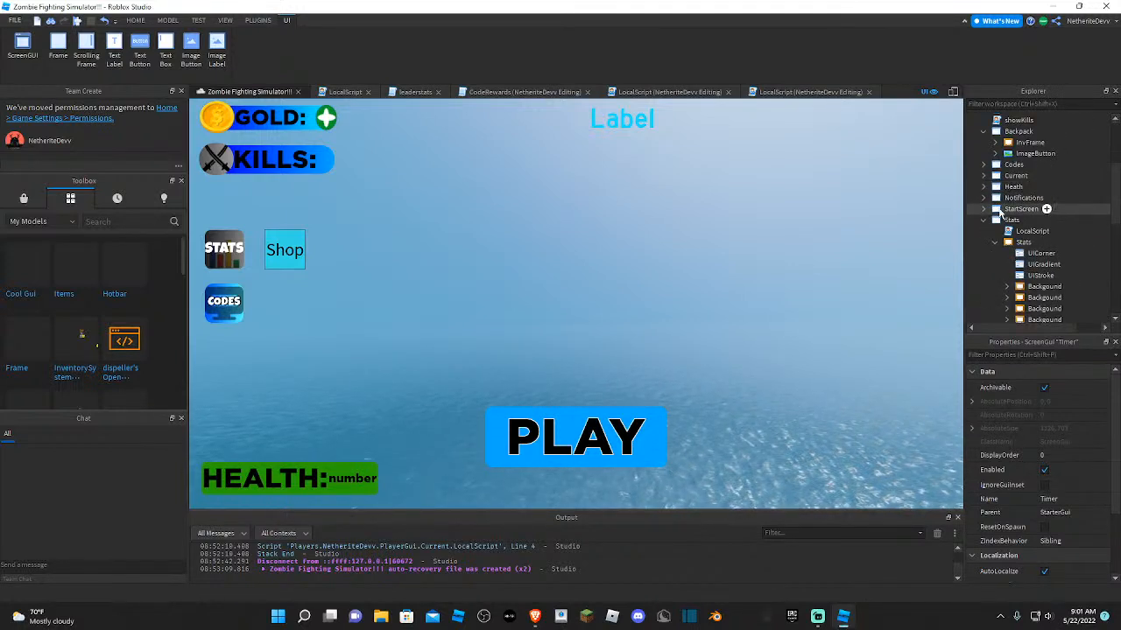
pyautogui.click(984, 220)
# - Expand the Codes interface and select the UICorner and UIGradient inside its CodesFrame
pyautogui.click(985, 164)
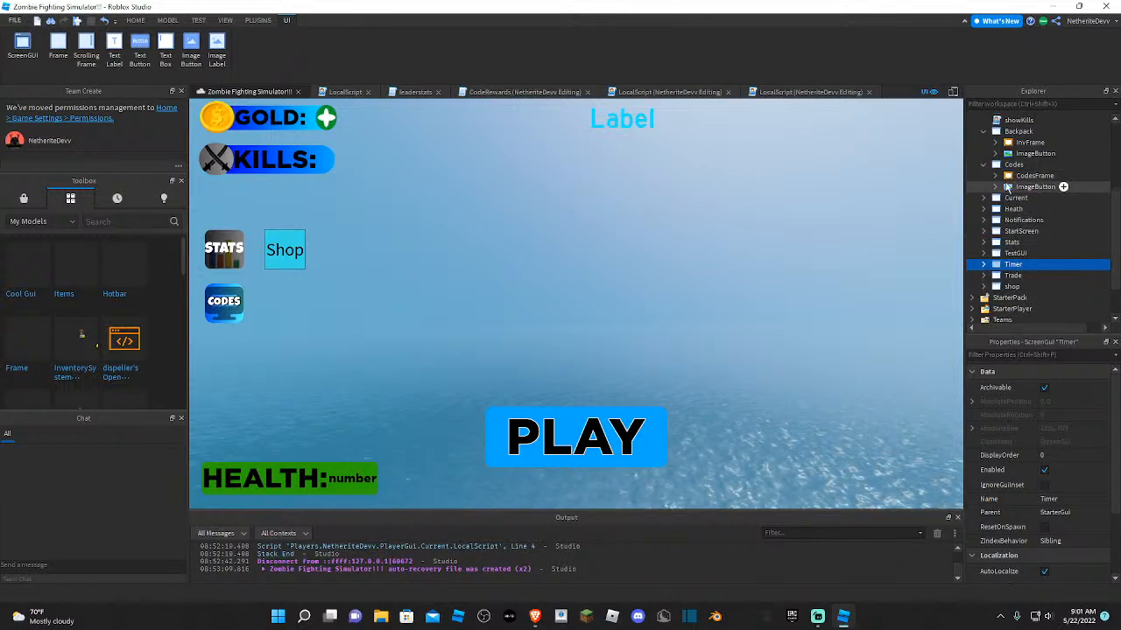
pyautogui.click(996, 175)
pyautogui.click(1043, 197)
pyautogui.keyDown('ctrl'); pyautogui.click(1042, 186); pyautogui.keyUp('ctrl')
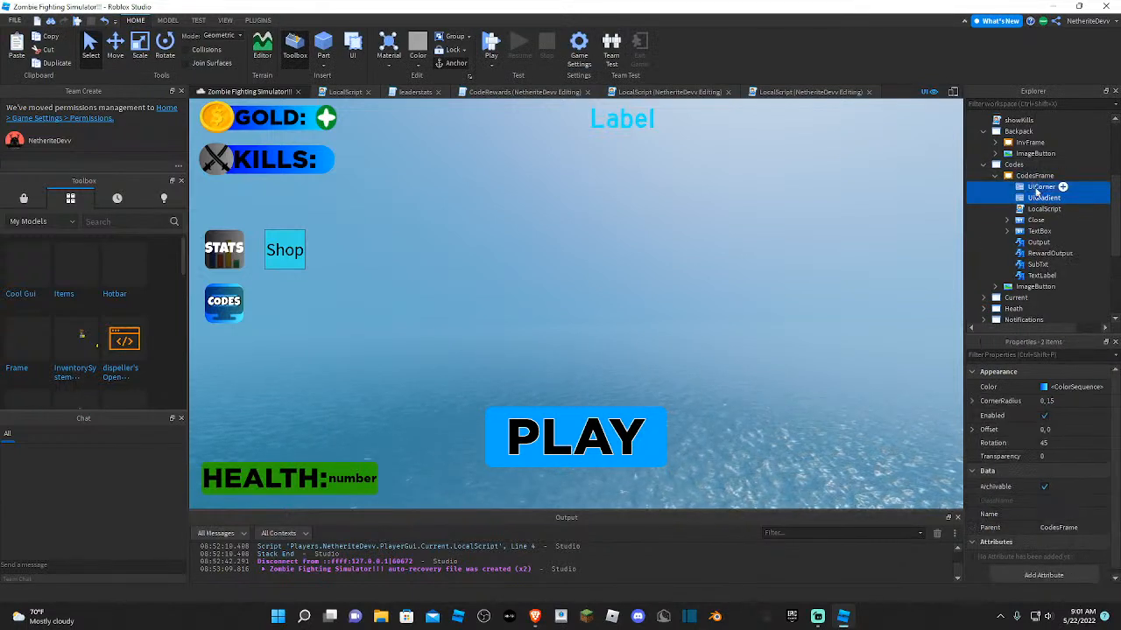
# - Expand StarterPack and StarterPlayer, and select the ImageButton of the Codes interface
pyautogui.scroll(-5, 1016, 245)
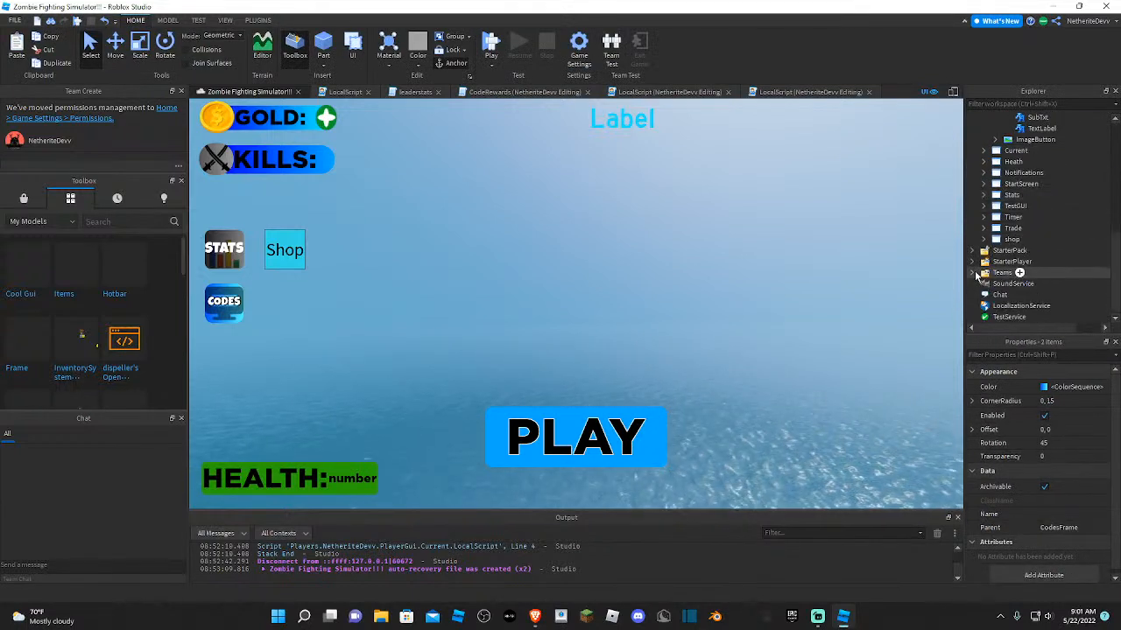
pyautogui.click(972, 251)
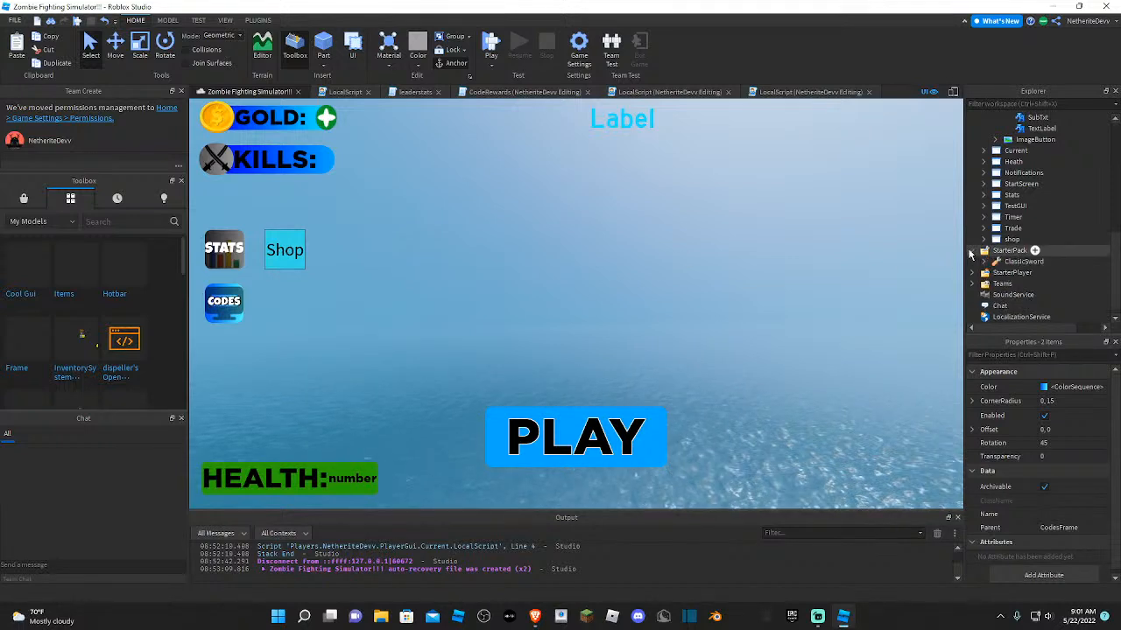
pyautogui.click(972, 273)
pyautogui.scroll(2, 985, 237)
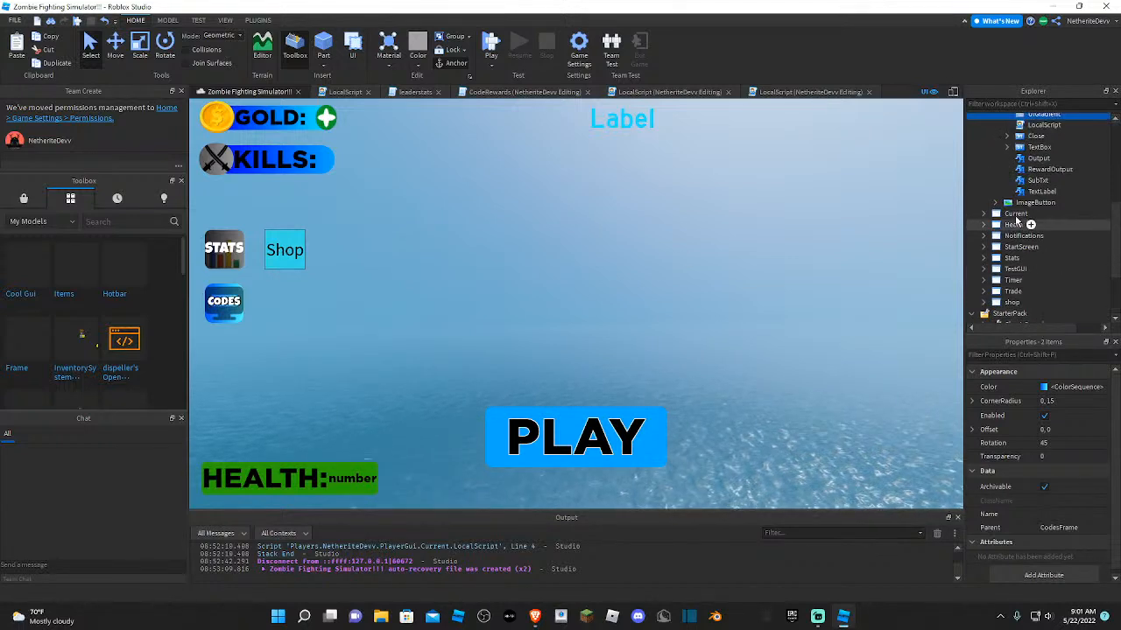
pyautogui.click(1023, 204)
# - Select the Shop button and expand its openShop object in the hierarchy
pyautogui.click(284, 253)
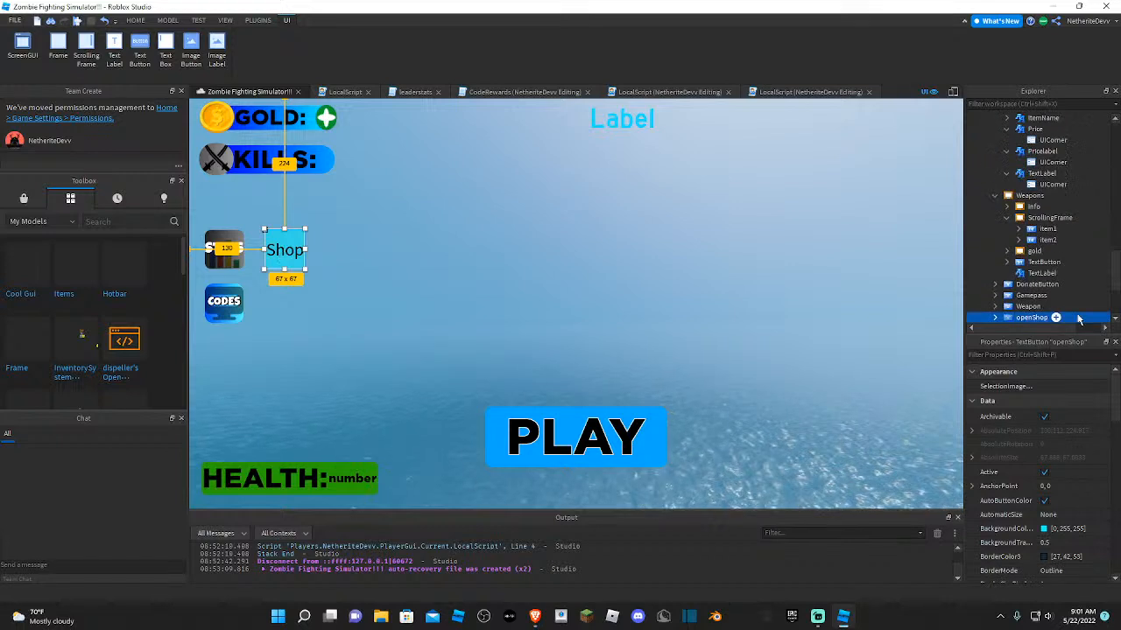
pyautogui.scroll(-2, 1016, 280)
pyautogui.click(995, 255)
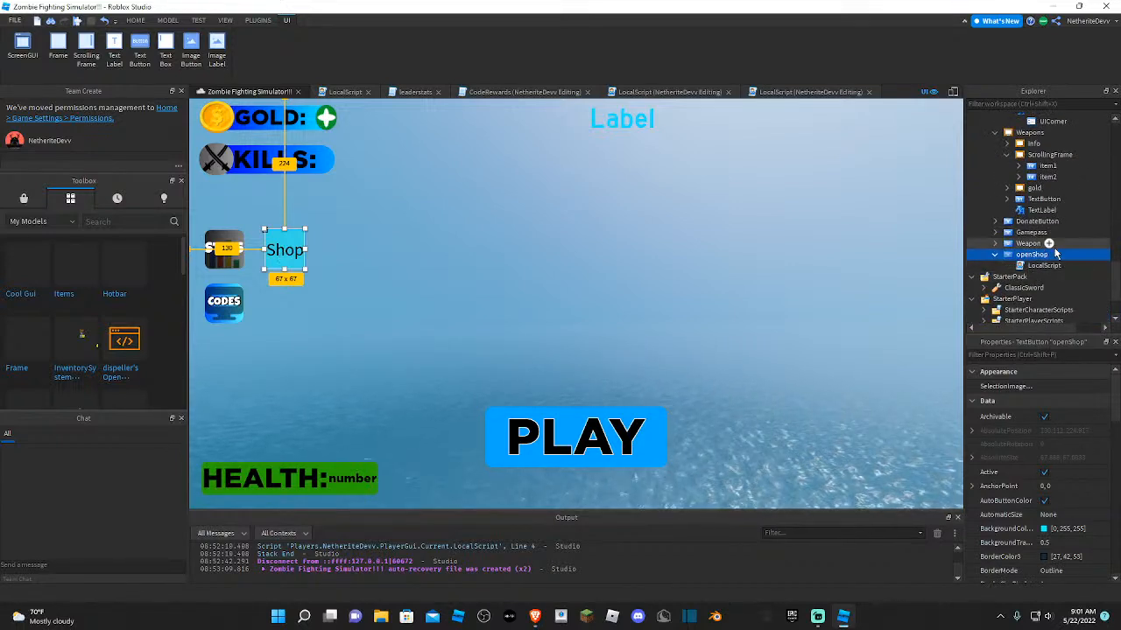
# - Insert an ImageButton into the shop interface and place it over the Shop button beside Stats
pyautogui.scroll(6, 1060, 252)
pyautogui.scroll(-2, 1069, 233)
pyautogui.scroll(4, 1071, 231)
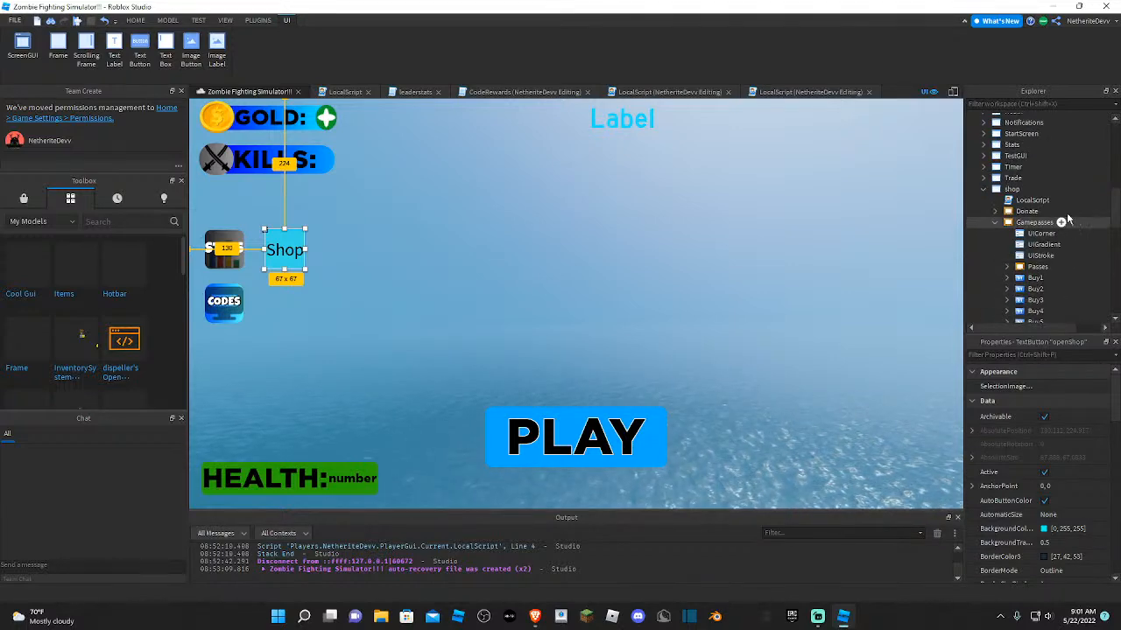
pyautogui.scroll(-3, 1051, 221)
pyautogui.scroll(3, 1051, 218)
pyautogui.click(1016, 189)
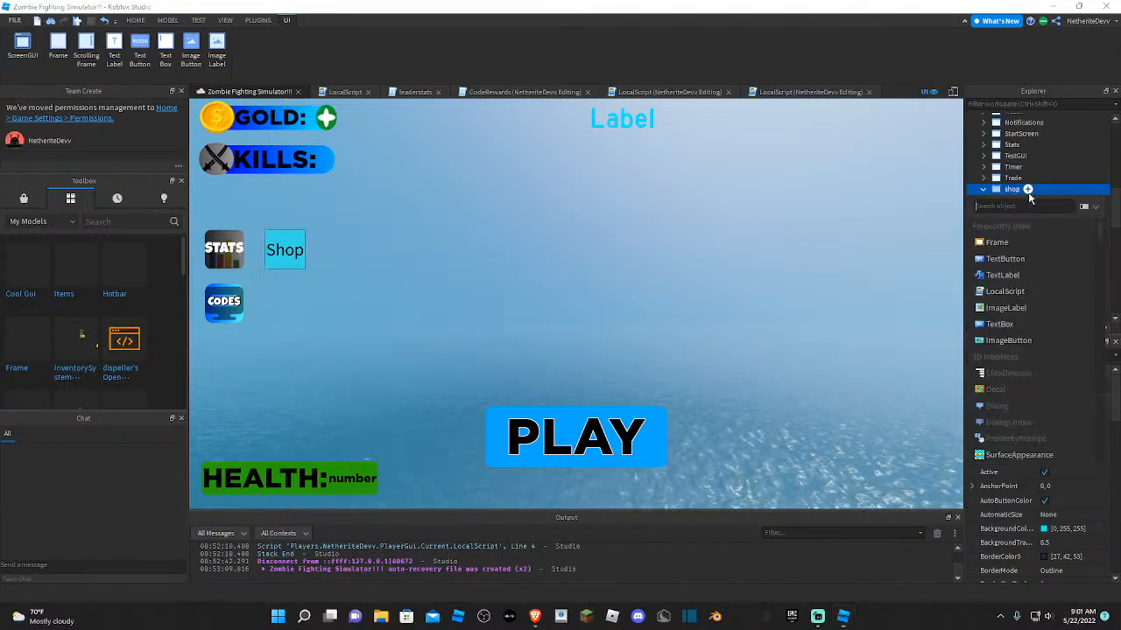
pyautogui.click(1027, 189)
pyautogui.write('ima')
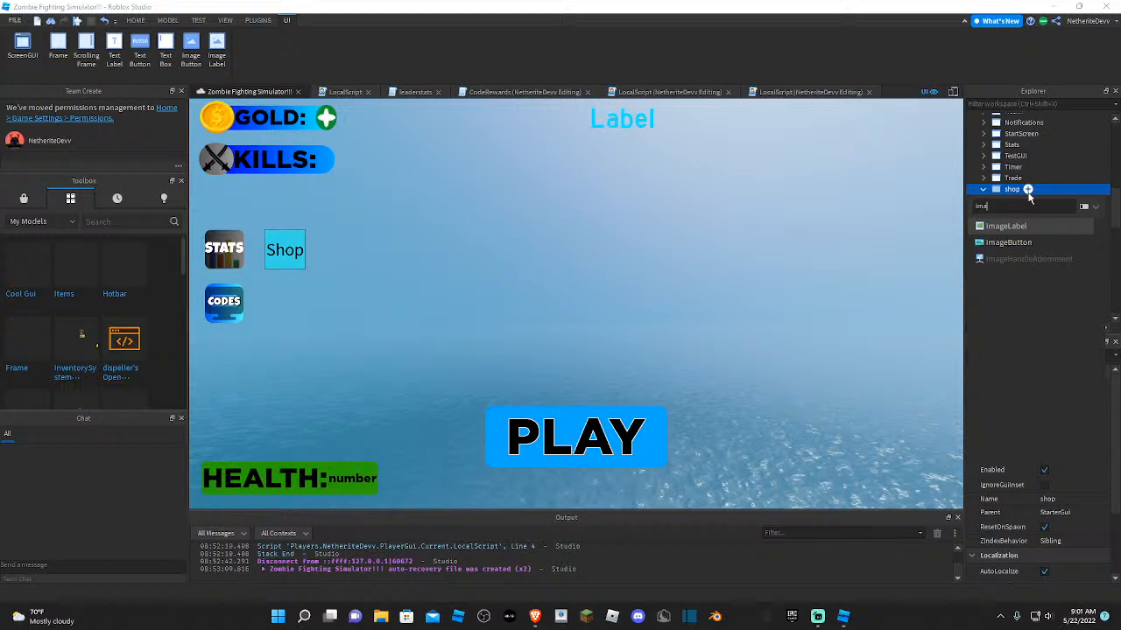
pyautogui.click(1009, 243)
pyautogui.moveTo(208, 131); pyautogui.dragTo(284, 262)
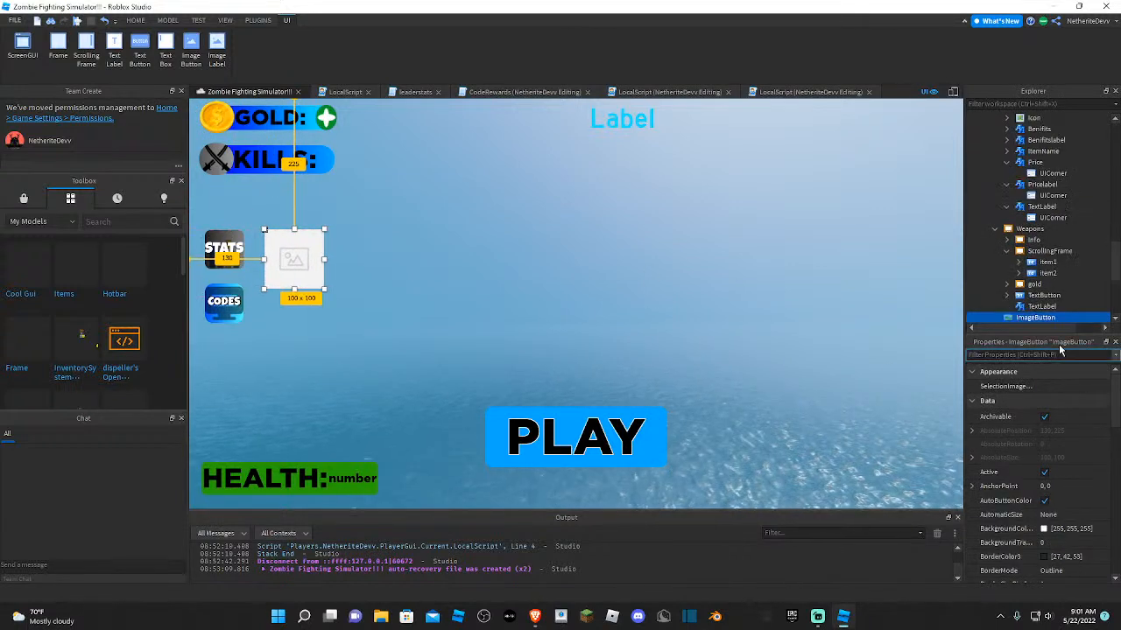
# - Set the new ImageButton's size to {0, 0},{0, 0}
pyautogui.write('of')
pyautogui.press('BackSpace')
pyautogui.press('BackSpace')
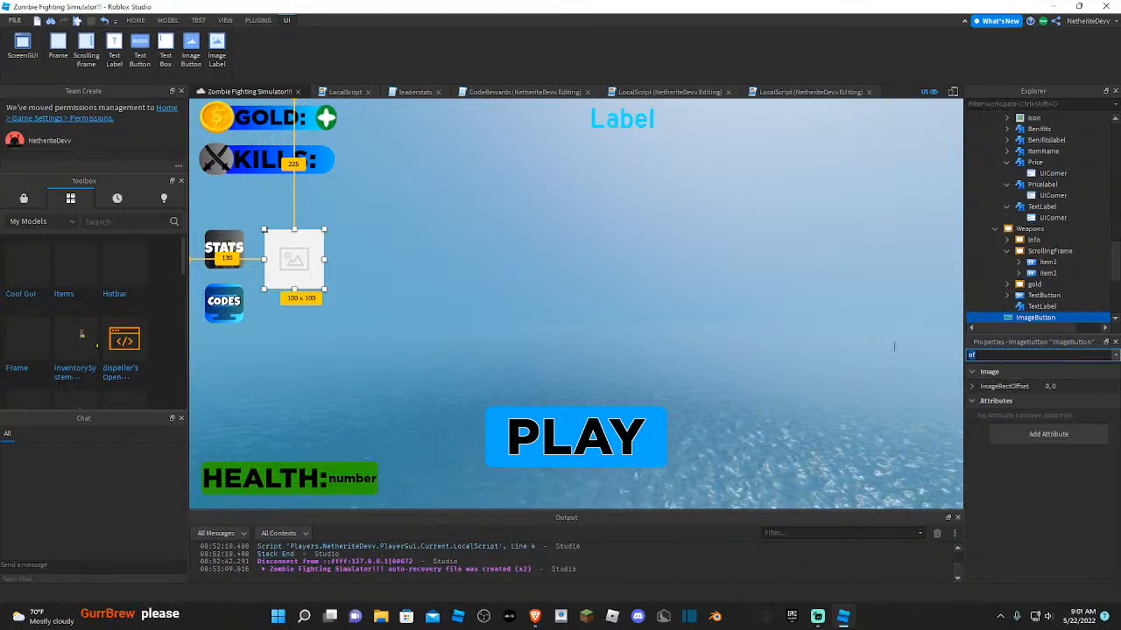
pyautogui.write('s')
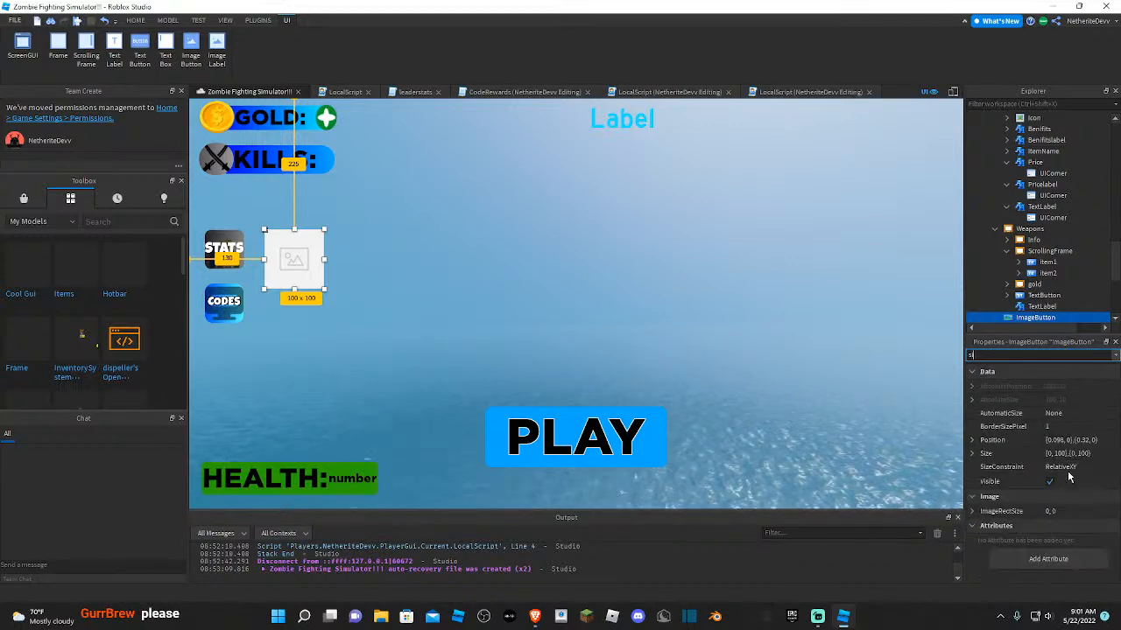
pyautogui.write('i')
pyautogui.click(1068, 465)
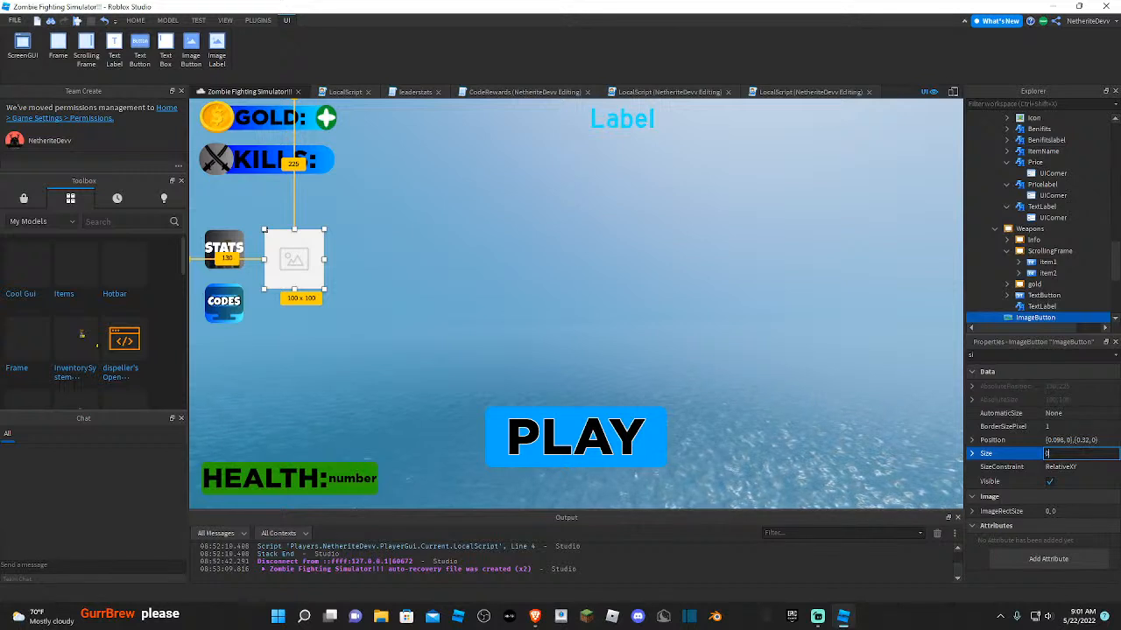
pyautogui.write('0, 0},{0, 0')
pyautogui.press('Return')
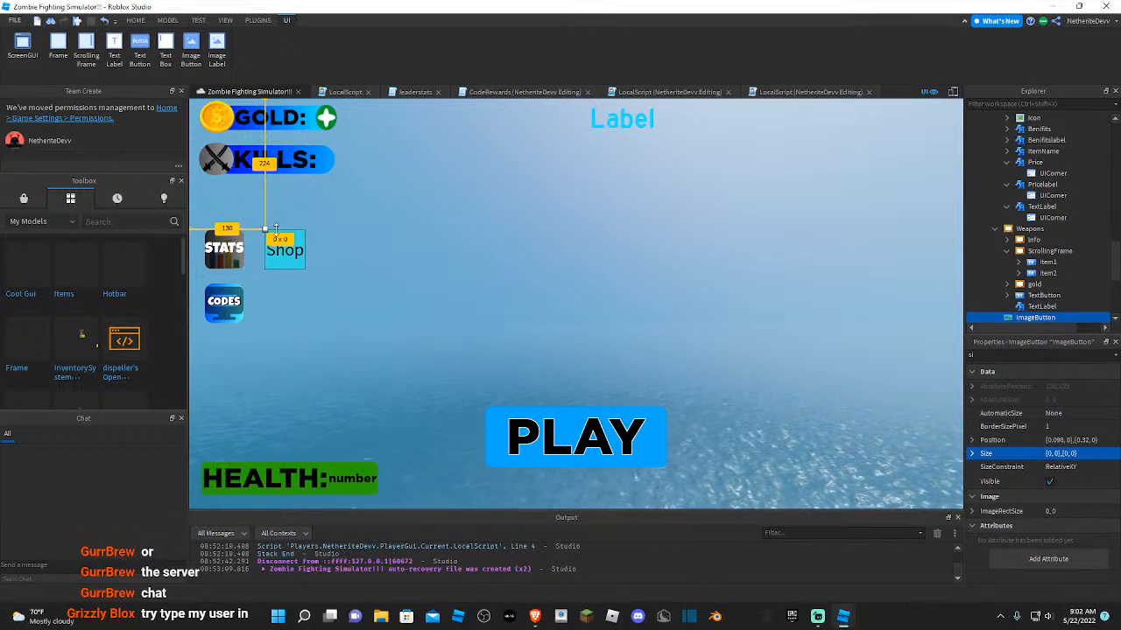
# - Resize the ImageButton to about 68 x 67 so it covers the old Shop button, and deselect it
pyautogui.moveTo(266, 234); pyautogui.dragTo(270, 254)
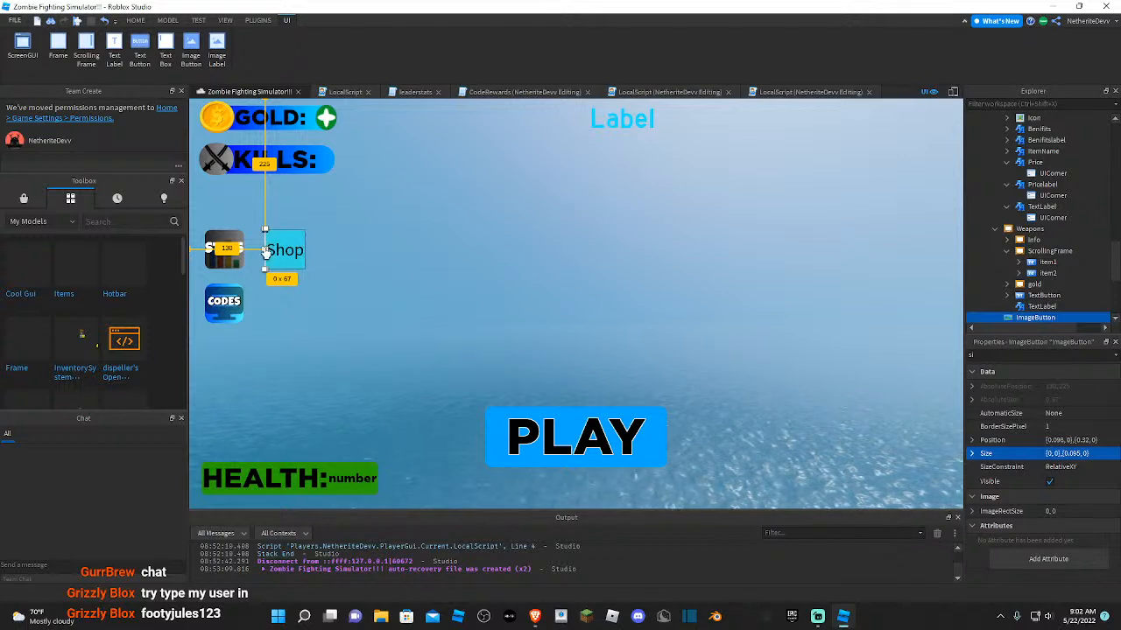
pyautogui.moveTo(267, 252); pyautogui.dragTo(271, 253)
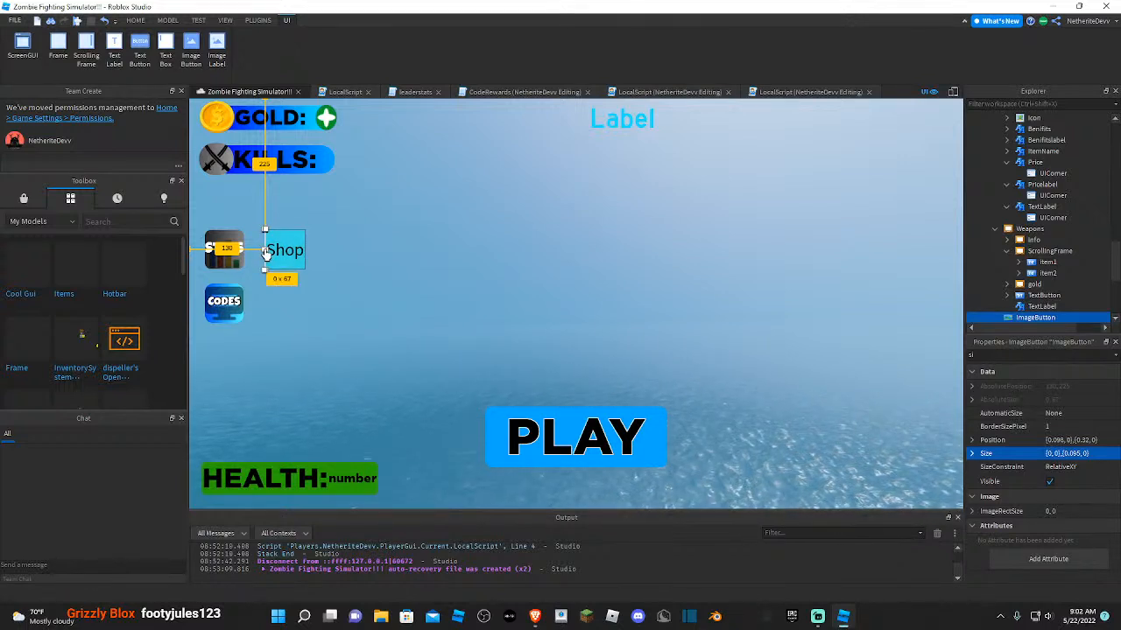
pyautogui.moveTo(266, 252); pyautogui.dragTo(279, 254)
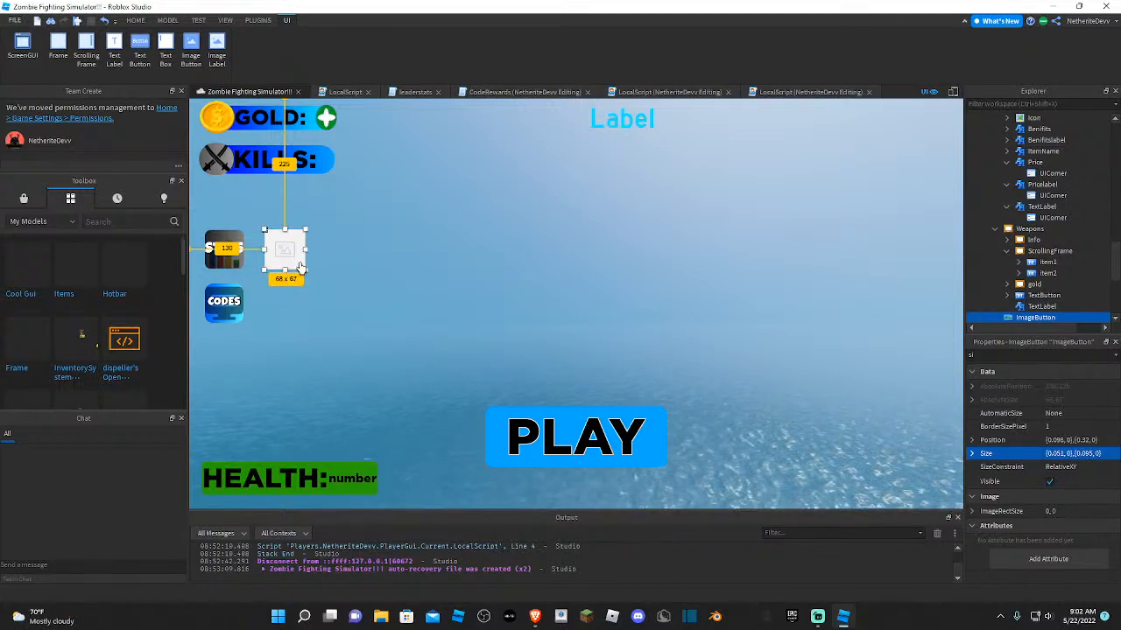
pyautogui.click(393, 286)
pyautogui.moveTo(393, 287); pyautogui.dragTo(415, 296, button='right')
pyautogui.scroll(-5, 1053, 250)
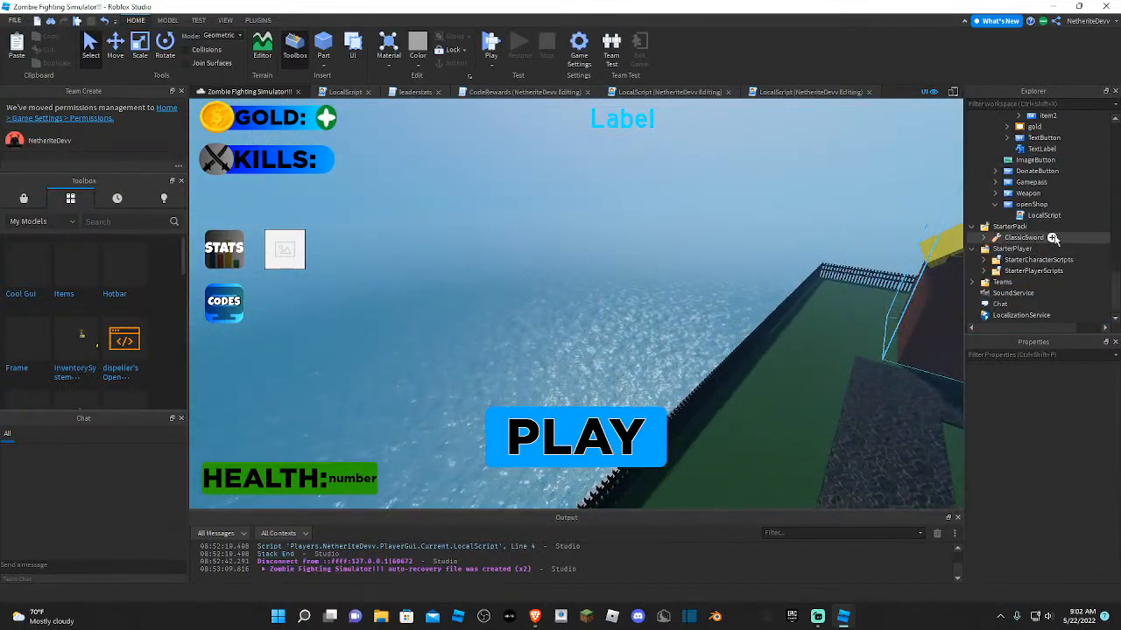
# - Move the LocalScript from the old openShop object into the new ImageButton and rename the ImageButton openShop
pyautogui.moveTo(1044, 215); pyautogui.dragTo(1064, 235)
pyautogui.rightClick(1042, 238)
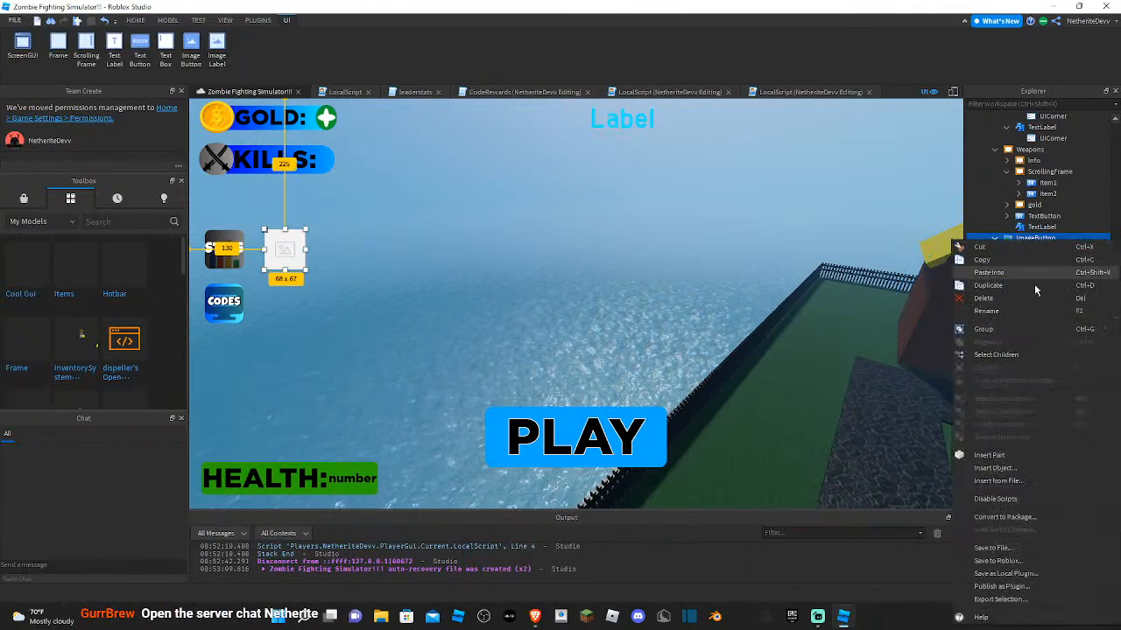
pyautogui.click(1006, 312)
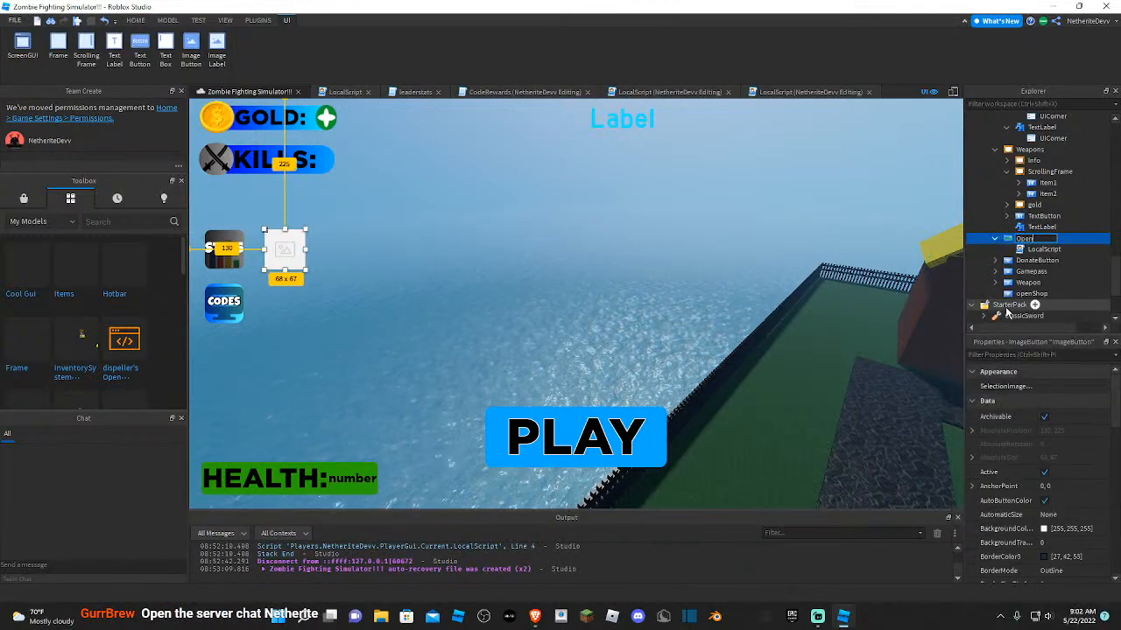
pyautogui.write('OpenSho')
pyautogui.press('BackSpace')
pyautogui.press('BackSpace')
pyautogui.press('BackSpace')
pyautogui.press('BackSpace')
pyautogui.press('BackSpace')
pyautogui.press('BackSpace')
pyautogui.press('BackSpace')
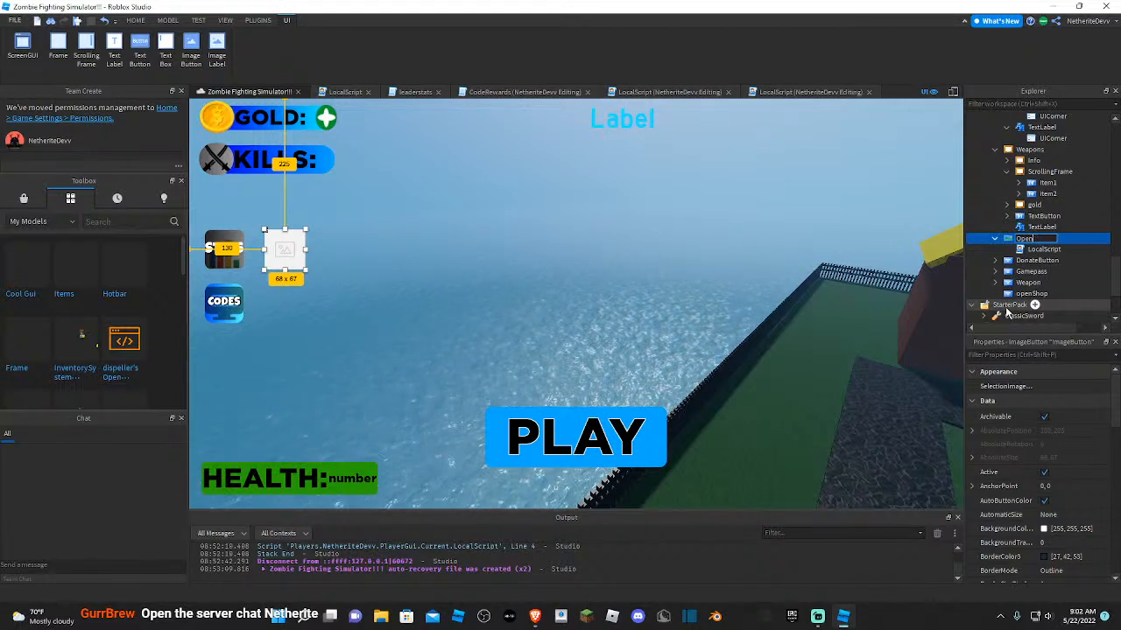
pyautogui.write('open')
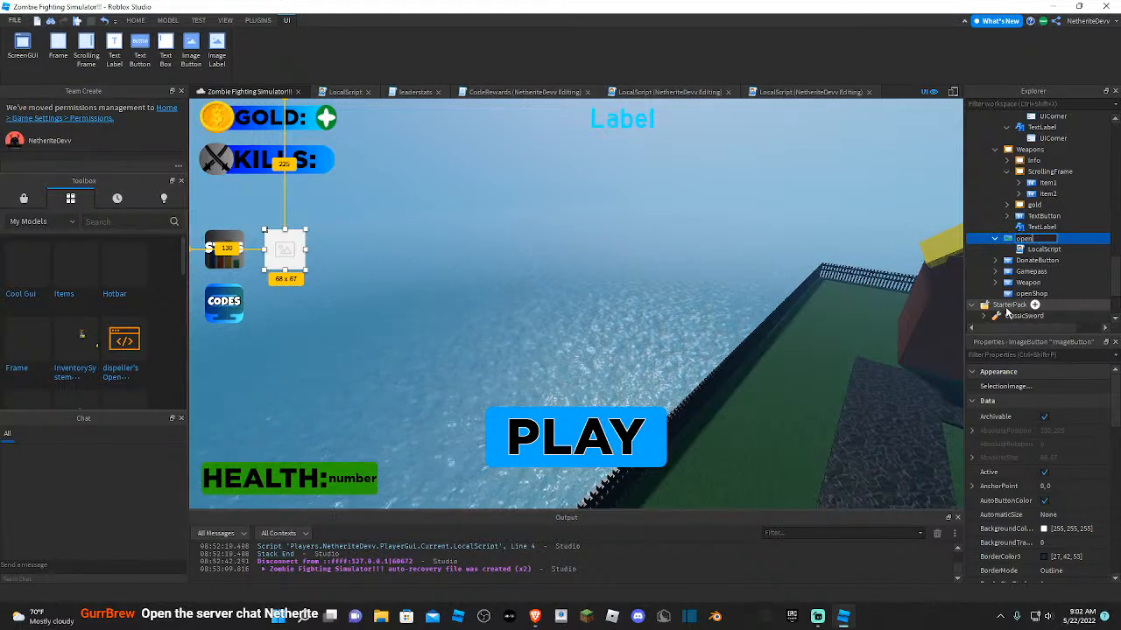
pyautogui.write('Shop')
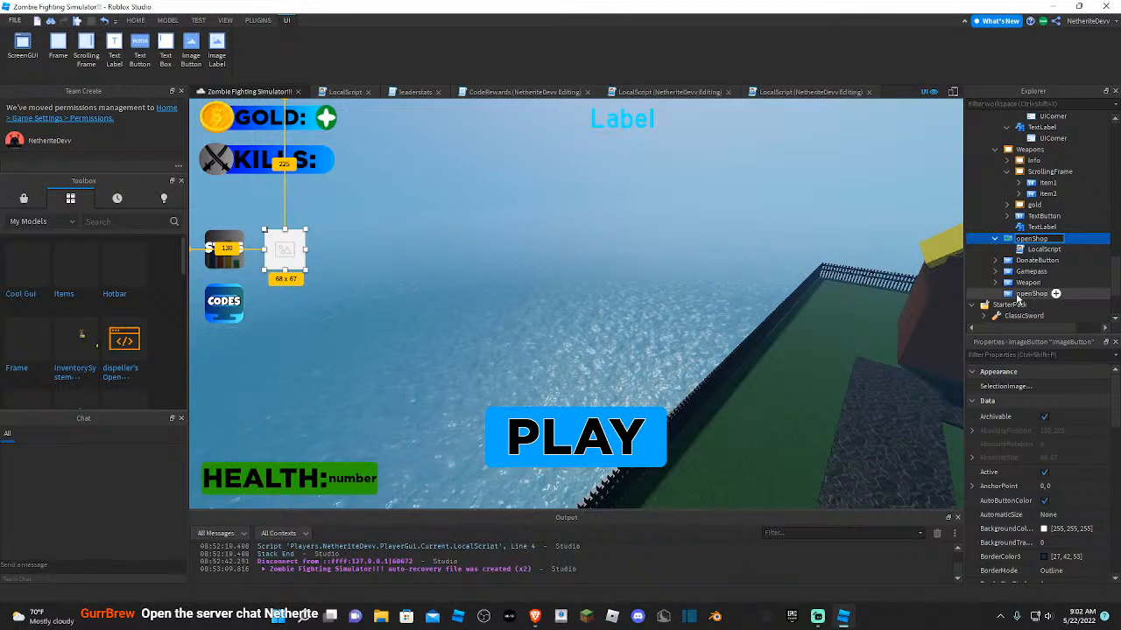
# - Delete the old openShop text button and filter the new openShop ImageButton's properties by "im"
pyautogui.click(1018, 297)
pyautogui.press('Delete')
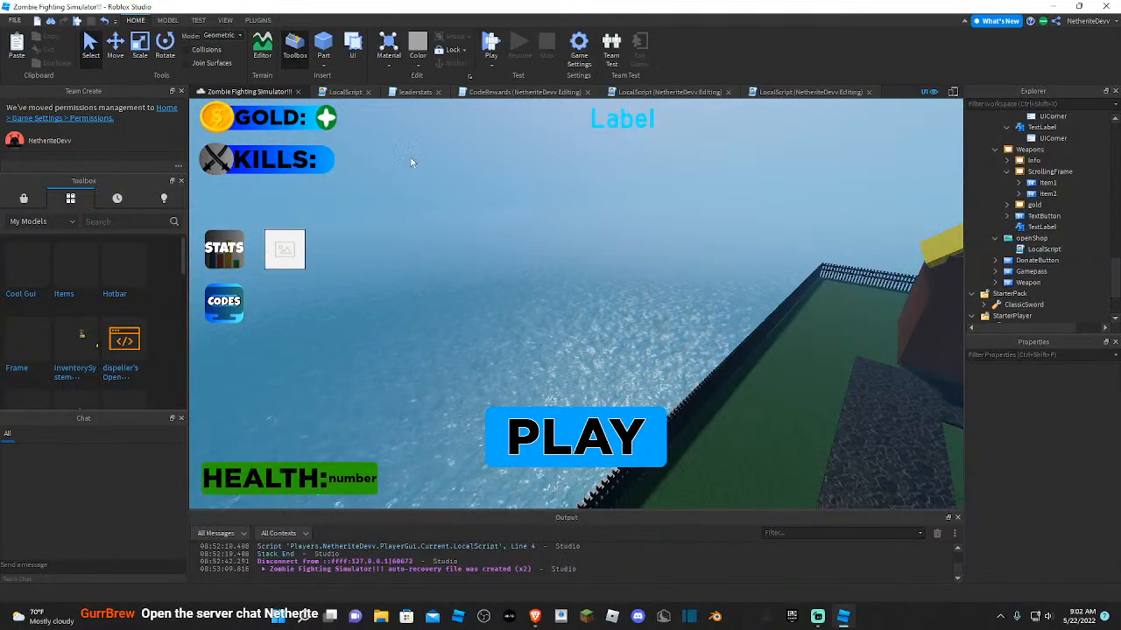
pyautogui.click(1033, 239)
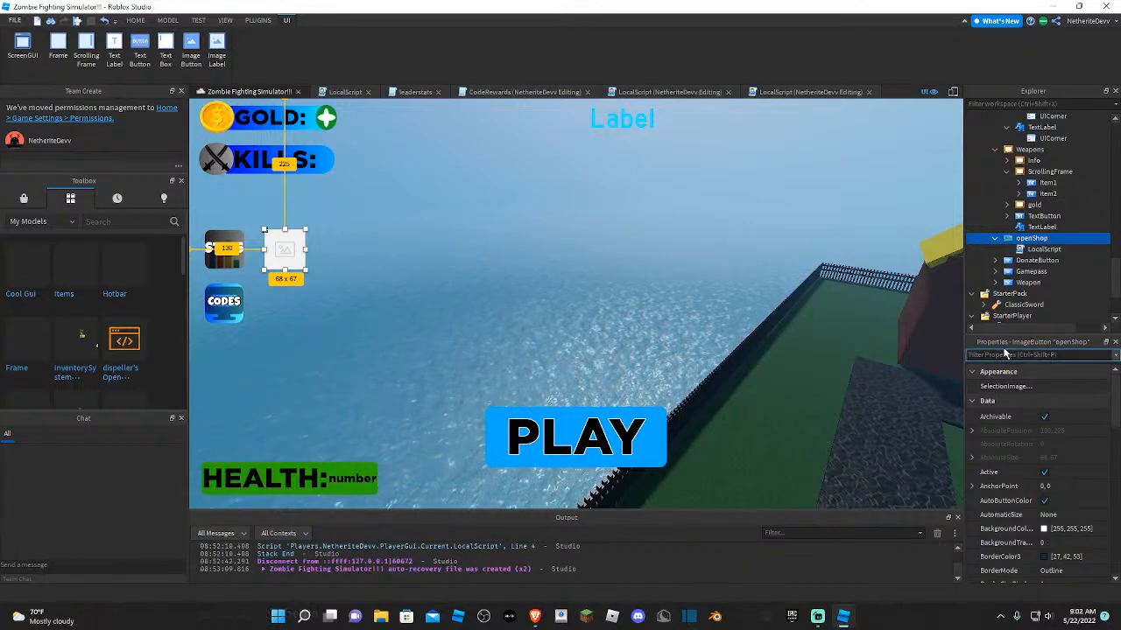
pyautogui.click(1005, 353)
pyautogui.write('im')
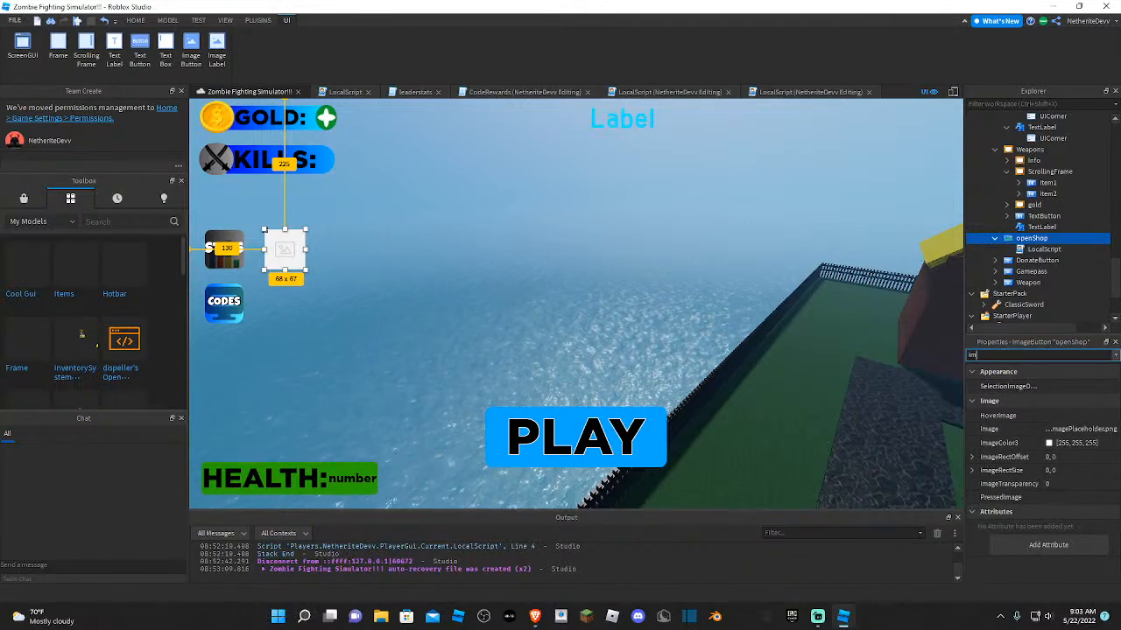
# - Switch to the Brave browser and run an image search for "shopping cart clipart"
pyautogui.click(535, 616)
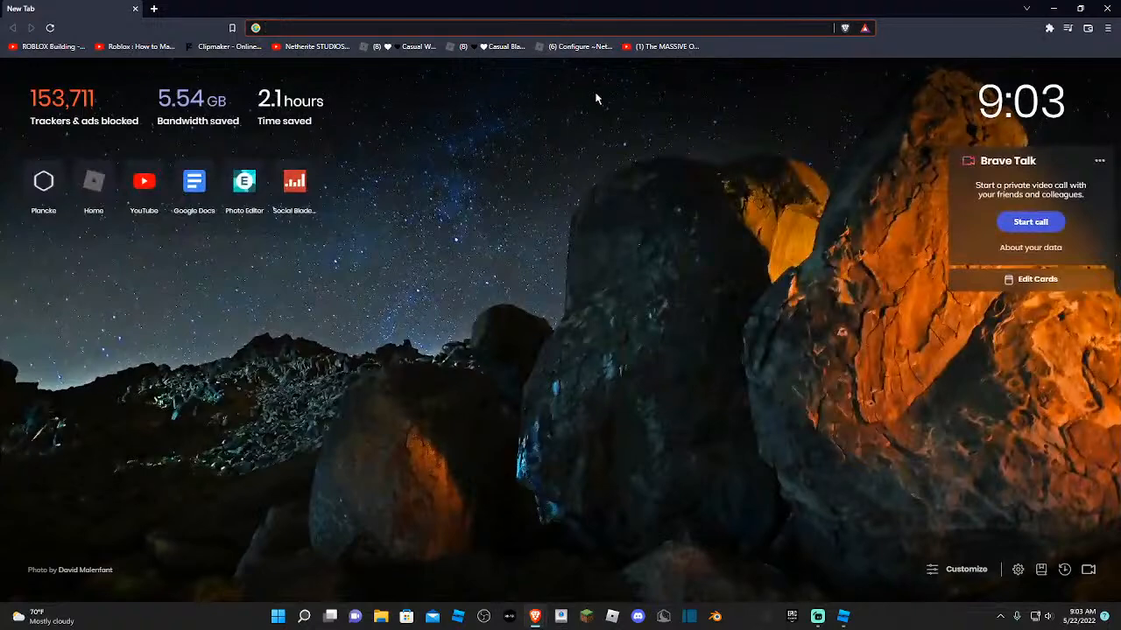
pyautogui.hotkey('ctrl', 'l')
pyautogui.write('shopping cart cl')
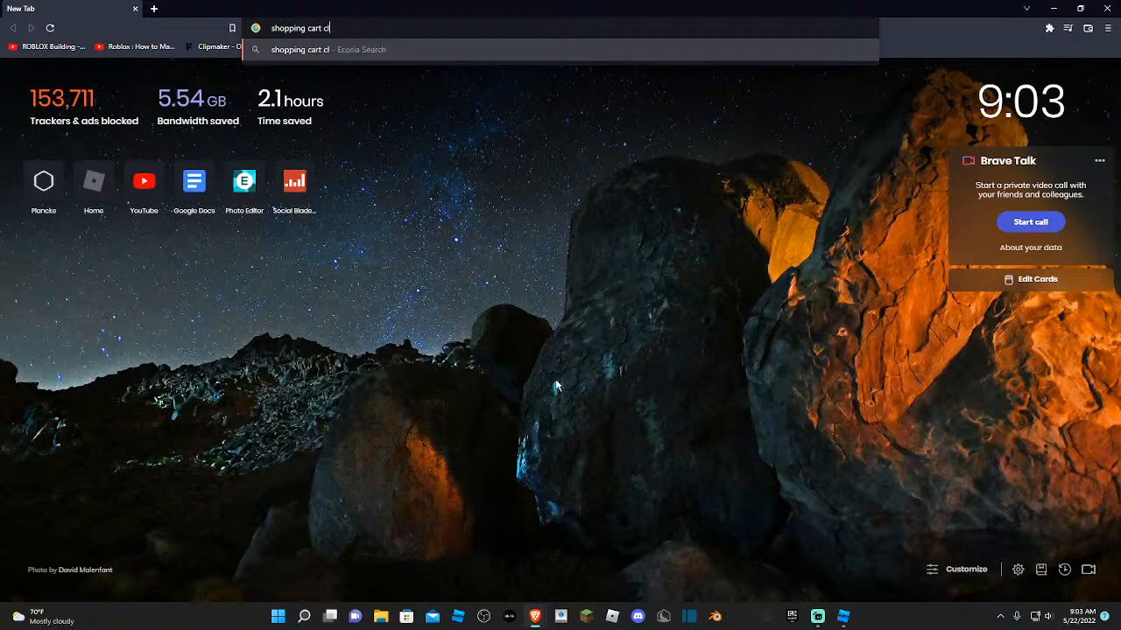
pyautogui.write('ipart')
pyautogui.press('Return')
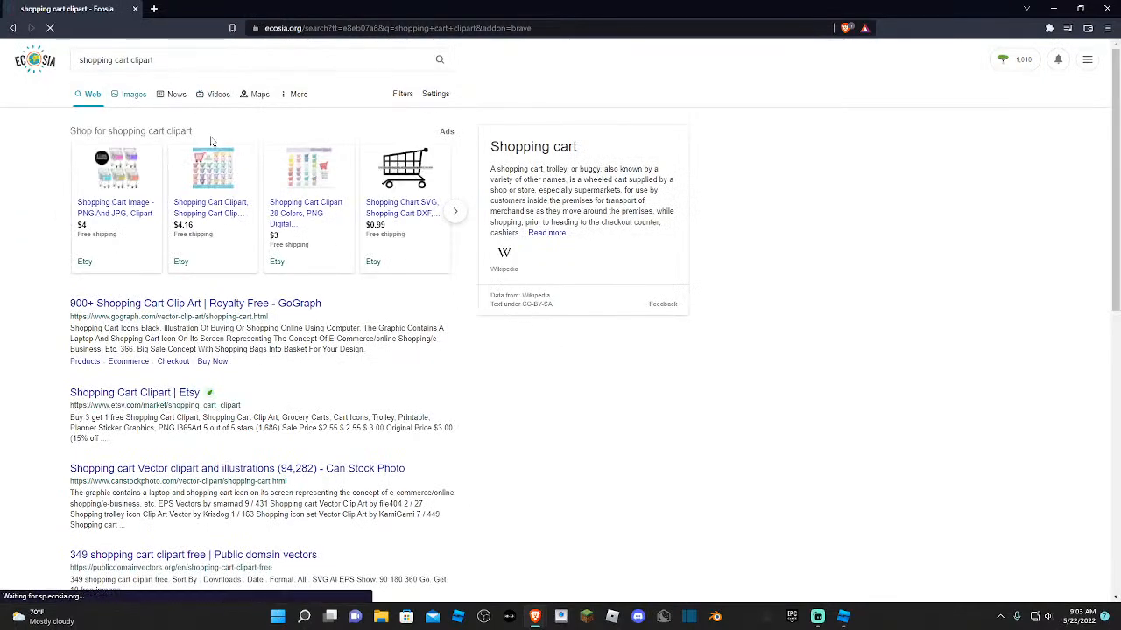
pyautogui.scroll(-1, 218, 220)
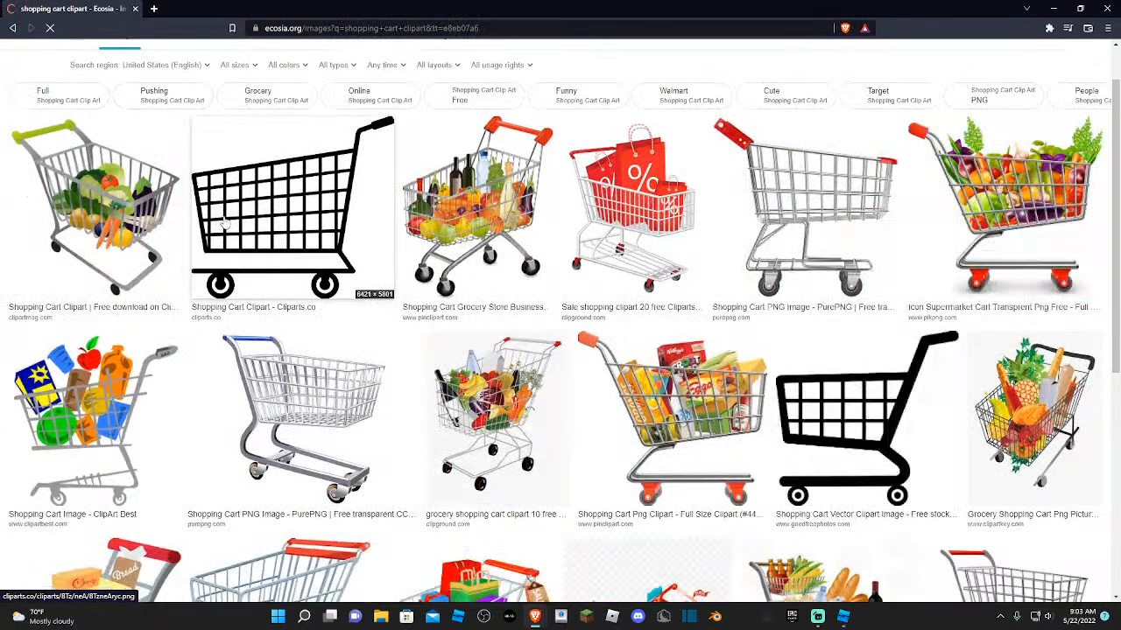
# - Browse the shopping cart clipart results for a picture suitable as the Shop button's image
pyautogui.scroll(-3, 219, 222)
pyautogui.scroll(-3, 468, 280)
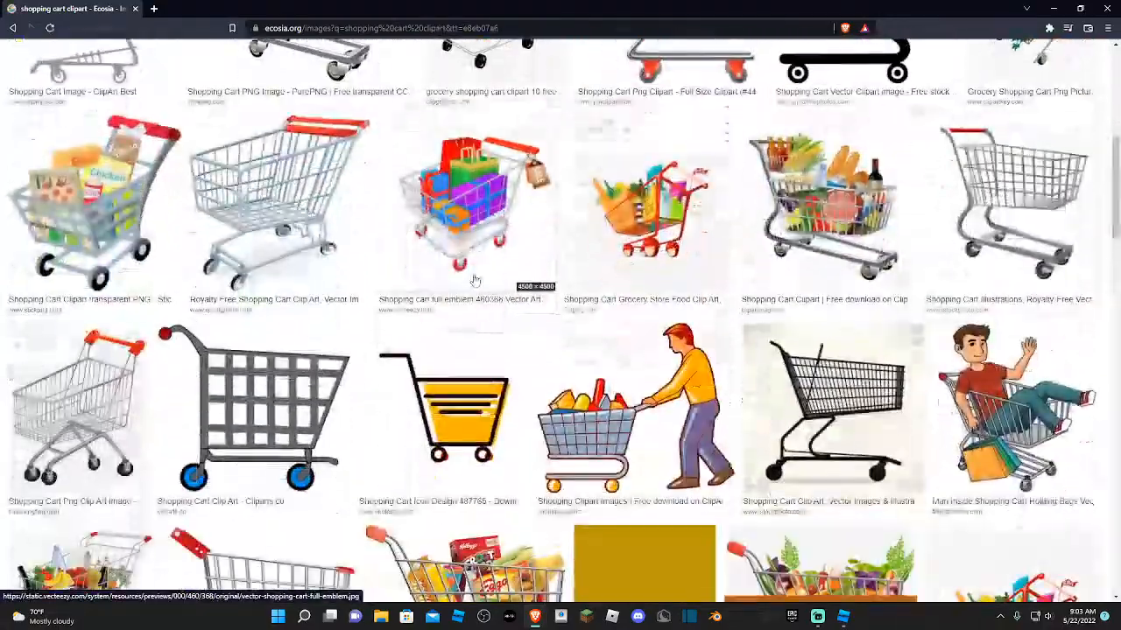
pyautogui.scroll(-2, 370, 300)
pyautogui.scroll(-3, 356, 302)
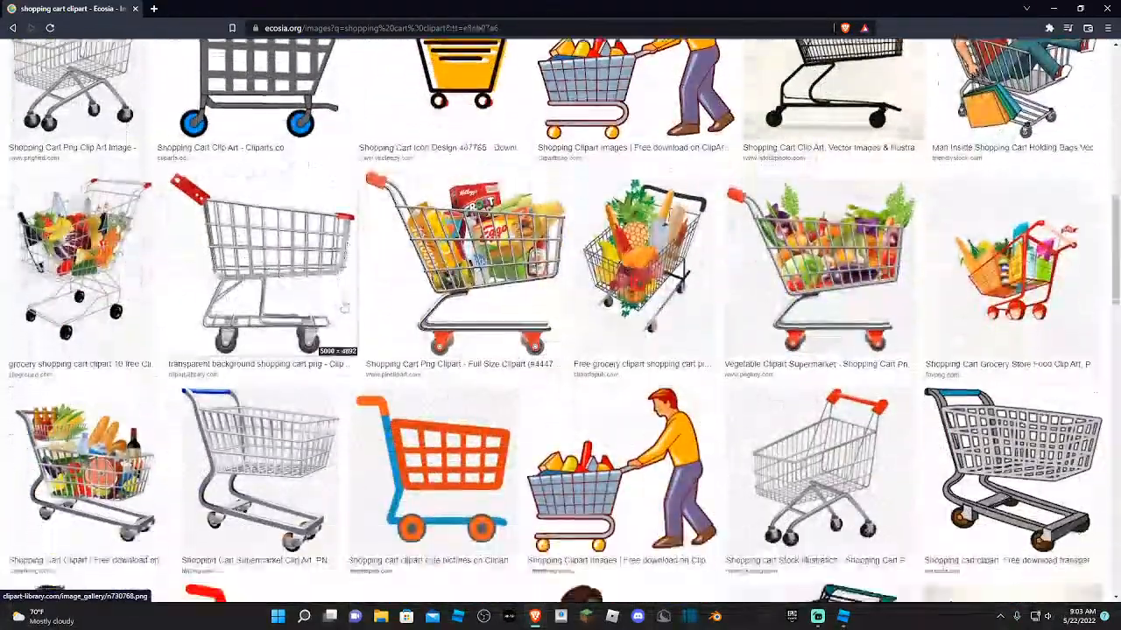
pyautogui.scroll(1, 348, 309)
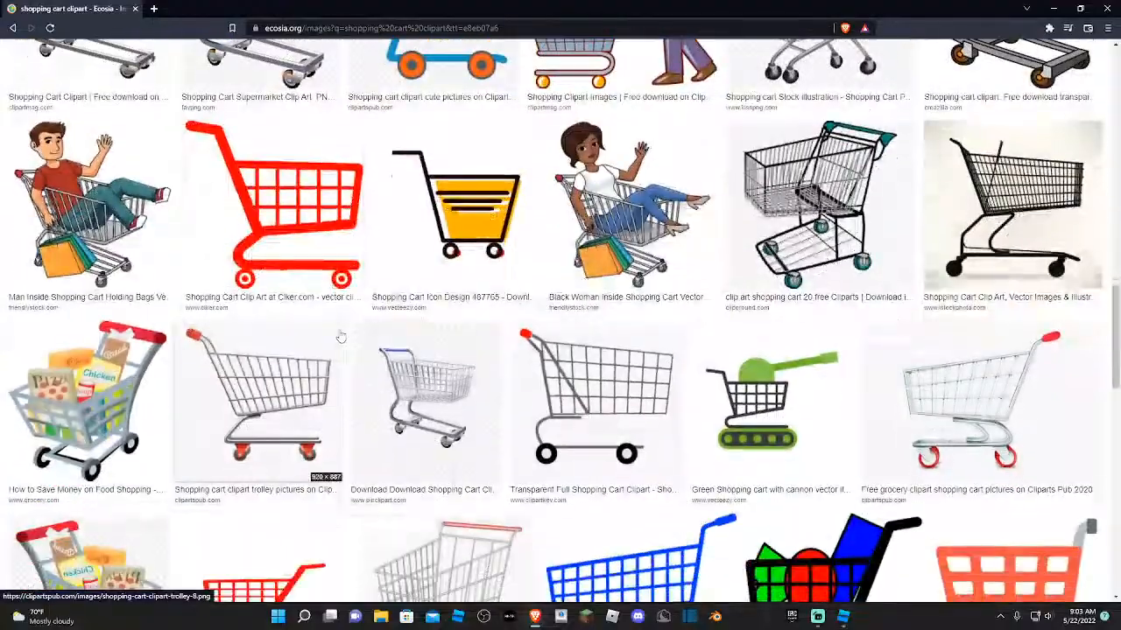
pyautogui.scroll(-2, 287, 355)
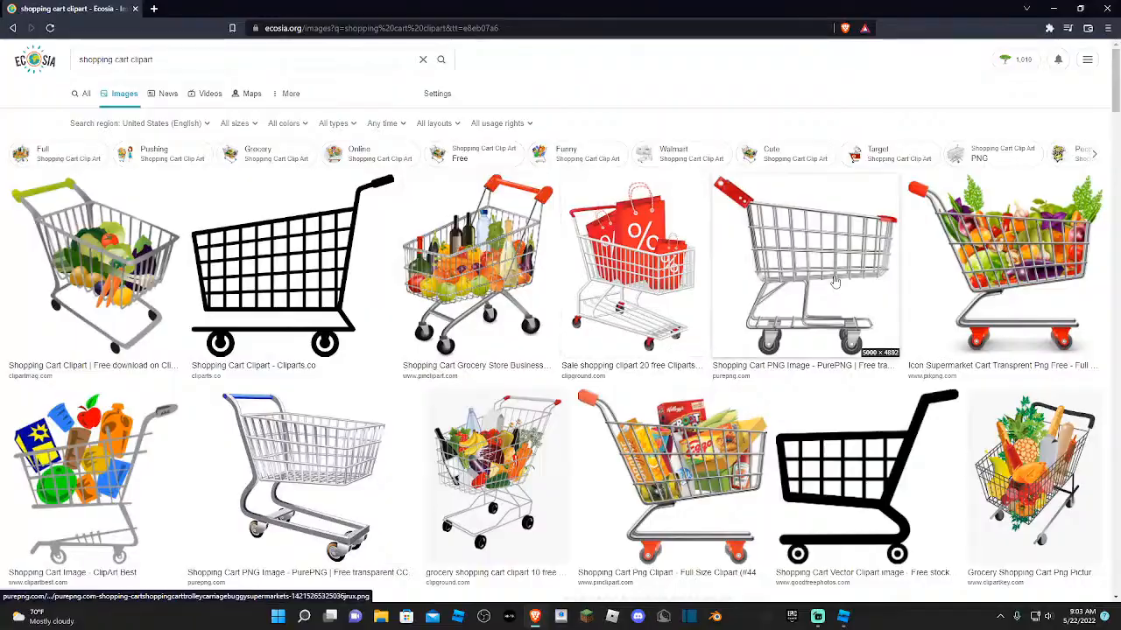
pyautogui.scroll(-10, 838, 471)
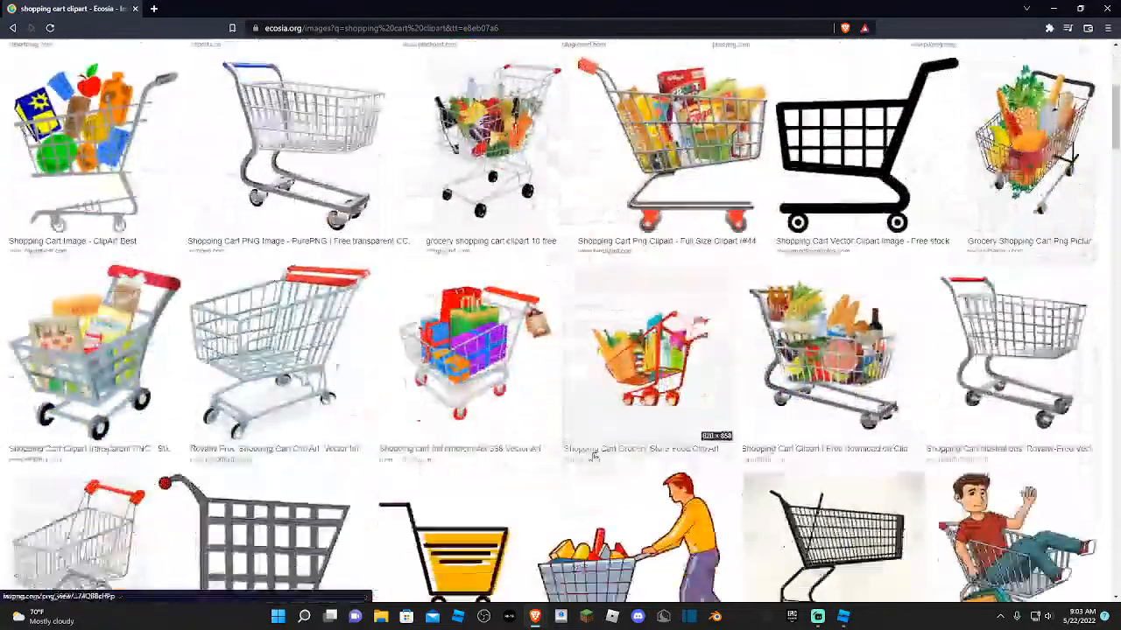
pyautogui.scroll(-10, 557, 467)
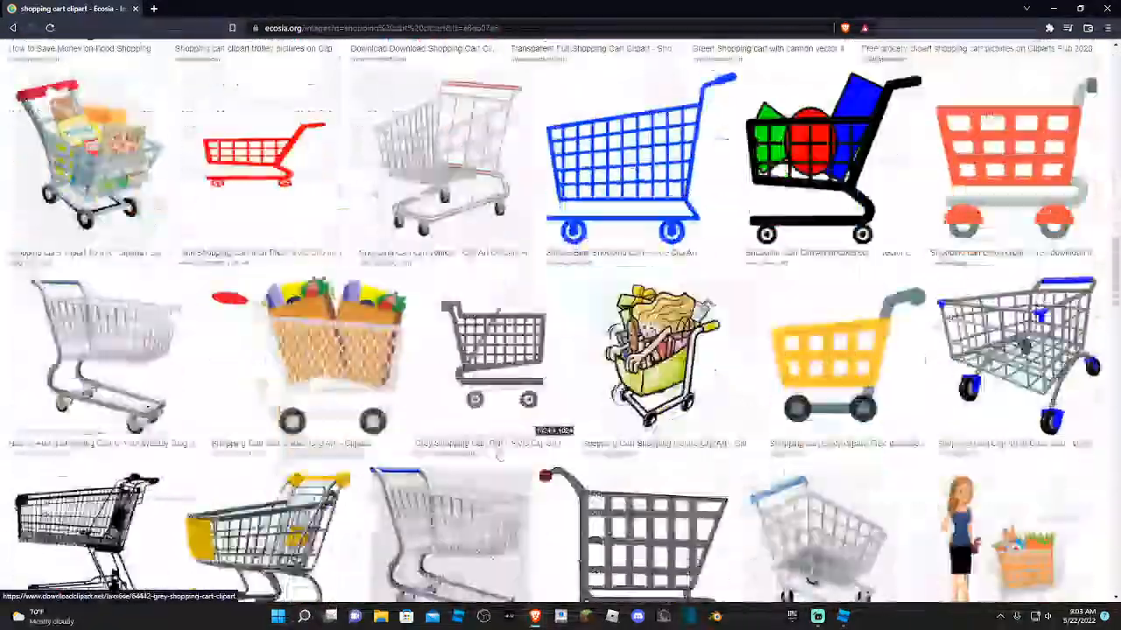
pyautogui.scroll(-4, 557, 468)
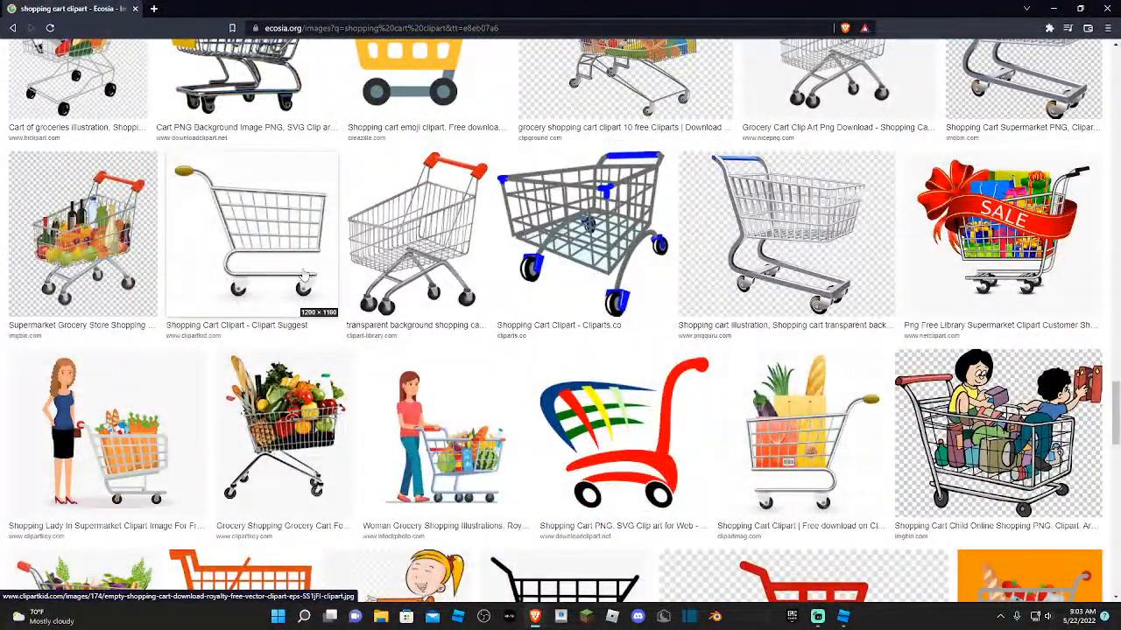
# - Preview the Clipart Suggest shopping cart and the black Svg Cart Shopping Supermarket picture among the results
pyautogui.click(305, 276)
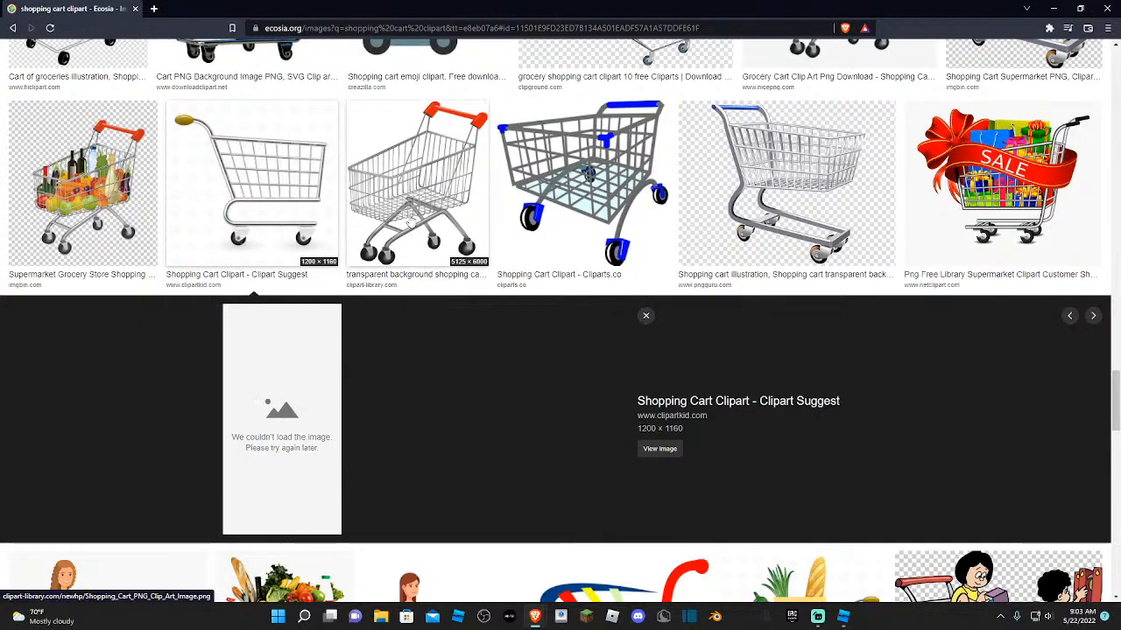
pyautogui.scroll(1, 692, 263)
pyautogui.scroll(-5, 712, 363)
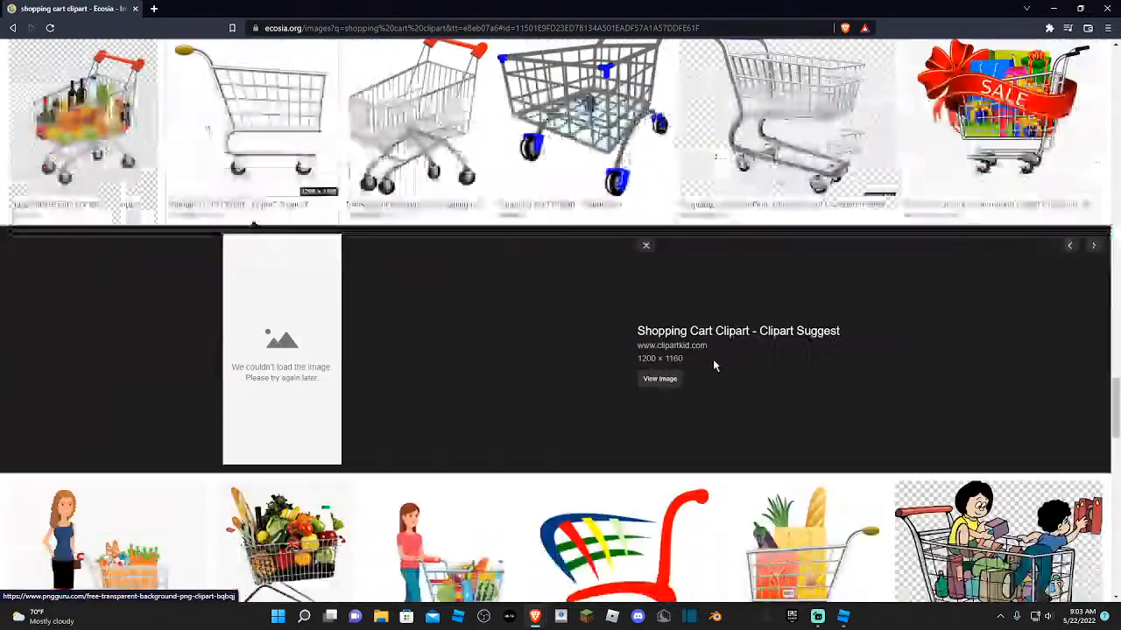
pyautogui.scroll(-3, 403, 449)
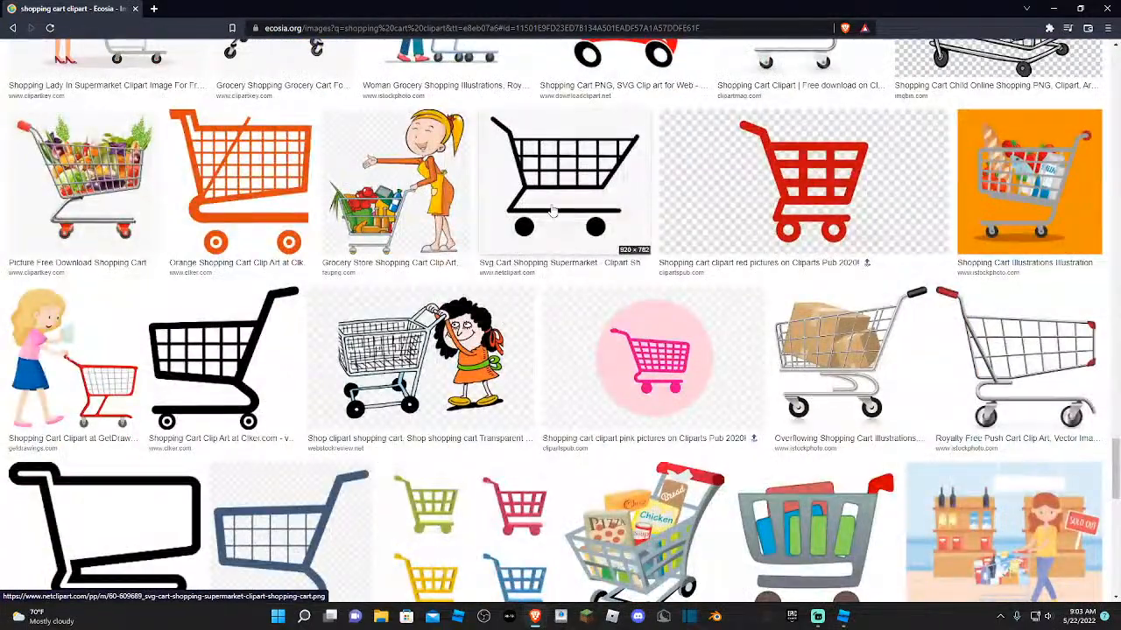
pyautogui.click(552, 210)
pyautogui.rightClick(375, 413)
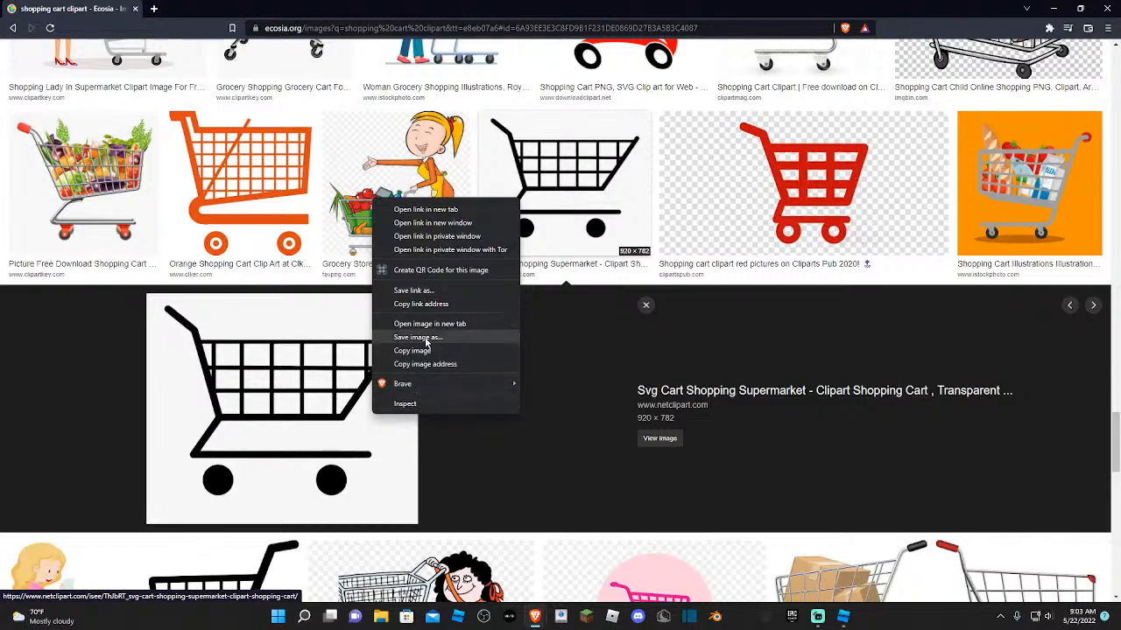
pyautogui.click(539, 466)
# - Open the transparent red-handled shopping cart from Creazilla and save it as a PNG image
pyautogui.scroll(-3, 542, 451)
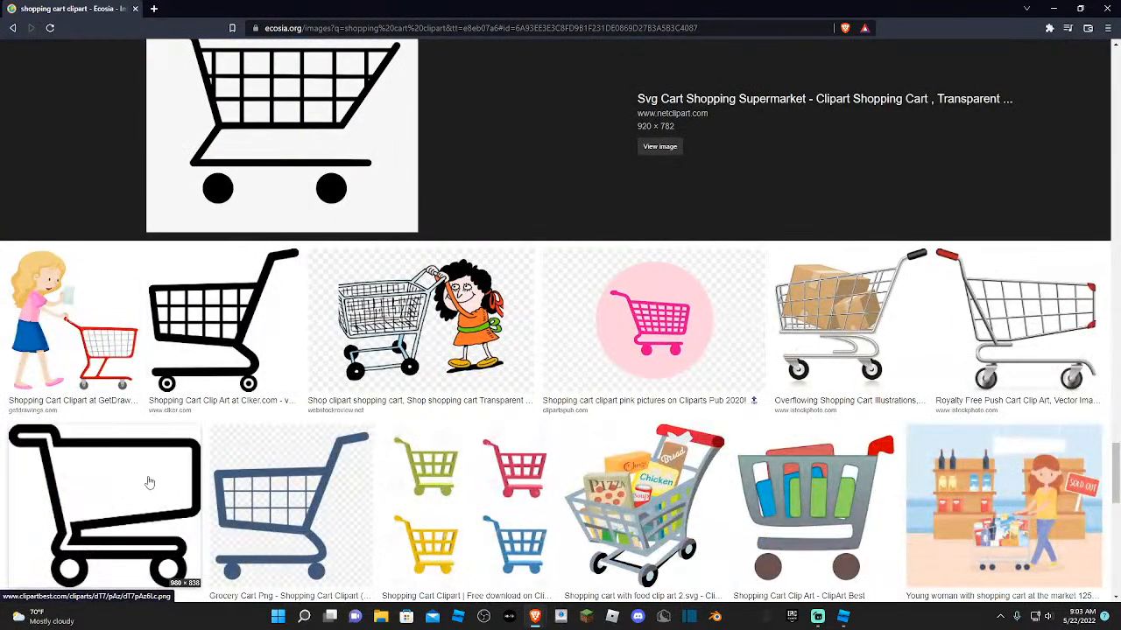
pyautogui.scroll(-5, 150, 483)
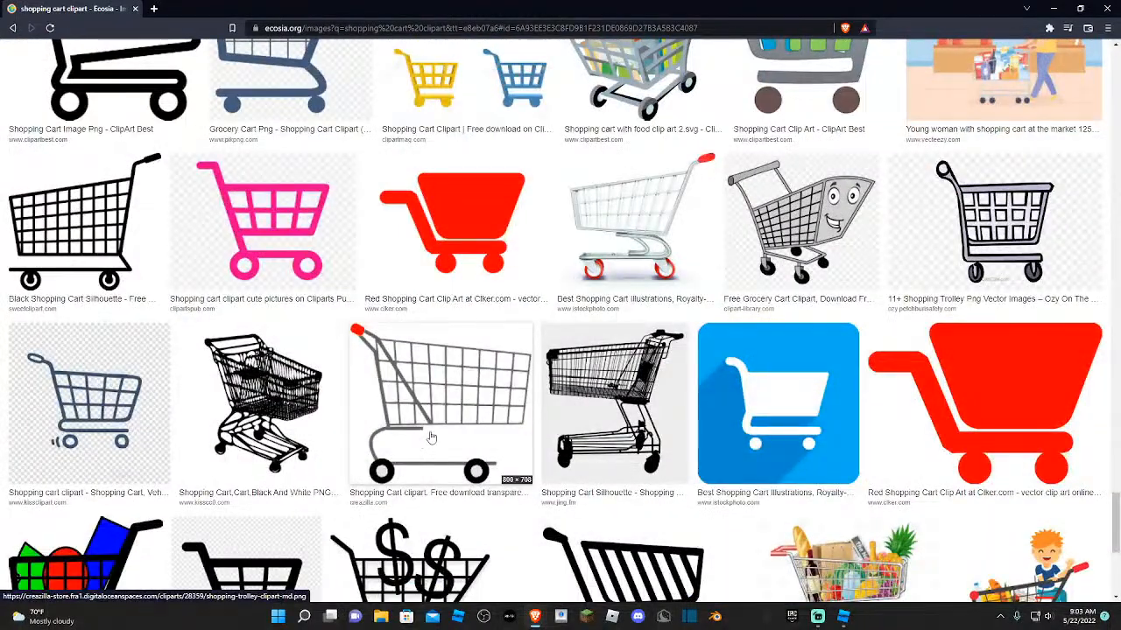
pyautogui.click(431, 438)
pyautogui.rightClick(380, 438)
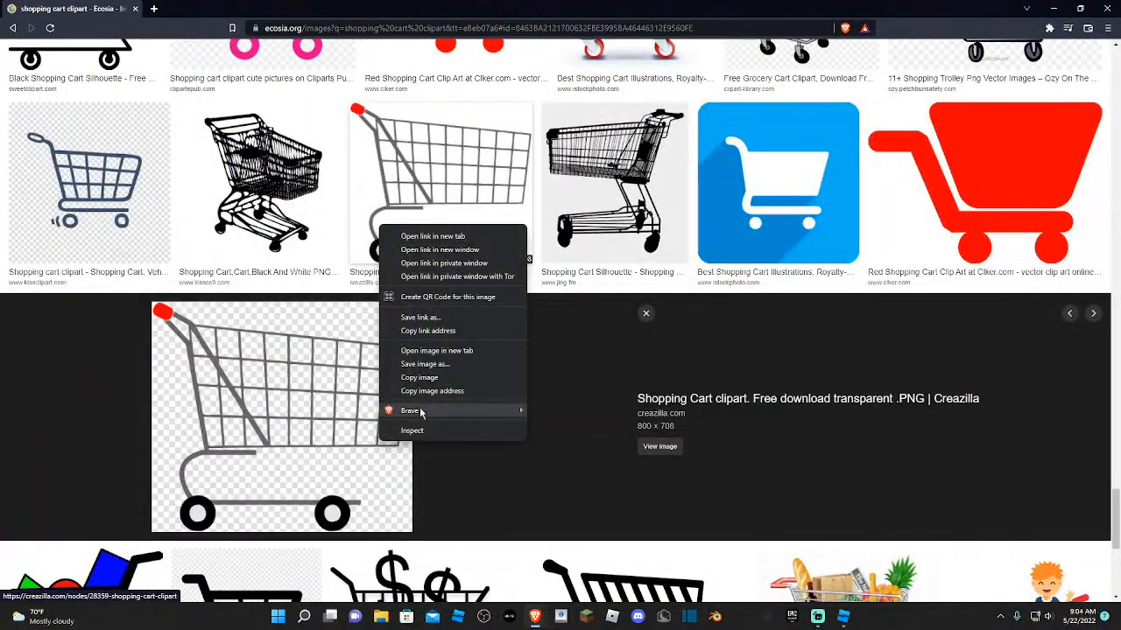
pyautogui.click(442, 378)
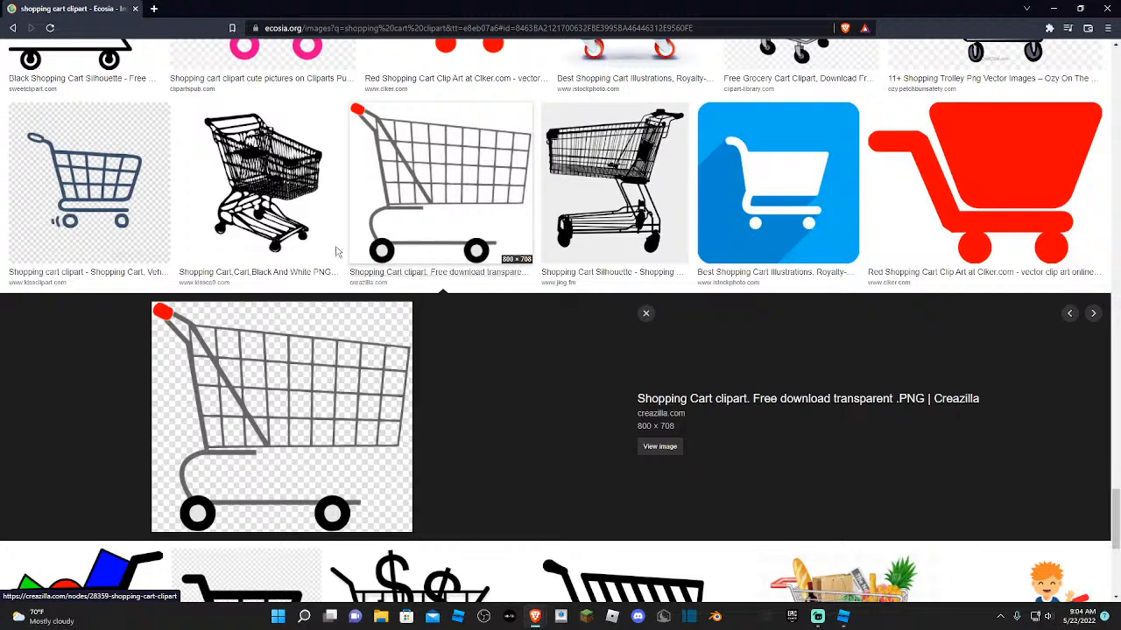
pyautogui.scroll(5, 68, 140)
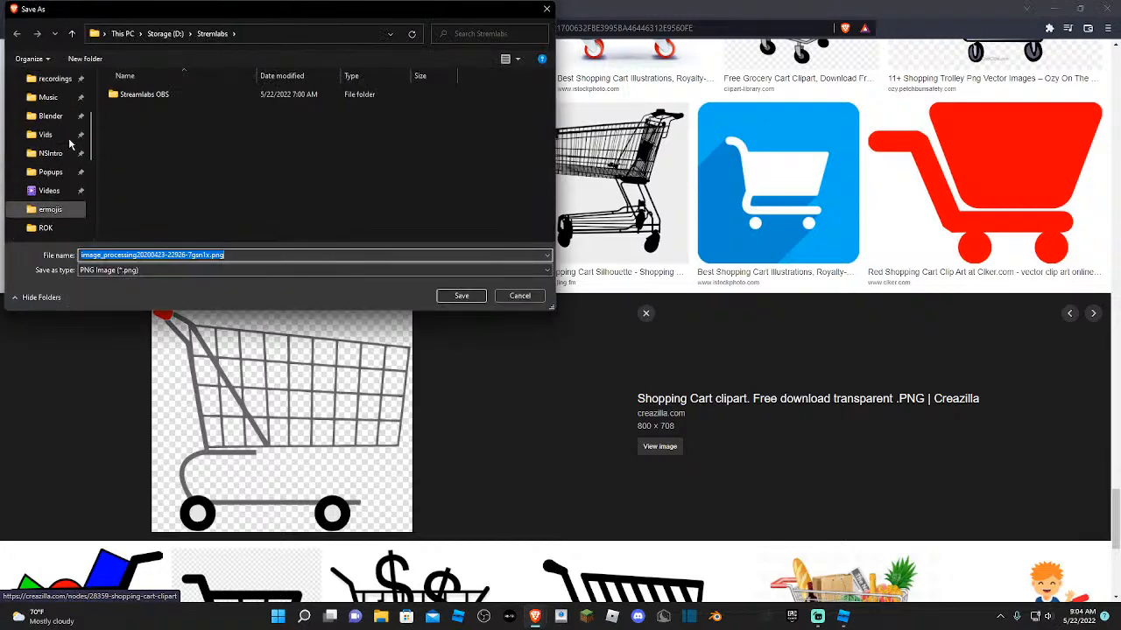
pyautogui.moveTo(183, 12); pyautogui.dragTo(1120, 262)
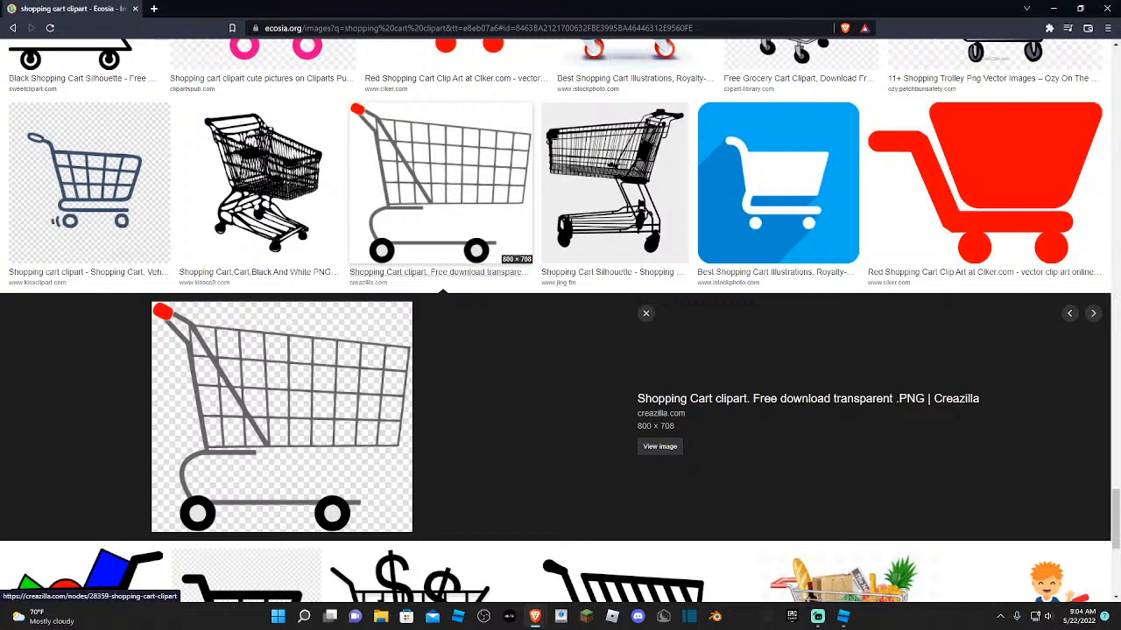
# - Switch to Roblox Studio and upload the saved shopping cart picture as the openShop button's image
pyautogui.click(842, 616)
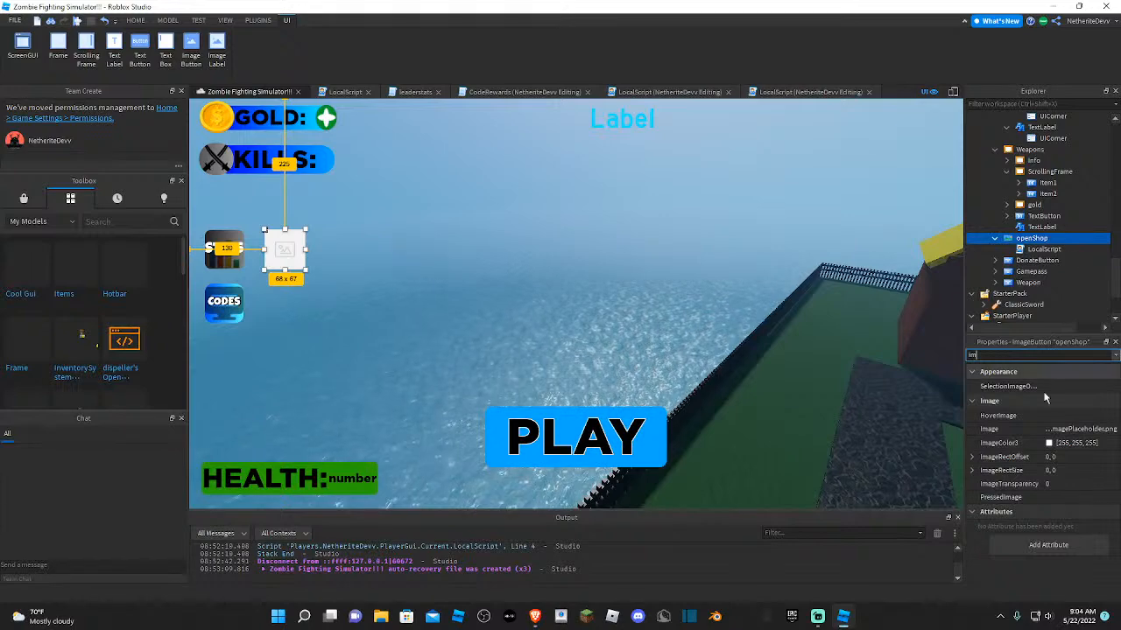
pyautogui.click(1090, 429)
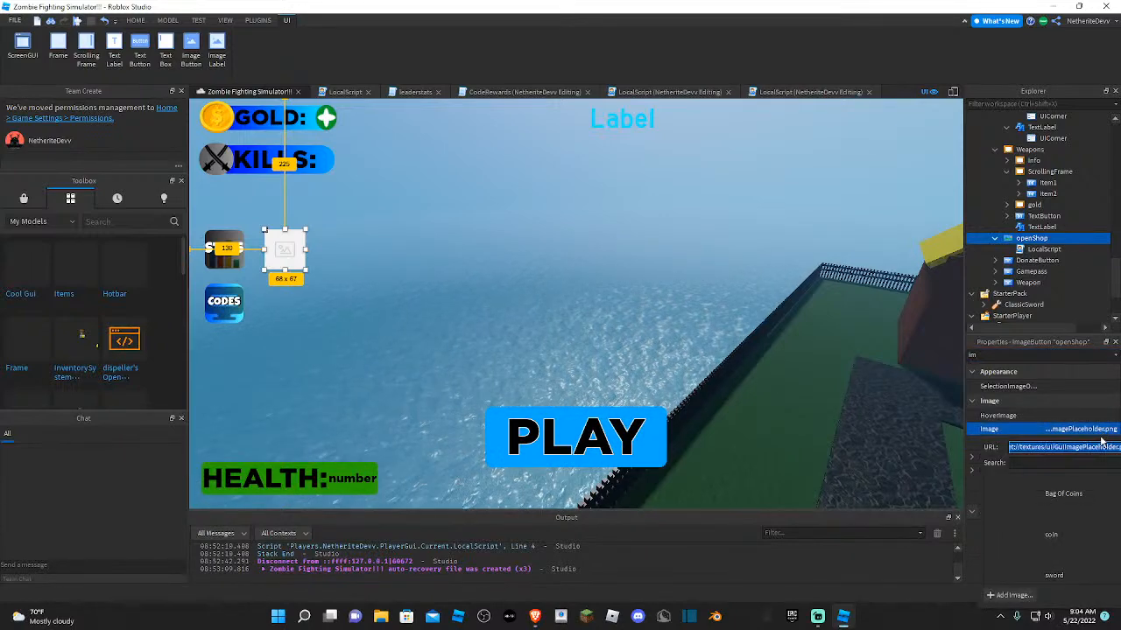
pyautogui.click(1014, 596)
pyautogui.click(519, 279)
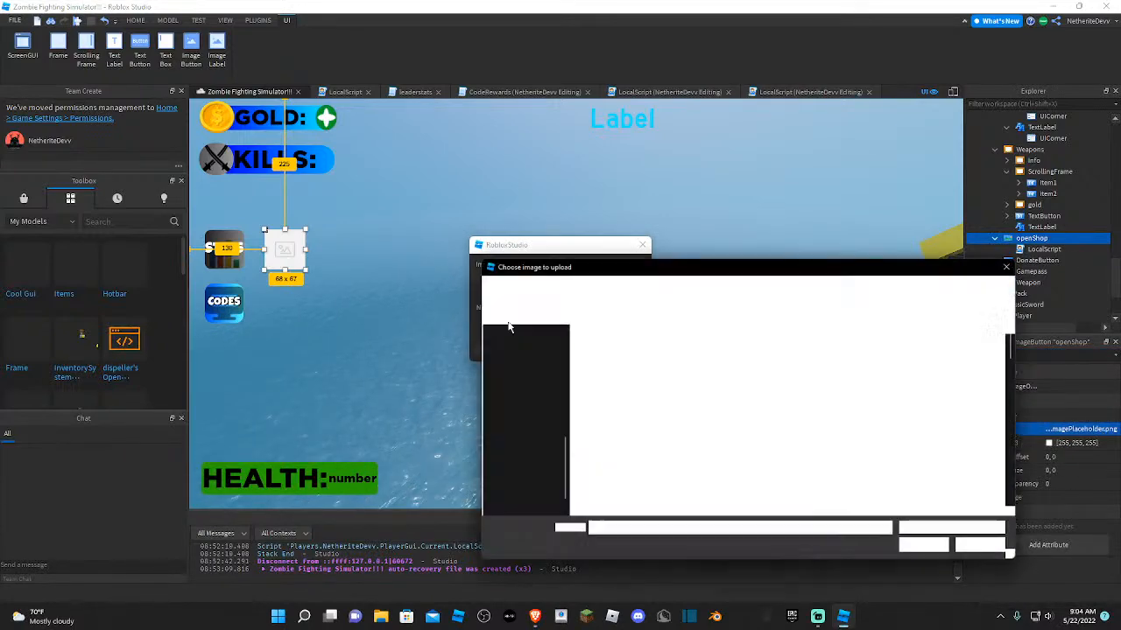
pyautogui.write('shopp')
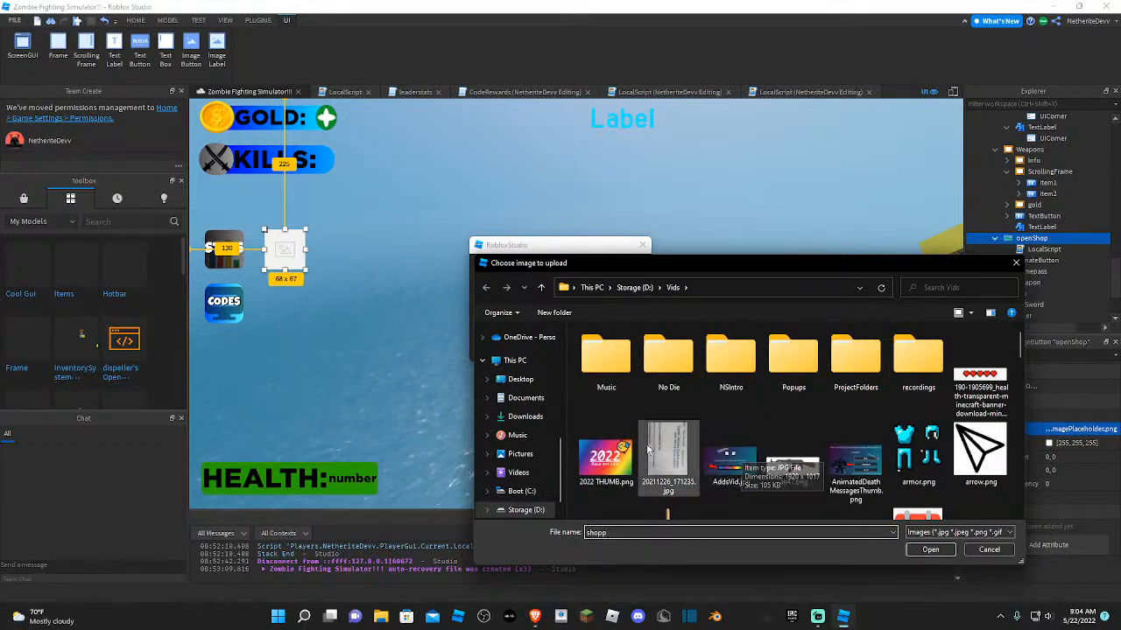
pyautogui.scroll(1, 521, 402)
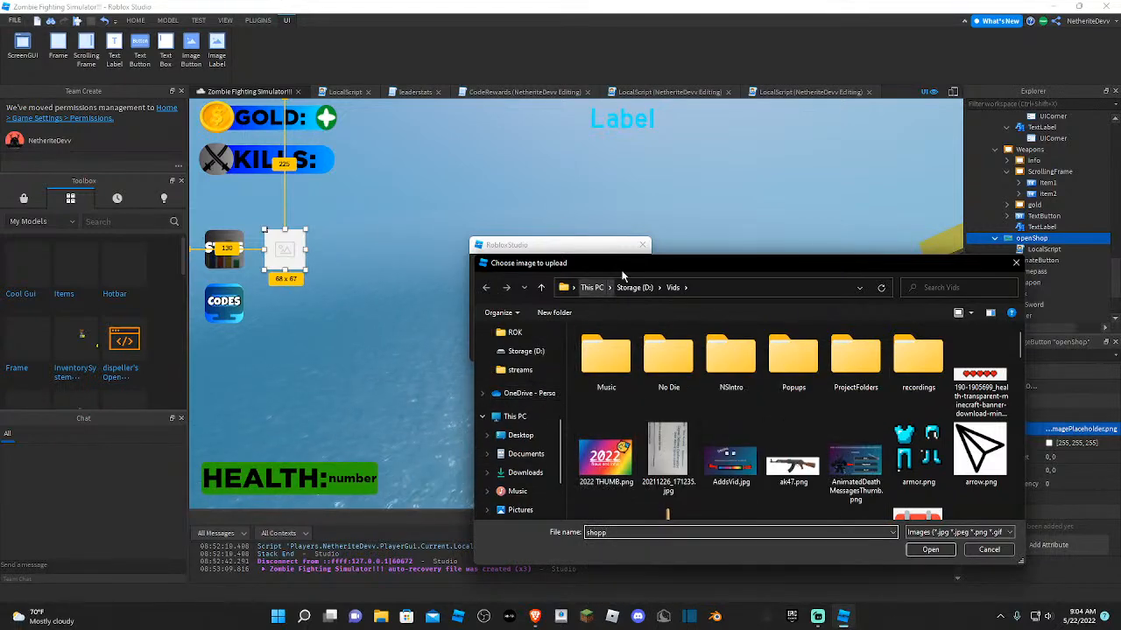
pyautogui.moveTo(628, 268); pyautogui.dragTo(1120, 487)
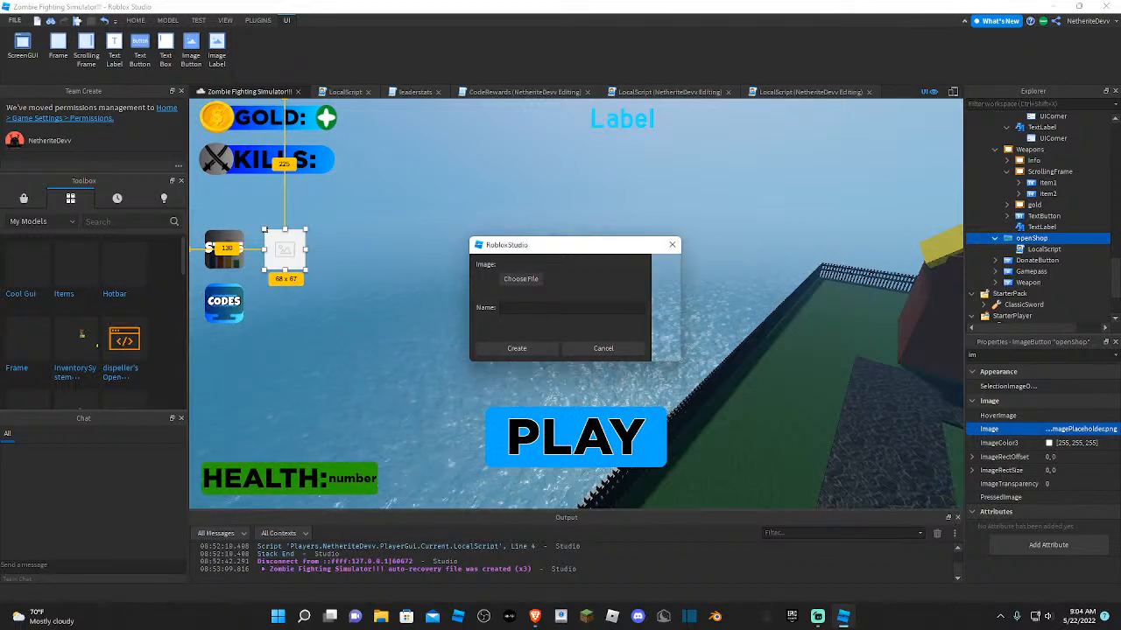
pyautogui.click(530, 348)
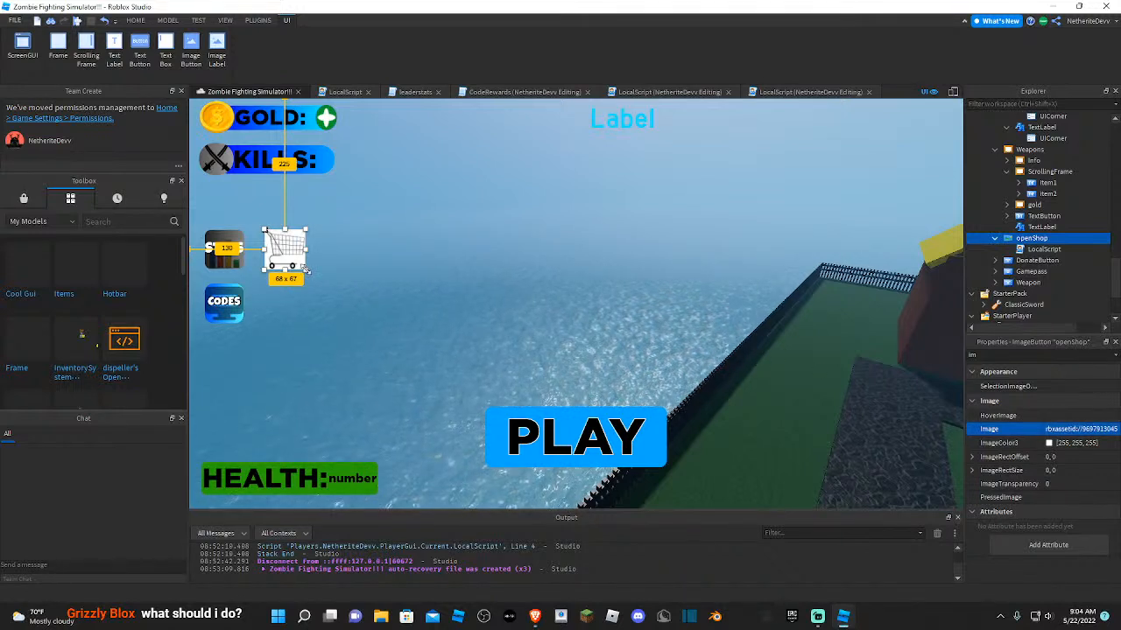
# - Try a BackgroundTransparency of 1 on the openShop button
pyautogui.press('BackSpace')
pyautogui.press('BackSpace')
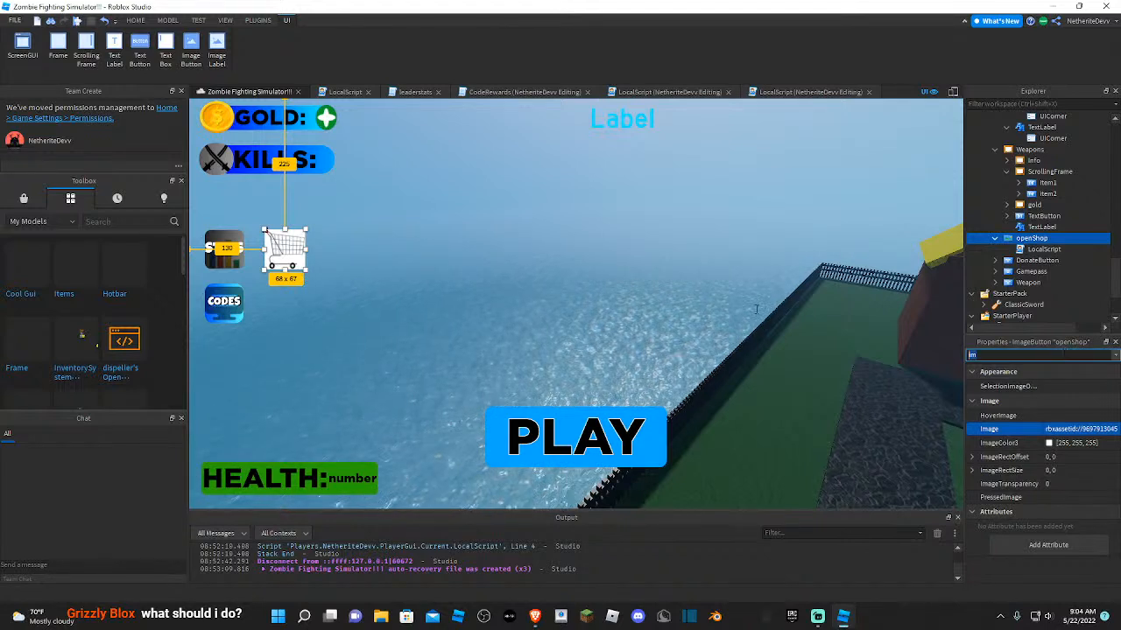
pyautogui.write('ba')
pyautogui.click(1069, 402)
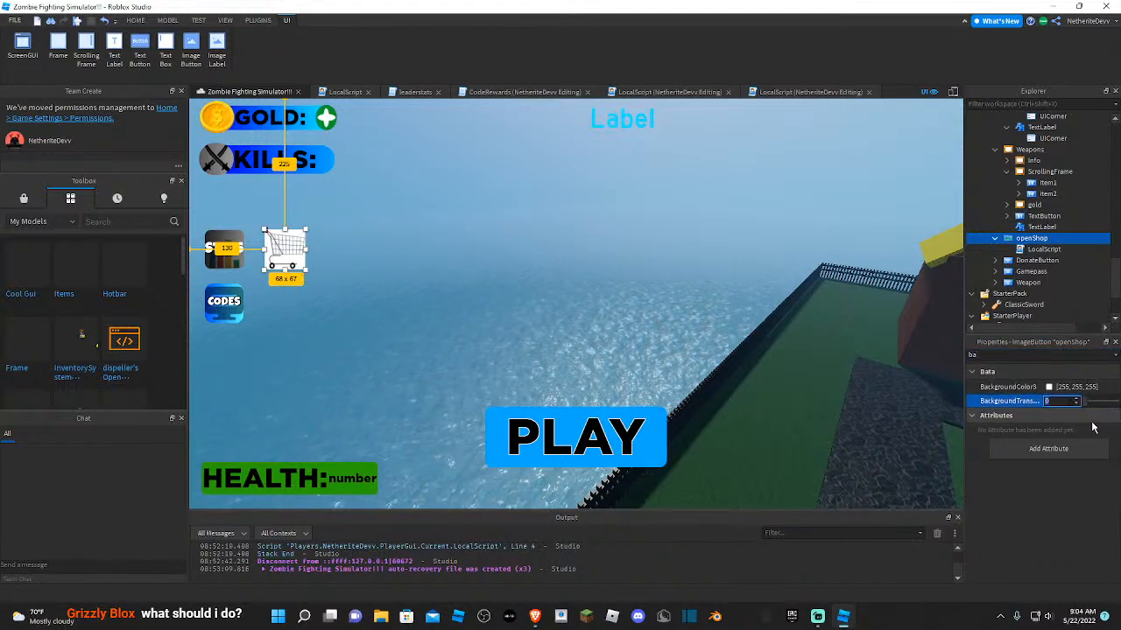
pyautogui.write('1')
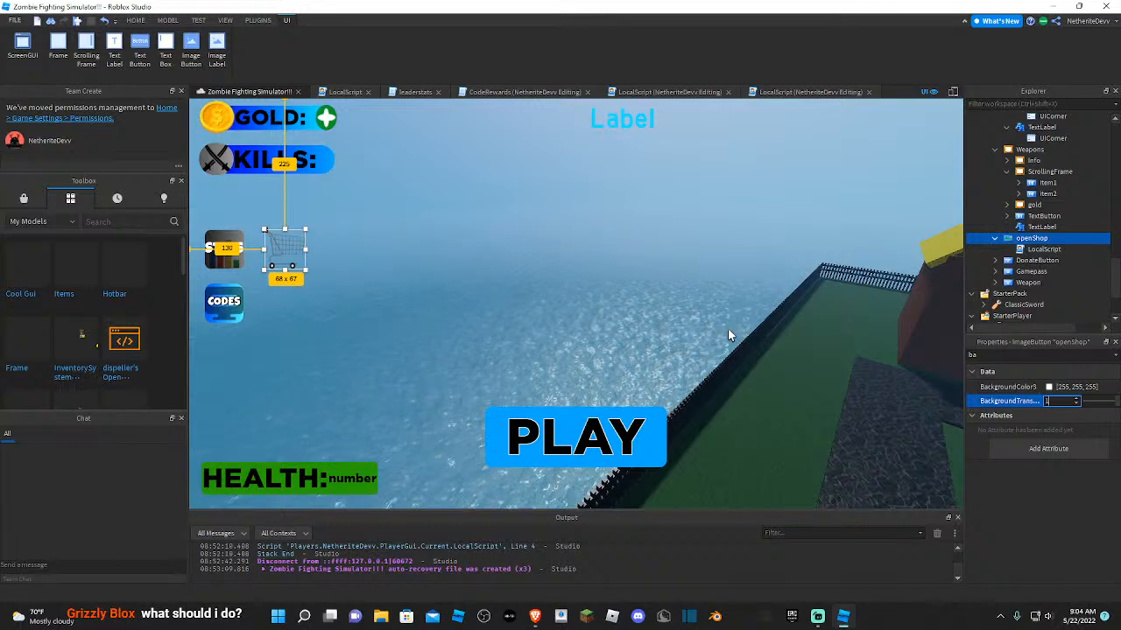
pyautogui.press('BackSpace')
# - Copy the UICorner and UIGradient from the Codes ImageButton into the openShop button
pyautogui.click(224, 302)
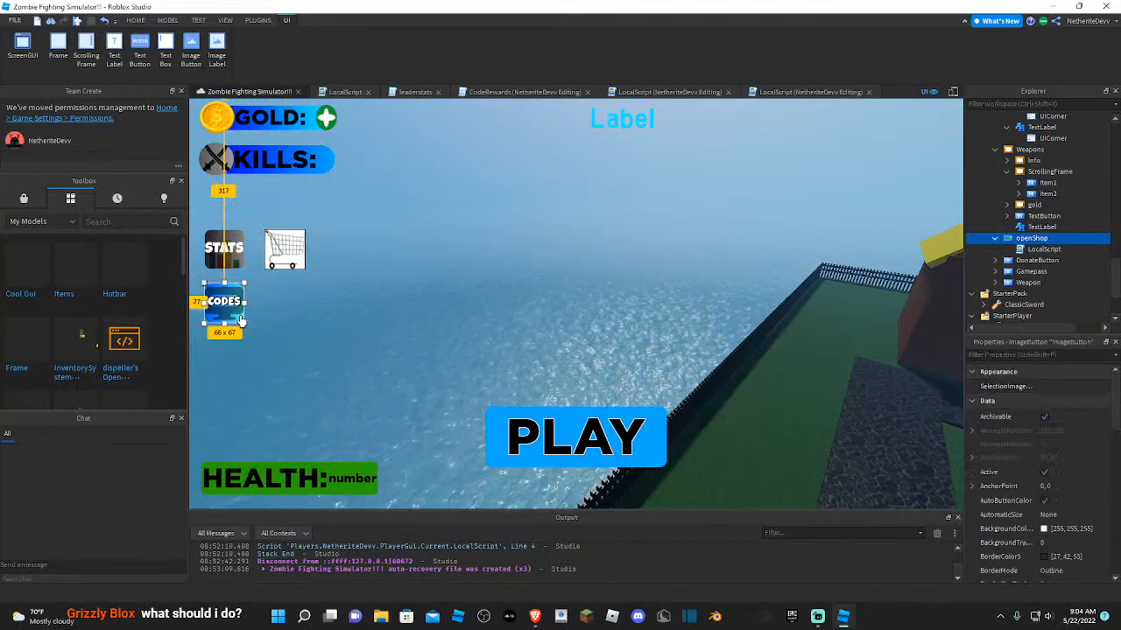
pyautogui.scroll(5, 1012, 155)
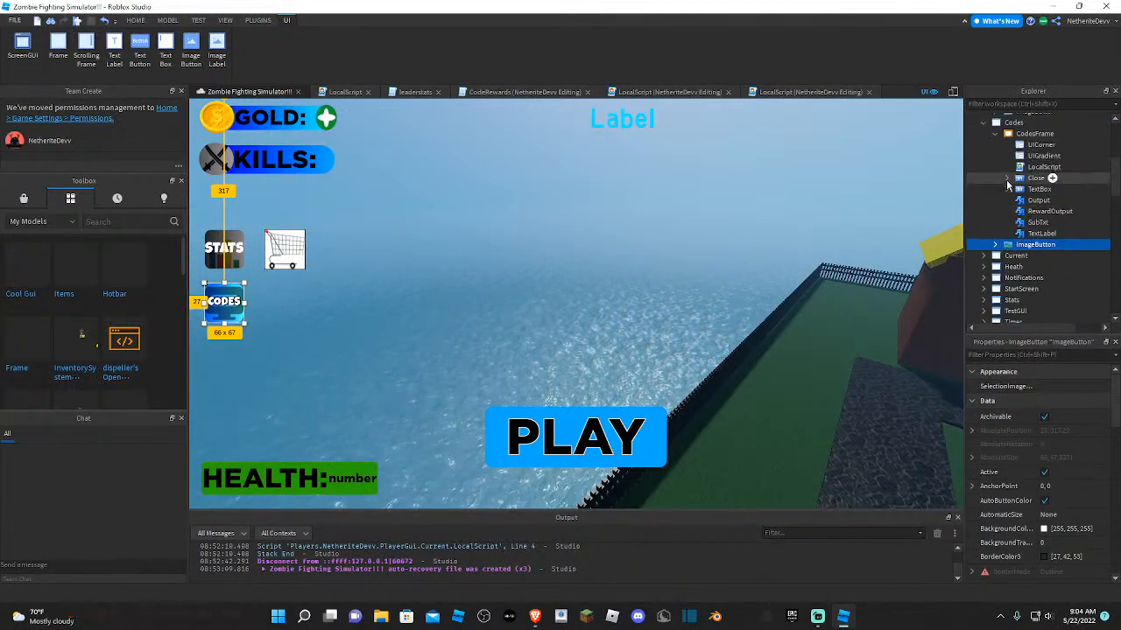
pyautogui.click(996, 276)
pyautogui.scroll(-2, 1016, 254)
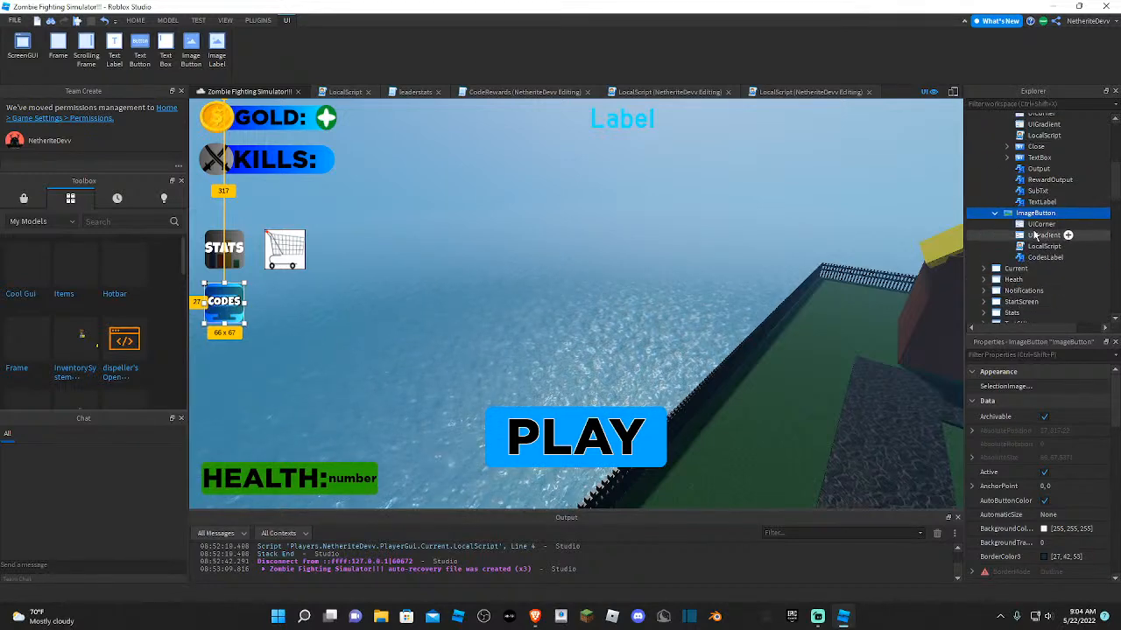
pyautogui.click(1035, 232)
pyautogui.keyDown('ctrl'); pyautogui.click(1039, 225); pyautogui.keyUp('ctrl')
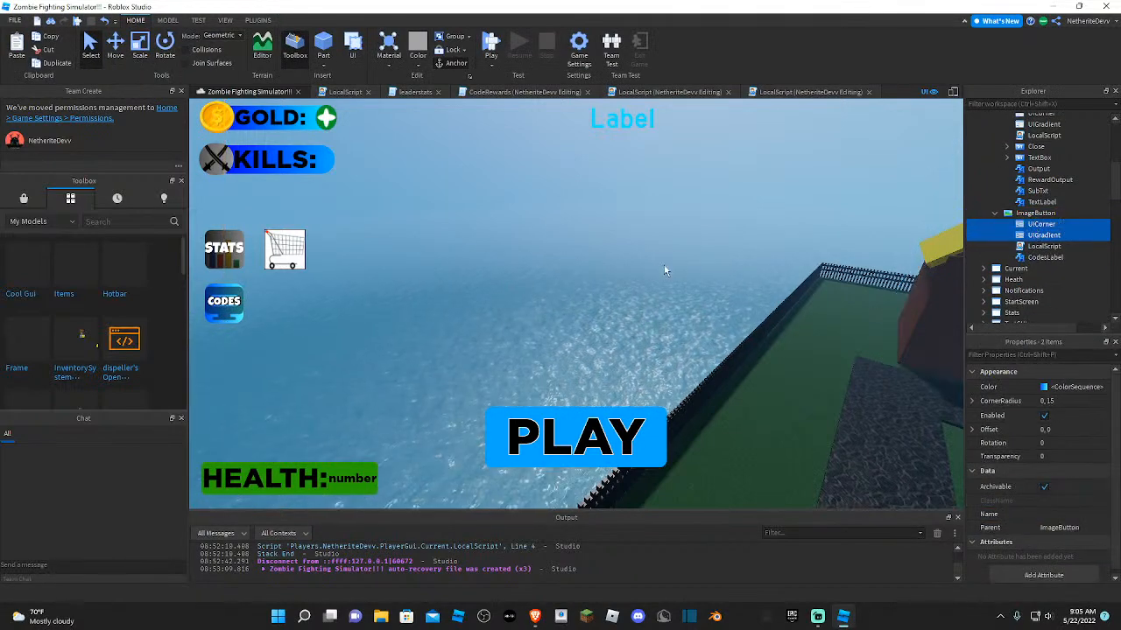
pyautogui.click(284, 252)
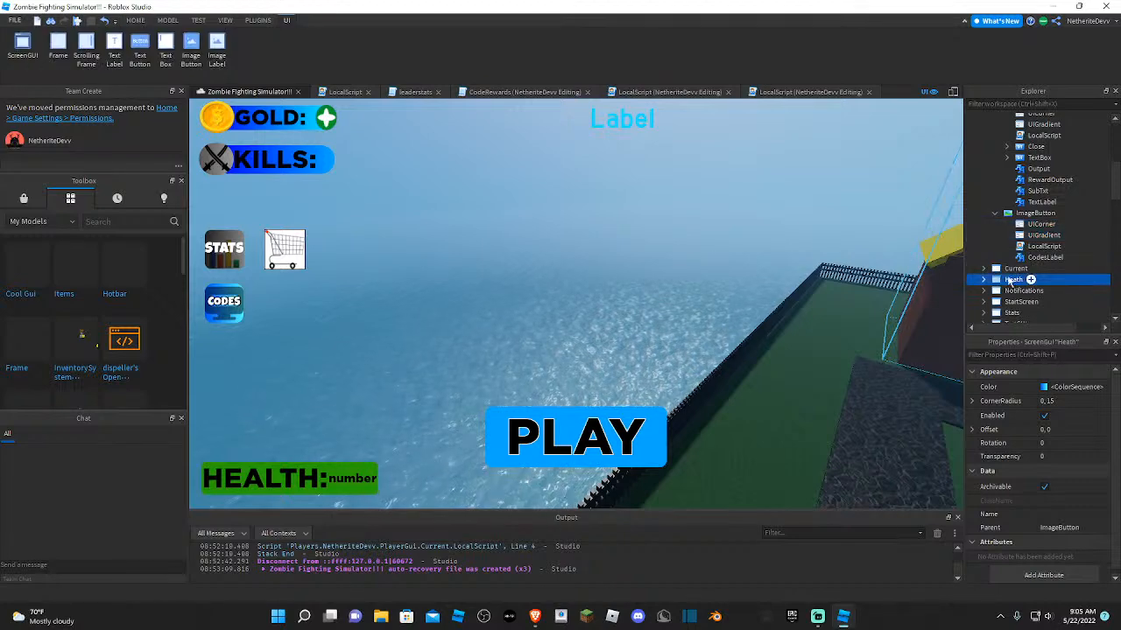
pyautogui.click(283, 253)
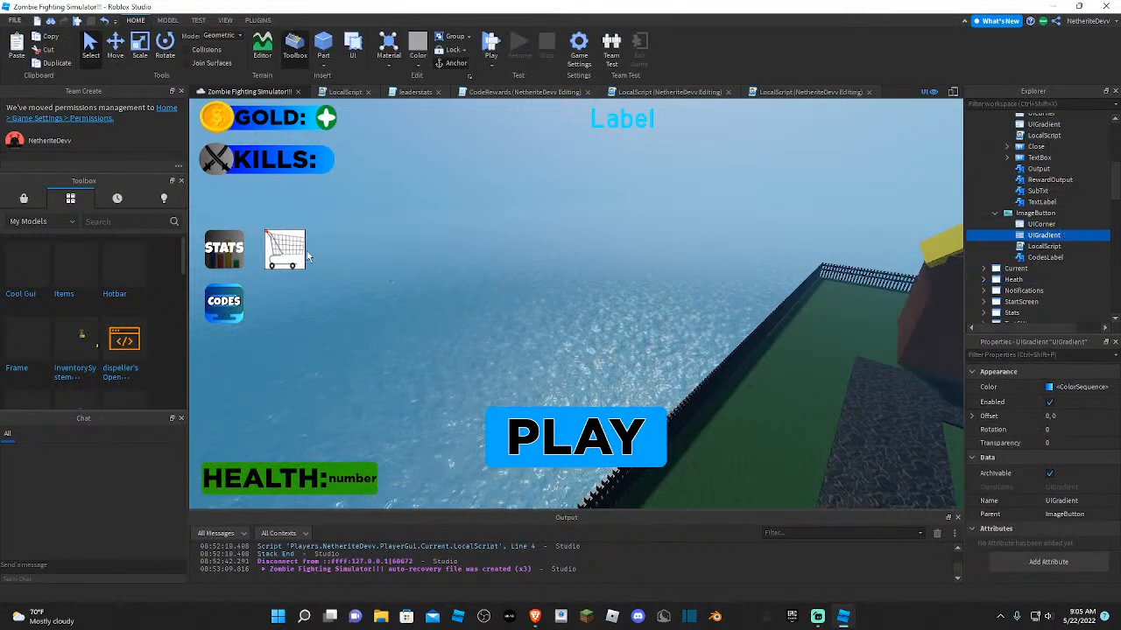
pyautogui.click(284, 253)
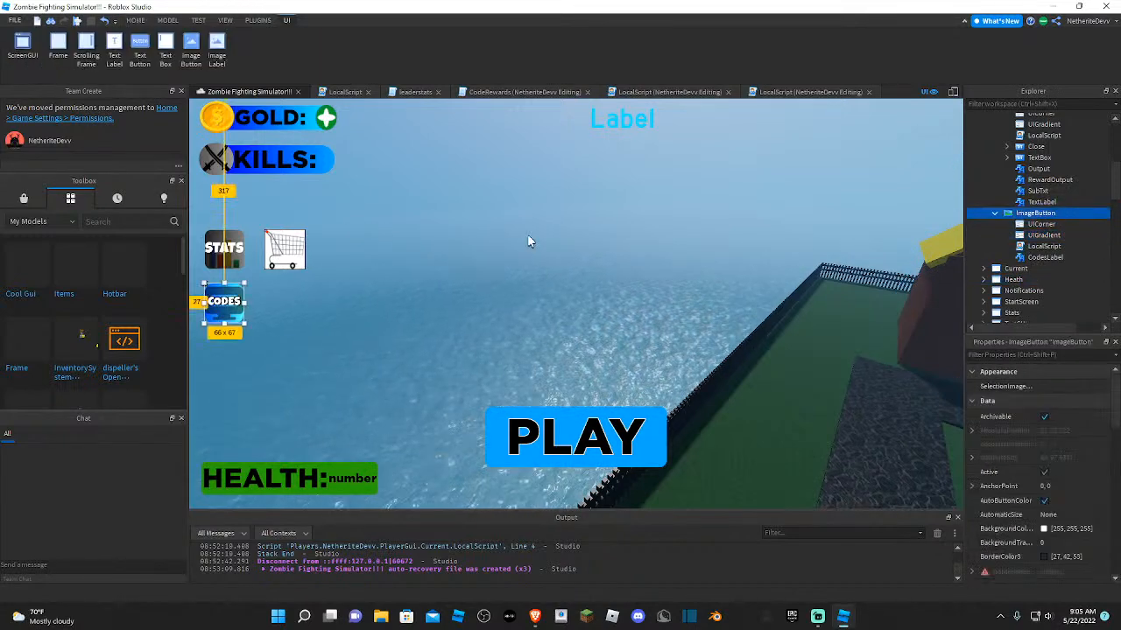
pyautogui.scroll(-3, 1032, 256)
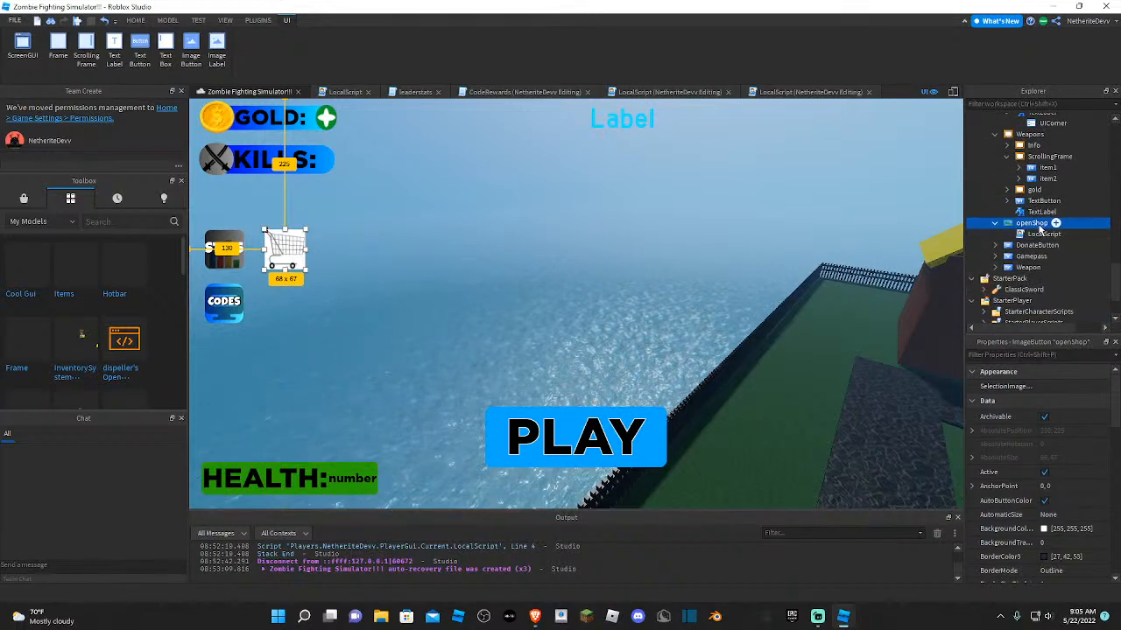
pyautogui.rightClick(1038, 226)
pyautogui.click(988, 258)
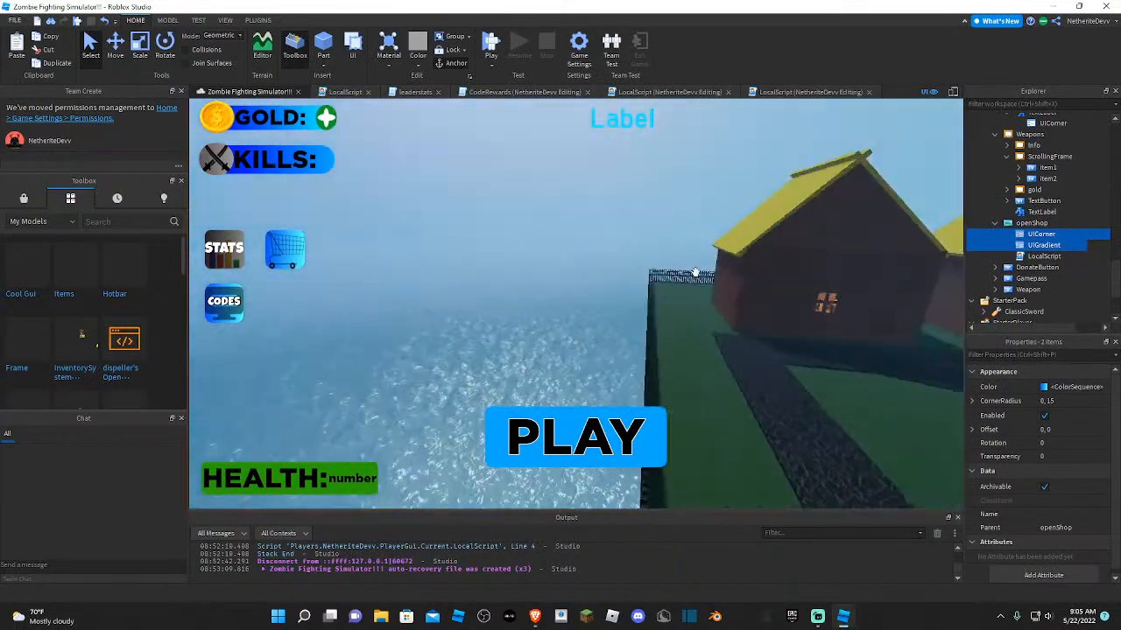
# - Set the start colour of the openShop button's UIGradient to dark green
pyautogui.moveTo(694, 271); pyautogui.dragTo(894, 251, button='right')
pyautogui.click(1048, 236)
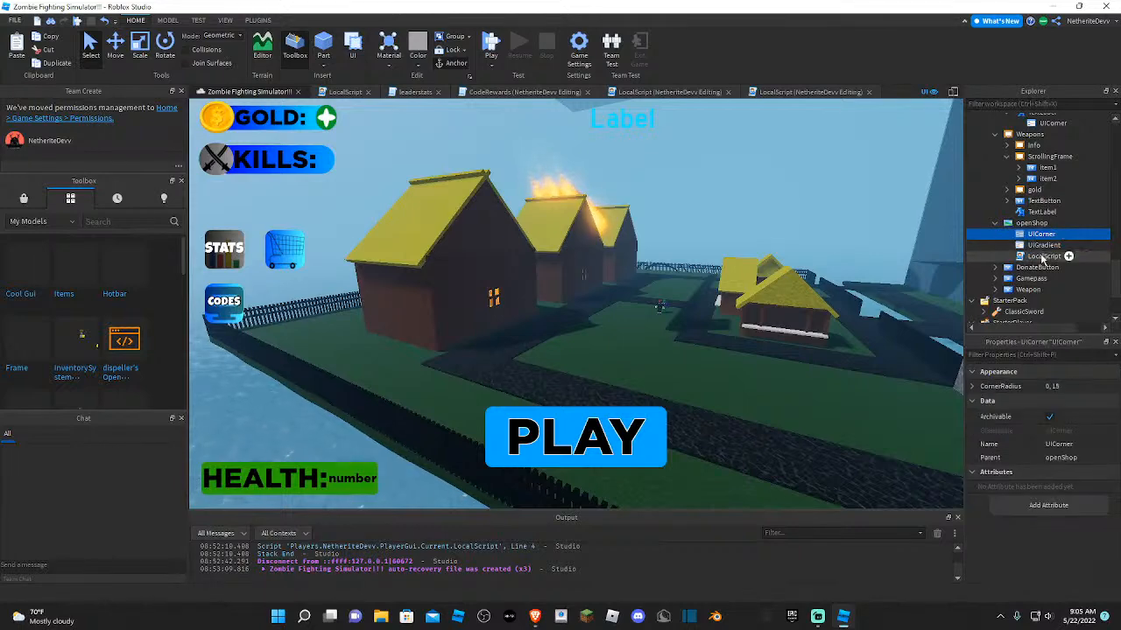
pyautogui.click(1049, 246)
pyautogui.click(1105, 388)
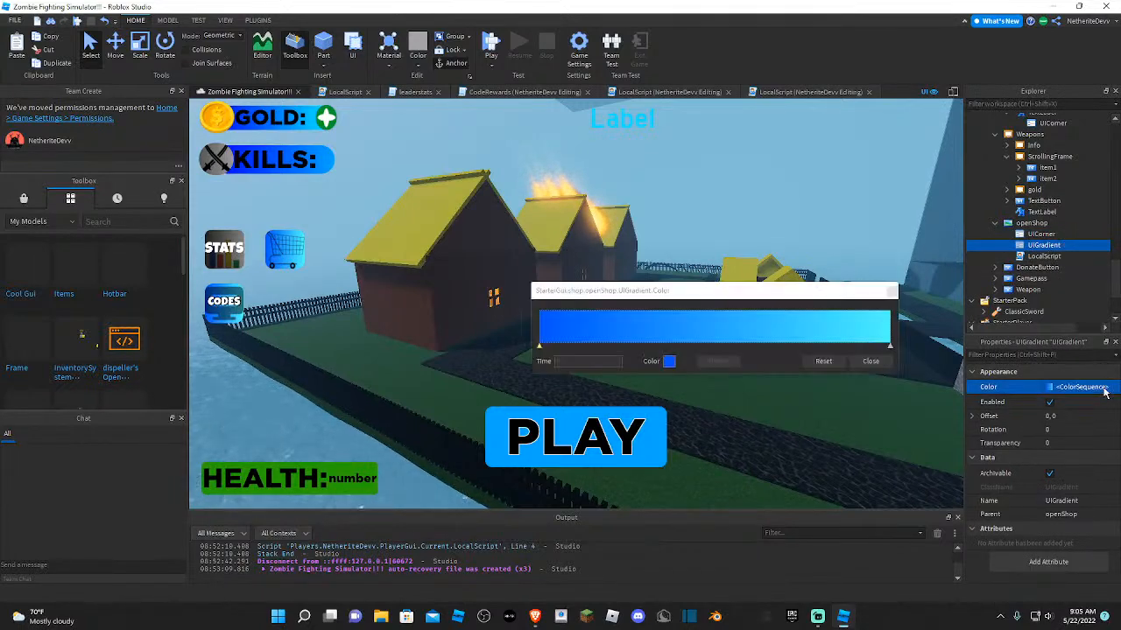
pyautogui.click(668, 362)
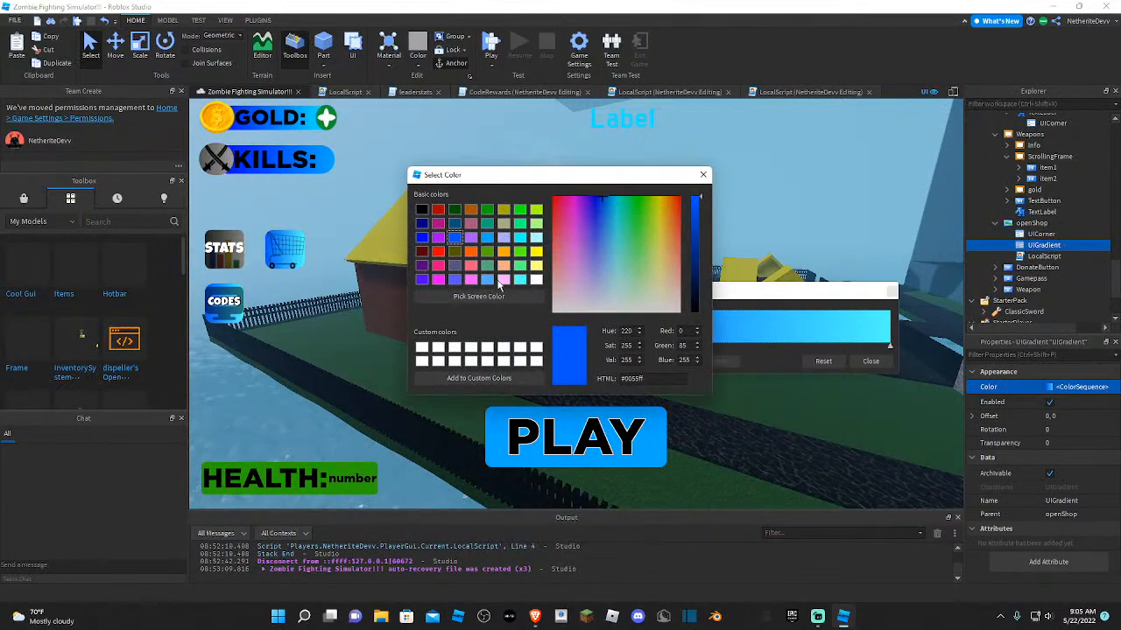
pyautogui.click(536, 280)
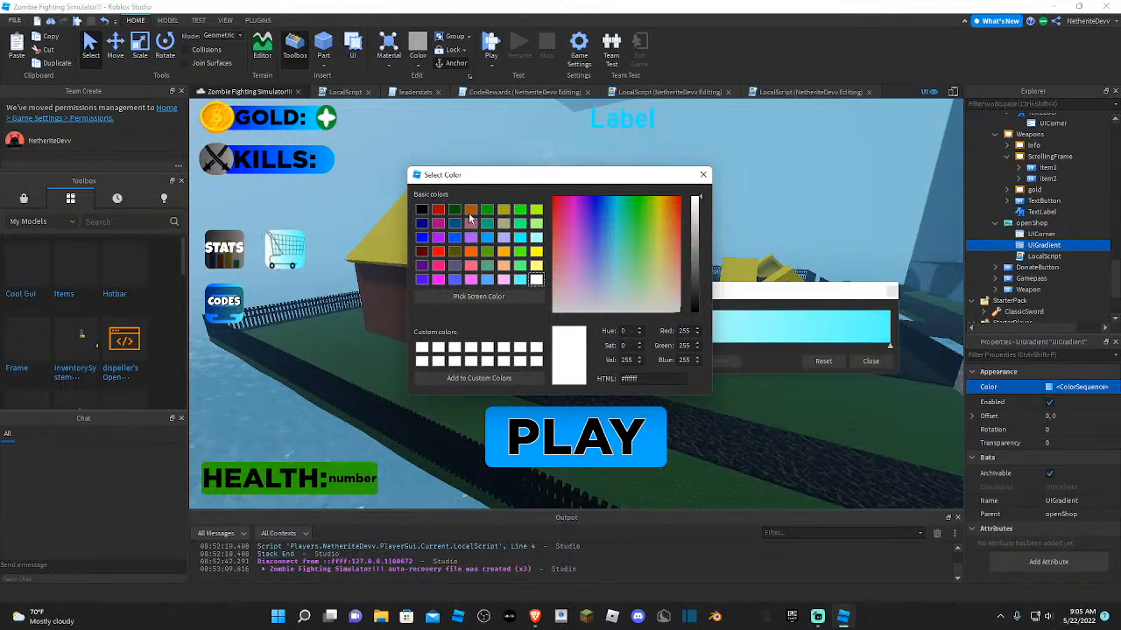
pyautogui.click(488, 212)
pyautogui.click(703, 177)
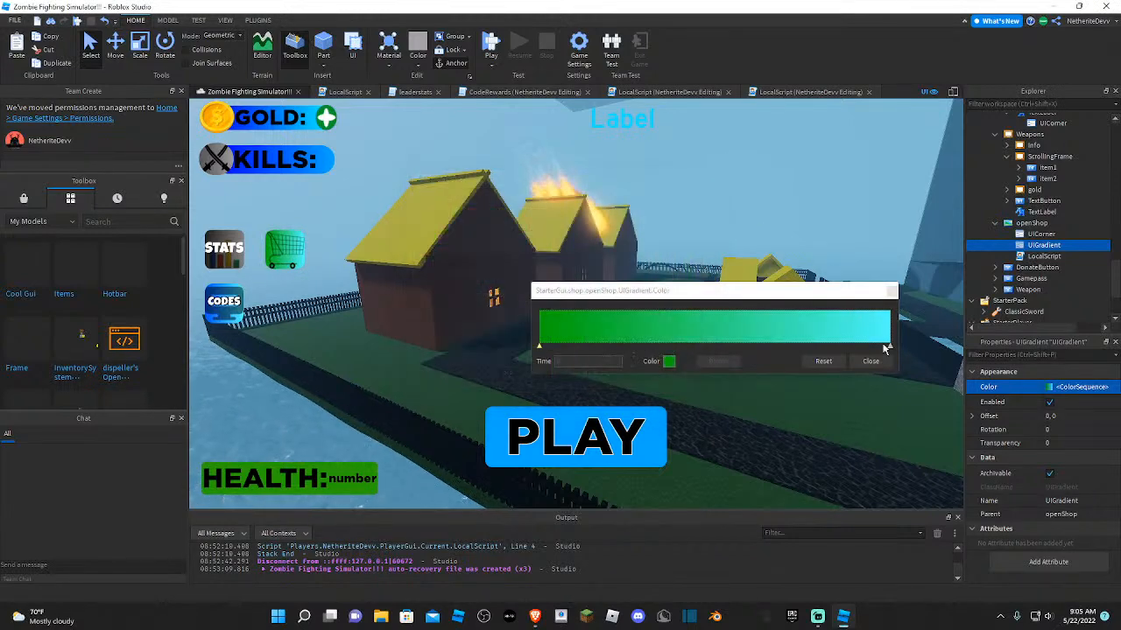
# - Set the end colour of the openShop gradient to bright green #00ff00 and close the gradient editor
pyautogui.click(669, 362)
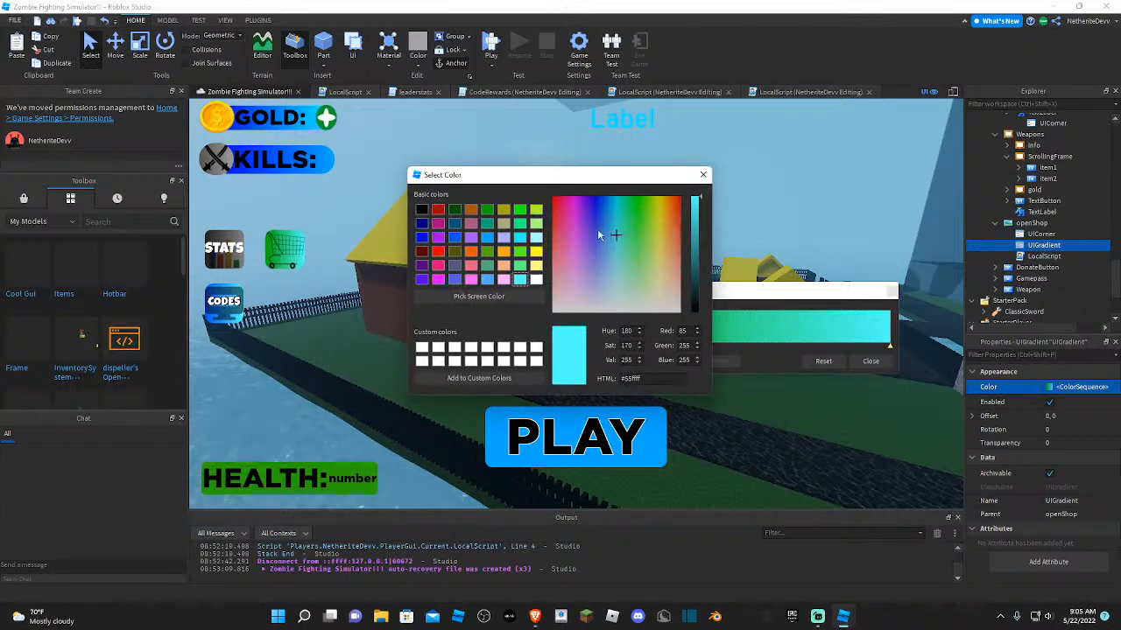
pyautogui.click(520, 212)
pyautogui.moveTo(692, 242); pyautogui.dragTo(698, 202)
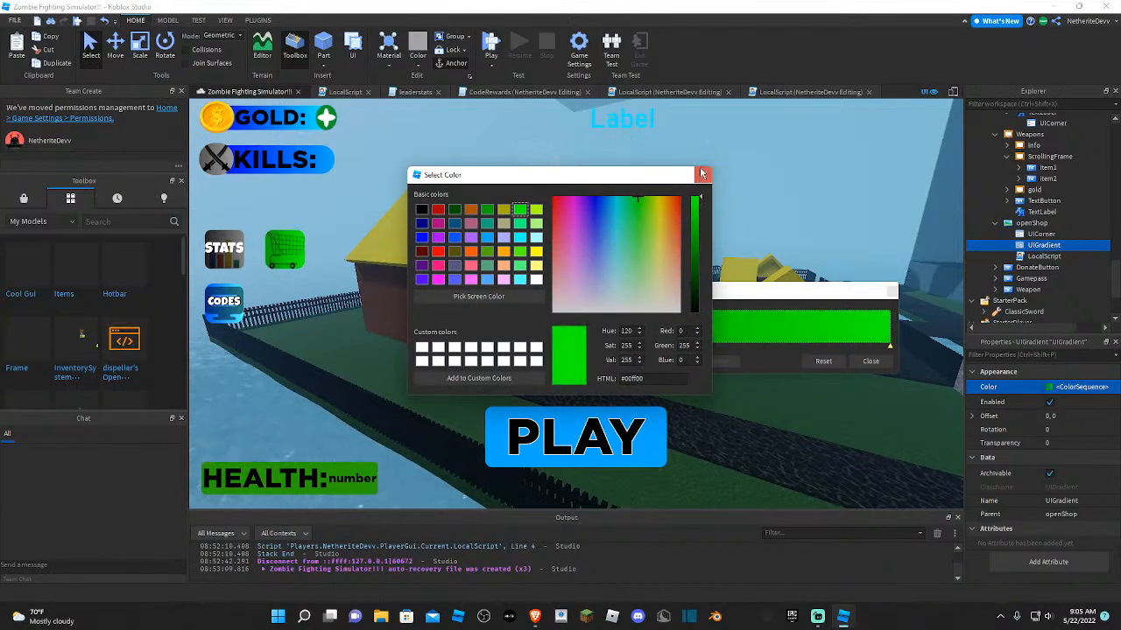
pyautogui.click(701, 174)
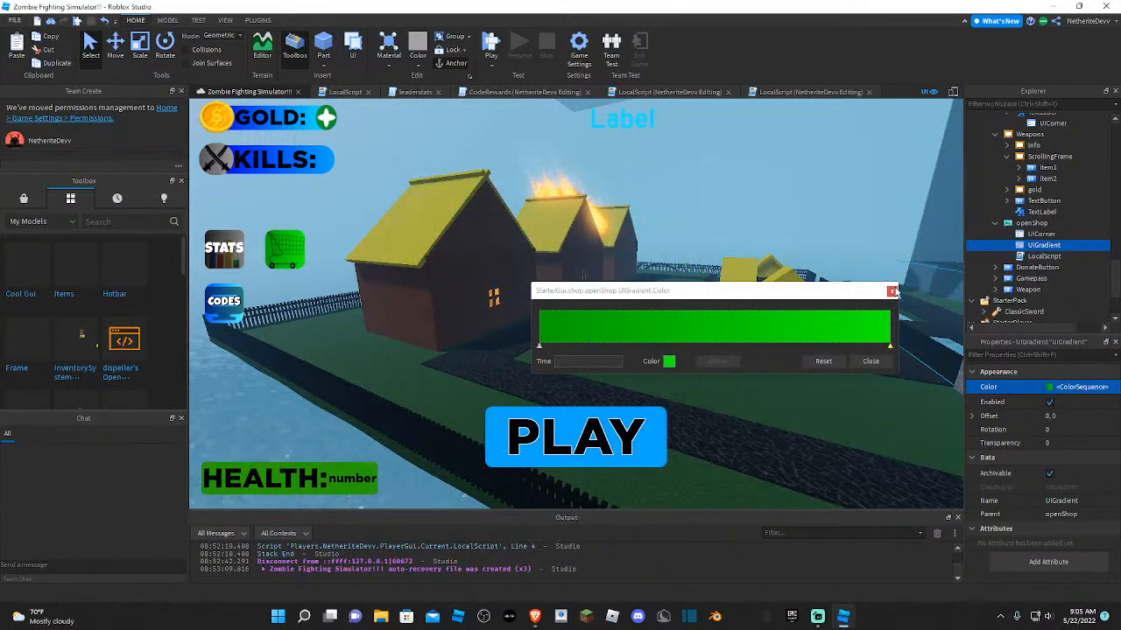
pyautogui.click(892, 291)
# - Add a TextLabel inside the openShop button
pyautogui.click(1097, 223)
pyautogui.write('tex')
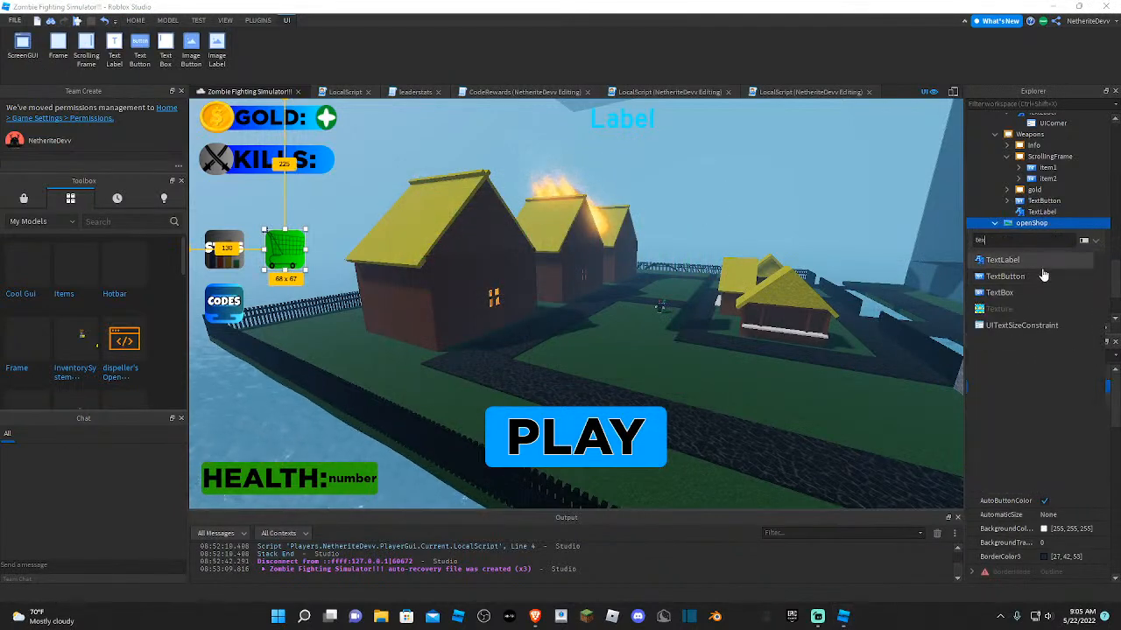
pyautogui.click(1040, 260)
pyautogui.click(1042, 267)
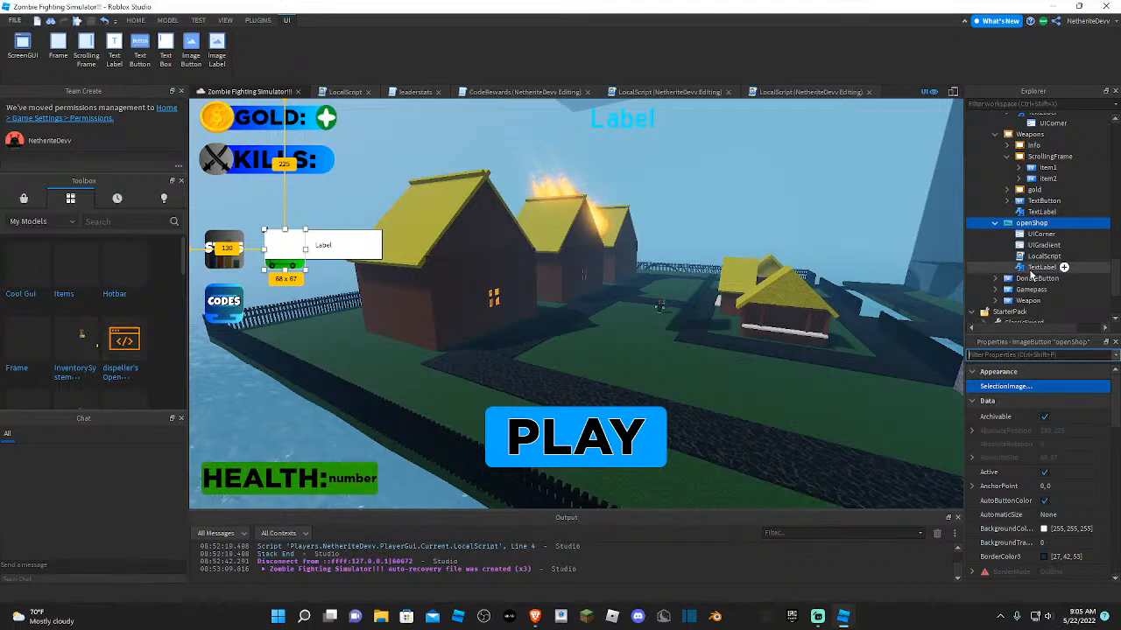
# - Reset the new TextLabel's size to 0,0,0,0, then stretch it to about 68 x 25 across the middle of the cart button
pyautogui.click(1038, 354)
pyautogui.write('size')
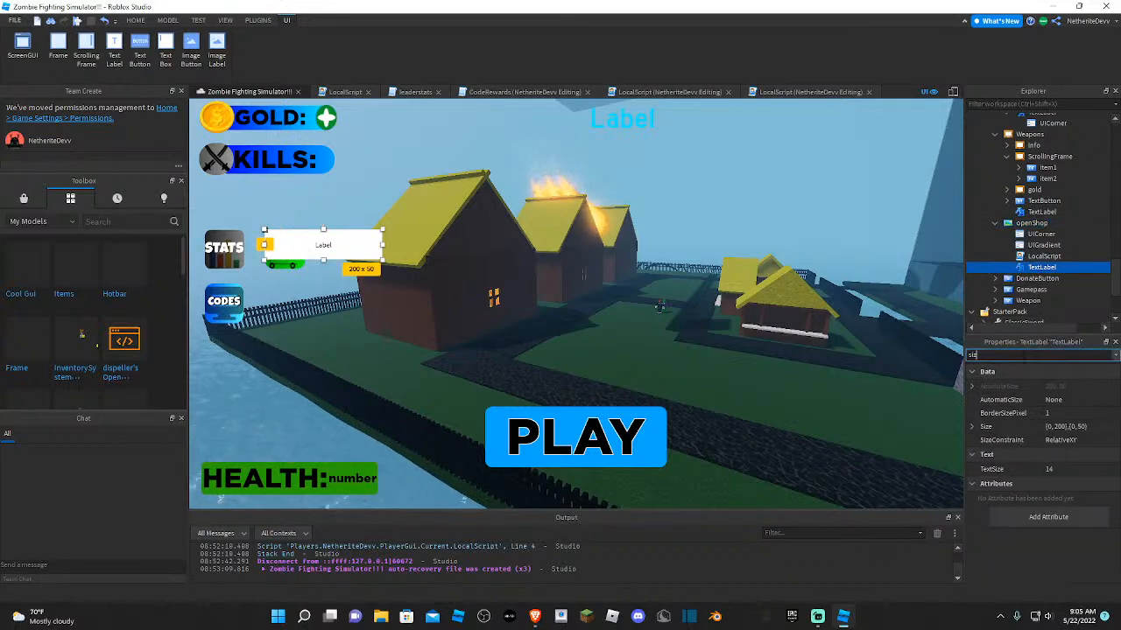
pyautogui.click(1072, 427)
pyautogui.write('0,0,0,0')
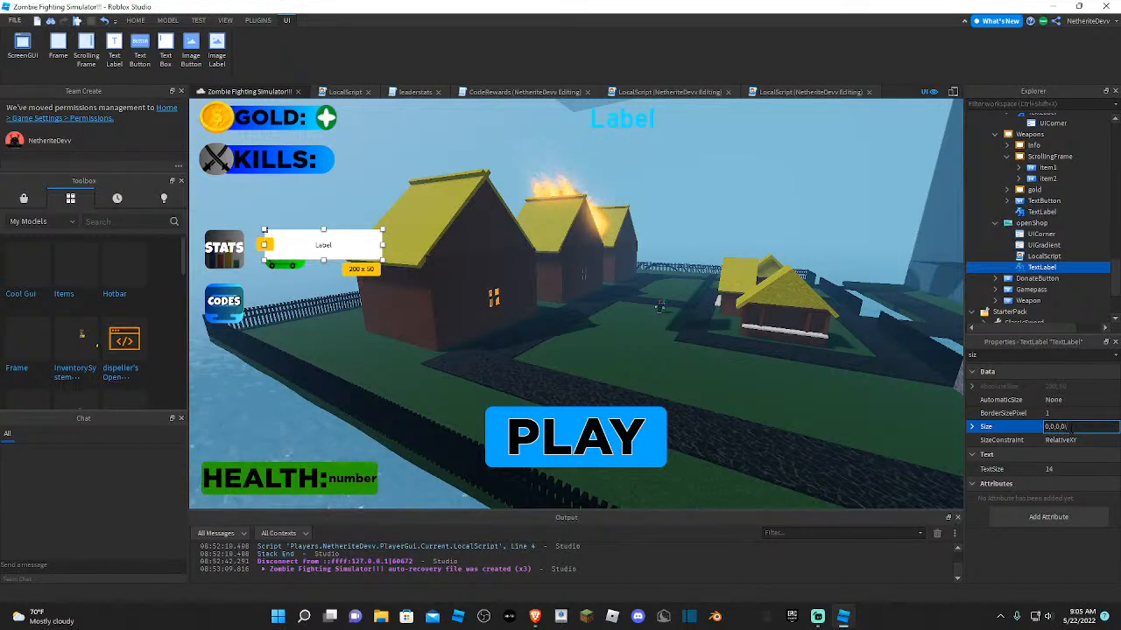
pyautogui.press('Return')
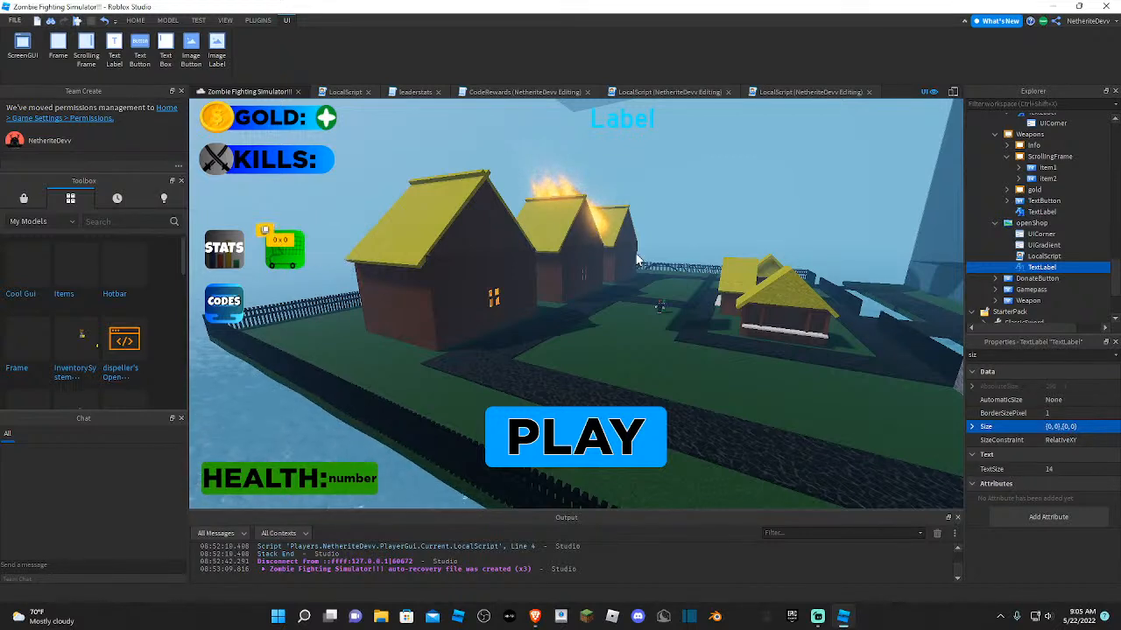
pyautogui.moveTo(264, 229); pyautogui.dragTo(293, 255)
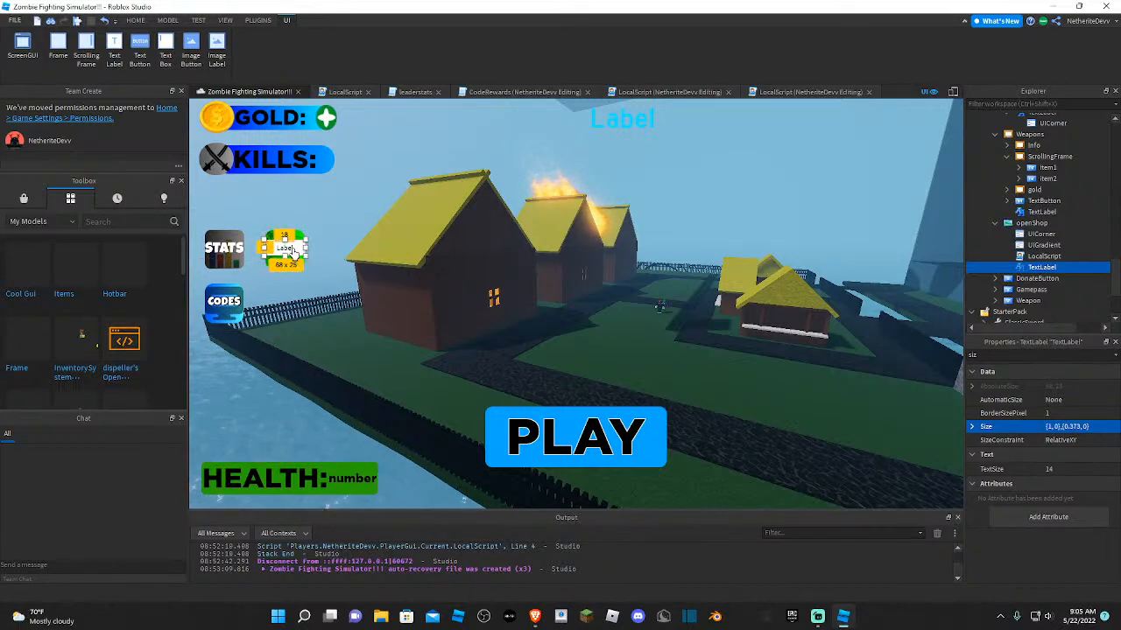
# - Turn on TextScaled for the openShop TextLabel and set its text to SHOP
pyautogui.doubleClick(983, 355)
pyautogui.write('tex')
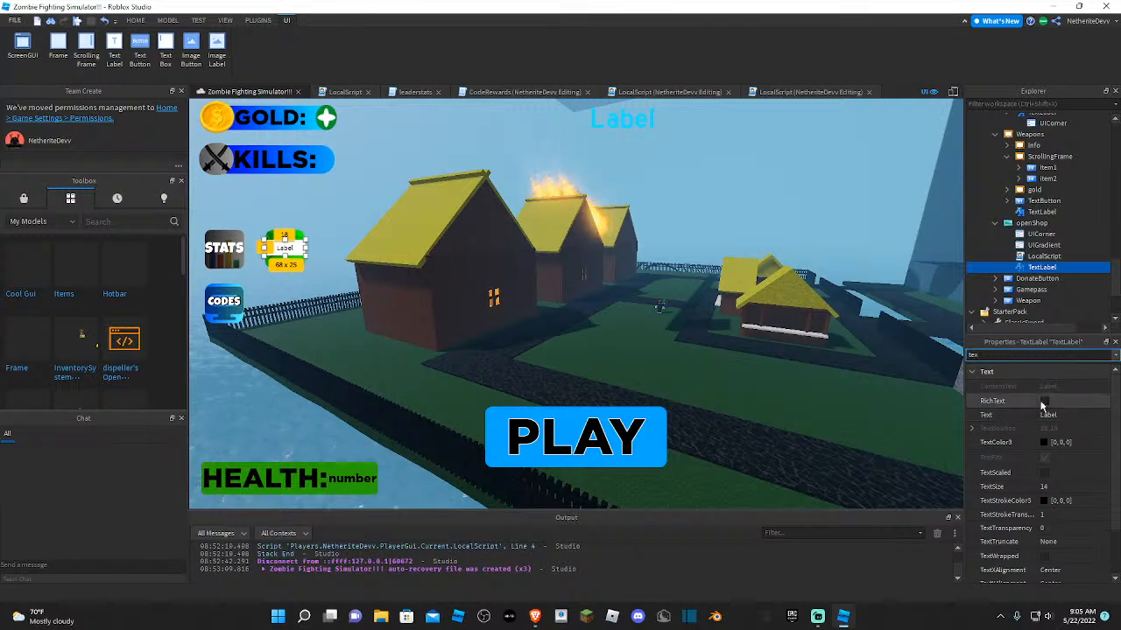
pyautogui.click(1045, 474)
pyautogui.click(1052, 416)
pyautogui.write('SHOP')
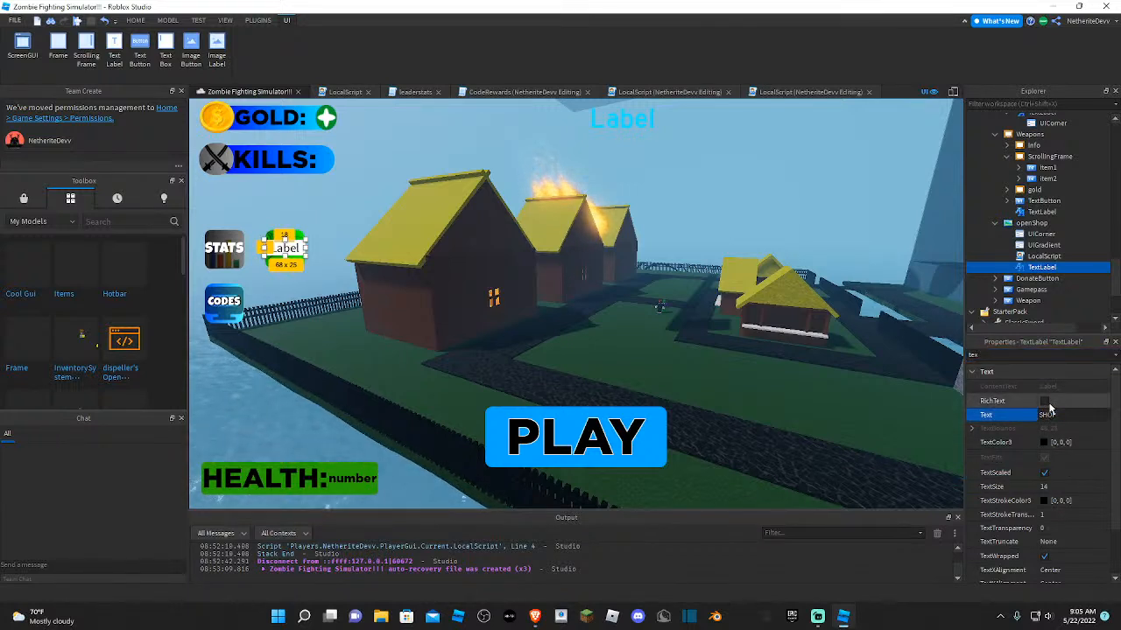
pyautogui.press('Return')
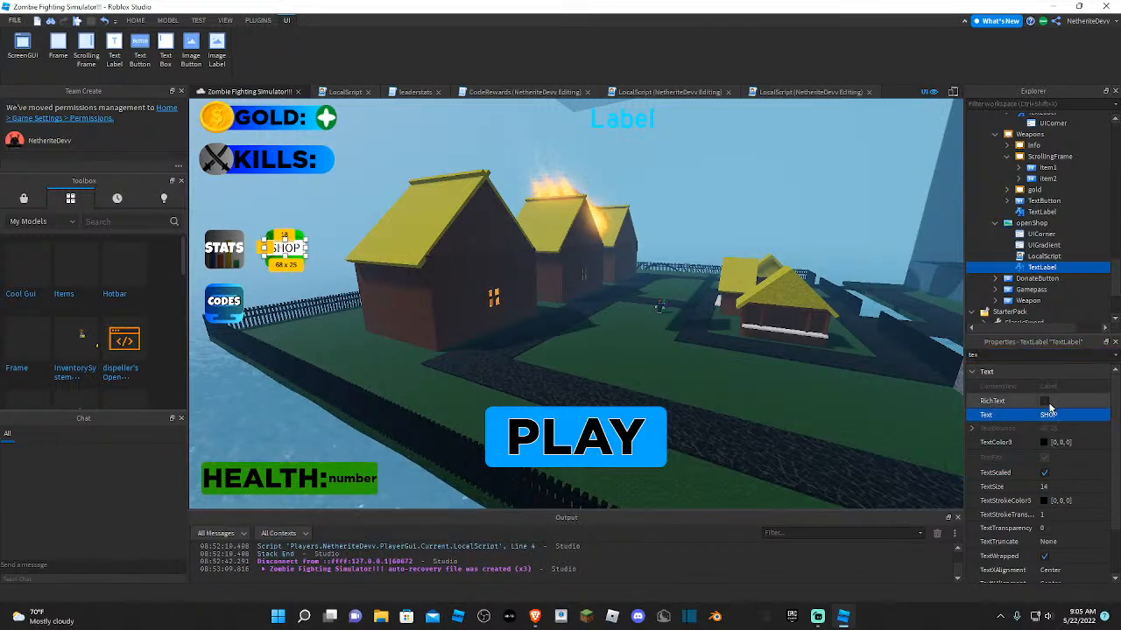
# - Set the SHOP label's background transparency to 1 and its font to LuckiestGuy
pyautogui.moveTo(993, 354); pyautogui.dragTo(793, 296)
pyautogui.write('tr')
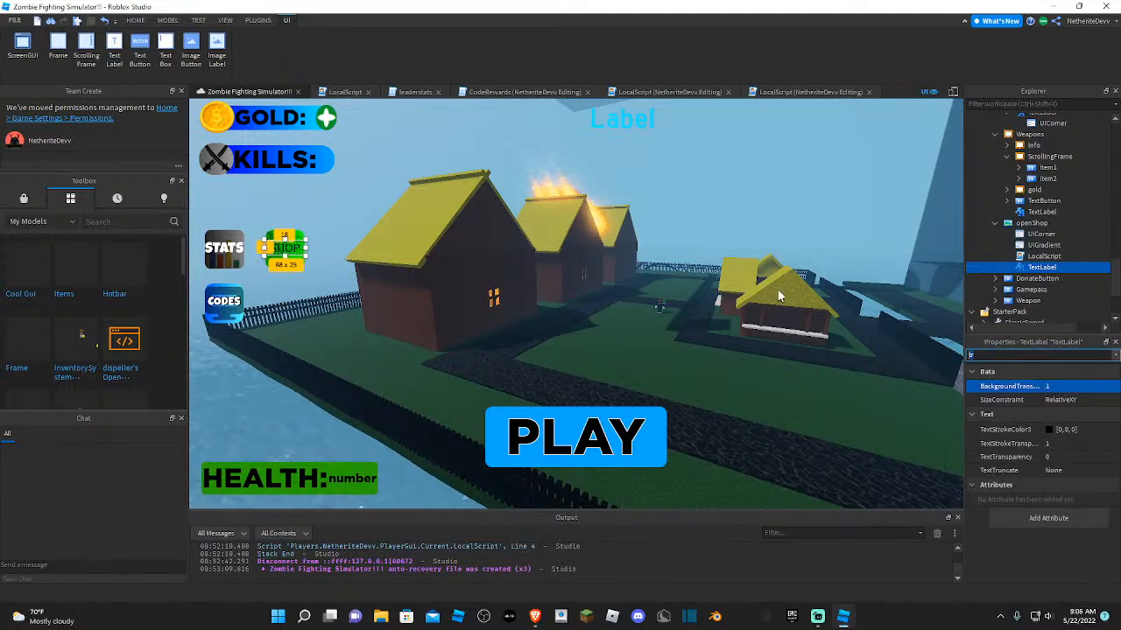
pyautogui.press('BackSpace')
pyautogui.press('BackSpace')
pyautogui.write('fon')
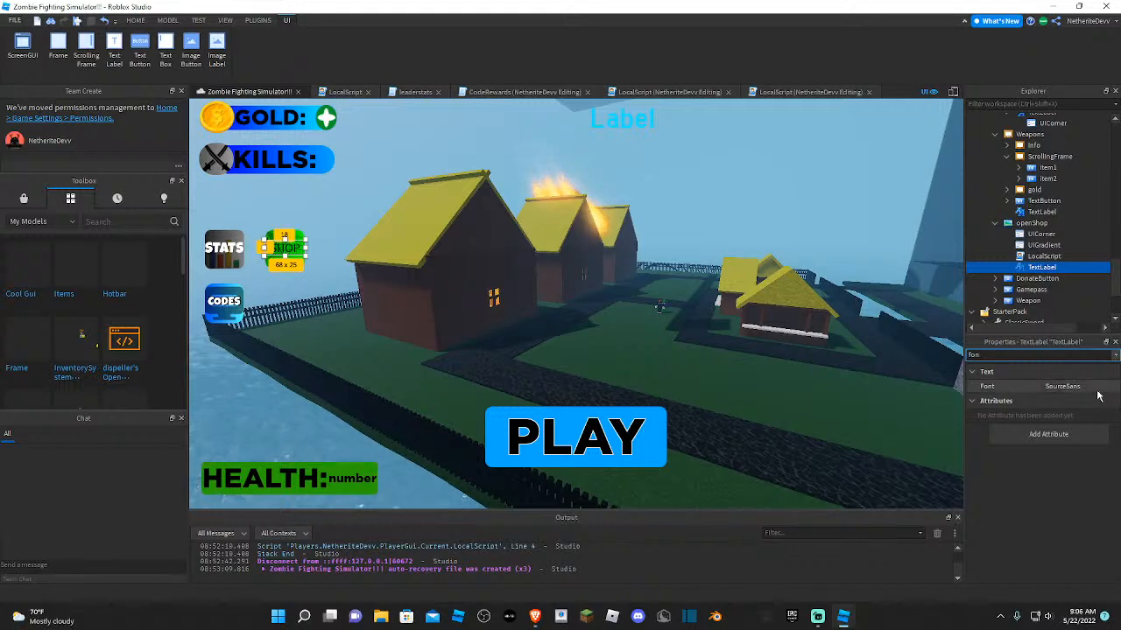
pyautogui.click(1090, 386)
pyautogui.scroll(4, 1079, 433)
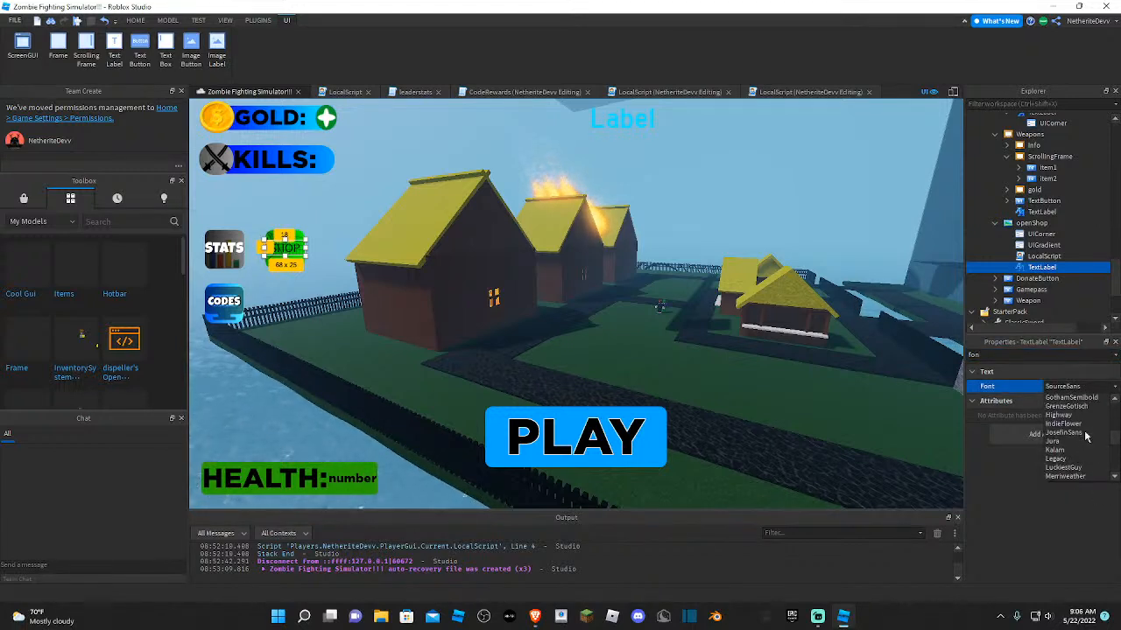
pyautogui.click(1077, 468)
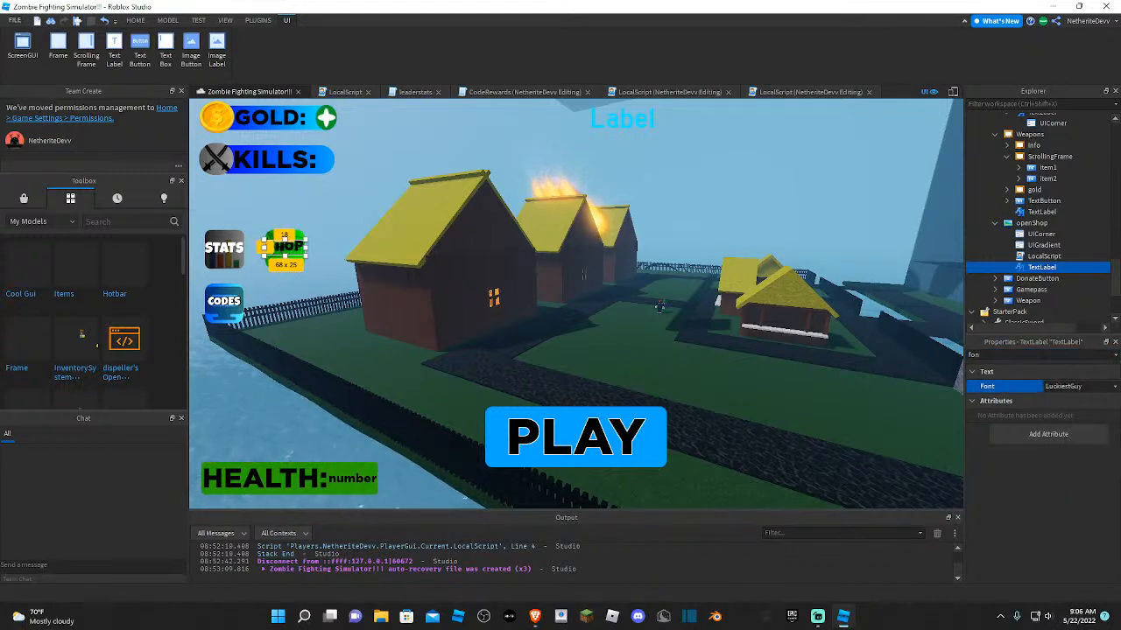
# - Set the SHOP label's text colour to white, #ffffff
pyautogui.write('tex')
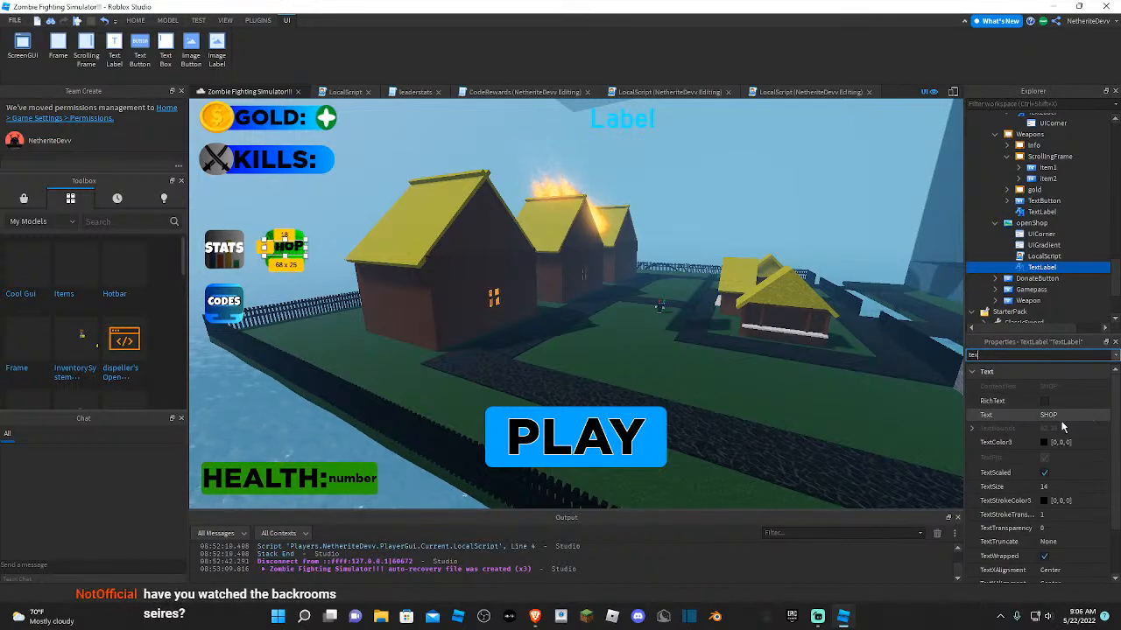
pyautogui.click(1043, 444)
pyautogui.click(537, 289)
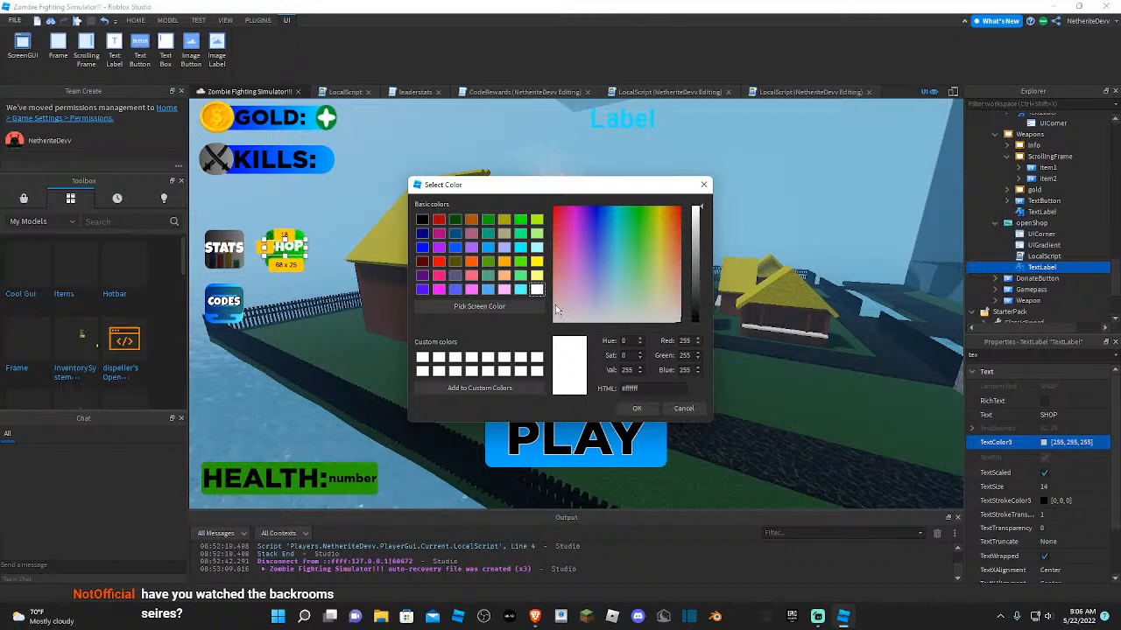
pyautogui.click(639, 409)
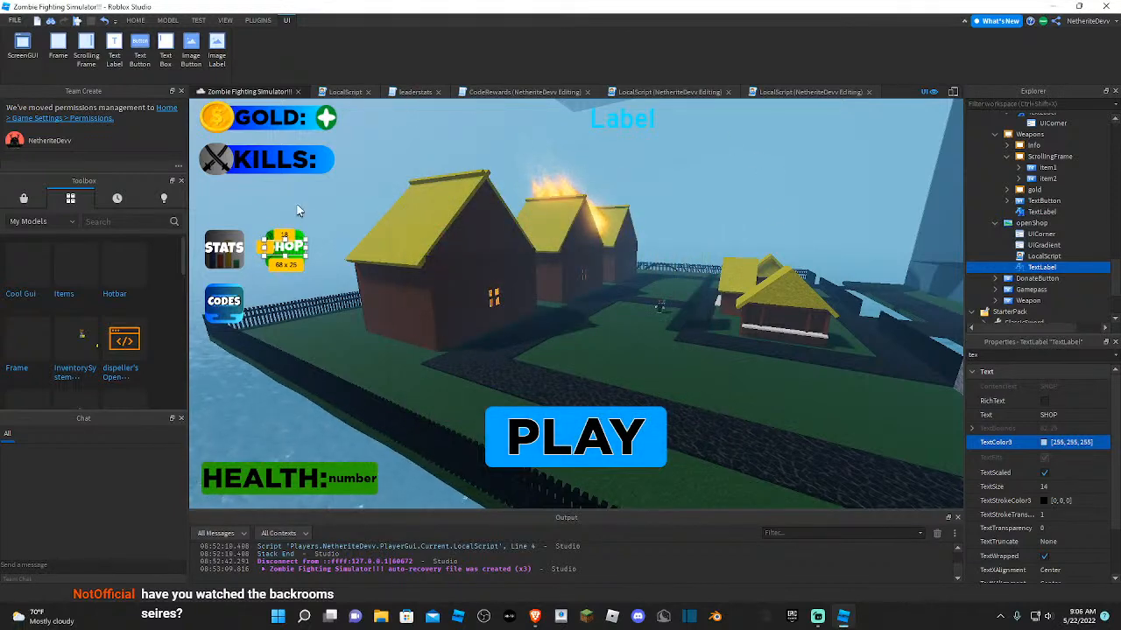
# - Nudge the SHOP label slightly lower on the cart button
pyautogui.moveTo(295, 251); pyautogui.dragTo(296, 252)
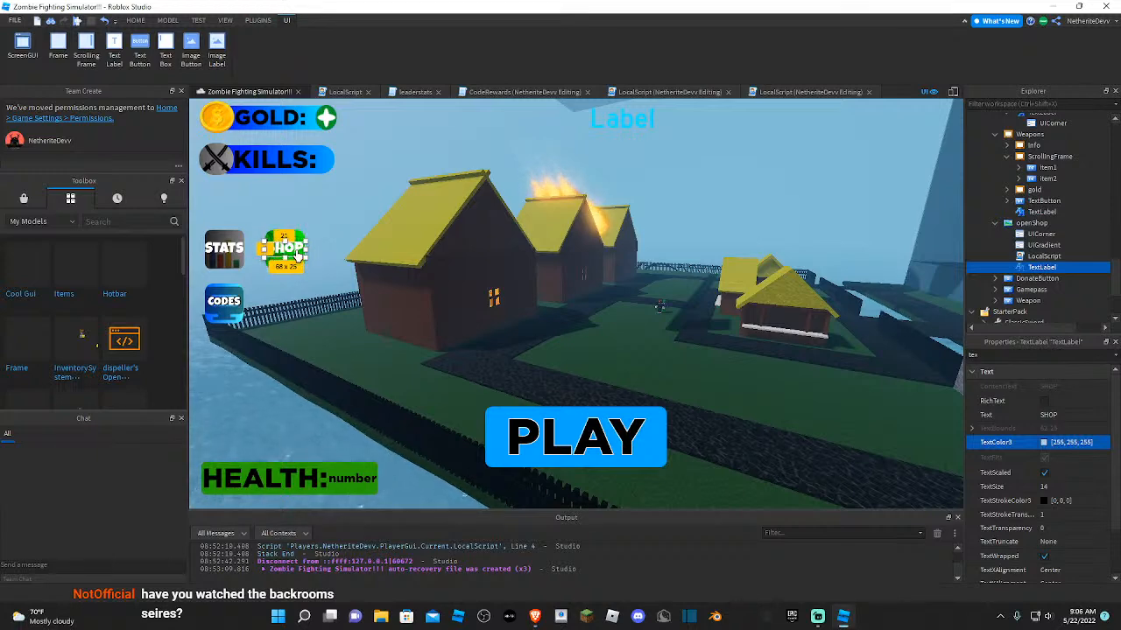
pyautogui.moveTo(446, 266); pyautogui.dragTo(448, 272, button='right')
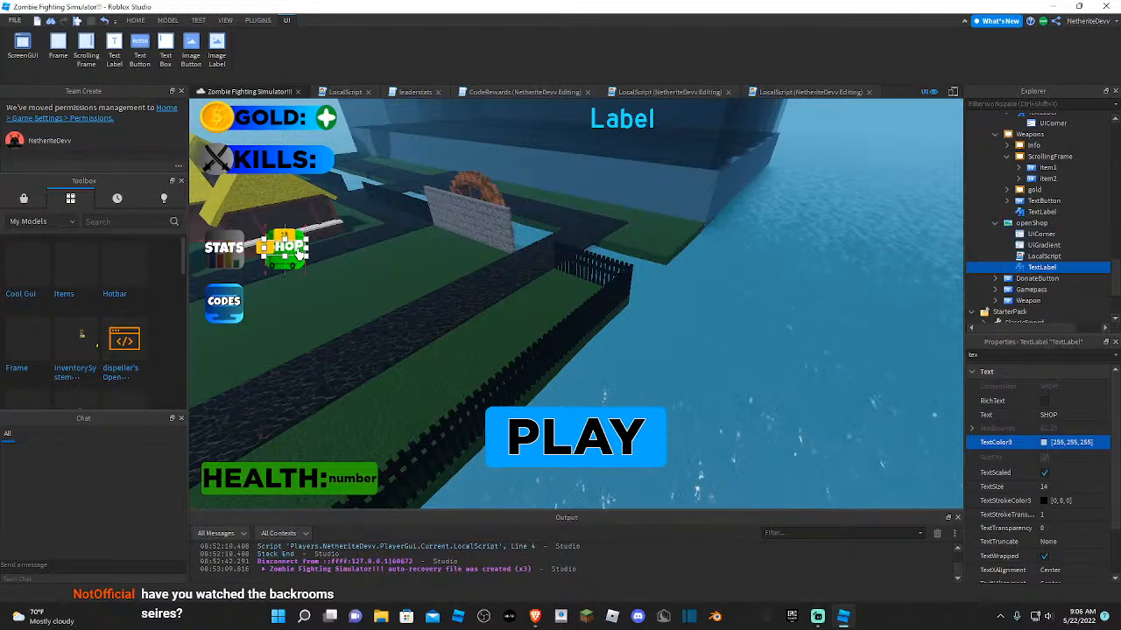
pyautogui.moveTo(299, 253); pyautogui.dragTo(299, 255)
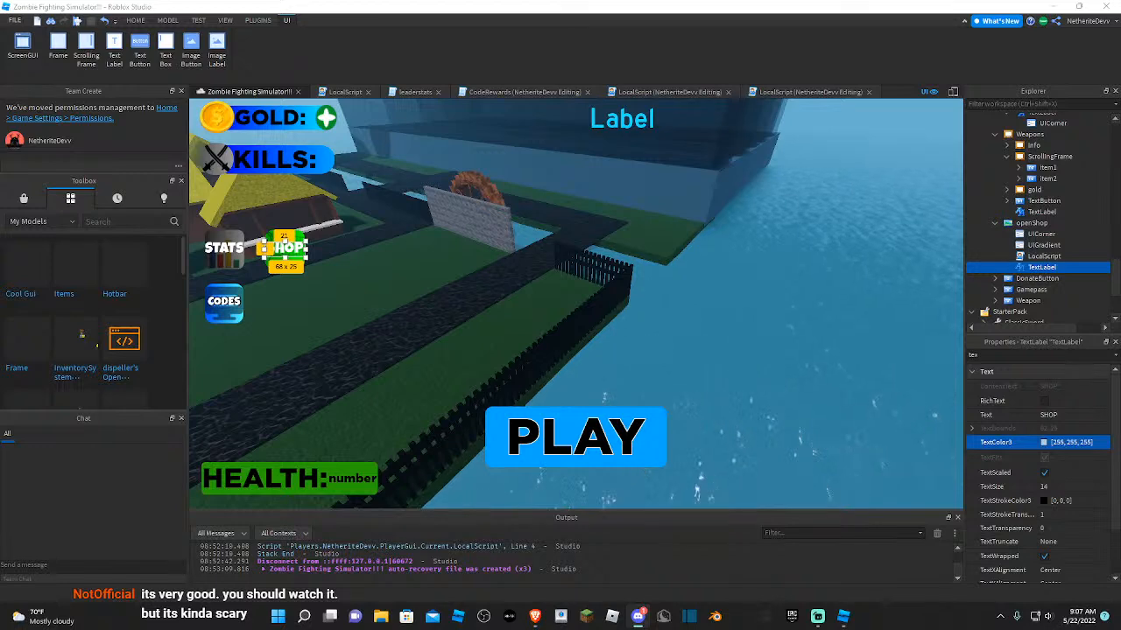
pyautogui.moveTo(535, 616)
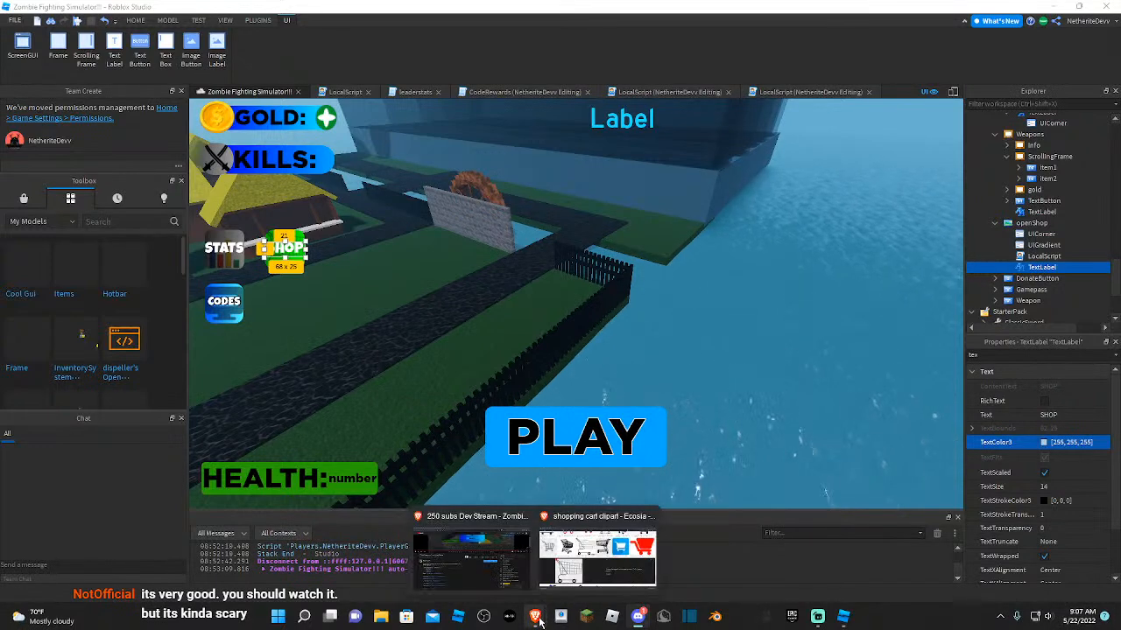
pyautogui.press('a')
pyautogui.moveTo(758, 443); pyautogui.dragTo(617, 431, button='right')
pyautogui.click(606, 380)
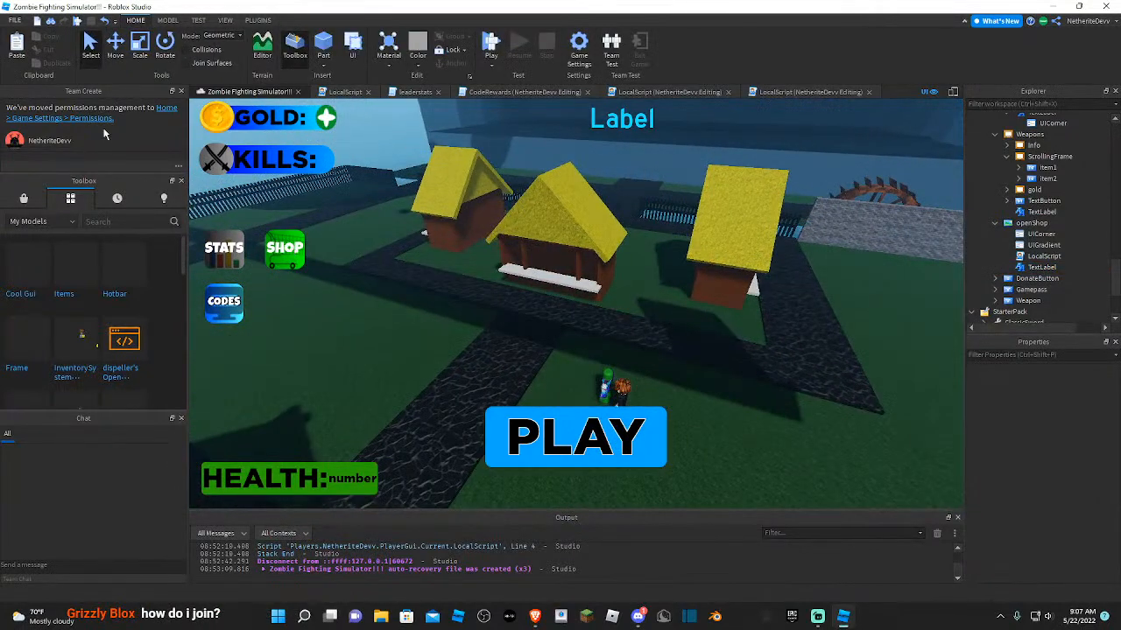
# - Set the text colour of the TextLabel inside openShop to dark grey, 40, 40, 40
pyautogui.click(1023, 213)
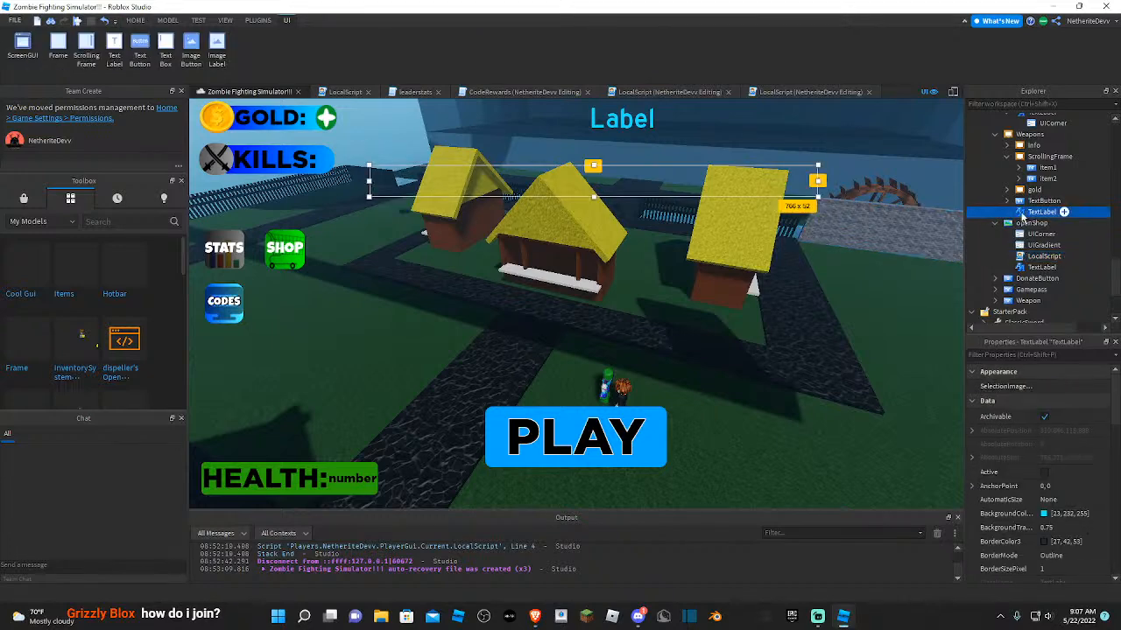
pyautogui.click(1031, 223)
pyautogui.click(285, 248)
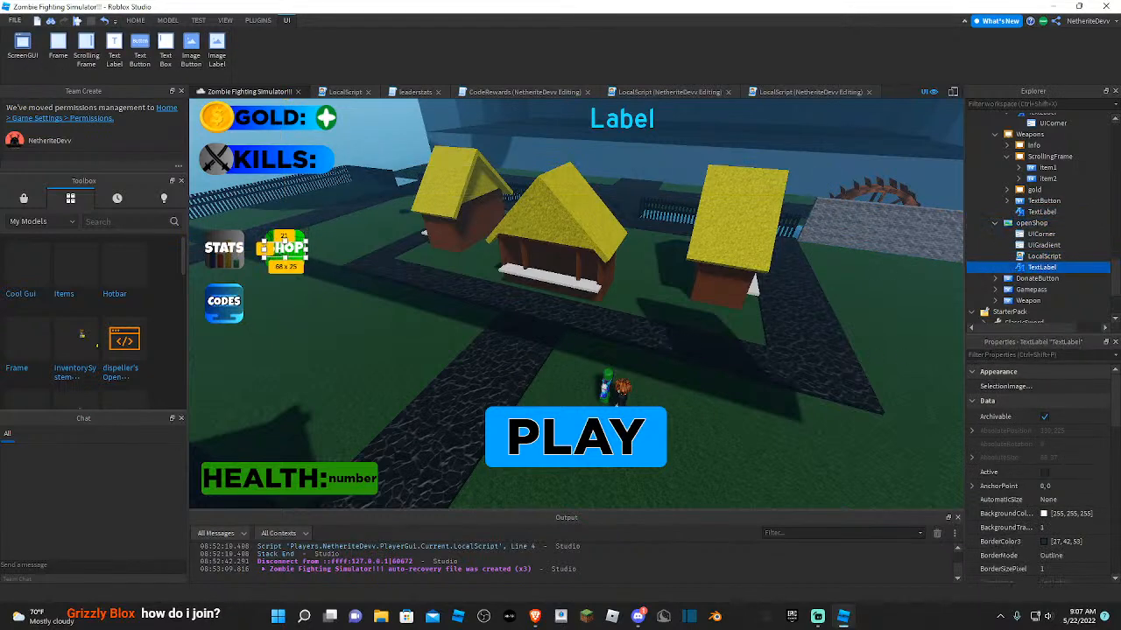
pyautogui.click(1016, 355)
pyautogui.write('siz')
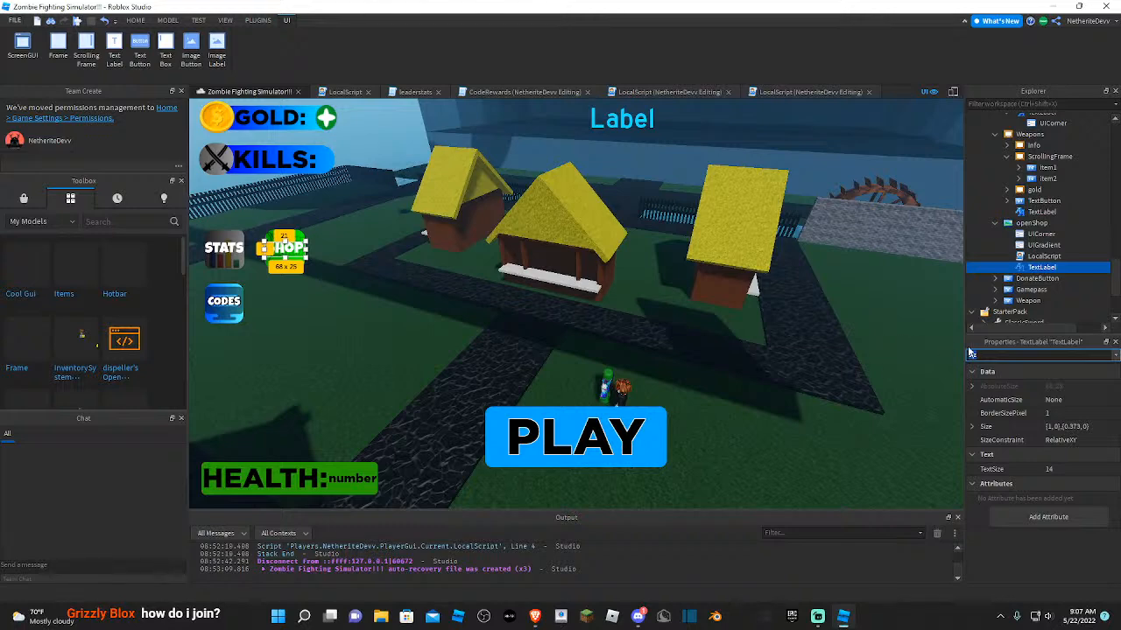
pyautogui.press('BackSpace')
pyautogui.press('BackSpace')
pyautogui.press('BackSpace')
pyautogui.write('tex')
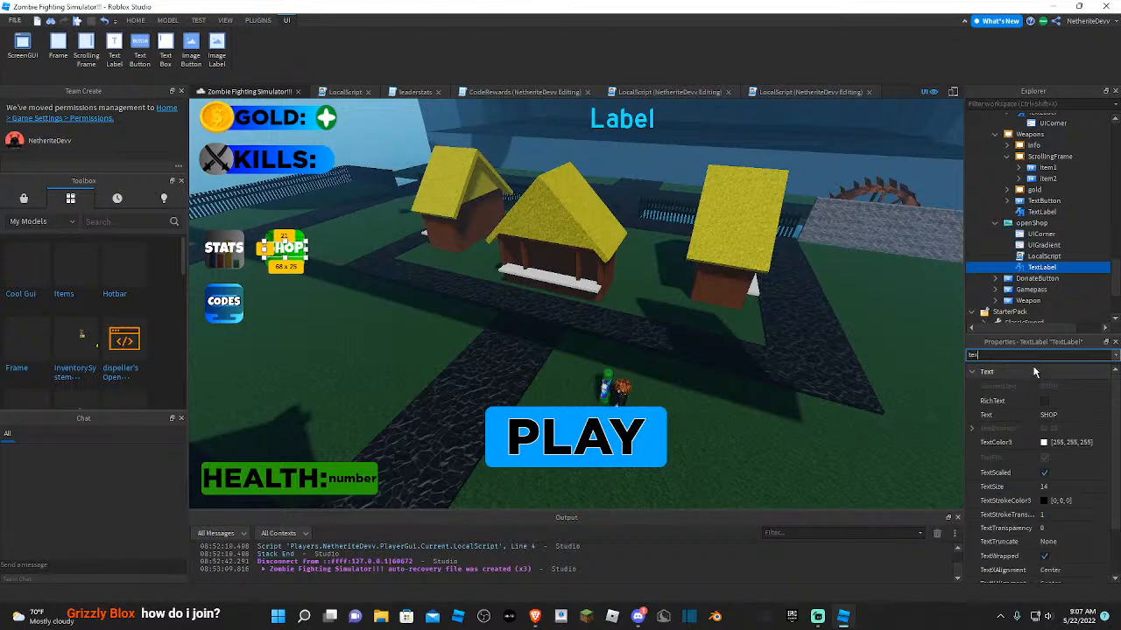
pyautogui.click(1044, 442)
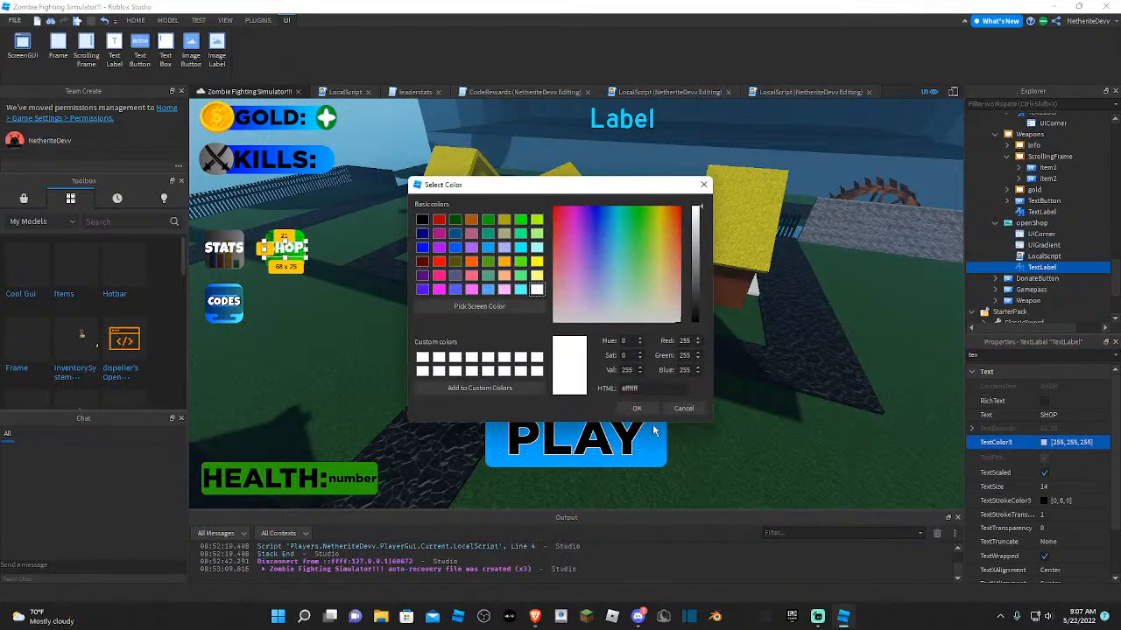
pyautogui.click(422, 220)
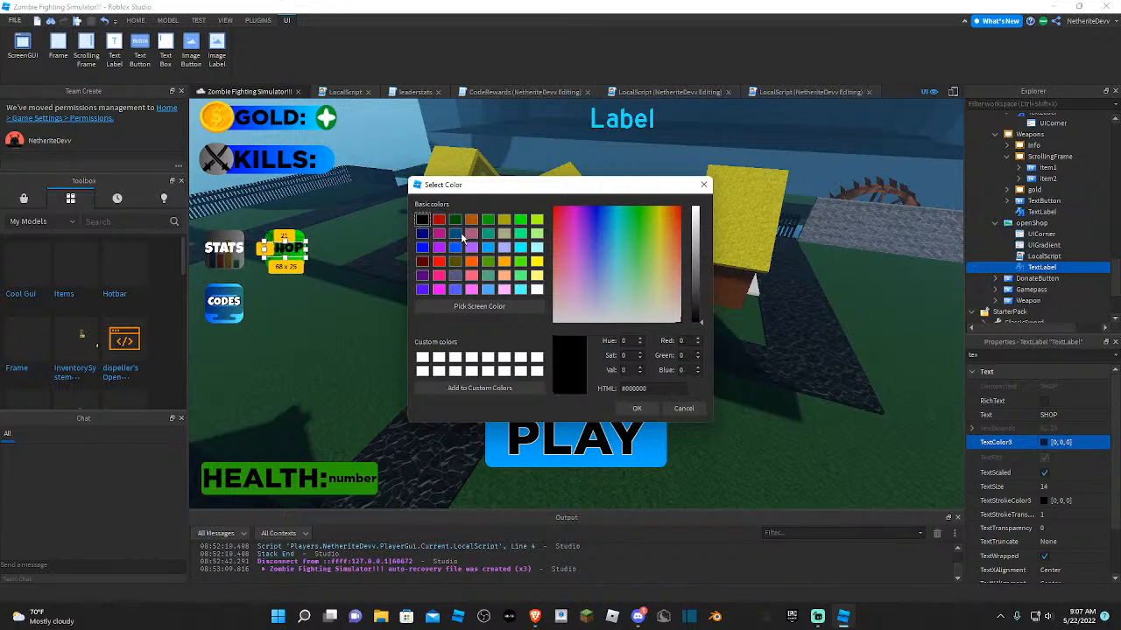
pyautogui.click(537, 290)
pyautogui.moveTo(698, 250); pyautogui.dragTo(693, 309)
pyautogui.click(648, 408)
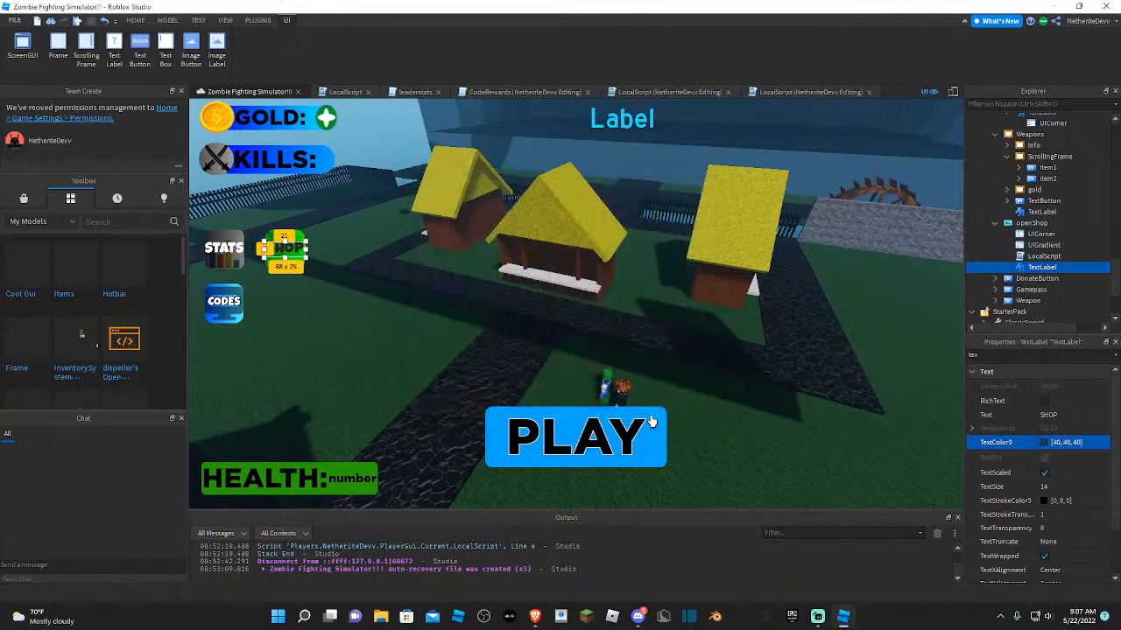
pyautogui.click(714, 420)
pyautogui.moveTo(713, 421); pyautogui.dragTo(715, 420, button='right')
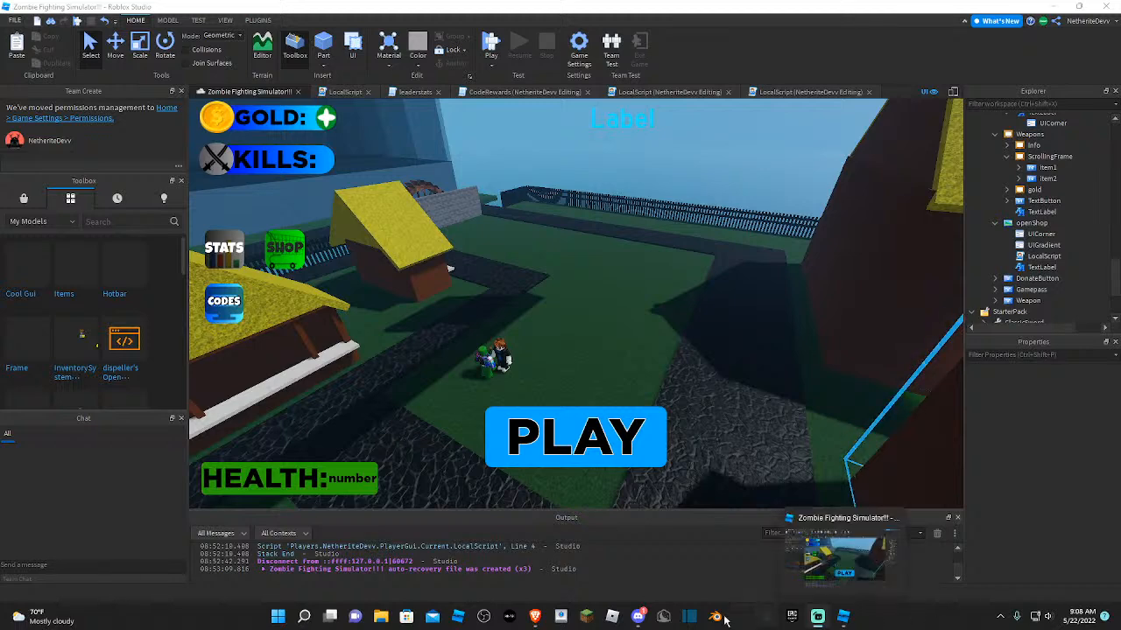
pyautogui.moveTo(535, 616)
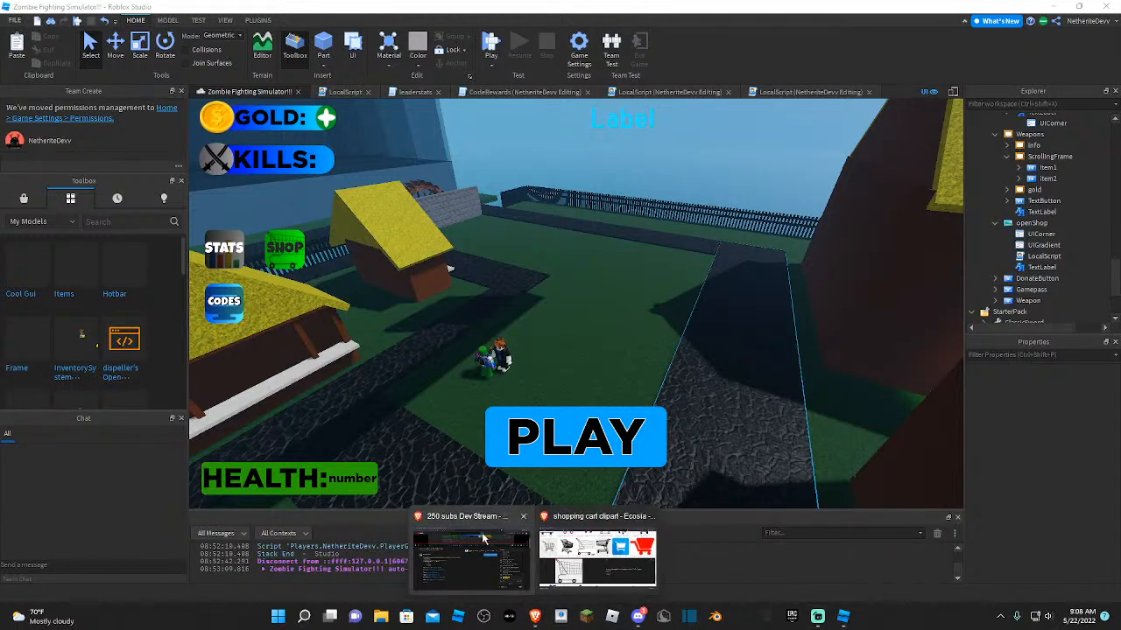
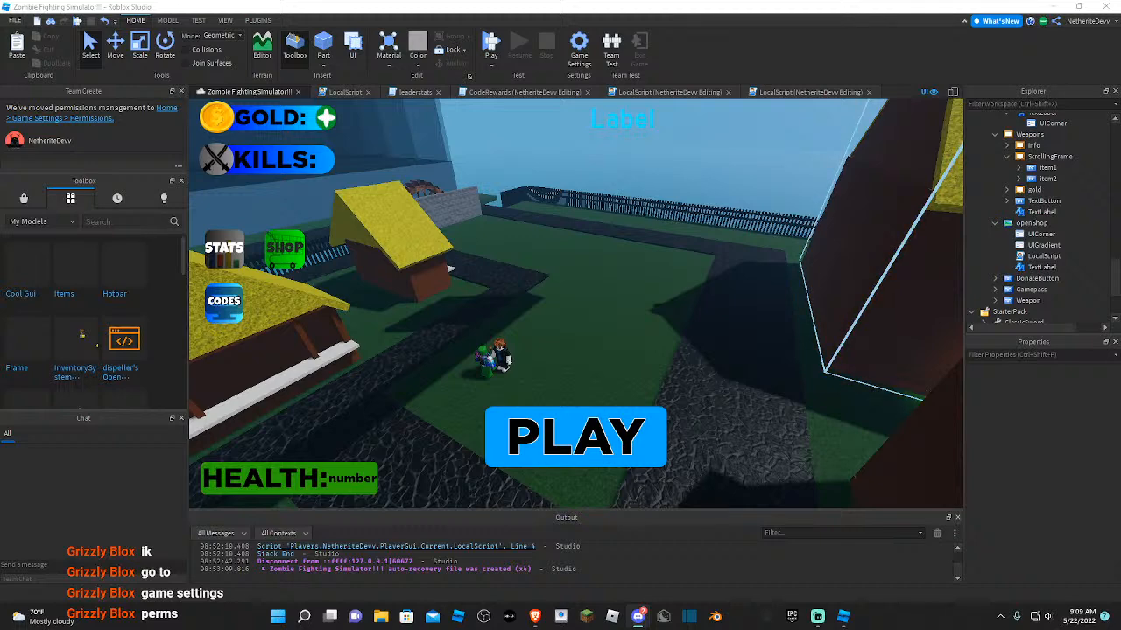
# - Move the openShop button directly below the CODES button, in line with STATS and CODES
pyautogui.moveTo(710, 421); pyautogui.dragTo(707, 416, button='right')
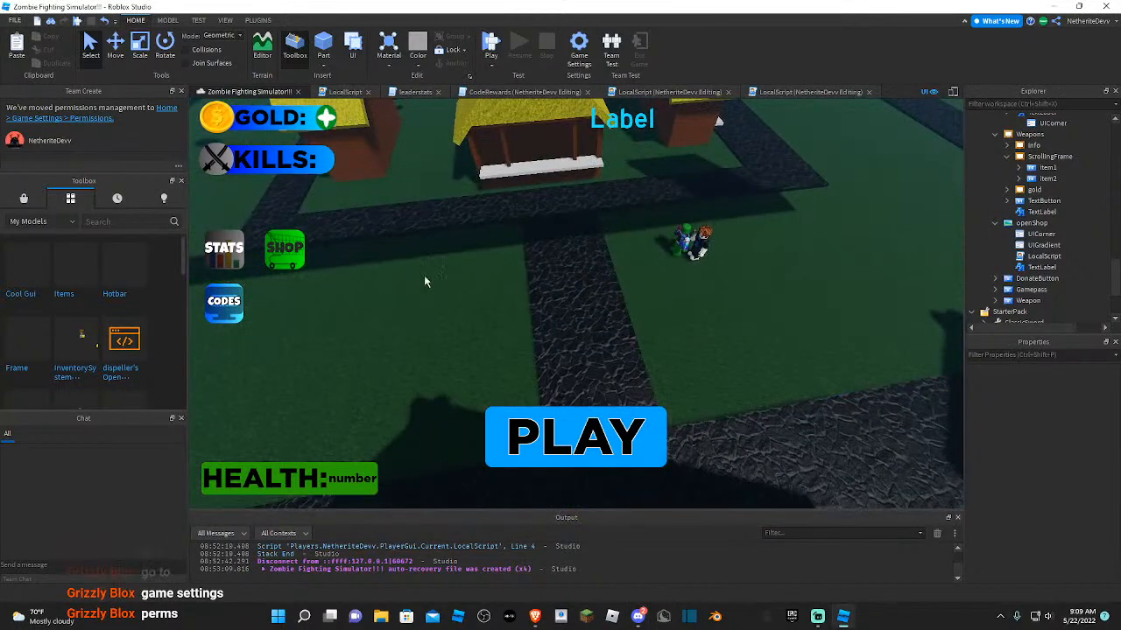
pyautogui.click(1020, 224)
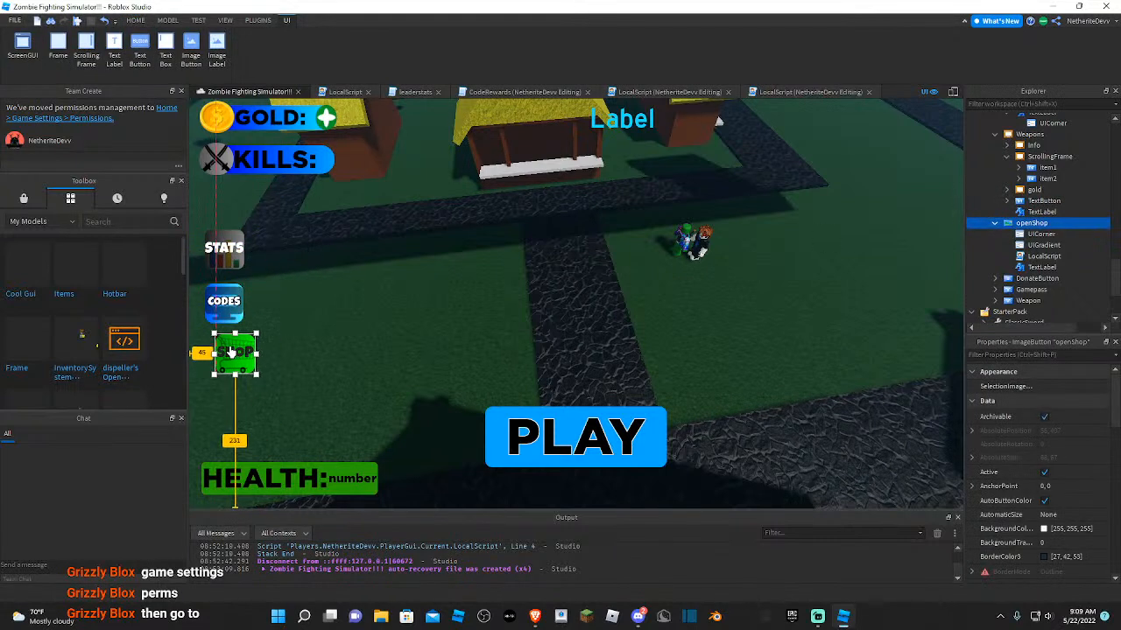
# - Start a playtest of the game and open the Weapon Shop with the restyled SHOP button
pyautogui.click(79, 20)
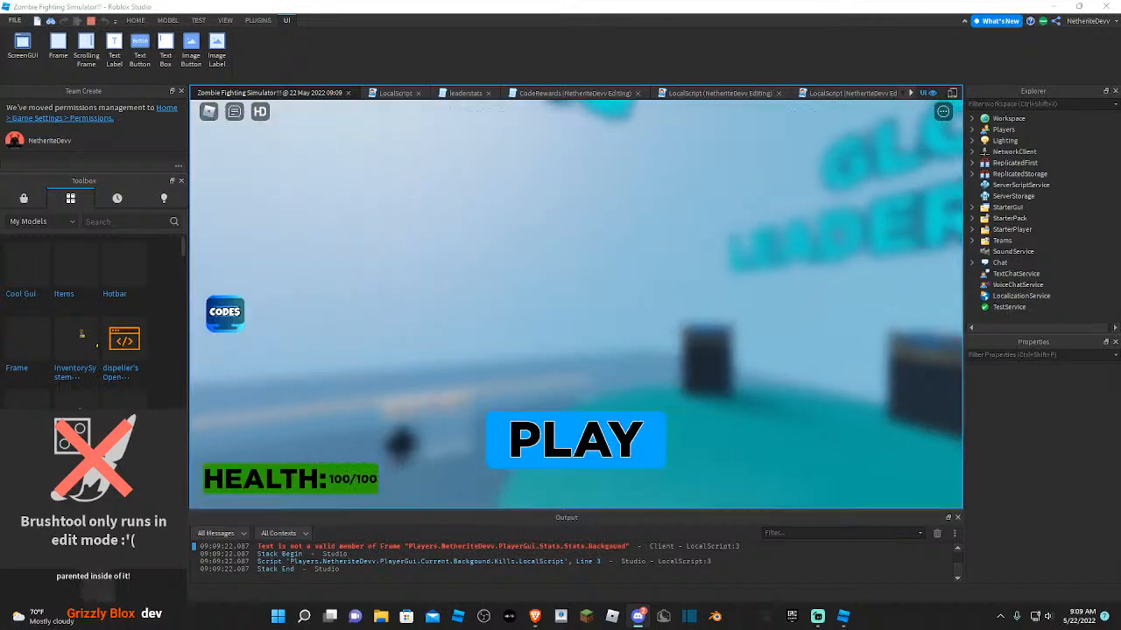
pyautogui.click(501, 443)
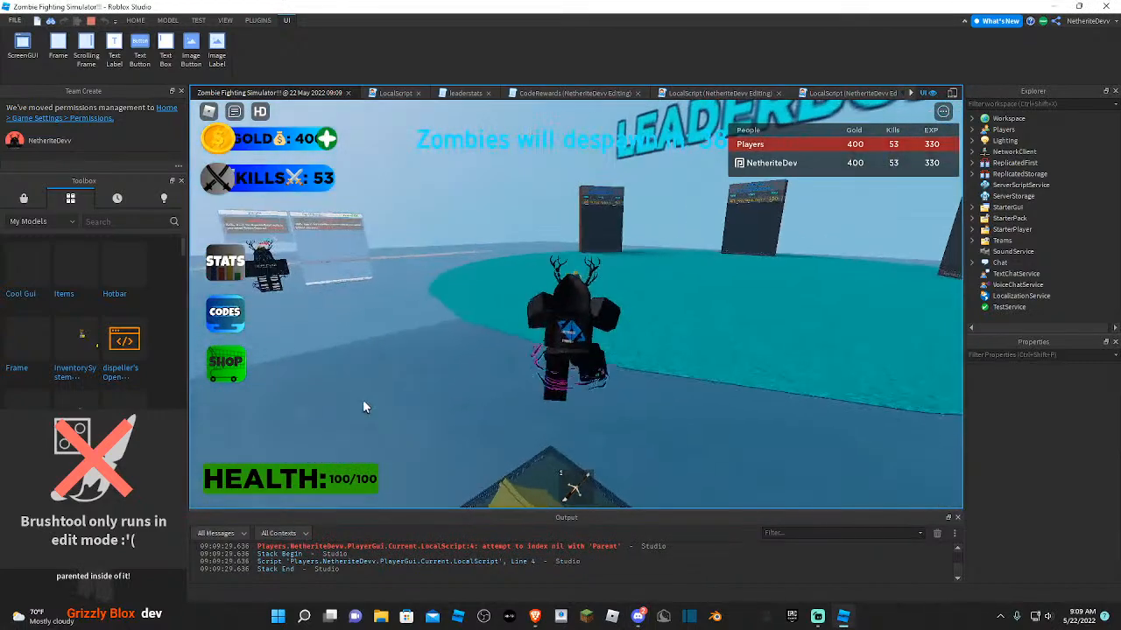
pyautogui.press('w')
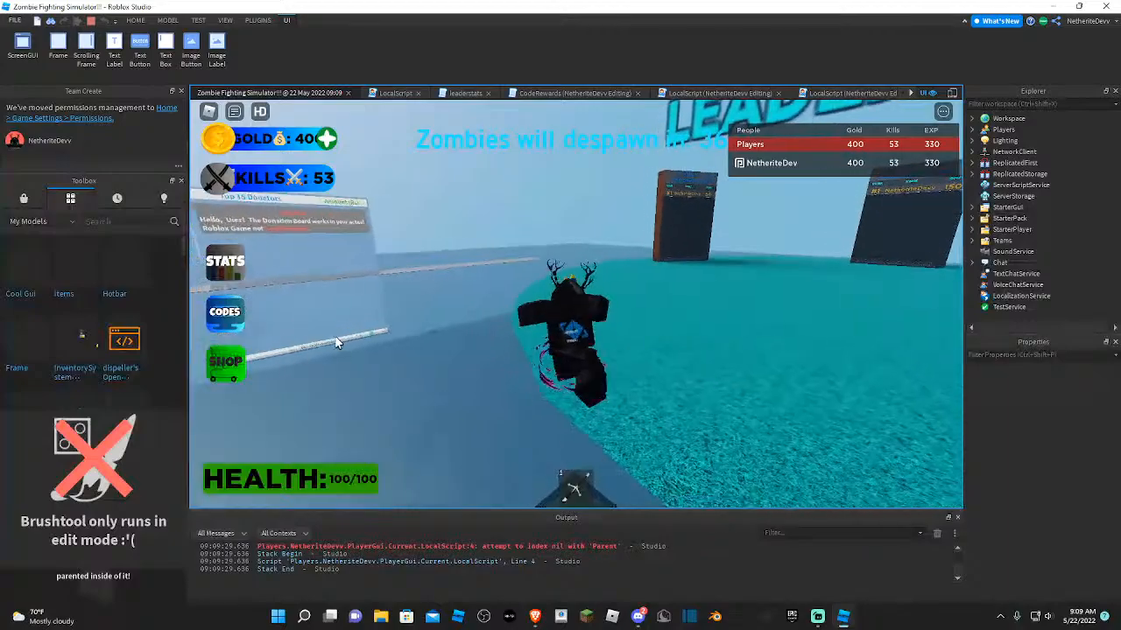
pyautogui.click(227, 362)
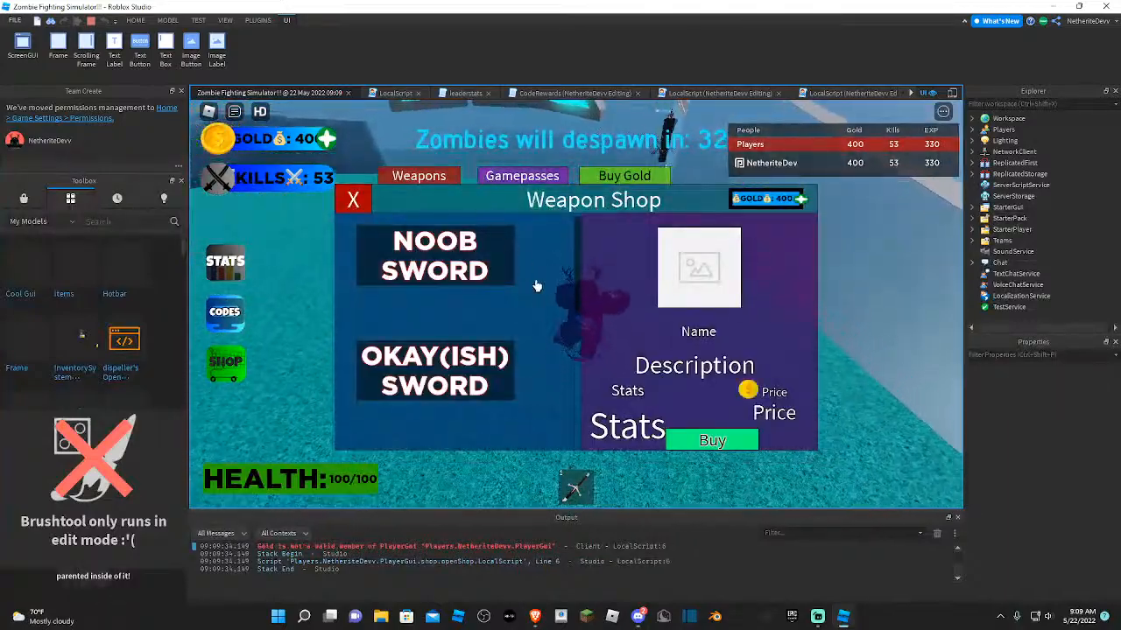
# - Test the Weapon Shop by buying the Okay(ish) Sword and the Noob Sword and switching between the swords carried
pyautogui.click(492, 362)
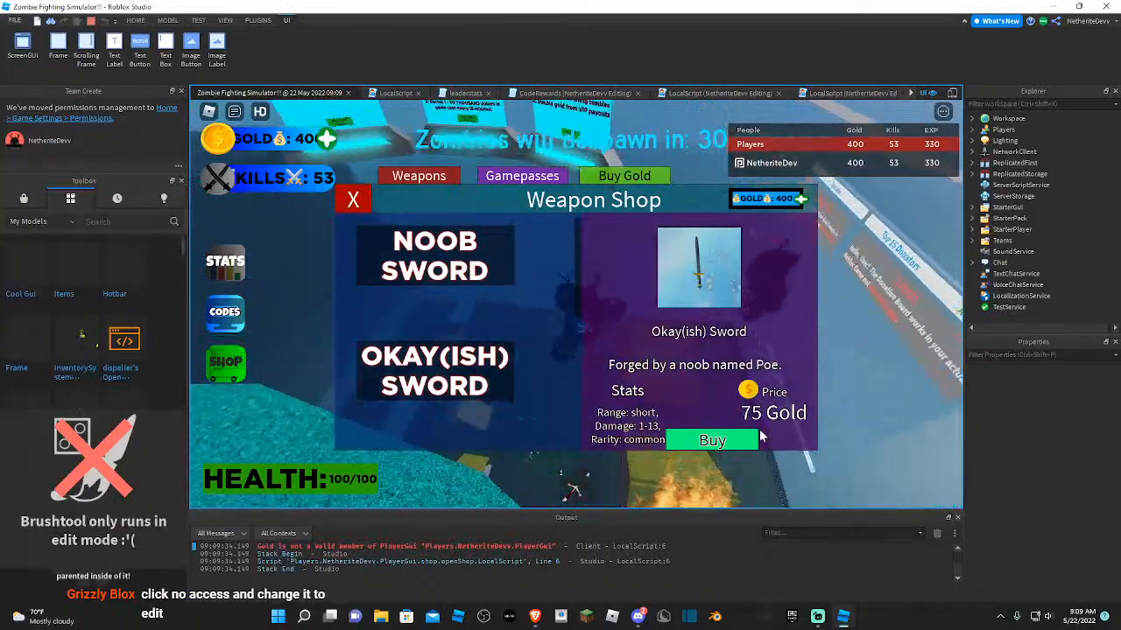
pyautogui.click(602, 487)
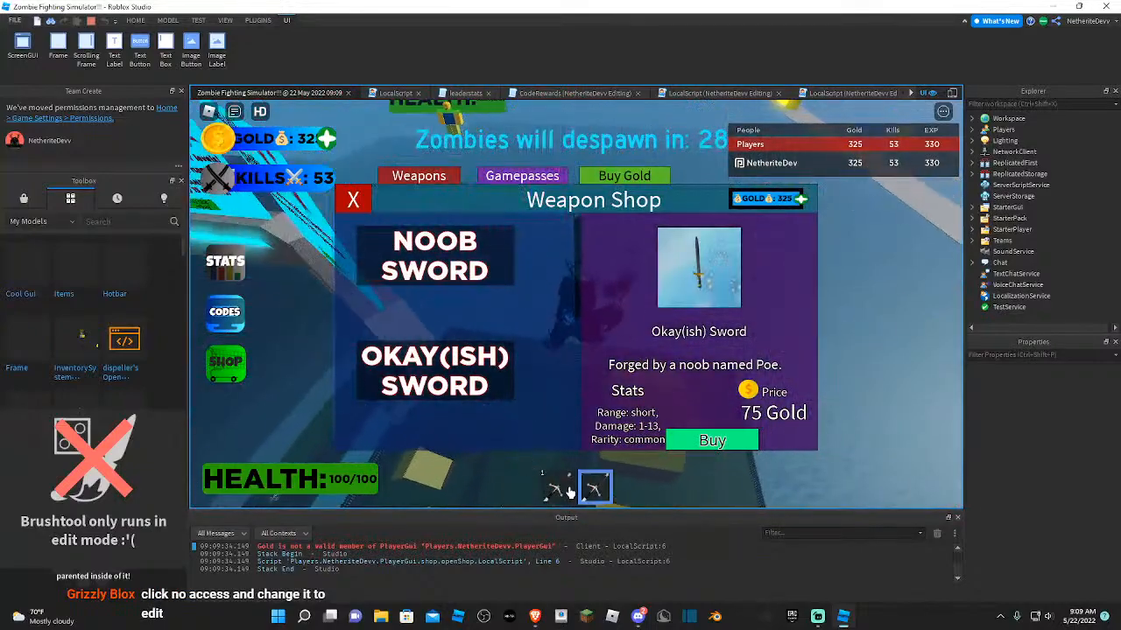
pyautogui.click(567, 490)
pyautogui.click(603, 494)
pyautogui.click(445, 280)
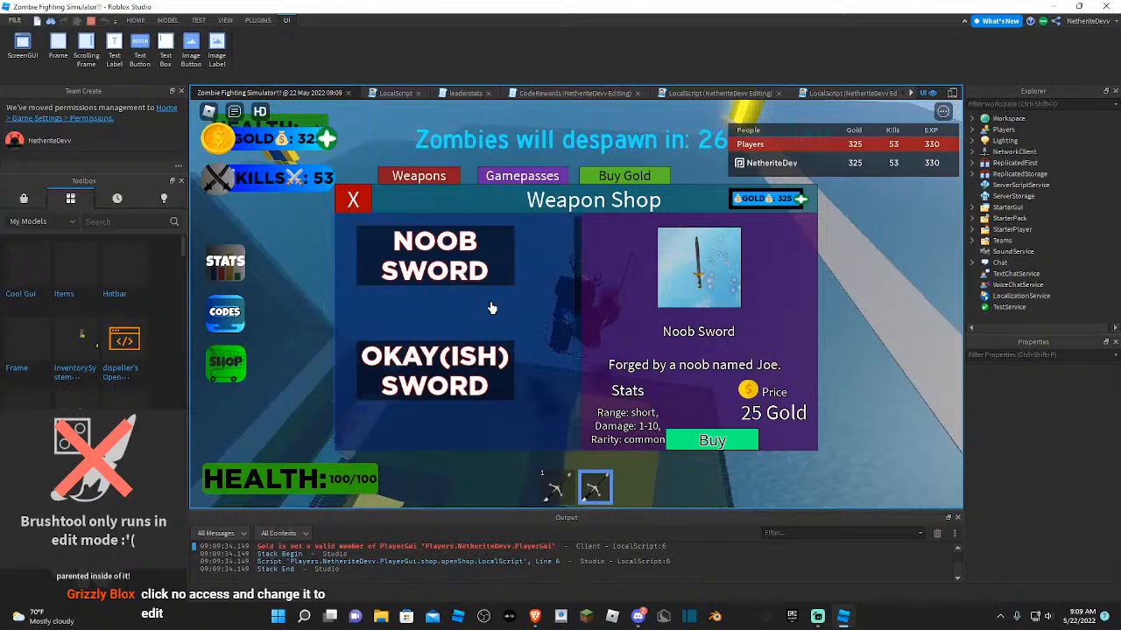
pyautogui.click(689, 449)
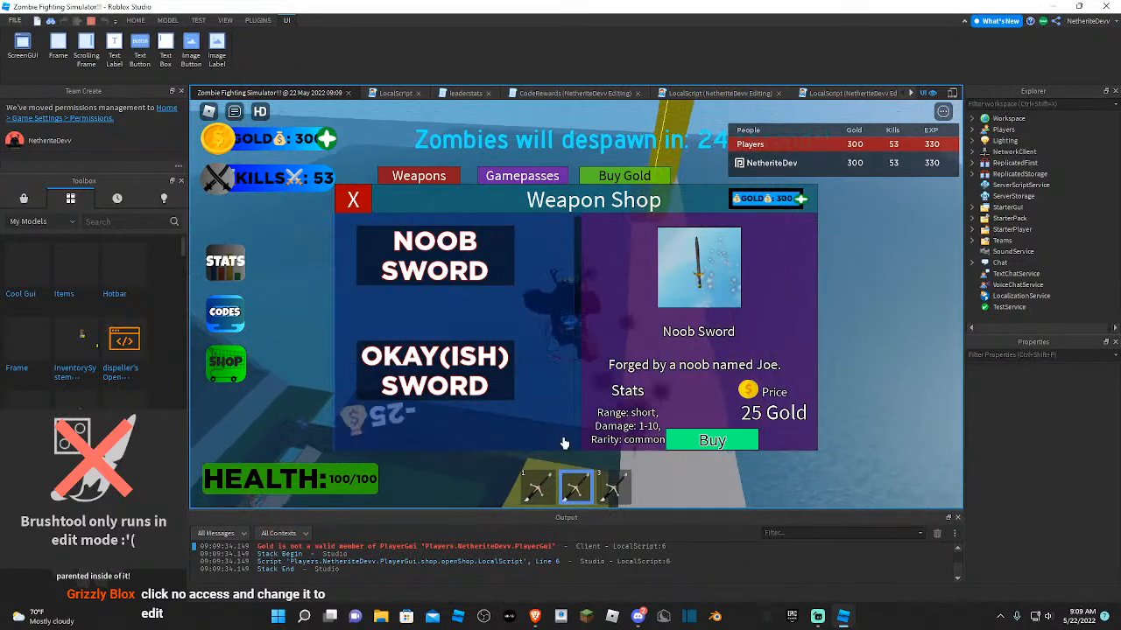
# - Display the Okay(ish) Sword's details in the Weapon Shop and close the shop window
pyautogui.click(394, 383)
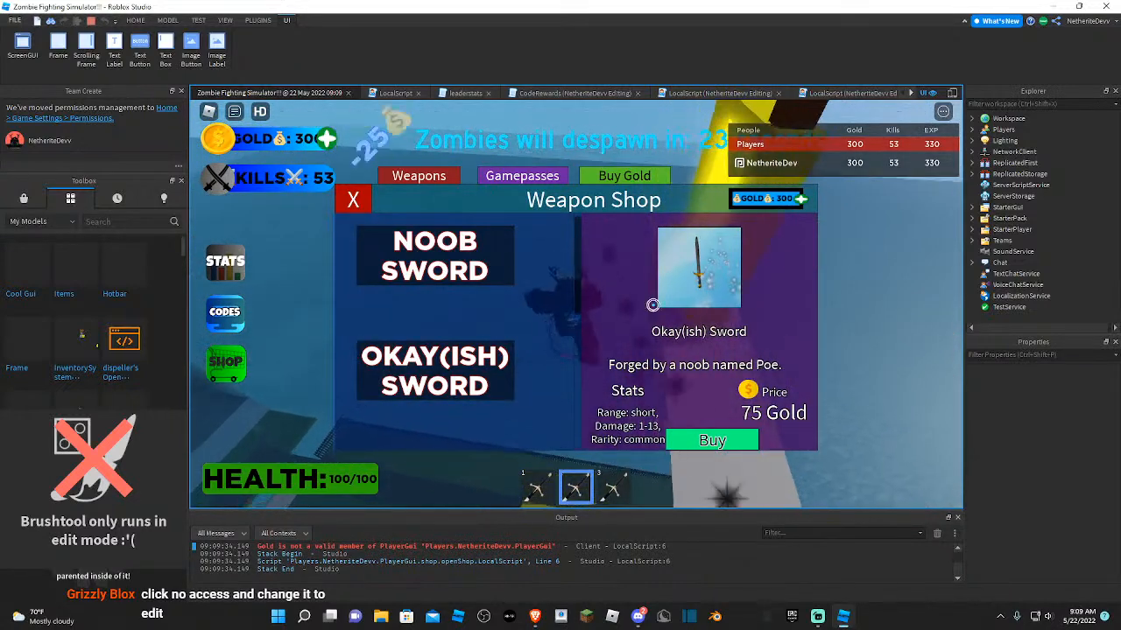
pyautogui.click(357, 201)
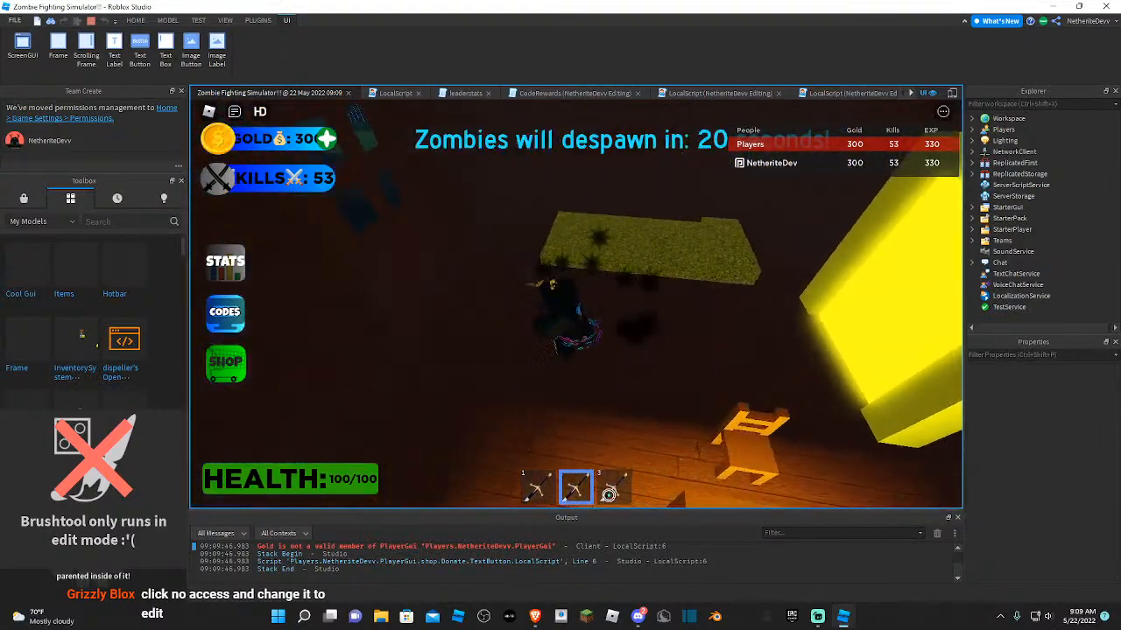
# - Equip the sword in slot 3 and test it by fighting zombies and looting in the playtest
pyautogui.click(610, 488)
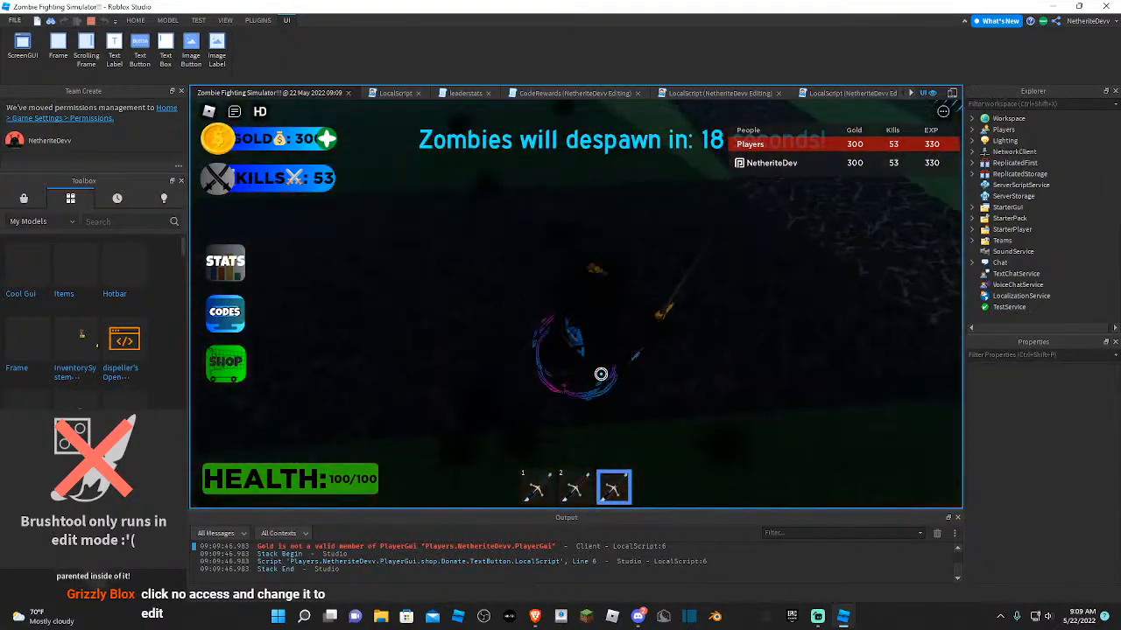
pyautogui.press('w')
pyautogui.moveTo(601, 374); pyautogui.dragTo(601, 374, button='right')
pyautogui.click(600, 374)
pyautogui.press('w')
pyautogui.click(600, 374)
pyautogui.click(600, 374)
pyautogui.click(601, 374)
pyautogui.press('e')
pyautogui.press('e')
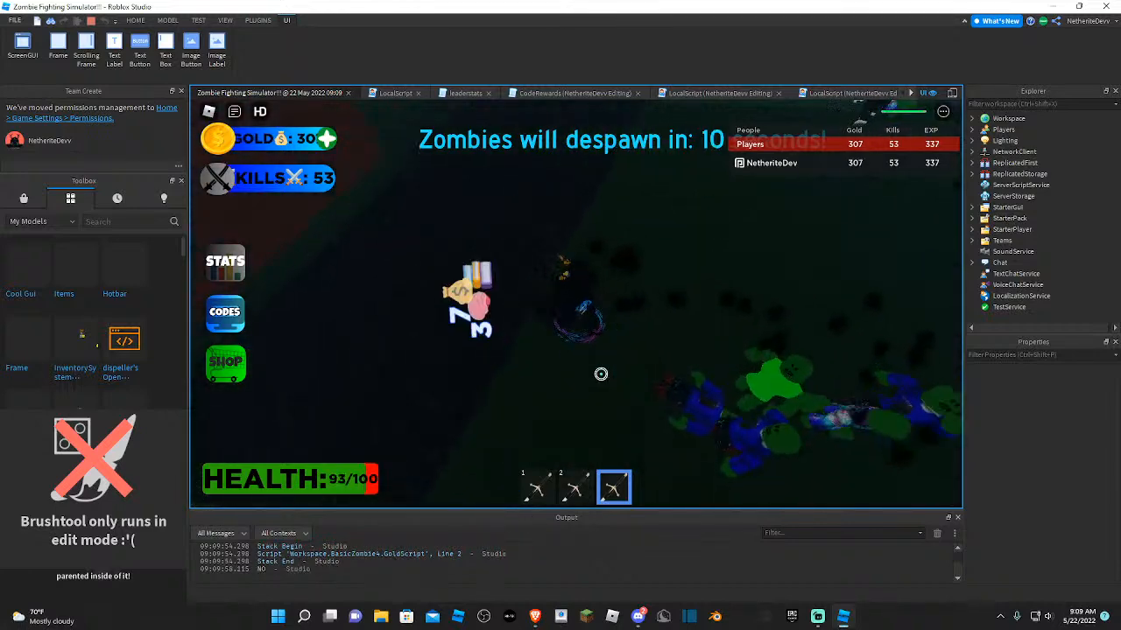
# - Equip the sword in slot 2 and test it against the group of zombies near the houses
pyautogui.press('2')
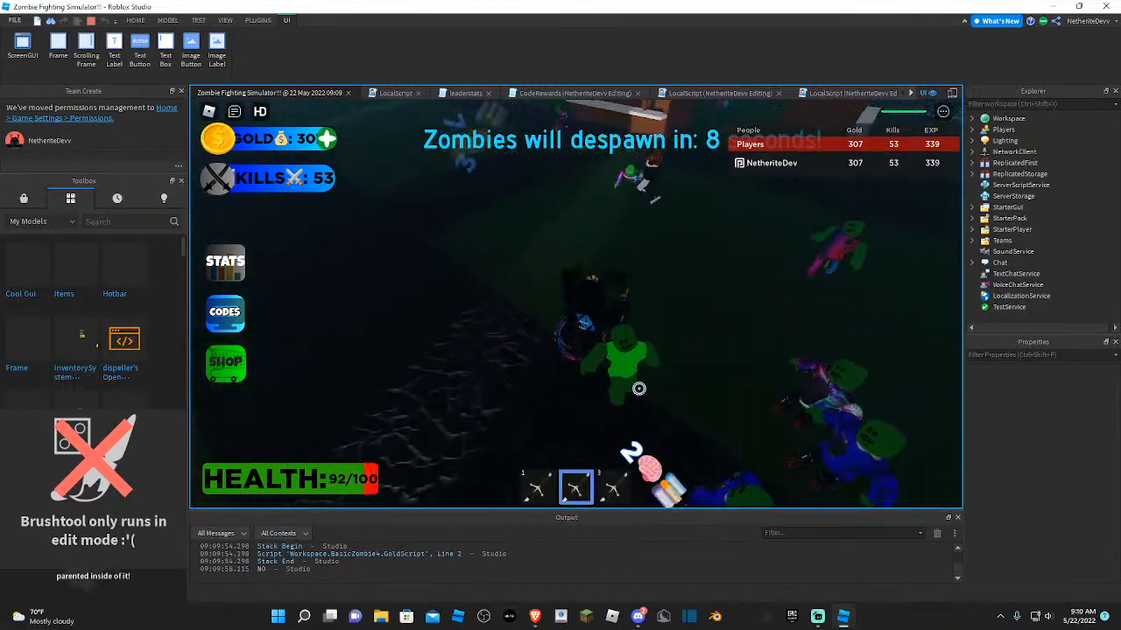
pyautogui.click(655, 370)
pyautogui.moveTo(657, 368); pyautogui.dragTo(658, 368, button='right')
pyautogui.click(658, 368)
pyautogui.click(658, 368)
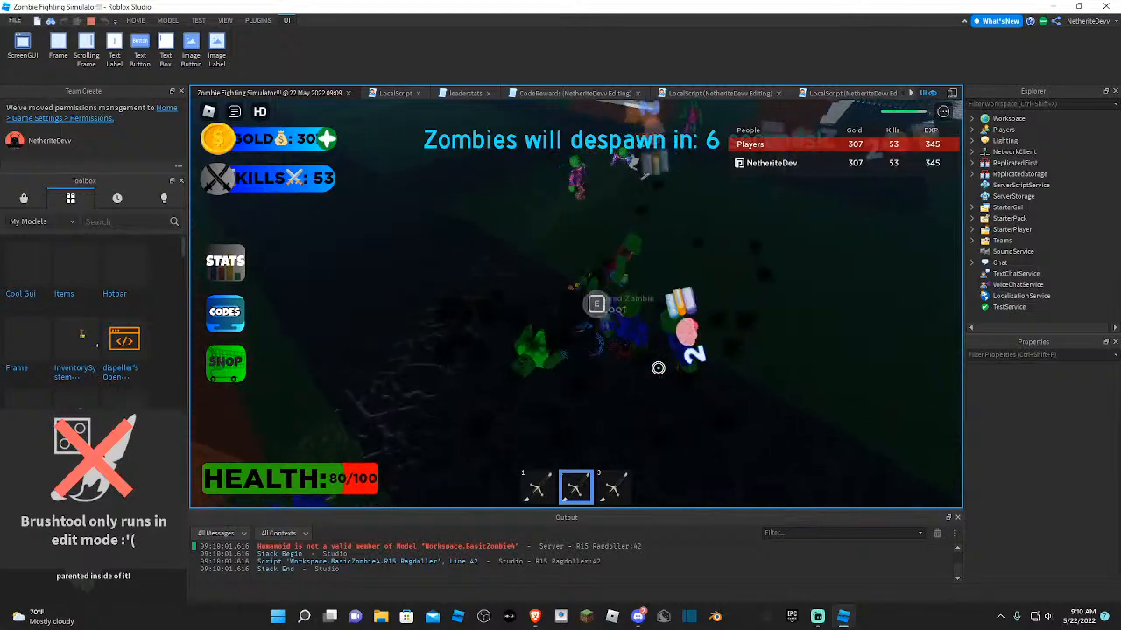
pyautogui.press('w')
pyautogui.click(658, 368)
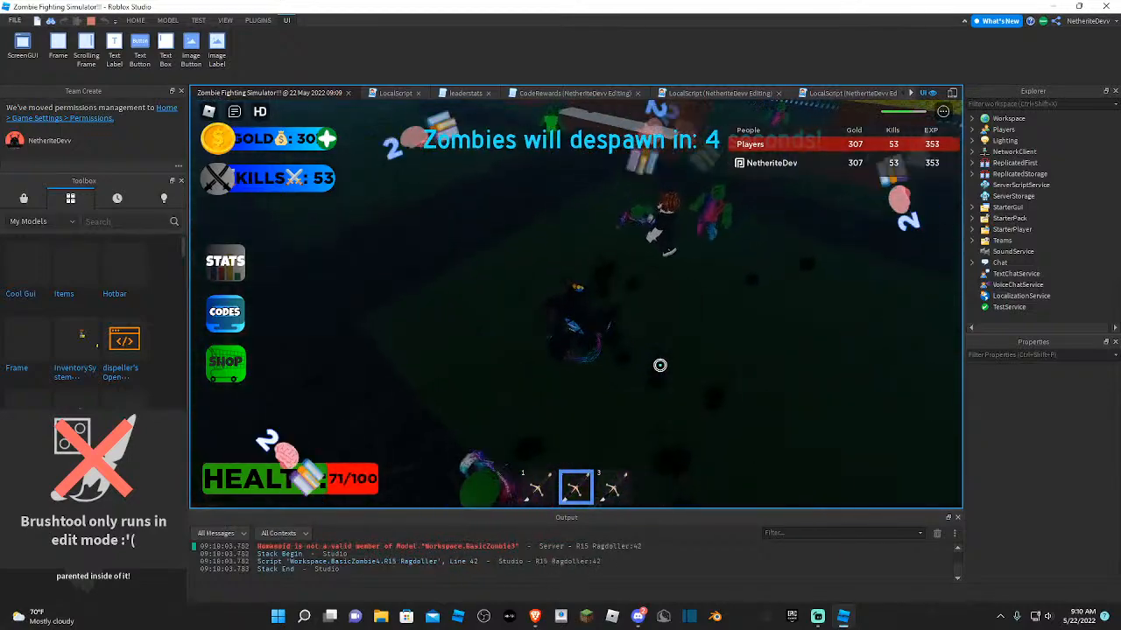
pyautogui.press('w')
pyautogui.click(663, 361)
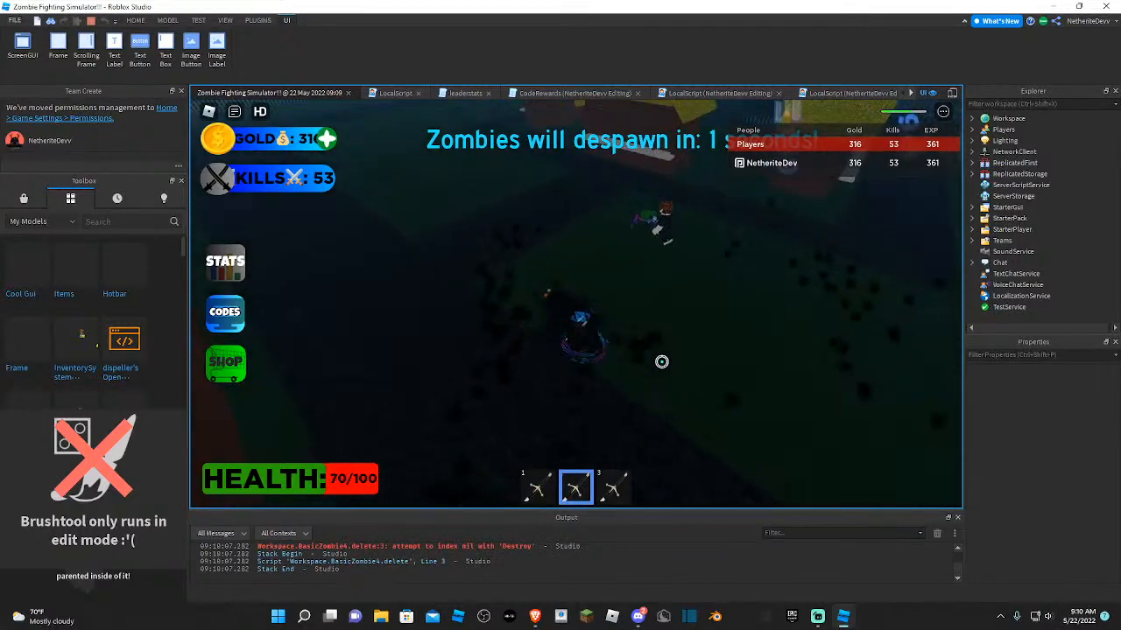
pyautogui.press('w')
pyautogui.moveTo(662, 362); pyautogui.dragTo(662, 362, button='right')
pyautogui.click(662, 361)
pyautogui.press('d')
pyautogui.scroll(3, 662, 361)
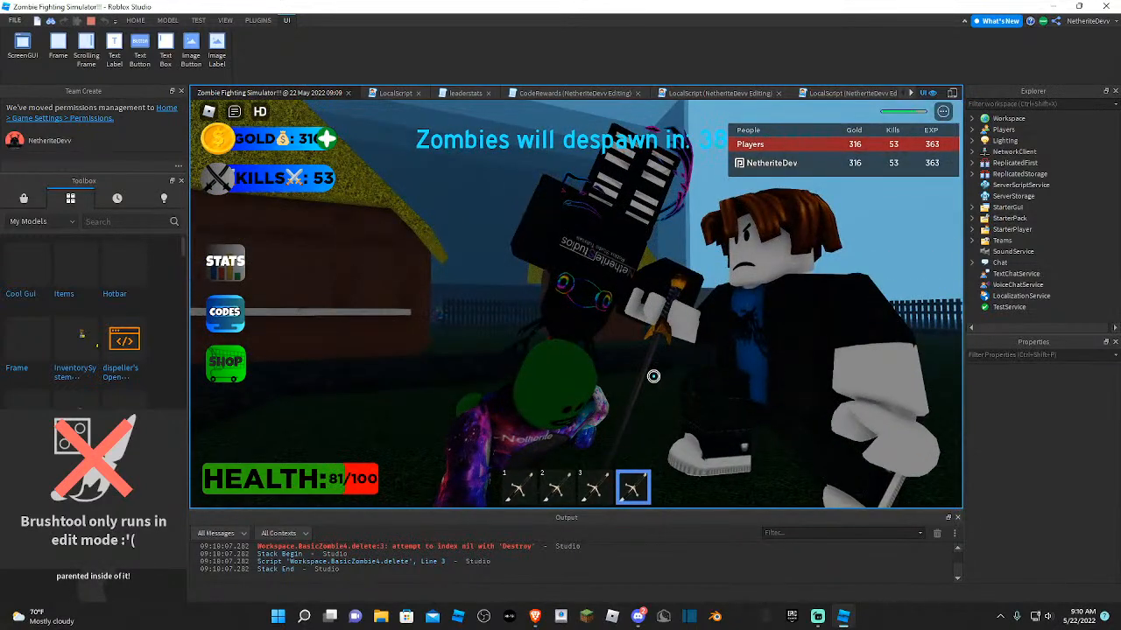
# - Test switching between the swords in slots 3 and 4 while surrounded by zombies
pyautogui.moveTo(656, 366); pyautogui.dragTo(657, 366, button='right')
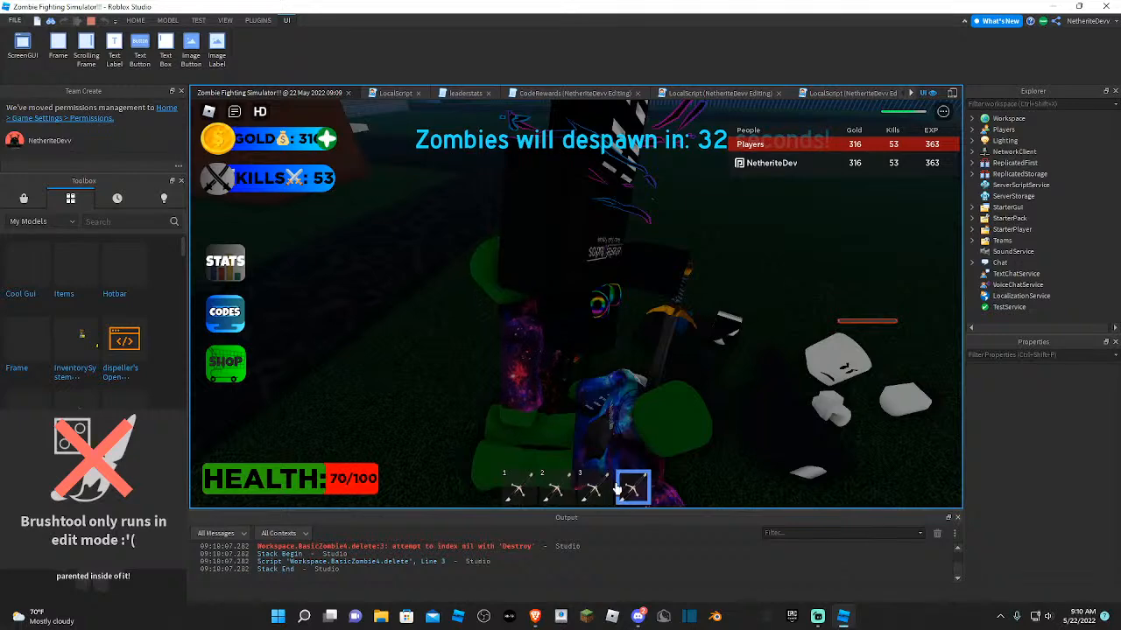
pyautogui.press('3')
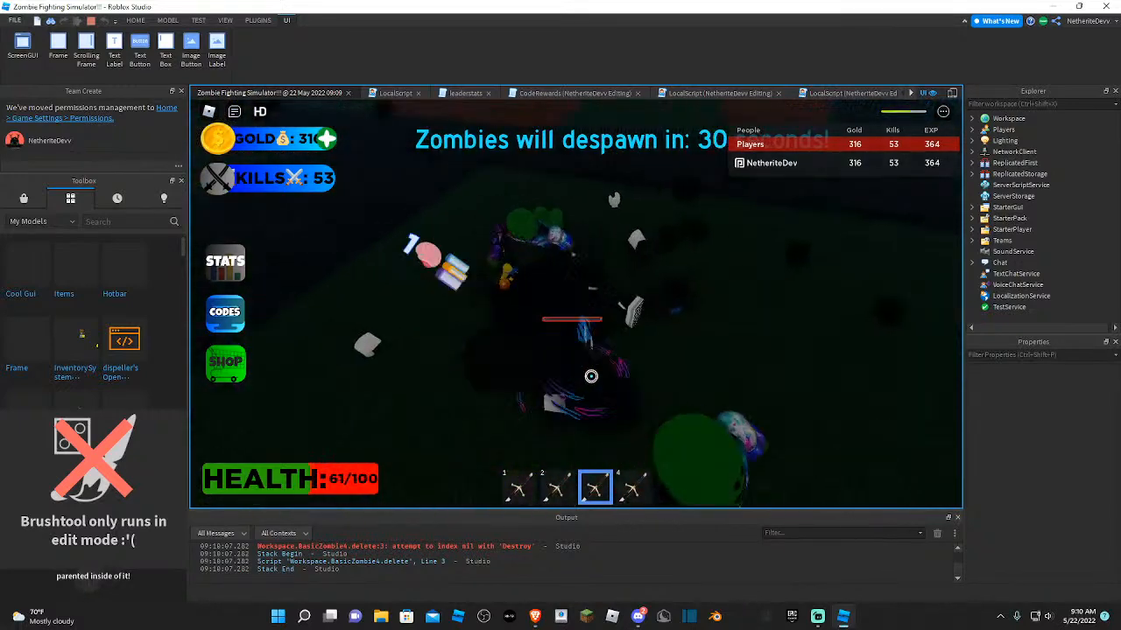
pyautogui.moveTo(668, 475); pyautogui.dragTo(667, 475, button='right')
pyautogui.click(639, 487)
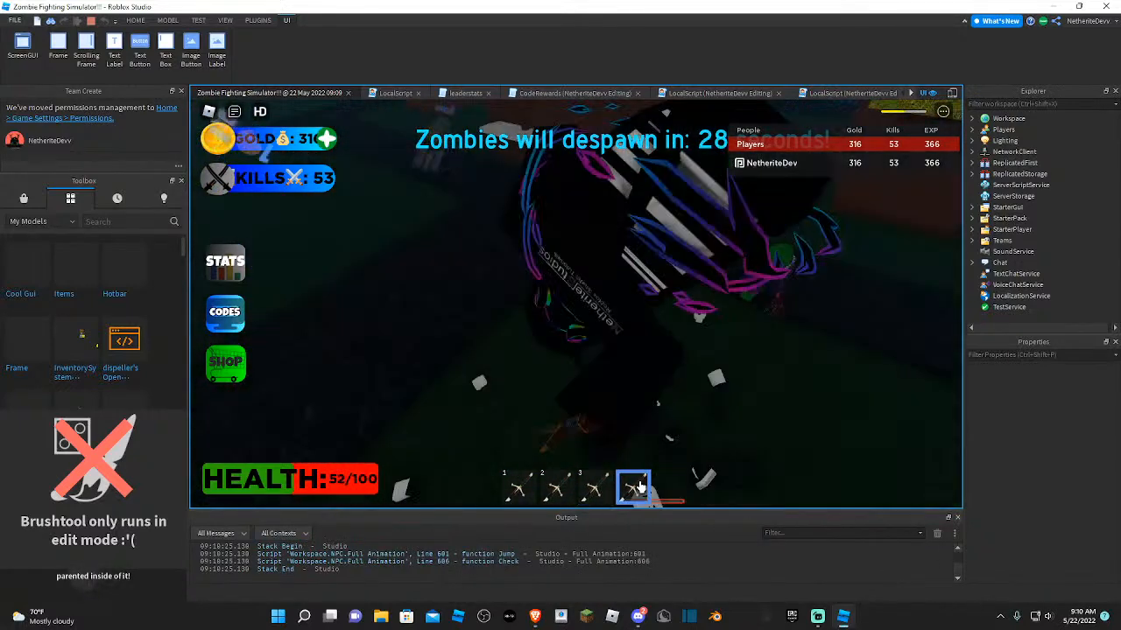
pyautogui.moveTo(601, 395); pyautogui.dragTo(611, 431, button='right')
pyautogui.click(610, 488)
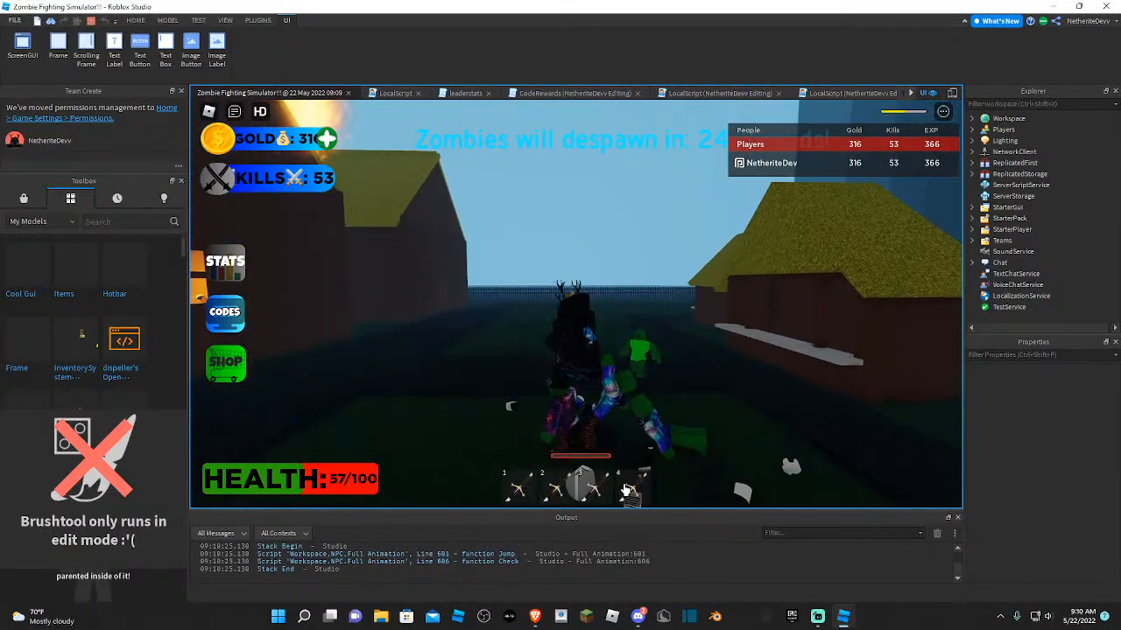
pyautogui.click(599, 490)
pyautogui.click(589, 378)
pyautogui.moveTo(589, 378)
pyautogui.mouseDown(button='right')
pyautogui.moveTo(627, 352)
pyautogui.moveTo(624, 361)
pyautogui.mouseUp(button='right')
pyautogui.click(630, 487)
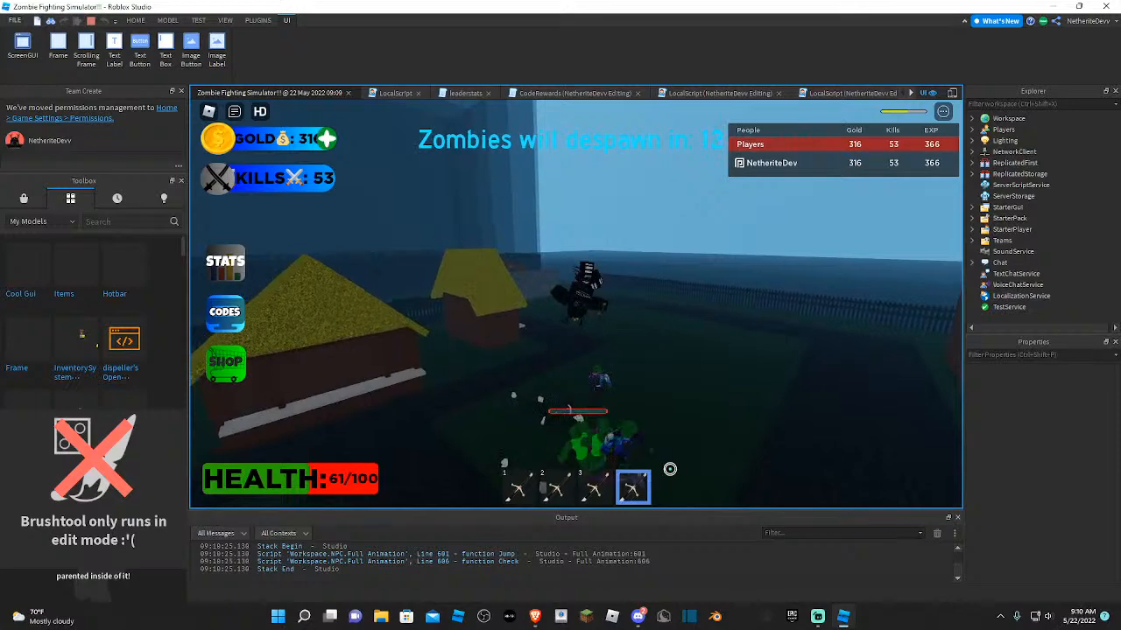
# - Test repeatedly equipping and unequipping the slot 4 sword while the character is high above the map
pyautogui.press('4')
pyautogui.press('4')
pyautogui.moveTo(645, 387); pyautogui.dragTo(643, 386, button='right')
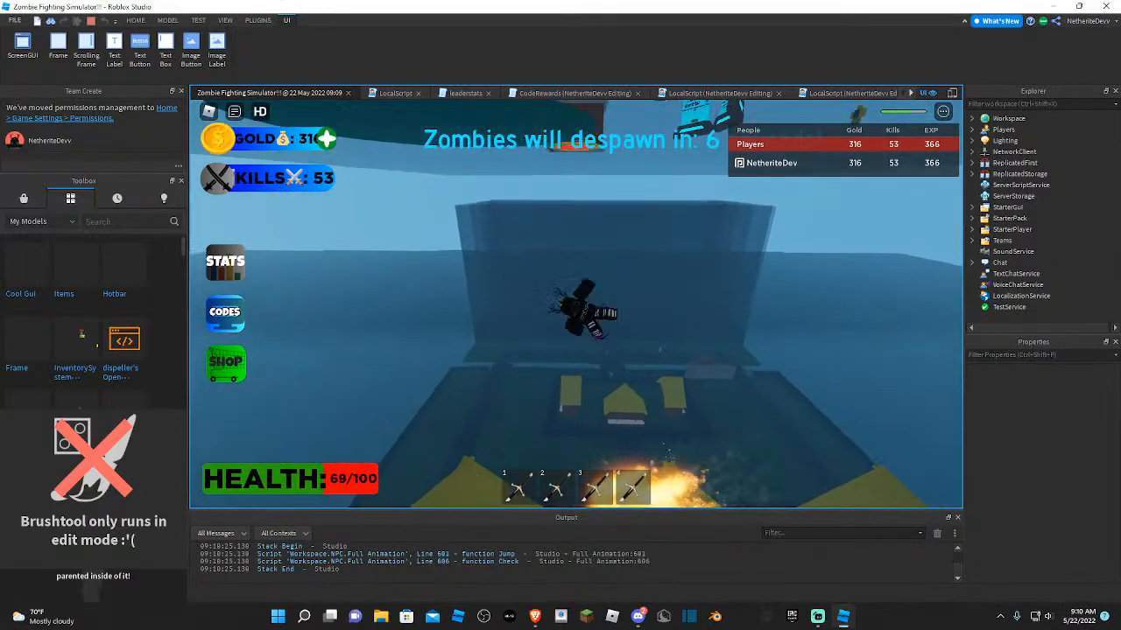
pyautogui.press('4')
pyautogui.moveTo(732, 331); pyautogui.dragTo(731, 332, button='right')
pyautogui.press('4')
pyautogui.press('4')
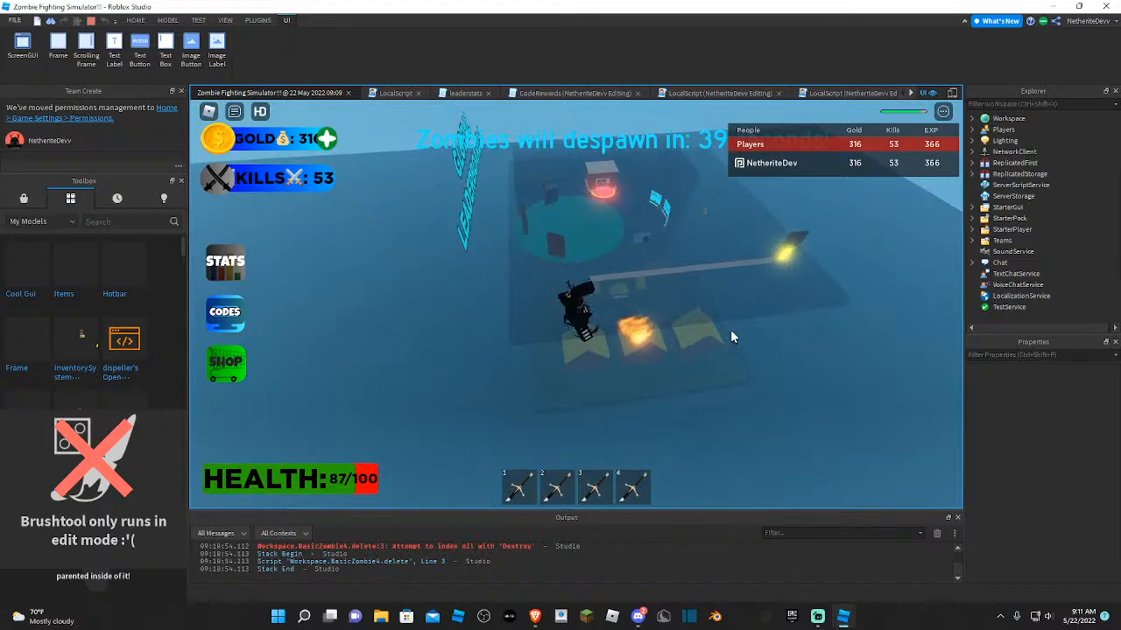
pyautogui.moveTo(731, 332); pyautogui.dragTo(731, 332, button='right')
pyautogui.press('4')
pyautogui.moveTo(720, 371); pyautogui.dragTo(719, 371, button='right')
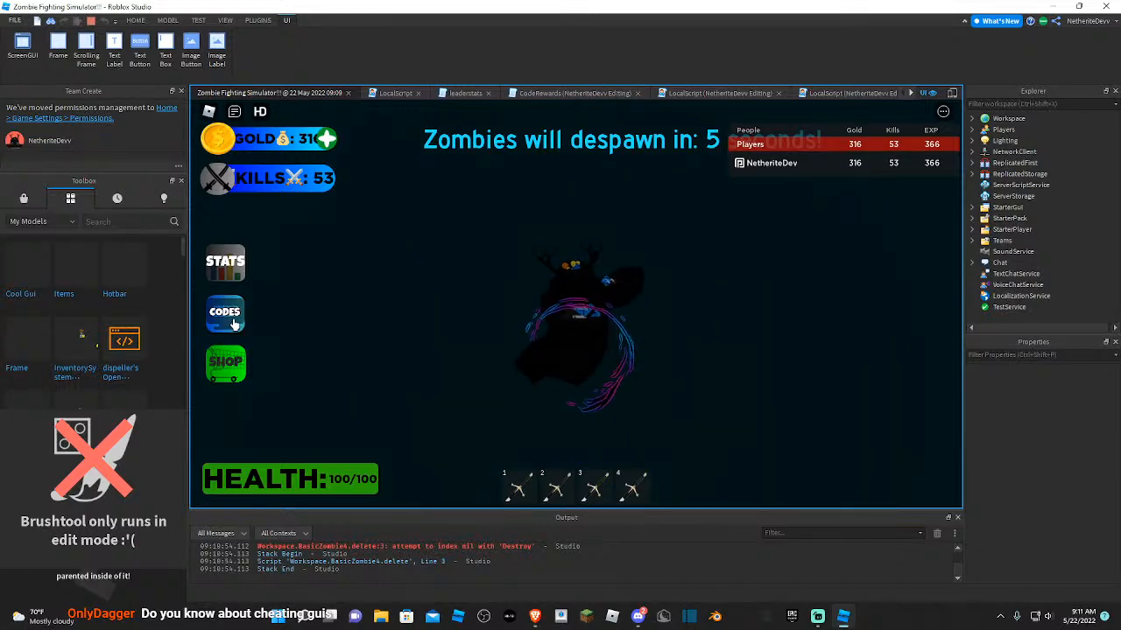
# - Reopen the shop and check its Gamepasses, Buy Gold and Weapons pages
pyautogui.click(233, 358)
pyautogui.click(507, 177)
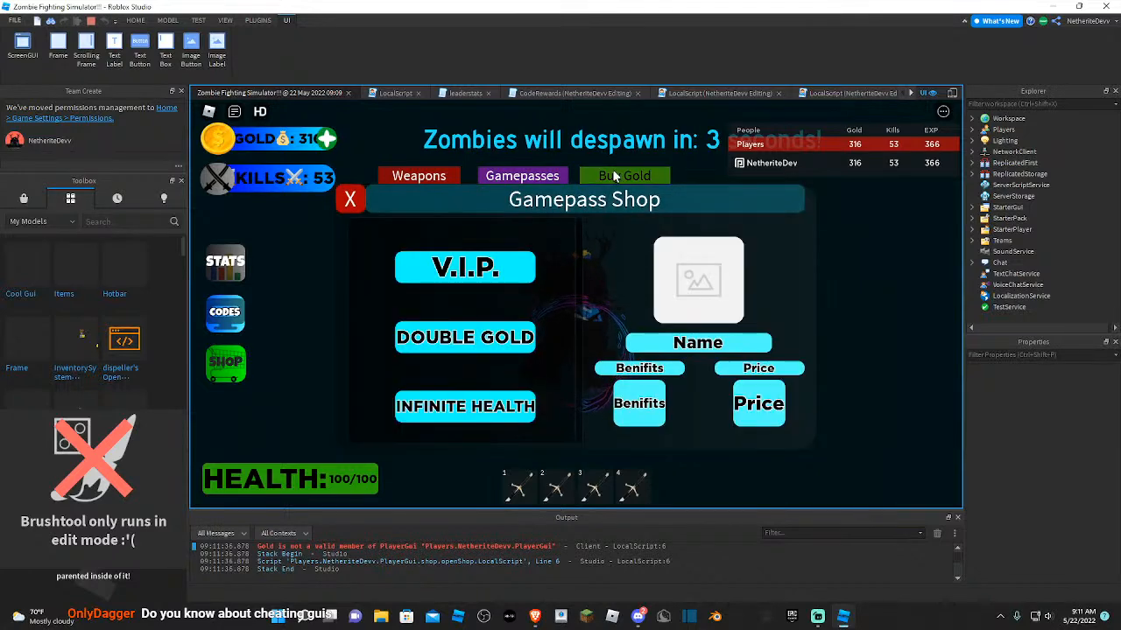
pyautogui.click(610, 173)
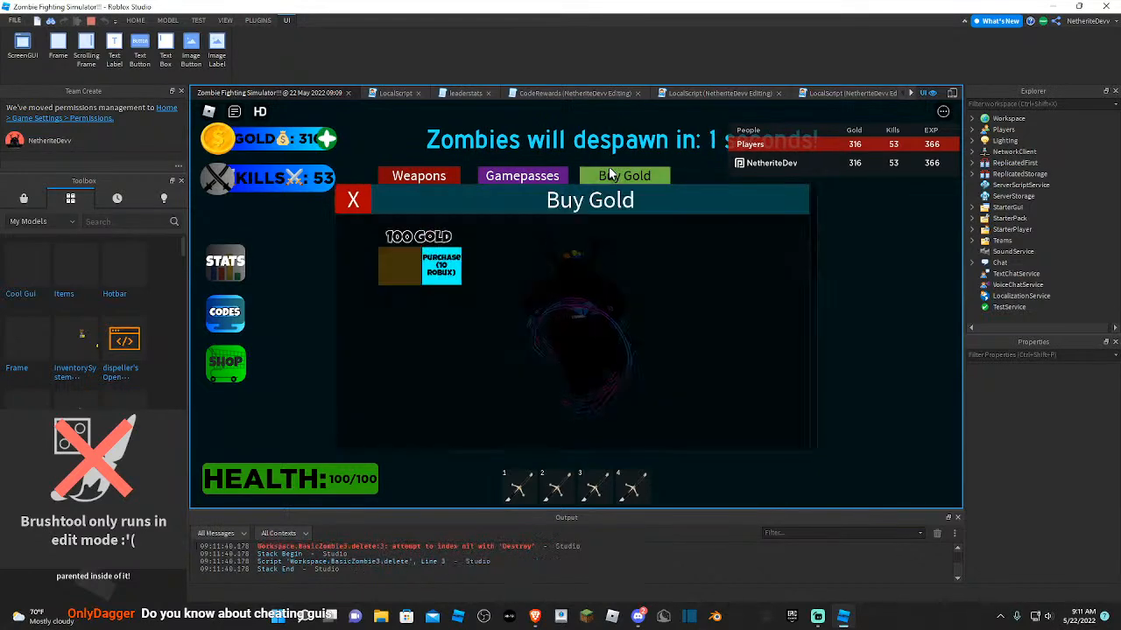
pyautogui.click(508, 180)
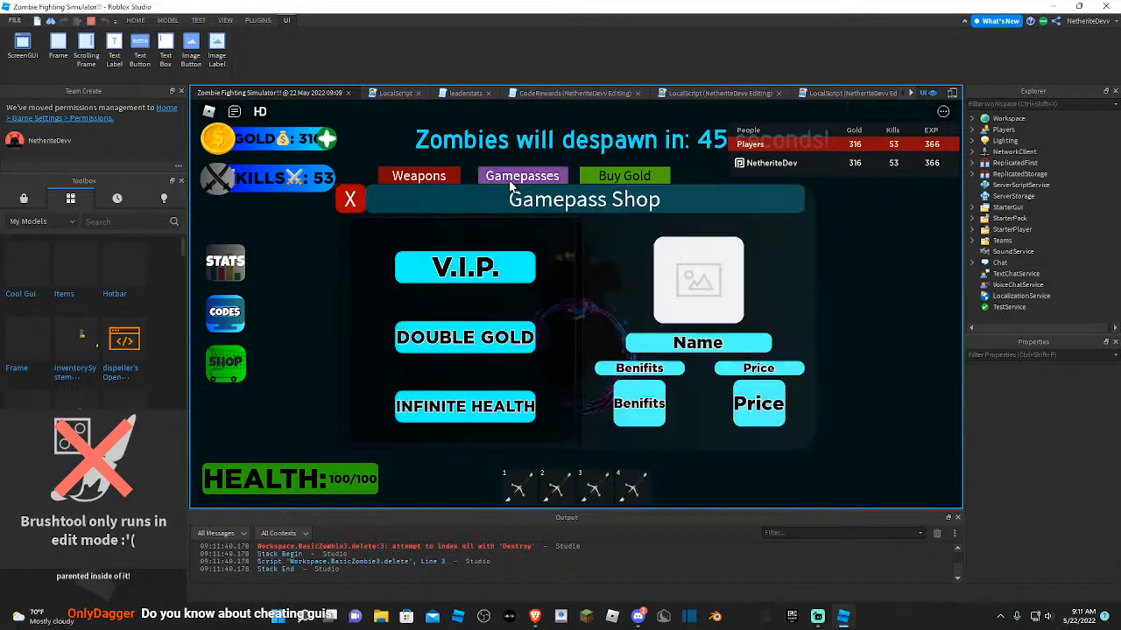
pyautogui.click(420, 176)
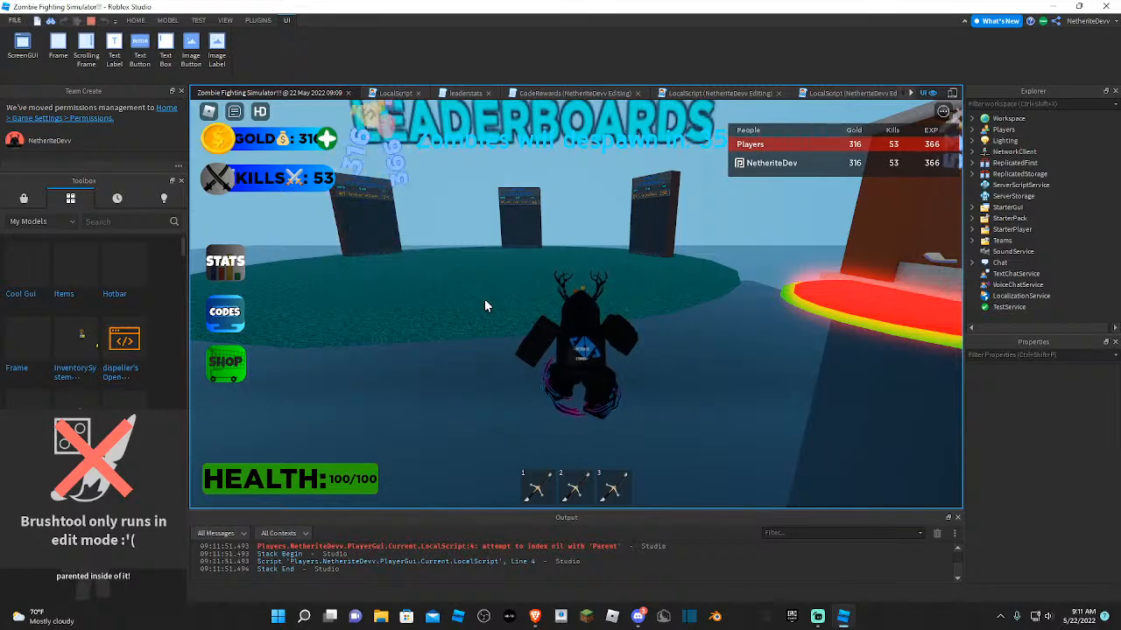
# - Walk the character around the leaderboards platform to examine the leaderboard stands
pyautogui.press('d')
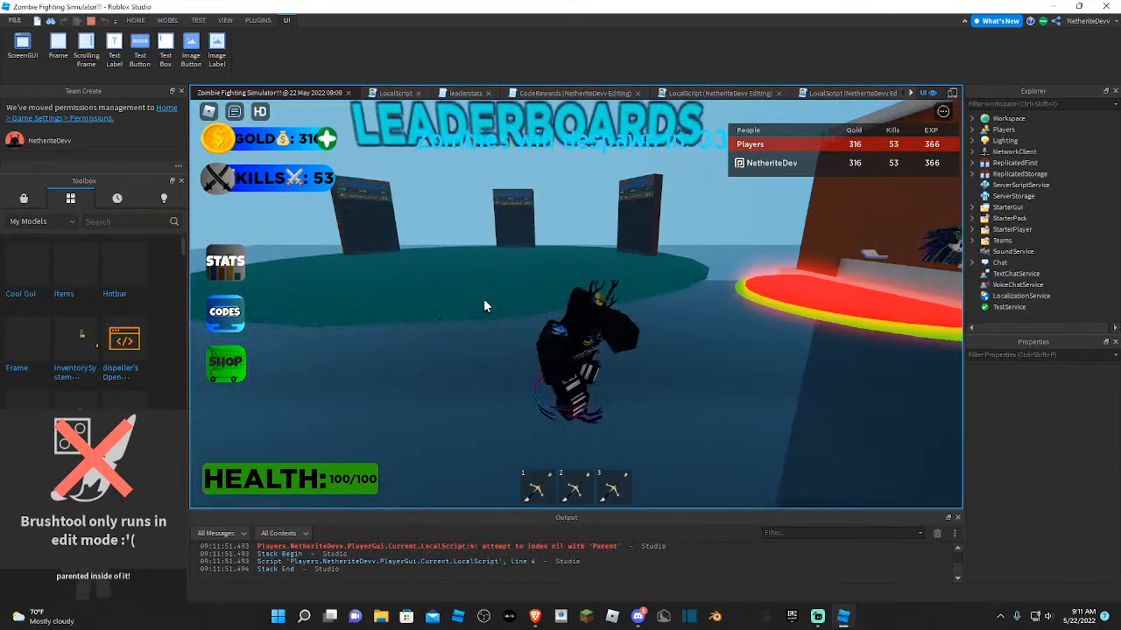
pyautogui.press('w')
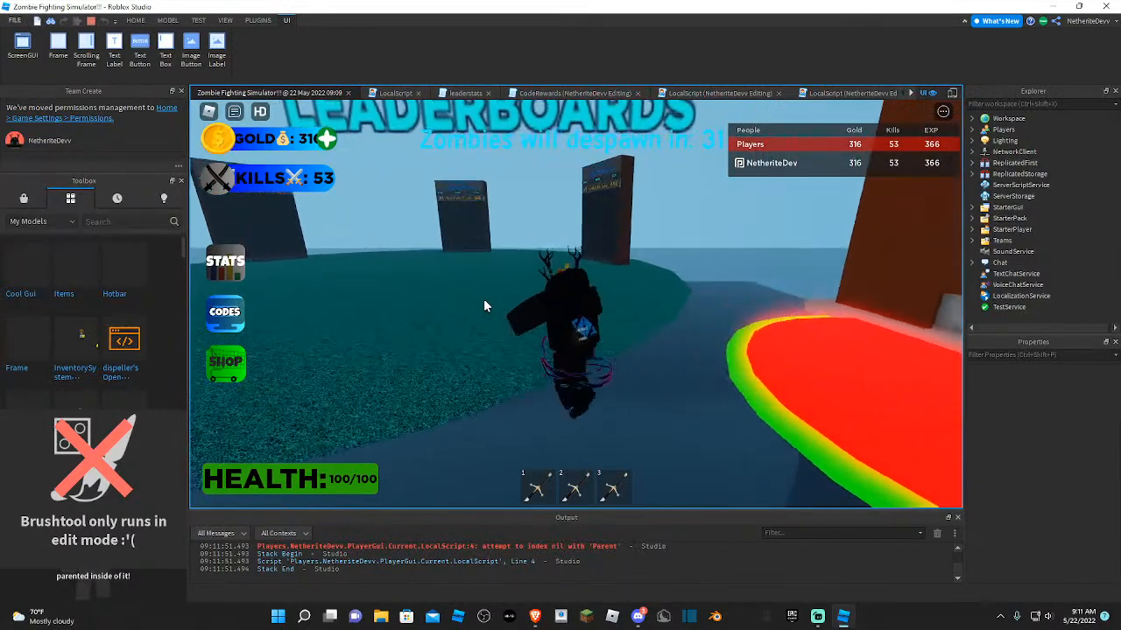
pyautogui.press('w')
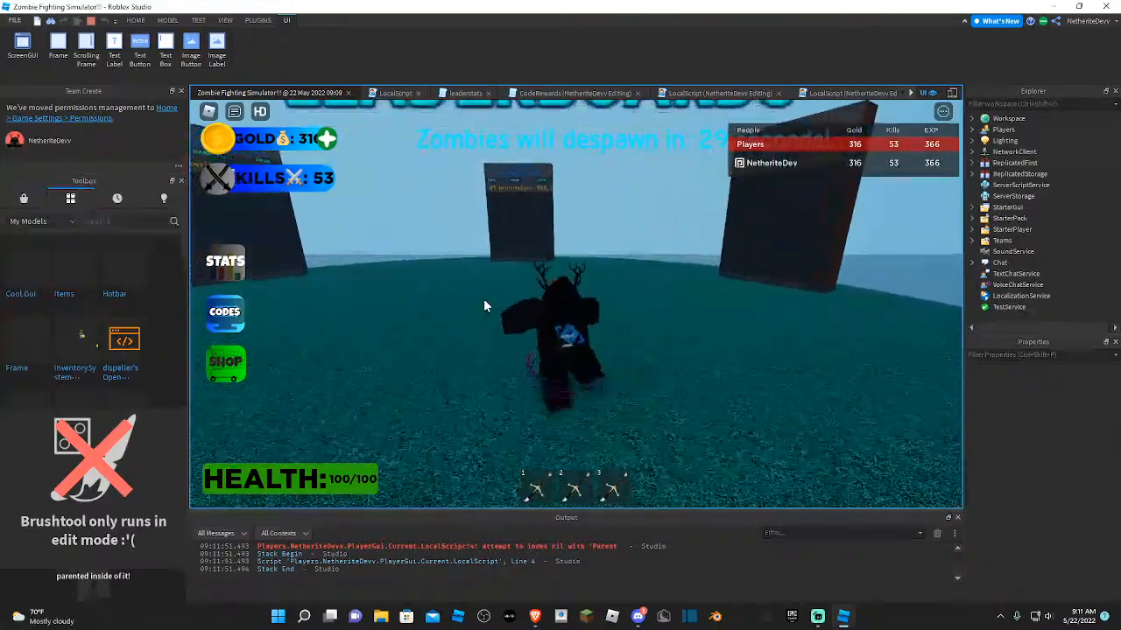
pyautogui.press('w')
pyautogui.press('d')
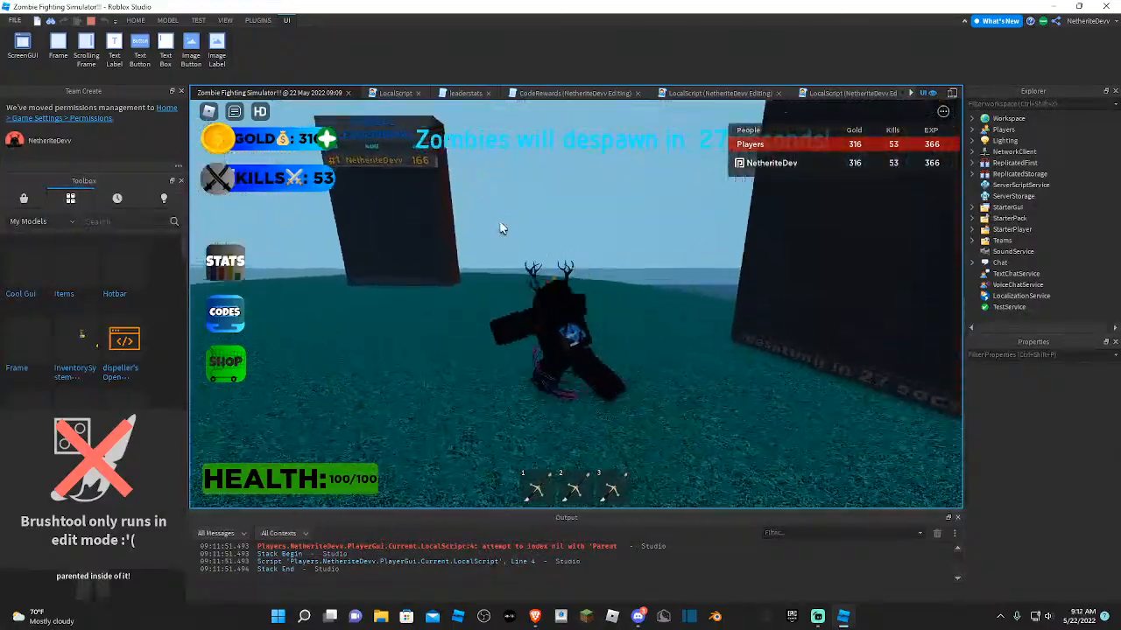
pyautogui.press('w')
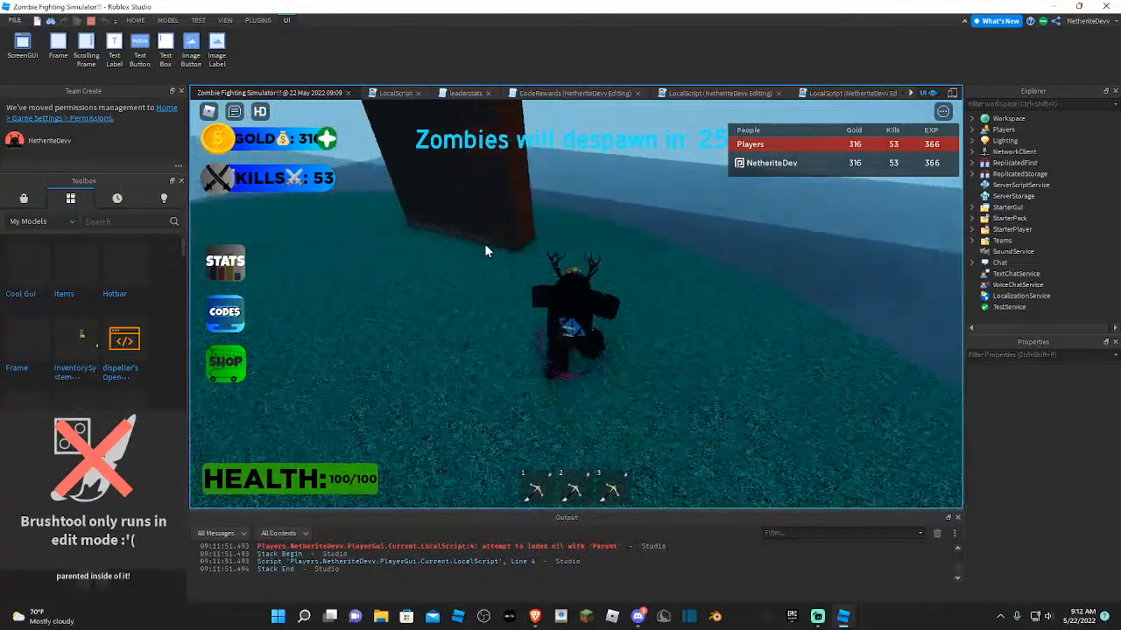
pyautogui.press('w')
pyautogui.press('a')
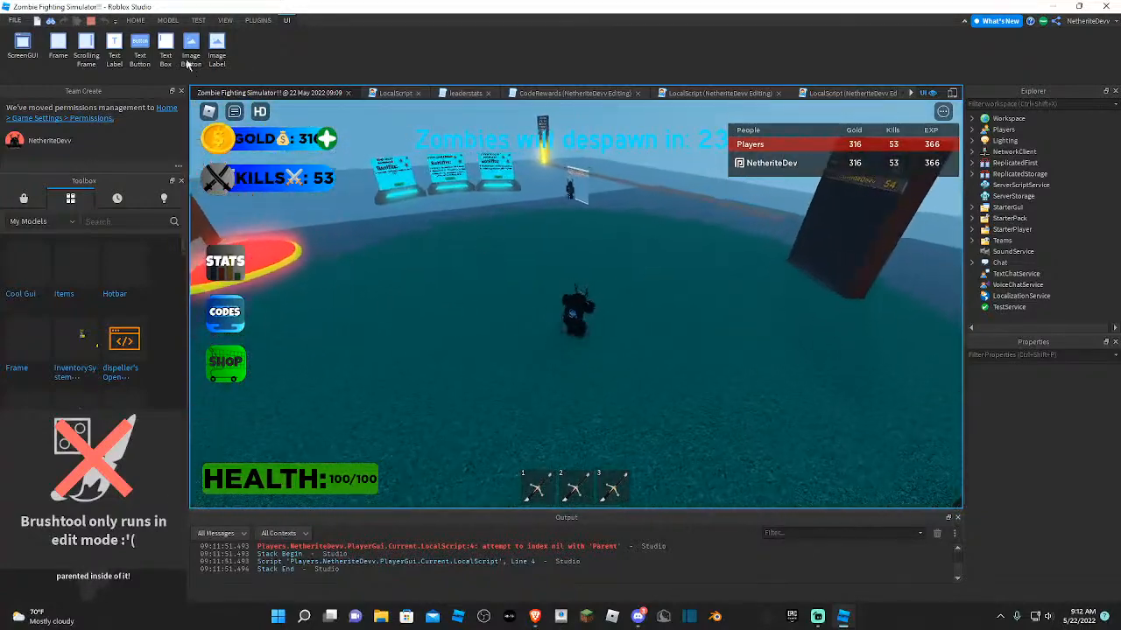
# - Walk toward the gamepass benefit stands and stop the playtest
pyautogui.hotkey('ctrl', 'a')
pyautogui.press('w')
pyautogui.press('a')
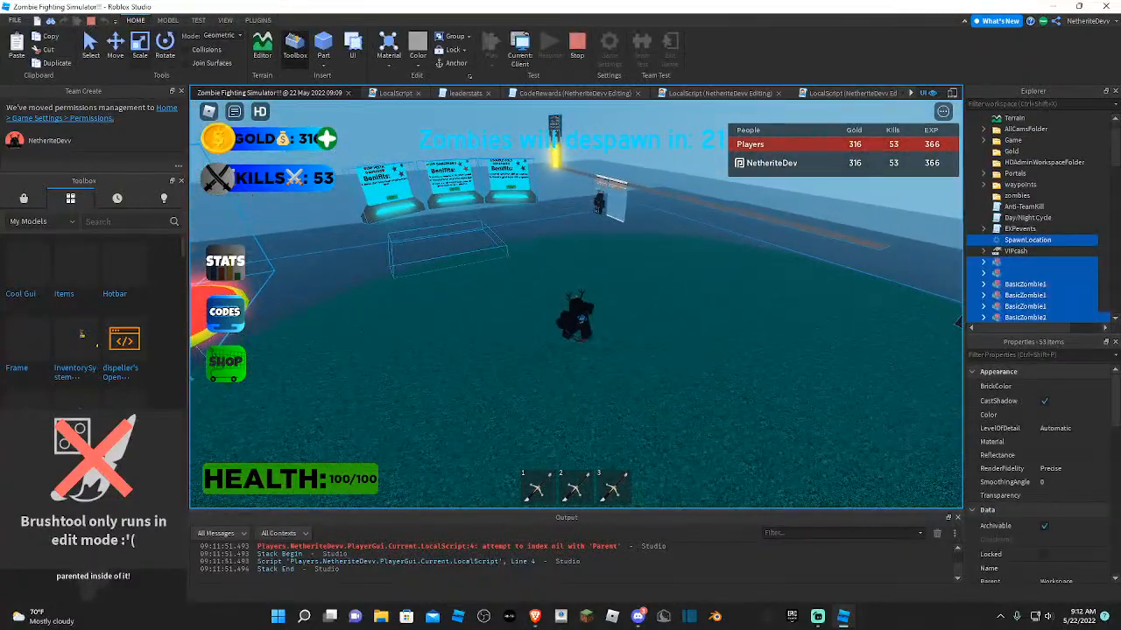
pyautogui.press('w')
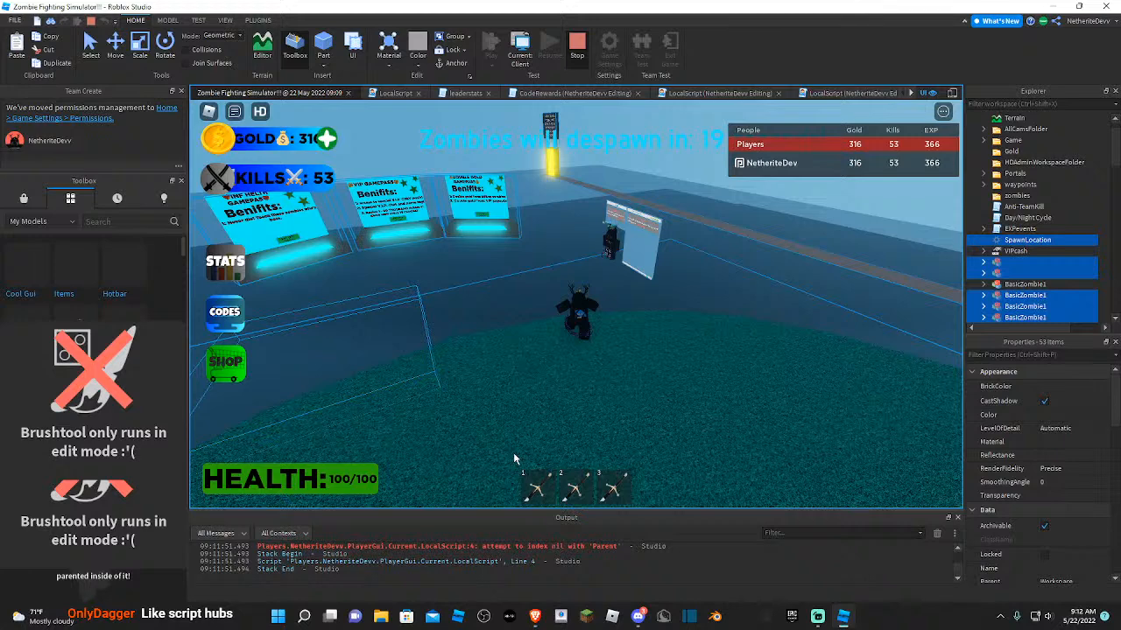
pyautogui.hotkey('shift', 'F5')
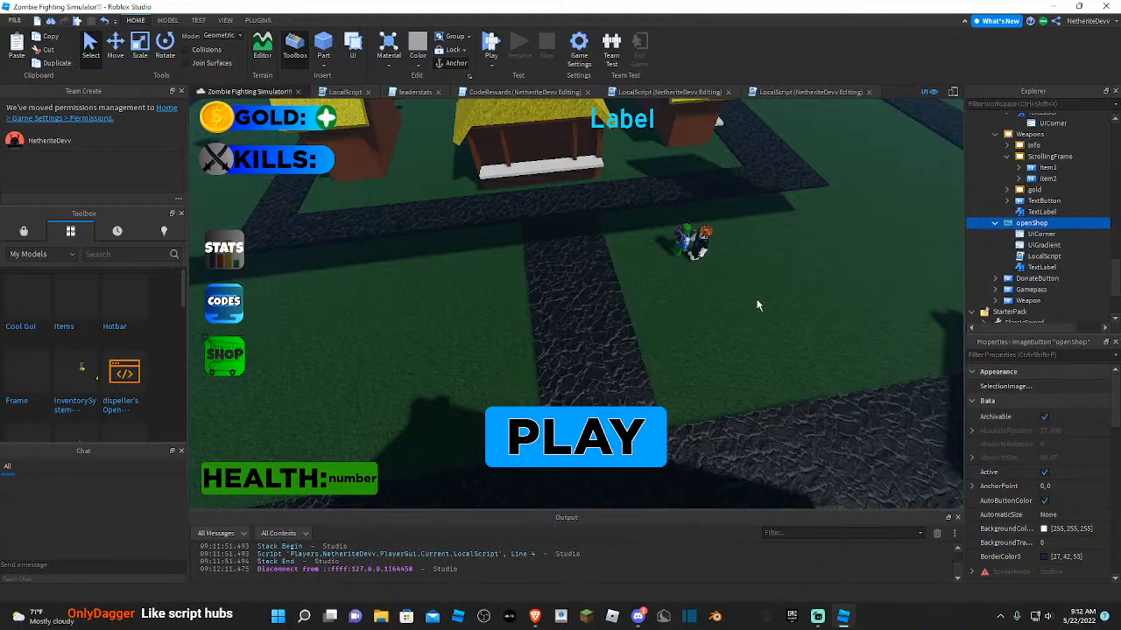
# - Collapse the AllCamsFolder and Workspace trees in the Explorer
pyautogui.moveTo(748, 313); pyautogui.dragTo(639, 269)
pyautogui.press('w')
pyautogui.moveTo(639, 267); pyautogui.dragTo(639, 269, button='right')
pyautogui.moveTo(639, 269); pyautogui.dragTo(638, 271)
pyautogui.moveTo(639, 269); pyautogui.dragTo(639, 268, button='right')
pyautogui.press('s')
pyautogui.moveTo(661, 269); pyautogui.dragTo(968, 269)
pyautogui.scroll(15, 1046, 183)
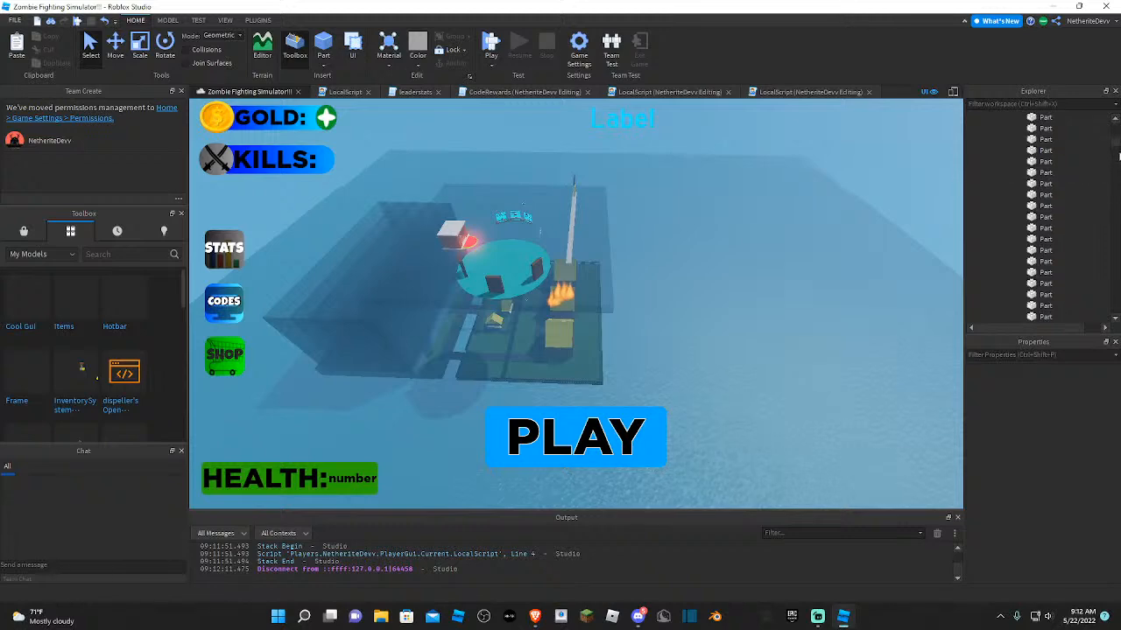
pyautogui.click(982, 153)
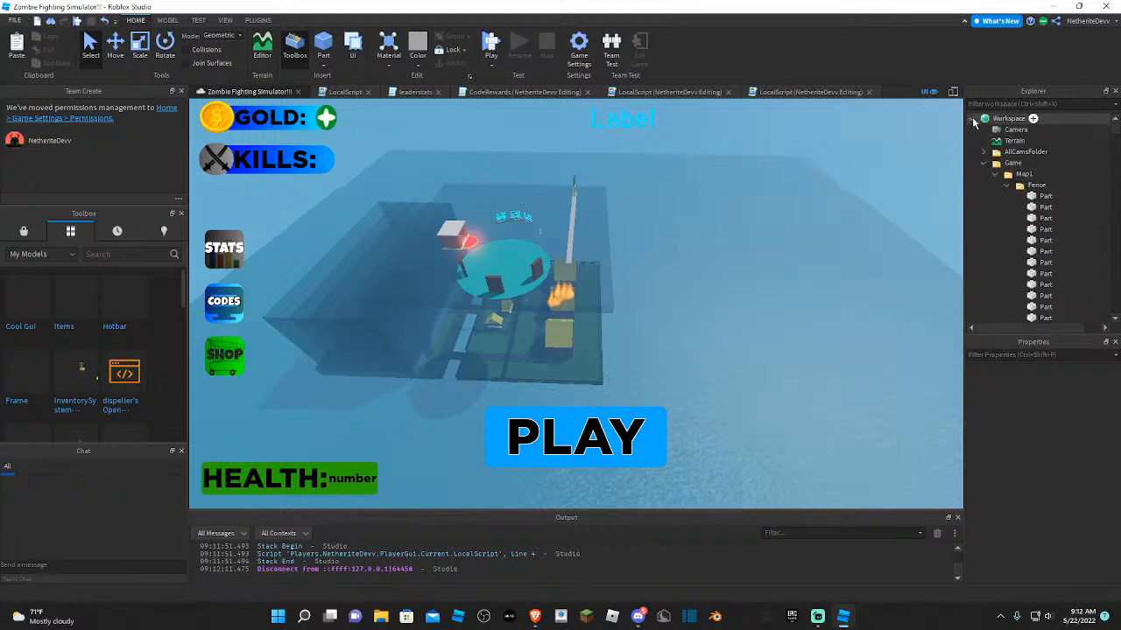
pyautogui.click(972, 120)
# - Fly over the map and look through the shop GUI's Gamepasses and Donate frames in StarterGui
pyautogui.moveTo(828, 263); pyautogui.dragTo(762, 320, button='right')
pyautogui.press('w')
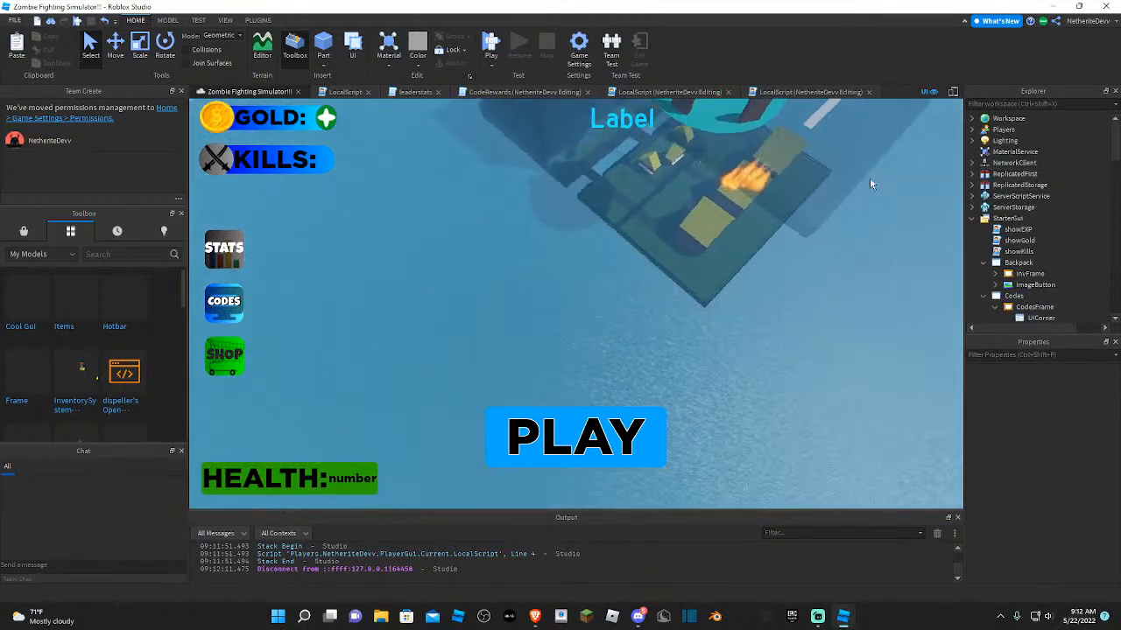
pyautogui.moveTo(869, 178); pyautogui.dragTo(870, 179, button='right')
pyautogui.press('w')
pyautogui.scroll(-3, 1018, 253)
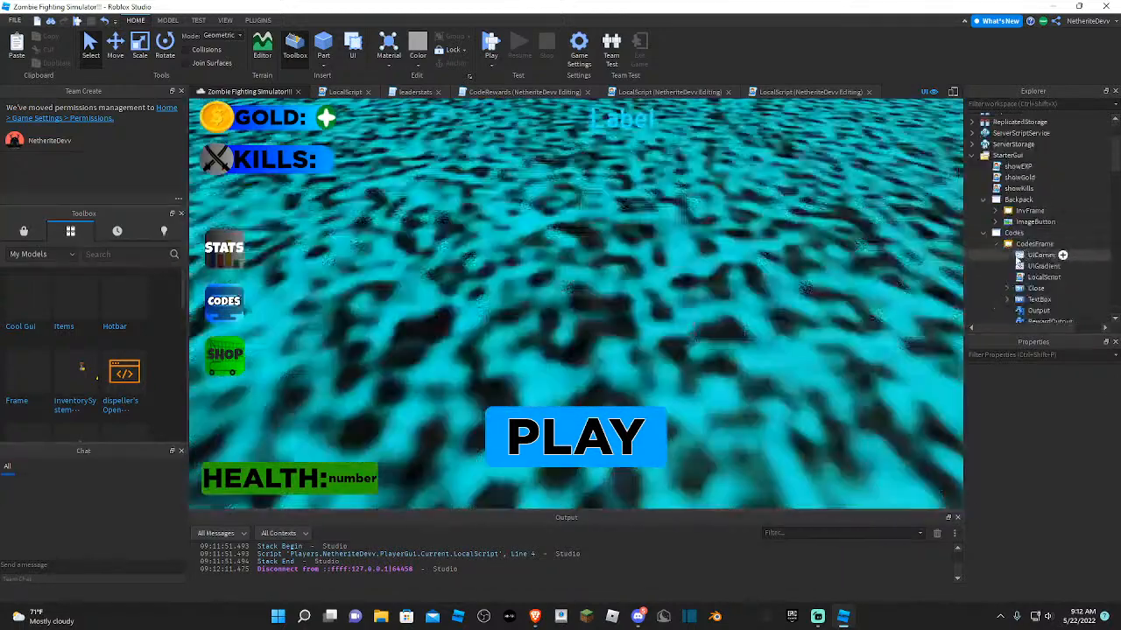
pyautogui.scroll(-10, 1029, 273)
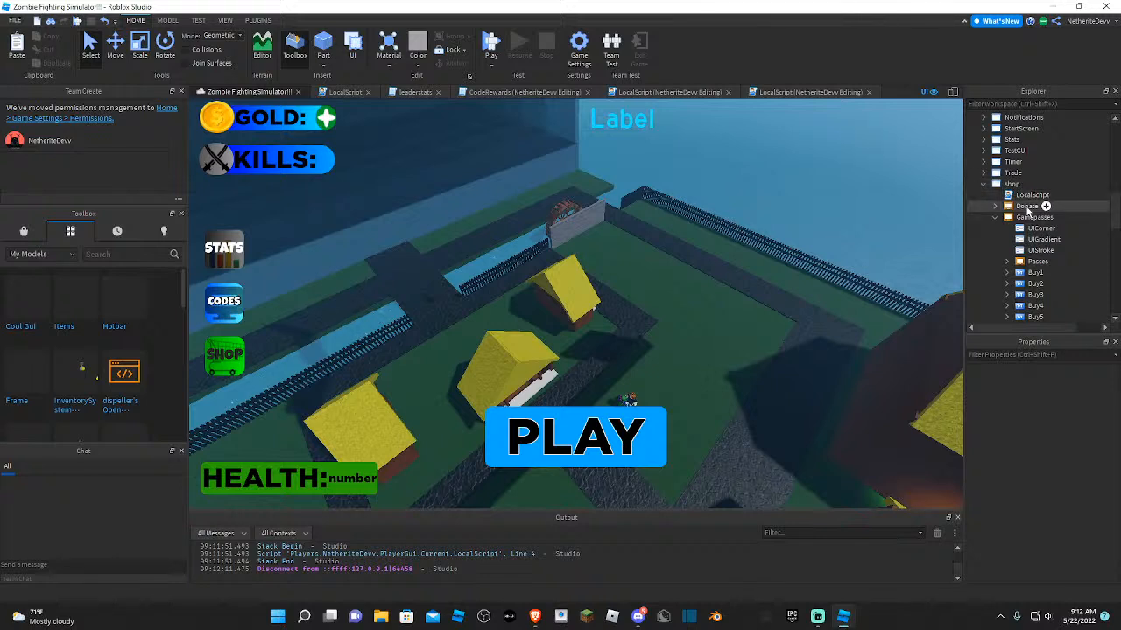
pyautogui.click(1026, 218)
pyautogui.scroll(-3, 1026, 220)
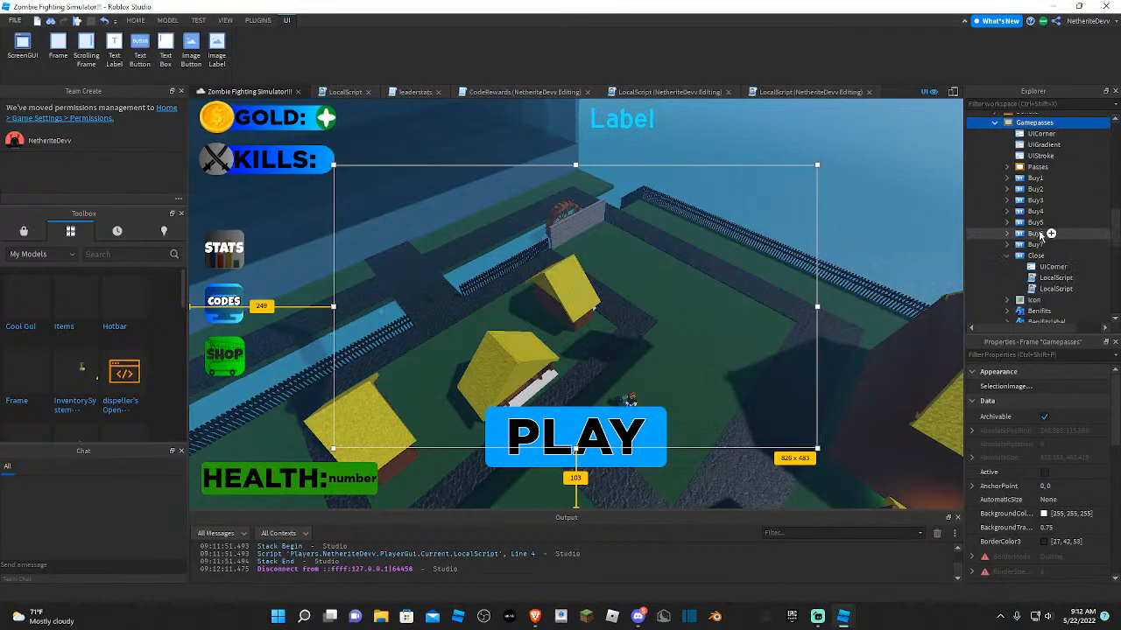
pyautogui.scroll(1, 1031, 172)
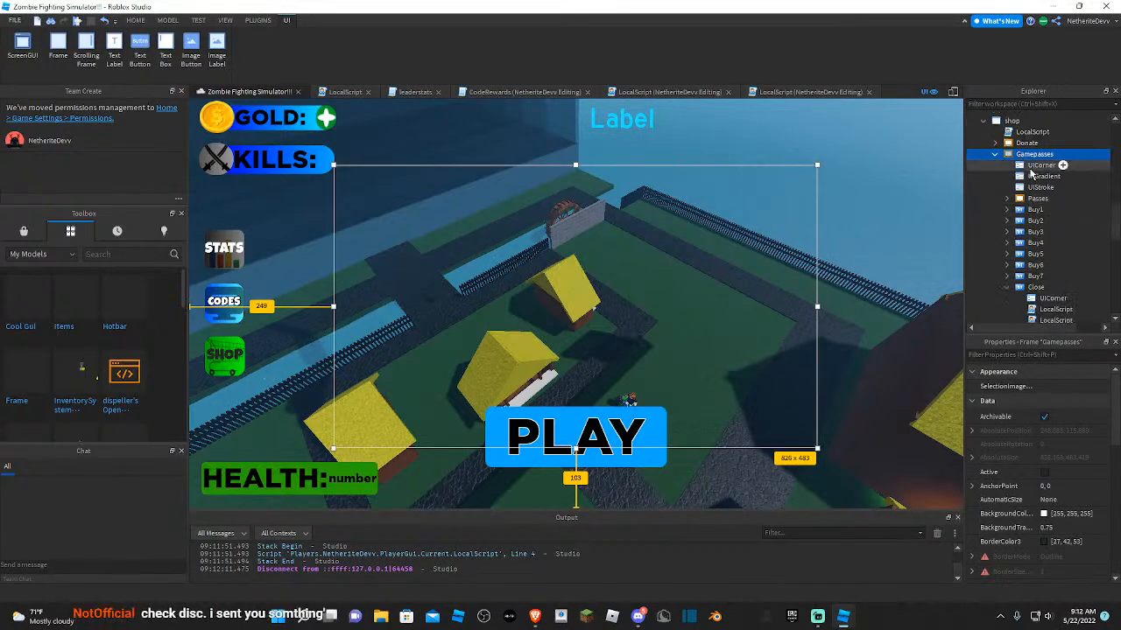
pyautogui.click(1025, 146)
pyautogui.scroll(-1, 1021, 173)
pyautogui.scroll(-3, 1023, 184)
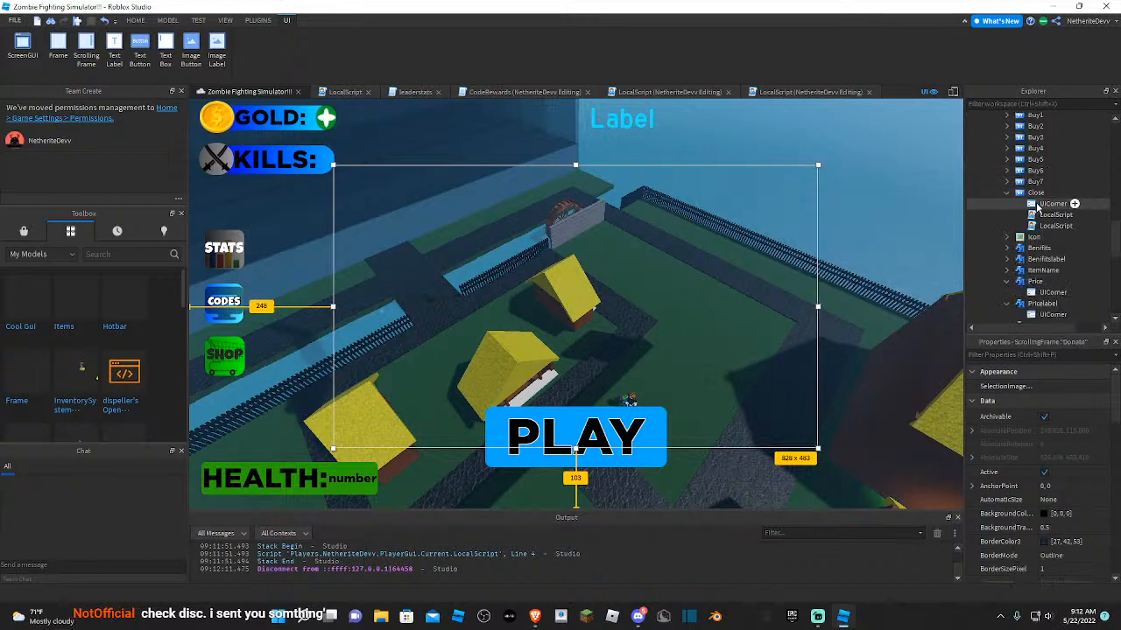
pyautogui.scroll(-2, 1026, 210)
# - Enable the Active and Visible properties of the shop's Weapons frame, filtering its properties by "v"
pyautogui.click(1030, 253)
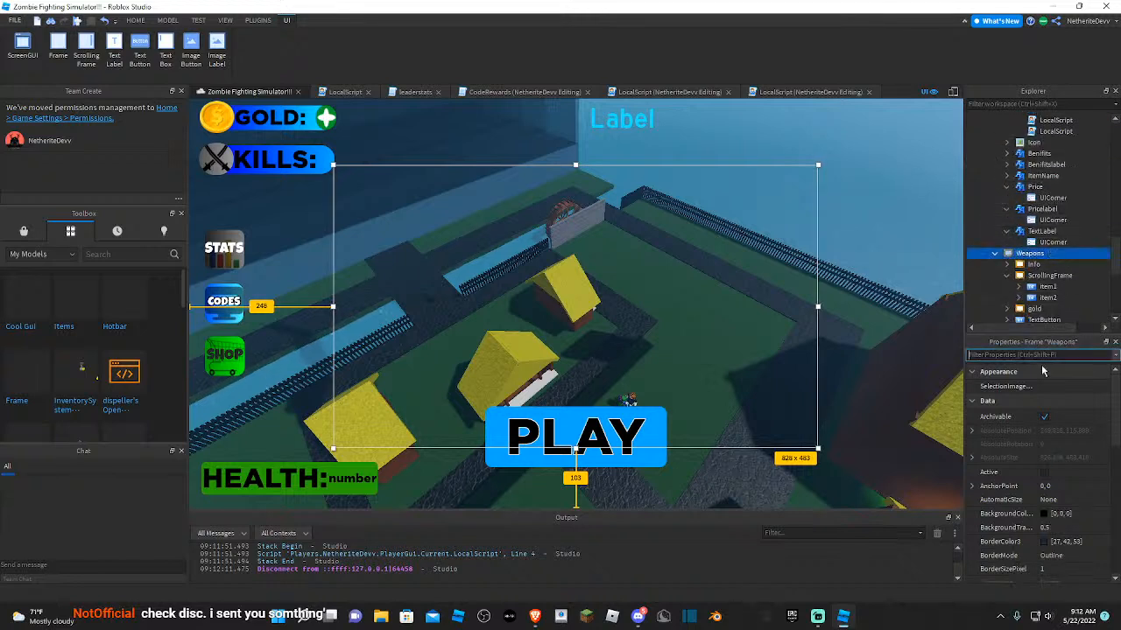
pyautogui.write('v')
pyautogui.click(1049, 404)
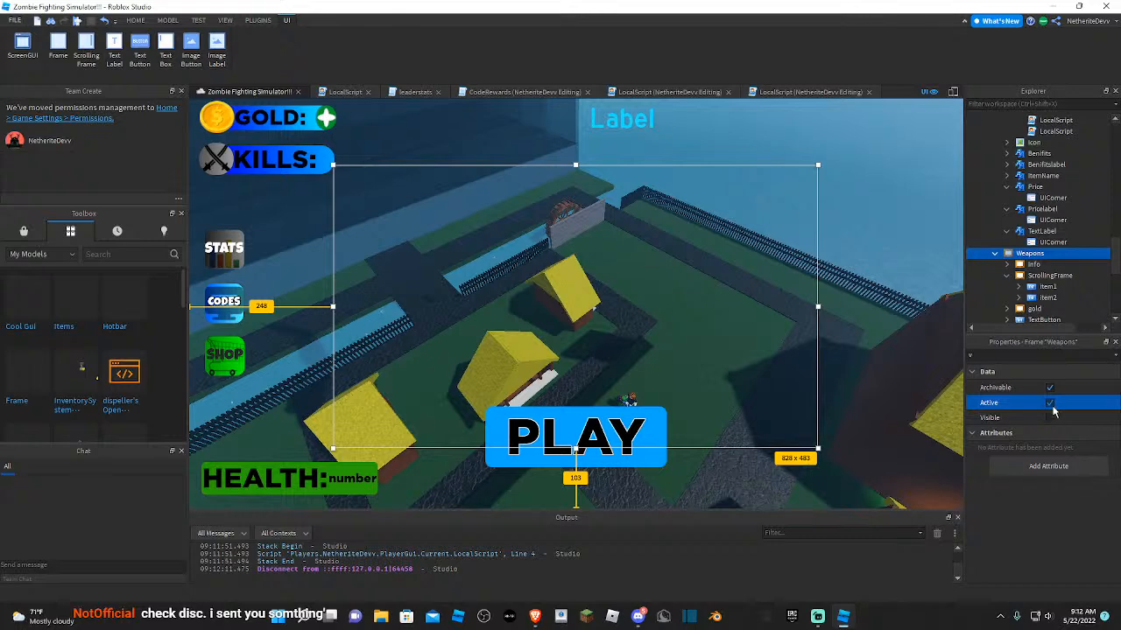
pyautogui.click(1048, 418)
pyautogui.click(852, 199)
pyautogui.moveTo(850, 198); pyautogui.dragTo(873, 196, button='right')
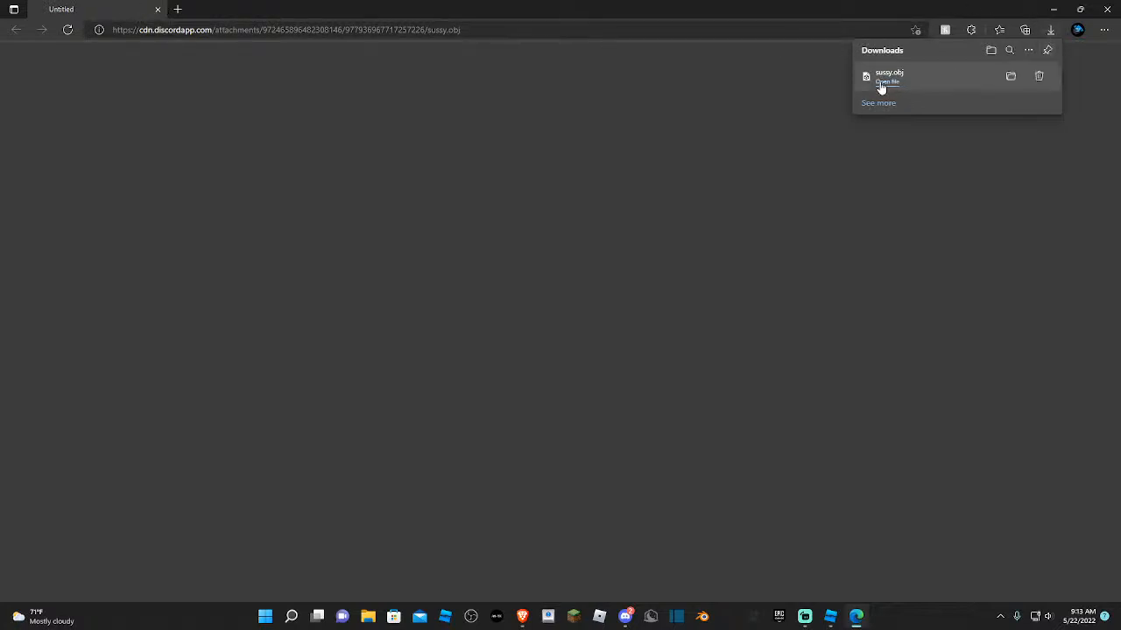
# - Open the downloaded sussy.obj in 3D Viewer, preview it under several lighting themes, and close the viewer and browser tab
pyautogui.click(886, 81)
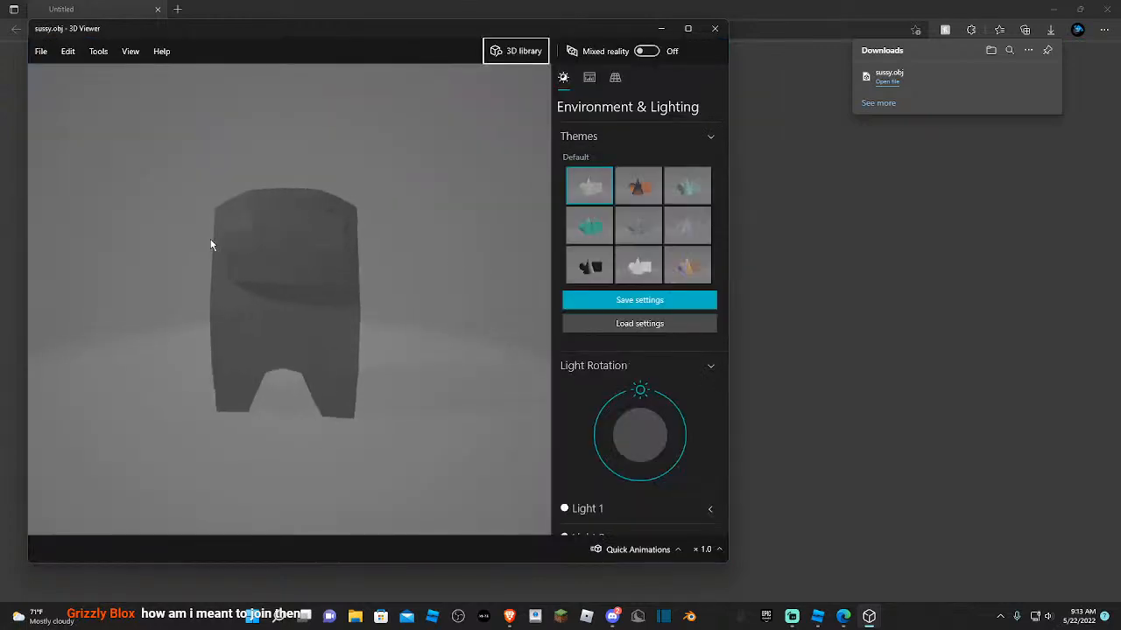
pyautogui.moveTo(211, 245); pyautogui.dragTo(518, 277)
pyautogui.click(637, 186)
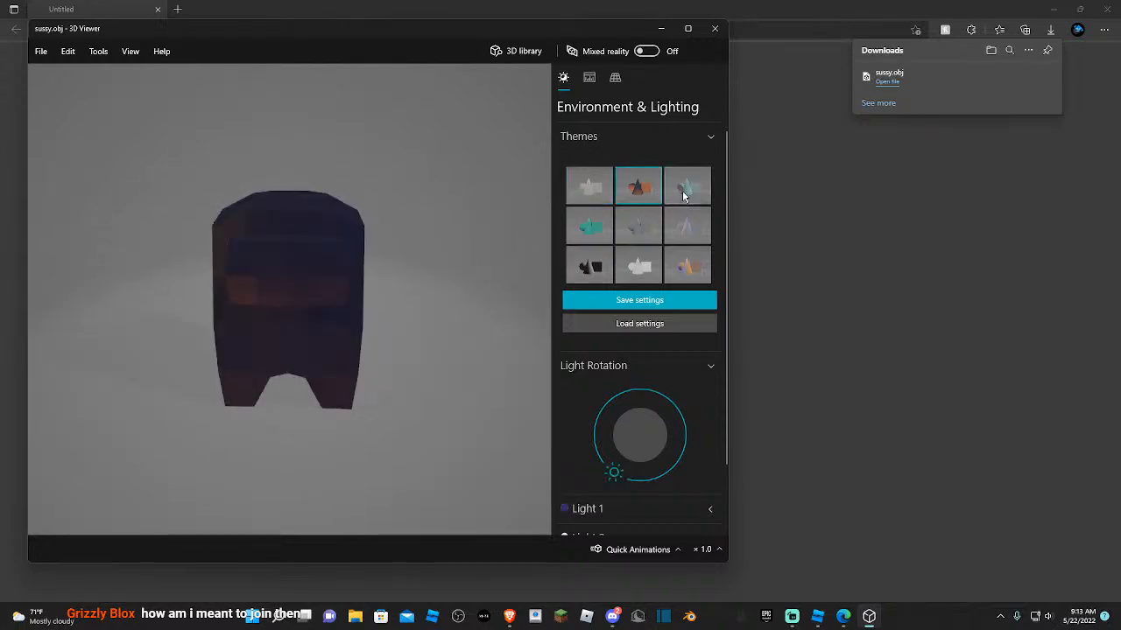
pyautogui.click(684, 197)
pyautogui.click(591, 225)
pyautogui.click(610, 188)
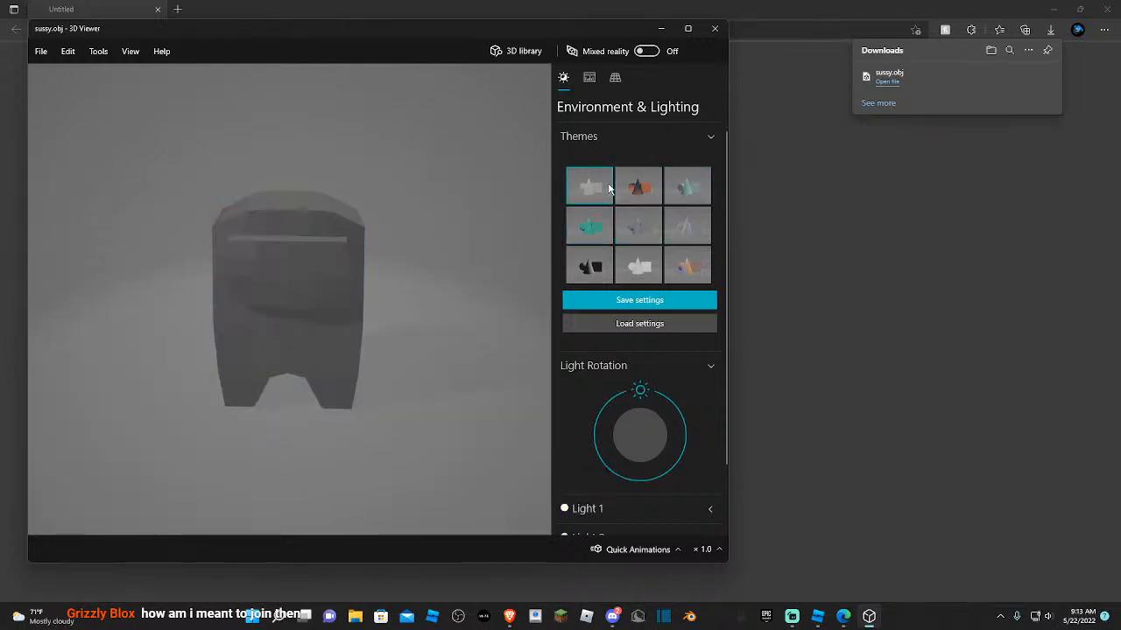
pyautogui.click(716, 31)
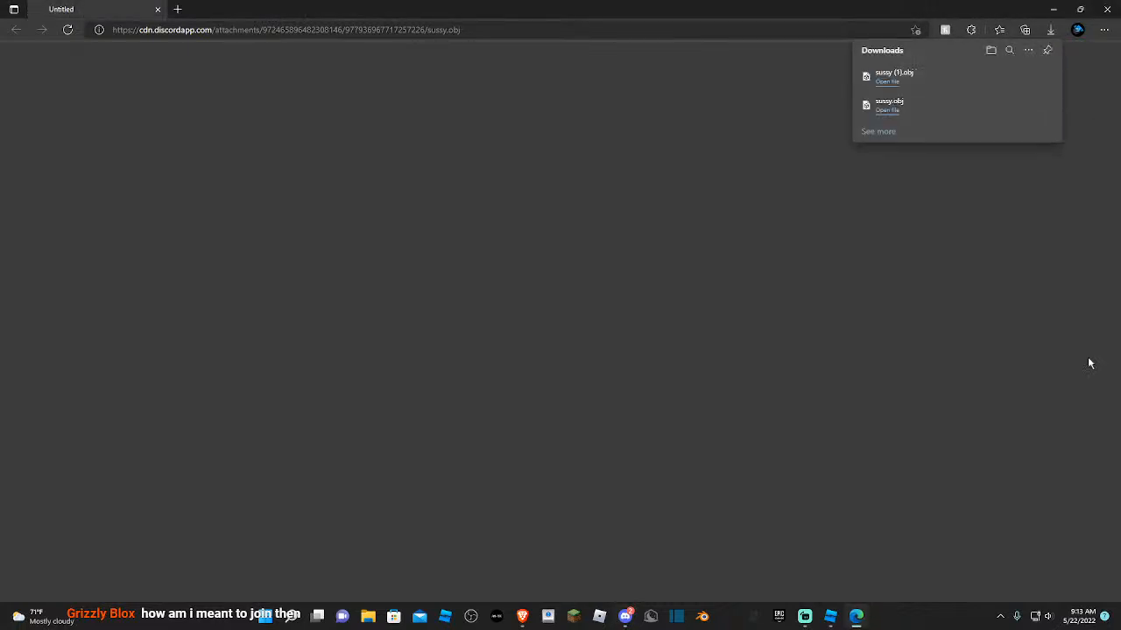
pyautogui.click(157, 8)
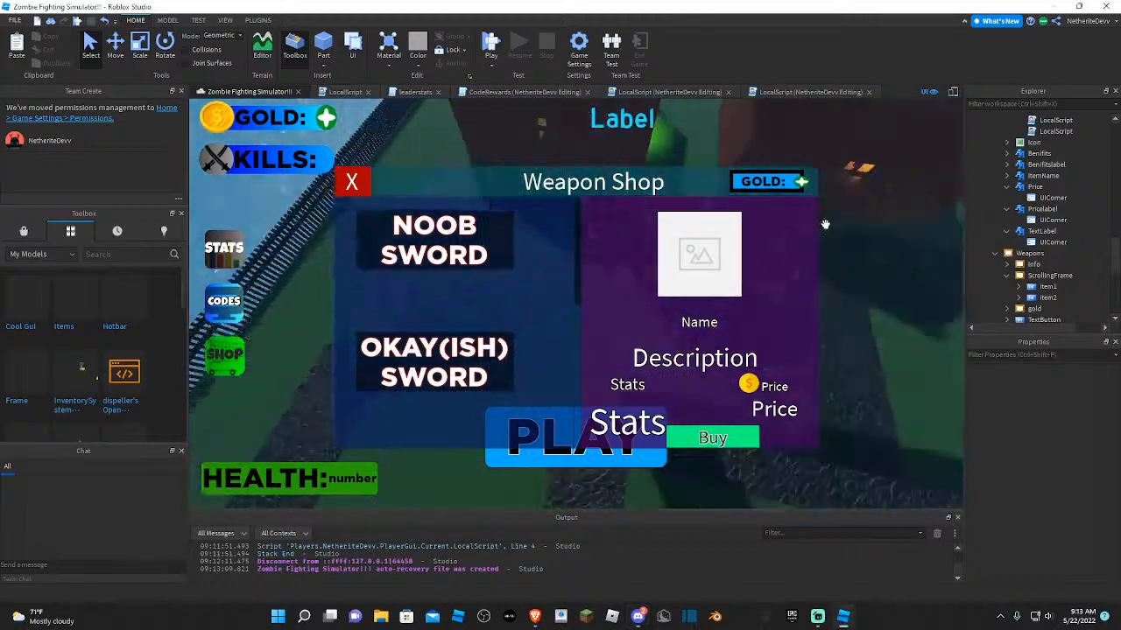
# - Hide the on-screen GUI in the viewport and switch the Toolbox to the marketplace models
pyautogui.moveTo(825, 225); pyautogui.dragTo(803, 213, button='right')
pyautogui.click(935, 94)
pyautogui.press('w')
pyautogui.click(23, 231)
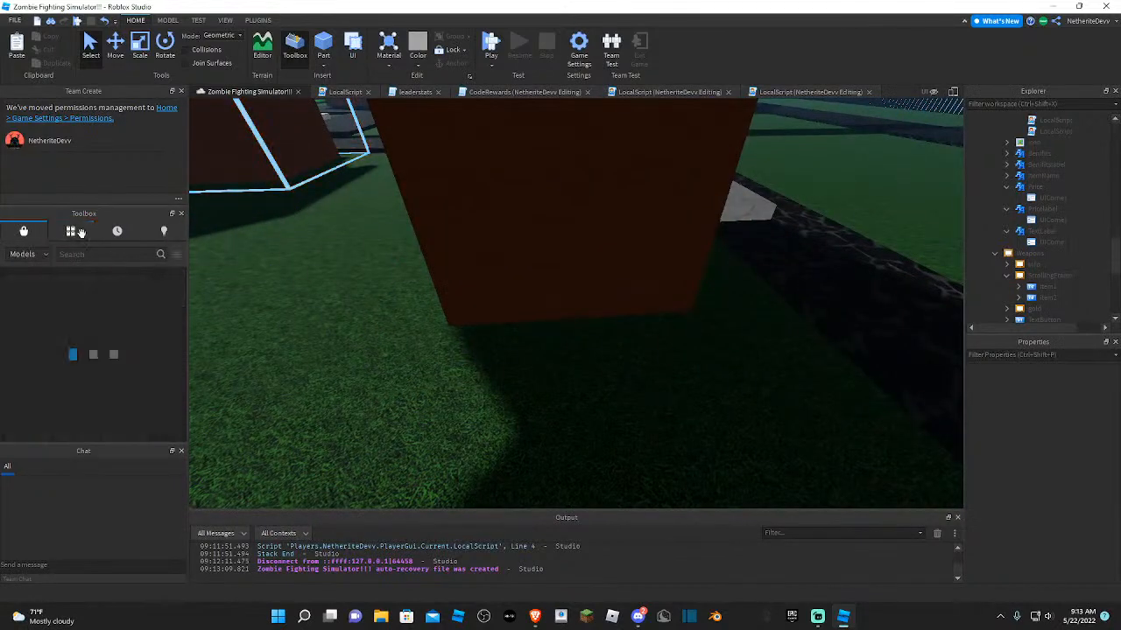
# - Insert a MeshPart into the Workspace
pyautogui.scroll(3, 1069, 232)
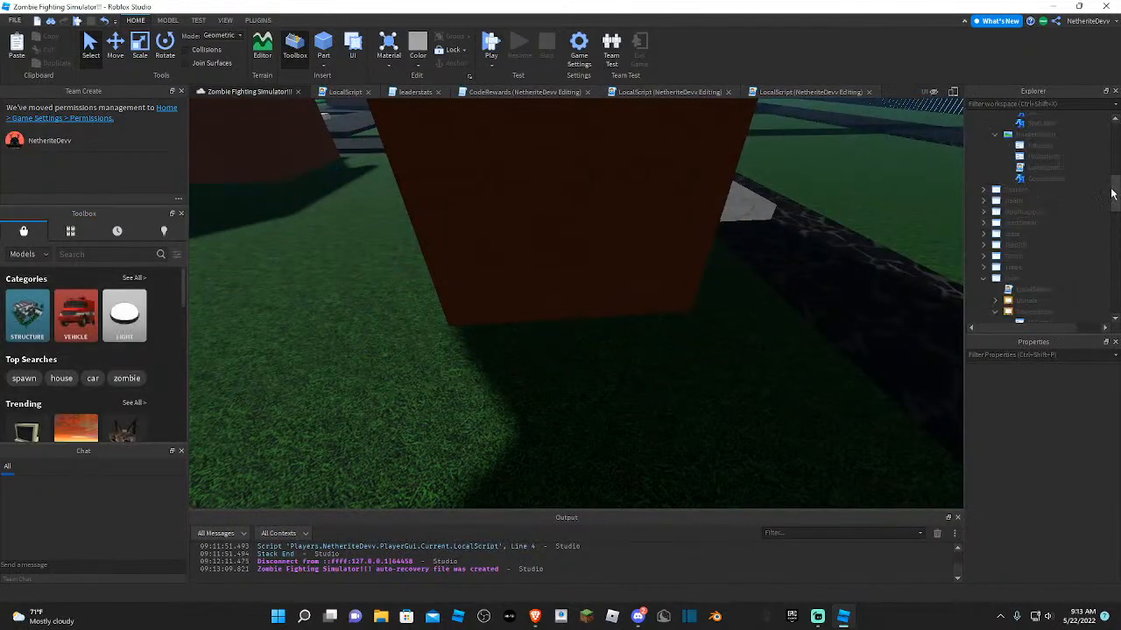
pyautogui.scroll(3, 1070, 232)
pyautogui.click(1031, 119)
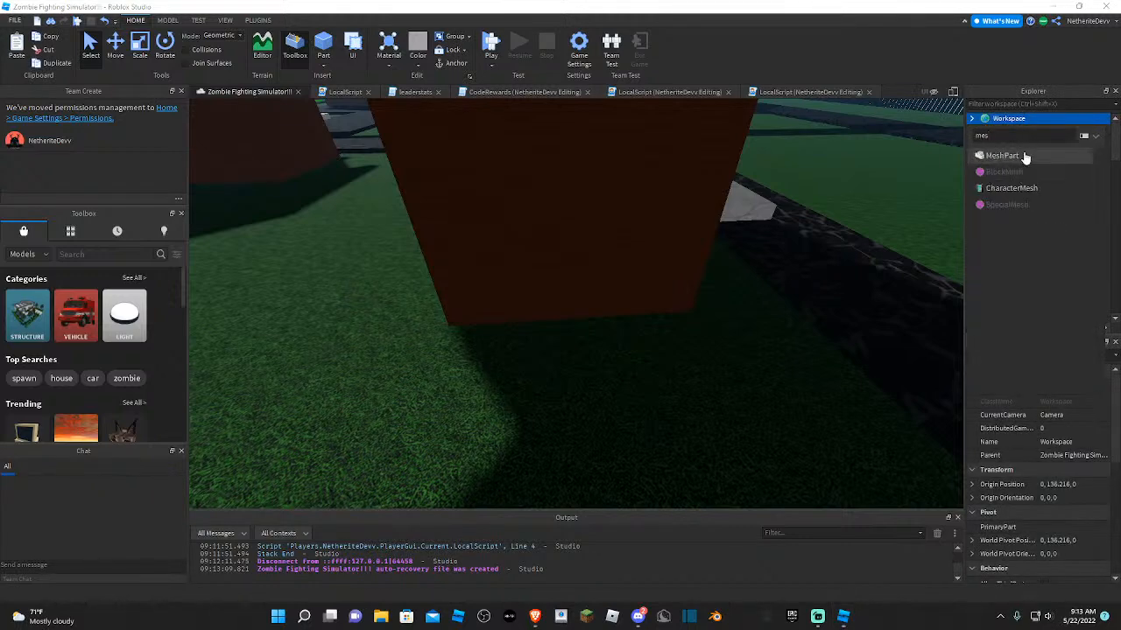
pyautogui.click(1017, 174)
# - Filter the Explorer by "mesh" to find the new MeshPart
pyautogui.scroll(5, 1022, 225)
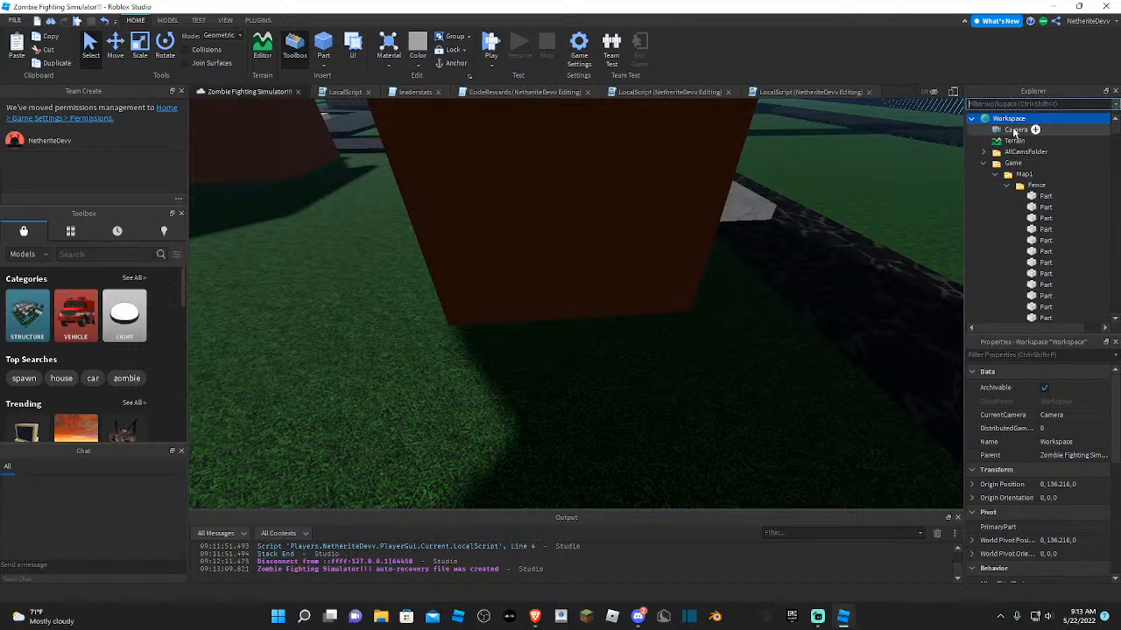
pyautogui.hotkey('ctrl', 'shift', 'x')
pyautogui.write('mess')
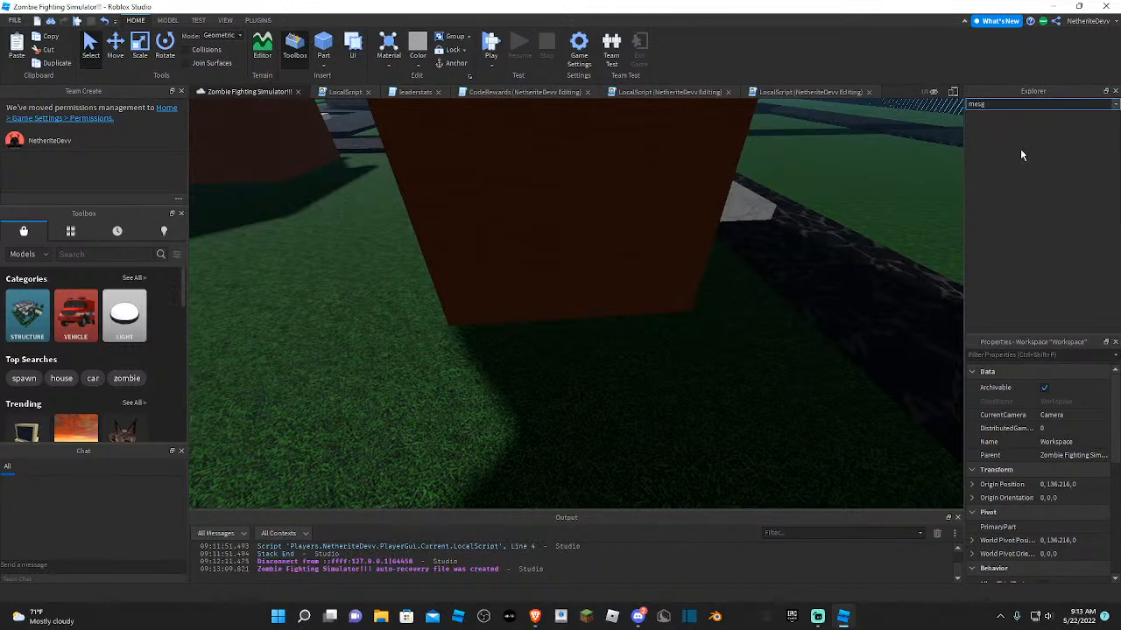
pyautogui.press('BackSpace')
pyautogui.write('h')
pyautogui.scroll(-3, 1029, 167)
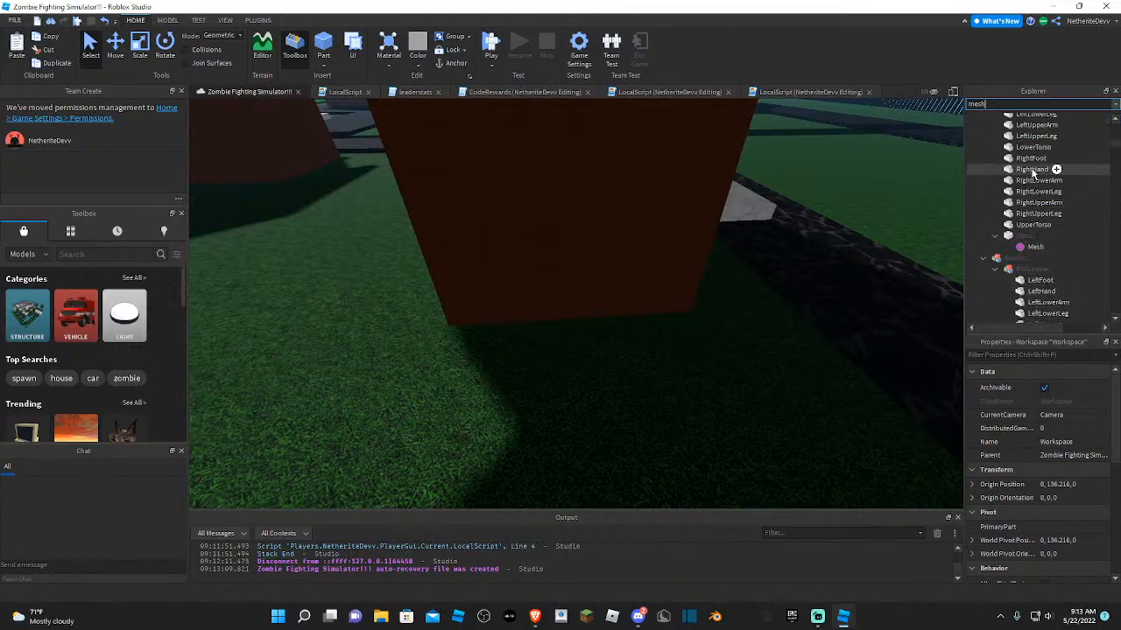
pyautogui.scroll(5, 1032, 175)
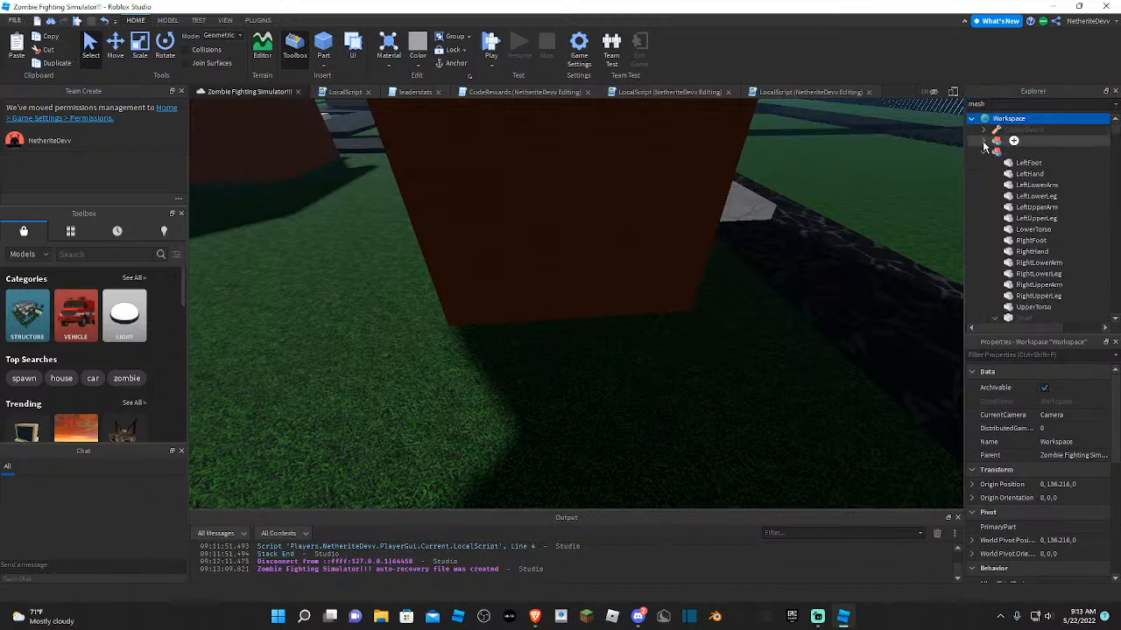
# - Collapse the matching models under Workspace and select the MeshPart
pyautogui.click(983, 152)
pyautogui.click(983, 164)
pyautogui.click(983, 175)
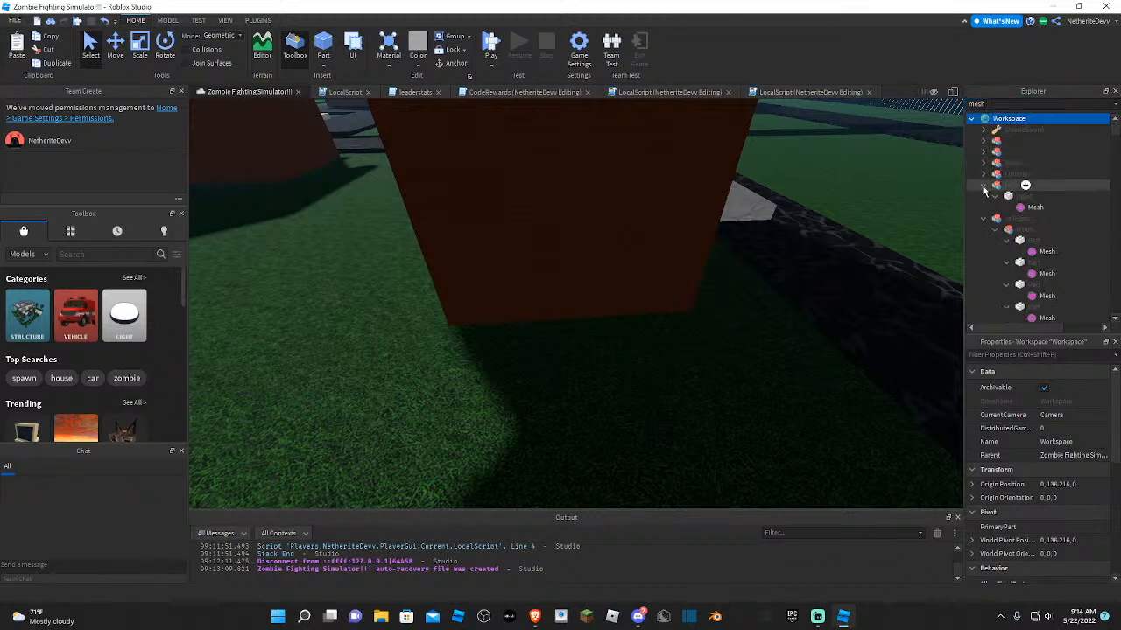
pyautogui.click(983, 186)
pyautogui.click(983, 196)
pyautogui.click(1019, 207)
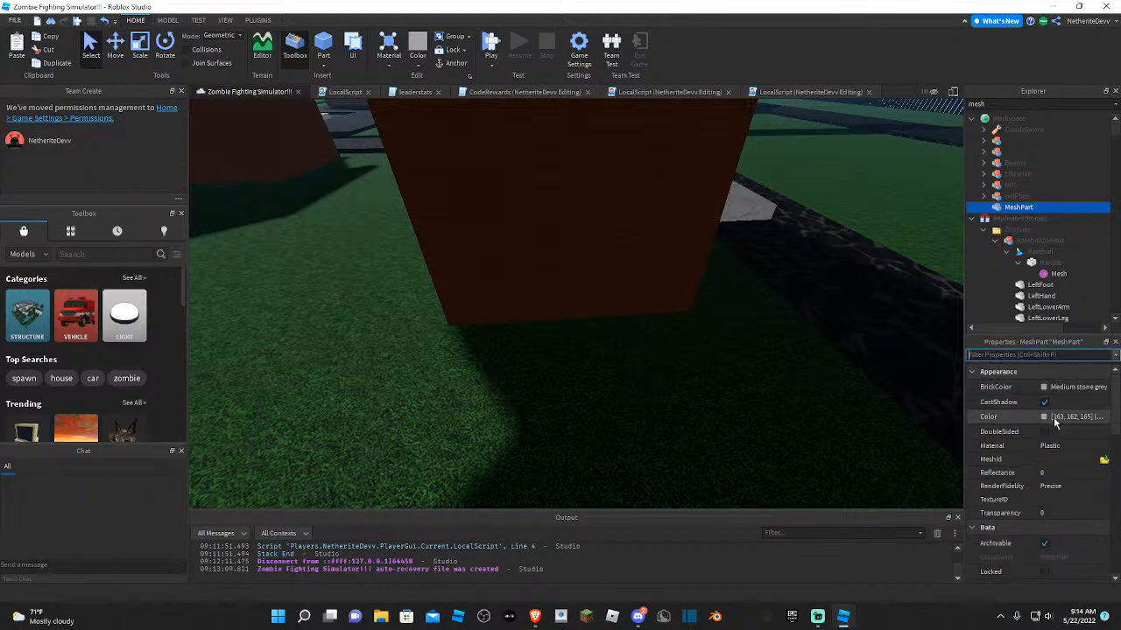
# - Filter the MeshPart's properties by "mes" and open the mesh file chooser for its MeshId
pyautogui.scroll(-8, 757, 232)
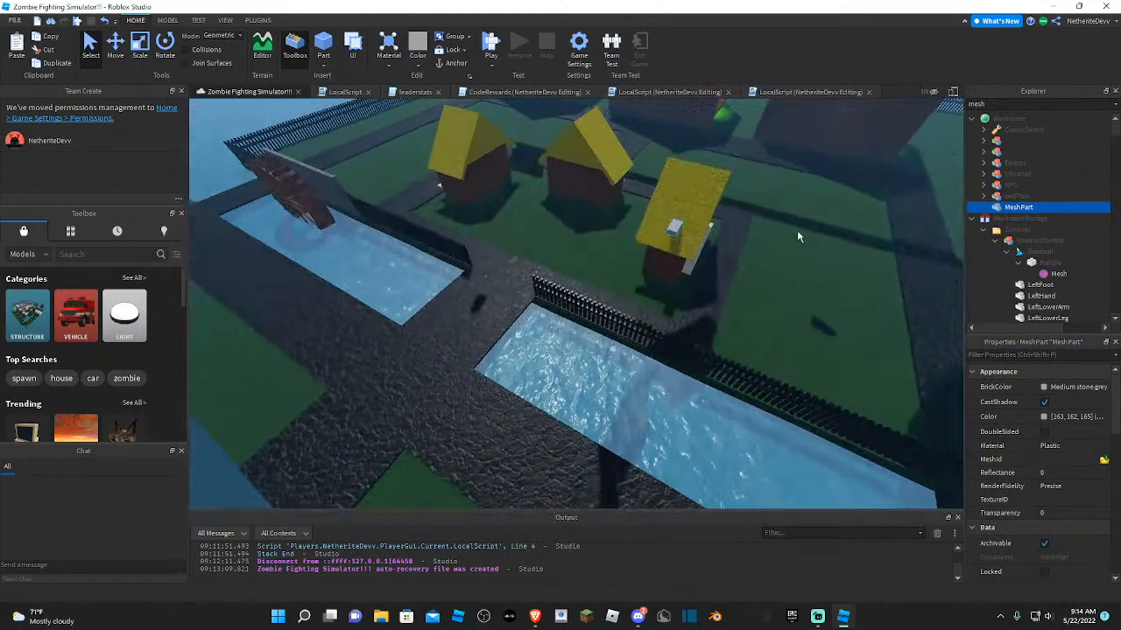
pyautogui.scroll(1, 700, 224)
pyautogui.scroll(10, 690, 226)
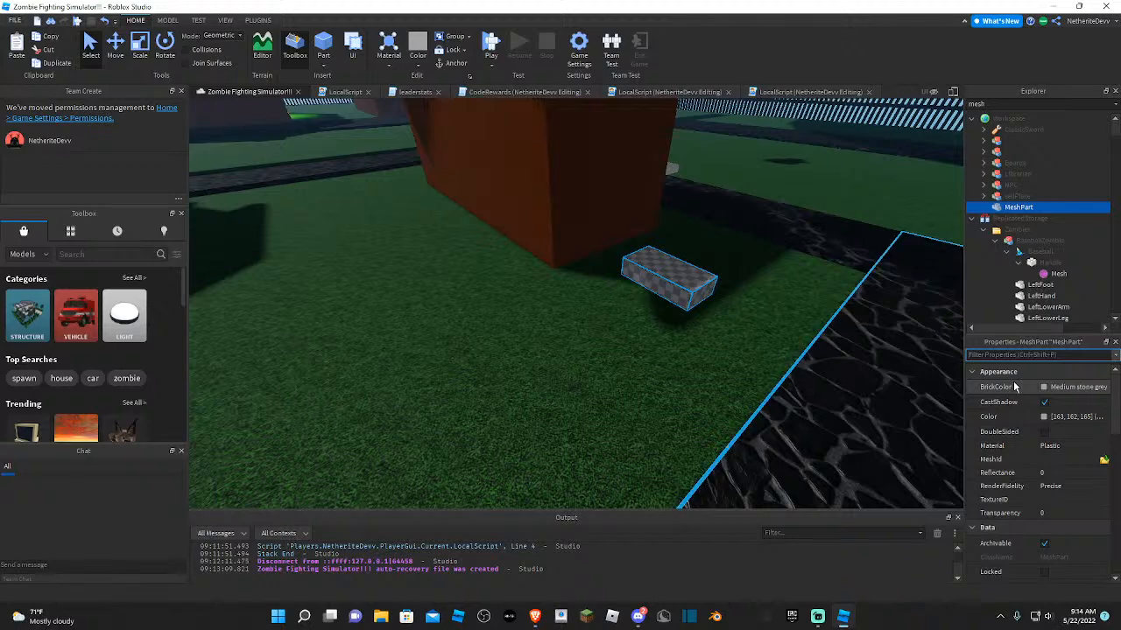
pyautogui.write('mes')
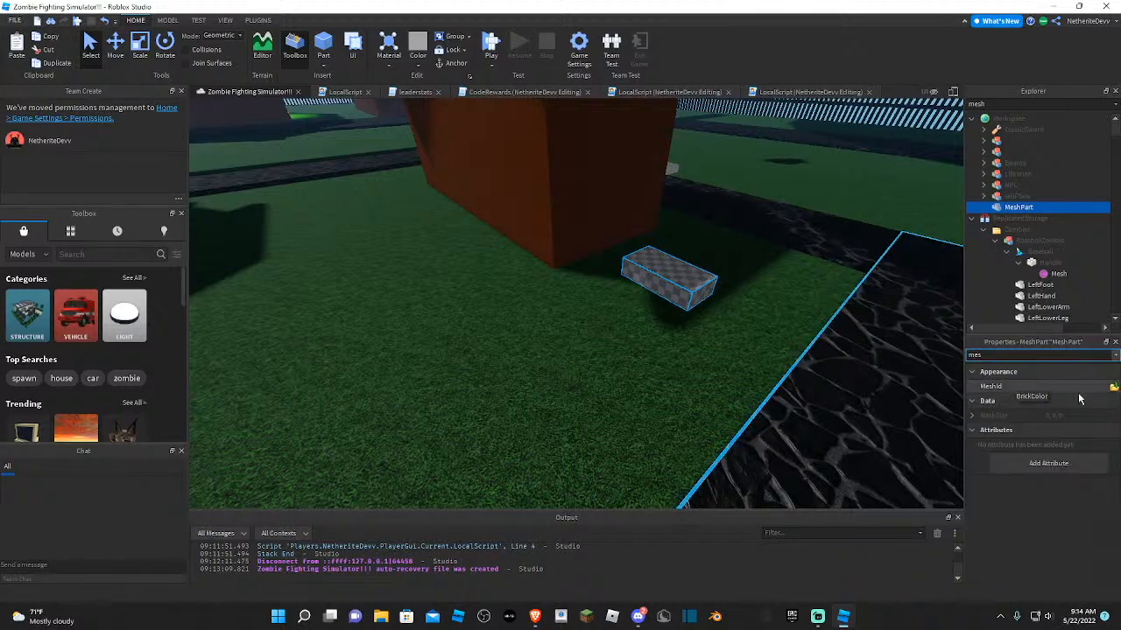
pyautogui.click(1112, 388)
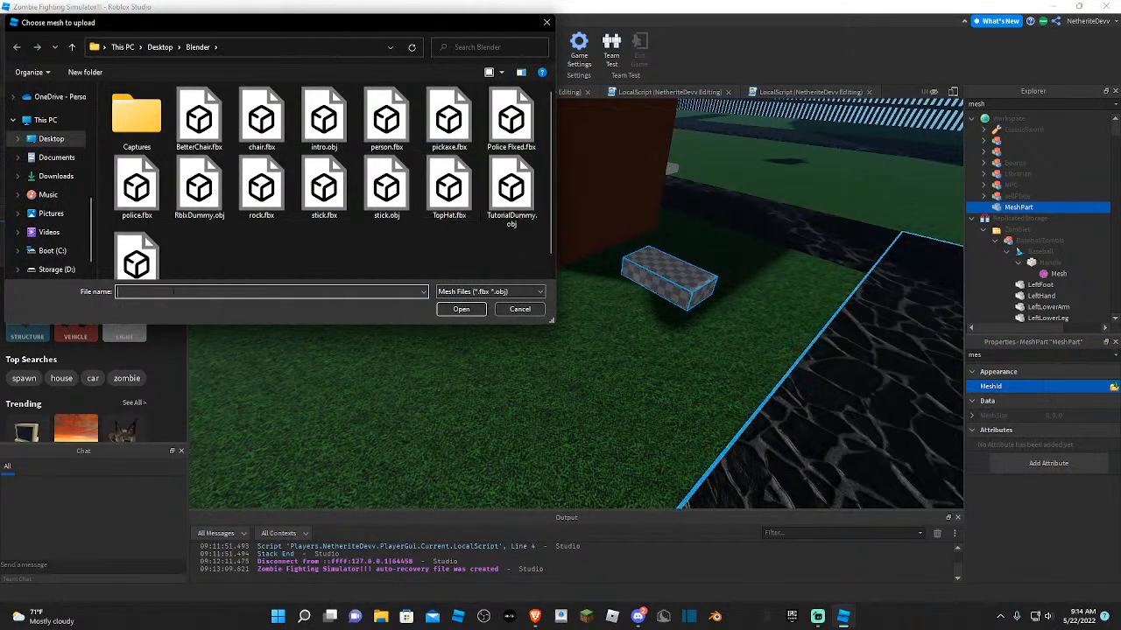
# - Specify the downloaded sussy model as the file and upload it as the MeshPart's mesh
pyautogui.write('suss')
pyautogui.click(828, 620)
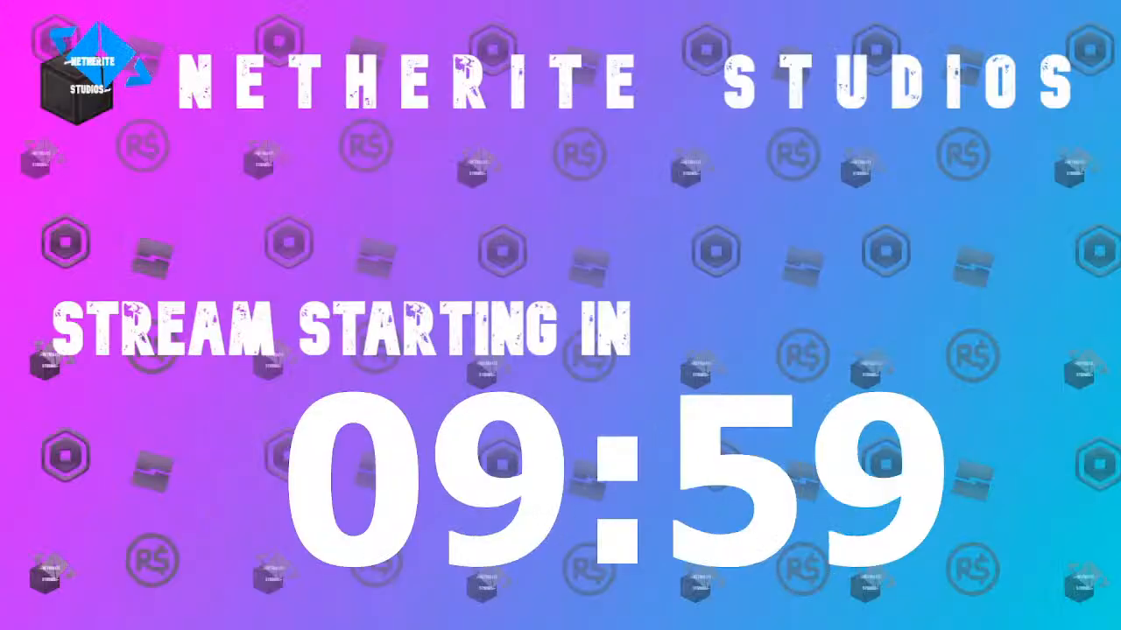
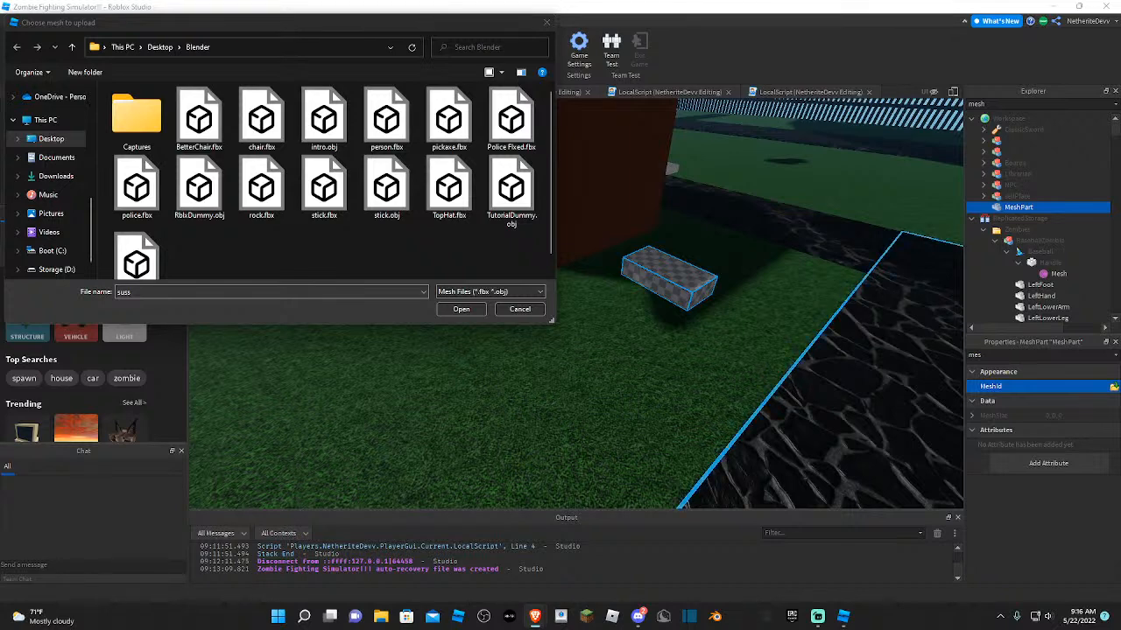
pyautogui.scroll(-1, 249, 247)
pyautogui.scroll(1, 48, 188)
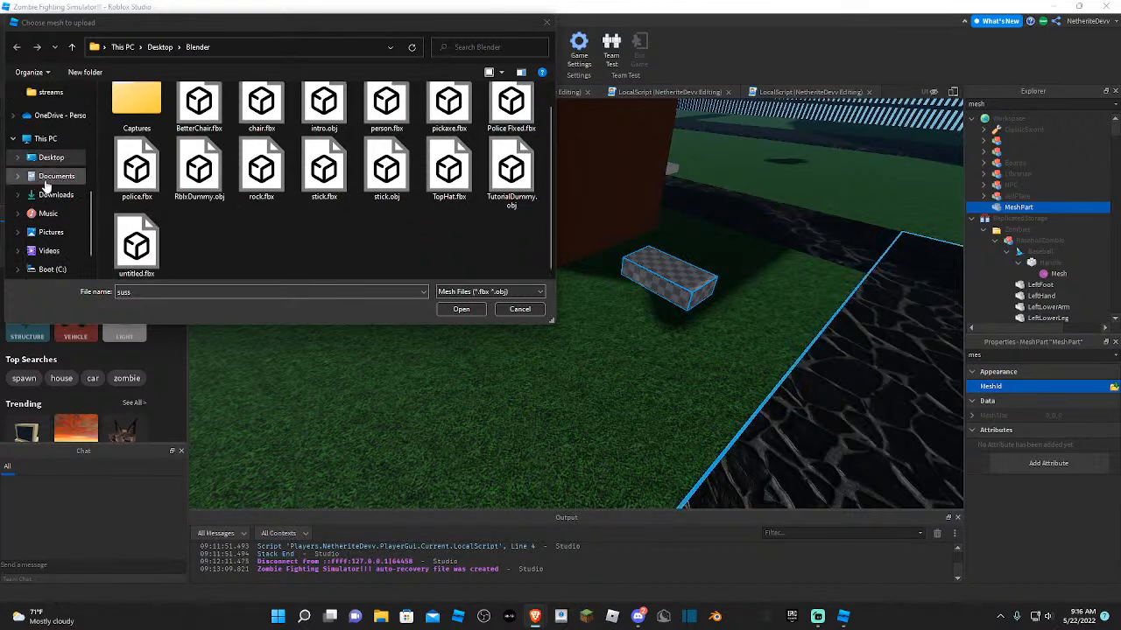
pyautogui.moveTo(125, 23); pyautogui.dragTo(1119, 263)
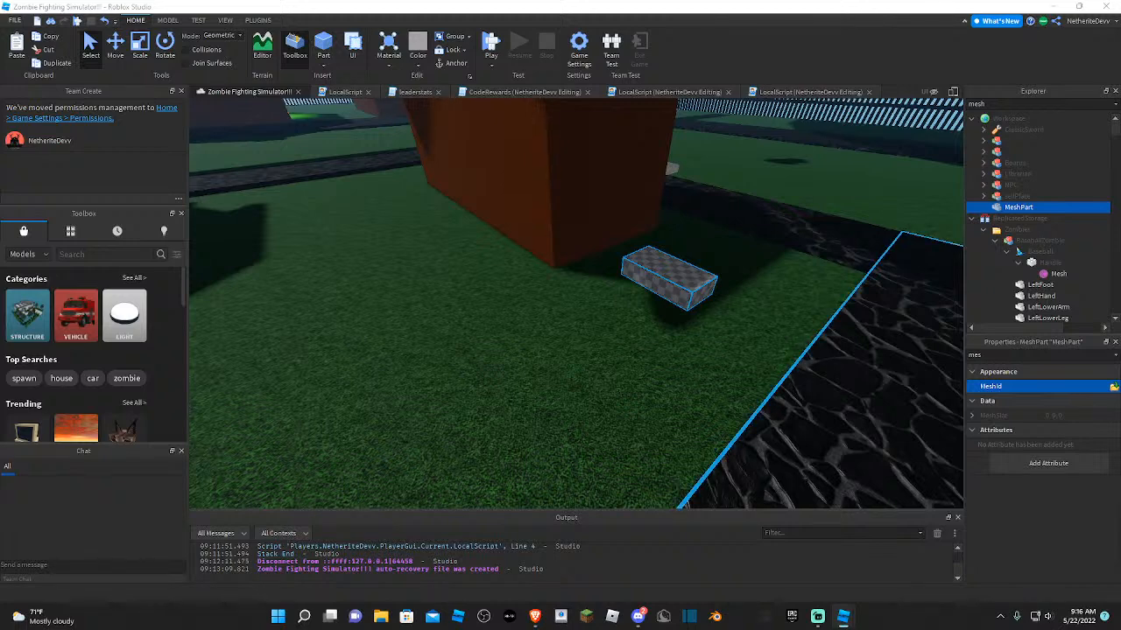
pyautogui.hotkey('ctrl', 'v')
pyautogui.press('Return')
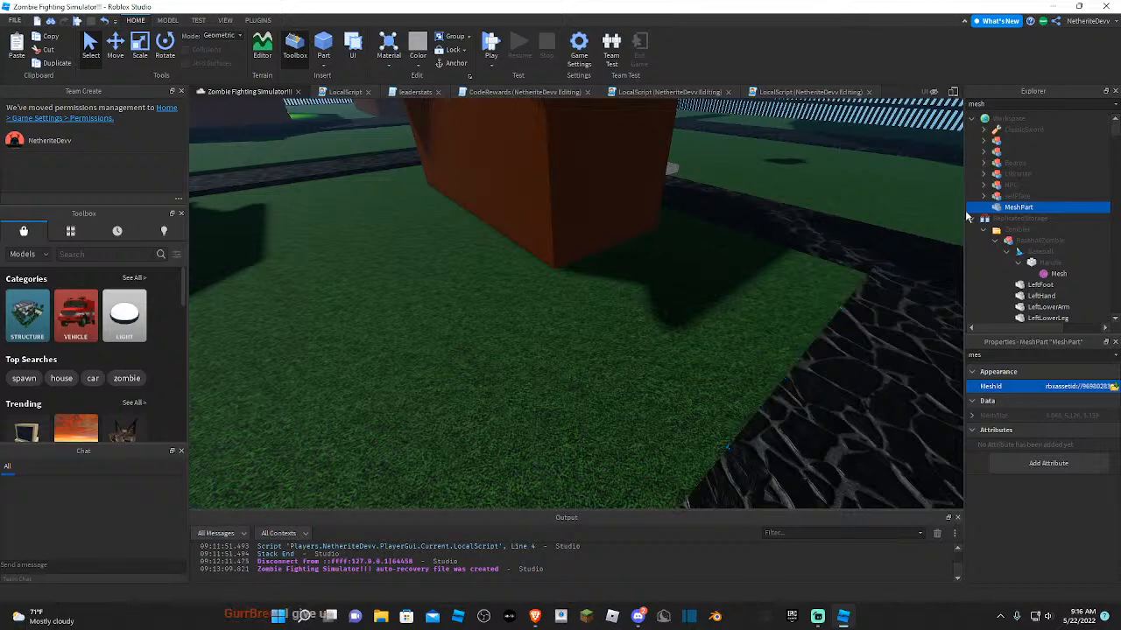
# - Focus the camera on the imported mesh and examine it from several angles and distances
pyautogui.press('f')
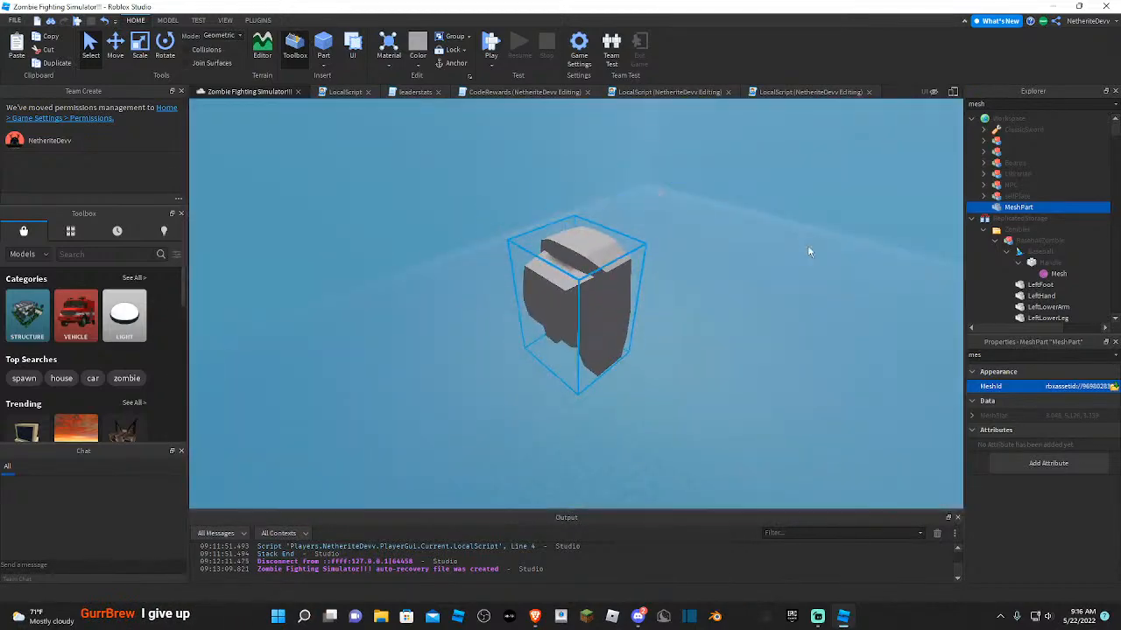
pyautogui.moveTo(809, 249); pyautogui.dragTo(803, 248, button='right')
pyautogui.press('s')
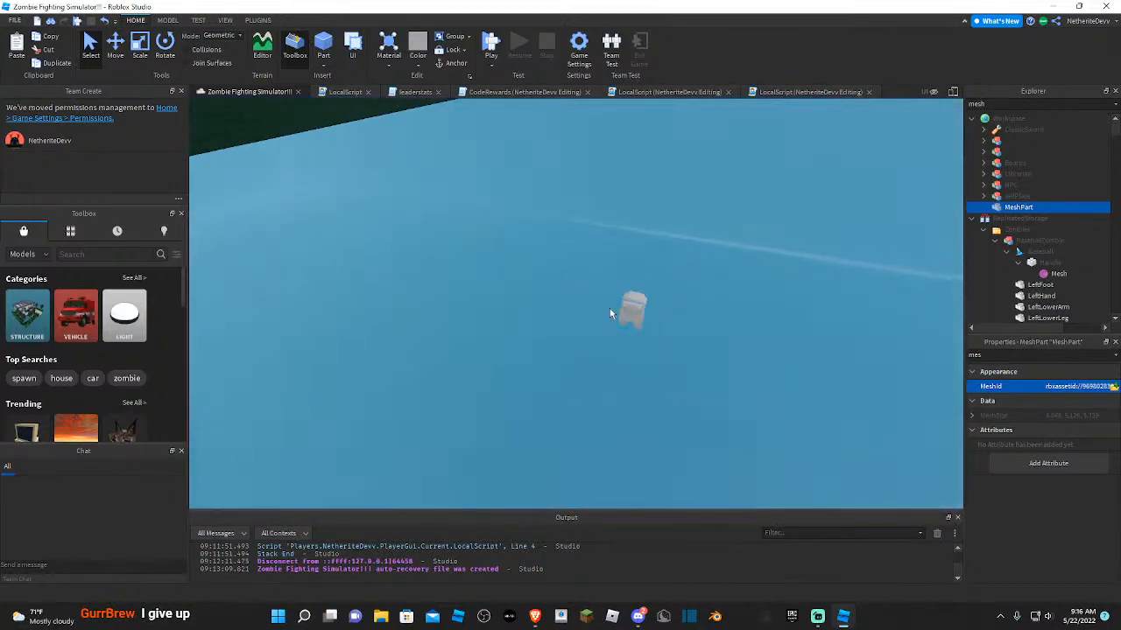
pyautogui.moveTo(630, 301); pyautogui.dragTo(629, 301, button='right')
pyautogui.moveTo(637, 386); pyautogui.dragTo(637, 386, button='right')
pyautogui.press('s')
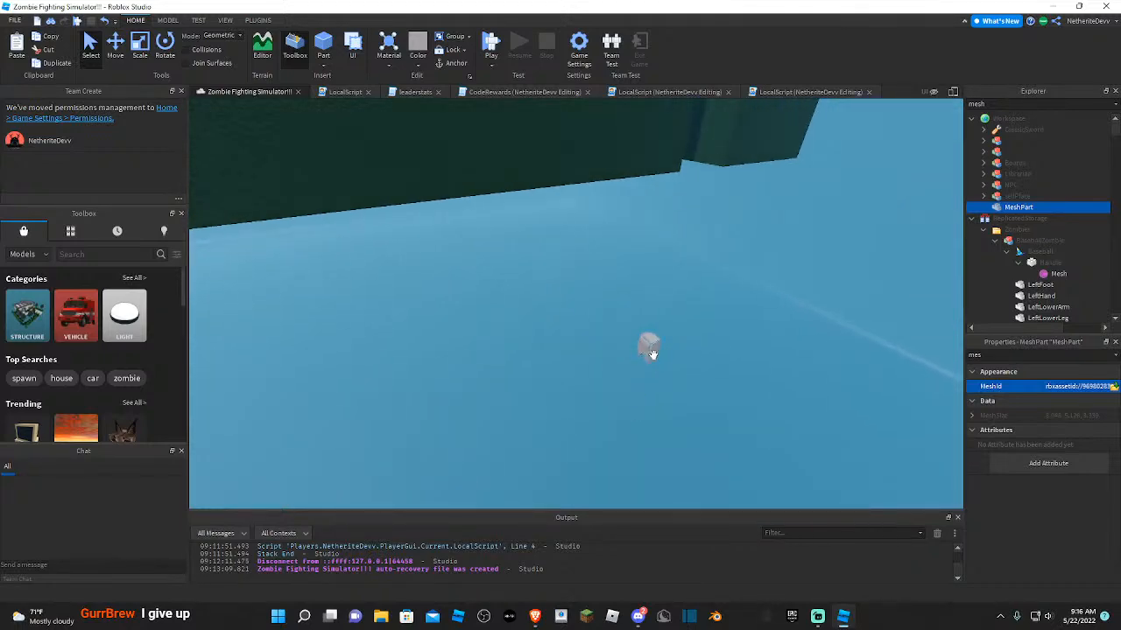
# - Move the imported mesh out of the water onto the grass against the wooden building's wall
pyautogui.moveTo(617, 269); pyautogui.dragTo(574, 137)
pyautogui.moveTo(574, 138); pyautogui.dragTo(561, 149, button='right')
pyautogui.moveTo(560, 149); pyautogui.dragTo(661, 166)
pyautogui.moveTo(661, 165); pyautogui.dragTo(657, 176, button='right')
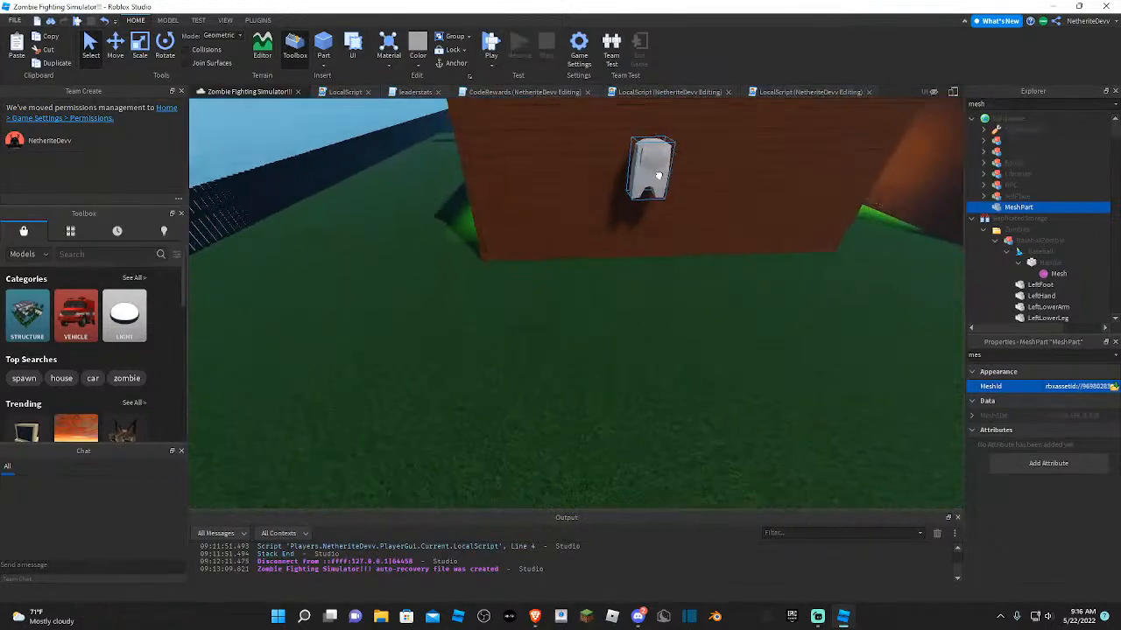
pyautogui.moveTo(657, 176); pyautogui.dragTo(641, 244)
pyautogui.moveTo(640, 243); pyautogui.dragTo(657, 237, button='right')
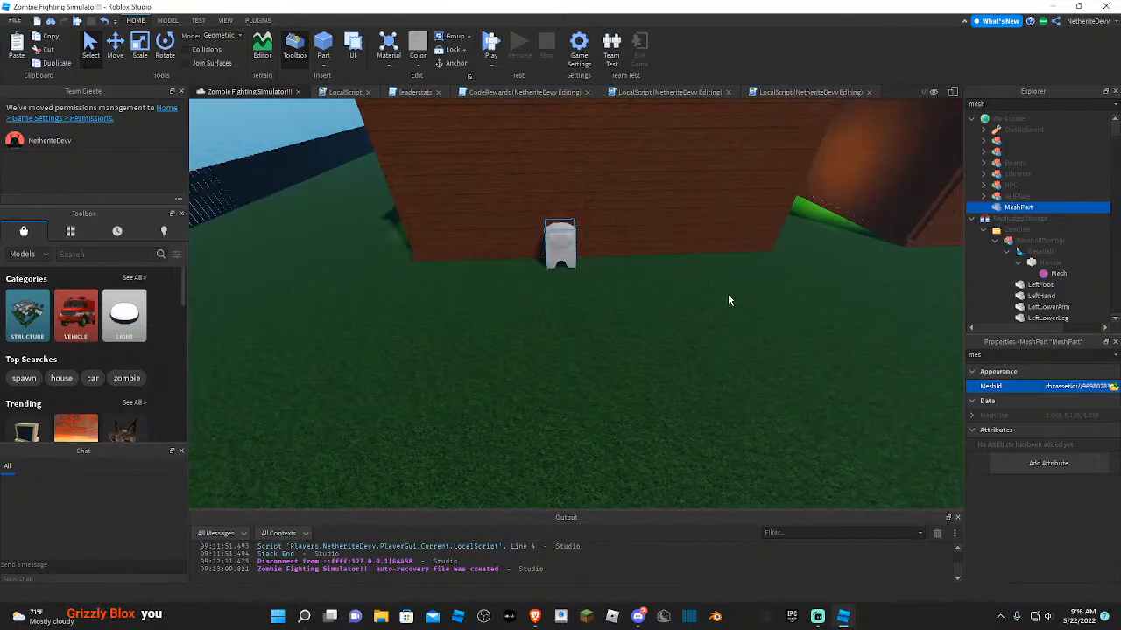
# - Set the BrickColor of the mesh beside the wooden wall to Really red
pyautogui.click(649, 302)
pyautogui.scroll(3, 613, 293)
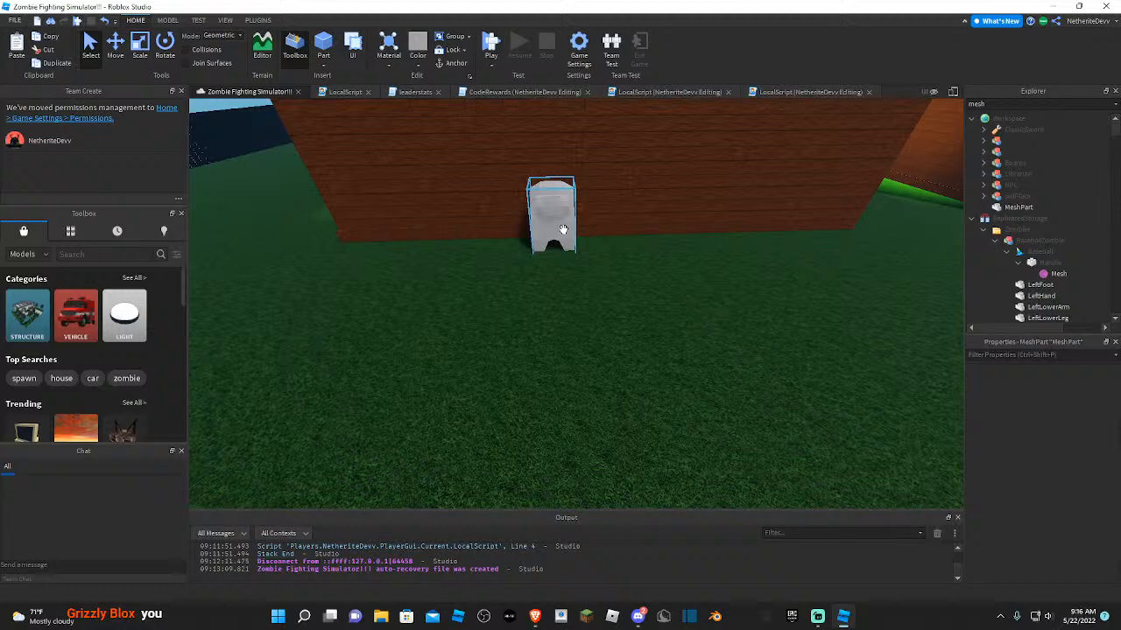
pyautogui.click(563, 229)
pyautogui.press('a')
pyautogui.press('w')
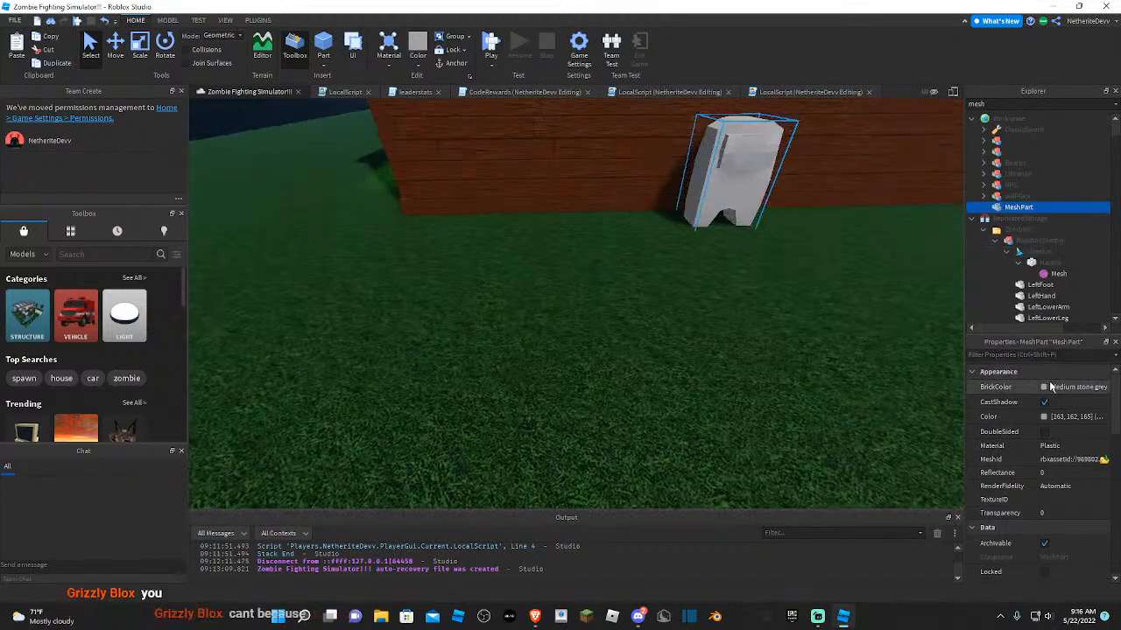
pyautogui.click(1044, 388)
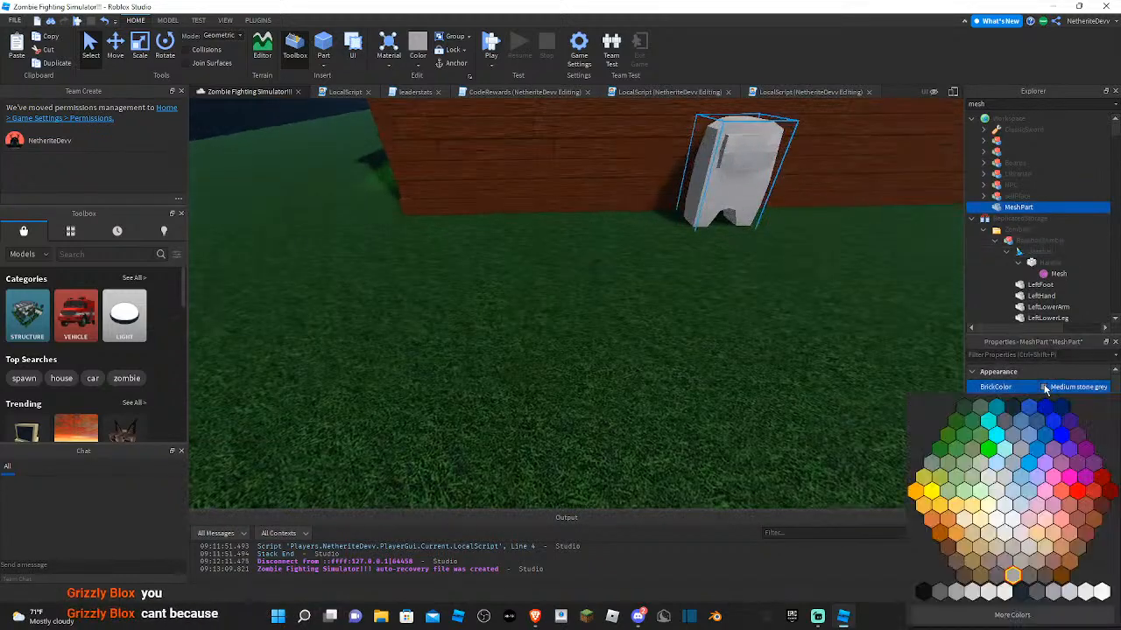
pyautogui.click(1078, 492)
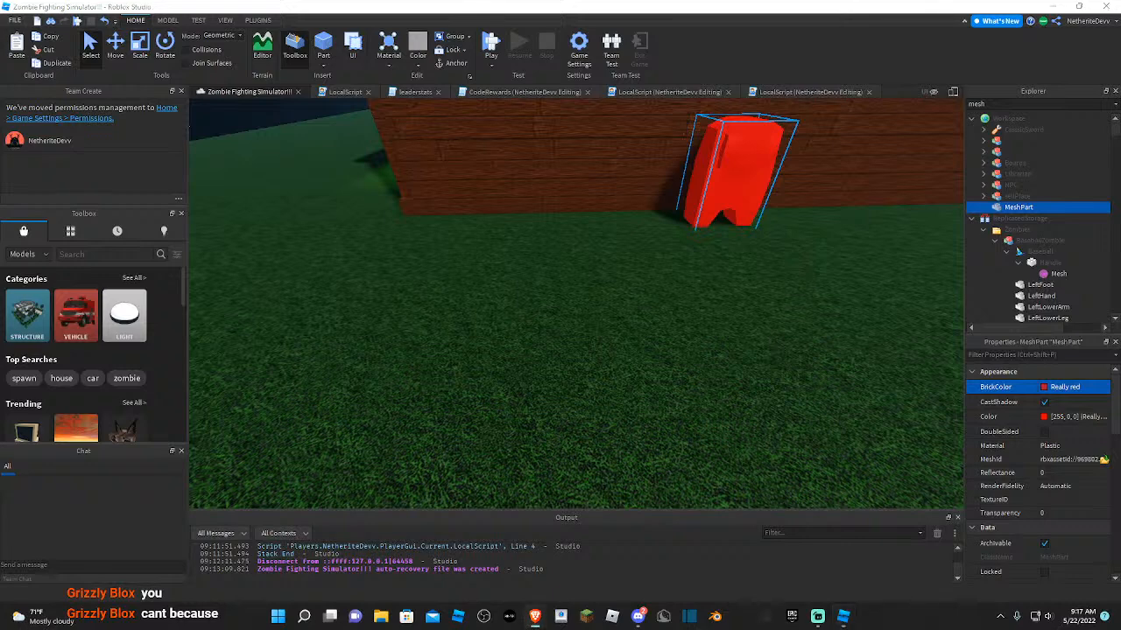
pyautogui.moveTo(766, 382); pyautogui.dragTo(766, 384, button='right')
pyautogui.press('w')
pyautogui.press('s')
# - Switch to Discord, open the shared Mouse sensor example Scratch project in Edge and examine its script
pyautogui.click(639, 617)
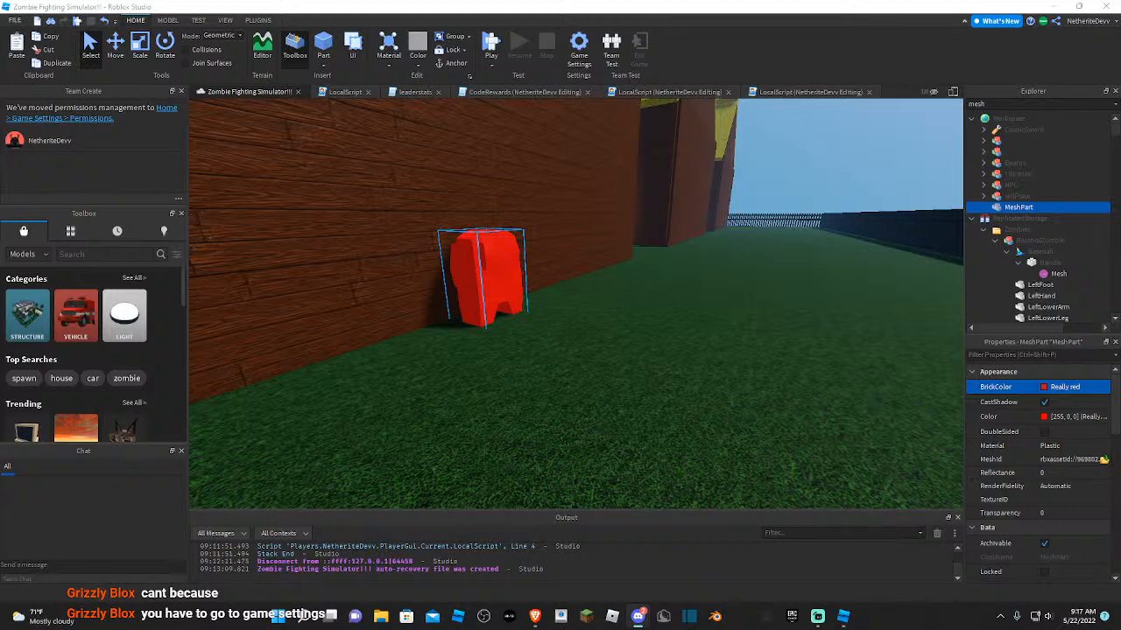
pyautogui.moveTo(871, 444); pyautogui.dragTo(888, 445, button='right')
pyautogui.click(876, 444)
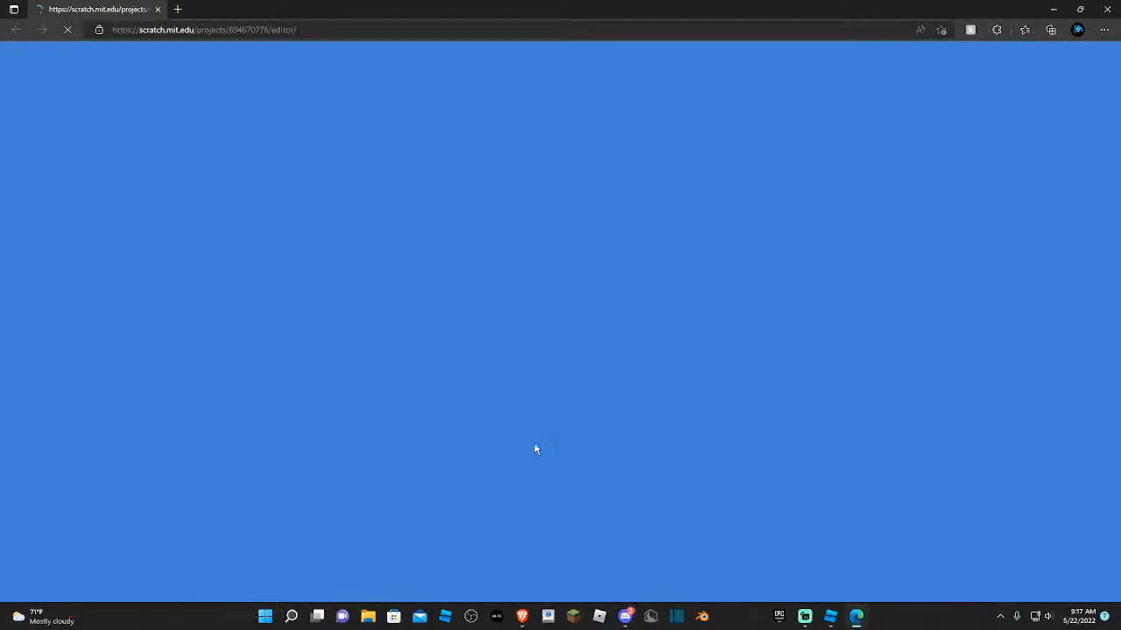
pyautogui.click(526, 622)
pyautogui.click(488, 562)
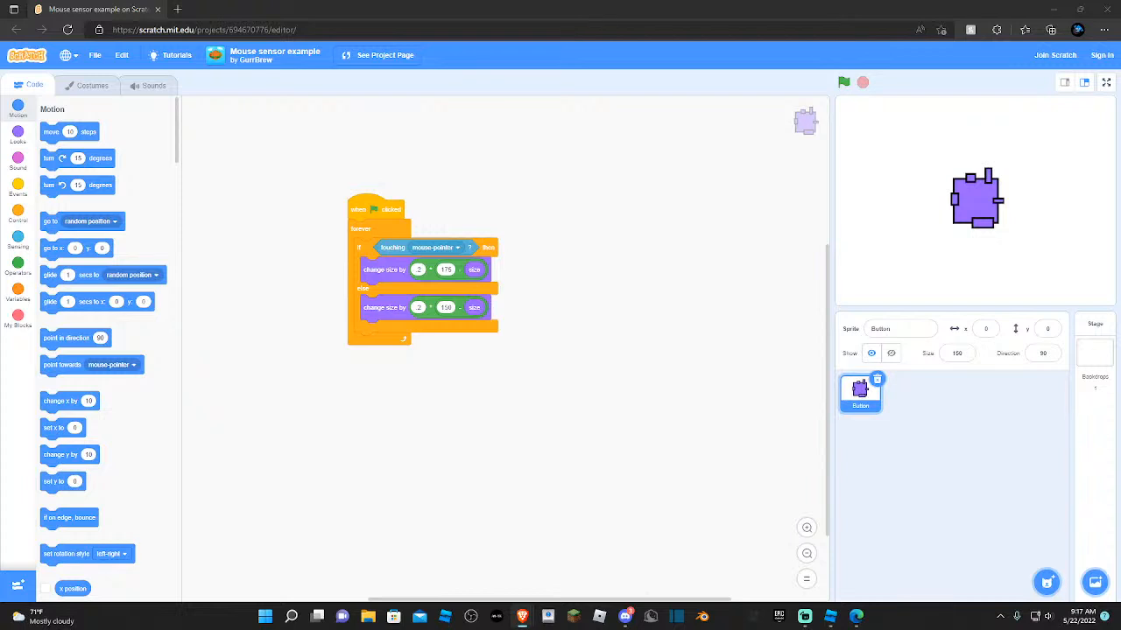
pyautogui.scroll(-1, 520, 338)
pyautogui.scroll(4, 506, 322)
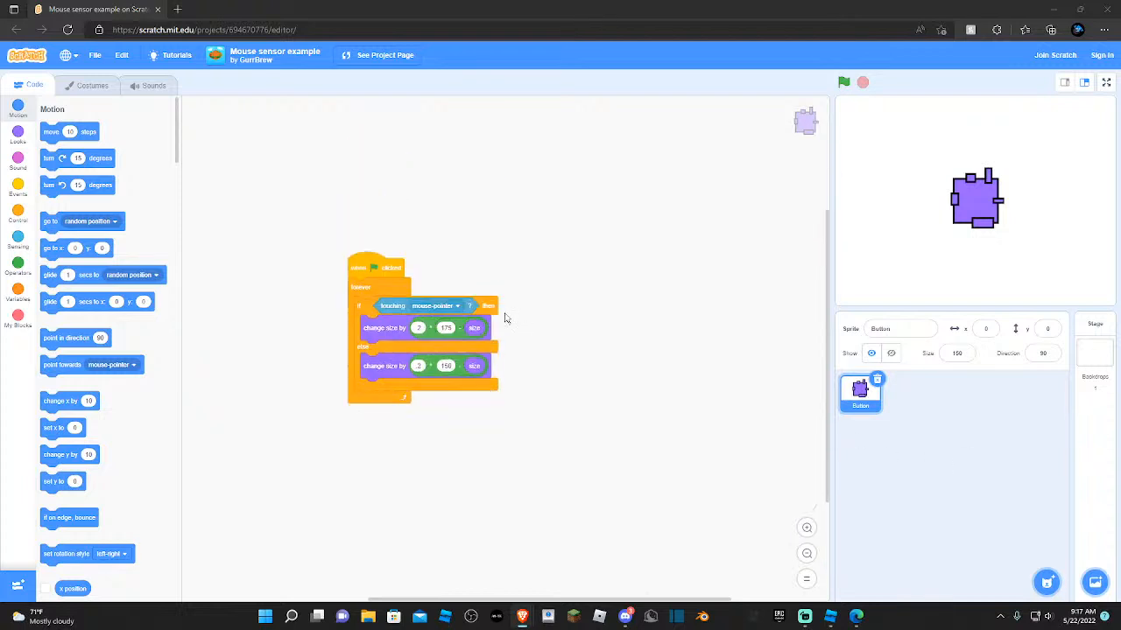
pyautogui.scroll(-4, 512, 321)
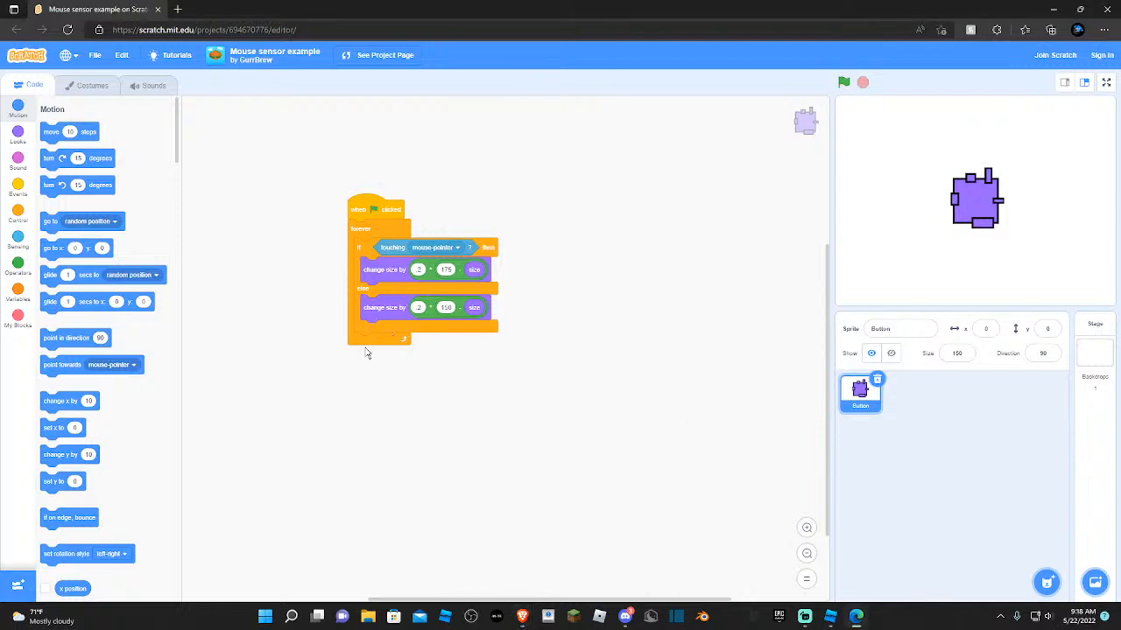
# - Reposition the green-flag script stack in the workspace and open the Button sprite's costume for viewing
pyautogui.moveTo(364, 342)
pyautogui.mouseDown()
pyautogui.moveTo(379, 386)
pyautogui.moveTo(363, 344)
pyautogui.mouseUp()
pyautogui.moveTo(369, 229); pyautogui.dragTo(374, 218)
pyautogui.moveTo(377, 217); pyautogui.dragTo(428, 233)
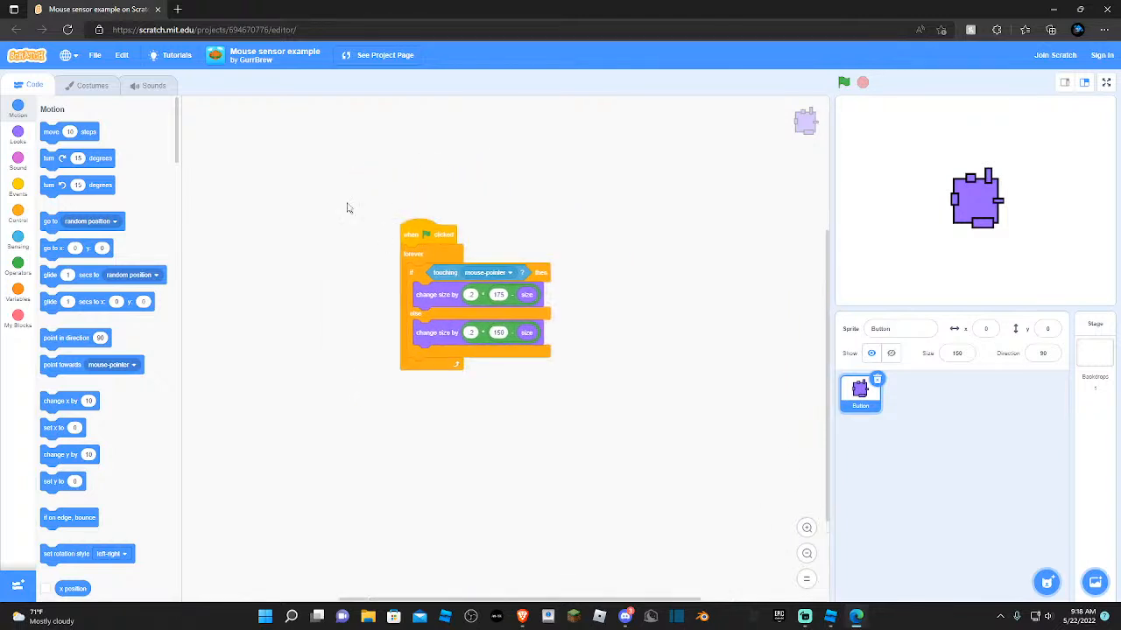
pyautogui.click(67, 86)
pyautogui.click(42, 89)
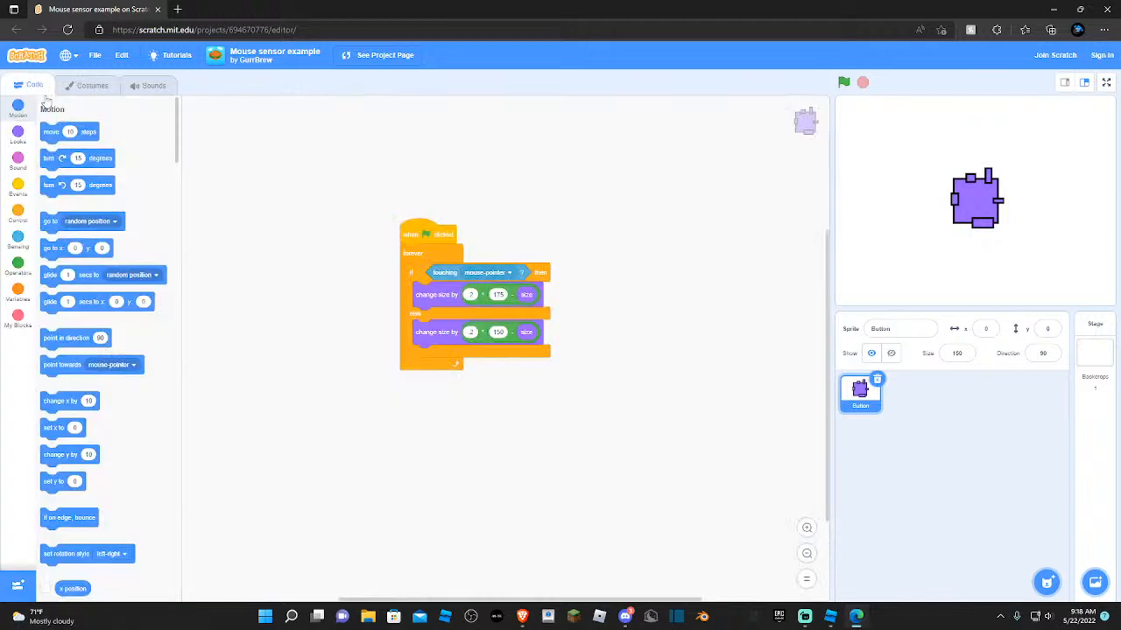
pyautogui.click(86, 89)
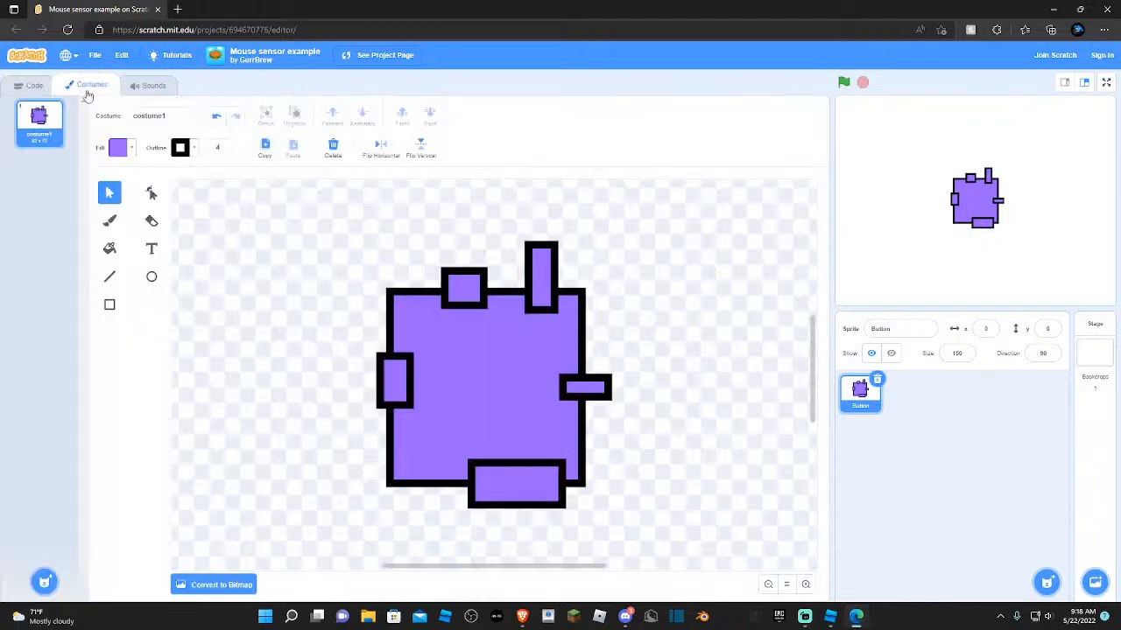
# - Undo the change to the costume's large purple square and close the Scratch project without saving
pyautogui.click(463, 310)
pyautogui.press('super')
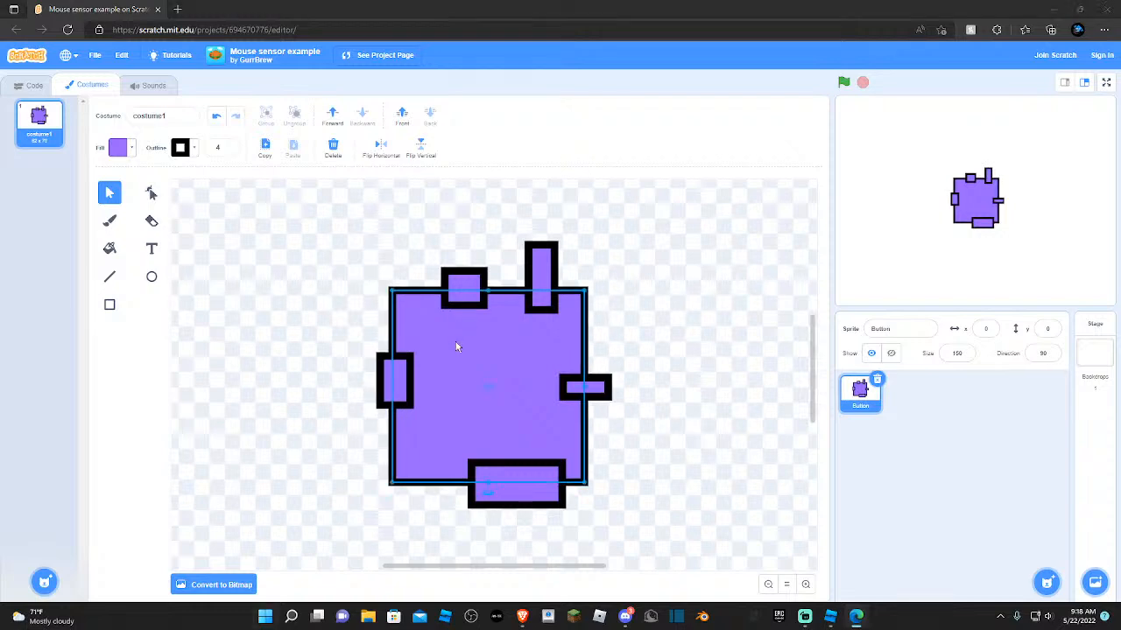
pyautogui.click(322, 246)
pyautogui.hotkey('ctrl', 'z')
pyautogui.click(637, 316)
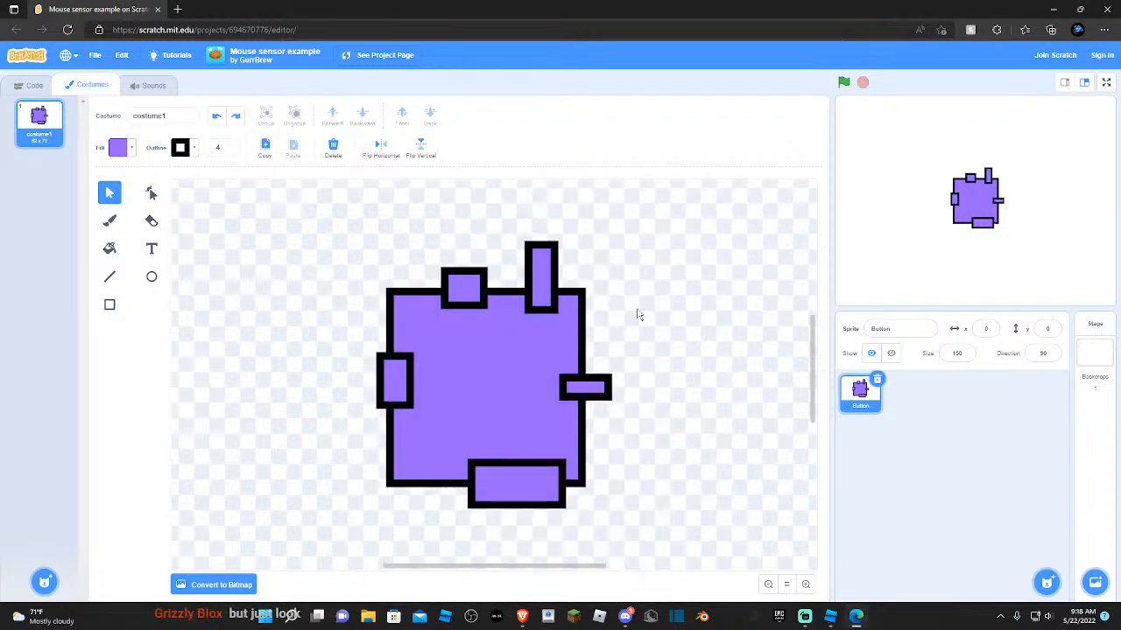
pyautogui.click(158, 9)
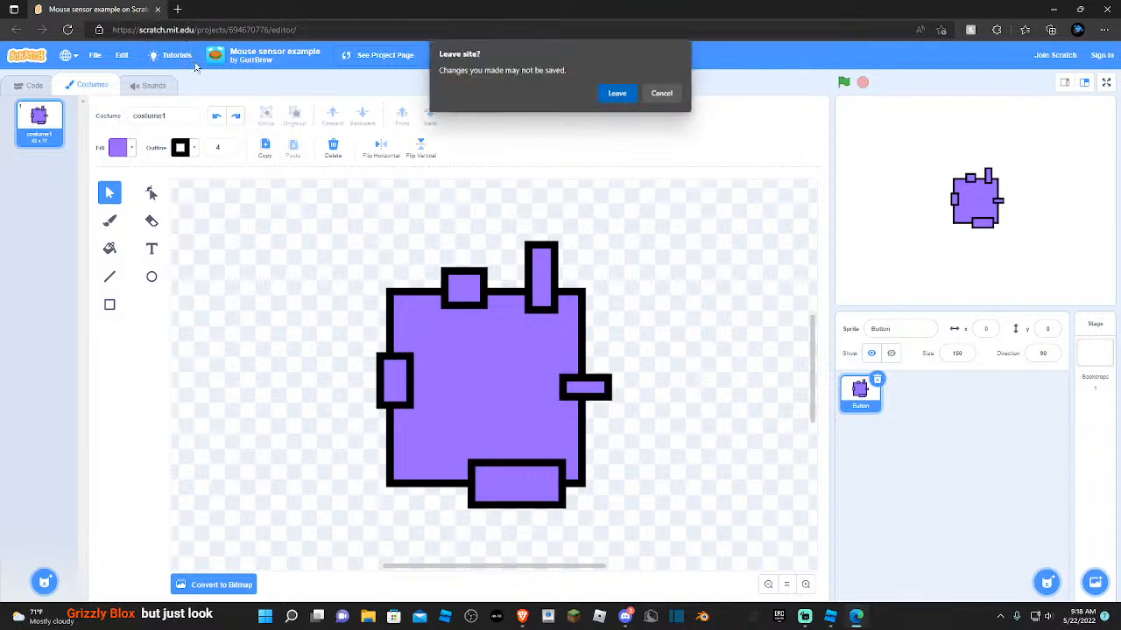
pyautogui.click(620, 98)
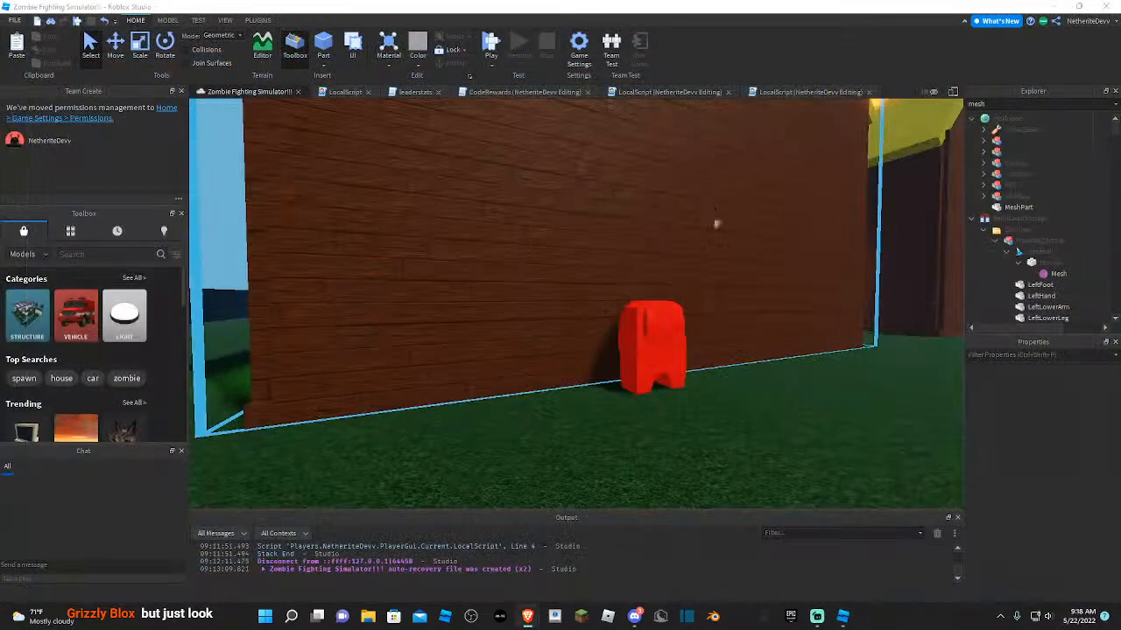
# - Switch to Roblox Studio, review the group role access in the Game Settings permissions, and close the settings
pyautogui.moveTo(502, 218); pyautogui.dragTo(302, 220, button='right')
pyautogui.click(579, 49)
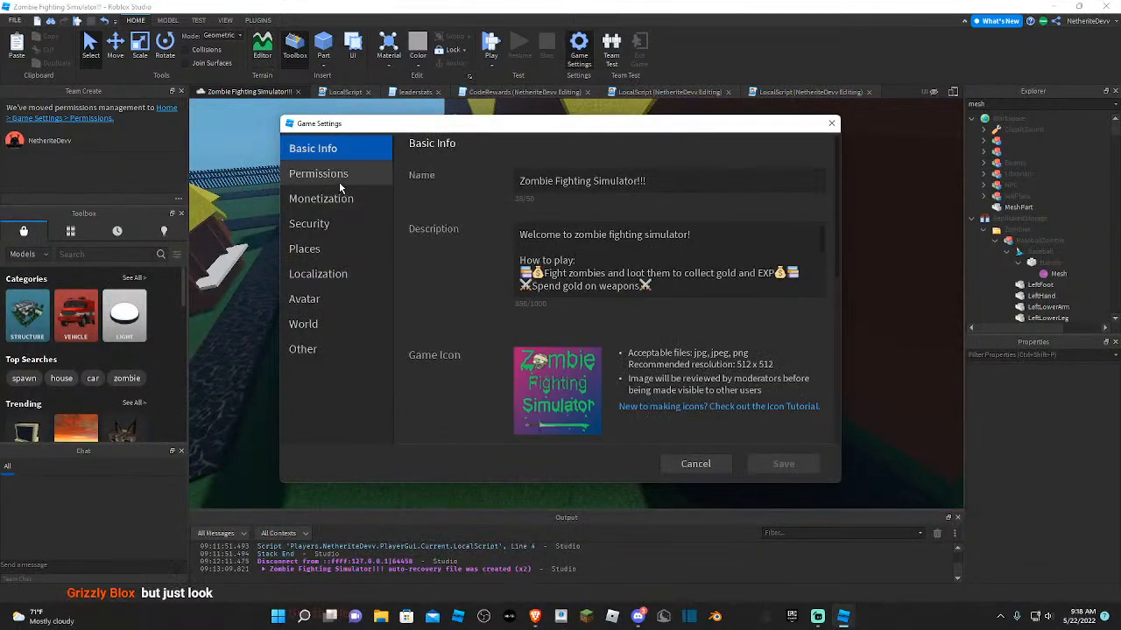
pyautogui.click(338, 178)
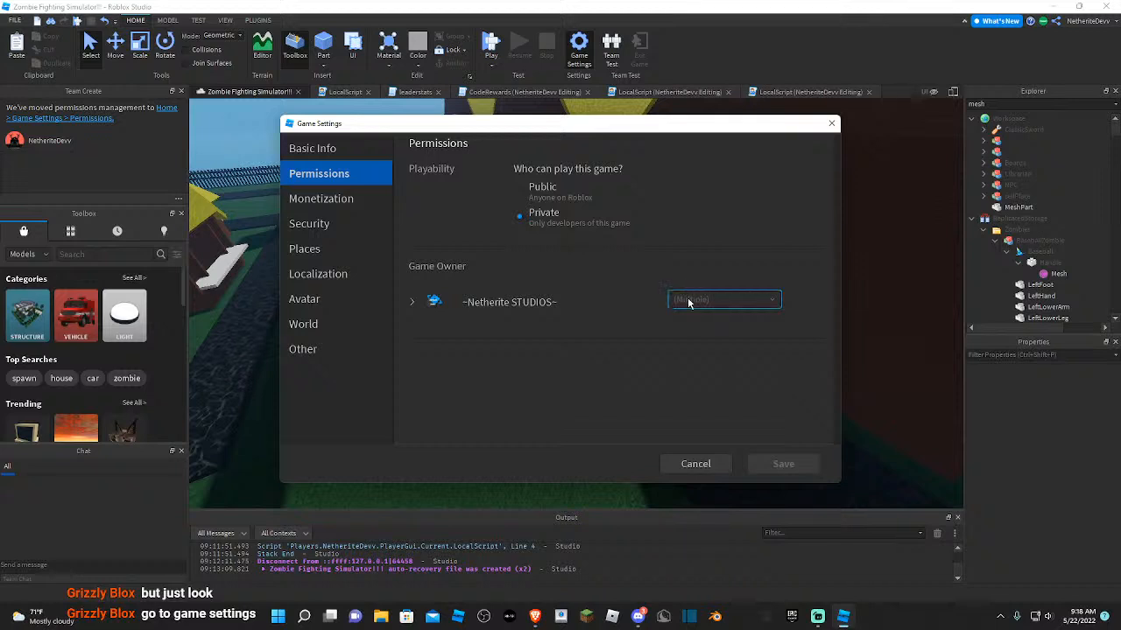
pyautogui.click(684, 300)
pyautogui.scroll(-3, 665, 295)
pyautogui.scroll(2, 683, 302)
pyautogui.scroll(-2, 672, 333)
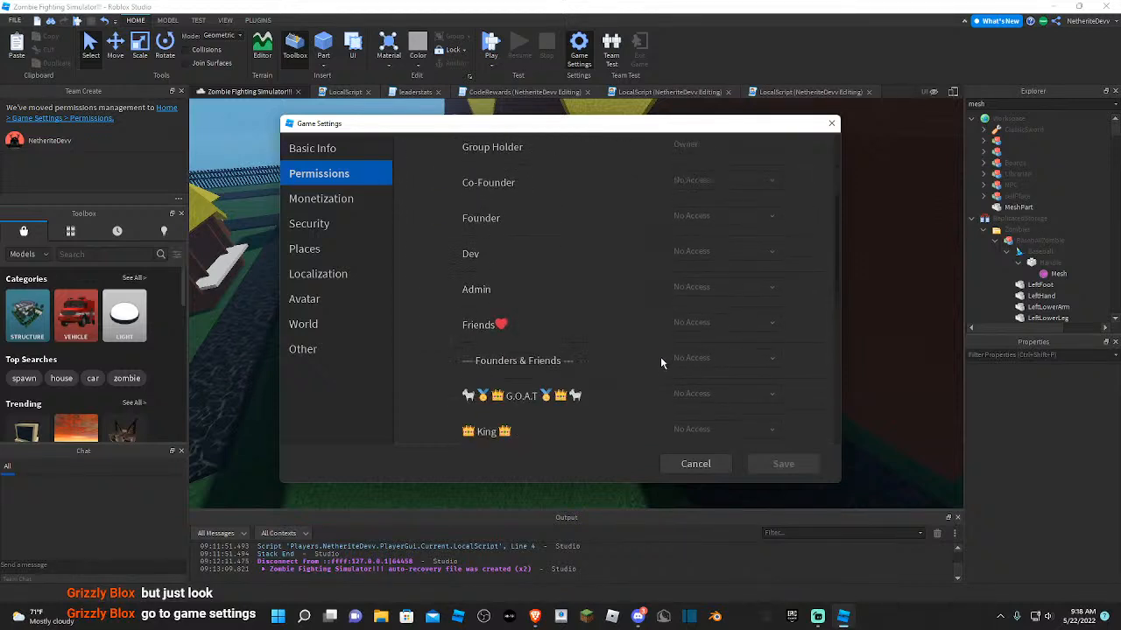
pyautogui.scroll(1, 714, 282)
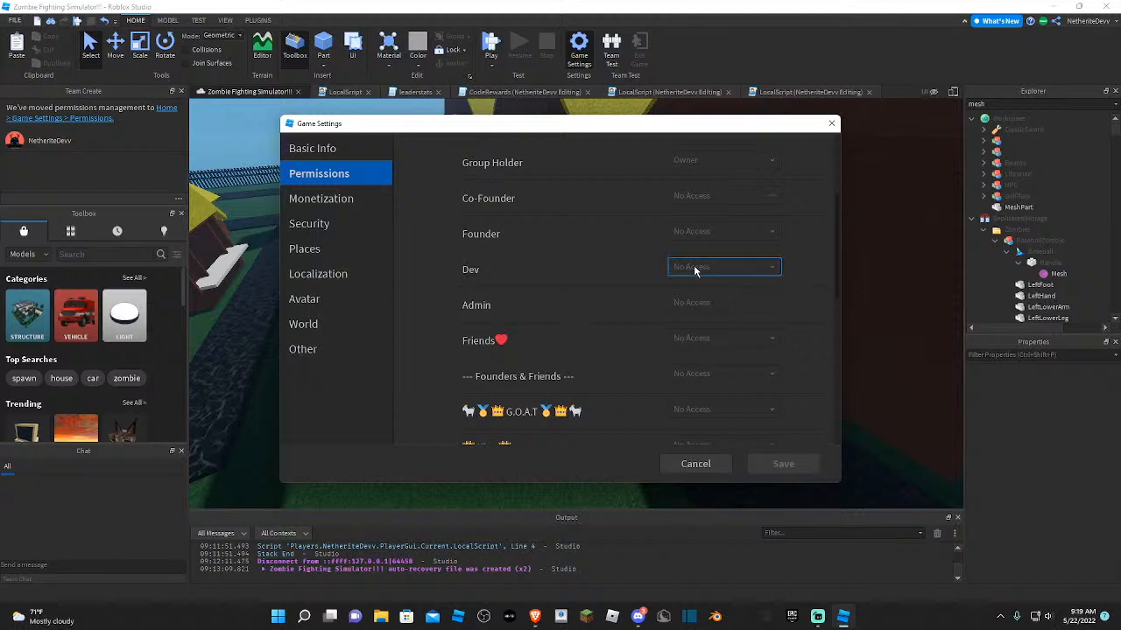
pyautogui.click(838, 129)
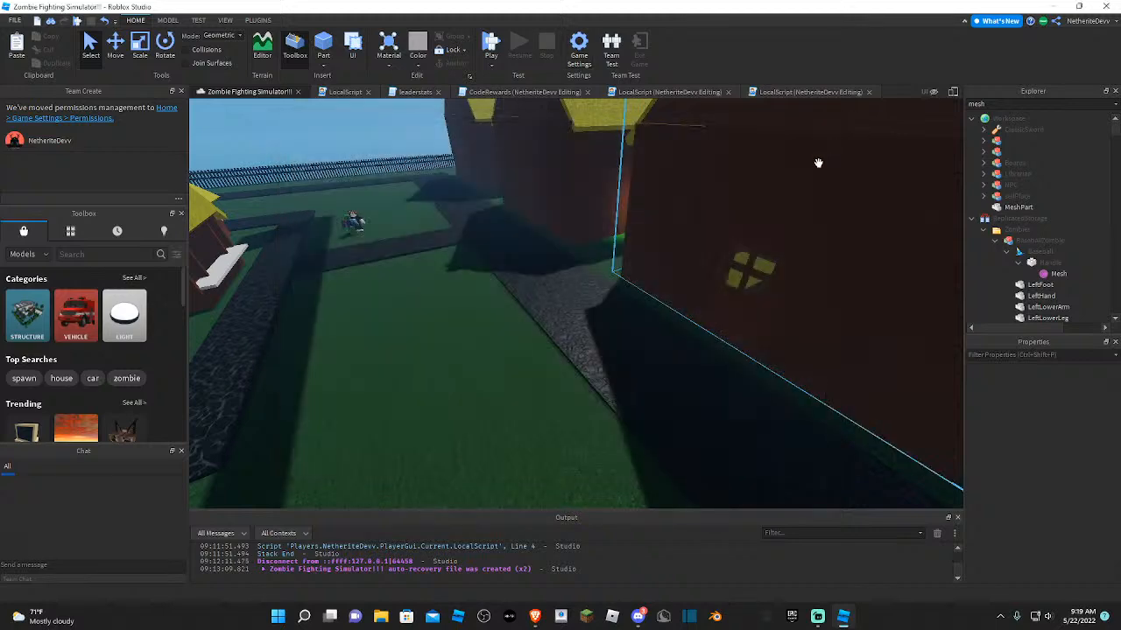
# - Preview the game's UI over the map while browsing the mesh-filtered object list, and hide the UI again
pyautogui.moveTo(761, 213); pyautogui.dragTo(761, 213, button='right')
pyautogui.scroll(-3, 761, 213)
pyautogui.click(932, 93)
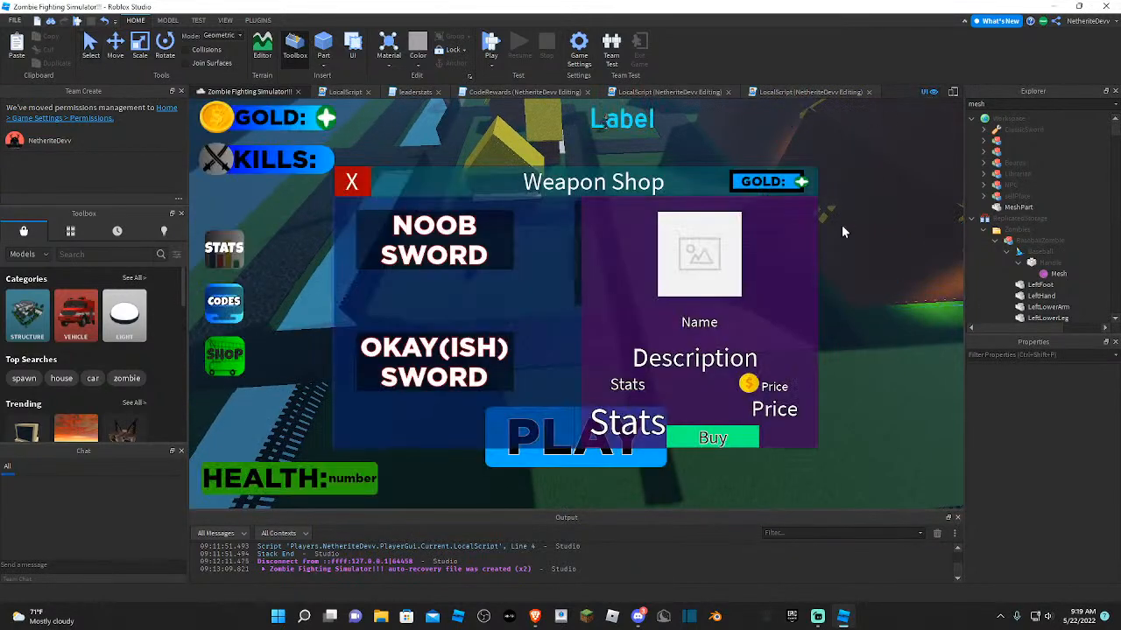
pyautogui.moveTo(827, 267); pyautogui.dragTo(827, 267, button='right')
pyautogui.scroll(-5, 1083, 274)
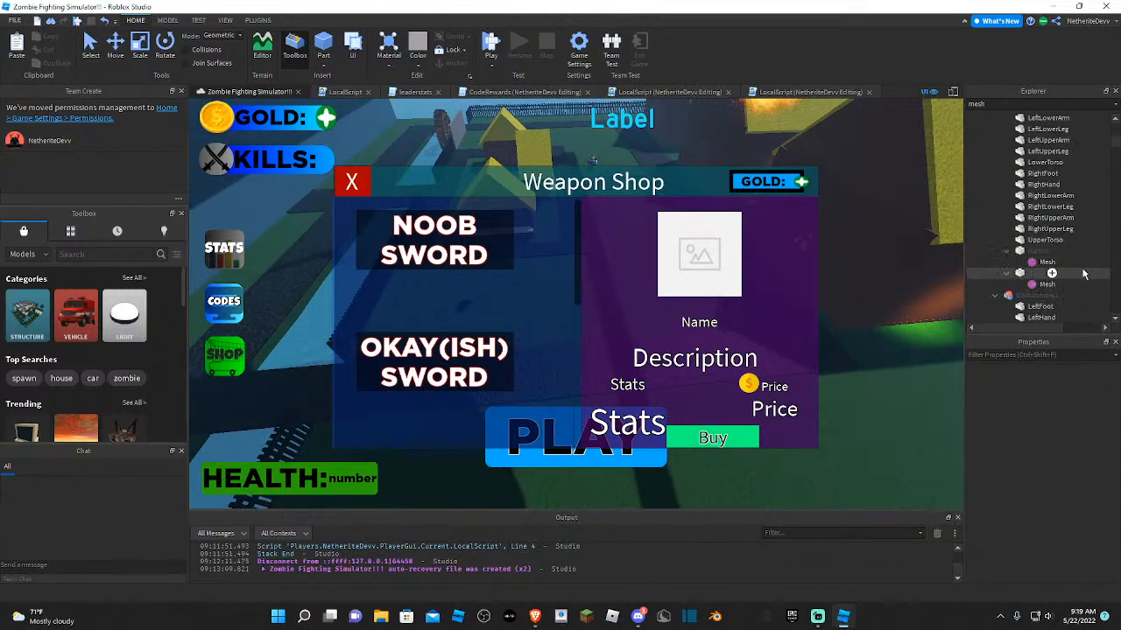
pyautogui.scroll(-12, 1083, 274)
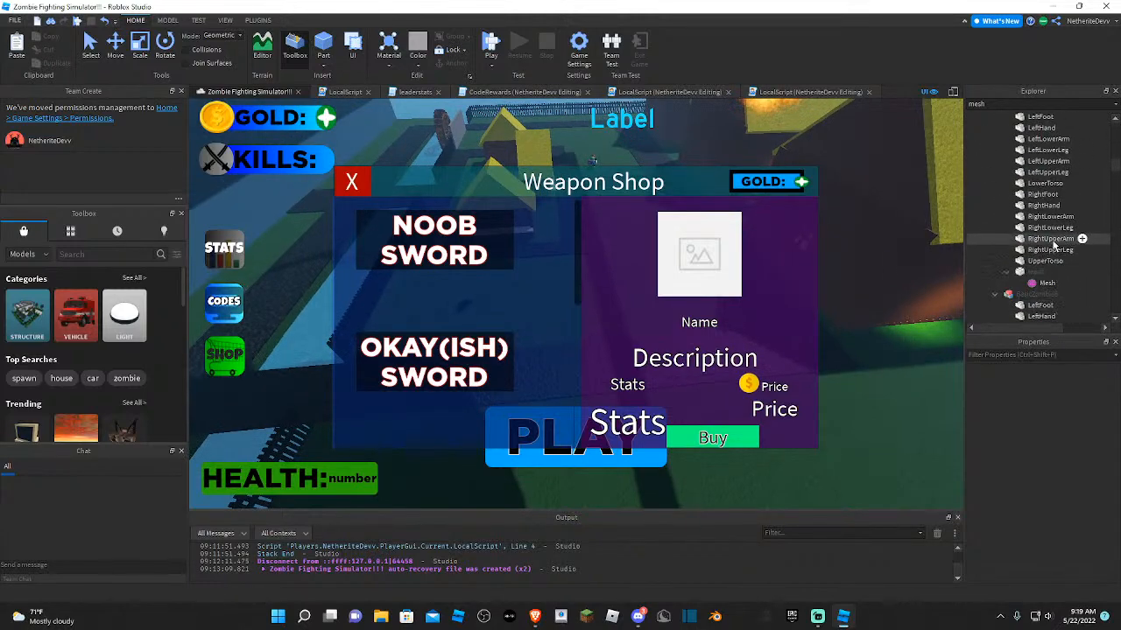
pyautogui.click(1033, 285)
pyautogui.moveTo(918, 248); pyautogui.dragTo(919, 249, button='right')
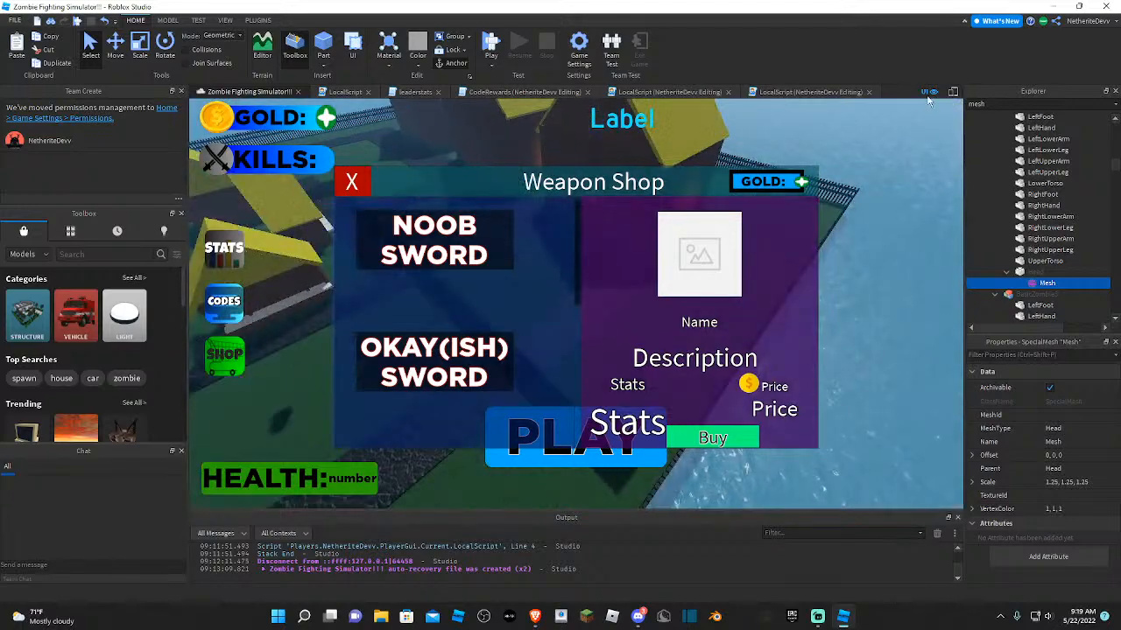
pyautogui.click(929, 92)
# - Duplicate the red mesh by the wooden wall and place the copy on the open grass near the fence
pyautogui.press('w')
pyautogui.moveTo(871, 178); pyautogui.dragTo(871, 178, button='right')
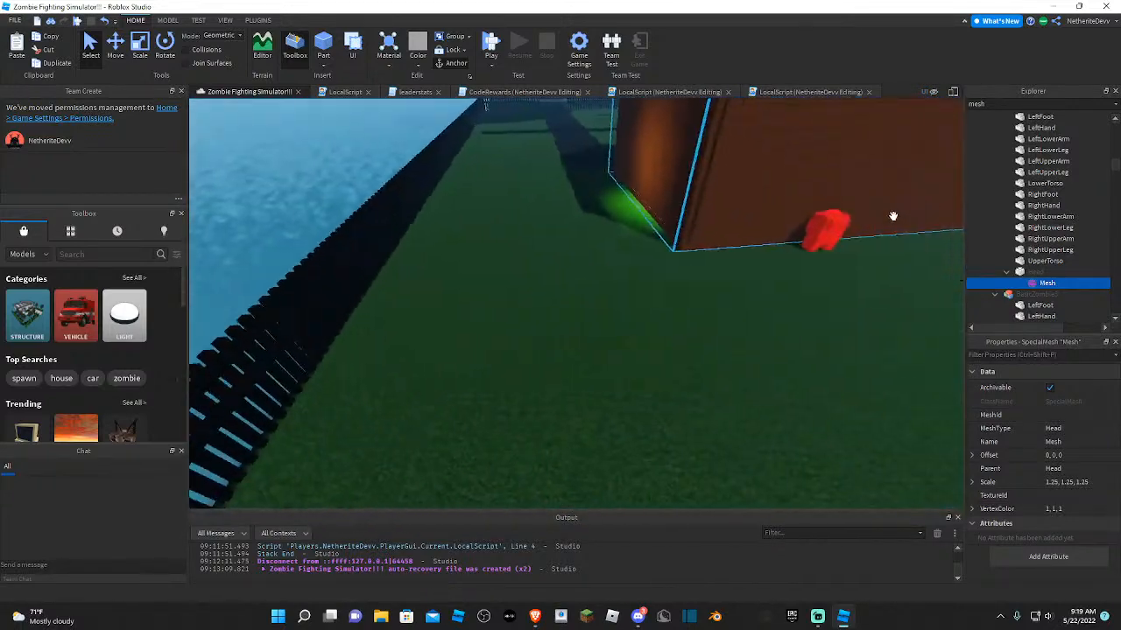
pyautogui.press('d')
pyautogui.click(721, 240)
pyautogui.hotkey('ctrl', 'd')
pyautogui.moveTo(721, 240); pyautogui.dragTo(372, 374)
pyautogui.press('a')
pyautogui.press('s')
pyautogui.scroll(2, 1053, 167)
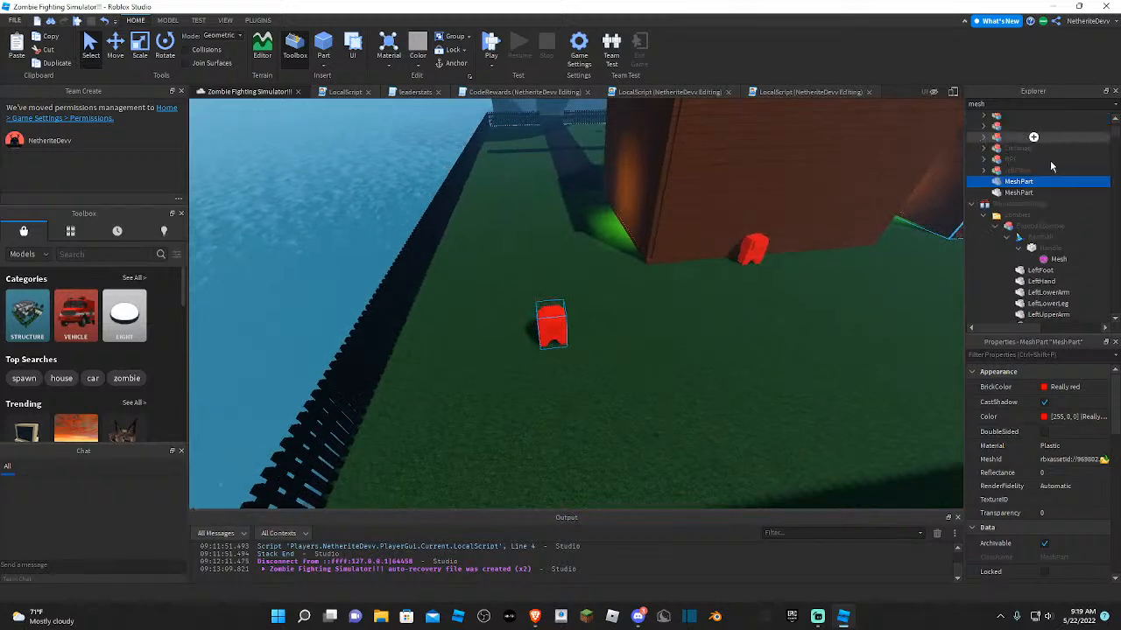
# - Replace the duplicated MeshPart's mesh with pickaxe.fbx from the Blender folder, accepting its stored location
pyautogui.click(1101, 462)
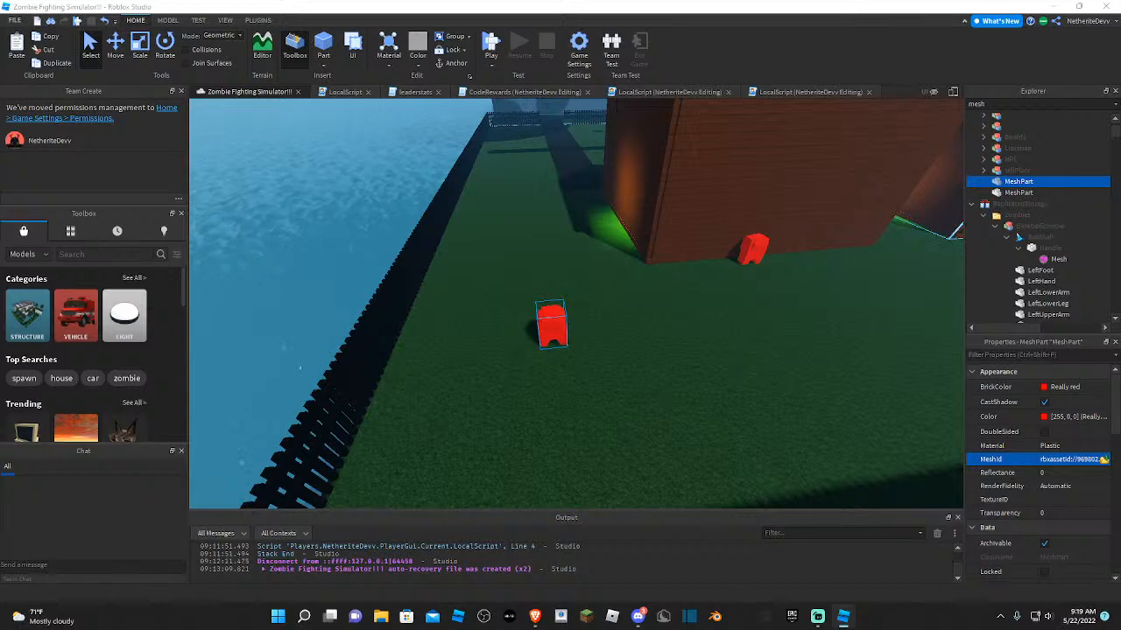
pyautogui.click(1102, 460)
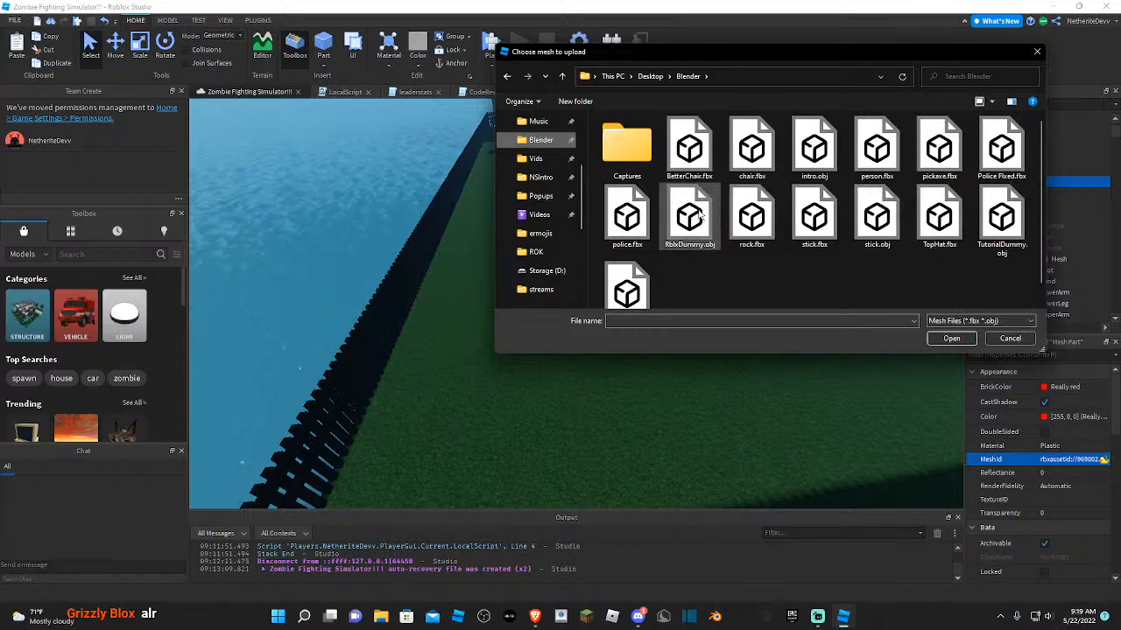
pyautogui.doubleClick(953, 165)
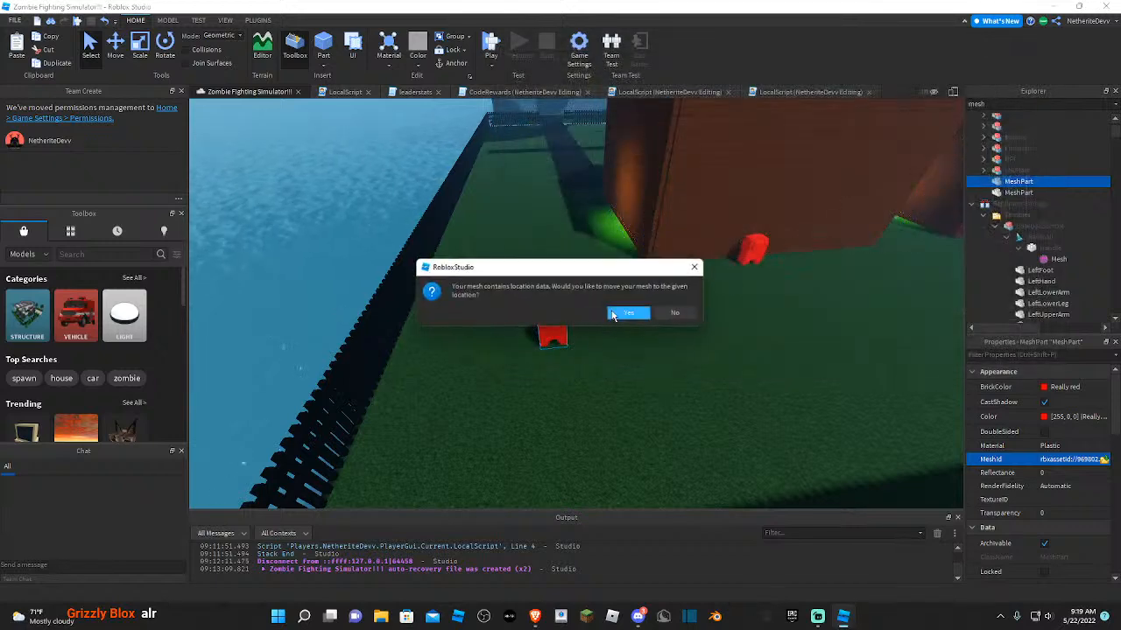
pyautogui.click(633, 314)
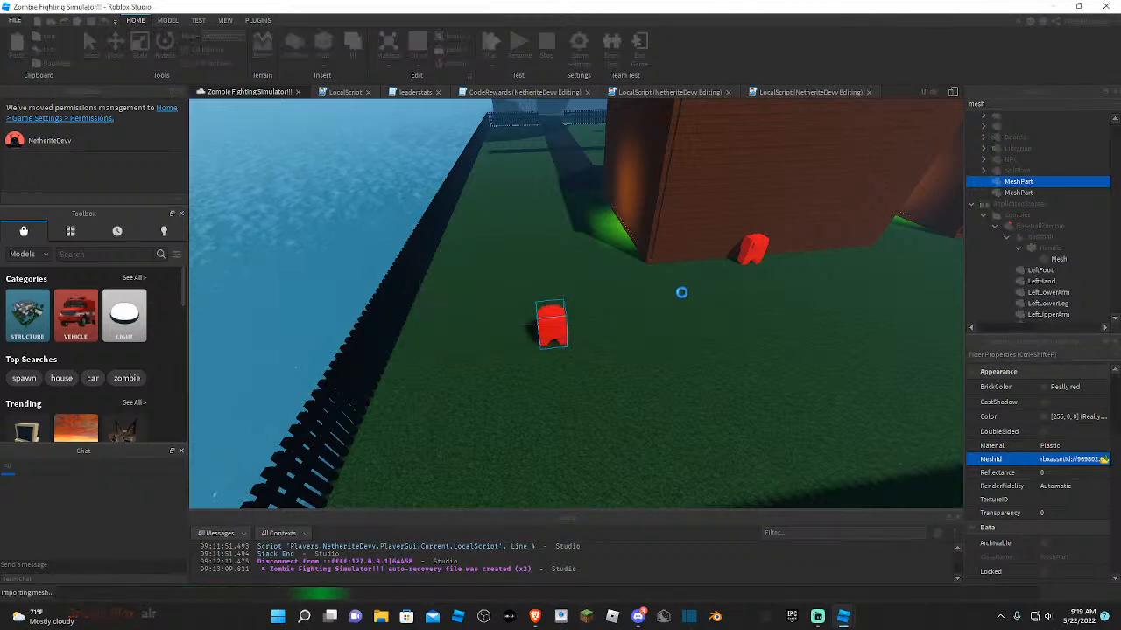
# - Focus the camera on the imported pickaxe mesh and examine it from several angles and distances
pyautogui.press('f')
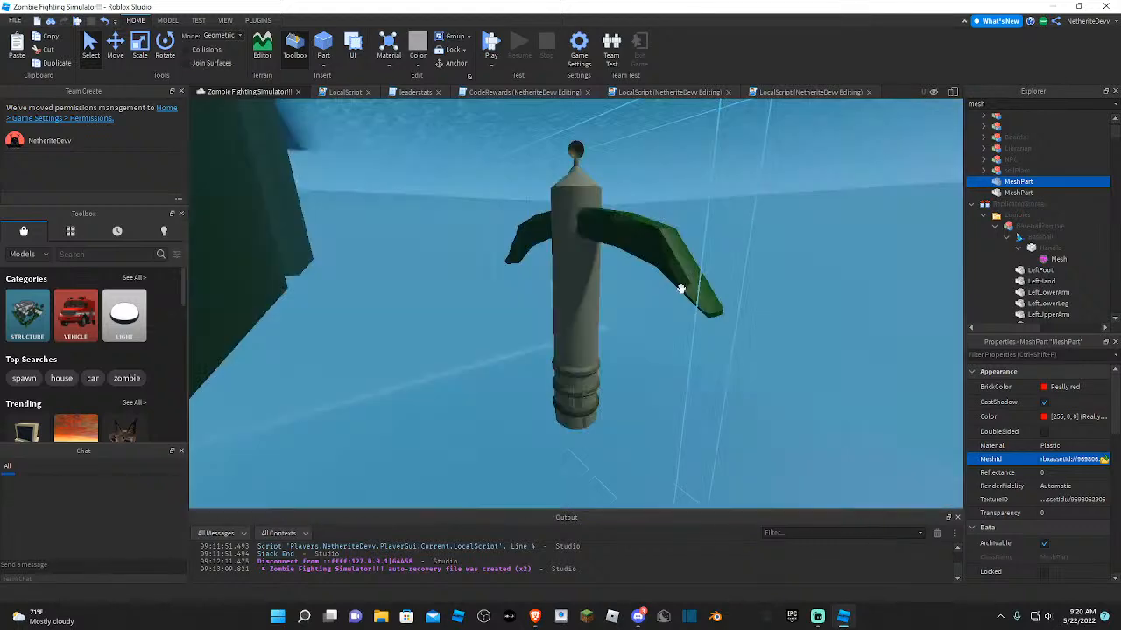
pyautogui.moveTo(681, 290); pyautogui.dragTo(638, 270, button='right')
pyautogui.scroll(-4, 676, 322)
pyautogui.scroll(-5, 630, 295)
pyautogui.scroll(6, 638, 269)
pyautogui.scroll(-10, 645, 163)
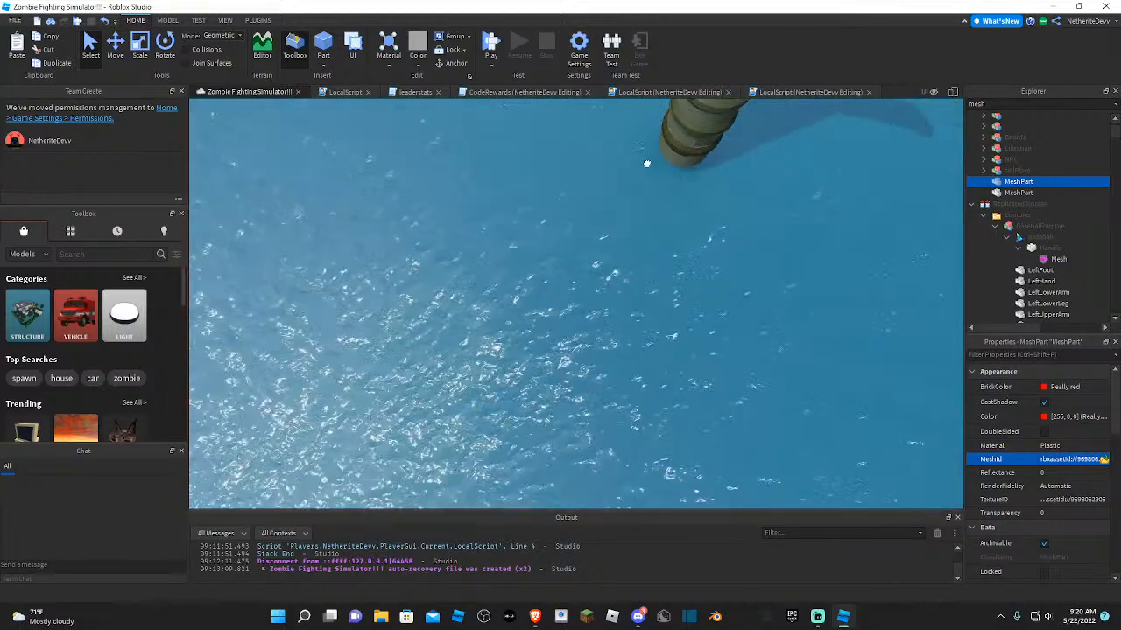
# - Delete the imported pickaxe mesh from the map
pyautogui.press('w')
pyautogui.moveTo(610, 164)
pyautogui.mouseDown(button='right')
pyautogui.moveTo(648, 243)
pyautogui.moveTo(776, 296)
pyautogui.moveTo(494, 265)
pyautogui.moveTo(527, 248)
pyautogui.moveTo(761, 278)
pyautogui.moveTo(742, 294)
pyautogui.mouseUp(button='right')
pyautogui.moveTo(742, 292); pyautogui.dragTo(643, 283)
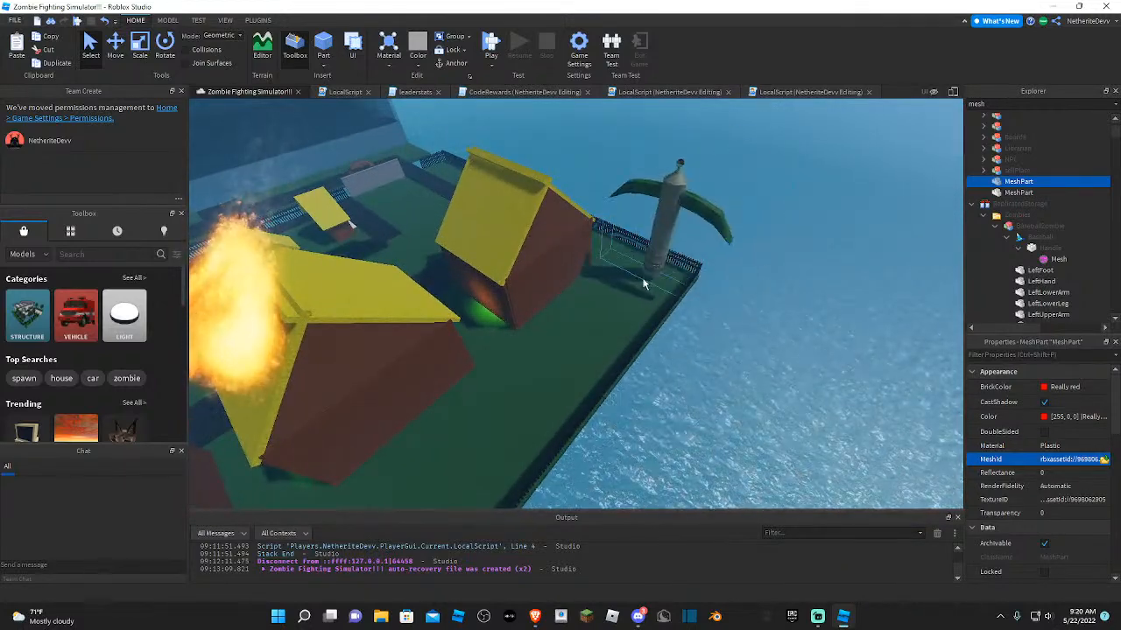
pyautogui.press('Delete')
pyautogui.scroll(-4, 644, 282)
pyautogui.scroll(3, 264, 401)
pyautogui.press('a')
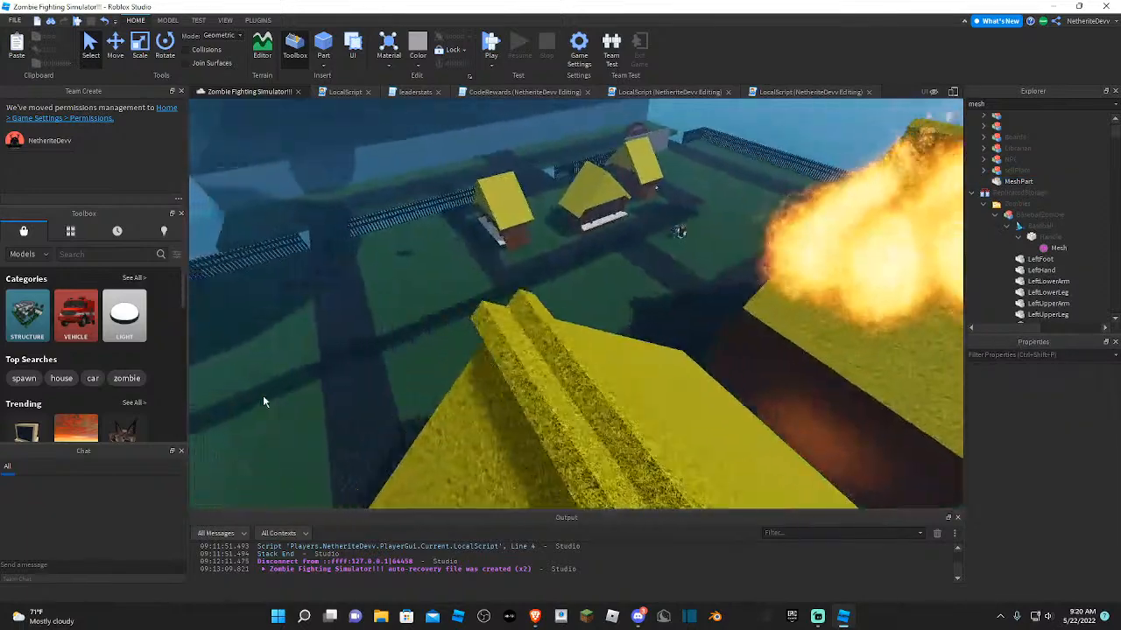
pyautogui.press('w')
# - Show the game's UI over the map and clear the mesh filter so all objects are listed
pyautogui.click(929, 100)
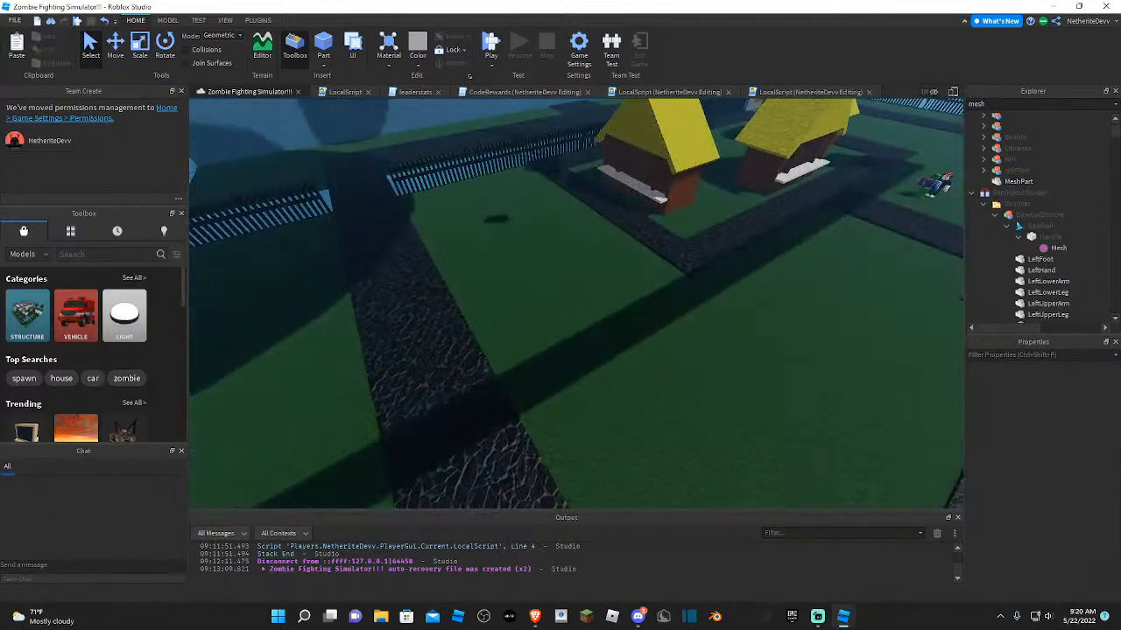
pyautogui.click(928, 93)
pyautogui.scroll(-5, 1050, 227)
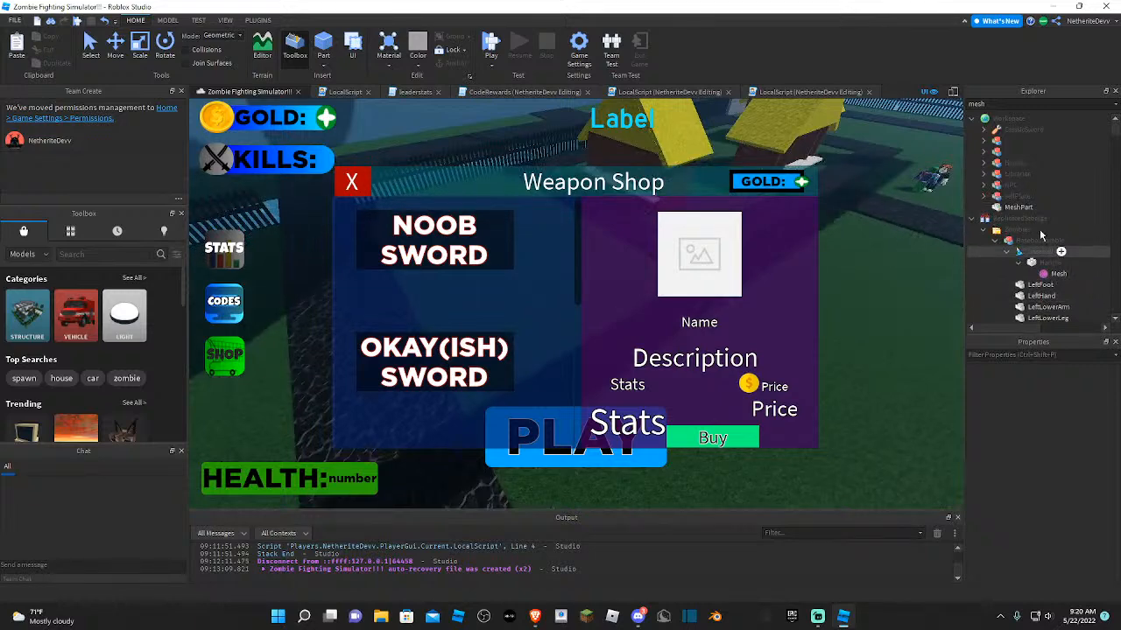
pyautogui.scroll(5, 1050, 167)
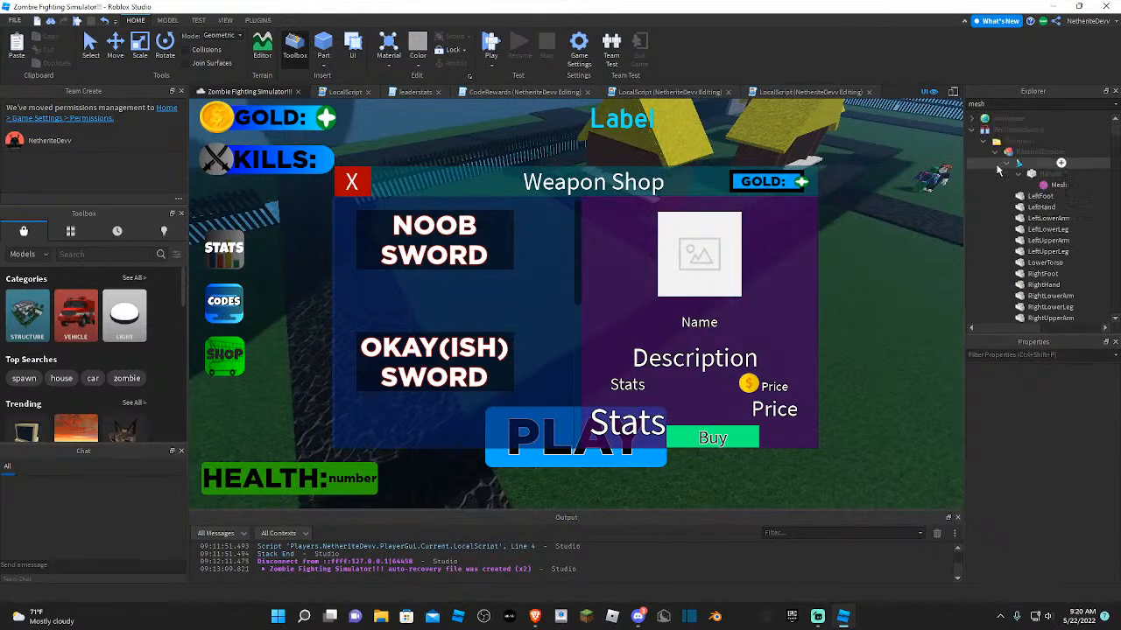
pyautogui.click(972, 141)
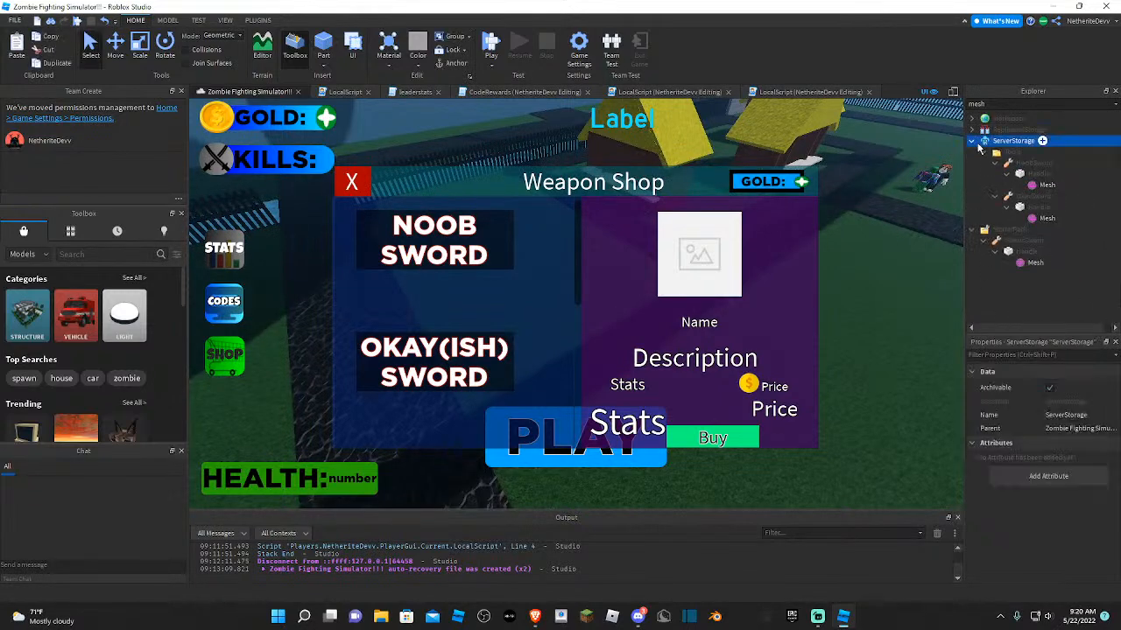
pyautogui.click(972, 141)
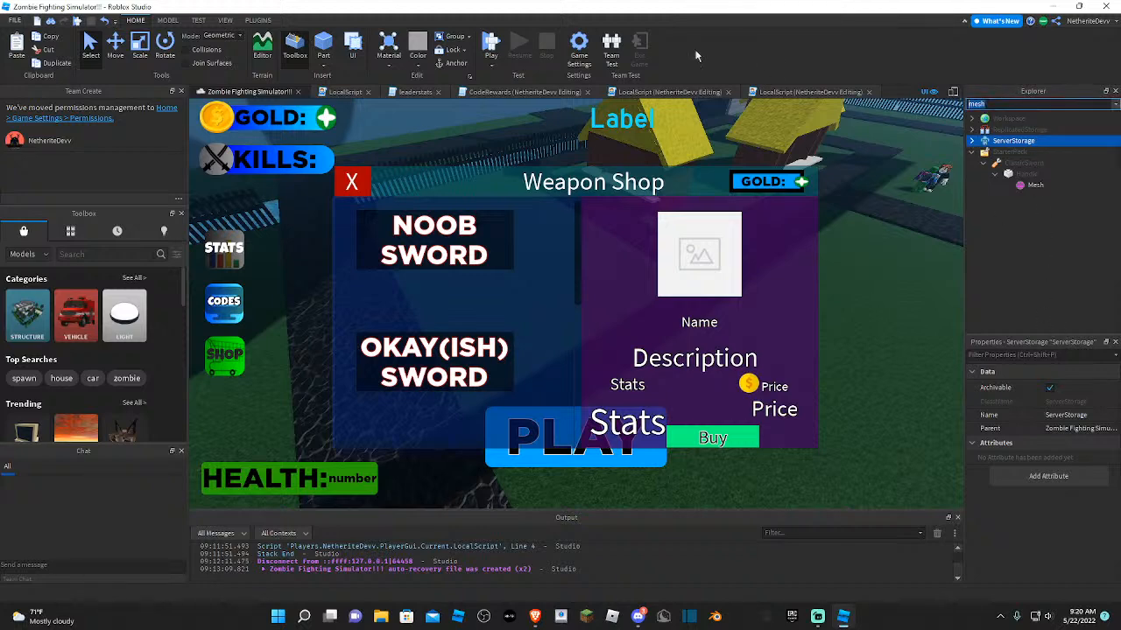
pyautogui.press('BackSpace')
# - Duplicate the CodesFrame's UICorner and move the copy into the shop's Weapons frame
pyautogui.scroll(-3, 1077, 219)
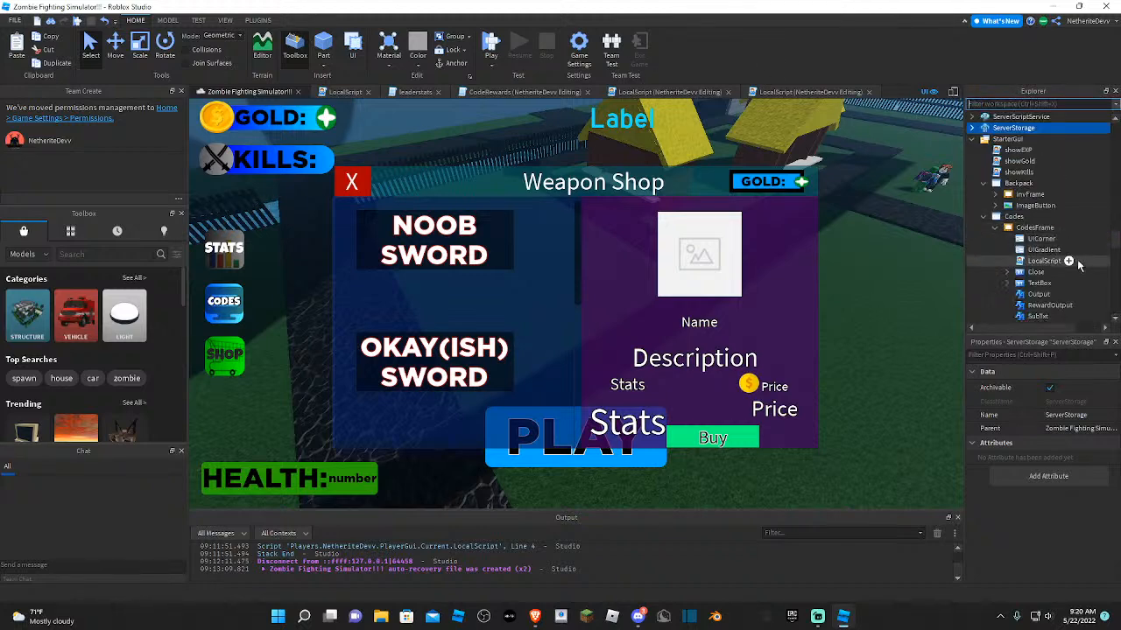
pyautogui.scroll(-1, 1083, 270)
pyautogui.scroll(1, 1092, 265)
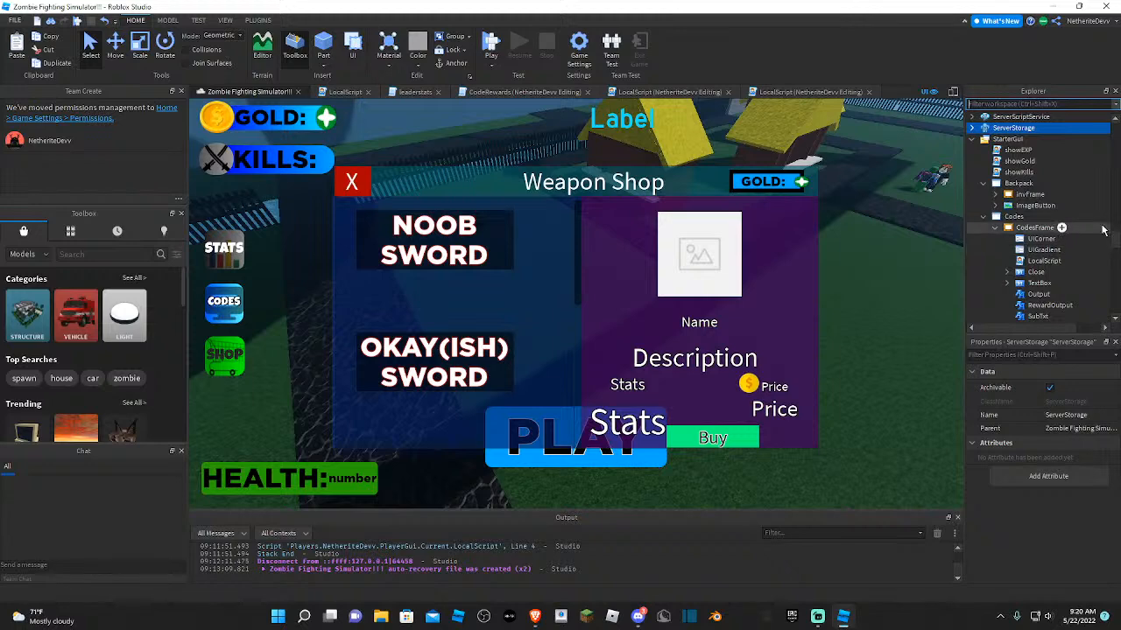
pyautogui.click(1040, 217)
pyautogui.click(1036, 240)
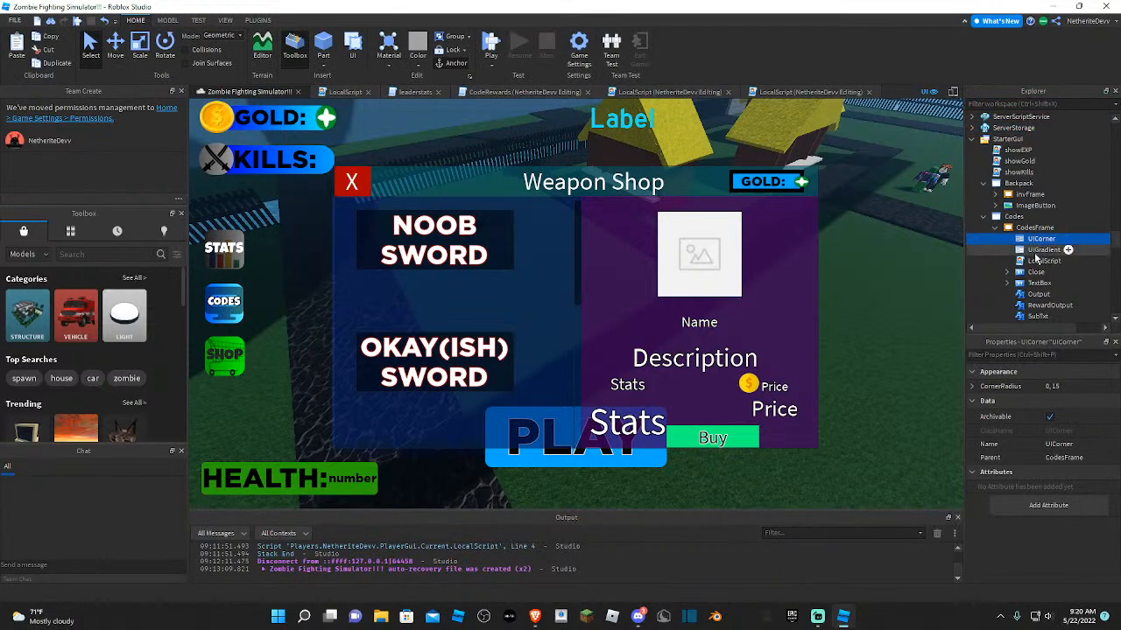
pyautogui.hotkey('ctrl', 'd')
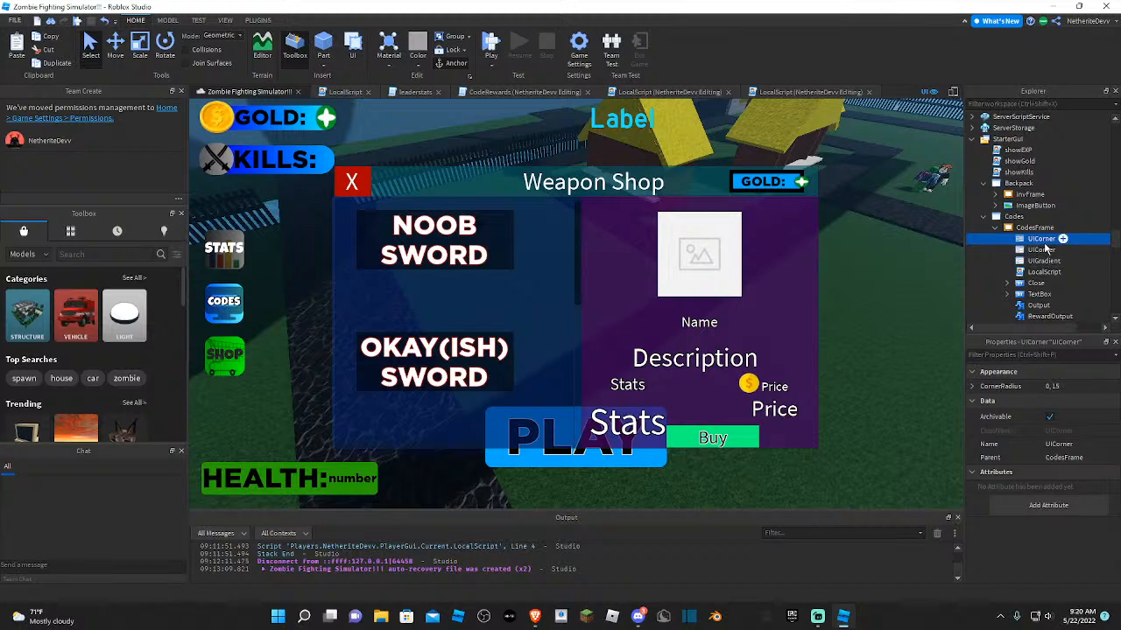
pyautogui.moveTo(1062, 238); pyautogui.dragTo(1037, 187)
pyautogui.moveTo(922, 290); pyautogui.dragTo(921, 289, button='right')
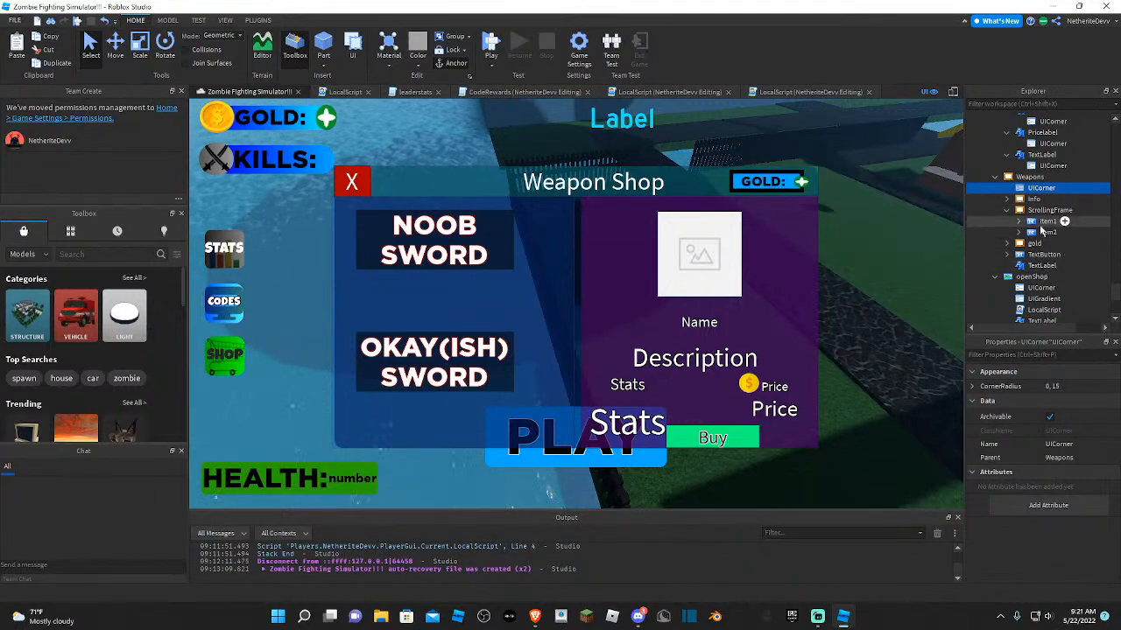
# - Set the CornerRadius of the Weapons frame's UICorner to 0.05, 10
pyautogui.scroll(-2, 1042, 254)
pyautogui.click(1056, 387)
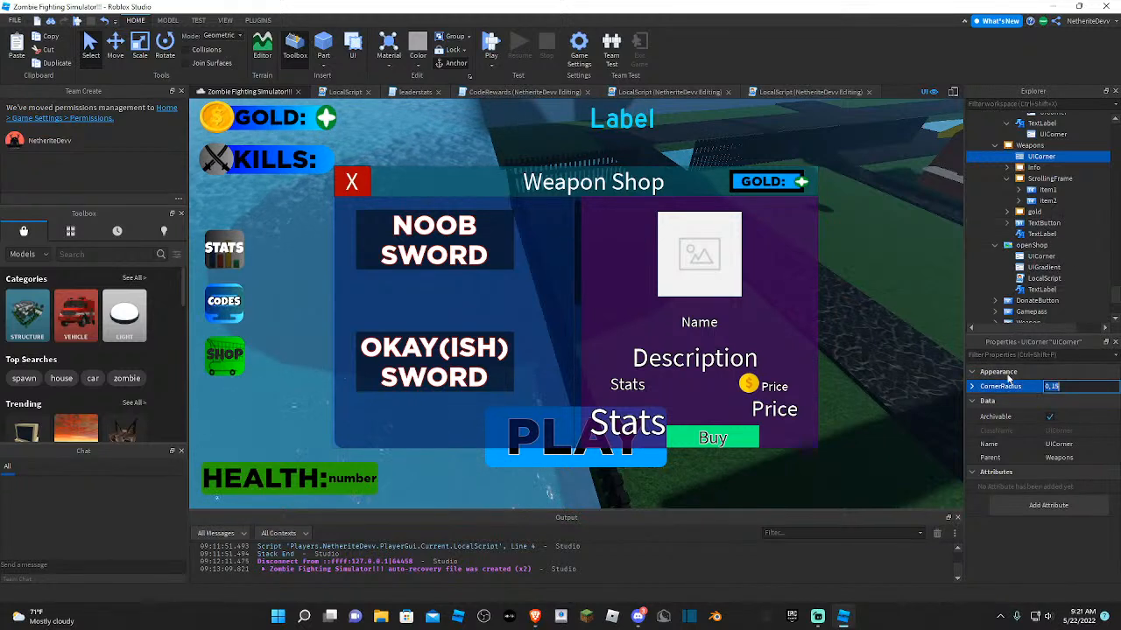
pyautogui.click(1058, 387)
pyautogui.write('05, 10')
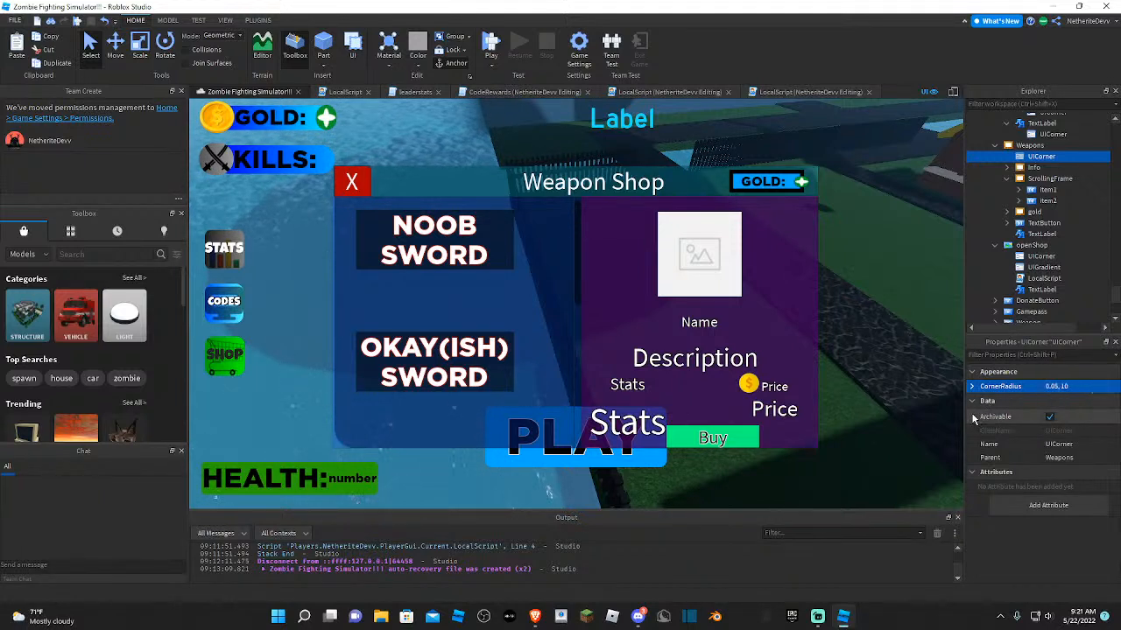
pyautogui.moveTo(873, 492); pyautogui.dragTo(903, 437, button='right')
# - Copy the Weapons frame's UICorner into the Info frame and its buy1 and buy2 buttons
pyautogui.hotkey('ctrl', 'd')
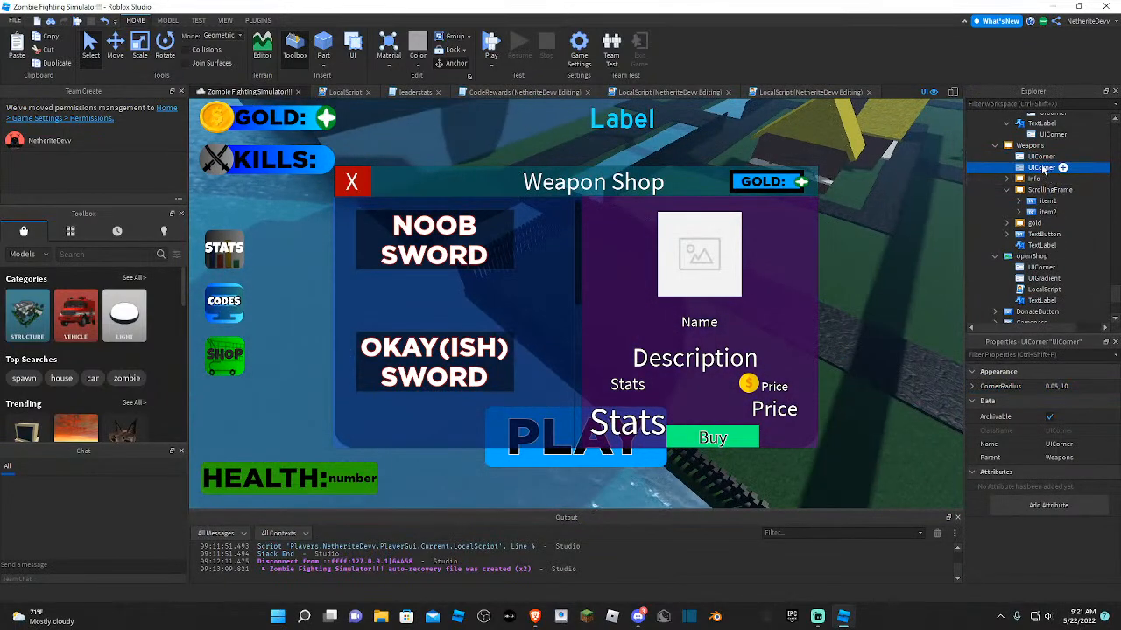
pyautogui.moveTo(1043, 169); pyautogui.dragTo(1049, 224)
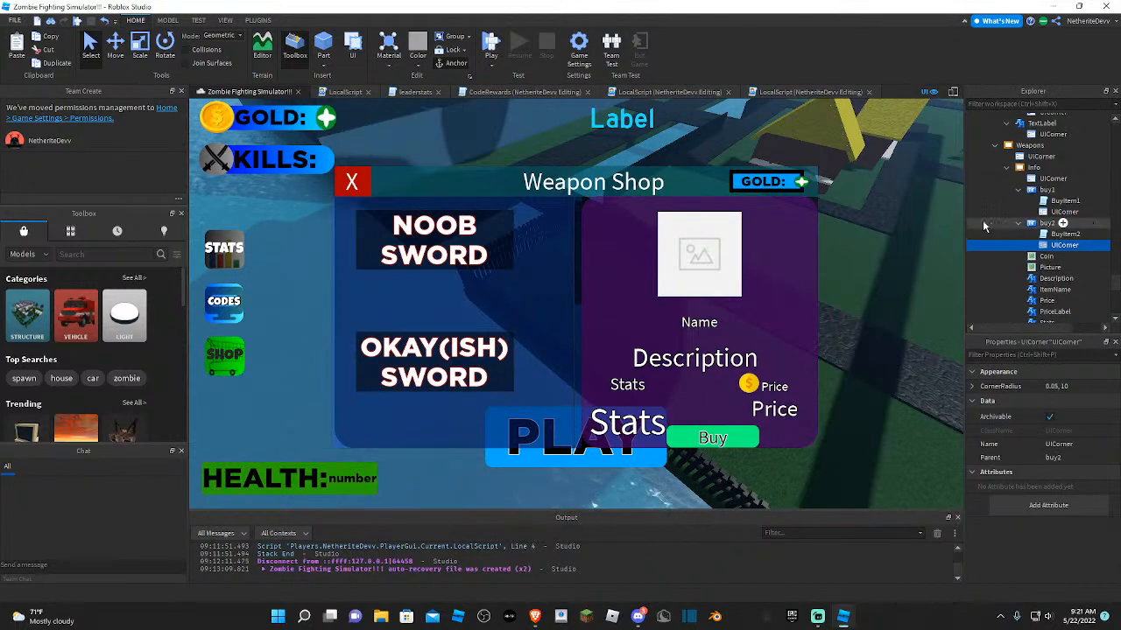
pyautogui.click(984, 225)
pyautogui.doubleClick(1059, 234)
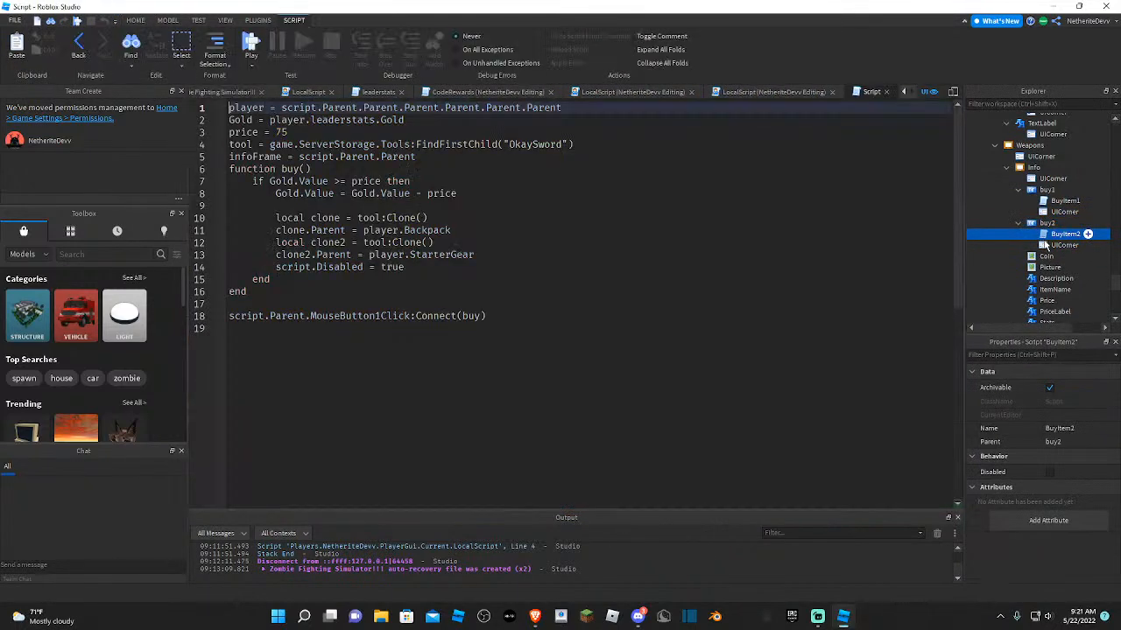
pyautogui.click(1051, 245)
pyautogui.click(210, 91)
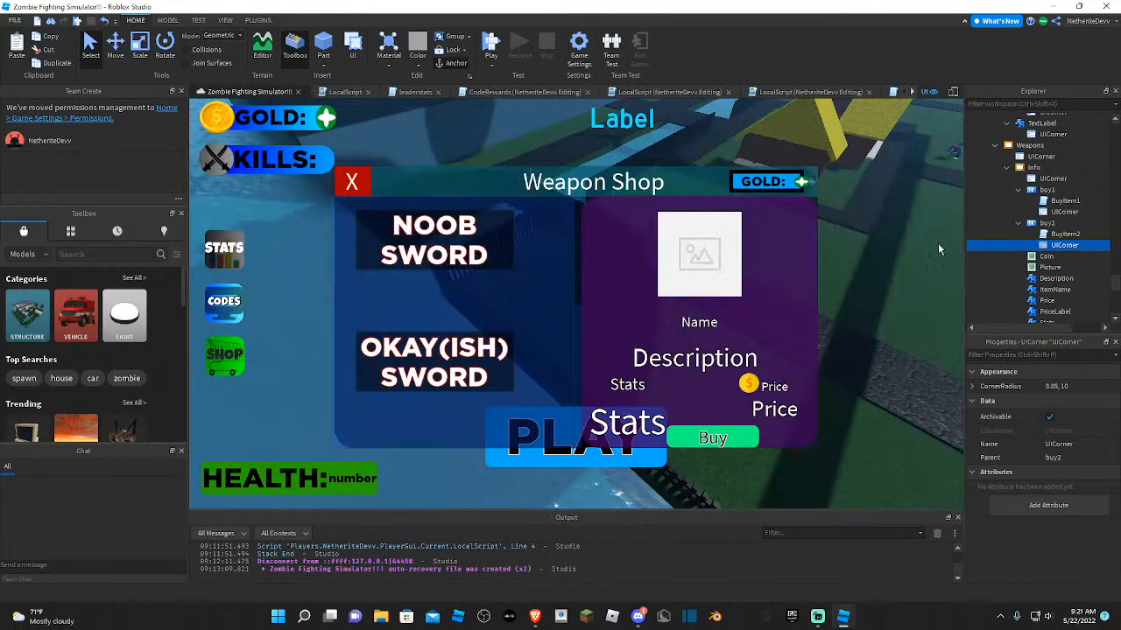
# - Try rounding the Coin image with a copy of the buy2 button's UICorner, and delete the copy
pyautogui.hotkey('ctrl', 'd')
pyautogui.moveTo(1054, 257); pyautogui.dragTo(1069, 280)
pyautogui.hotkey('ctrl', 'd')
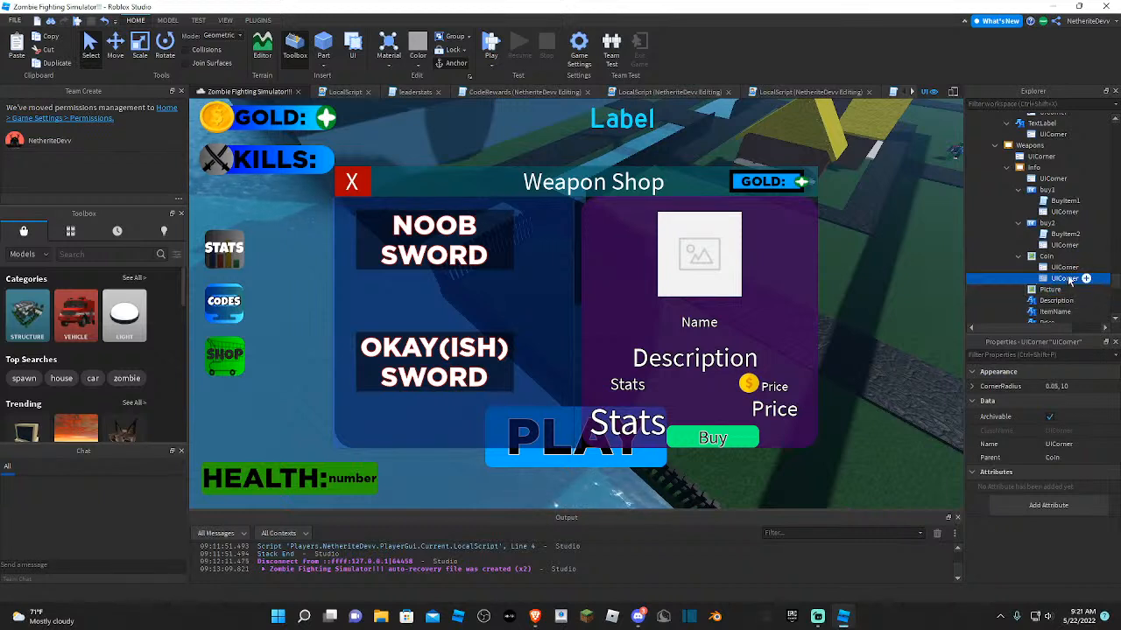
pyautogui.press('Delete')
pyautogui.click(1065, 272)
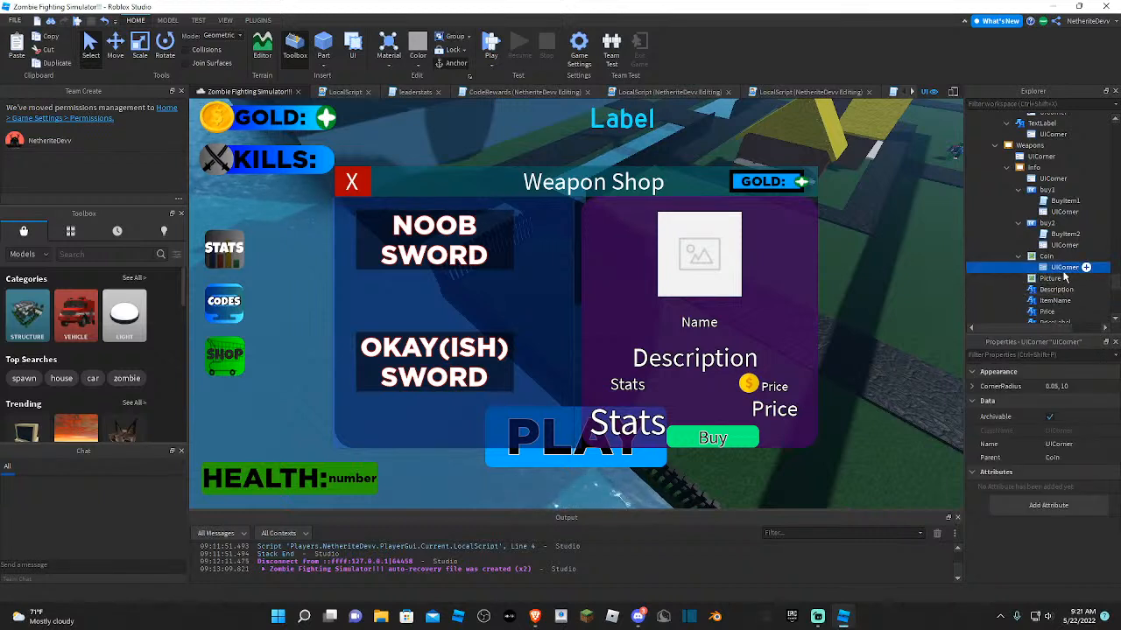
pyautogui.hotkey('ctrl', 'd')
pyautogui.press('Delete')
pyautogui.click(1065, 269)
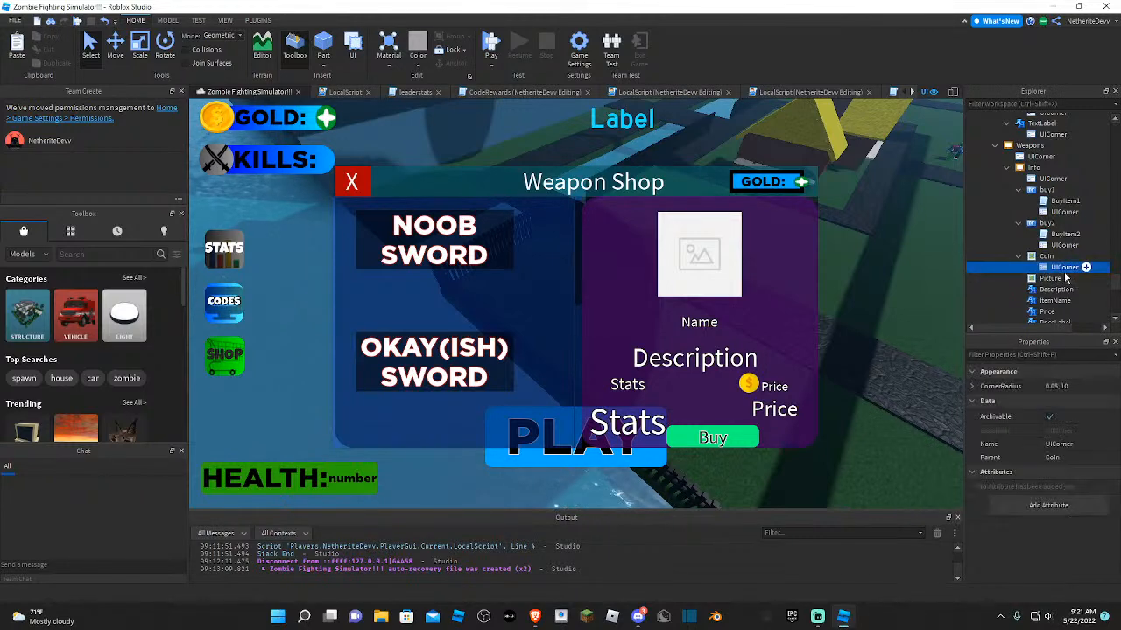
pyautogui.press('Delete')
# - Duplicate the buy2 button's UICorner and move the copy into the Picture image
pyautogui.click(1062, 256)
pyautogui.click(1066, 246)
pyautogui.hotkey('ctrl', 'd')
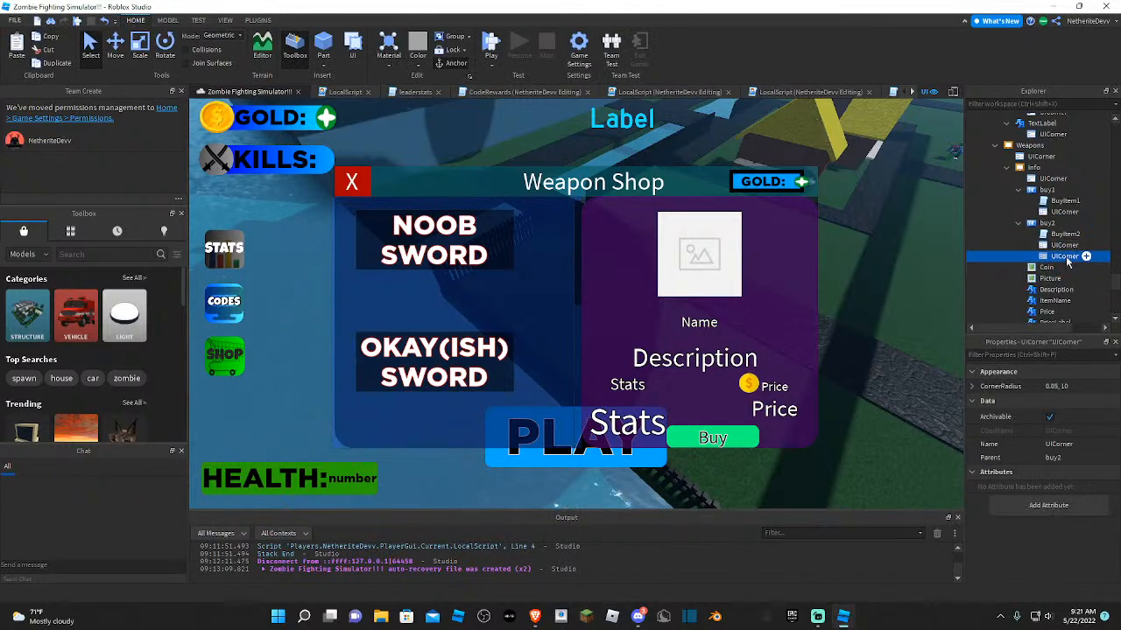
pyautogui.moveTo(1068, 259); pyautogui.dragTo(1066, 280)
pyautogui.moveTo(1070, 279); pyautogui.dragTo(1065, 281)
pyautogui.scroll(-1, 954, 281)
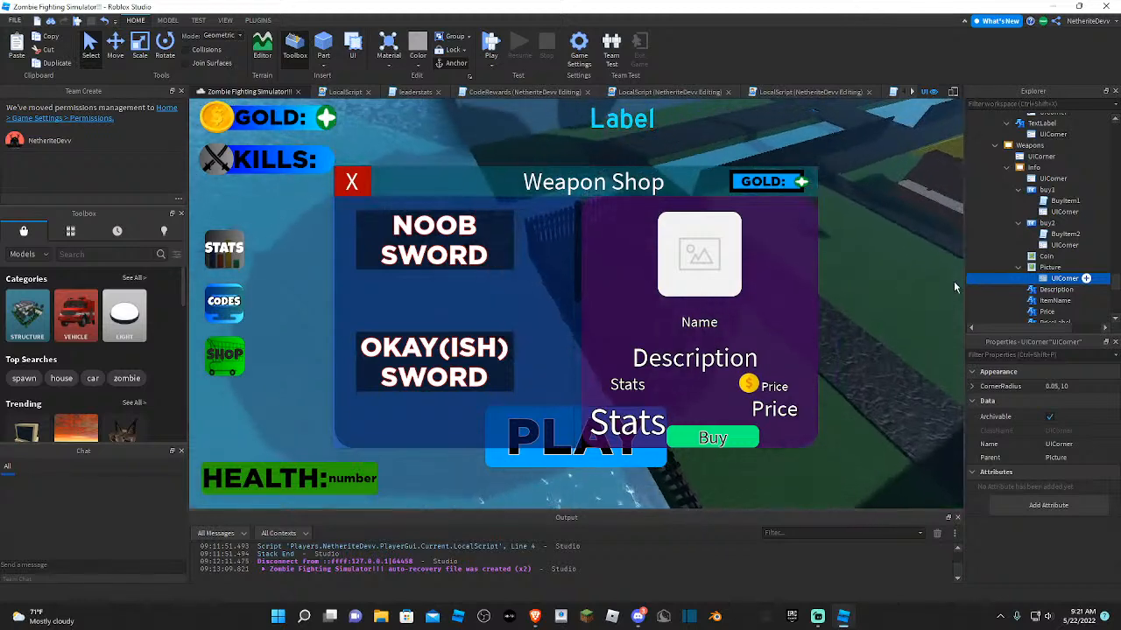
# - Copy the Picture image's UICorner into the Weapons frame's ScrollingFrame
pyautogui.scroll(-1, 1026, 268)
pyautogui.scroll(-1, 1037, 268)
pyautogui.scroll(1, 1039, 267)
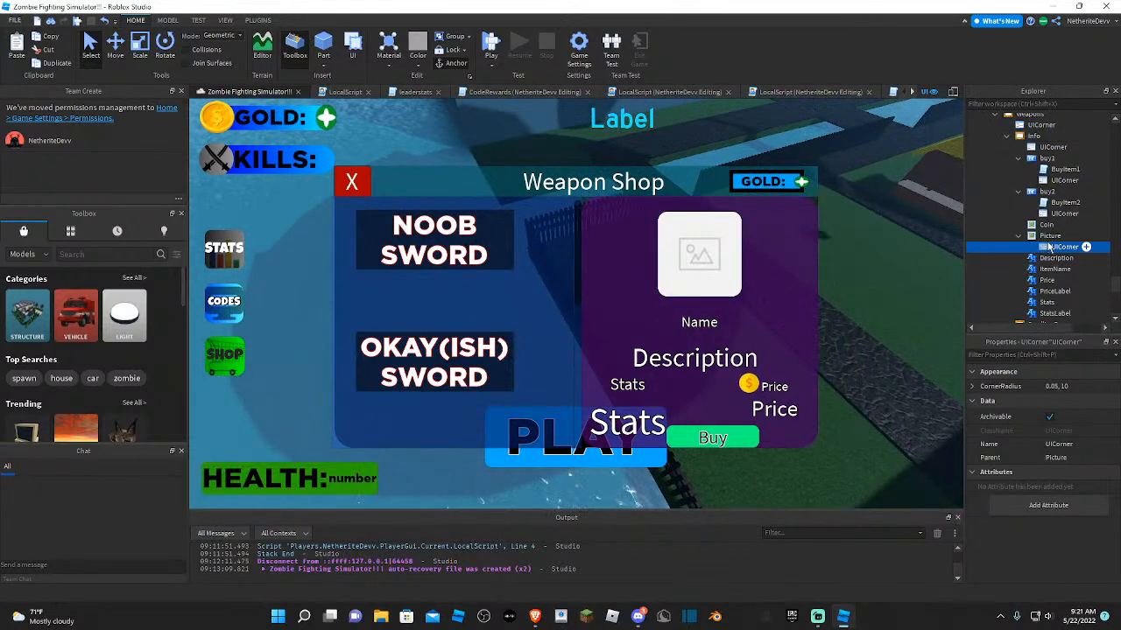
pyautogui.scroll(-1, 1042, 253)
pyautogui.scroll(1, 1011, 275)
pyautogui.moveTo(1008, 276); pyautogui.dragTo(1048, 247)
pyautogui.scroll(-2, 1048, 247)
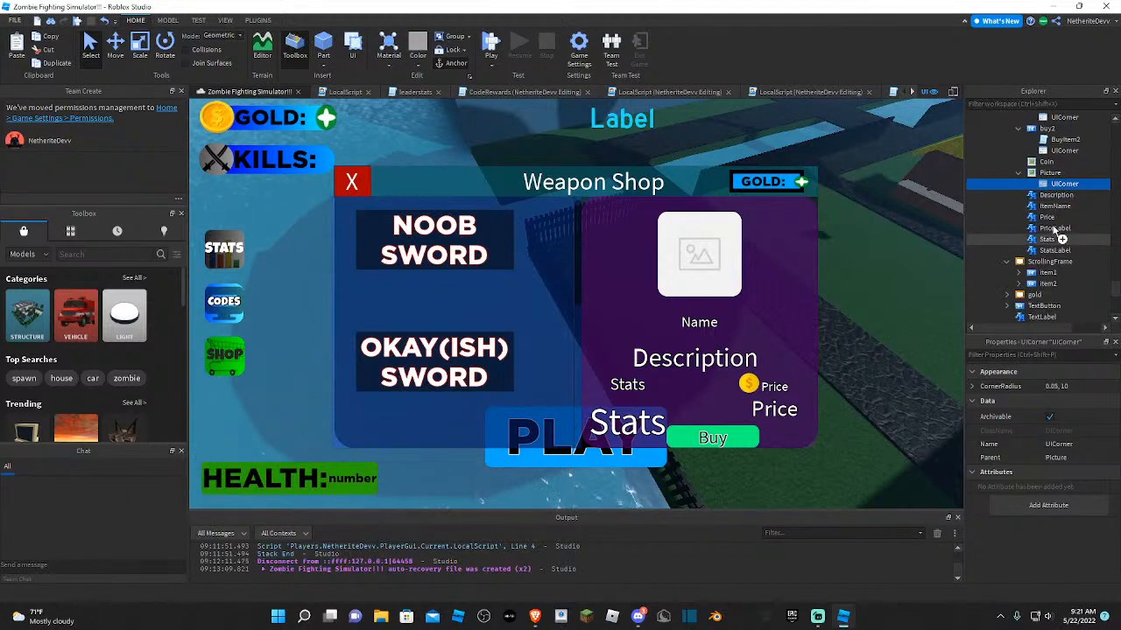
pyautogui.moveTo(1054, 190); pyautogui.dragTo(1047, 264)
pyautogui.scroll(-1, 1042, 262)
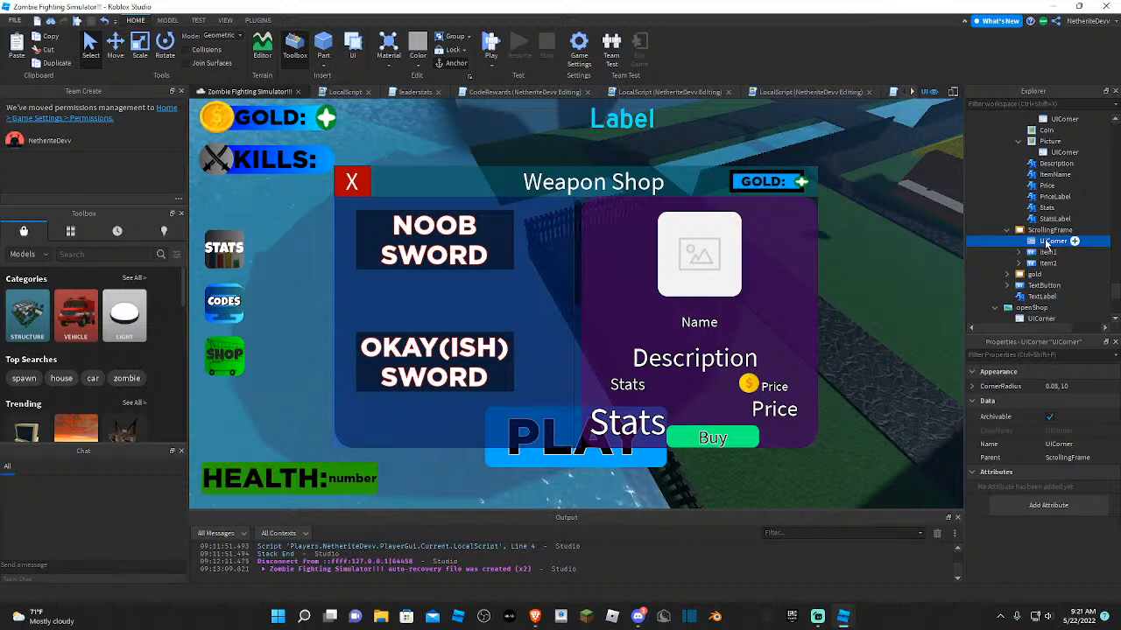
# - Add copies of the UICorner to the Weapon Shop's gold frame, close TextButton and title TextLabel
pyautogui.hotkey('ctrl', 'd')
pyautogui.moveTo(1054, 253); pyautogui.dragTo(1066, 306)
pyautogui.scroll(-1, 1066, 286)
pyautogui.hotkey('ctrl', 'd')
pyautogui.scroll(-1, 1063, 309)
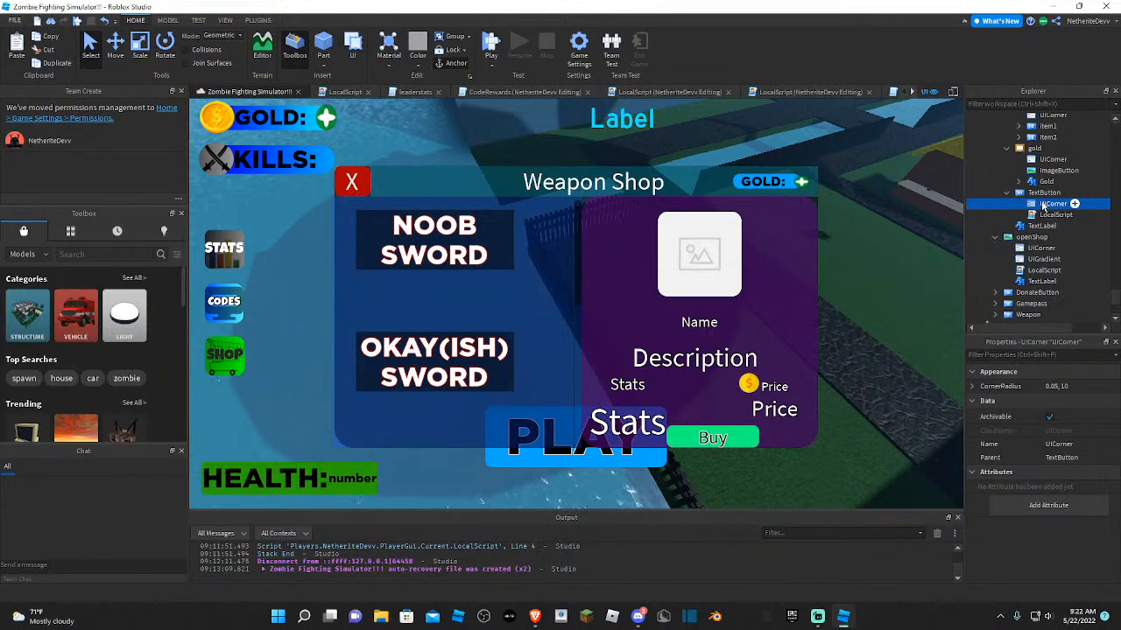
pyautogui.moveTo(1063, 206); pyautogui.dragTo(1064, 247)
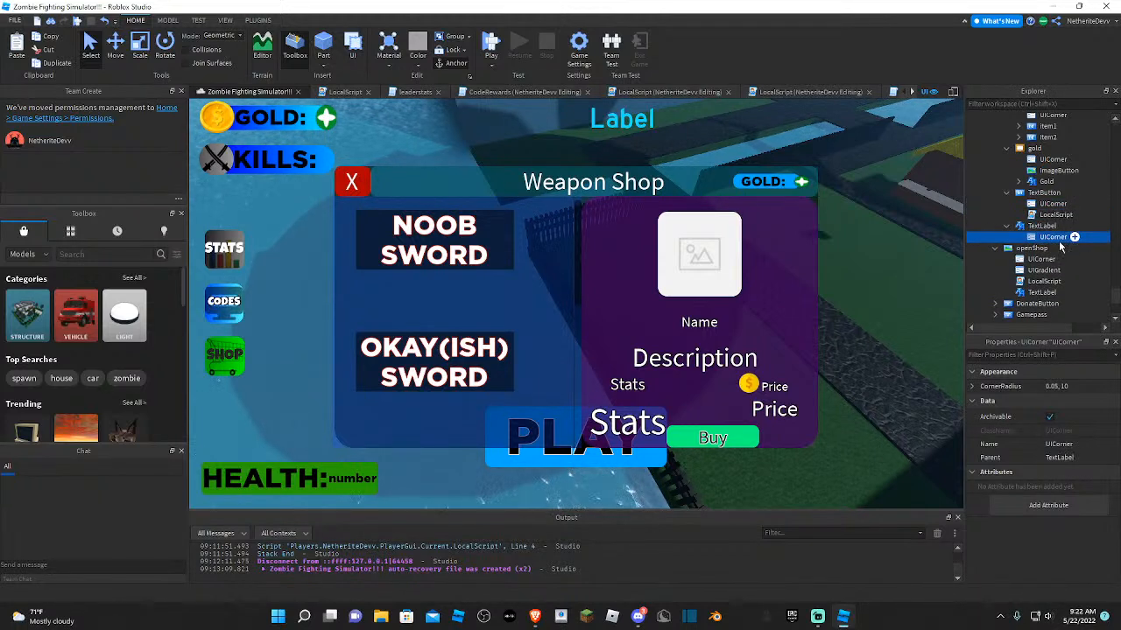
# - Add copies of the UICorner to the shop's DonateButton, Gamepass and Weapon buttons
pyautogui.scroll(-2, 1059, 248)
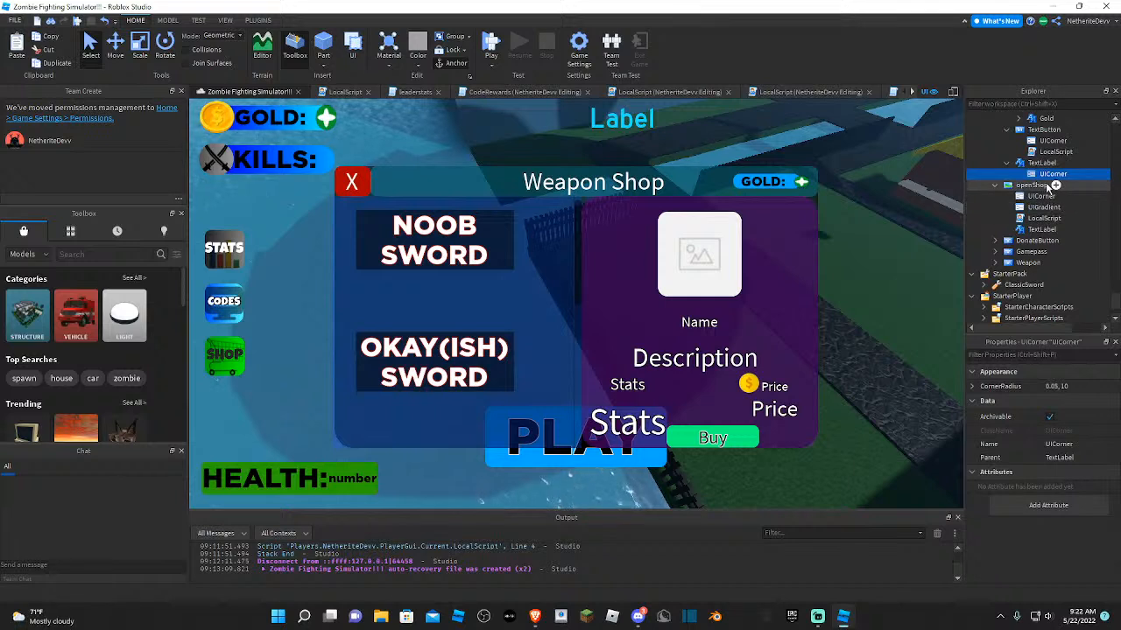
pyautogui.hotkey('ctrl', 'd')
pyautogui.moveTo(1044, 189); pyautogui.dragTo(1037, 198)
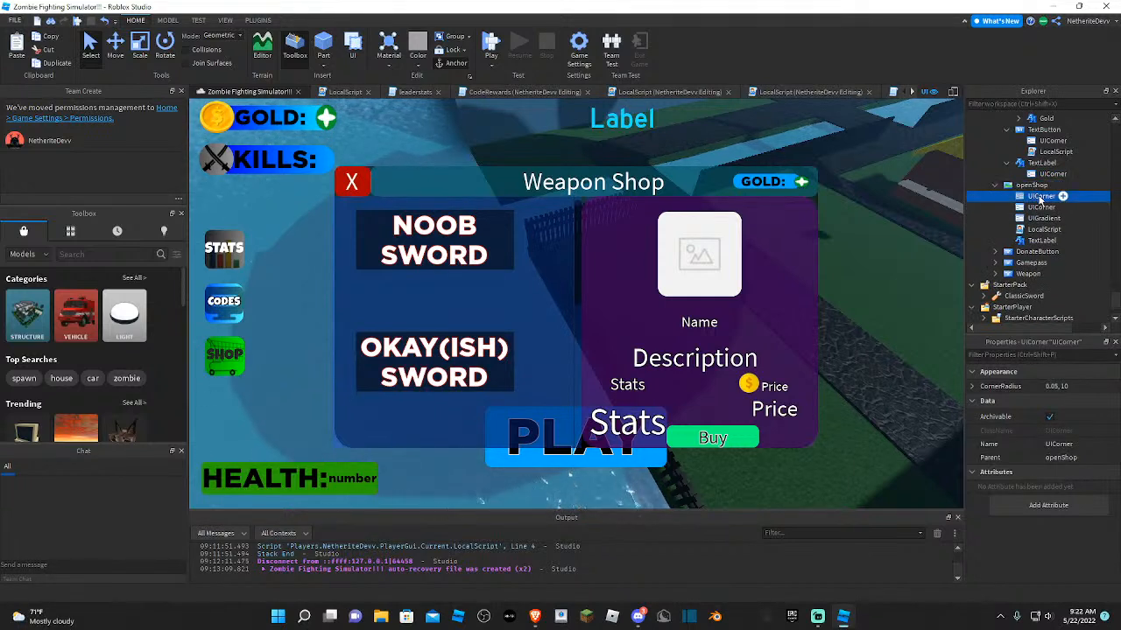
pyautogui.click(1038, 186)
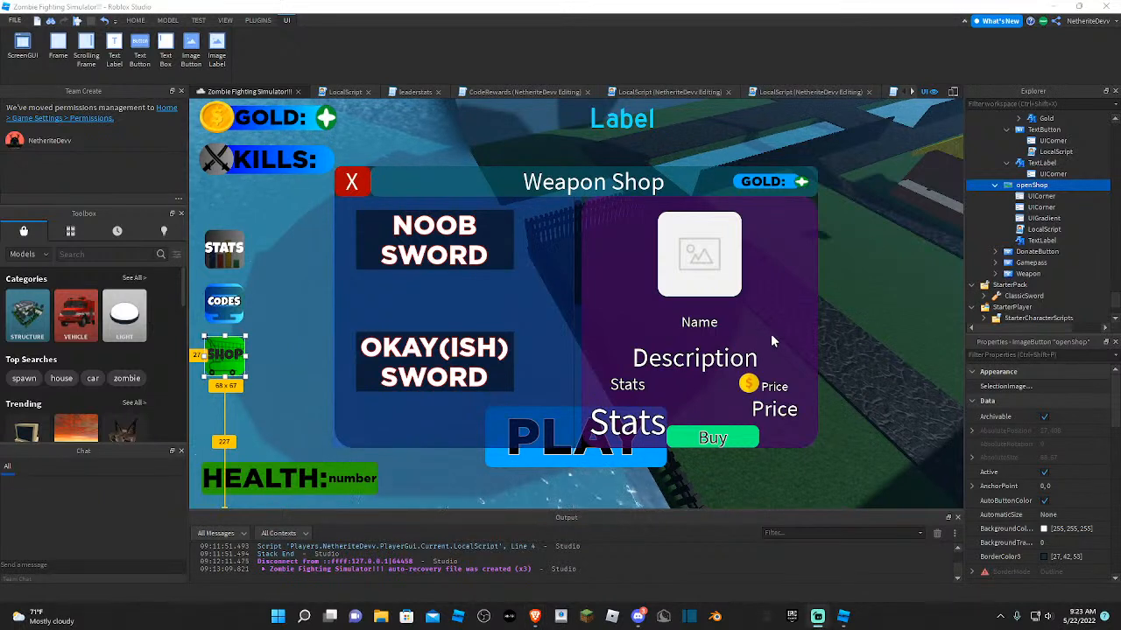
pyautogui.click(1041, 196)
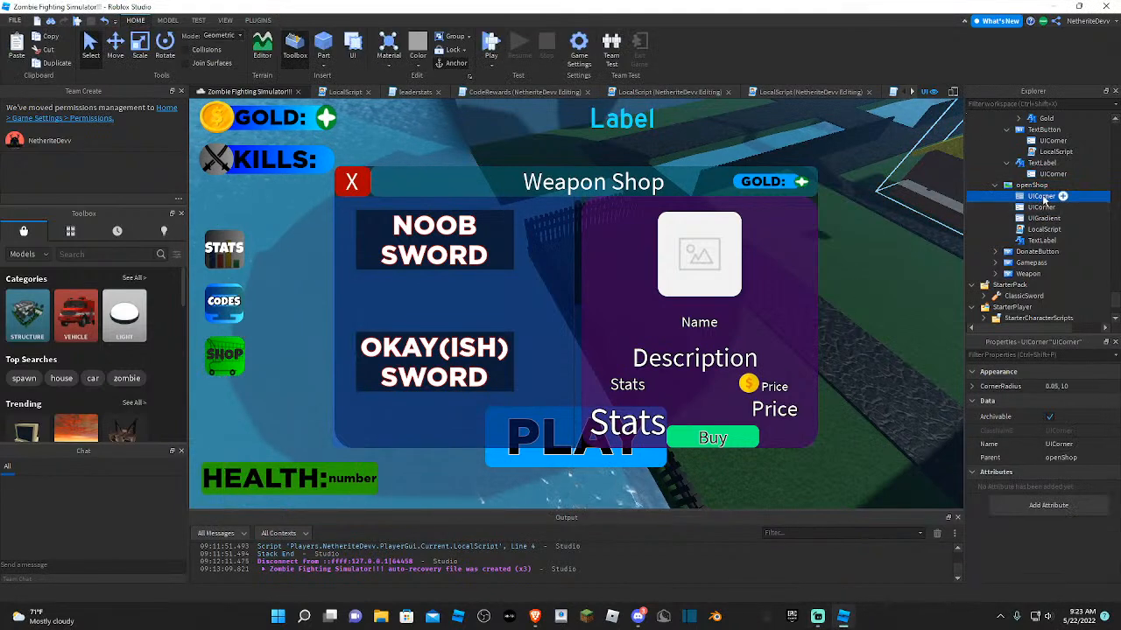
pyautogui.moveTo(1044, 202); pyautogui.dragTo(1038, 240)
pyautogui.hotkey('ctrl', 'd')
pyautogui.hotkey('ctrl', 'd')
pyautogui.press('a')
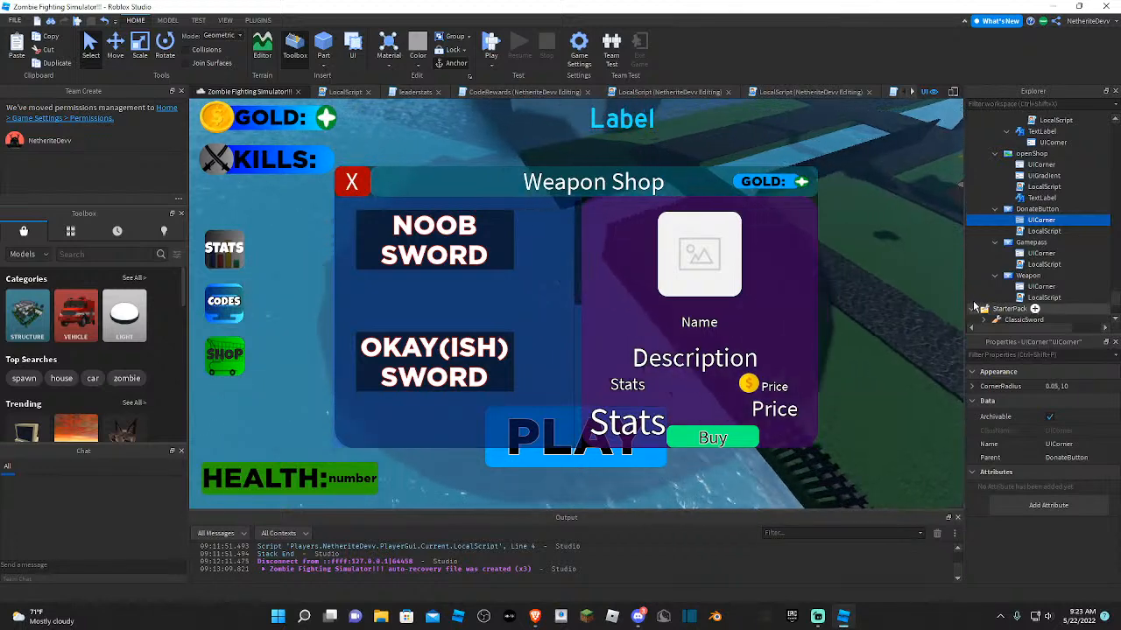
pyautogui.click(1021, 210)
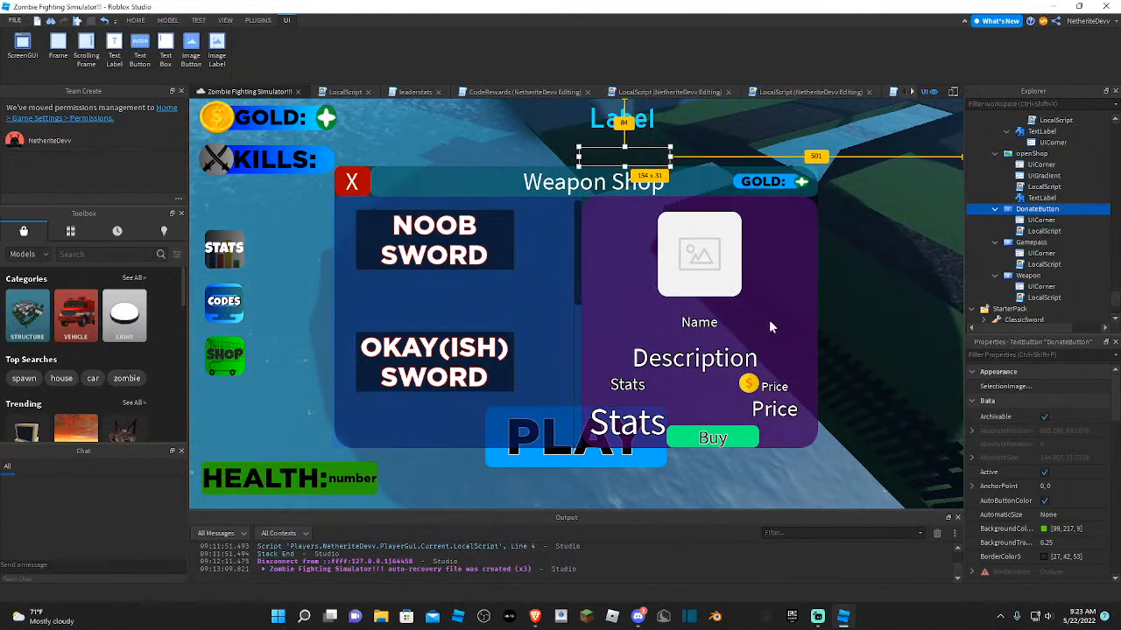
# - Move the ScrollingFrame holding the sword items slightly to the right inside the Weapon Shop frame
pyautogui.click(339, 445)
pyautogui.moveTo(330, 446); pyautogui.dragTo(337, 443)
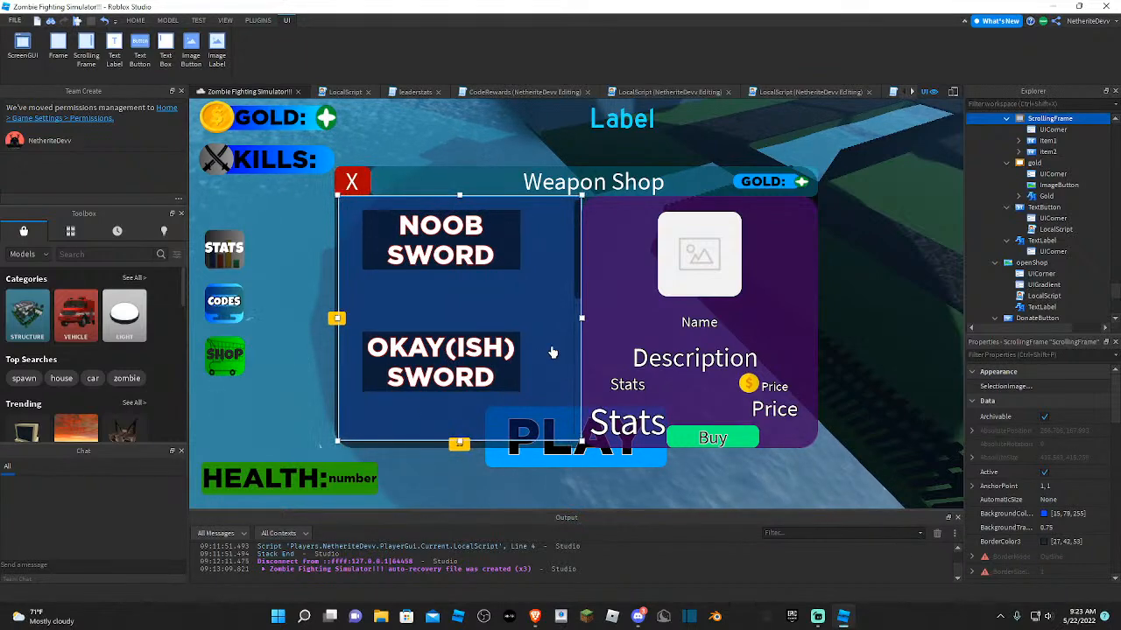
# - Resize the Weapon Shop's ScrollingFrame that holds the sword items to about 415 x 412
pyautogui.click(814, 473)
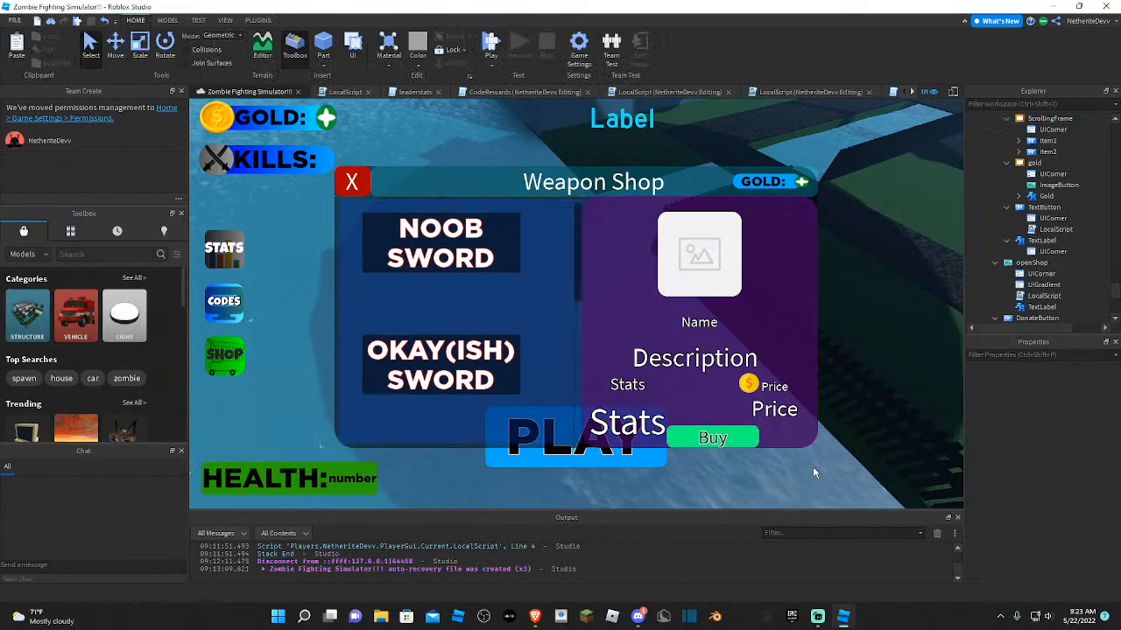
pyautogui.moveTo(814, 473); pyautogui.dragTo(813, 473, button='right')
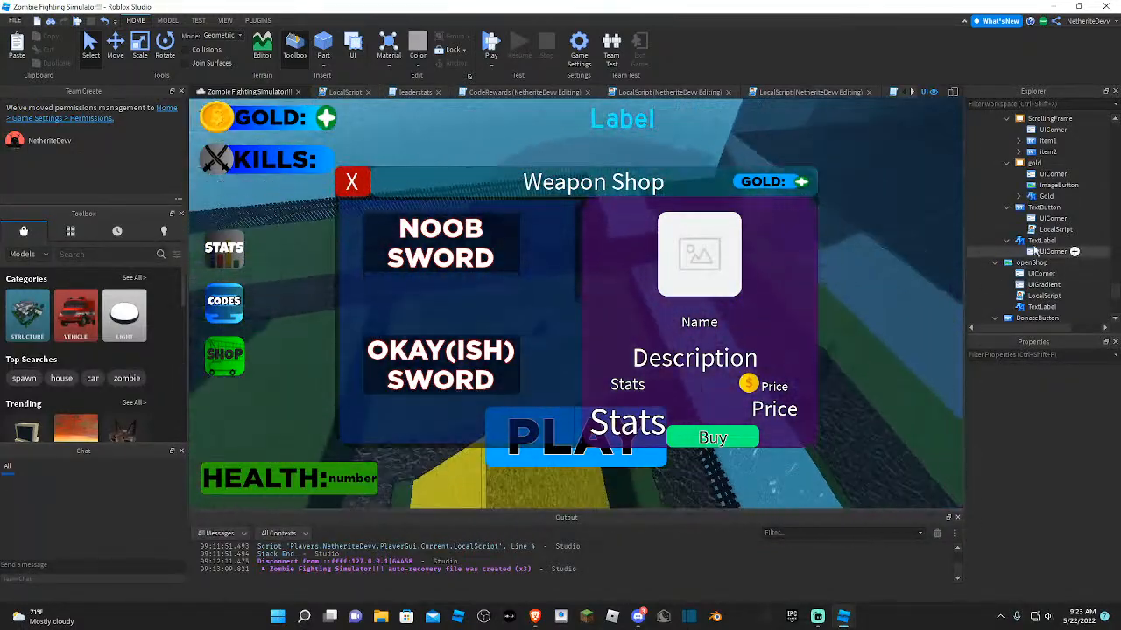
pyautogui.click(352, 181)
pyautogui.click(344, 444)
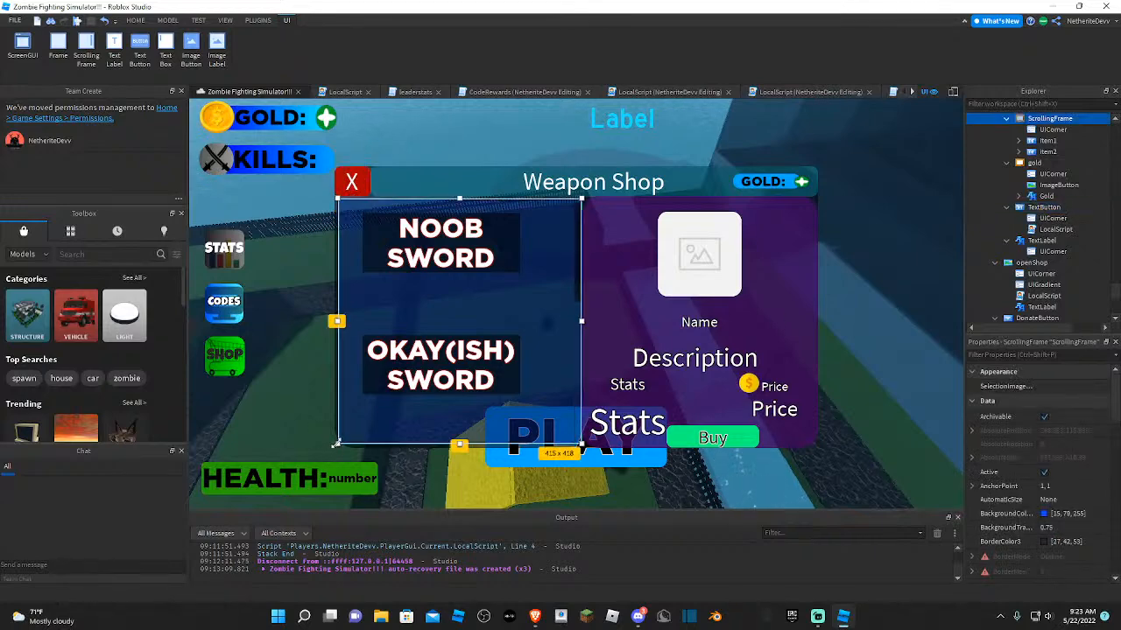
pyautogui.moveTo(336, 444); pyautogui.dragTo(340, 446)
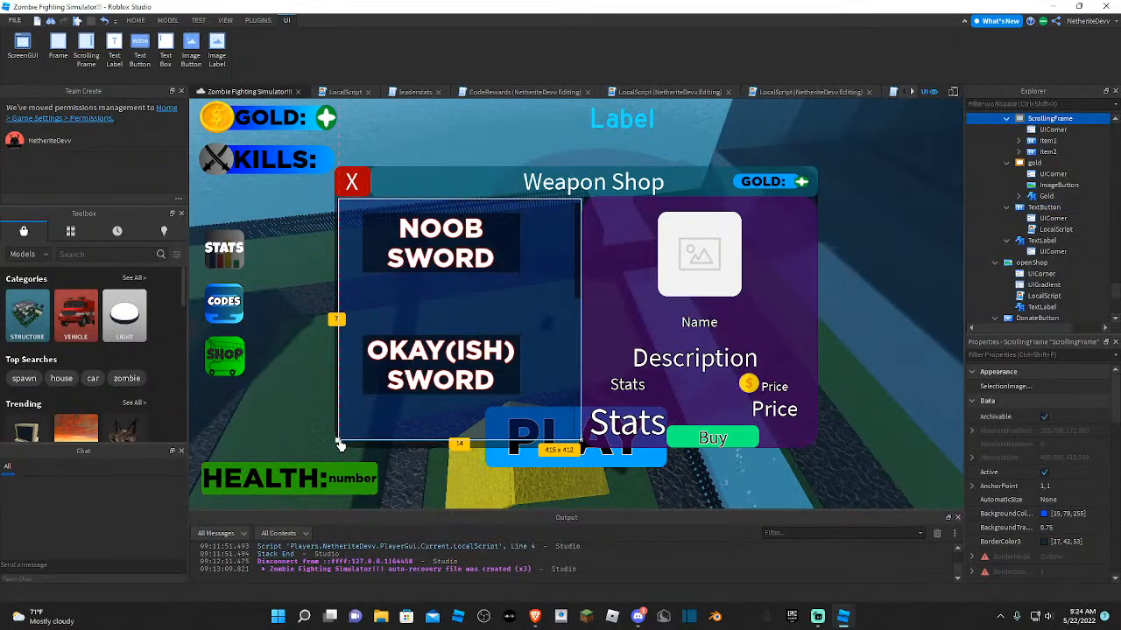
pyautogui.click(348, 475)
pyautogui.press('a')
pyautogui.click(274, 403)
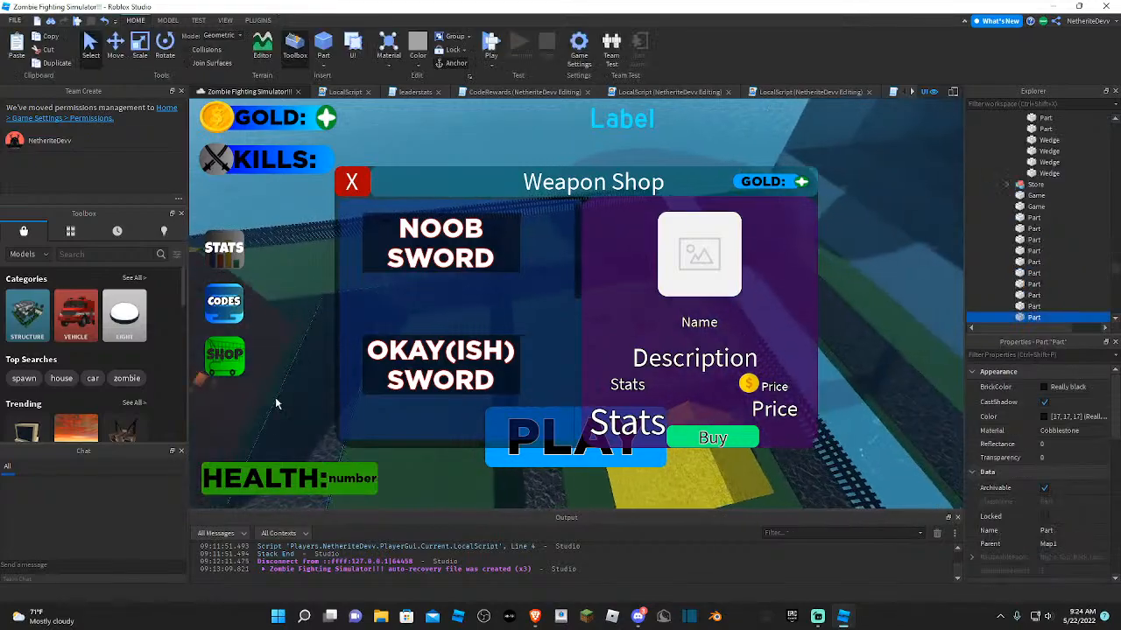
pyautogui.press('w')
pyautogui.moveTo(725, 144); pyautogui.dragTo(725, 144, button='right')
pyautogui.click(725, 144)
pyautogui.press('w')
pyautogui.press('w')
pyautogui.press('w')
# - Collapse the Workspace tree and inspect the UICorner of the CodesFrame in StarterGui
pyautogui.scroll(8, 1084, 189)
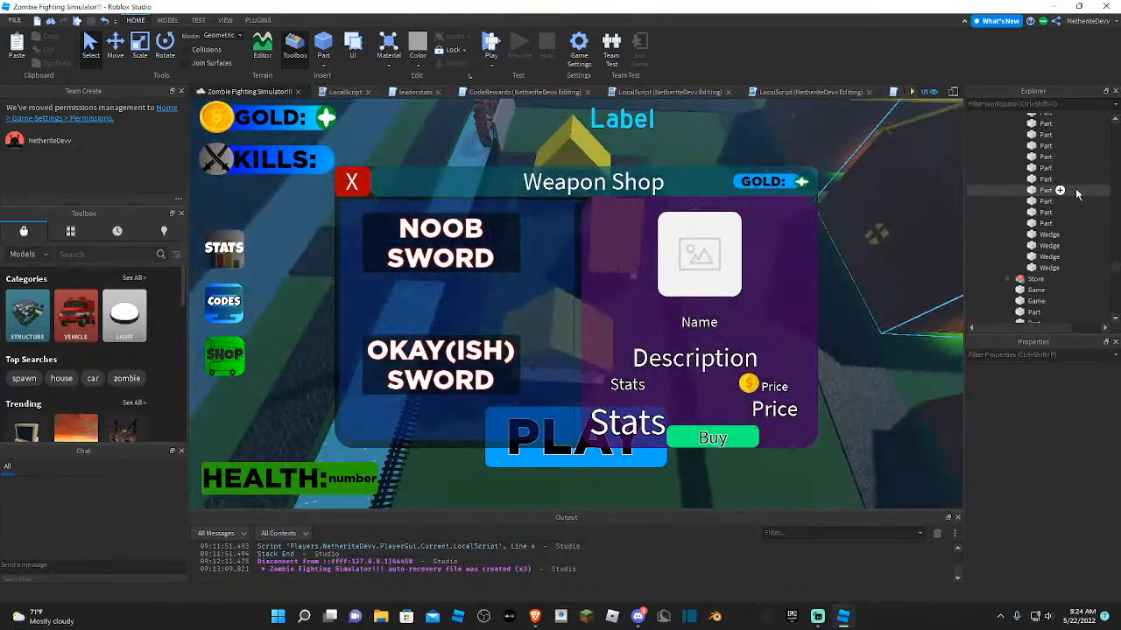
pyautogui.scroll(10, 1089, 202)
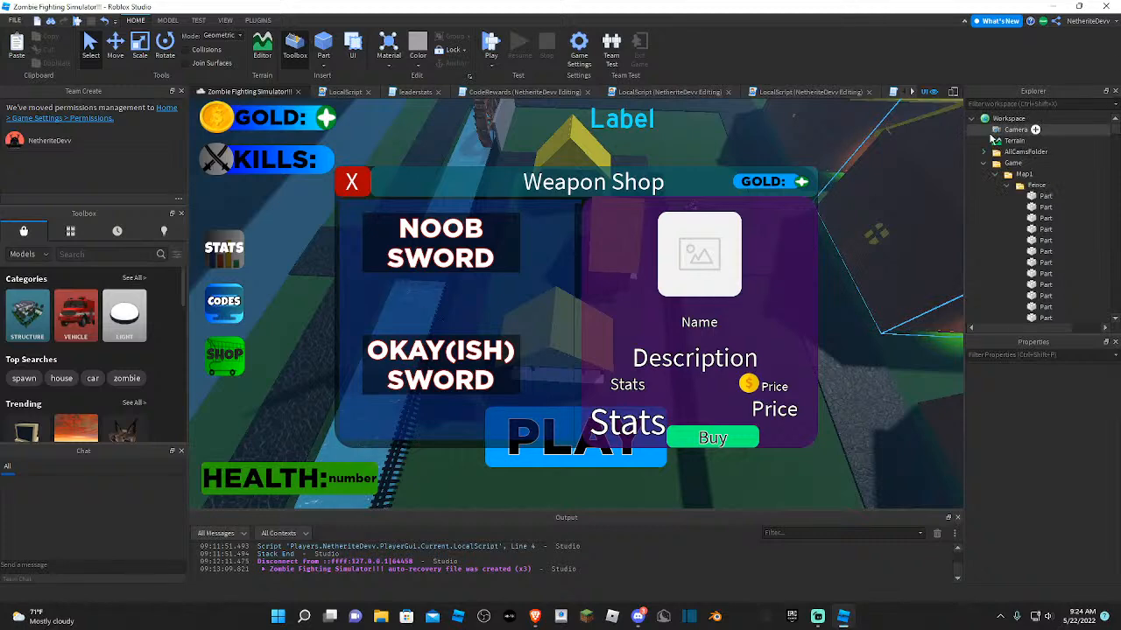
pyautogui.click(971, 119)
pyautogui.press('w')
pyautogui.moveTo(881, 231); pyautogui.dragTo(888, 235, button='right')
pyautogui.scroll(-2, 1029, 285)
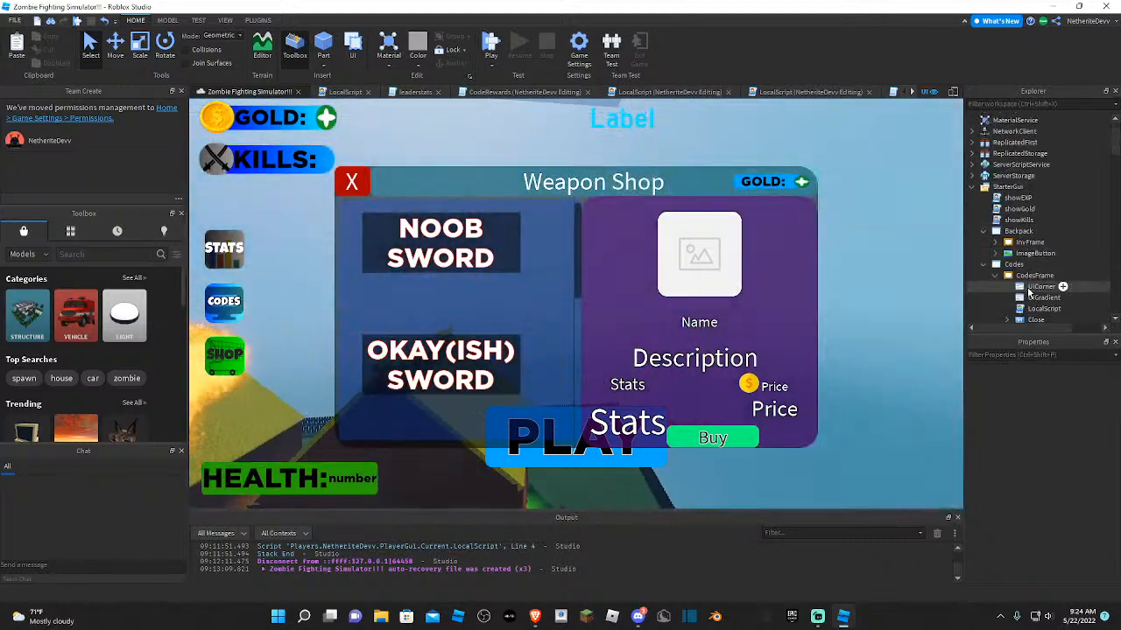
pyautogui.click(1028, 255)
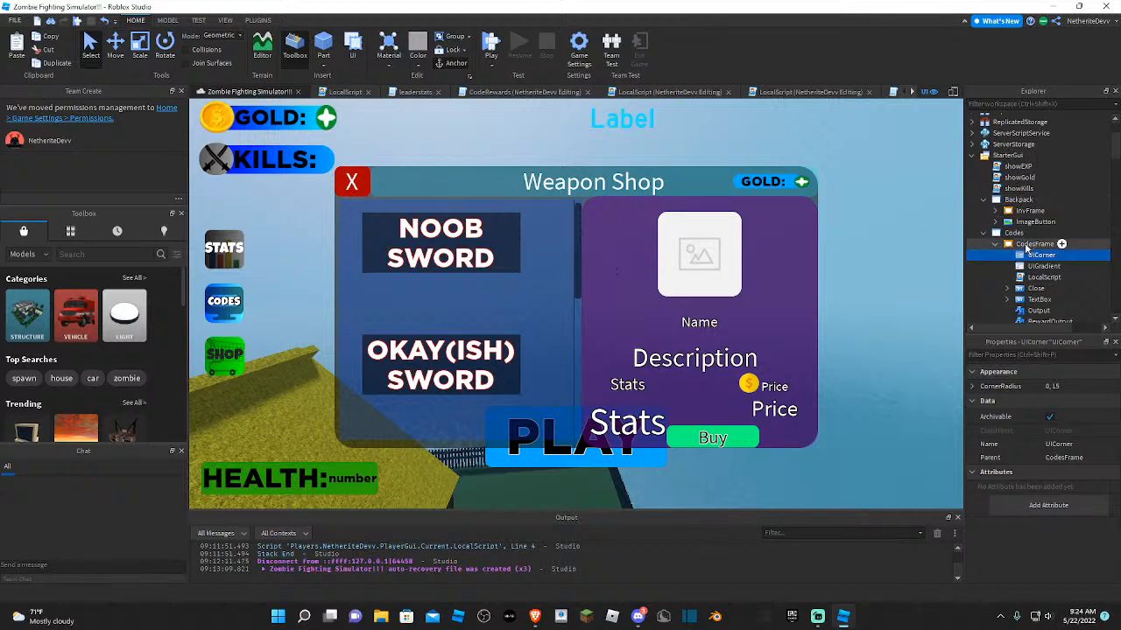
pyautogui.click(1026, 247)
# - Add copies of the ScrollingFrame's UICorner to the Noob Sword and Okay(ish) Sword buttons, Item1 and Item2
pyautogui.click(415, 252)
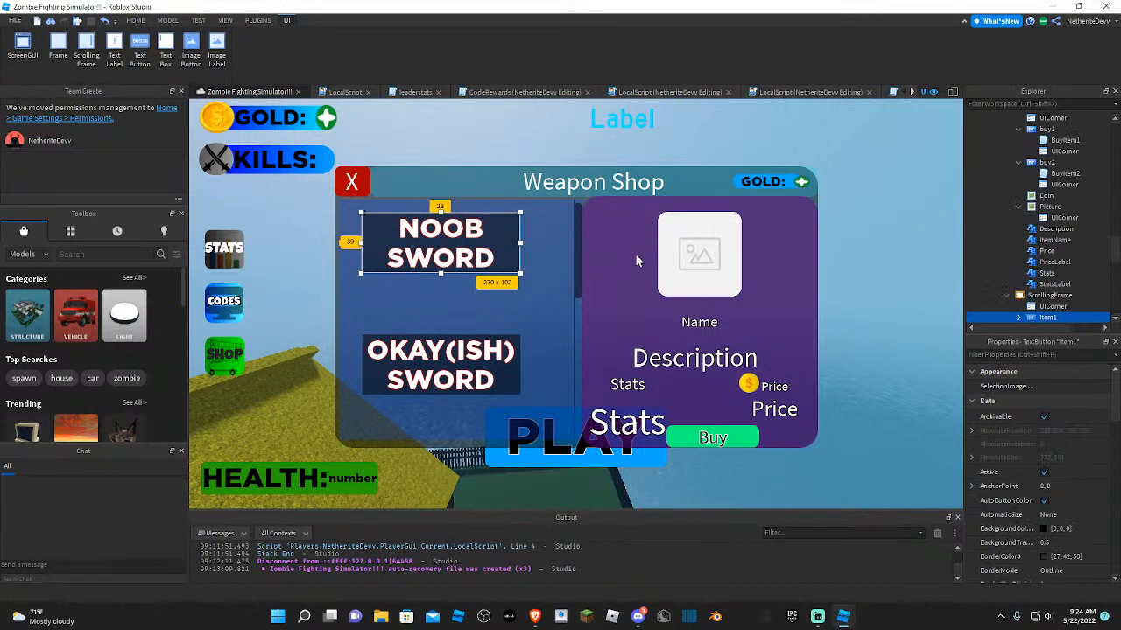
pyautogui.click(1046, 246)
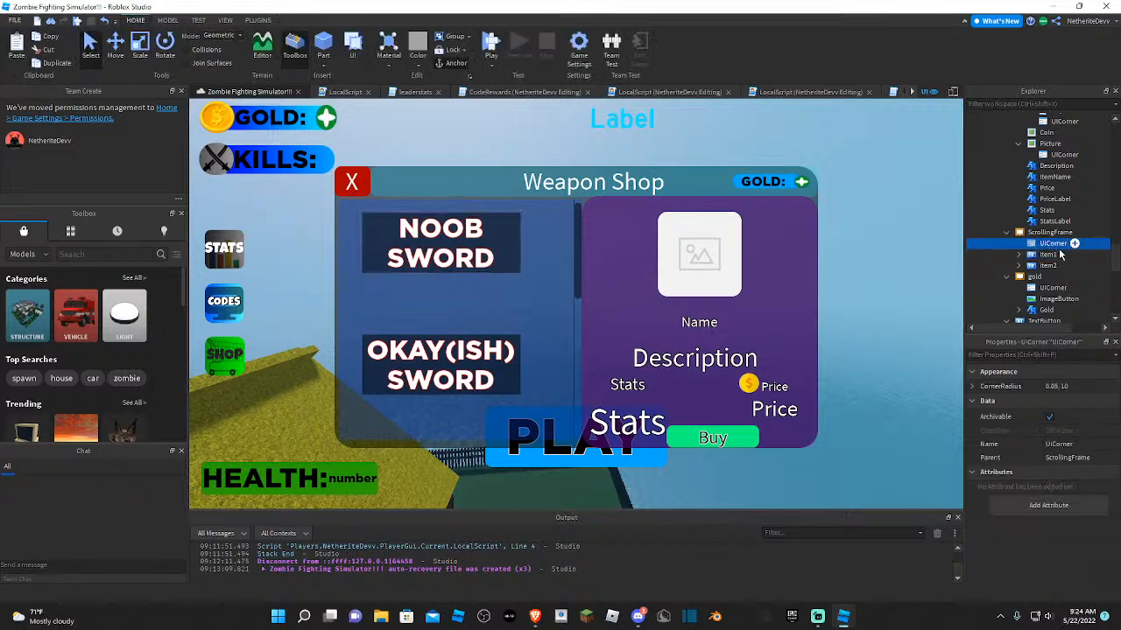
pyautogui.hotkey('ctrl', 'd')
pyautogui.moveTo(1053, 258); pyautogui.dragTo(1049, 223)
pyautogui.hotkey('ctrl', 'd')
pyautogui.click(600, 132)
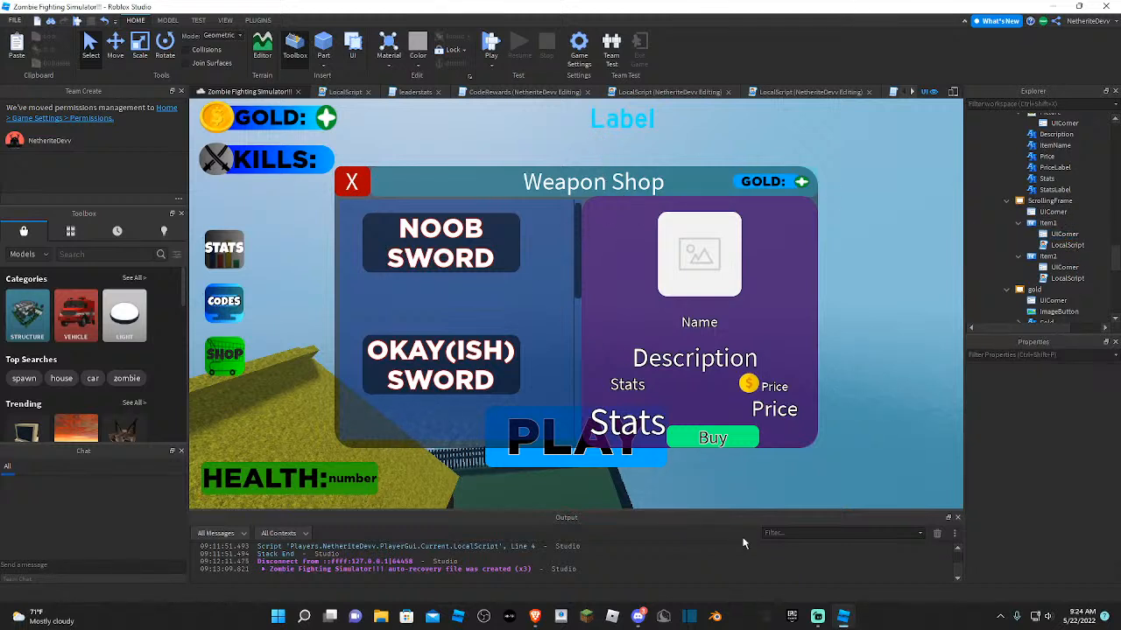
# - Add a UIGradient to the Weapon Shop's ScrollingFrame and set its start color to light cyan #55ffff
pyautogui.scroll(3, 1016, 297)
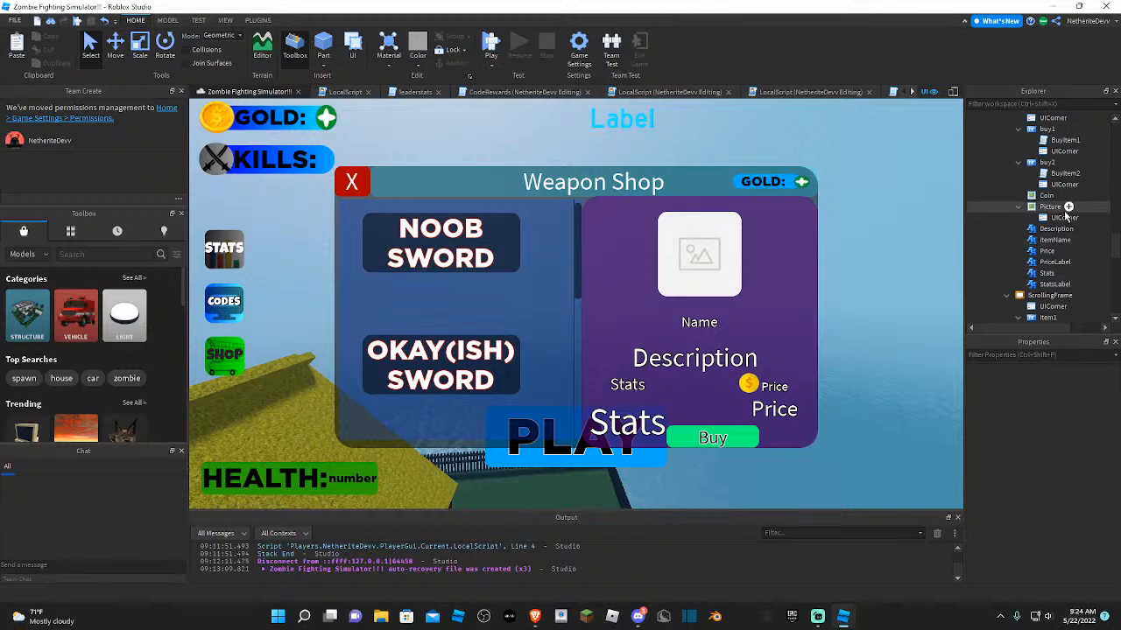
pyautogui.click(1051, 296)
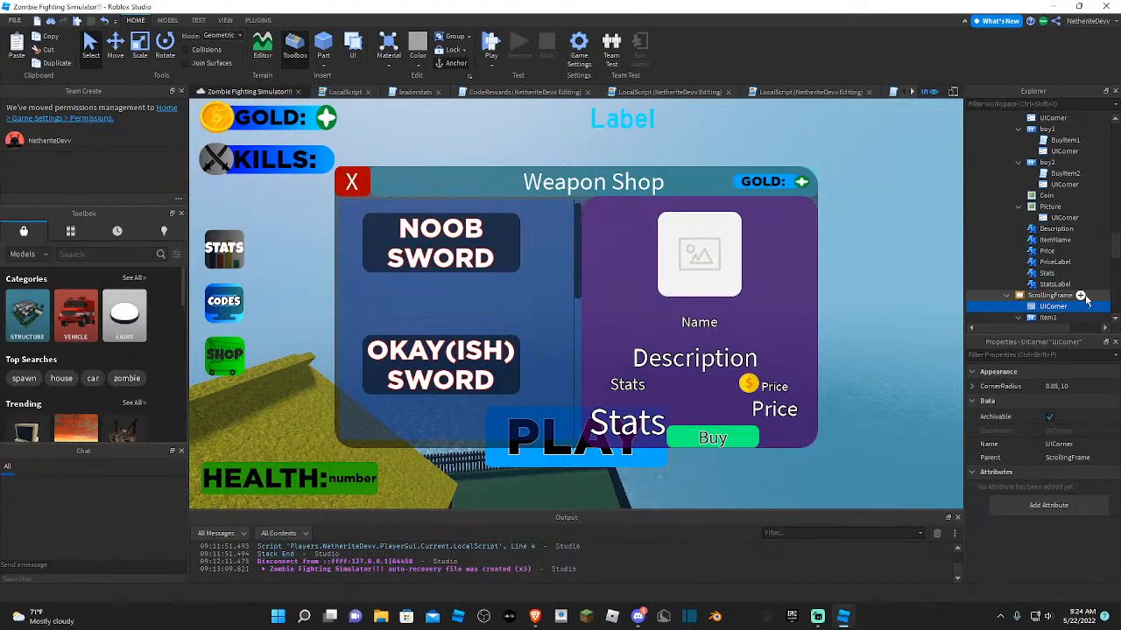
pyautogui.click(1081, 296)
pyautogui.write('ui')
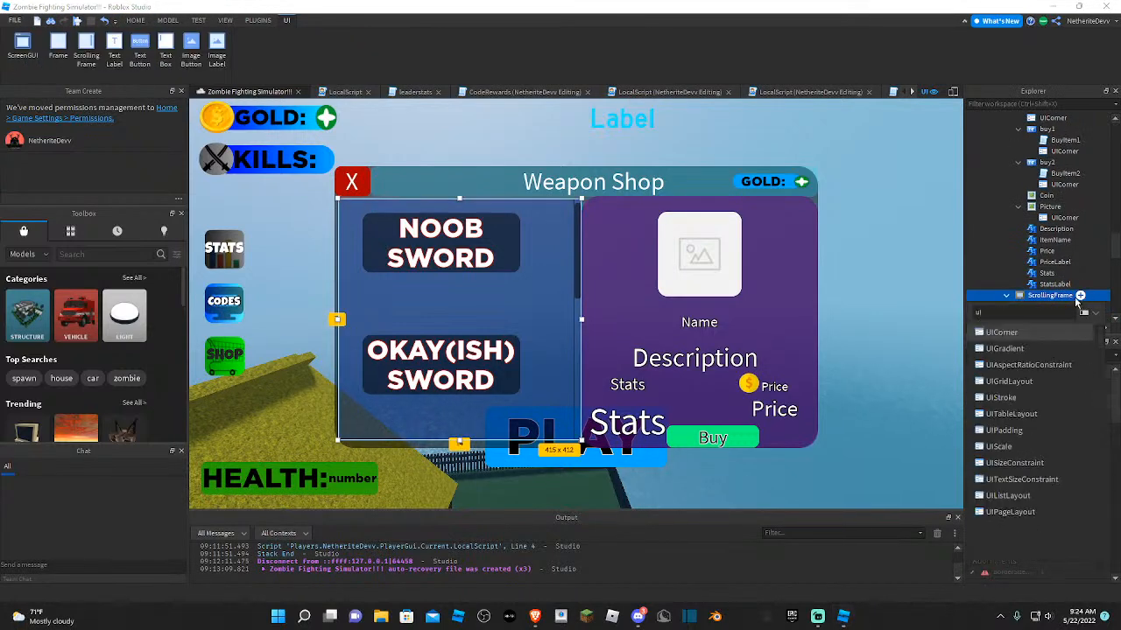
pyautogui.click(1060, 348)
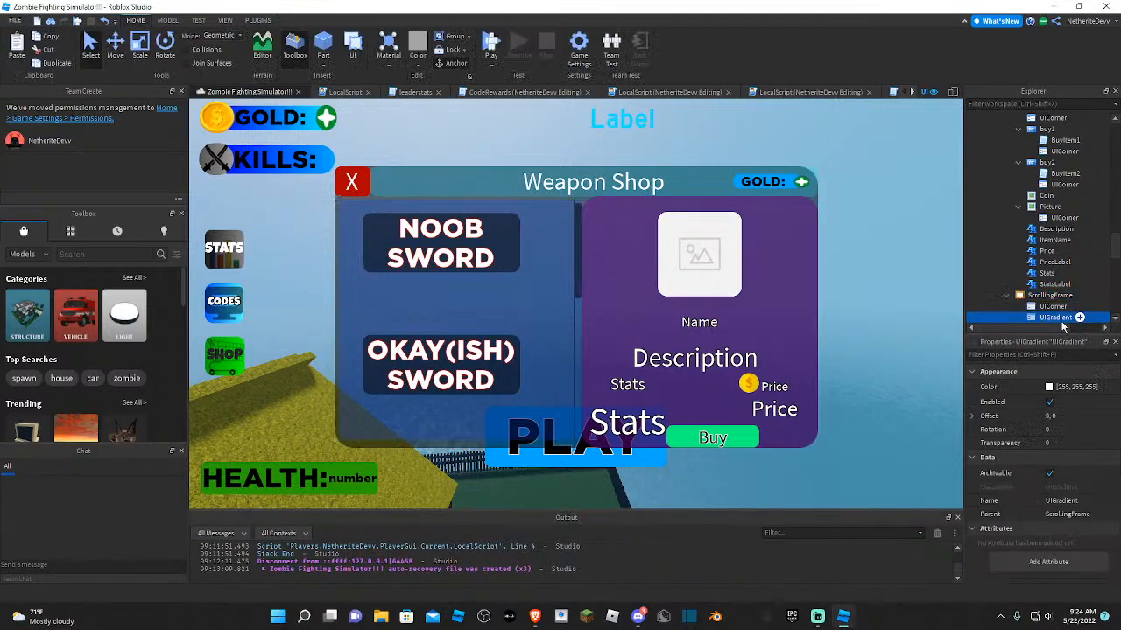
pyautogui.click(1084, 390)
pyautogui.click(670, 361)
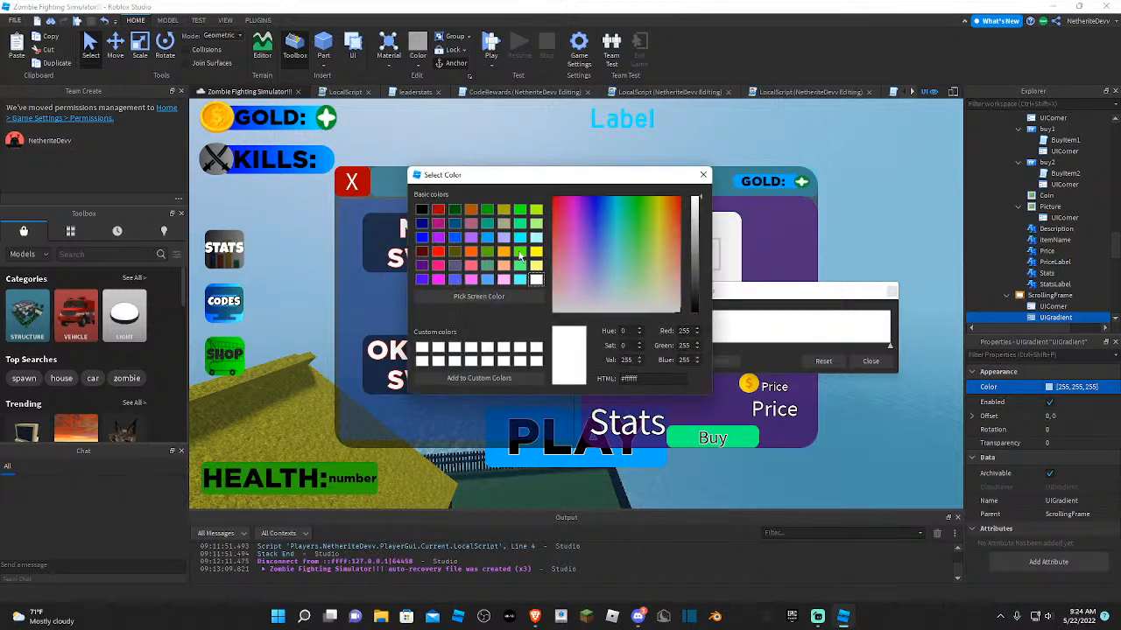
pyautogui.click(520, 279)
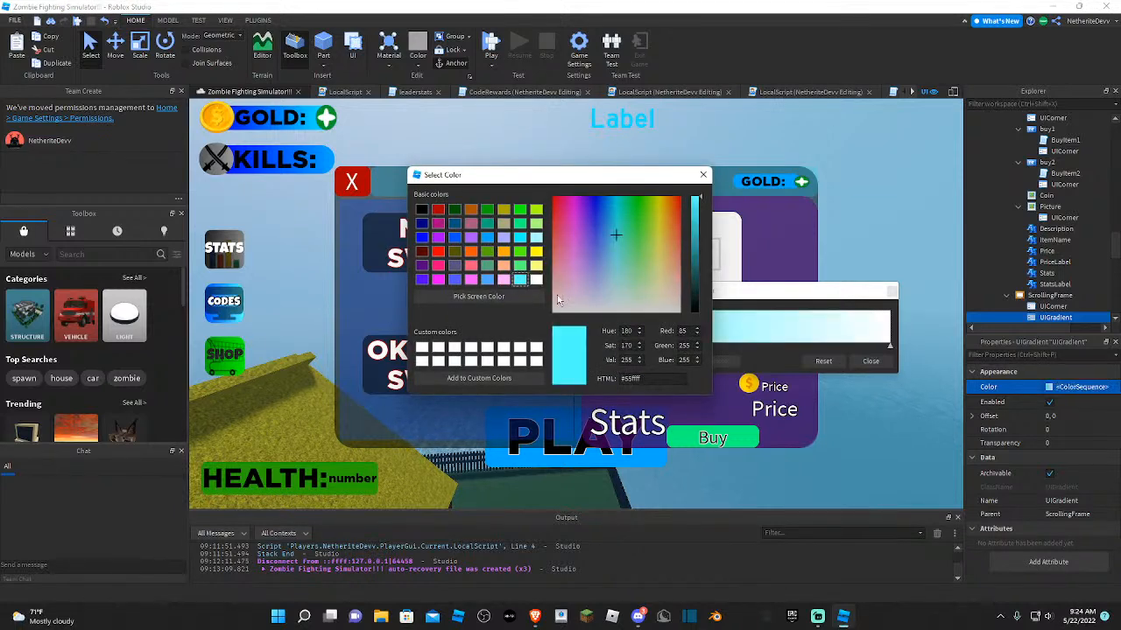
pyautogui.click(703, 174)
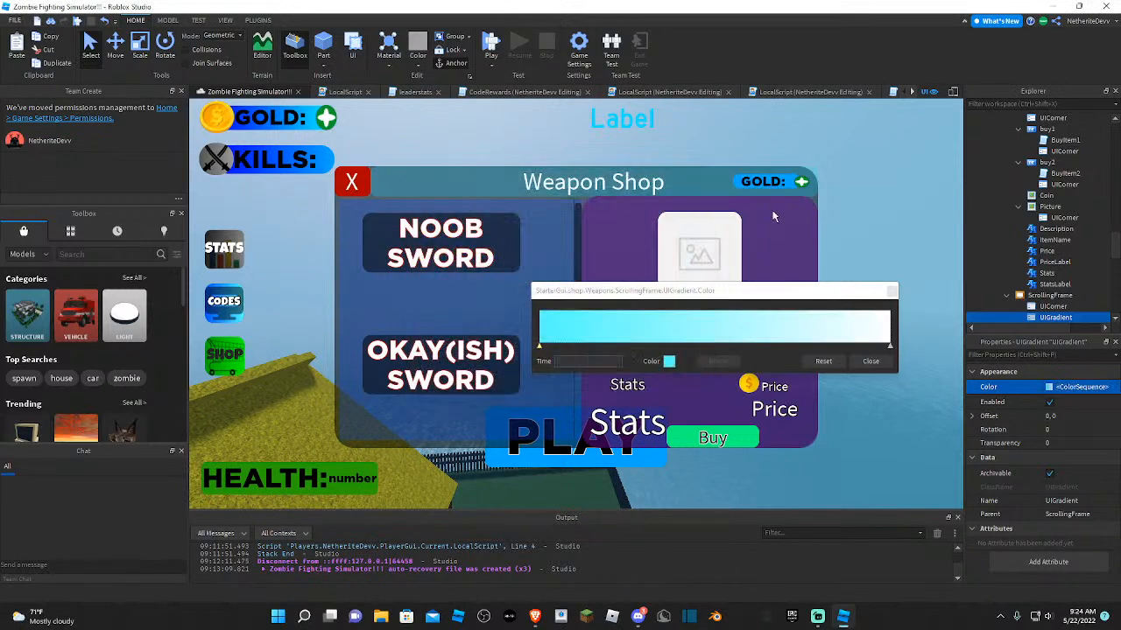
# - Set the end color of the ScrollingFrame's UIGradient to a blue shade and close the gradient editor
pyautogui.click(889, 347)
pyautogui.click(668, 361)
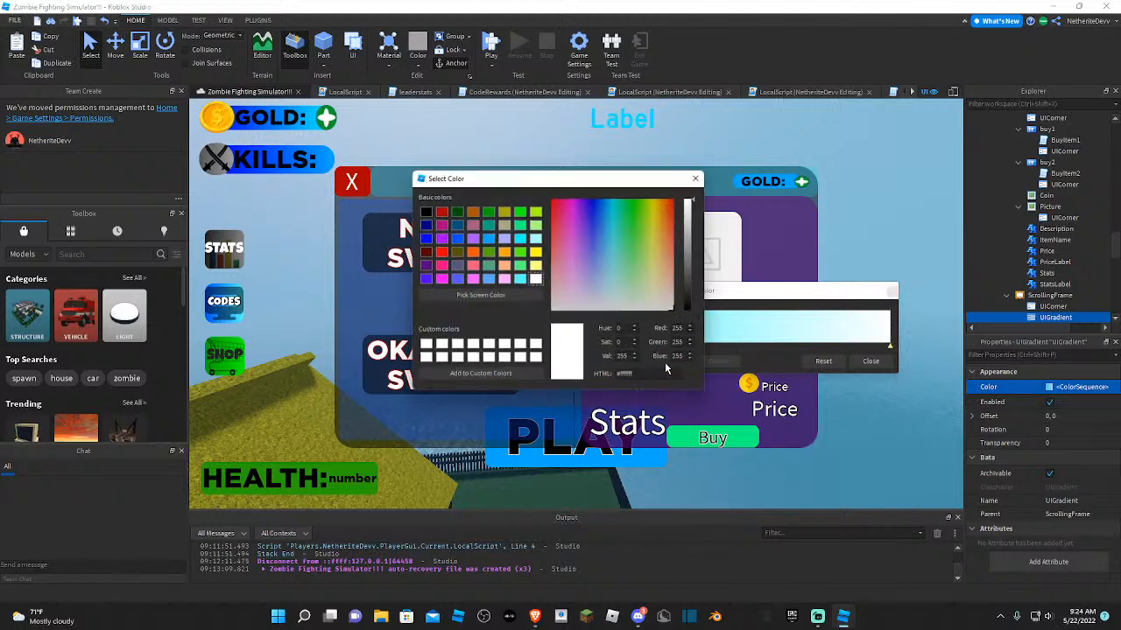
pyautogui.click(454, 238)
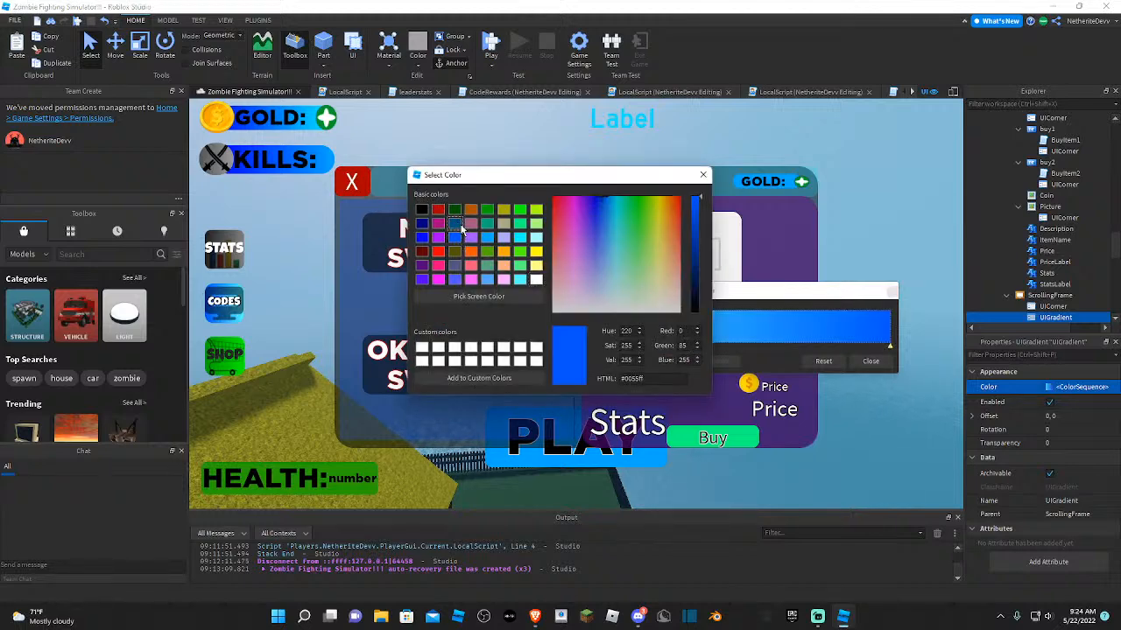
pyautogui.click(455, 223)
pyautogui.click(703, 174)
pyautogui.click(870, 361)
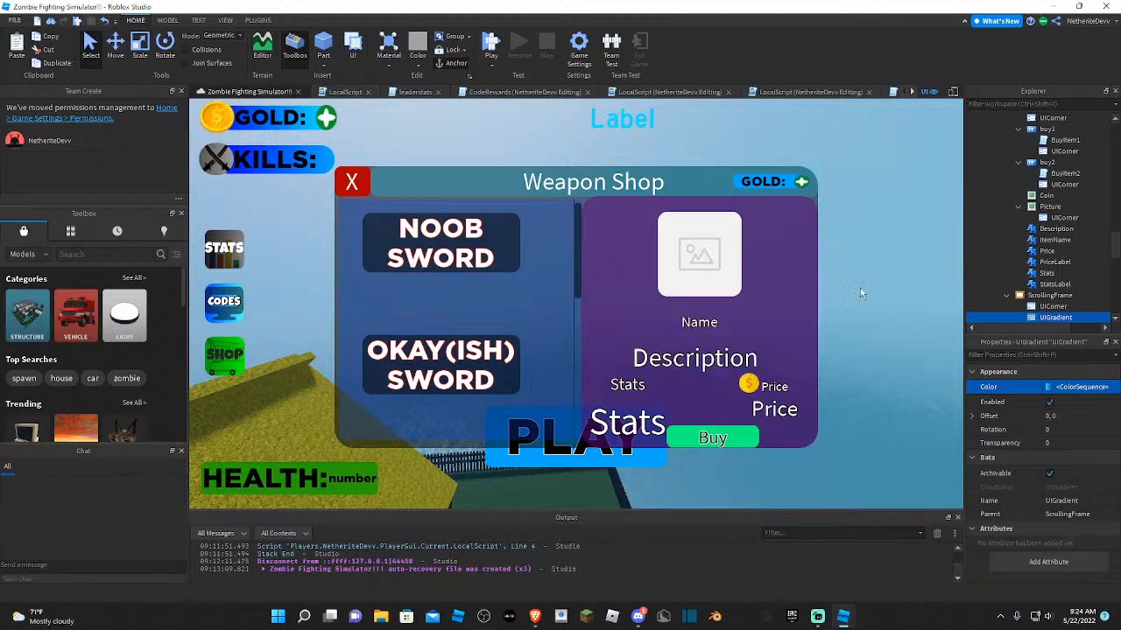
# - Set the ScrollingFrame's BackgroundColor3 to white, #ffffff
pyautogui.moveTo(861, 292); pyautogui.dragTo(858, 286, button='right')
pyautogui.click(1049, 295)
pyautogui.click(1030, 354)
pyautogui.write('colo')
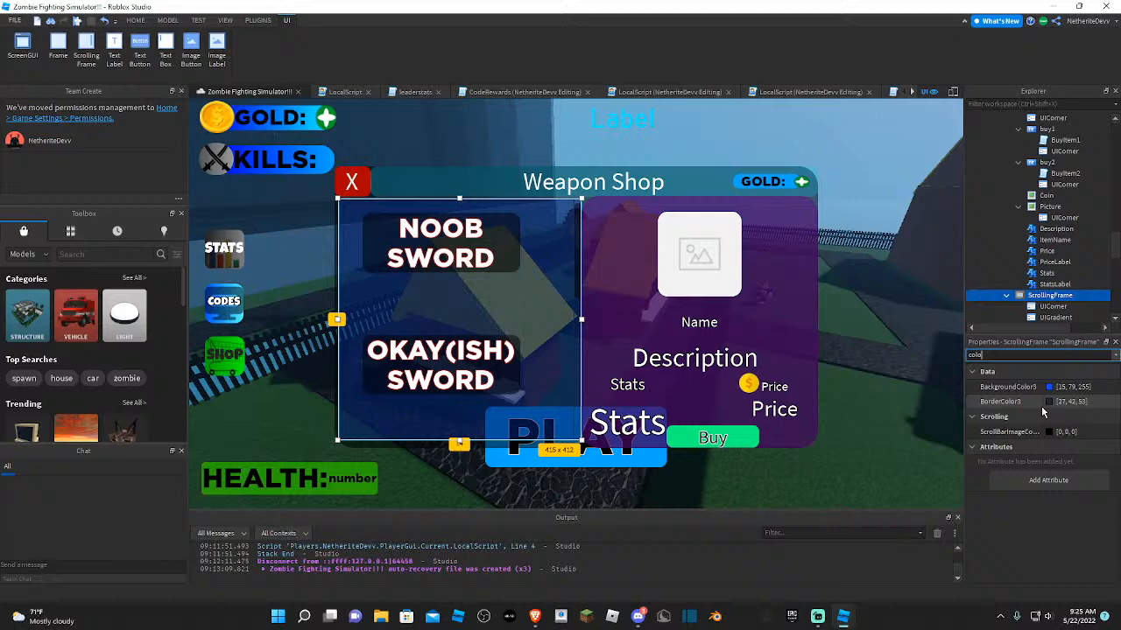
pyautogui.click(1048, 387)
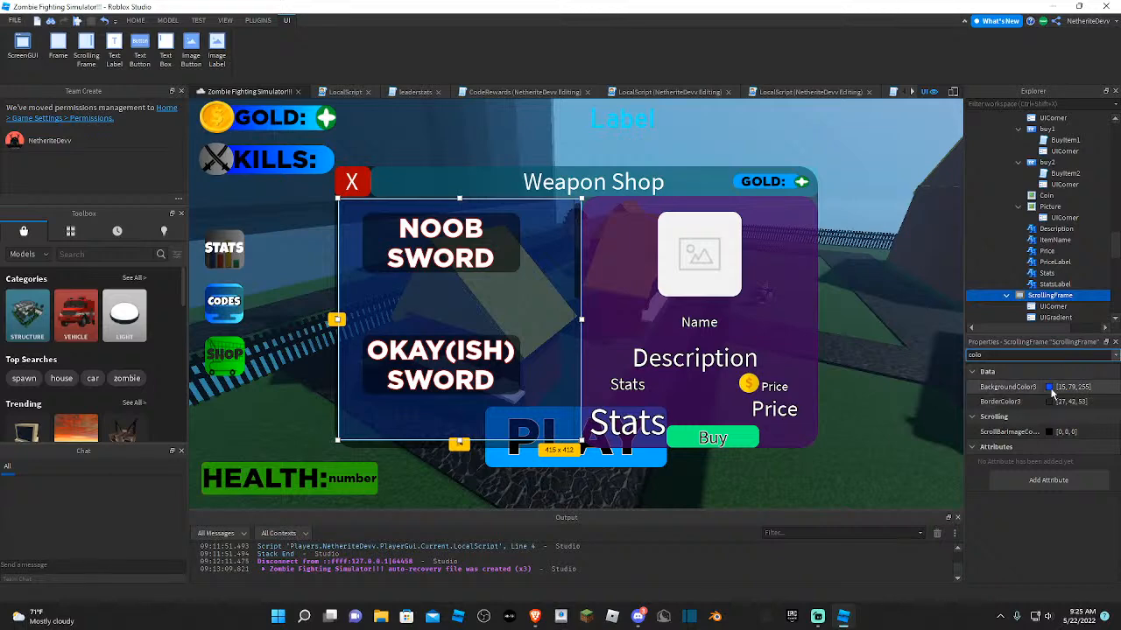
pyautogui.click(535, 289)
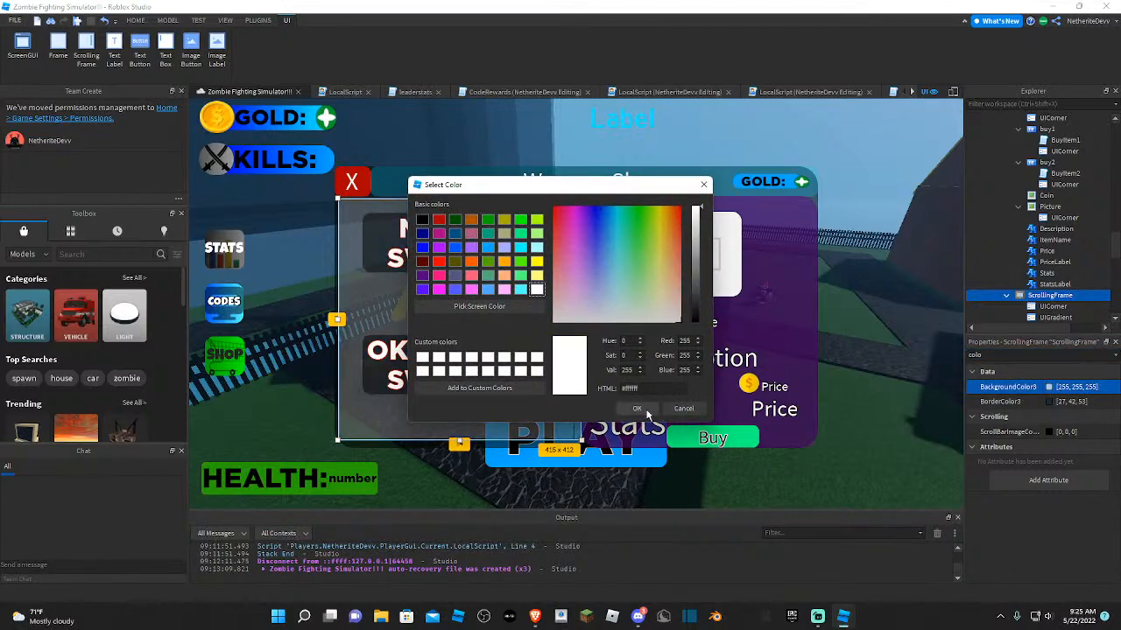
pyautogui.click(637, 409)
# - Undo the ScrollingFrame's white background color and delete its UIGradient
pyautogui.click(1055, 317)
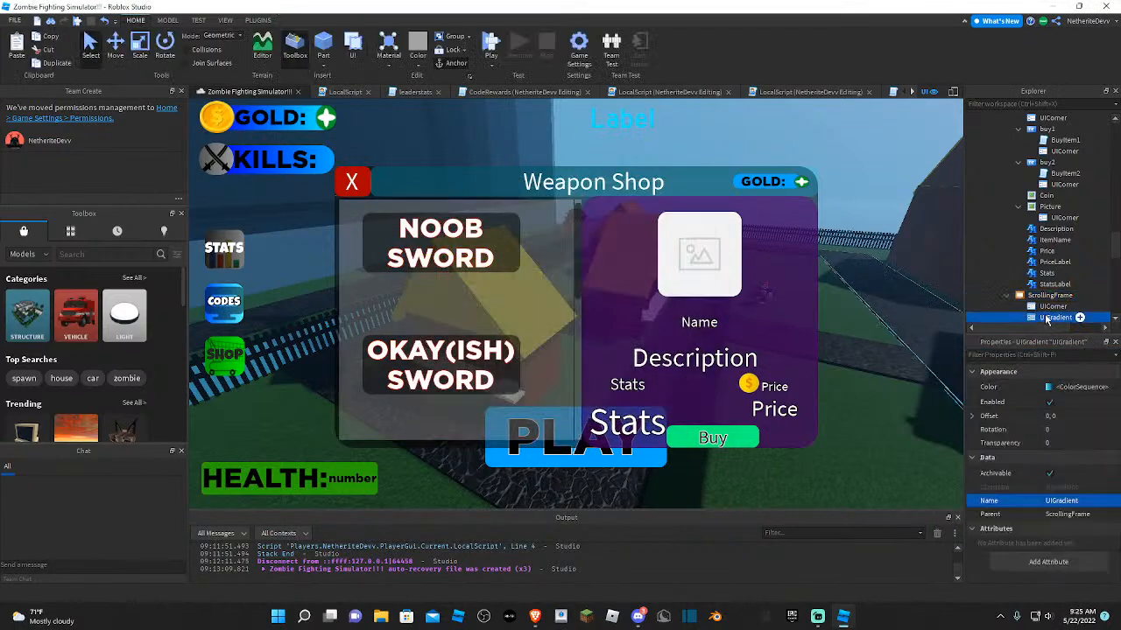
pyautogui.click(1082, 387)
pyautogui.hotkey('ctrl', 'z')
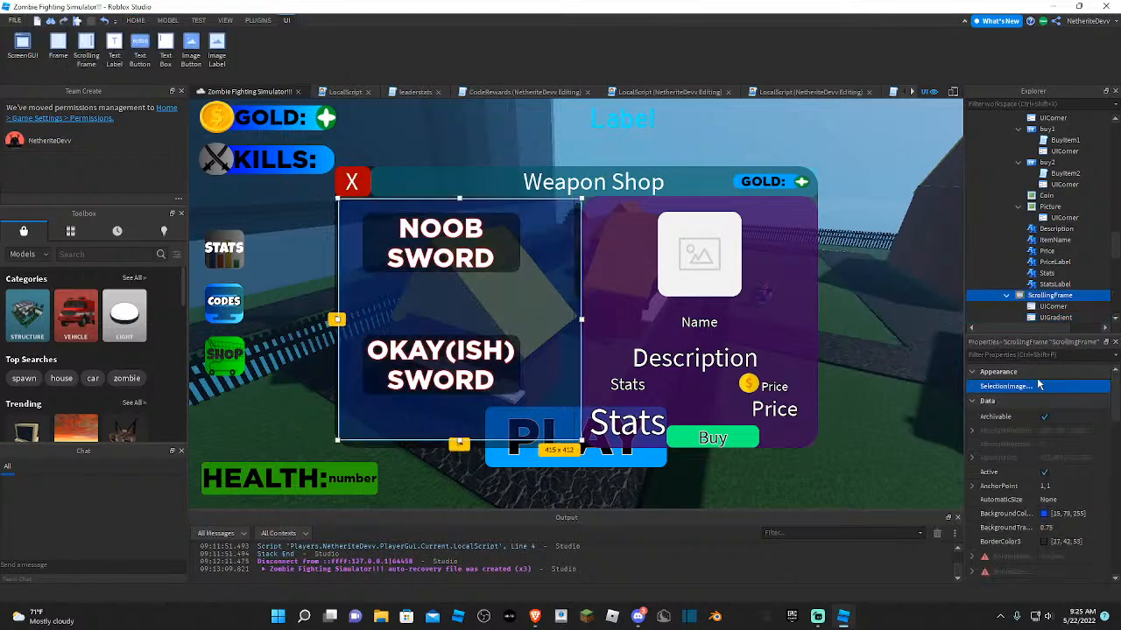
pyautogui.click(1054, 309)
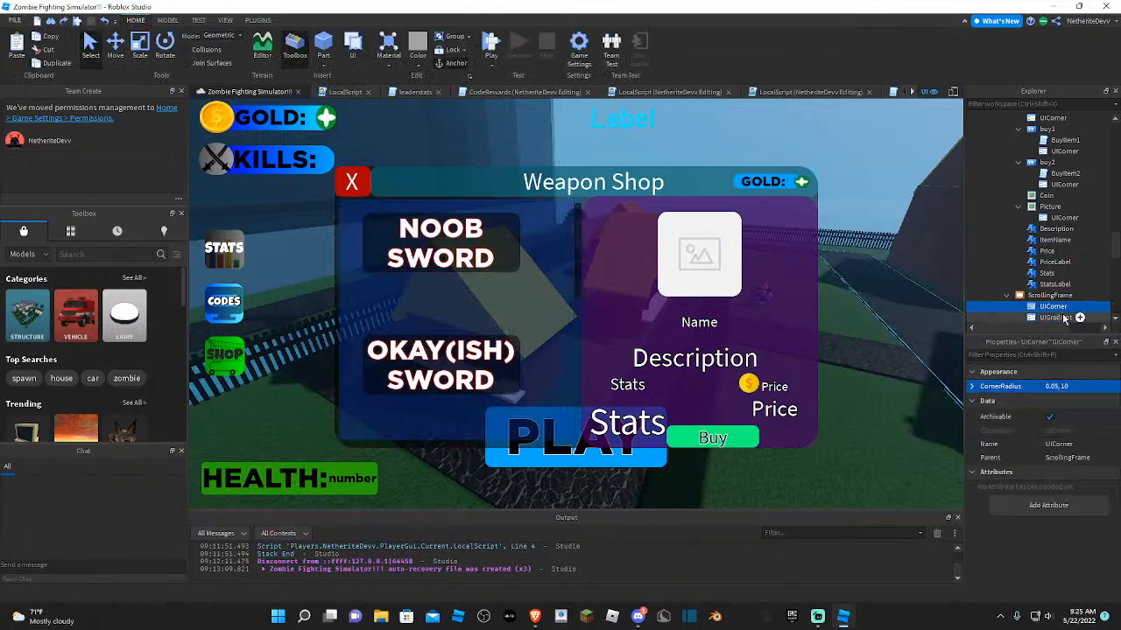
pyautogui.click(1063, 318)
pyautogui.press('Delete')
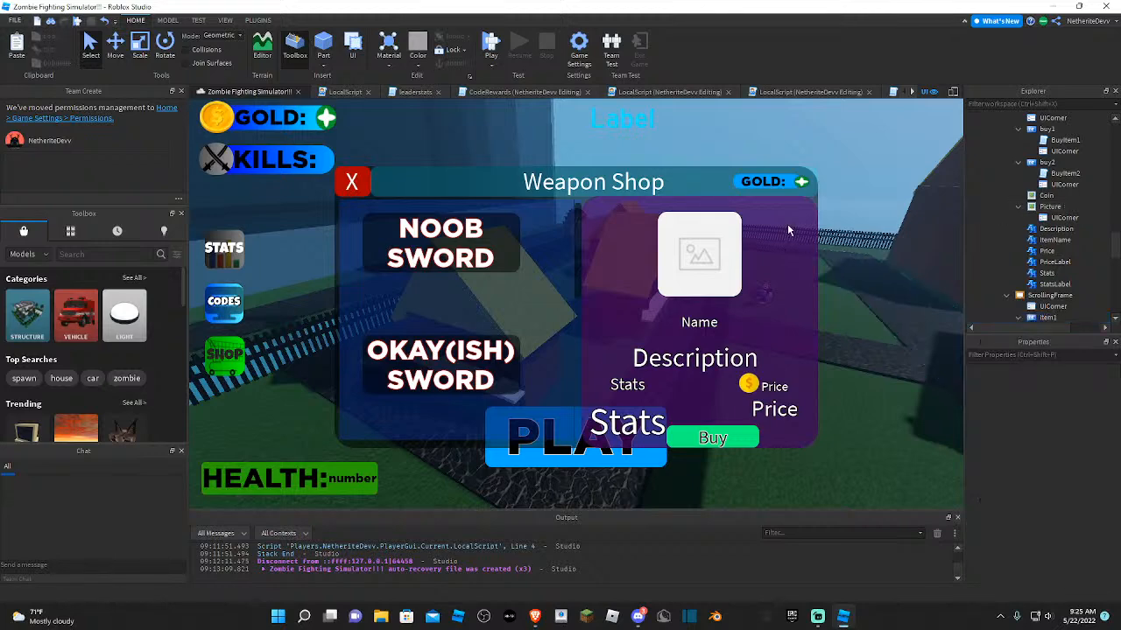
pyautogui.moveTo(900, 237); pyautogui.dragTo(863, 262, button='right')
pyautogui.press('s')
pyautogui.press('w')
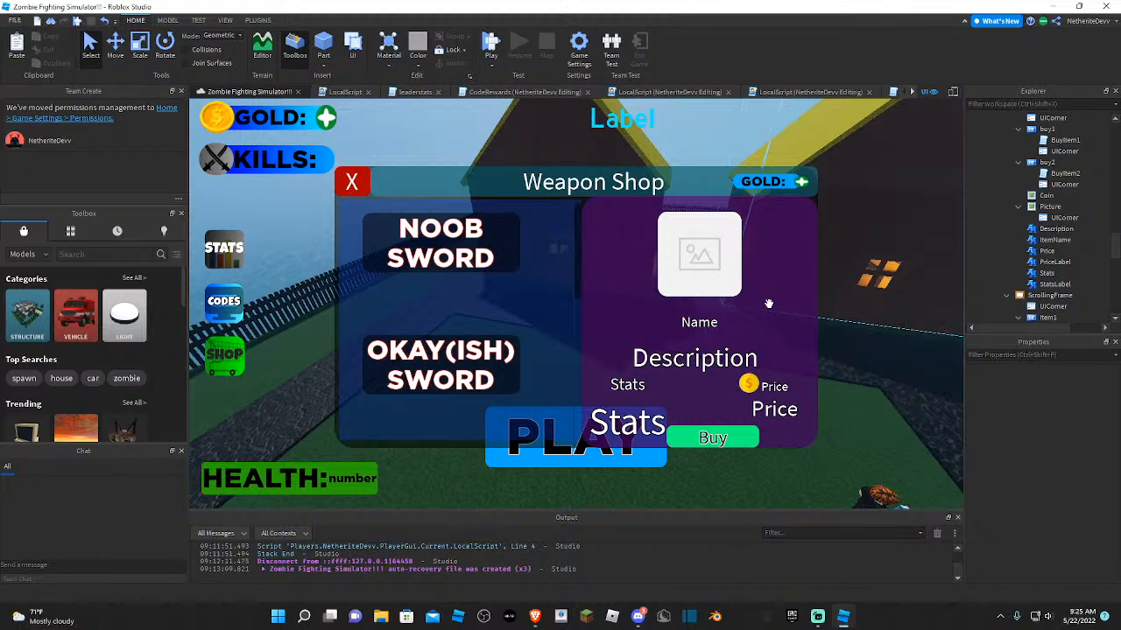
pyautogui.scroll(-5, 121, 374)
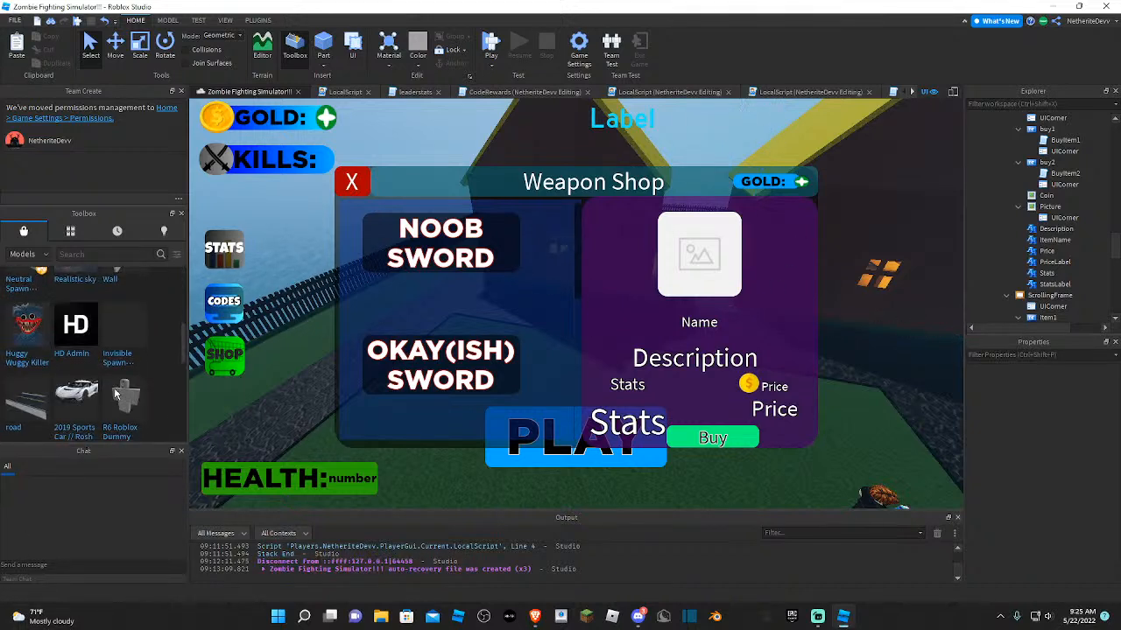
pyautogui.scroll(-8, 127, 386)
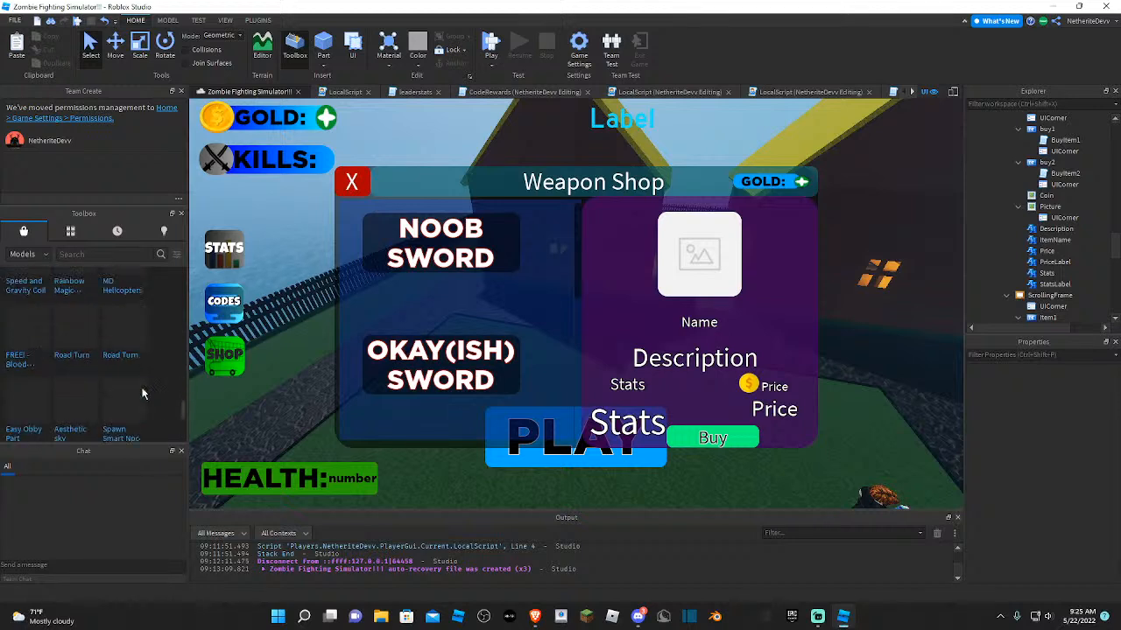
pyautogui.scroll(-8, 144, 408)
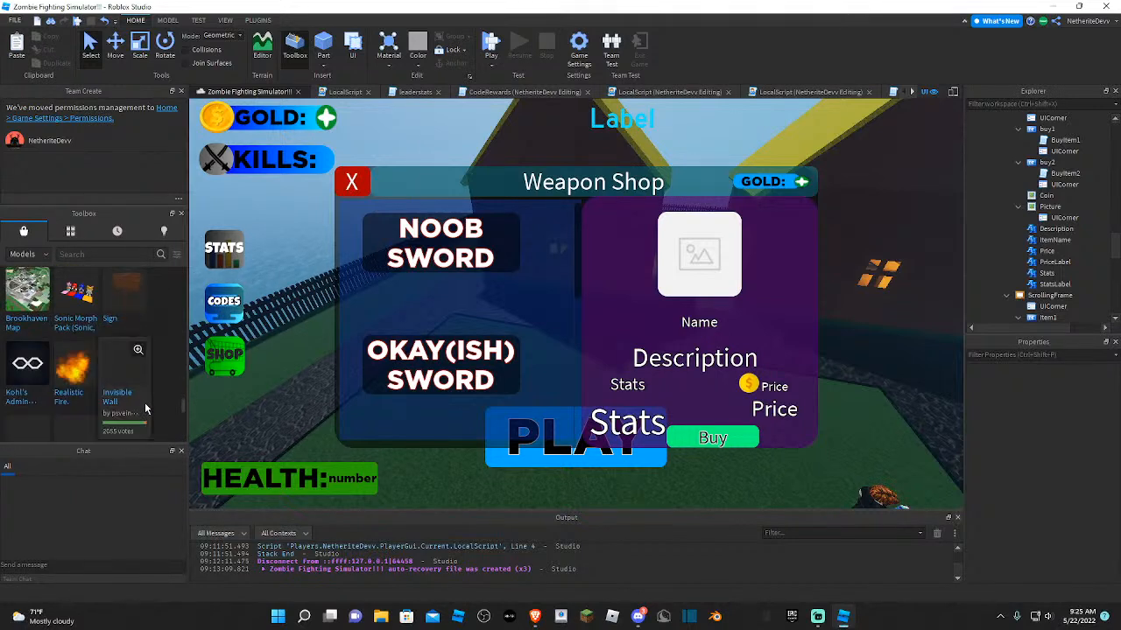